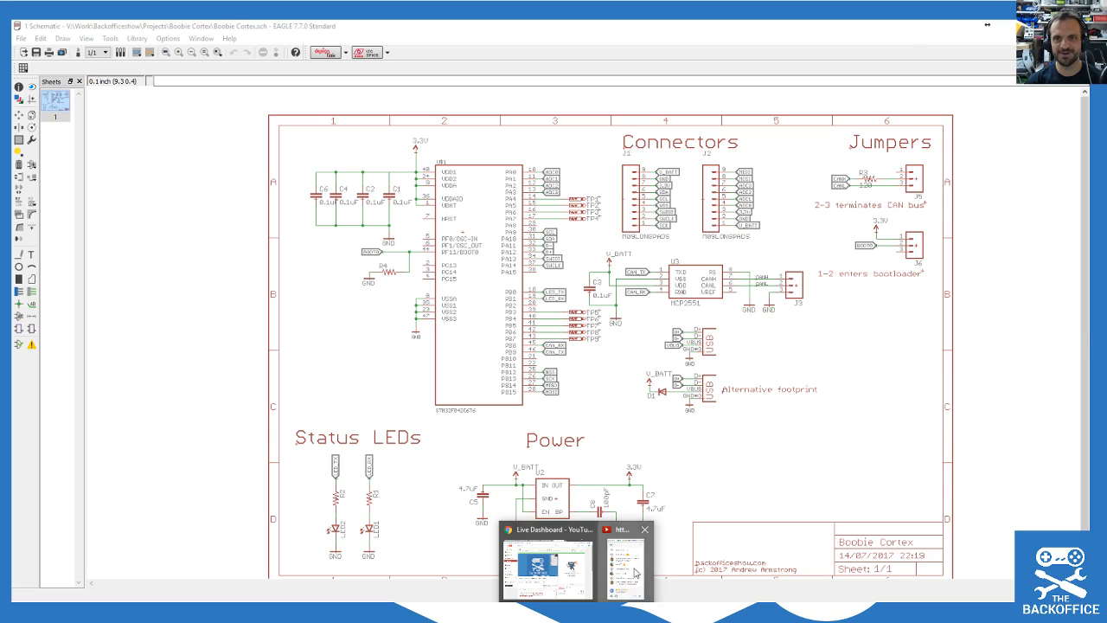
Step: Examine the Boobie Cortex schematic, including the microcontroller's part label, status LEDs, power section, connectors and jumpers
drag(942, 32, 1106, 39)
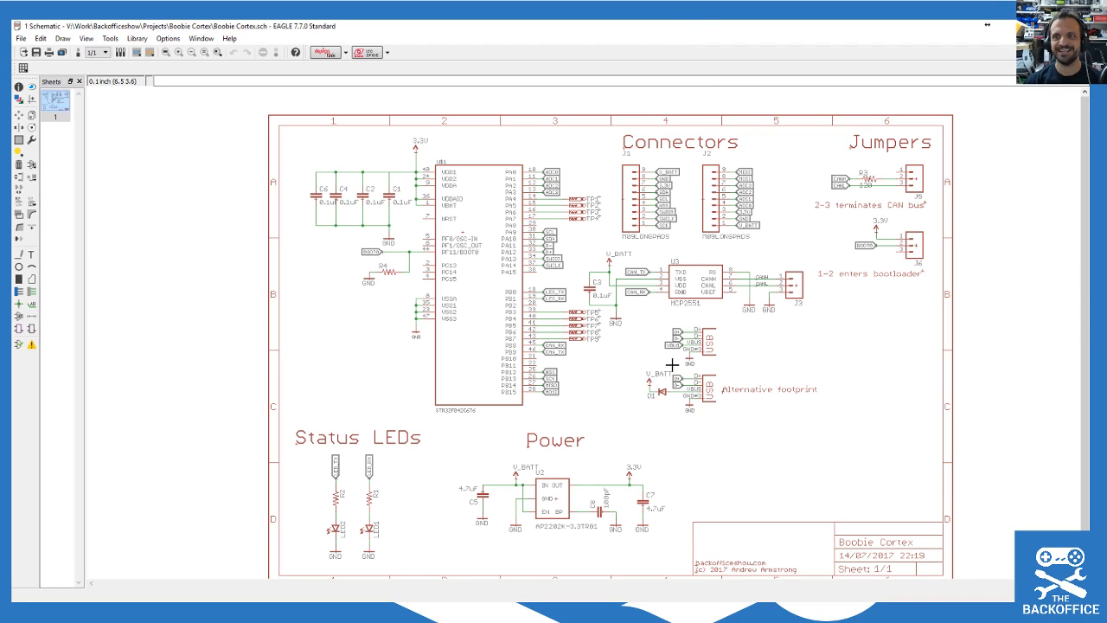
scroll(672, 364, down, 1)
scroll(632, 389, up, 1)
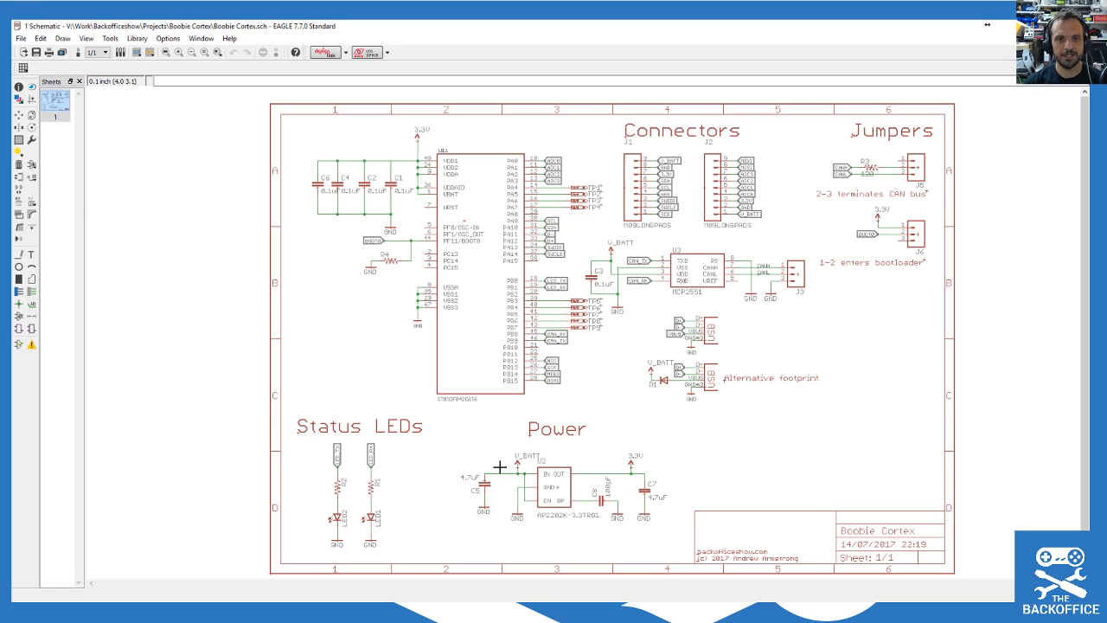
scroll(383, 161, up, 2)
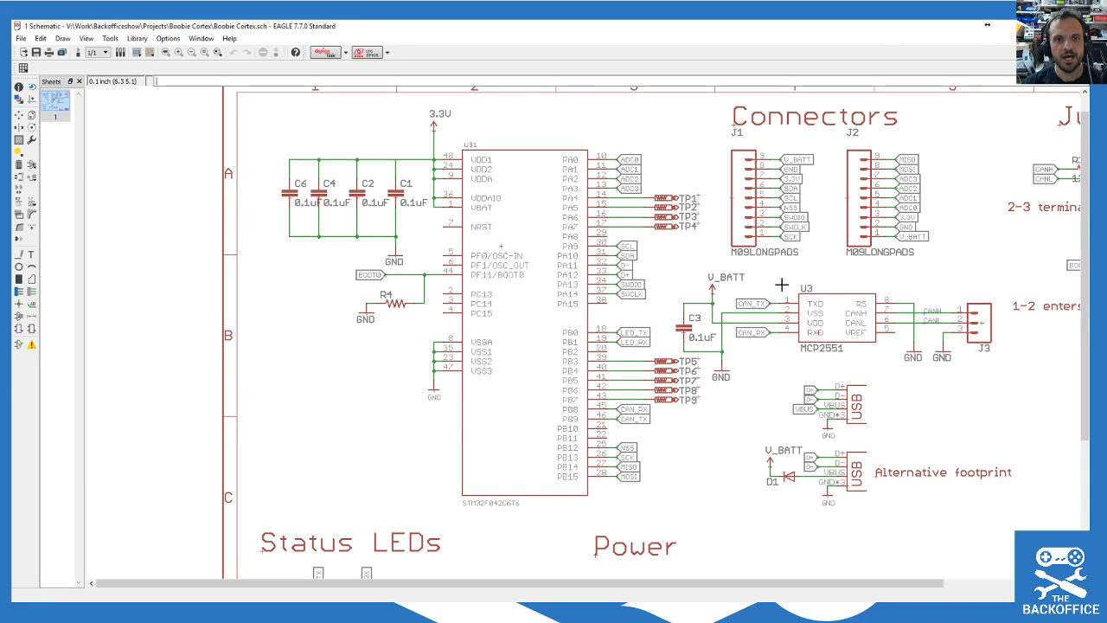
scroll(831, 276, down, 1)
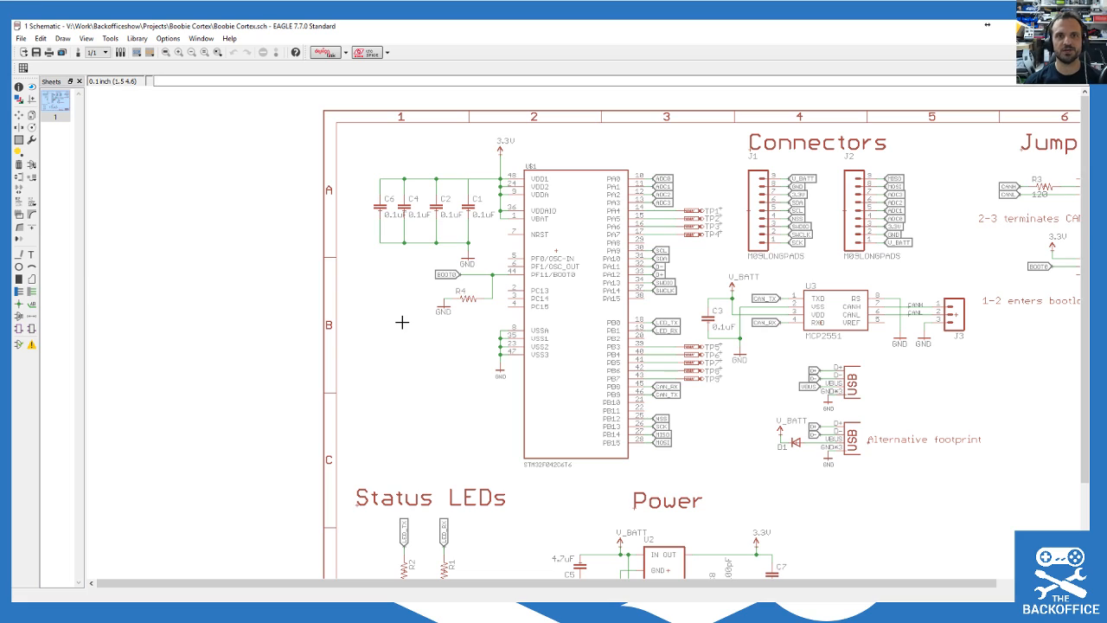
scroll(472, 453, up, 8)
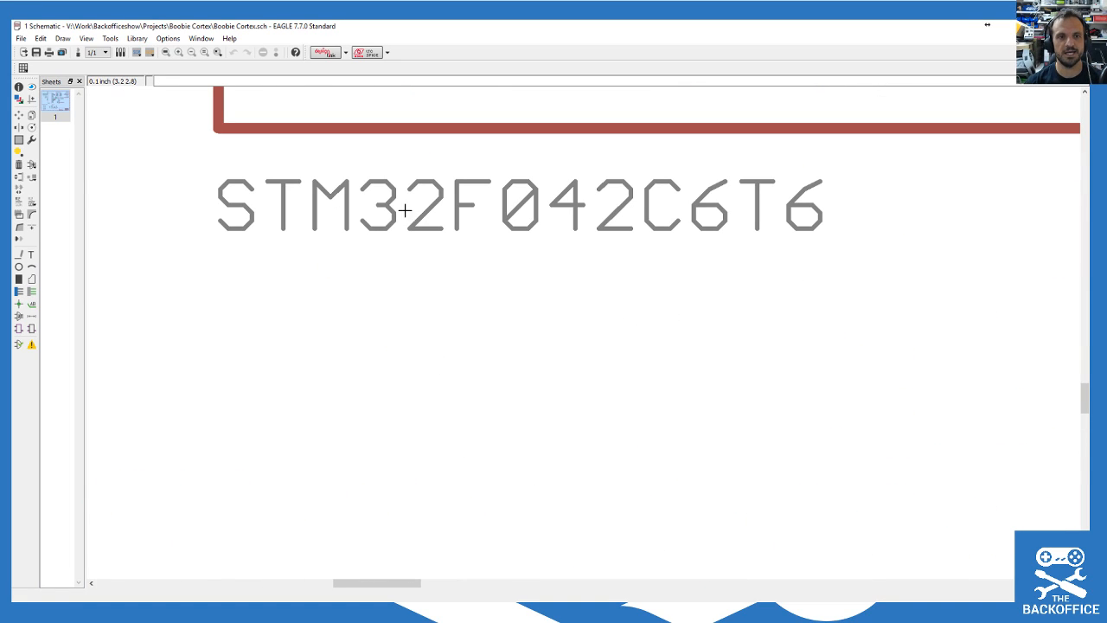
scroll(504, 227, down, 8)
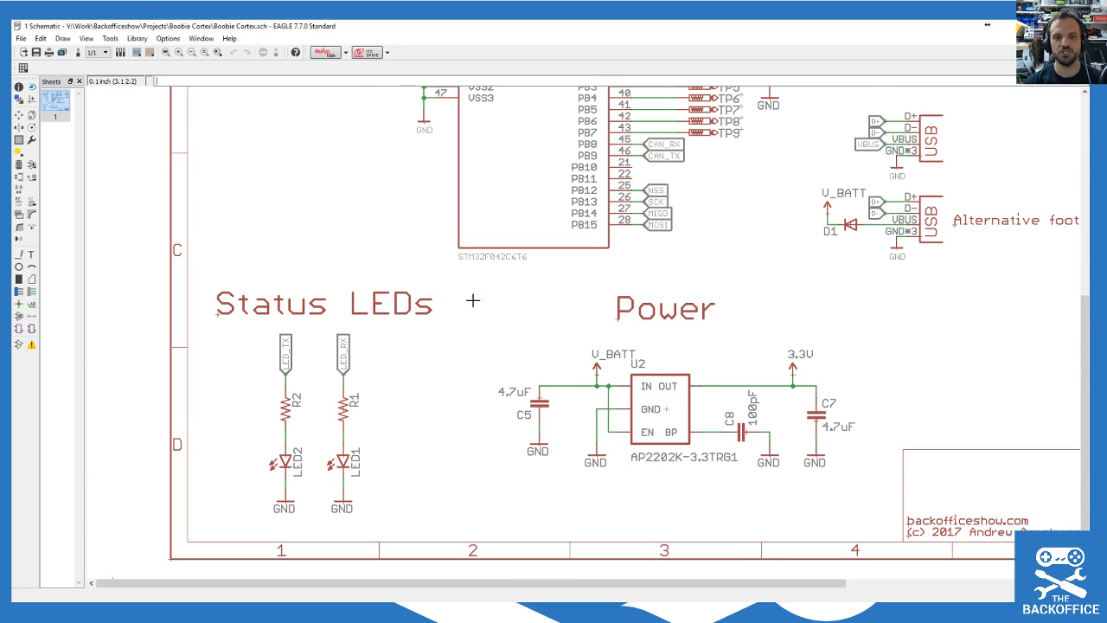
scroll(430, 158, up, 3)
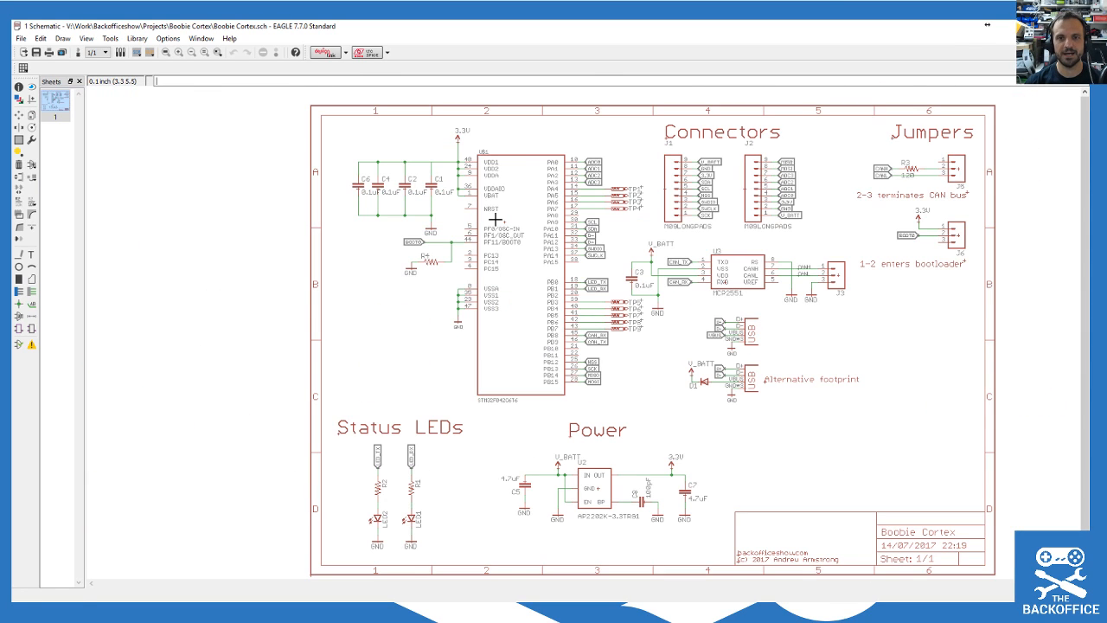
scroll(514, 278, up, 2)
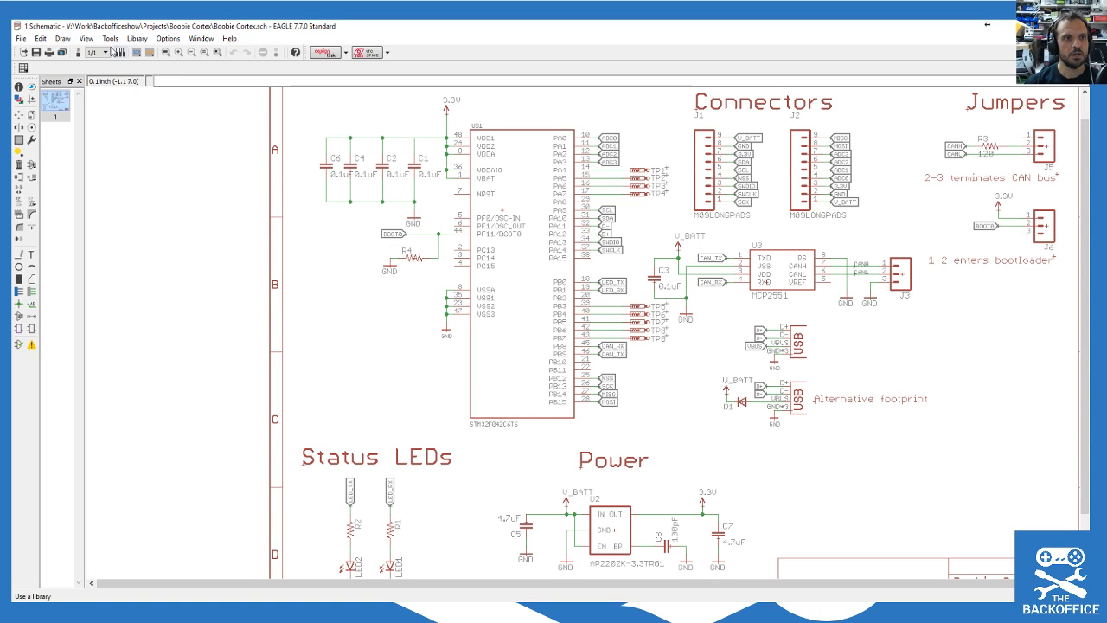
scroll(562, 247, down, 3)
scroll(570, 257, up, 1)
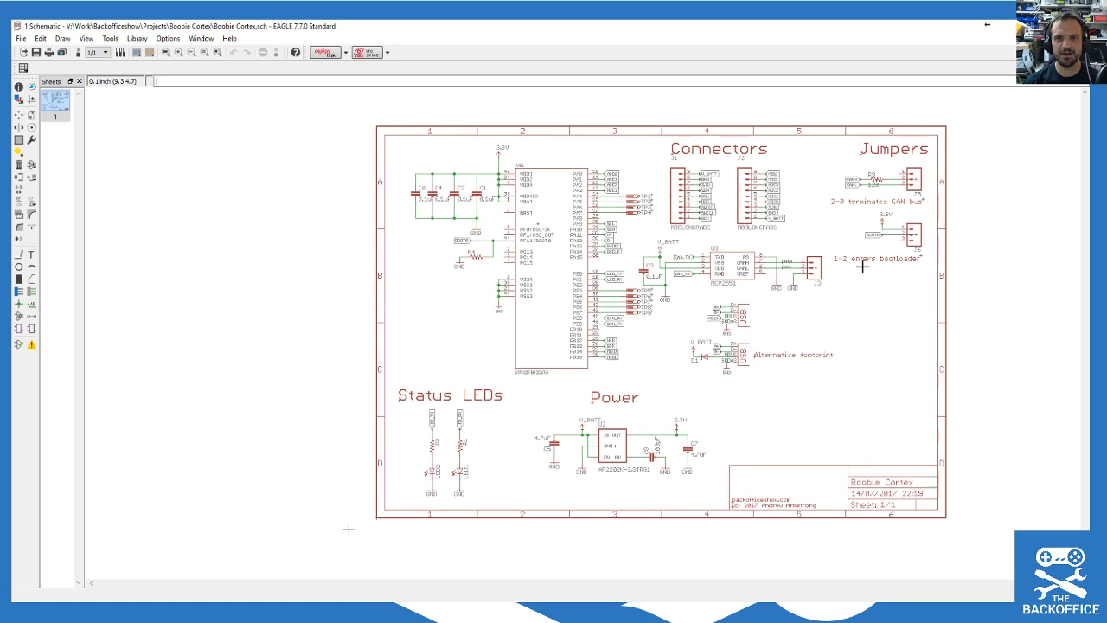
Step: Open the board layout of the Boobie Cortex project, bring its window onto this screen and maximize it
click(63, 53)
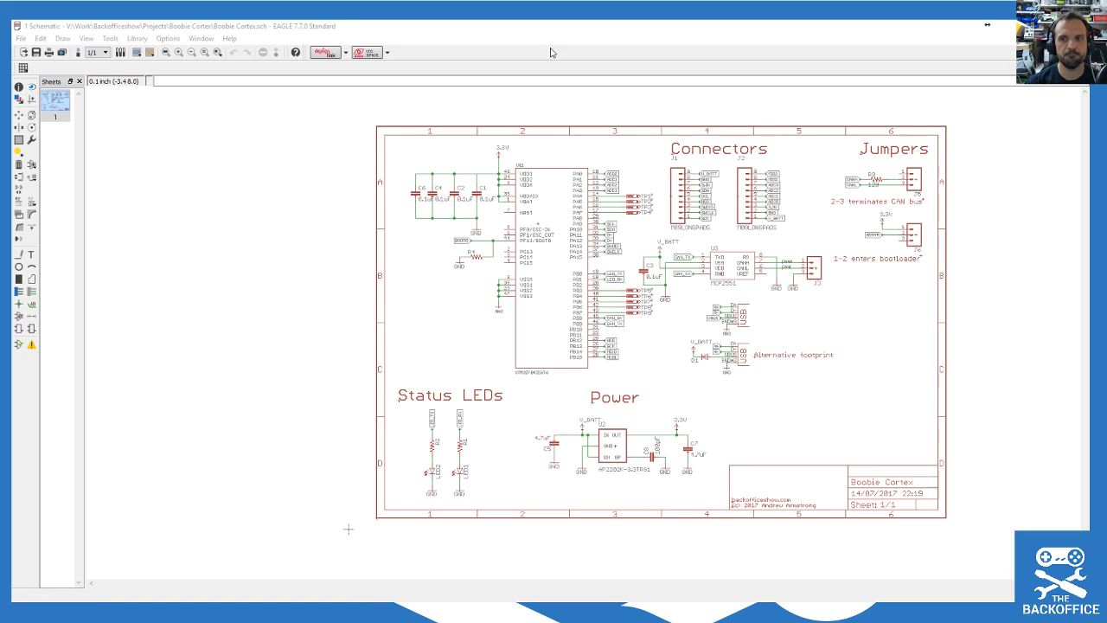
drag(1081, 204, 494, 163)
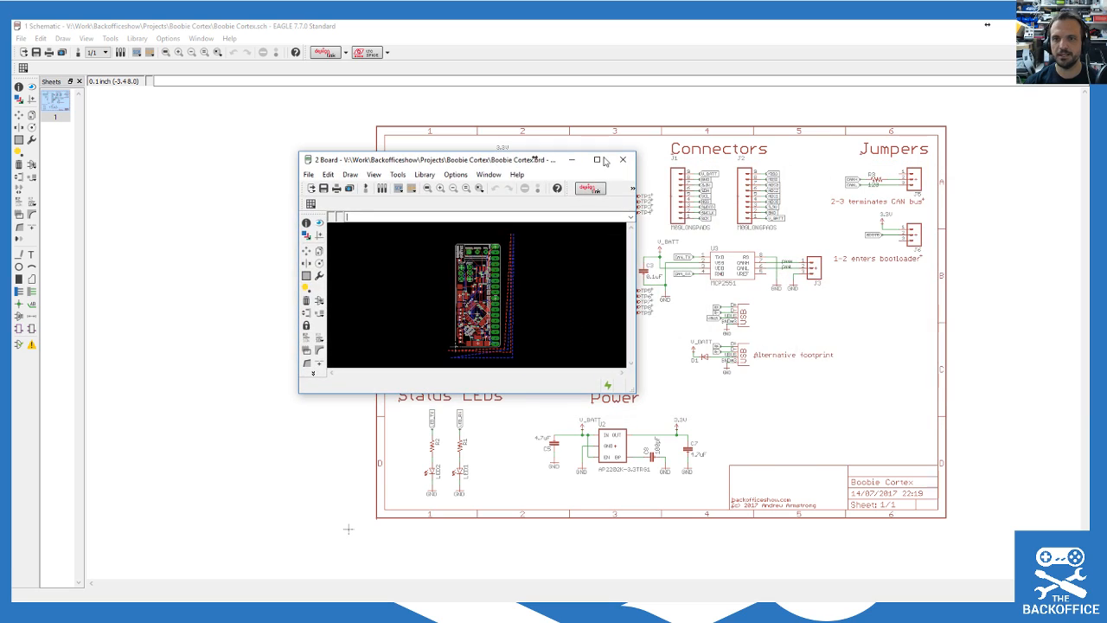
click(601, 161)
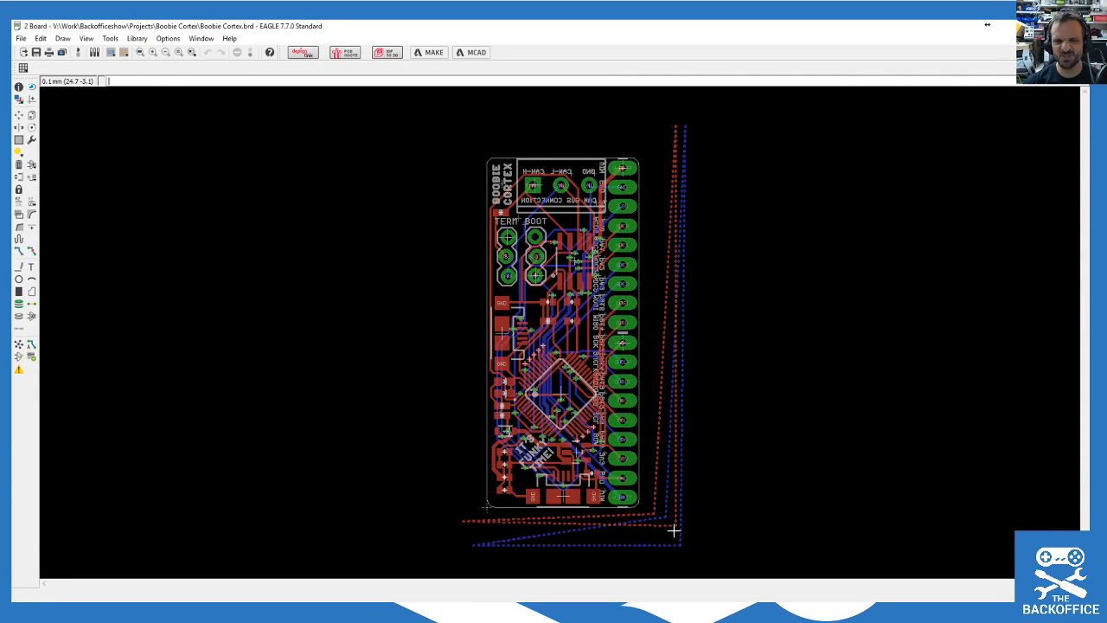
Step: Examine the overall board layout and the components along the lower edge of the board outline
scroll(701, 524, up, 2)
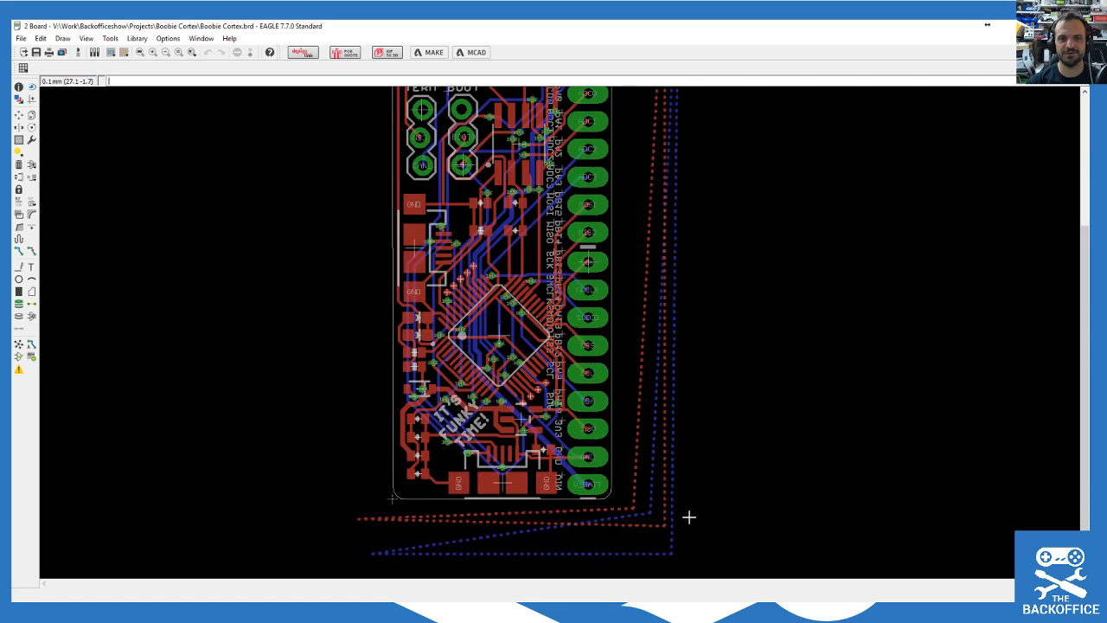
scroll(689, 516, down, 2)
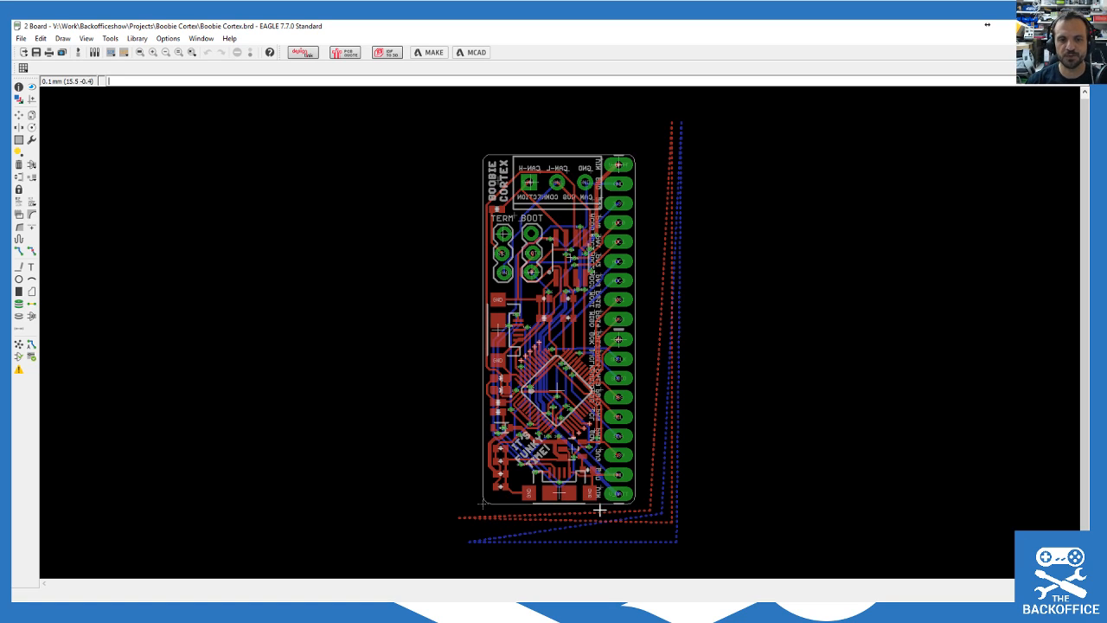
scroll(529, 524, up, 1)
scroll(515, 508, up, 1)
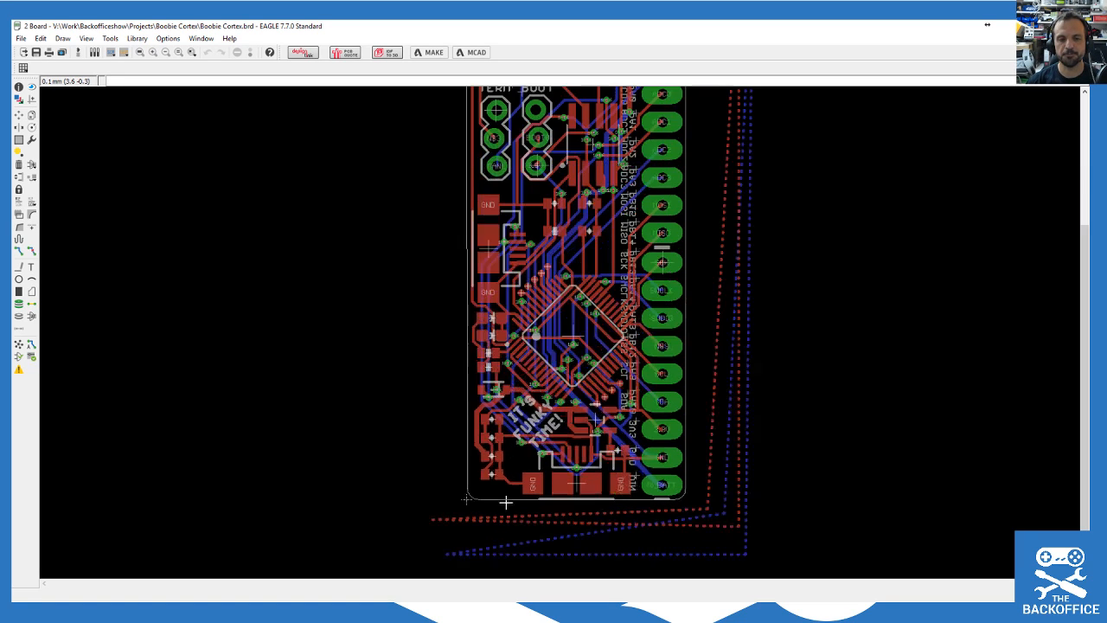
scroll(506, 502, up, 1)
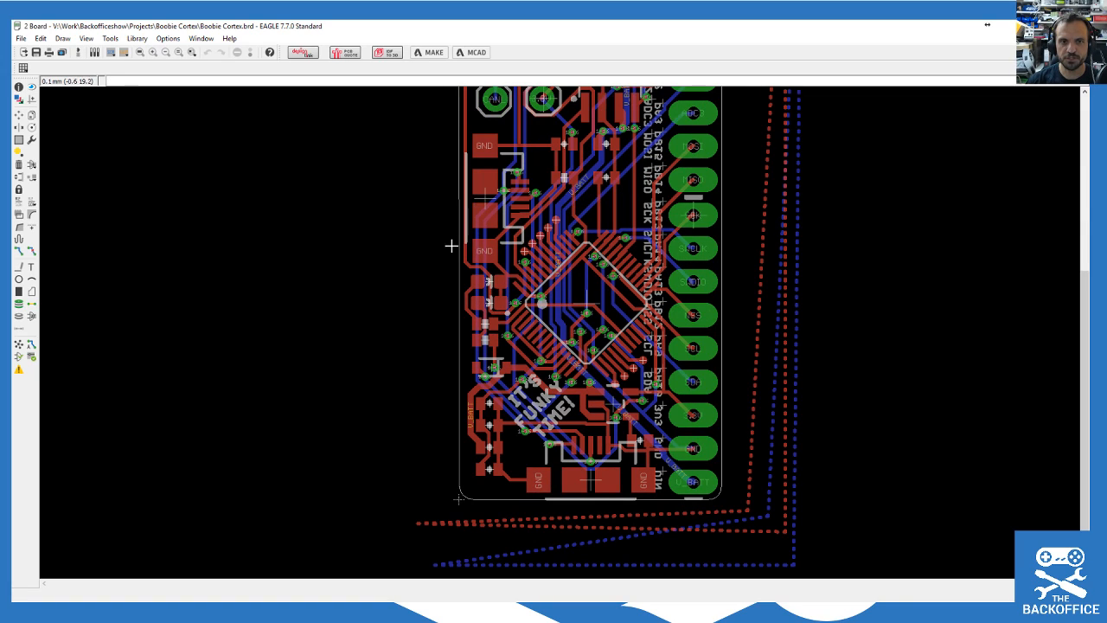
scroll(415, 282, down, 1)
scroll(666, 506, down, 1)
scroll(667, 506, down, 1)
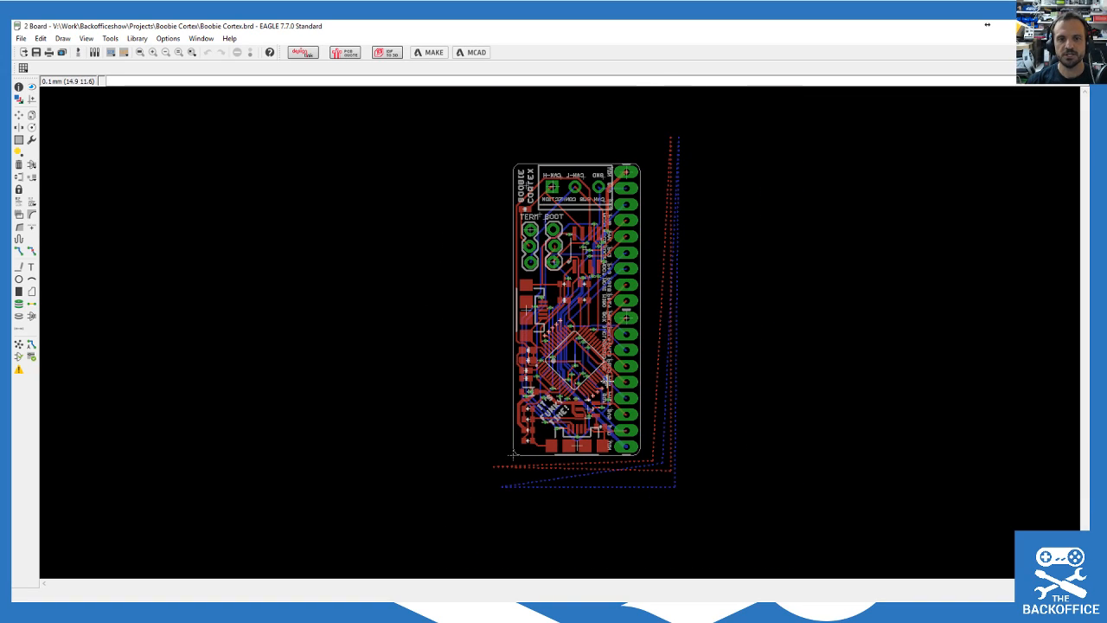
scroll(596, 399, up, 1)
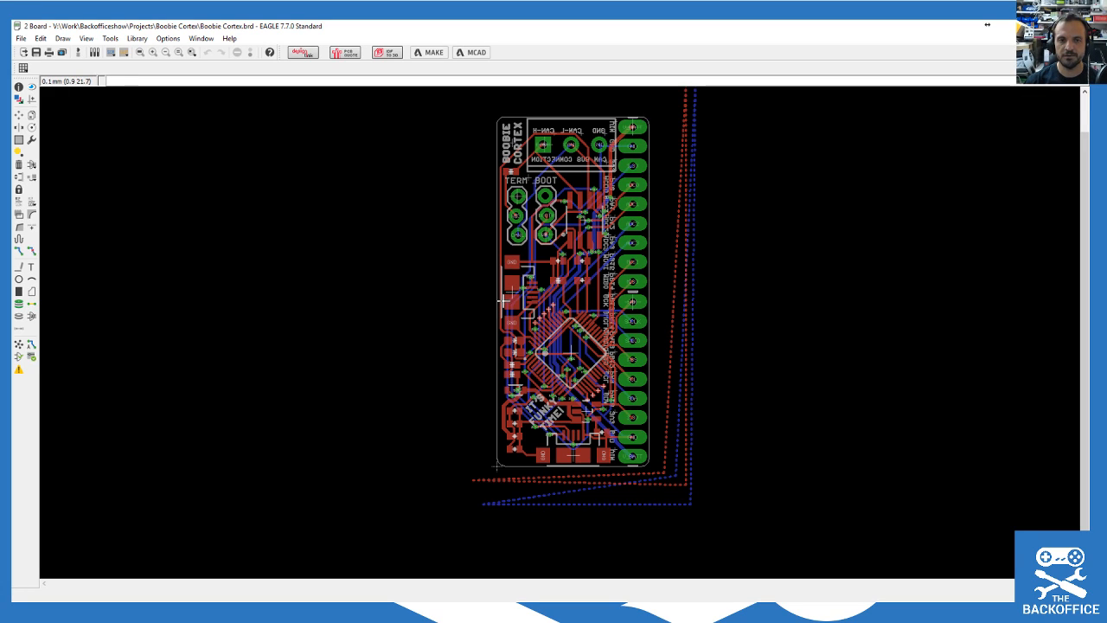
Step: Examine the traces around the microcontroller and the labelled header pads along the board's long edge
scroll(681, 357, up, 3)
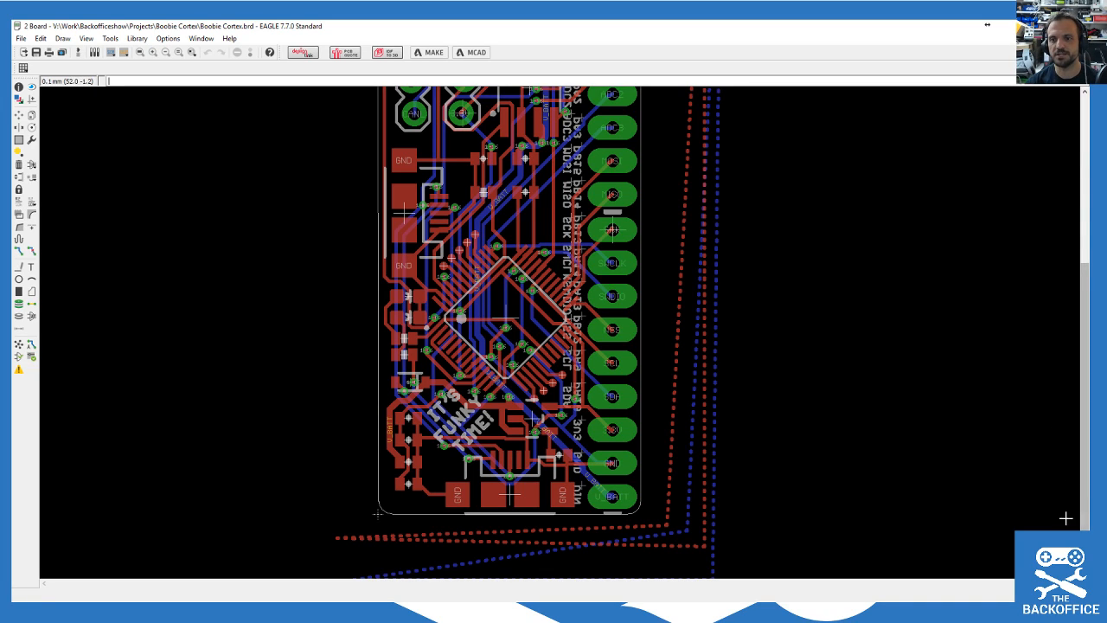
click(1084, 572)
scroll(987, 490, up, 1)
scroll(988, 490, down, 2)
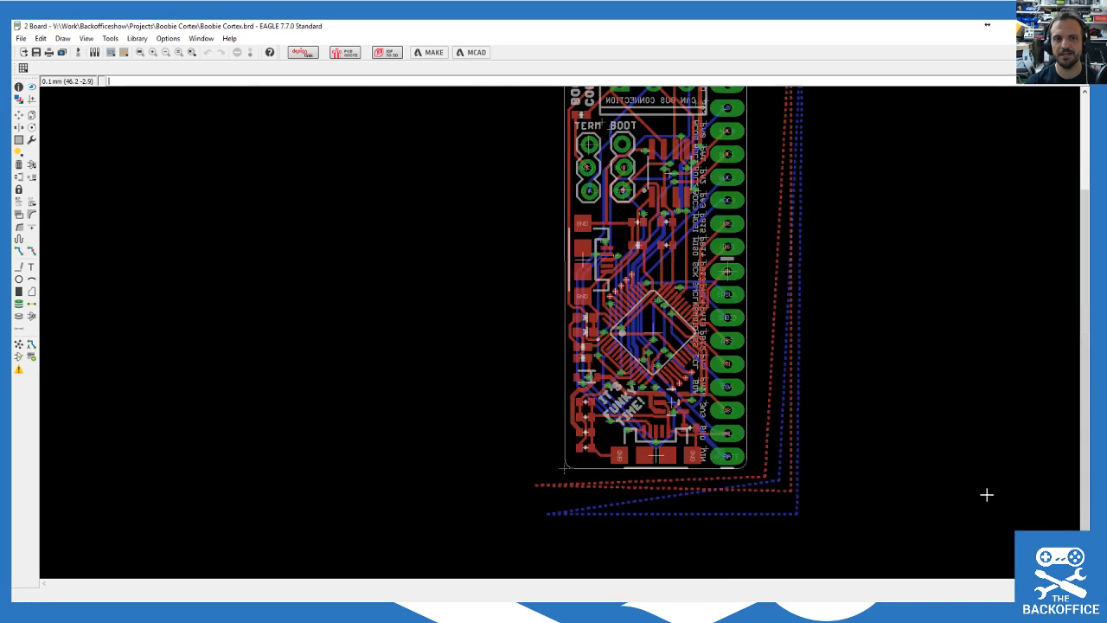
drag(1081, 294, 1079, 240)
scroll(769, 423, up, 1)
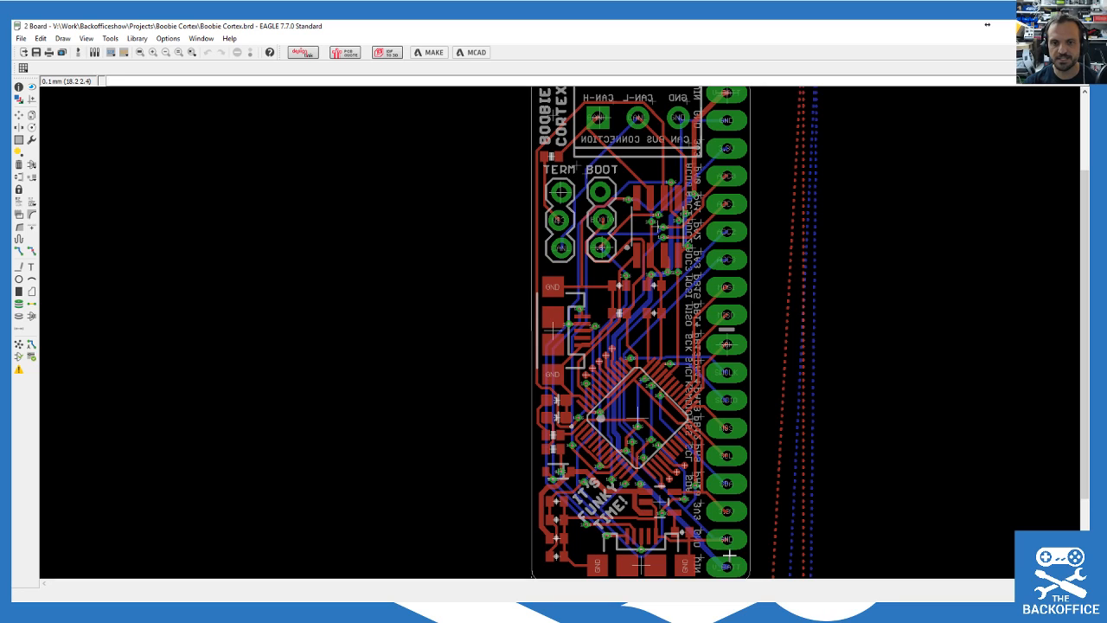
scroll(750, 535, up, 1)
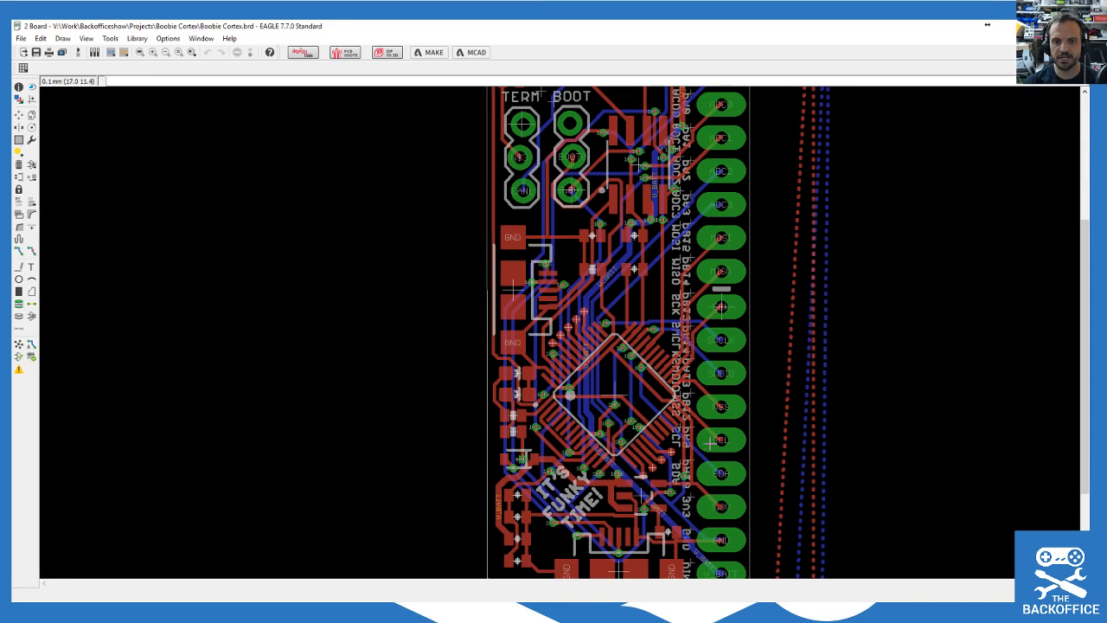
scroll(732, 532, up, 2)
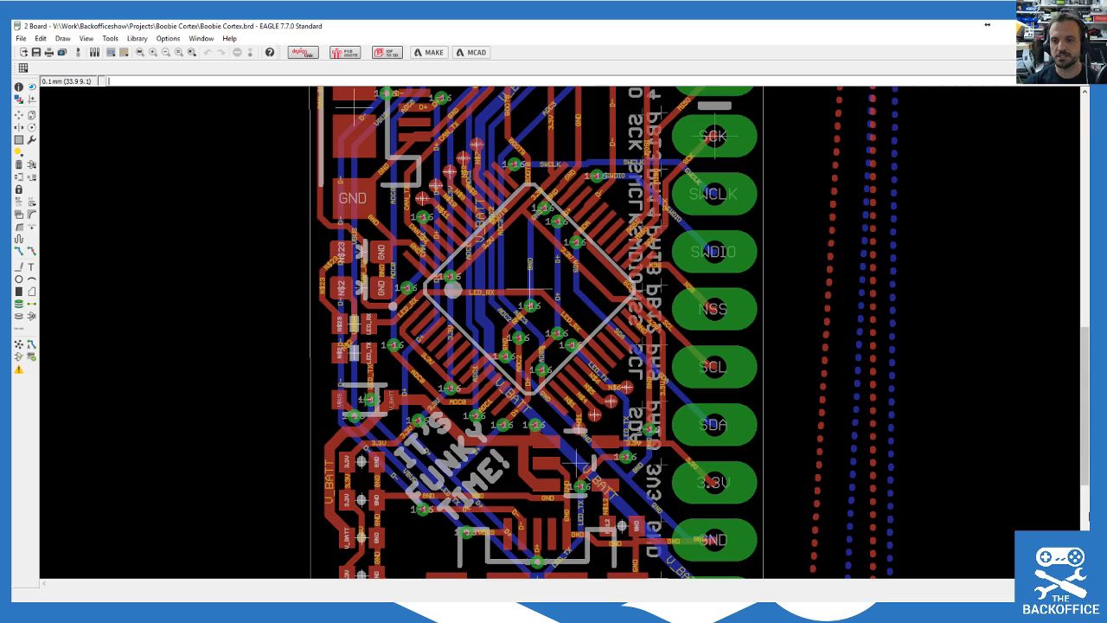
drag(1082, 463, 1083, 388)
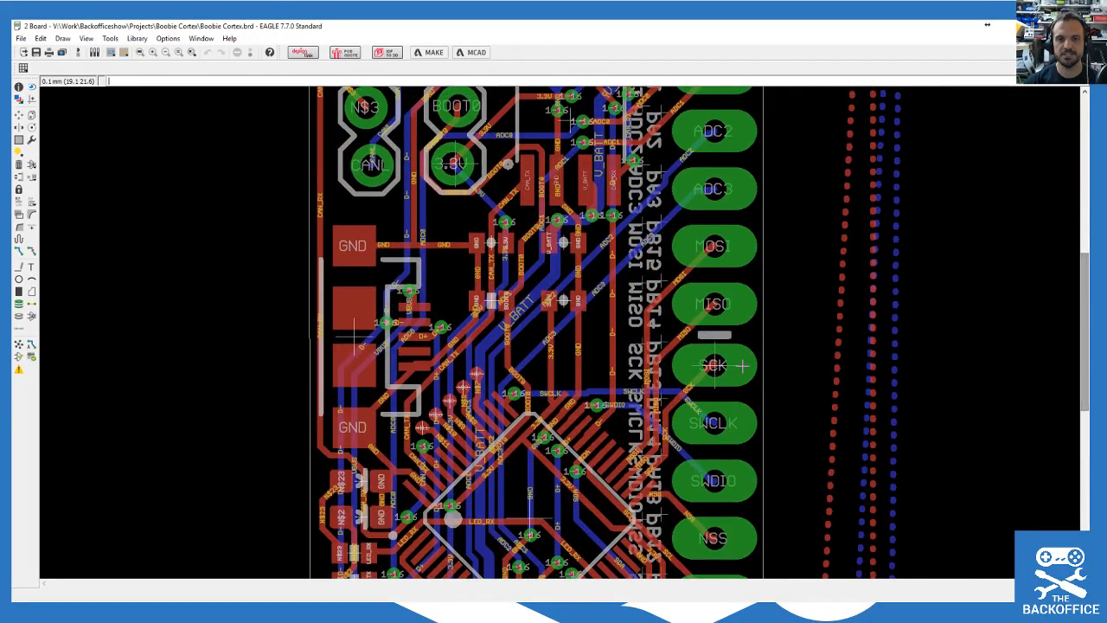
scroll(741, 366, down, 3)
scroll(739, 367, down, 1)
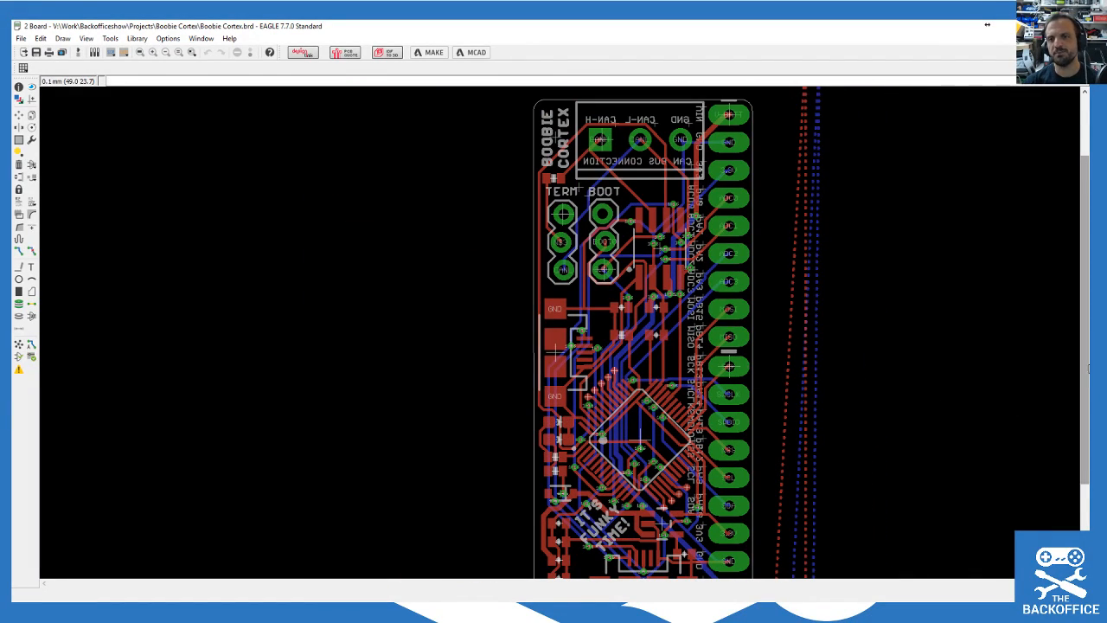
drag(1083, 408, 1083, 421)
scroll(818, 361, down, 1)
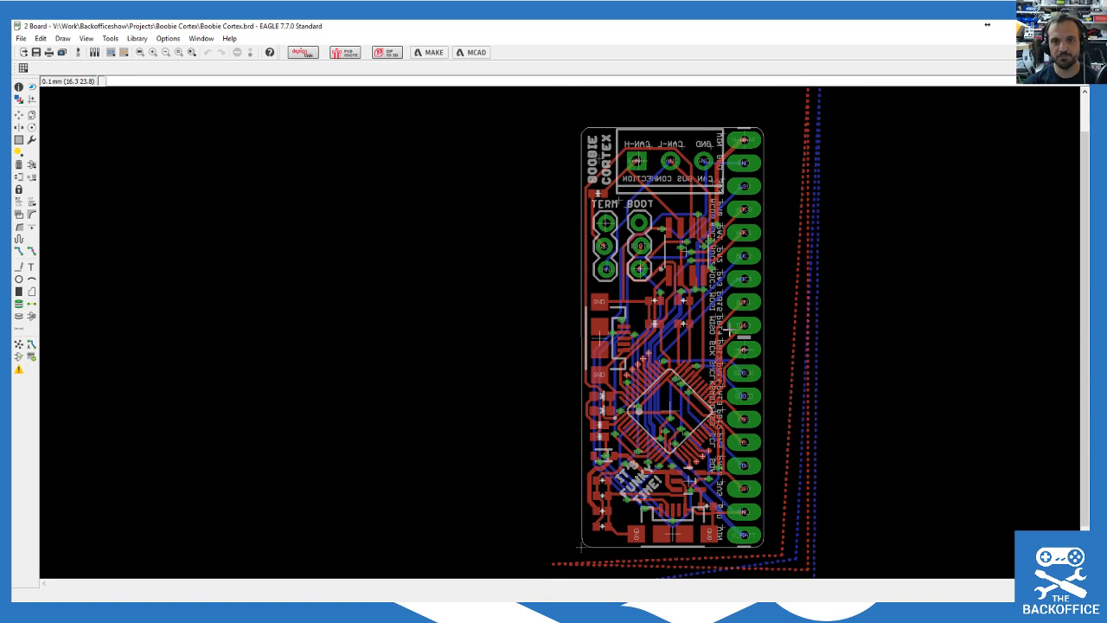
Step: Group the TERM and BOOT headers with the adjacent circuitry to highlight them, and clear the group again
scroll(784, 381, up, 1)
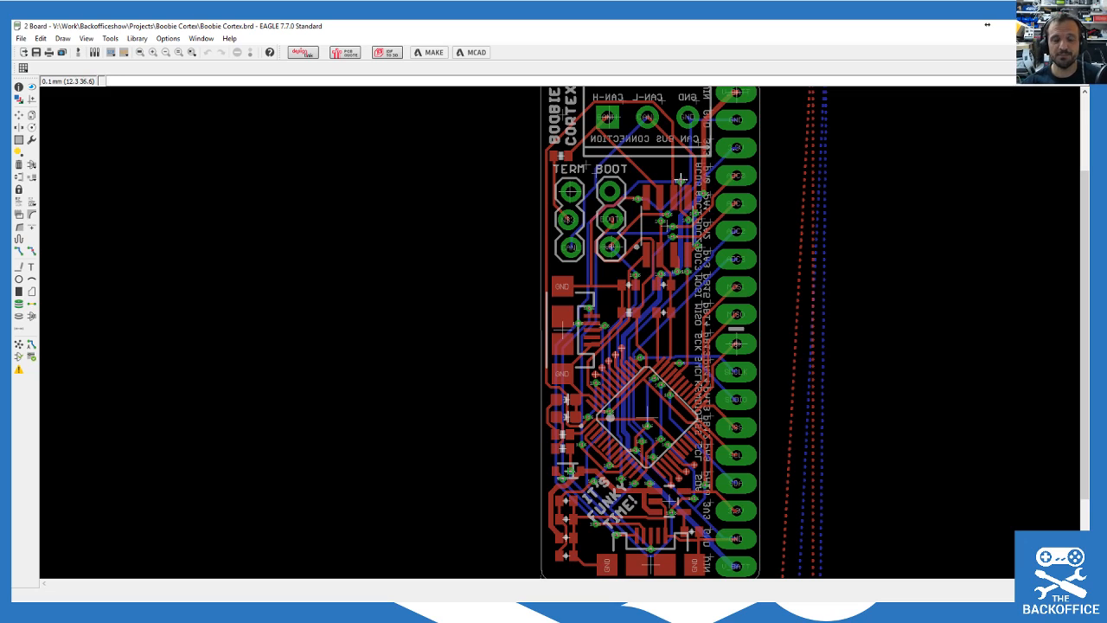
scroll(681, 178, up, 2)
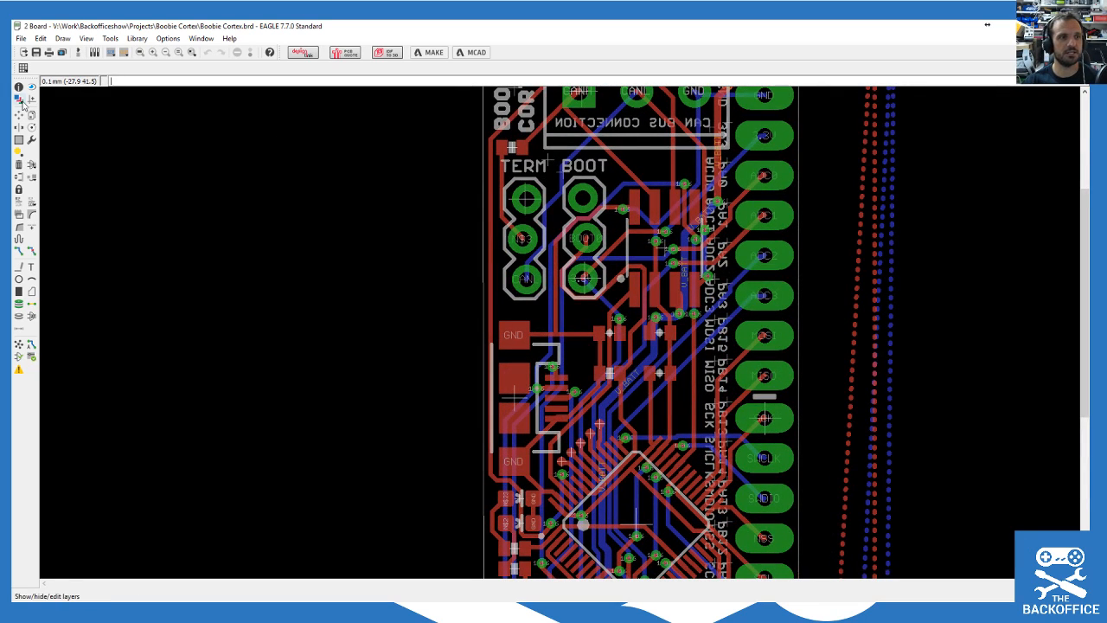
click(19, 140)
drag(408, 146, 733, 363)
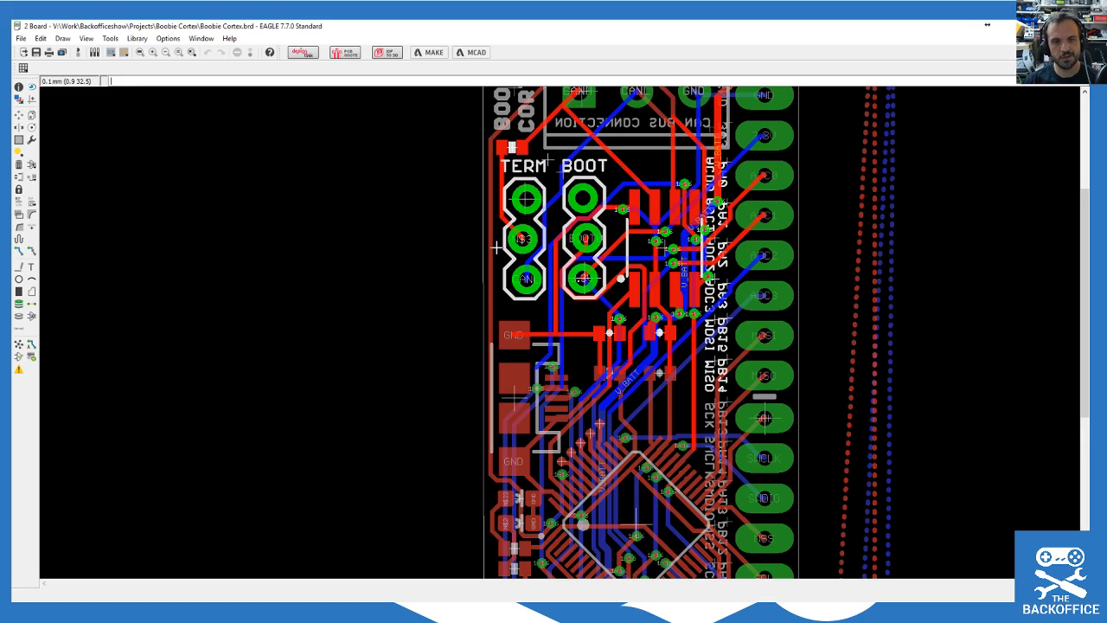
click(18, 141)
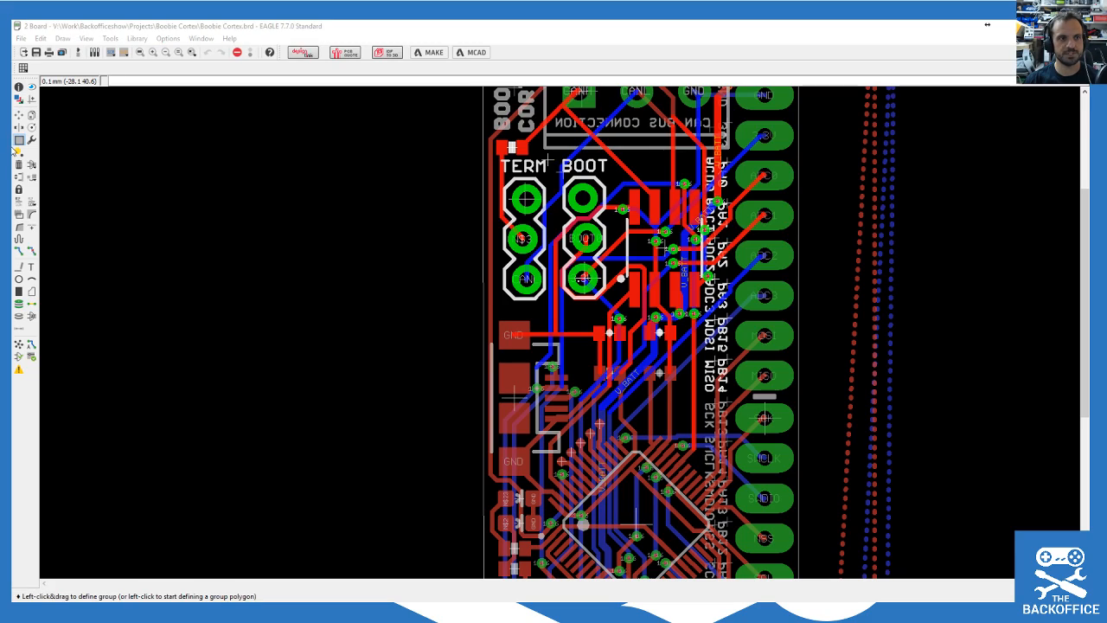
click(19, 141)
click(278, 263)
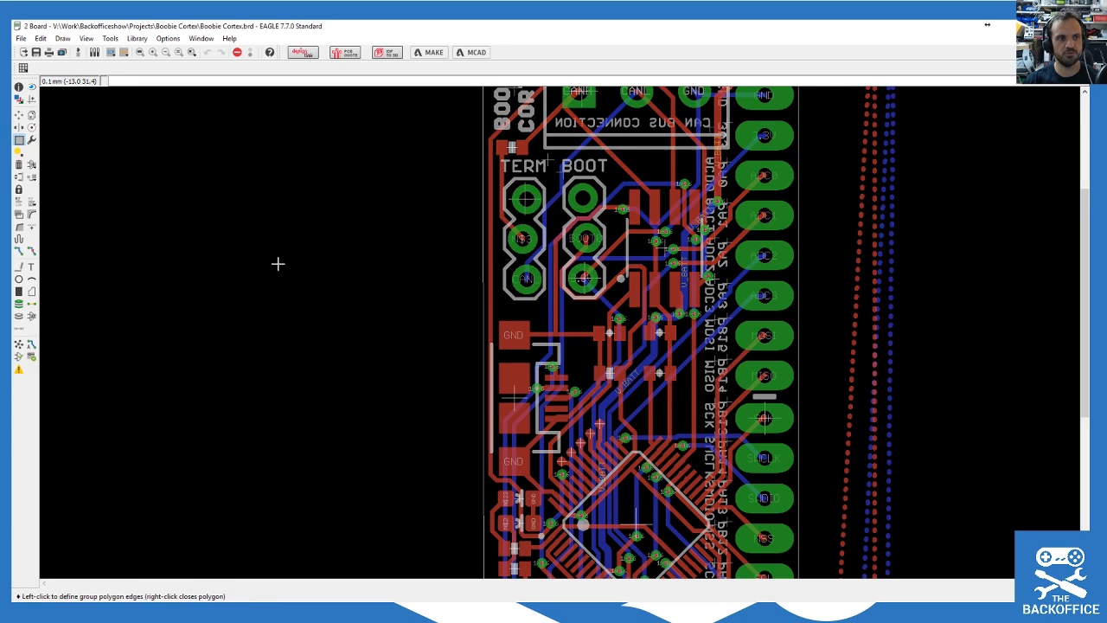
right_click(340, 342)
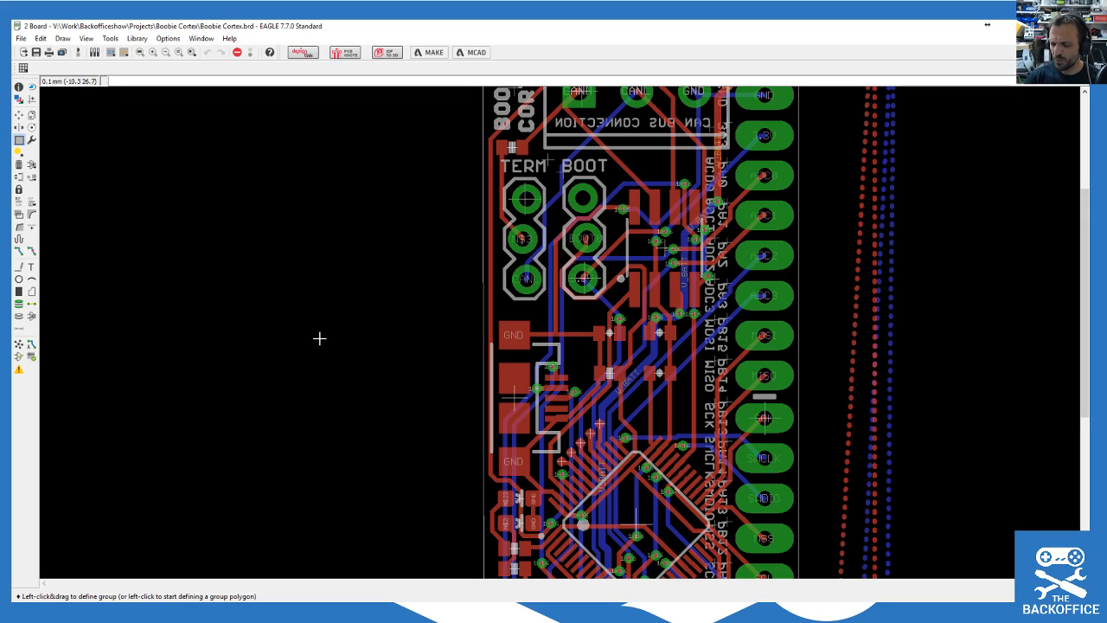
Step: Inspect the lower half of the board around the microcontroller and the power pads
scroll(261, 302, down, 2)
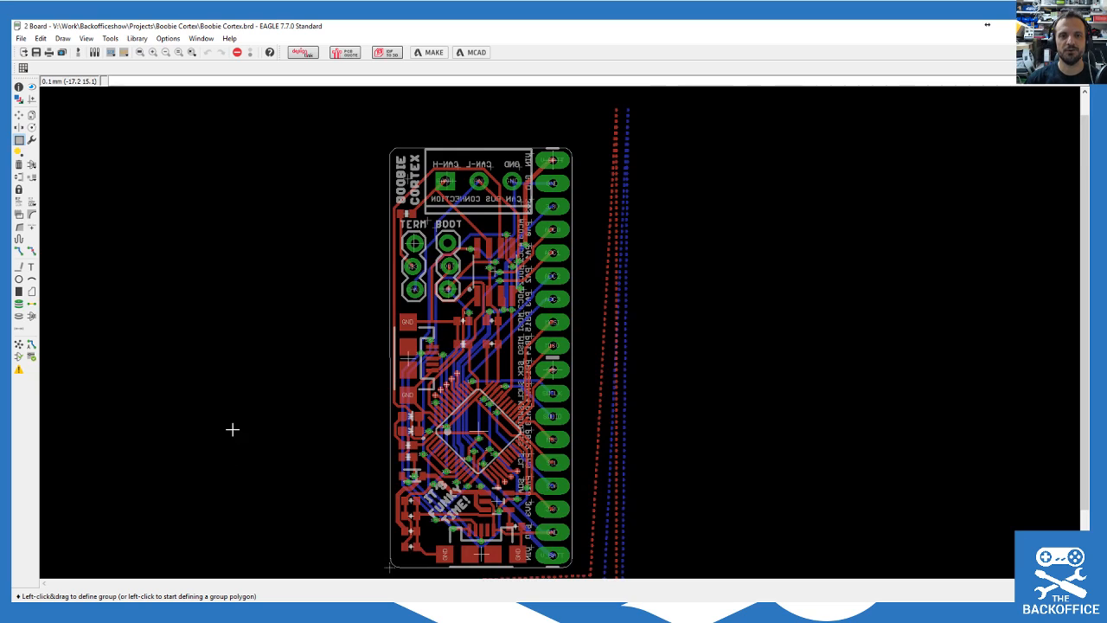
scroll(228, 467, up, 1)
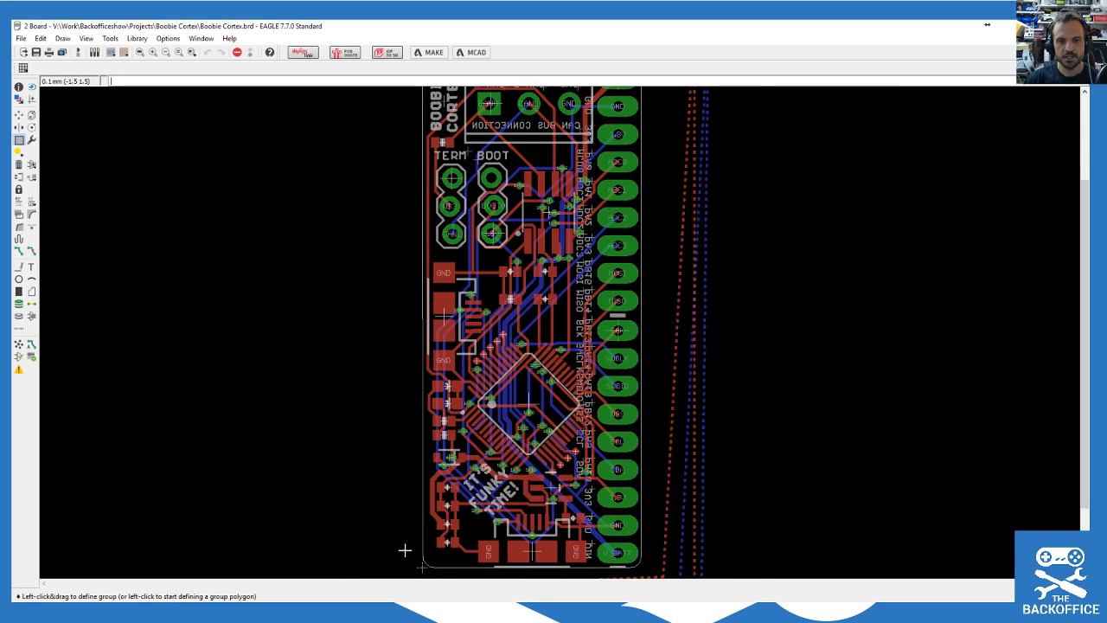
scroll(405, 550, up, 2)
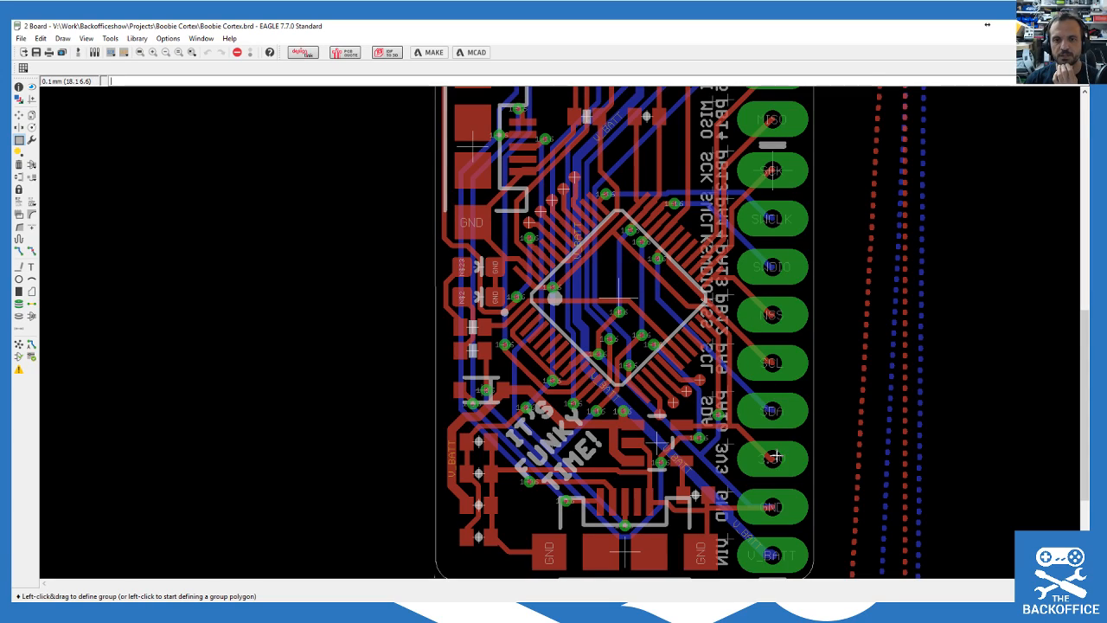
Step: Group the traces and round test pads N$7 to N$11 beside the microcontroller to highlight them, and inspect pads N$1 to N$6
scroll(563, 218, up, 2)
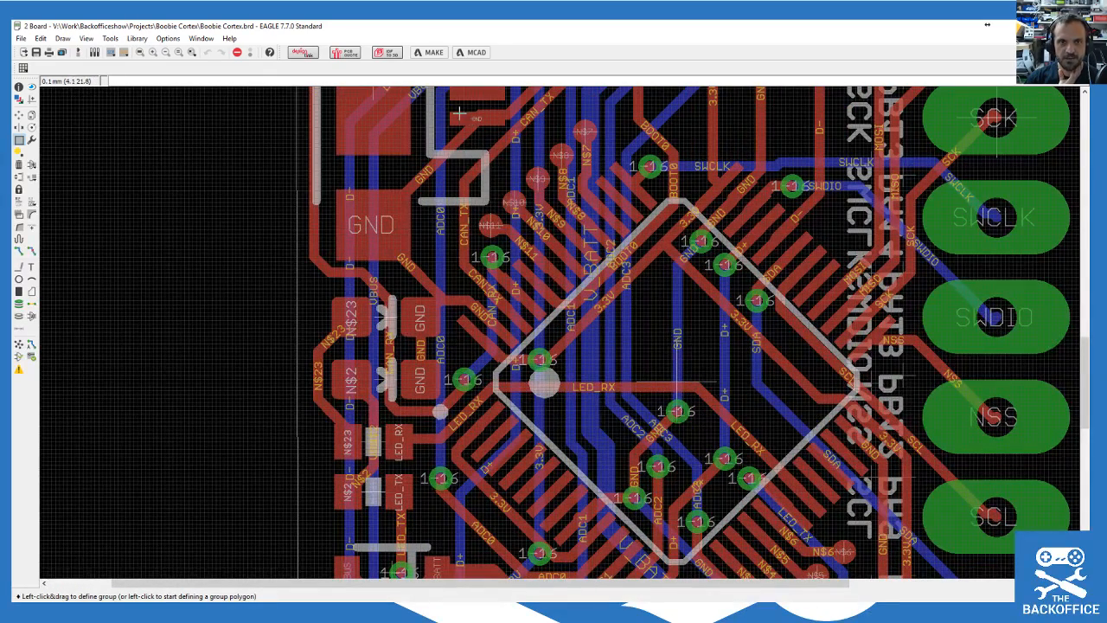
drag(256, 111, 472, 278)
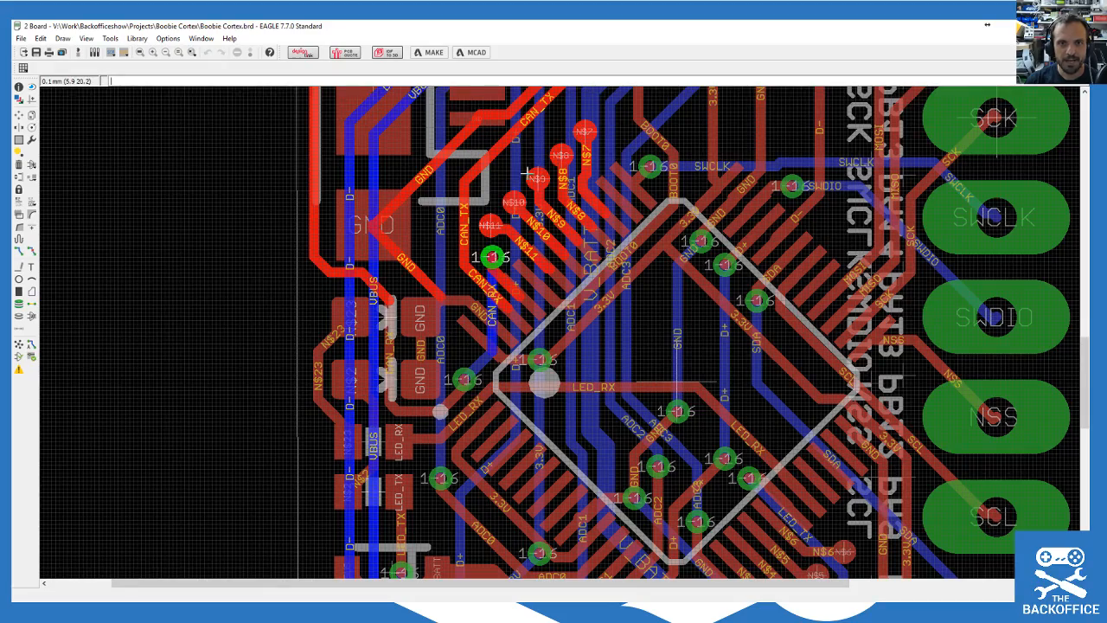
scroll(527, 173, down, 3)
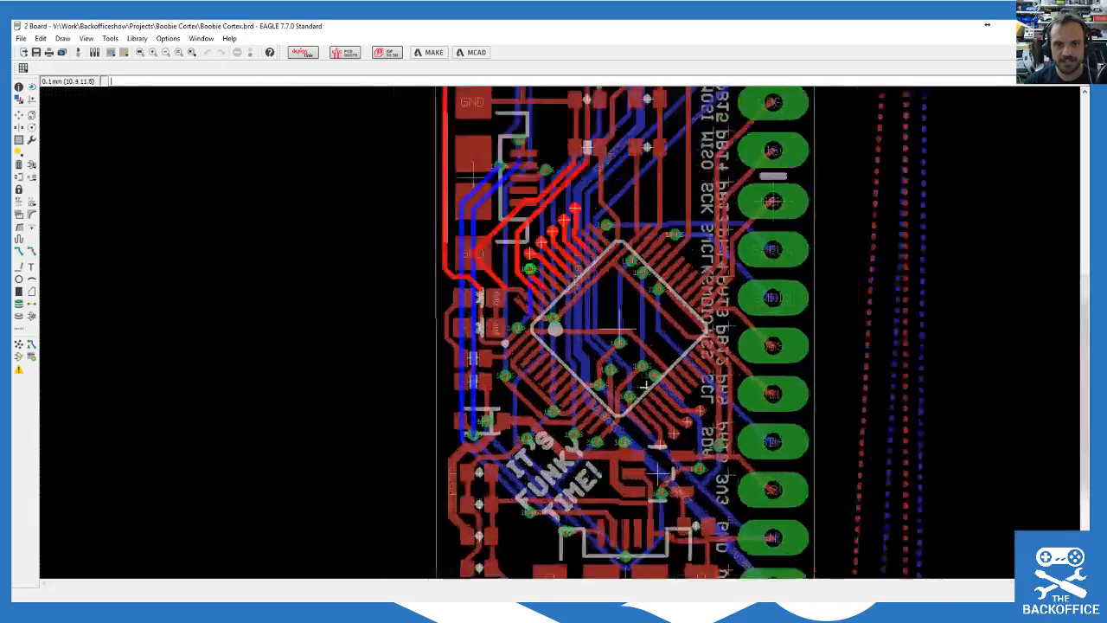
scroll(644, 386, up, 4)
scroll(653, 412, down, 1)
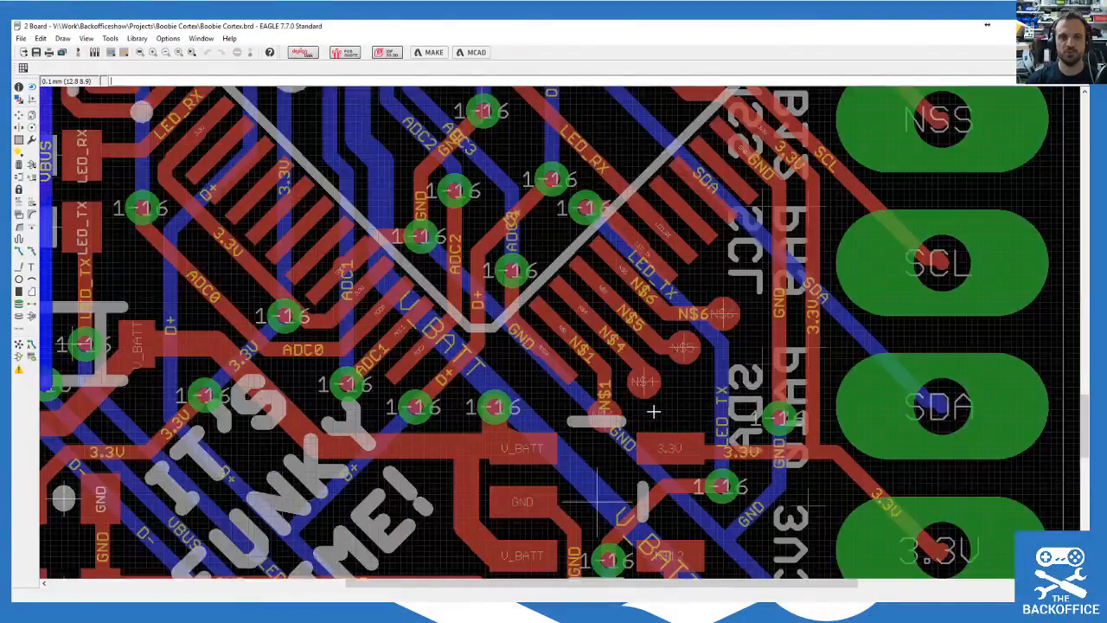
scroll(653, 412, down, 4)
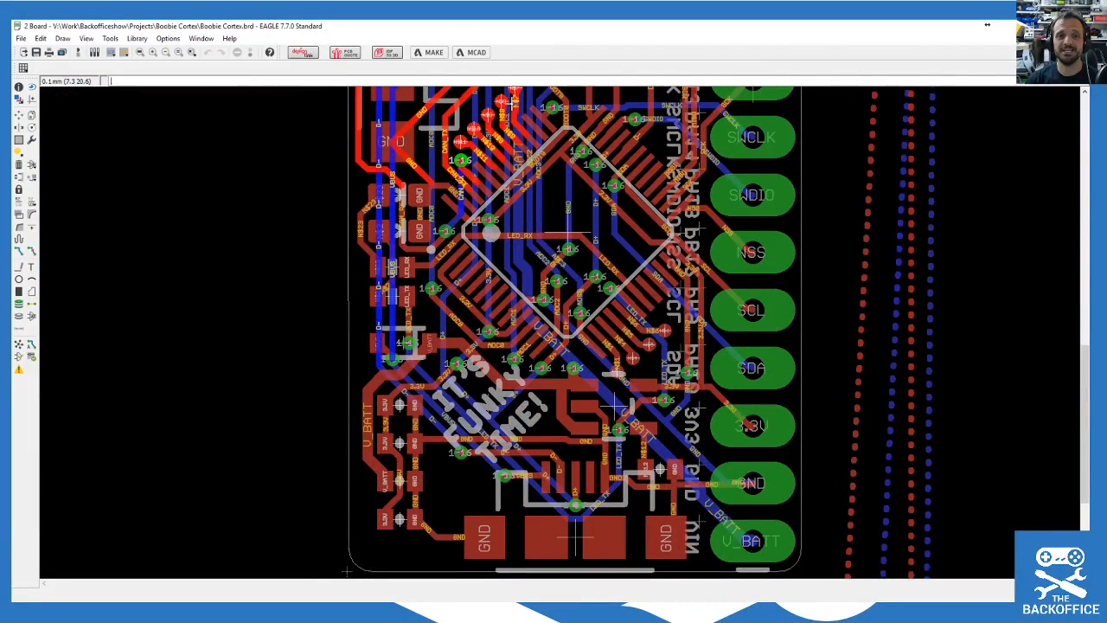
Step: Examine the routing around the microcontroller, including the LED_RX, LED_TX, ADC and 3.3V traces and the nearby vias
scroll(511, 103, up, 1)
scroll(612, 229, down, 2)
scroll(589, 170, up, 1)
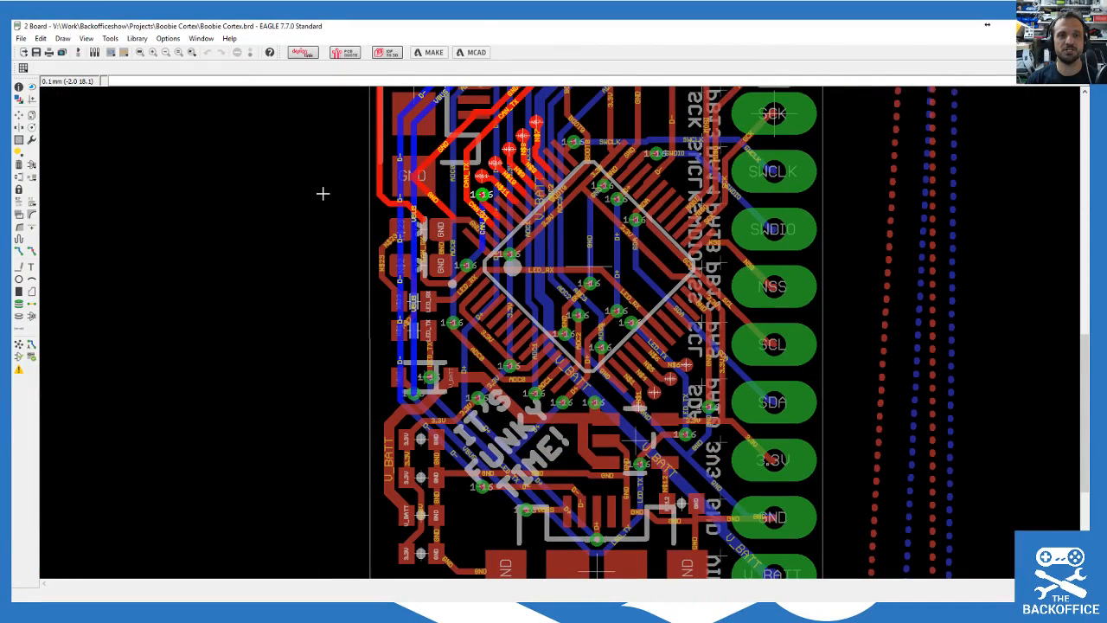
scroll(522, 393, up, 2)
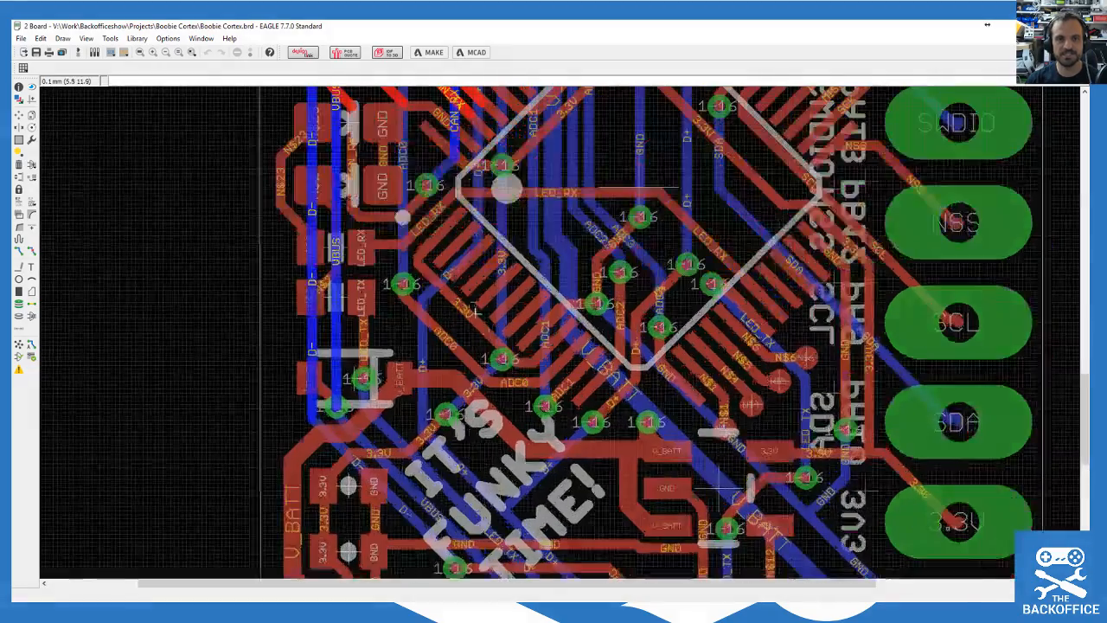
scroll(436, 266, up, 1)
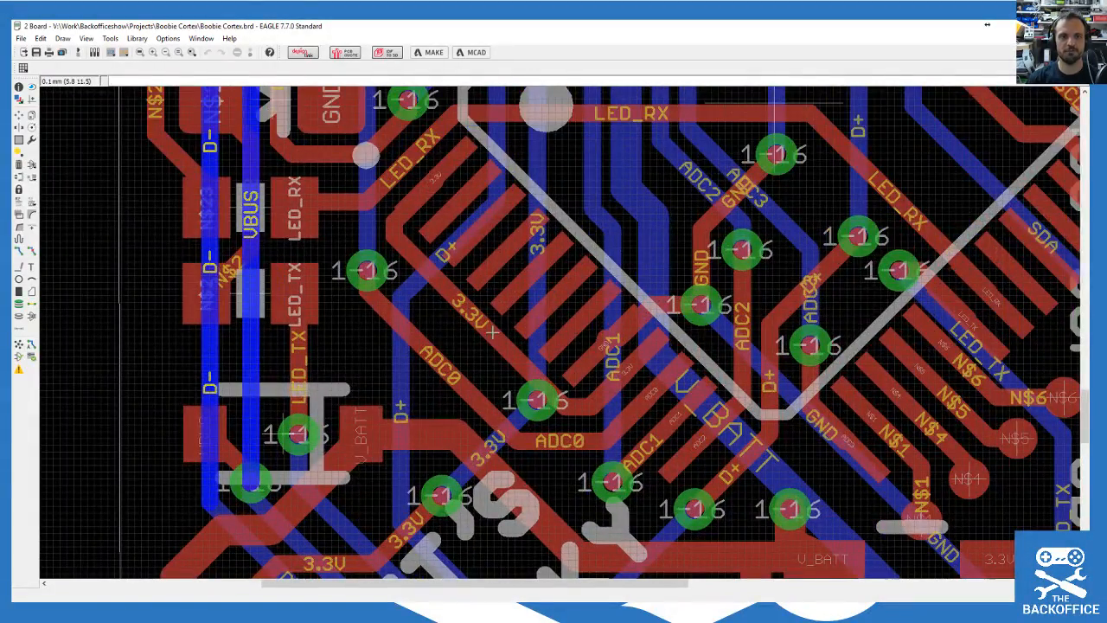
scroll(516, 399, up, 1)
scroll(519, 398, down, 2)
scroll(766, 443, down, 2)
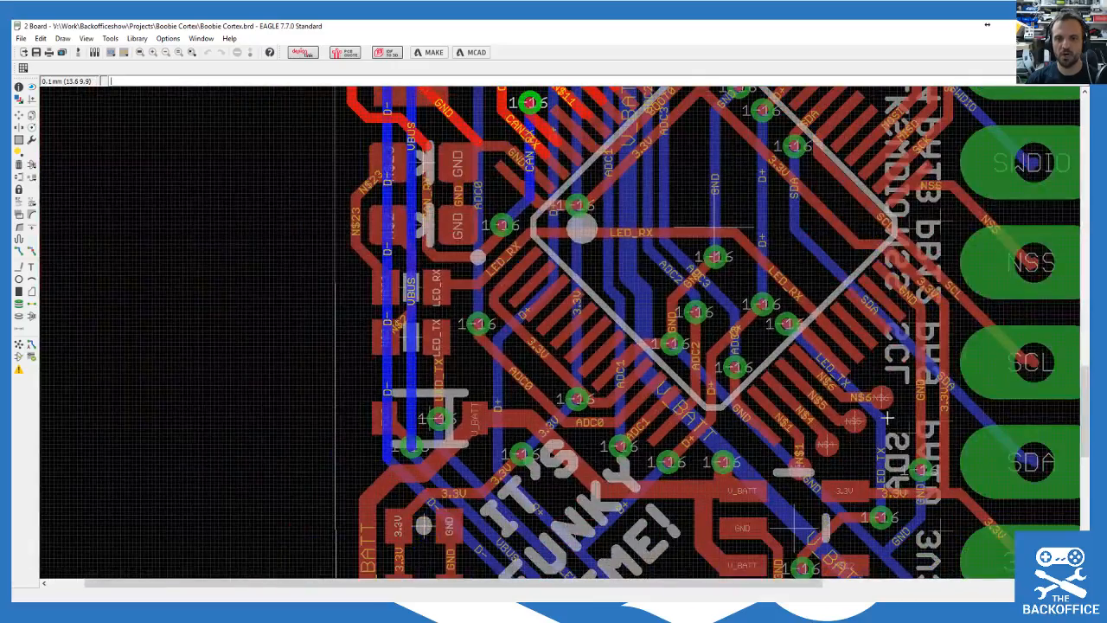
scroll(681, 333, down, 2)
scroll(680, 333, up, 1)
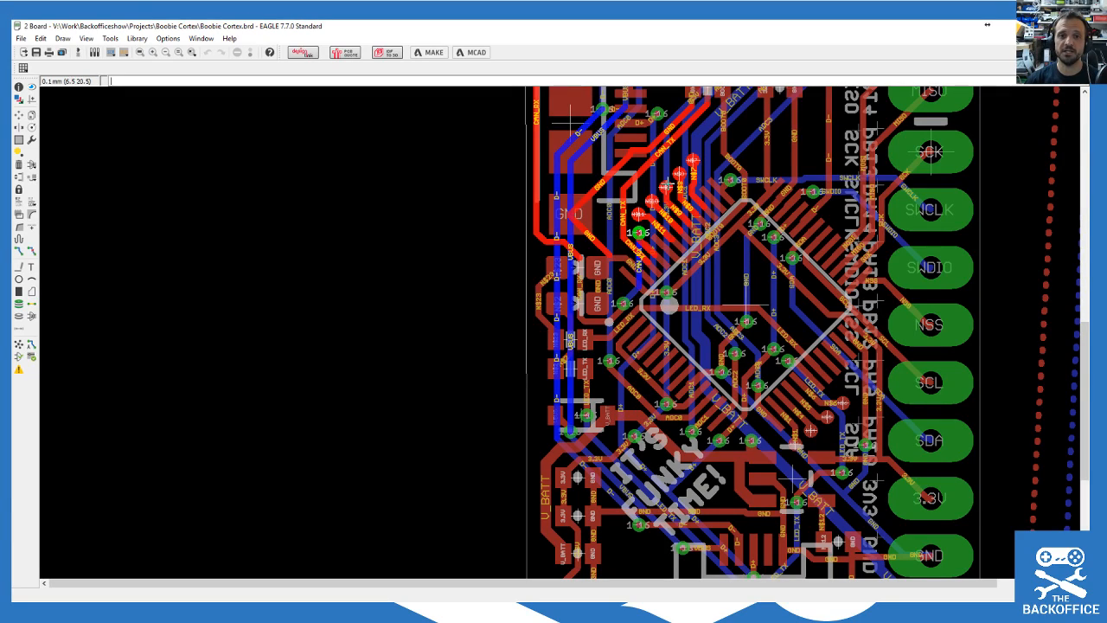
Step: Show the properties of the CAN_RX trace near the board edge and close them without changes
click(18, 86)
click(538, 250)
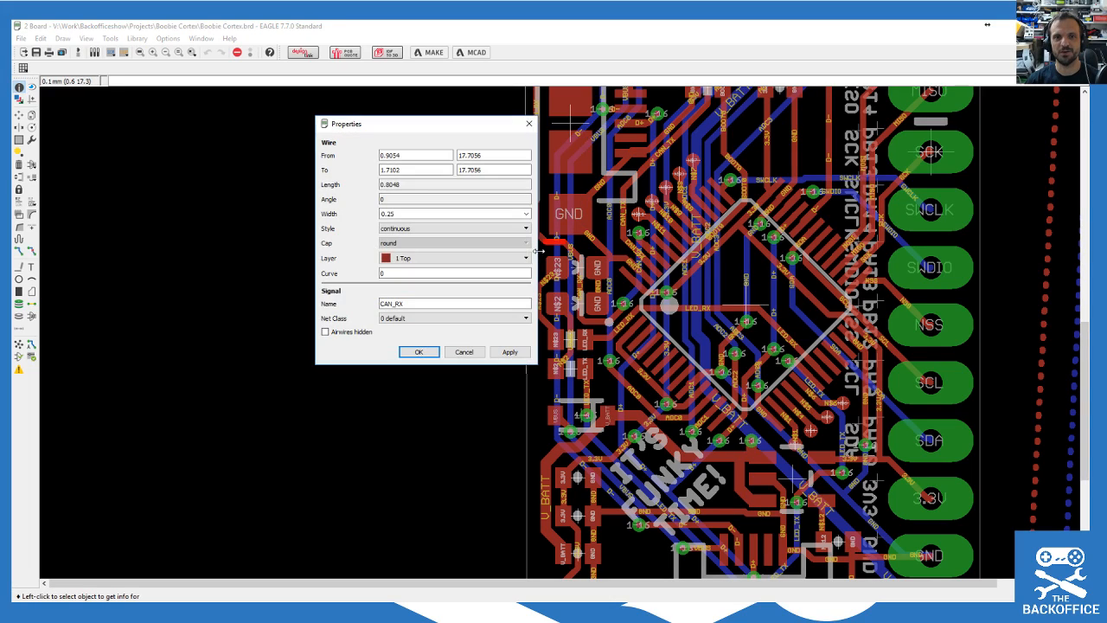
click(465, 354)
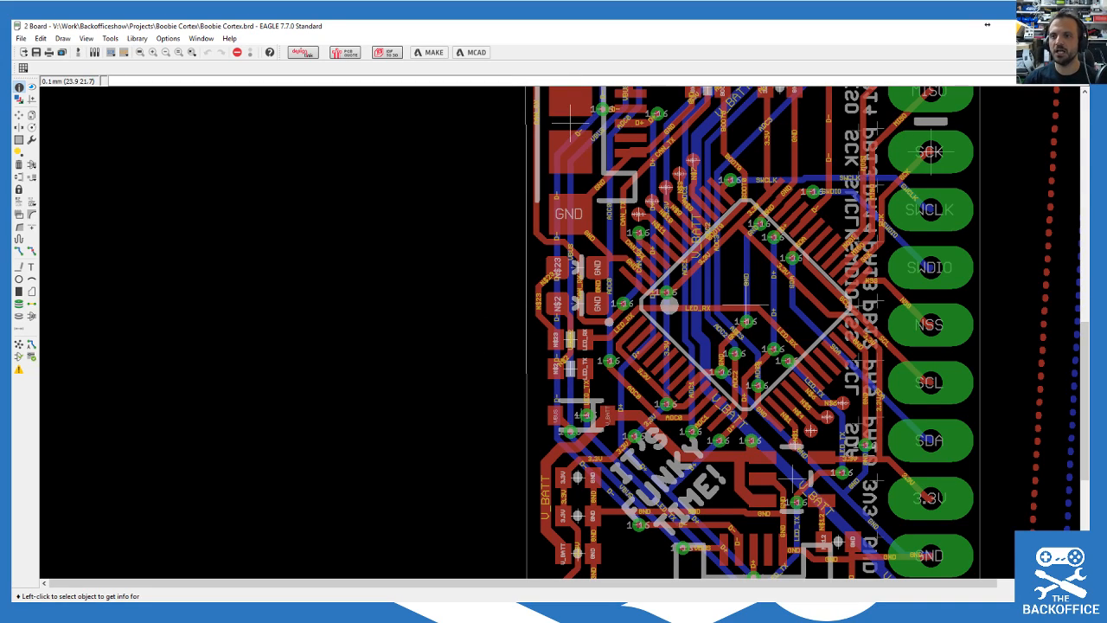
Step: Inspect the round test pads N$7 to N$11 up close, along with the traces running to the LED components
scroll(678, 195, up, 5)
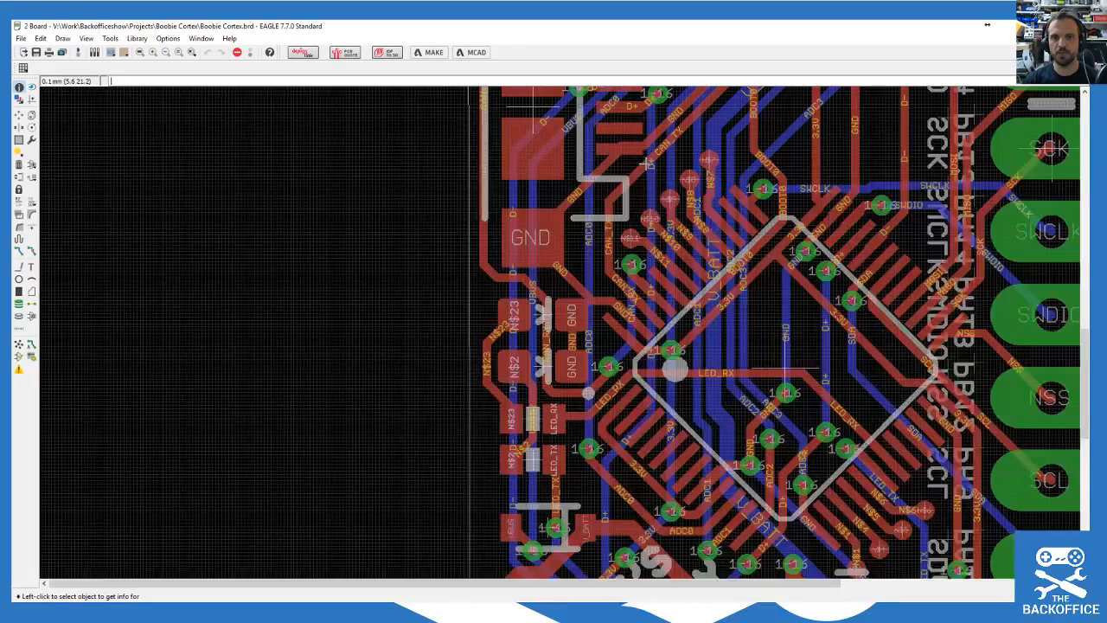
scroll(679, 194, up, 1)
scroll(760, 216, up, 1)
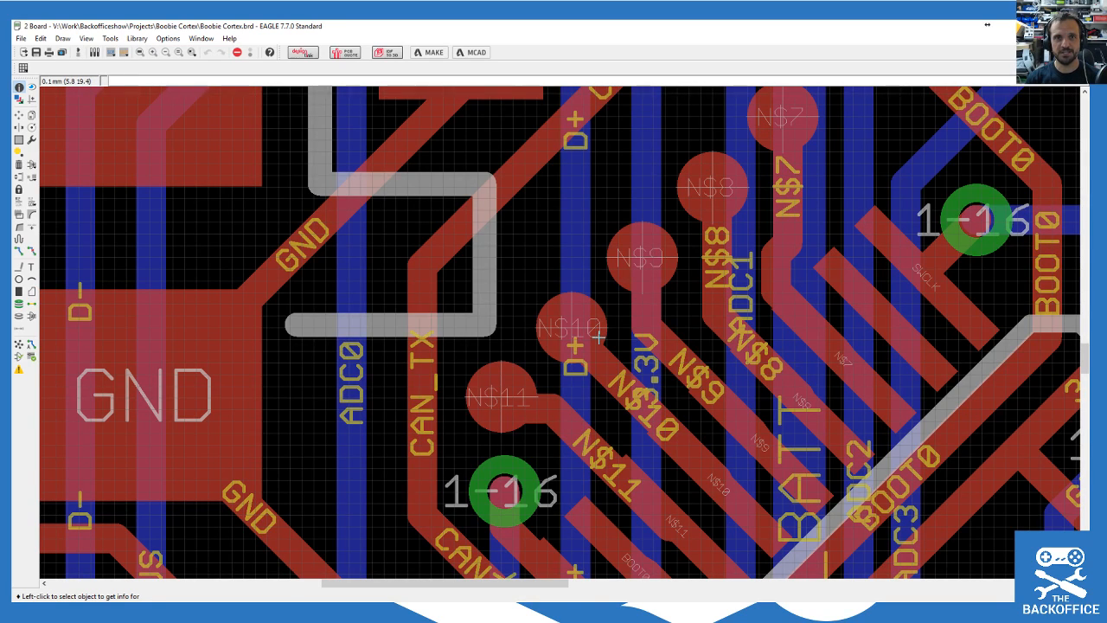
scroll(612, 298, down, 6)
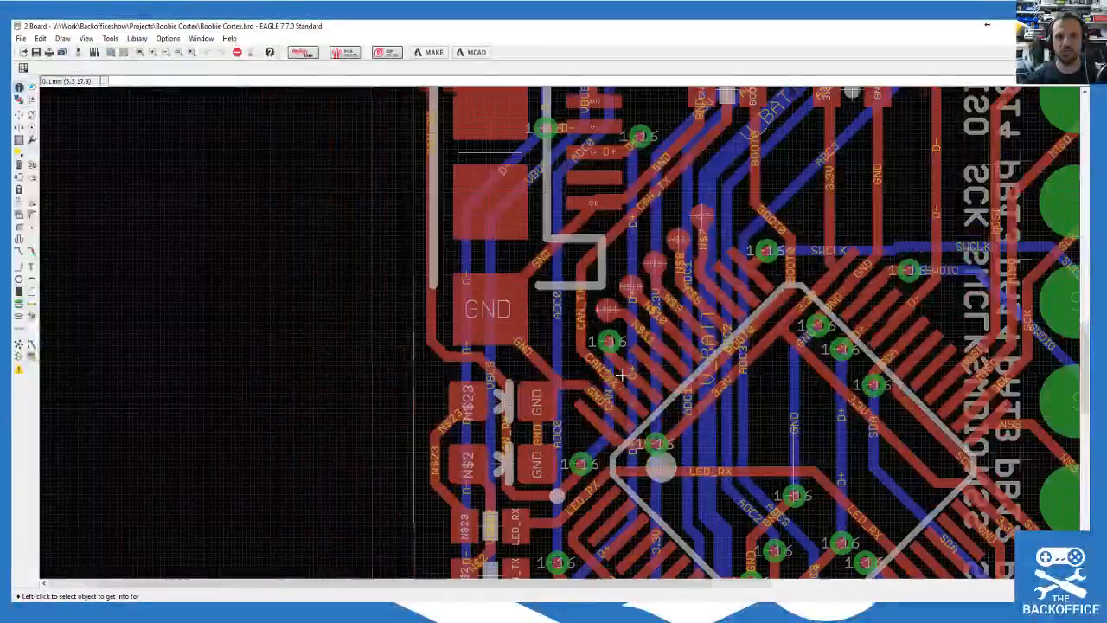
scroll(609, 420, up, 5)
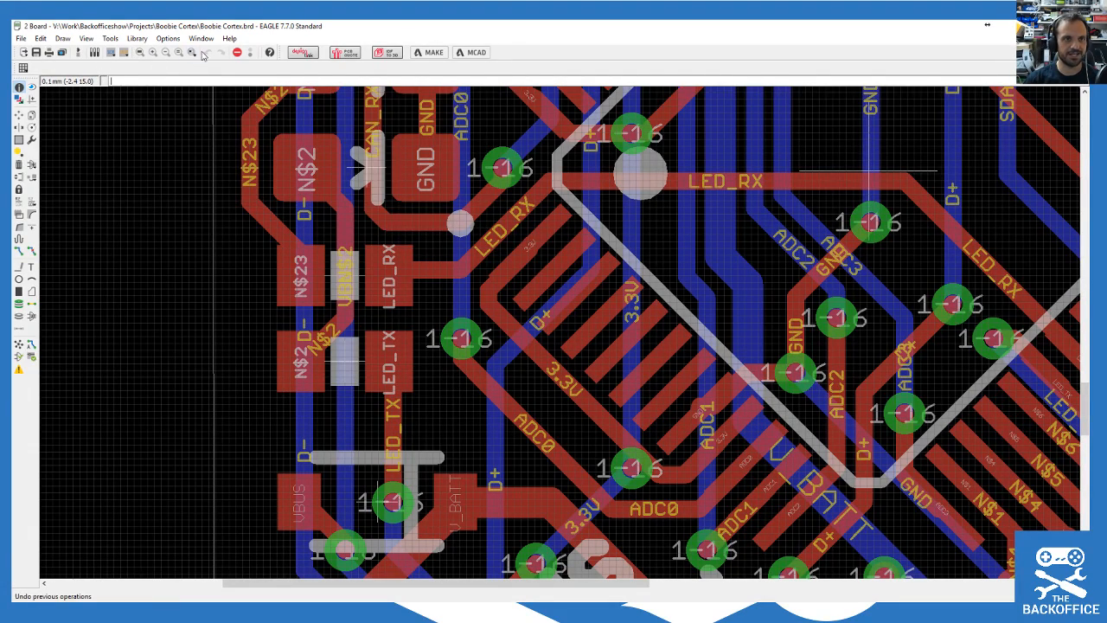
Step: Switch to the schematic and examine the microcontroller's TP1 to TP4 test points and its NRST, oscillator and BOOT0 pins
click(78, 54)
scroll(538, 244, up, 3)
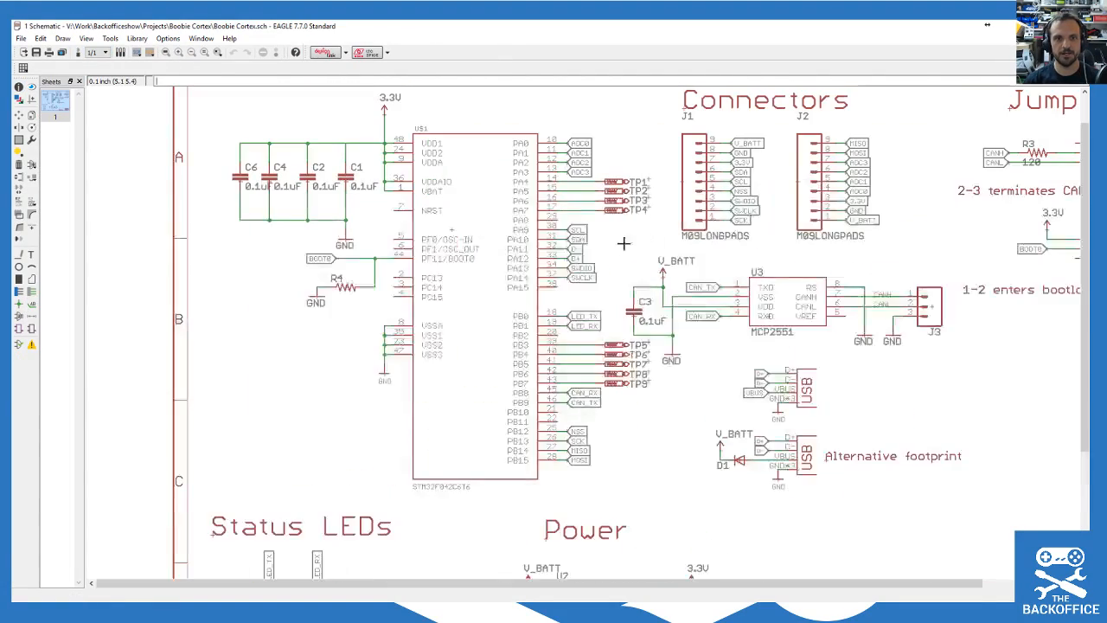
scroll(565, 173, up, 1)
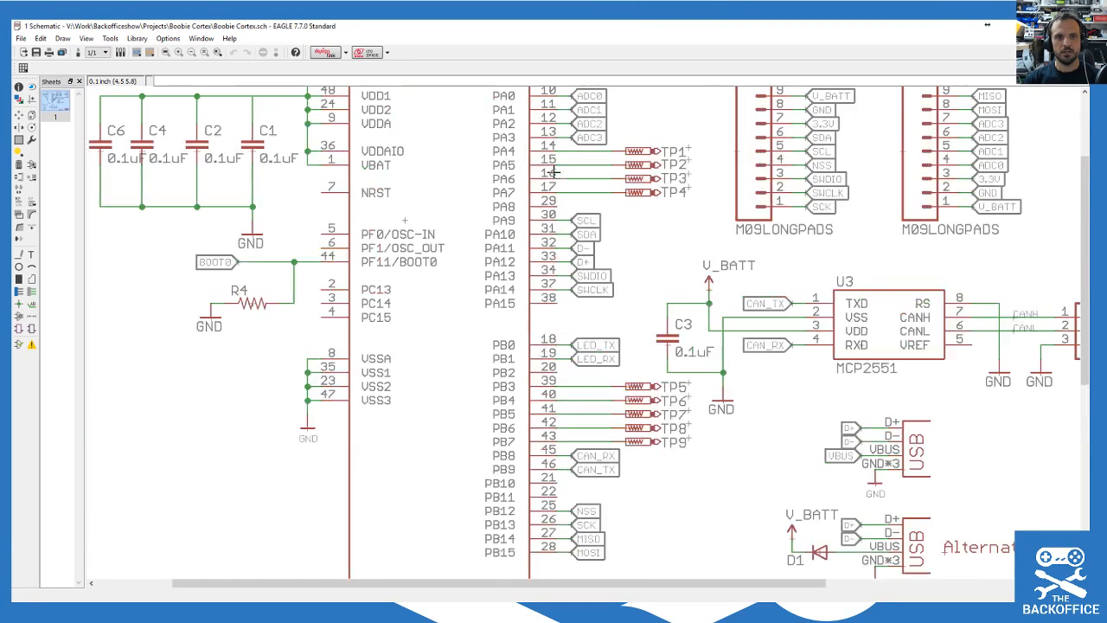
scroll(592, 125, down, 1)
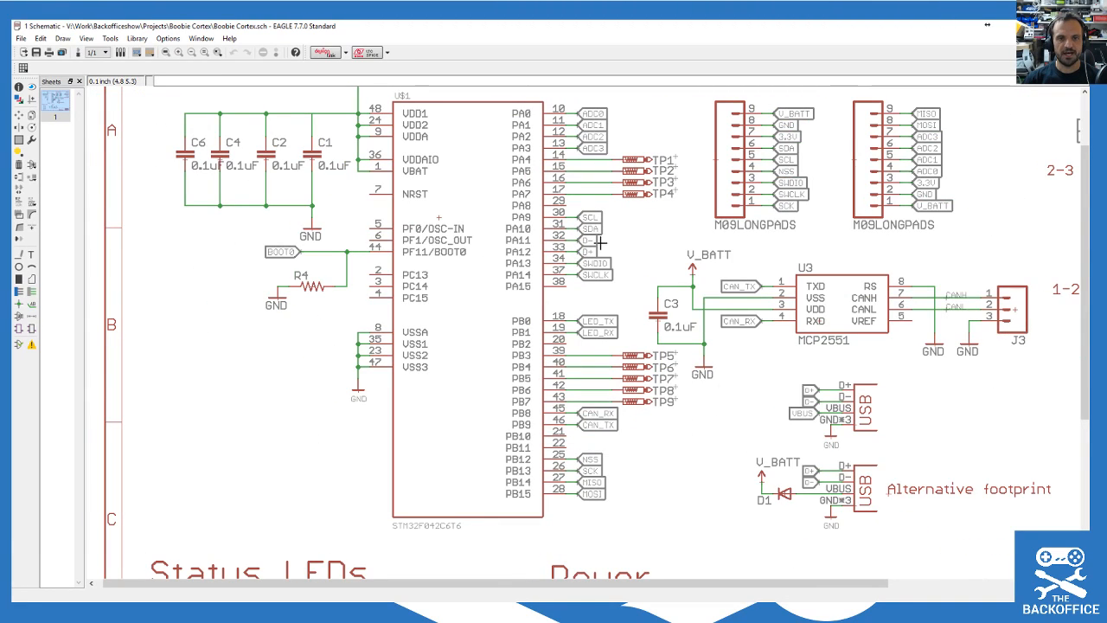
scroll(339, 221, up, 3)
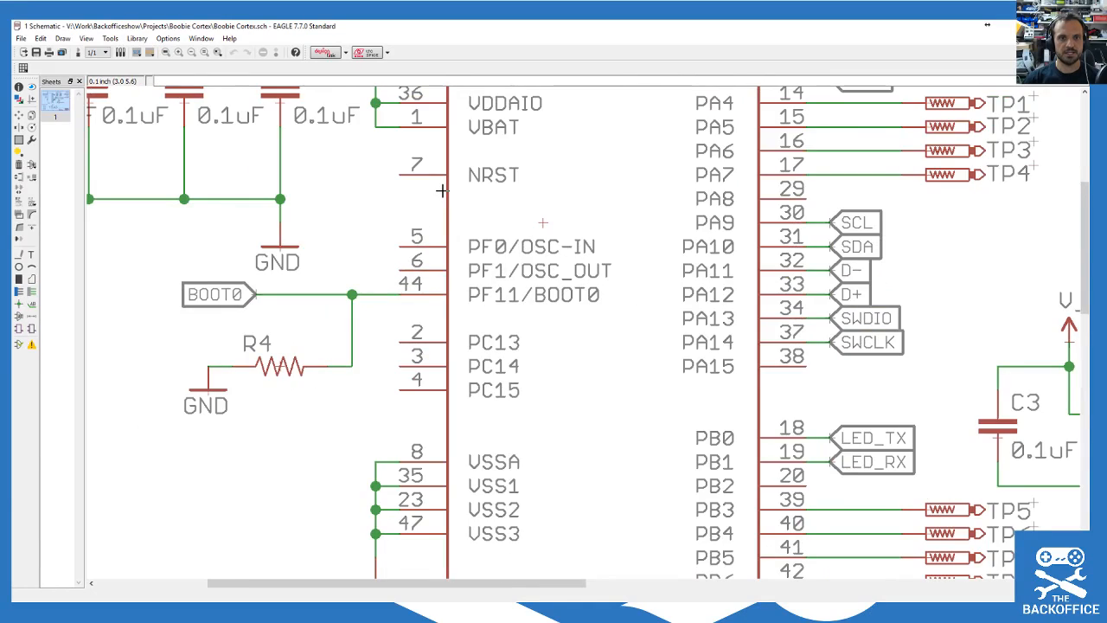
scroll(403, 277, down, 3)
scroll(471, 285, up, 2)
scroll(467, 389, up, 1)
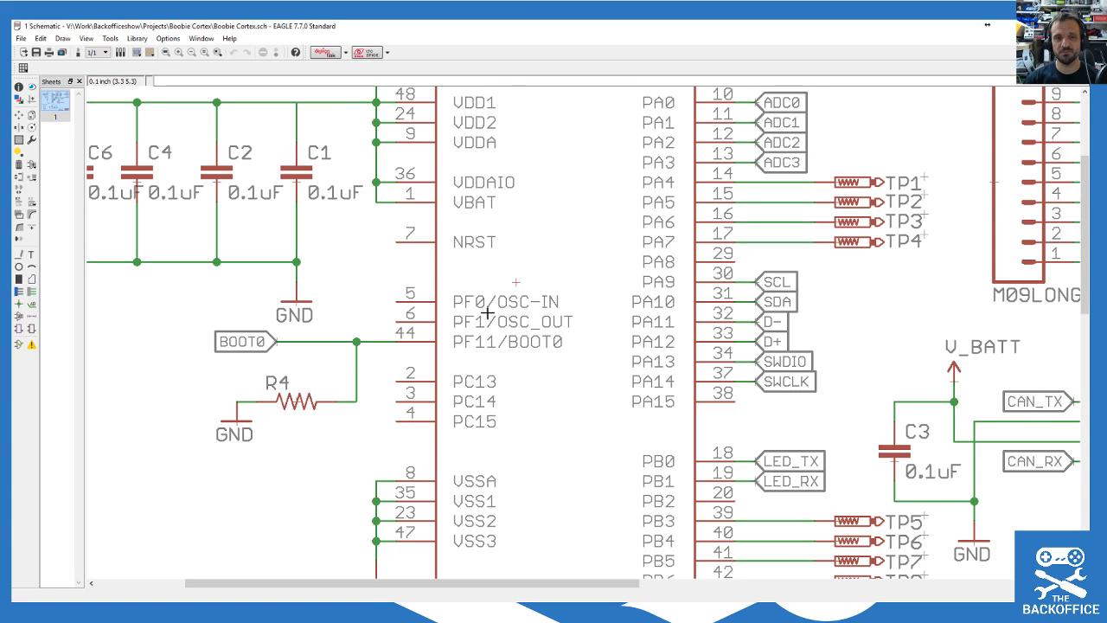
scroll(490, 355, down, 2)
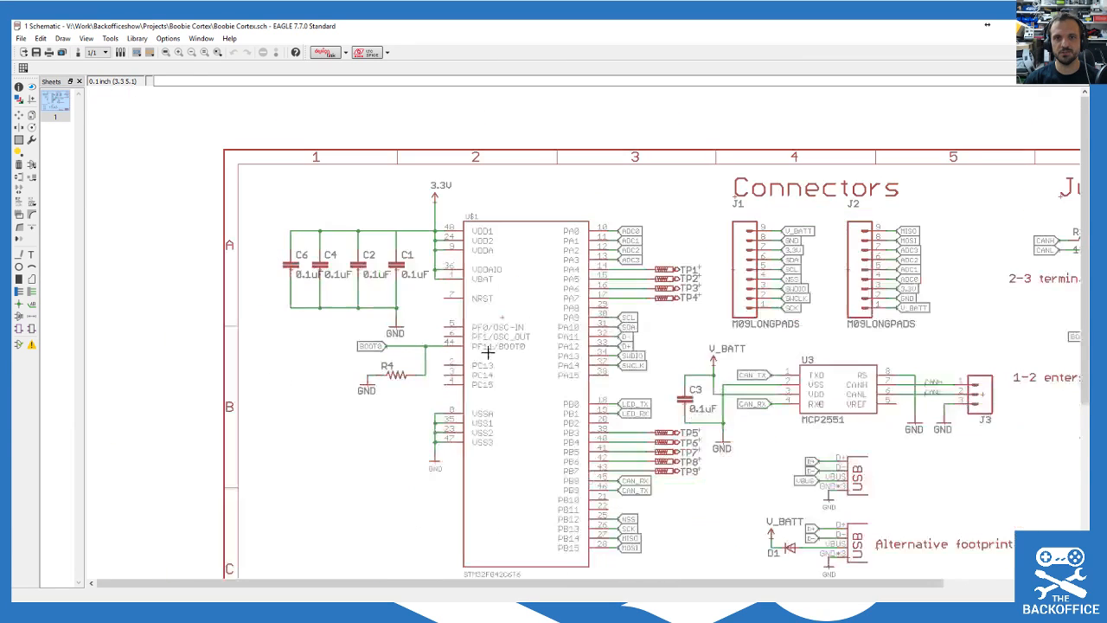
Step: Examine the microcontroller's port A connections, from the test points to the SCL, SDA, D-, D+, SWDIO and SWCLK labels
scroll(608, 548, up, 2)
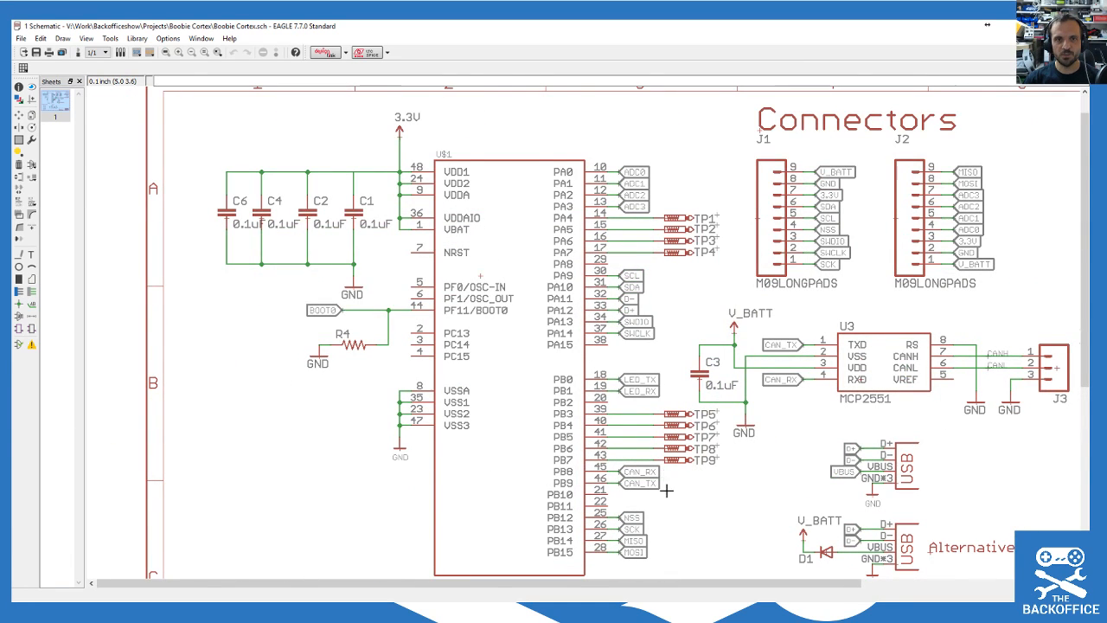
scroll(666, 490, up, 1)
scroll(667, 490, down, 1)
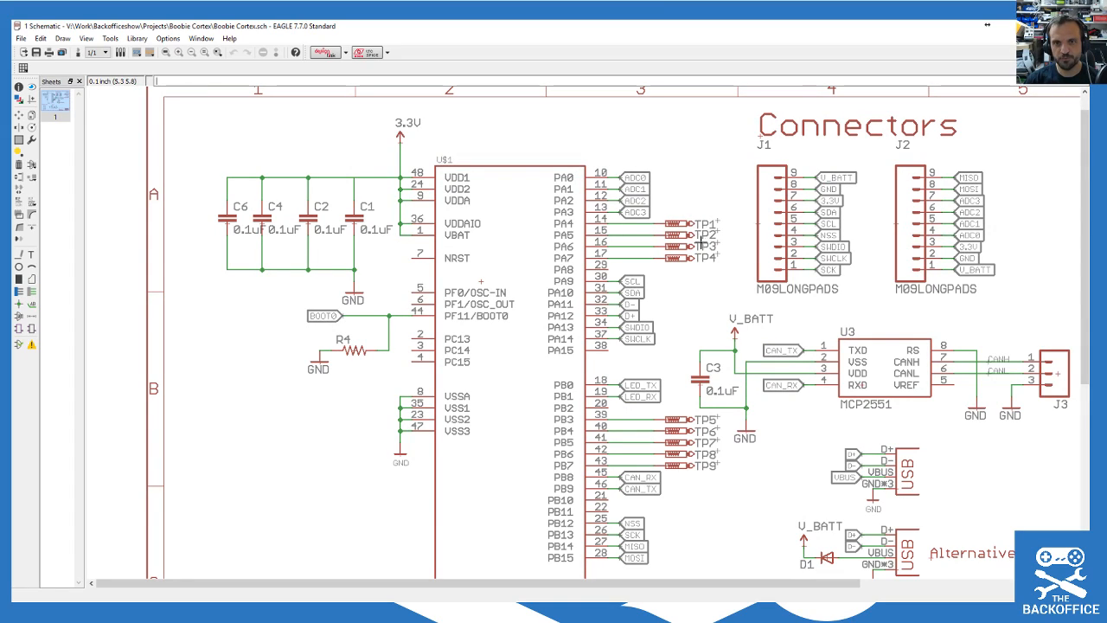
scroll(657, 348, up, 3)
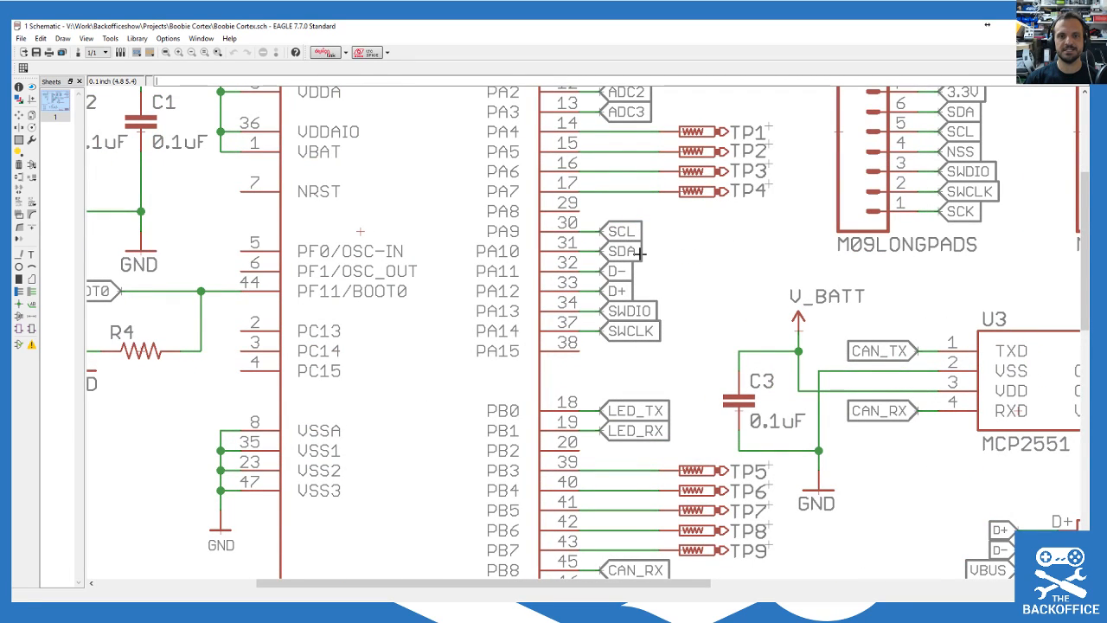
scroll(640, 253, down, 1)
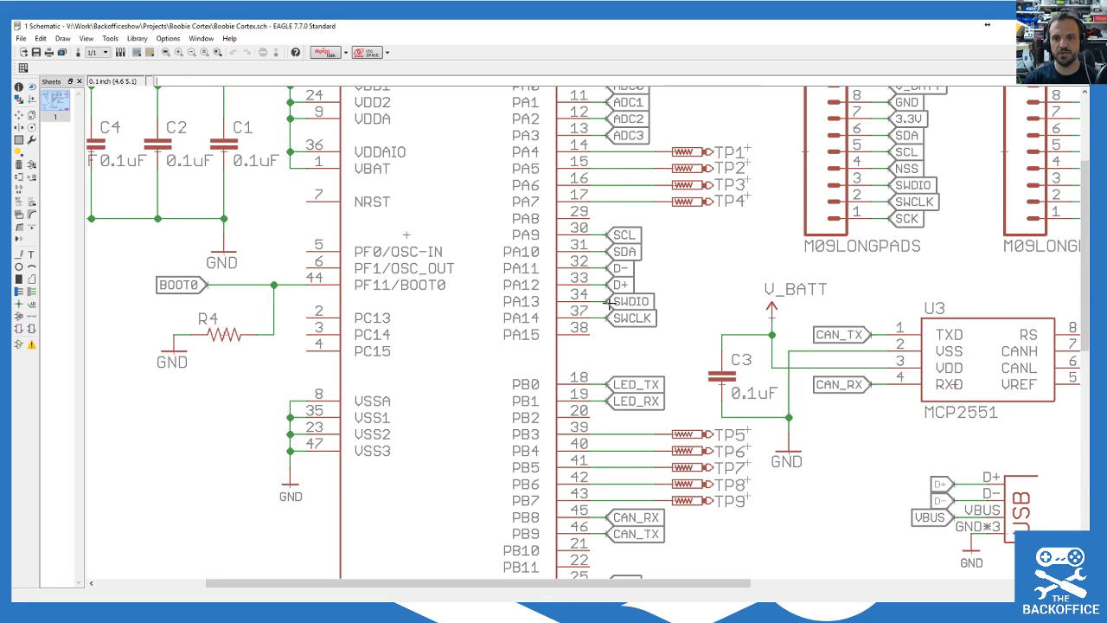
scroll(611, 324, down, 1)
scroll(612, 324, up, 6)
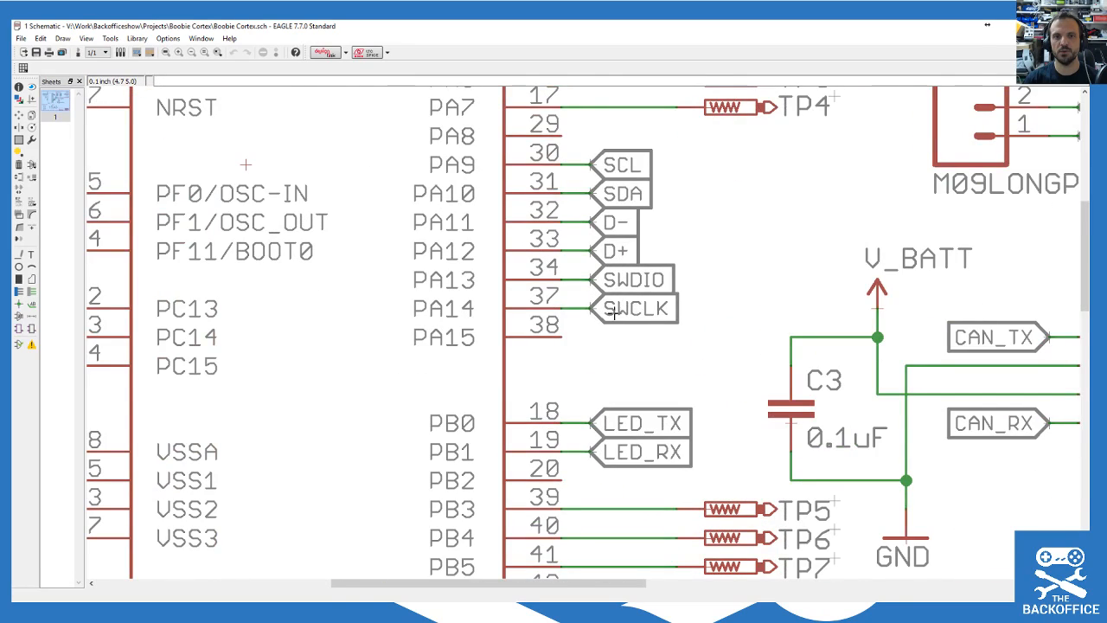
scroll(609, 296, down, 5)
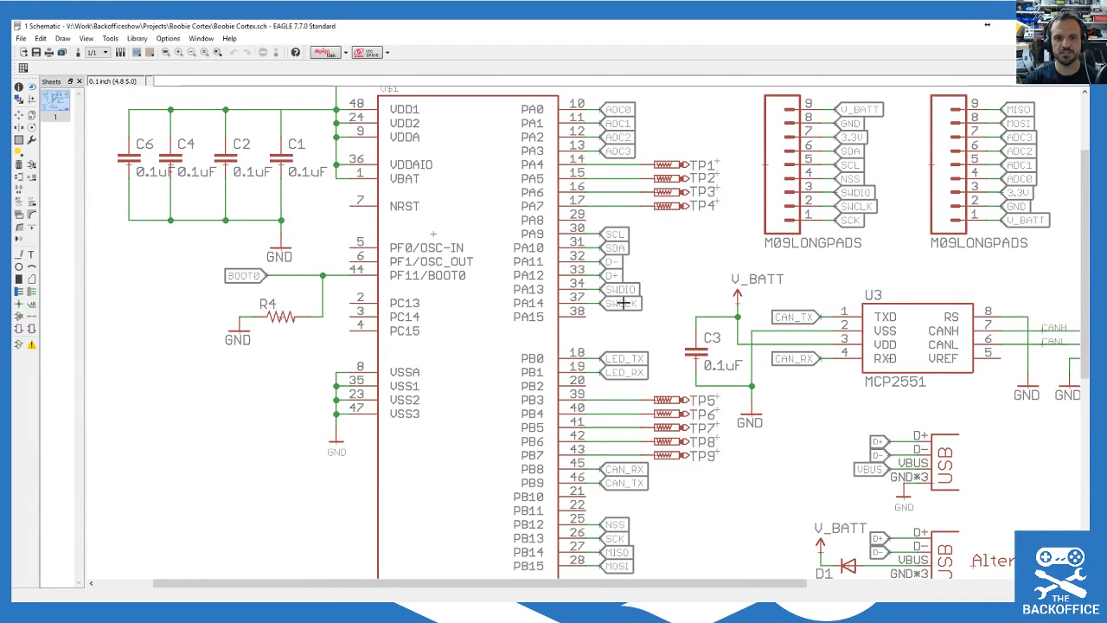
scroll(629, 300, down, 1)
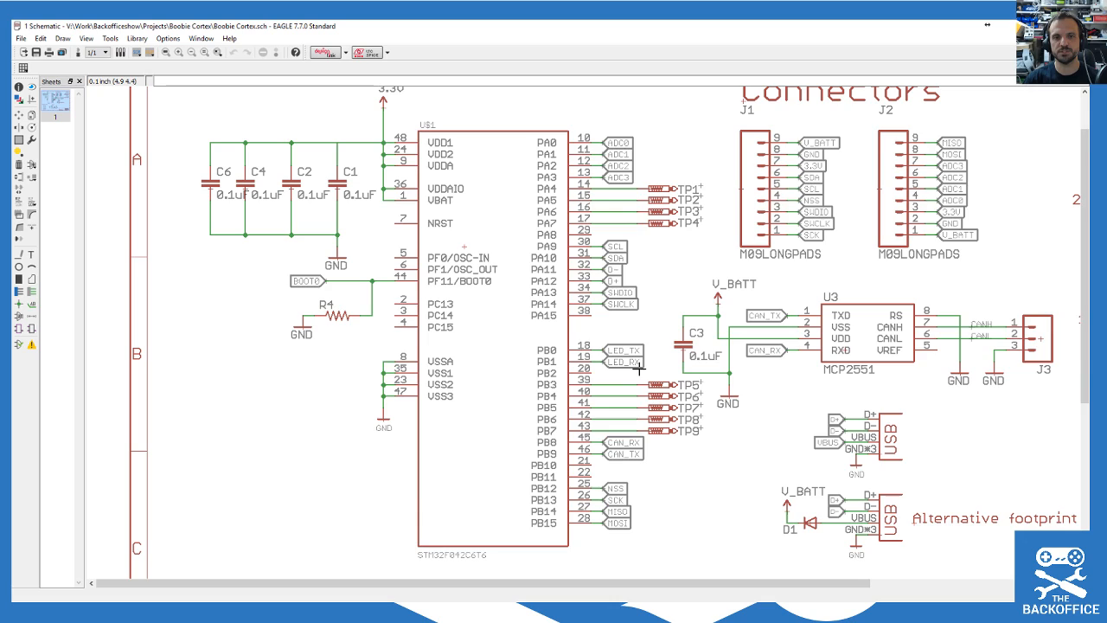
Step: Examine the microcontroller's port B connections, covering the LED, TP5 to TP9, CAN and NSS, SCK, MISO and MOSI pins
scroll(626, 386, up, 2)
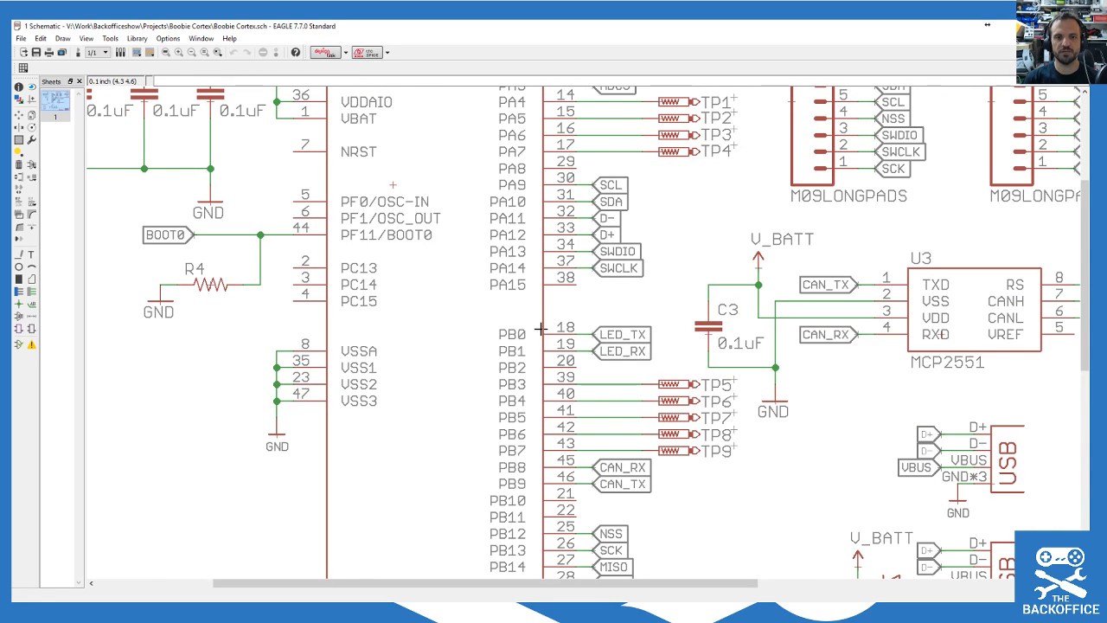
scroll(595, 548, down, 1)
scroll(595, 548, up, 2)
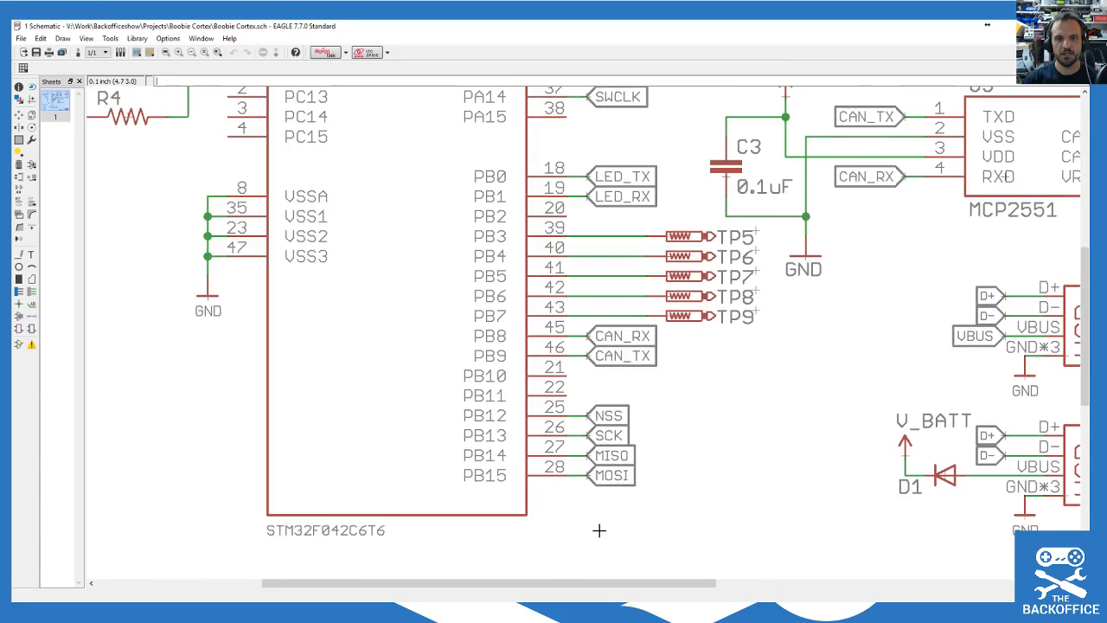
scroll(638, 380, up, 1)
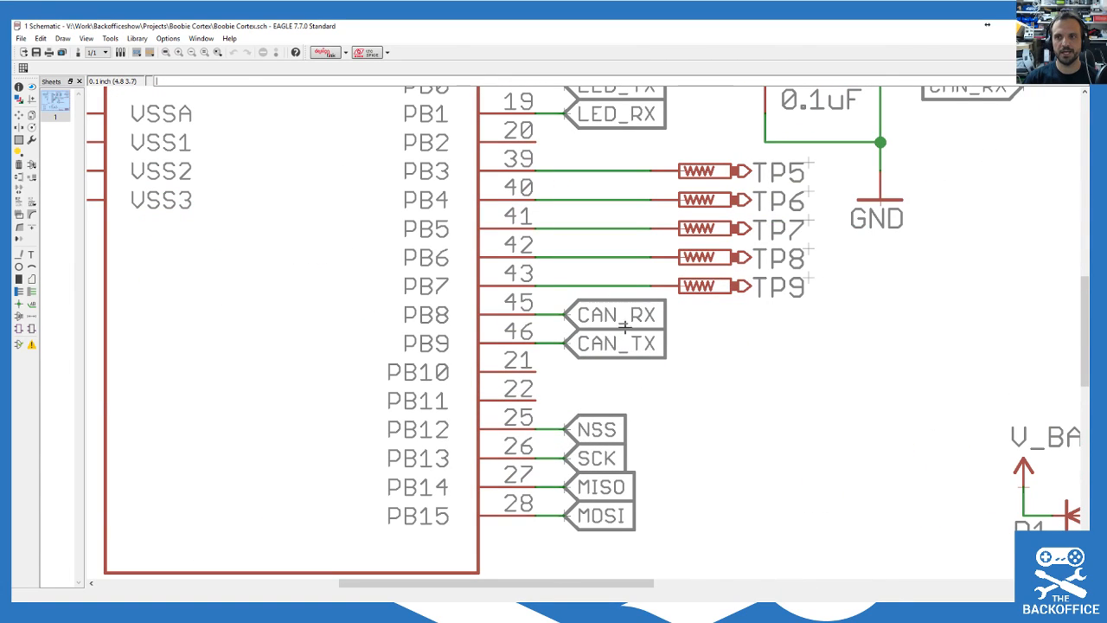
scroll(573, 393, down, 2)
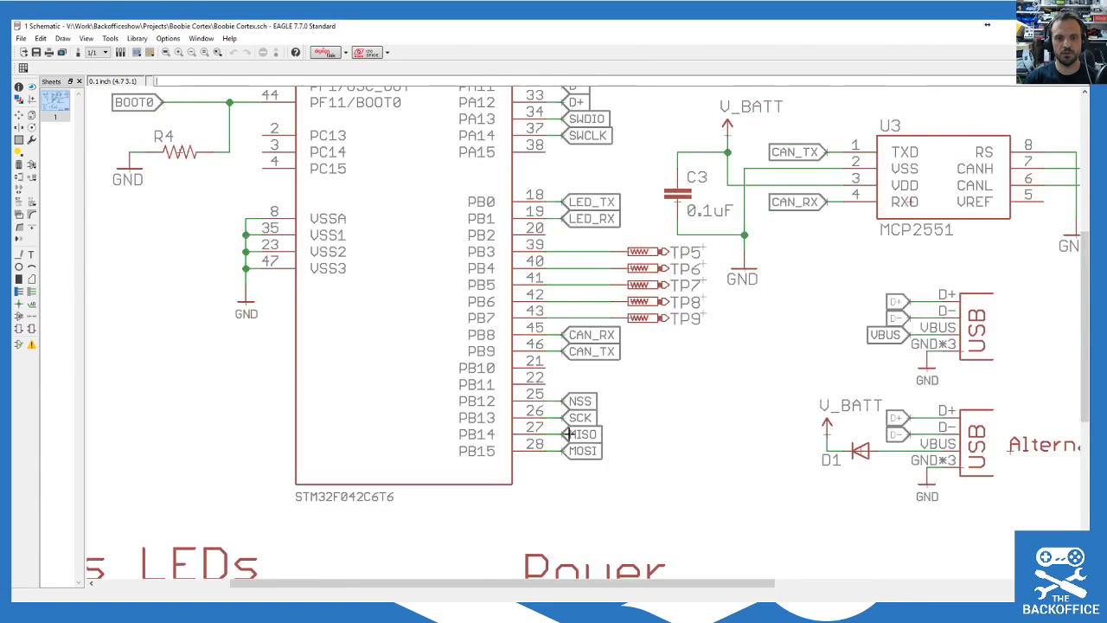
scroll(570, 434, up, 4)
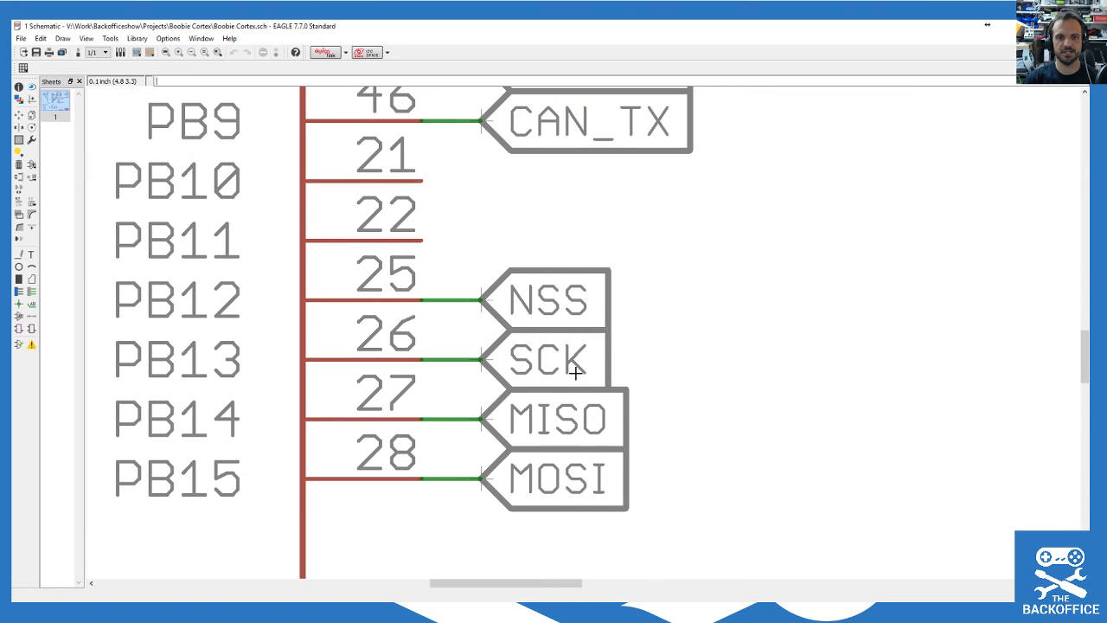
scroll(546, 478, down, 4)
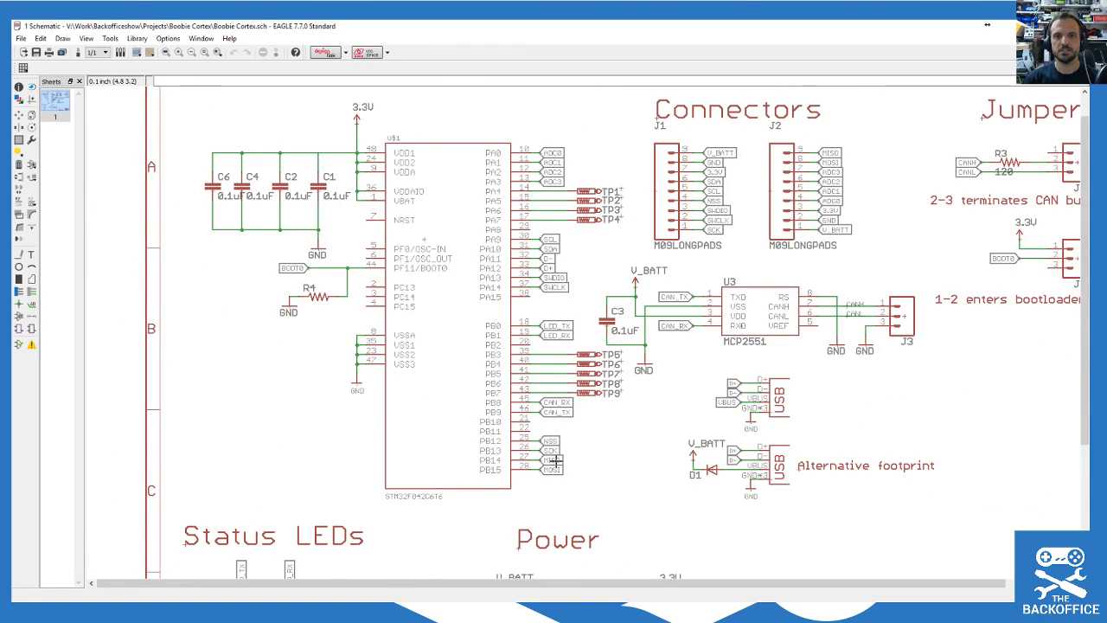
Step: Examine the pin labels of the J1 and J2 connectors, along with the surrounding schematic sheet
scroll(481, 378, down, 2)
scroll(794, 200, up, 5)
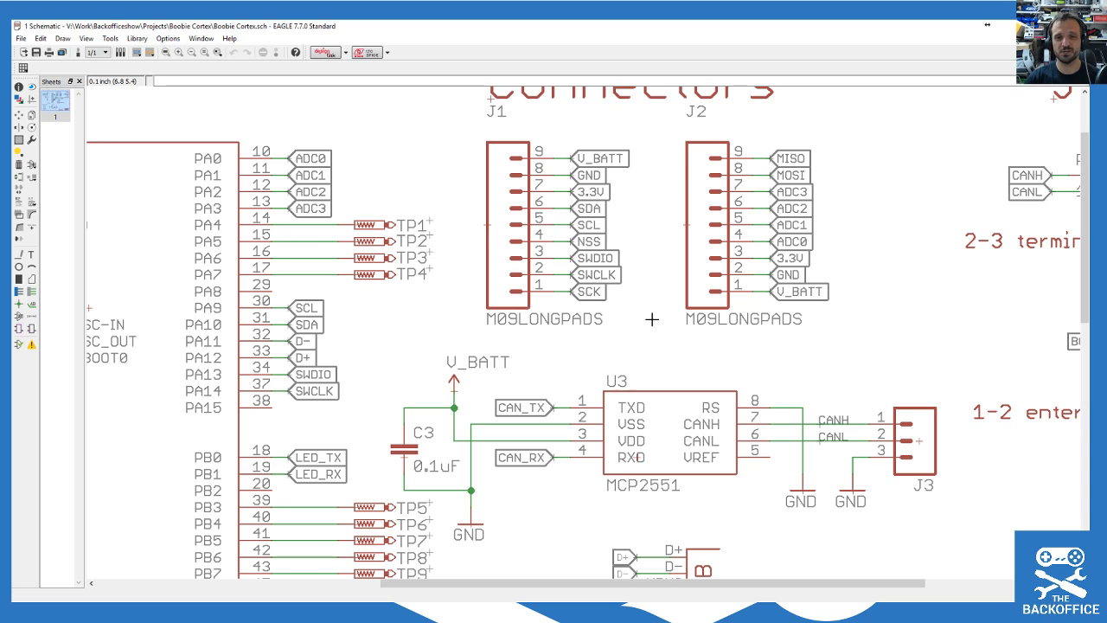
scroll(651, 318, down, 4)
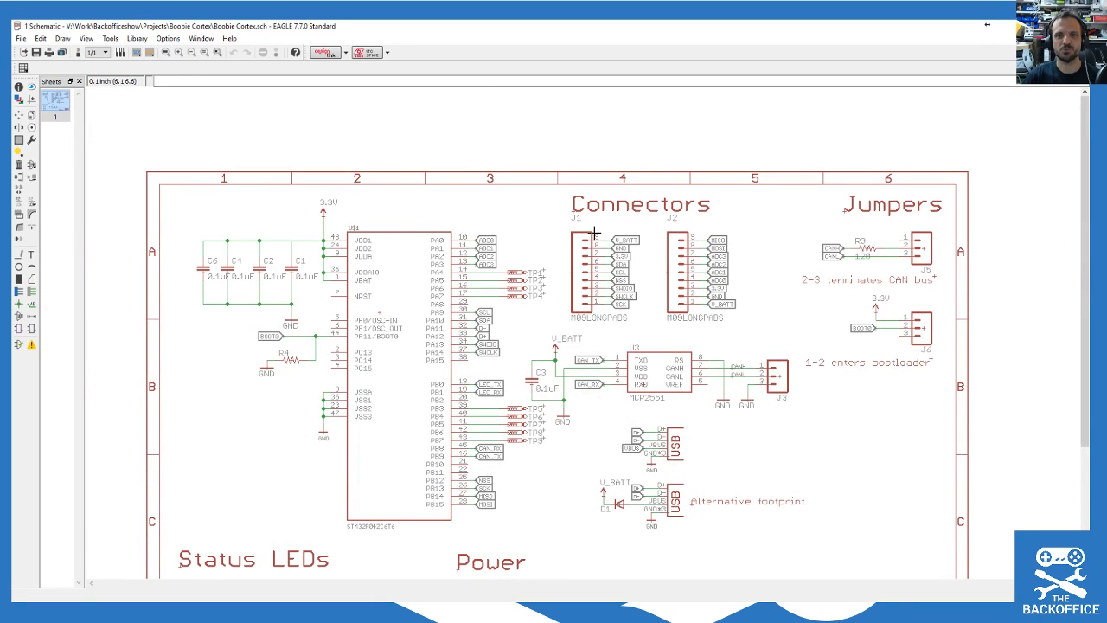
scroll(594, 309, up, 1)
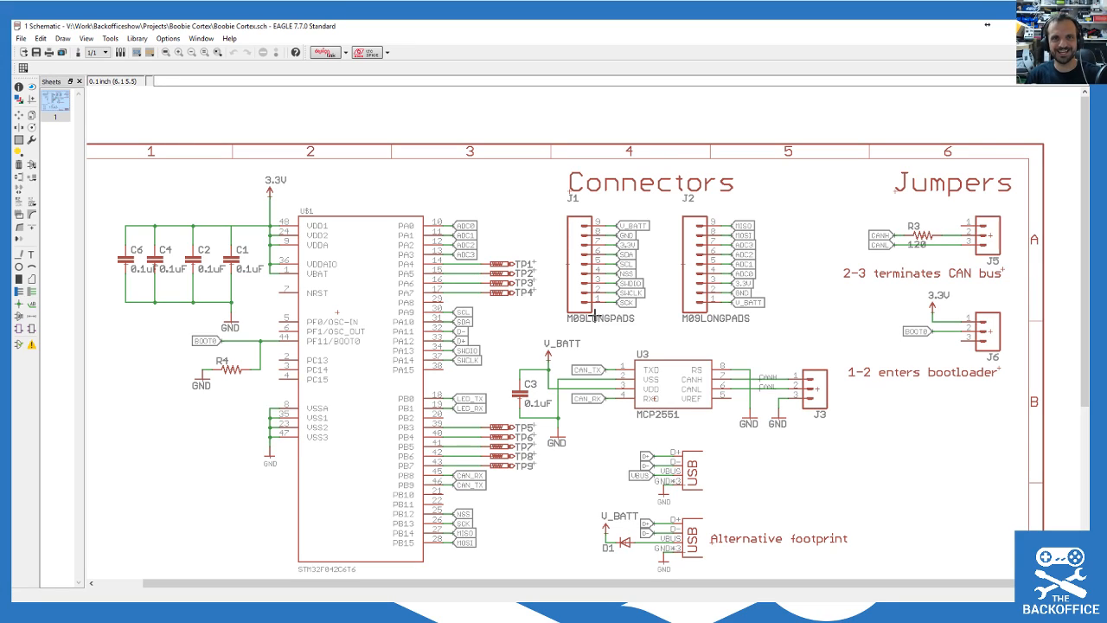
scroll(594, 316, down, 2)
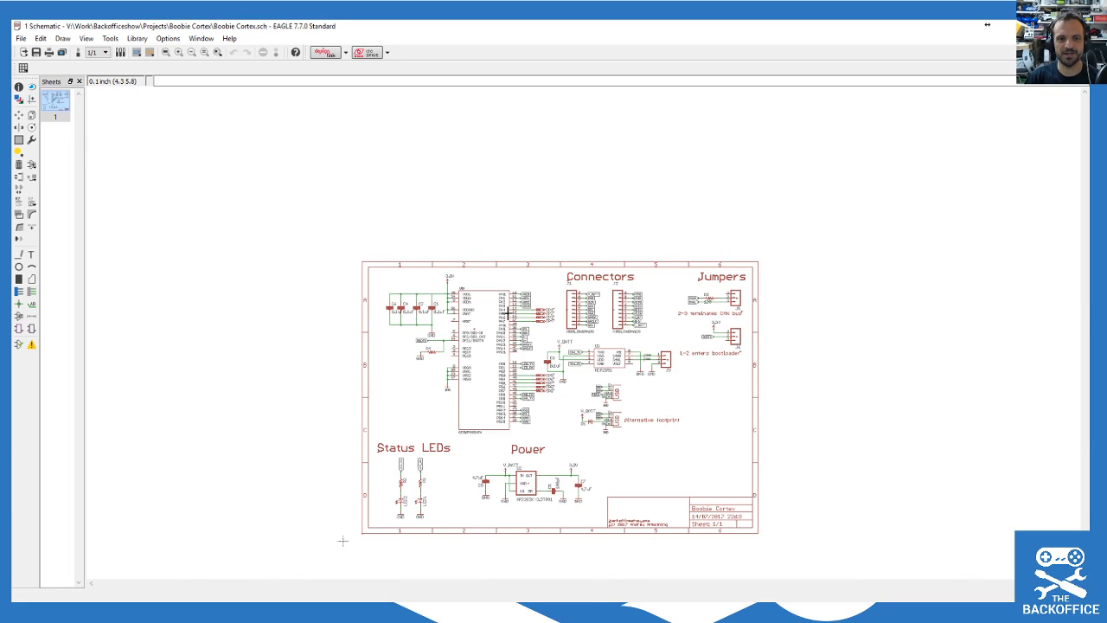
scroll(510, 432, up, 1)
scroll(571, 571, up, 1)
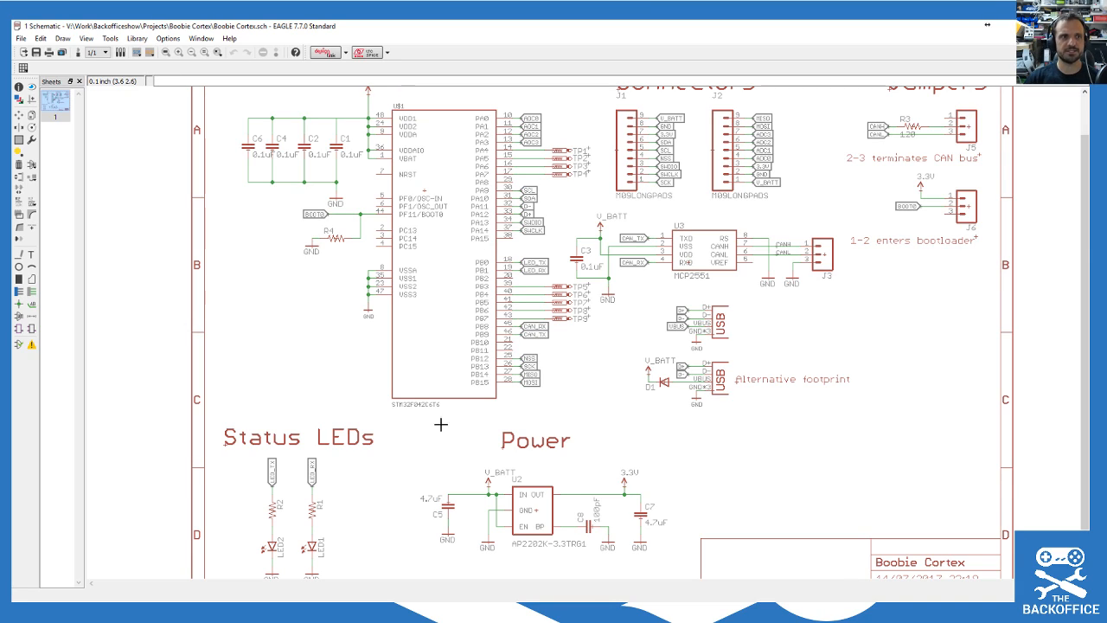
Step: Switch to the board layout and look over the whole board, from the CAN bus connection to the USB end
click(78, 53)
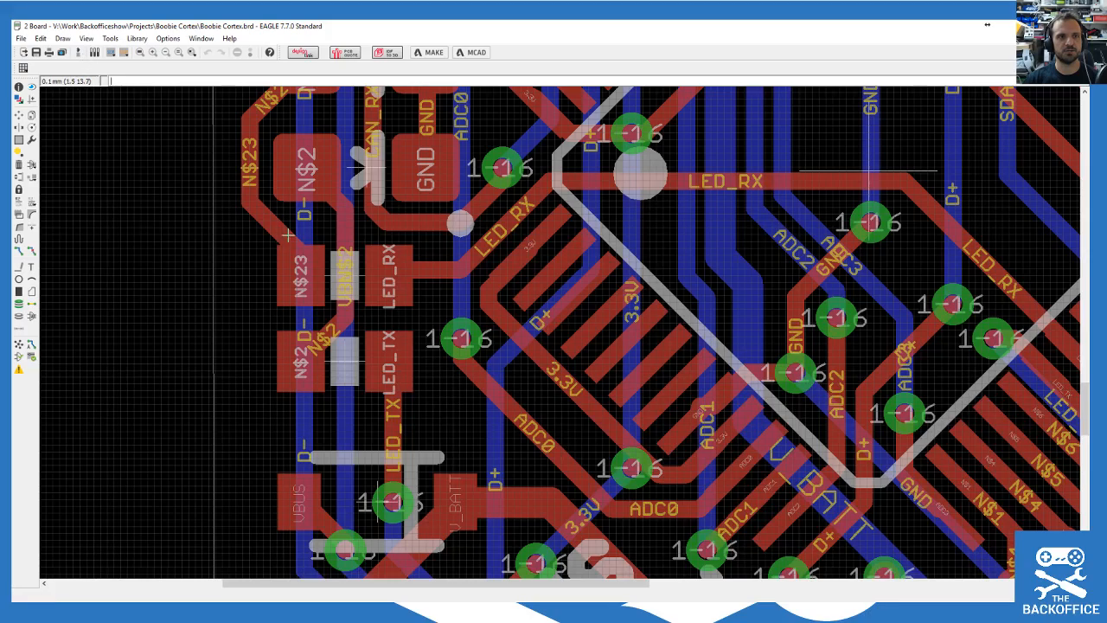
scroll(462, 294, down, 5)
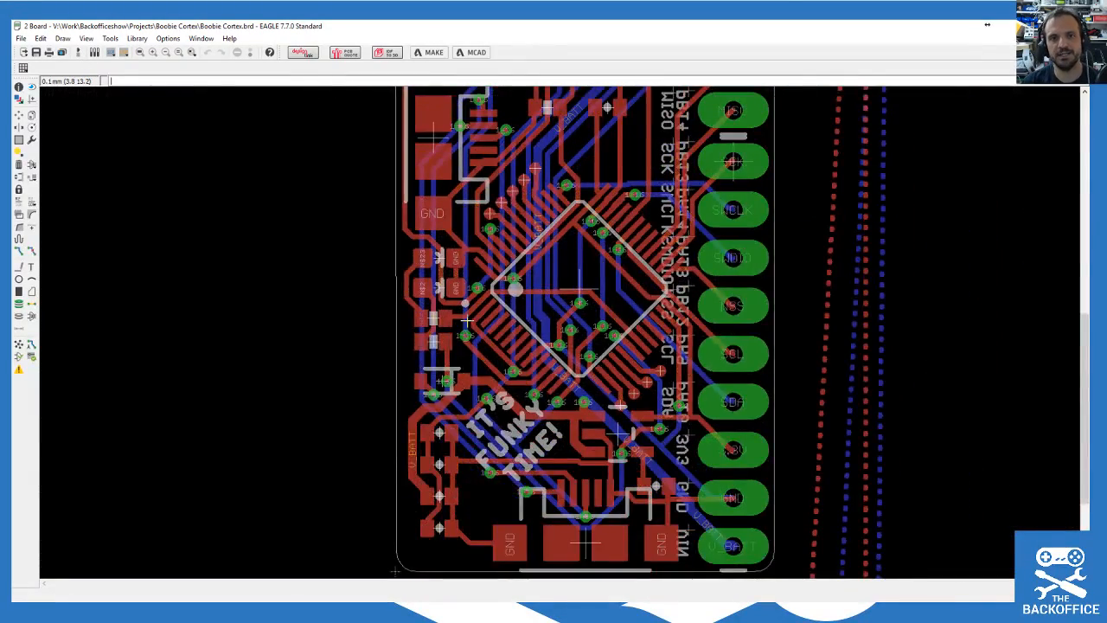
scroll(464, 295, down, 3)
scroll(436, 97, up, 1)
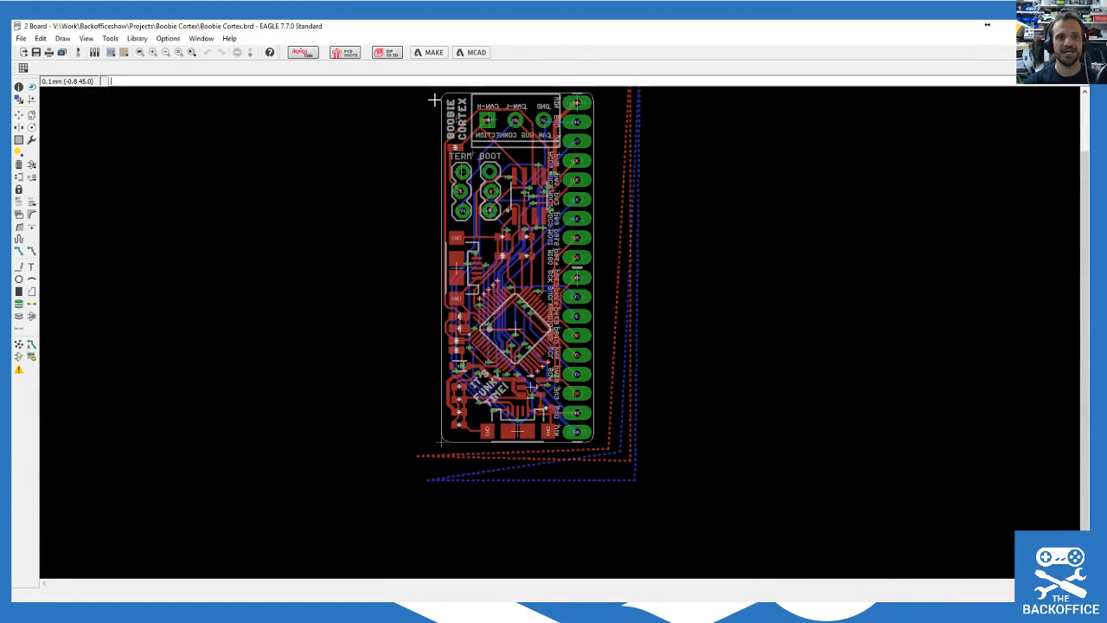
scroll(493, 288, down, 1)
scroll(408, 137, up, 2)
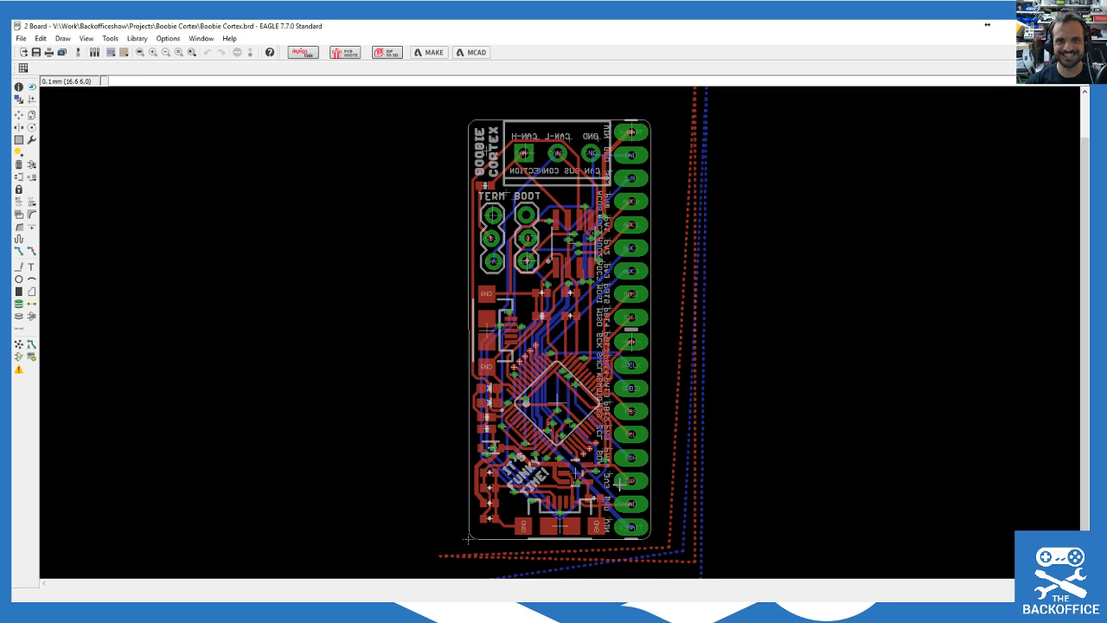
scroll(559, 245, up, 1)
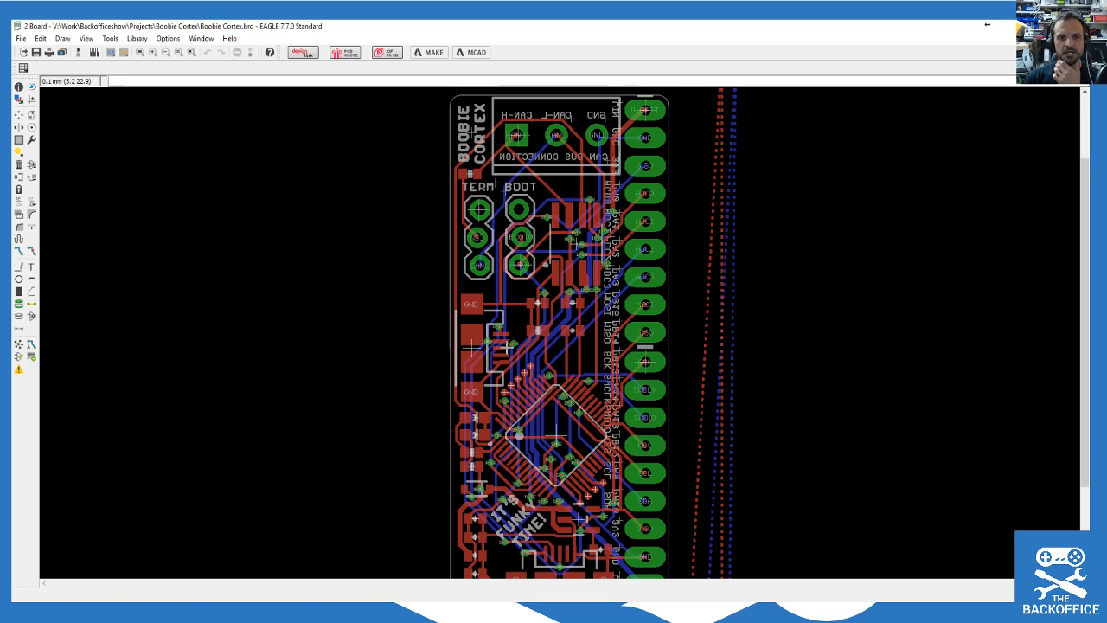
scroll(507, 347, down, 1)
scroll(519, 467, up, 1)
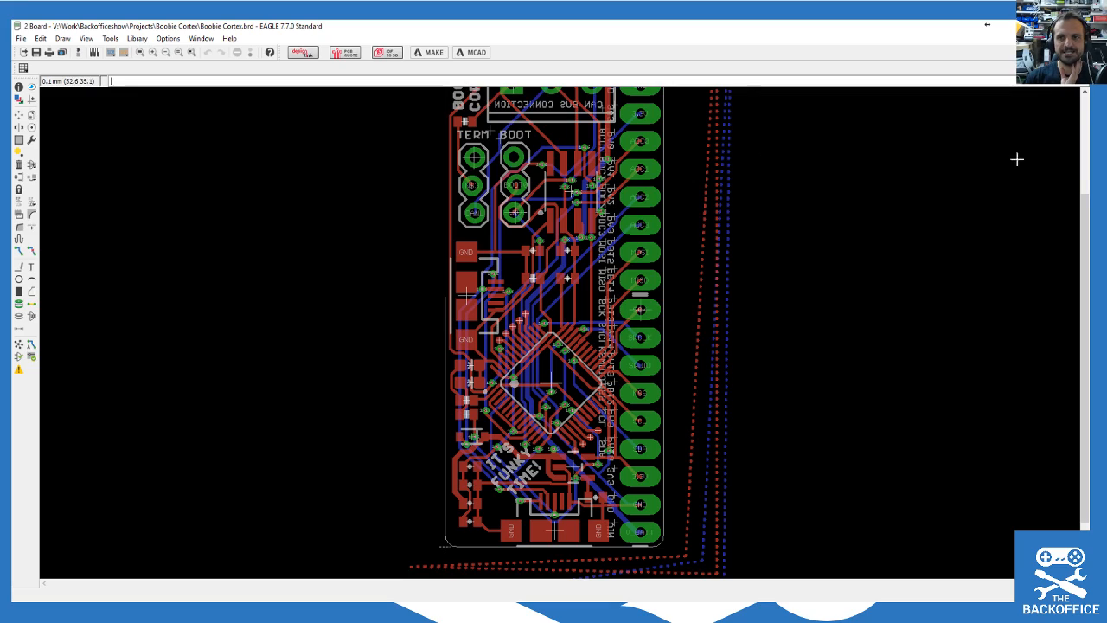
drag(1085, 286, 1085, 267)
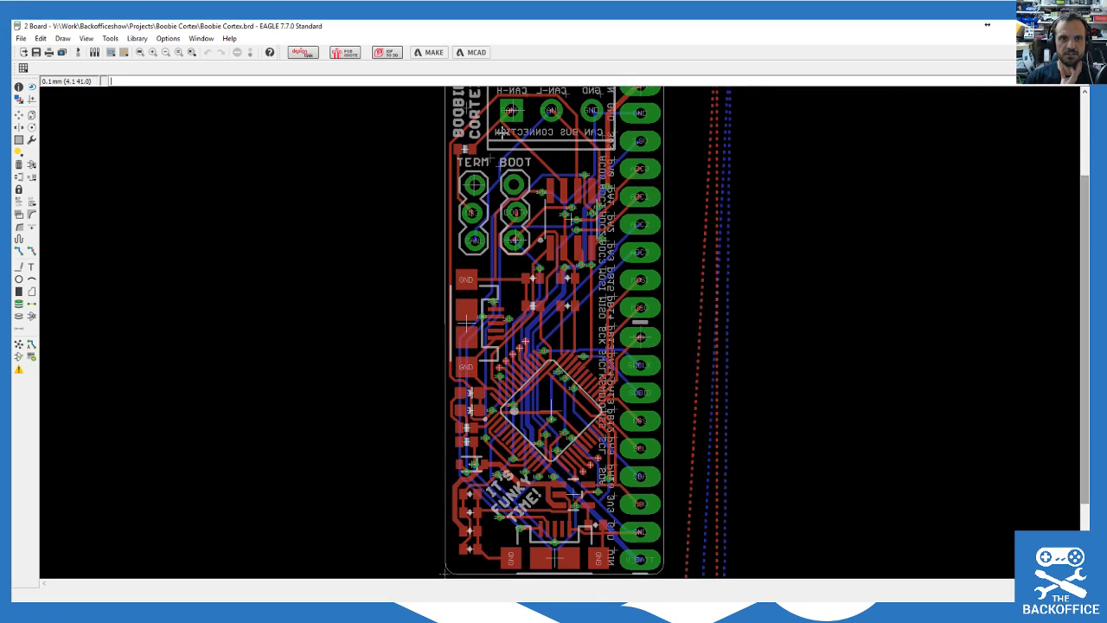
Step: Inspect the board end around the "IT'S FUNKY TIME!" text, including the USB footprint and the V_BATT, GND and 3.3V pads
scroll(478, 121, down, 1)
scroll(467, 142, down, 1)
scroll(376, 355, up, 5)
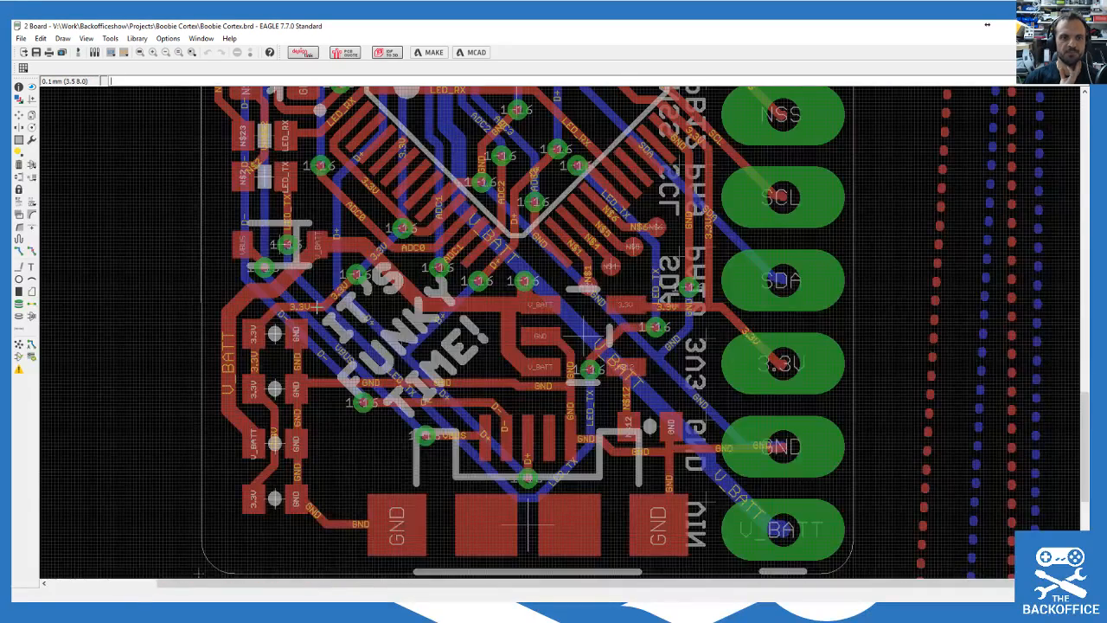
scroll(454, 400, down, 1)
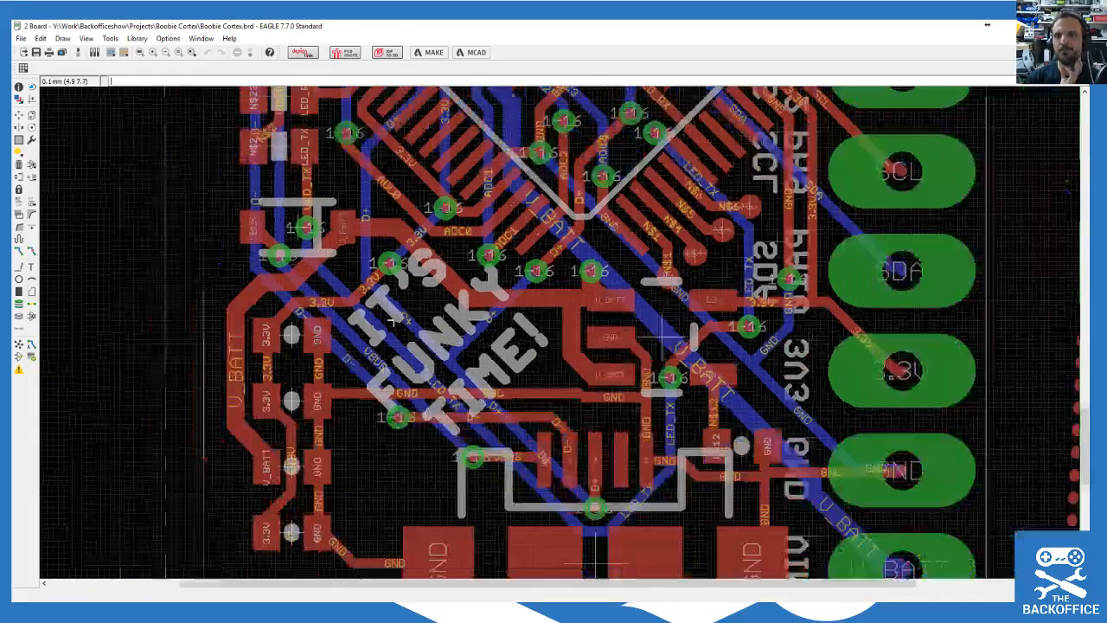
scroll(725, 379, down, 1)
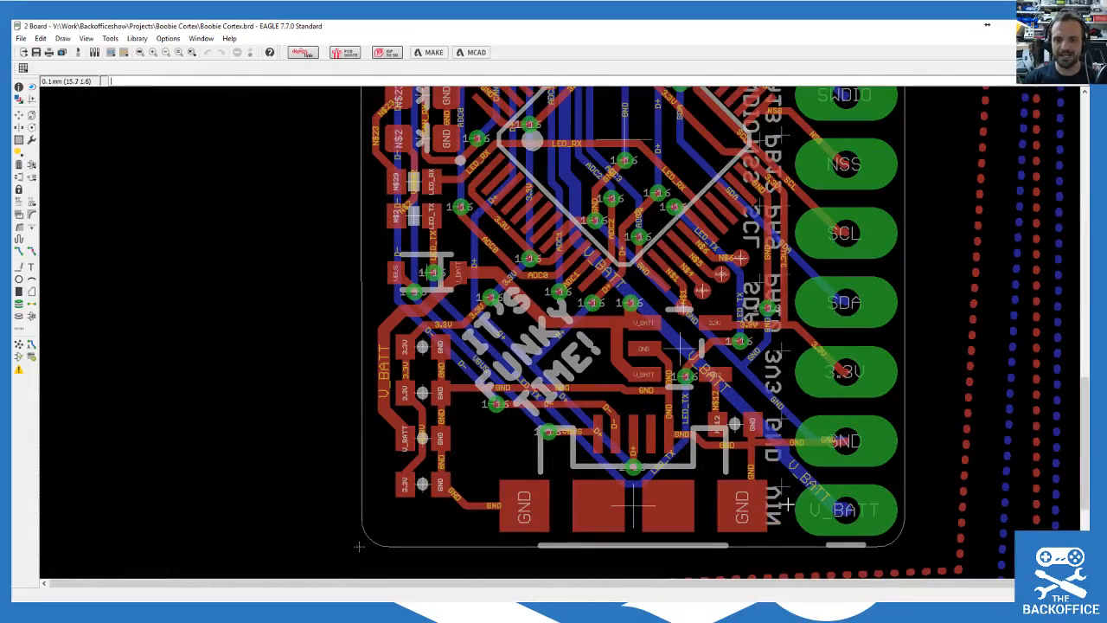
scroll(735, 346, down, 2)
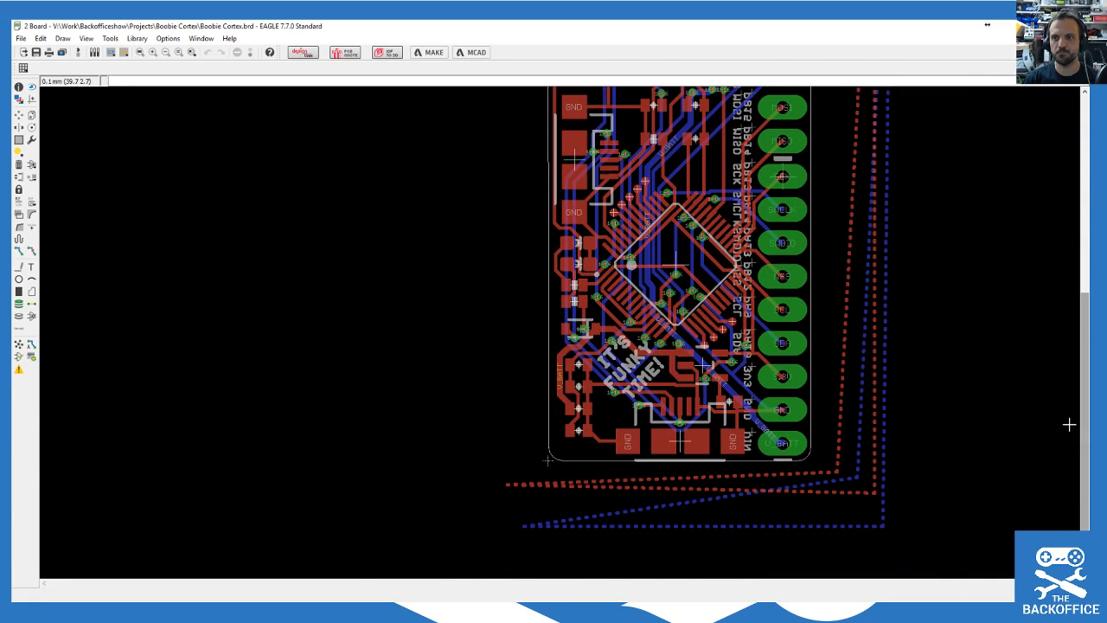
scroll(1081, 412, up, 1)
scroll(816, 291, down, 1)
scroll(946, 328, down, 1)
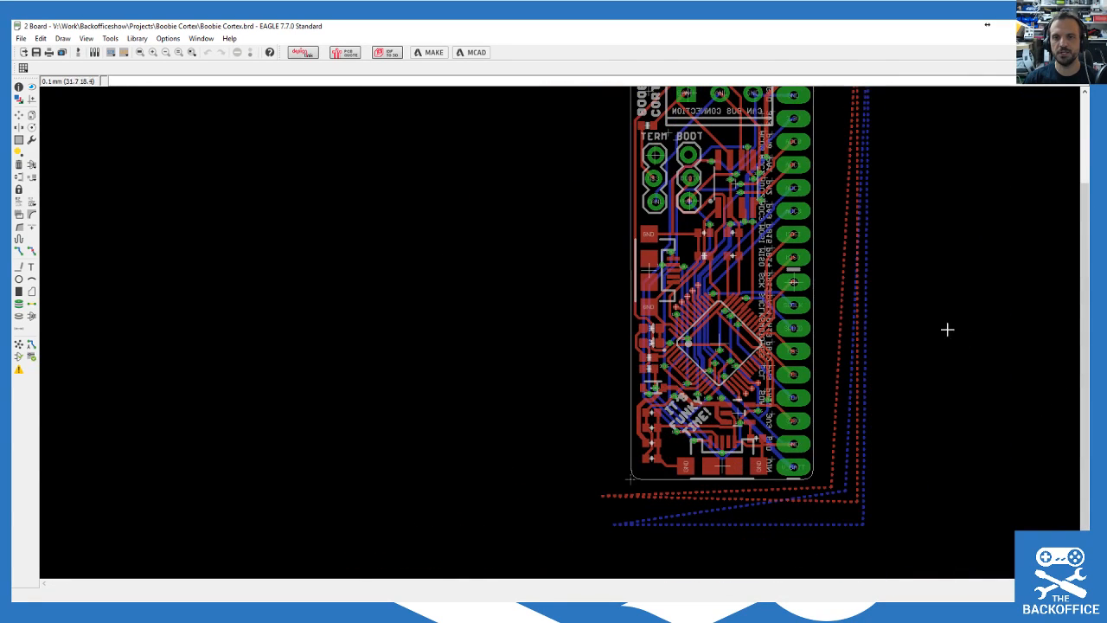
scroll(1036, 347, down, 1)
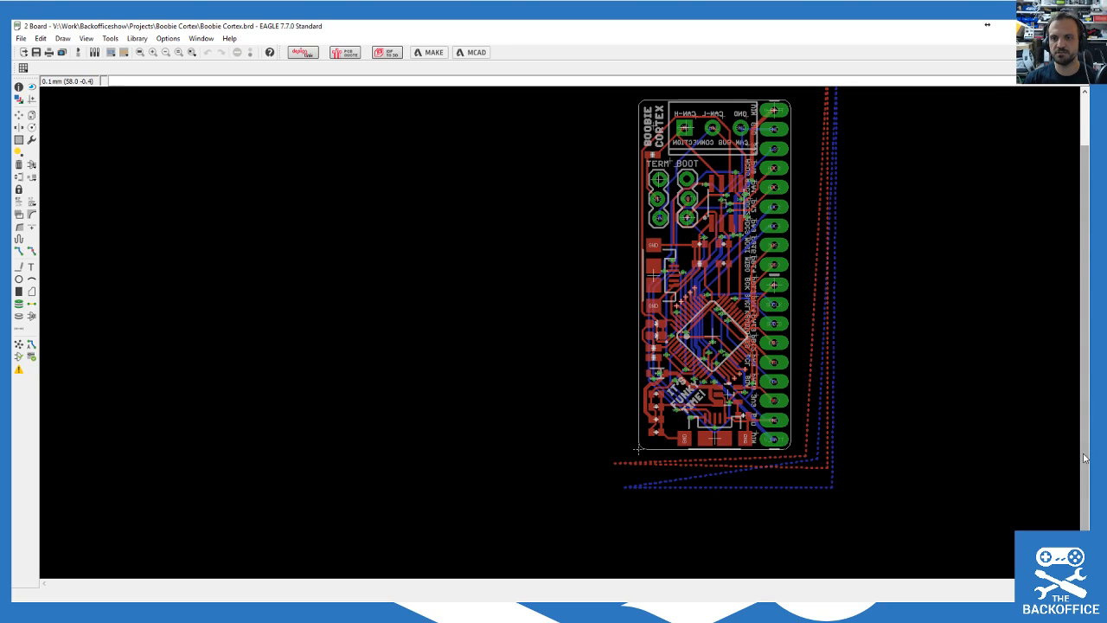
scroll(1083, 346, up, 1)
scroll(833, 438, up, 1)
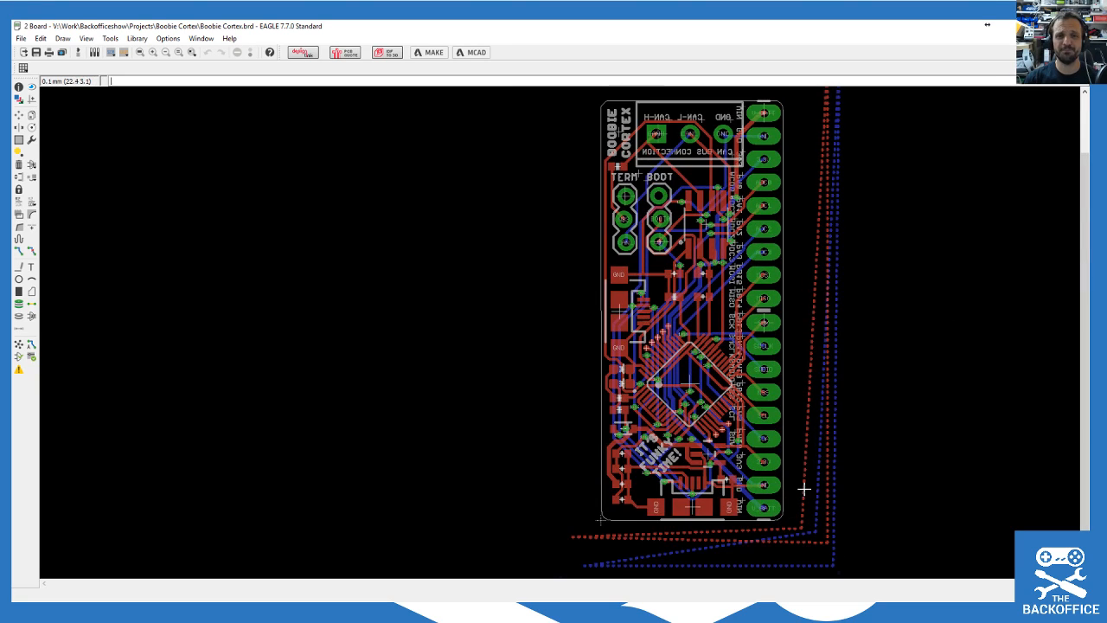
scroll(805, 493, up, 1)
scroll(804, 498, down, 1)
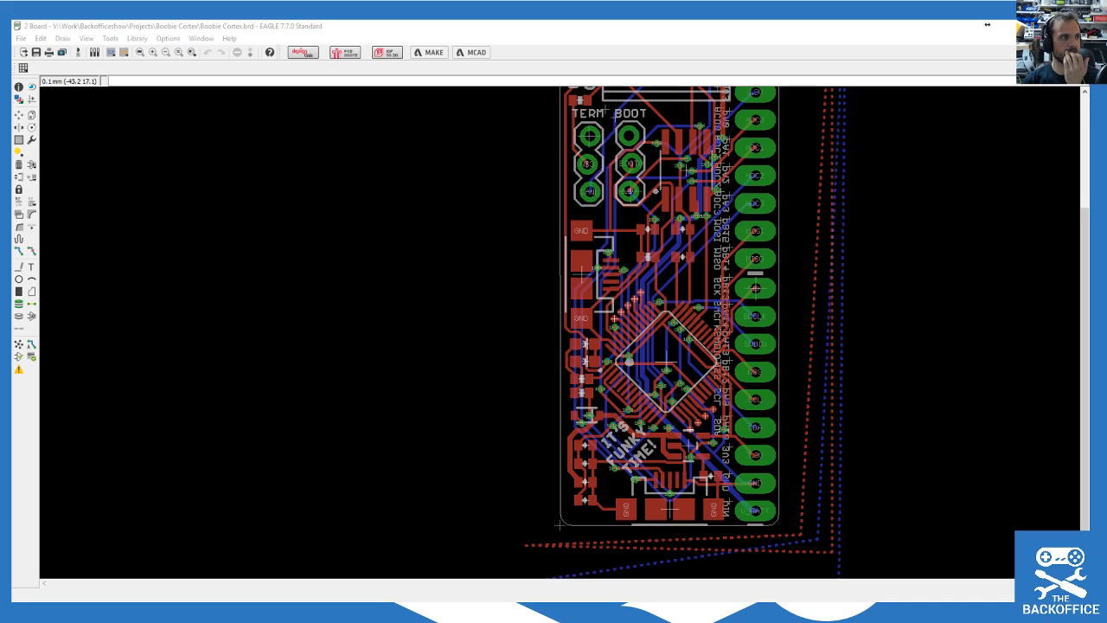
Step: Paste ChannelArtAvatar.png into the Boobie Cortex project folder in File Explorer and move its window out of the way
mouse_move(12, 105)
mouse_down()
mouse_move(197, 110)
mouse_move(12, 99)
mouse_up()
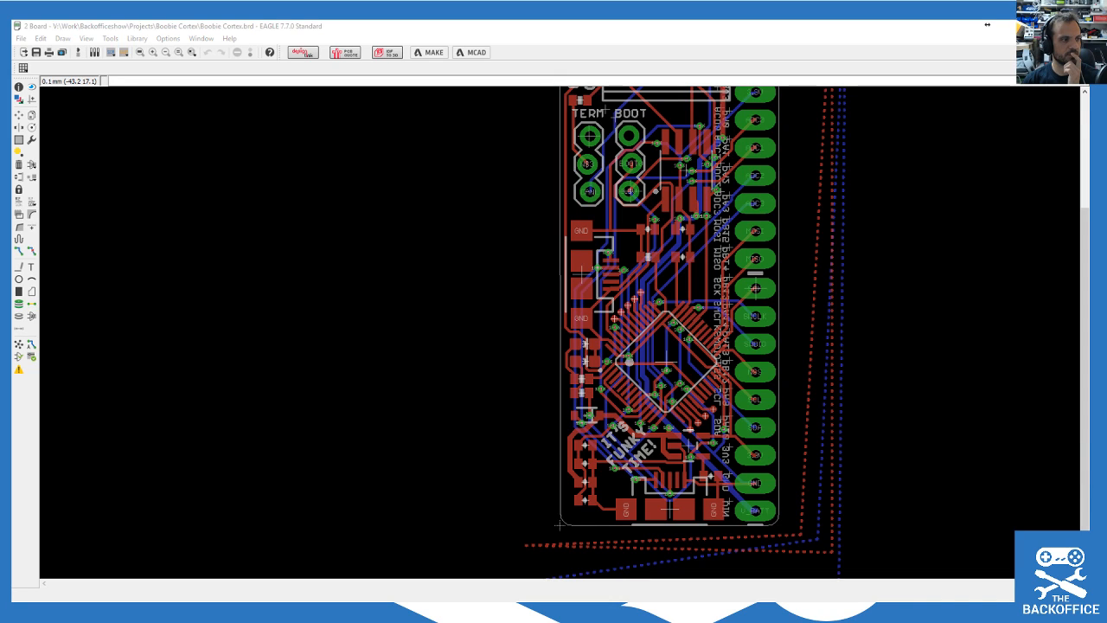
drag(12, 133, 410, 115)
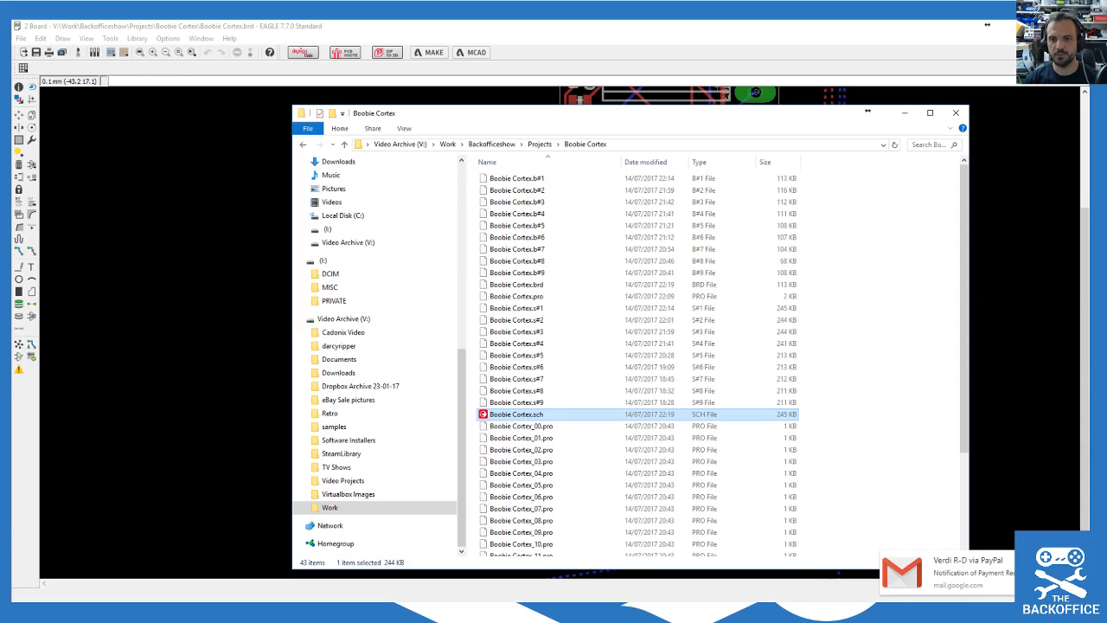
scroll(741, 412, down, 3)
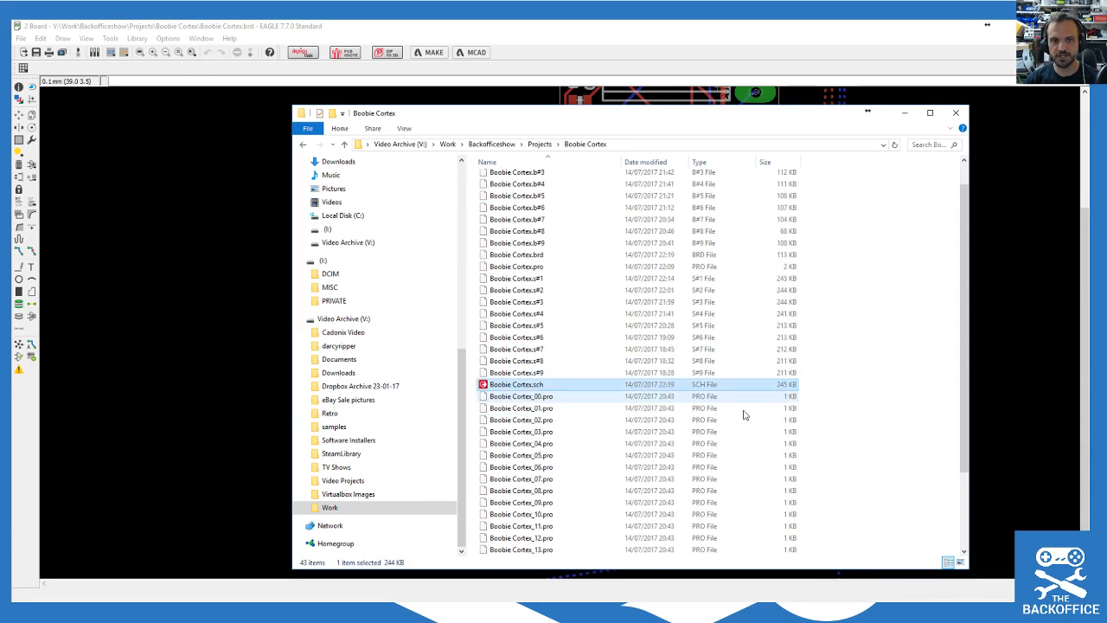
right_click(909, 480)
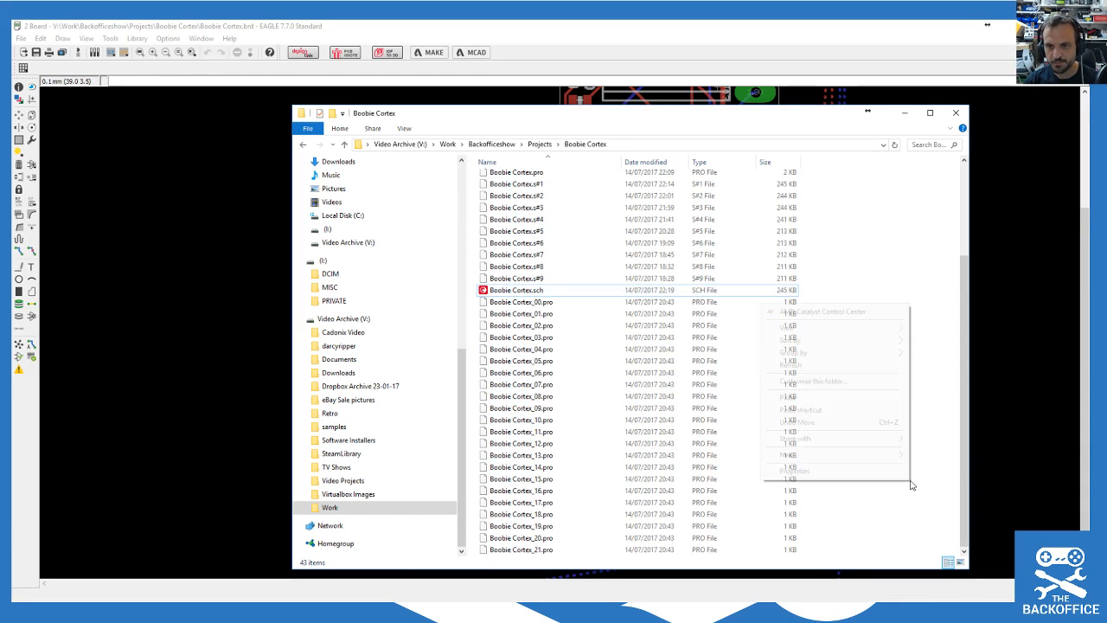
click(824, 401)
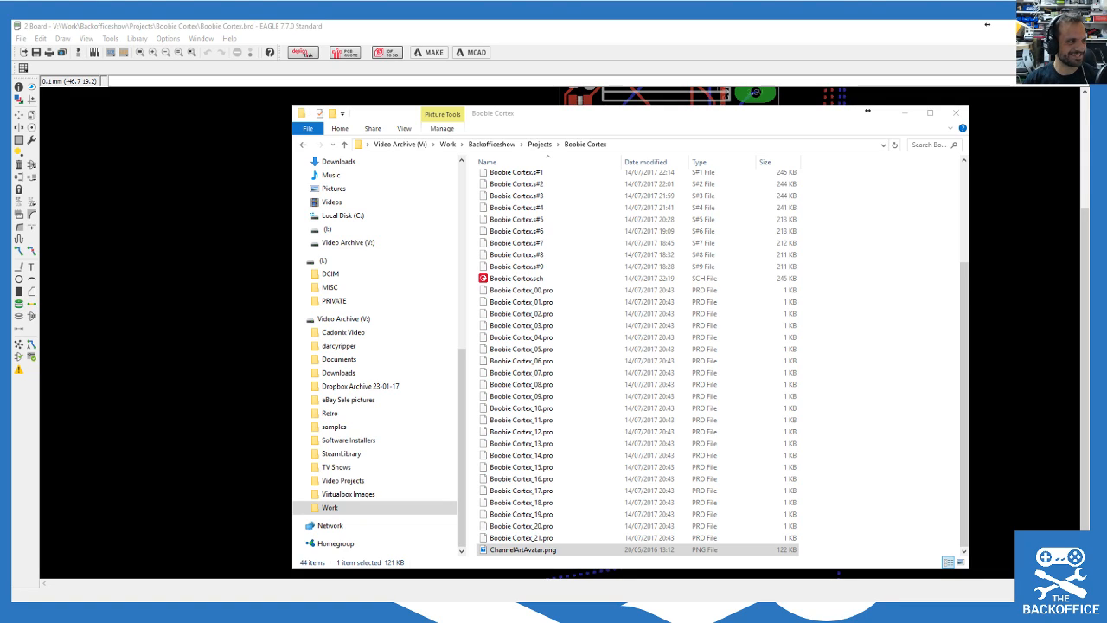
click(887, 436)
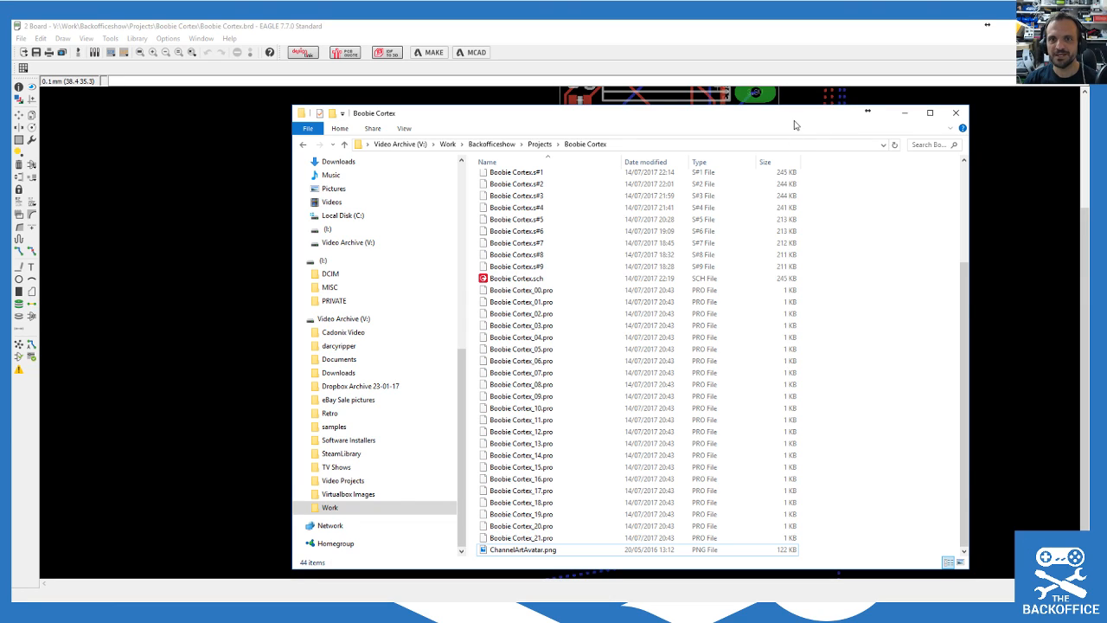
drag(794, 119, 1105, 136)
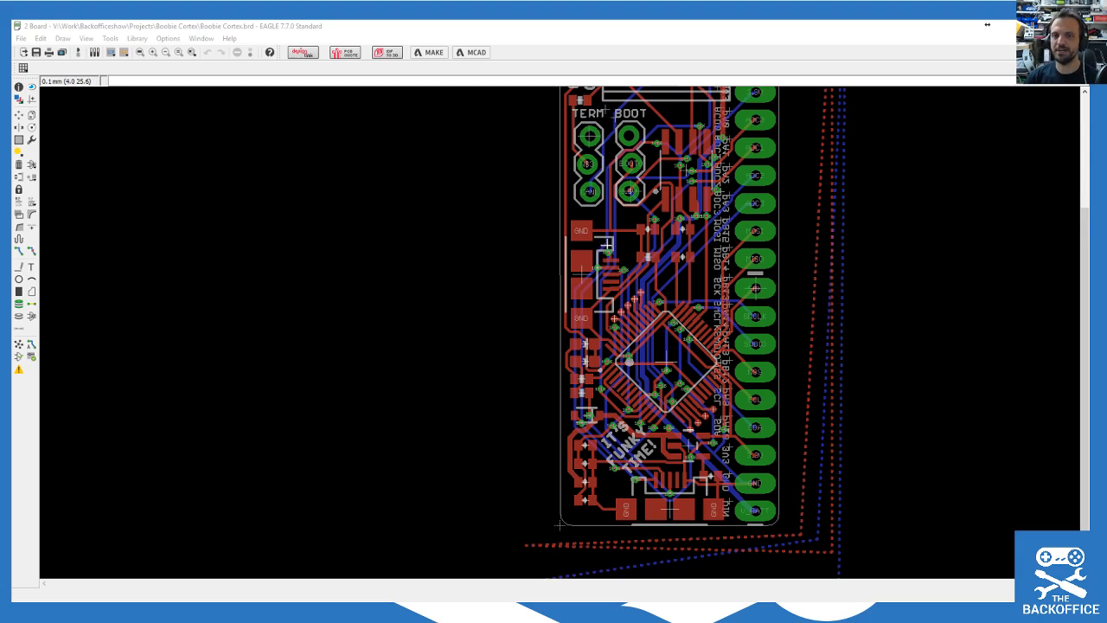
Step: Check the width in the properties of the top-layer GND trace and the bottom-layer ADC0 trace near the USB footprint
scroll(647, 211, up, 3)
scroll(630, 232, up, 9)
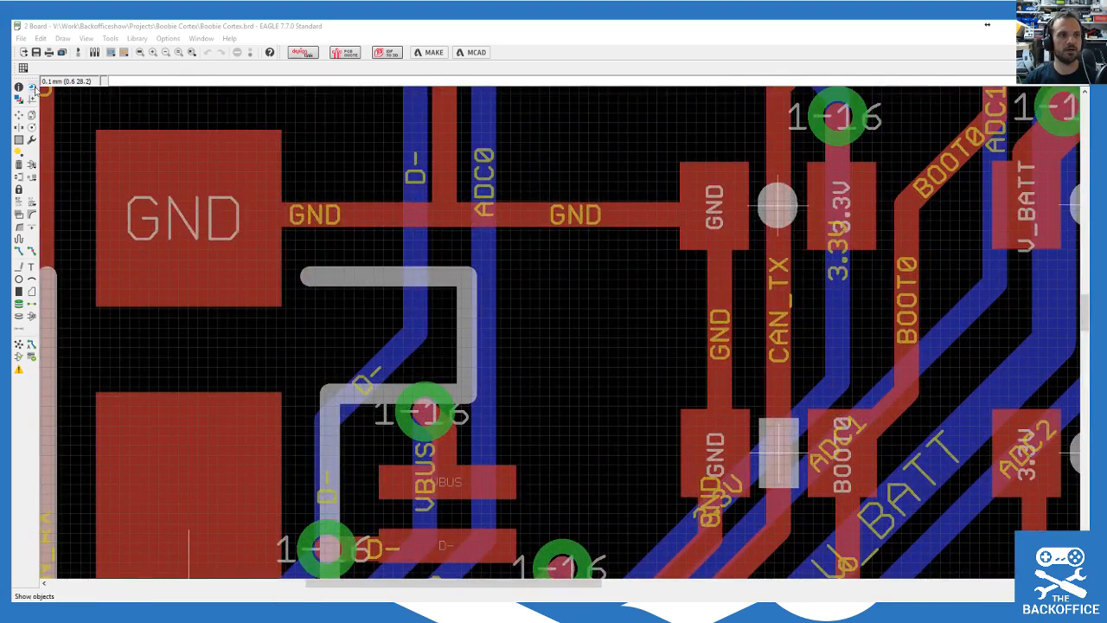
click(612, 216)
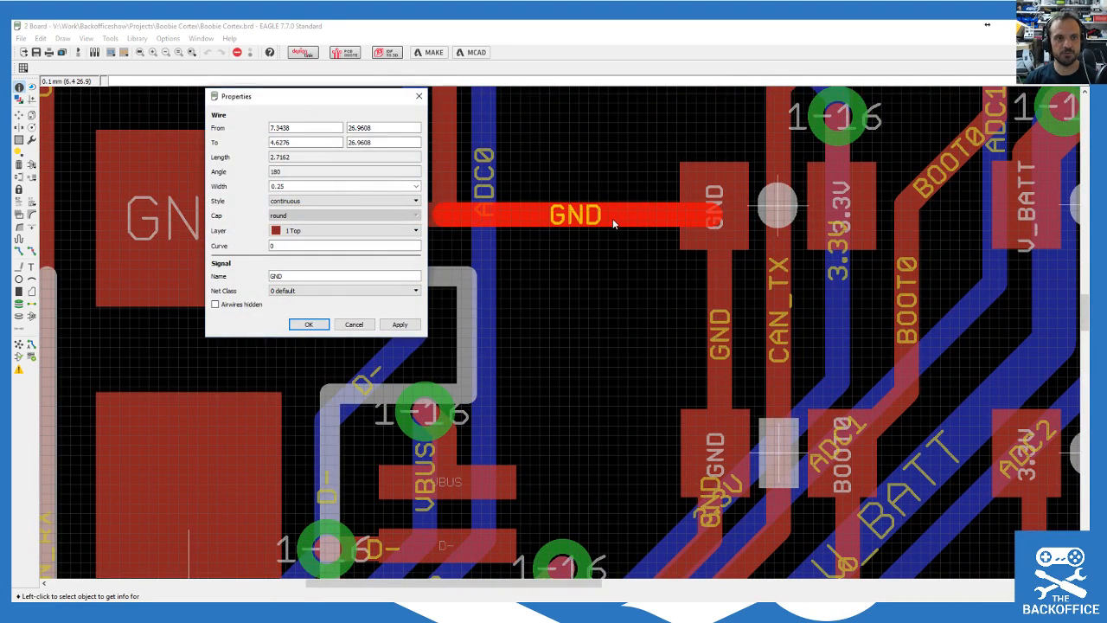
double_click(277, 186)
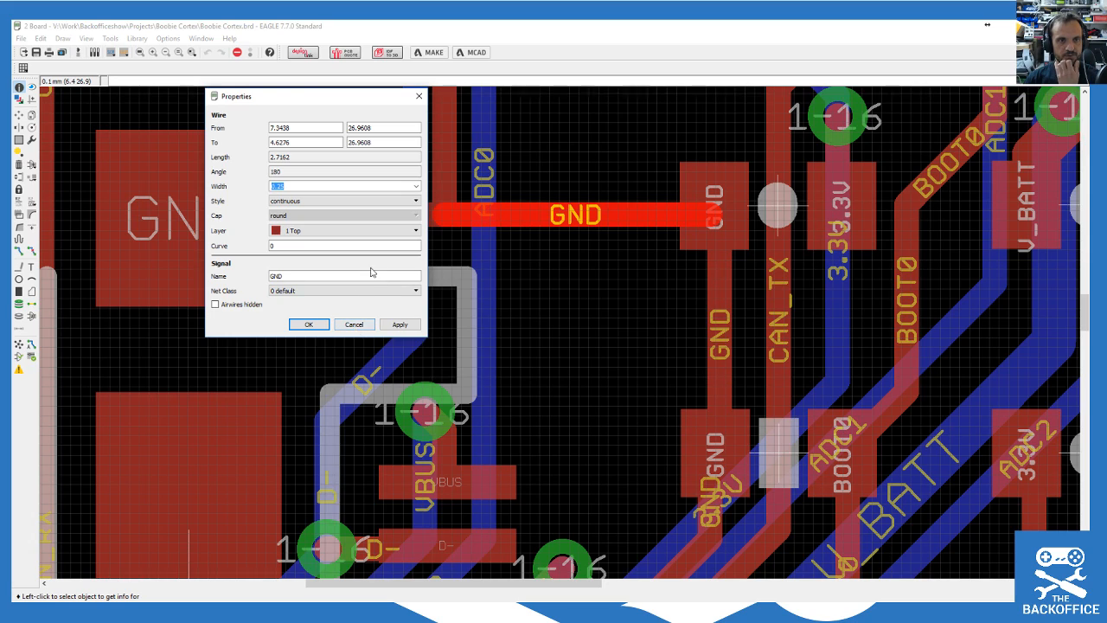
click(354, 324)
click(479, 259)
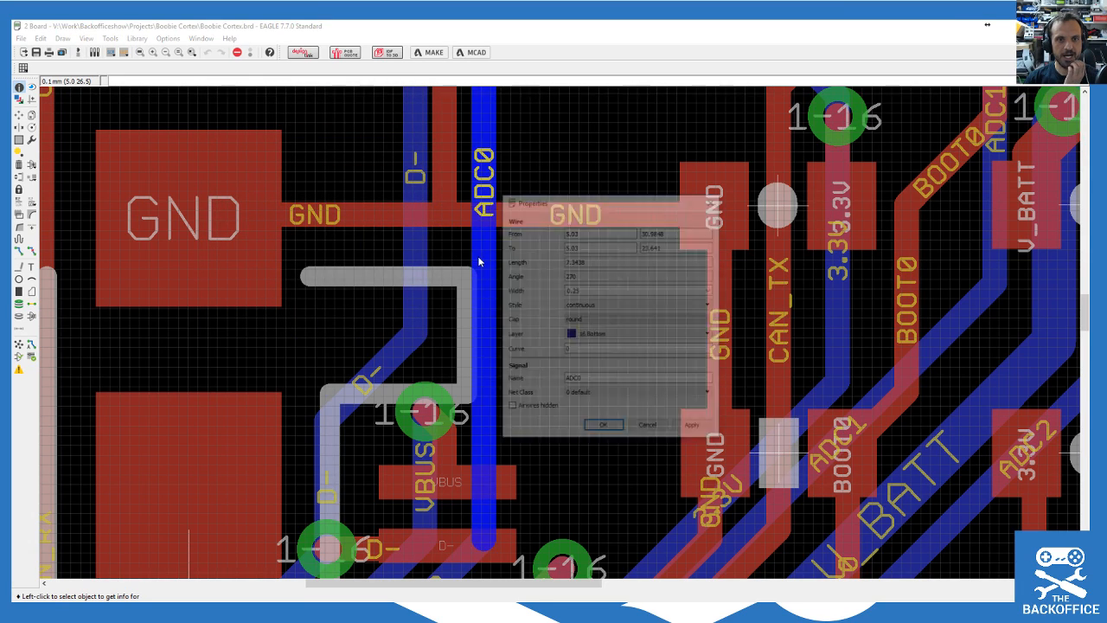
click(649, 428)
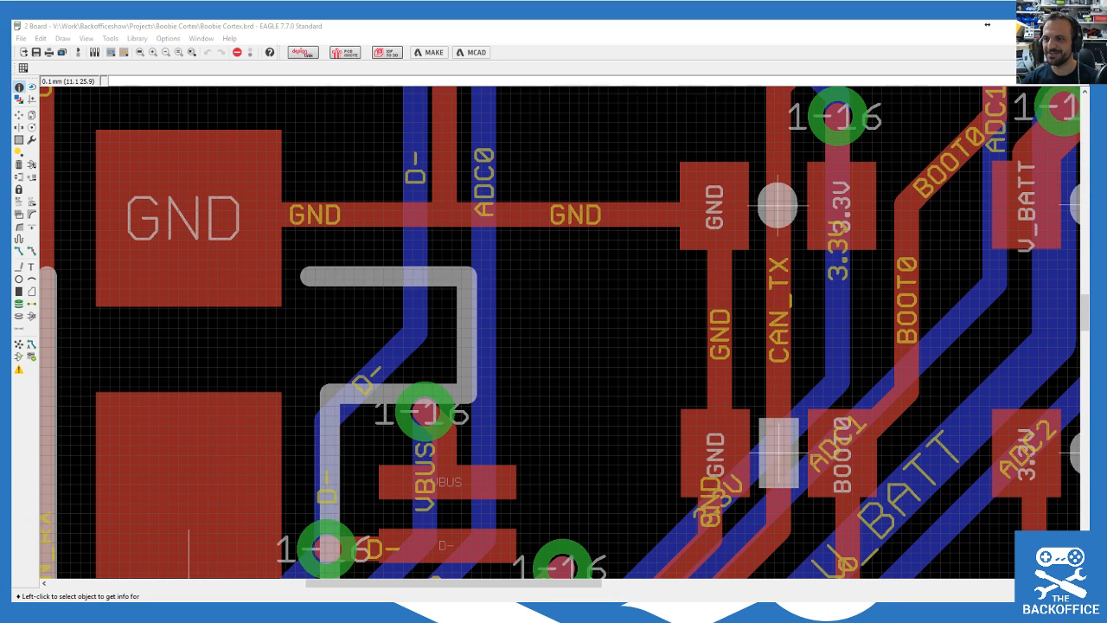
Step: Bring up the File Explorer window with ChannelArtAvatar.png and move it back out of the way
drag(1087, 345, 584, 95)
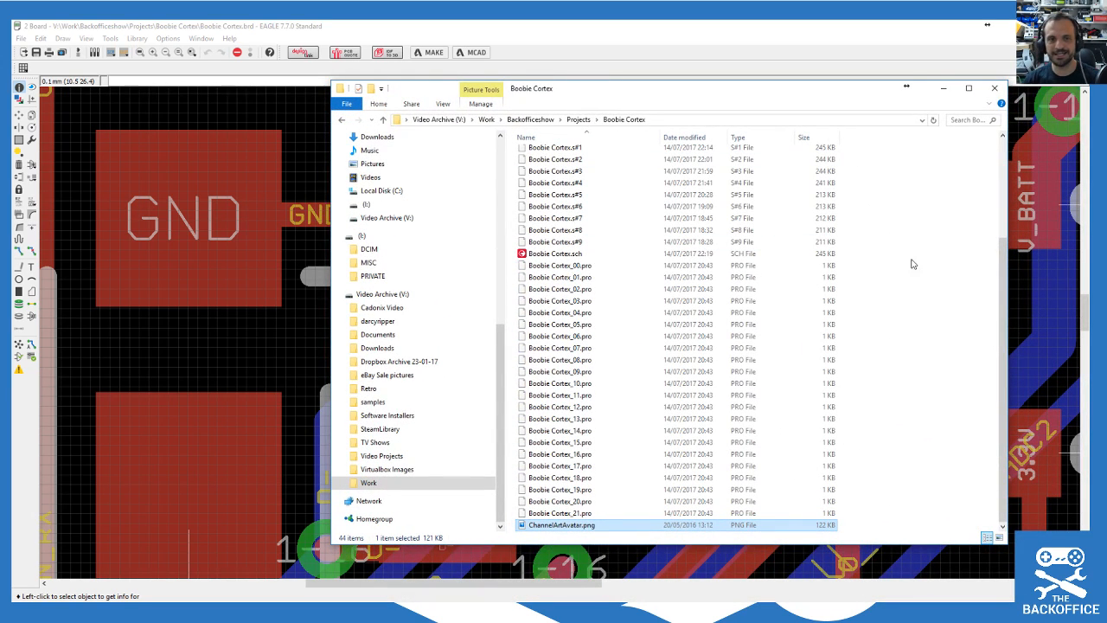
drag(734, 96, 0, 92)
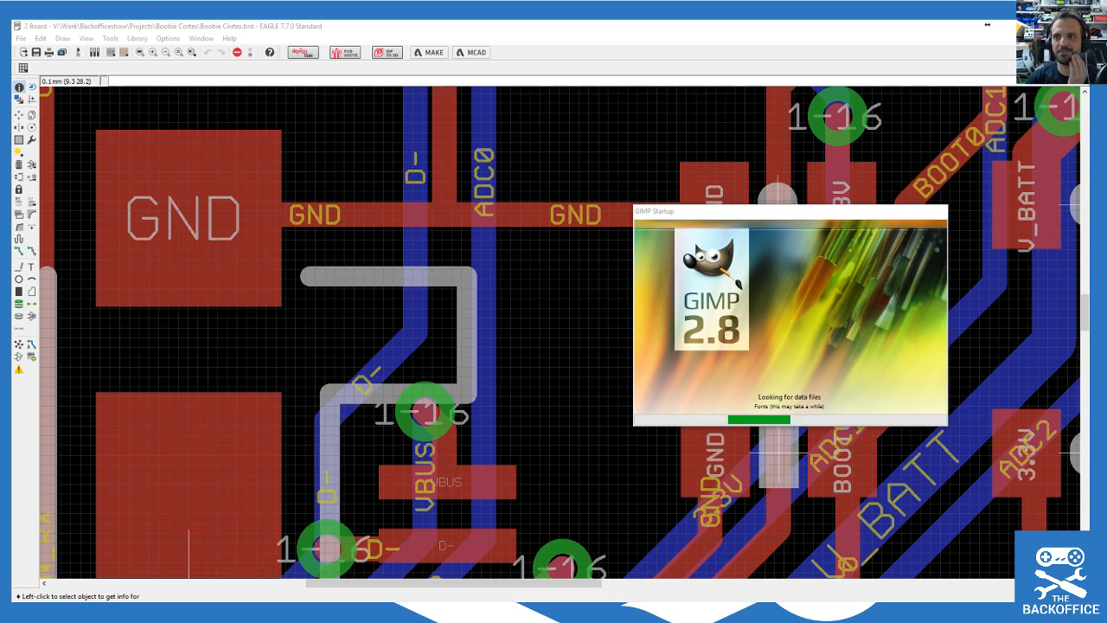
Step: Bring the live chat window into view and look over the whole board layout while GIMP loads
drag(915, 40, 80, 40)
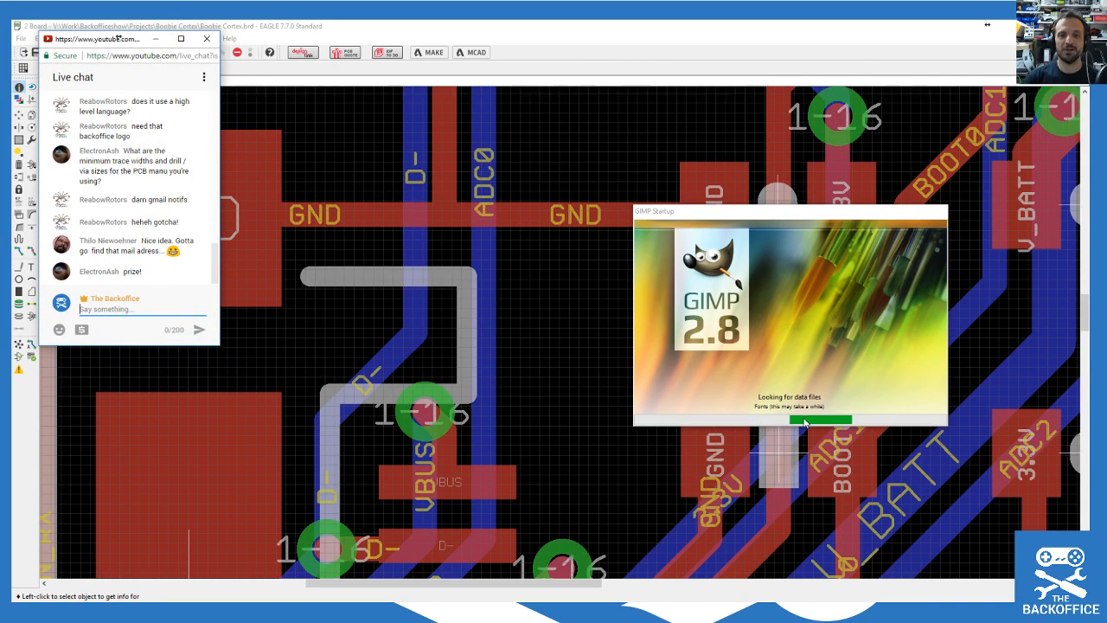
click(412, 352)
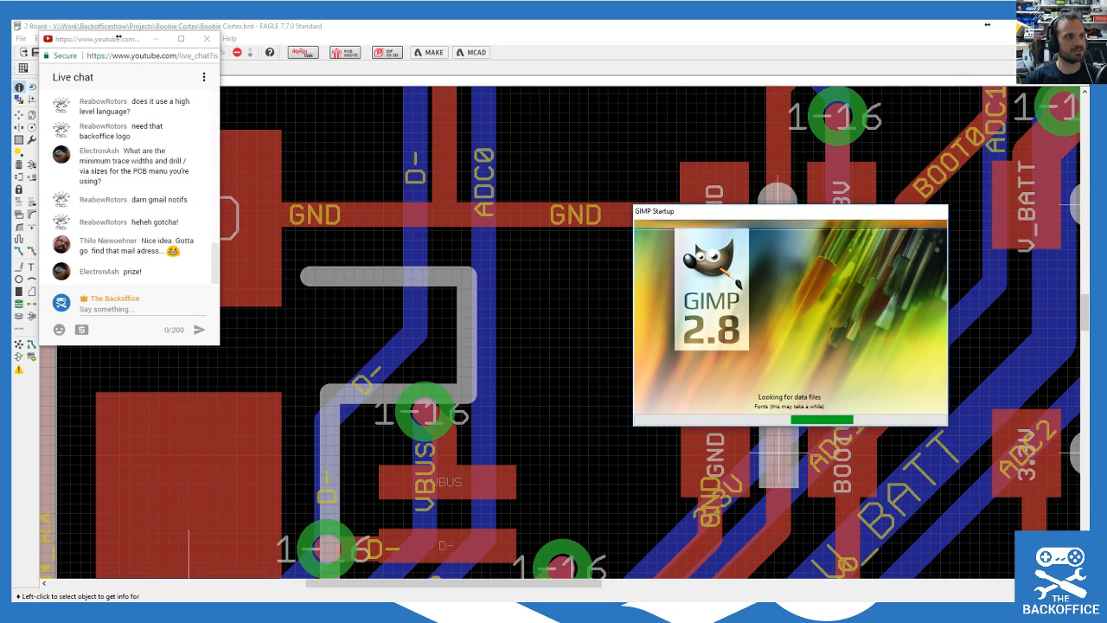
scroll(571, 311, down, 6)
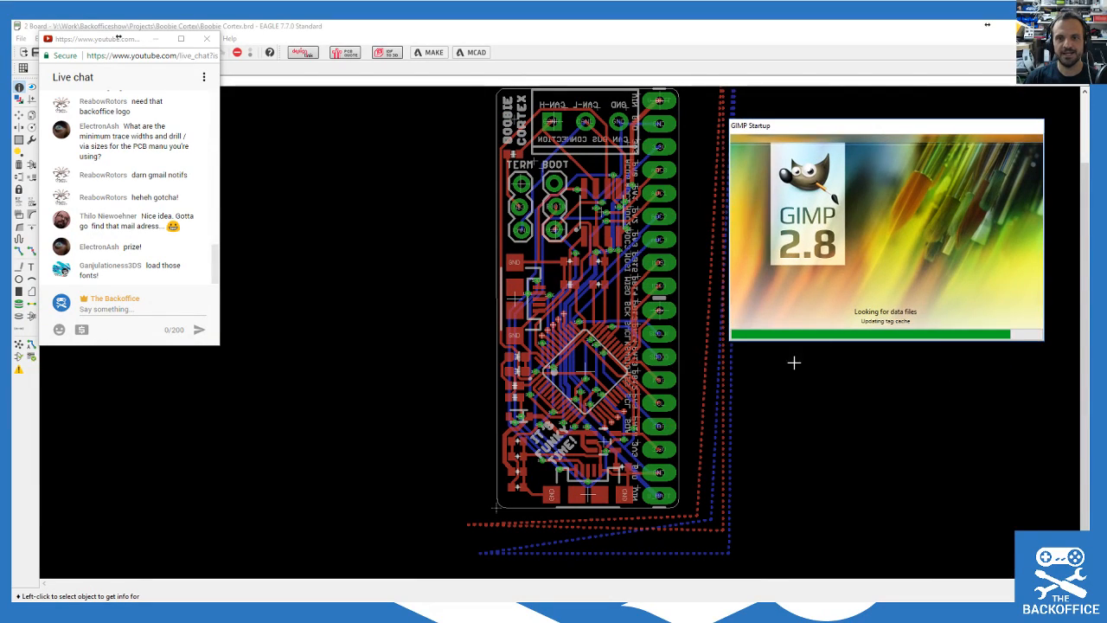
scroll(548, 260, up, 1)
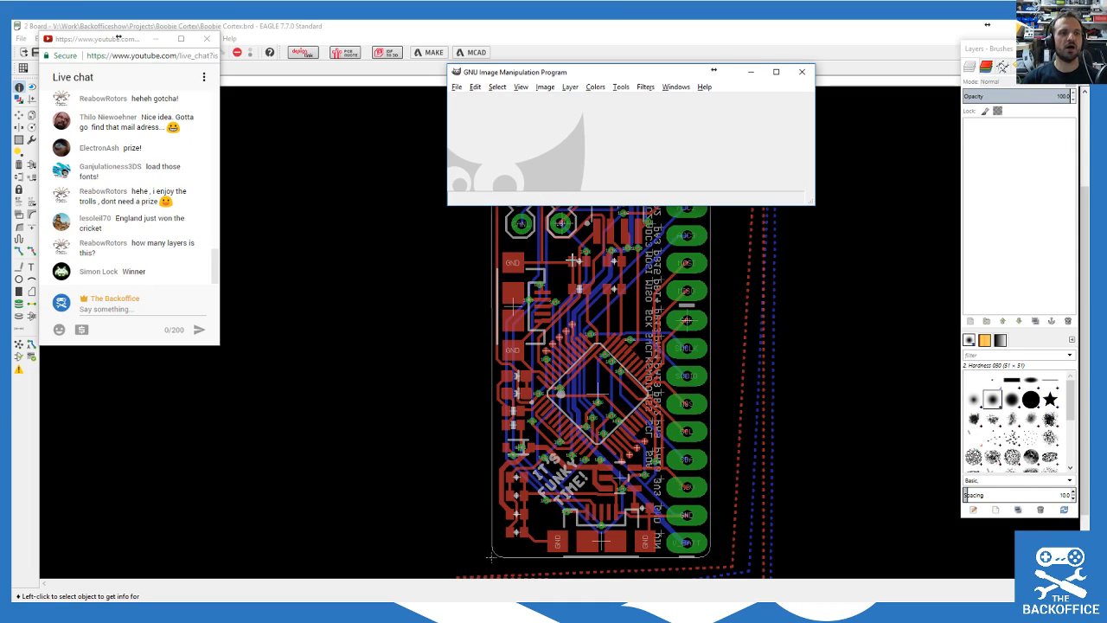
Step: Open ChannelArtAvatar.png in GIMP and position its image window over the board layout
drag(509, 78, 523, 81)
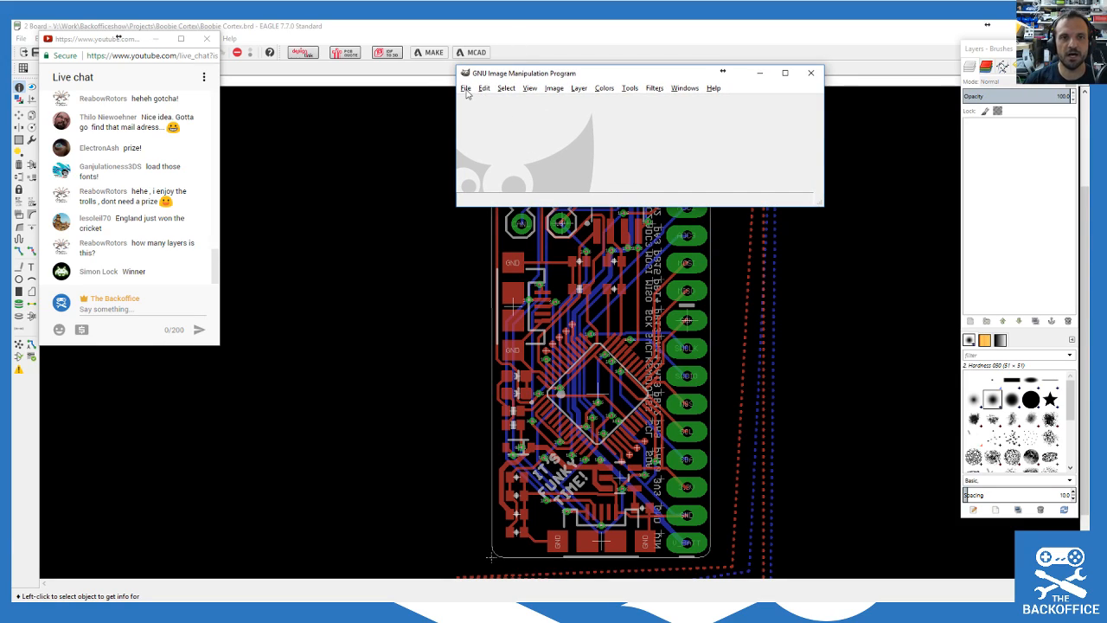
drag(0, 250, 663, 138)
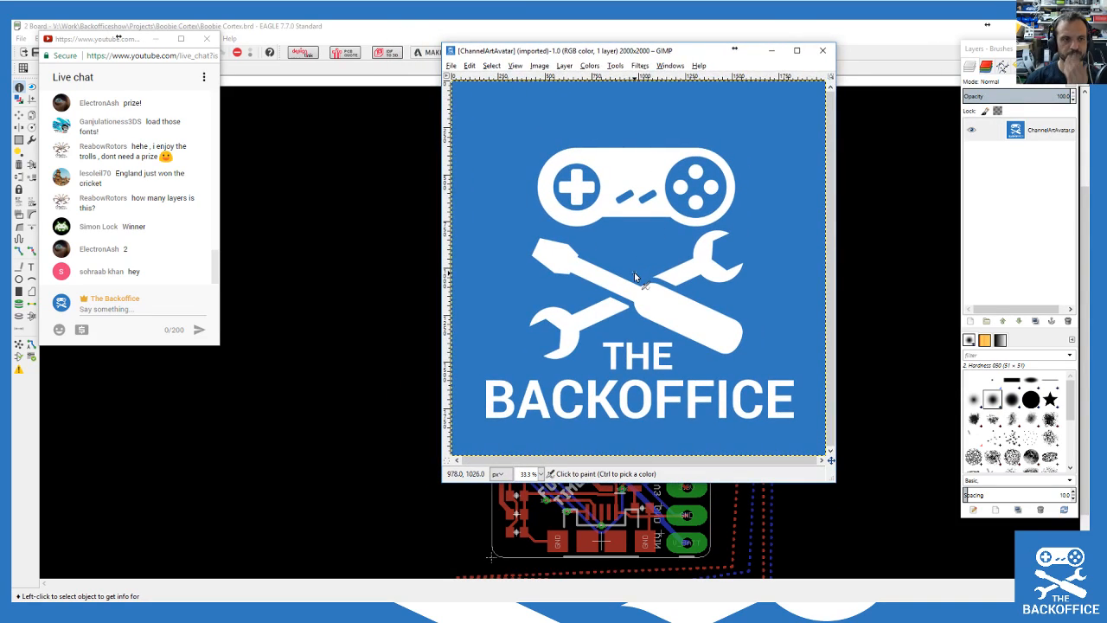
drag(576, 54, 462, 68)
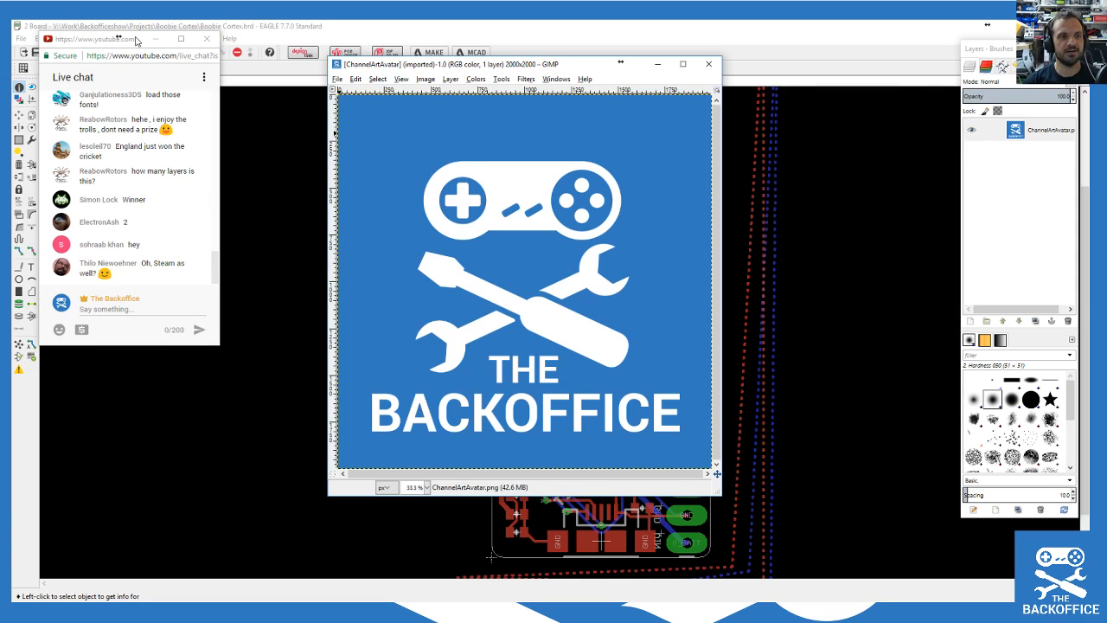
Step: Move the live chat window and the logo image window away to uncover the board layout
drag(96, 40, 1089, 48)
drag(459, 64, 849, 62)
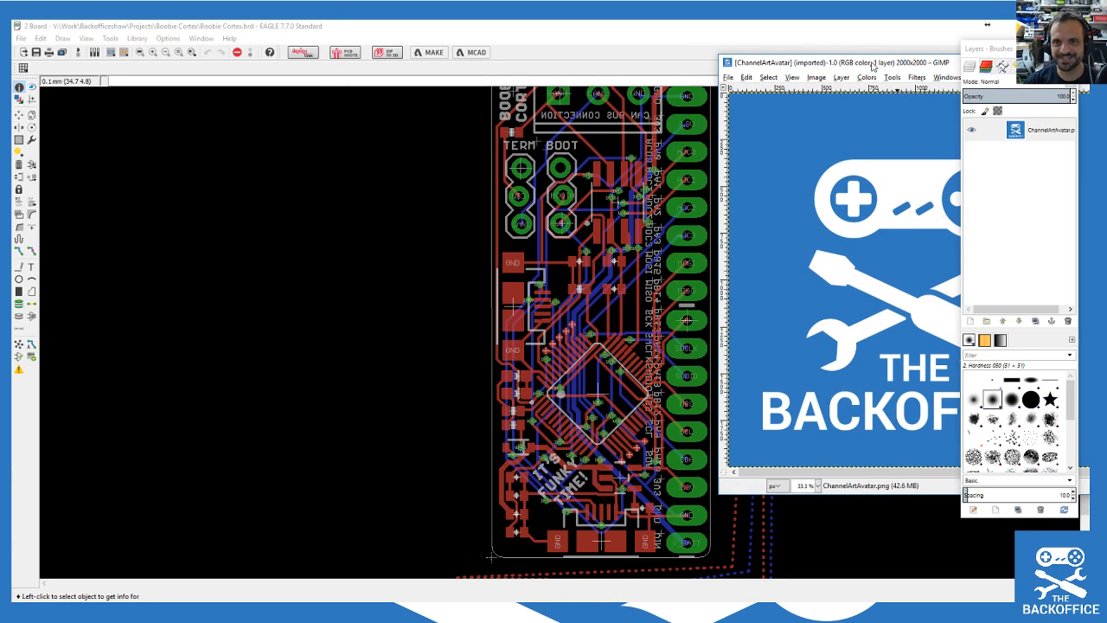
drag(871, 66, 715, 77)
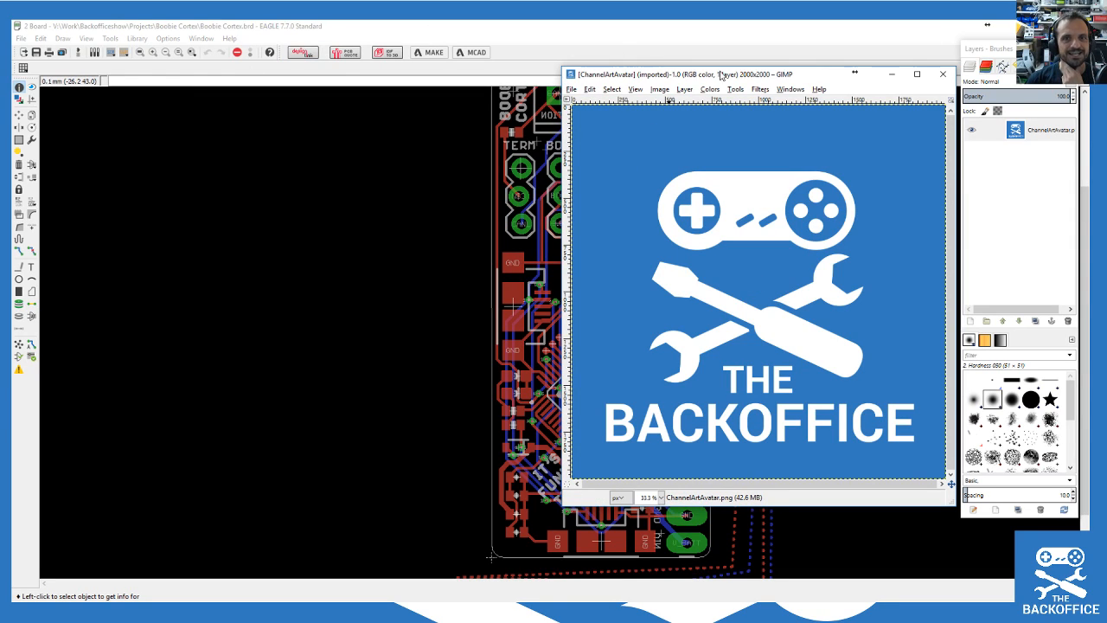
drag(716, 76, 634, 618)
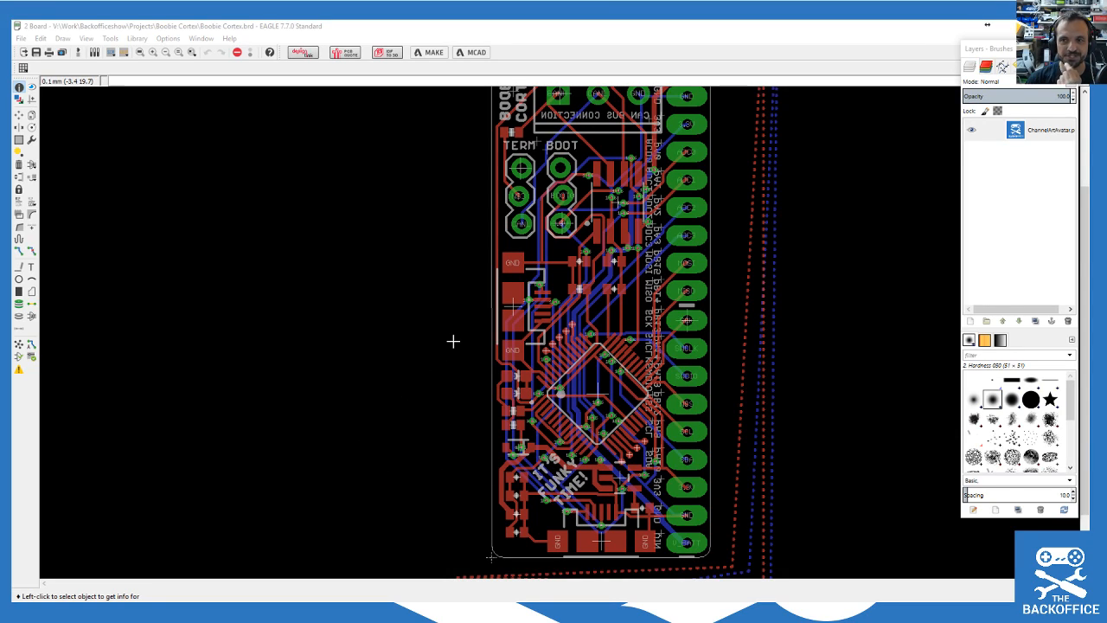
scroll(529, 285, up, 3)
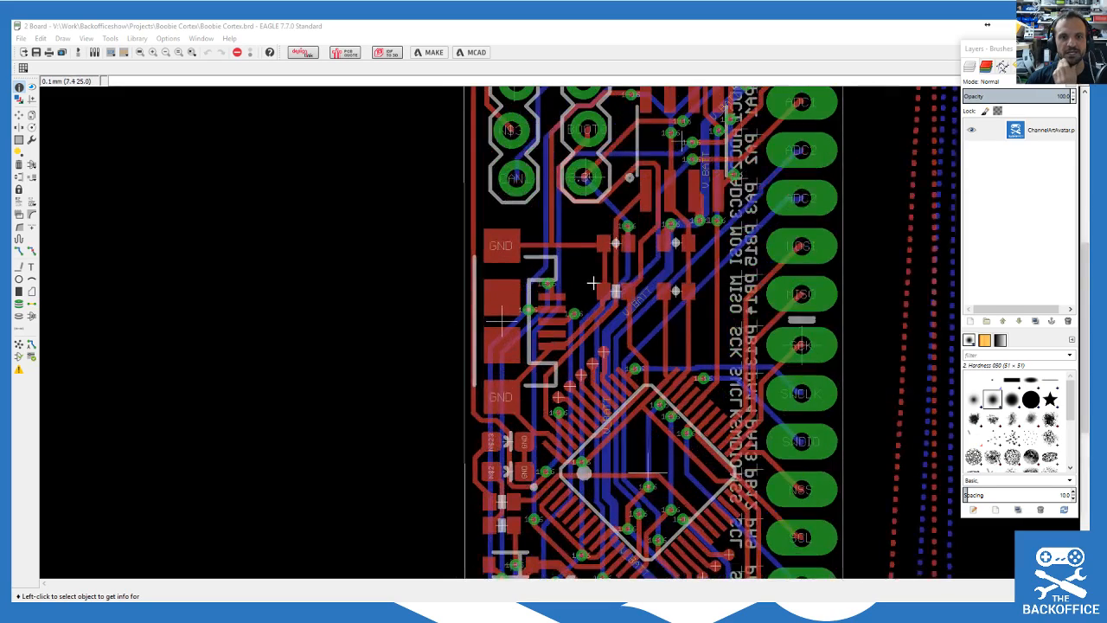
scroll(597, 285, up, 6)
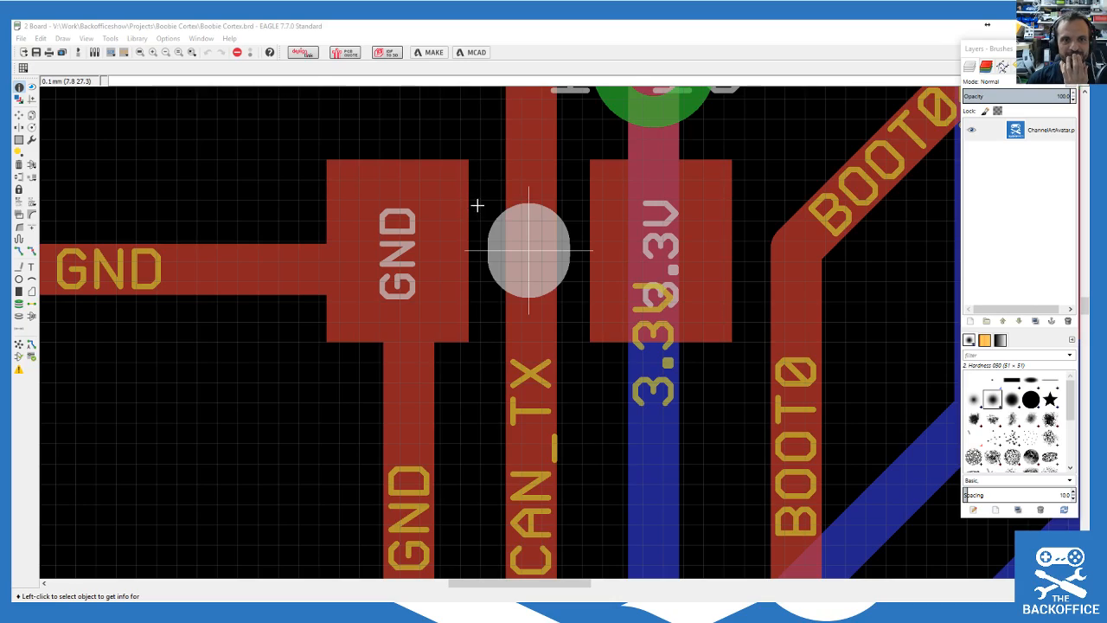
scroll(472, 276, down, 6)
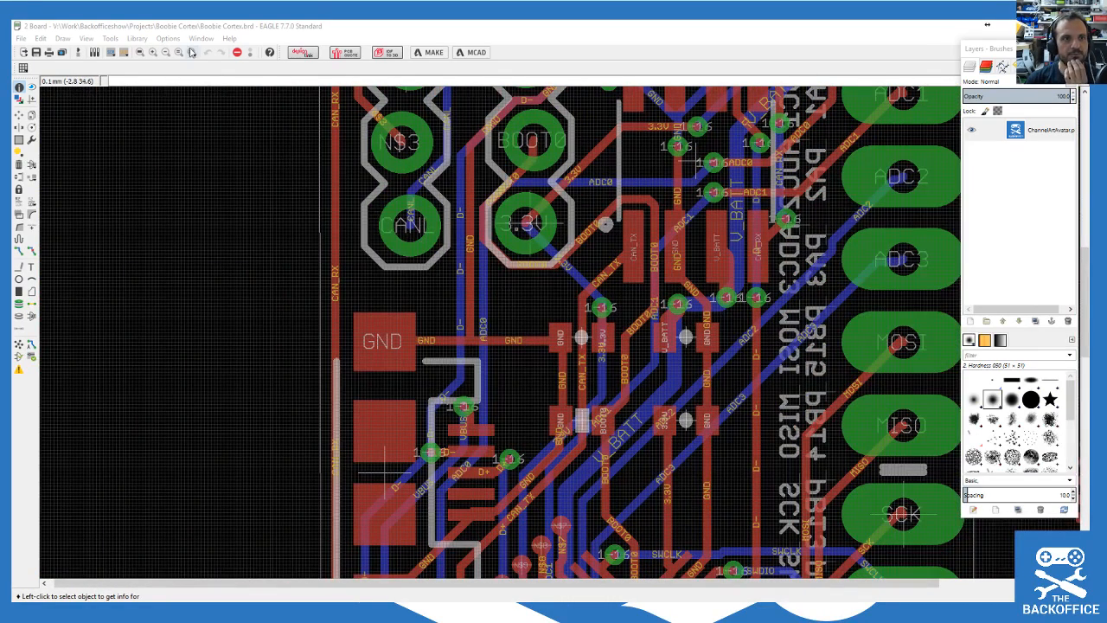
Step: Run the import-bmp.ulp user language program from the Eagle-7.7 ulp folder on the board
click(141, 44)
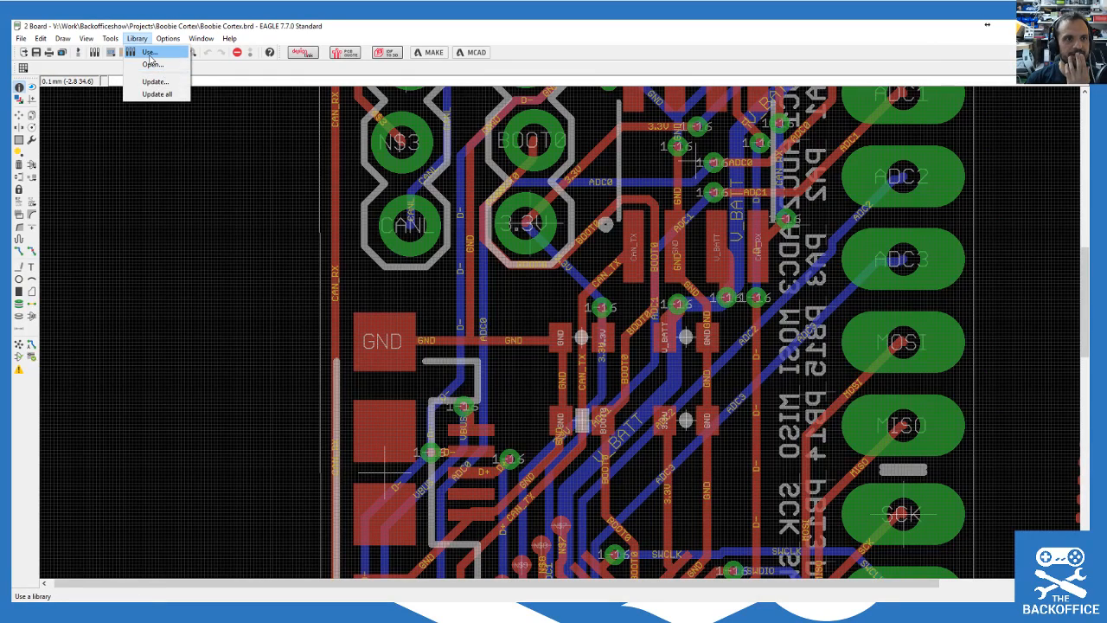
mouse_move(172, 44)
mouse_move(112, 43)
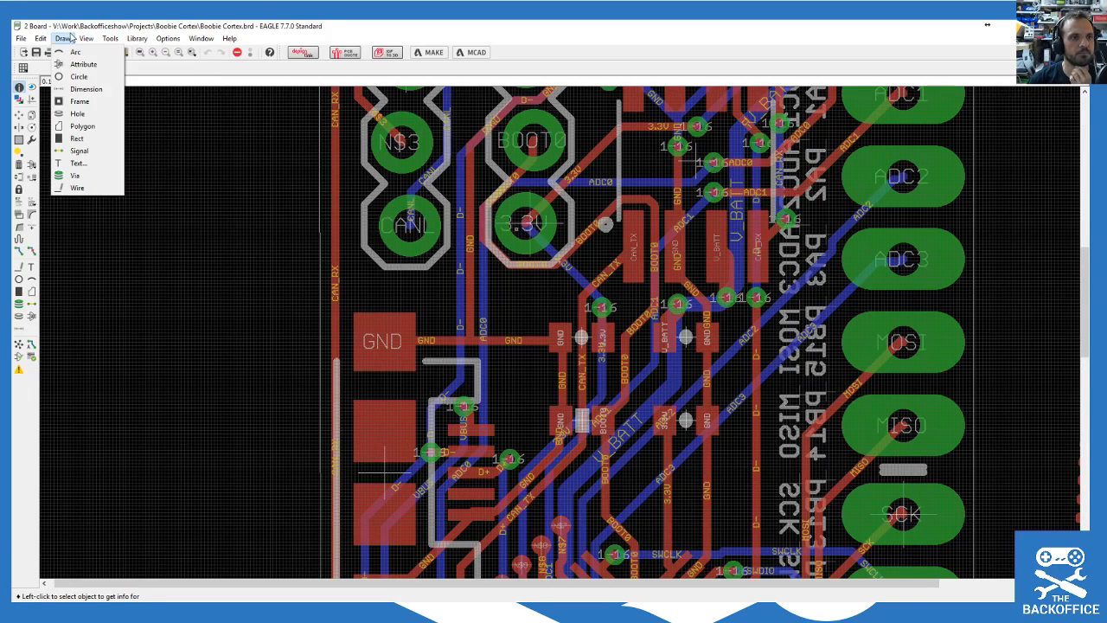
mouse_move(19, 40)
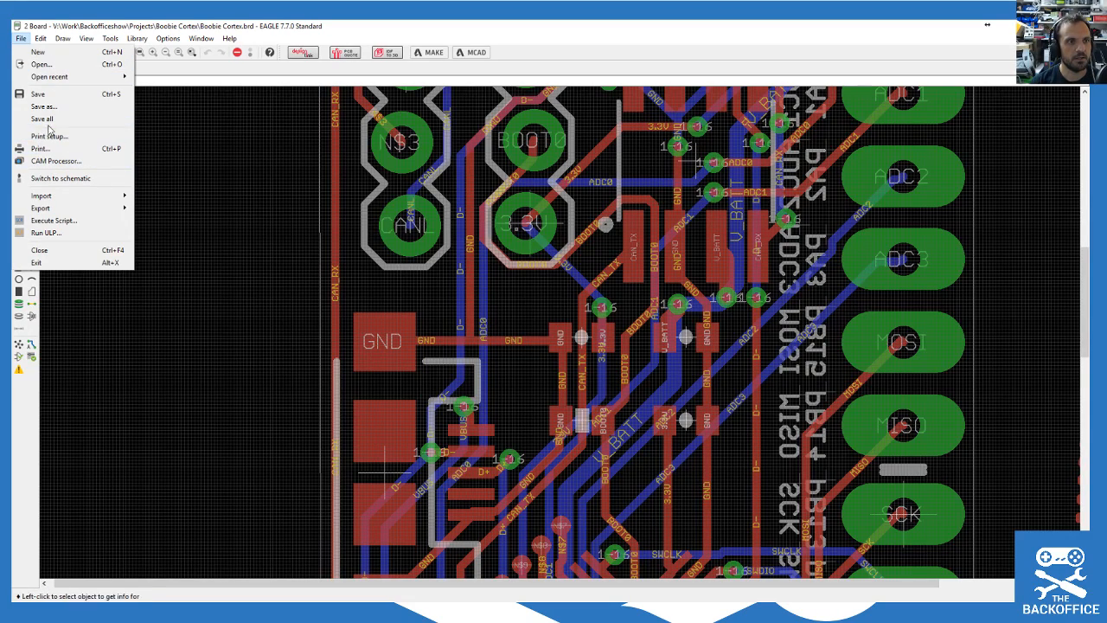
click(45, 233)
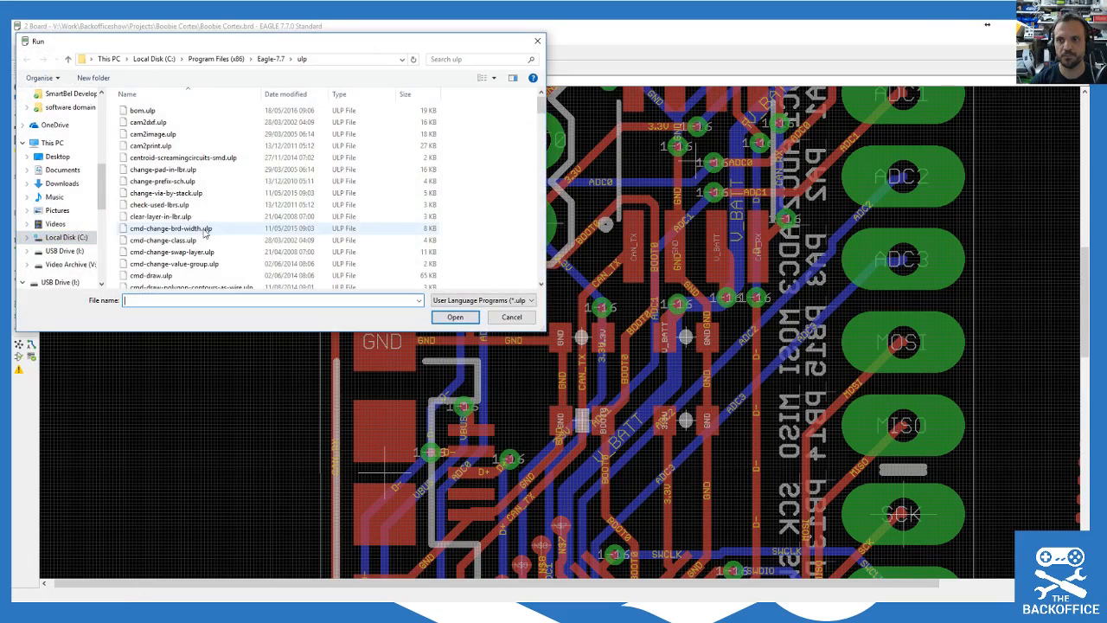
drag(540, 106, 559, 195)
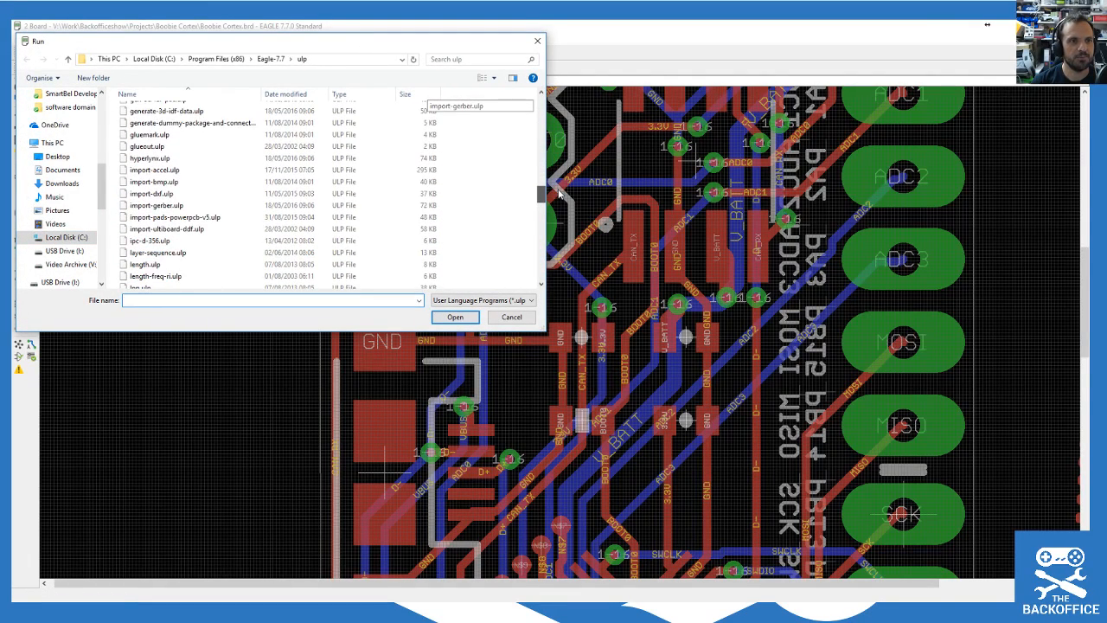
click(155, 184)
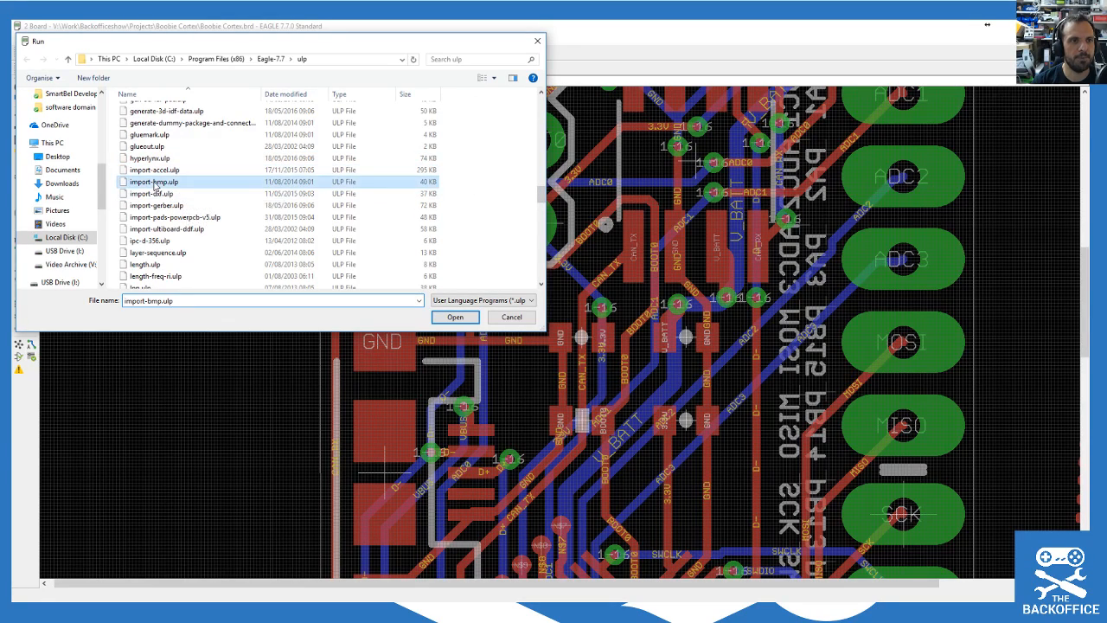
double_click(155, 185)
Step: Bring the GIMP logo image back beside the import notes and invert its colours
drag(1106, 110, 599, 68)
click(435, 79)
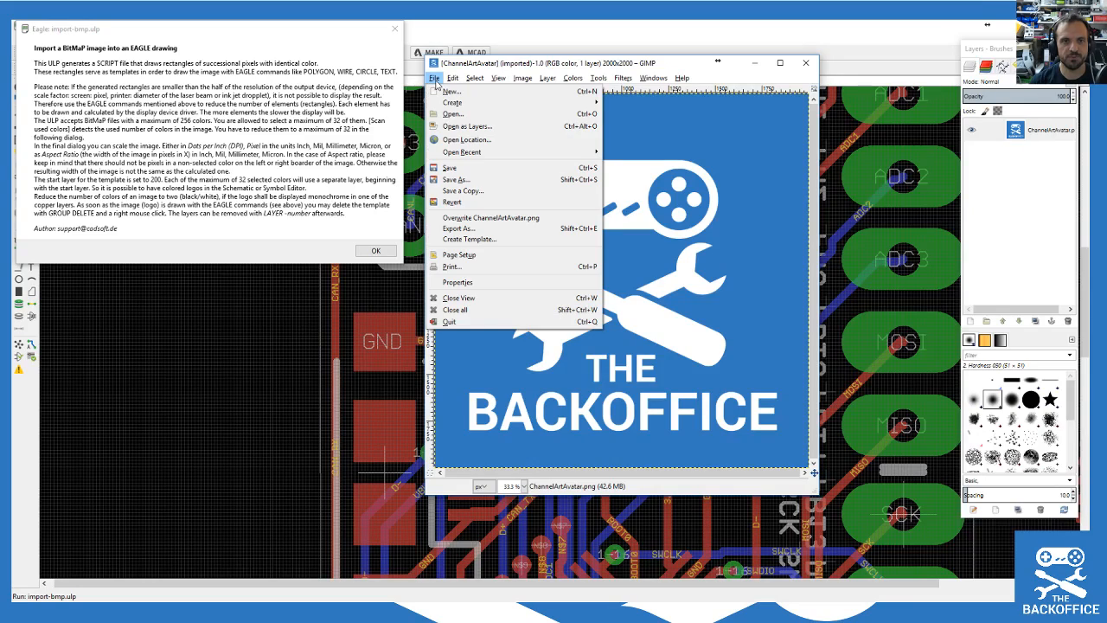
mouse_move(522, 78)
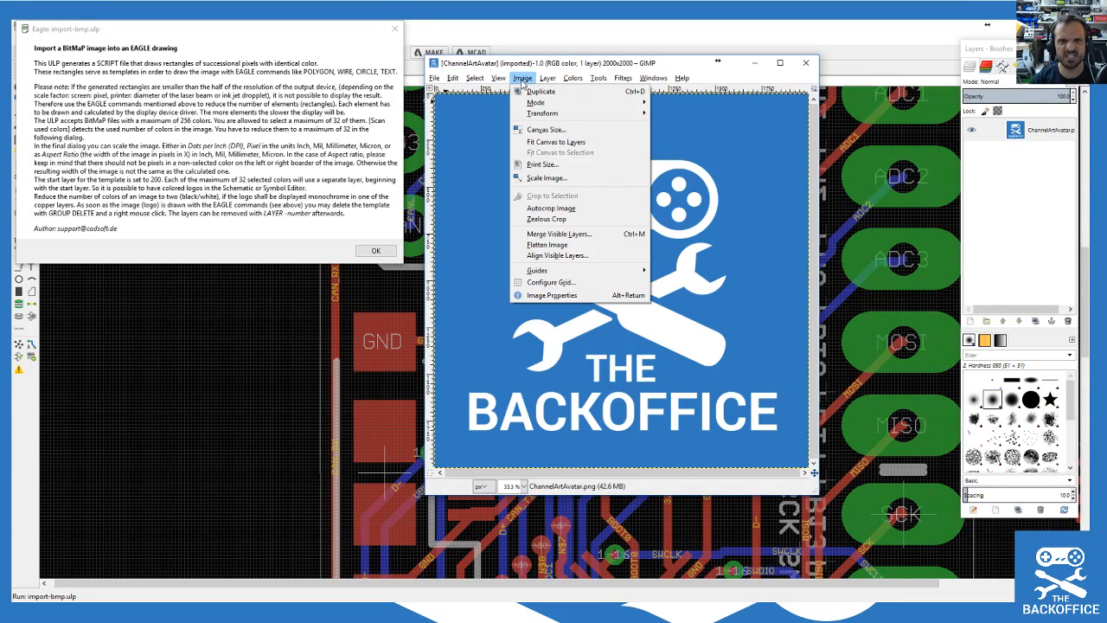
mouse_move(572, 78)
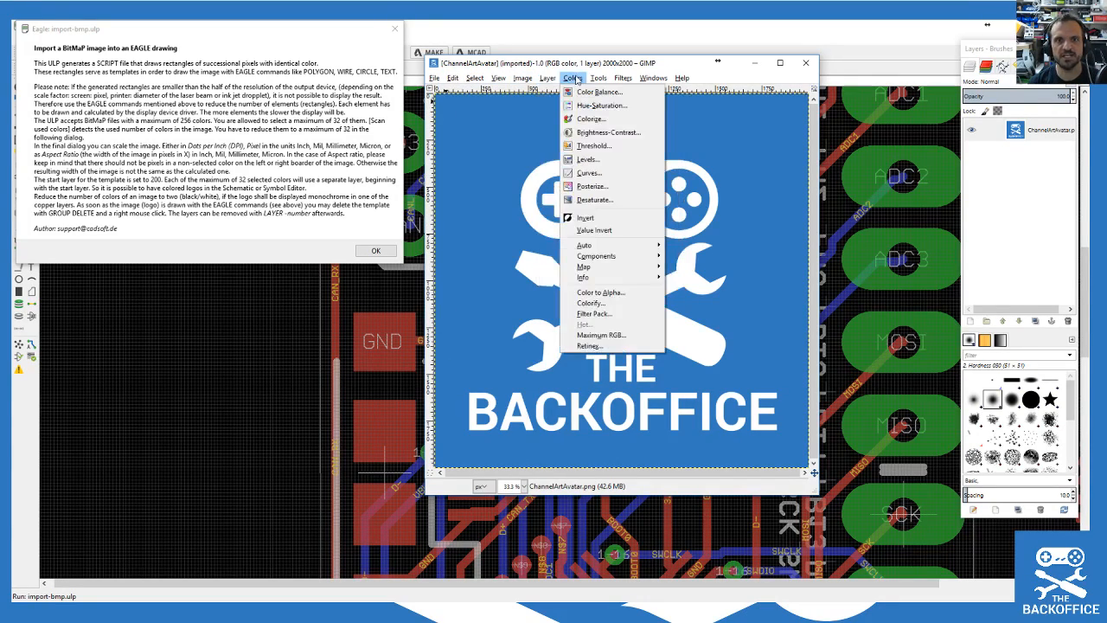
click(605, 217)
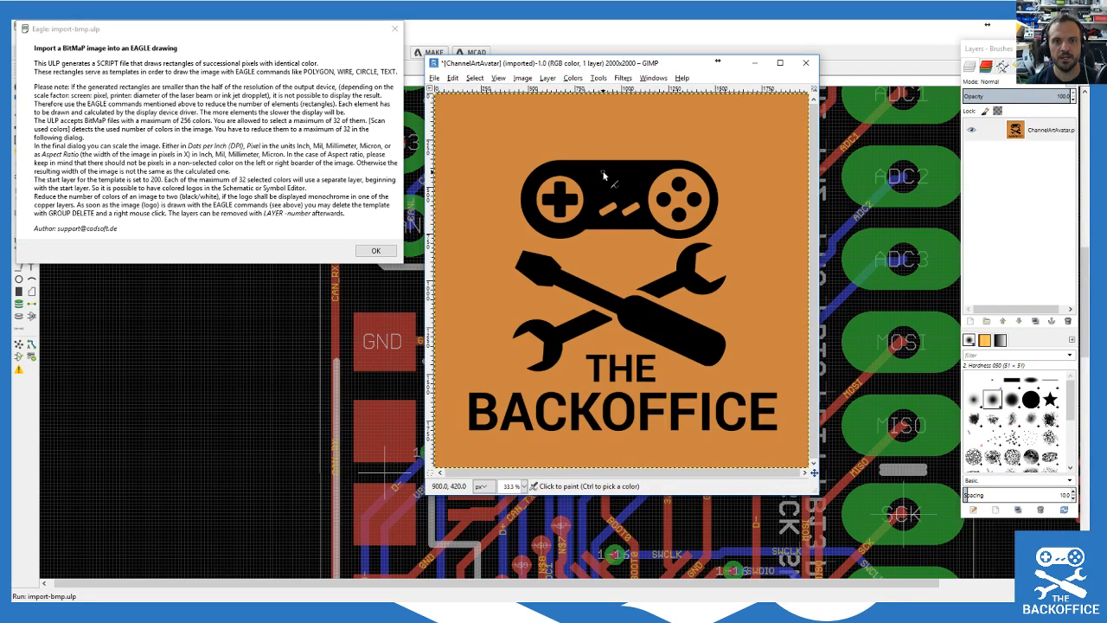
Step: Convert the inverted logo image to grayscale mode
click(576, 79)
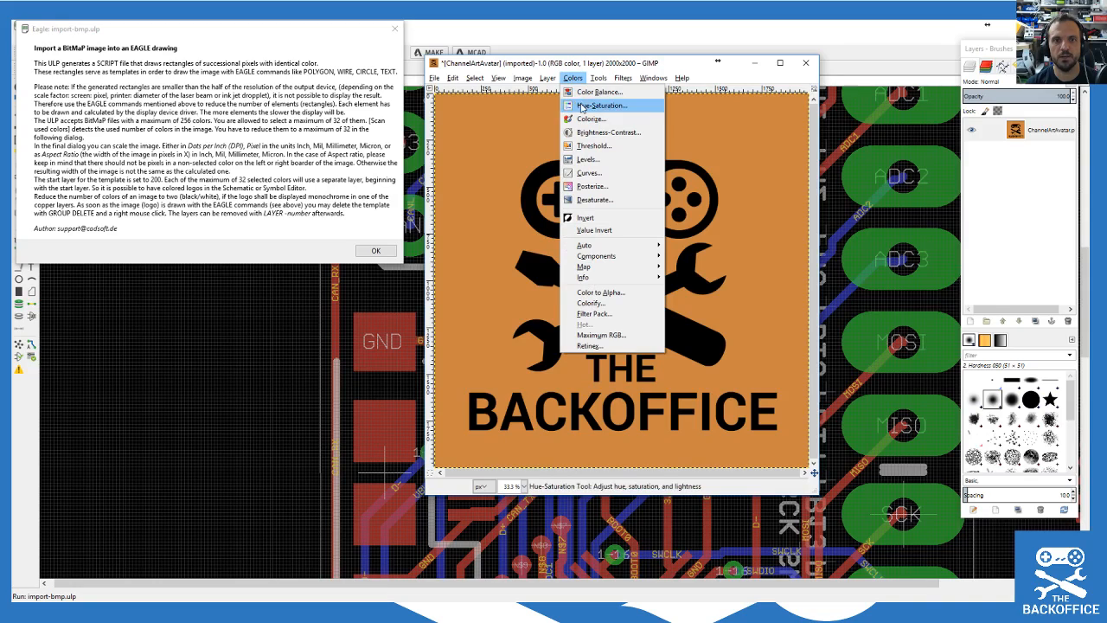
click(522, 79)
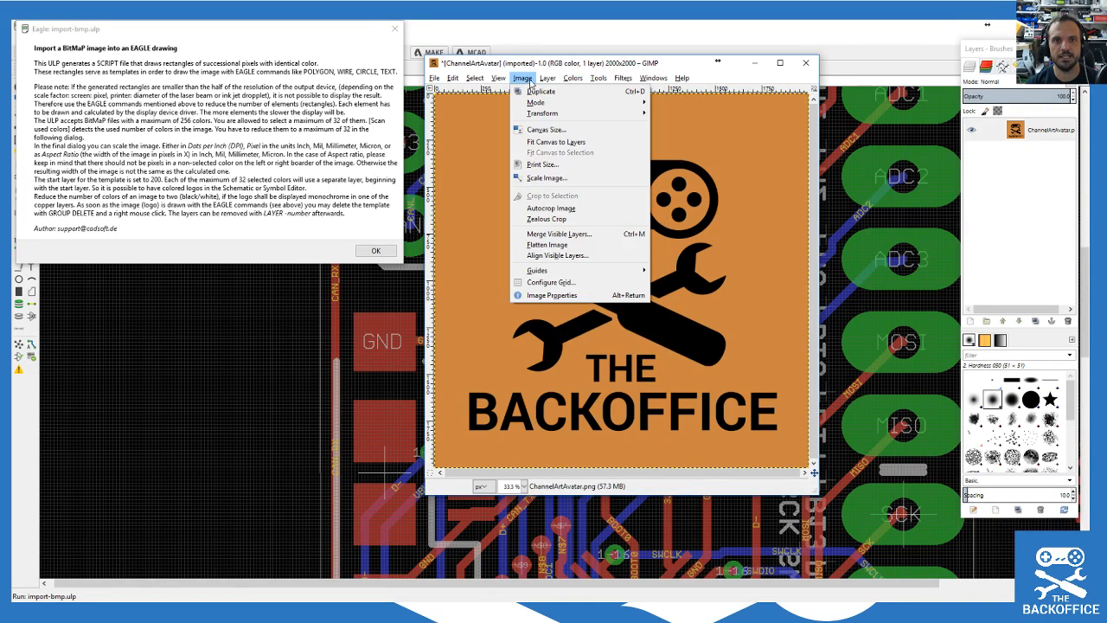
mouse_move(550, 115)
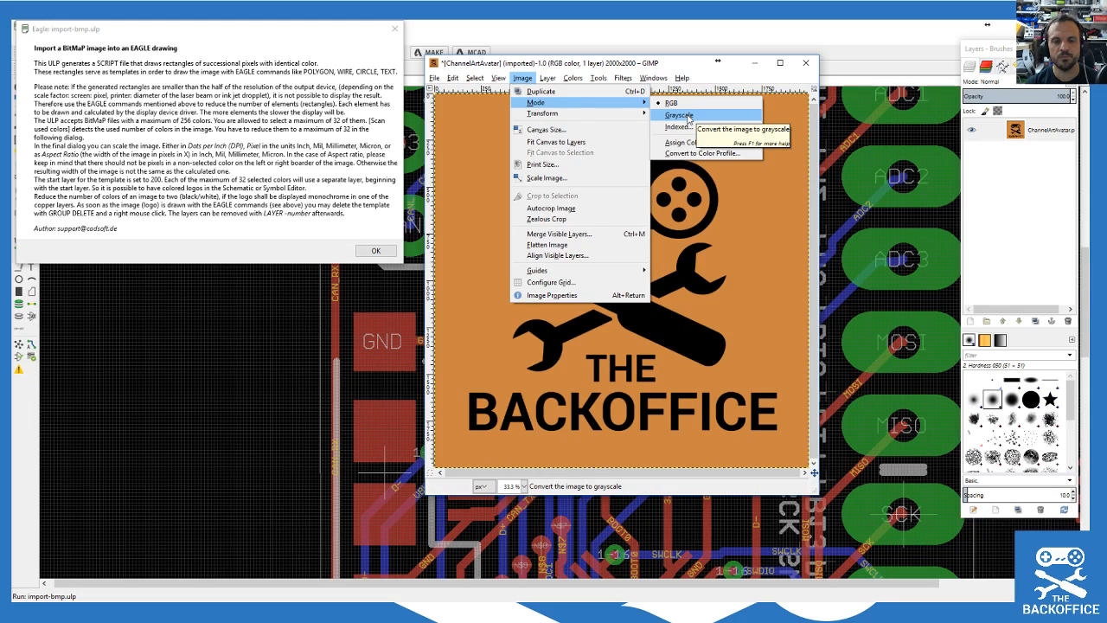
click(688, 116)
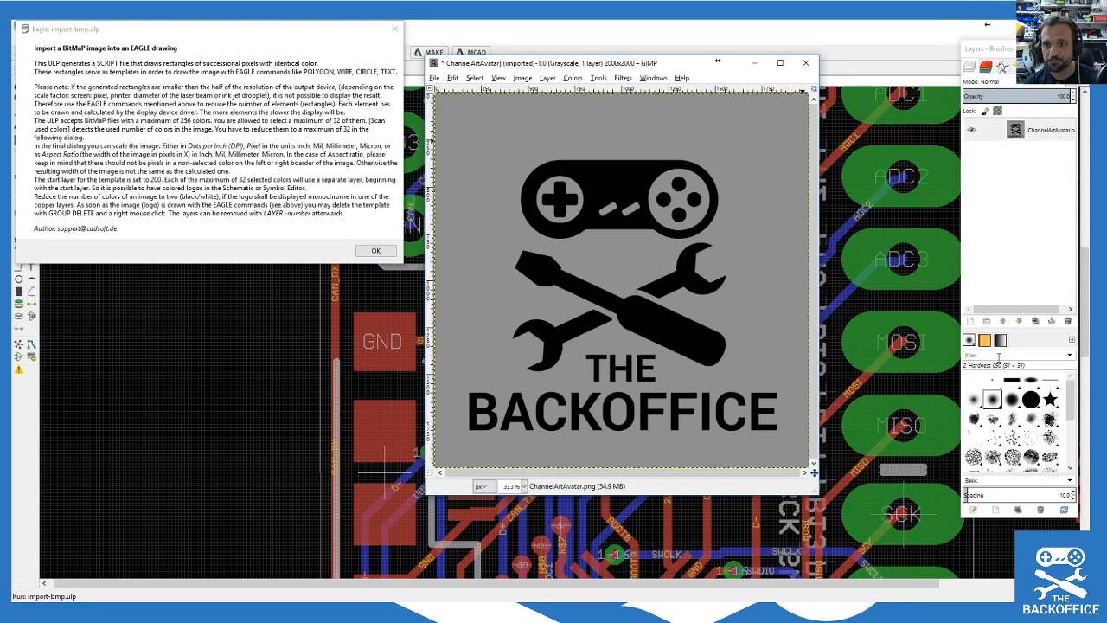
Step: Reopen GIMP's recently closed Toolbox - Tool Options dock
click(652, 78)
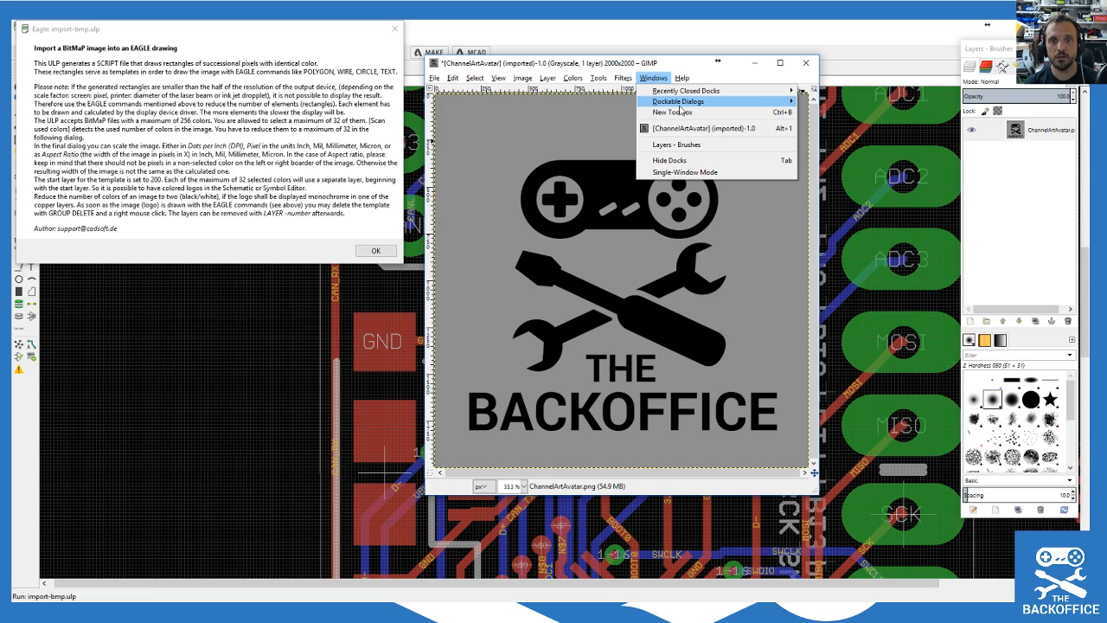
mouse_move(706, 92)
click(843, 94)
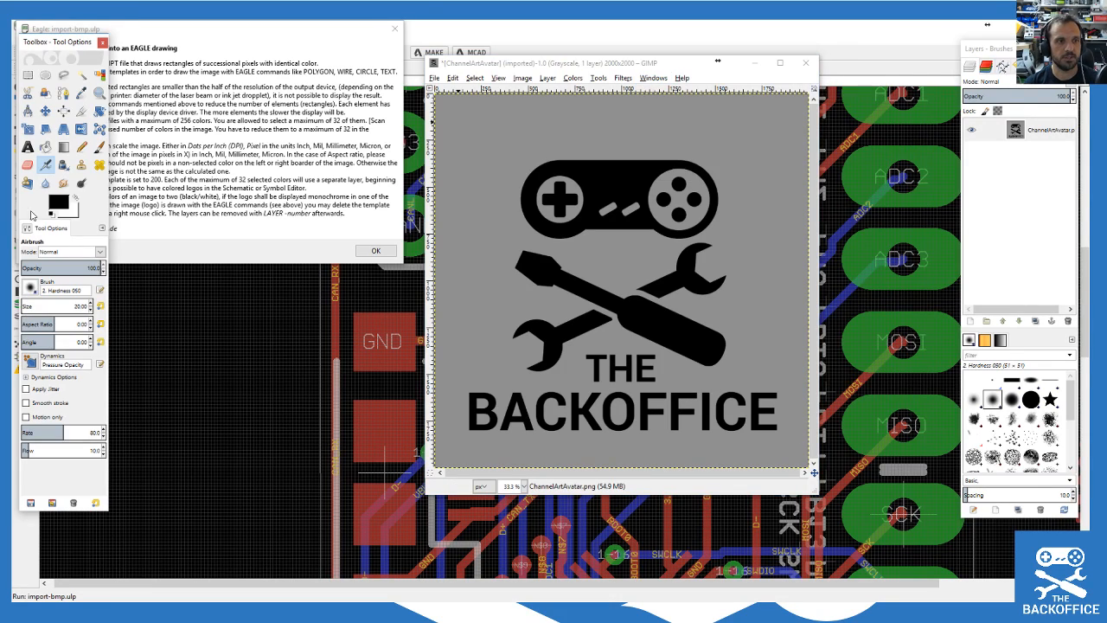
Step: Bucket-fill the logo's grey background and the enclosed grey areas of the game controller with white
click(45, 147)
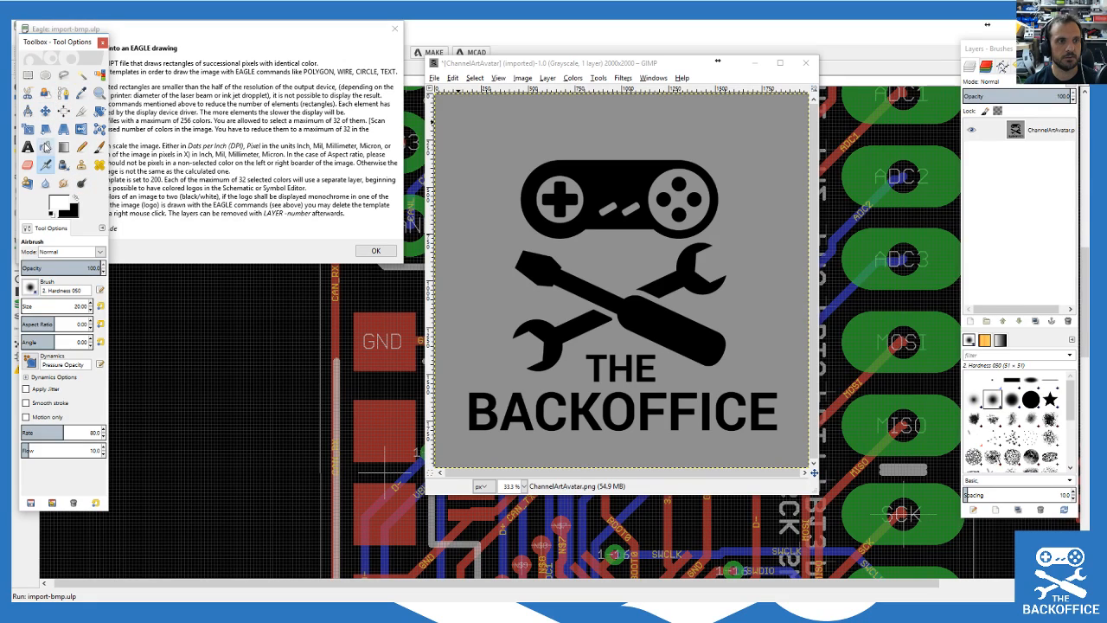
click(525, 127)
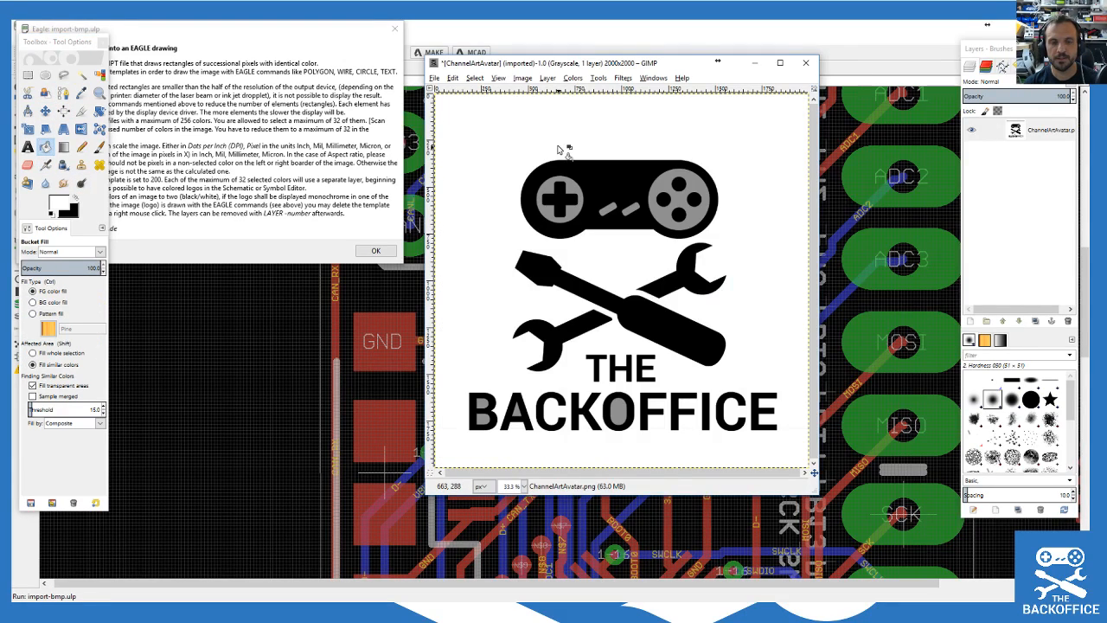
click(560, 199)
click(610, 211)
click(633, 207)
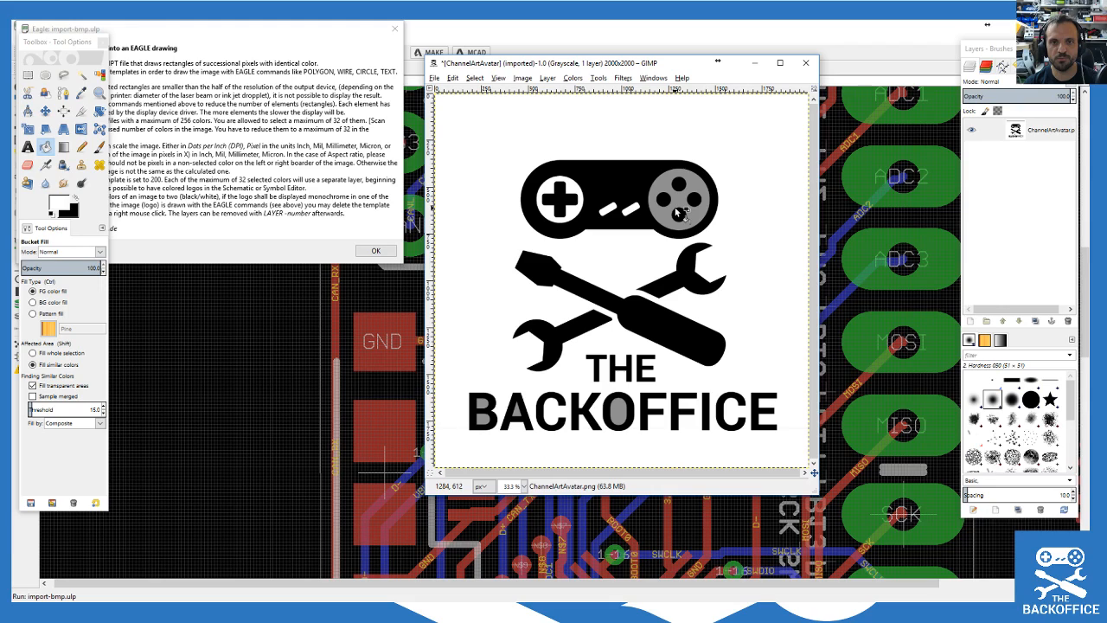
click(666, 218)
Step: Fill the remaining grey gaps inside the letters of BACKOFFICE with white
click(619, 420)
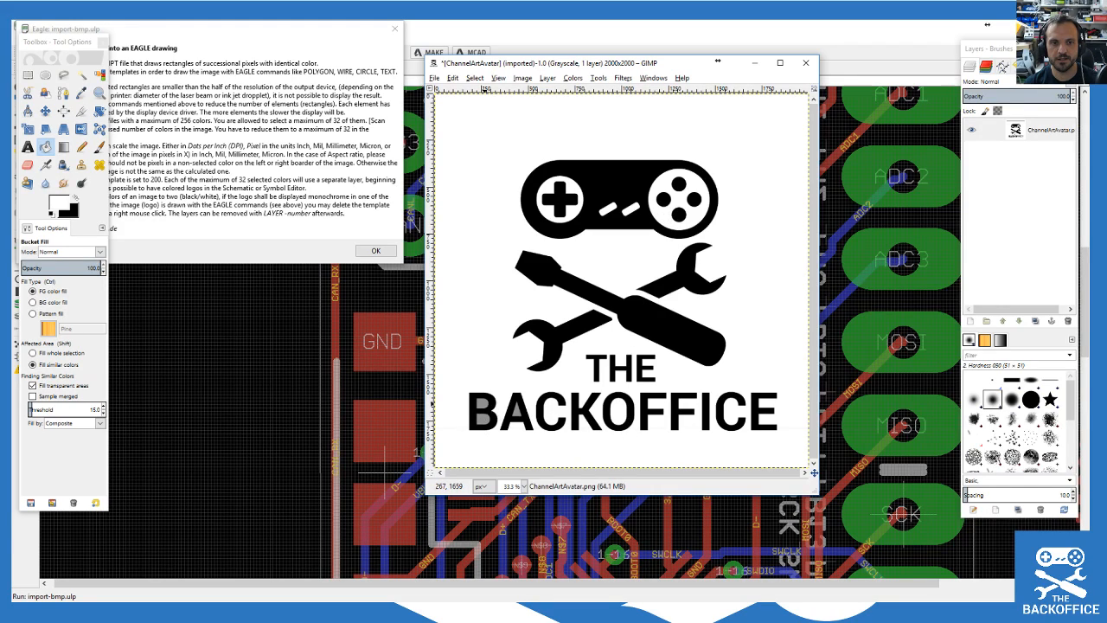
click(484, 405)
click(484, 418)
click(517, 409)
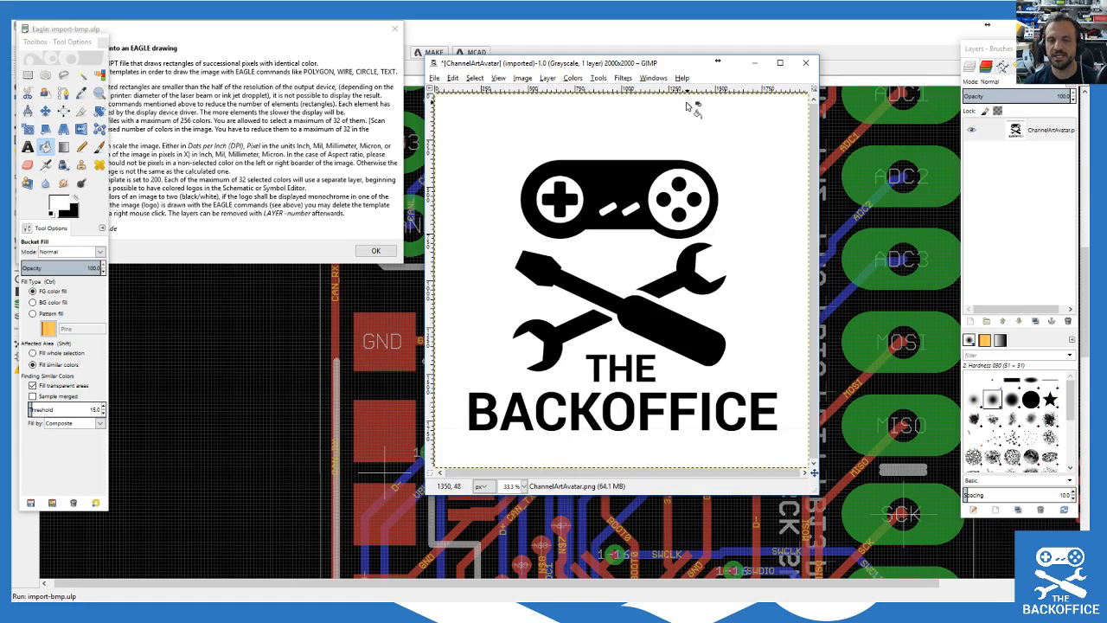
Step: Invert the image's colours to get a white logo on a black background
click(599, 78)
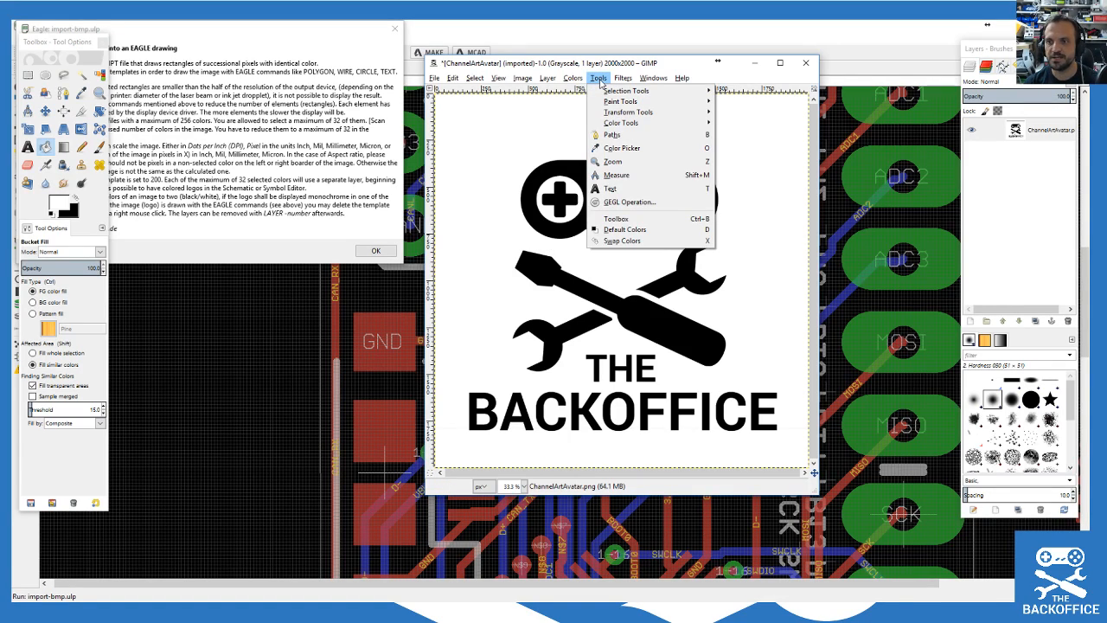
mouse_move(573, 80)
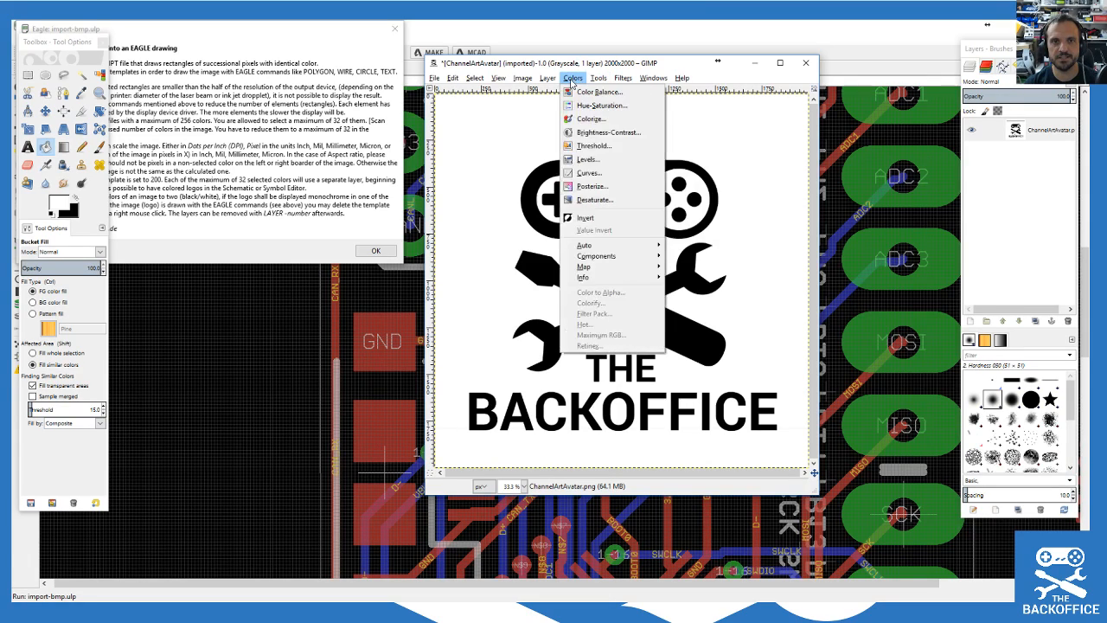
click(597, 217)
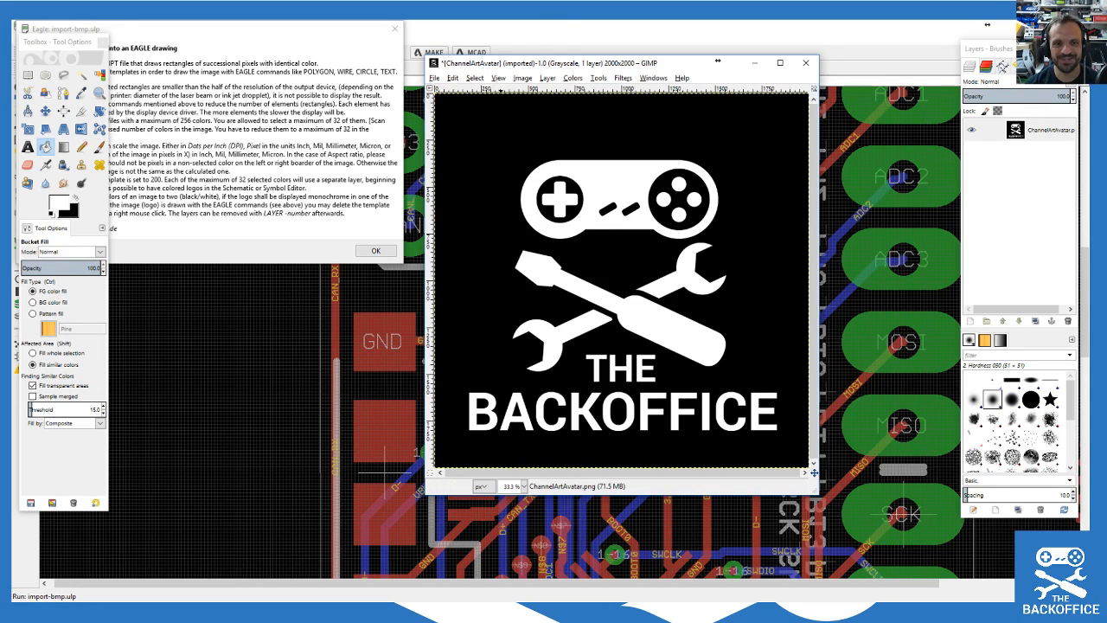
Step: Check the logo's pixel dimensions and resolution in the Scale Image settings
click(499, 78)
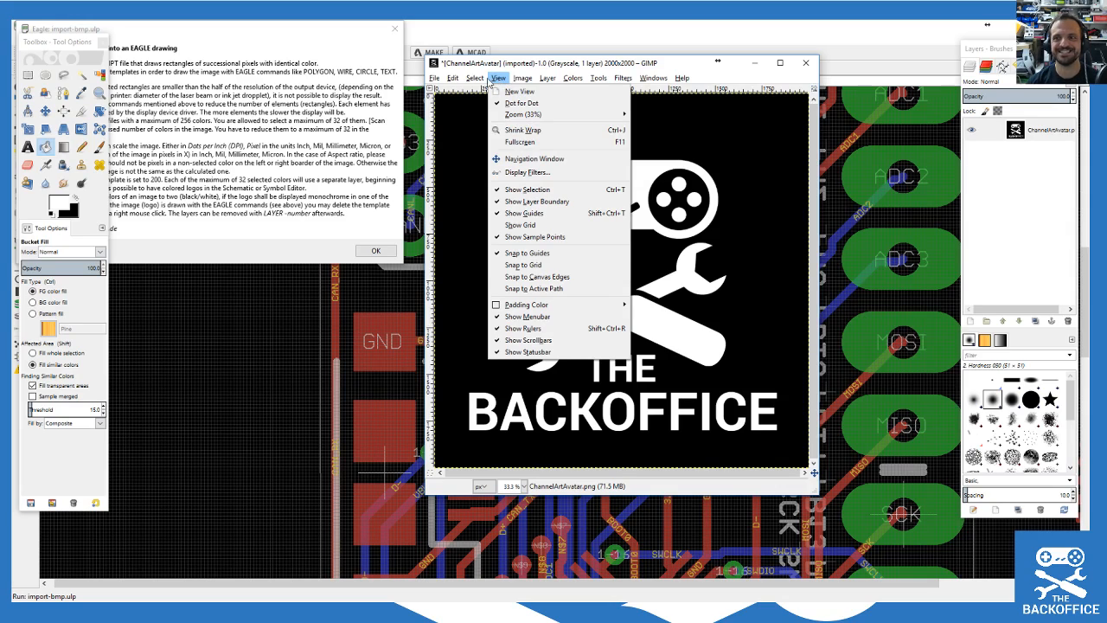
mouse_move(480, 82)
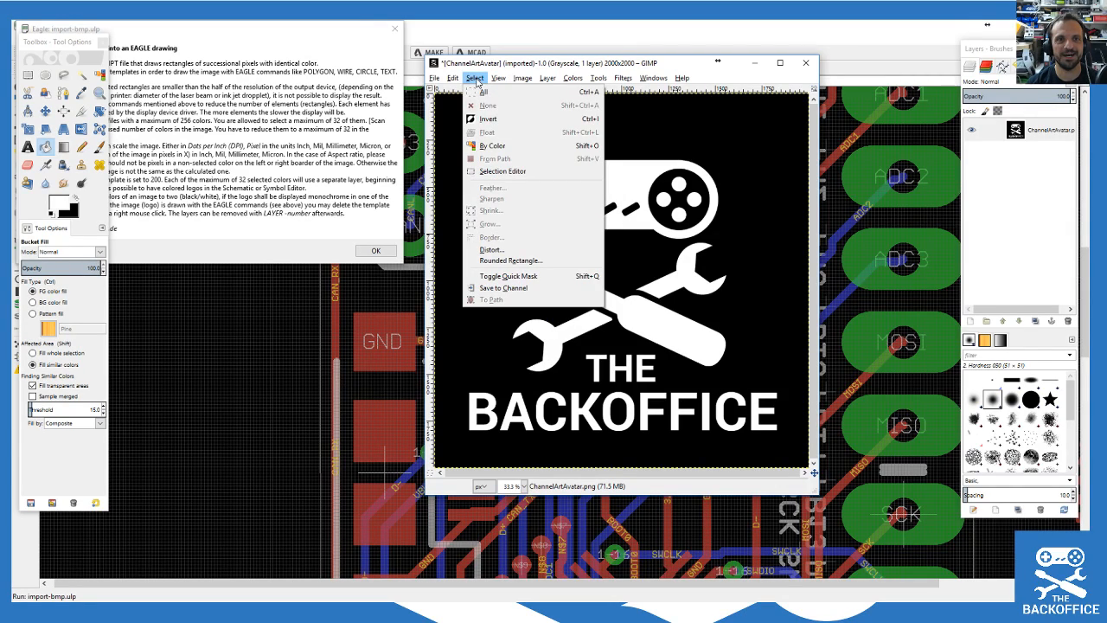
mouse_move(522, 79)
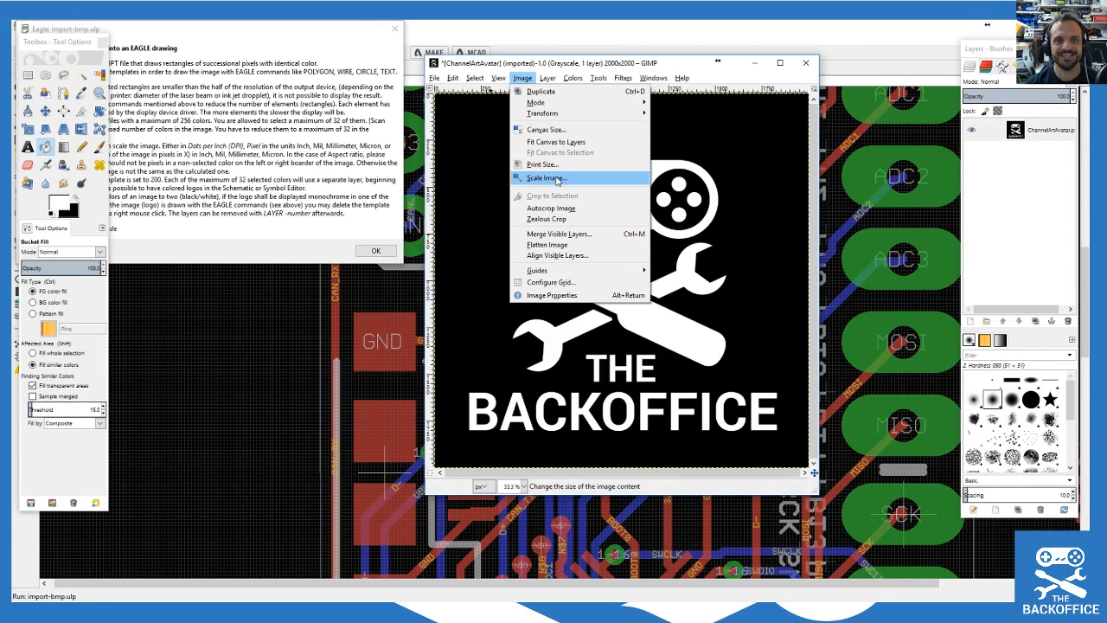
click(557, 178)
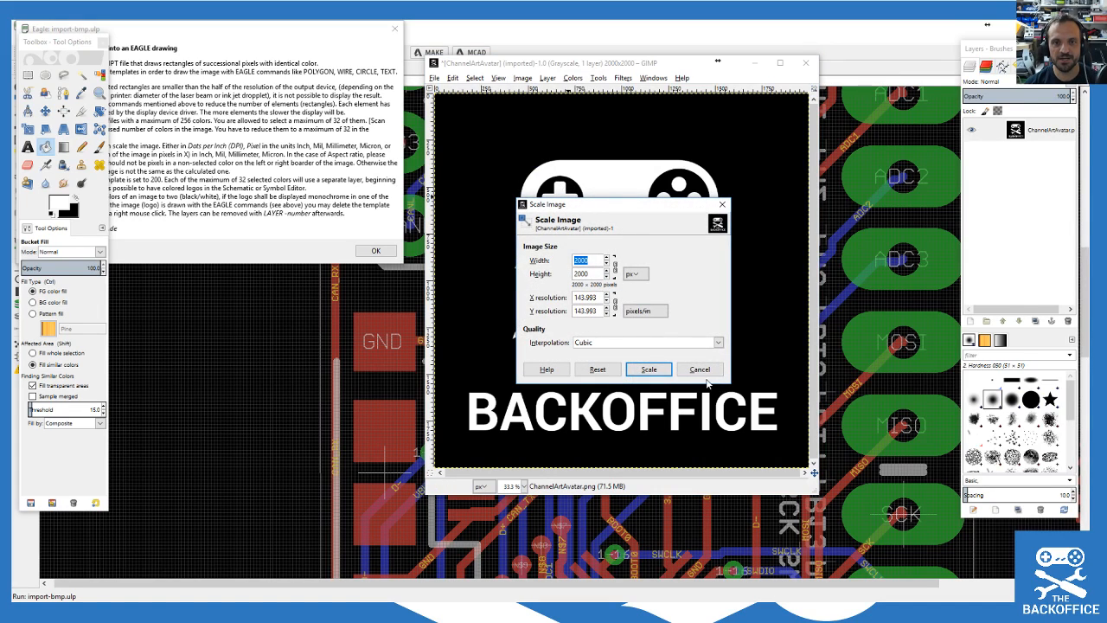
click(648, 369)
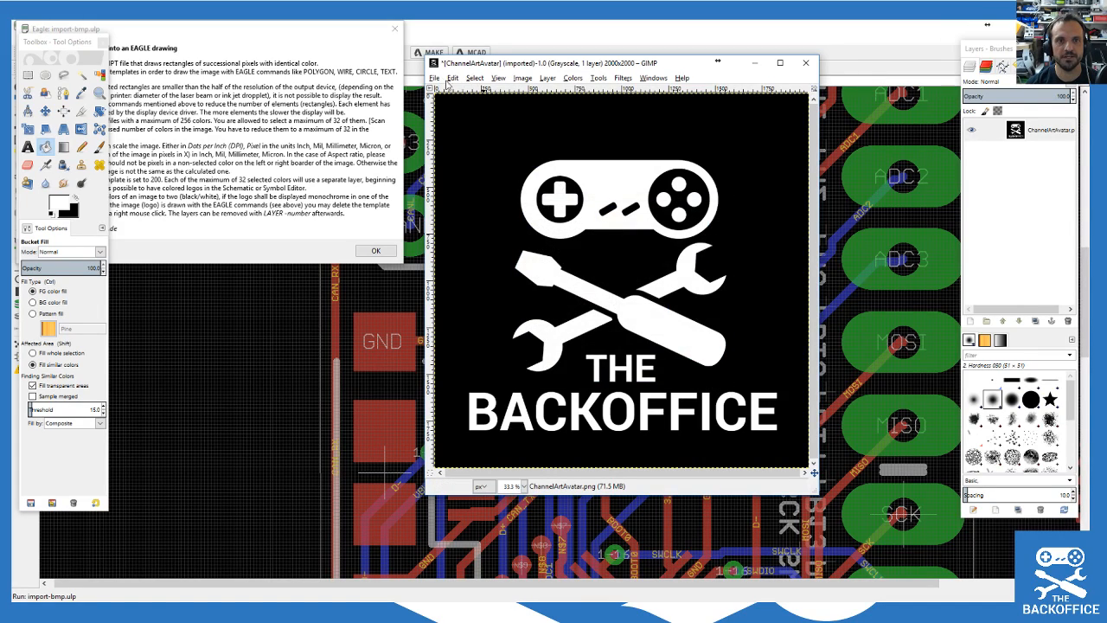
Step: Export the logo as ChannelArtAvatarBW.bmp in the Boobie Cortex folder, ignoring the alpha channel and without run-length encoding
click(435, 79)
click(506, 224)
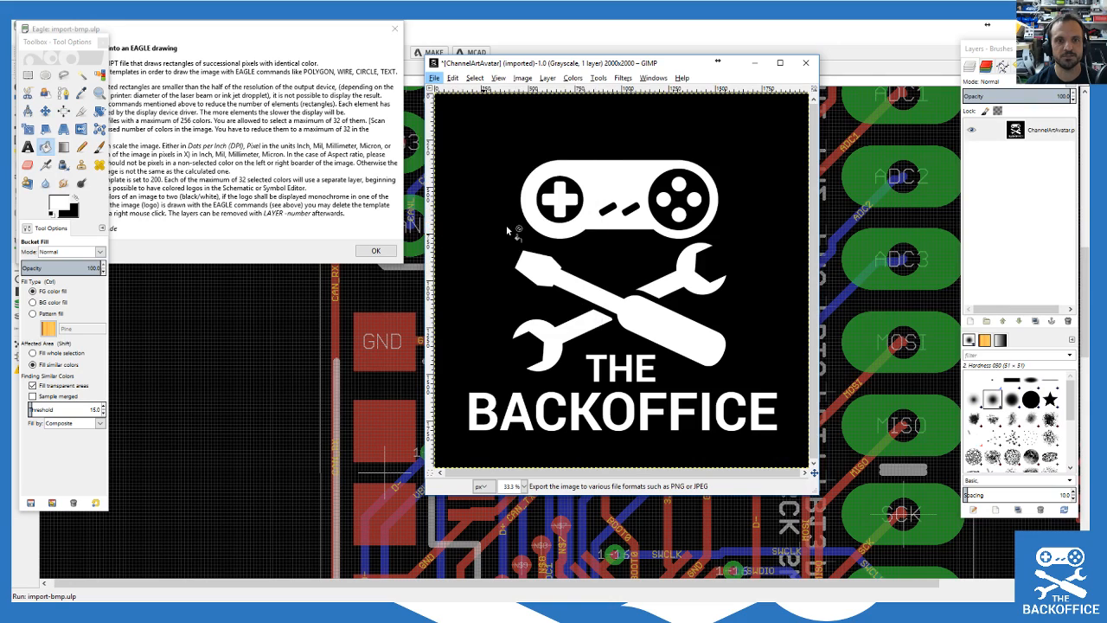
click(365, 110)
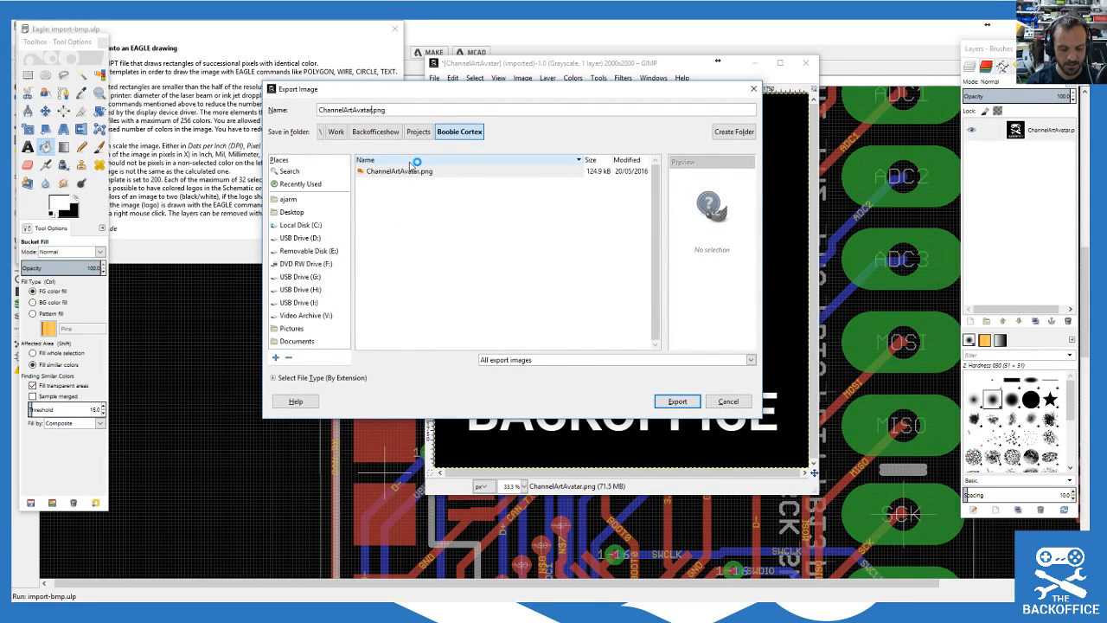
text(BW)
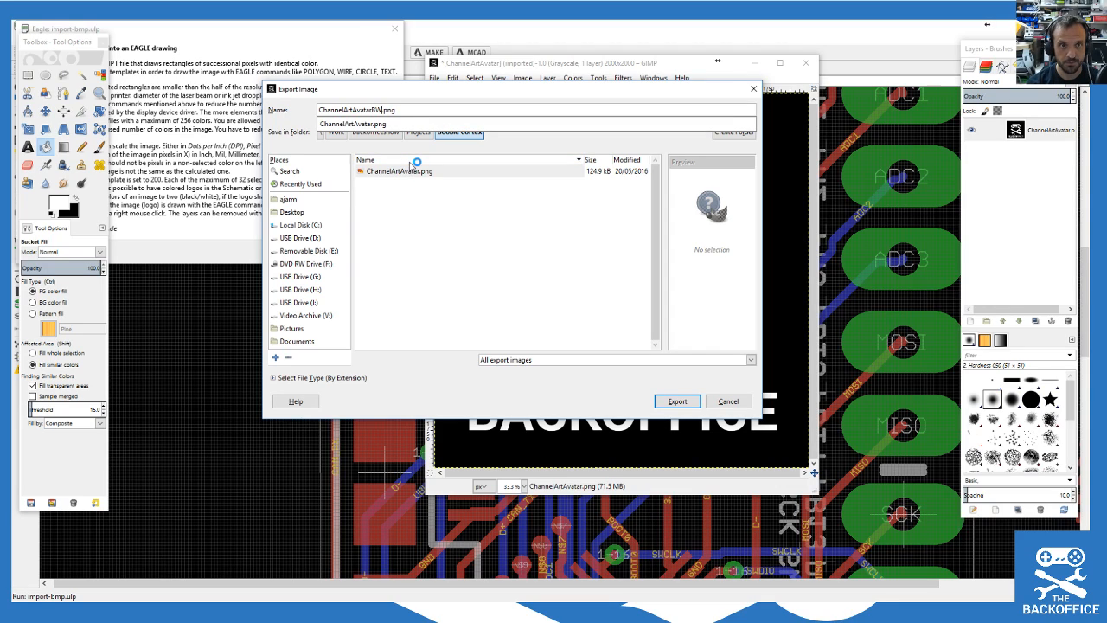
text(.bmp)
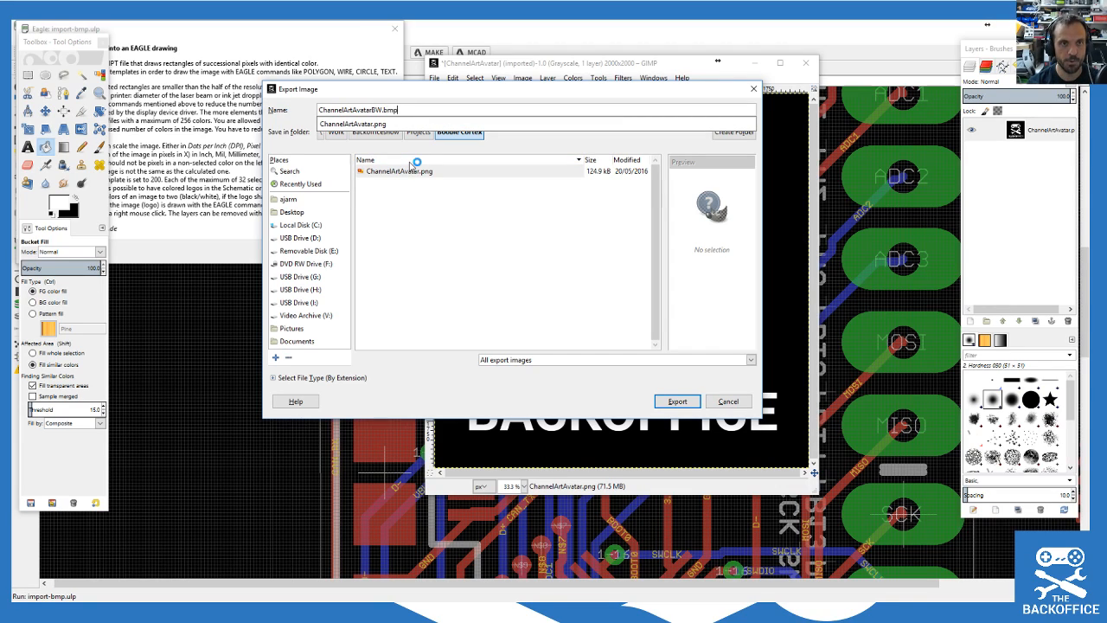
key(Return)
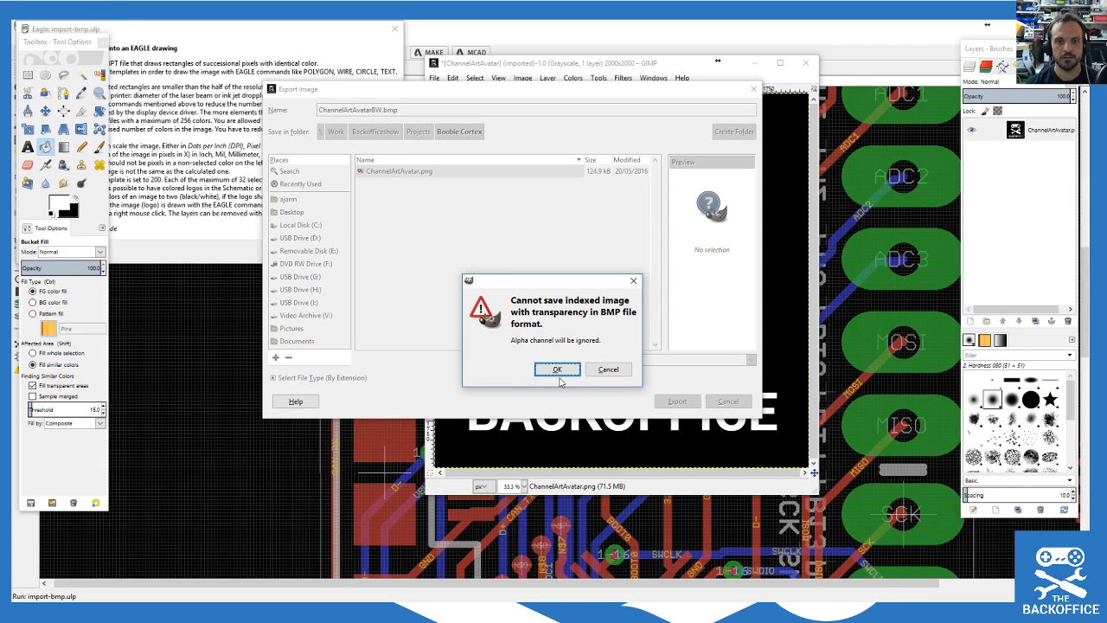
click(557, 370)
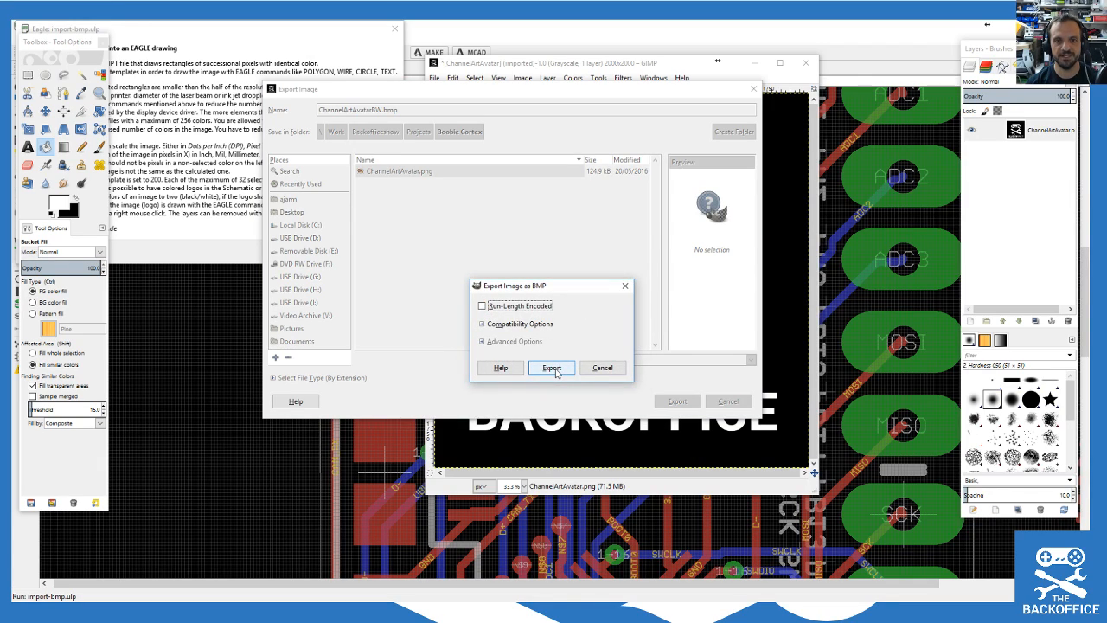
click(551, 367)
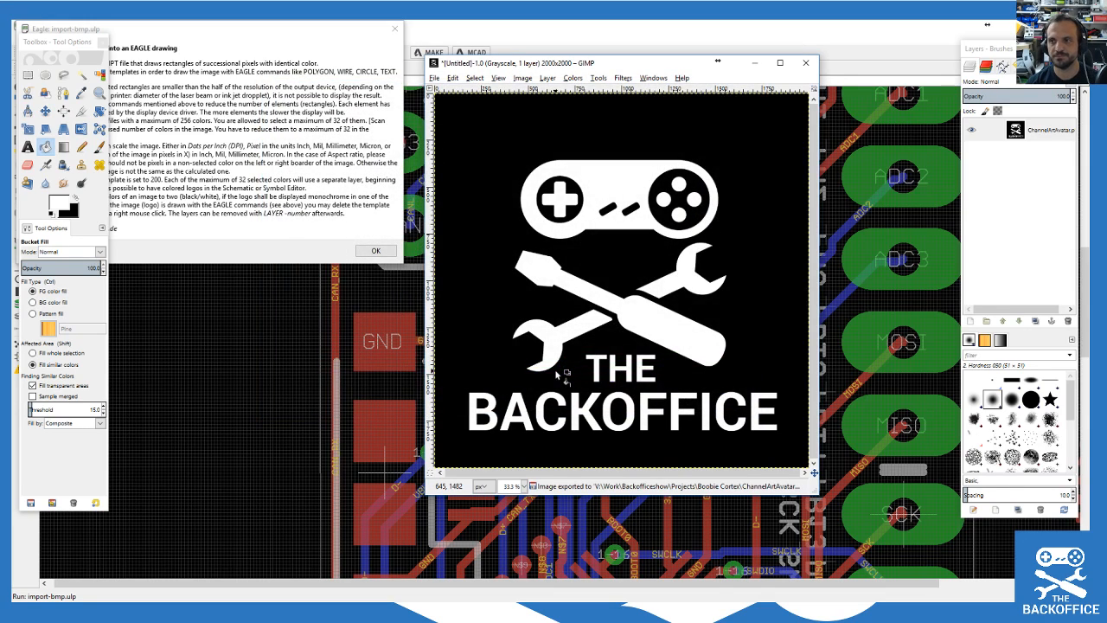
Step: Clear the GIMP windows away from the EAGLE board and accept the import-bmp.ulp notes
drag(575, 63, 1100, 44)
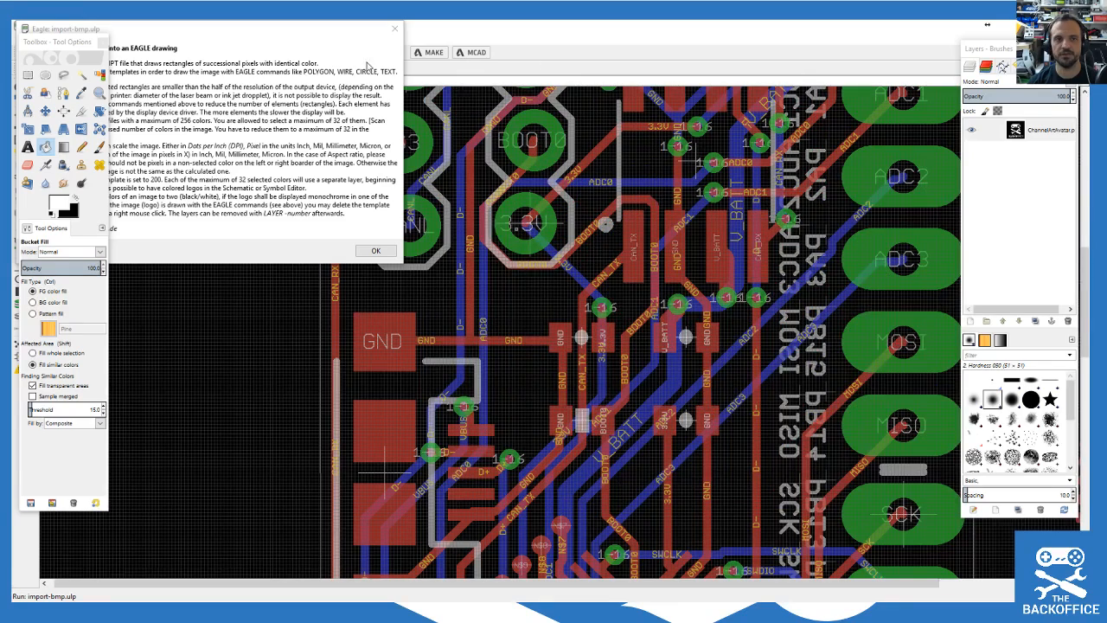
drag(279, 36, 469, 97)
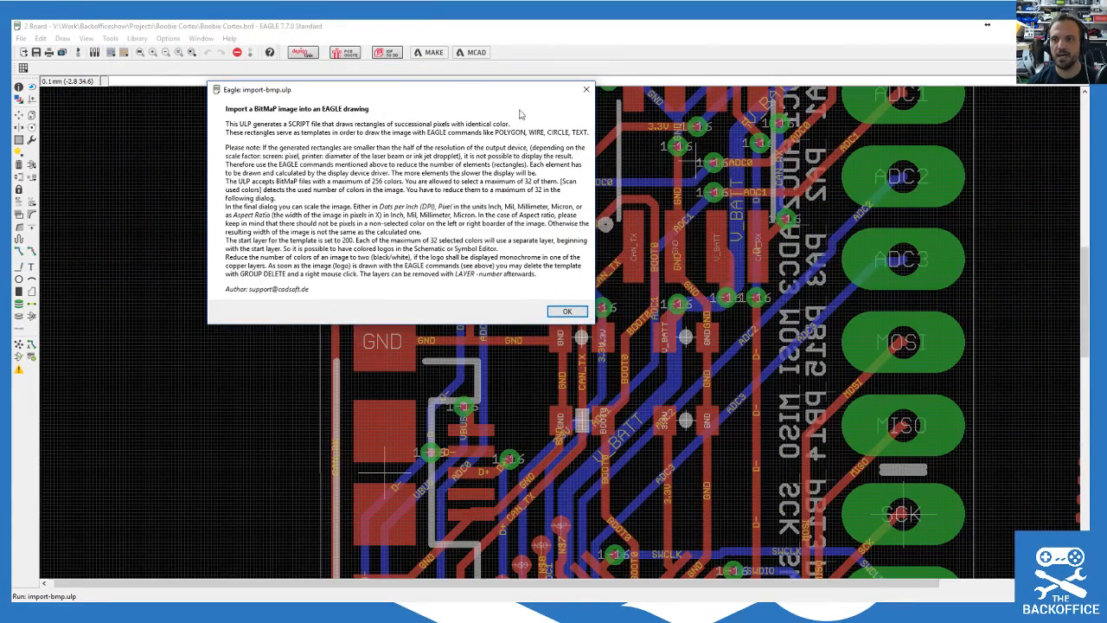
click(986, 24)
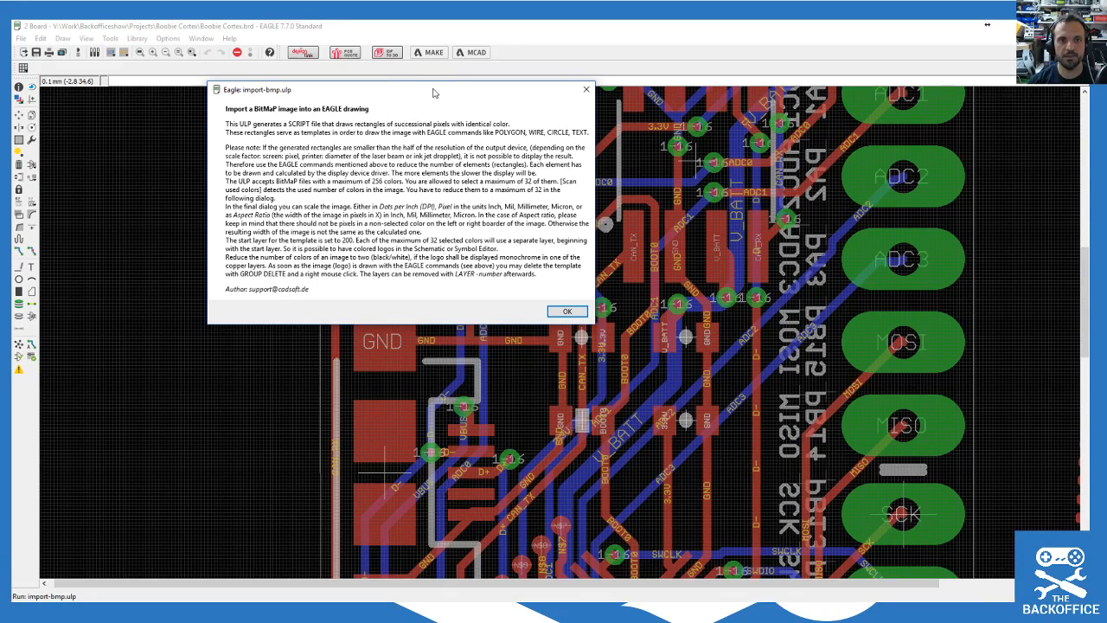
drag(434, 90, 568, 103)
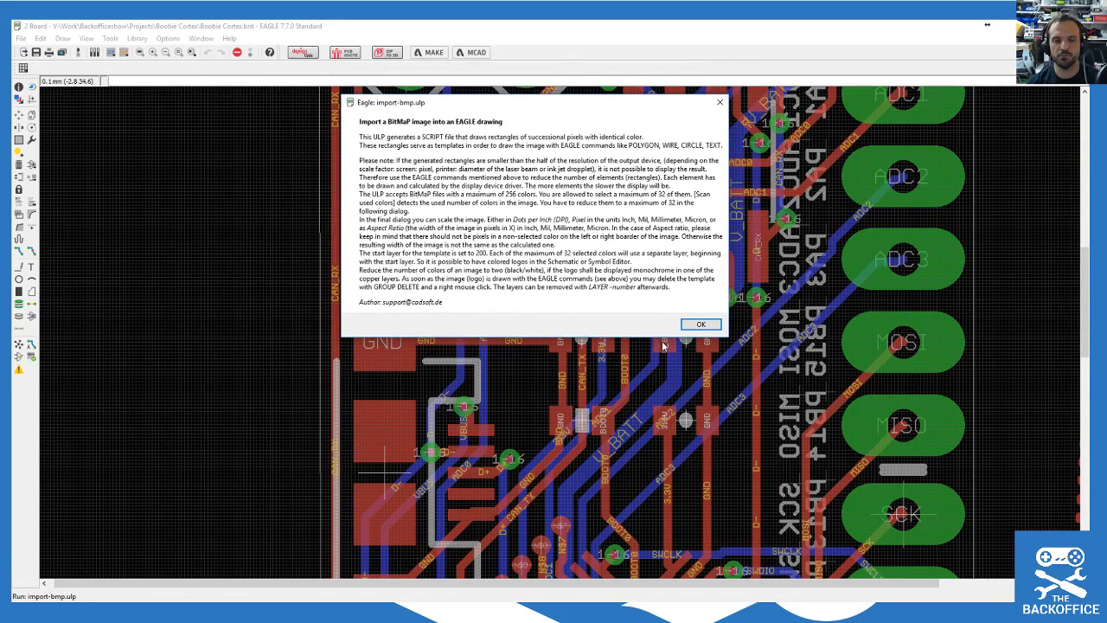
click(701, 325)
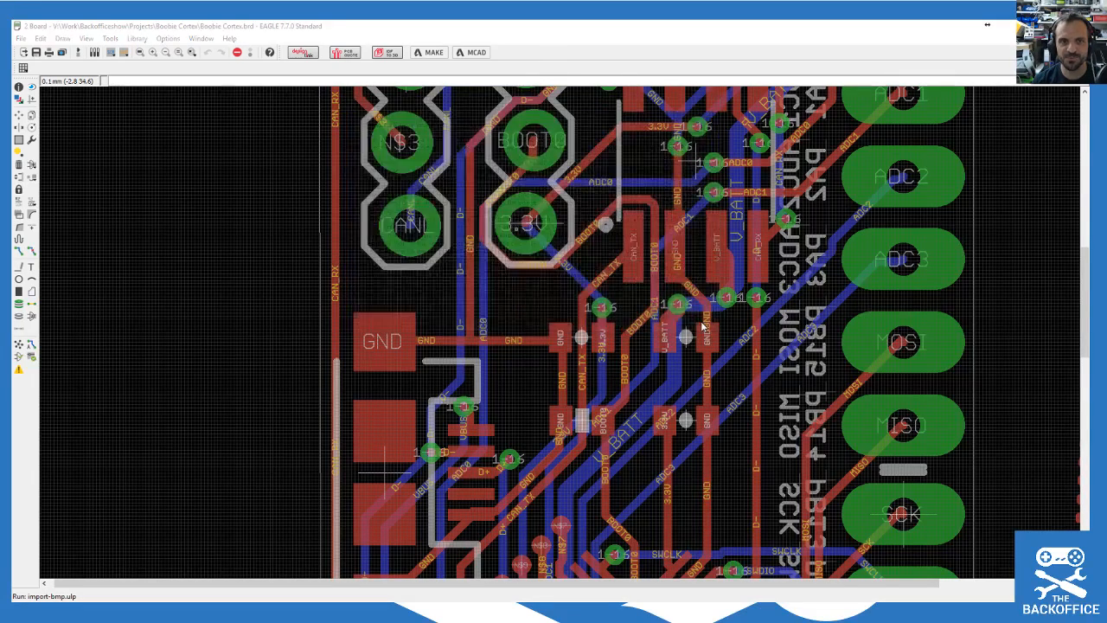
Step: Open ChannelArtAvatarBW.bmp from V:\Work\Backofficeshow\Projects\Boobie Cortex as the bitmap to import
drag(328, 46, 460, 66)
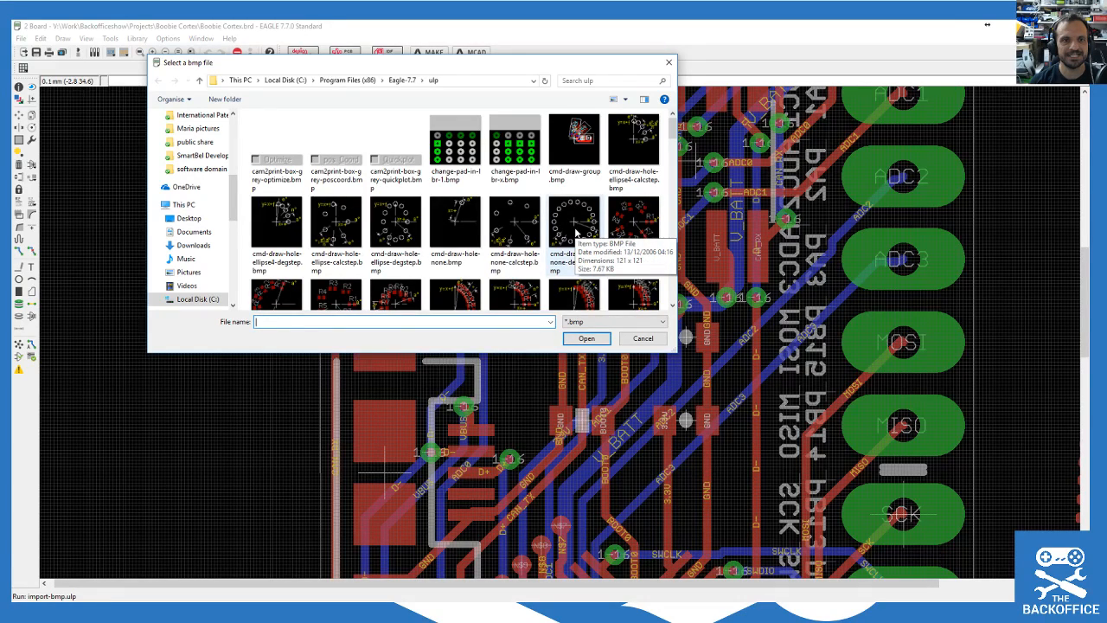
drag(378, 56, 378, 45)
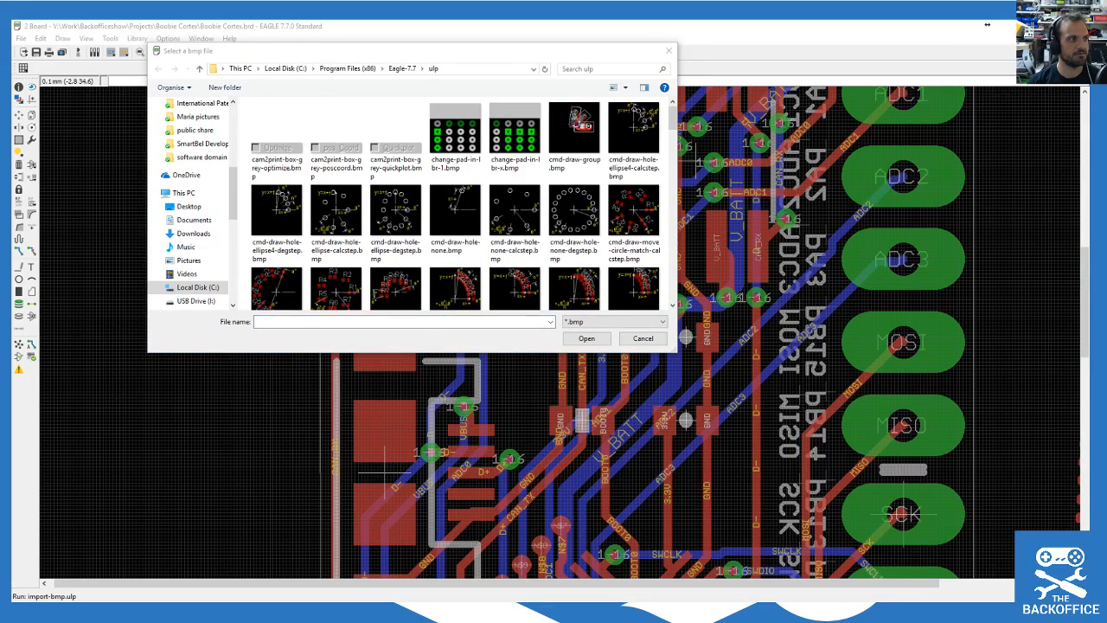
click(472, 68)
text(V:\Work\Backofficeshow\Projects\Boobie Cortex)
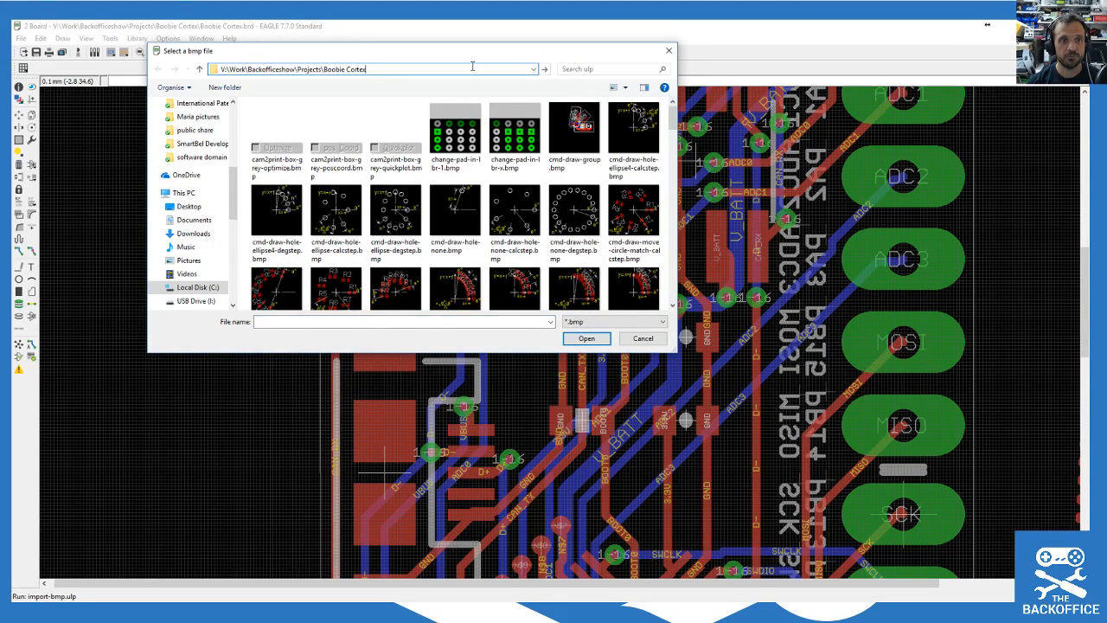
key(Return)
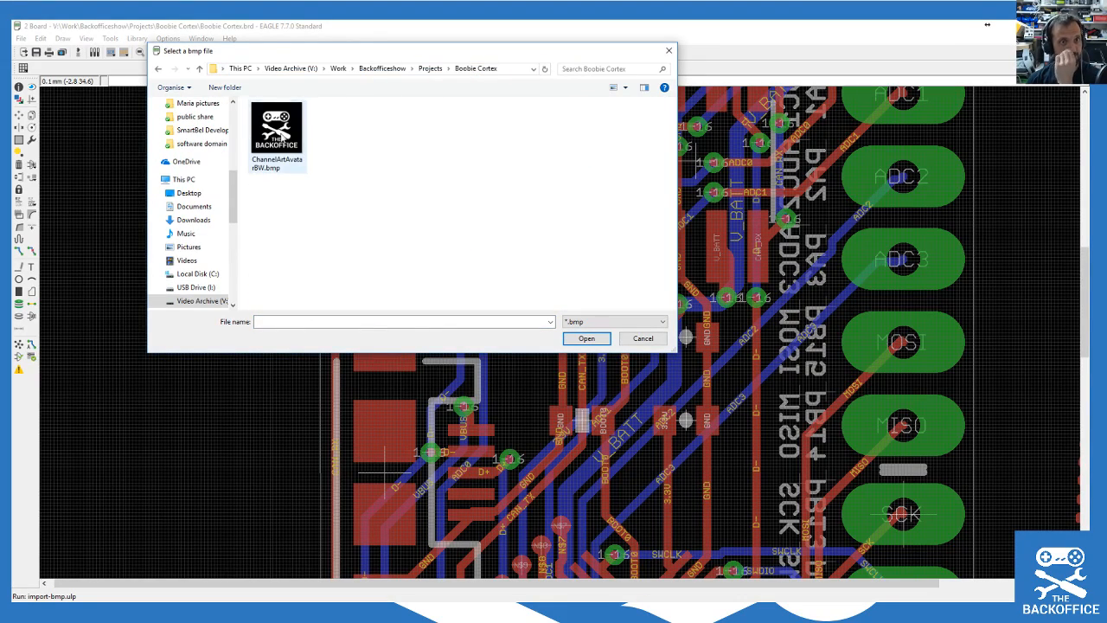
double_click(281, 135)
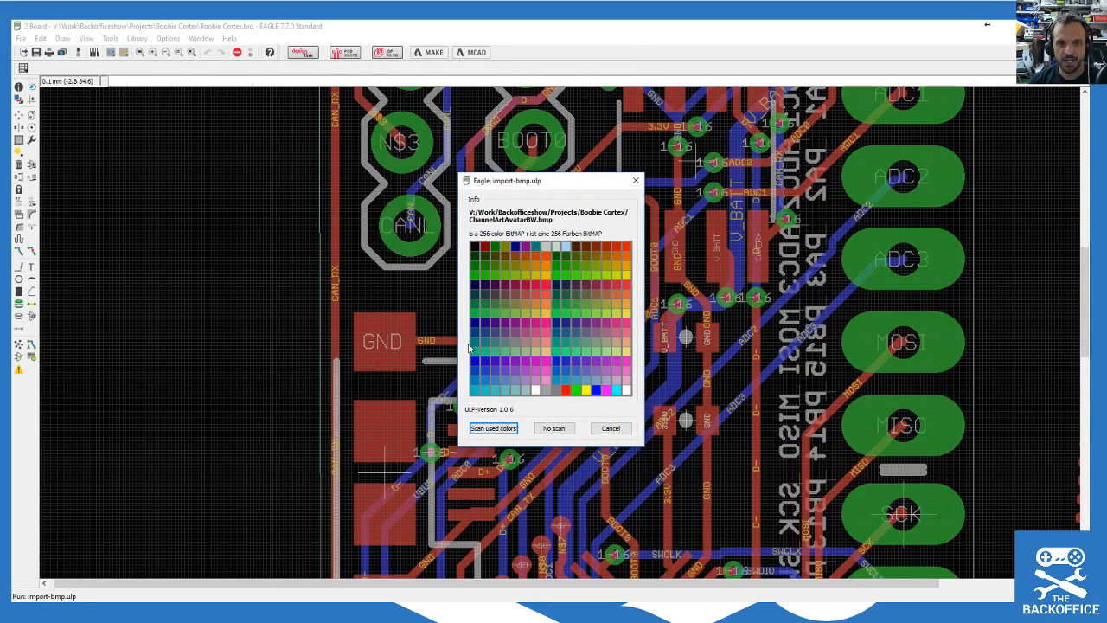
Step: Scan the bitmap for its used colours, review the black and white swatches, and confirm the colour selection
click(497, 430)
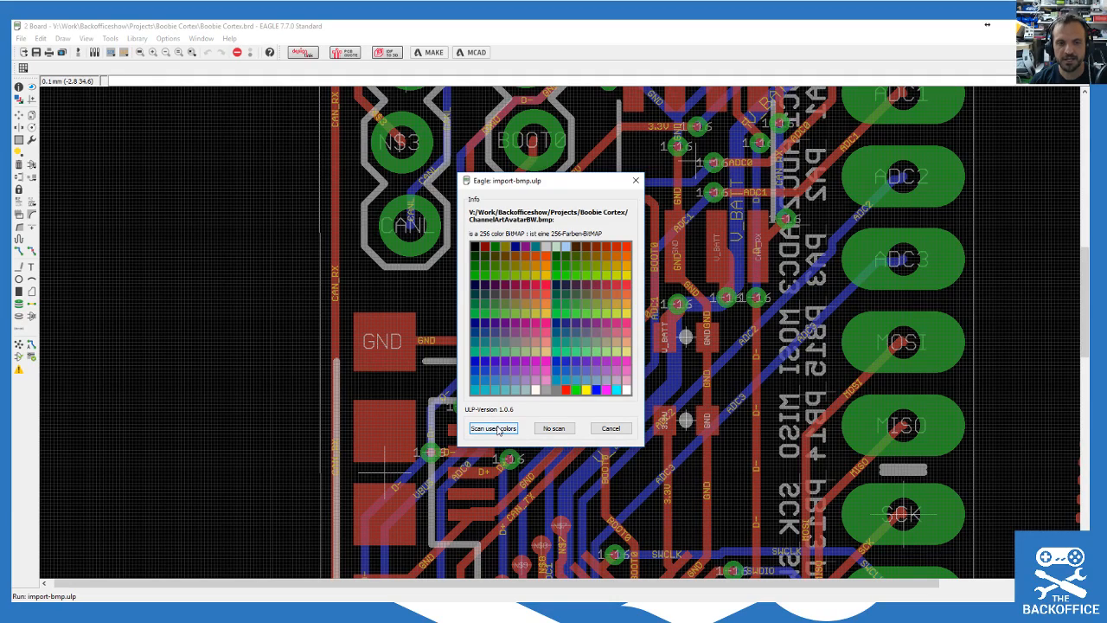
click(495, 428)
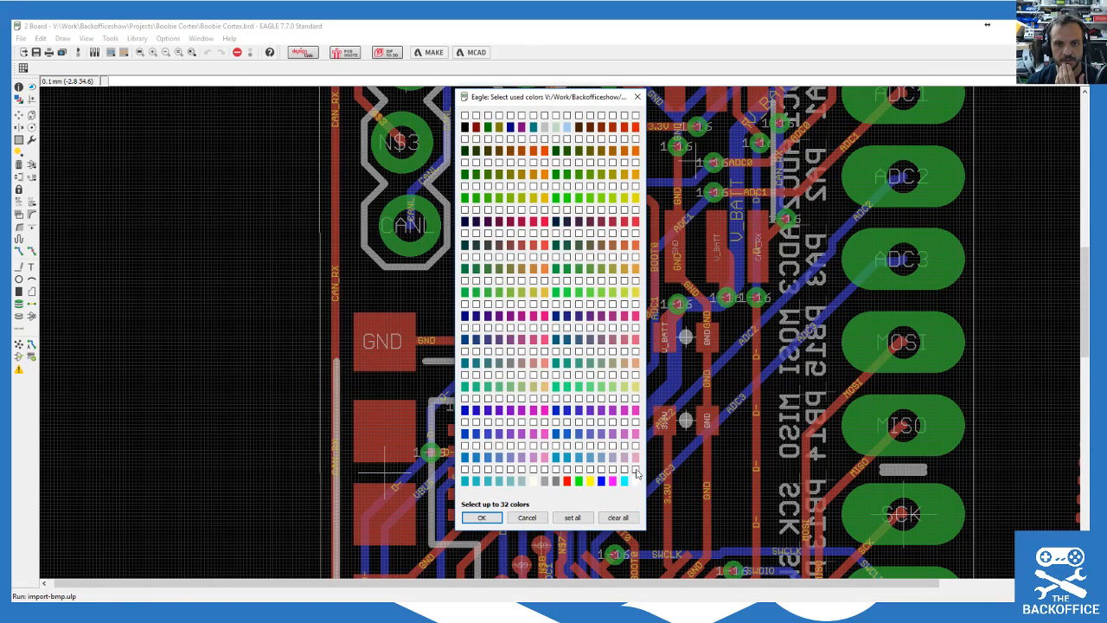
click(464, 115)
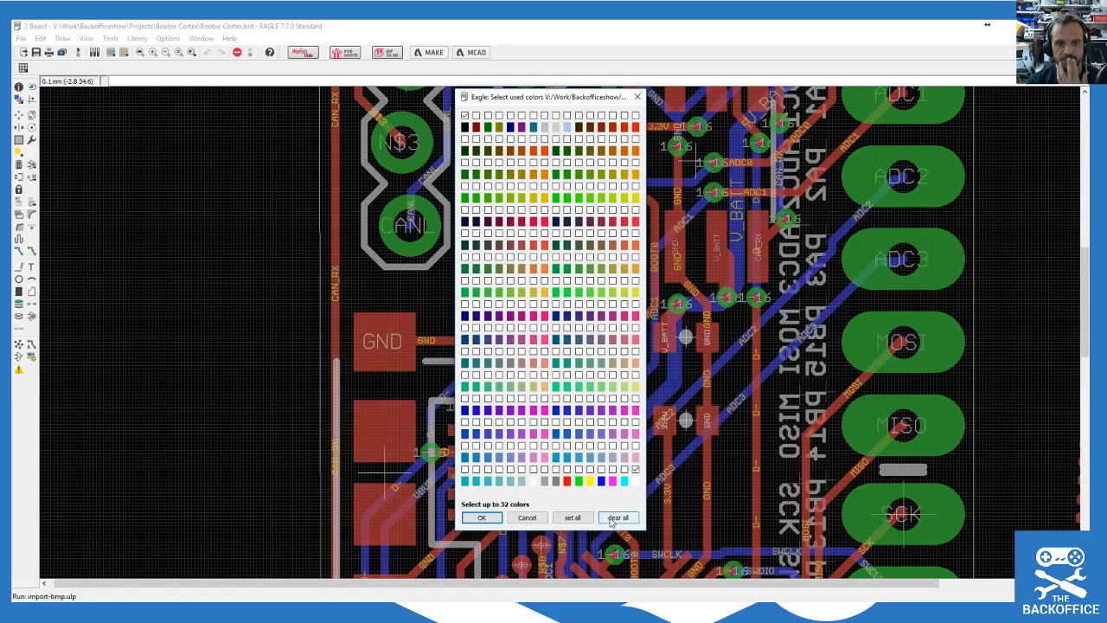
click(465, 115)
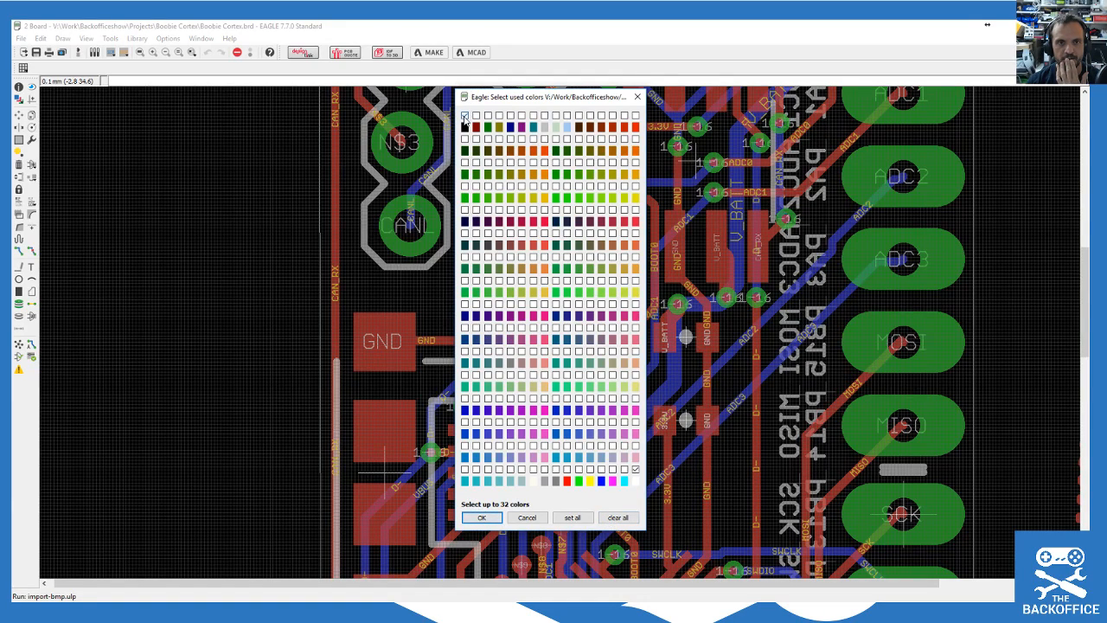
click(488, 520)
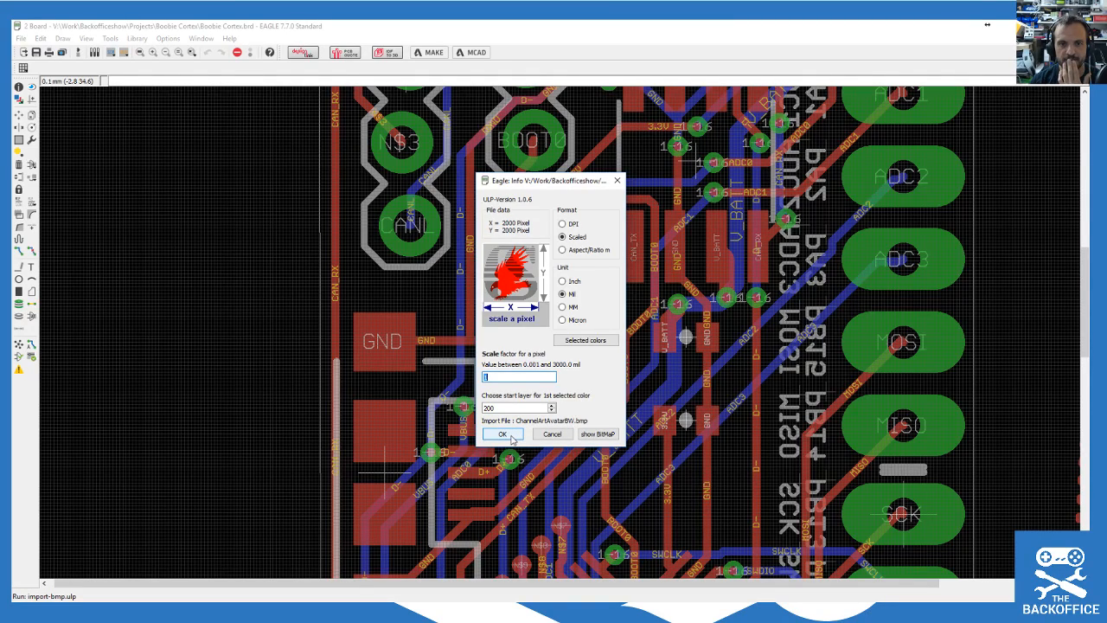
Step: Try to preview the bitmap, and import it scaled at 1 mil per pixel from start layer 200 by running the generated script
click(605, 438)
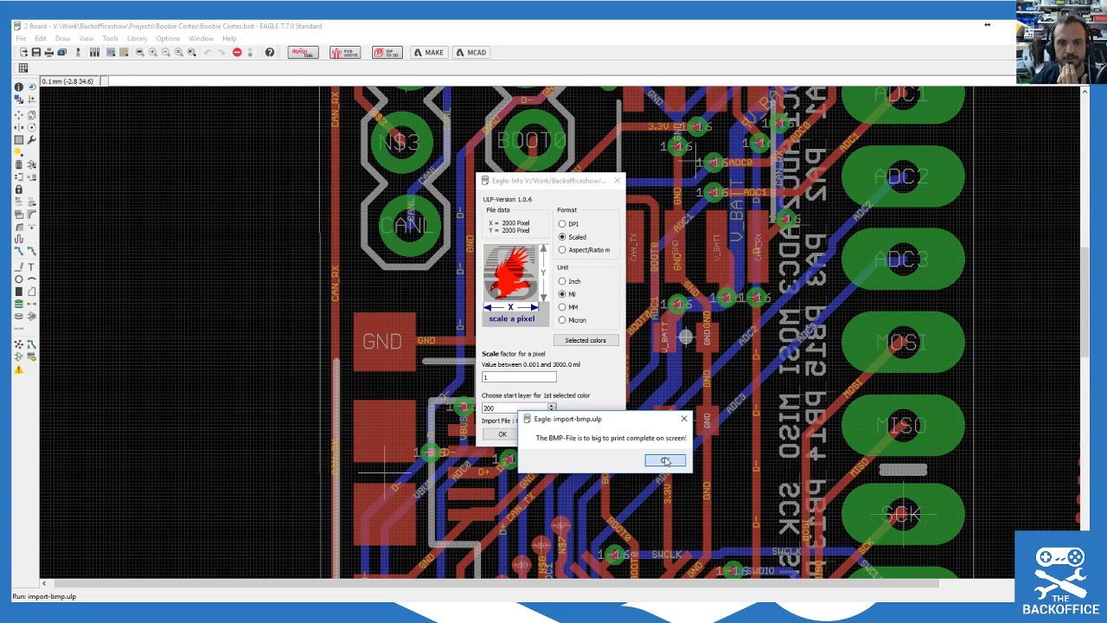
click(665, 460)
click(503, 435)
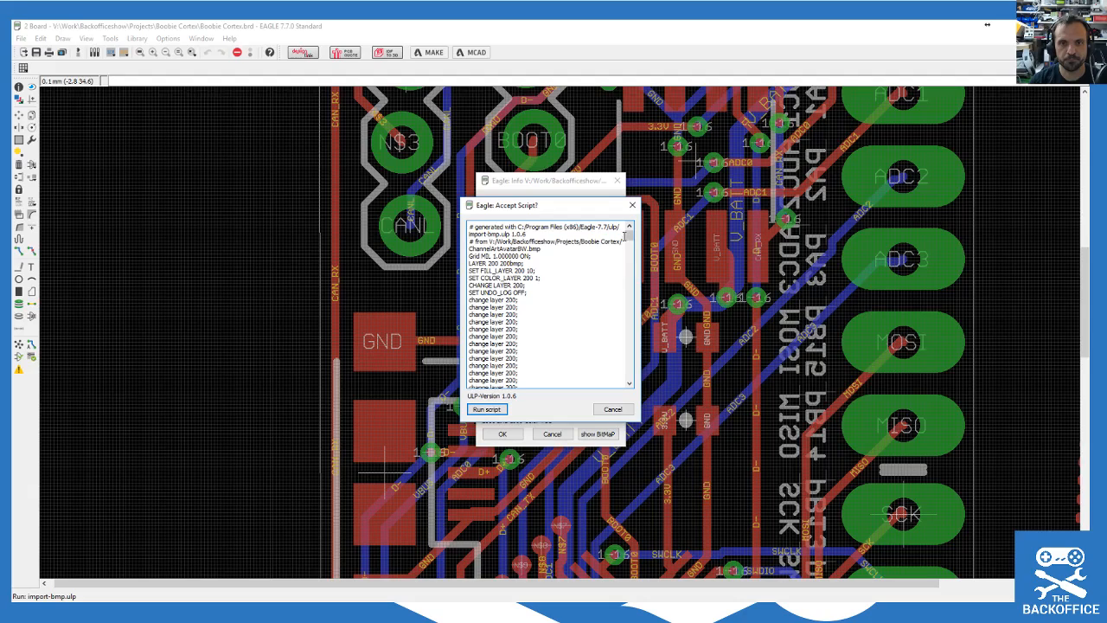
click(485, 409)
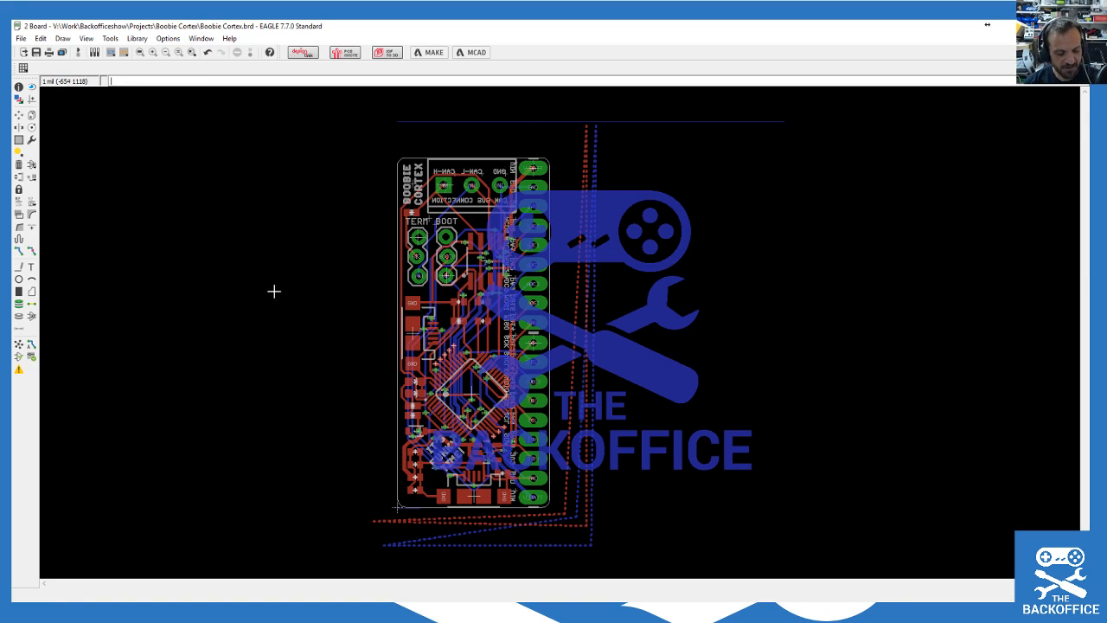
Step: Try to undo the bitmap import and to move the individual pieces of the imported logo with the Move tool
key(ctrl+z)
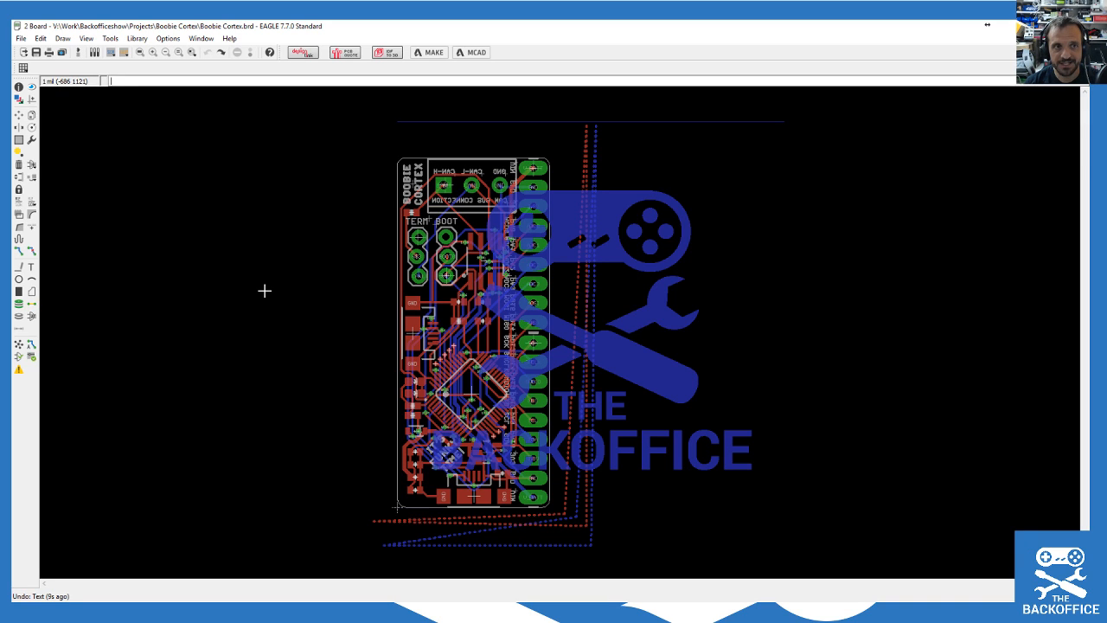
key(ctrl+z)
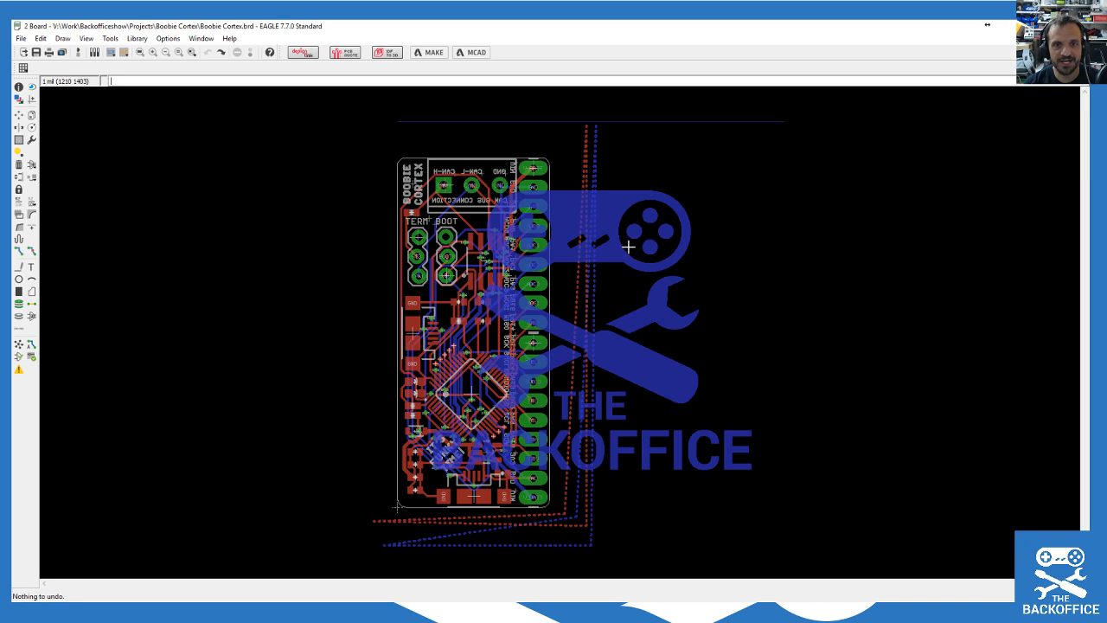
scroll(628, 246, up, 5)
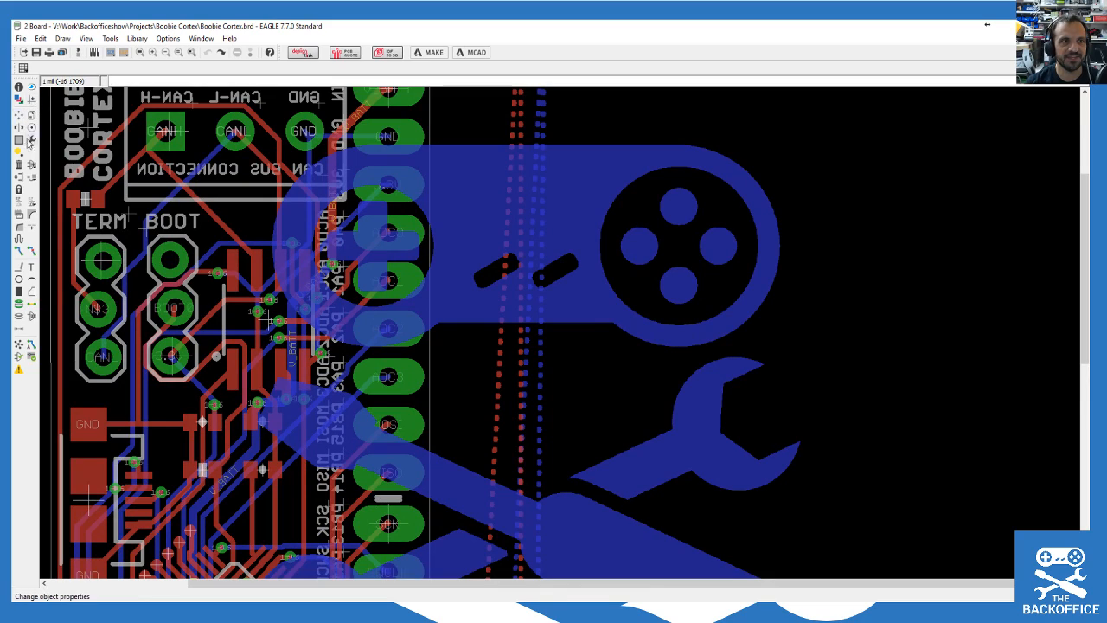
click(18, 114)
click(799, 169)
click(799, 169)
click(704, 145)
click(608, 178)
click(751, 144)
click(764, 180)
scroll(804, 248, down, 4)
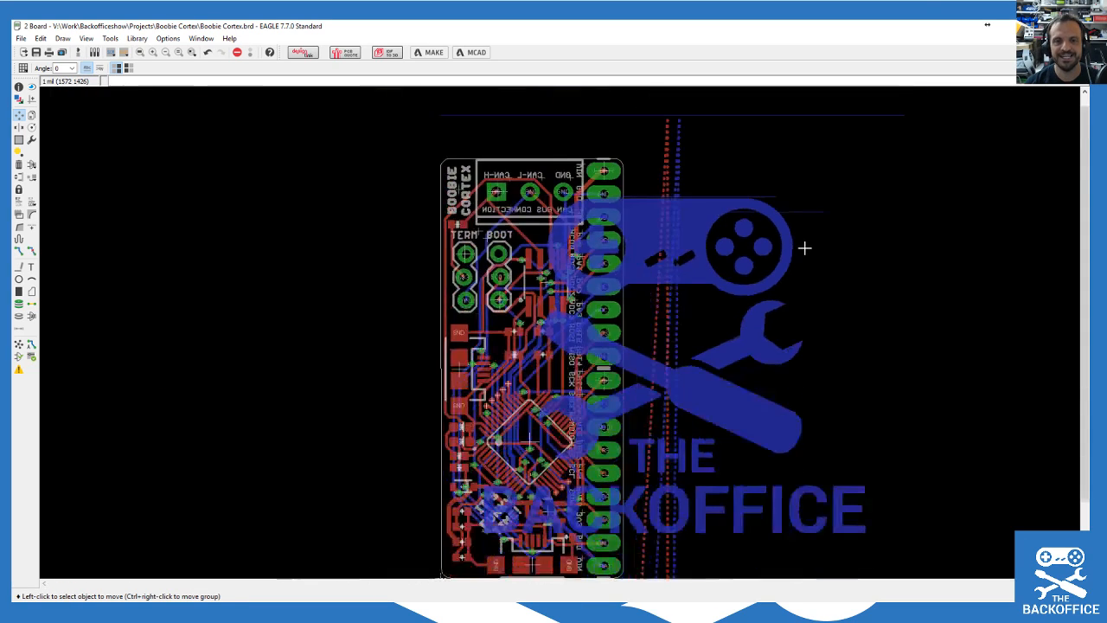
scroll(805, 248, down, 2)
scroll(804, 248, up, 1)
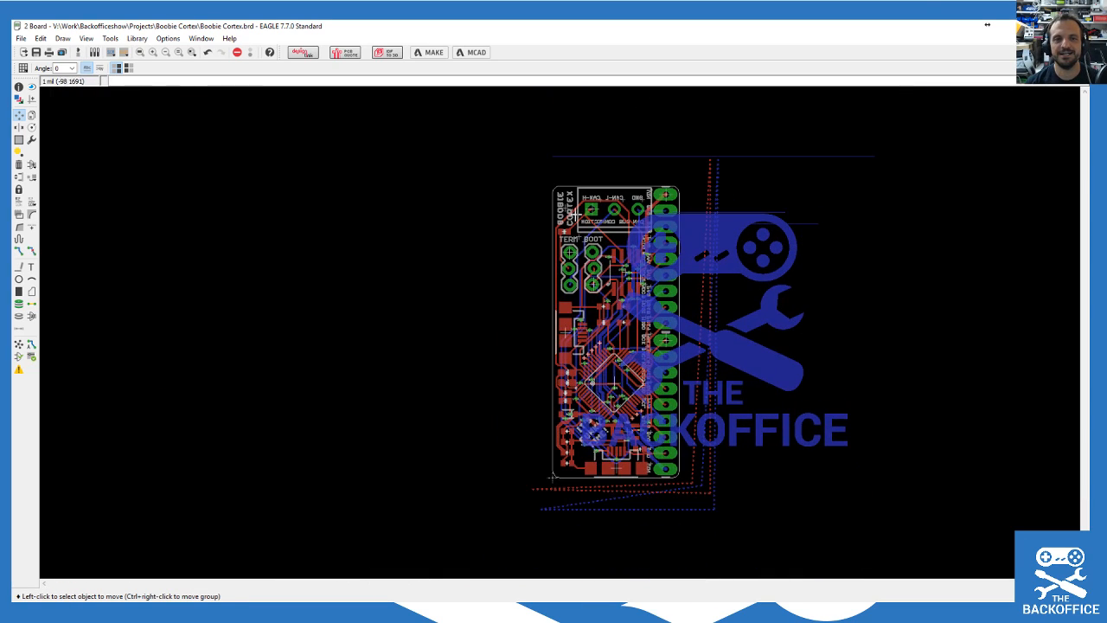
Step: Close the board without saving its changes, and reopen it maximized from the Boobie Cortex schematic
double_click(15, 27)
click(212, 87)
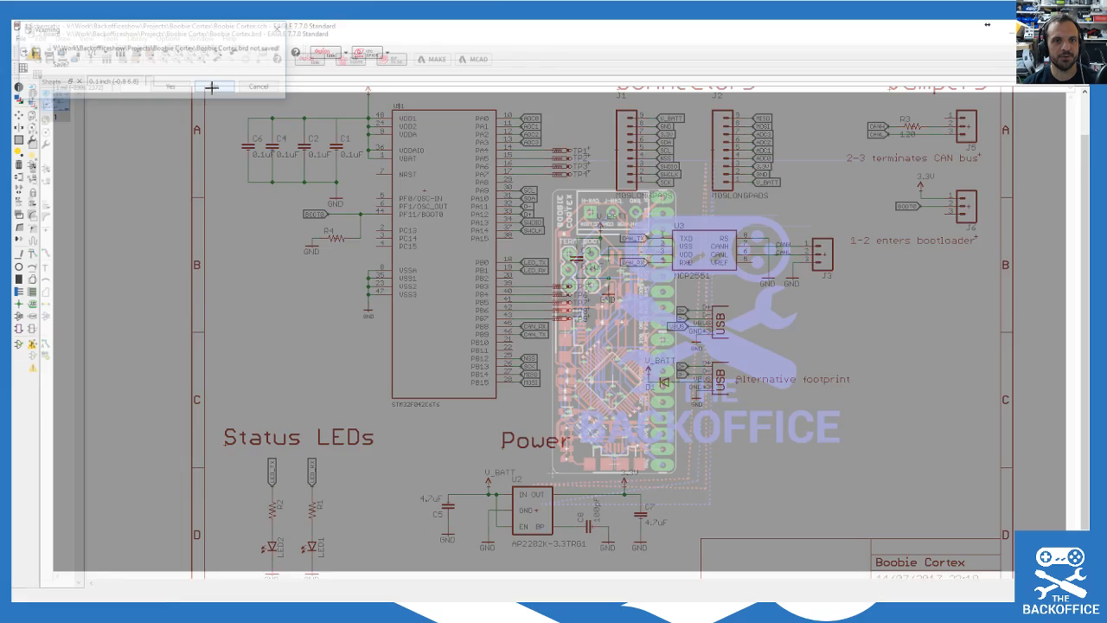
click(78, 53)
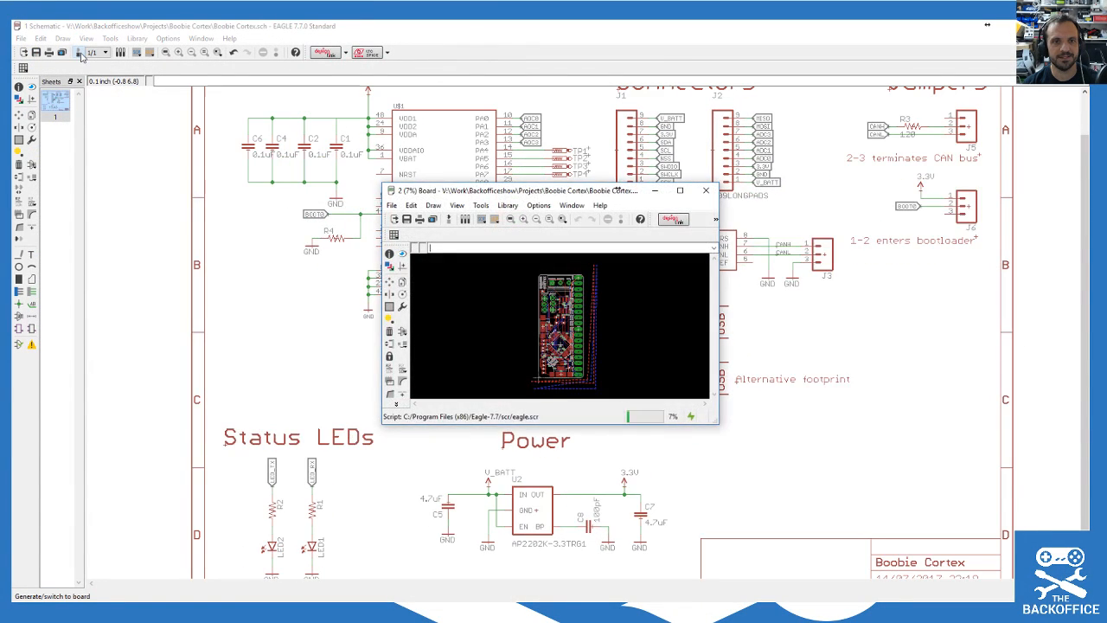
click(680, 189)
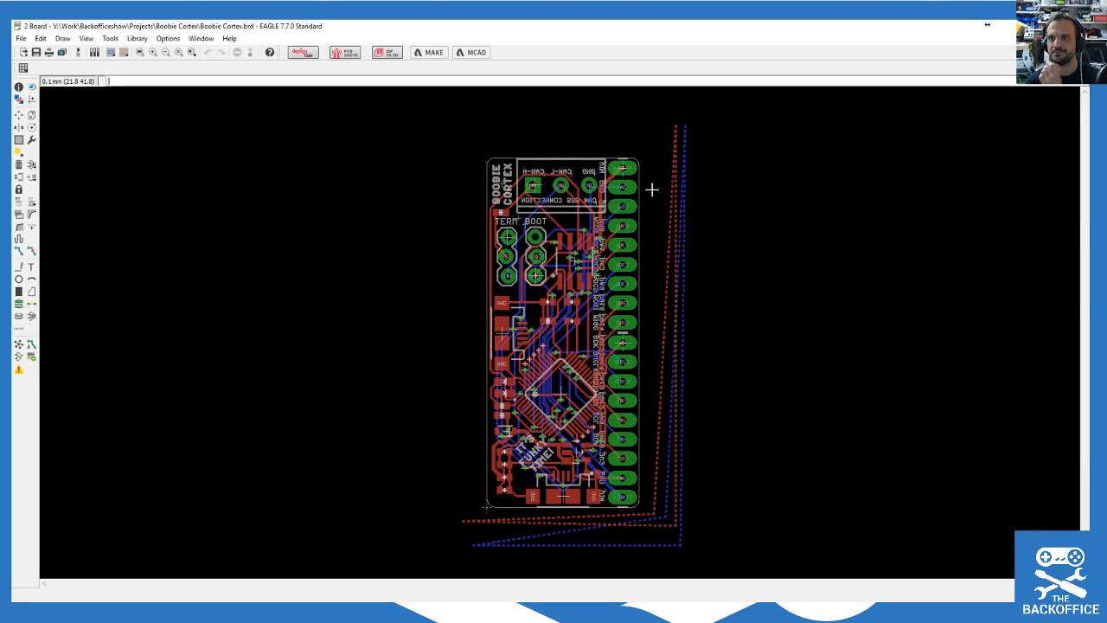
Step: Run the bitmap import on the reopened board, accept the import-bmp.ulp notes, and choose ChannelArtAvatarBW.bmp
scroll(593, 265, down, 2)
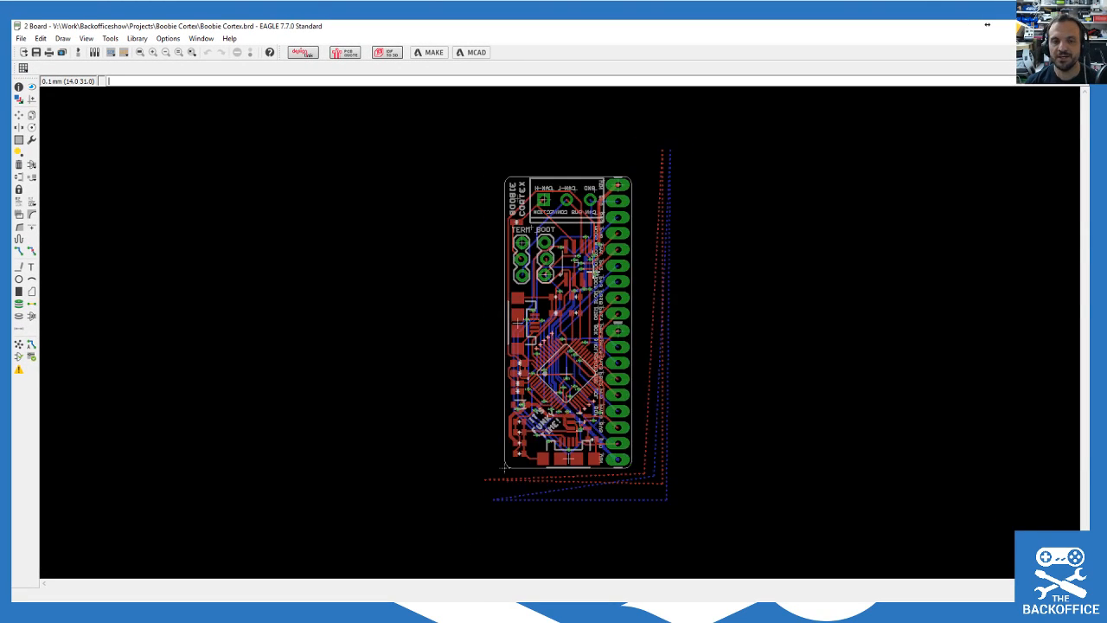
scroll(640, 306, up, 2)
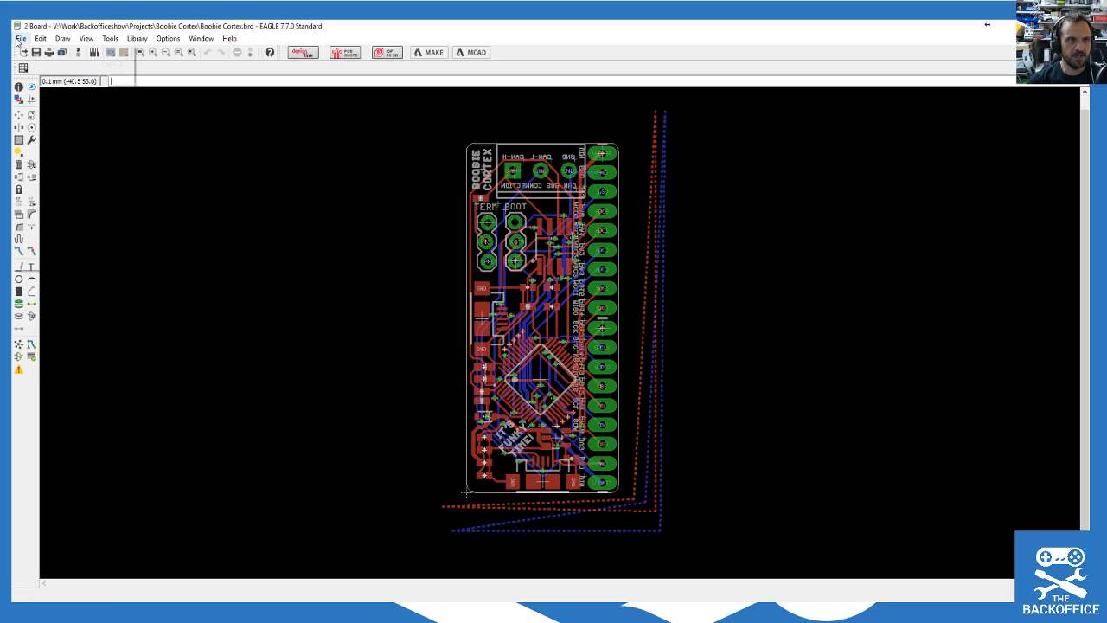
click(20, 38)
mouse_move(82, 199)
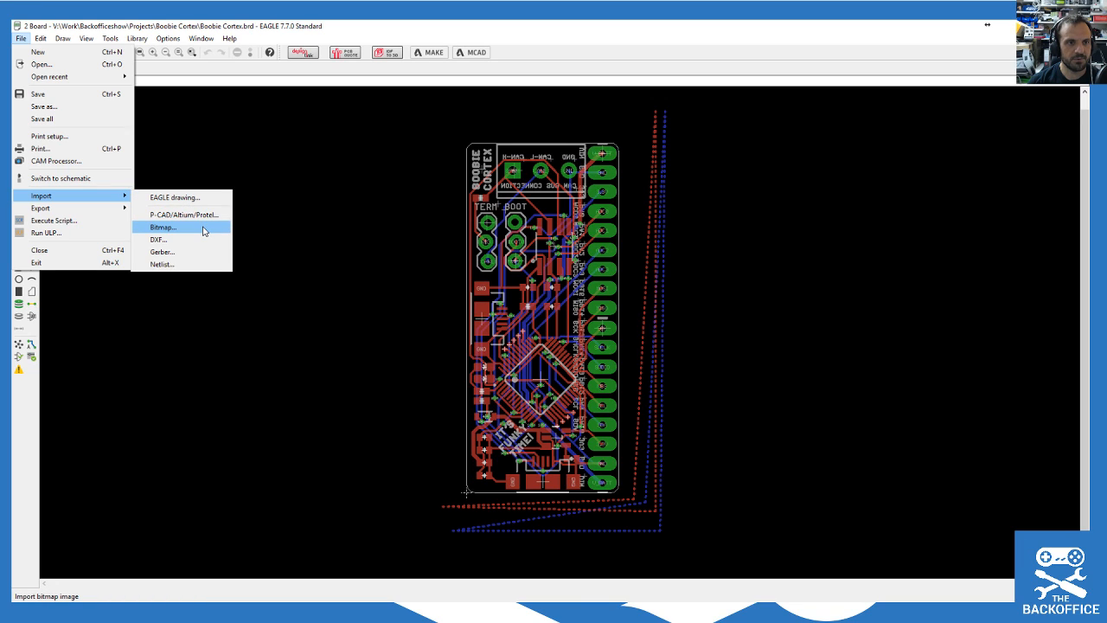
click(173, 228)
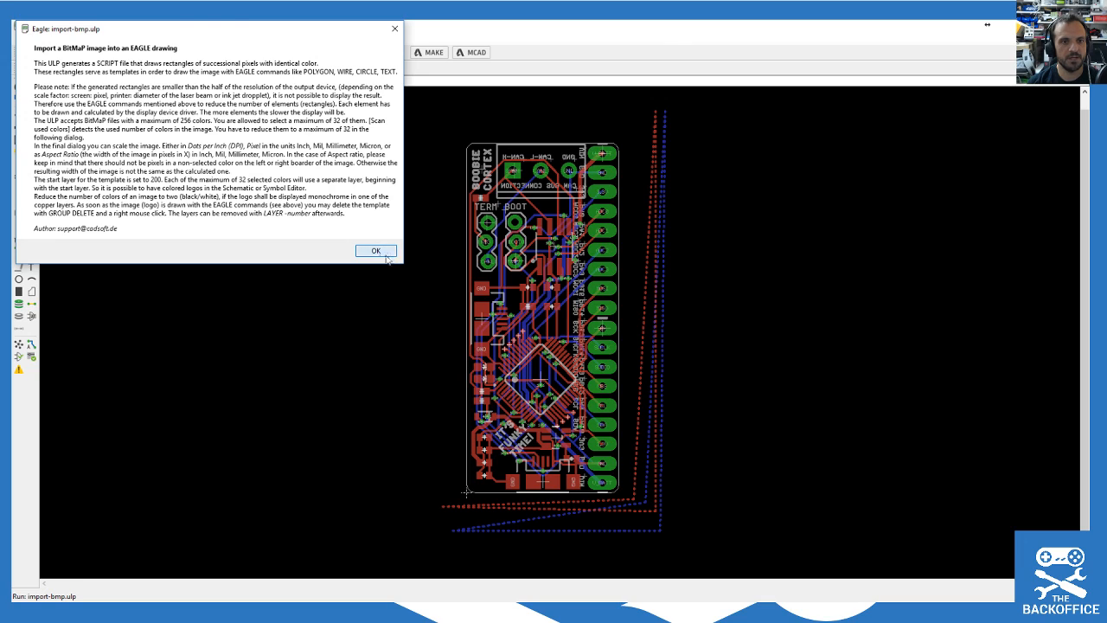
click(375, 250)
double_click(281, 138)
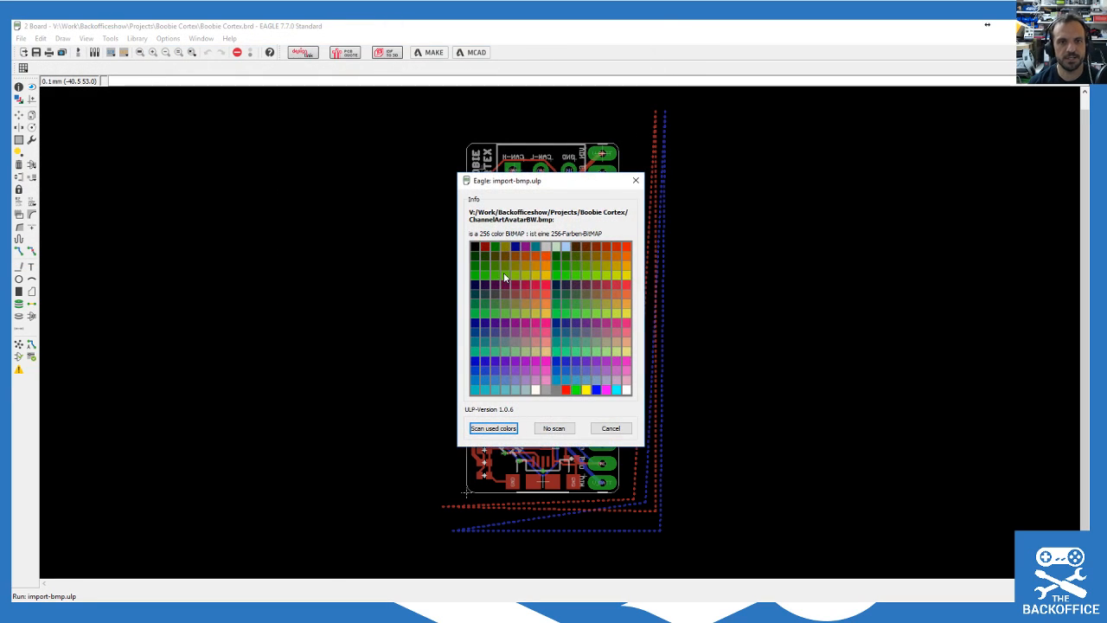
Step: Scan the bitmap's used colours, toggle the white swatch, check the scale and start layer settings, and cancel the import
click(494, 428)
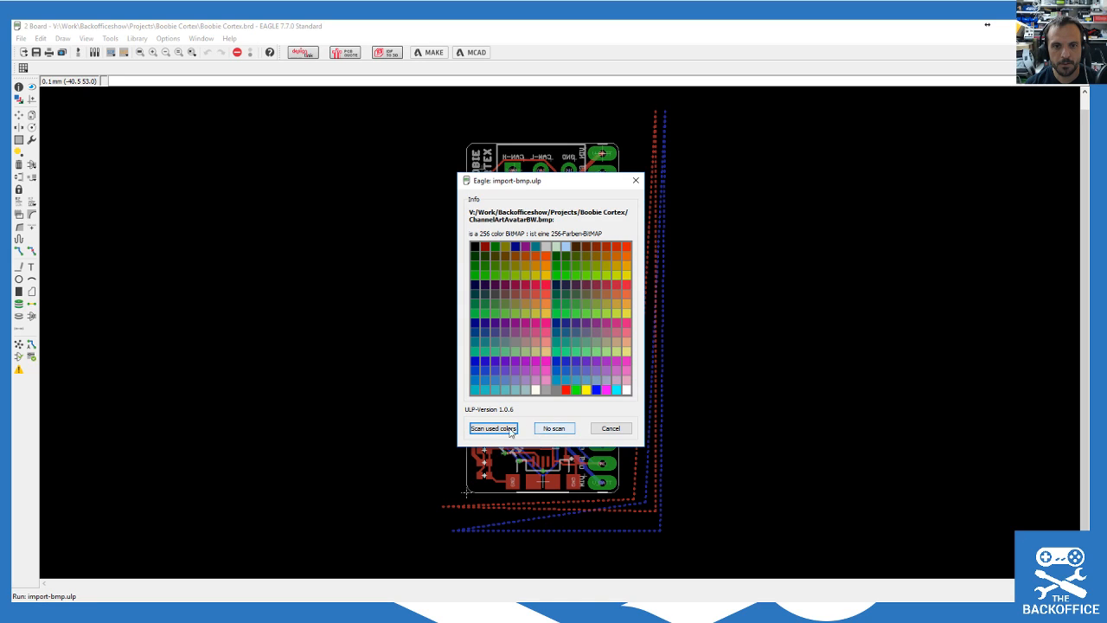
click(635, 468)
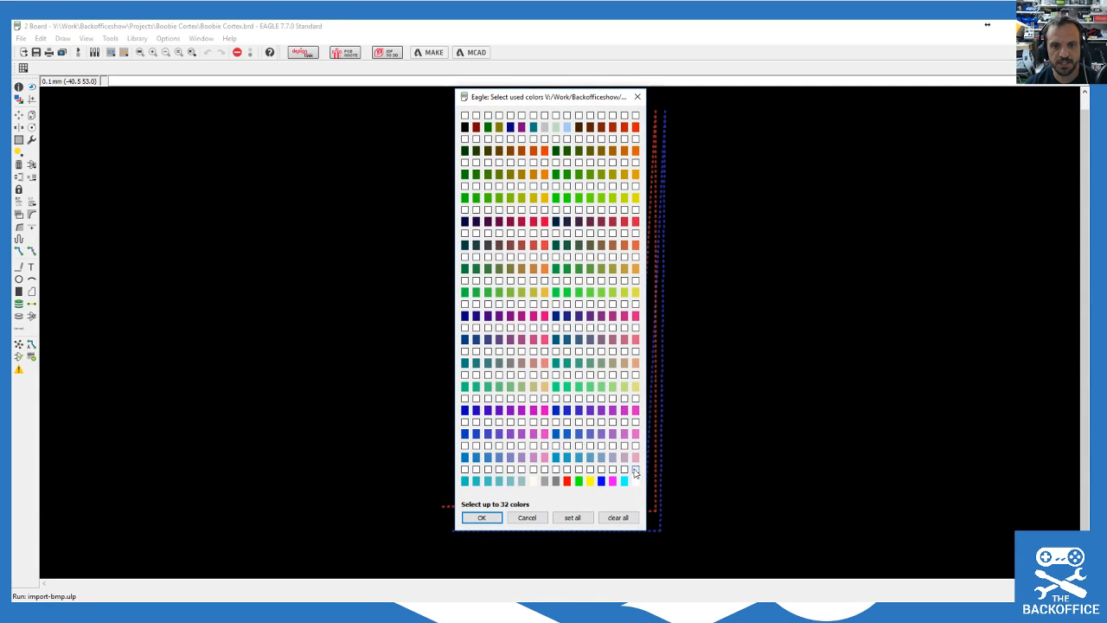
click(482, 517)
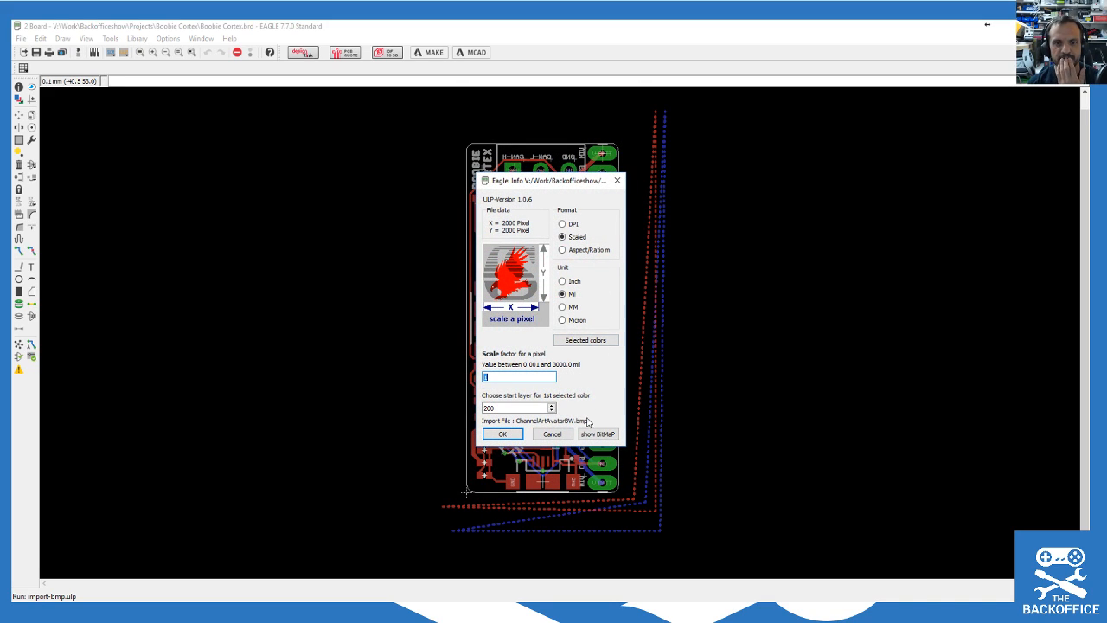
drag(521, 184, 254, 179)
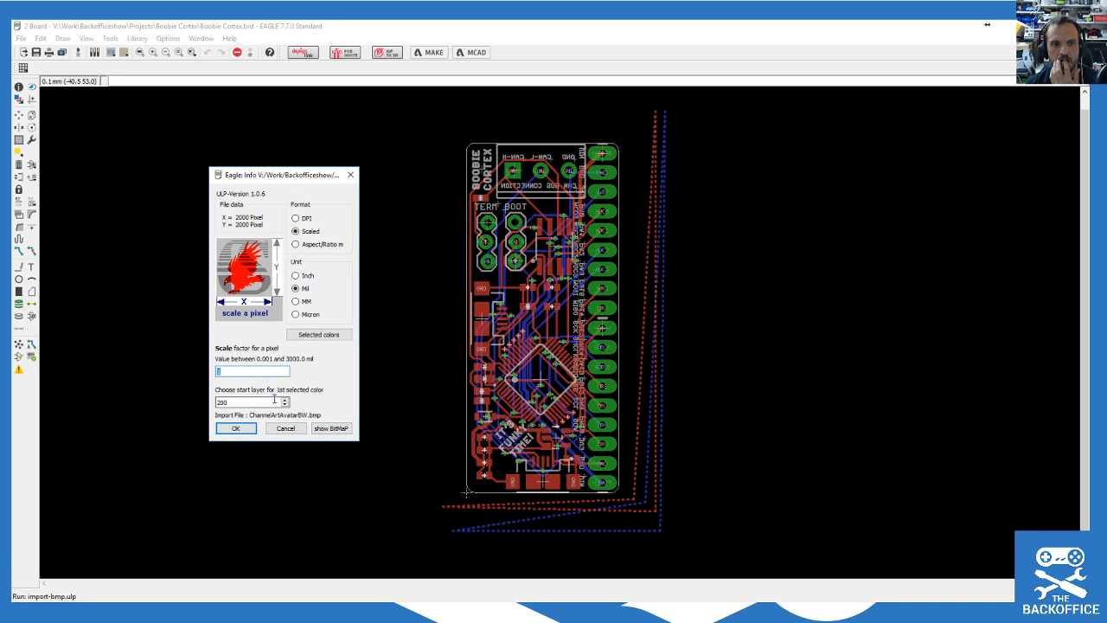
double_click(242, 402)
double_click(235, 371)
click(287, 428)
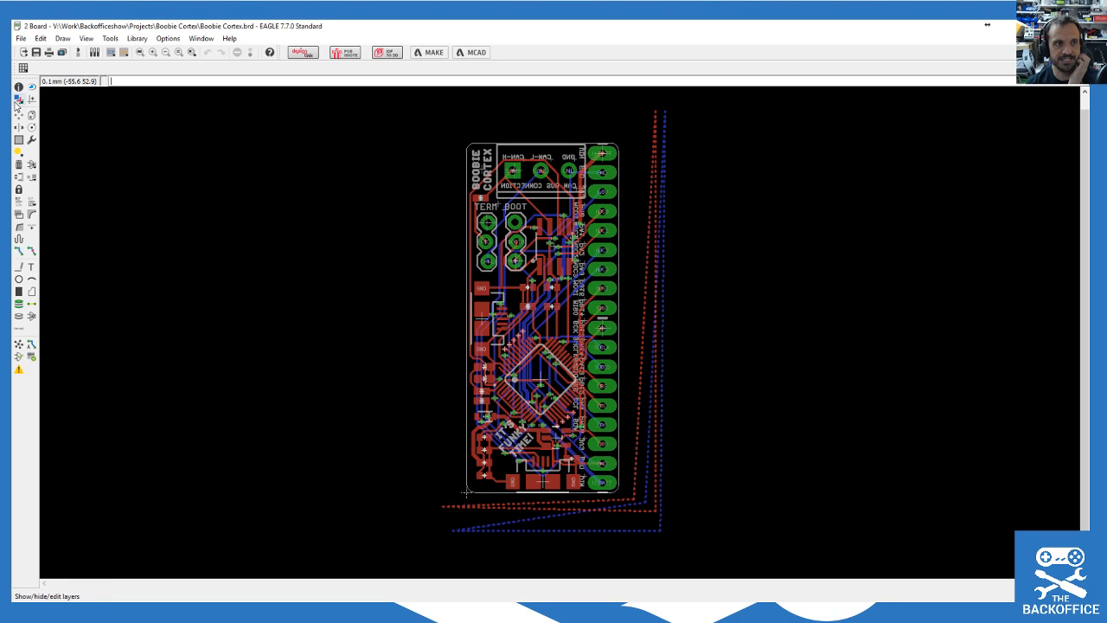
Step: Open the board's layer list and examine the layers from Top down to the first custom ones
scroll(511, 187, up, 3)
click(18, 97)
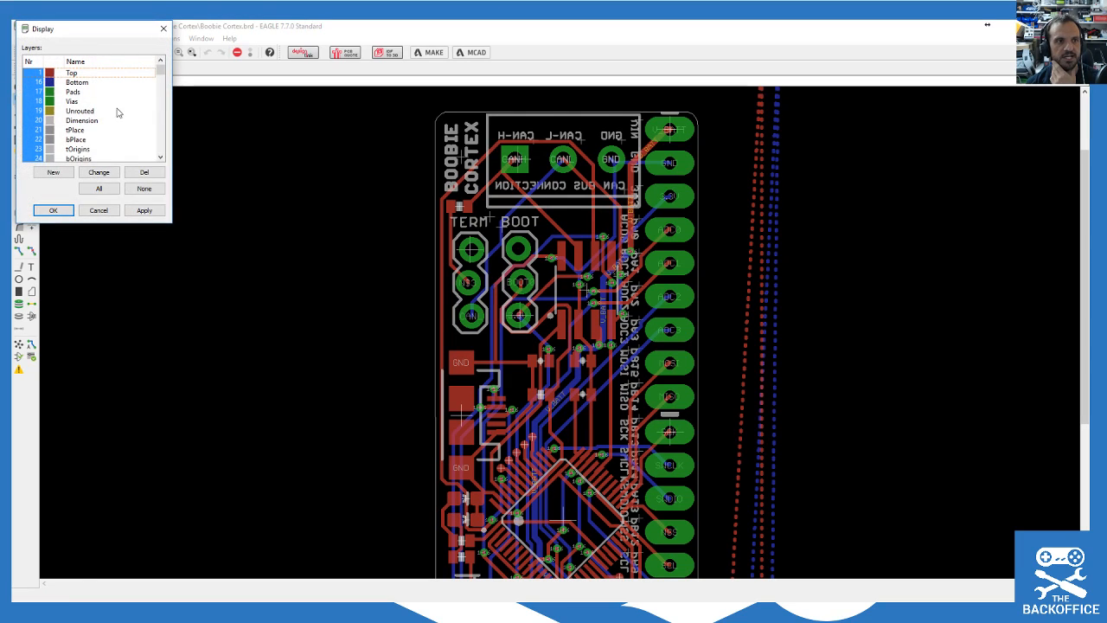
drag(98, 35, 300, 117)
drag(364, 150, 364, 173)
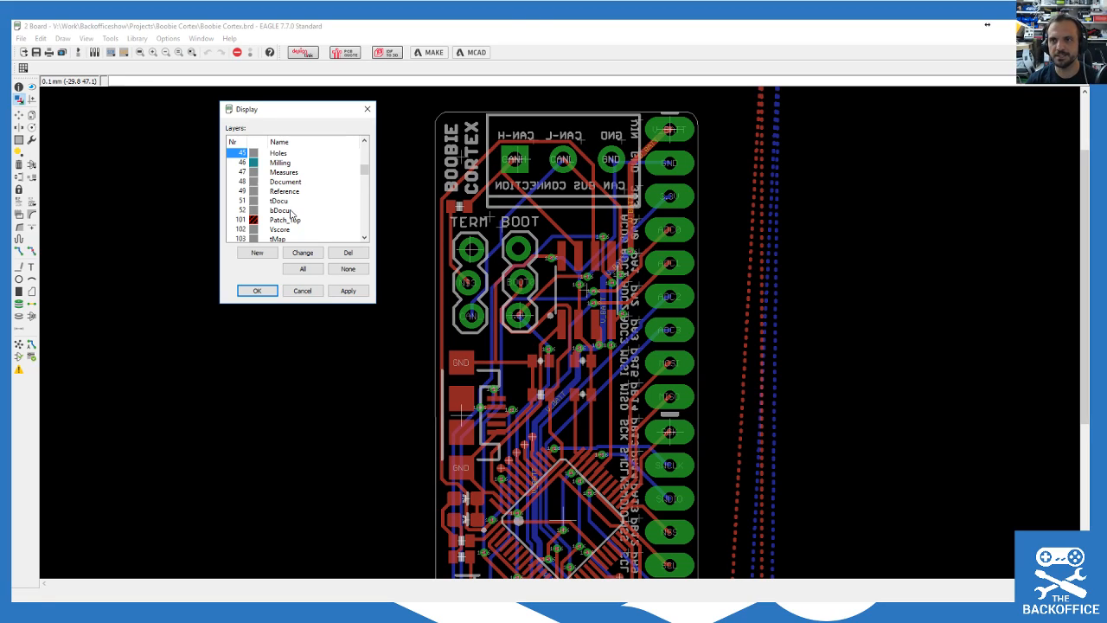
drag(896, 21, 893, 53)
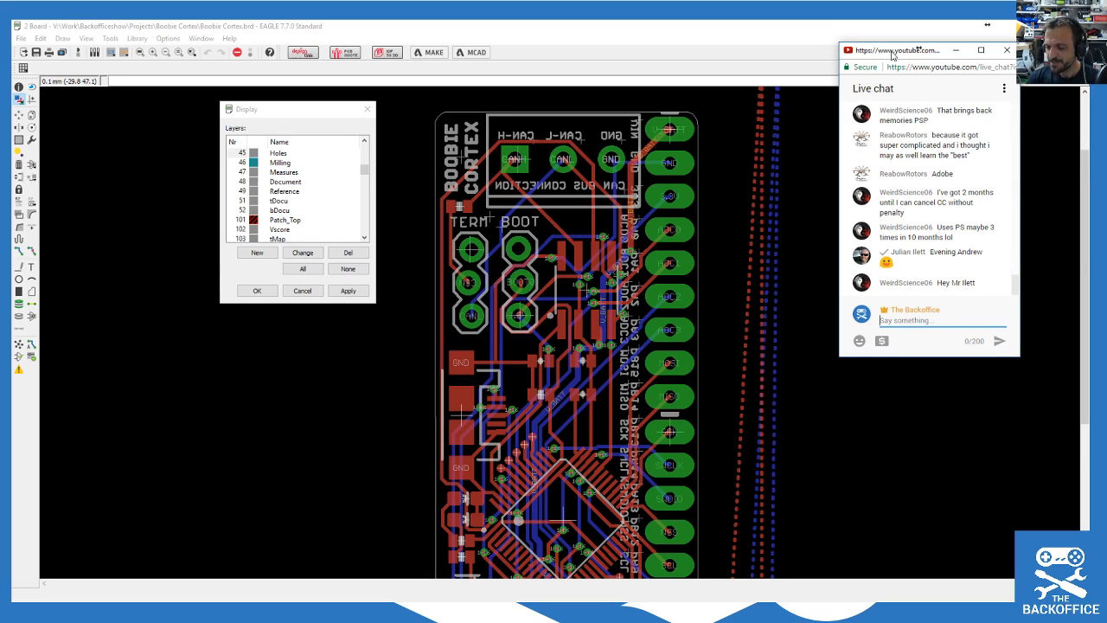
drag(883, 50, 1105, 64)
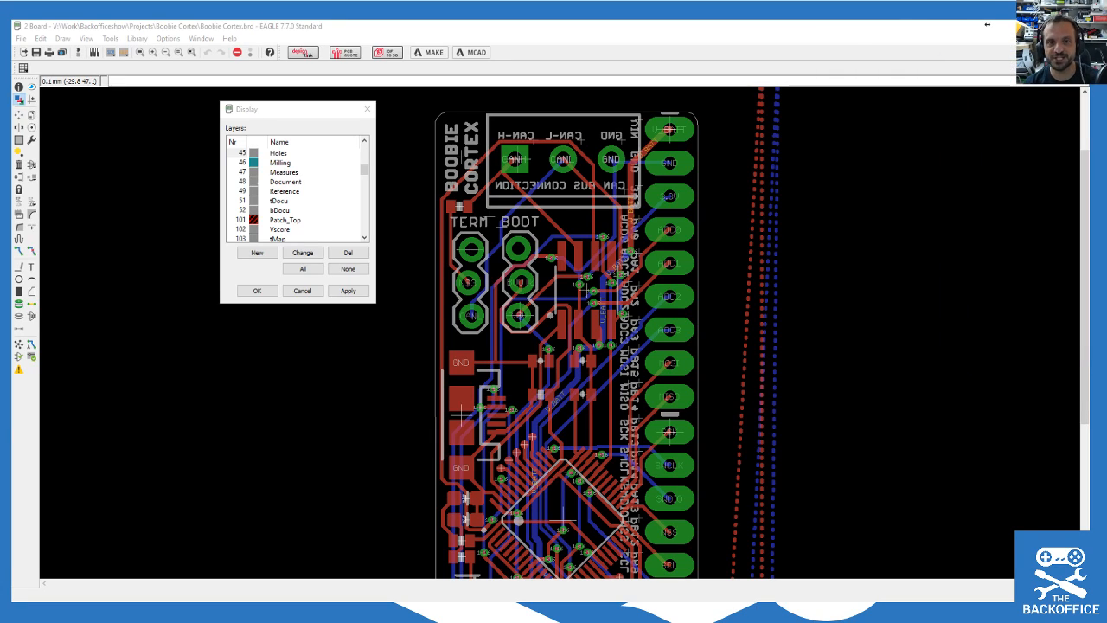
Step: Examine the standard and custom layers to see which are in use, and close the layer list without changes
scroll(320, 180, down, 2)
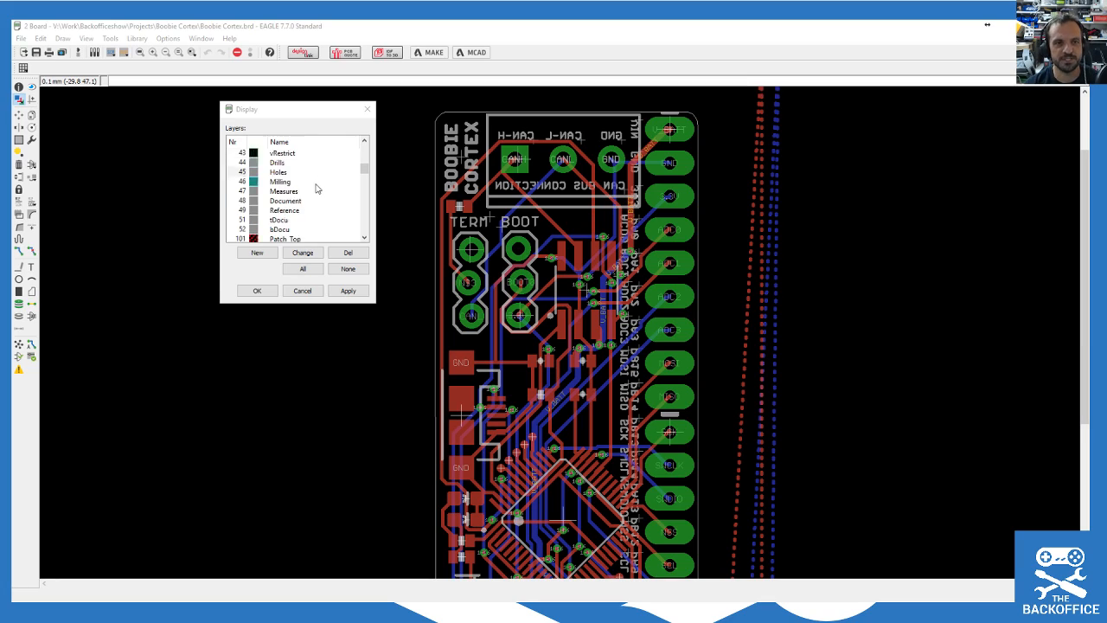
scroll(312, 192, down, 1)
scroll(312, 192, down, 3)
scroll(312, 192, down, 10)
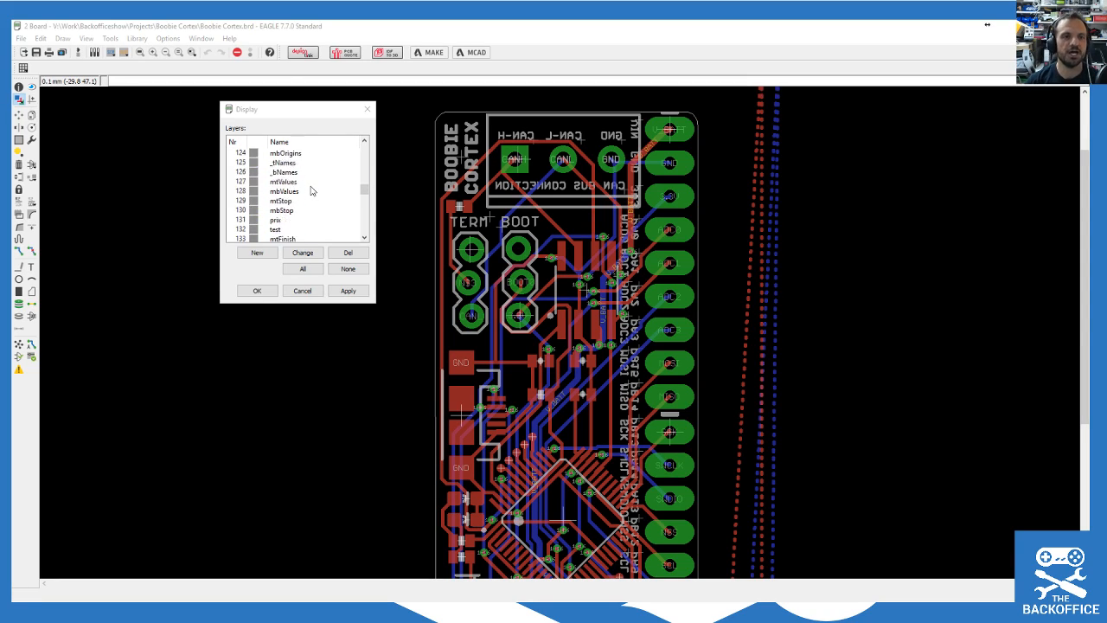
drag(367, 199, 352, 128)
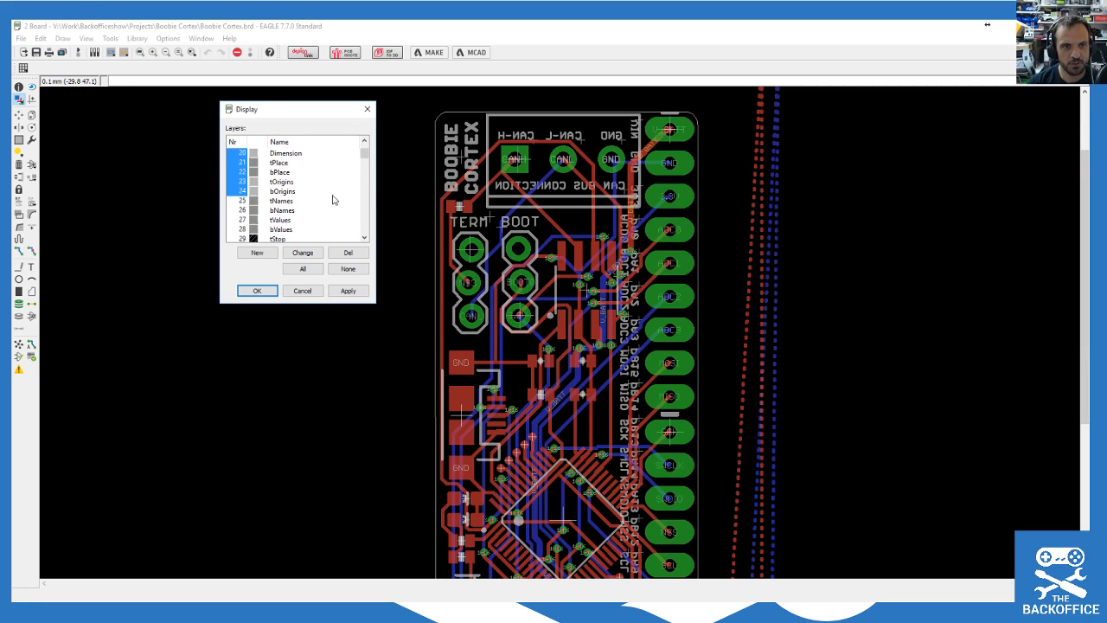
scroll(305, 203, down, 2)
scroll(286, 156, down, 5)
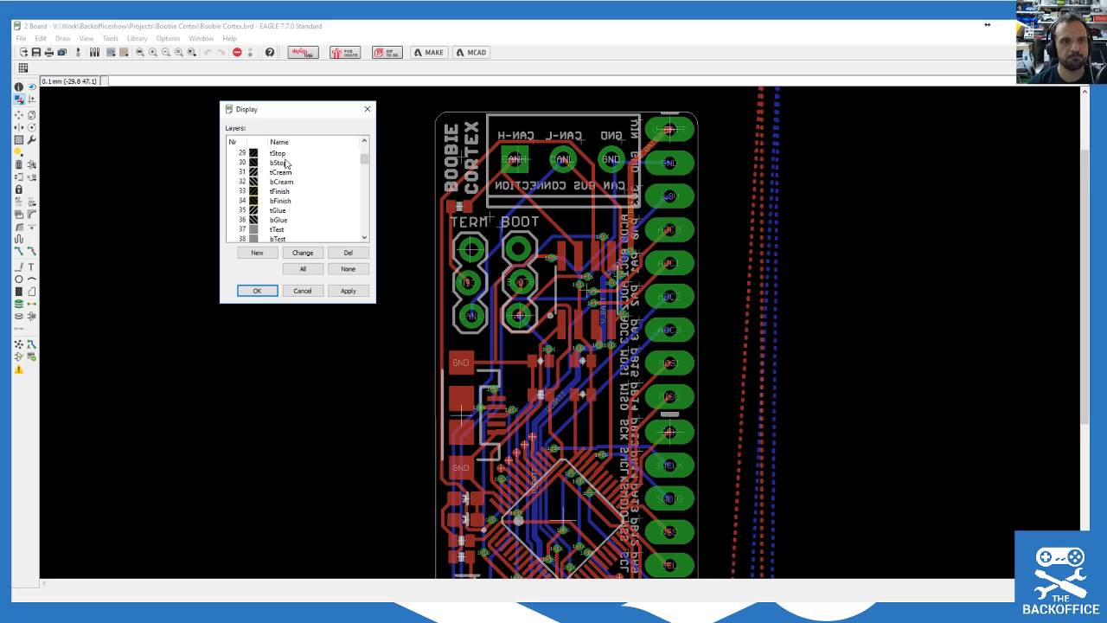
scroll(320, 194, down, 2)
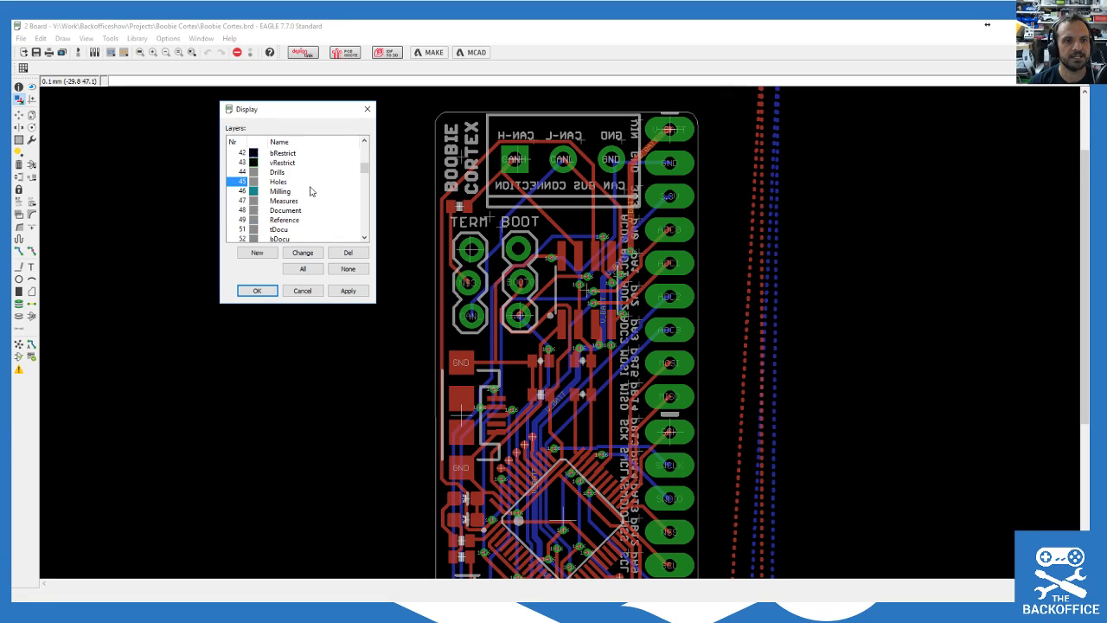
scroll(310, 191, down, 1)
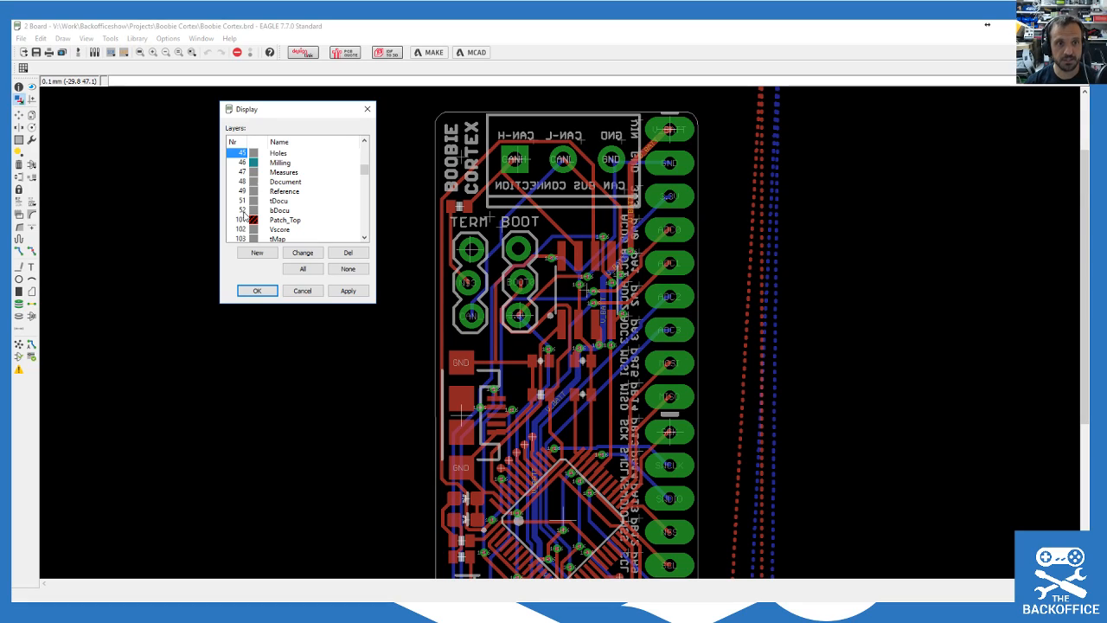
click(302, 291)
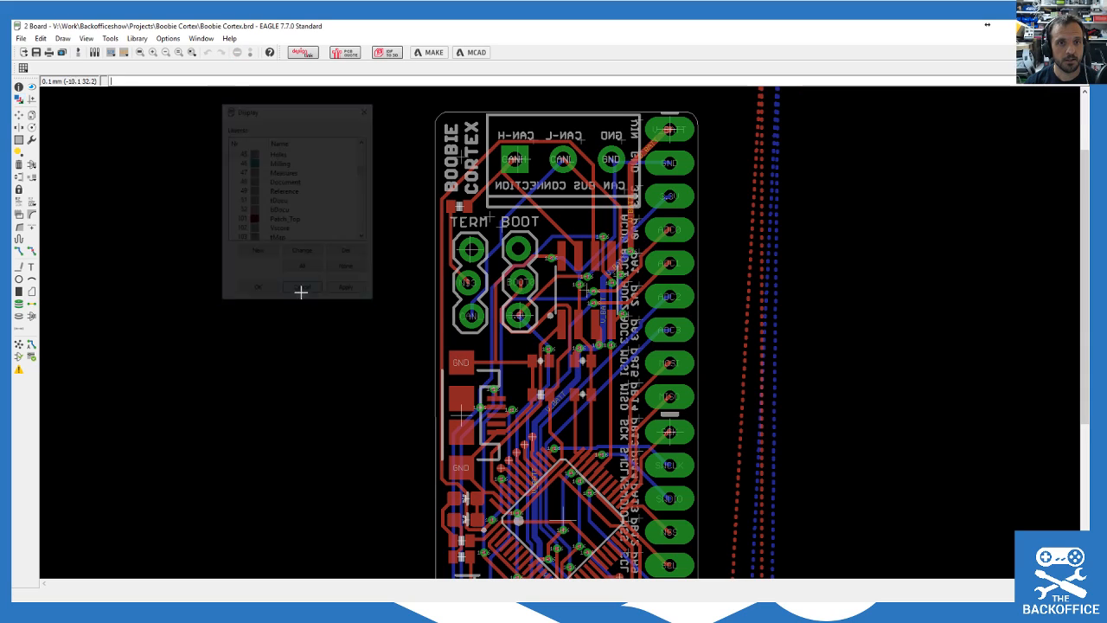
Step: Group the entire board with its outline and pours, and move it well to the right of the origin
scroll(346, 202, down, 4)
click(19, 140)
drag(284, 109, 766, 539)
click(19, 114)
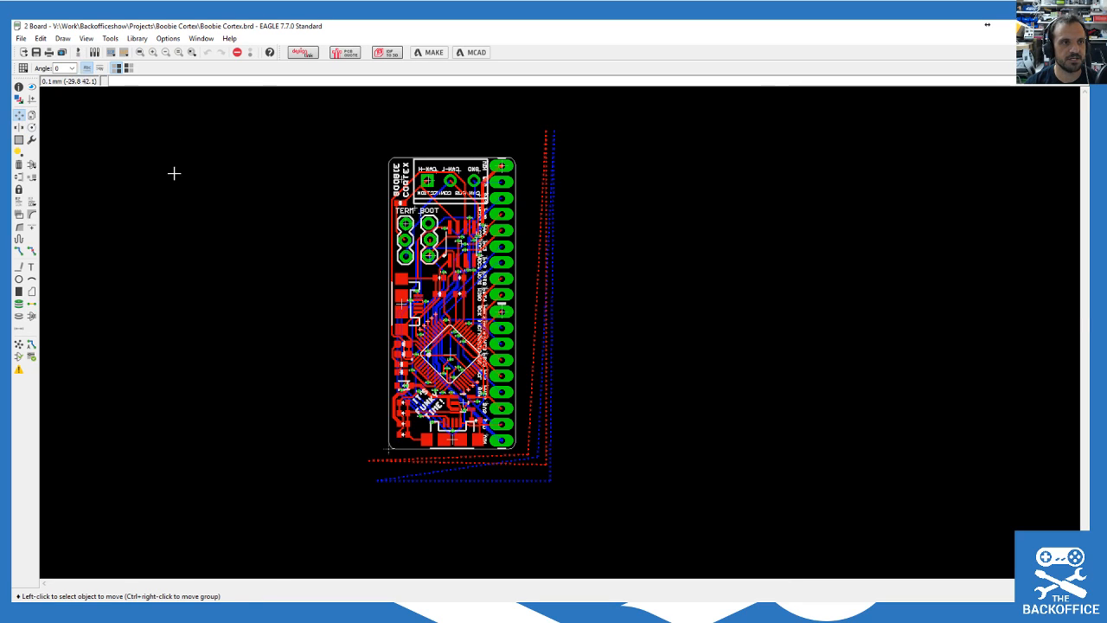
ctrl+right_click(420, 258)
click(749, 253)
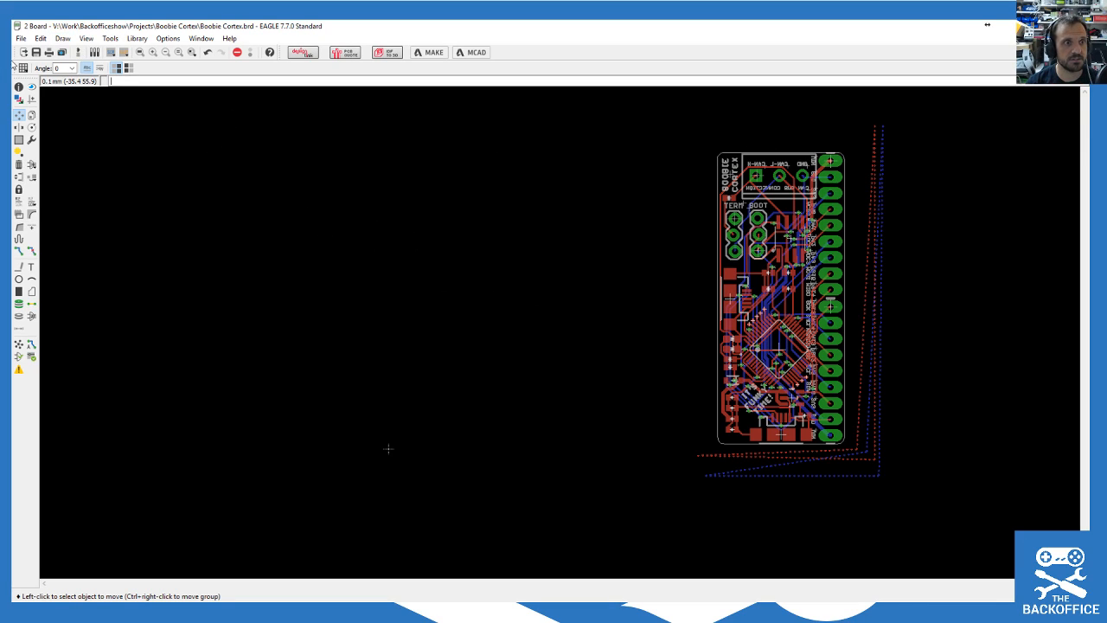
Step: Start a bitmap import of ChannelArtAvatarBW.bmp, skip the scan for used colours, and accept the colour selection
click(21, 38)
mouse_move(101, 196)
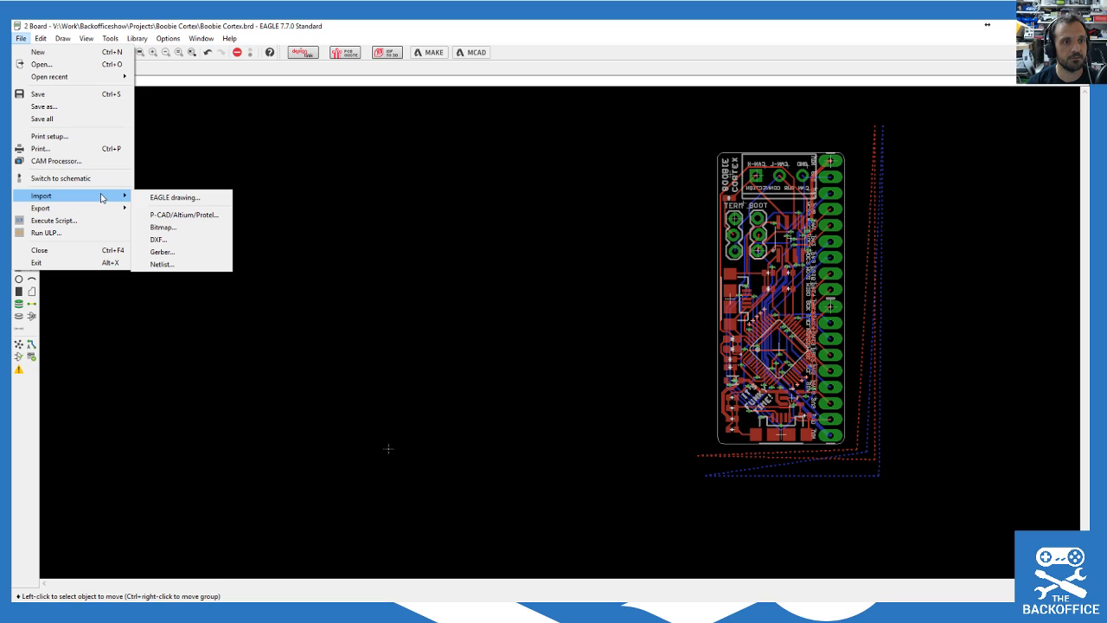
click(158, 227)
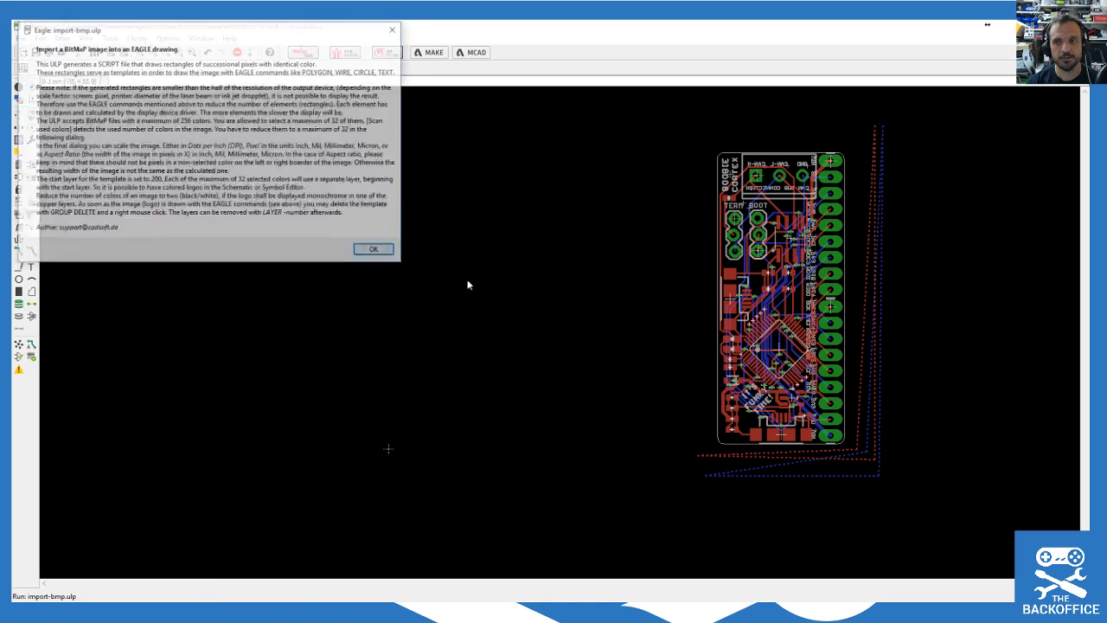
click(364, 254)
double_click(279, 121)
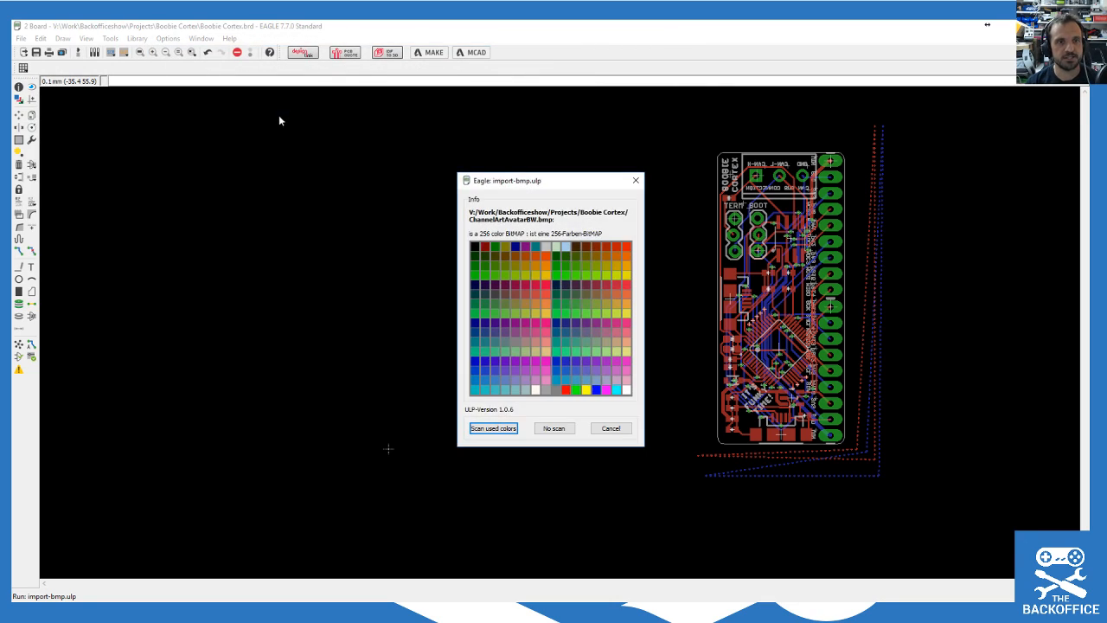
click(555, 430)
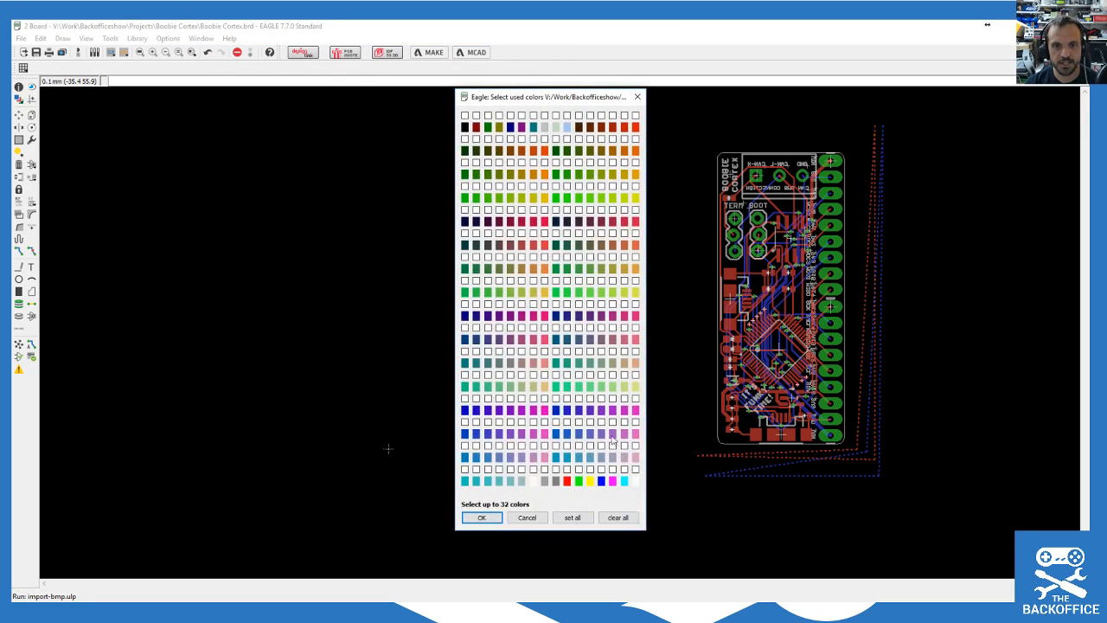
click(491, 518)
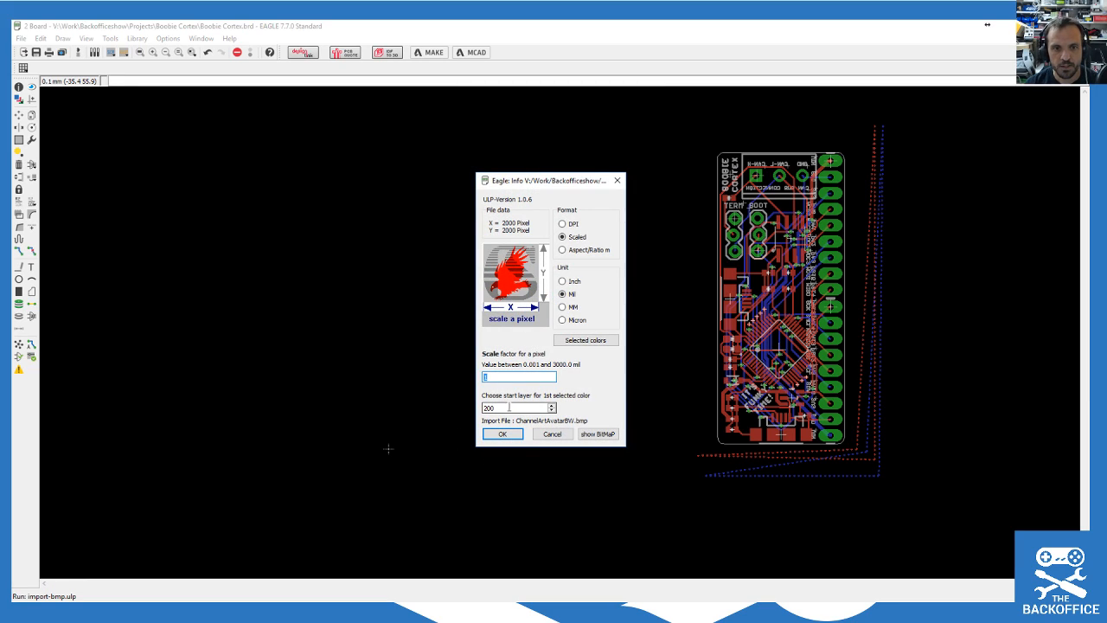
Step: Set the import's start layer to 52 and its scale factor to 0.25, using the Scaled format in millimetres
double_click(523, 407)
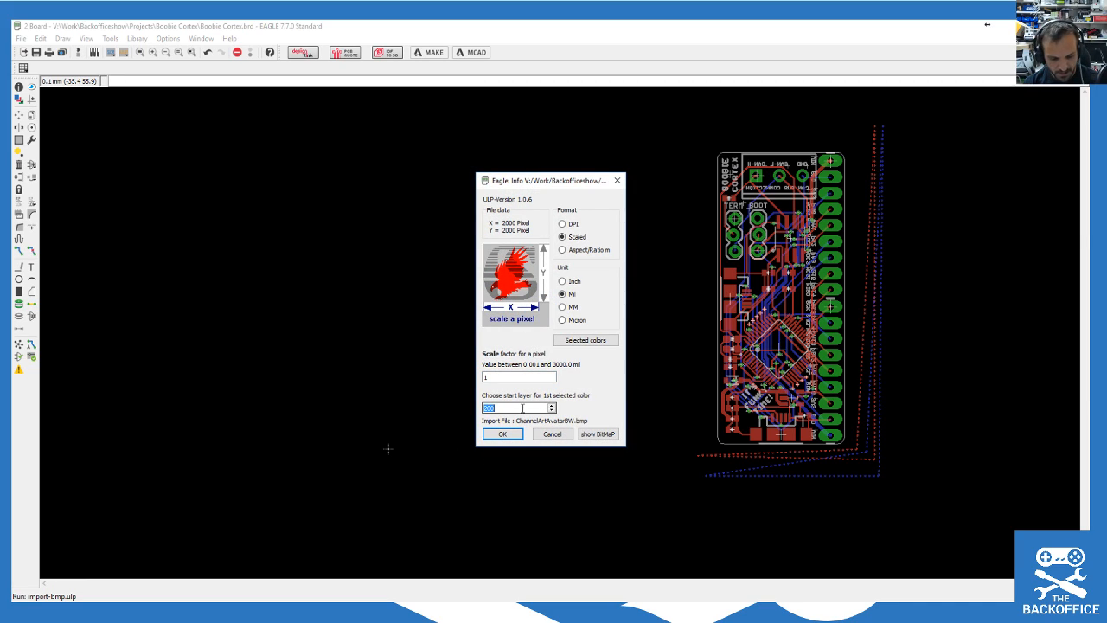
double_click(515, 378)
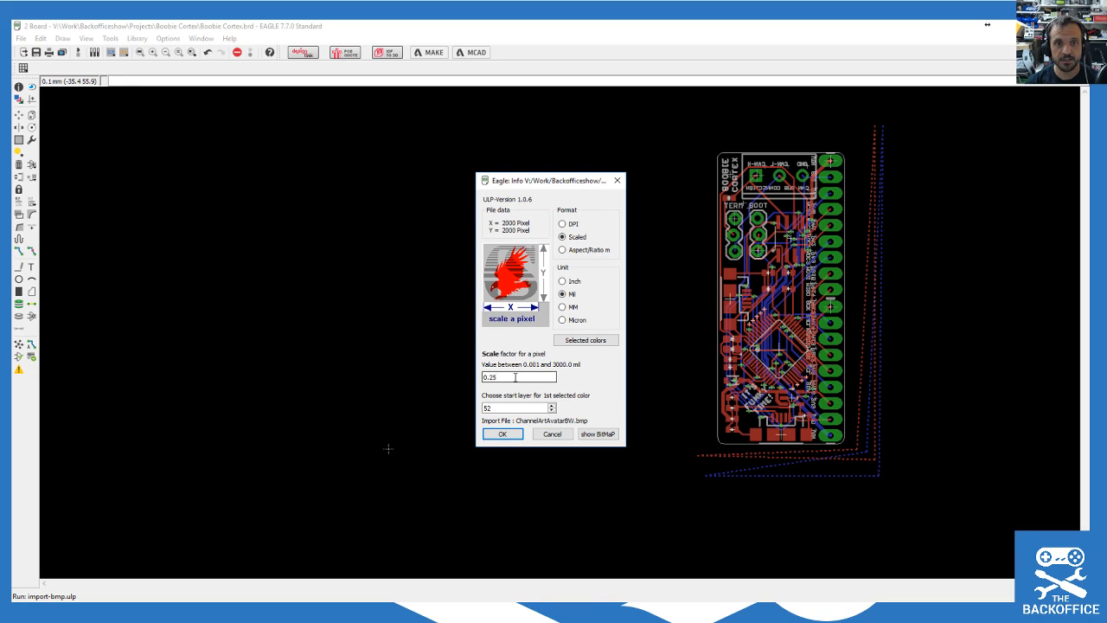
click(562, 224)
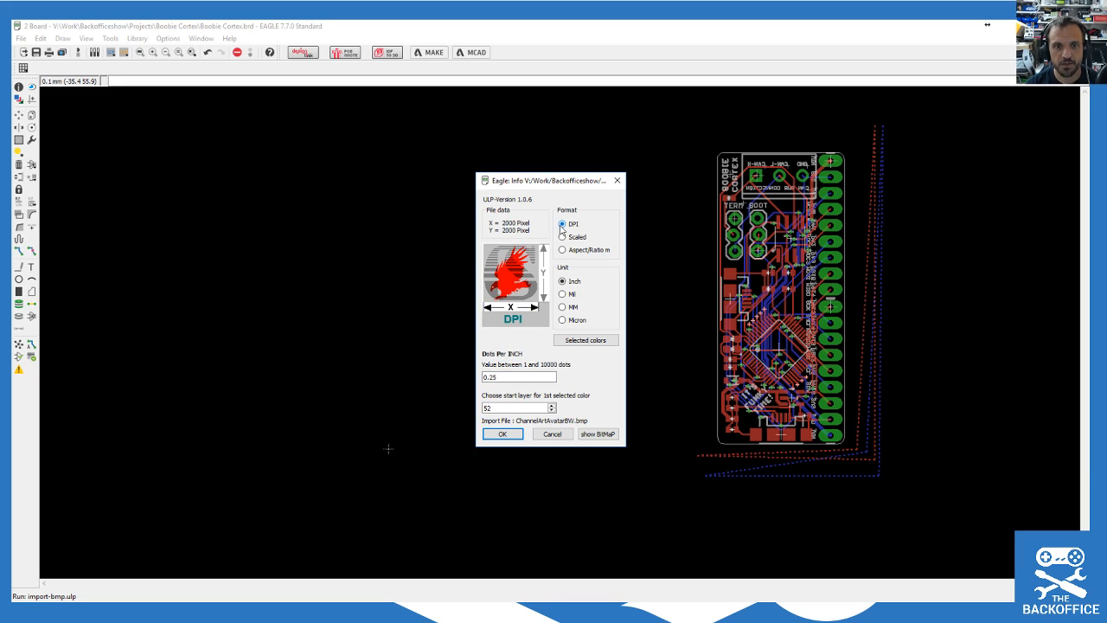
click(562, 250)
click(562, 224)
click(562, 307)
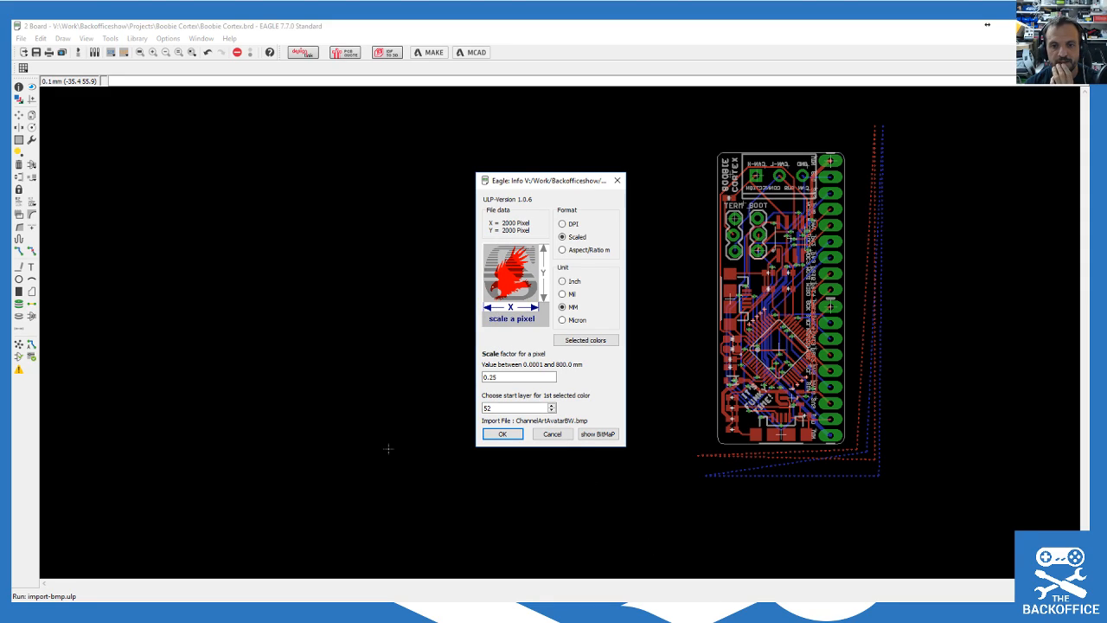
Step: Close the Steam window, accept the bitmap import settings, and run the generated script to draw the logo
right_click(768, 613)
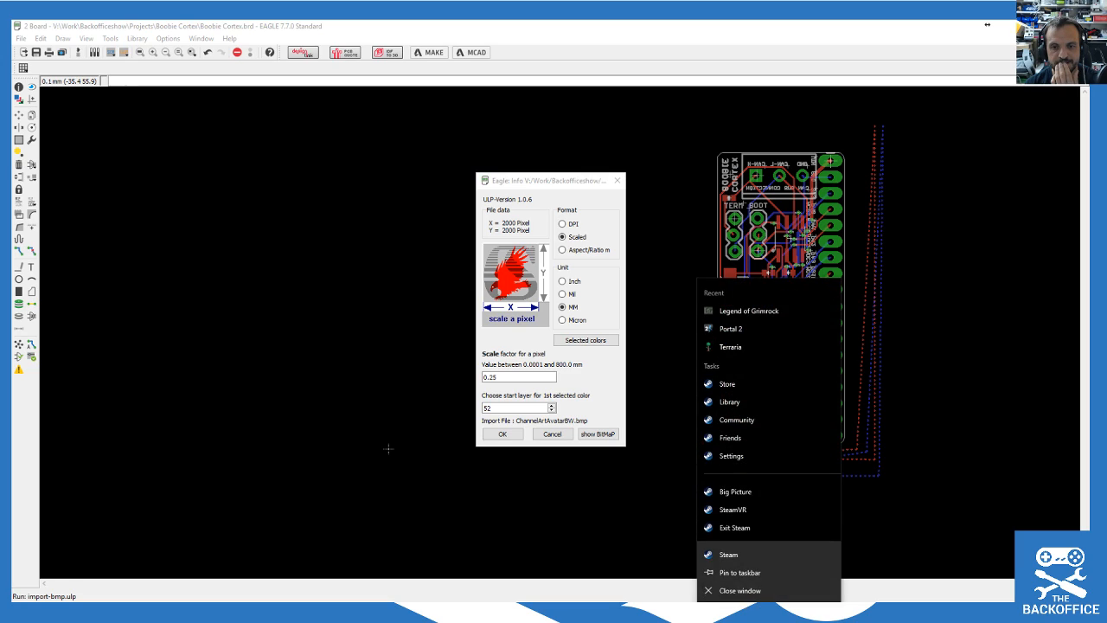
click(753, 590)
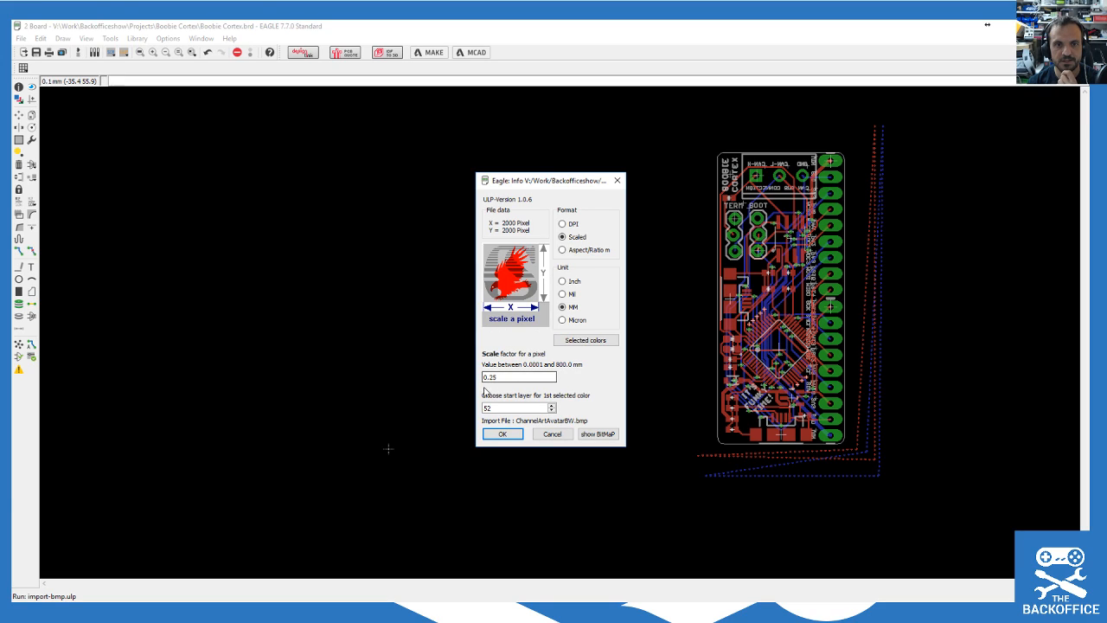
click(507, 435)
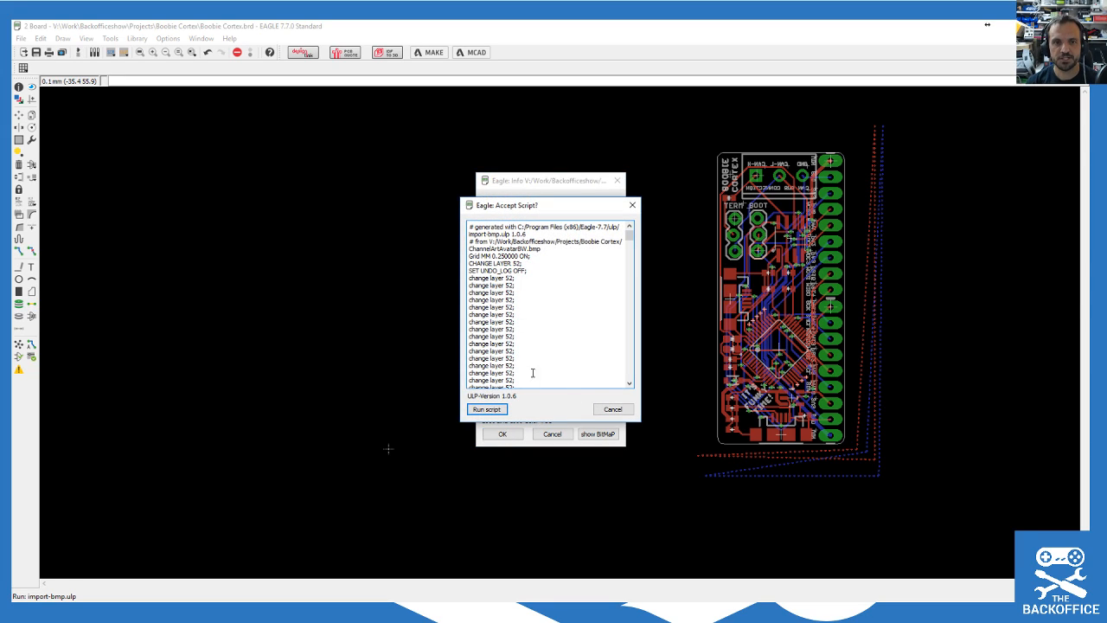
click(486, 410)
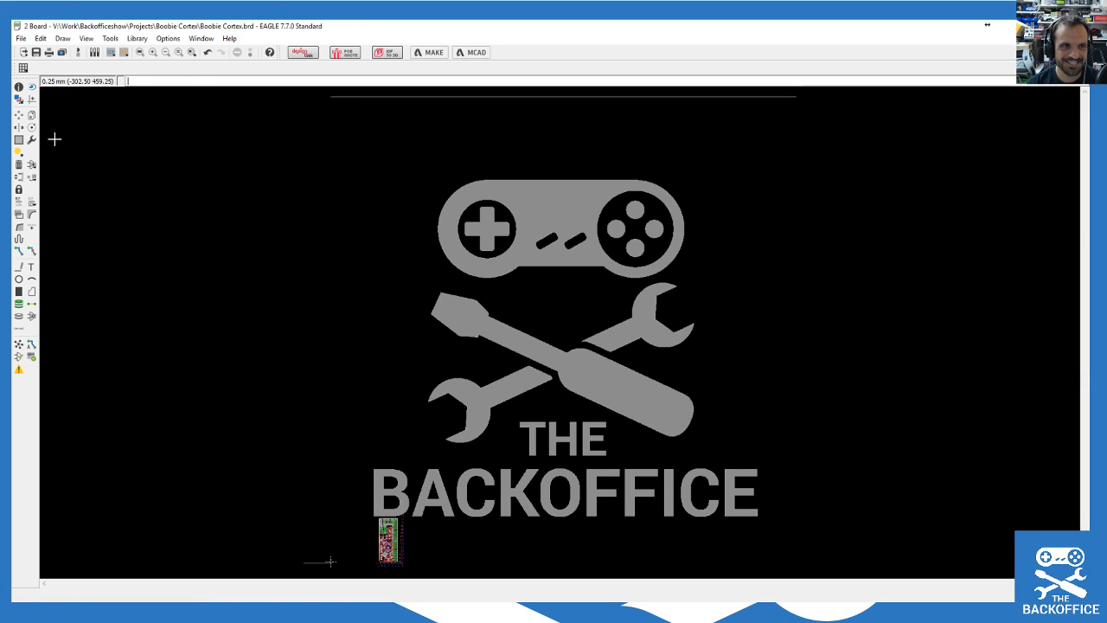
Step: Inspect the properties of a rectangle in the logo's controller body, and check the logo's size against the board
click(19, 87)
click(548, 212)
click(539, 215)
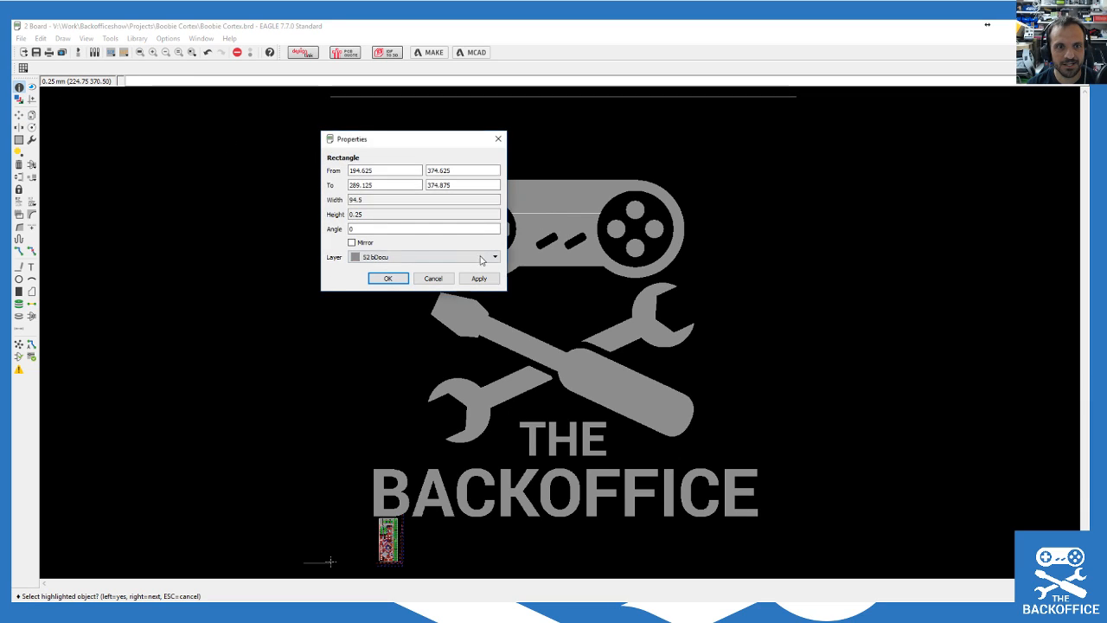
click(387, 278)
scroll(377, 348, down, 2)
scroll(377, 348, up, 2)
scroll(377, 349, down, 1)
Step: Group the oversized imported logo and delete the group, and undo the deletion
click(18, 139)
drag(298, 115, 781, 483)
scroll(150, 484, up, 6)
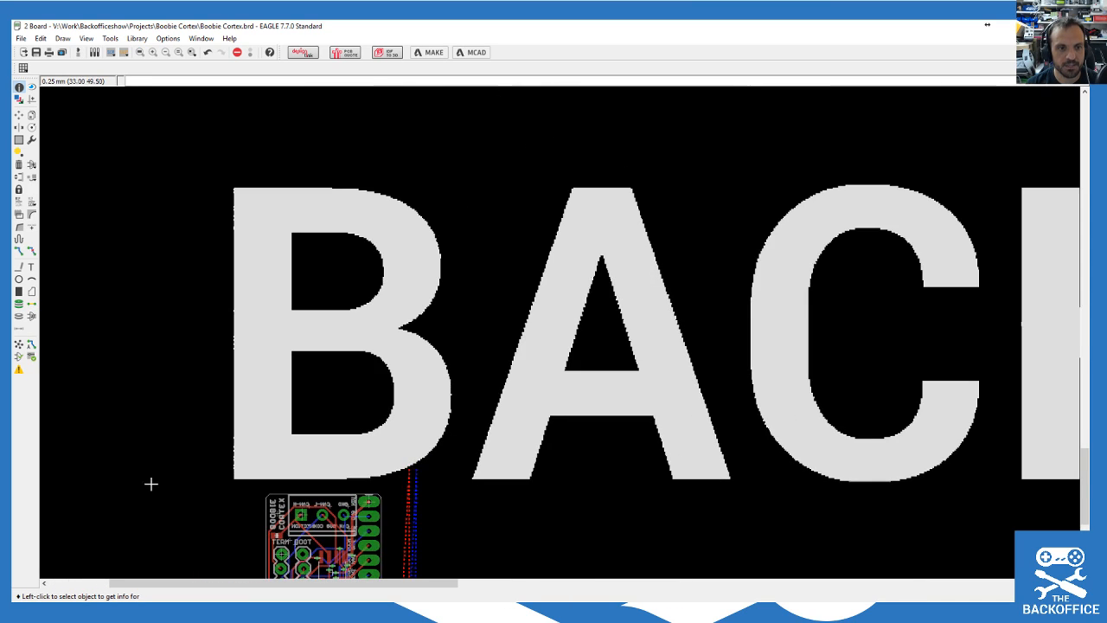
click(18, 165)
right_click(261, 259)
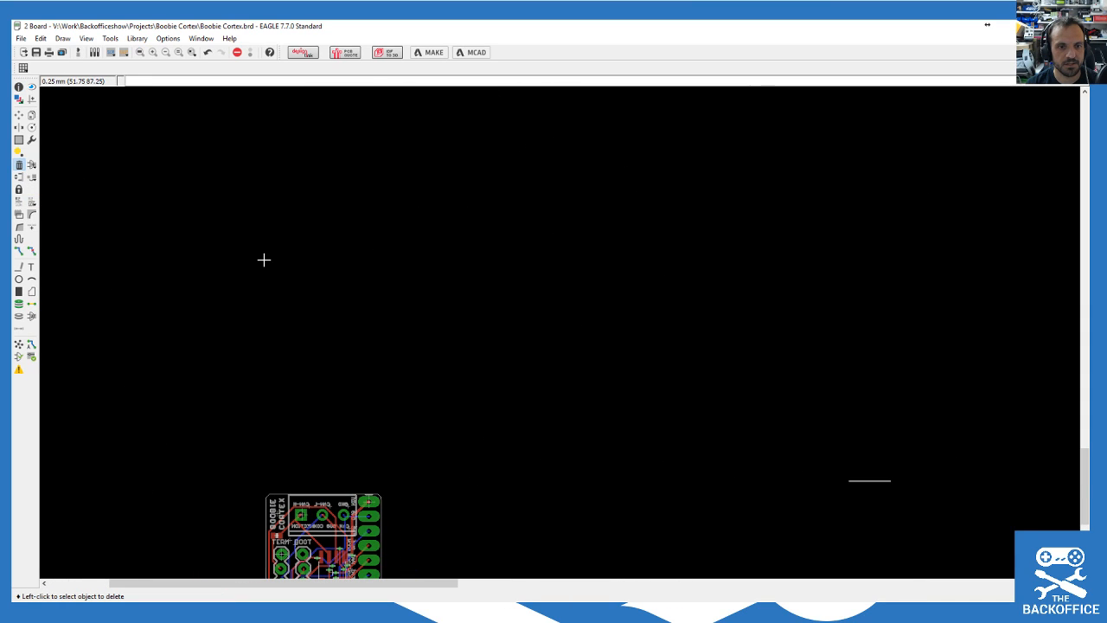
key(ctrl+z)
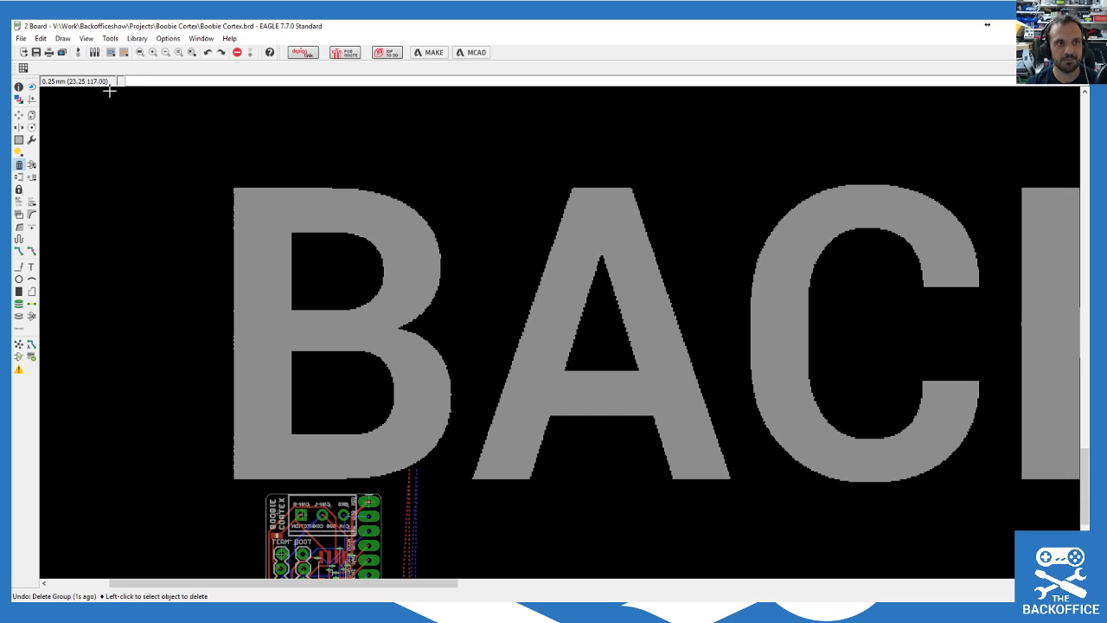
Step: Close the board without saving its changes and reopen it from the Boobie Cortex schematic
double_click(17, 26)
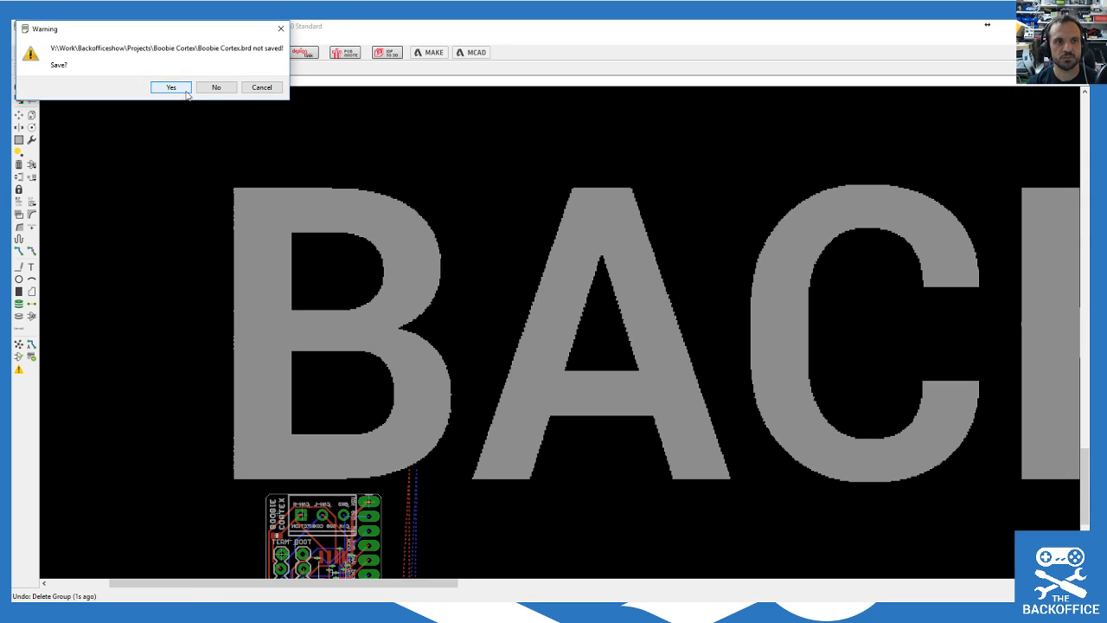
click(216, 87)
click(76, 53)
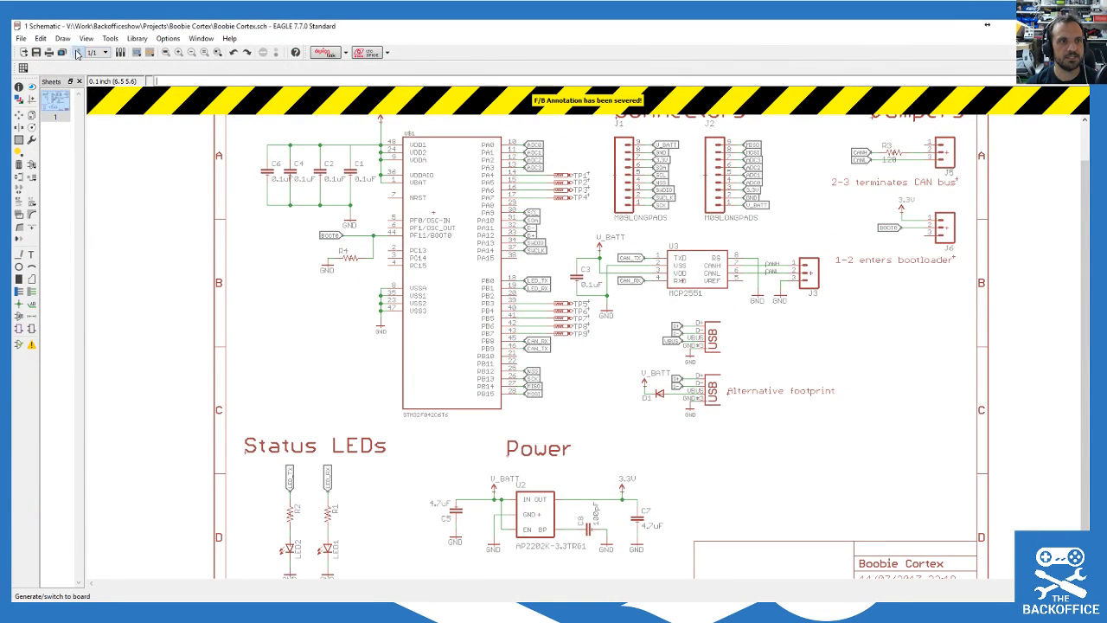
click(679, 191)
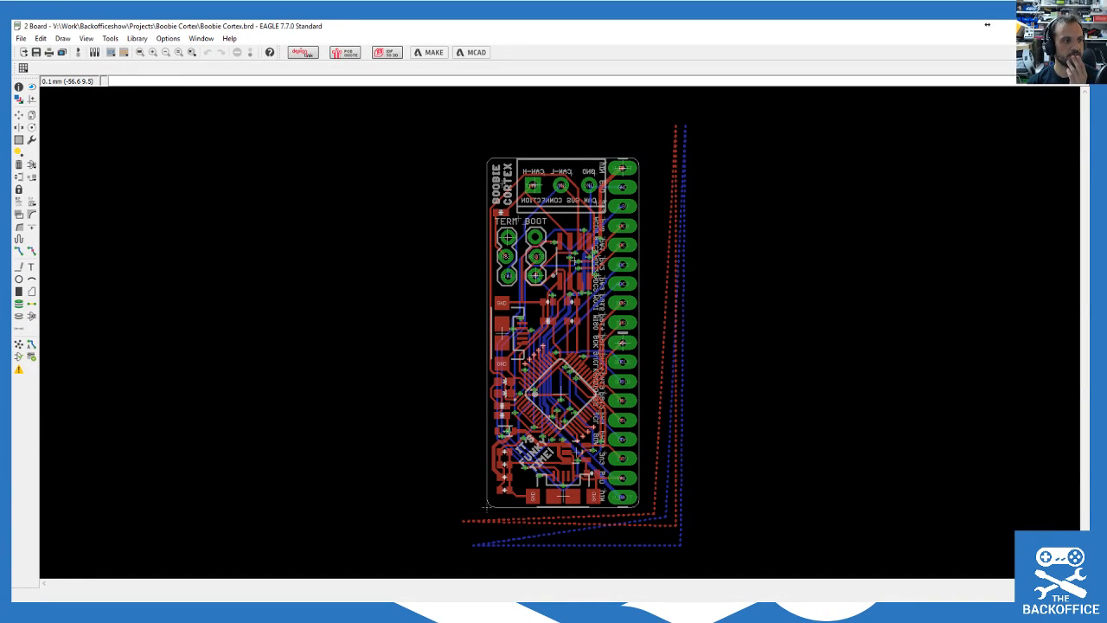
Step: Switch to GIMP and open ChannelArtAvatarBW.bmp from the Boobie Cortex project folder
click(987, 24)
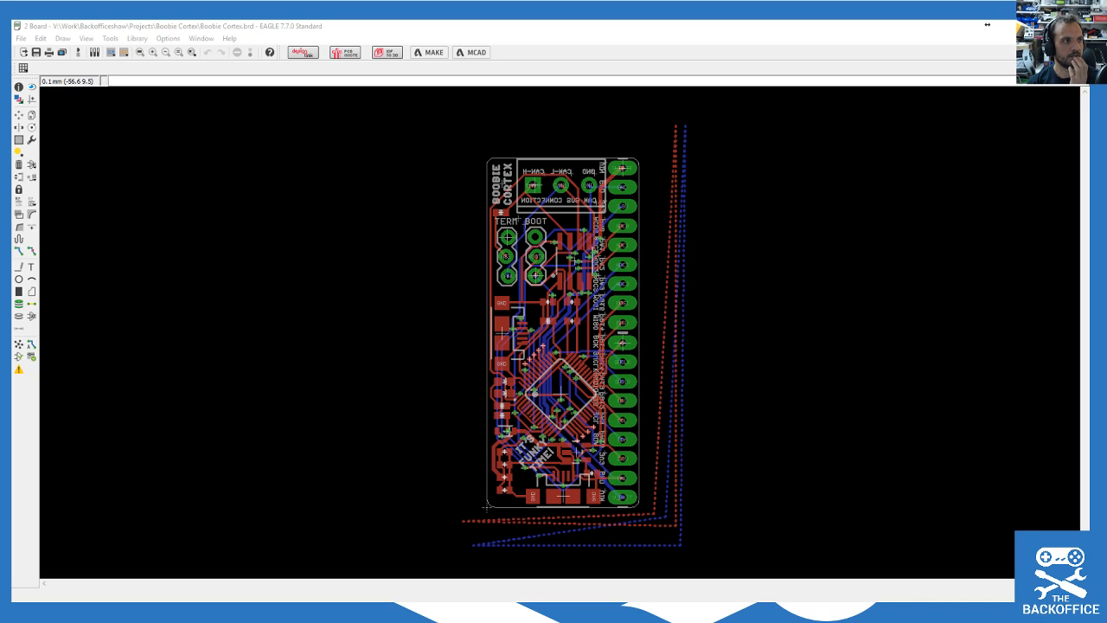
drag(13, 78, 367, 86)
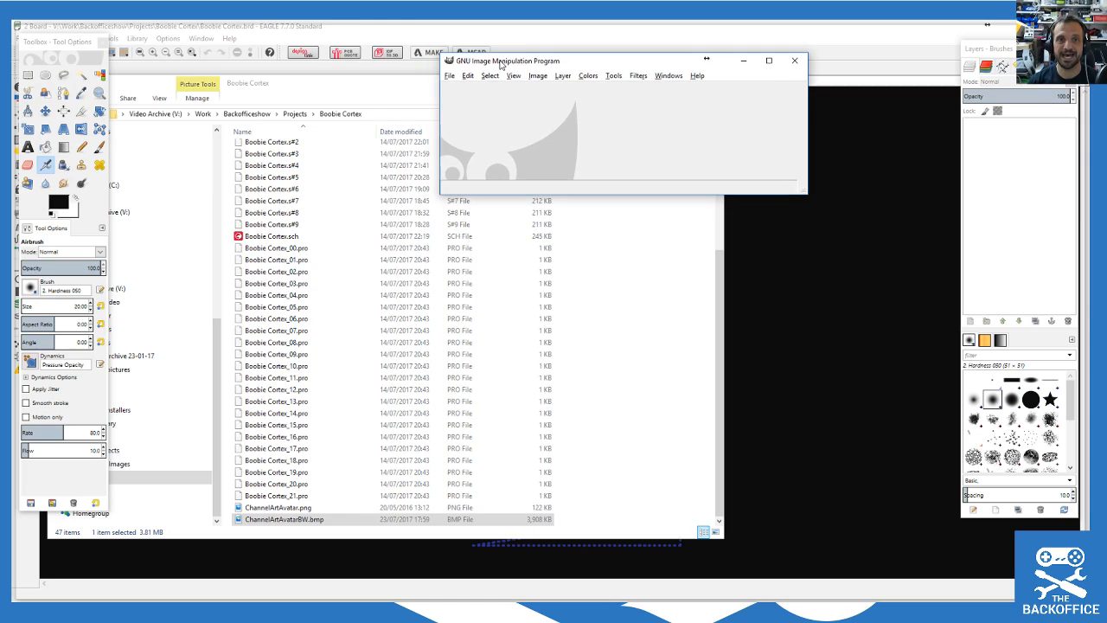
double_click(290, 519)
drag(356, 90, 0, 60)
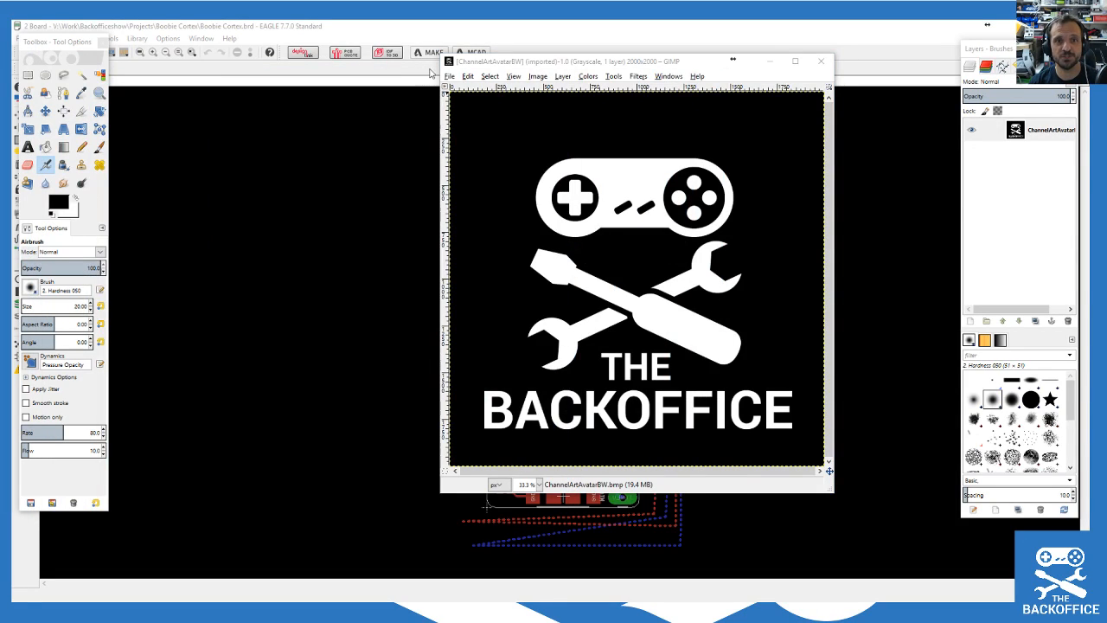
drag(543, 60, 443, 64)
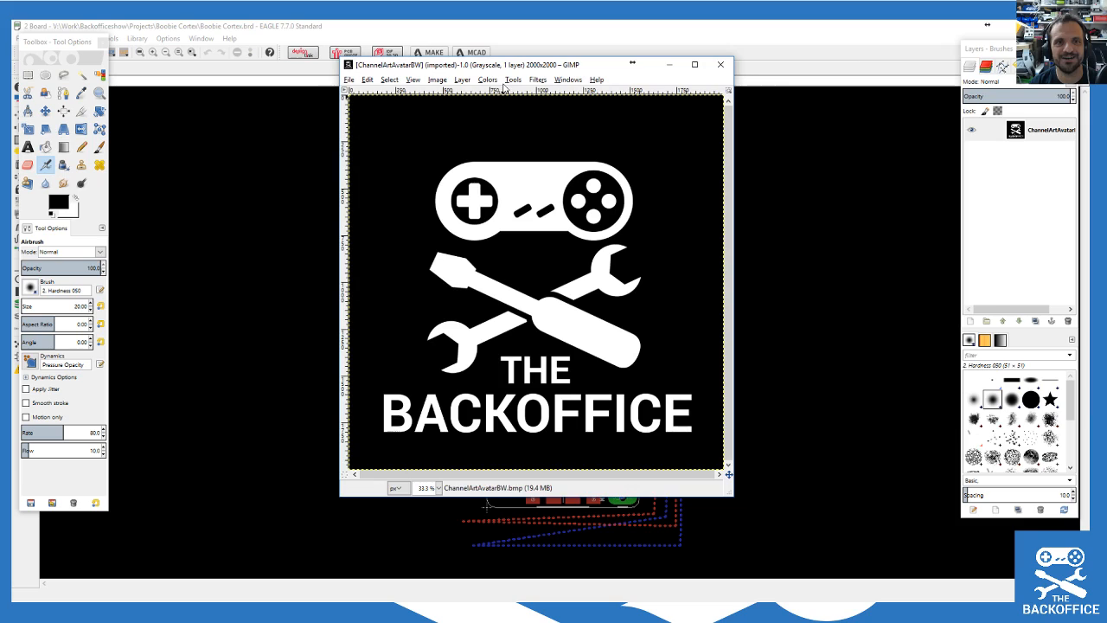
Step: Flip the Backoffice logo image horizontally with the Flip tool
click(463, 80)
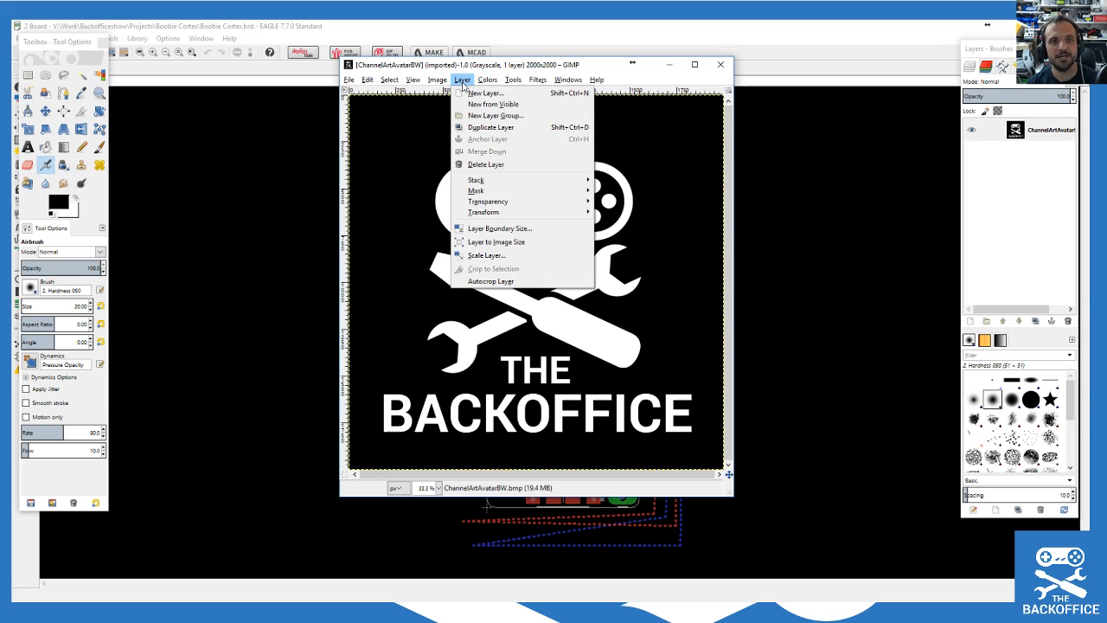
mouse_move(430, 82)
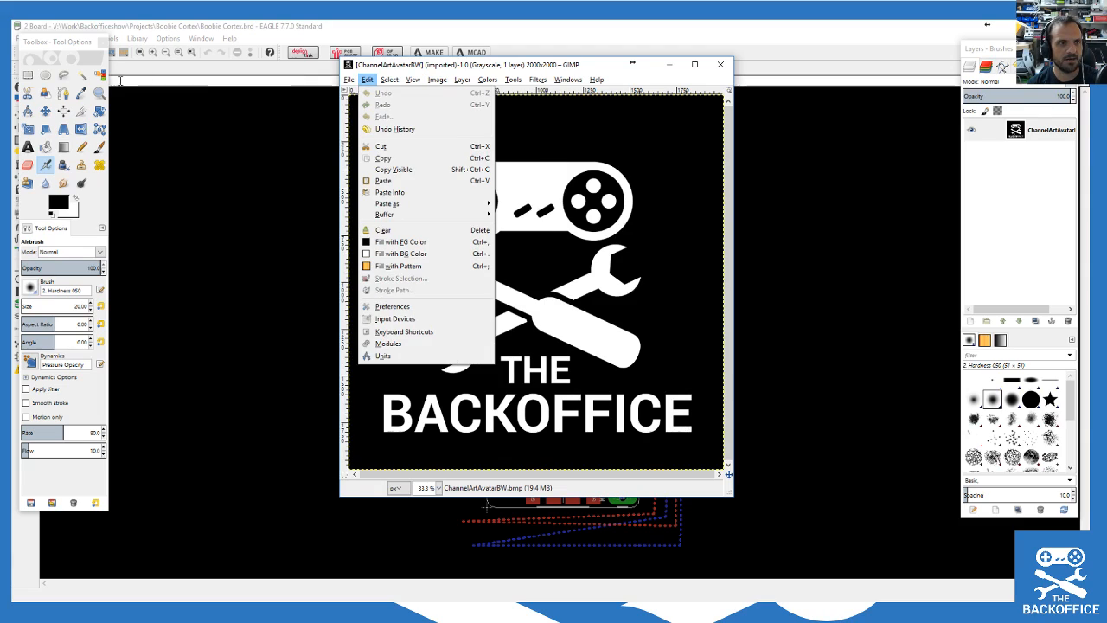
click(83, 131)
click(81, 129)
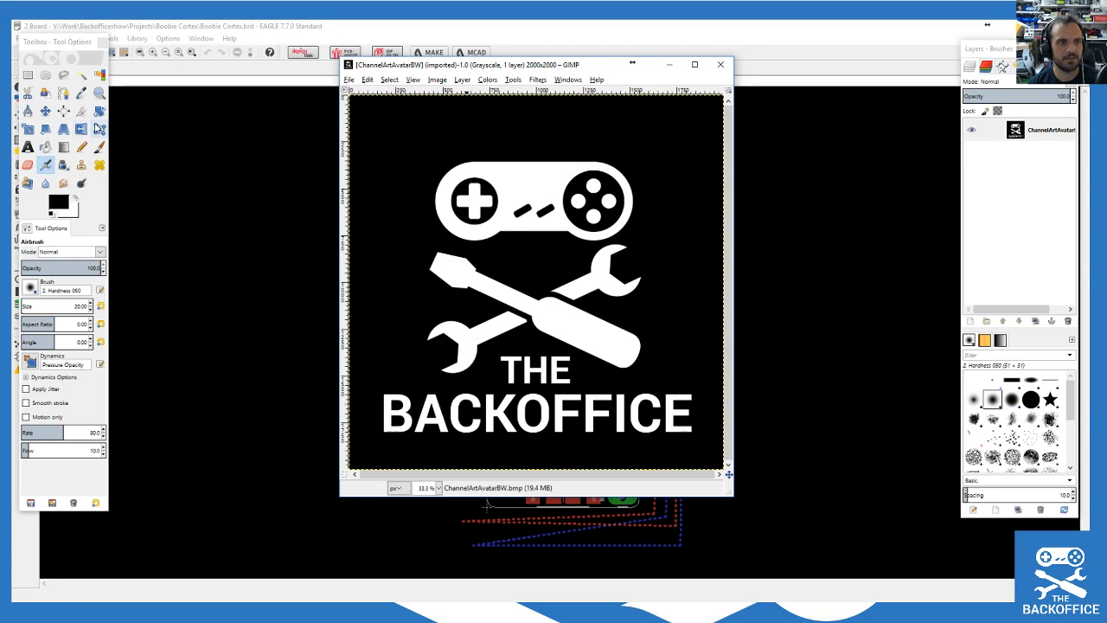
click(416, 167)
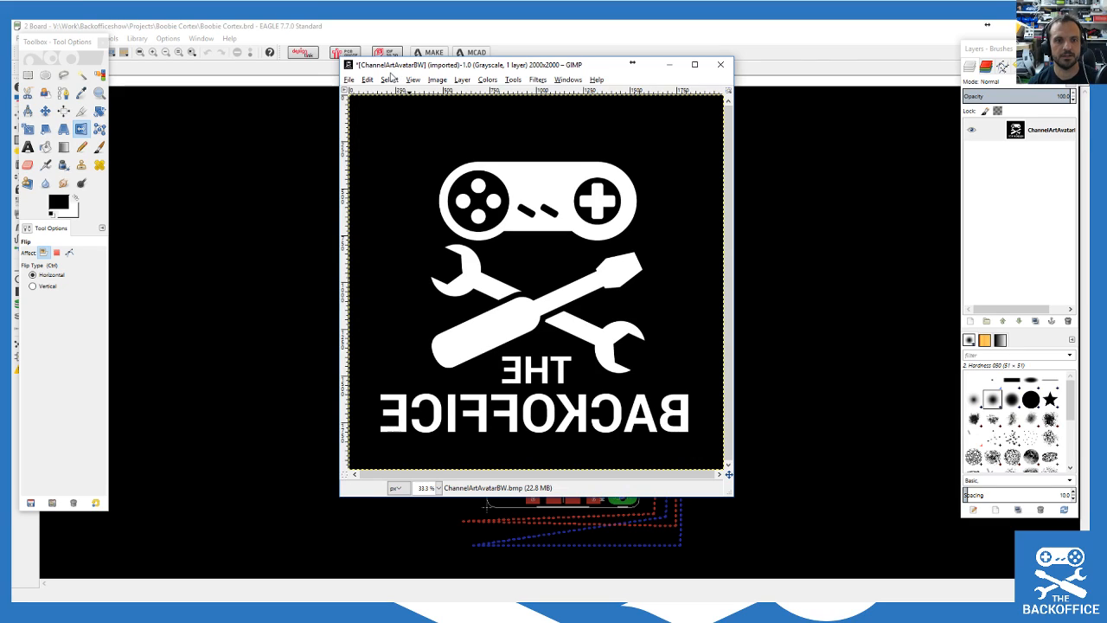
Step: Overwrite ChannelArtAvatarBW.bmp with the mirrored logo, and close the image without saving a GIMP project, returning to the EAGLE board
click(349, 80)
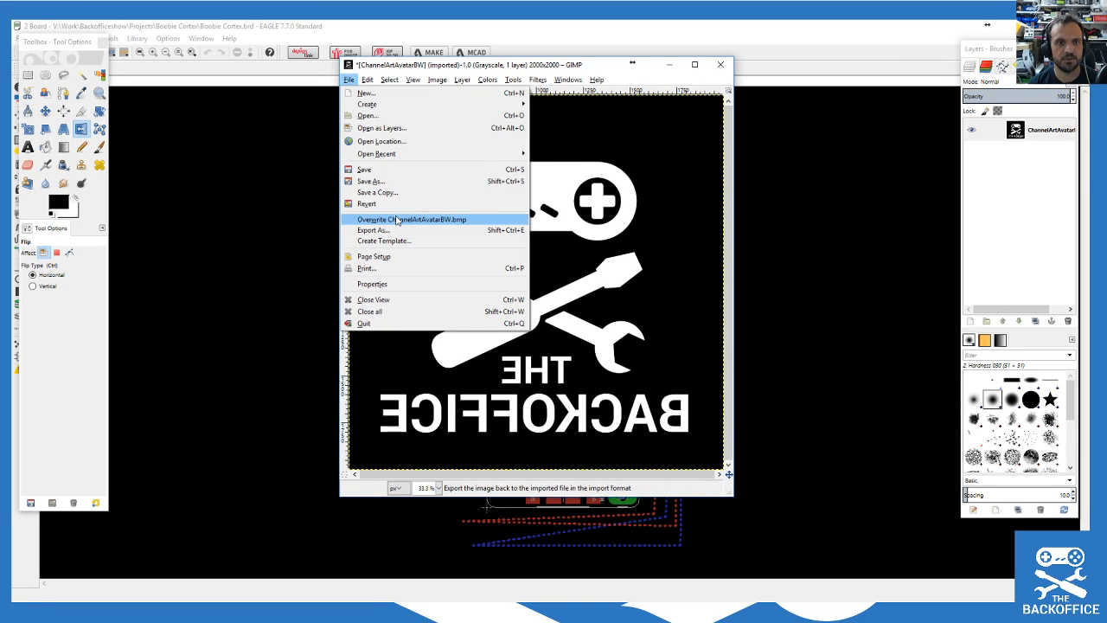
click(472, 220)
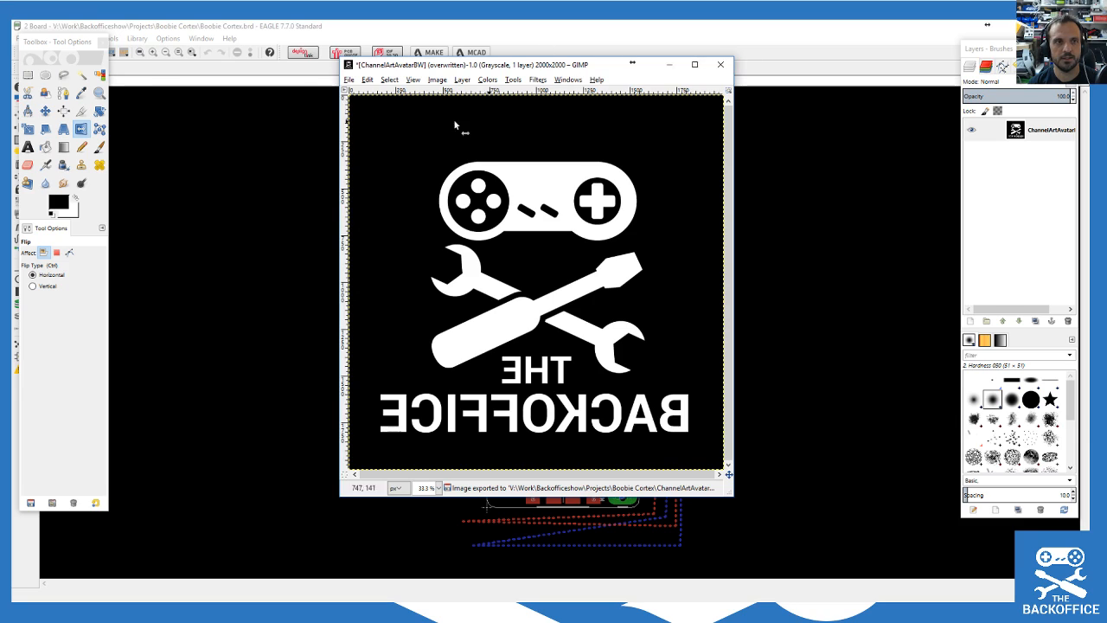
click(720, 64)
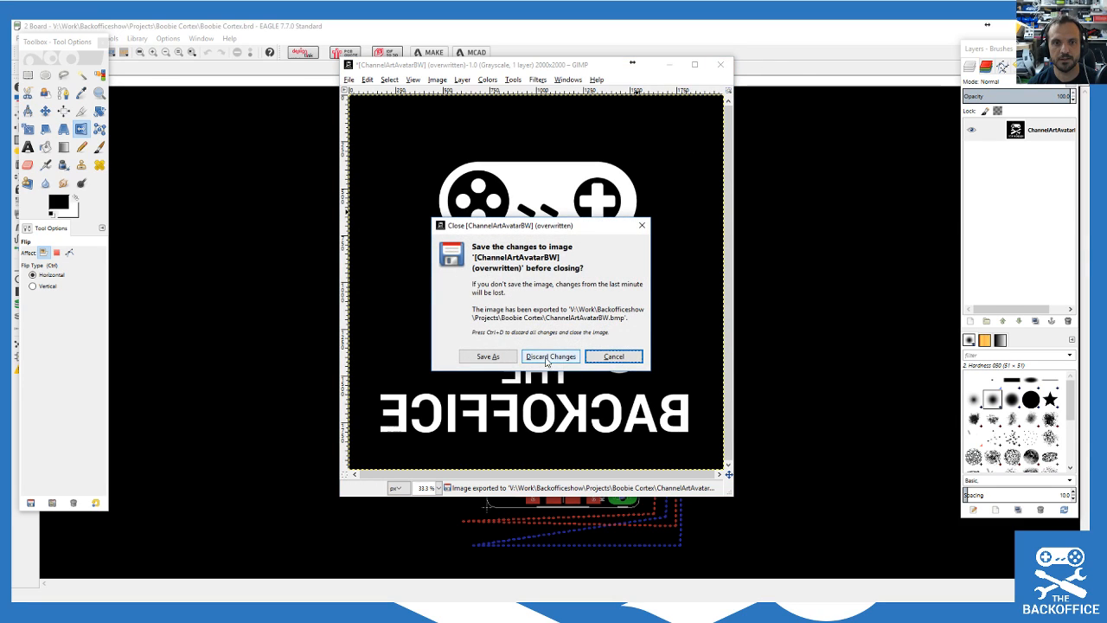
click(550, 356)
click(695, 65)
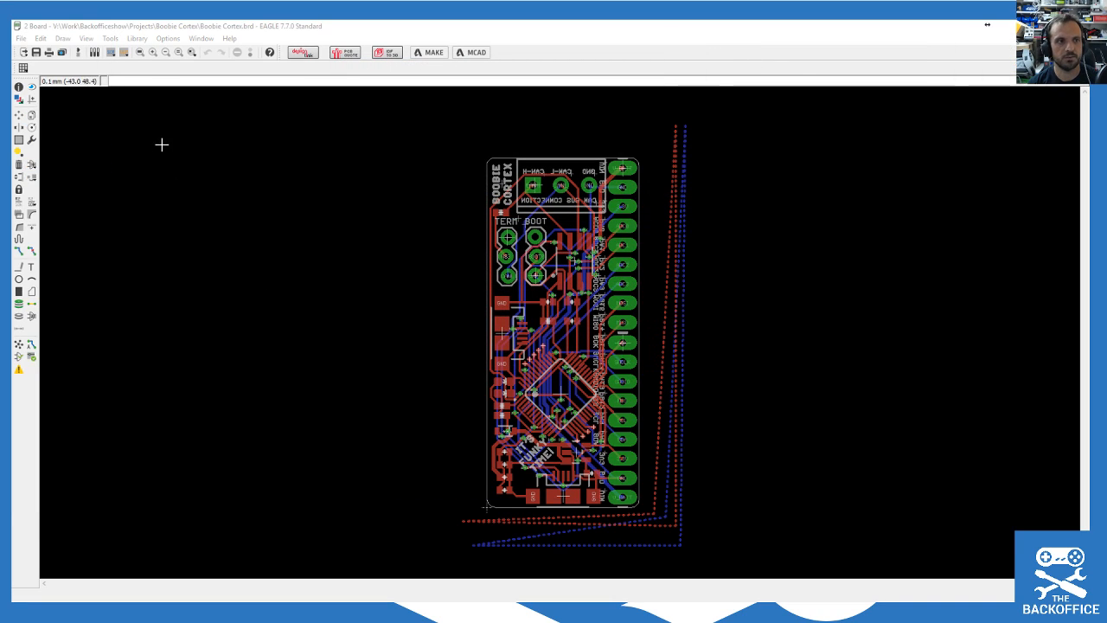
Step: Group the whole board layout and move it well to the right of and slightly above the origin, within the allowed board area
scroll(461, 389, down, 2)
scroll(467, 303, up, 1)
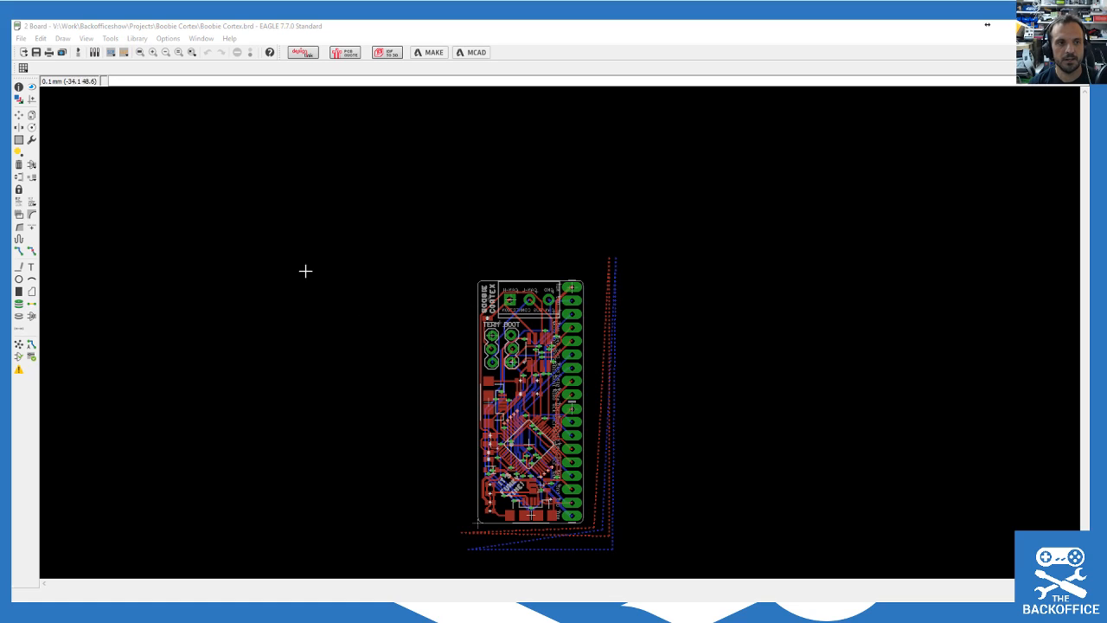
click(19, 114)
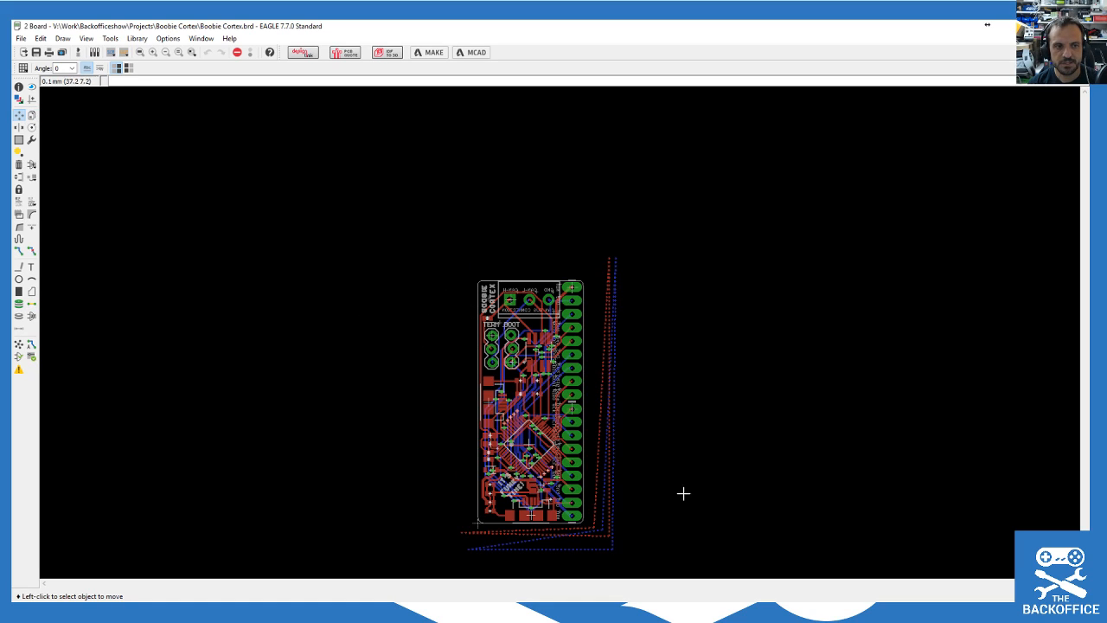
scroll(321, 254, down, 1)
scroll(112, 151, down, 1)
click(19, 140)
drag(337, 237, 718, 577)
click(19, 114)
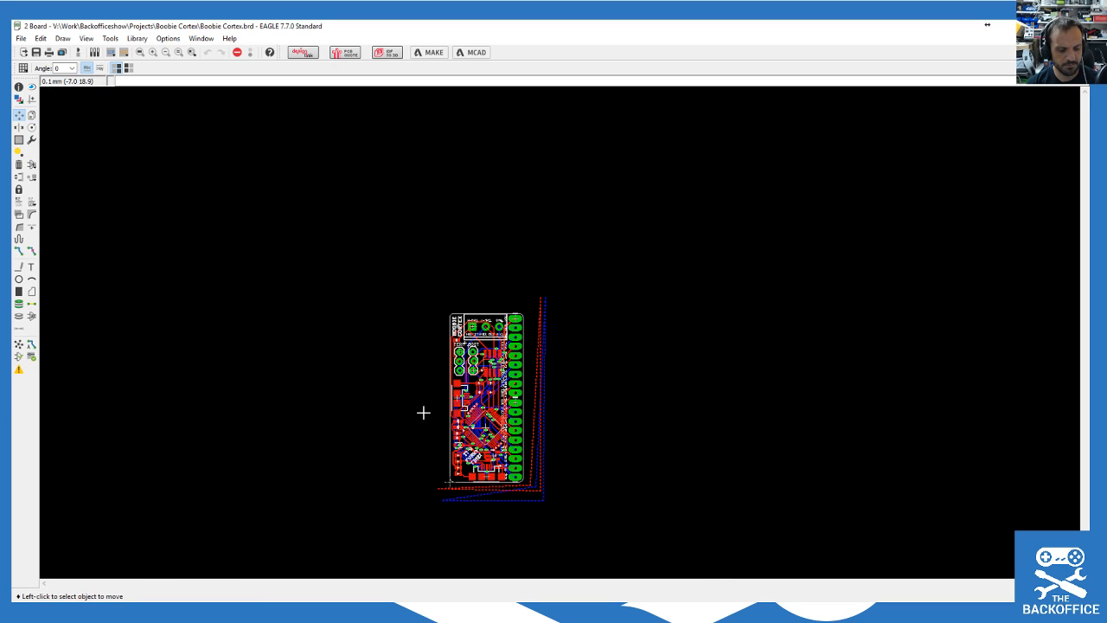
ctrl+right_click(471, 395)
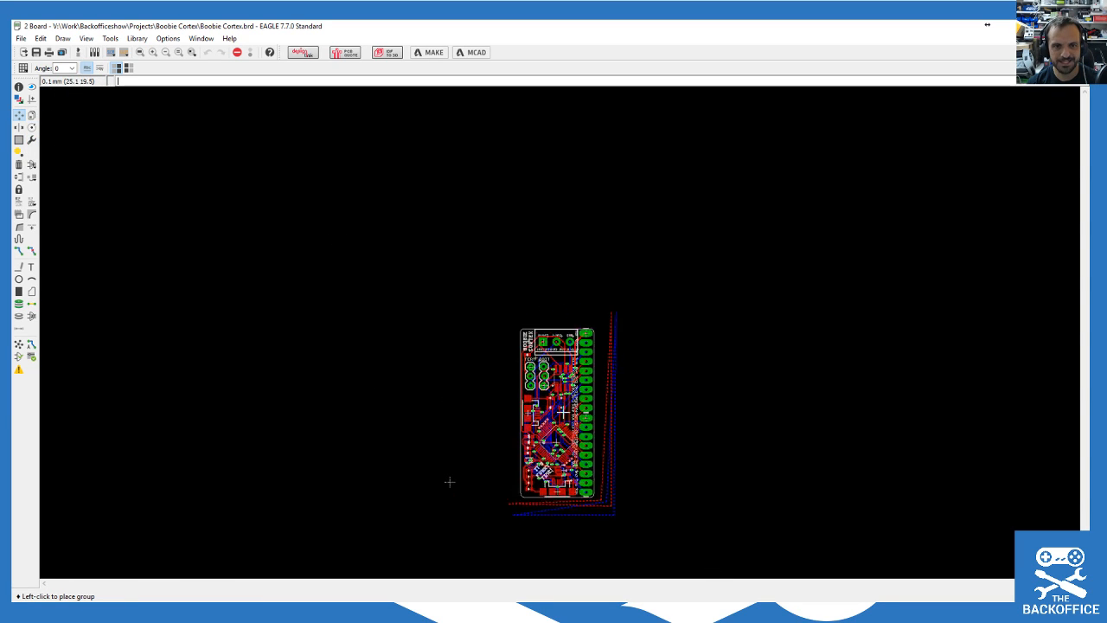
click(838, 379)
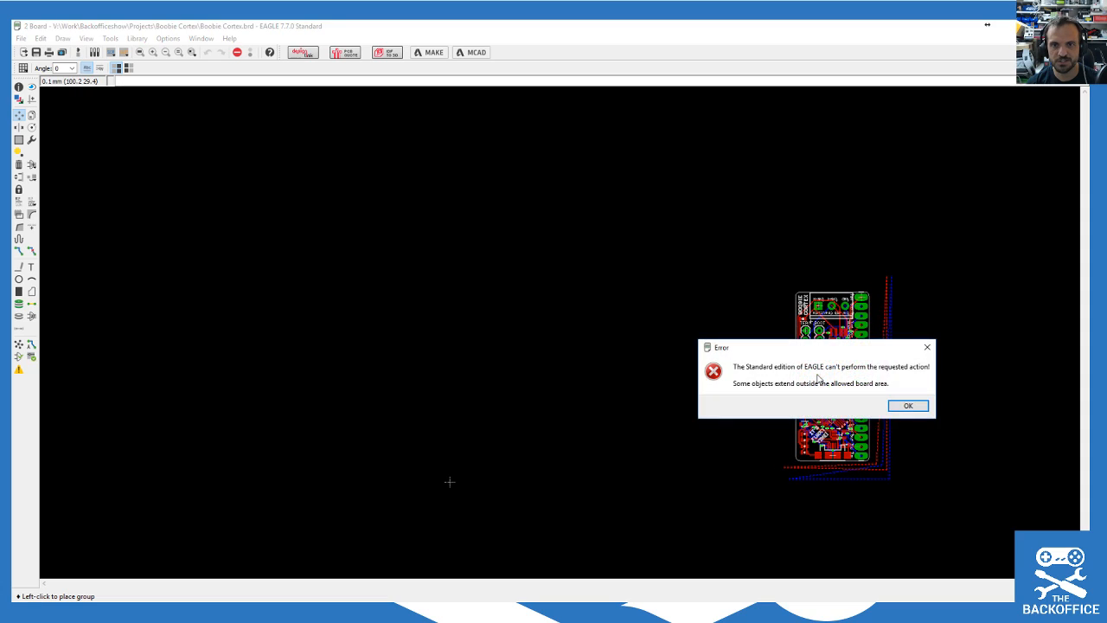
click(906, 403)
click(772, 421)
click(867, 449)
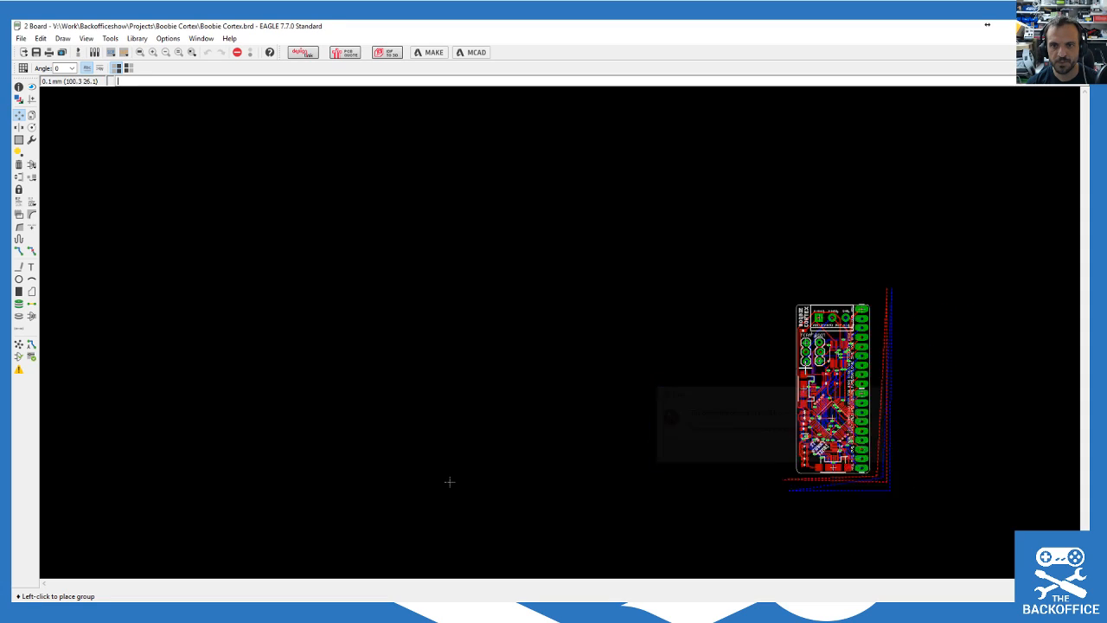
click(732, 336)
Step: Start a bitmap import of ChannelArtAvatarBW.bmp without scanning its colours, selecting only white
click(19, 38)
mouse_move(102, 196)
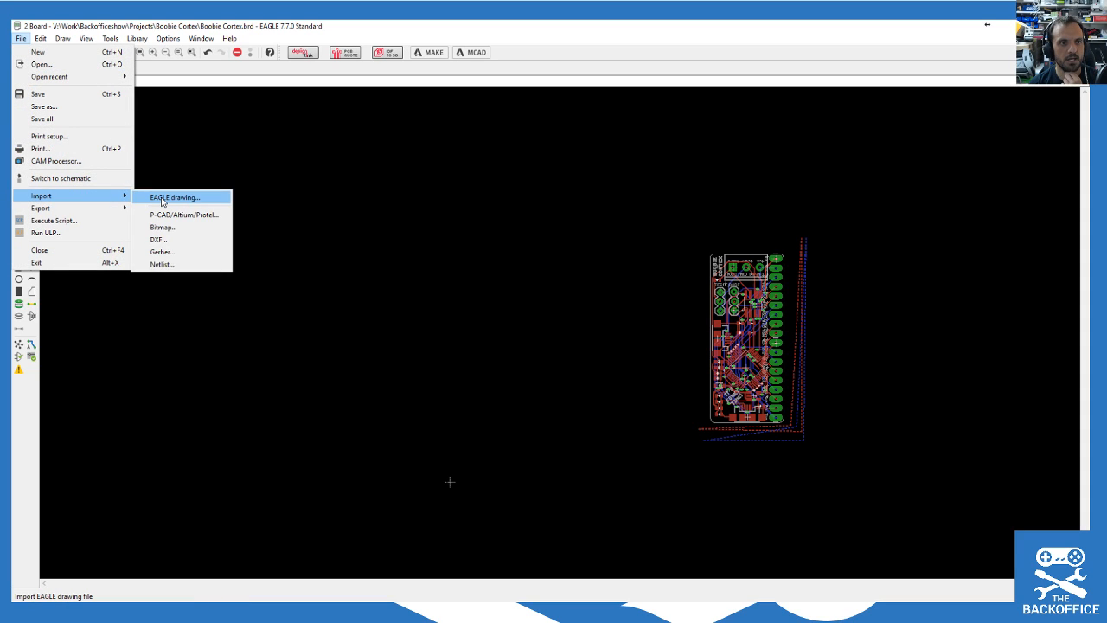
click(162, 227)
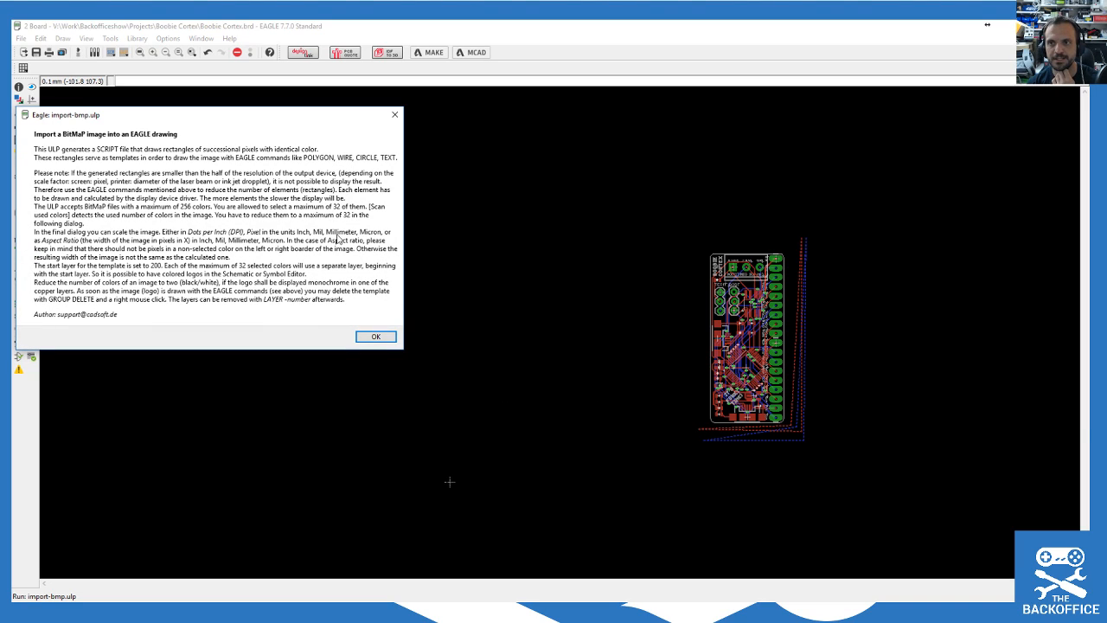
click(375, 336)
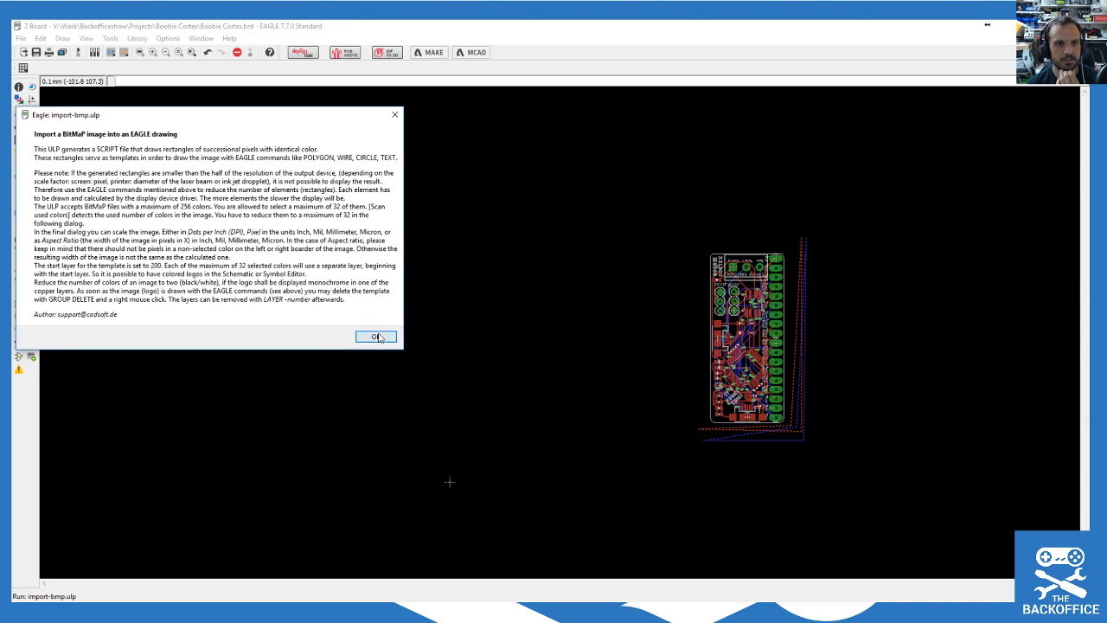
double_click(257, 114)
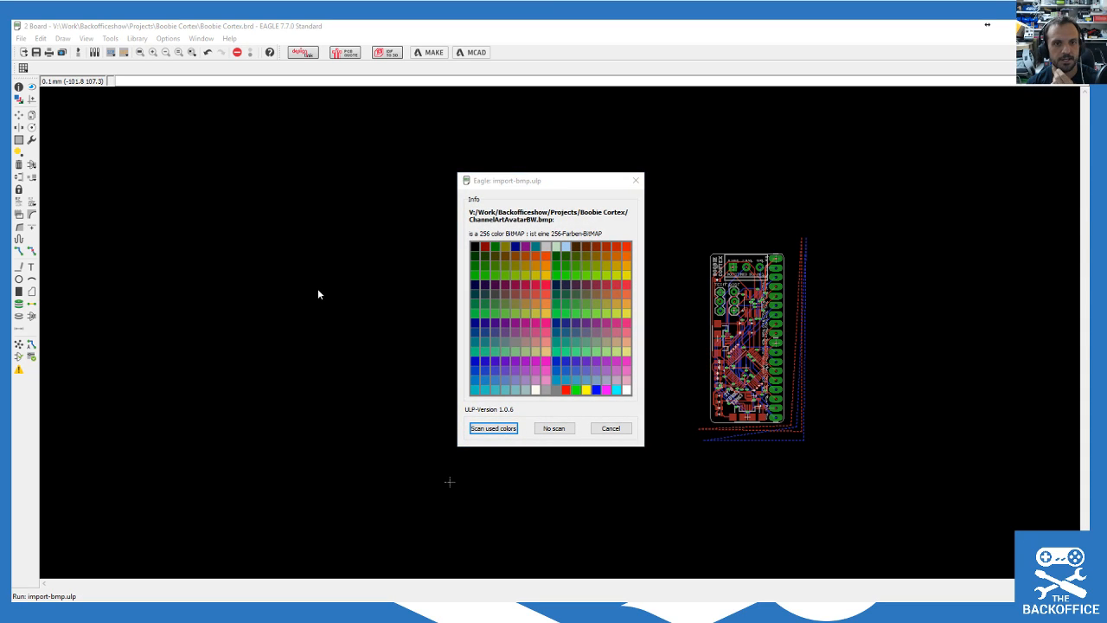
click(554, 427)
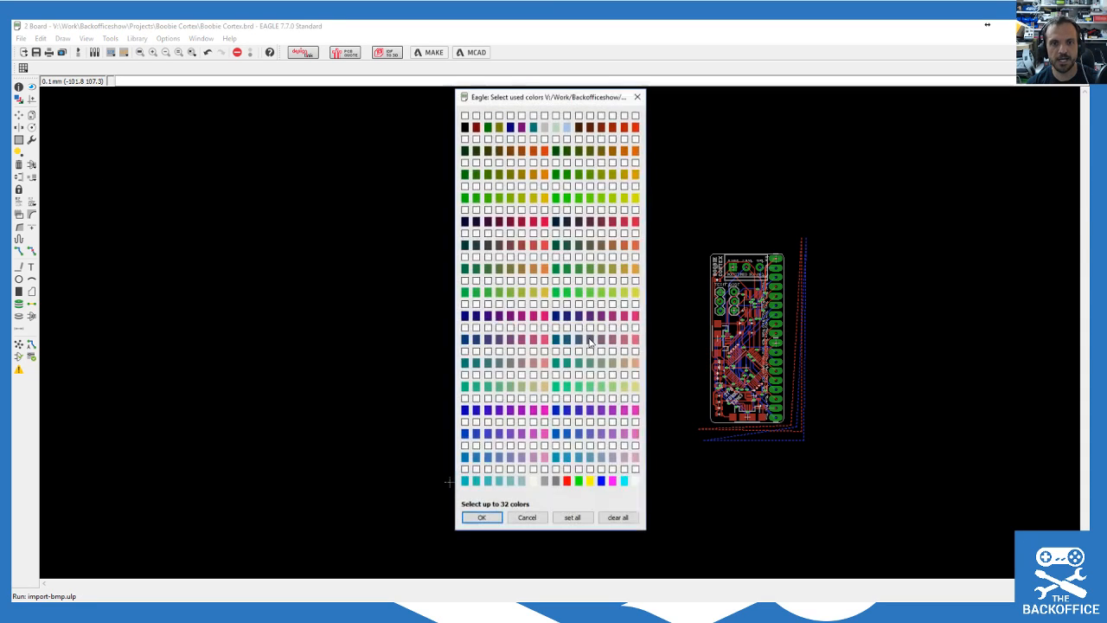
click(636, 469)
click(482, 517)
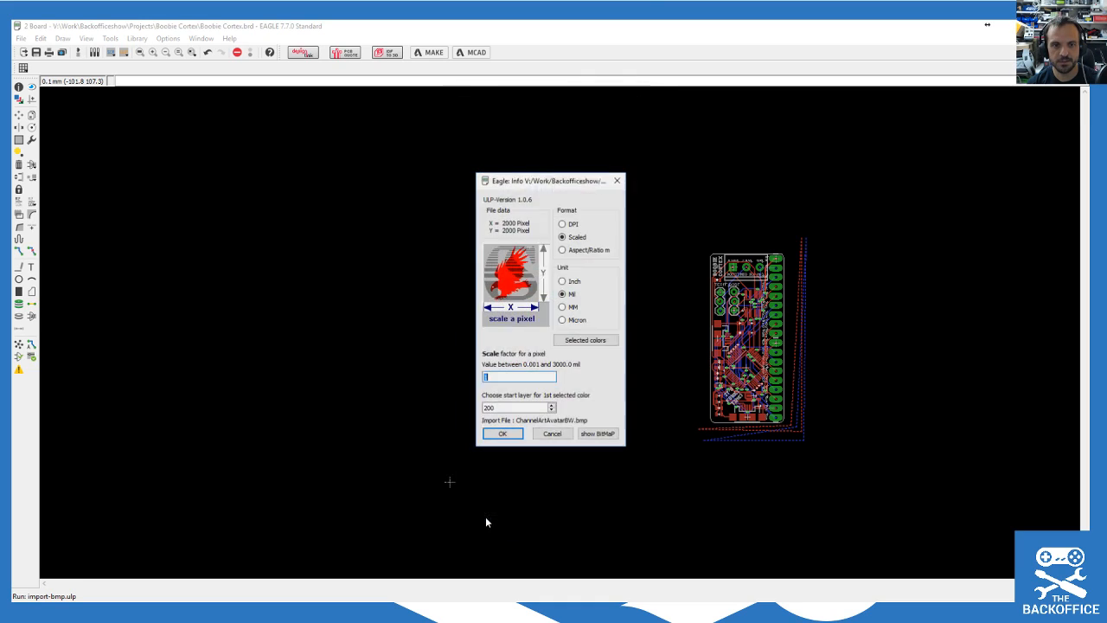
Step: Set the import unit to MM and the start layer to 52, and try a pixel scale factor of 4
click(570, 307)
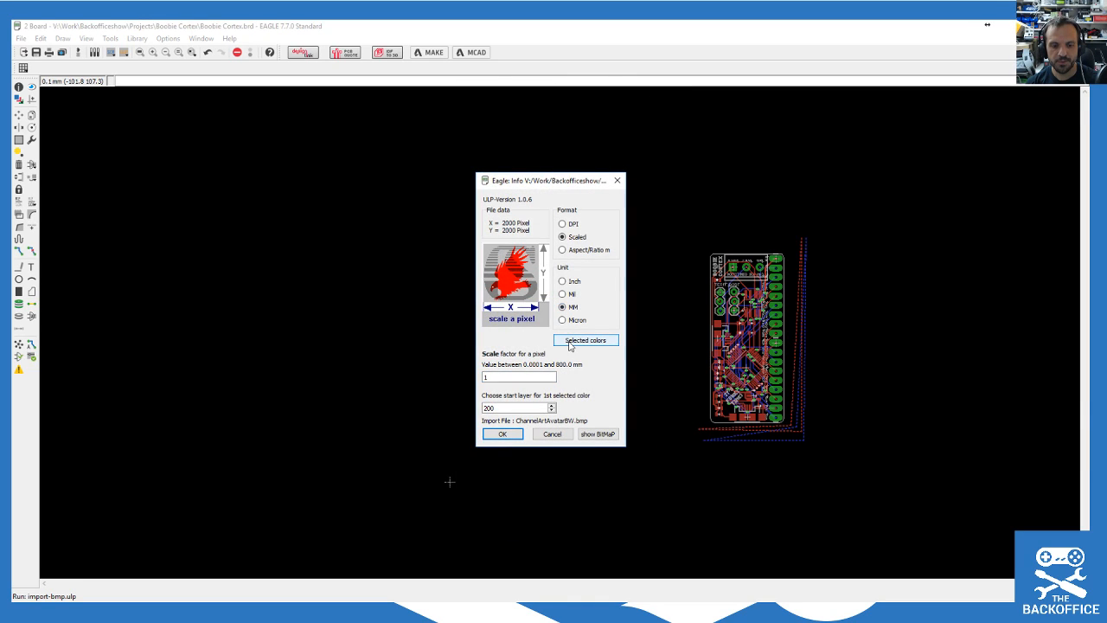
double_click(506, 407)
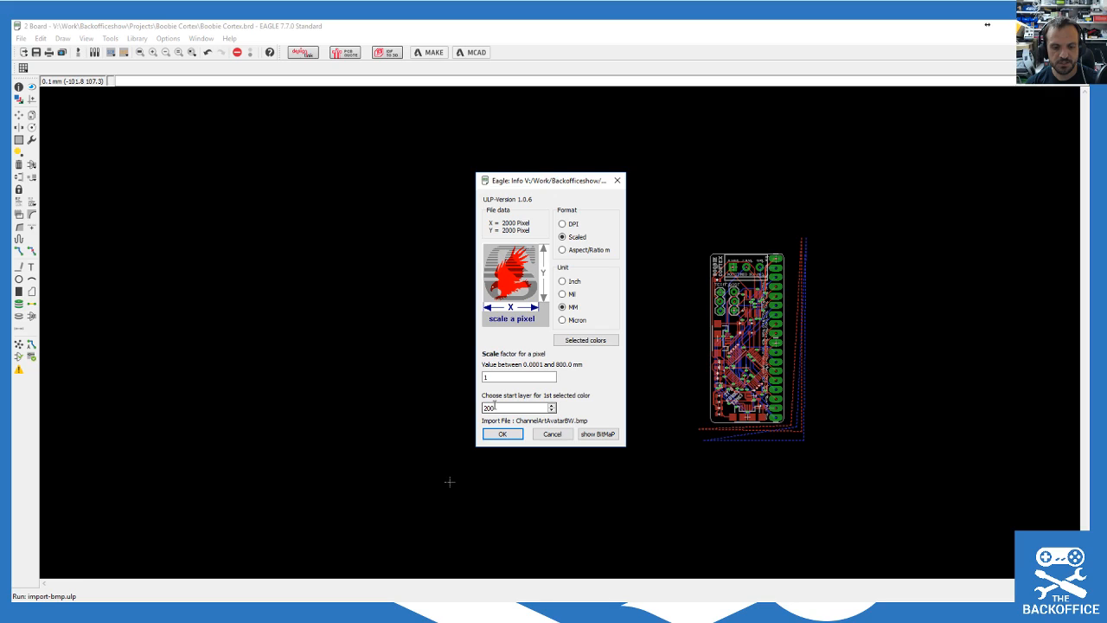
text(52)
click(502, 376)
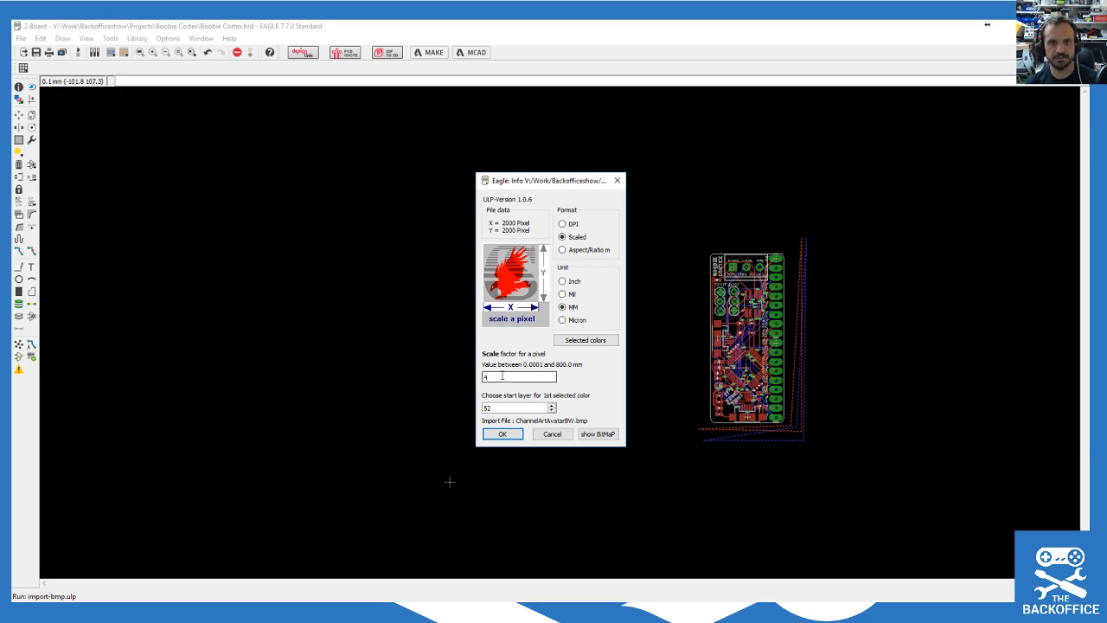
click(506, 382)
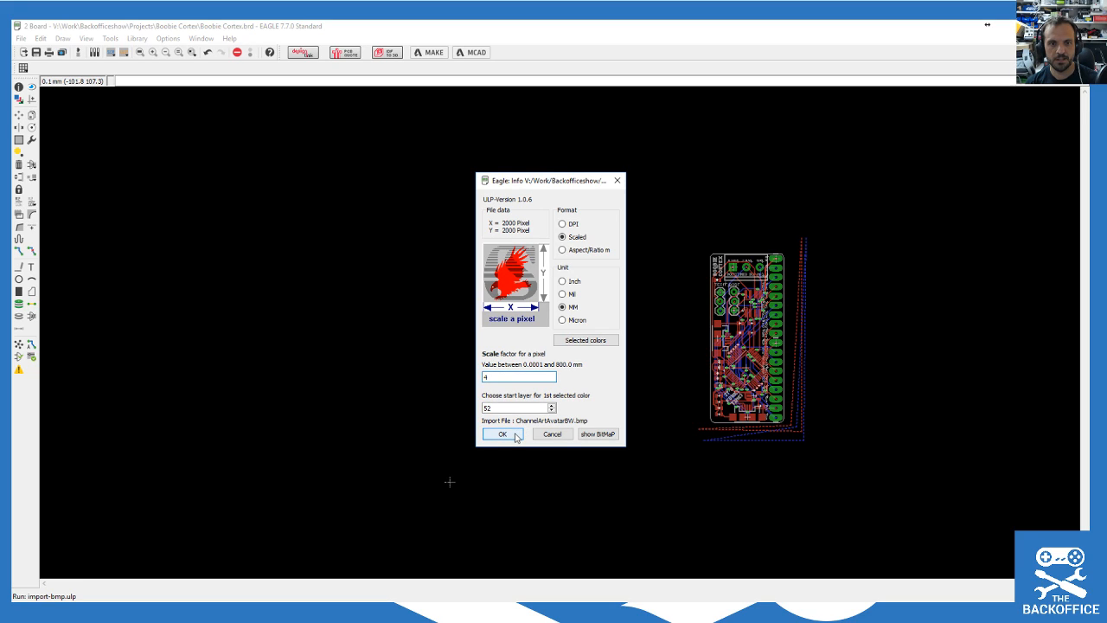
click(501, 434)
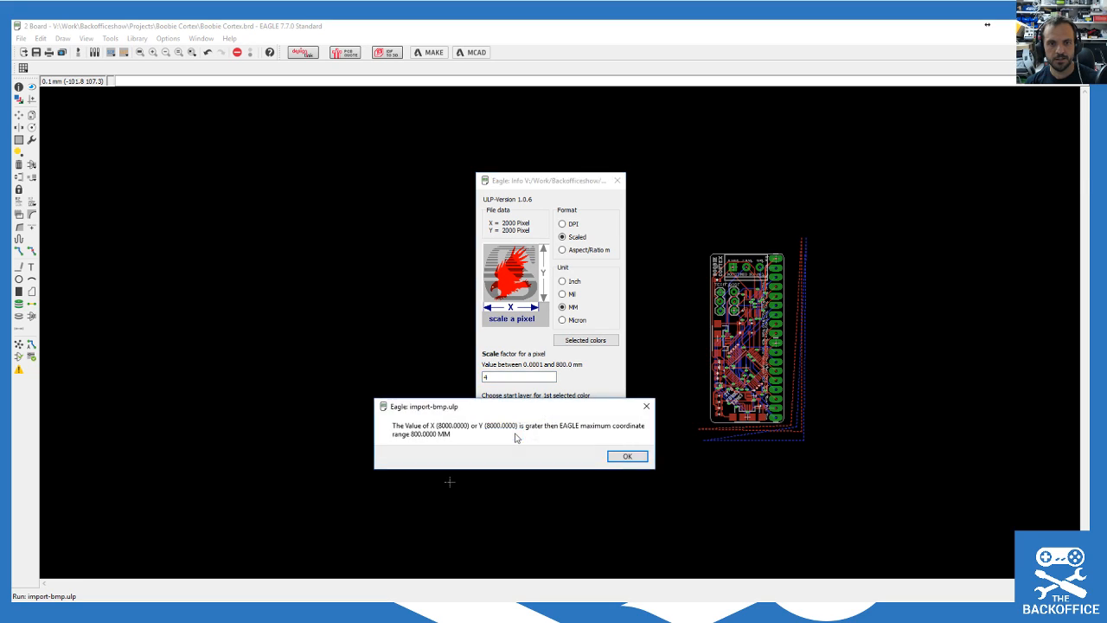
click(627, 457)
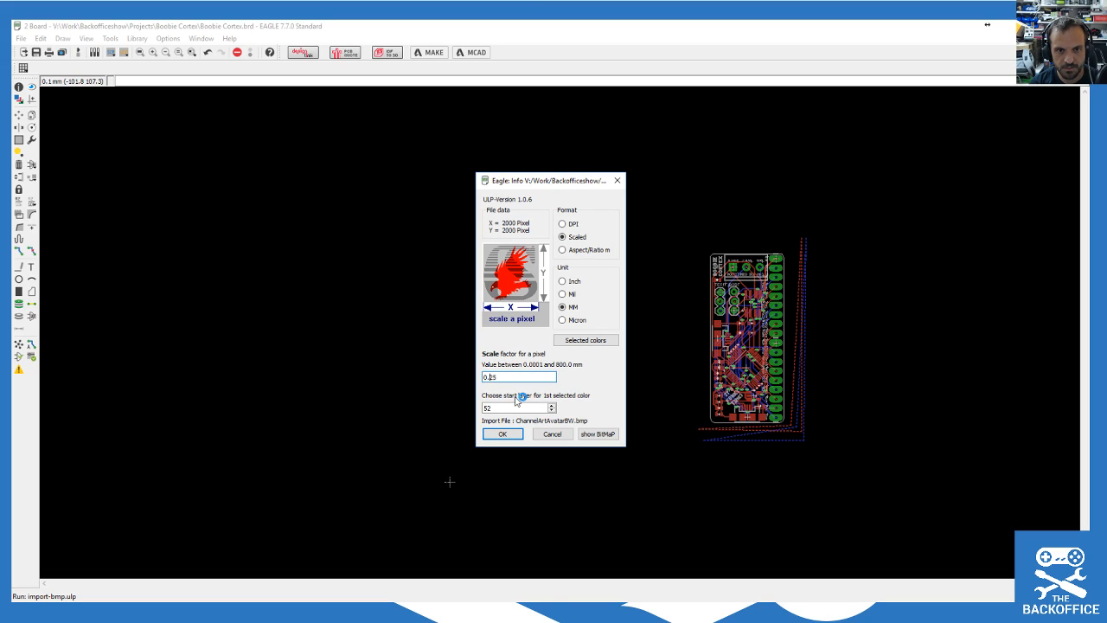
Step: Import the logo with a scale factor of 0.0025 mm per pixel and inspect its size against the board
text(00)
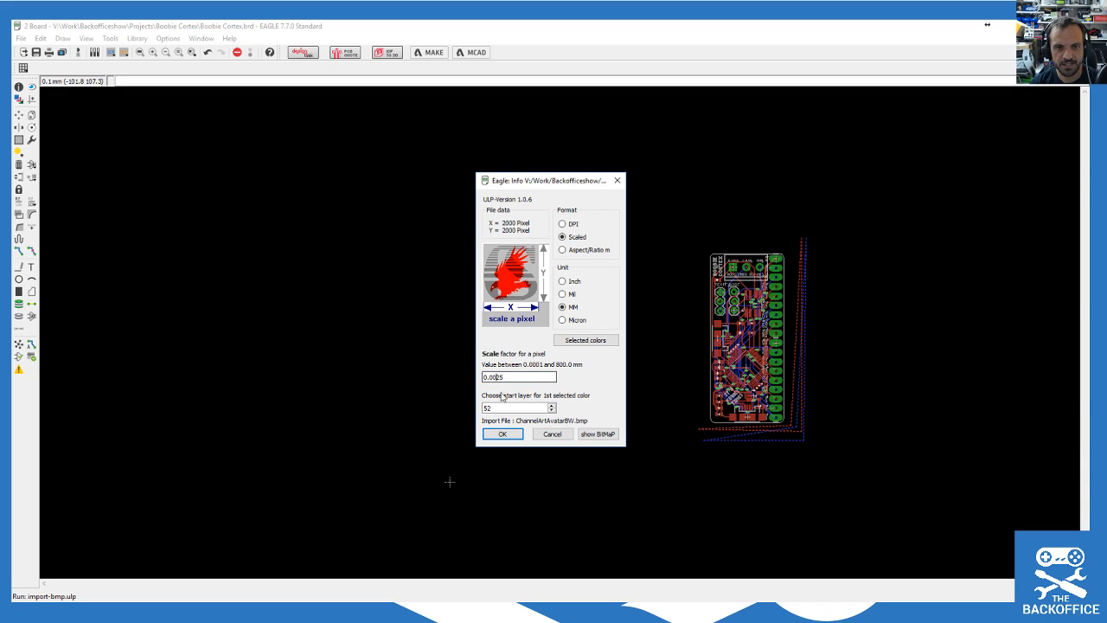
click(503, 437)
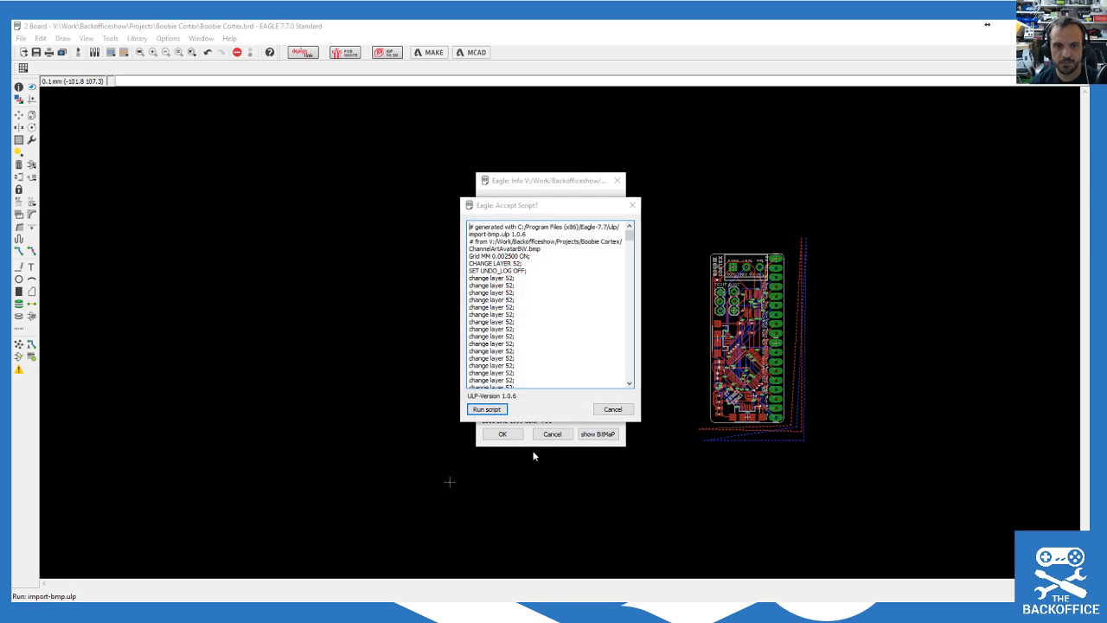
click(488, 410)
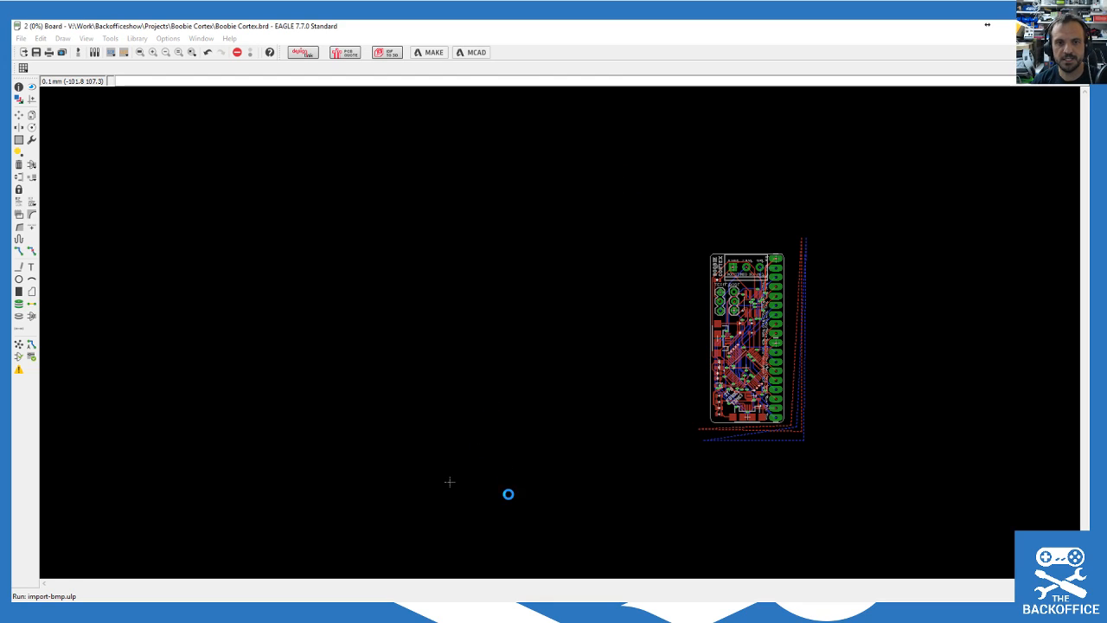
scroll(277, 563, up, 4)
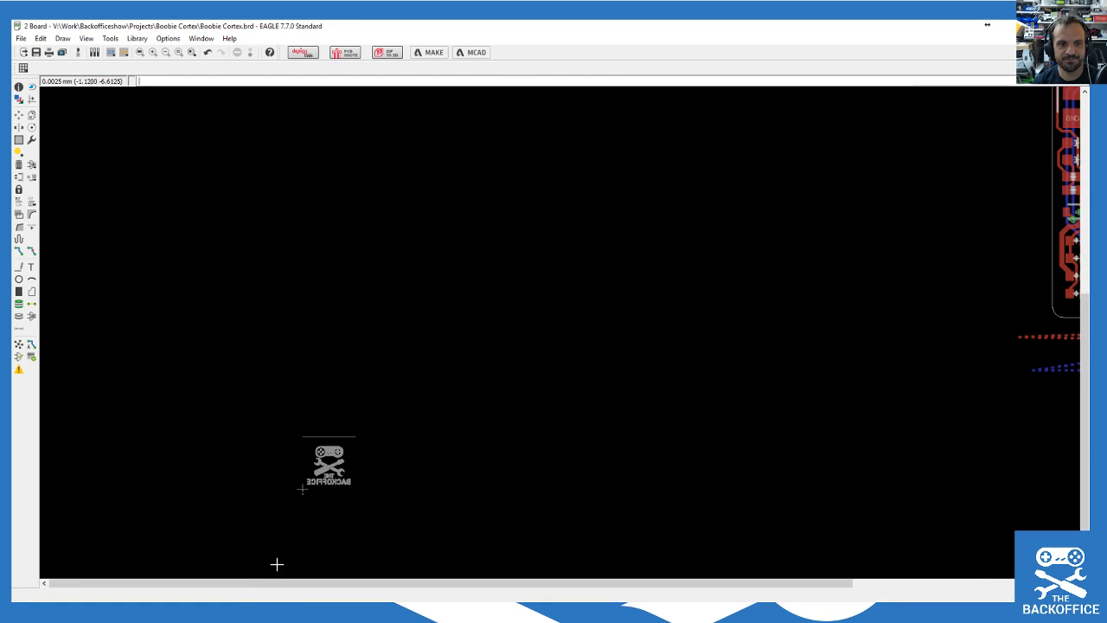
scroll(425, 486, down, 5)
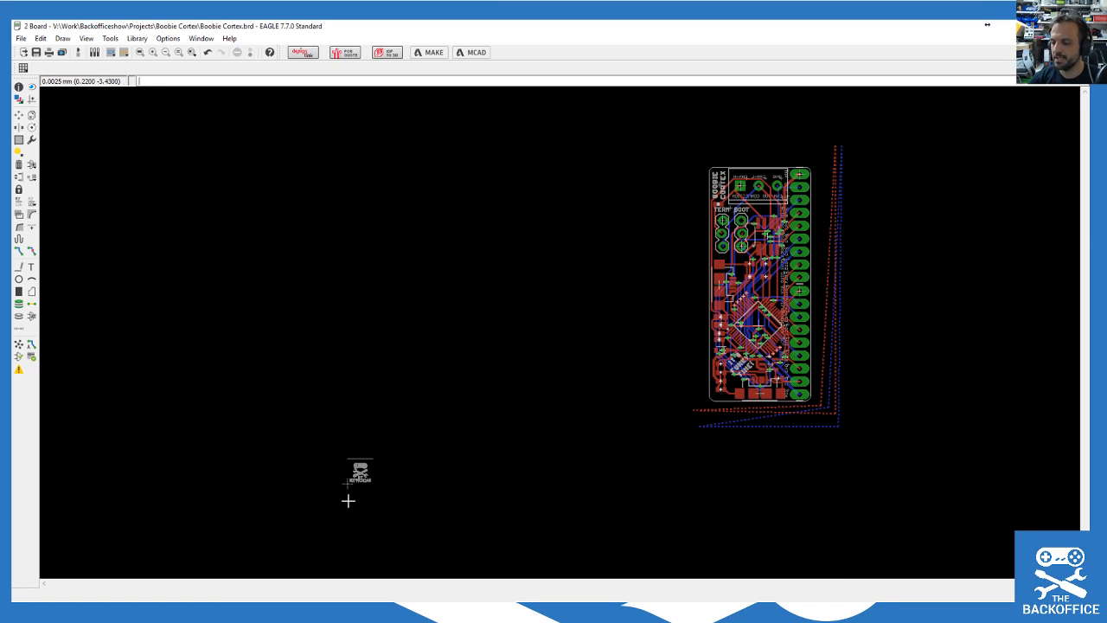
mouse_move(1106, 55)
mouse_down()
mouse_move(477, 83)
mouse_move(1106, 41)
mouse_up()
scroll(389, 497, up, 5)
scroll(207, 475, up, 3)
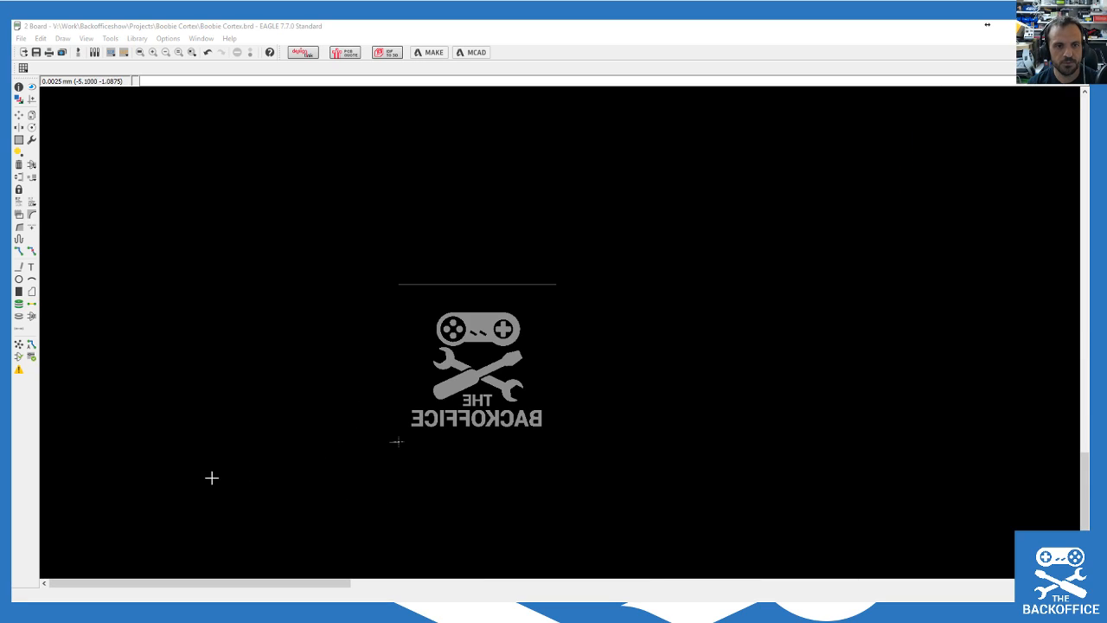
Step: Delete the stray horizontal line above the imported logo
click(19, 165)
click(515, 222)
scroll(692, 346, down, 5)
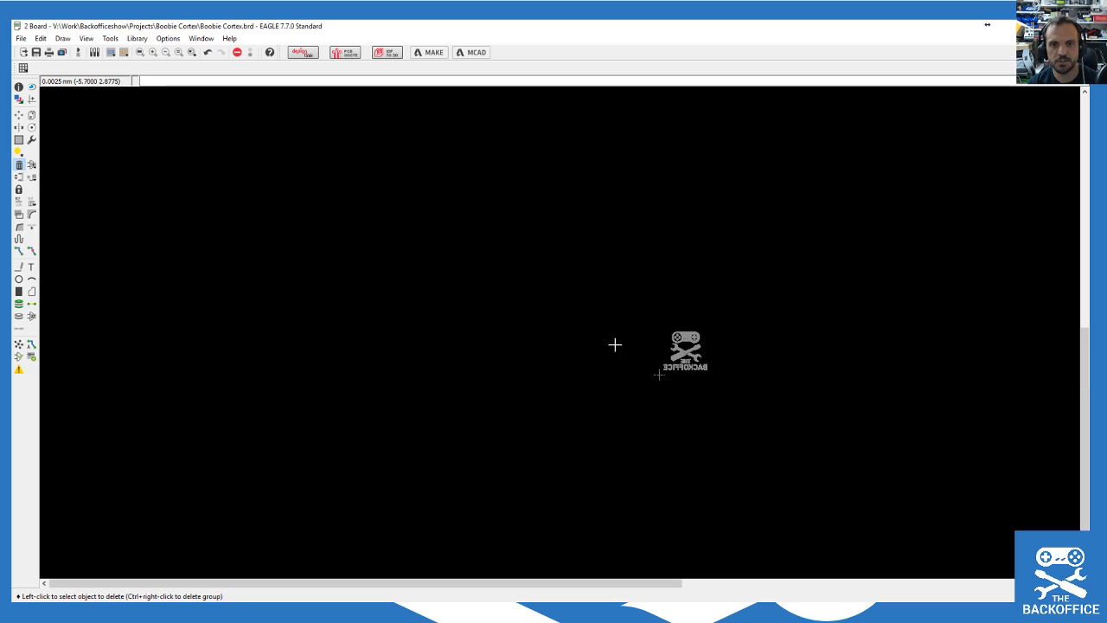
scroll(489, 334, down, 4)
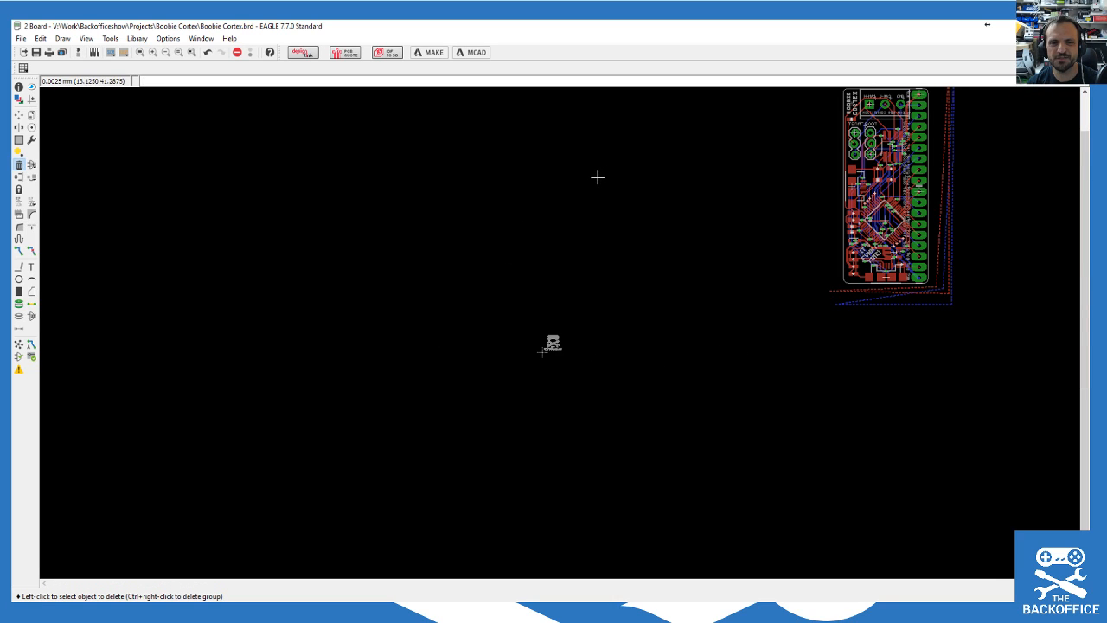
Step: Group the imported logo at the origin and delete it, leaving the board layout out of the selection
scroll(605, 172, up, 2)
scroll(598, 194, down, 2)
scroll(592, 220, down, 1)
scroll(685, 359, down, 1)
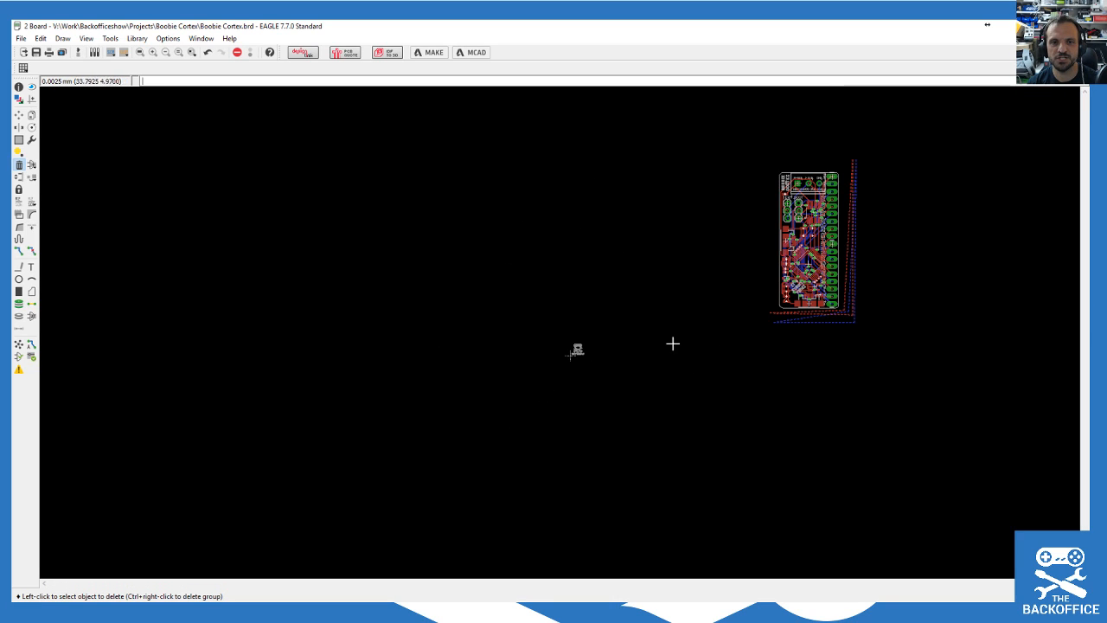
click(19, 139)
drag(468, 286, 668, 448)
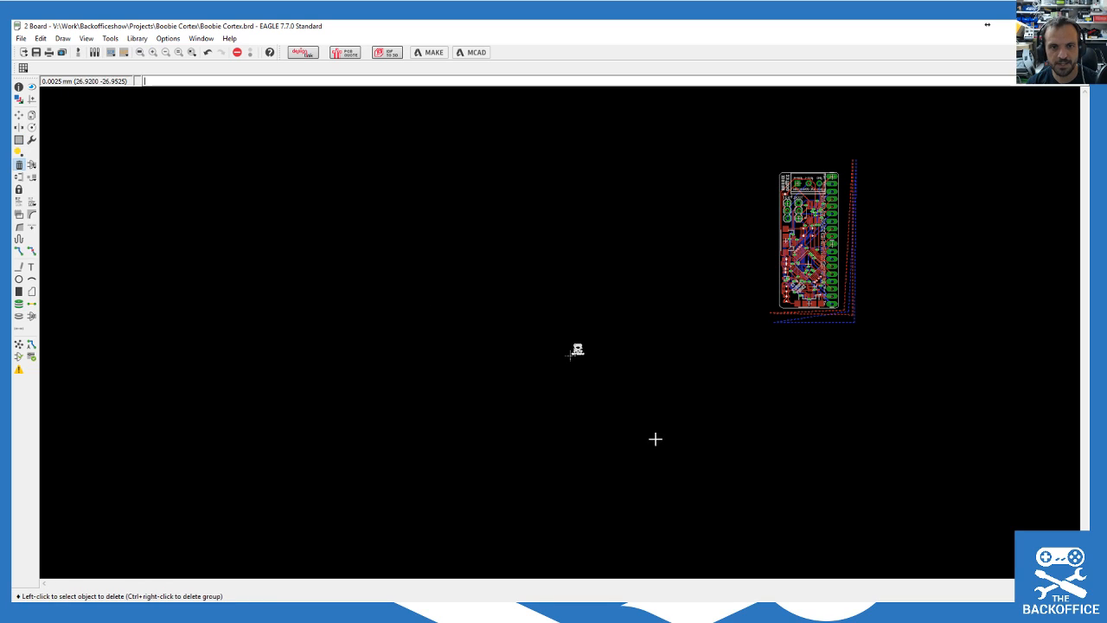
click(20, 164)
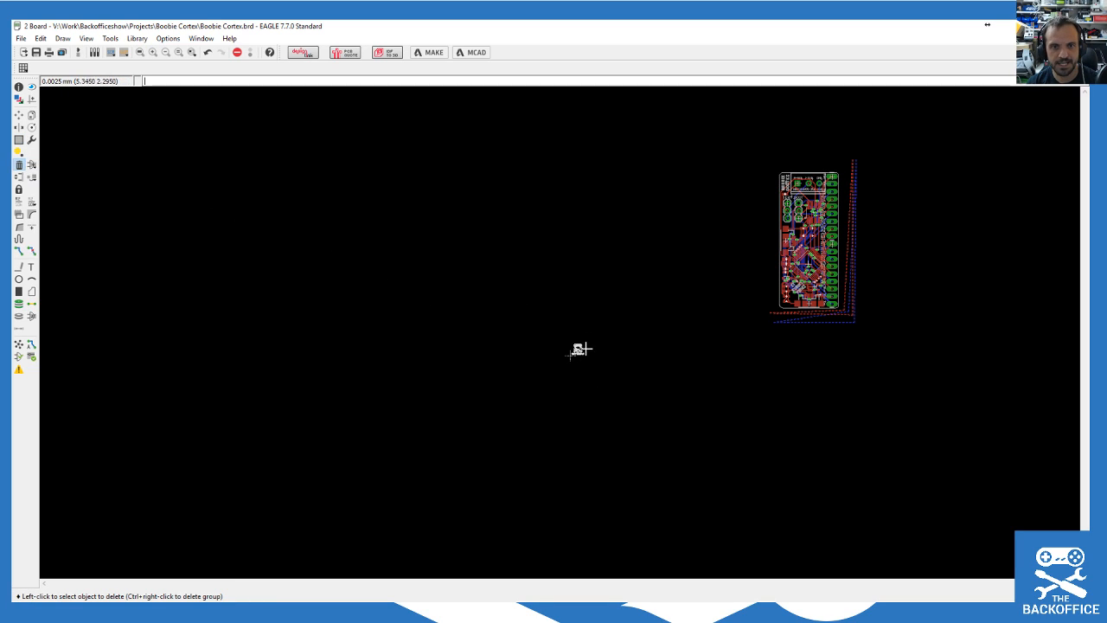
scroll(579, 353, up, 3)
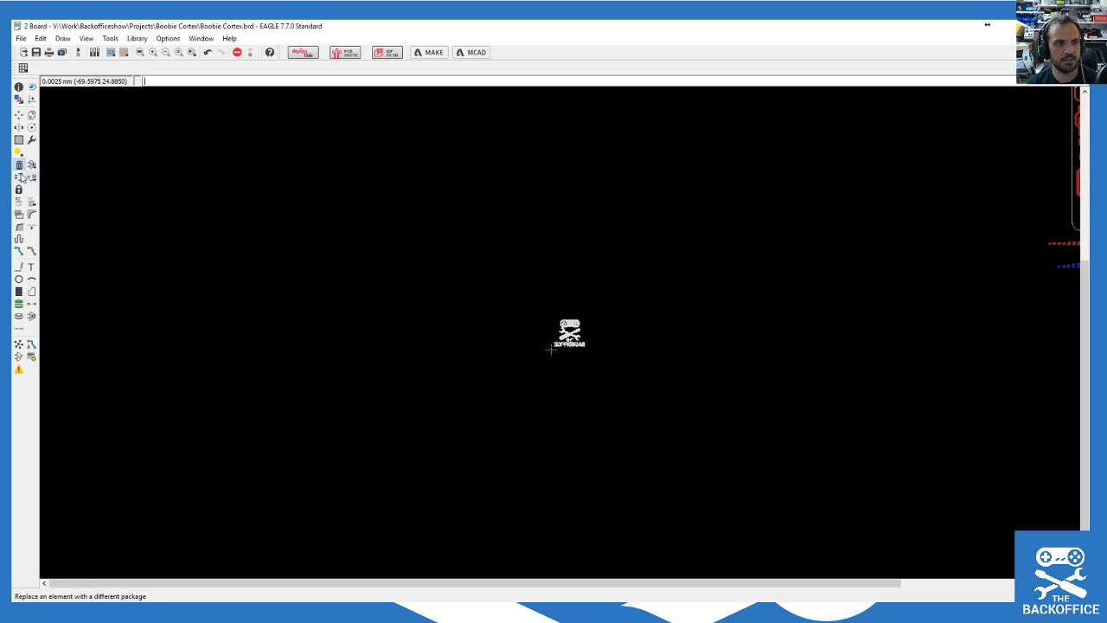
ctrl+right_click(568, 333)
scroll(642, 298, down, 3)
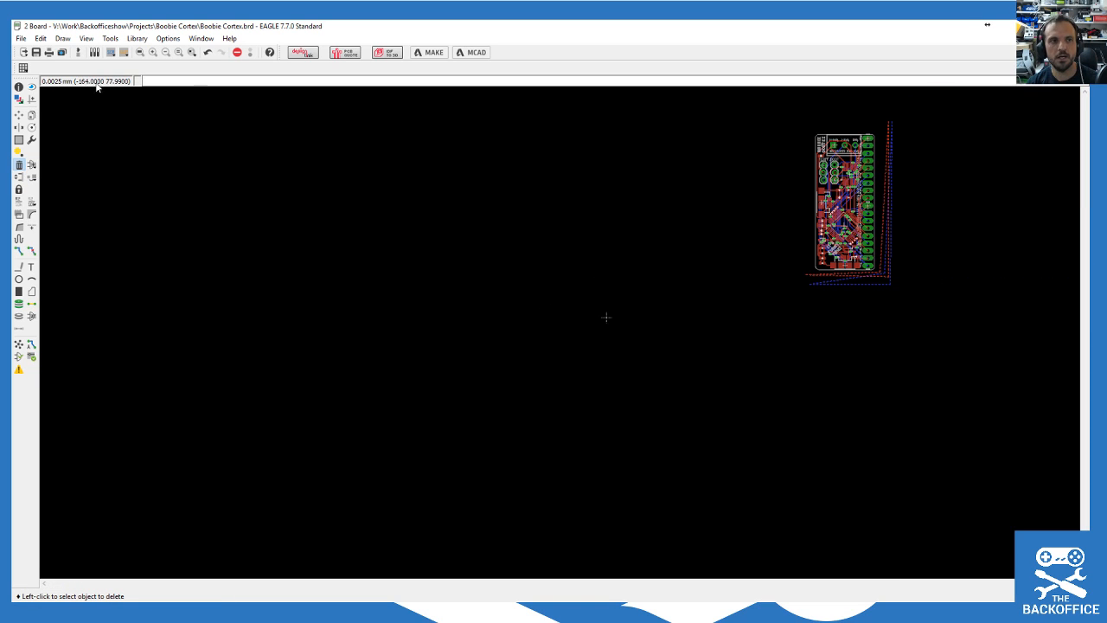
Step: Start a bitmap import of ChannelArtAvatarBW.bmp, keeping white as the only selected colour
click(19, 38)
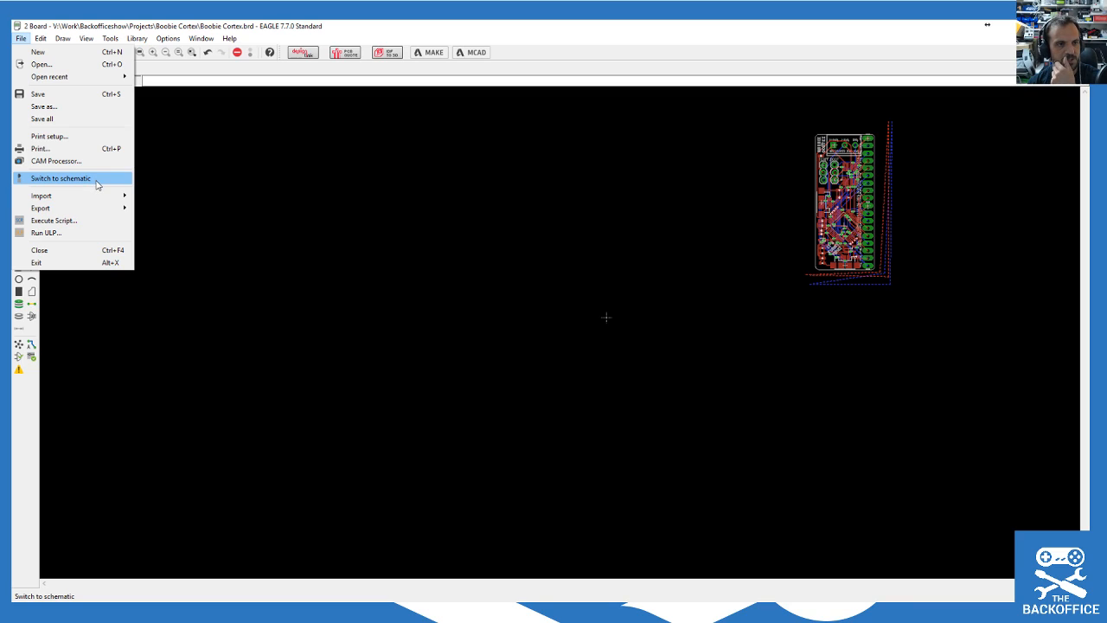
mouse_move(87, 198)
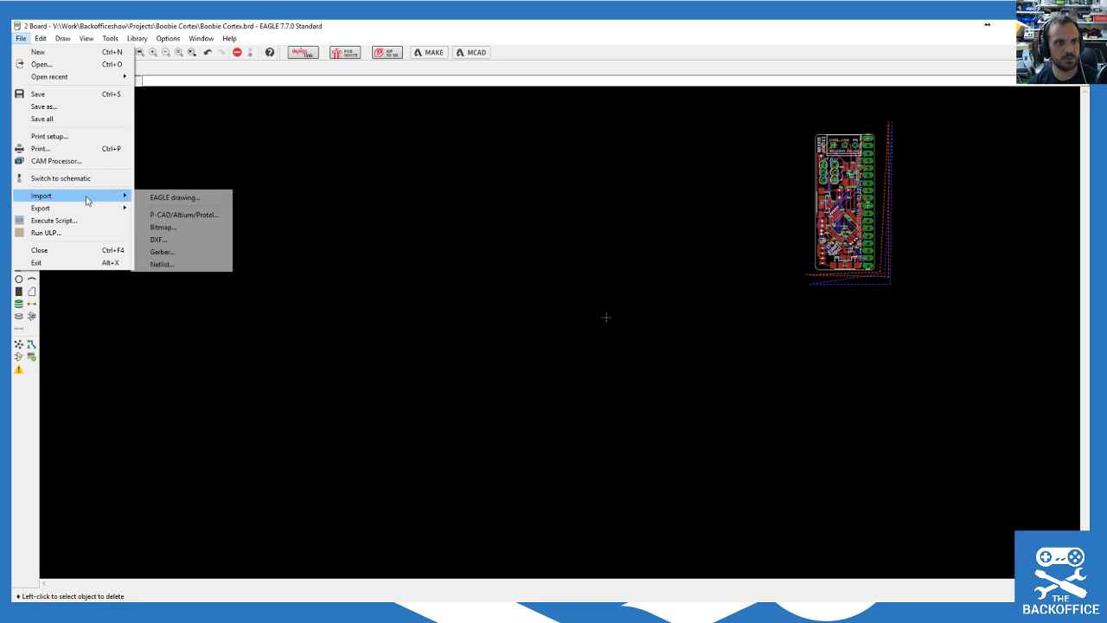
click(170, 228)
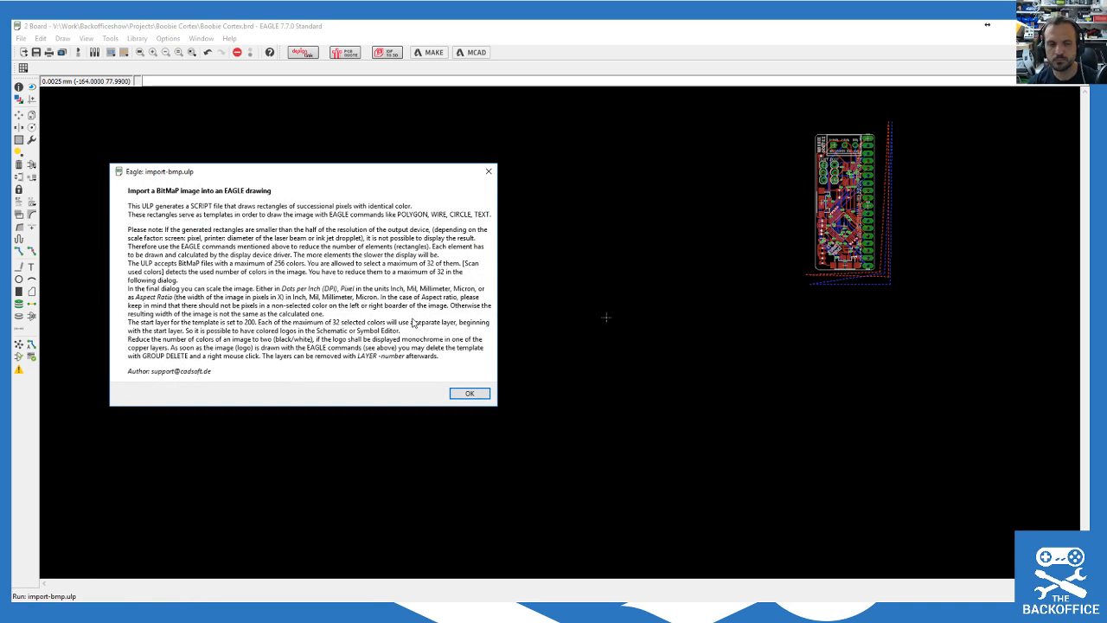
click(469, 394)
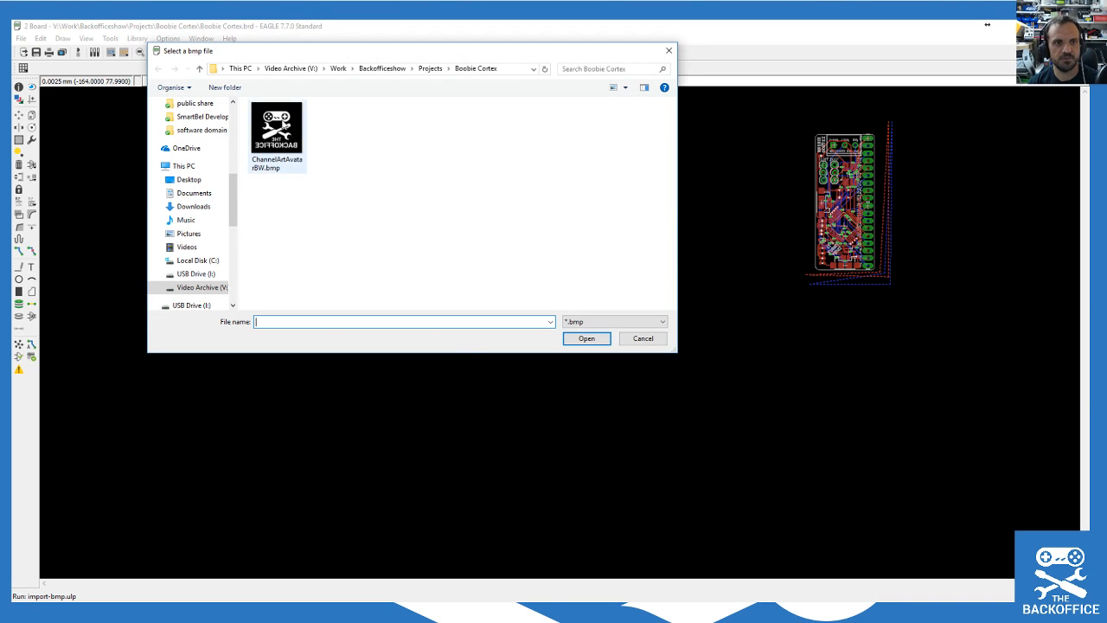
double_click(277, 128)
click(580, 420)
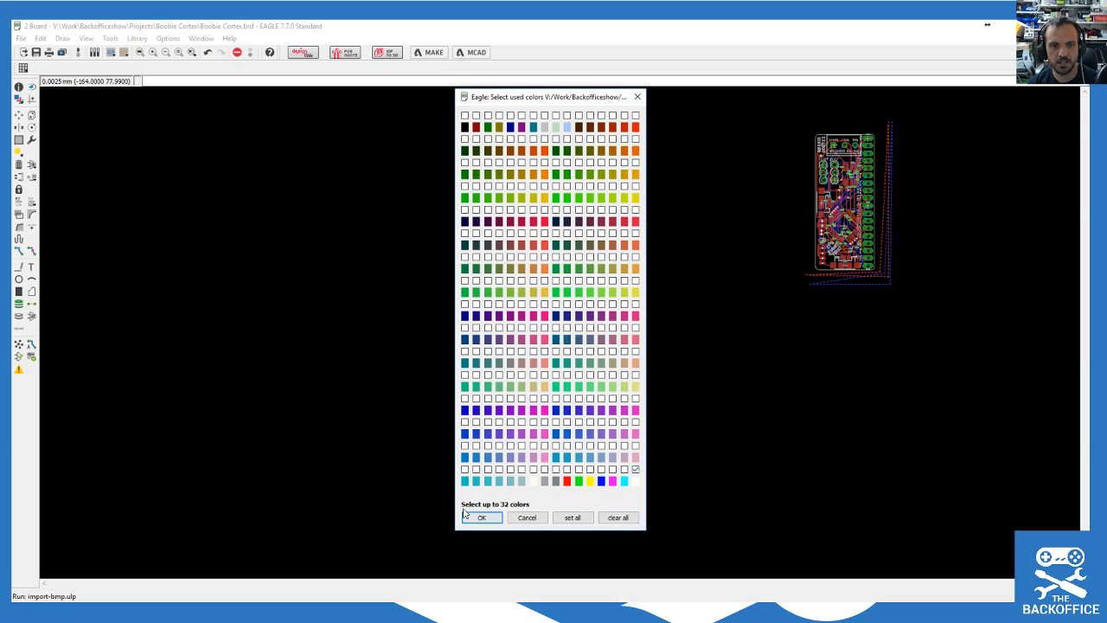
click(482, 517)
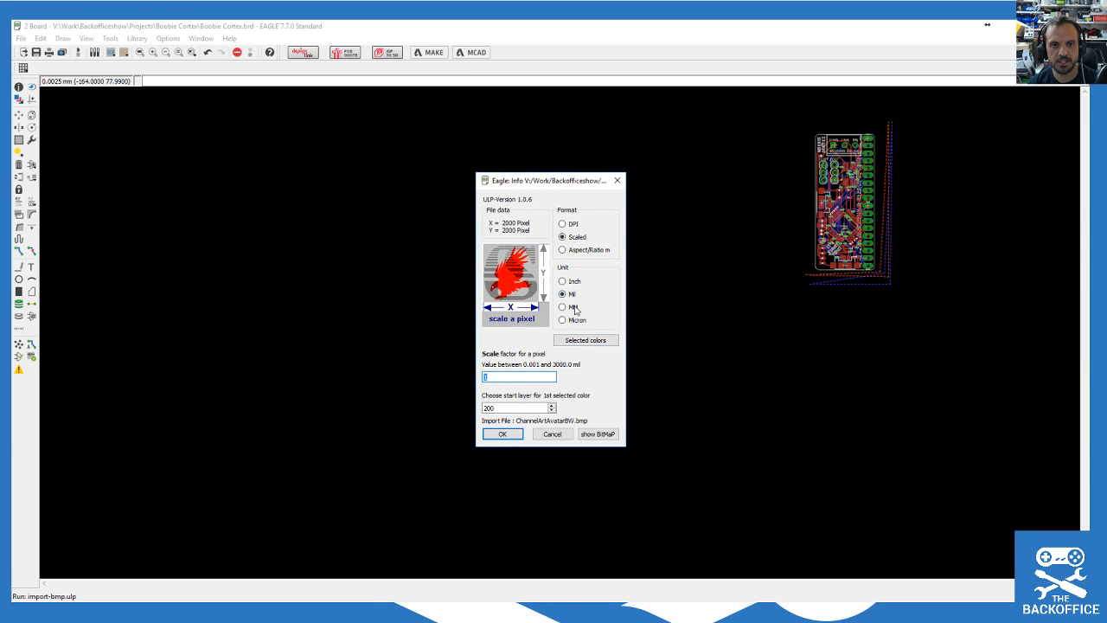
Step: Import the logo in MM with start layer 52 and a scale factor of 0.025 per pixel
click(563, 308)
double_click(486, 409)
text(52)
click(499, 377)
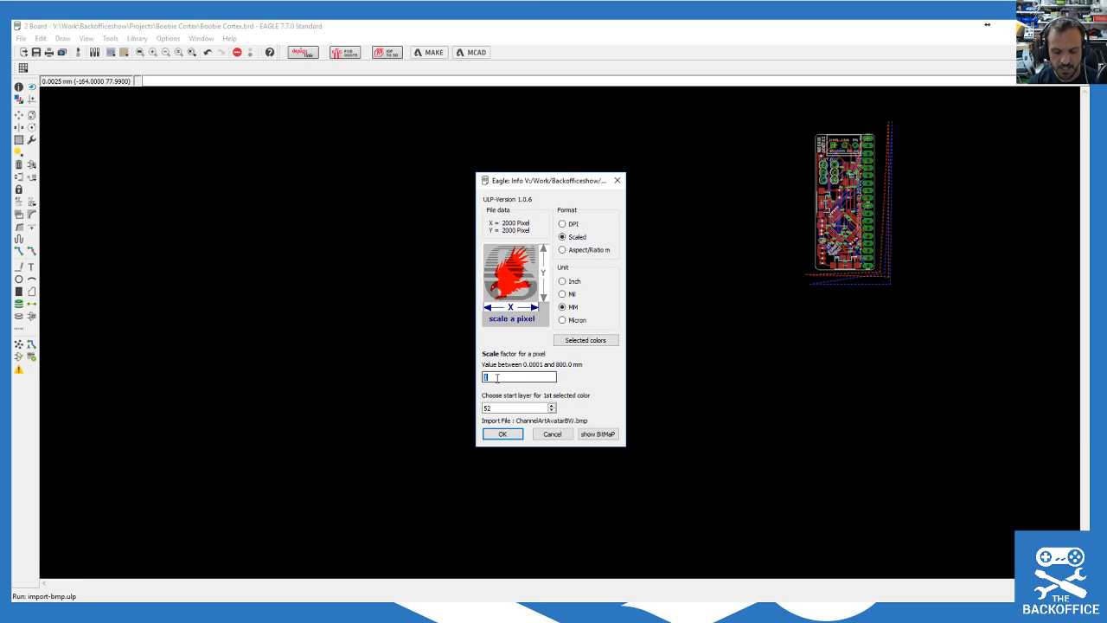
key(Left)
key(Left)
key(Left)
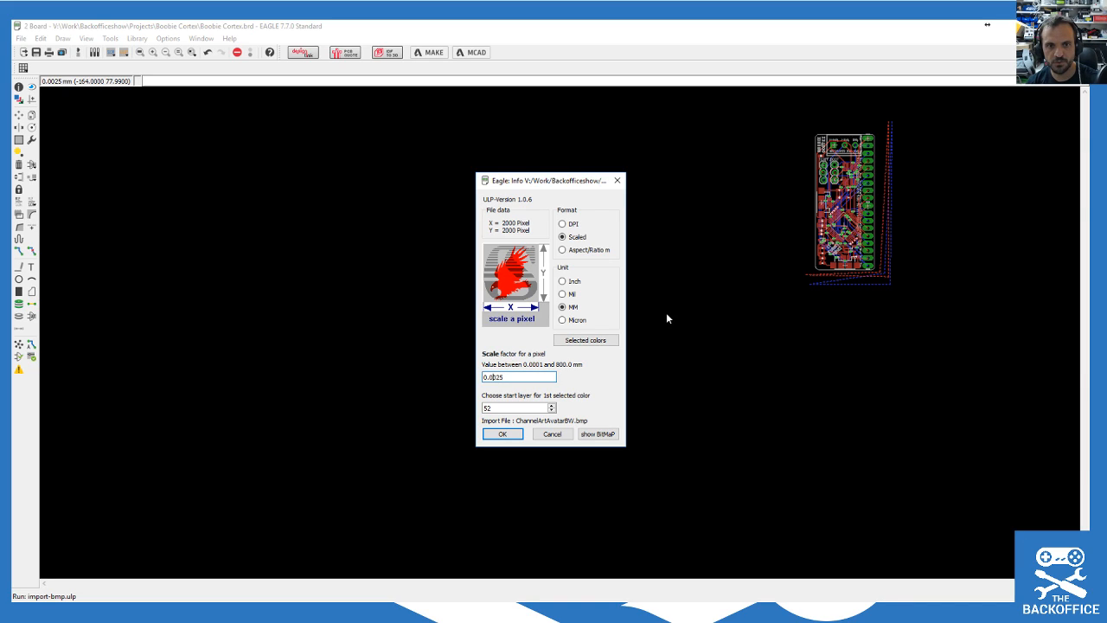
click(502, 434)
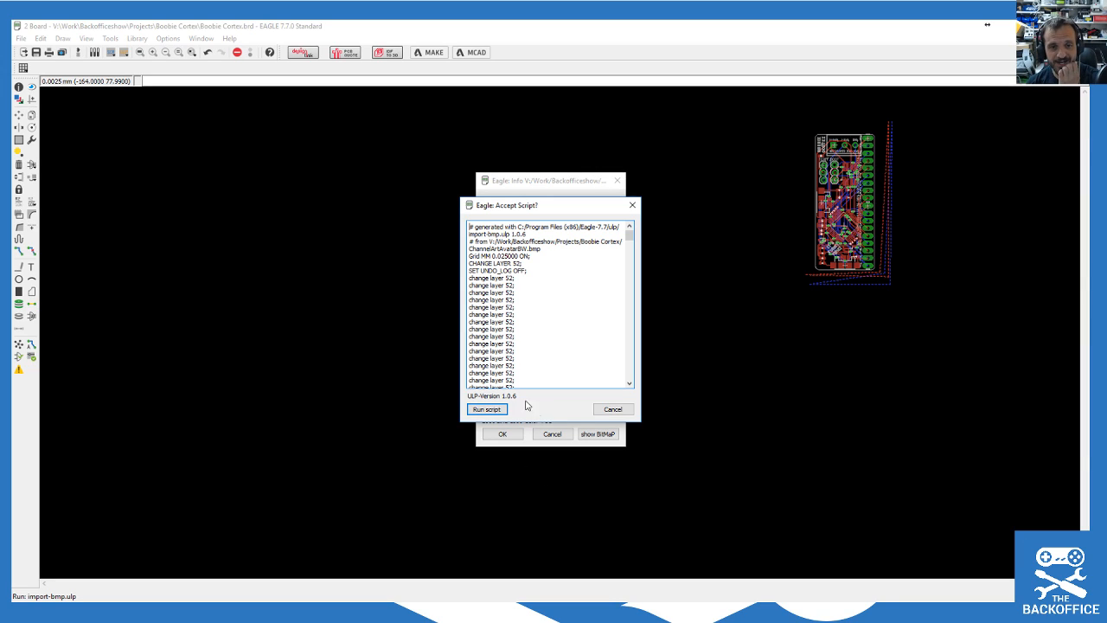
click(484, 408)
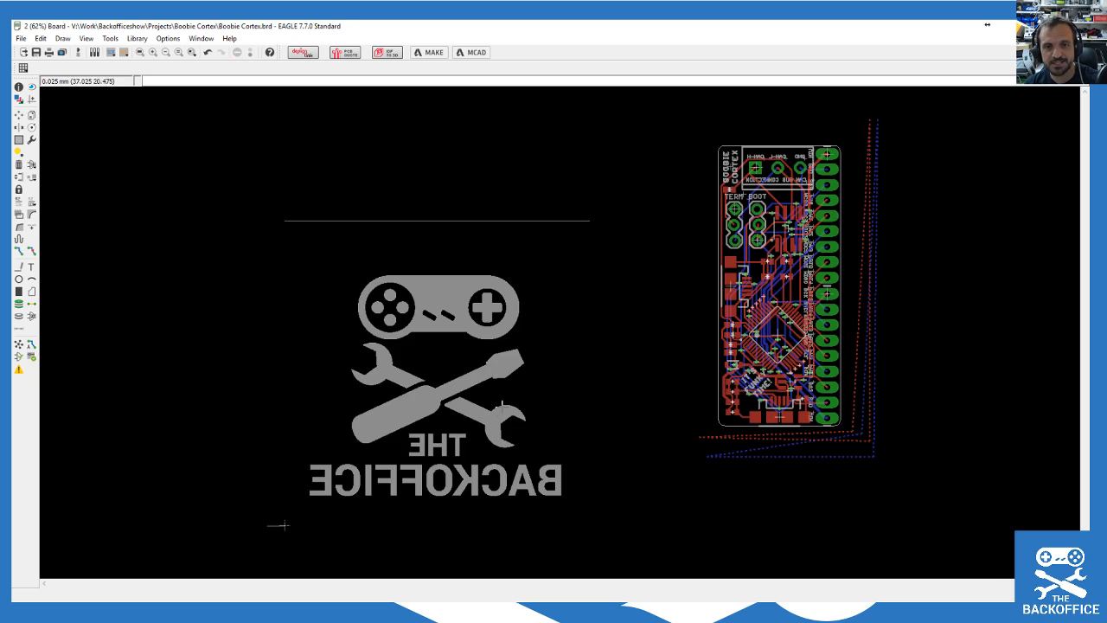
scroll(465, 487, down, 1)
scroll(333, 571, up, 1)
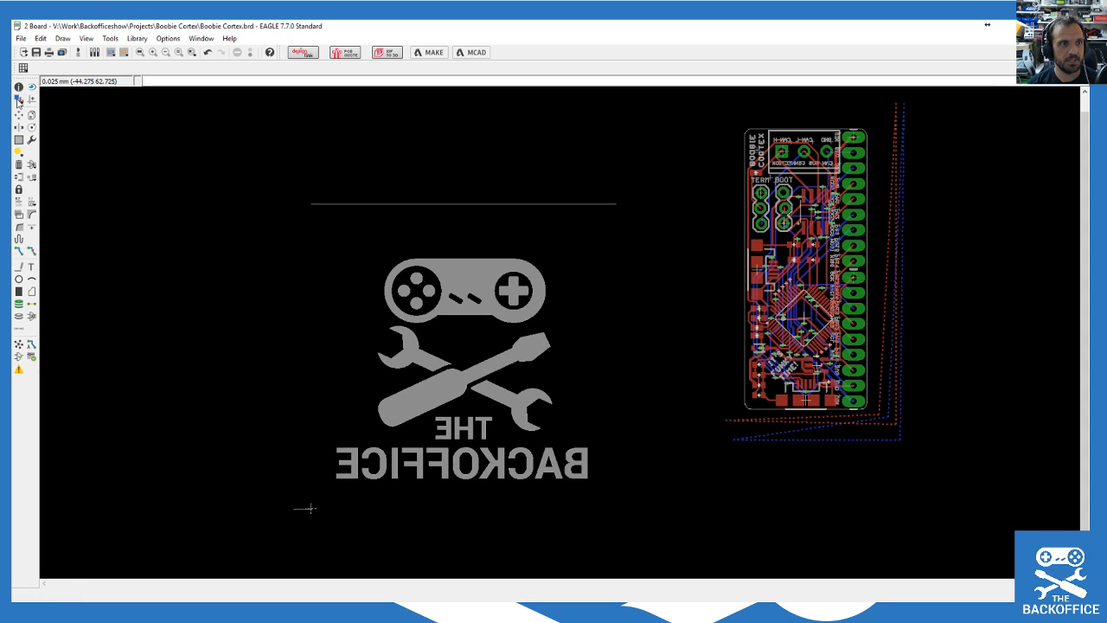
Step: Group the imported logo with its stray lines, leaving the board out, and delete the group
click(19, 140)
drag(214, 166, 661, 522)
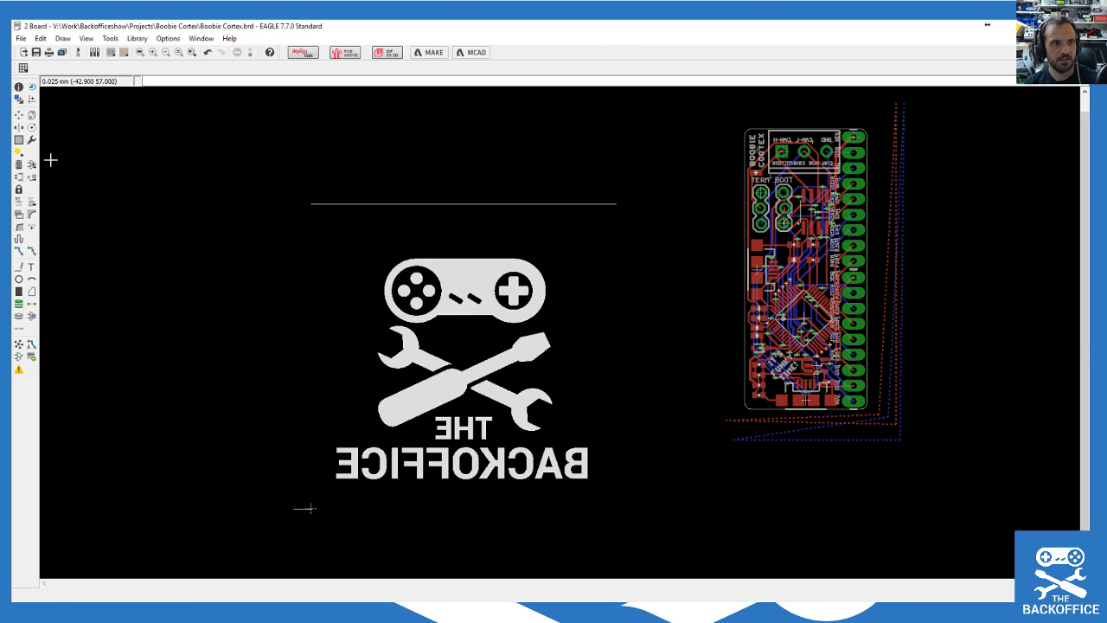
click(19, 163)
ctrl+right_click(469, 276)
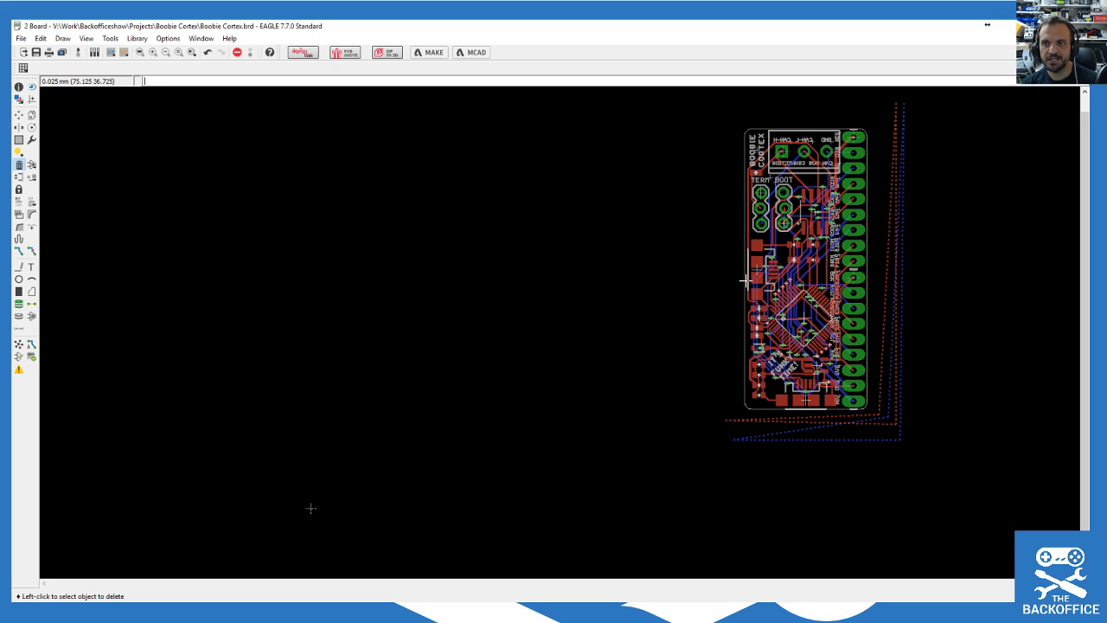
scroll(962, 305, up, 1)
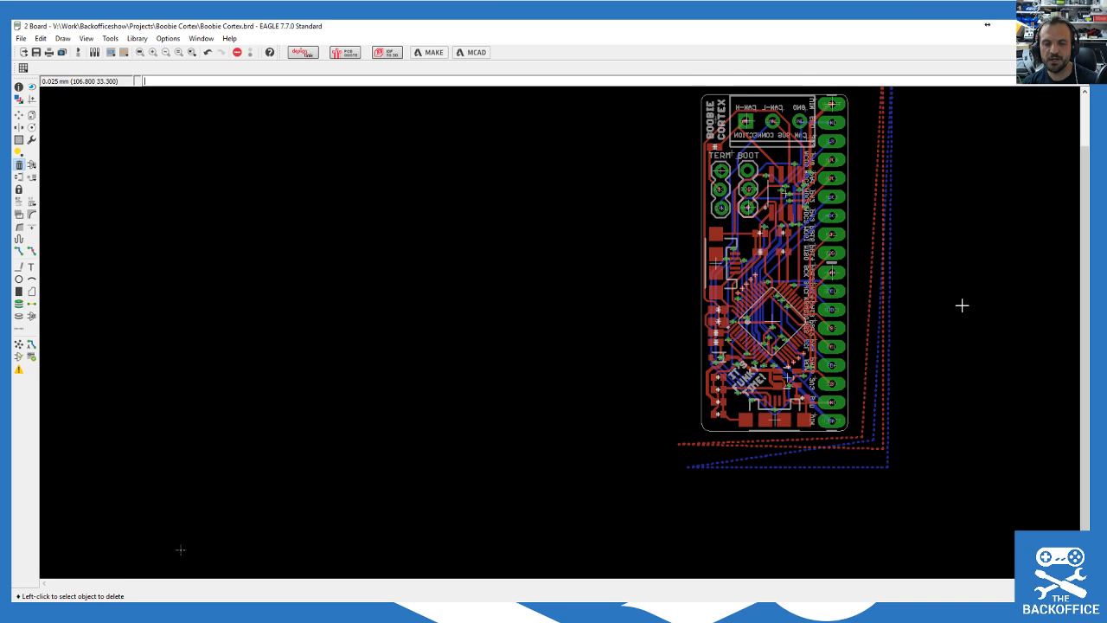
scroll(958, 306, up, 1)
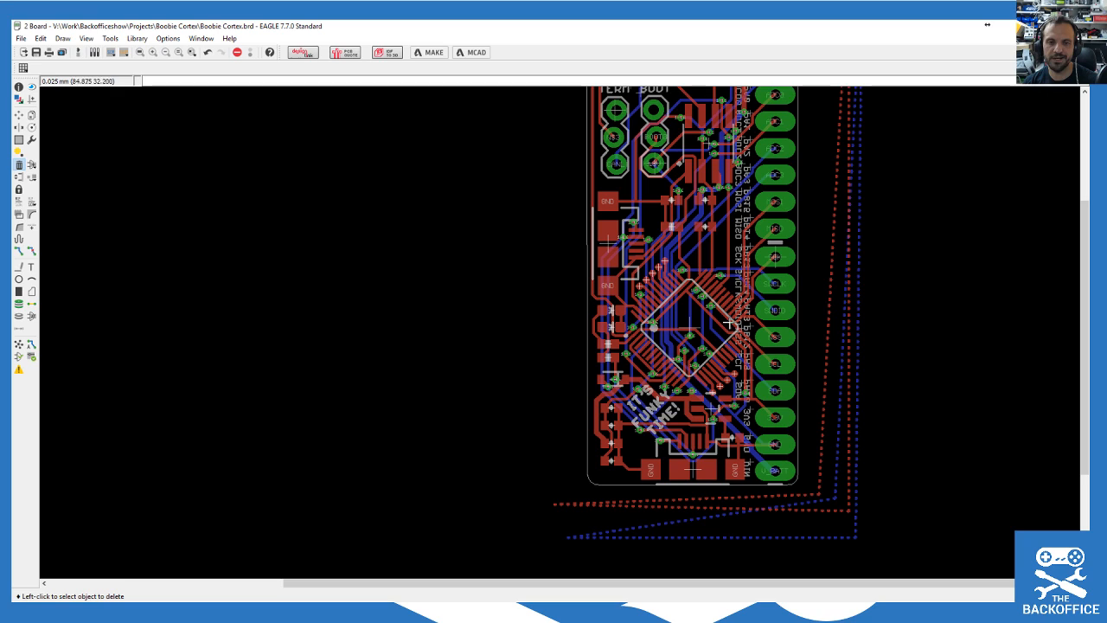
scroll(540, 427, down, 2)
scroll(782, 454, down, 1)
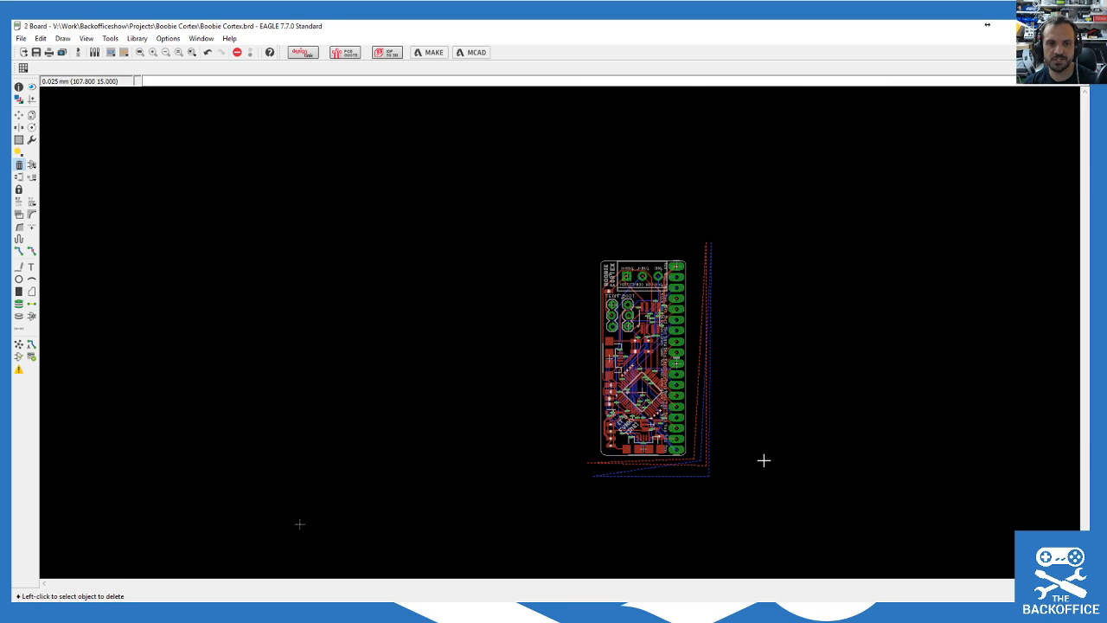
scroll(487, 491, up, 1)
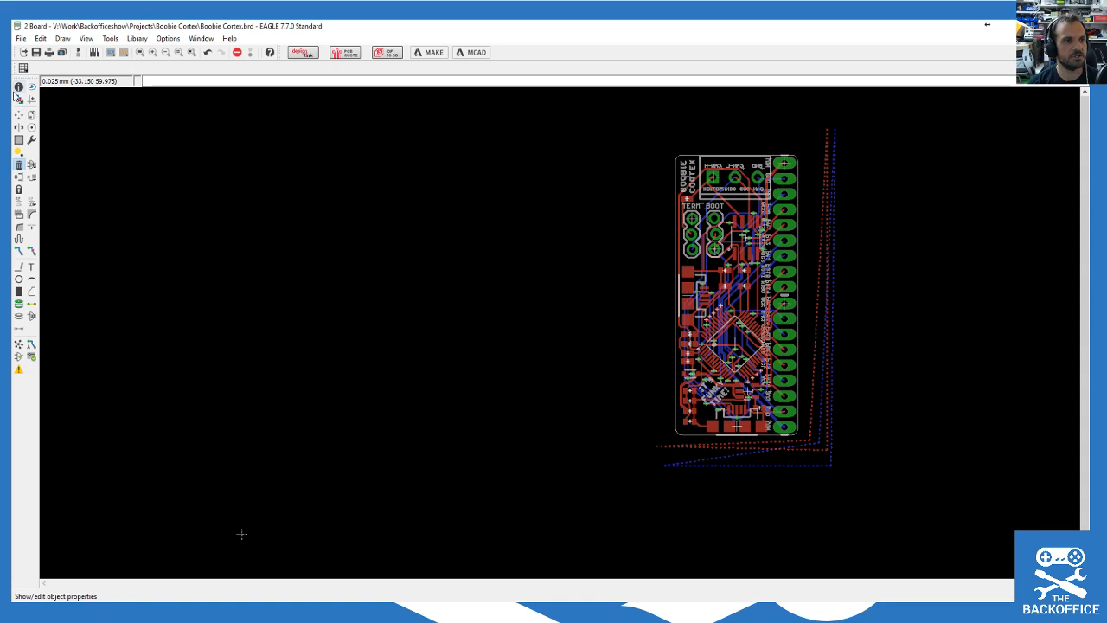
click(17, 39)
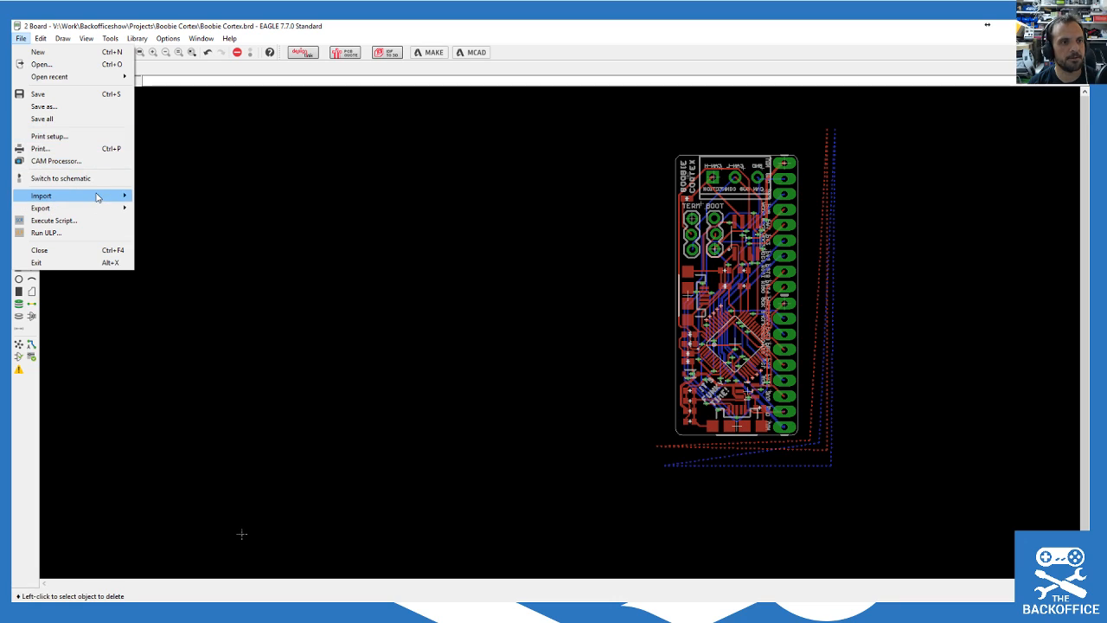
mouse_move(121, 195)
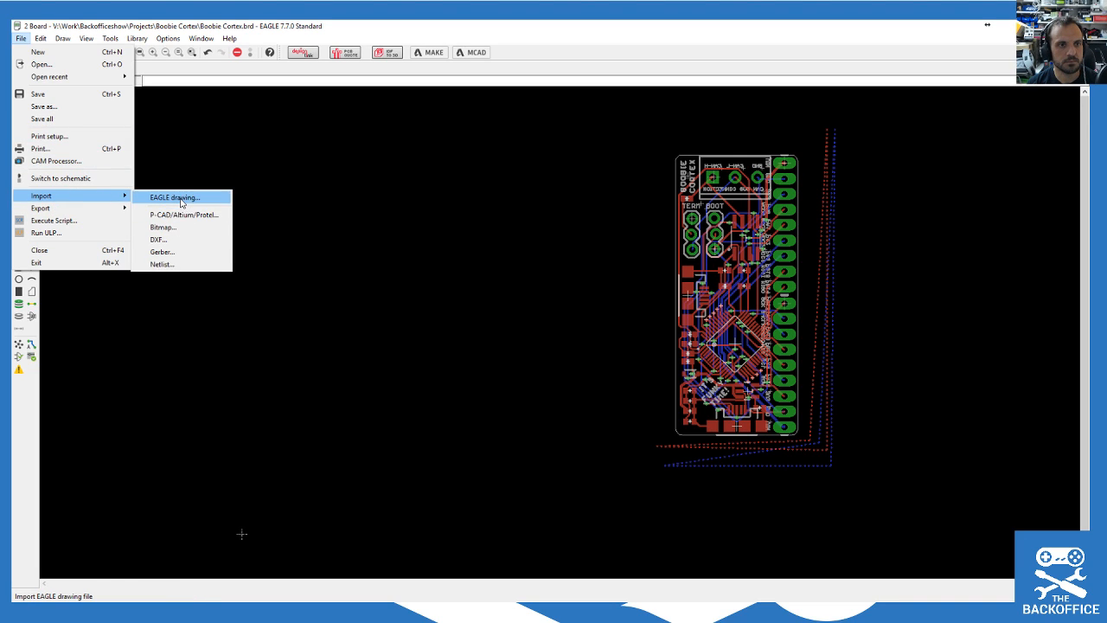
click(165, 226)
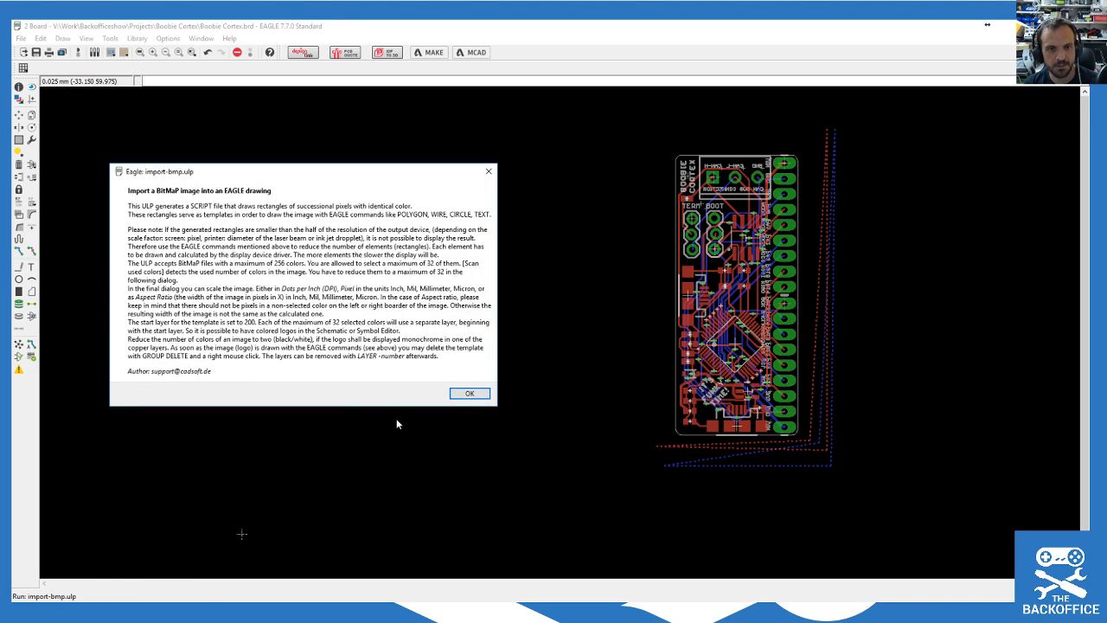
click(465, 396)
double_click(271, 128)
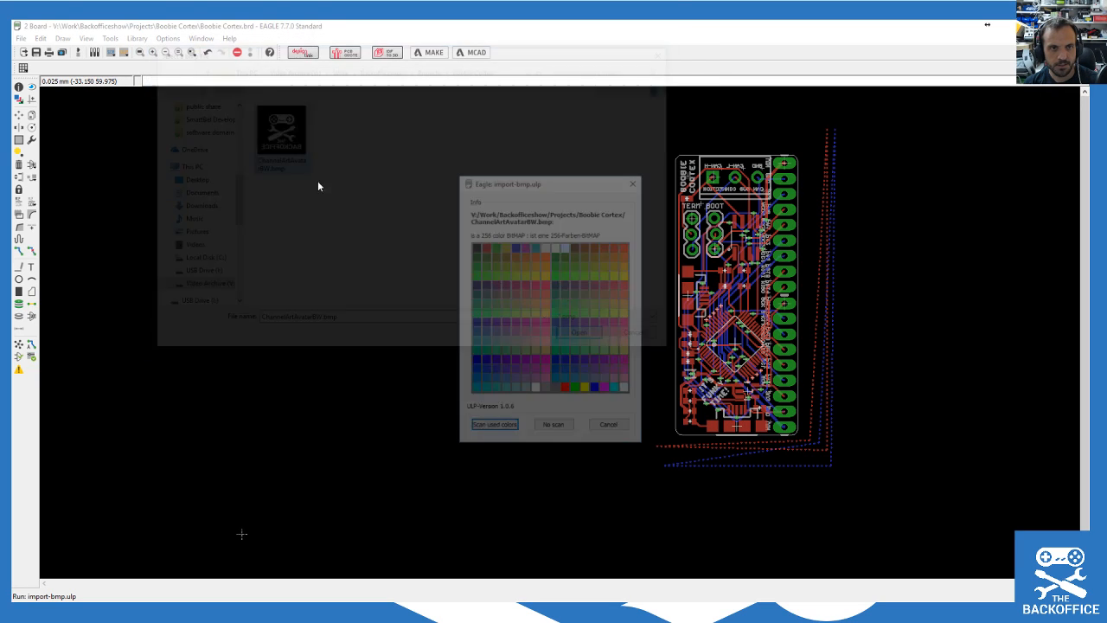
click(542, 426)
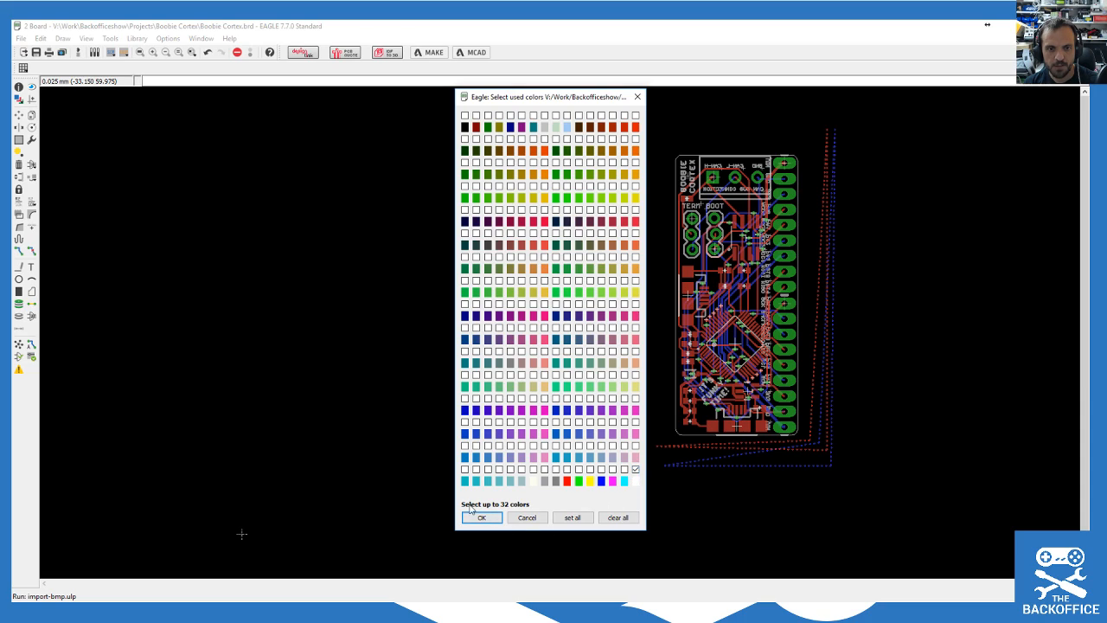
click(482, 517)
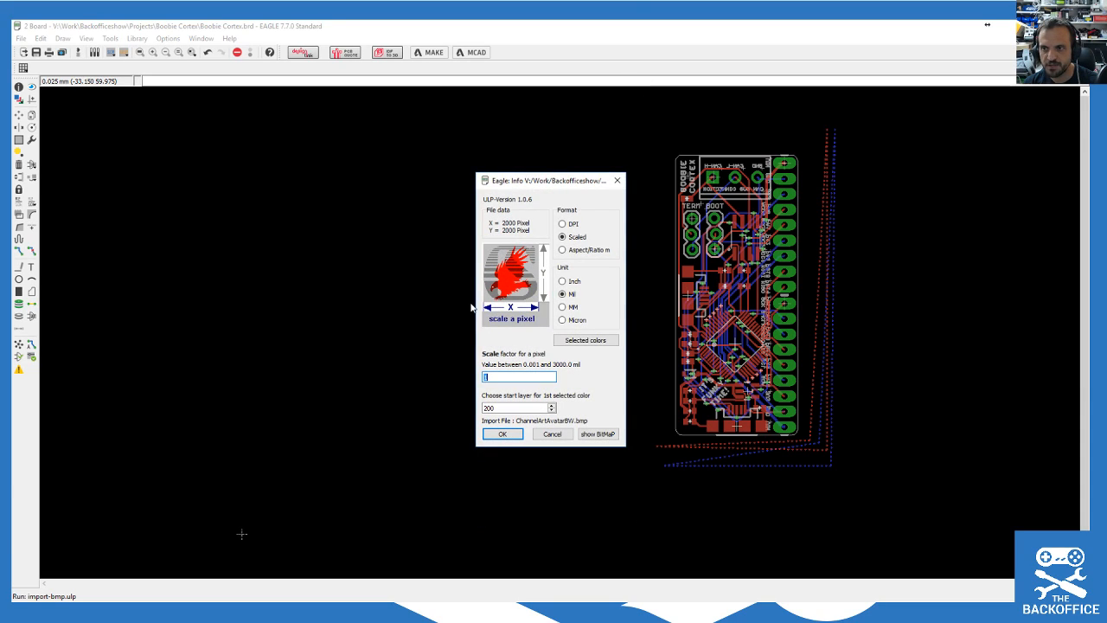
click(573, 310)
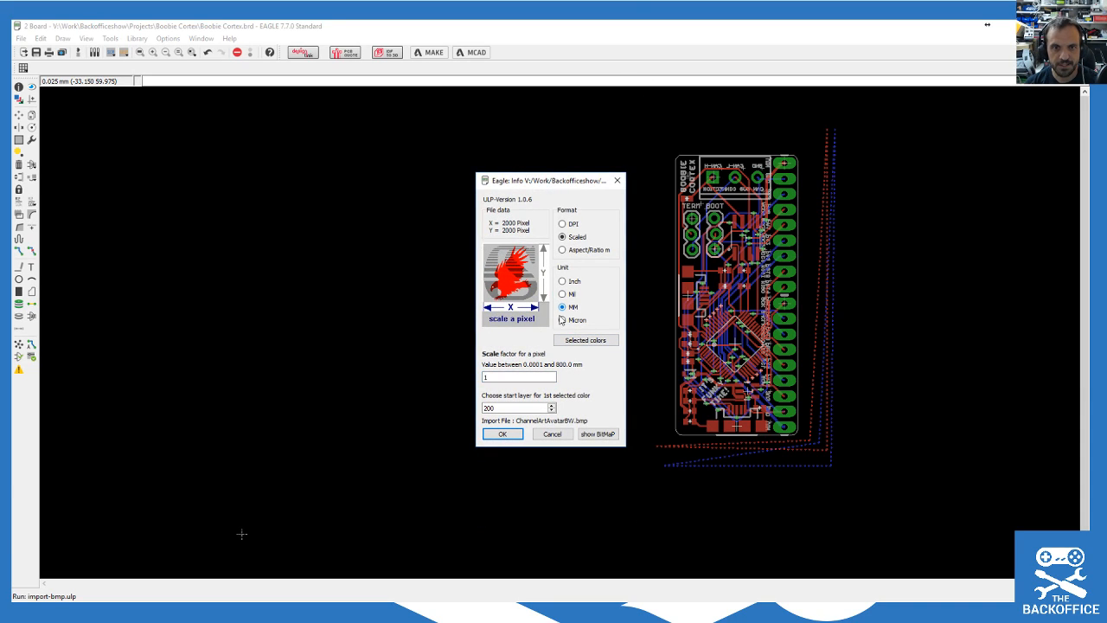
double_click(506, 408)
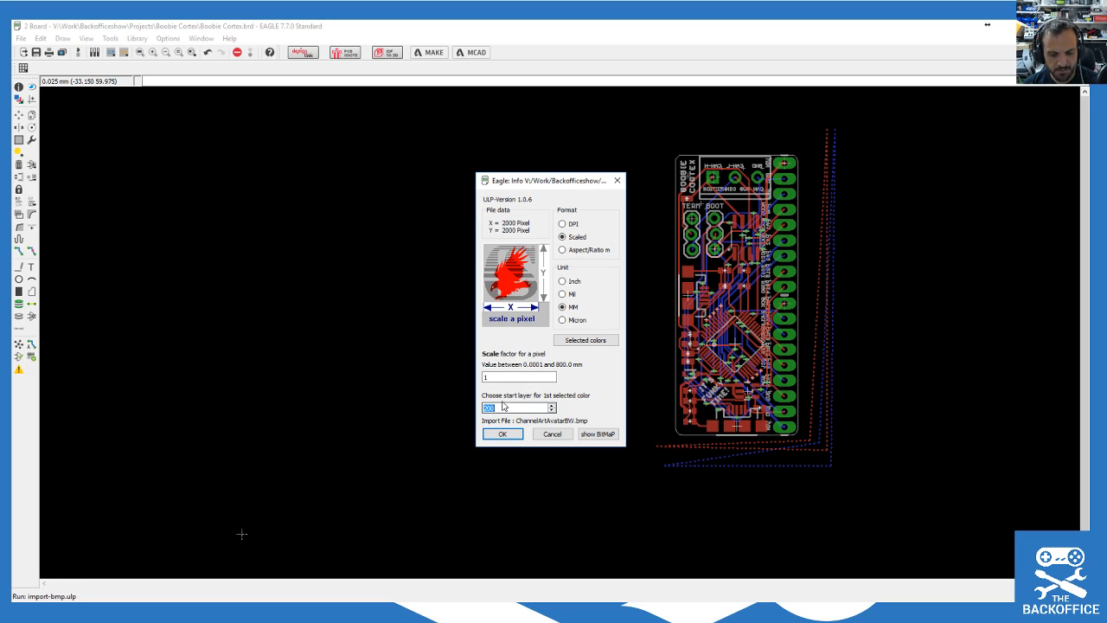
text(52)
click(495, 377)
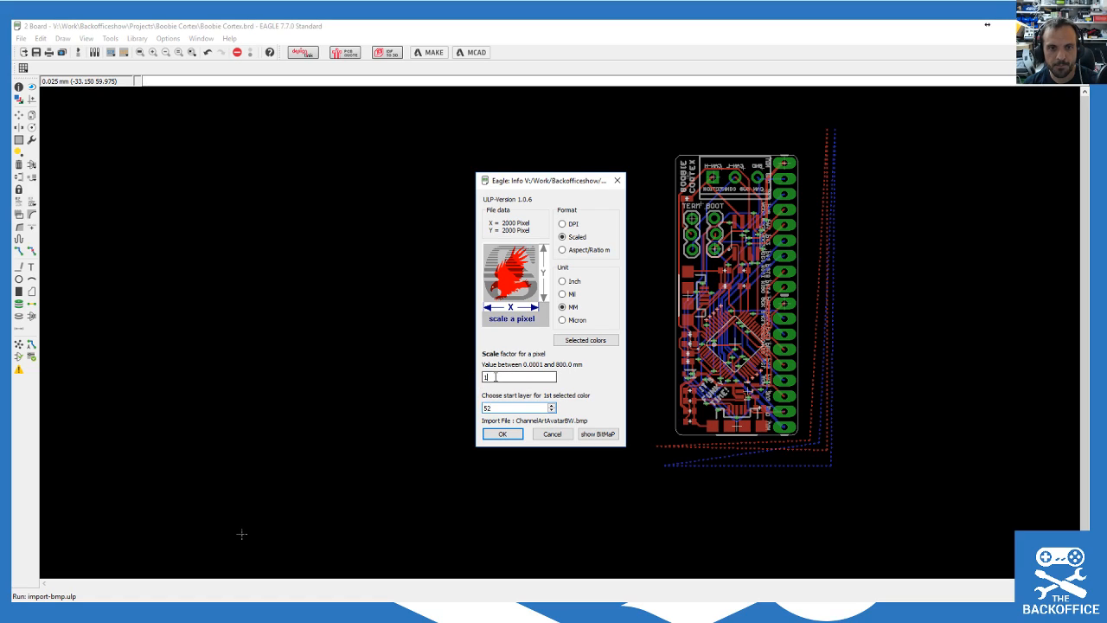
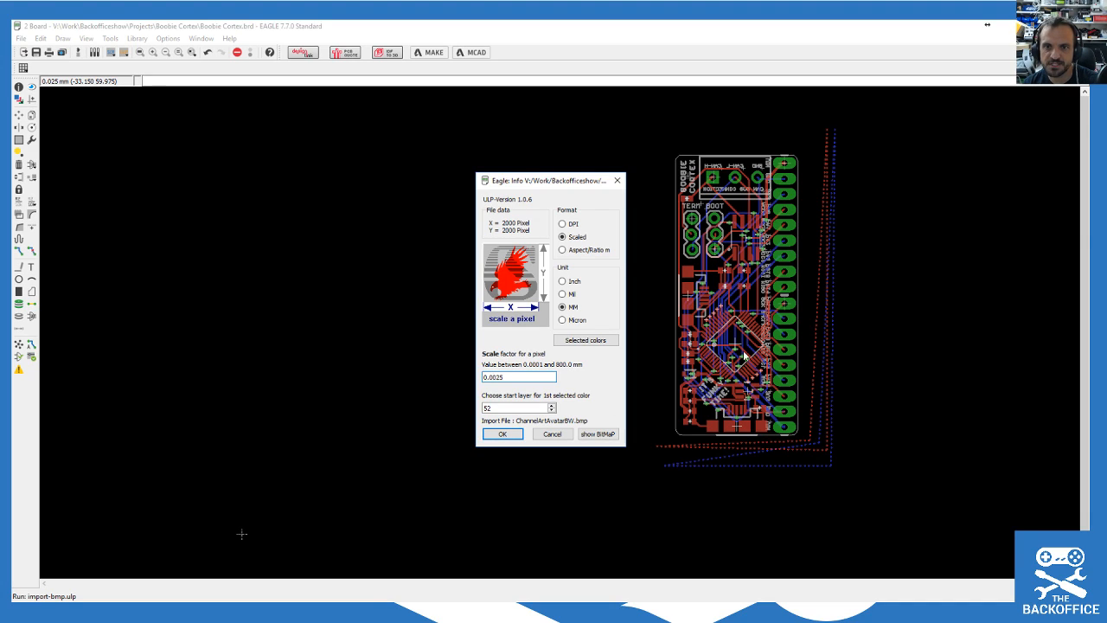
click(547, 436)
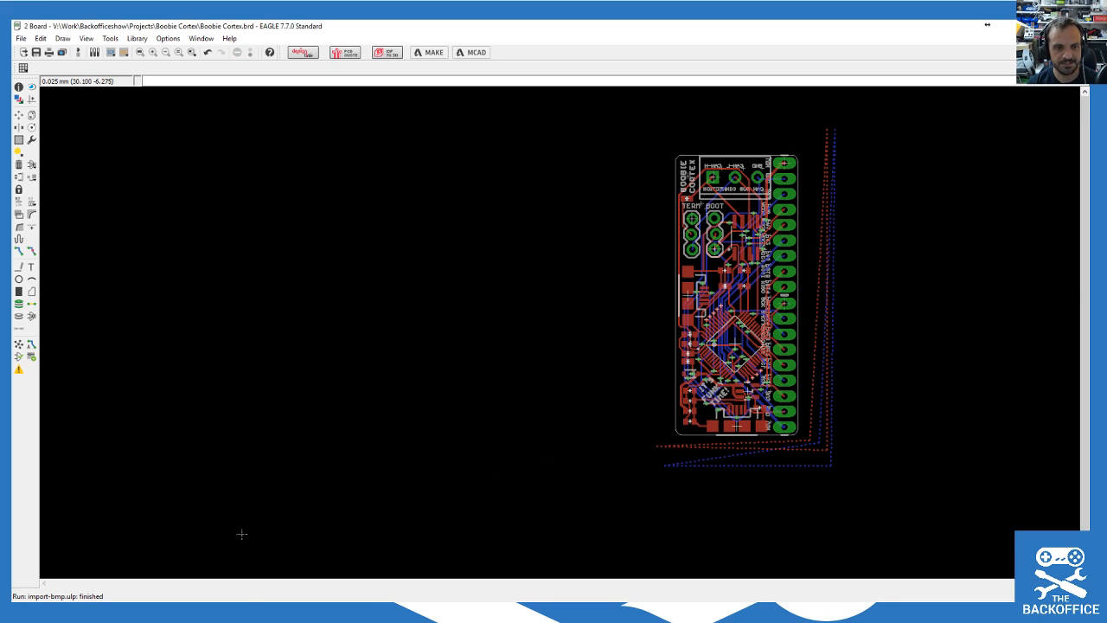
Step: Switch to GIMP, open ChannelArtAvatarBW.bmp and rotate the mirrored logo 90 degrees counterclockwise
click(272, 612)
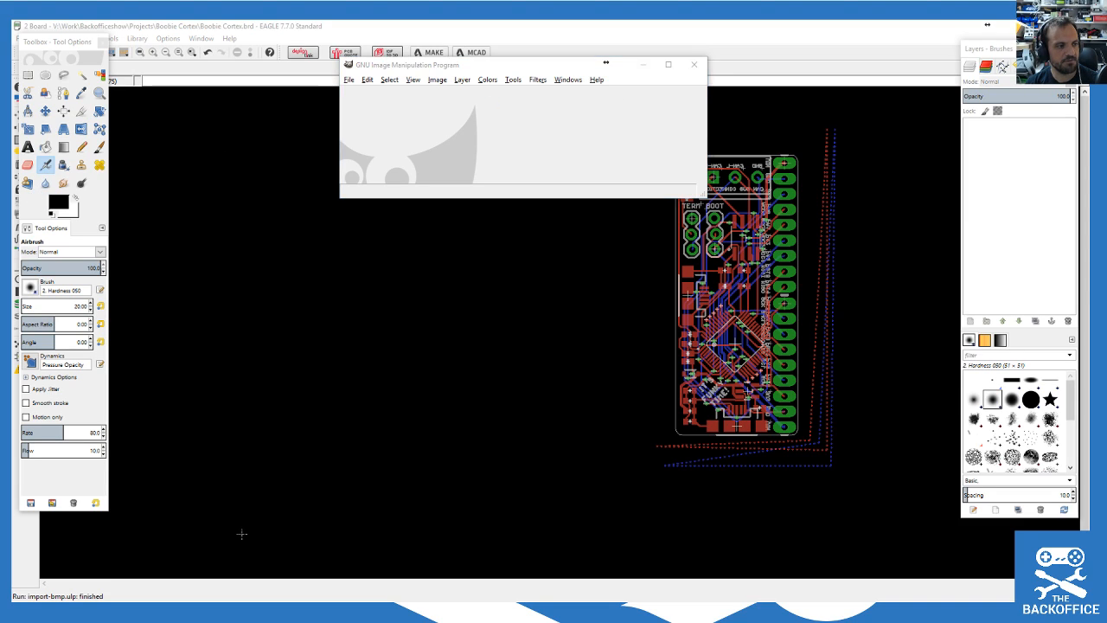
drag(337, 168, 427, 165)
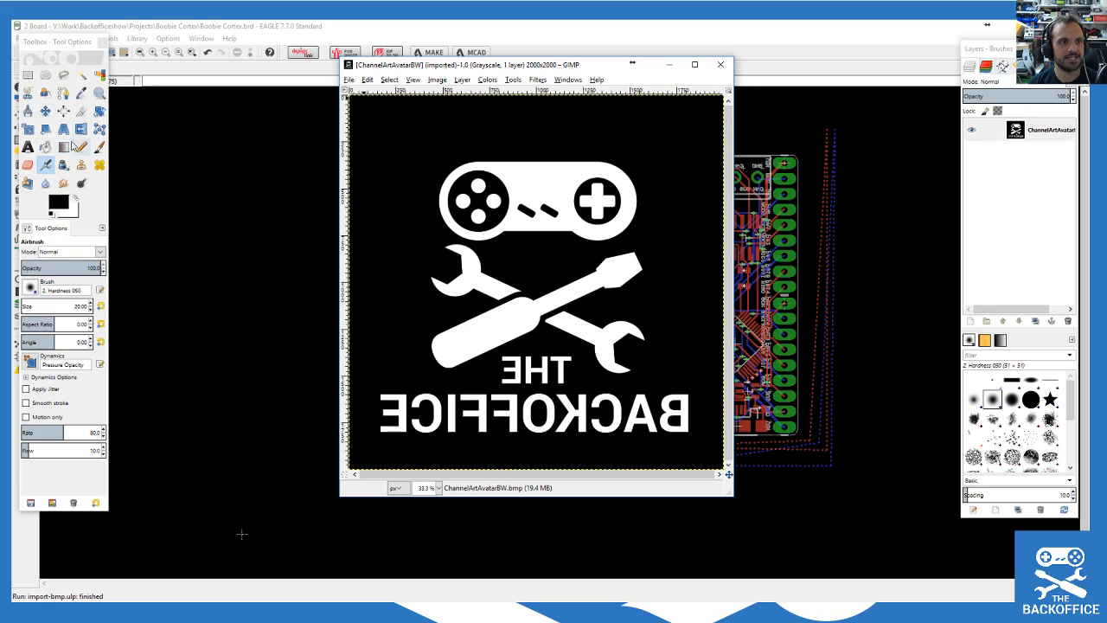
click(100, 111)
click(513, 242)
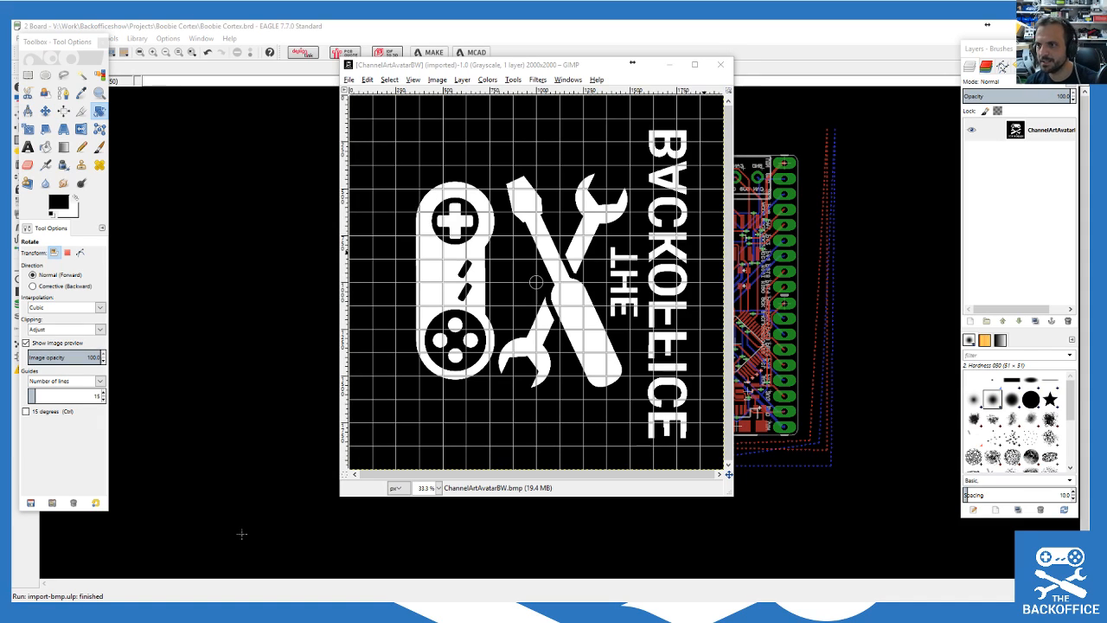
key(Return)
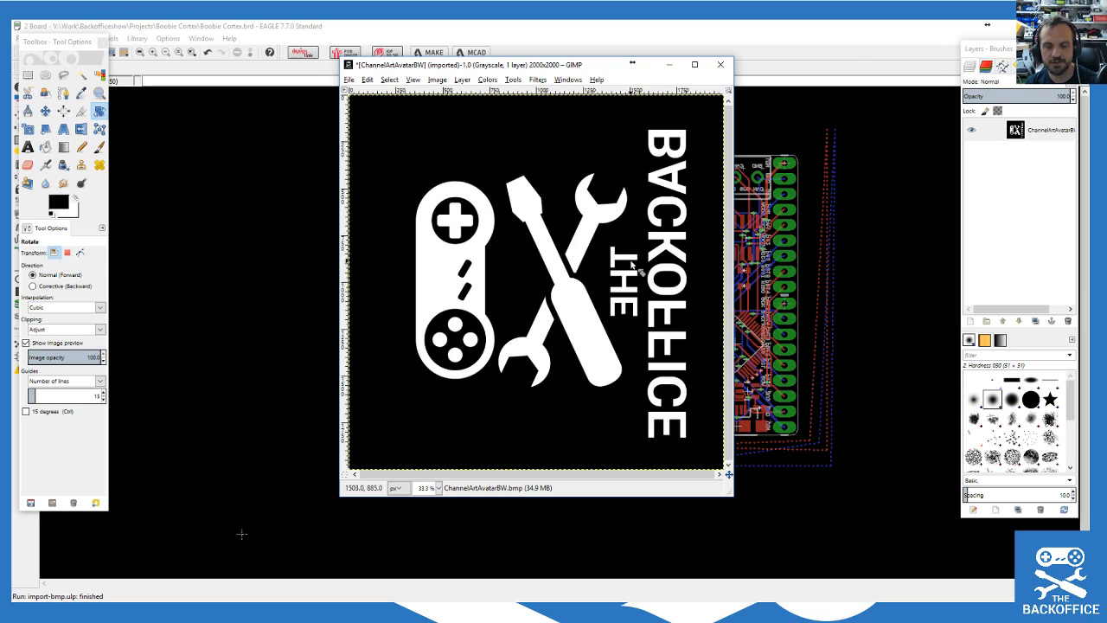
Step: Overwrite ChannelArtAvatarBW.bmp with the rotated logo and close the image, discarding the unsaved project changes
click(349, 79)
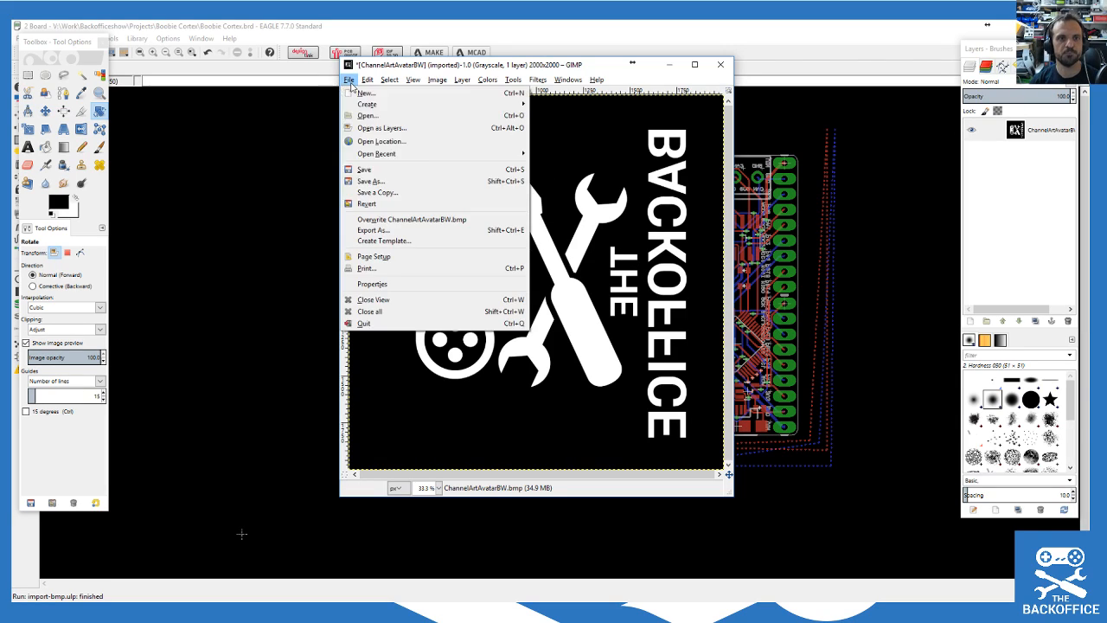
click(424, 220)
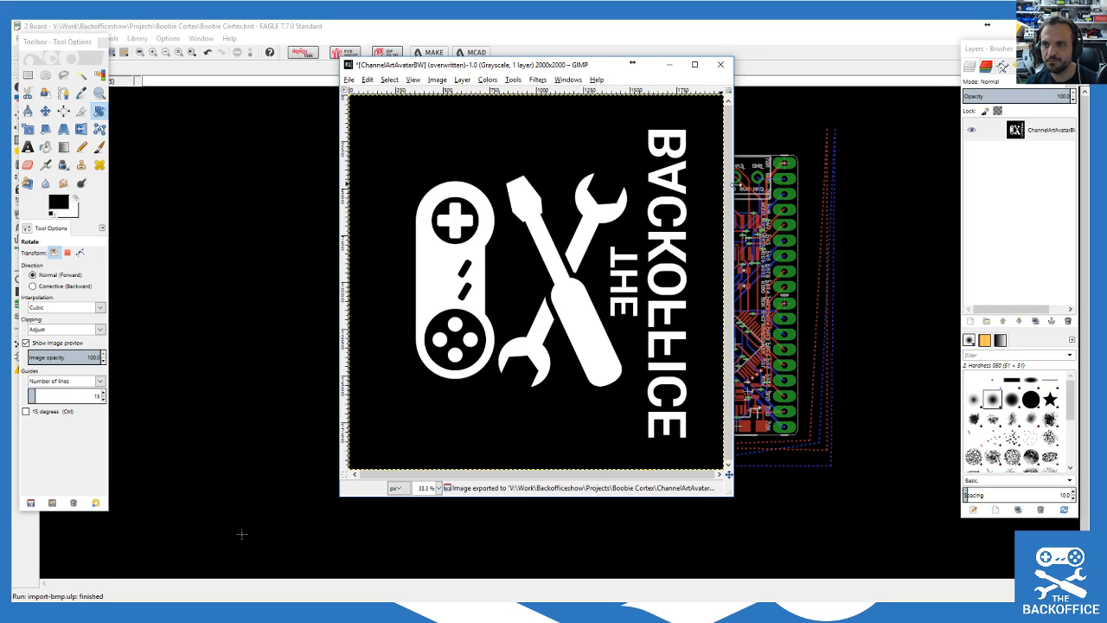
click(722, 65)
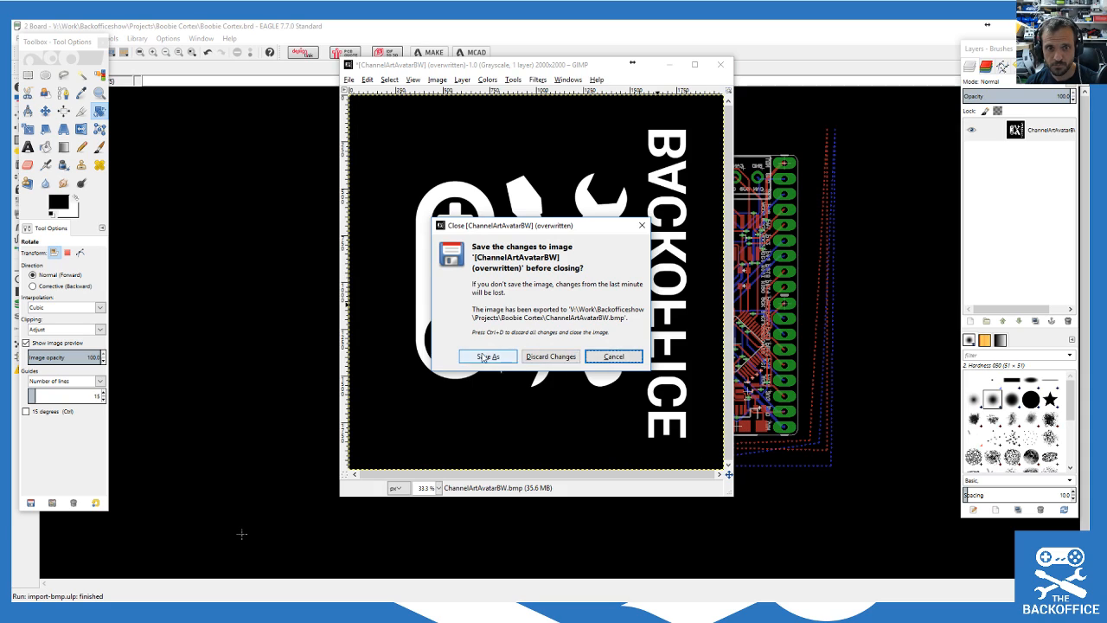
click(550, 356)
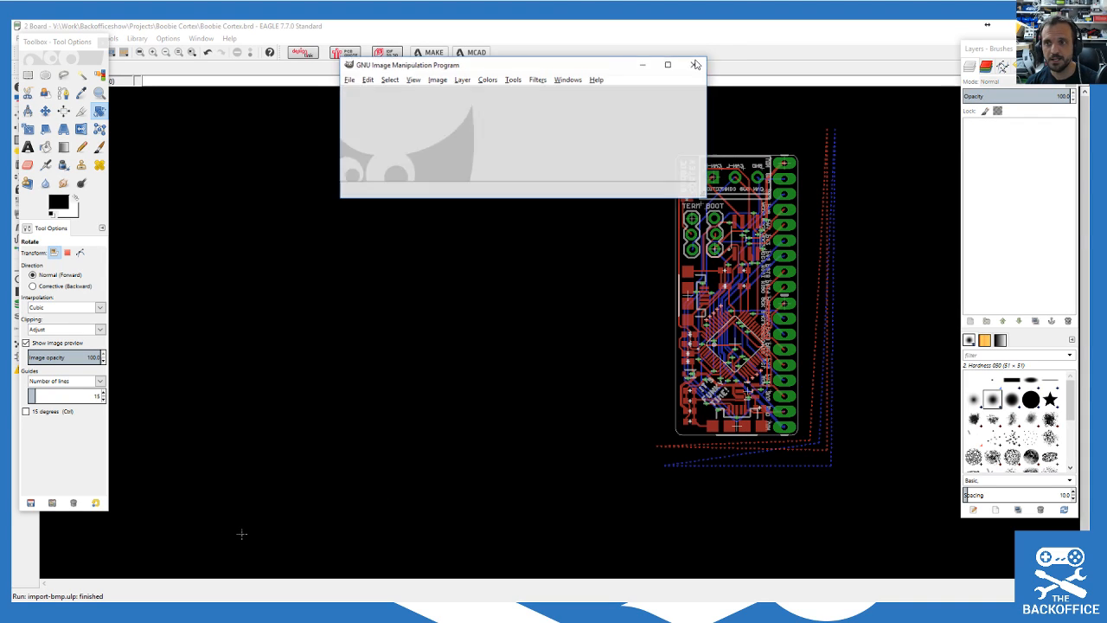
Step: Return to EAGLE and start a bitmap import of ChannelArtAvatarBW.bmp without a colour scan, choosing white as the only colour
scroll(855, 341, up, 3)
scroll(785, 309, down, 1)
scroll(510, 303, down, 2)
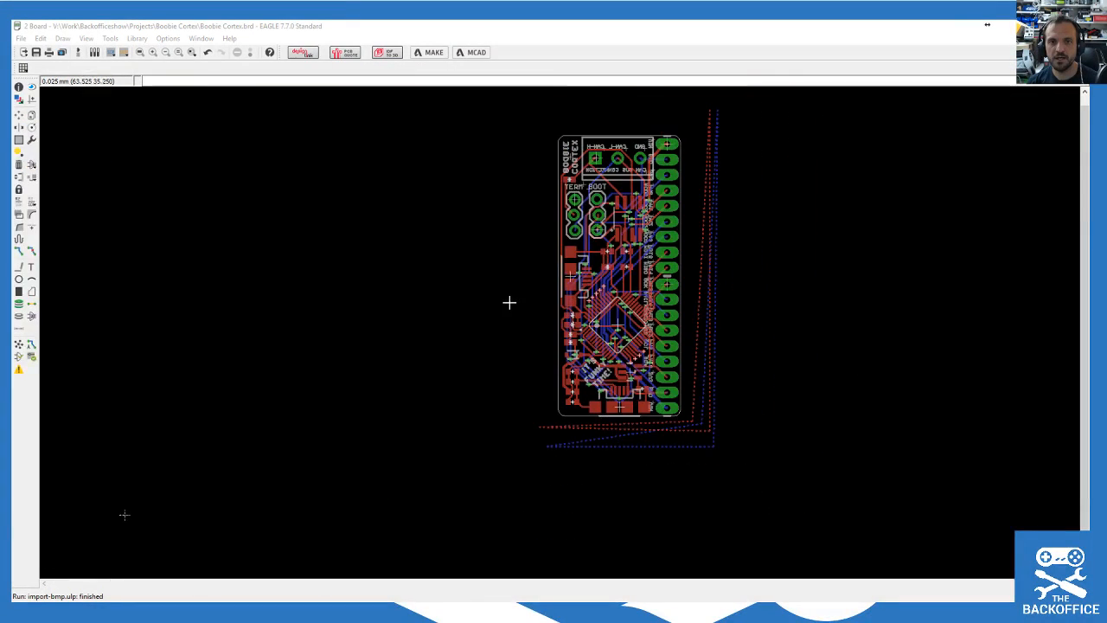
scroll(627, 184, up, 2)
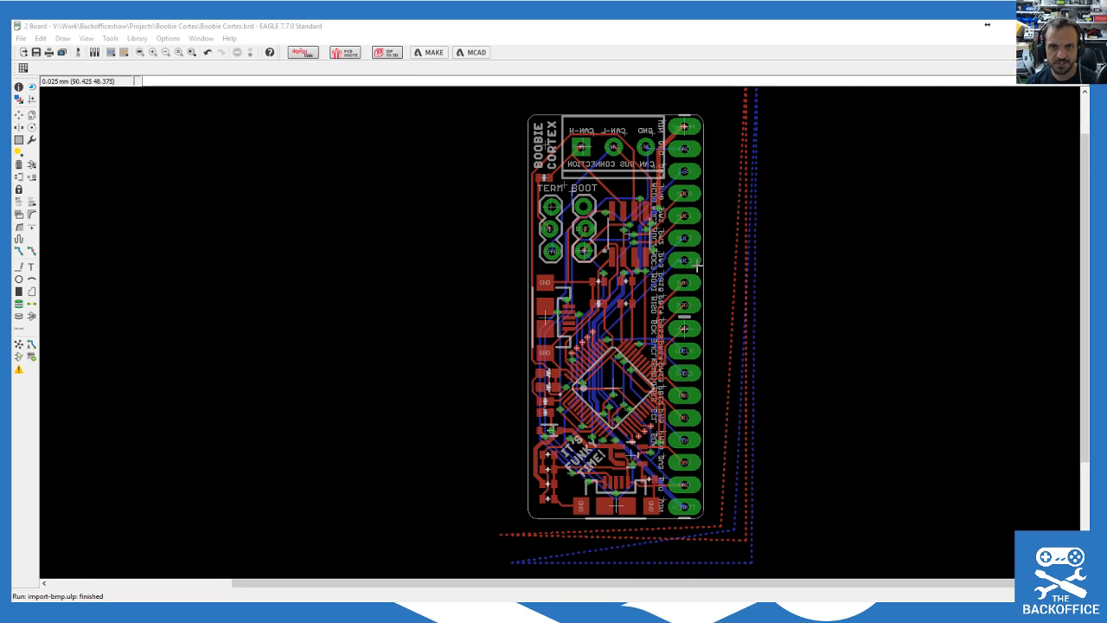
click(20, 39)
mouse_move(78, 196)
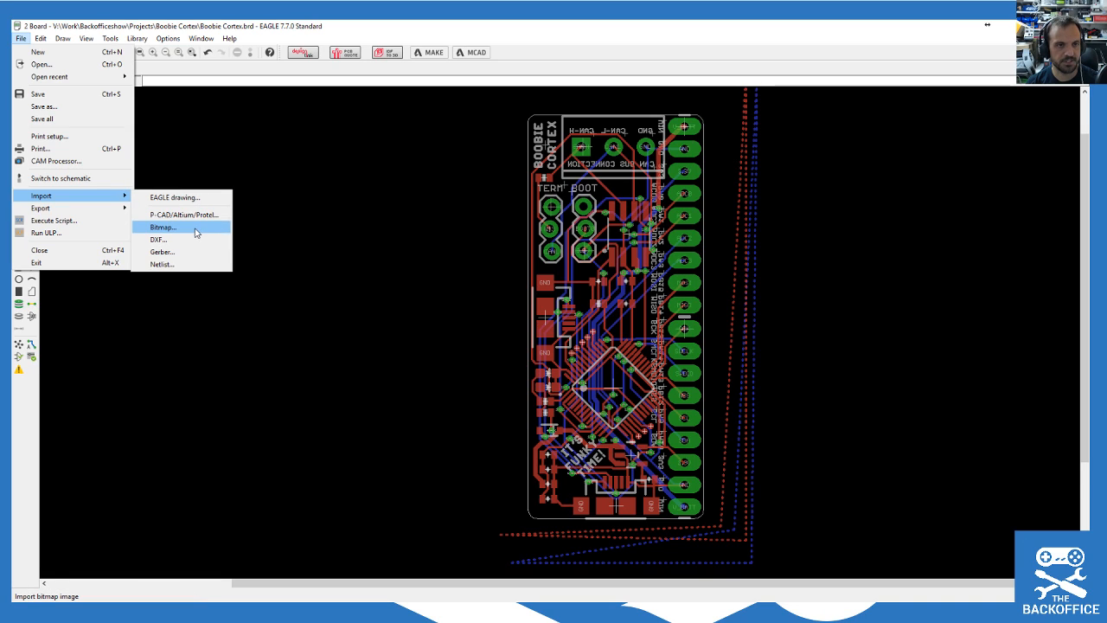
click(187, 228)
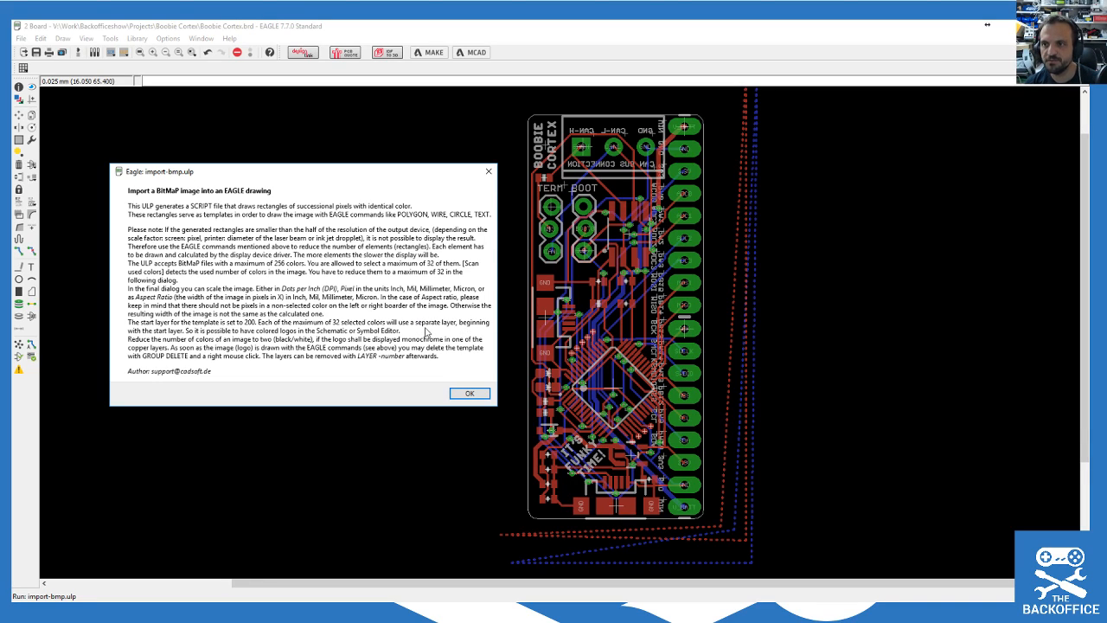
click(467, 393)
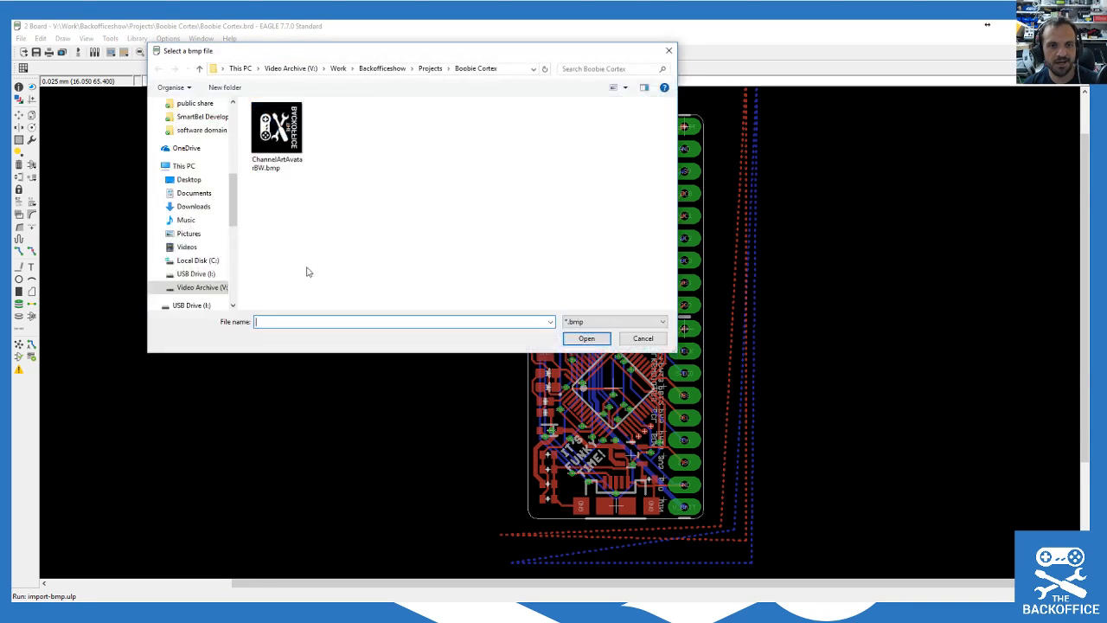
double_click(276, 129)
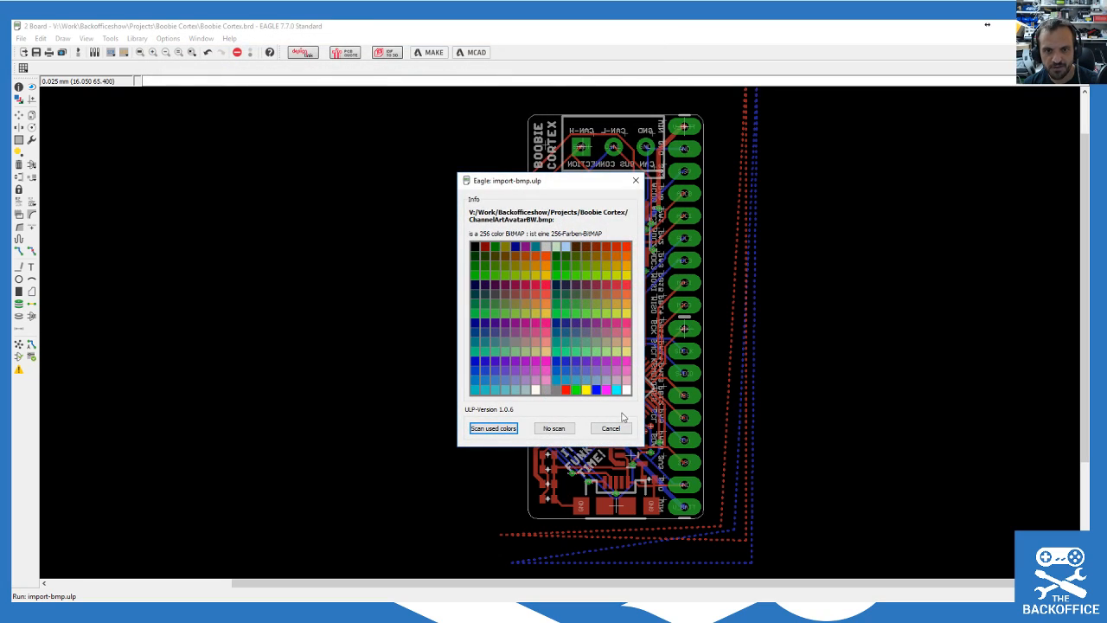
click(538, 430)
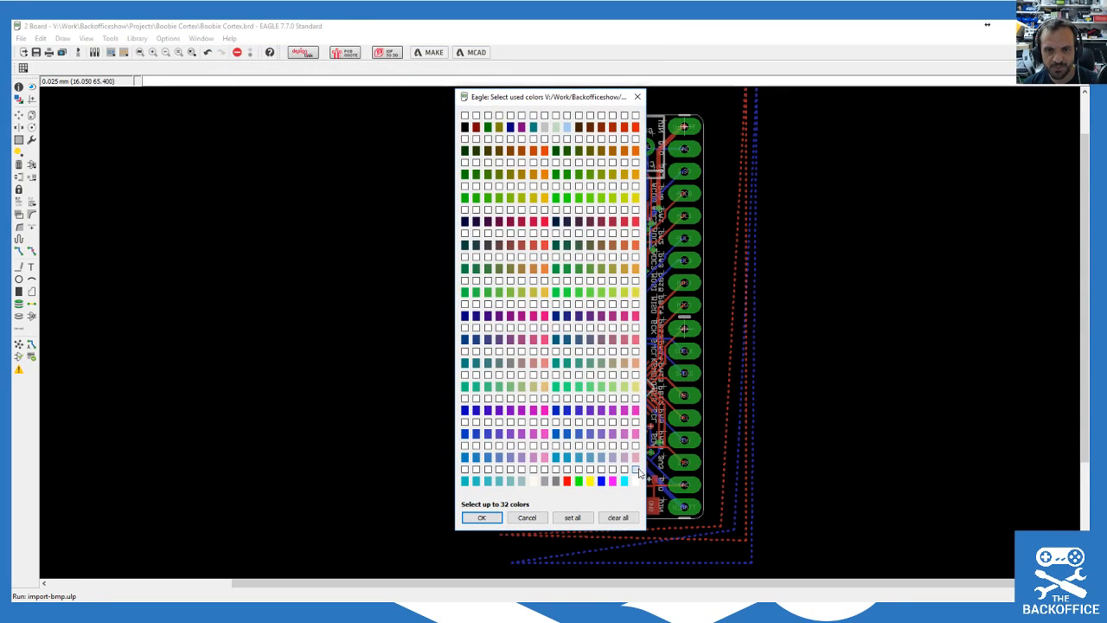
click(481, 517)
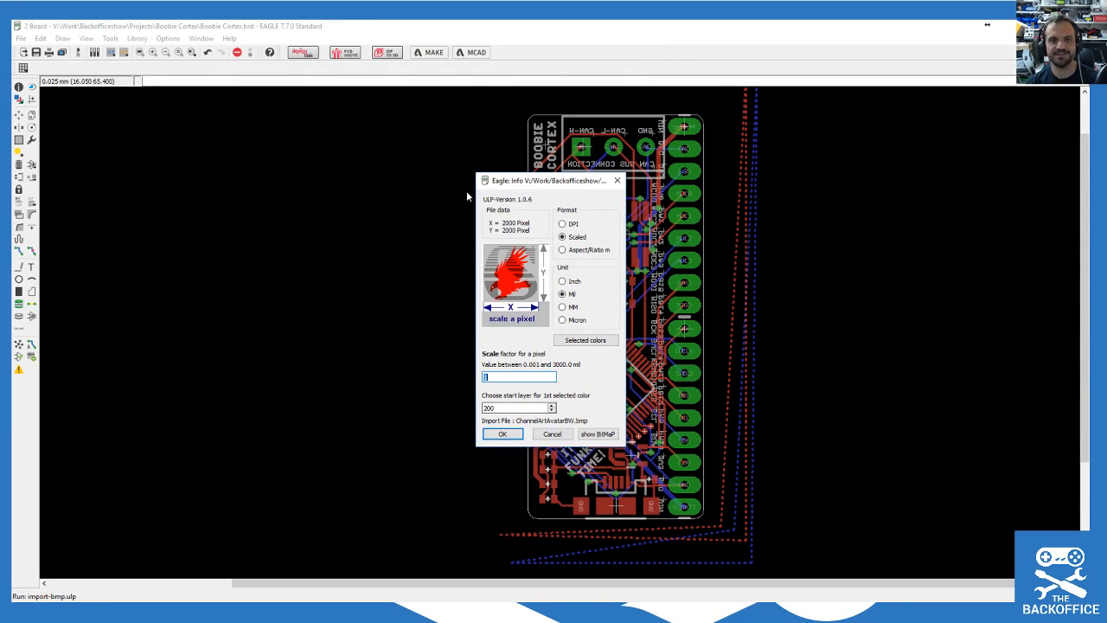
Step: Set the bitmap import unit to MM and the start layer for the selected colour to 52
drag(528, 181, 368, 144)
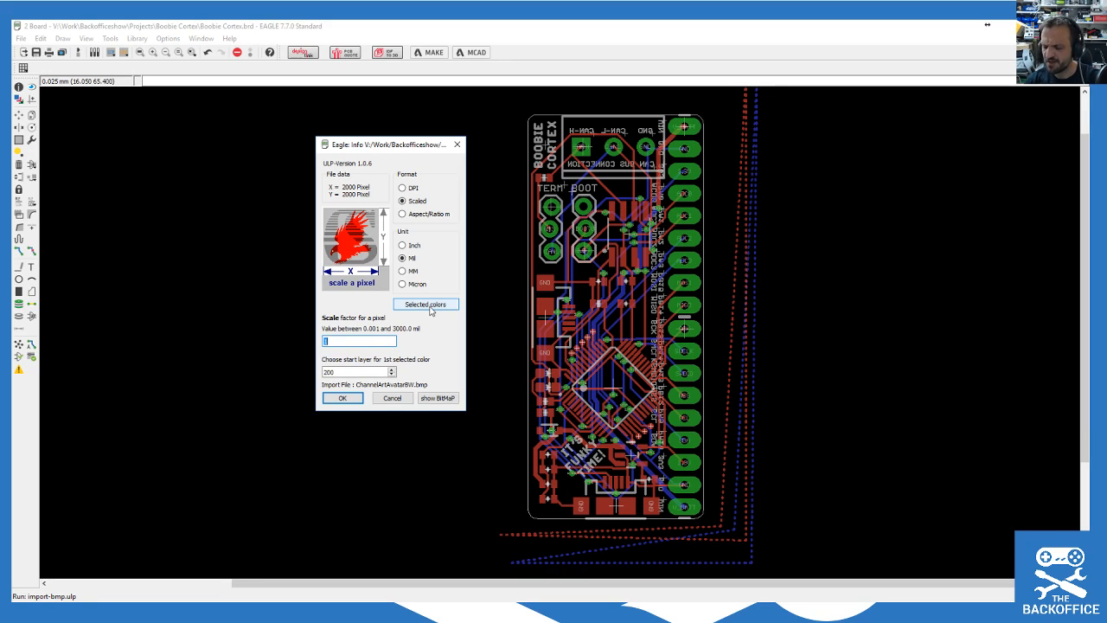
click(402, 272)
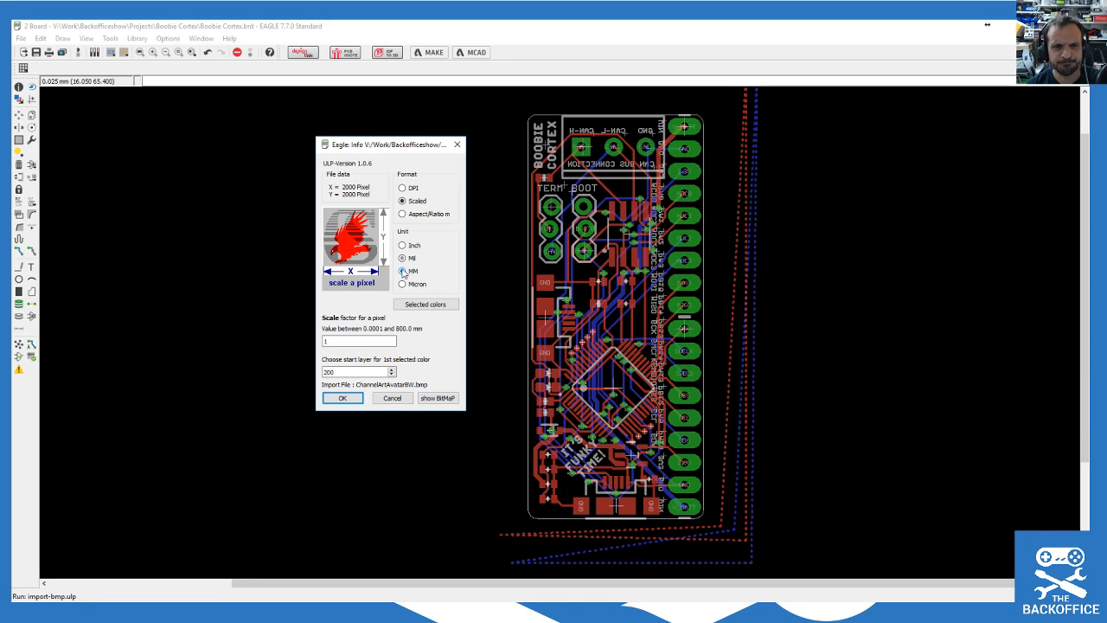
double_click(363, 341)
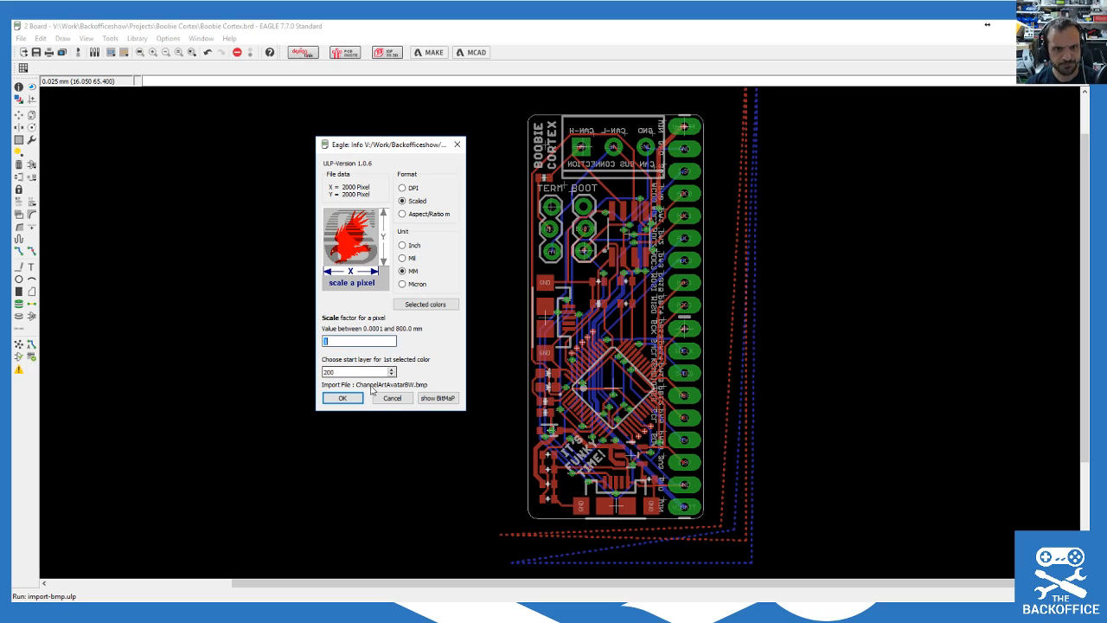
double_click(346, 372)
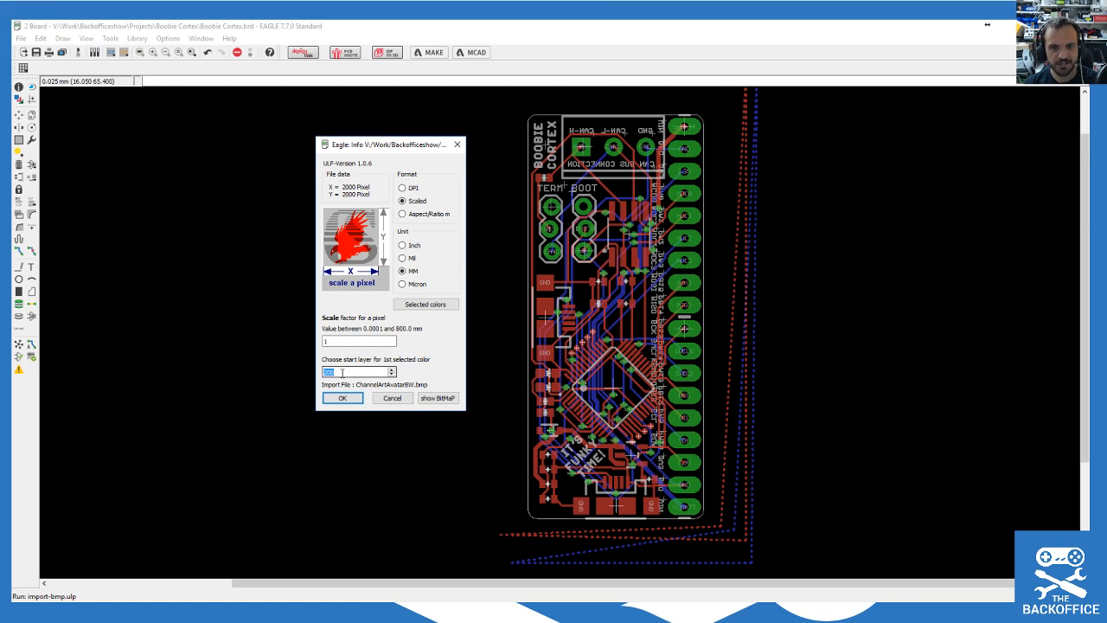
text(52)
Step: Try a scale factor of 0.0225 per pixel for the logo import
double_click(334, 340)
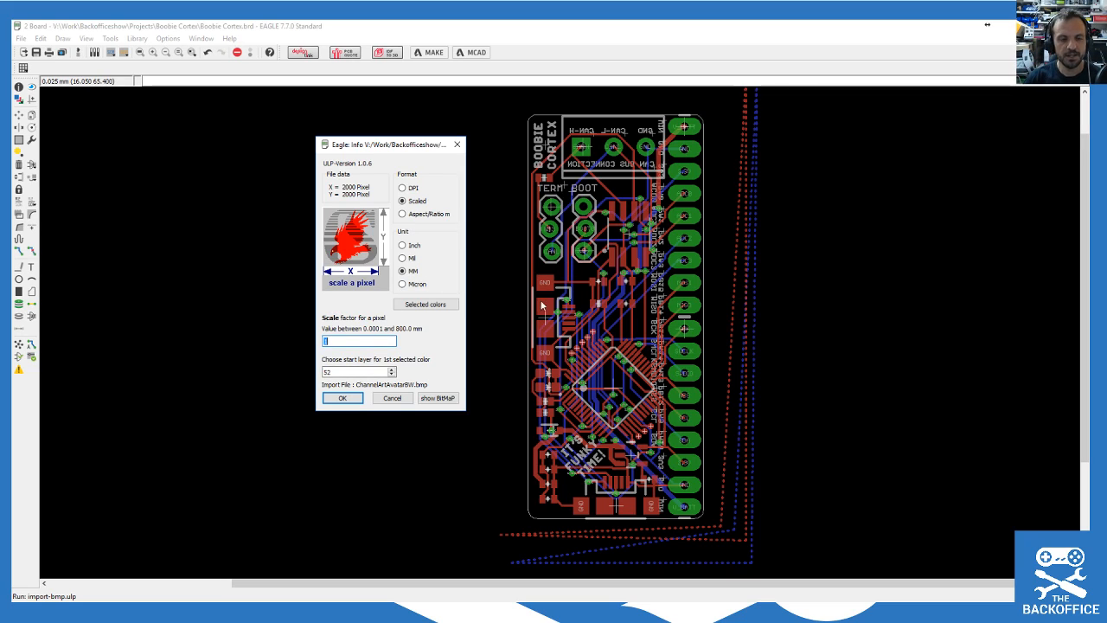
click(334, 339)
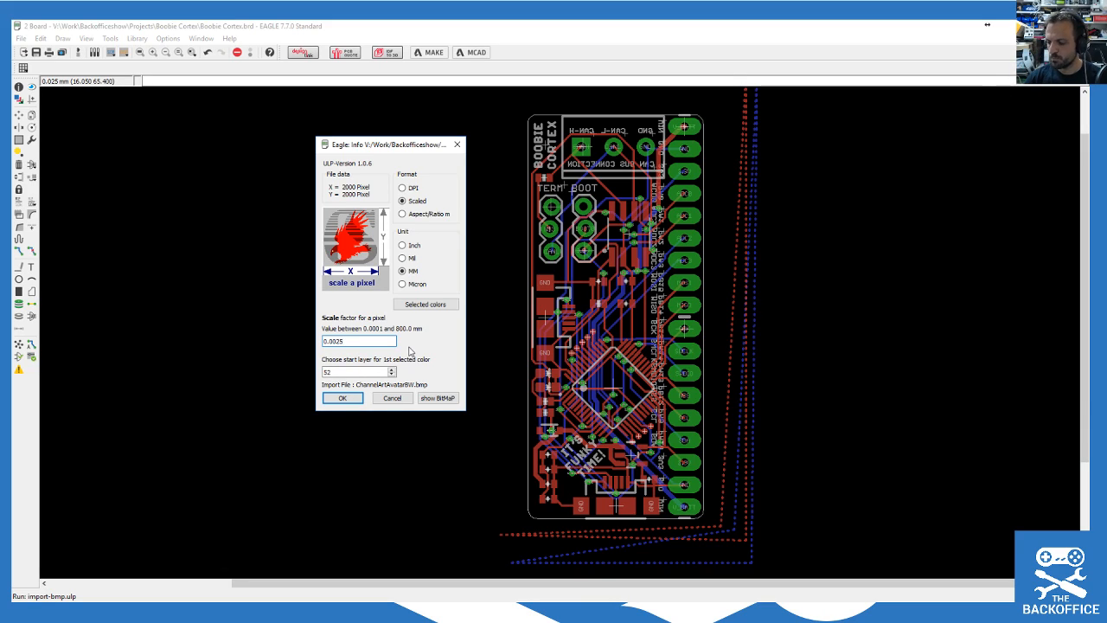
key(Left)
key(Left)
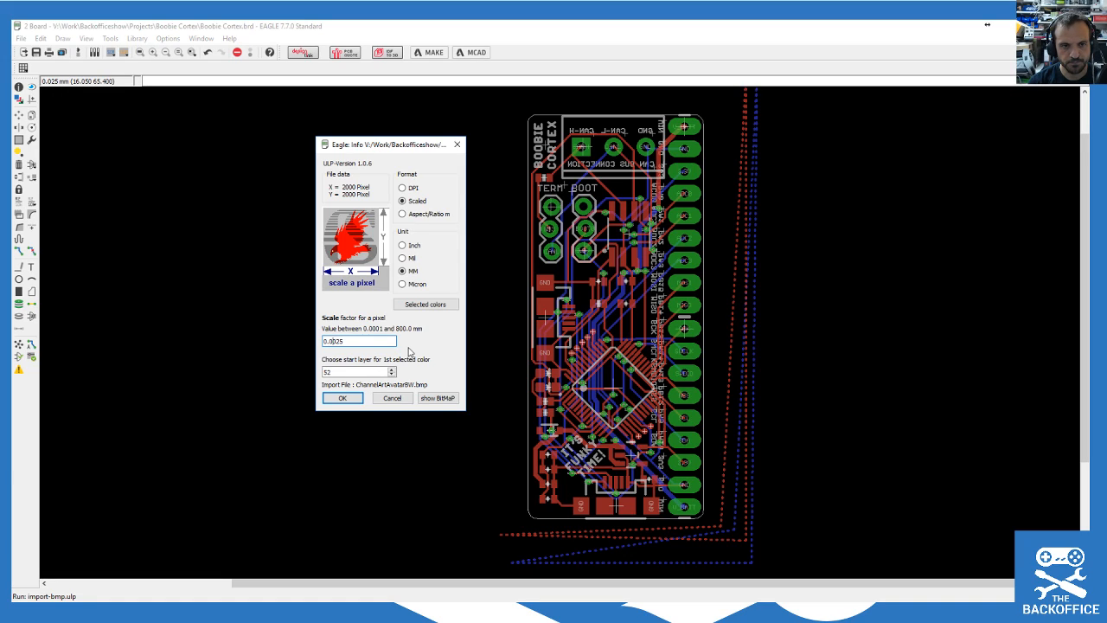
key(Right)
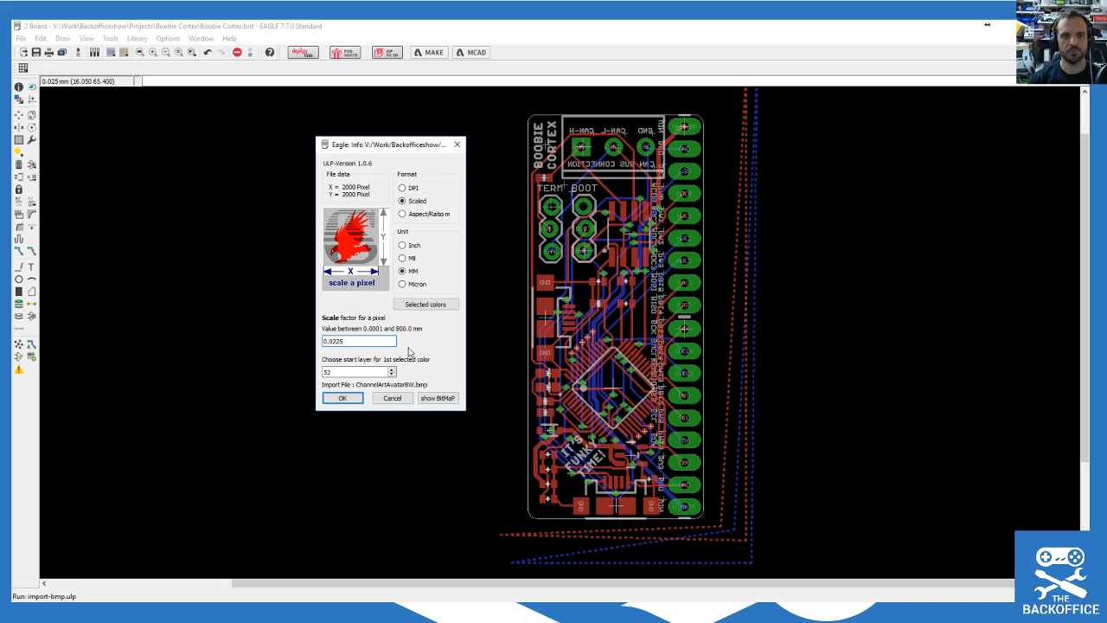
click(351, 398)
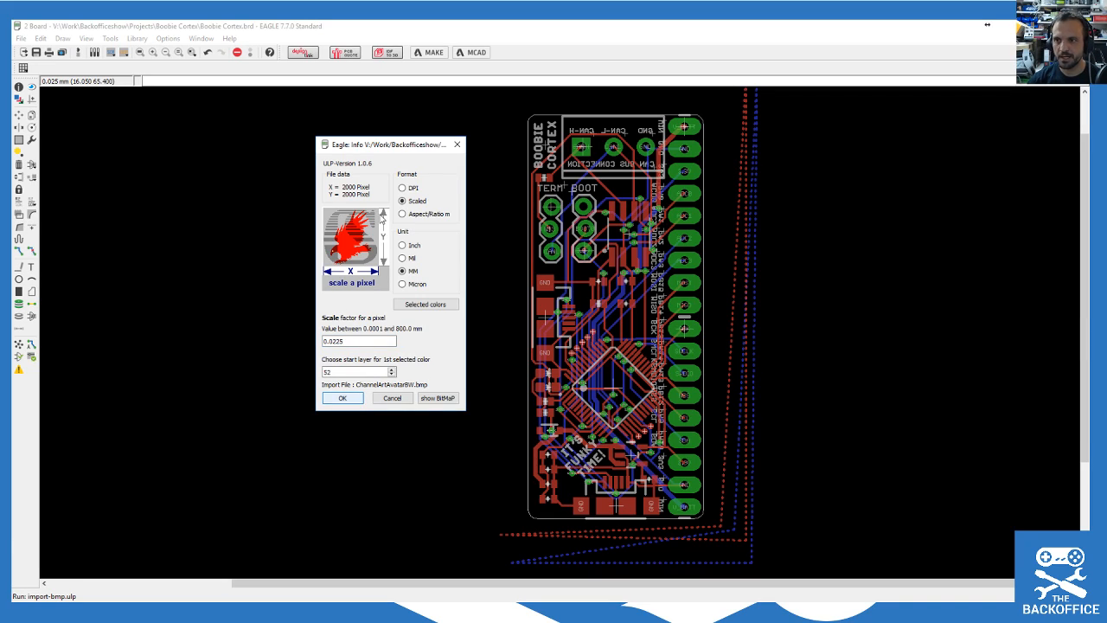
Step: Set the scale factor to 0.01 per pixel and run the generated script to import the logo
click(333, 341)
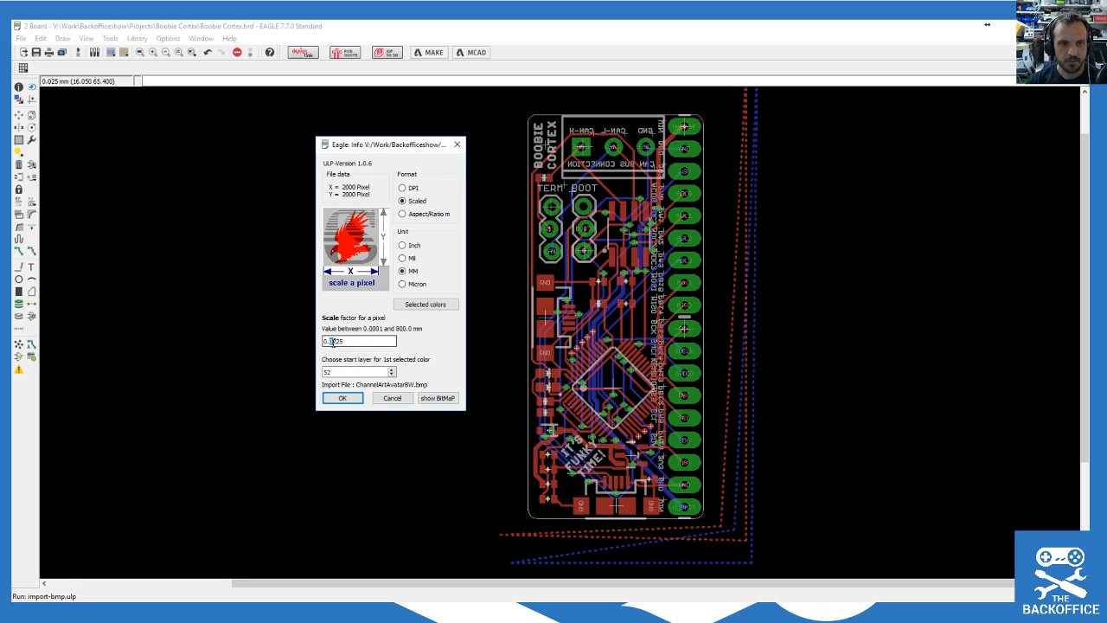
text(1)
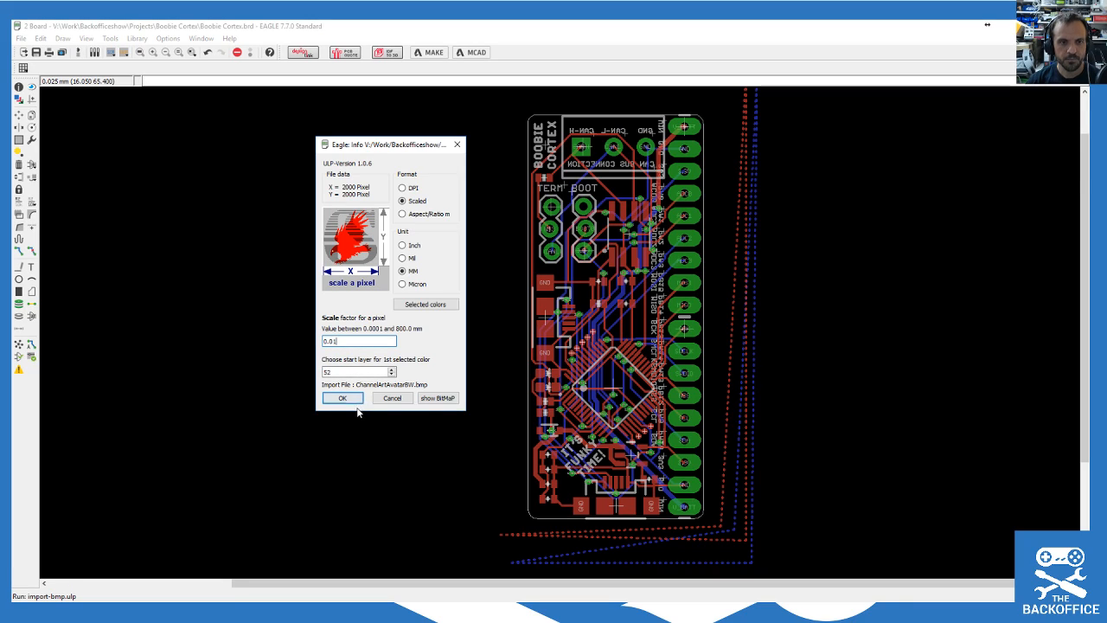
click(357, 398)
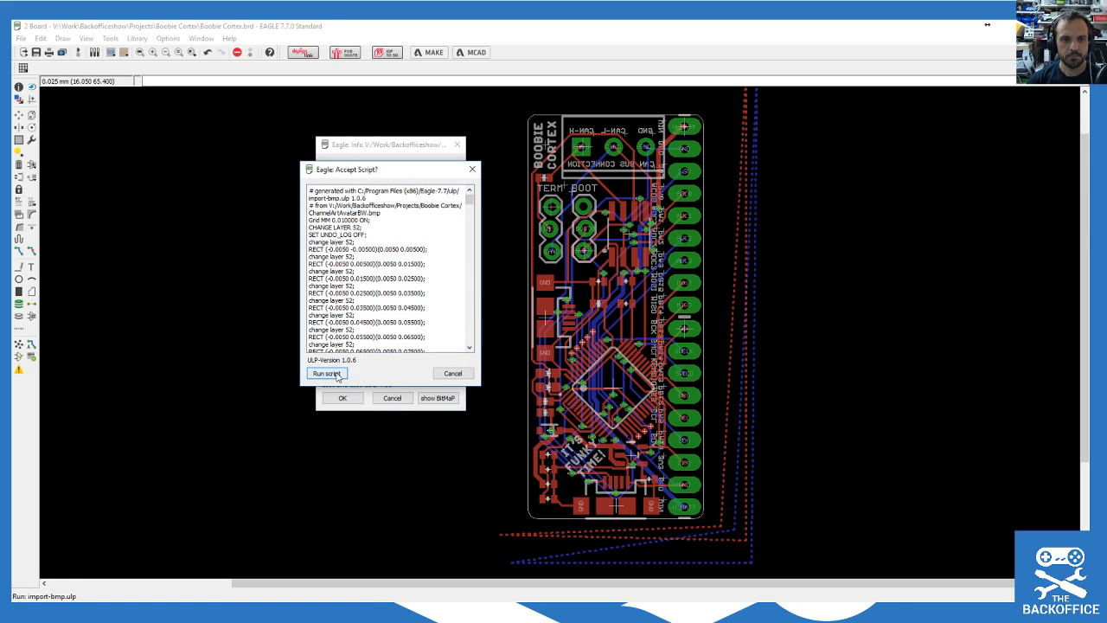
click(336, 372)
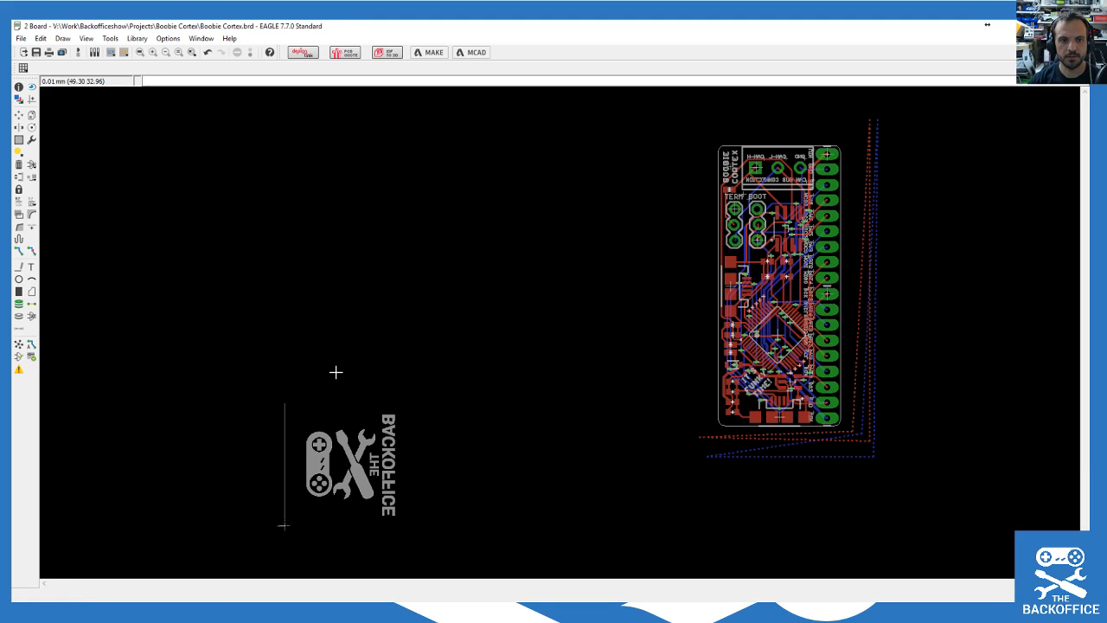
Step: Group the stray vertical line beside the imported logo and start the Delete command
click(18, 164)
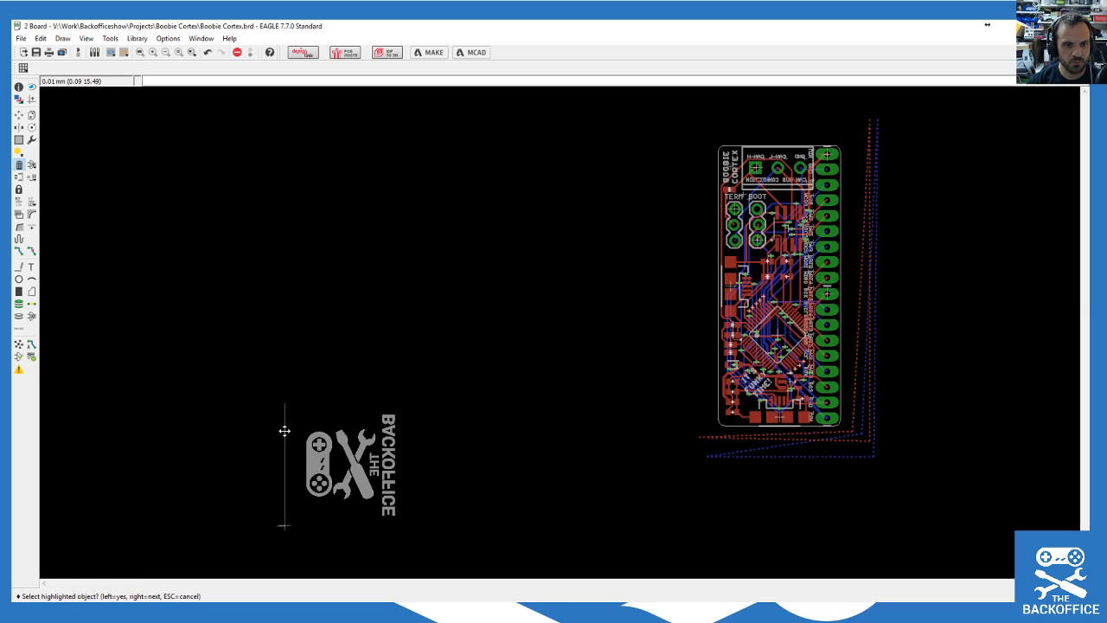
scroll(274, 529, up, 3)
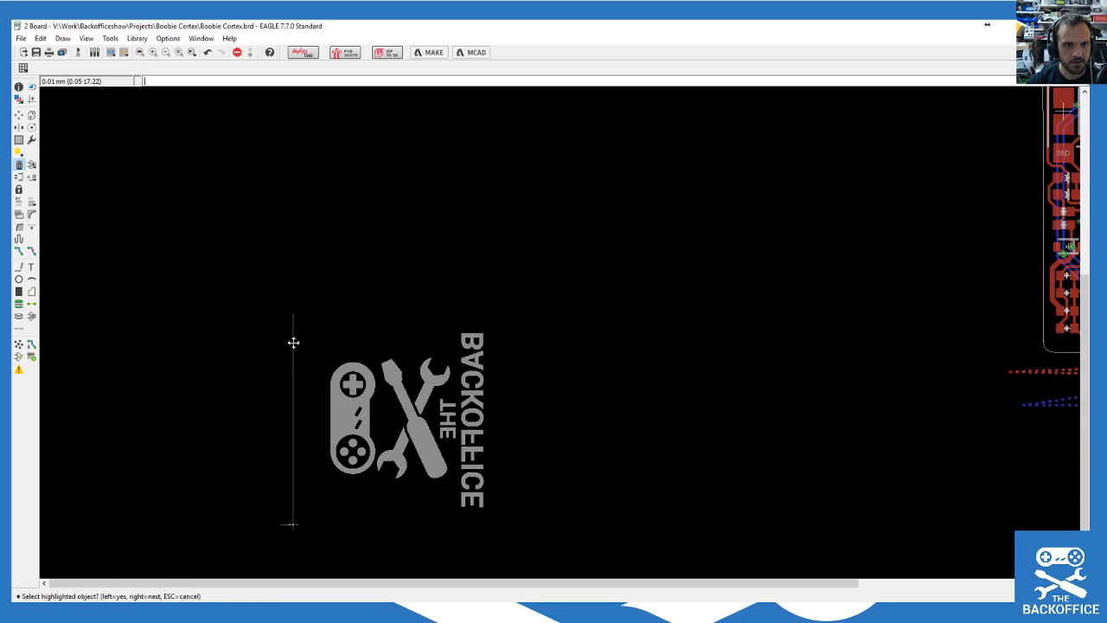
scroll(294, 464, up, 4)
scroll(291, 549, down, 3)
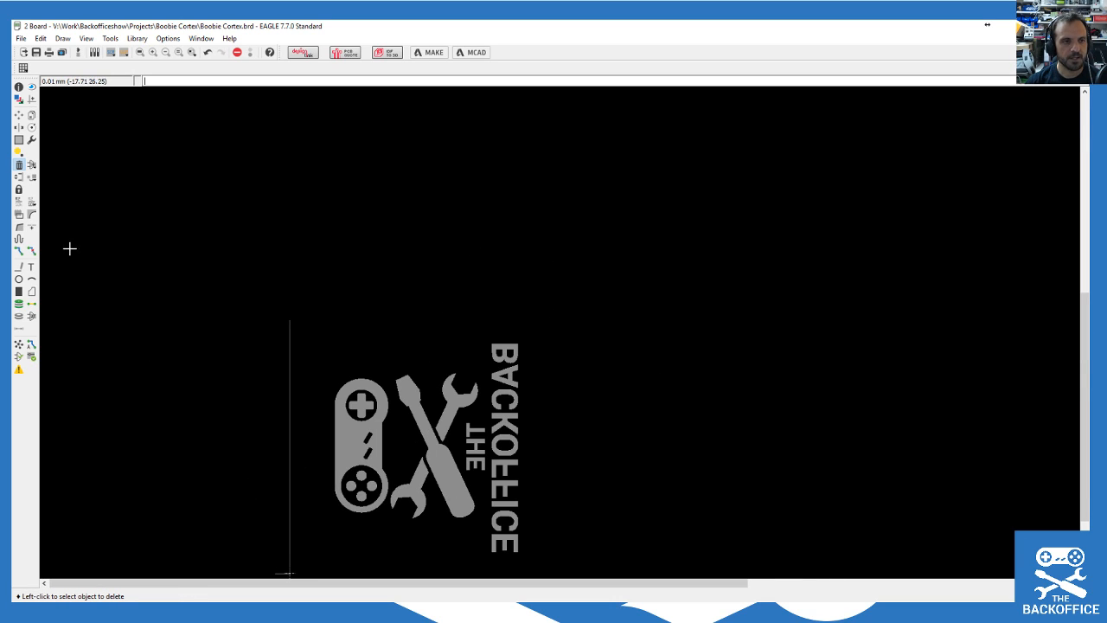
scroll(247, 425, down, 3)
scroll(199, 319, up, 1)
click(19, 139)
drag(245, 326, 292, 536)
click(21, 166)
Step: Try to delete the stray vertical line piece by piece at several points along its length
scroll(276, 403, up, 4)
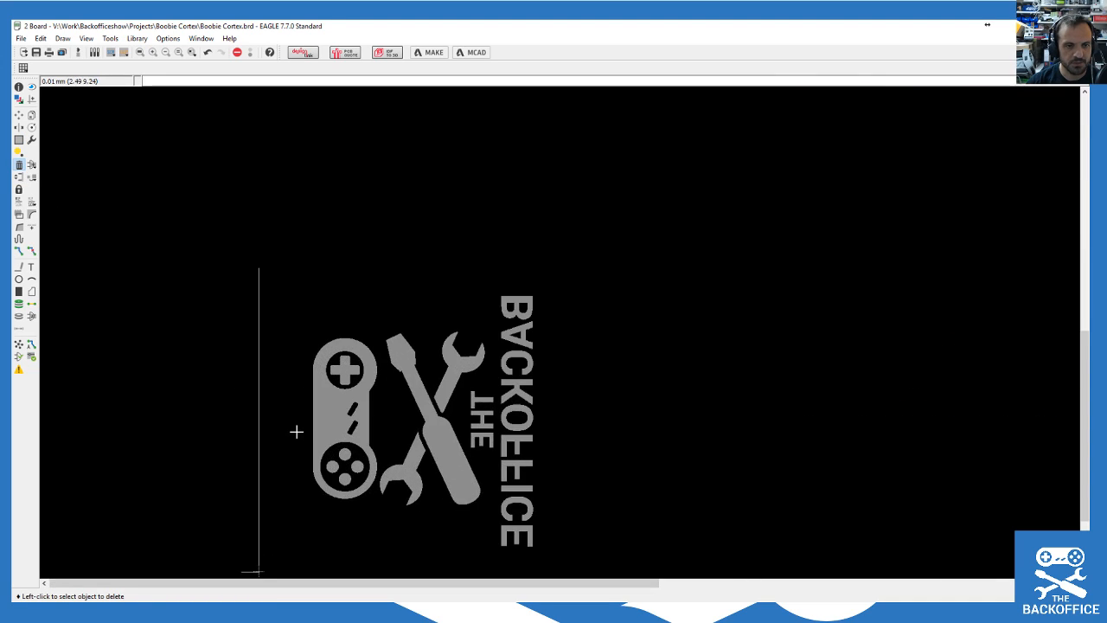
click(283, 362)
click(282, 359)
click(283, 359)
click(284, 360)
click(283, 361)
click(283, 360)
click(281, 362)
click(282, 363)
scroll(285, 378, up, 12)
click(230, 378)
click(229, 378)
click(224, 378)
click(225, 377)
click(224, 350)
click(223, 348)
click(224, 331)
click(223, 330)
click(221, 305)
click(220, 304)
click(222, 269)
click(222, 269)
scroll(392, 324, down, 11)
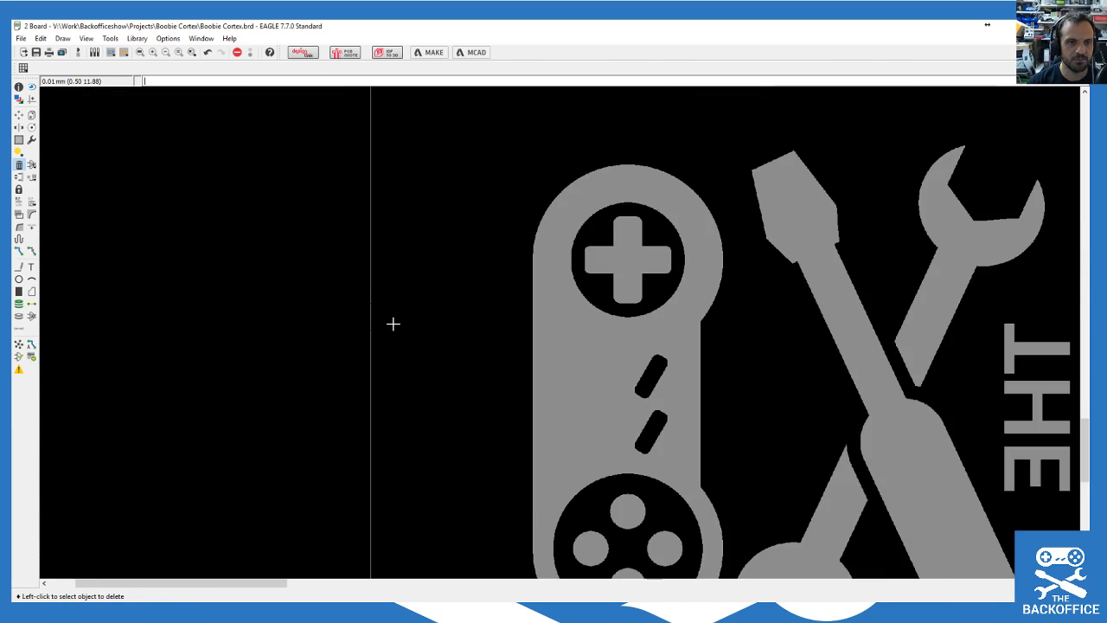
Step: Regroup the whole stray vertical line, leaving the logo out, and delete the group
scroll(392, 323, down, 5)
click(19, 139)
scroll(247, 167, down, 1)
scroll(247, 167, down, 1)
mouse_move(267, 138)
mouse_down()
mouse_move(279, 150)
mouse_move(341, 465)
mouse_up()
click(19, 164)
scroll(329, 400, up, 15)
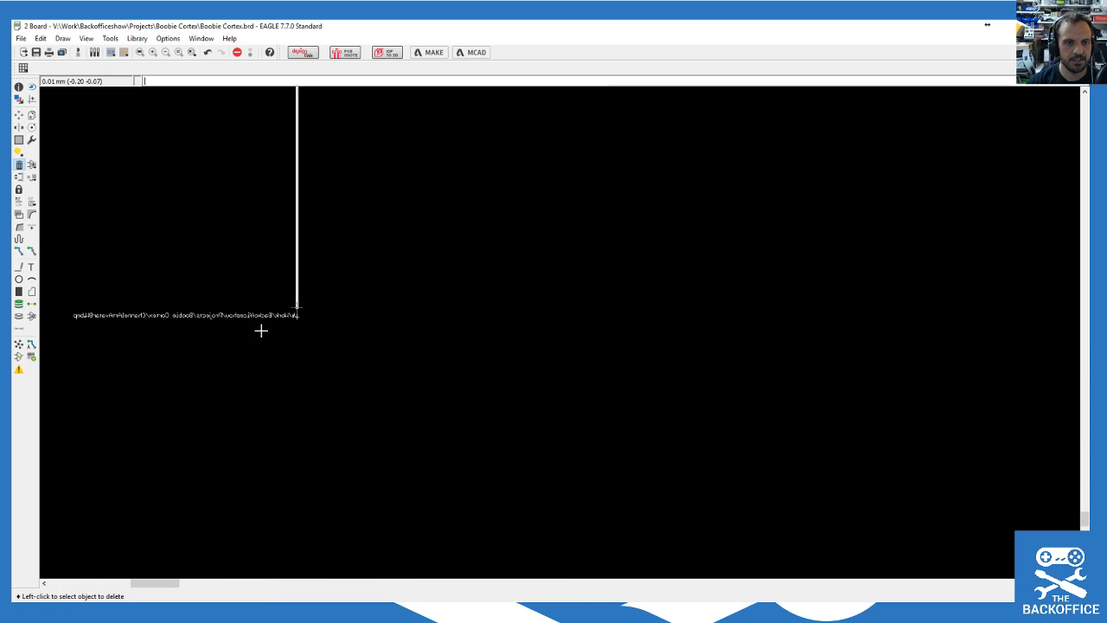
scroll(276, 252, up, 2)
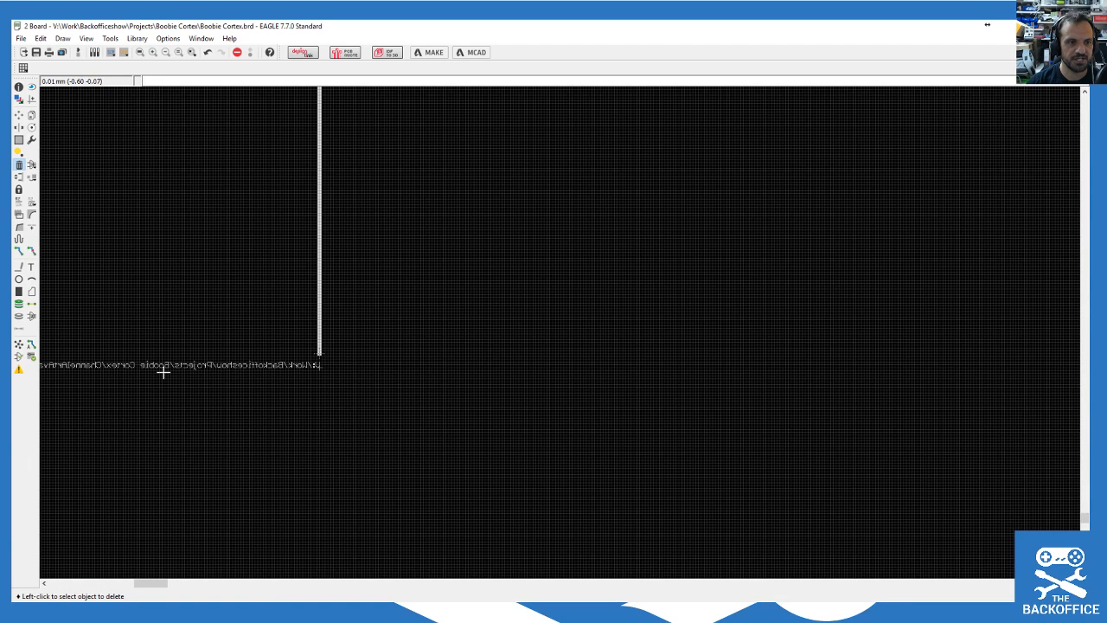
click(326, 338)
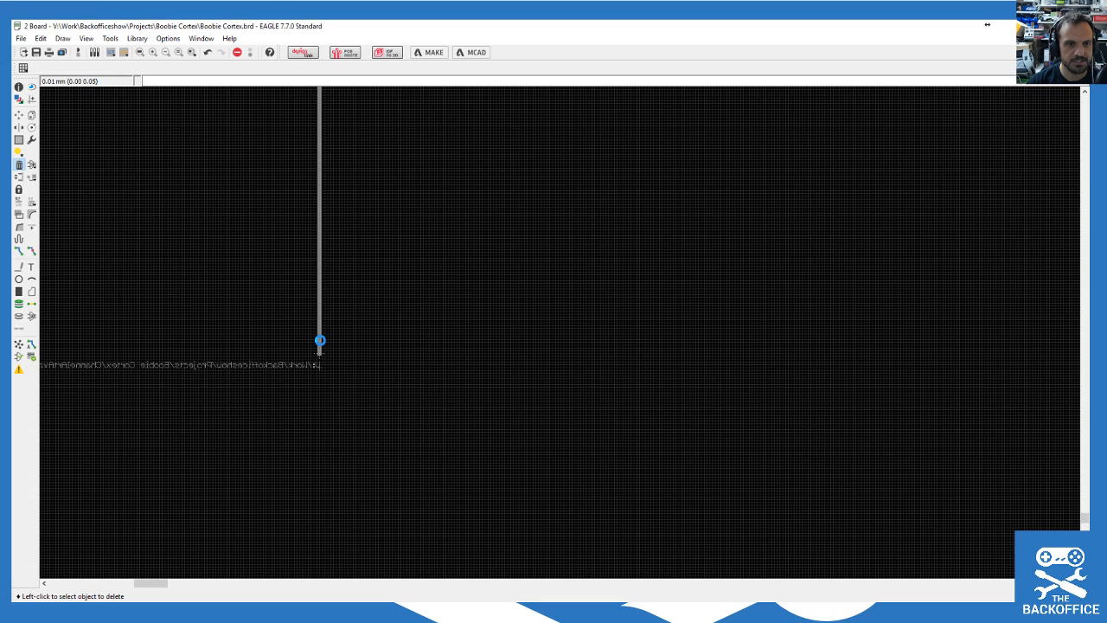
scroll(328, 352, down, 4)
scroll(343, 370, up, 1)
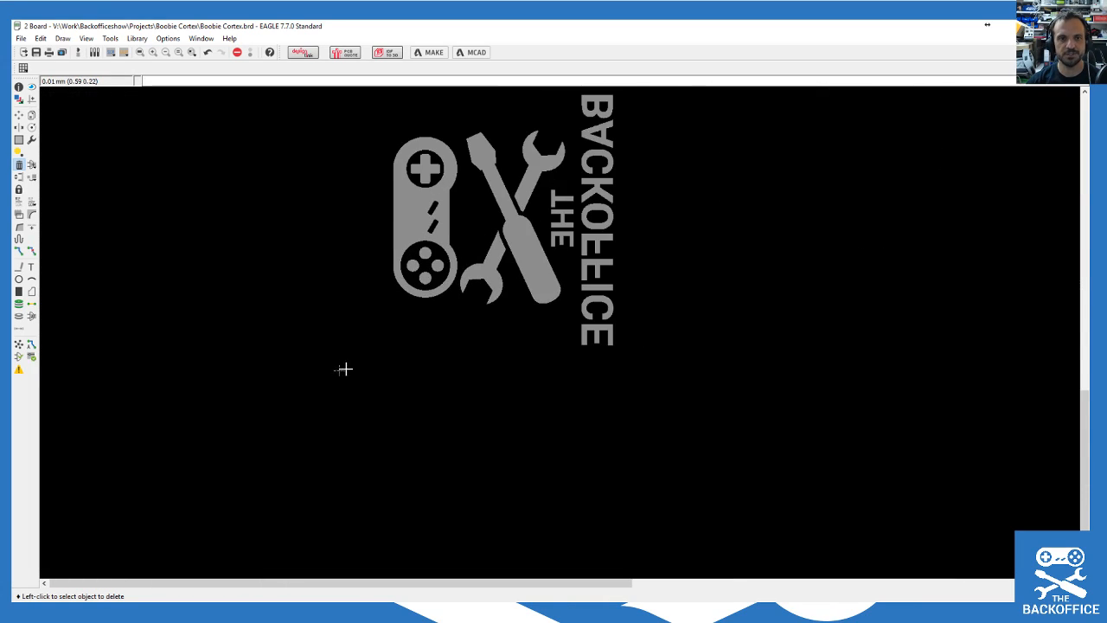
scroll(345, 367, down, 4)
scroll(452, 141, down, 1)
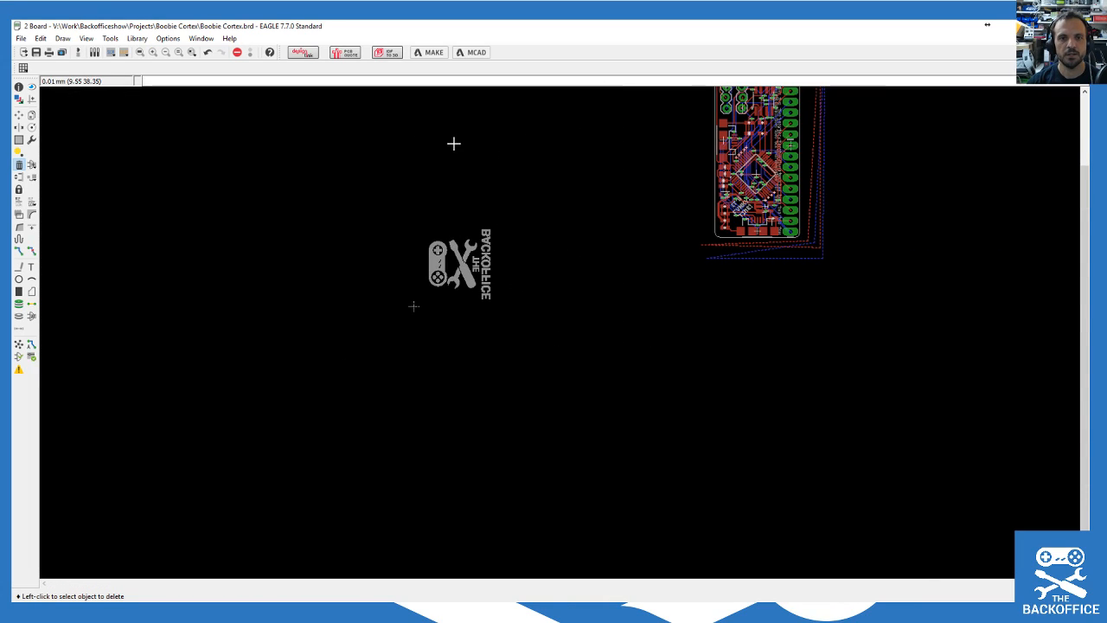
Step: Group the whole imported logo and move it to the empty area just beside the lower half of the board
scroll(373, 161, down, 1)
click(18, 139)
drag(366, 178, 562, 318)
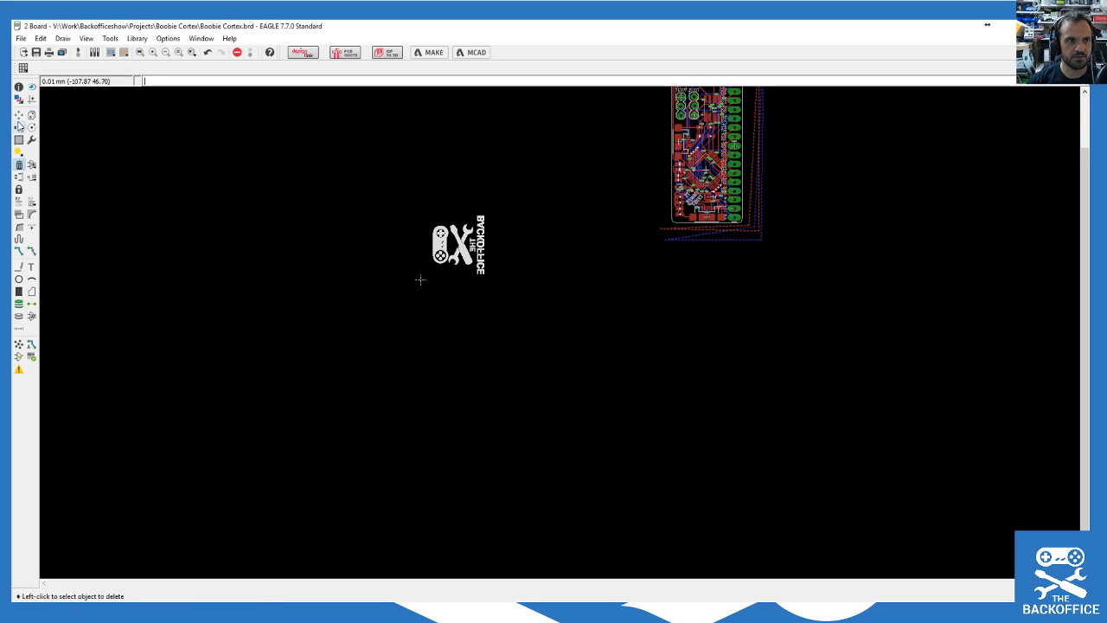
click(18, 116)
ctrl+right_click(472, 248)
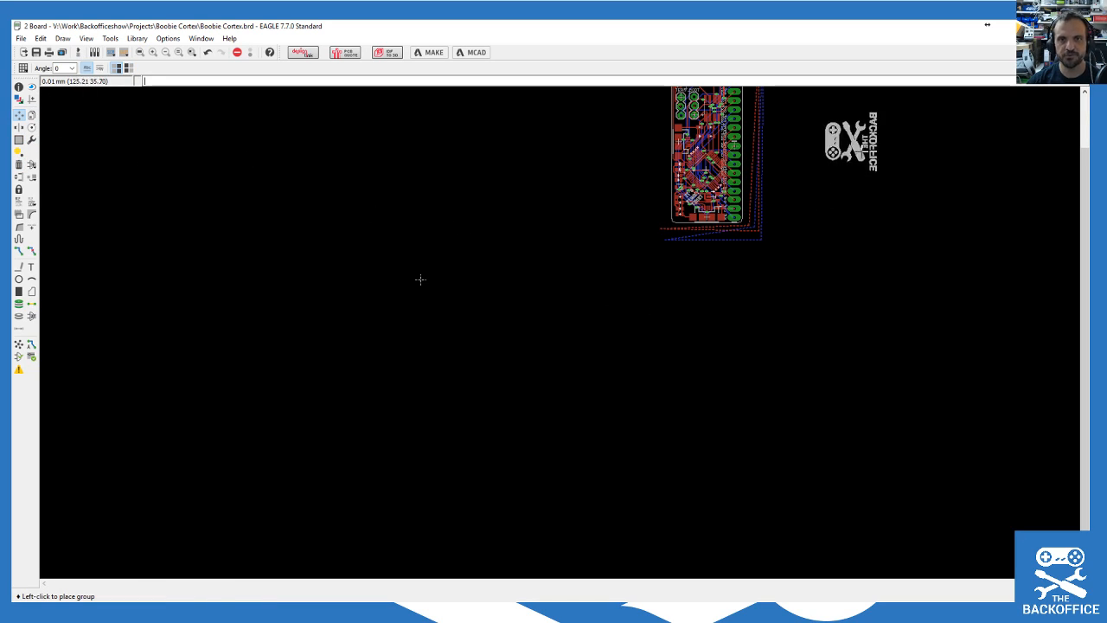
scroll(892, 226, down, 2)
scroll(924, 152, up, 1)
scroll(889, 140, up, 5)
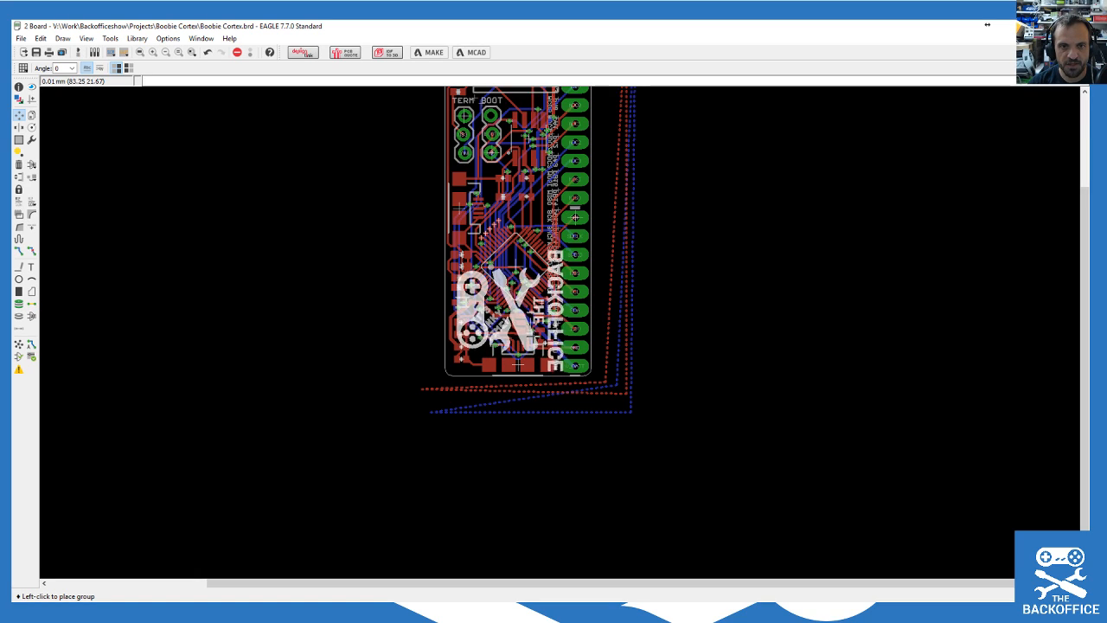
click(300, 317)
Step: Group the BACKOFFICE lettering of the logo and delete it
scroll(225, 251, up, 3)
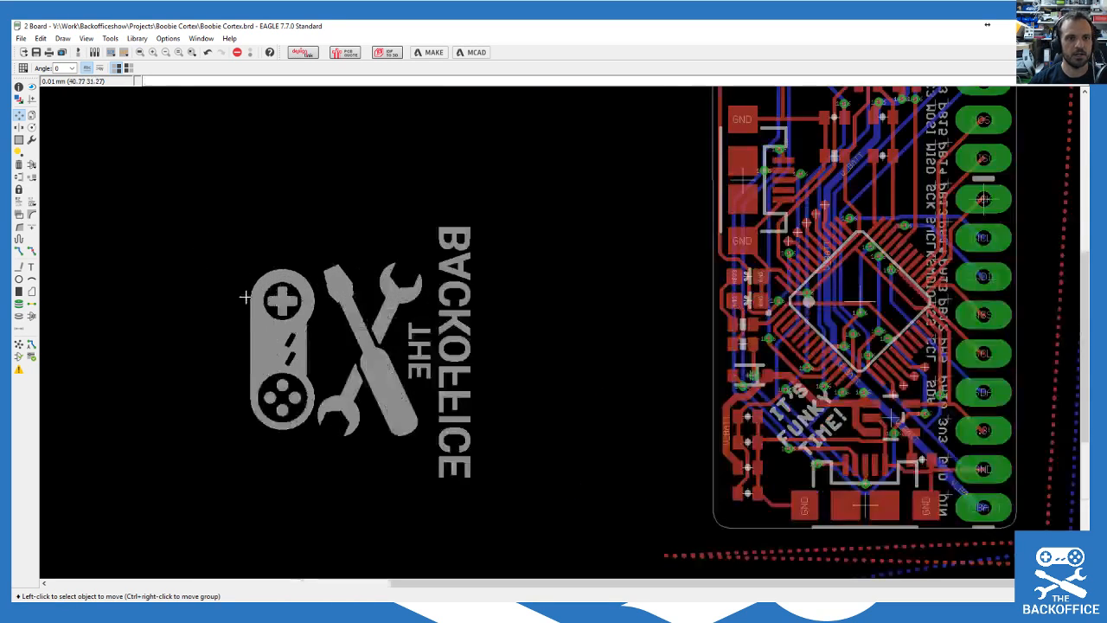
click(19, 139)
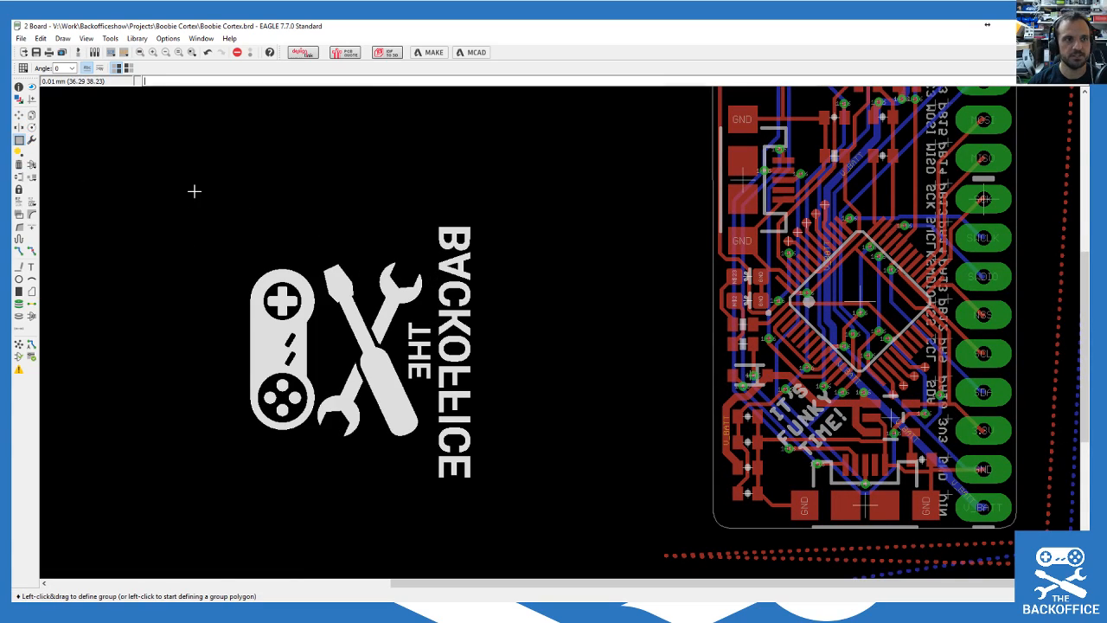
drag(527, 214, 432, 500)
key(F7)
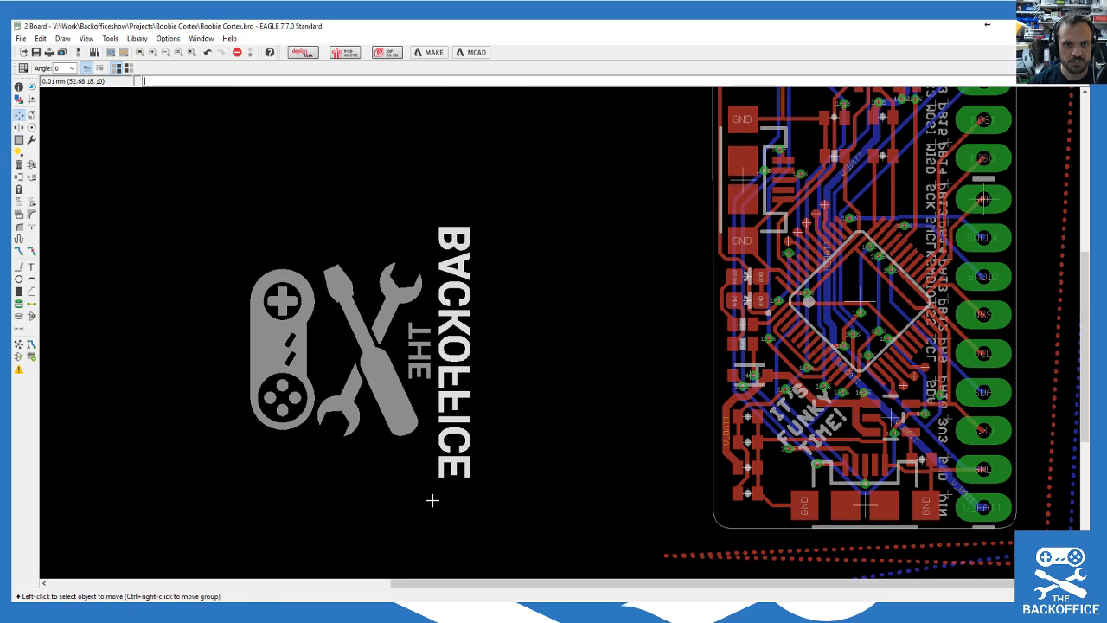
click(19, 164)
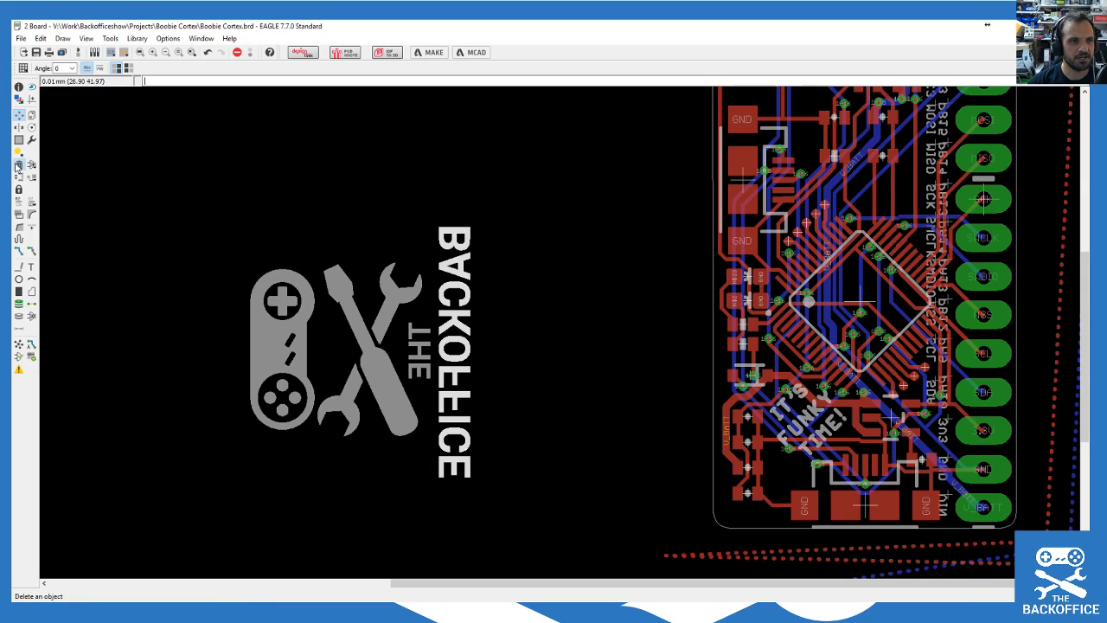
click(454, 238)
Step: Group the word THE beside the crossed tools and delete it
click(19, 139)
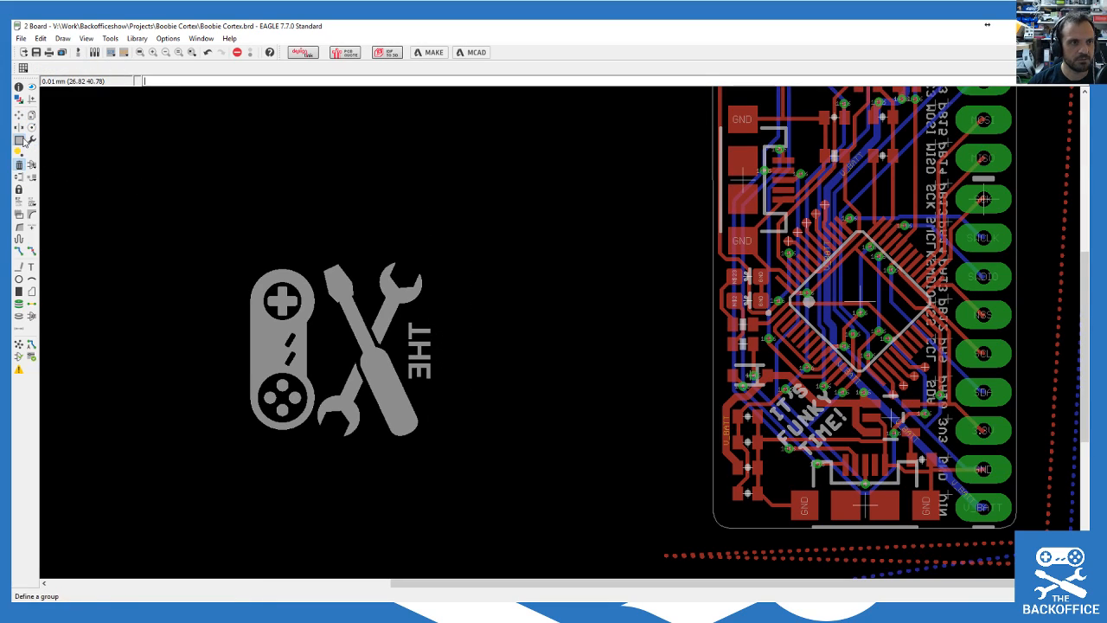
drag(451, 322, 404, 379)
key(Delete)
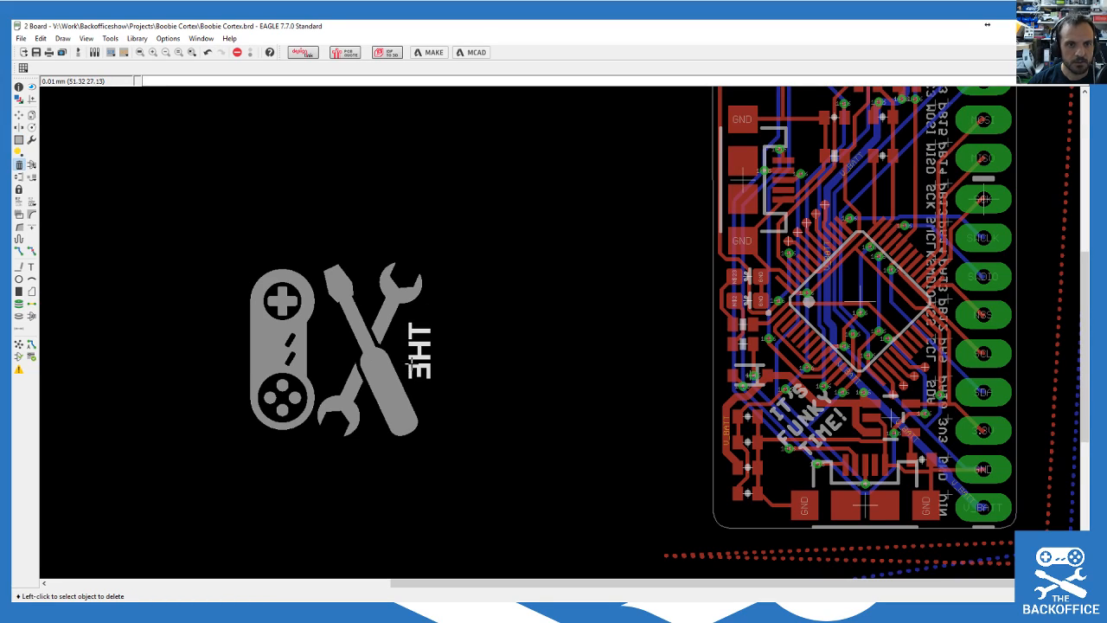
click(410, 364)
Step: Check the properties of one rectangle in the logo's controller symbol, including its layer
click(18, 87)
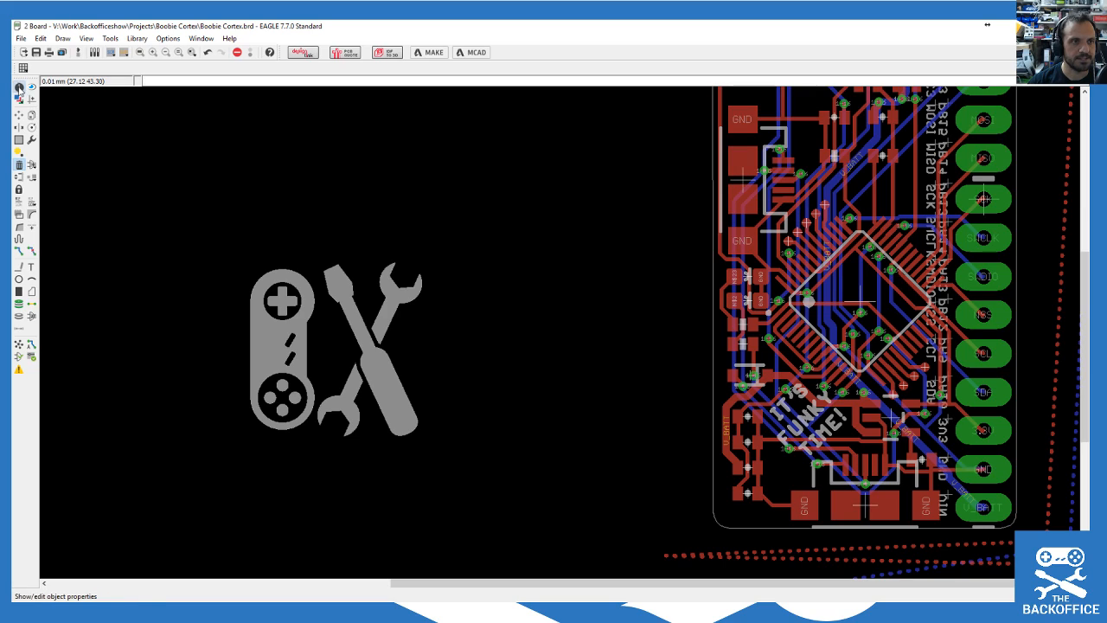
click(267, 346)
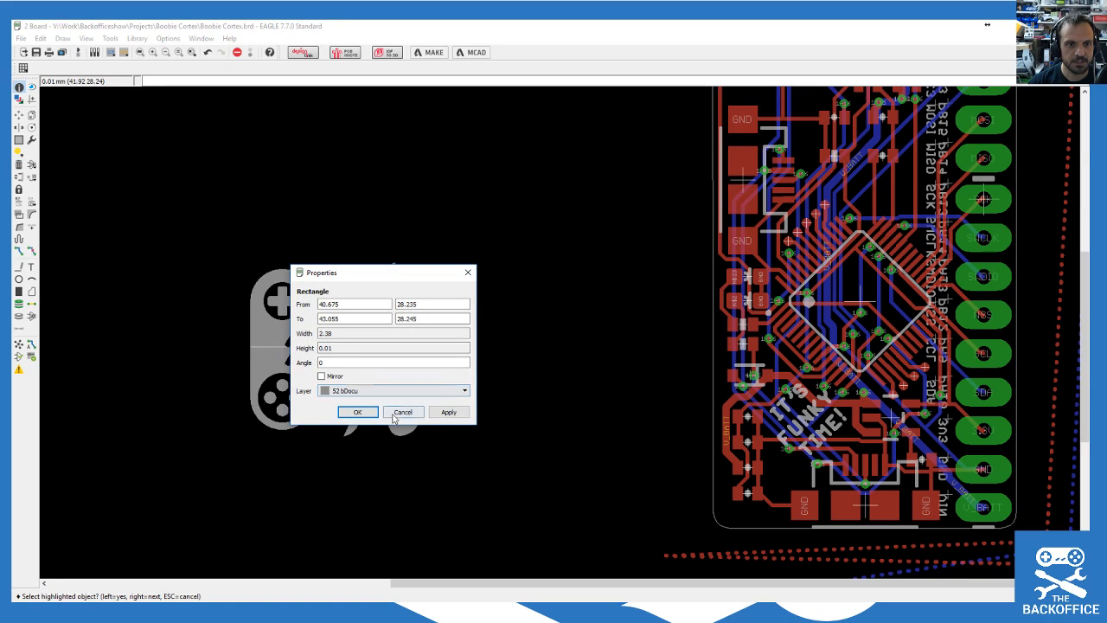
click(357, 412)
Step: Group the remaining controller and tools symbol and place it on the board between the TERM/BOOT headers and the diamond-oriented chip
click(18, 139)
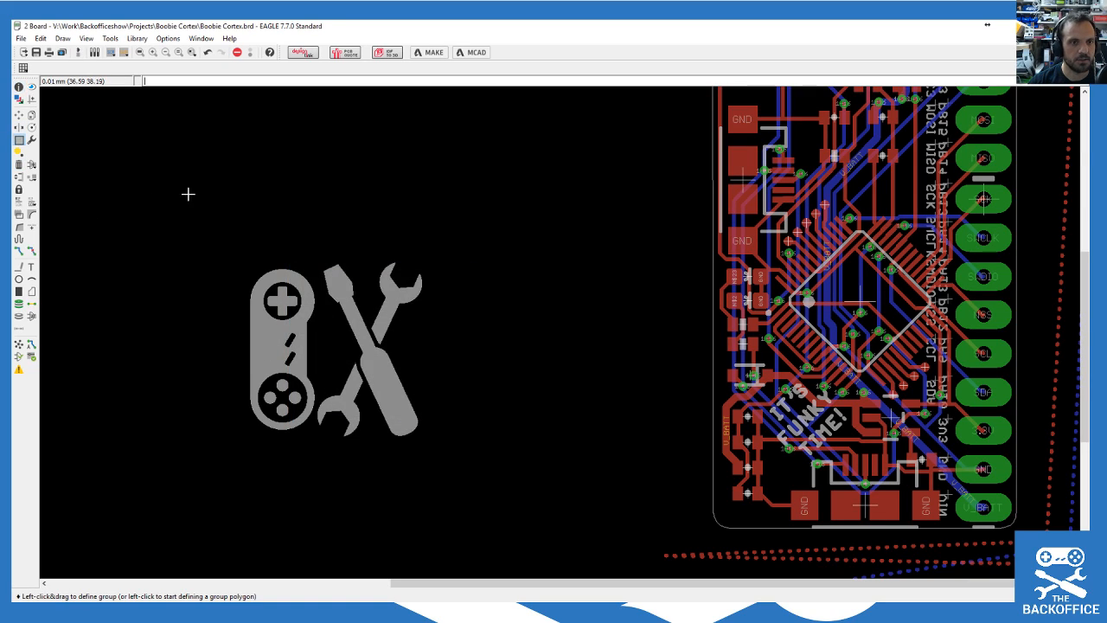
drag(188, 193, 507, 480)
click(18, 114)
ctrl+right_click(264, 346)
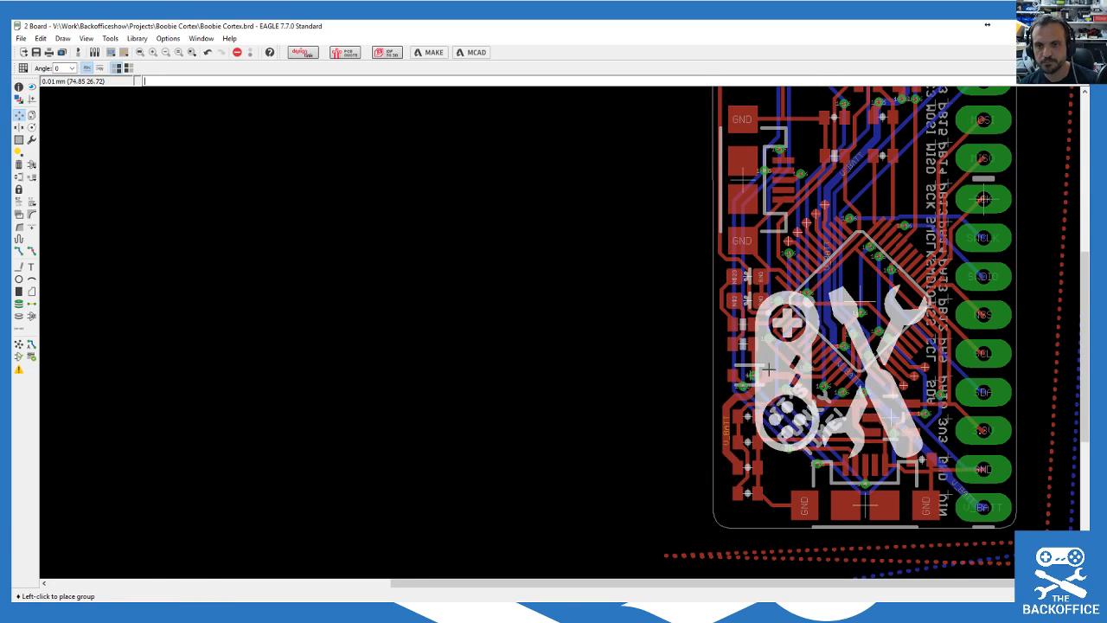
scroll(778, 373, down, 2)
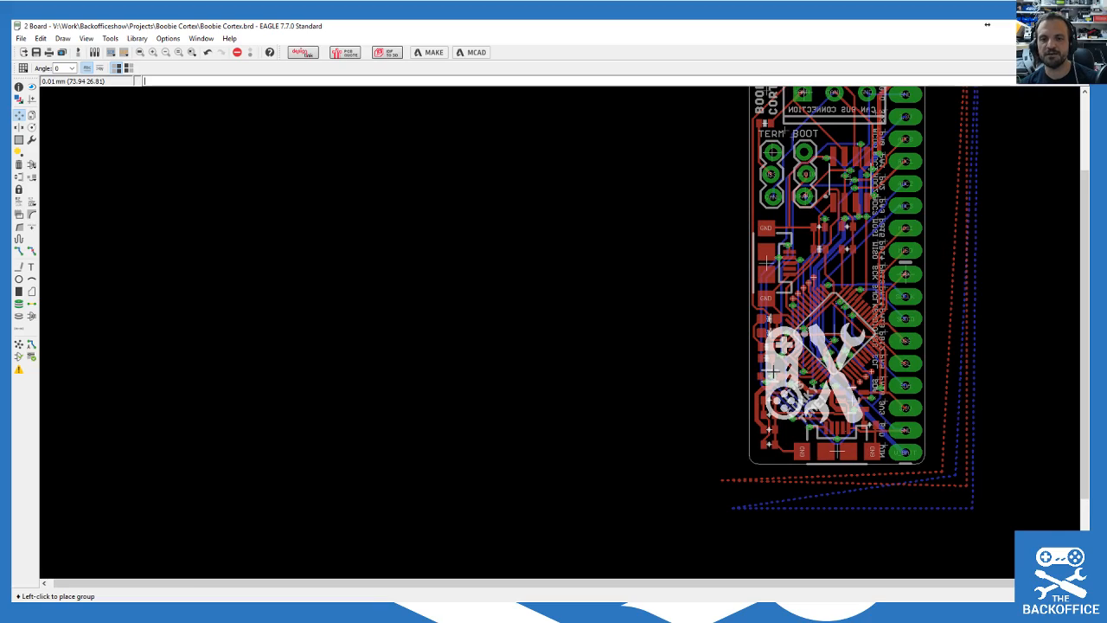
scroll(677, 387, down, 2)
scroll(739, 396, up, 4)
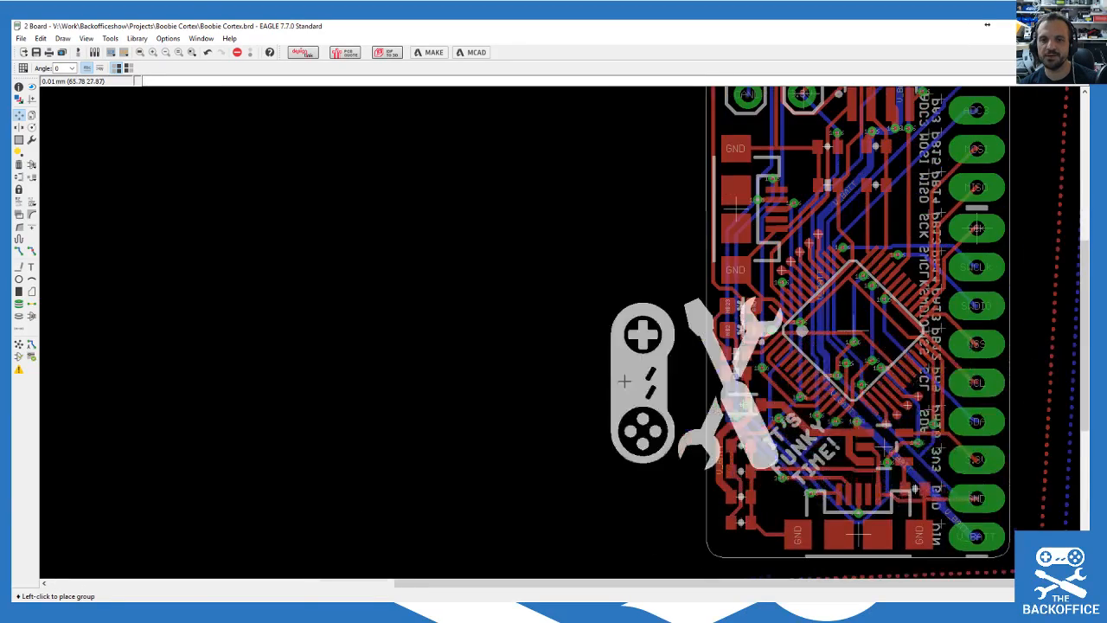
scroll(739, 396, up, 2)
scroll(734, 393, down, 2)
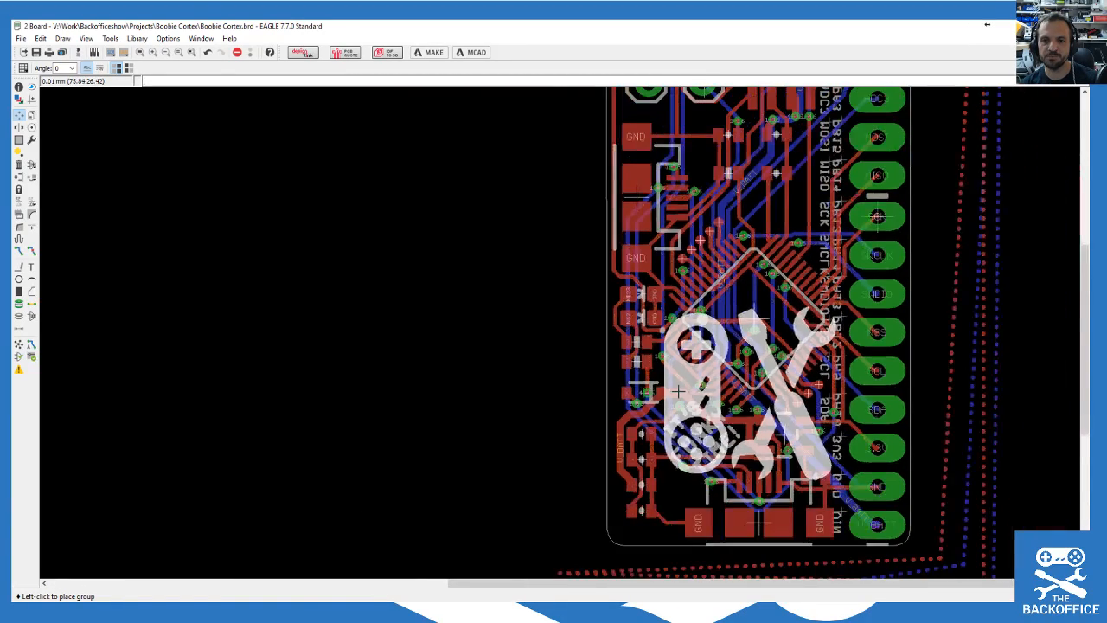
scroll(671, 398, down, 2)
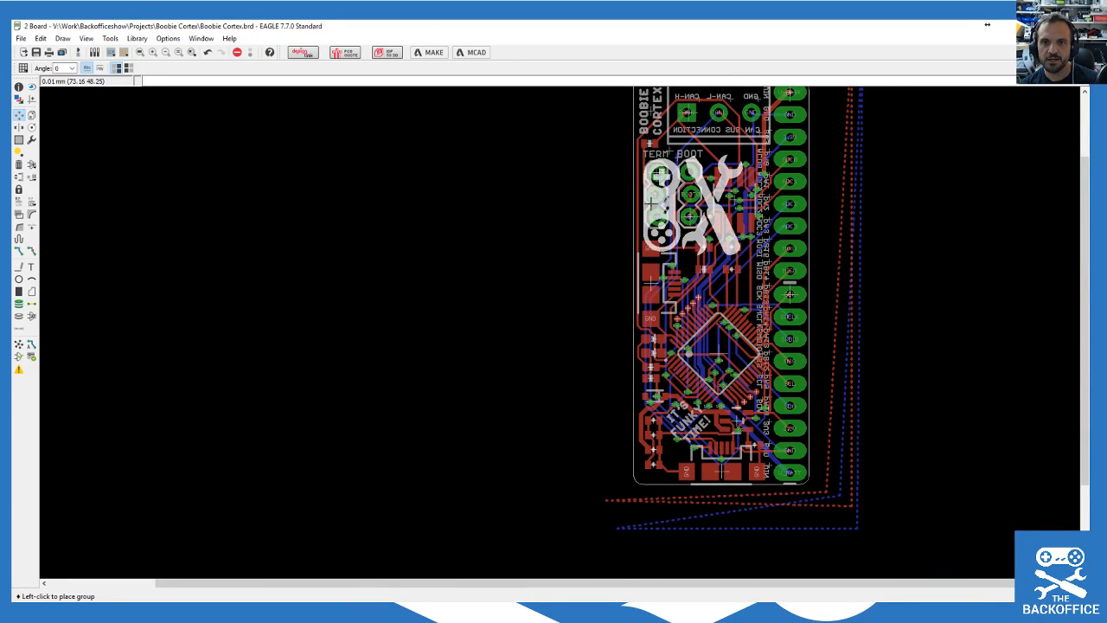
scroll(683, 251, down, 2)
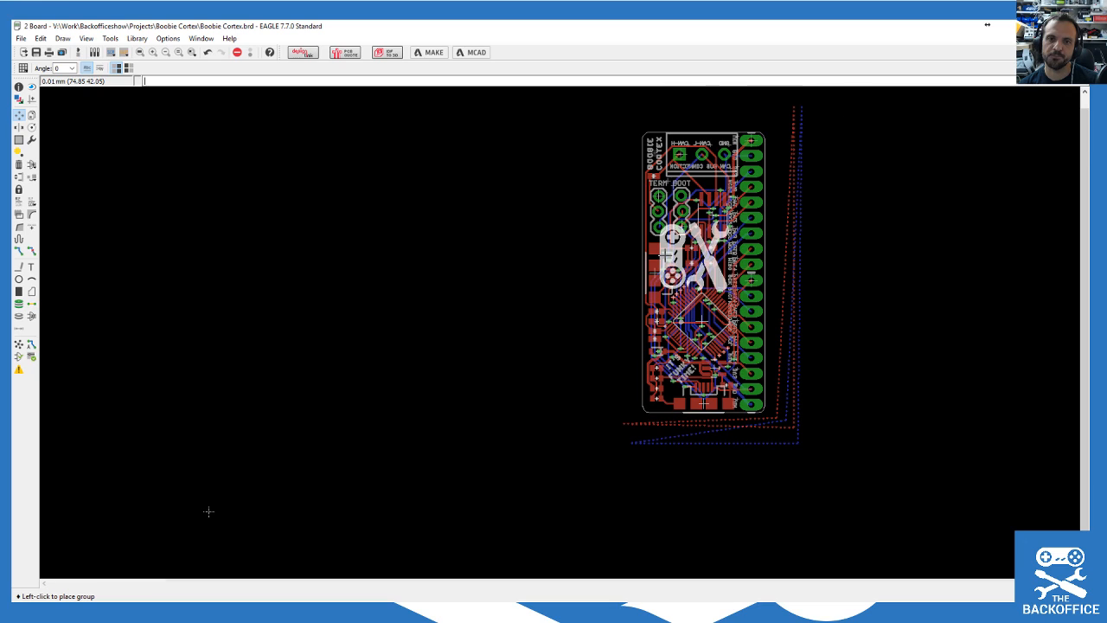
scroll(683, 251, up, 2)
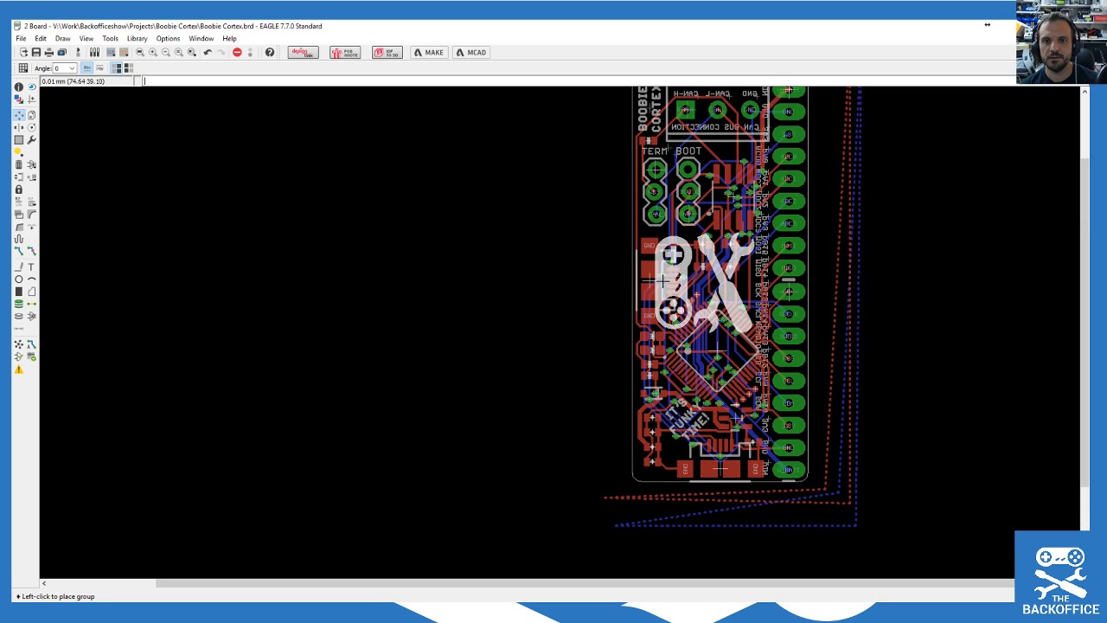
scroll(670, 299, down, 2)
scroll(662, 285, up, 3)
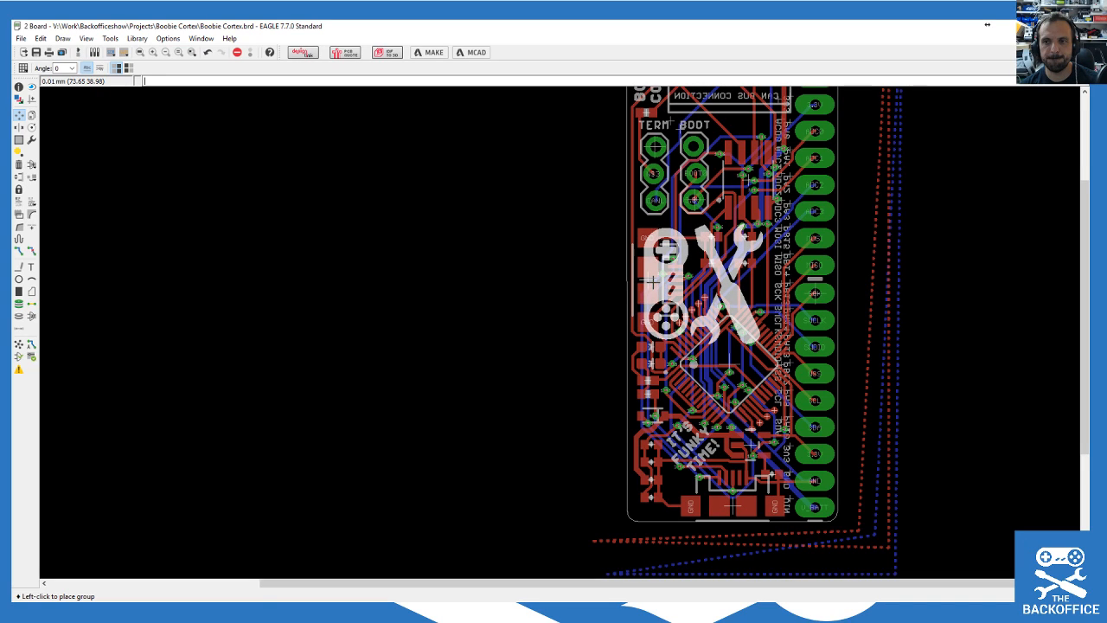
click(653, 279)
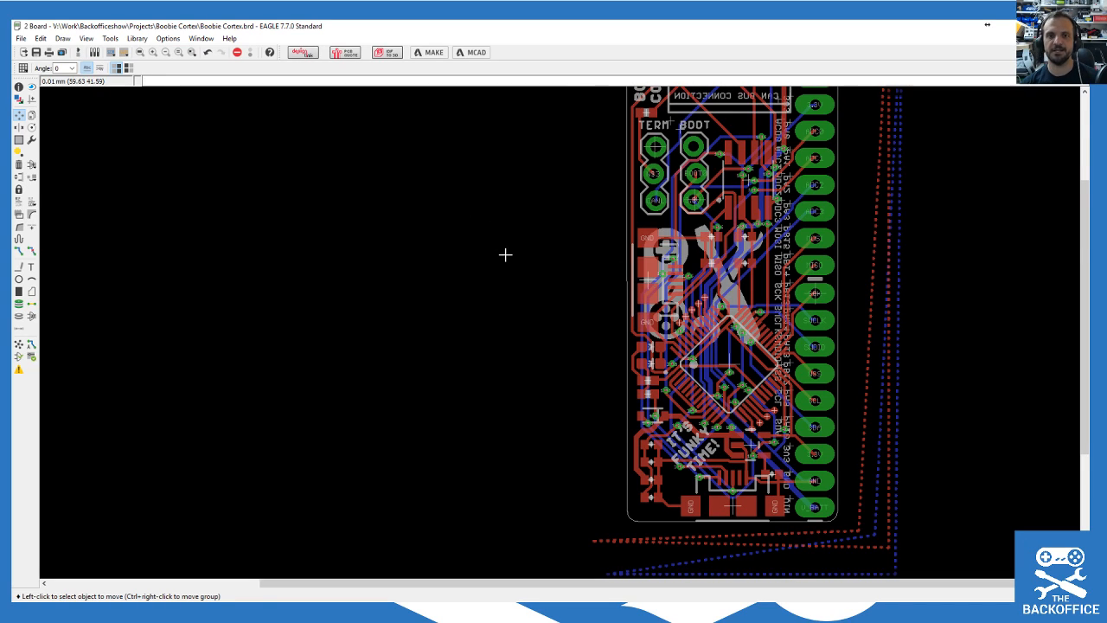
Step: Try stretching the top-layer GND polygon's corner out past the board's upper-left corner, and put it back near the lower-right corner
scroll(505, 254, down, 5)
scroll(667, 237, up, 2)
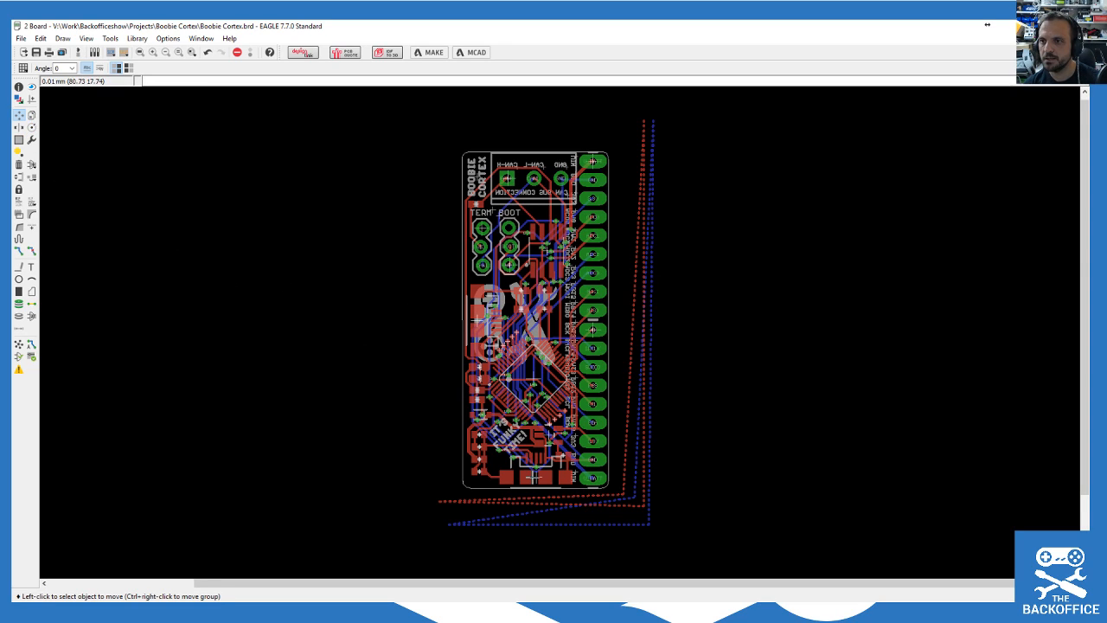
click(619, 493)
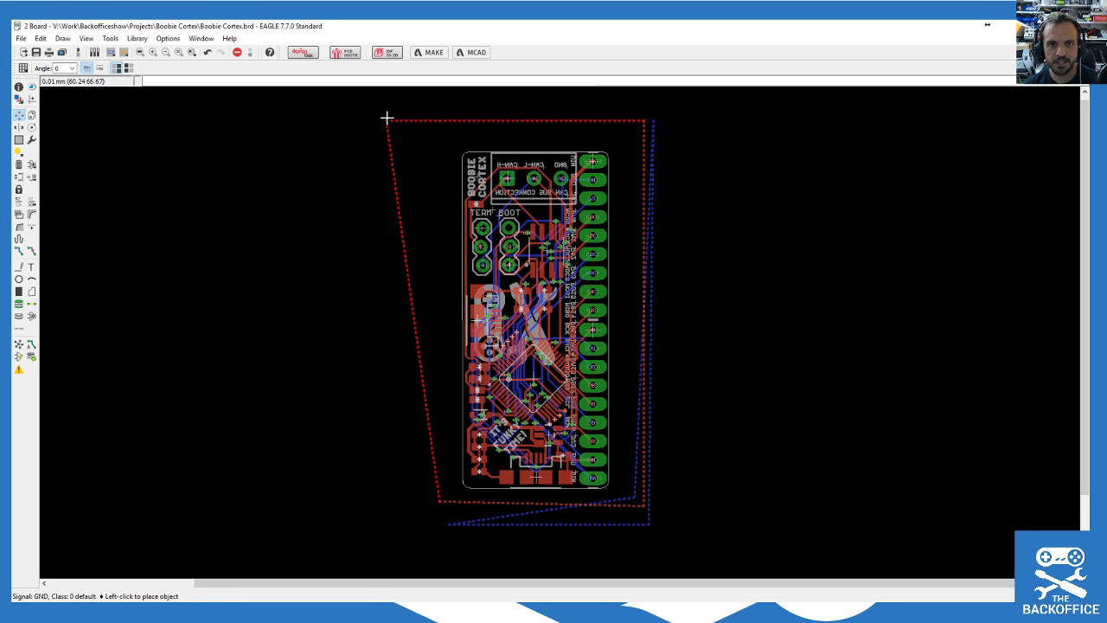
click(621, 500)
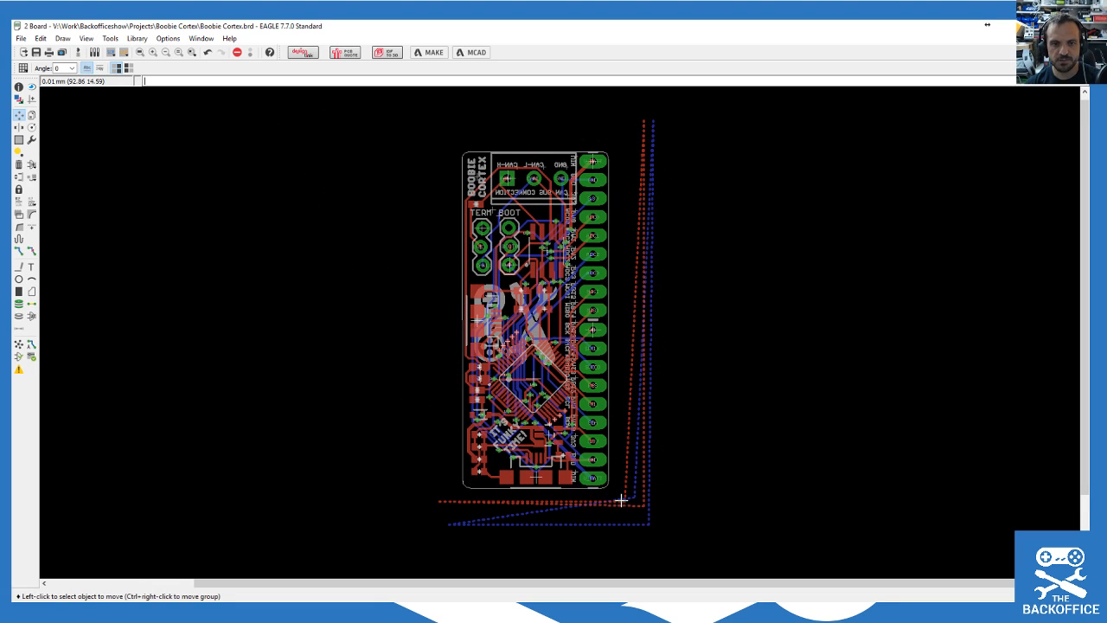
Step: Review the DRC error list, select several Angle errors to locate them on the board, and close the list
scroll(522, 390, up, 4)
scroll(520, 391, down, 1)
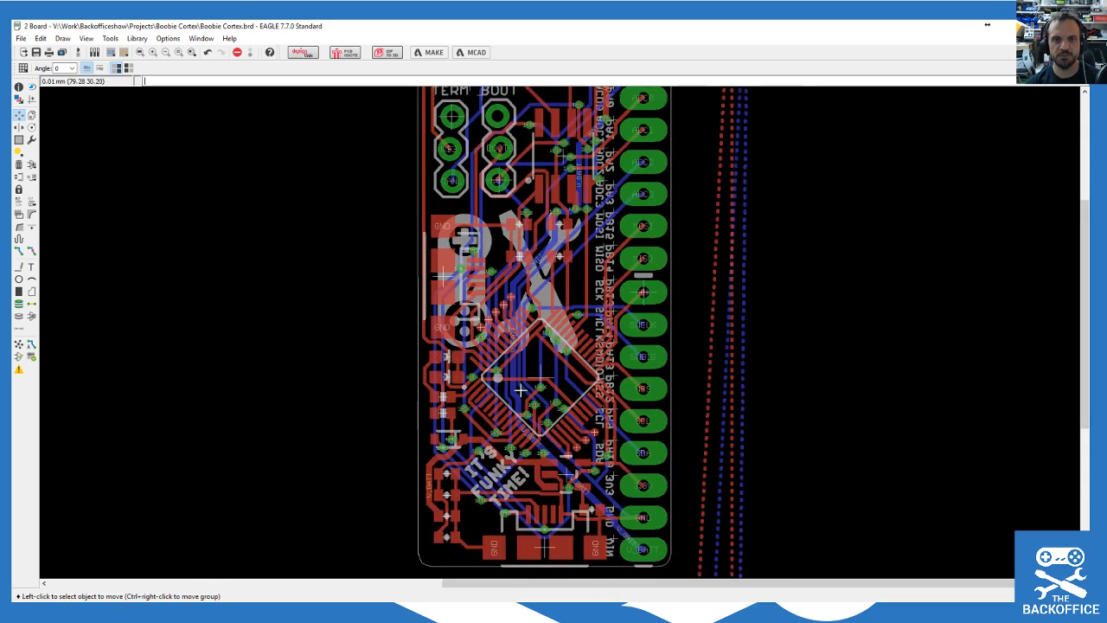
scroll(575, 430, down, 1)
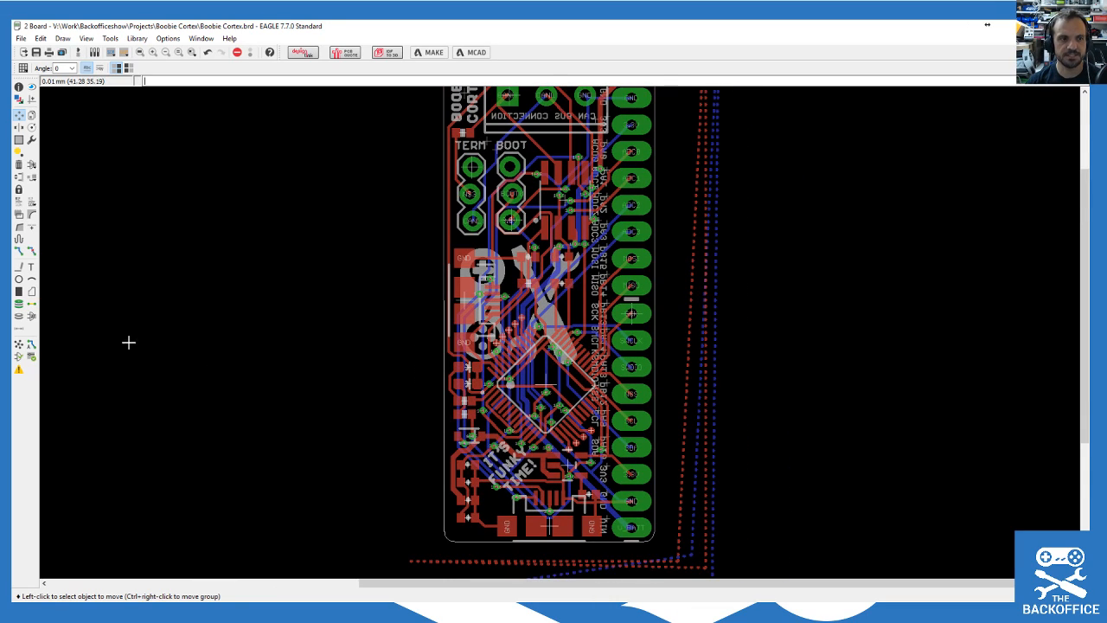
click(19, 369)
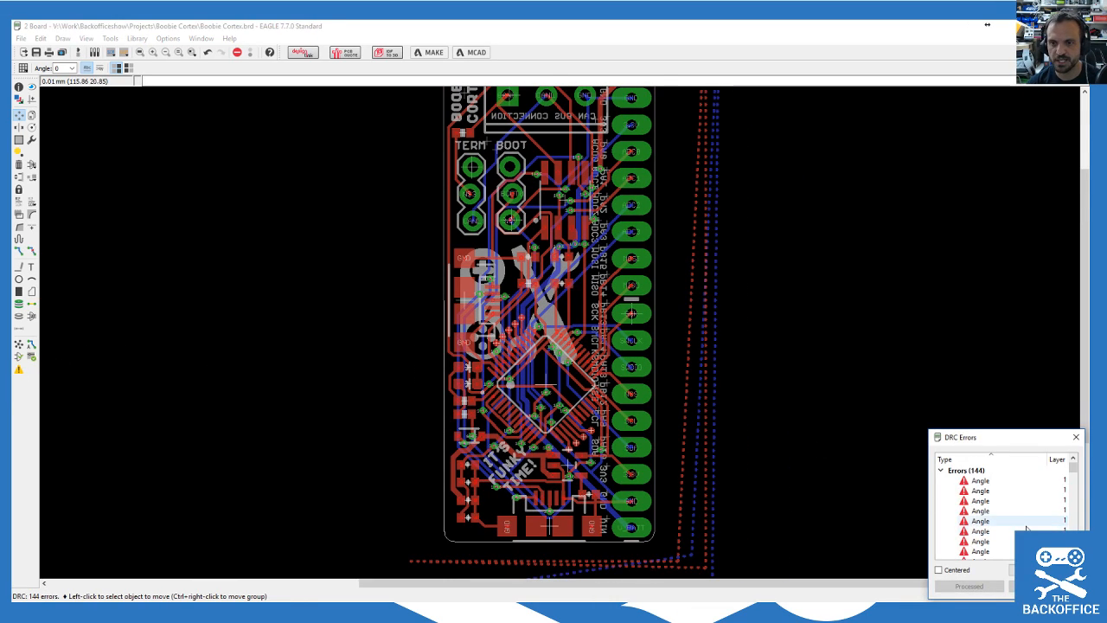
scroll(1025, 521, down, 8)
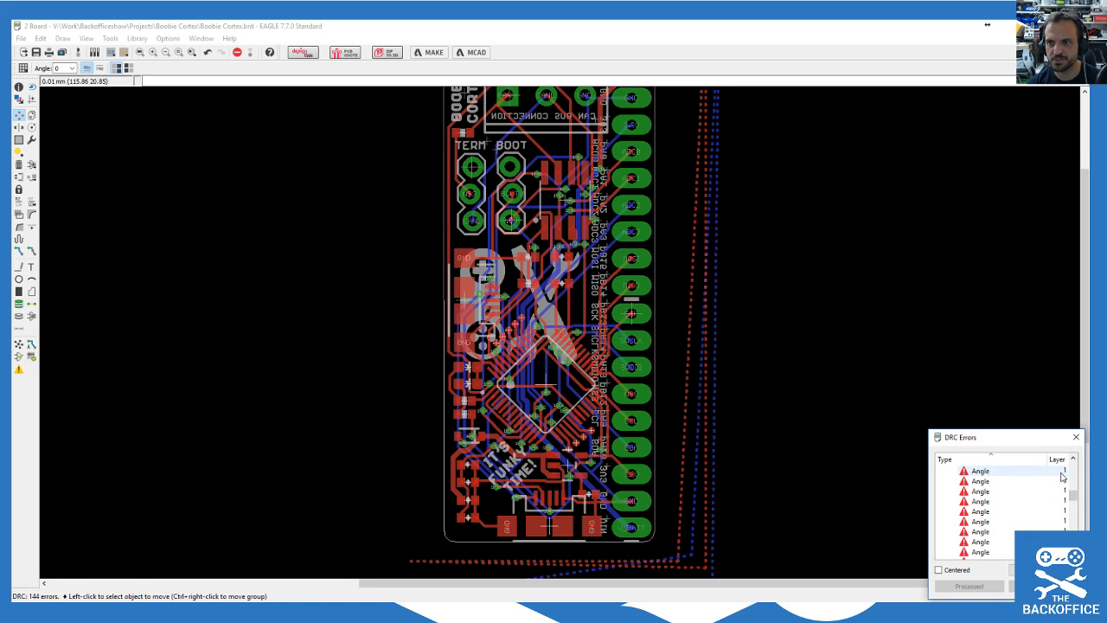
click(982, 532)
click(982, 512)
click(984, 491)
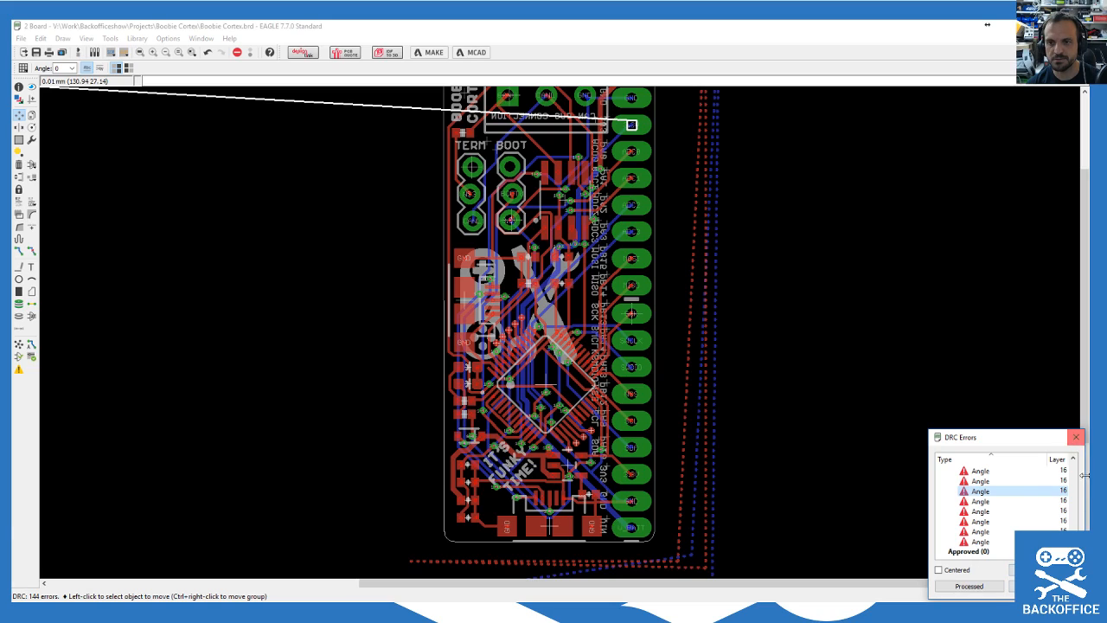
click(1076, 436)
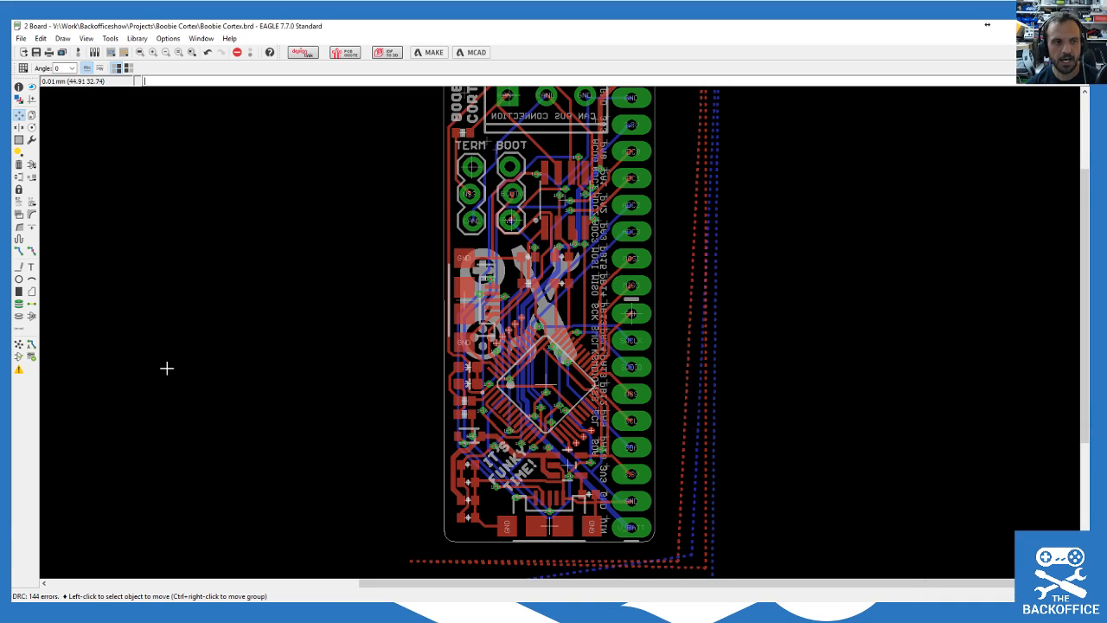
Step: Move the folded corners of the bottom and top GND polygons past the board's upper-left corner so both outlines enclose the board
scroll(407, 323, down, 3)
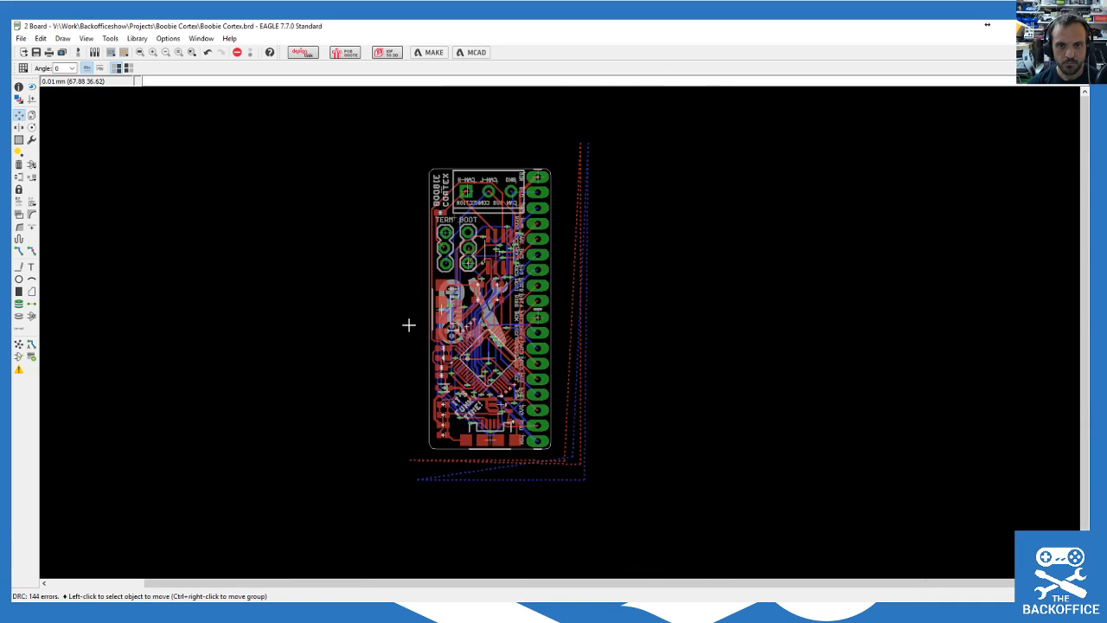
scroll(571, 459, up, 1)
click(574, 457)
click(573, 453)
scroll(400, 310, down, 2)
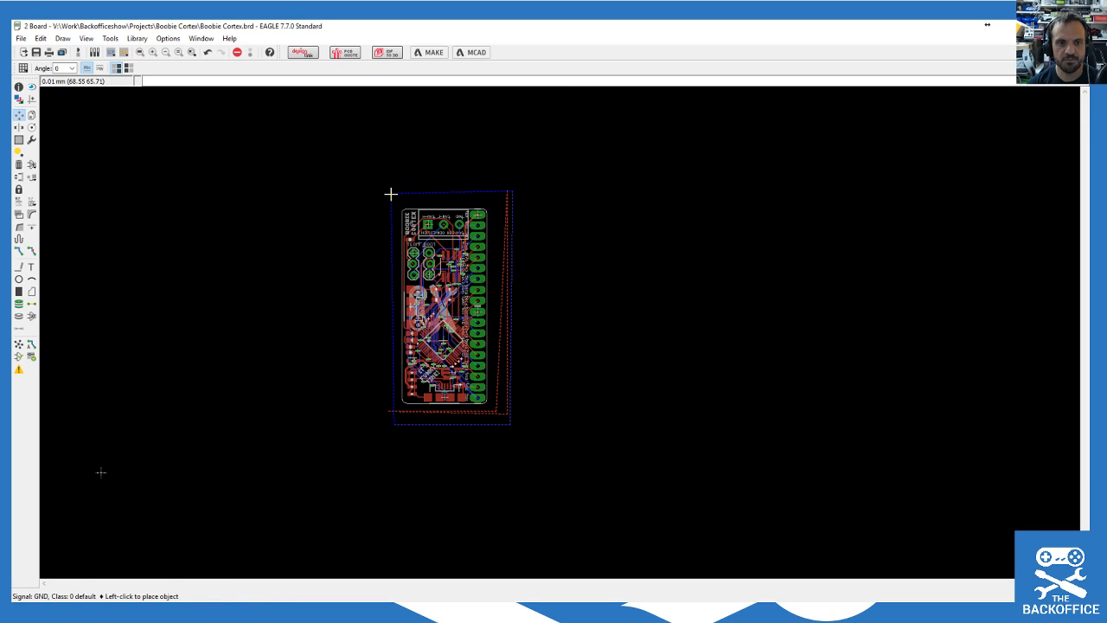
click(391, 192)
click(497, 408)
click(383, 176)
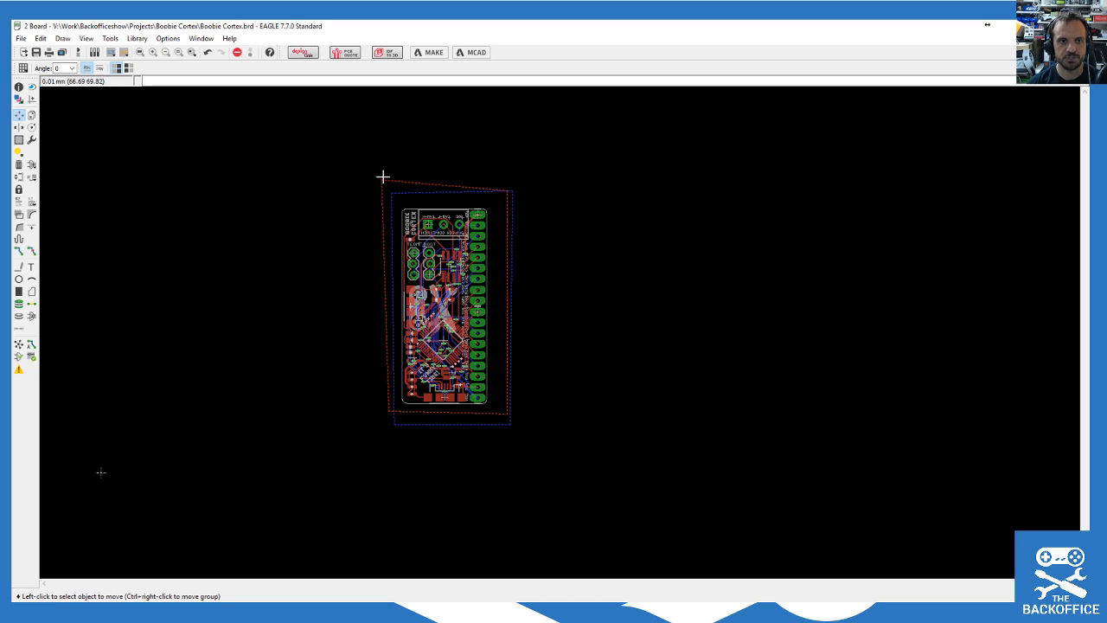
Step: Run the autorouter at High effort with automatic grid selection and the TopRouter variant, and end the job with the first variant selected
scroll(363, 369, up, 4)
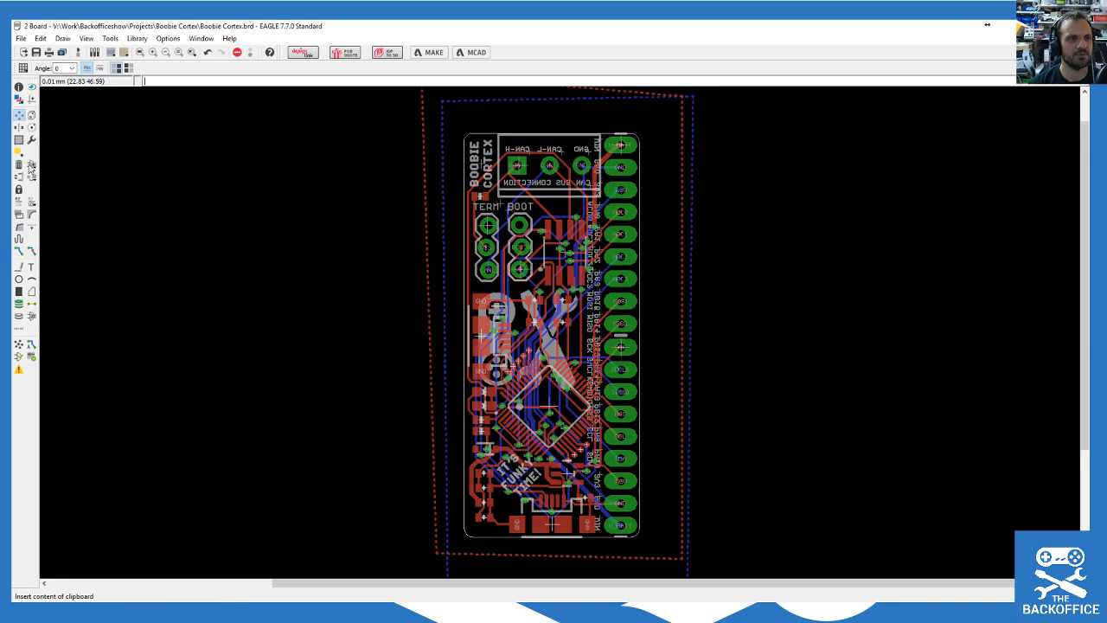
click(31, 345)
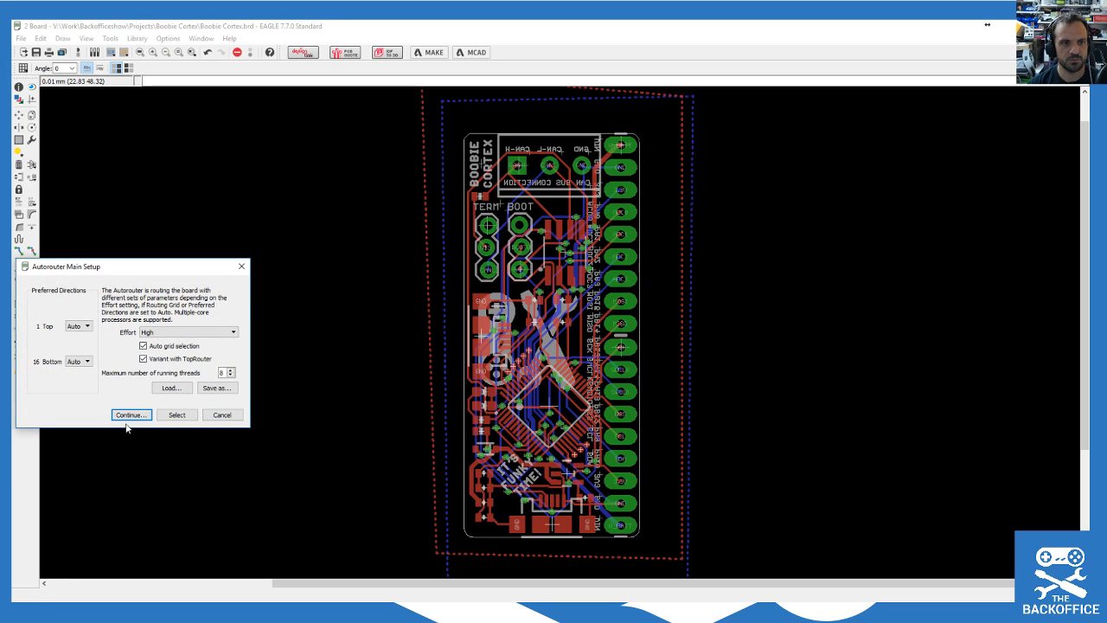
click(139, 416)
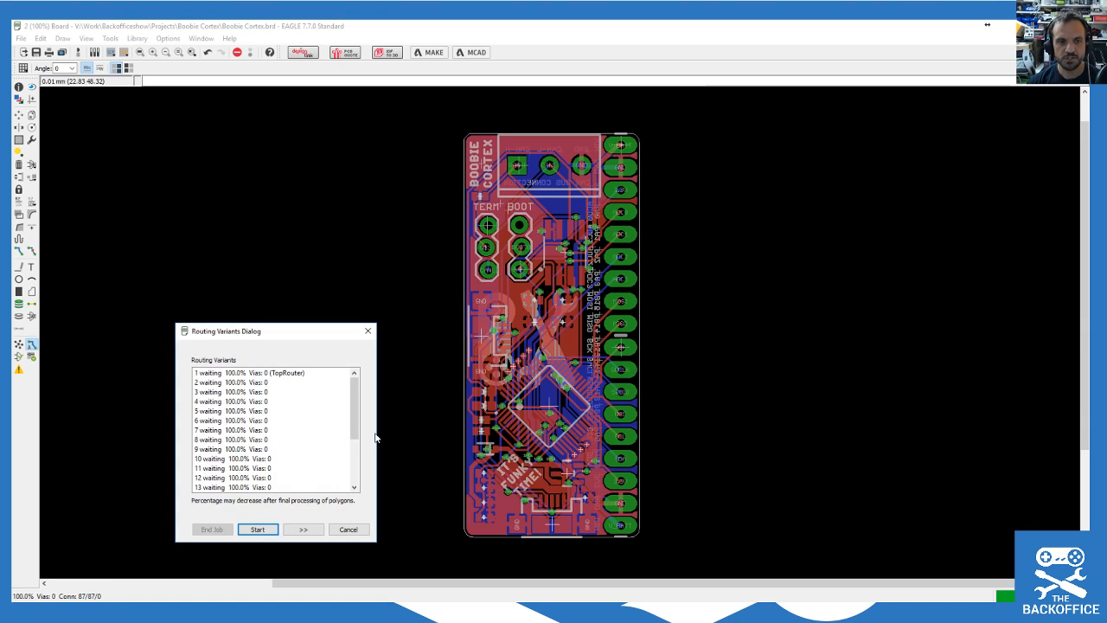
click(256, 531)
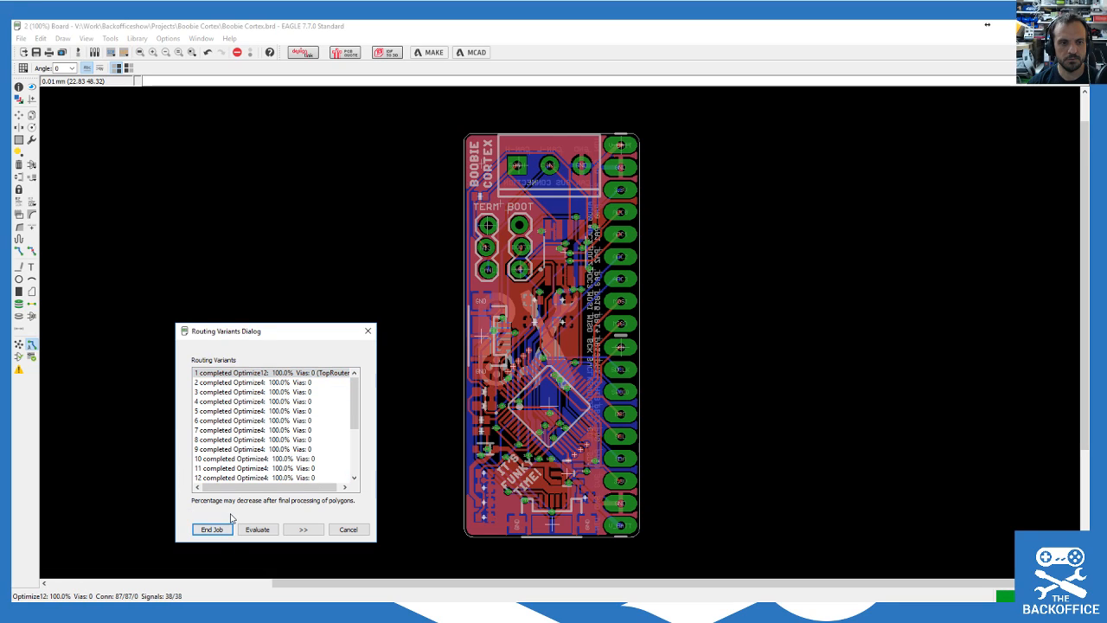
click(212, 529)
Step: Examine the poured GND planes over the whole board and close up around the CAN connector and TERM/BOOT headers
scroll(518, 346, up, 3)
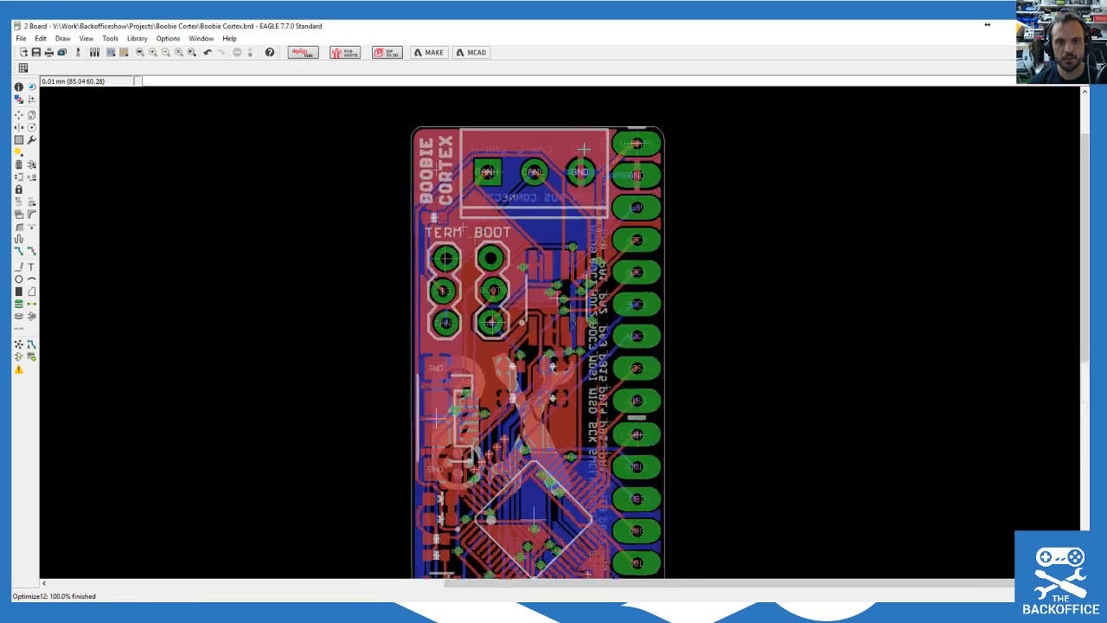
scroll(377, 411, down, 4)
scroll(385, 493, up, 6)
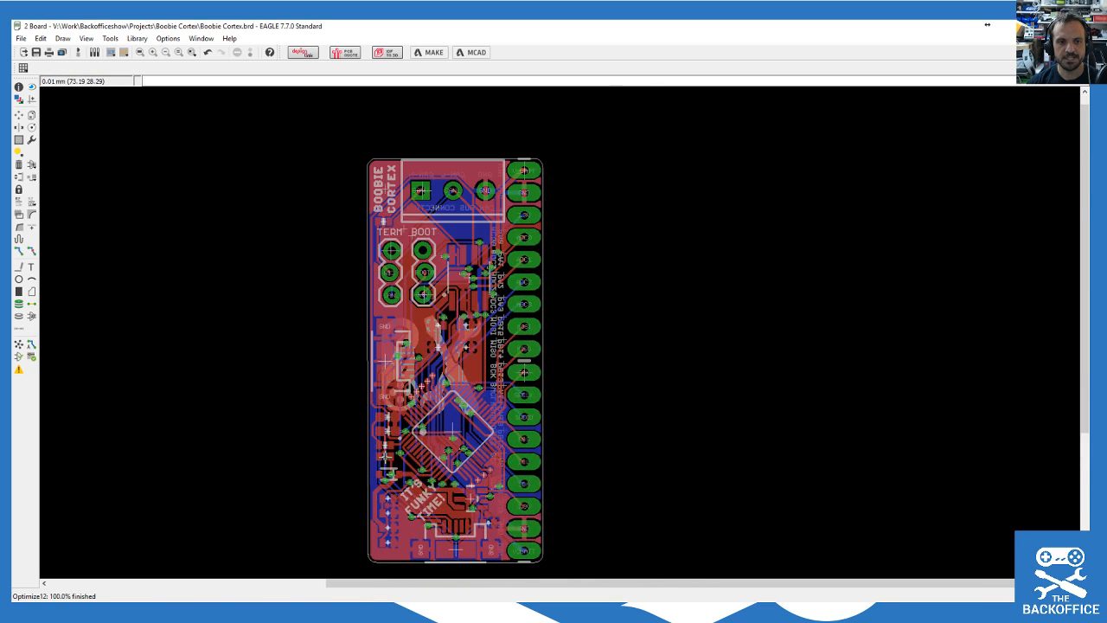
scroll(385, 516, down, 1)
scroll(415, 131, down, 2)
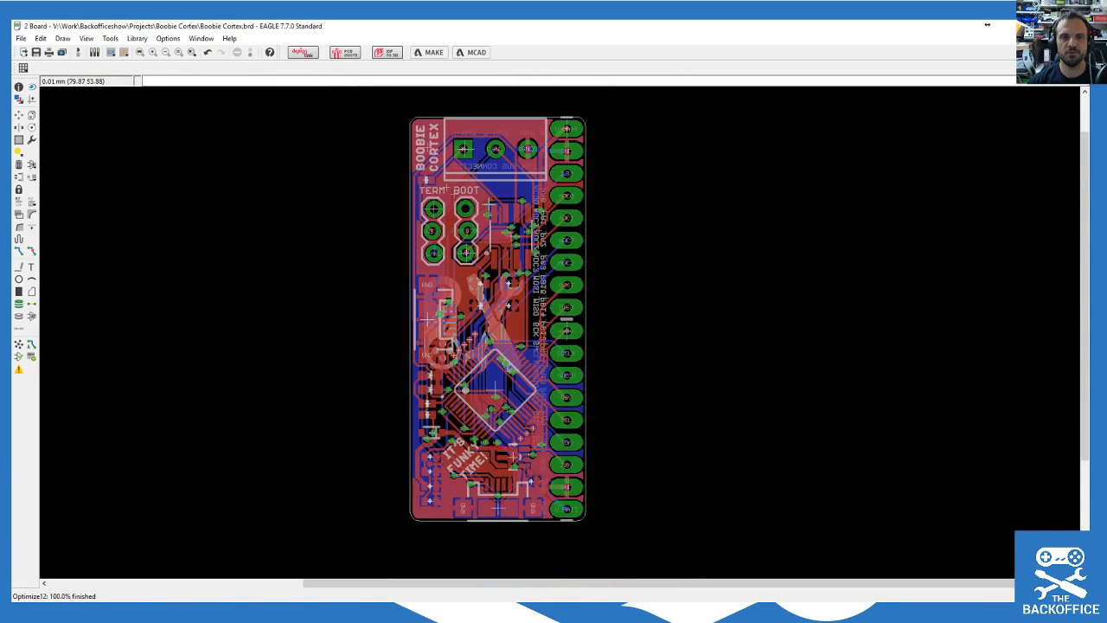
scroll(406, 173, up, 5)
scroll(478, 255, down, 1)
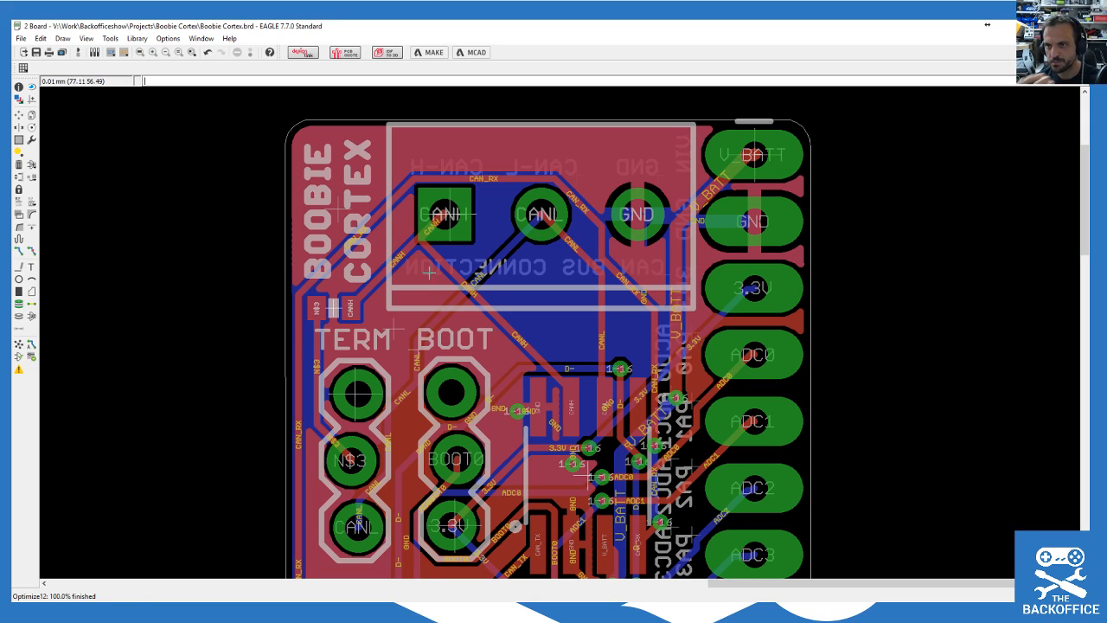
Step: Place a round 1-16 via with a 0.3 drill in the bottom-only copper area between the CAN connector and the small chip
click(19, 307)
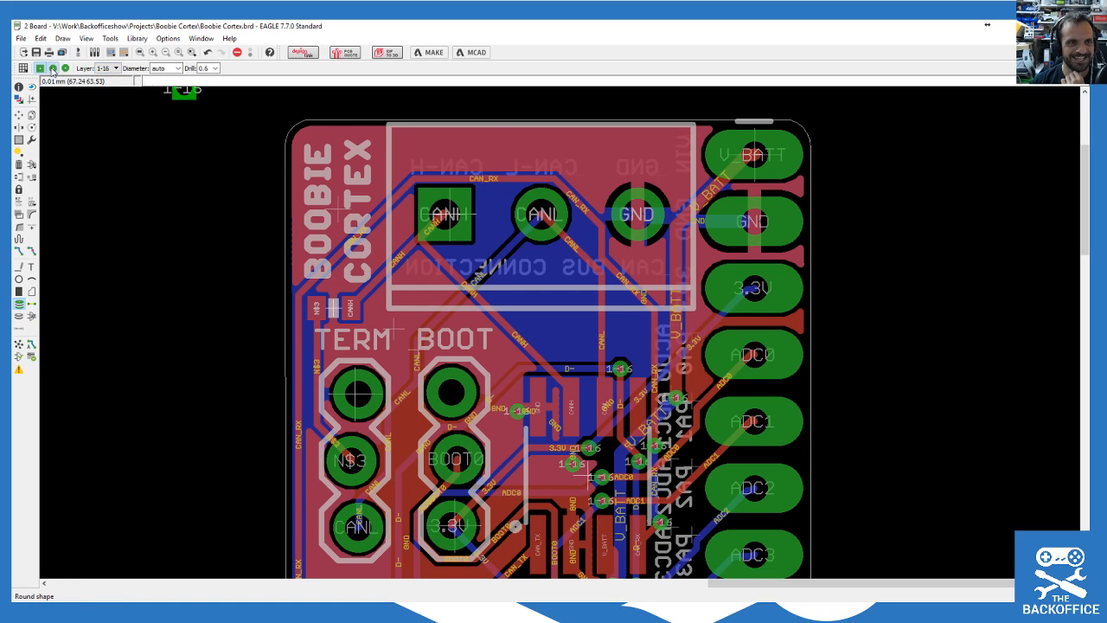
click(215, 68)
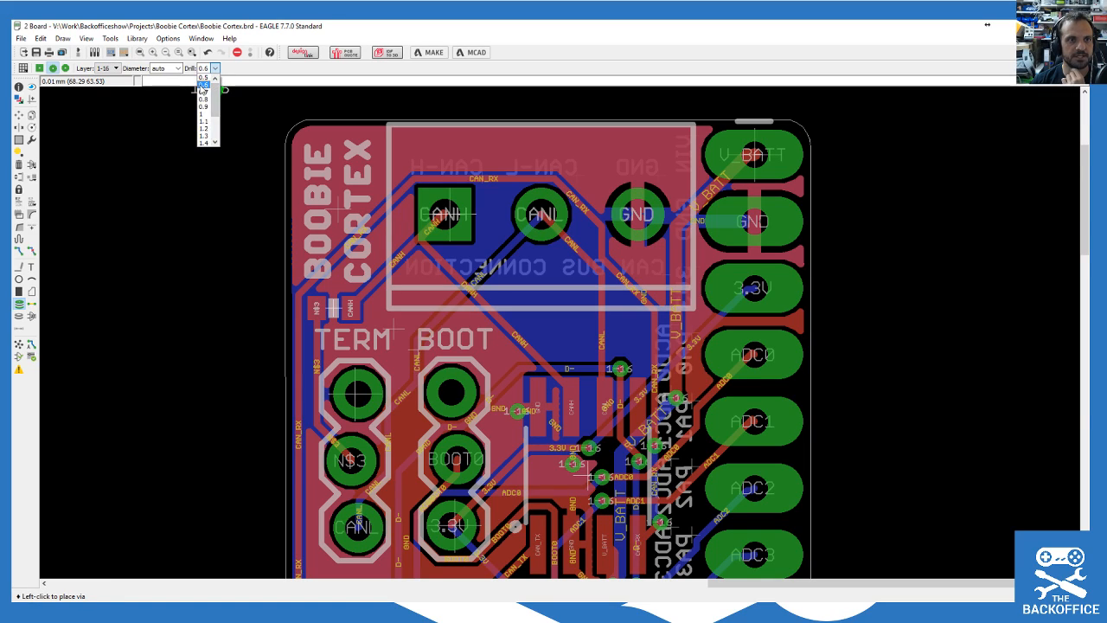
click(203, 78)
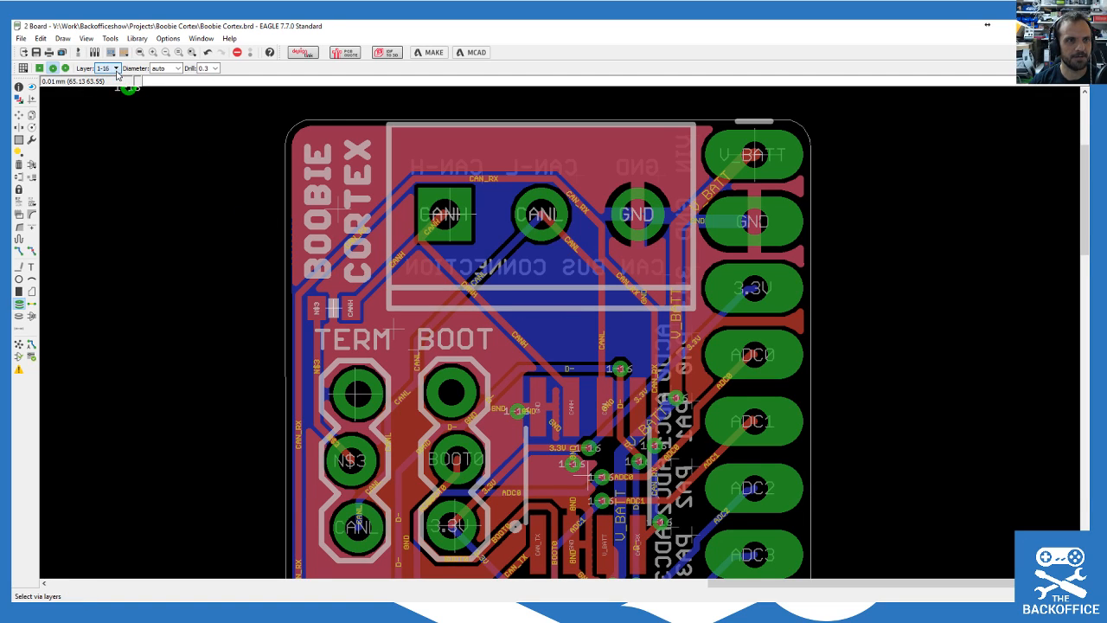
scroll(643, 407, up, 2)
click(529, 292)
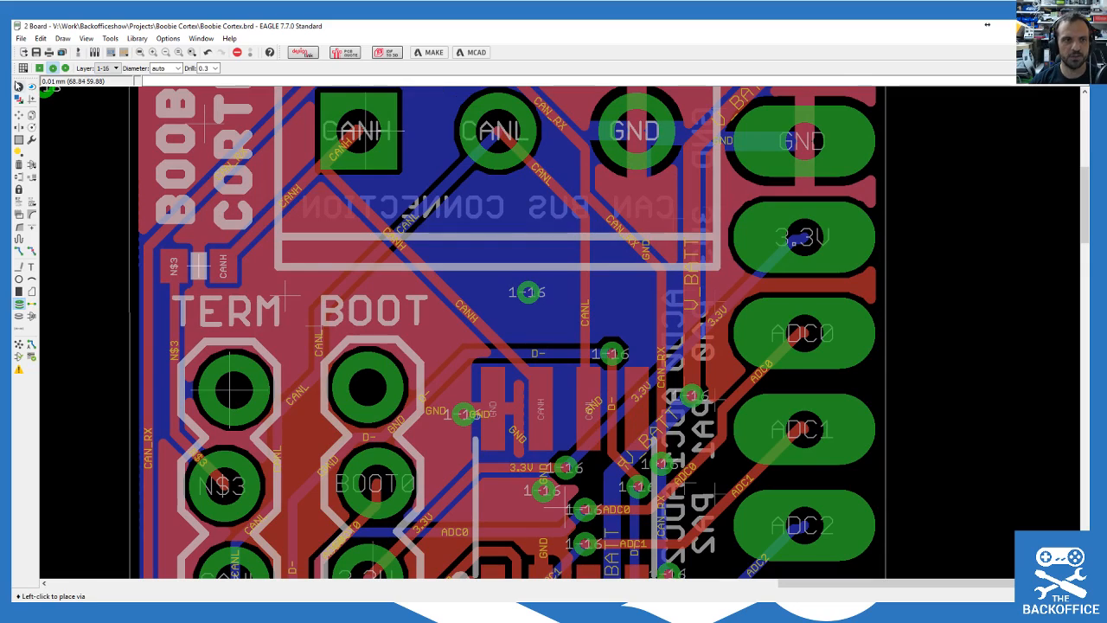
Step: Rename the new via GND so it joins the ground polygons
click(19, 200)
click(528, 291)
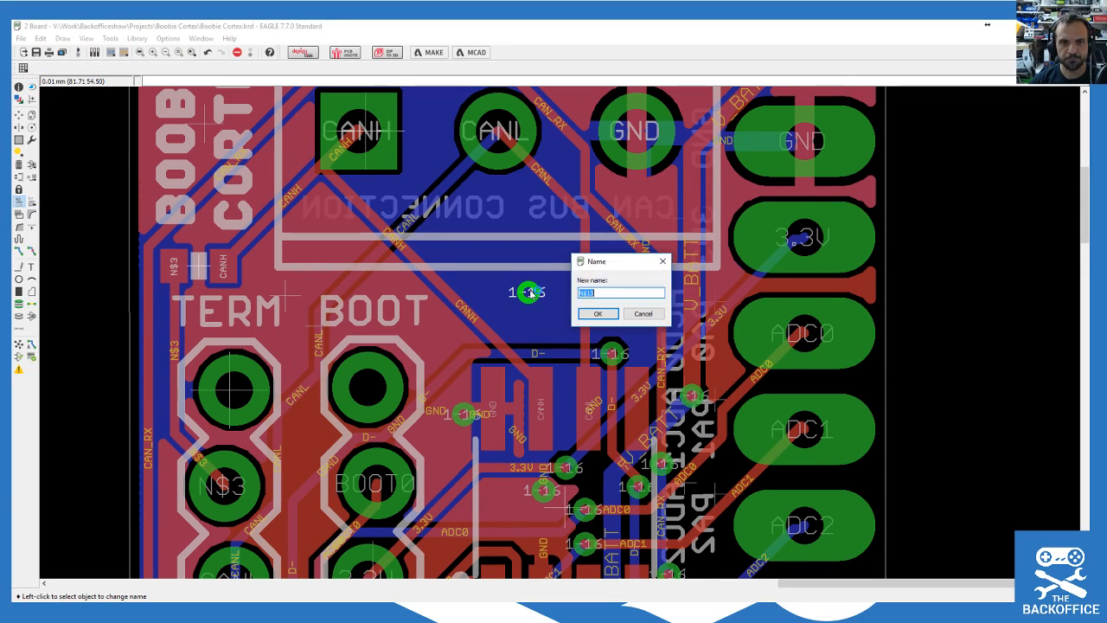
text(GND)
click(586, 312)
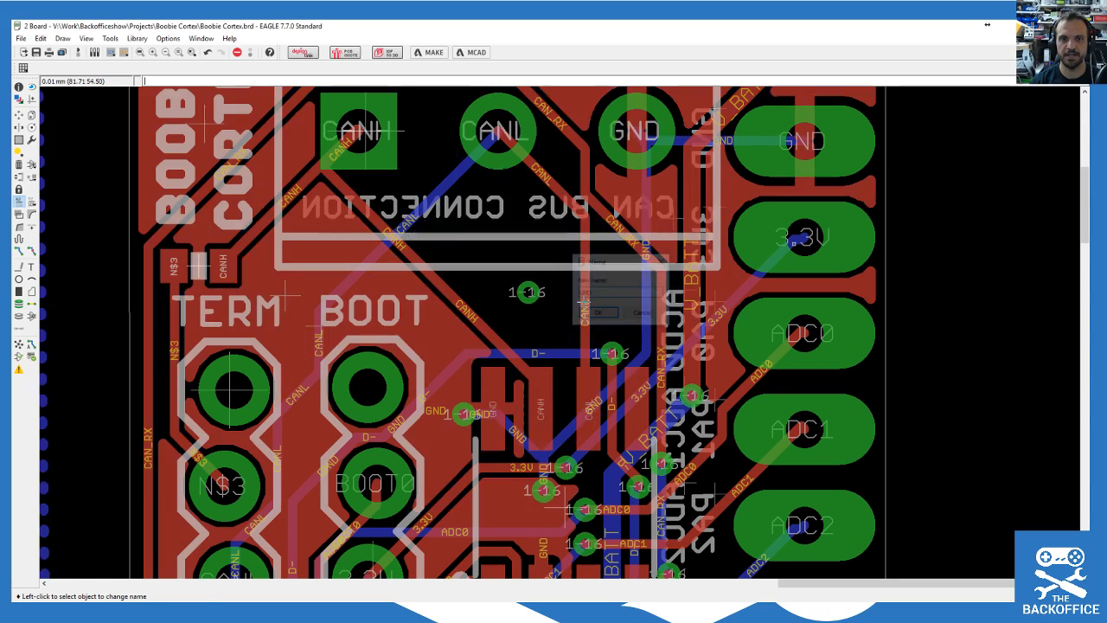
Step: Copy the GND via to the copper area just beyond the vertical CANL trace, above the existing D- via
click(31, 127)
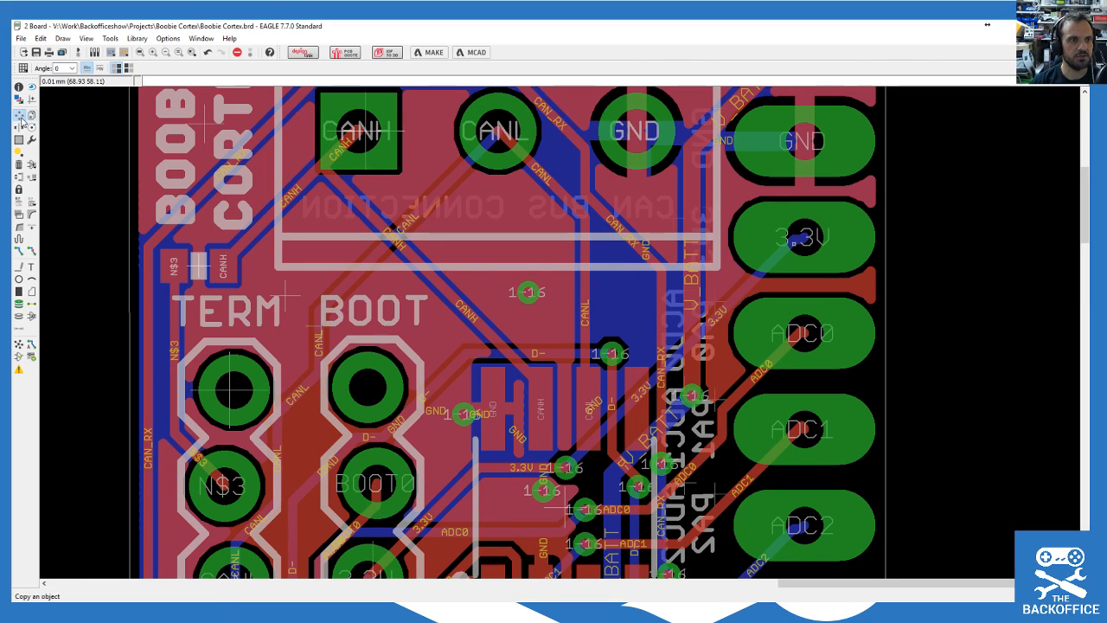
click(524, 295)
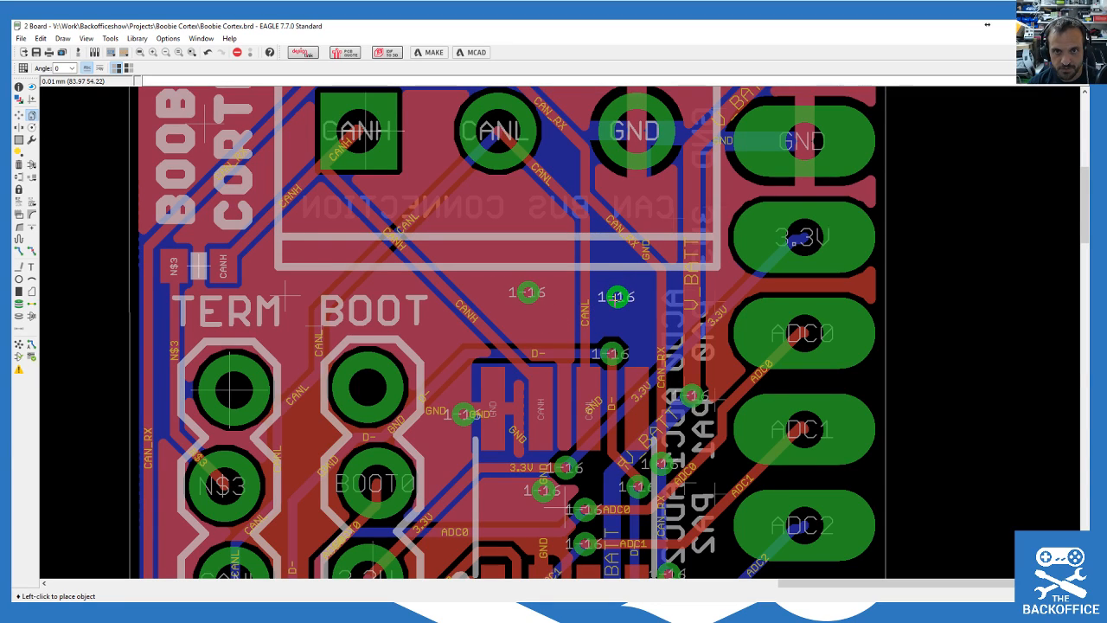
click(615, 297)
Step: Place two more GND via copies along the CAN connector's upper edge, one above CANH and one between CANL and GND
scroll(610, 290, down, 3)
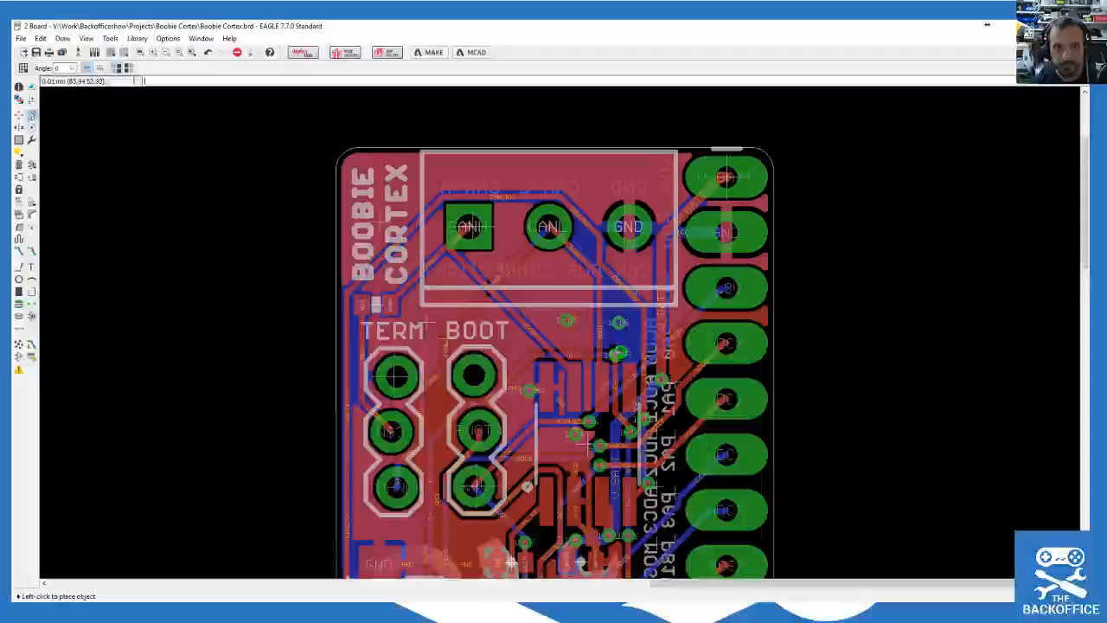
scroll(603, 281, up, 2)
scroll(586, 110, down, 2)
scroll(559, 112, up, 1)
scroll(559, 112, up, 1)
click(618, 156)
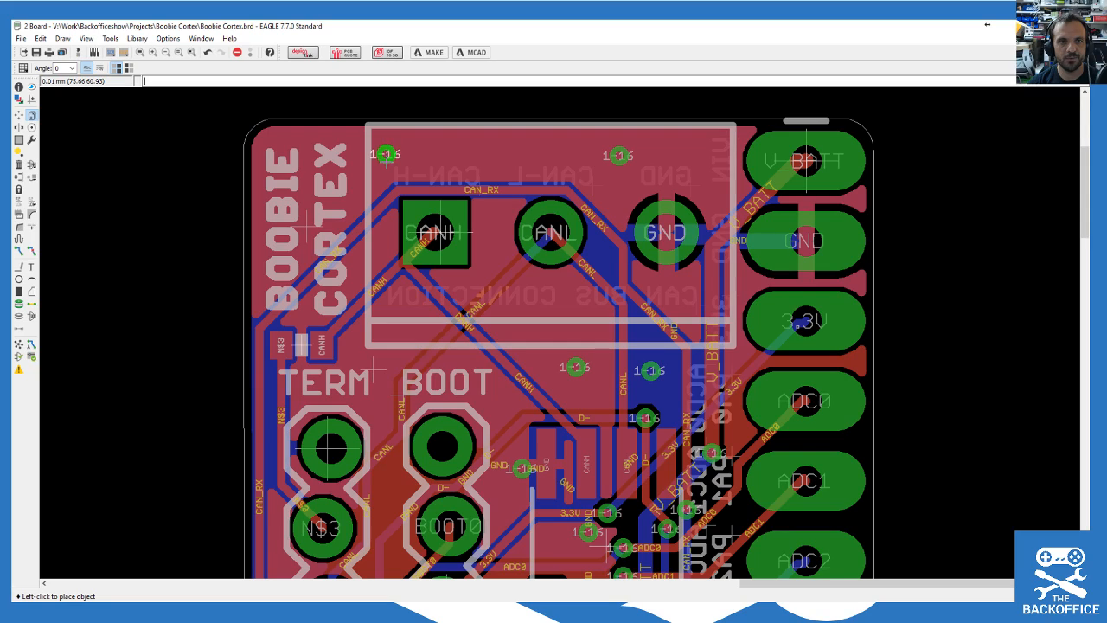
click(386, 156)
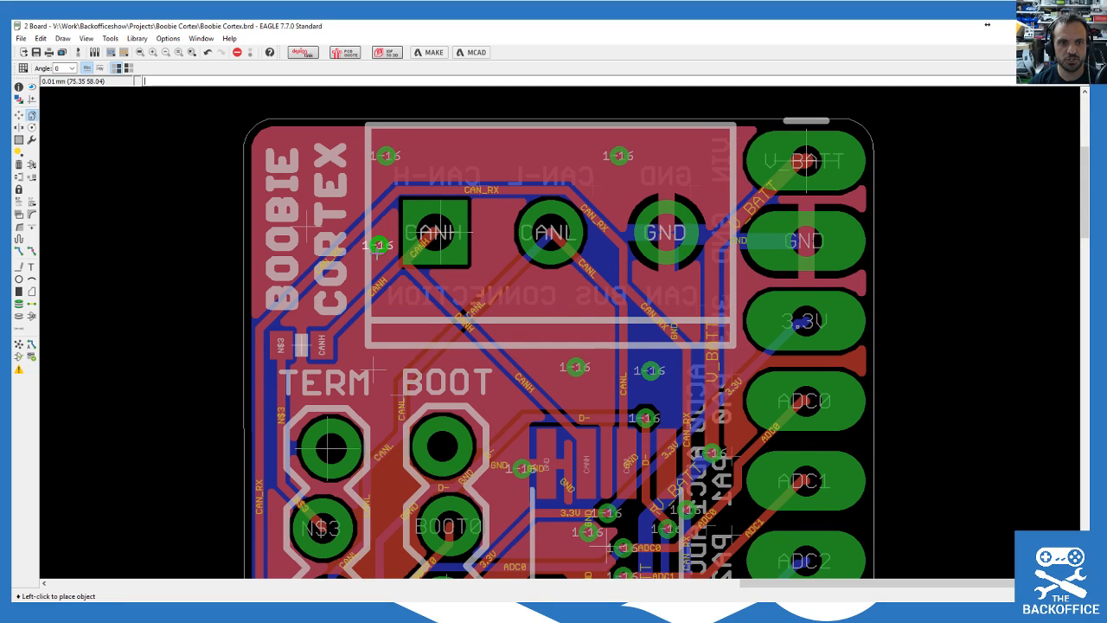
Step: Place GND via copies beside the CANH pad, between CANH and CANL, above the TERM/BOOT labels and below the connector's GND pad
click(361, 265)
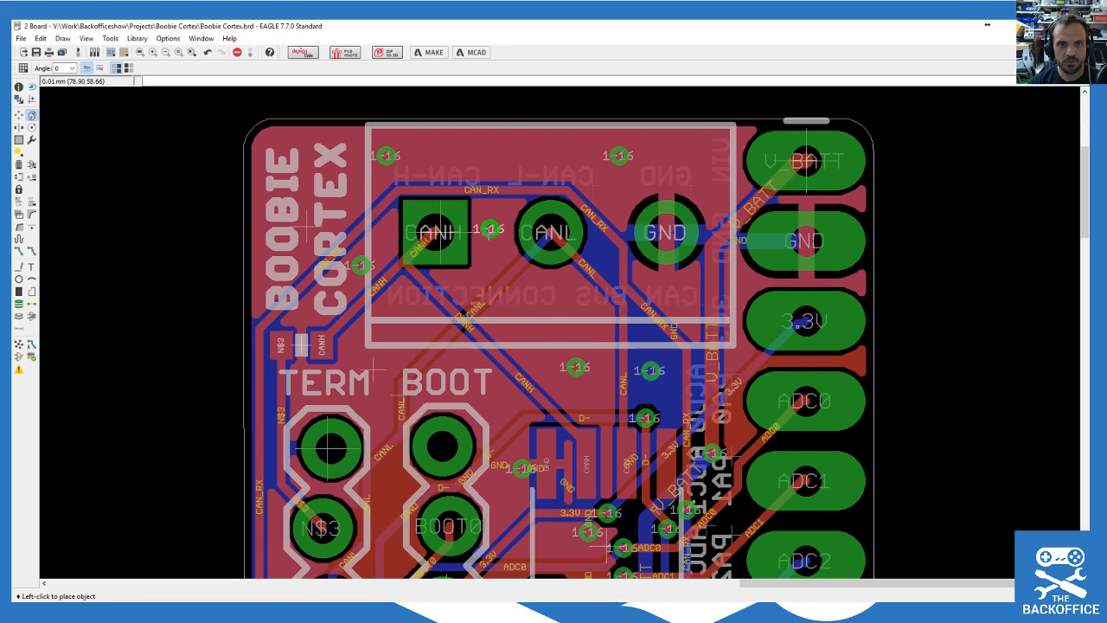
click(489, 230)
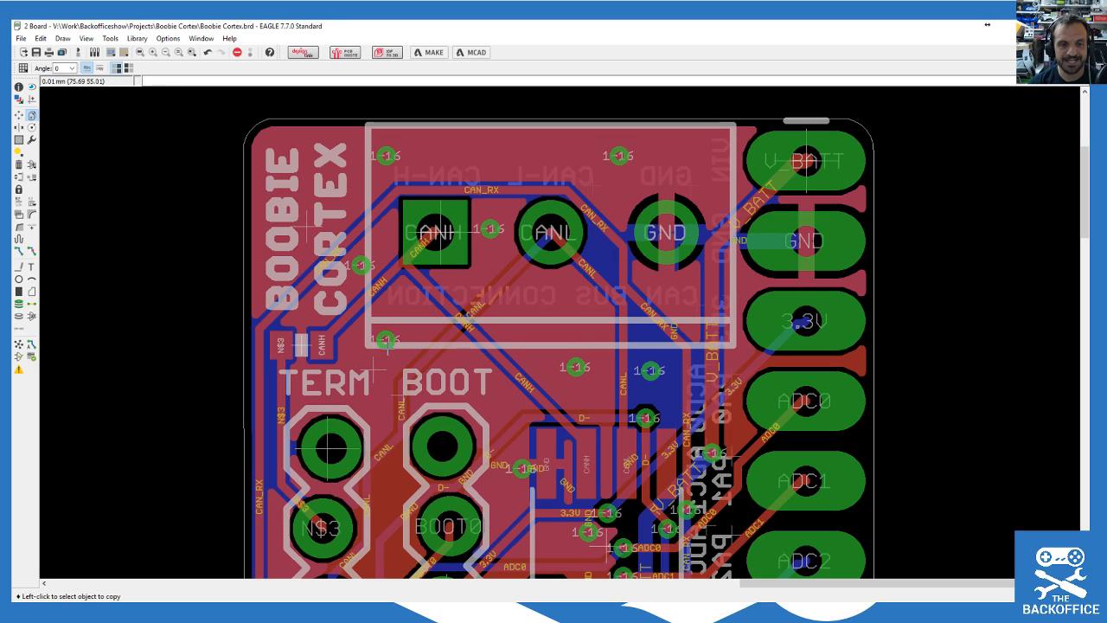
click(386, 341)
scroll(317, 225, down, 3)
scroll(383, 374, up, 1)
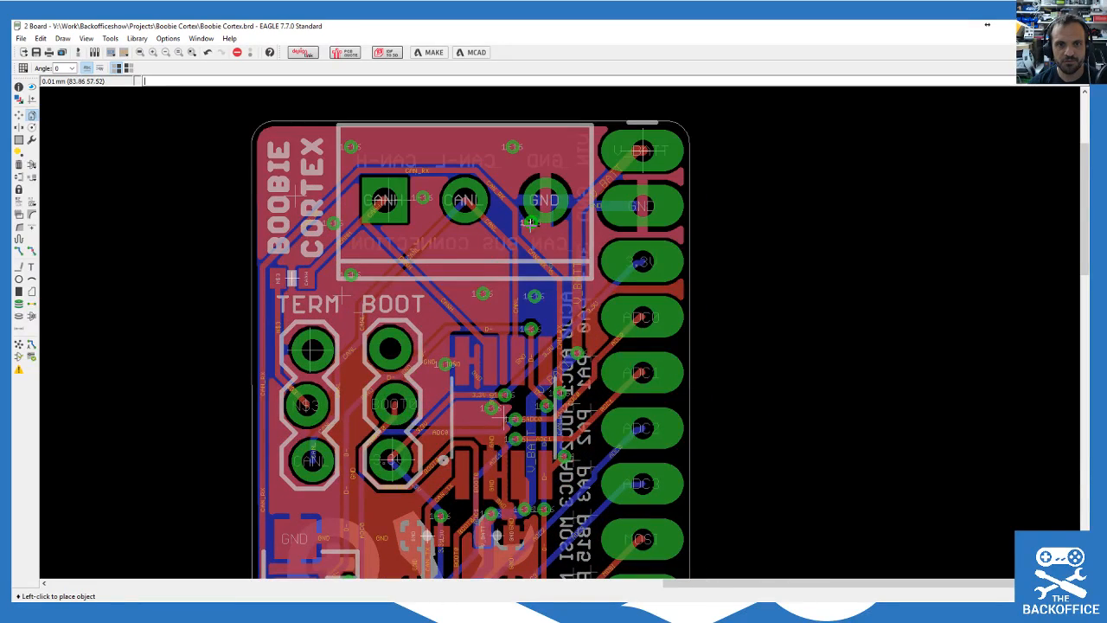
scroll(558, 236, up, 1)
scroll(537, 247, up, 1)
click(550, 237)
scroll(166, 341, down, 1)
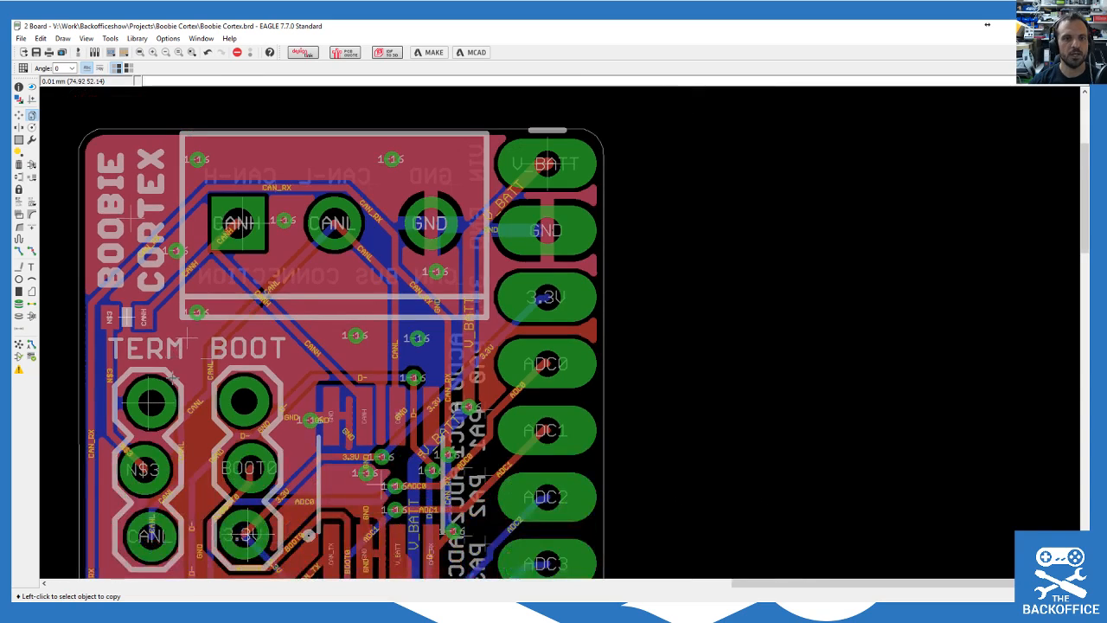
click(31, 345)
click(131, 415)
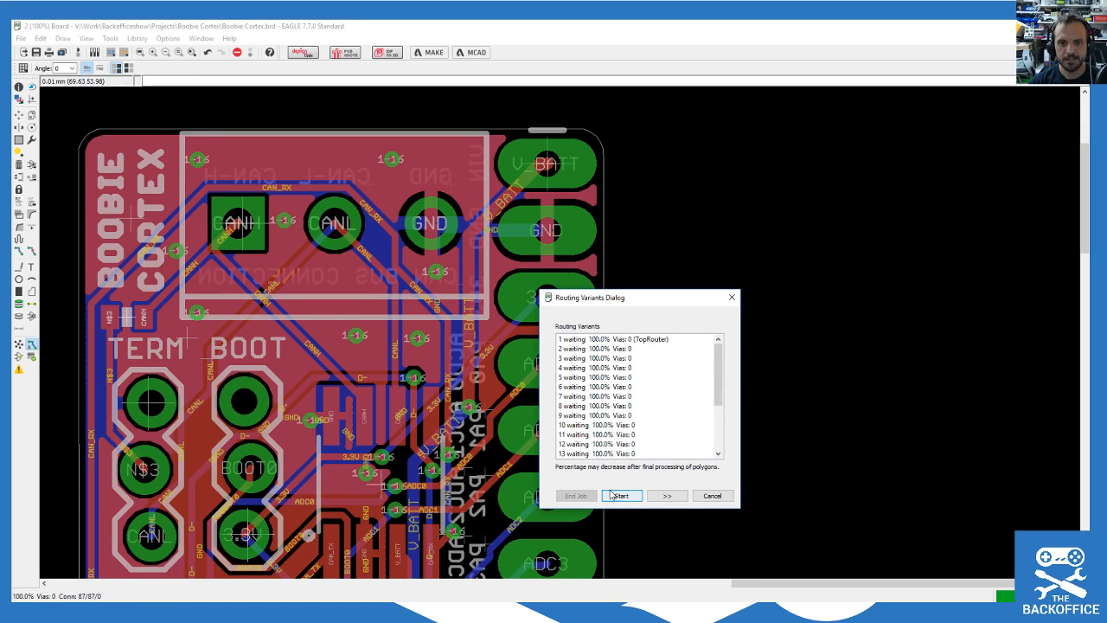
click(711, 496)
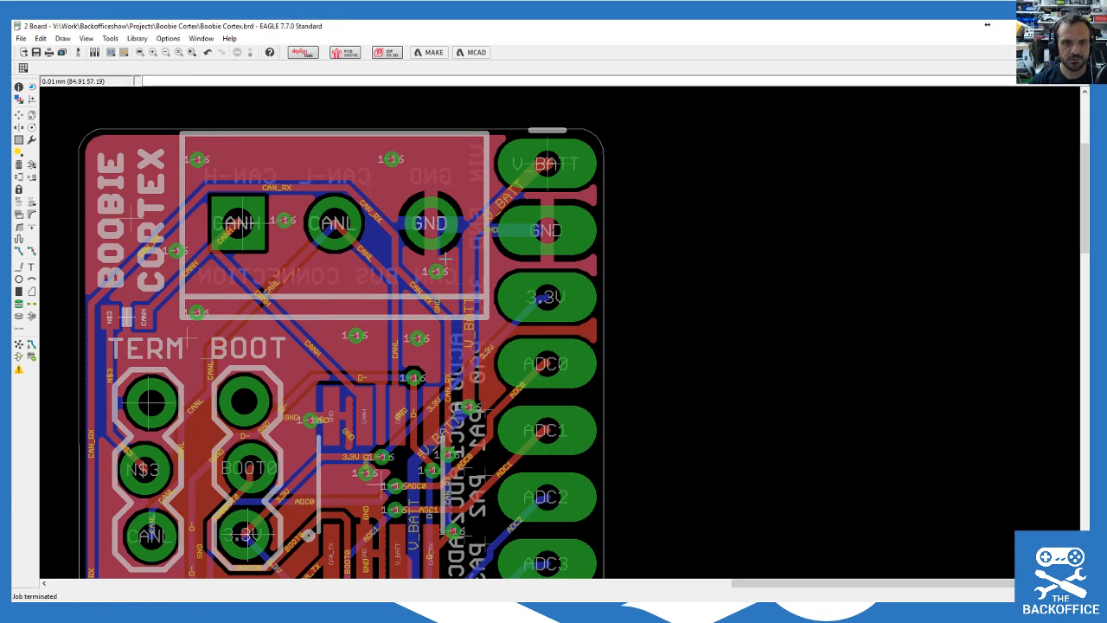
Step: Copy the ground via below the CAN connector and place copies under the CANL pad and in the GND copper around the two capacitor columns
scroll(292, 441, down, 4)
scroll(276, 432, up, 3)
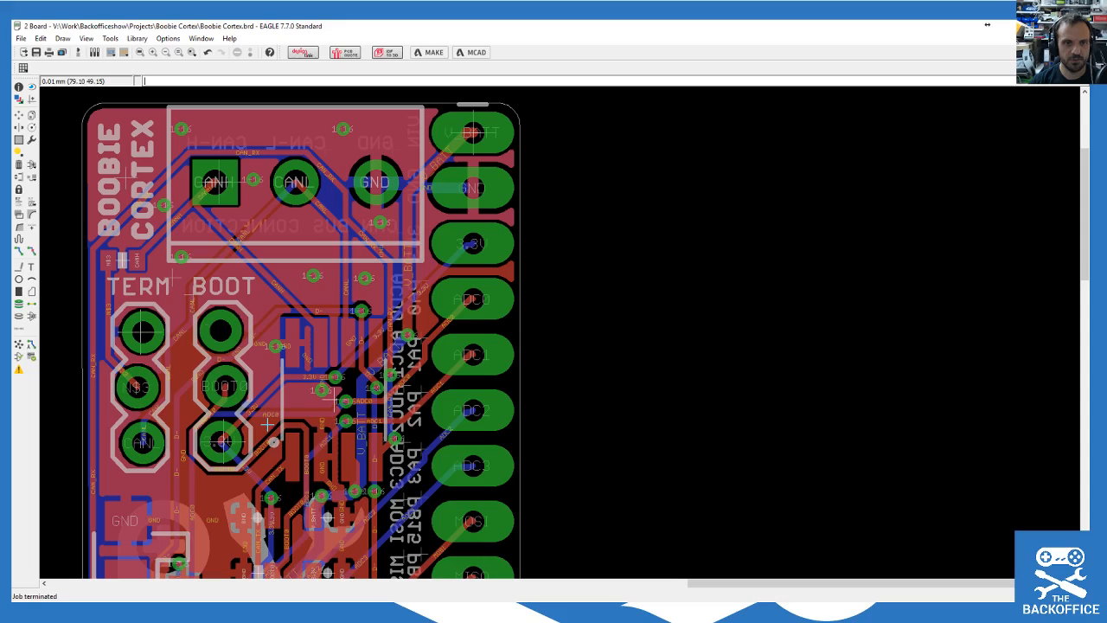
click(31, 116)
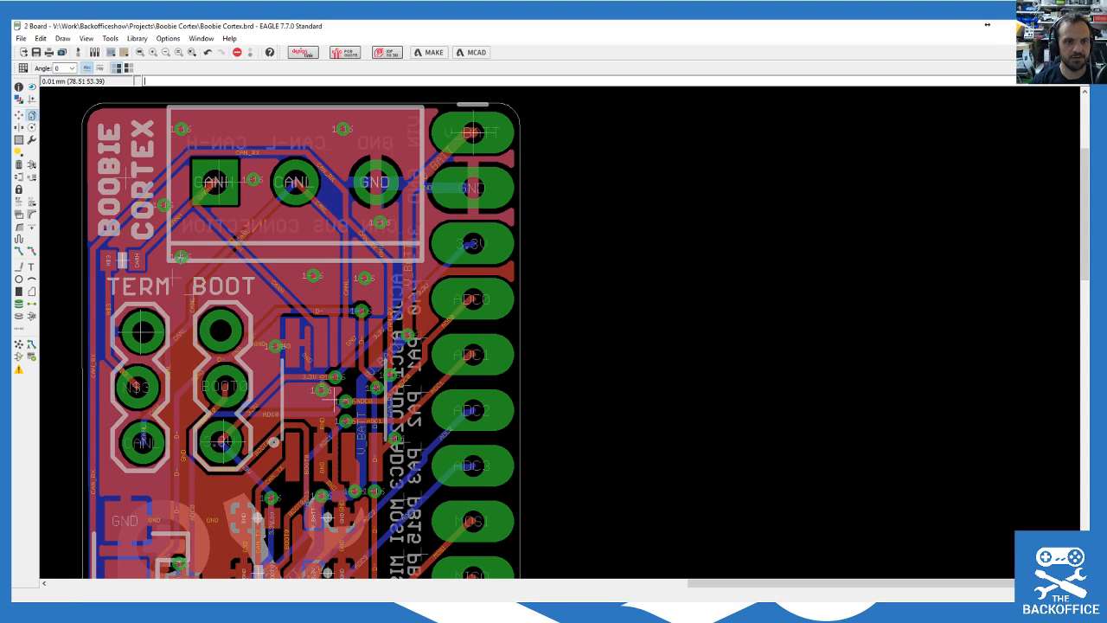
scroll(214, 220, down, 3)
scroll(294, 253, up, 3)
click(253, 254)
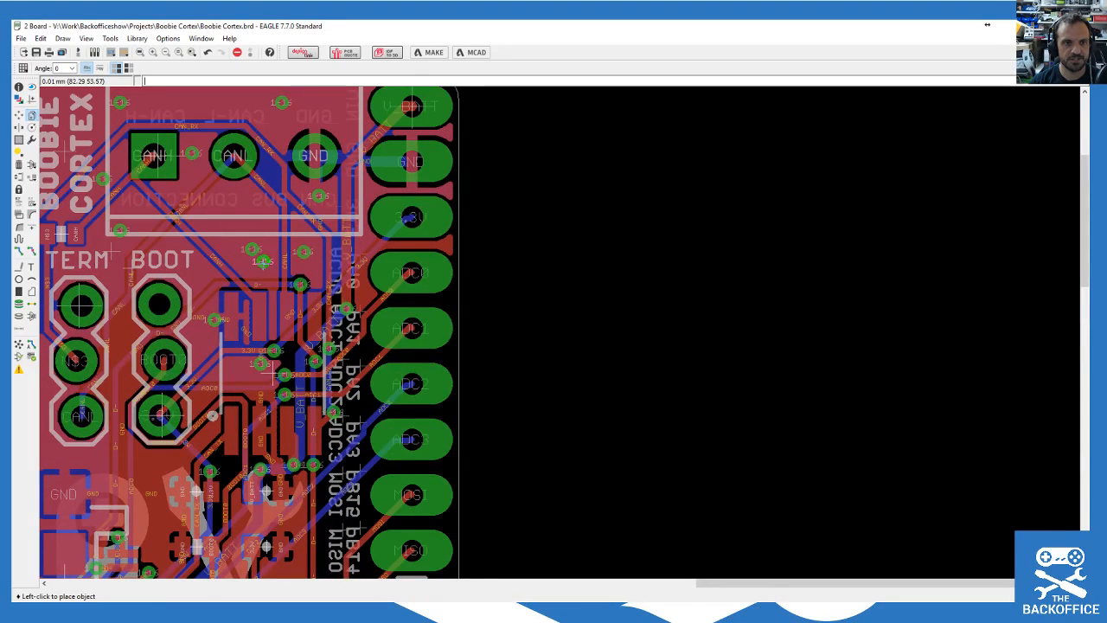
scroll(253, 195, down, 4)
scroll(331, 294, up, 3)
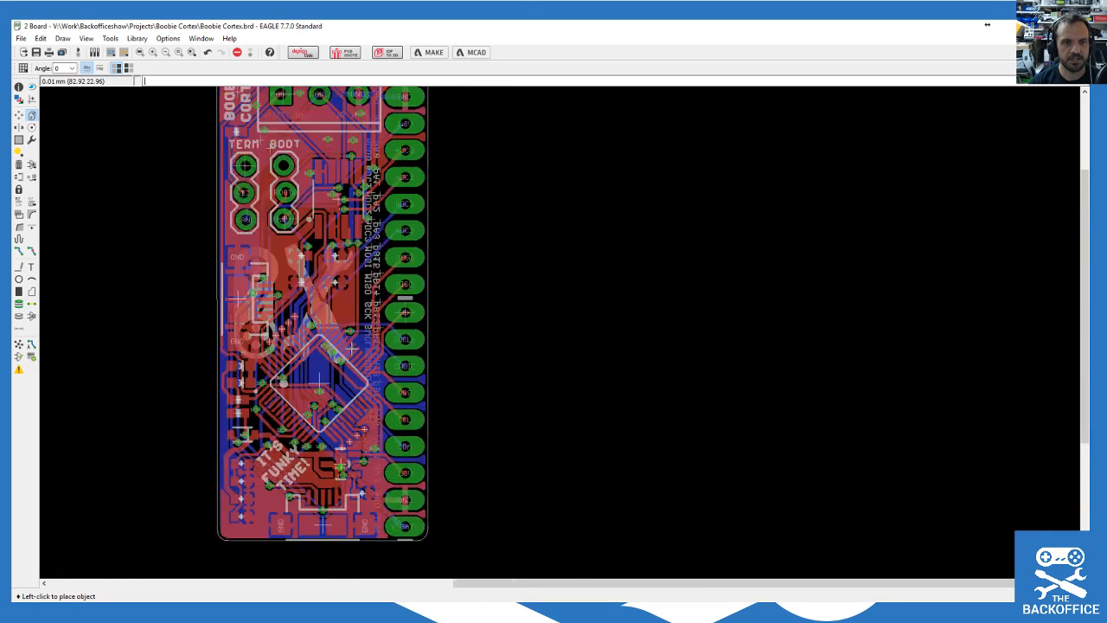
scroll(331, 294, up, 3)
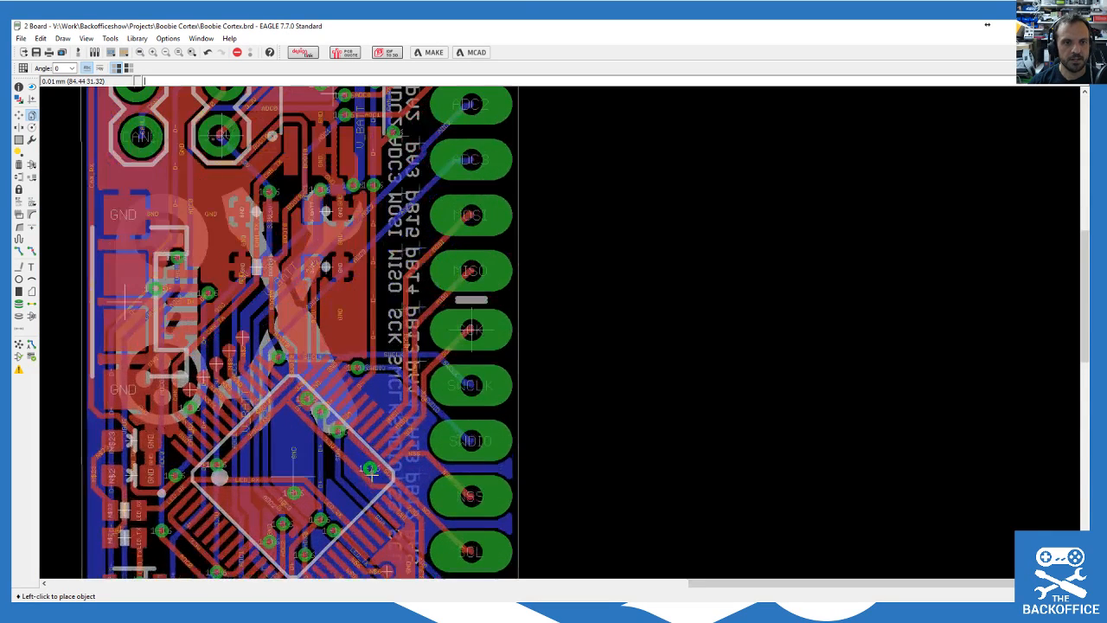
click(356, 309)
click(361, 308)
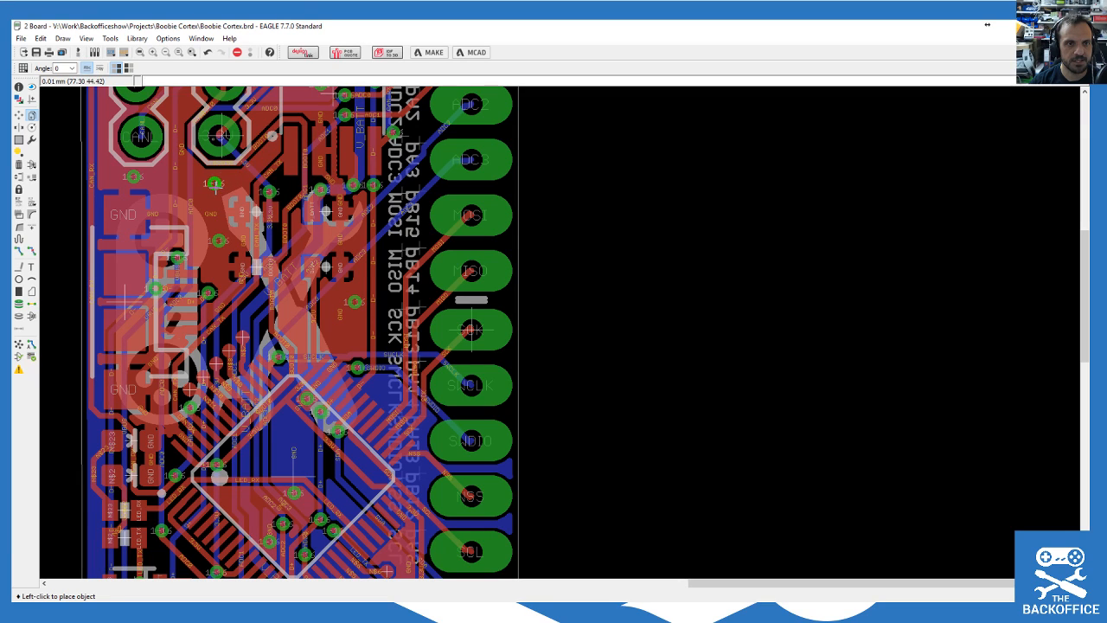
Step: Place further ground via copies beside the upper right edge of the diamond-shaped chip near SWCLK and inside the chip outline
scroll(292, 191, up, 5)
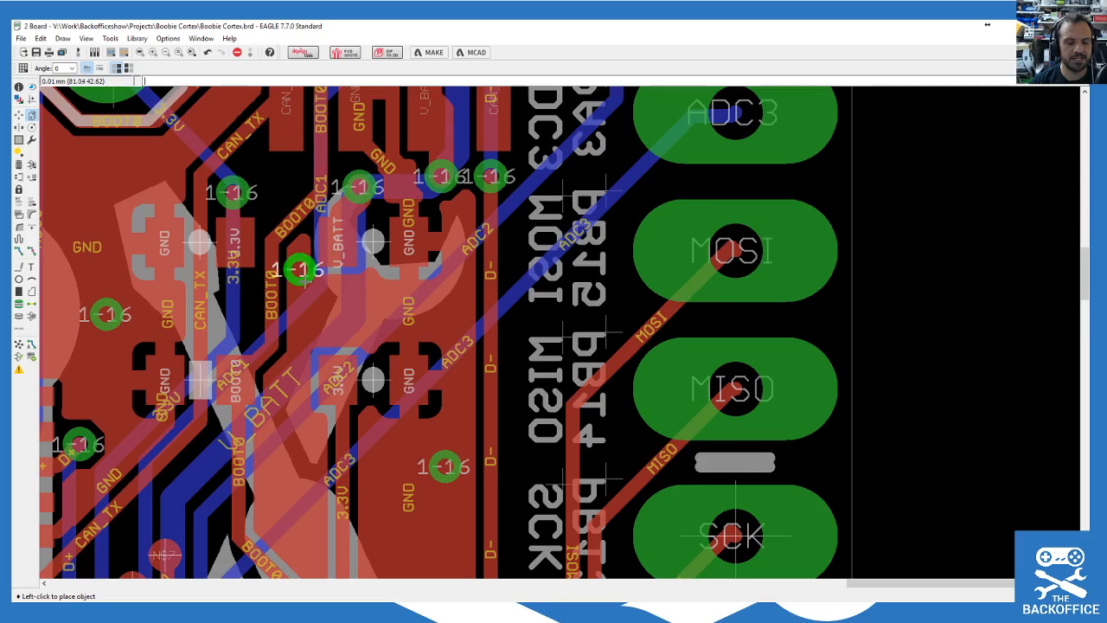
scroll(228, 223, down, 3)
scroll(228, 223, down, 3)
scroll(275, 484, up, 3)
click(247, 386)
click(250, 392)
scroll(267, 348, down, 3)
click(240, 312)
scroll(331, 243, up, 3)
click(318, 300)
click(318, 301)
scroll(224, 197, down, 3)
scroll(249, 372, up, 1)
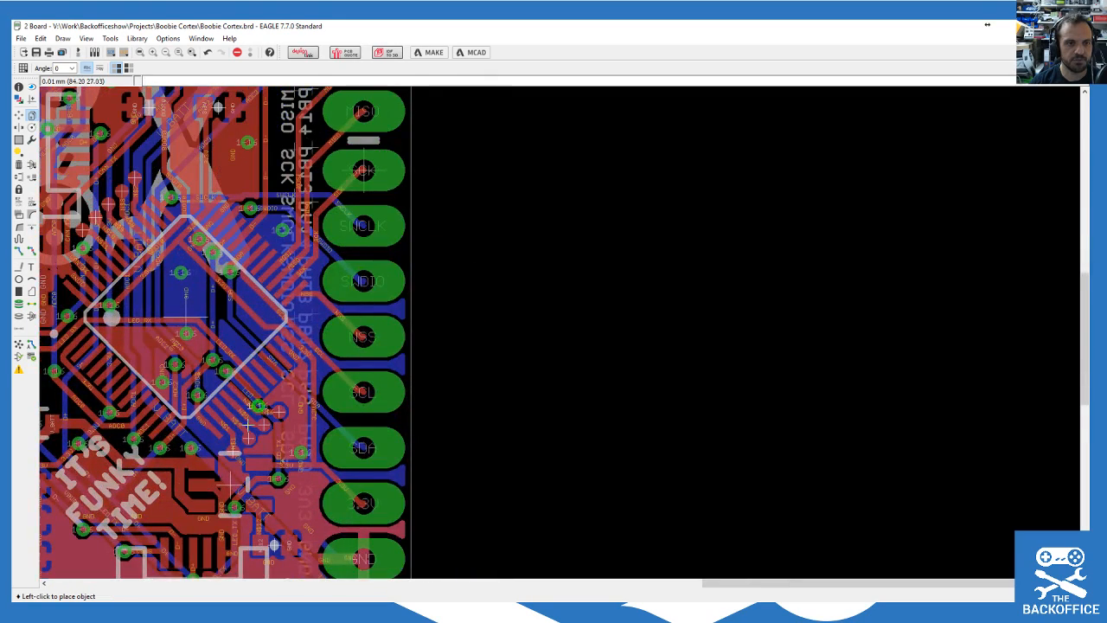
Step: Place ground via copies in the copper beside the lower 3.3V header pad and under the IT'S FUNKY TIME! lettering
scroll(314, 372, up, 4)
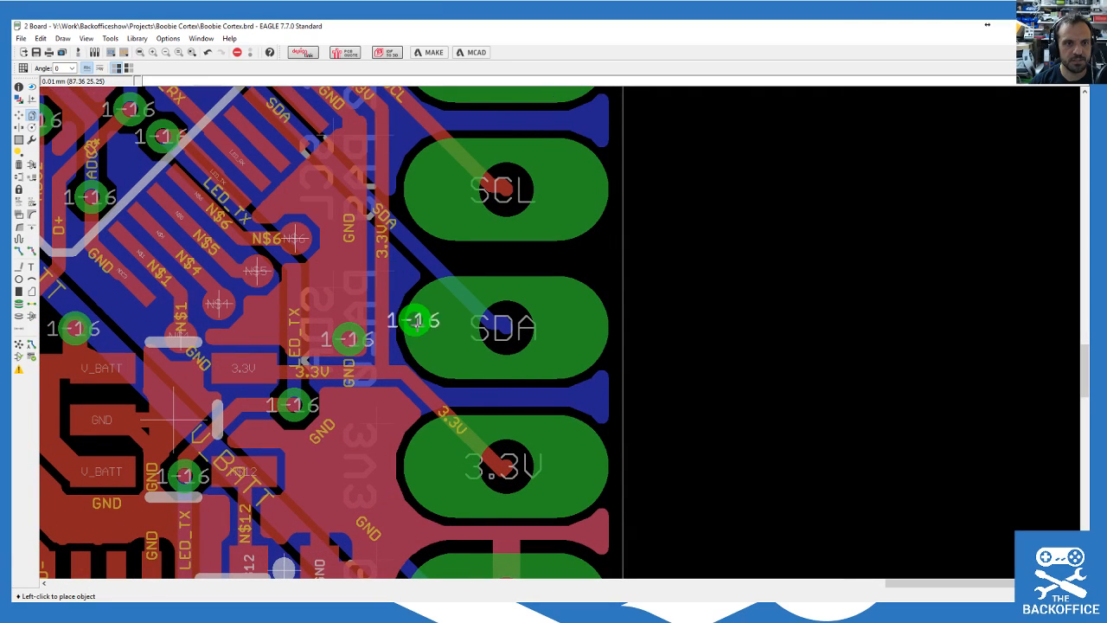
scroll(467, 341, down, 2)
scroll(397, 424, down, 1)
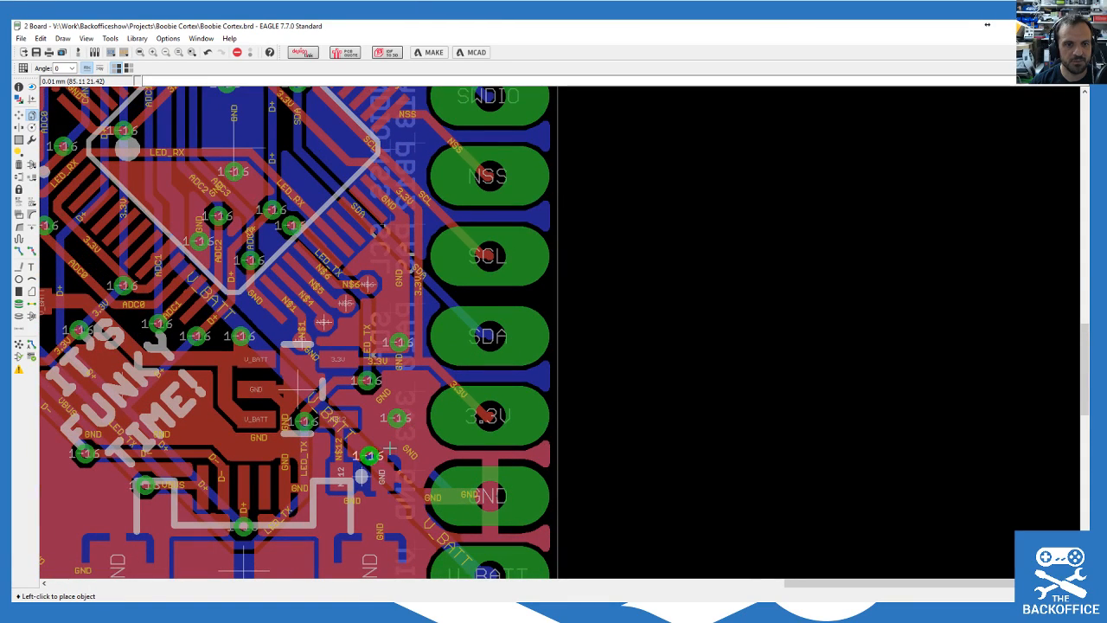
scroll(403, 423, down, 1)
scroll(393, 429, down, 1)
scroll(180, 510, up, 4)
click(352, 337)
click(347, 343)
click(317, 366)
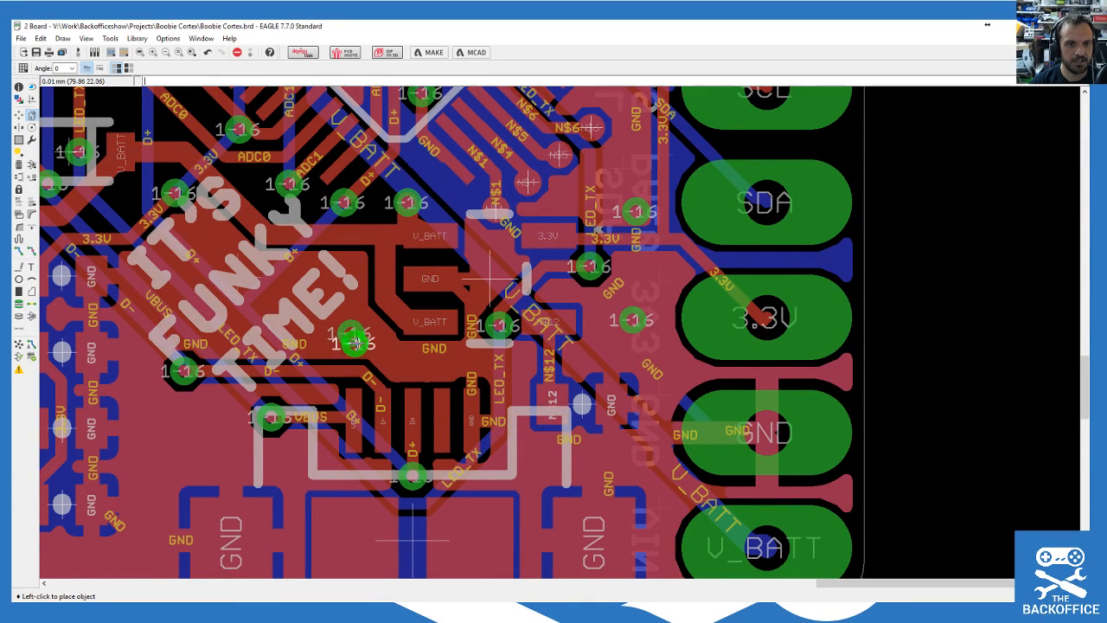
Step: Place ground via copies to the left of the bottom connector and in the board's lower left corner
click(162, 436)
scroll(215, 272, down, 3)
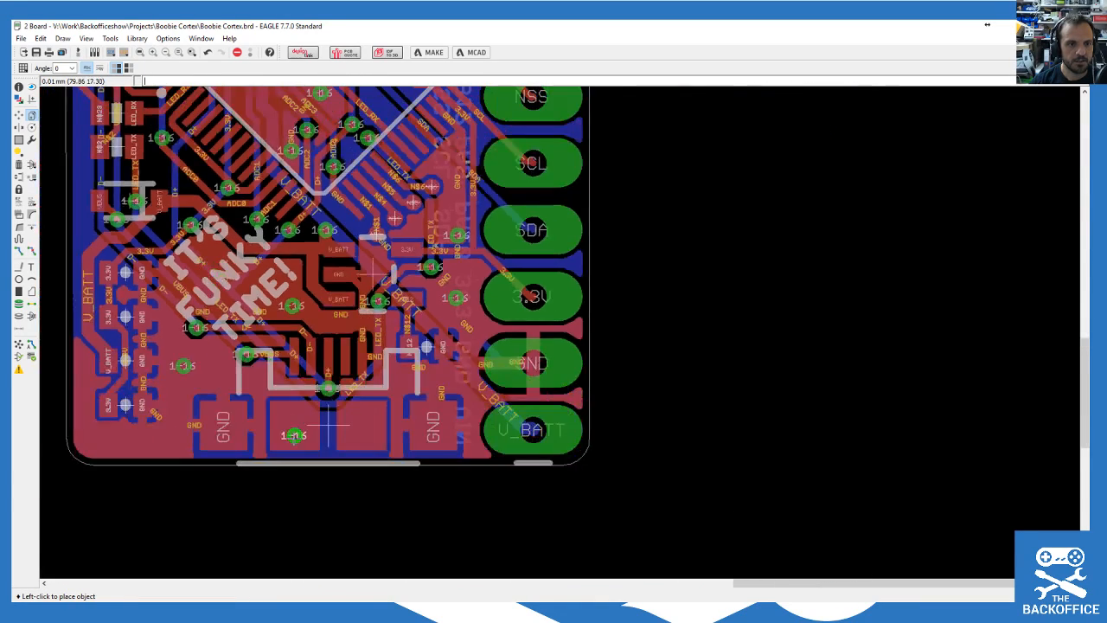
scroll(294, 441, up, 3)
click(69, 439)
click(69, 438)
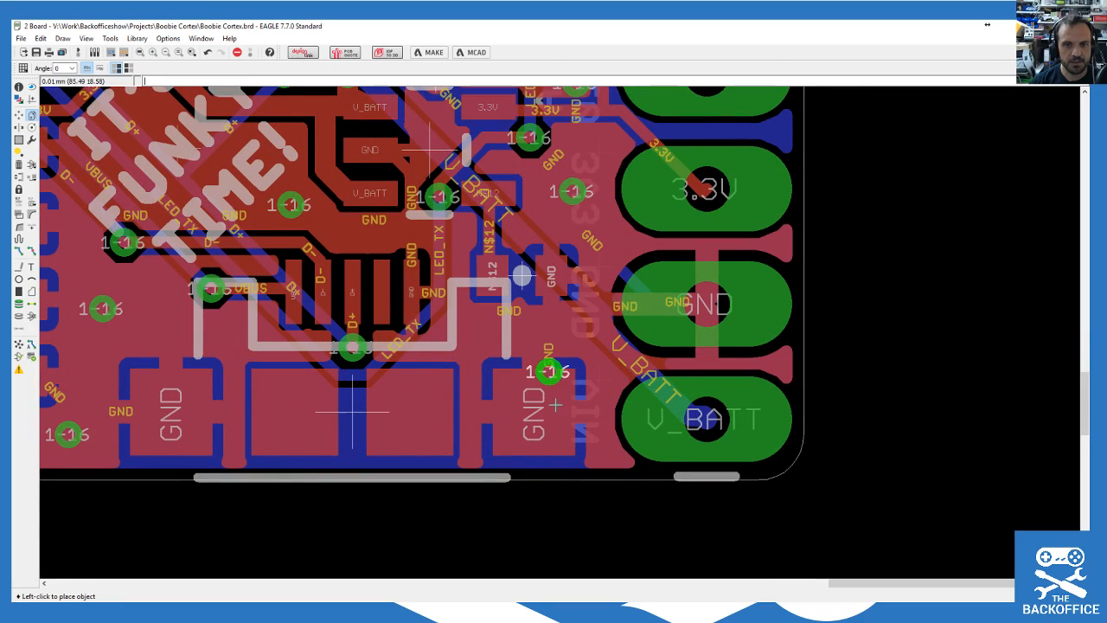
Step: Place ground via copies at the board's left edge above the V_BATT trace and between the chip and the NSS header pad
scroll(311, 259, down, 3)
scroll(317, 254, up, 2)
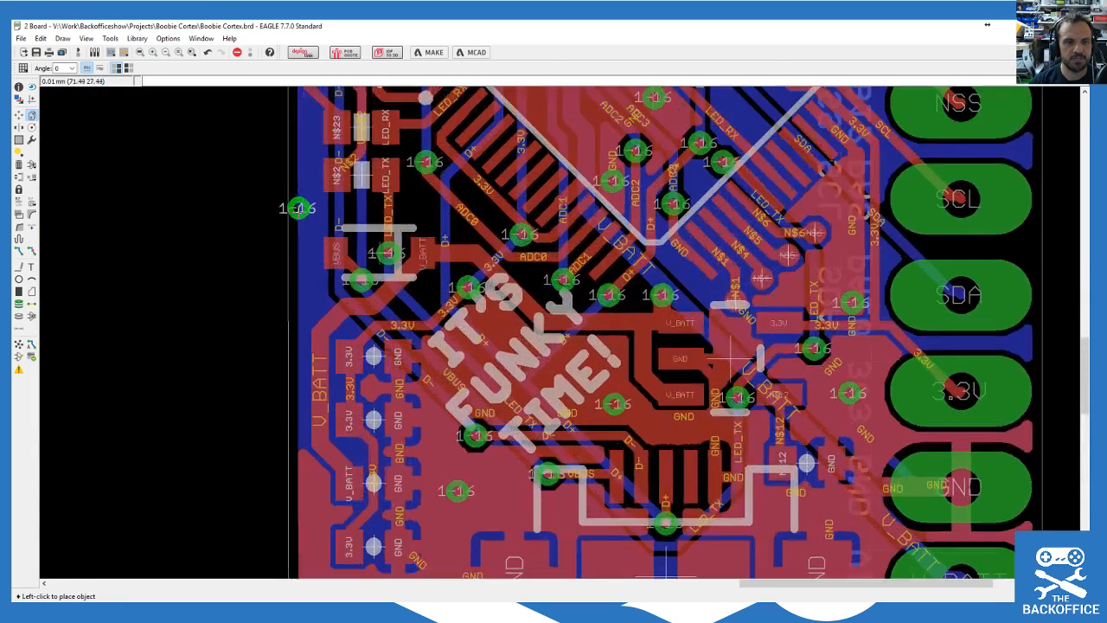
scroll(317, 254, up, 2)
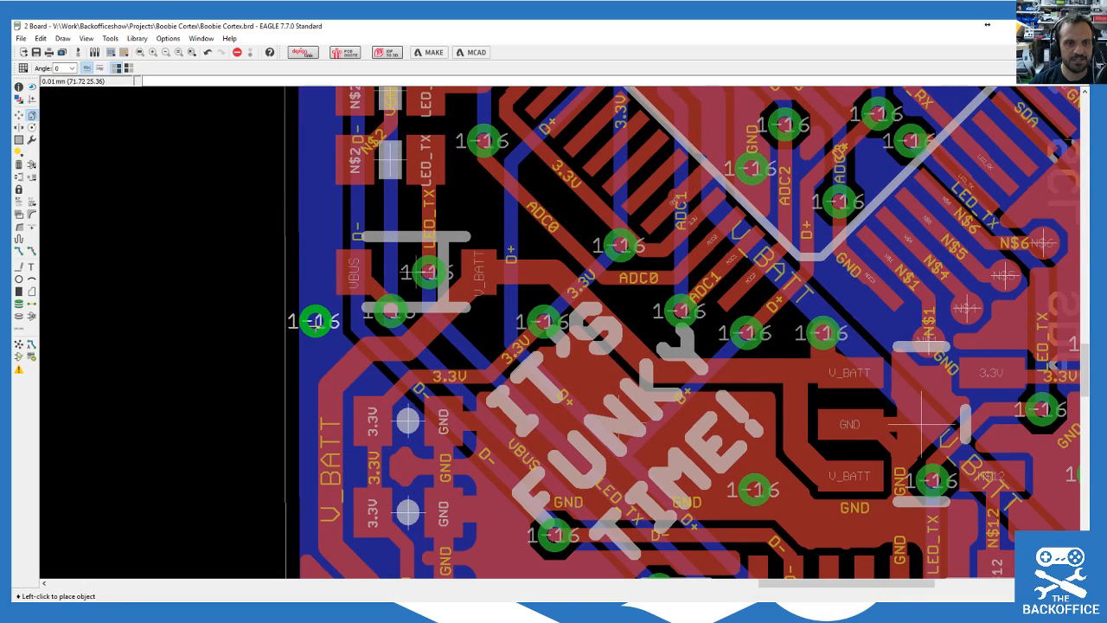
scroll(485, 380, down, 4)
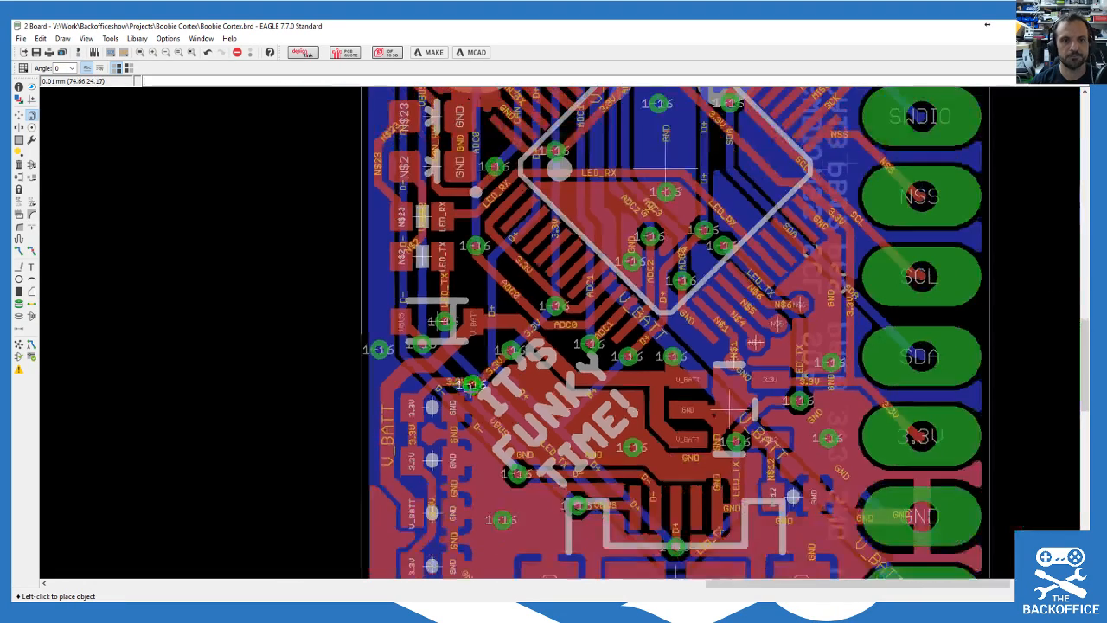
scroll(553, 156, down, 2)
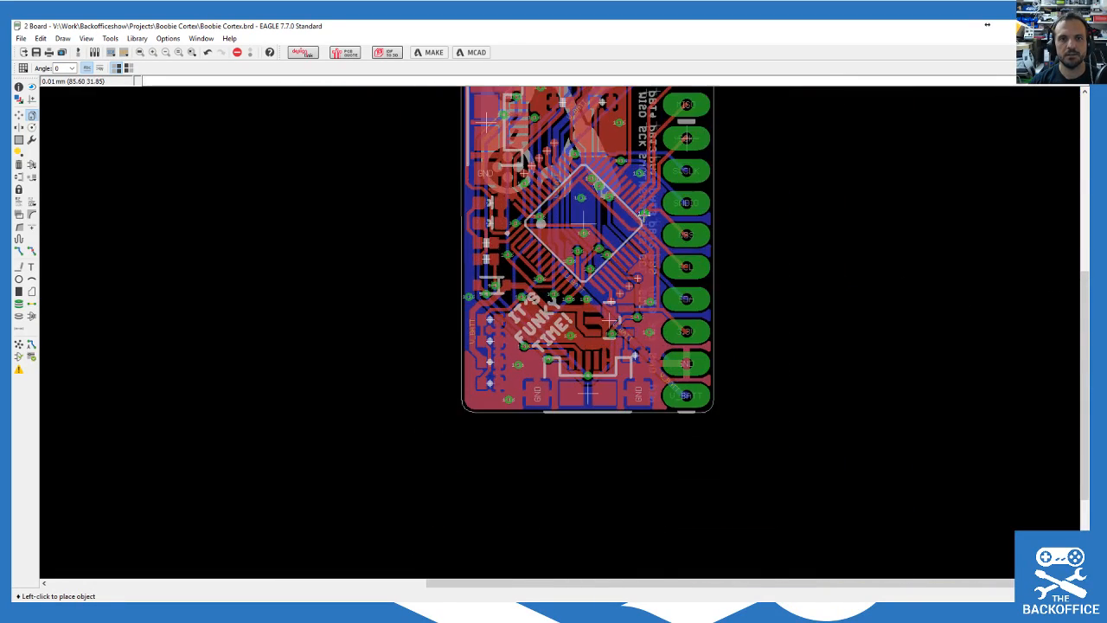
scroll(627, 224, up, 4)
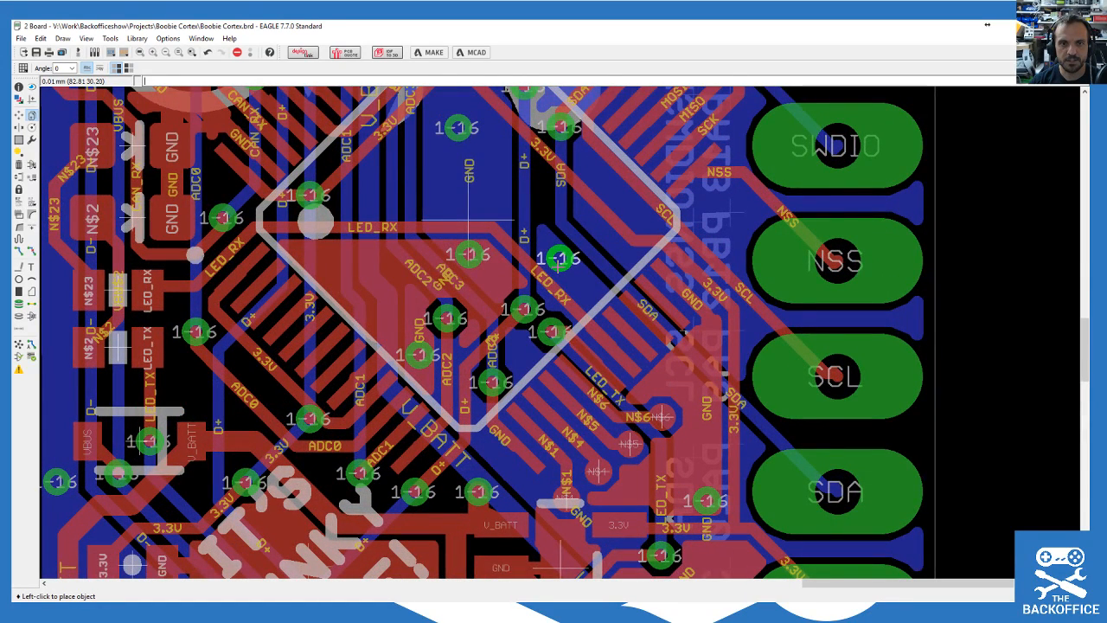
scroll(557, 259, up, 1)
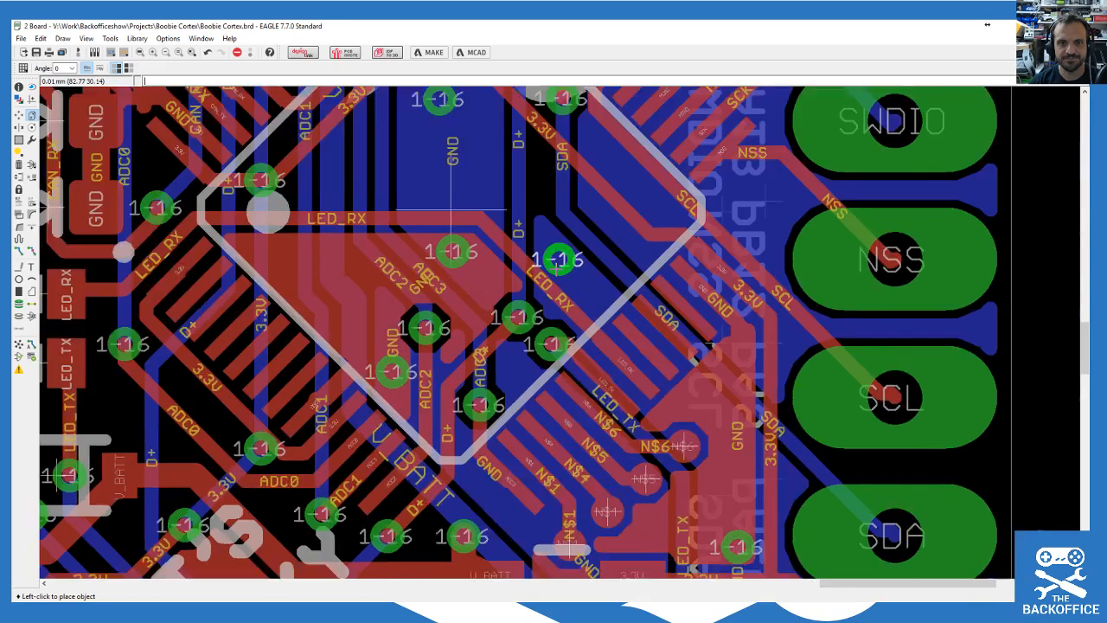
scroll(558, 259, up, 1)
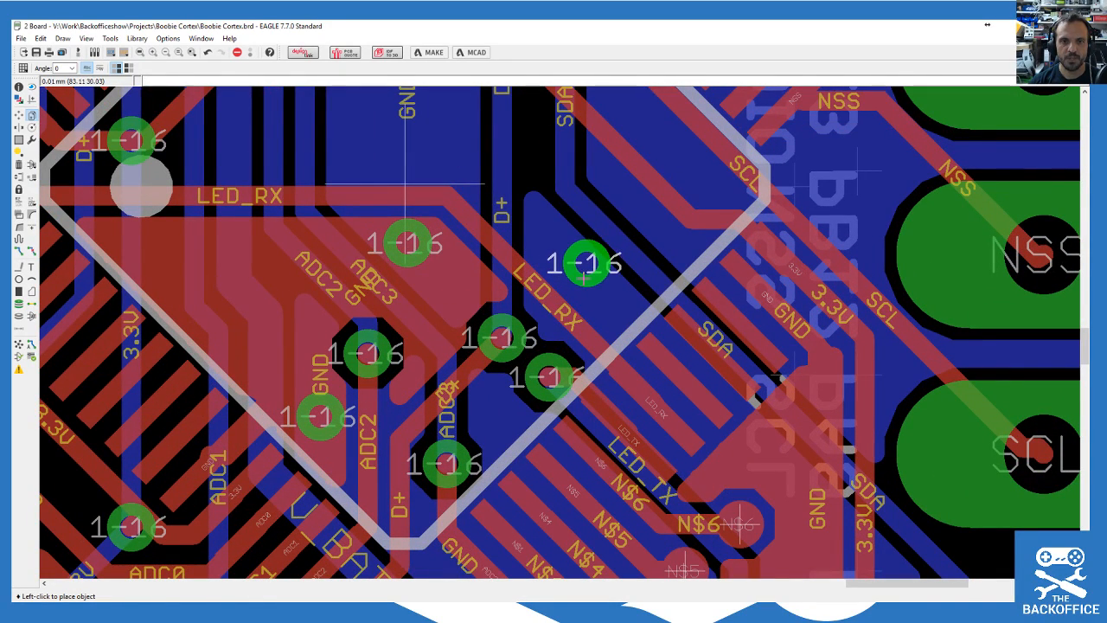
scroll(595, 272, down, 2)
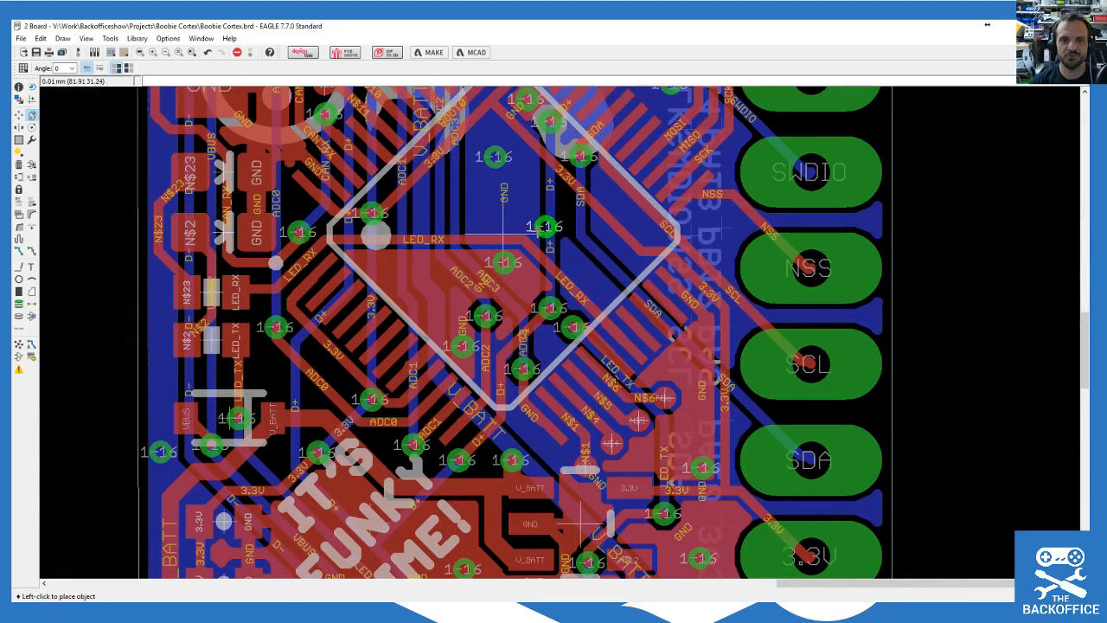
click(715, 227)
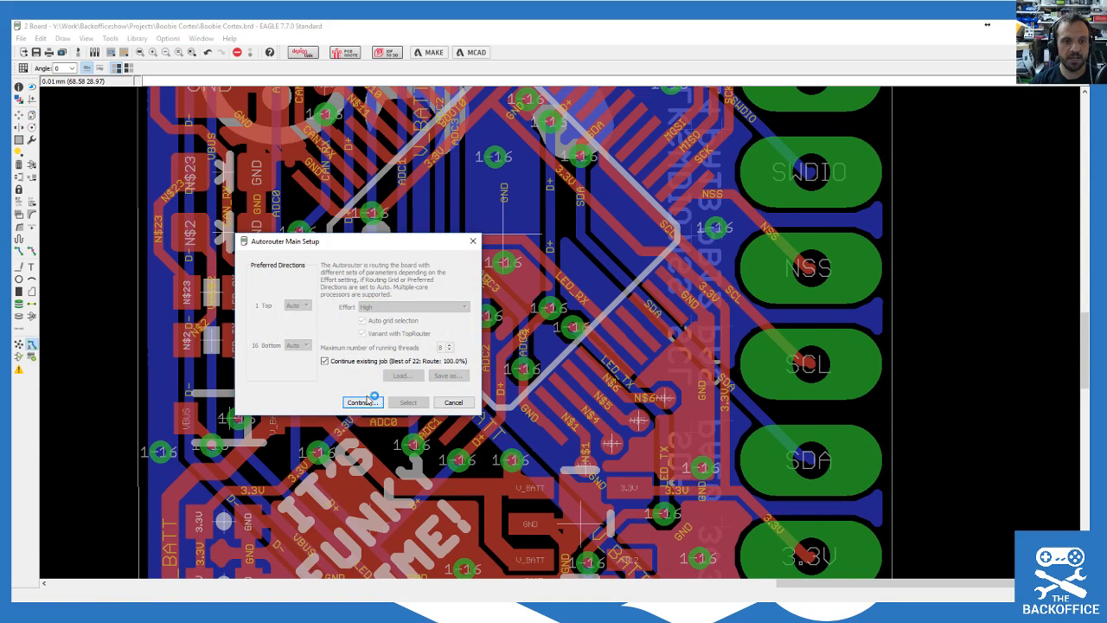
Step: Refresh the copper pours by setting up a new autorouter job without continuing the existing one, and cancel it before routing starts
click(325, 360)
click(361, 403)
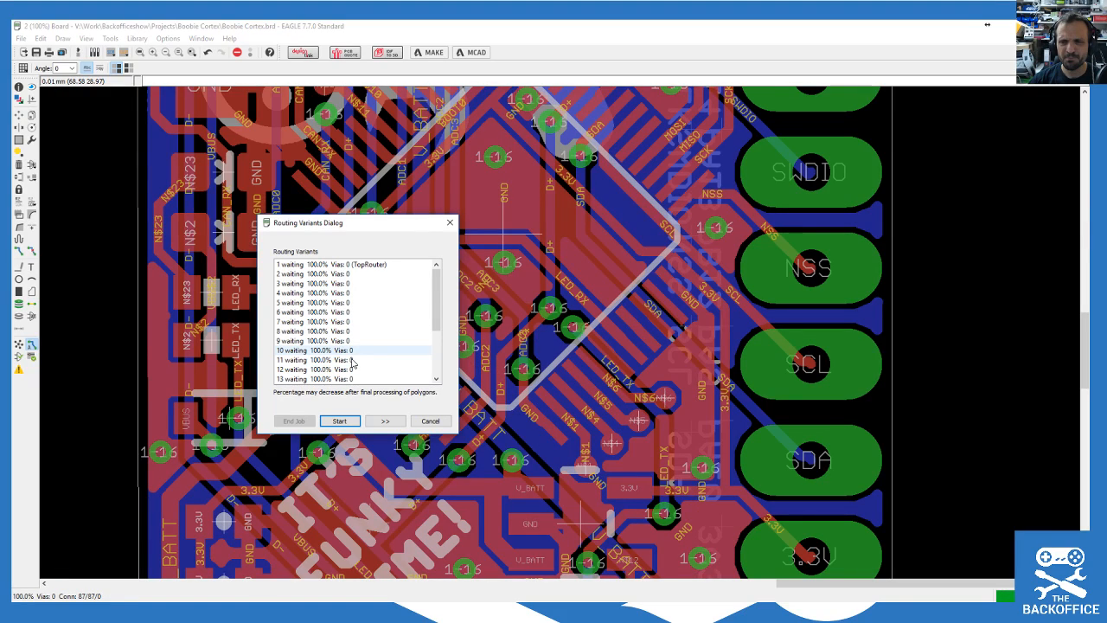
click(334, 274)
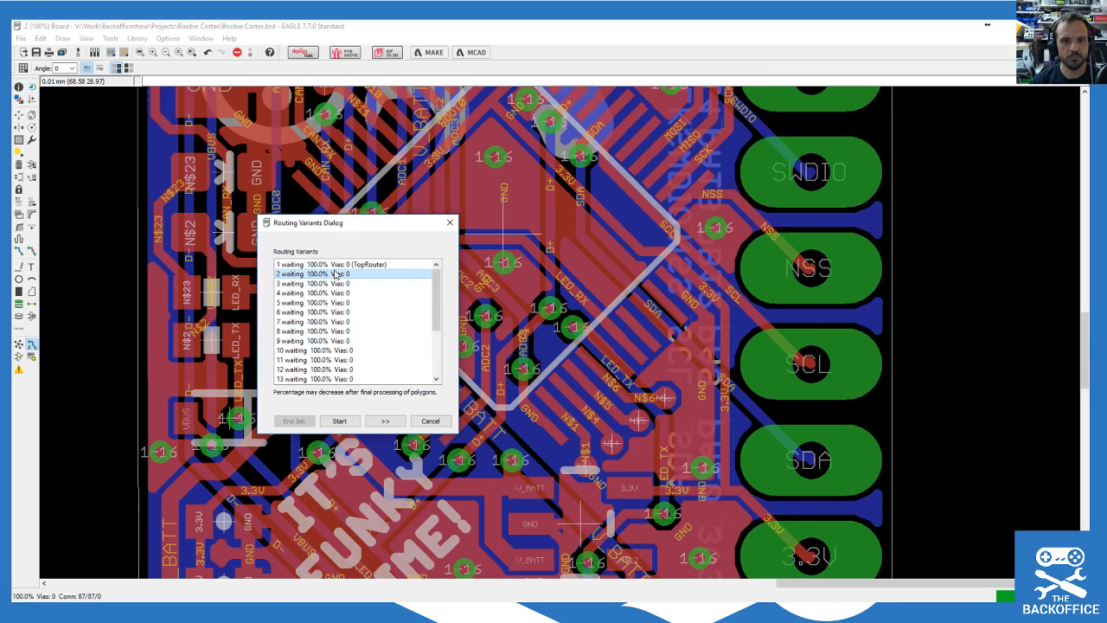
click(424, 421)
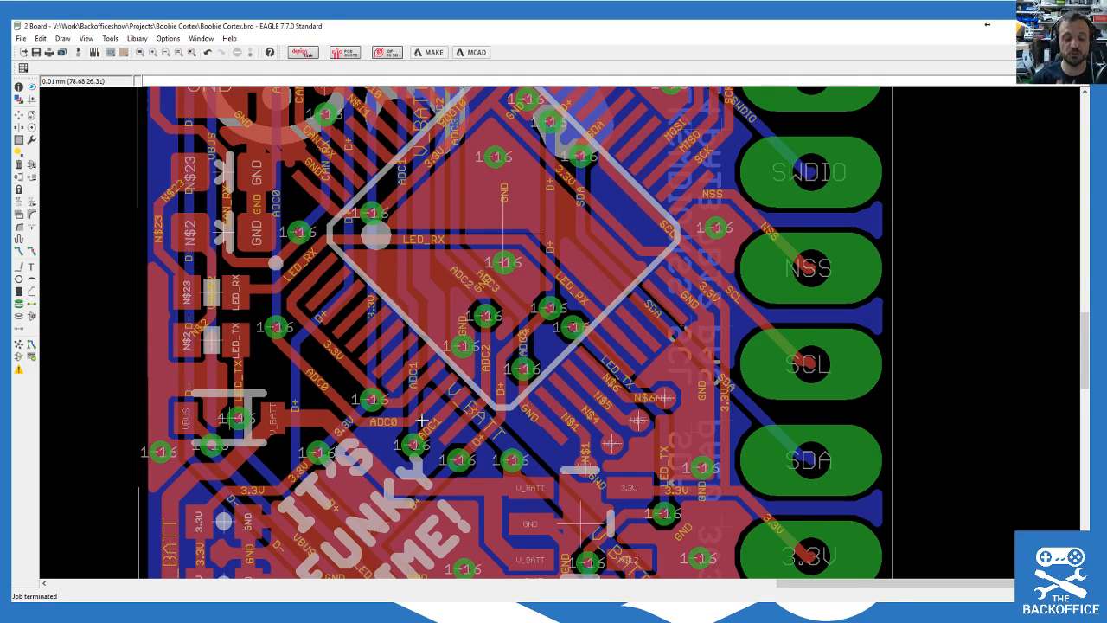
Step: Copy the ground via left of the capacitors and place the copy directly above it, below the BOOT header
scroll(598, 304, down, 3)
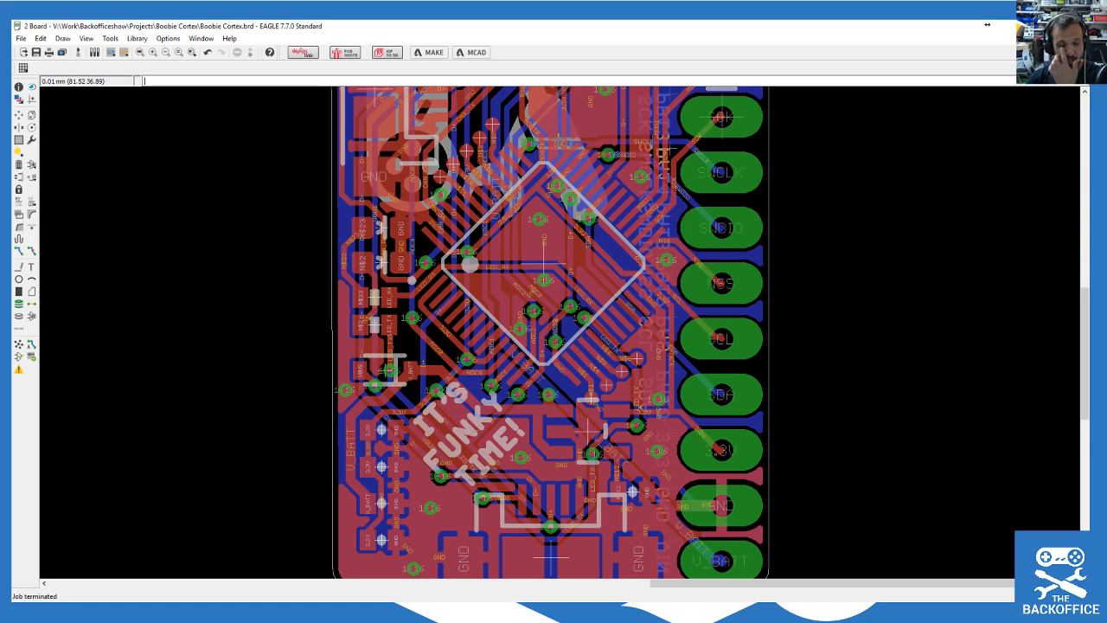
scroll(614, 179, down, 2)
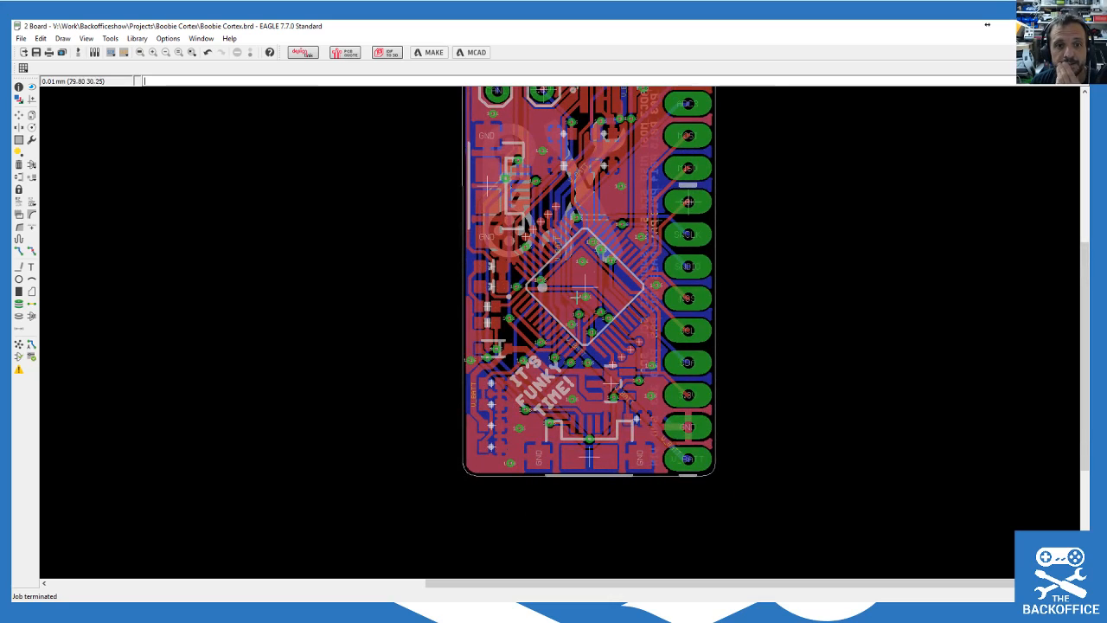
scroll(597, 187, down, 1)
scroll(544, 157, up, 5)
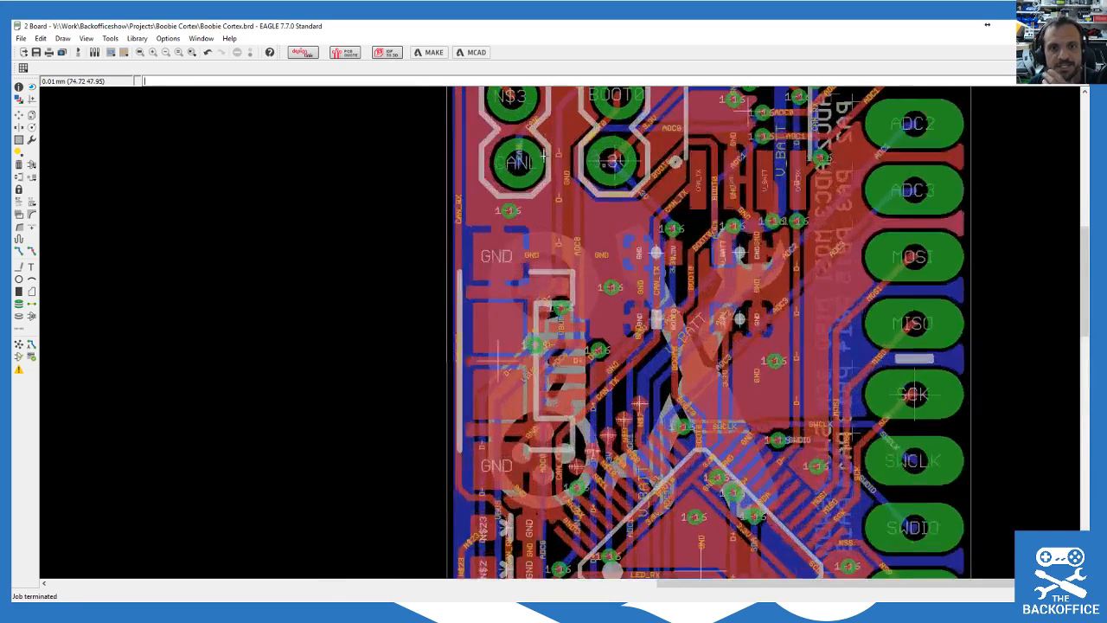
click(32, 115)
click(622, 316)
click(623, 242)
click(622, 243)
click(623, 242)
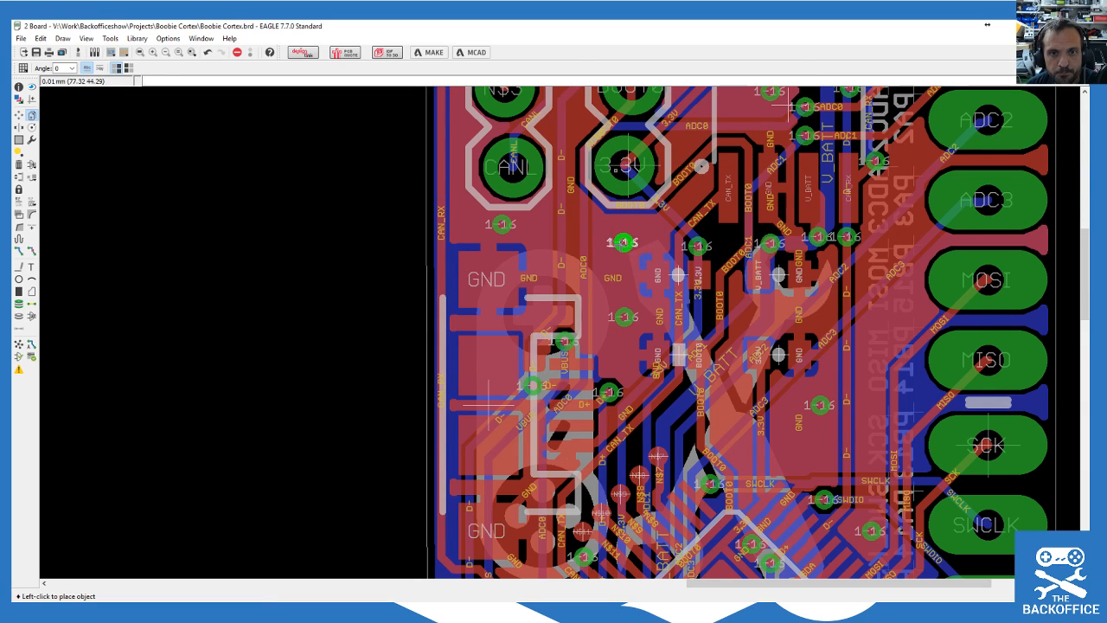
Step: Place another ground via copy in the GND copper between the N$6 via and the SDA header pad
scroll(778, 519, up, 4)
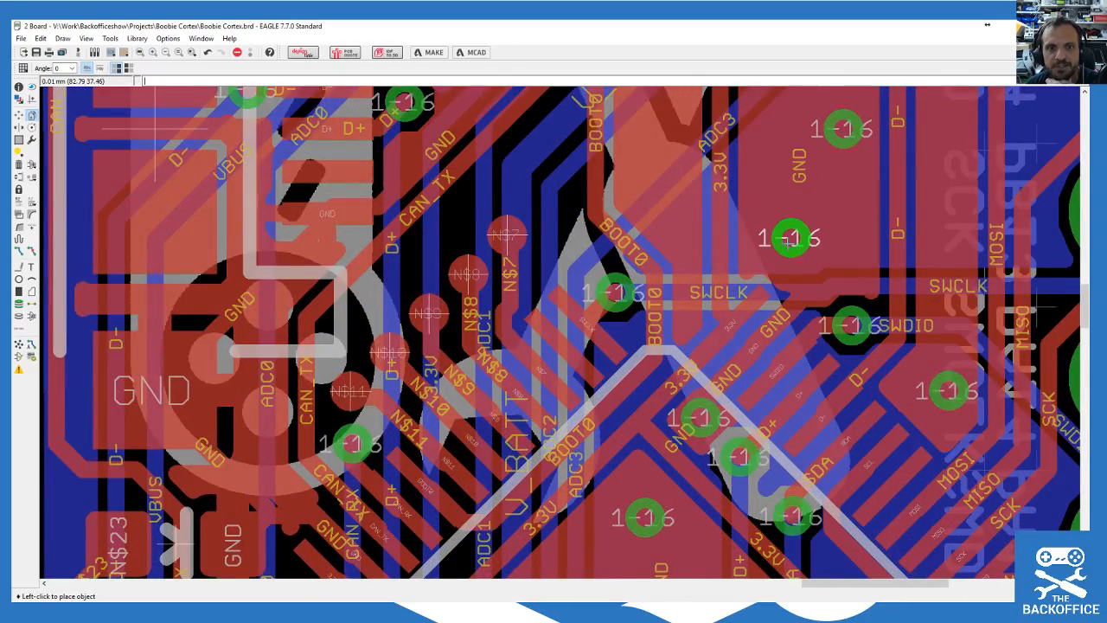
scroll(787, 242, down, 4)
scroll(609, 178, down, 3)
scroll(629, 232, up, 2)
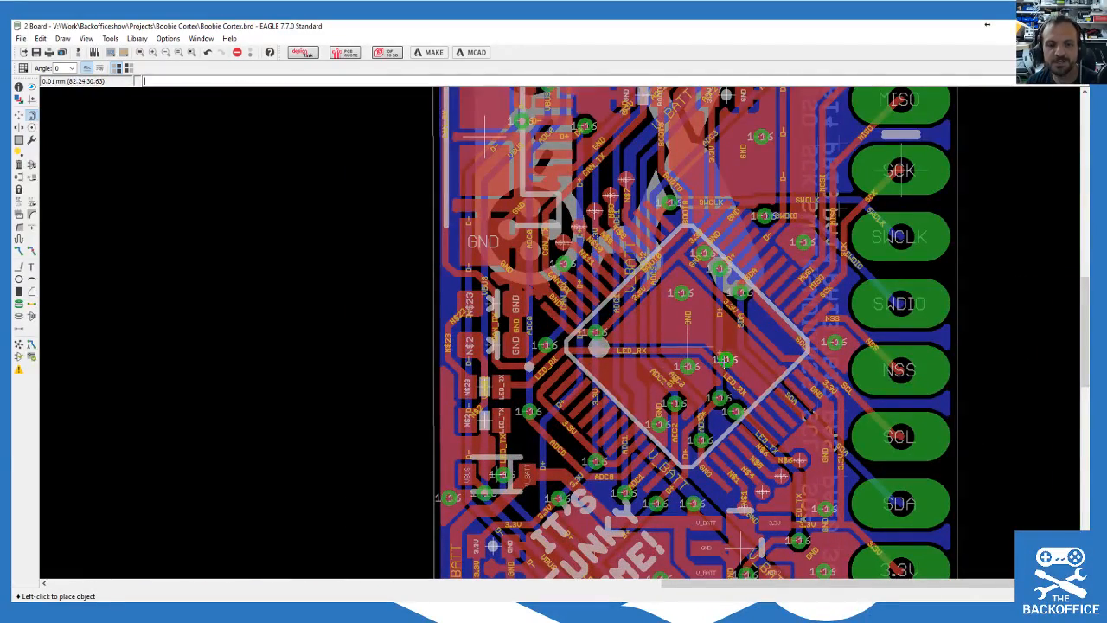
click(746, 341)
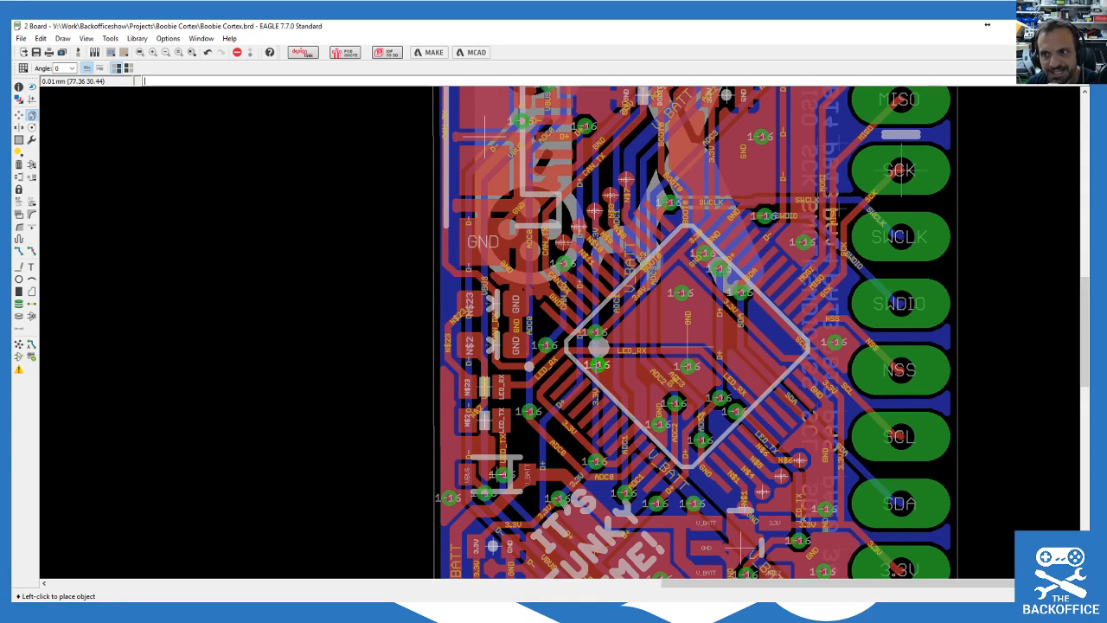
scroll(595, 344, down, 2)
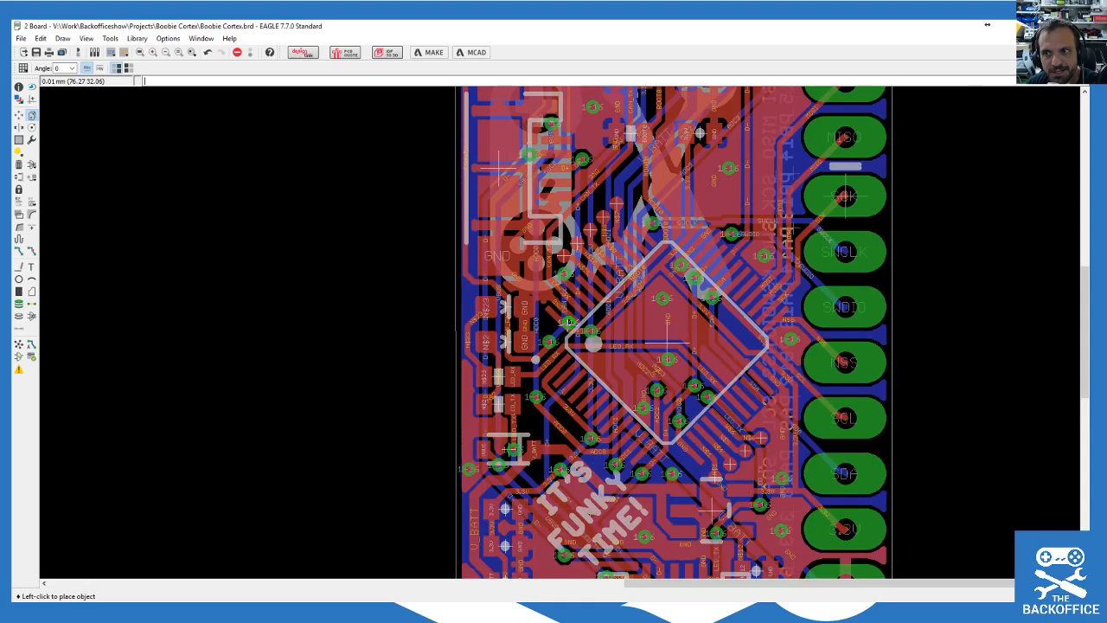
scroll(722, 500, up, 2)
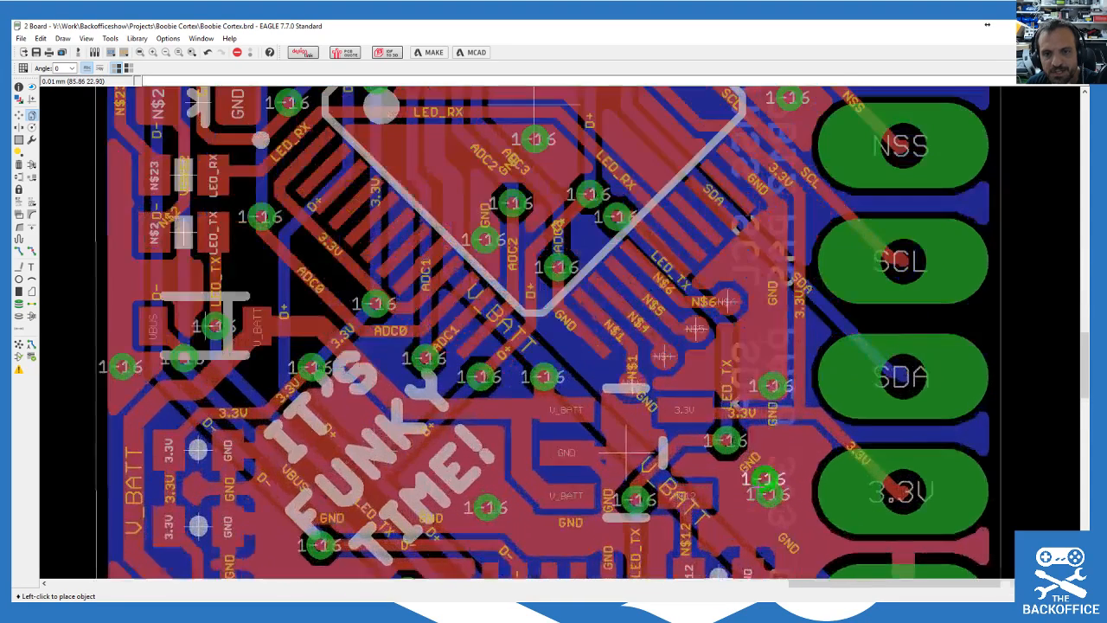
click(773, 322)
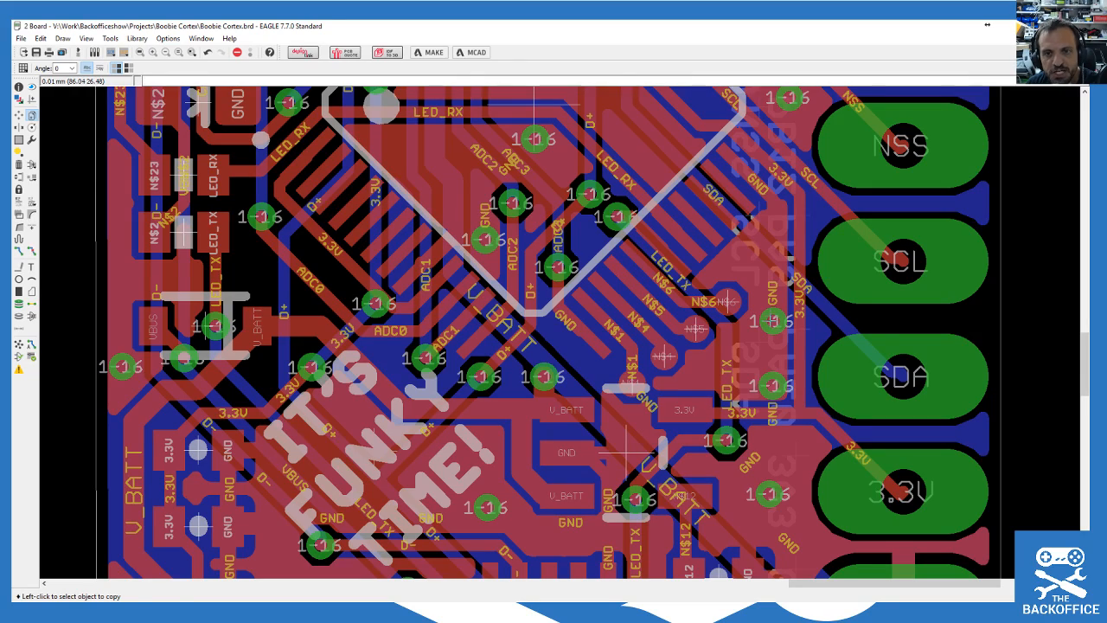
Step: Place a ground via copy in the small copper area between the N$4 via and the LED_TX trace, above the 3.3V pad
click(772, 321)
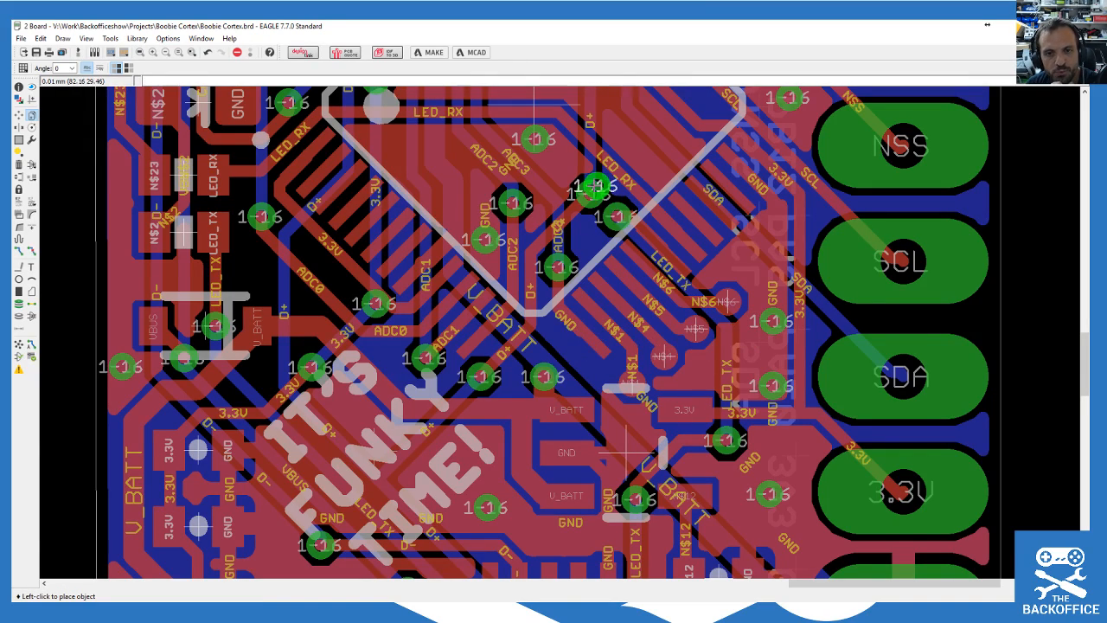
click(696, 373)
click(696, 373)
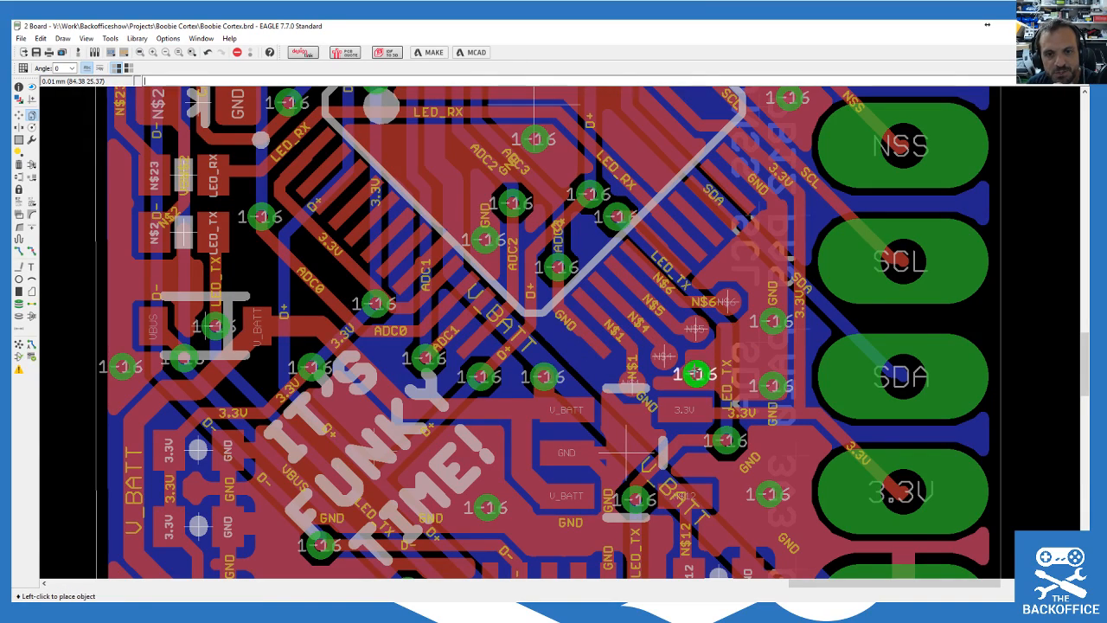
Step: Examine the lower half of the board, around the USB connector and the chip, for areas still lacking ground vias
scroll(734, 240, down, 3)
scroll(709, 479, up, 1)
scroll(768, 544, up, 1)
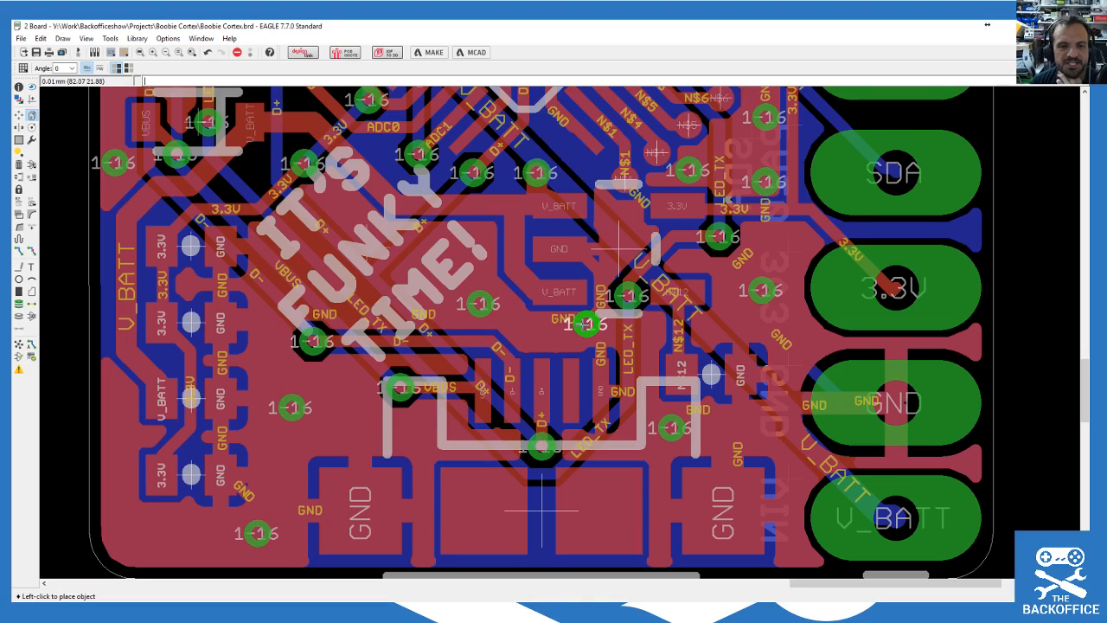
scroll(510, 402, down, 2)
scroll(233, 423, up, 1)
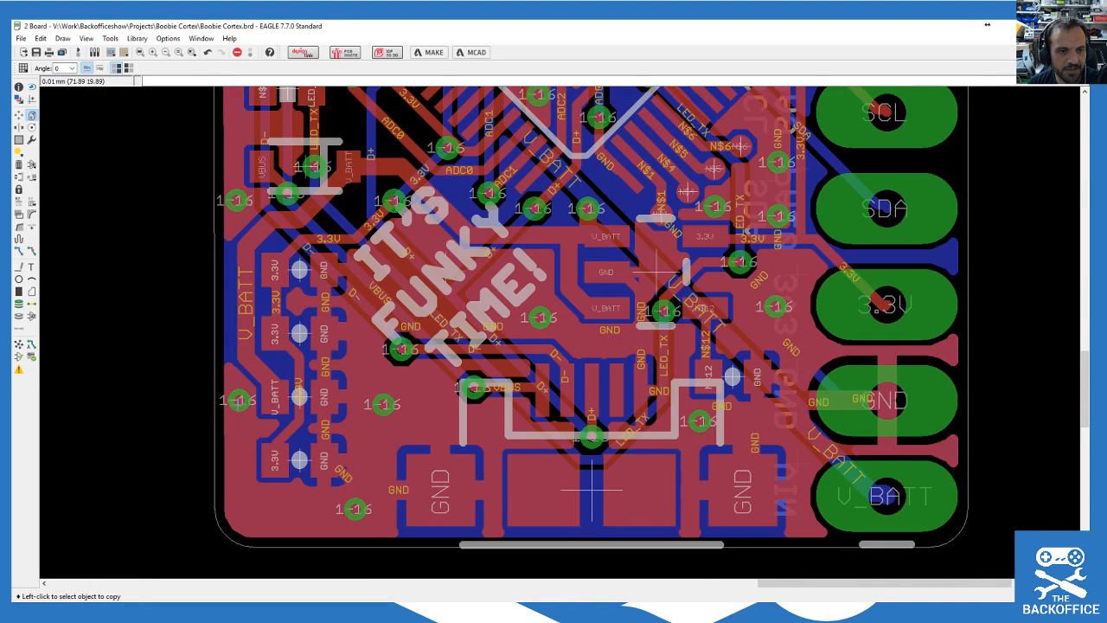
scroll(476, 375, down, 1)
scroll(477, 373, down, 2)
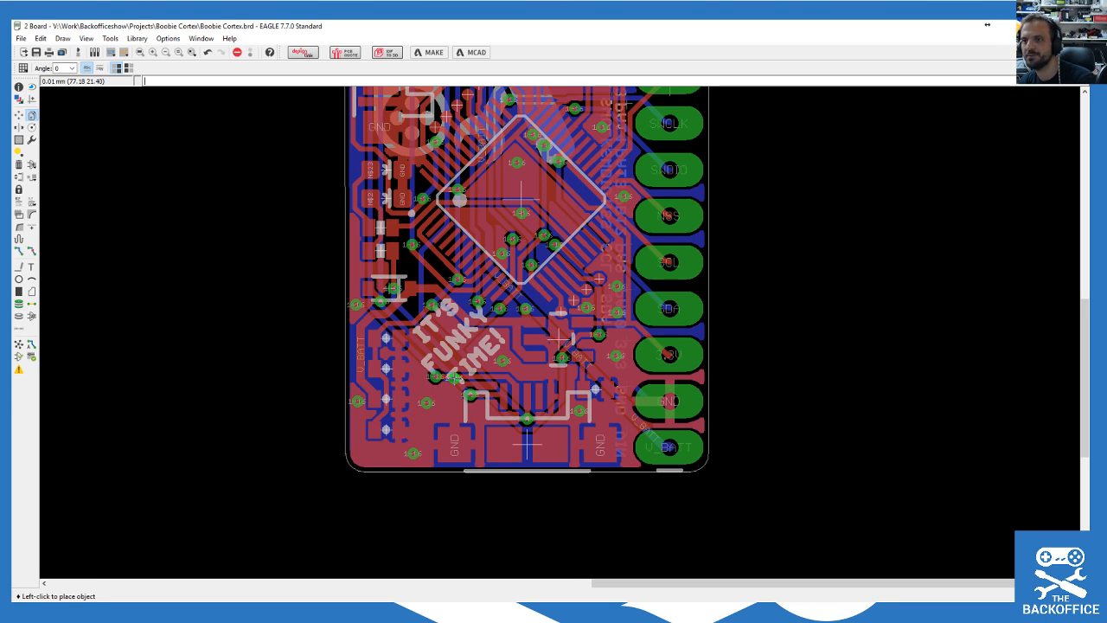
scroll(393, 270, up, 1)
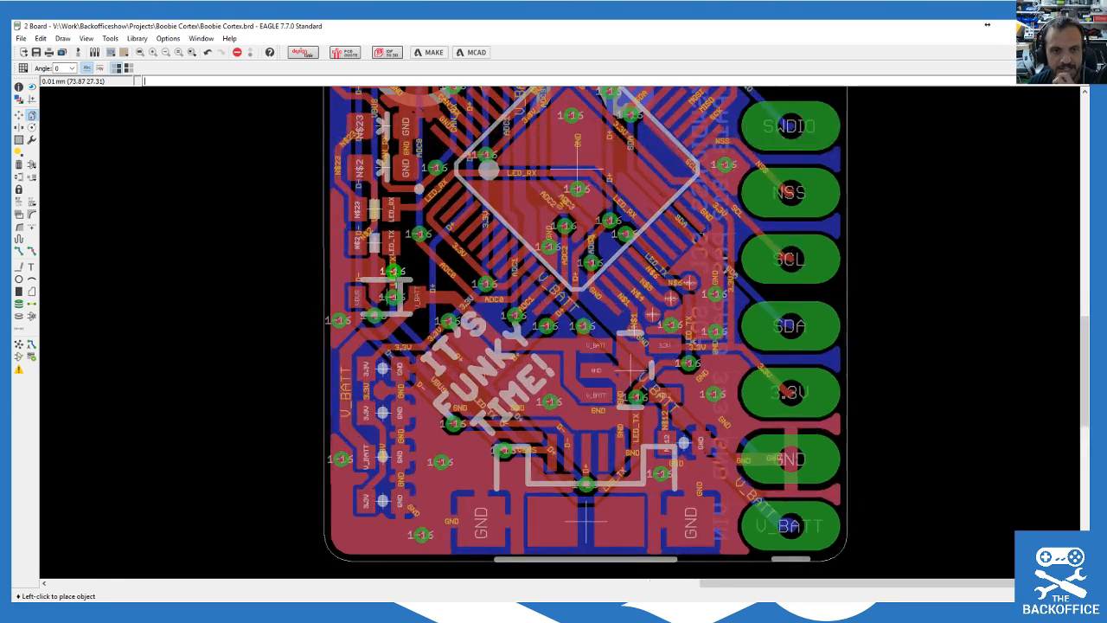
scroll(393, 270, up, 1)
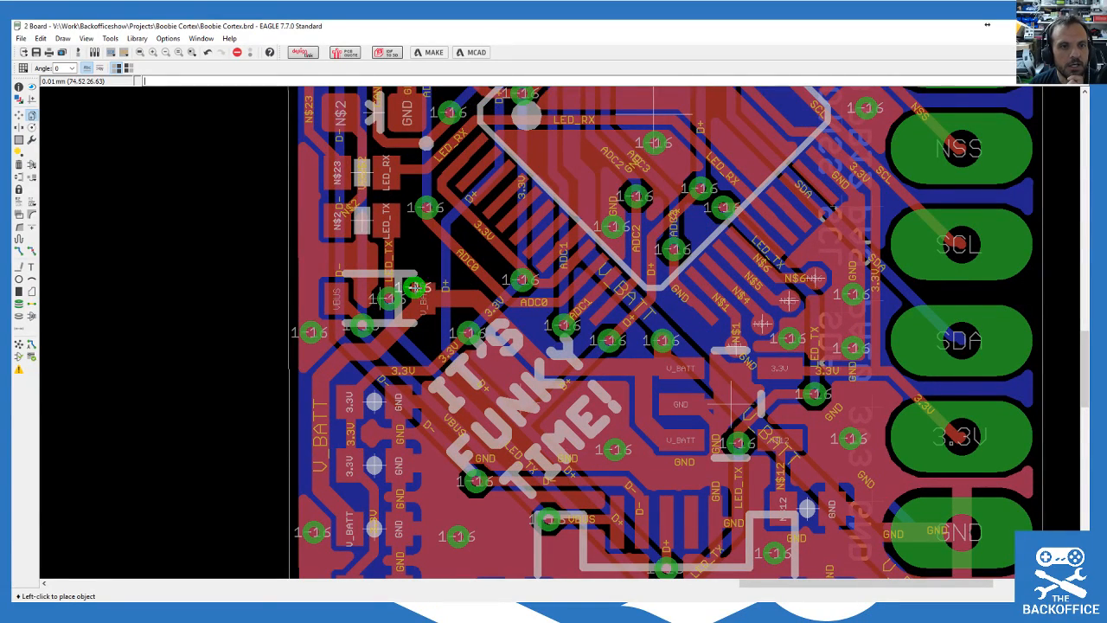
scroll(466, 292, down, 1)
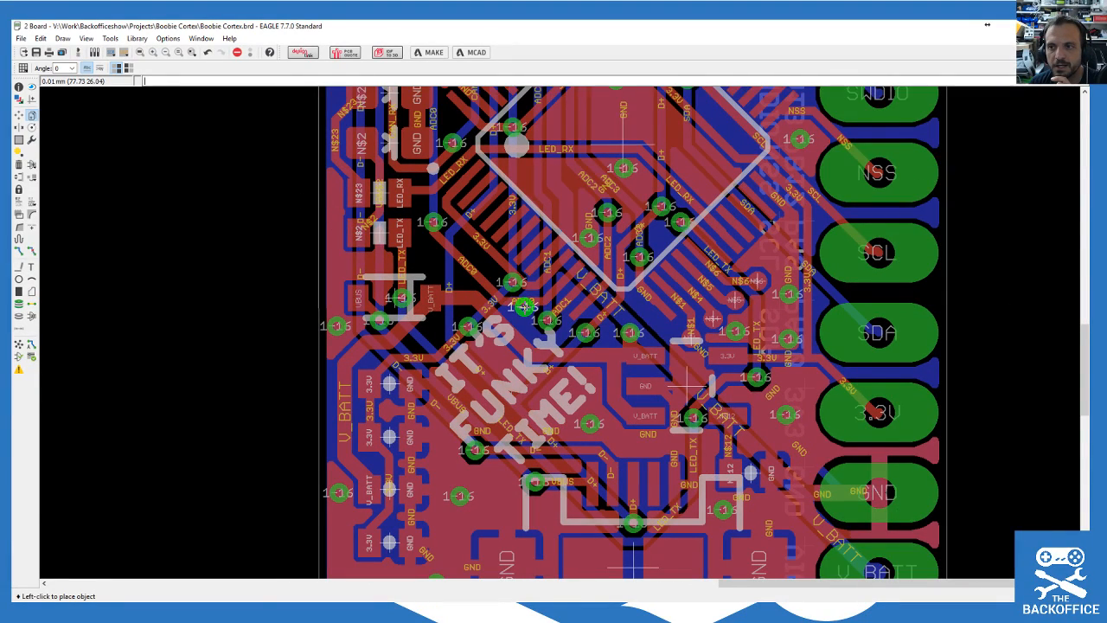
scroll(596, 359, down, 3)
scroll(584, 328, up, 1)
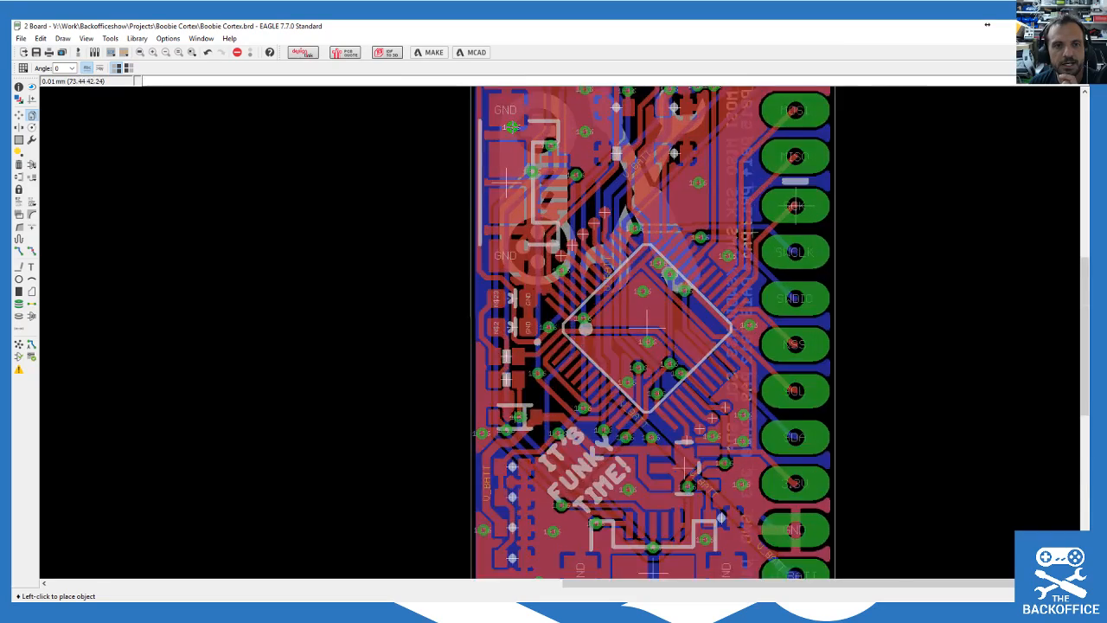
Step: Place two ground via copies between the TERM and BOOT headers, one near the D- label and one beside the BOOT0 pad
scroll(585, 327, down, 2)
scroll(568, 367, up, 2)
scroll(568, 368, down, 1)
scroll(724, 324, up, 3)
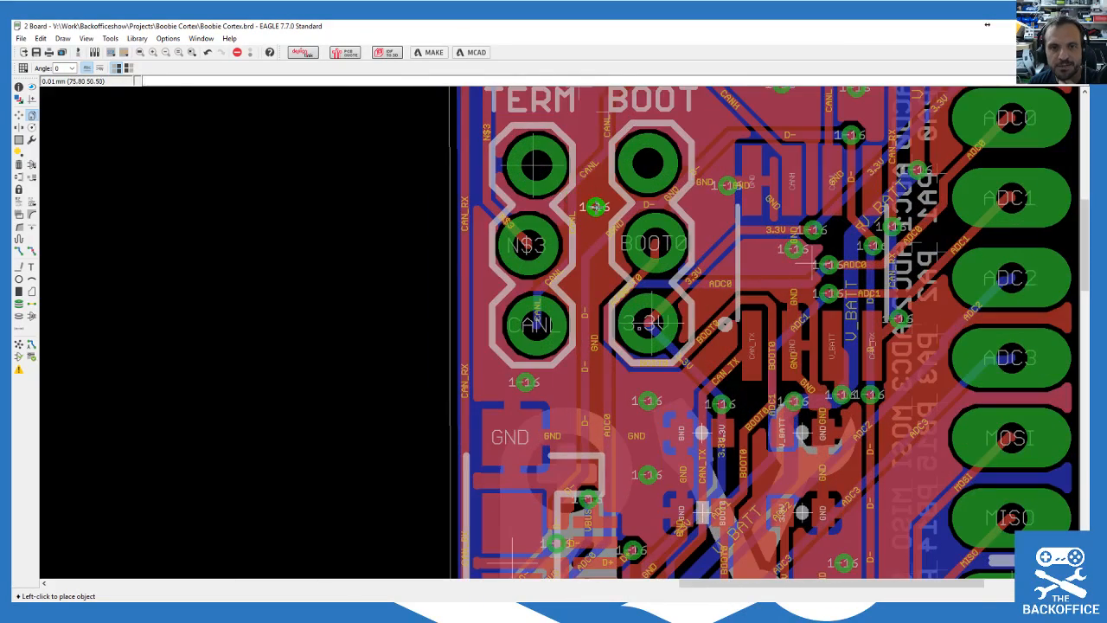
click(595, 206)
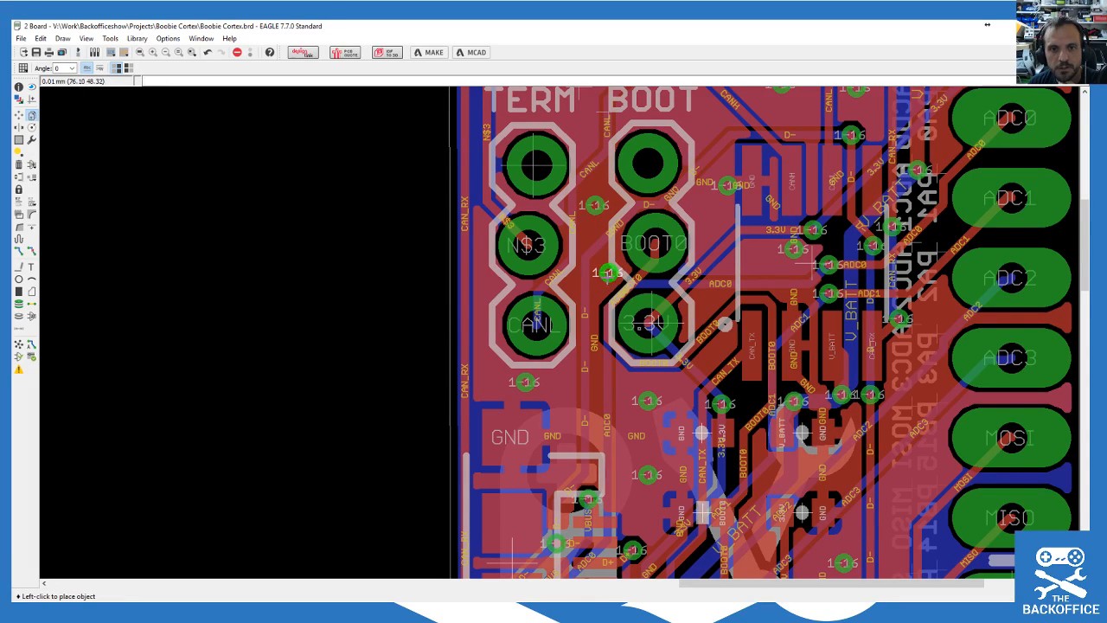
click(605, 270)
click(592, 313)
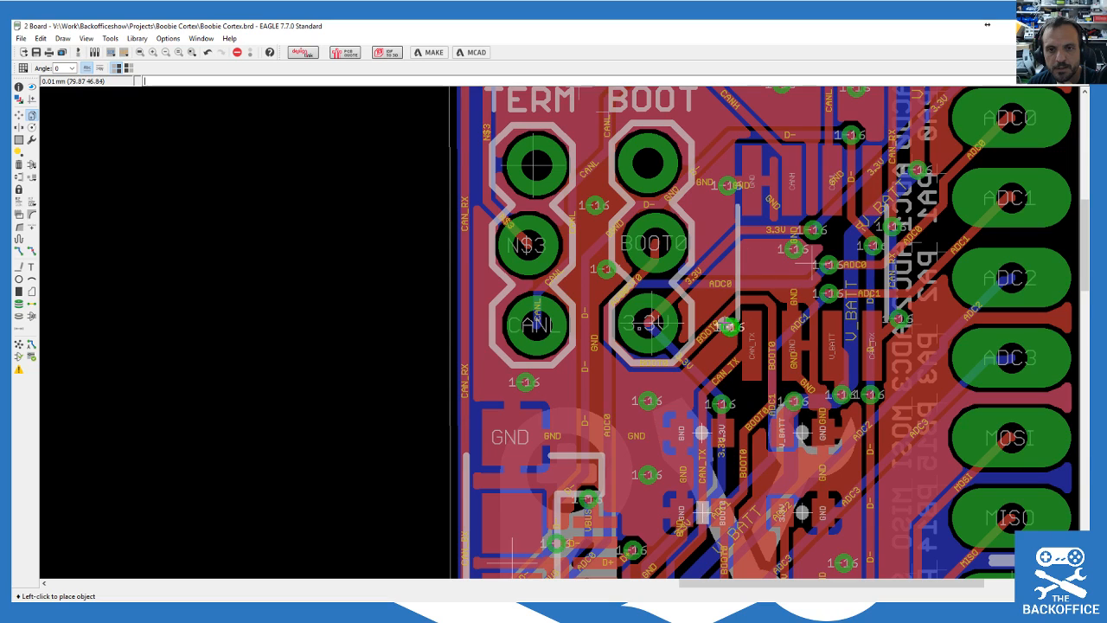
Step: Place ground via copies right of the BOOT header, one above the ADC0 trace and one between the ADC0 and BOOT0 traces
click(752, 259)
click(753, 260)
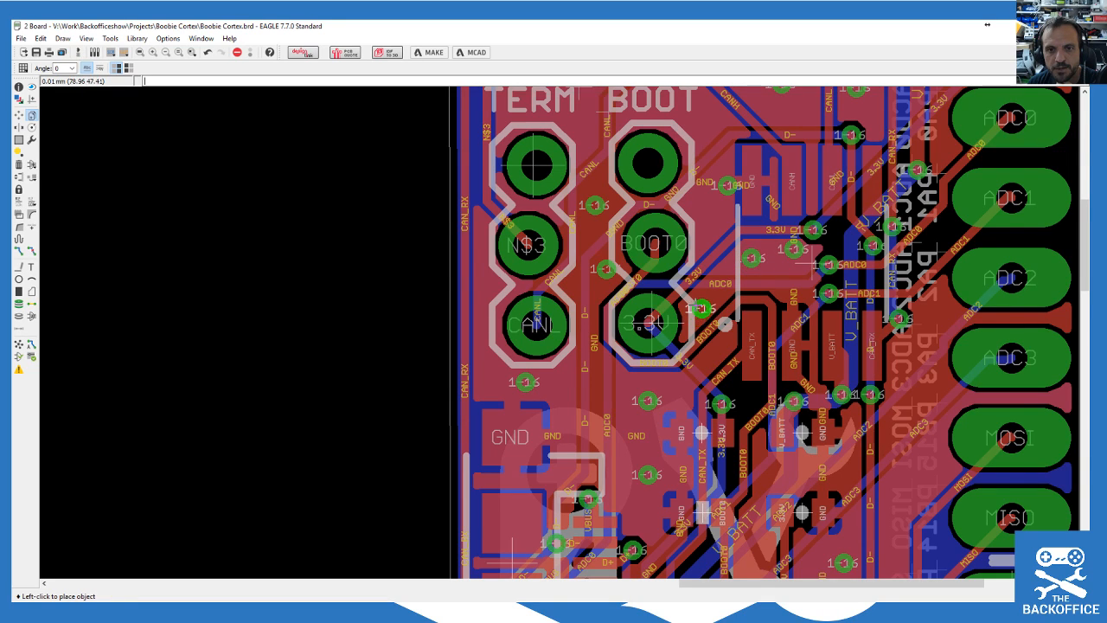
scroll(687, 310, up, 2)
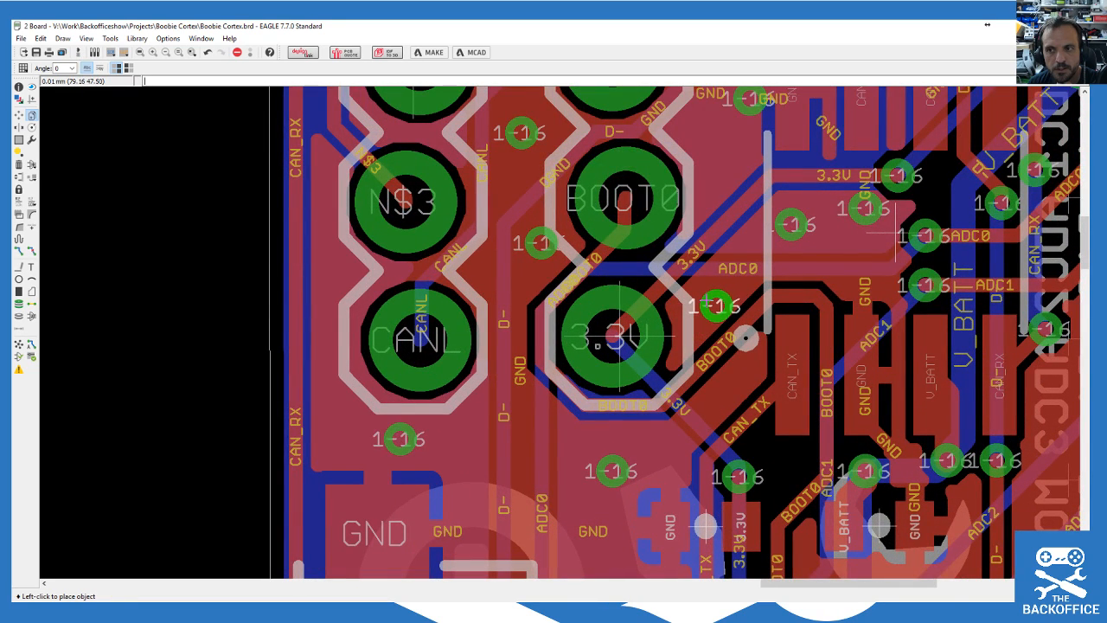
click(711, 306)
click(711, 309)
Step: Place ground via copies in the copper left of the MOSI and MISO pads and between the two capacitors' GND pads near ADC3
scroll(594, 250, down, 1)
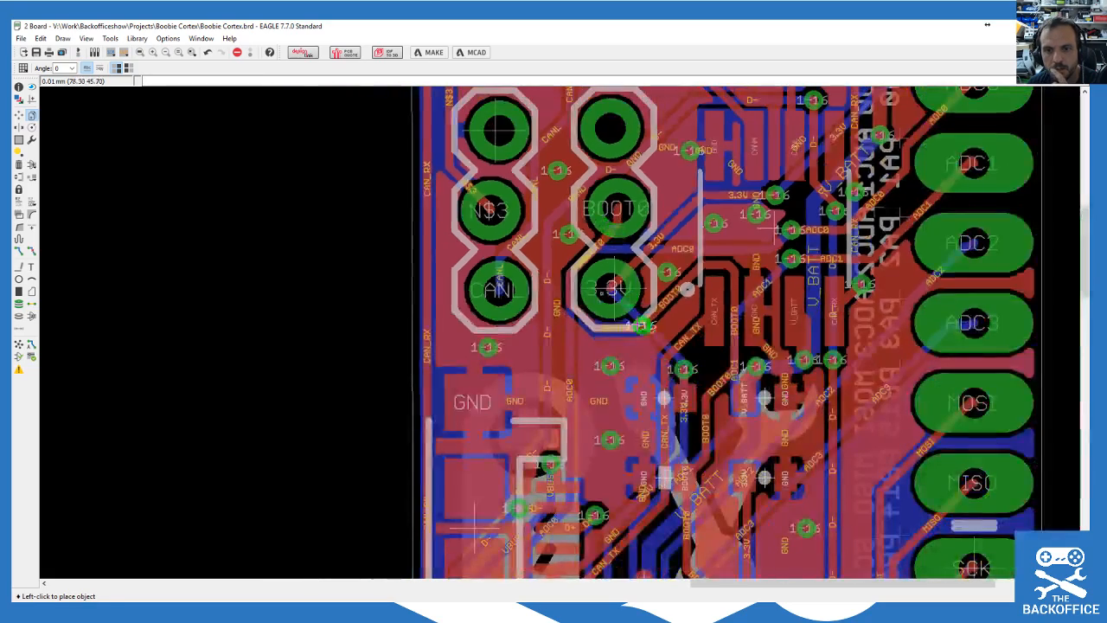
scroll(597, 237, down, 1)
scroll(702, 412, up, 3)
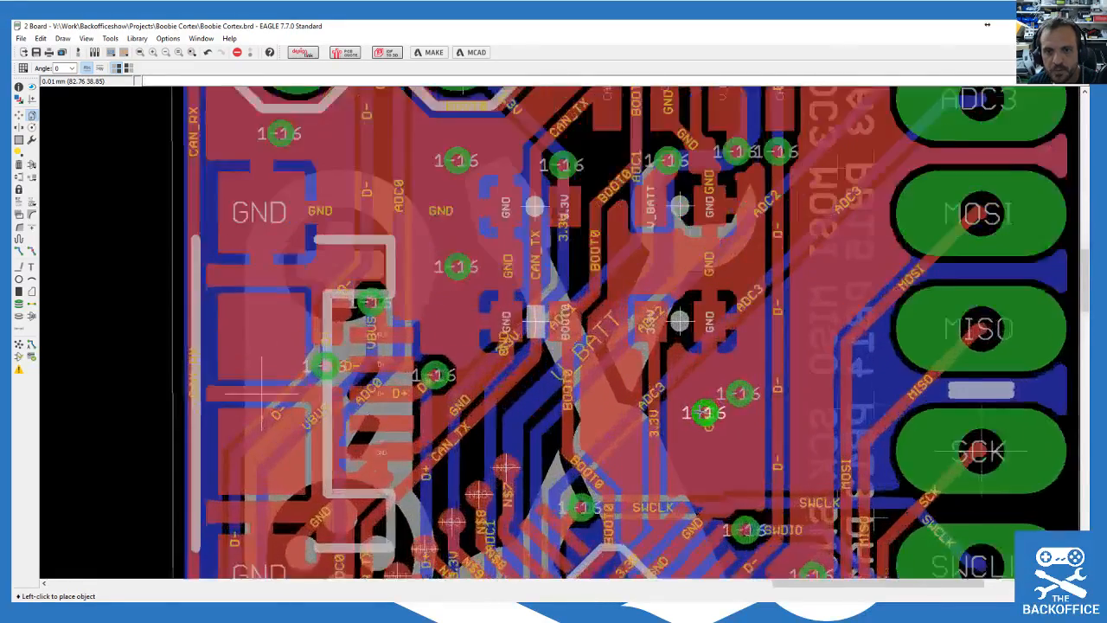
scroll(702, 411, down, 1)
click(819, 294)
click(819, 296)
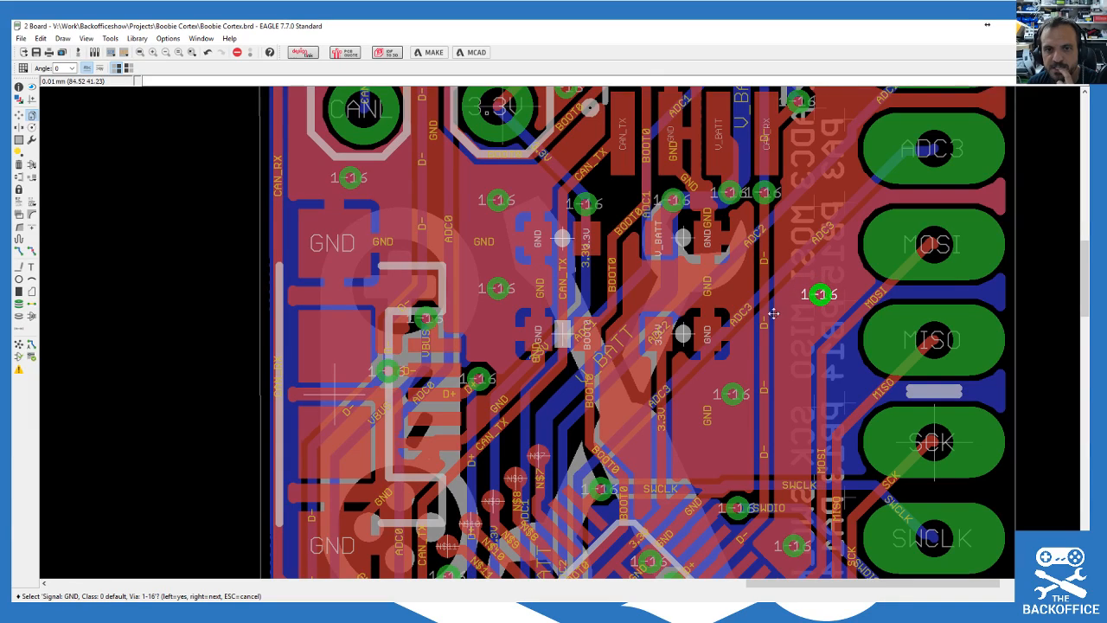
click(837, 299)
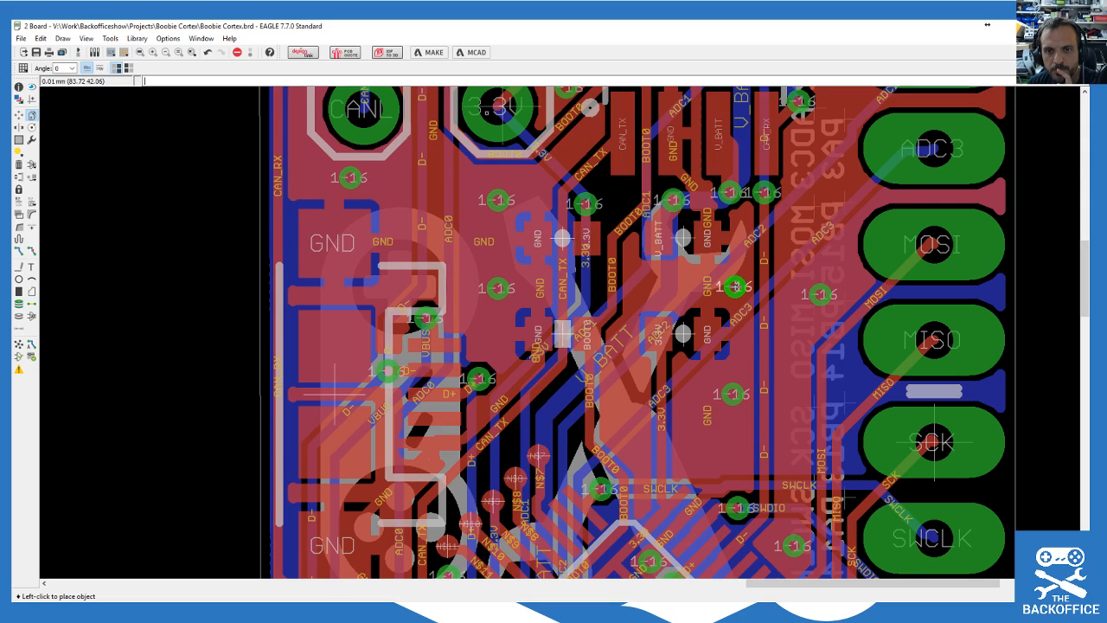
click(736, 285)
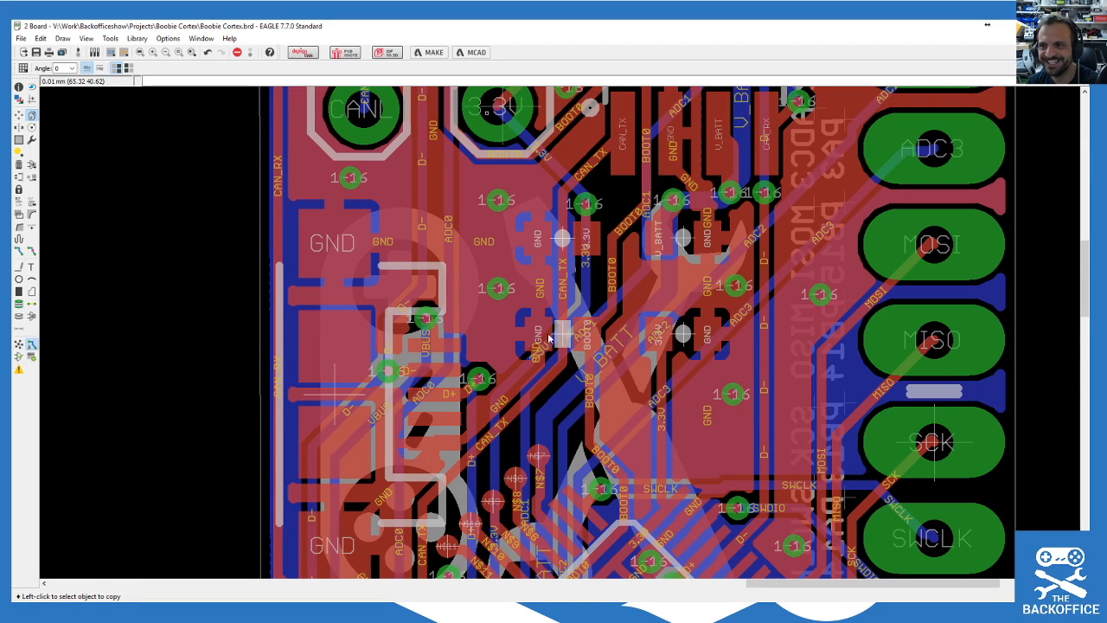
Step: Refresh the copper pours with a new autorouter job that does not continue the existing one, cancel before routing, and save the board
click(325, 361)
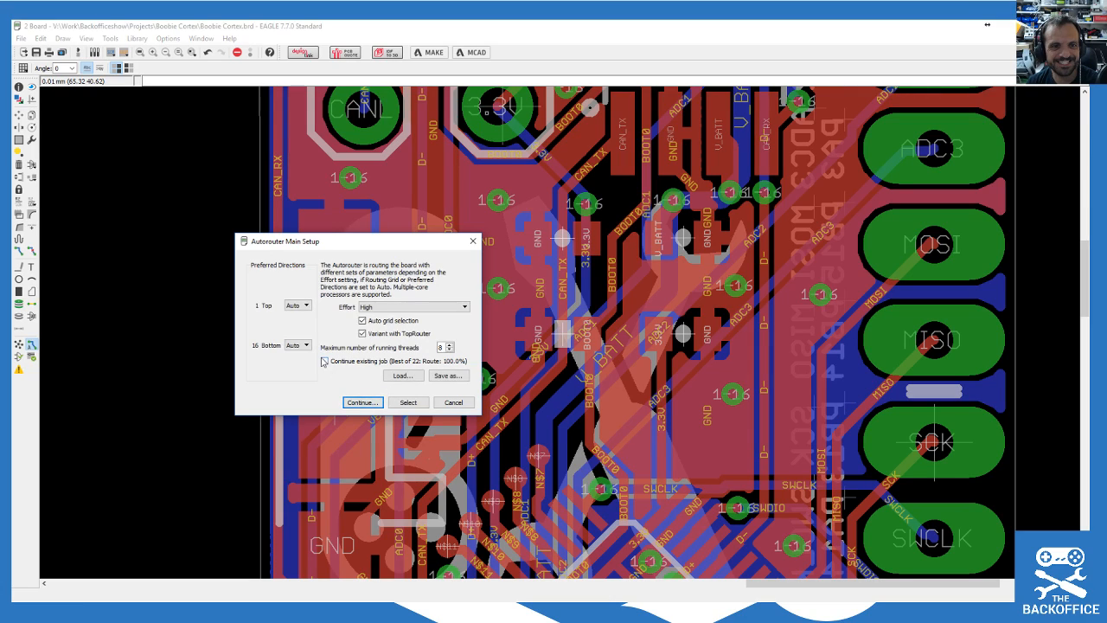
click(362, 402)
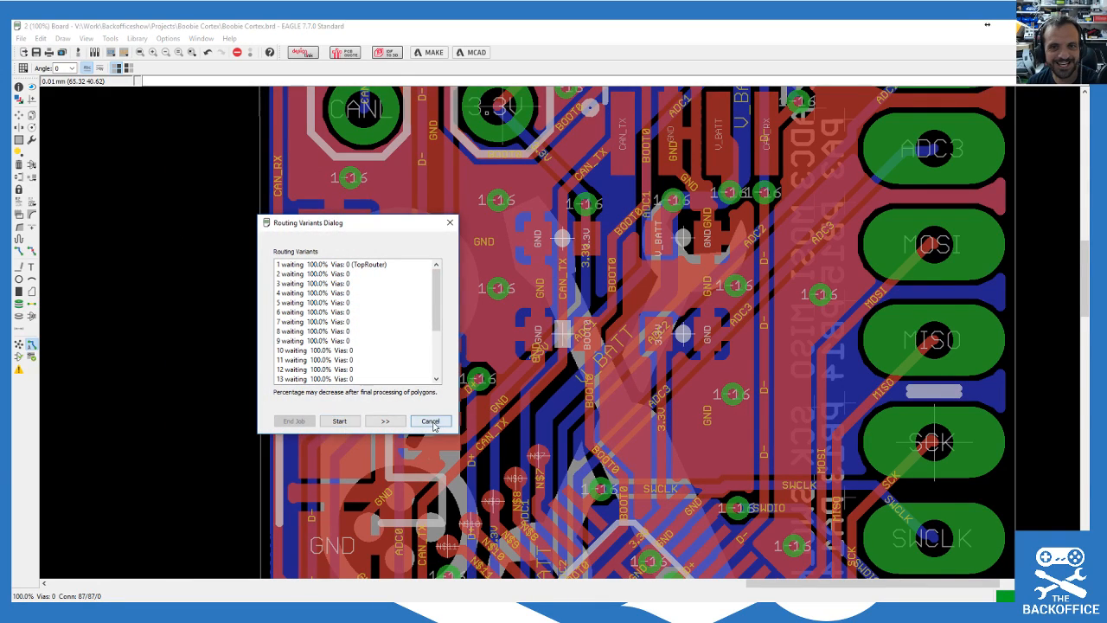
click(430, 421)
click(37, 53)
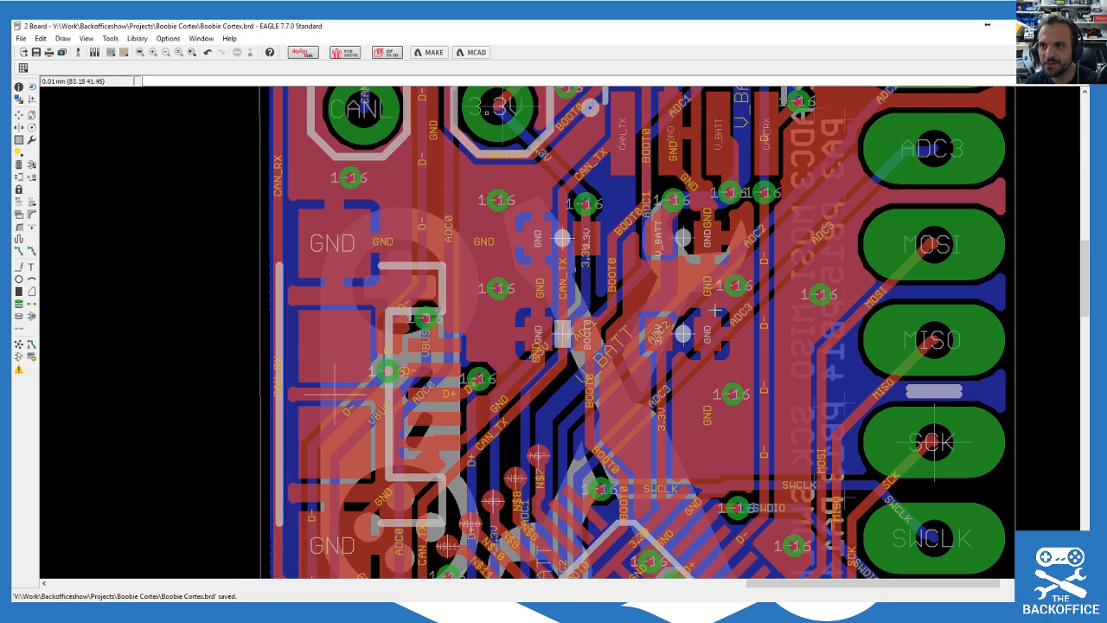
Step: Review the whole board's ground pours and via coverage, from the screw terminal down to the USB connector
scroll(645, 270, down, 5)
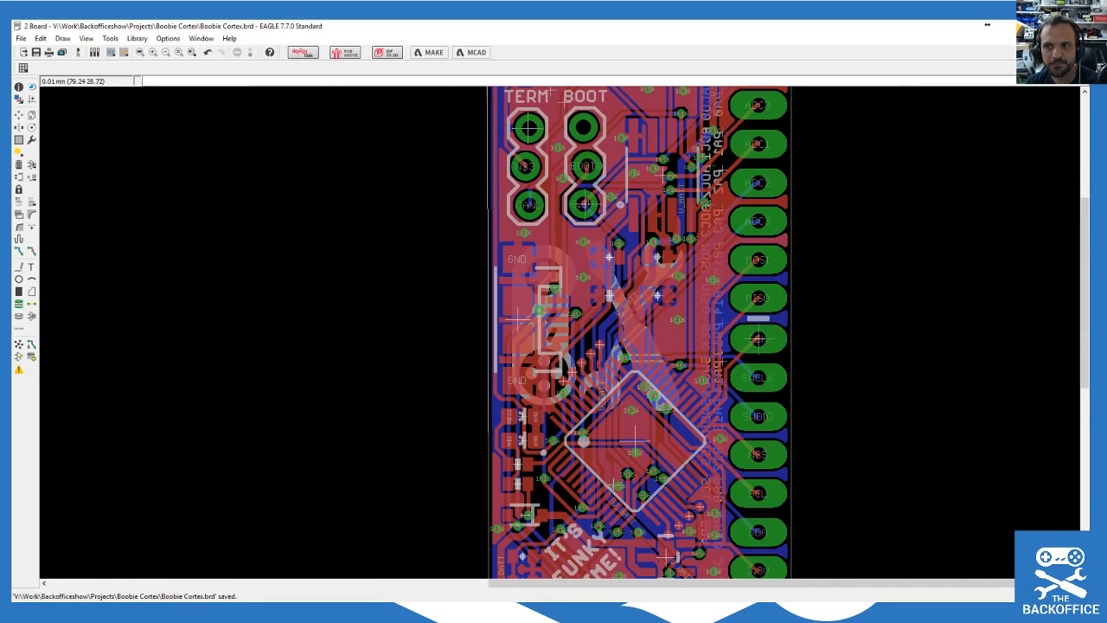
scroll(620, 285, down, 3)
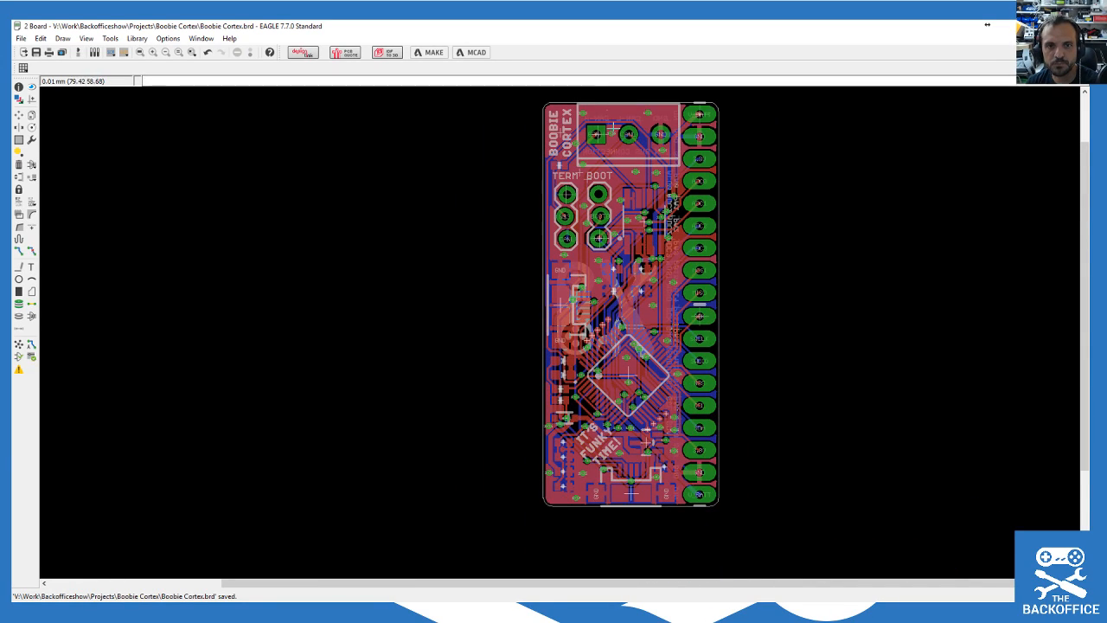
scroll(622, 172, up, 3)
scroll(630, 227, down, 3)
scroll(649, 281, up, 2)
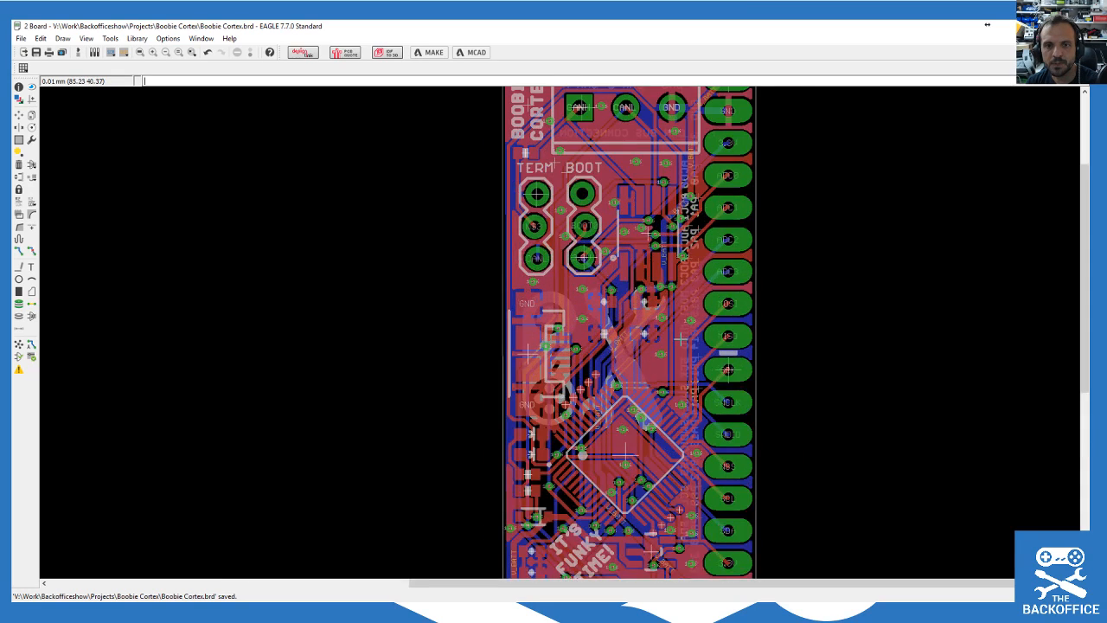
scroll(681, 339, down, 2)
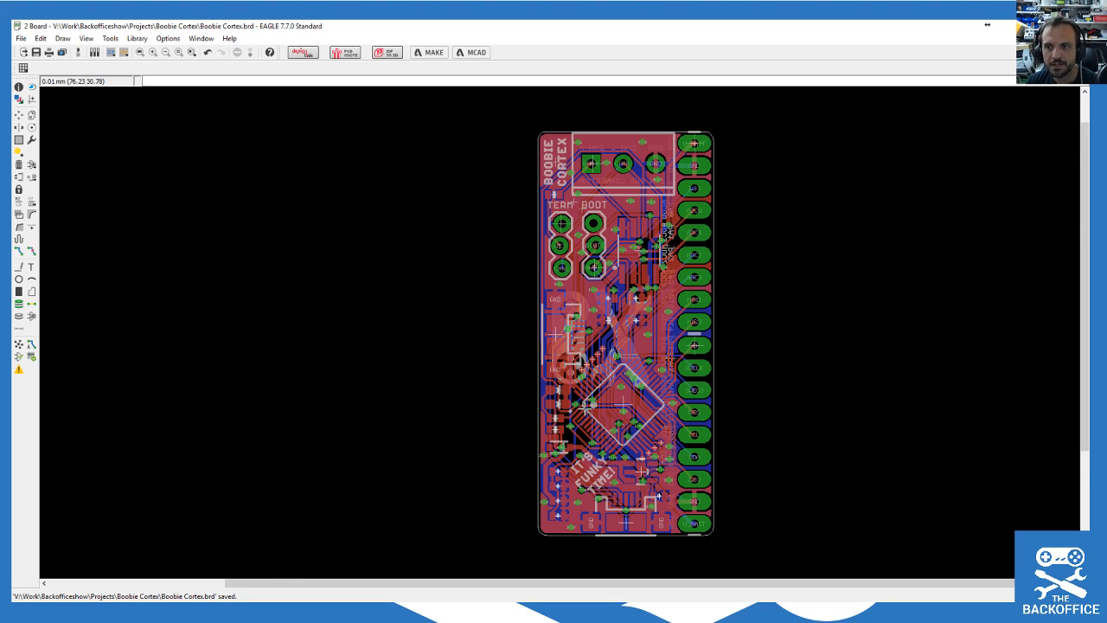
middle_drag(334, 353, 310, 341)
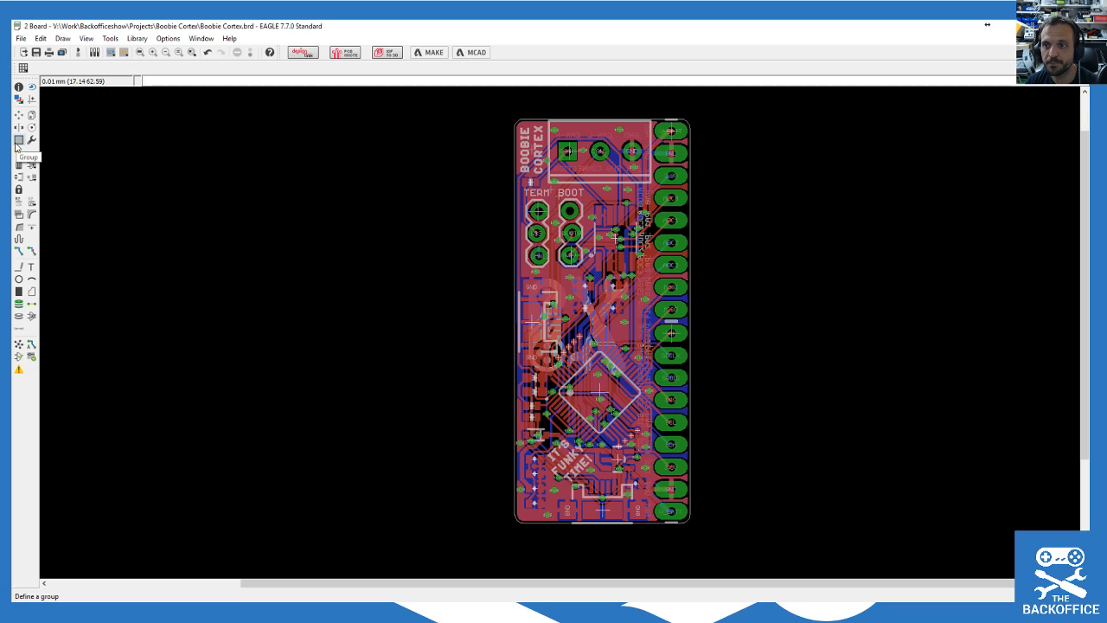
Step: Define a group enclosing the entire board, including the outlines of both ground polygons
click(18, 141)
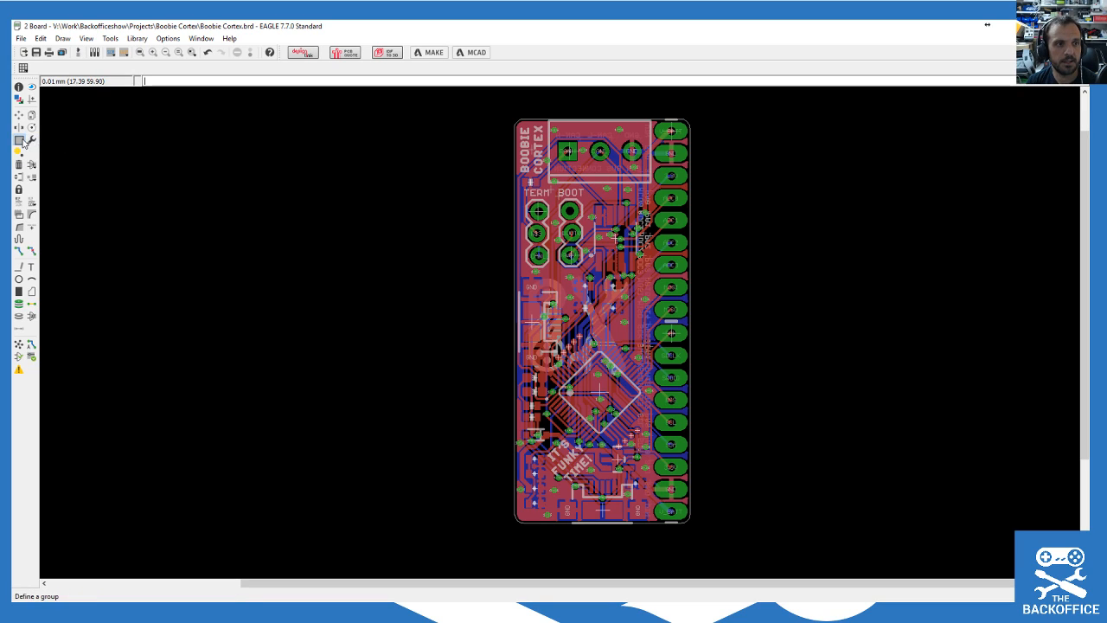
drag(473, 91, 796, 551)
scroll(462, 347, down, 1)
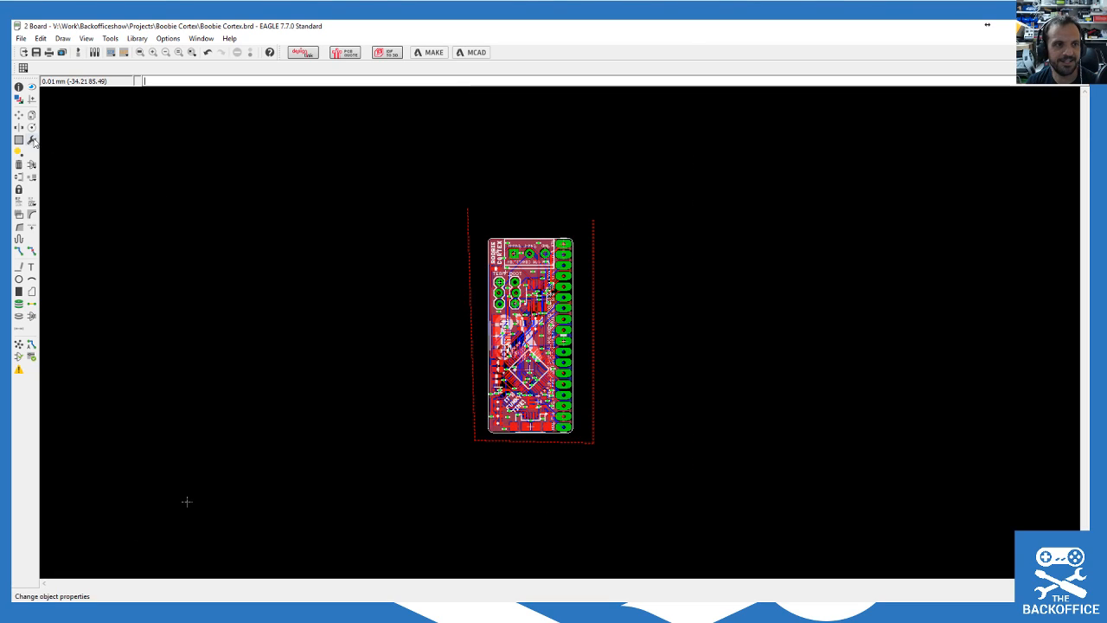
click(19, 139)
drag(358, 115, 807, 527)
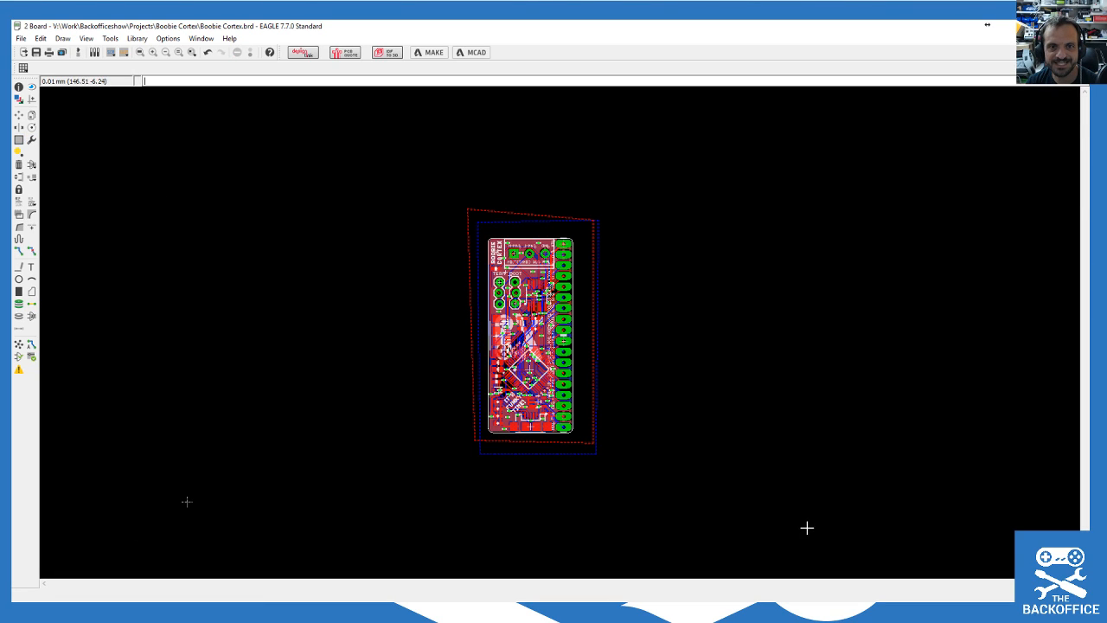
Step: Move the grouped board so its lower-left corner sits at the drawing origin
click(19, 115)
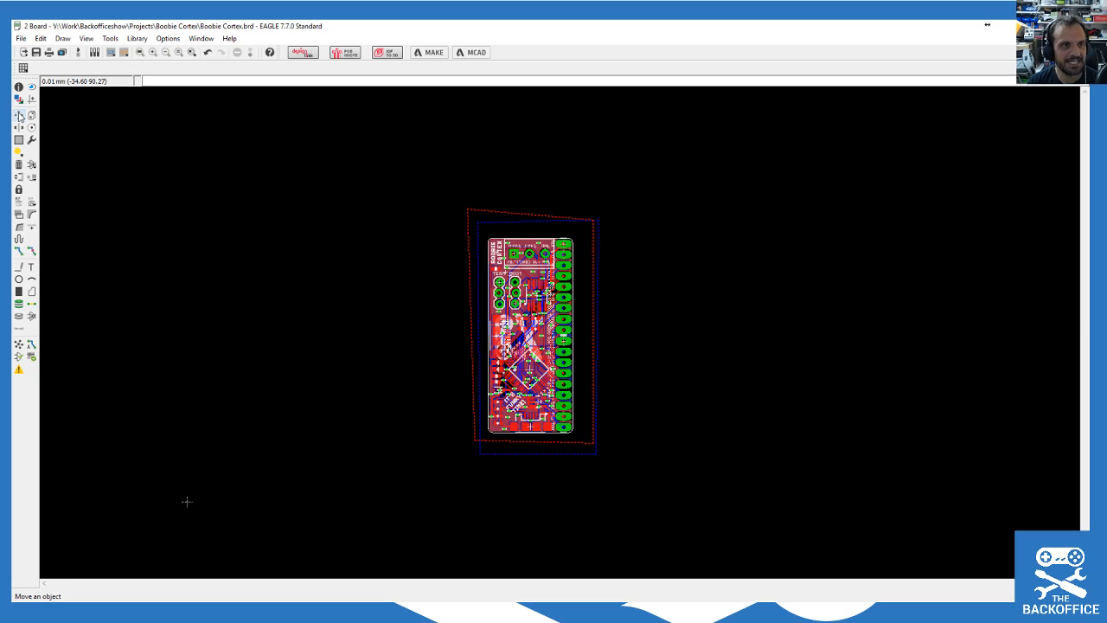
right_click(544, 331)
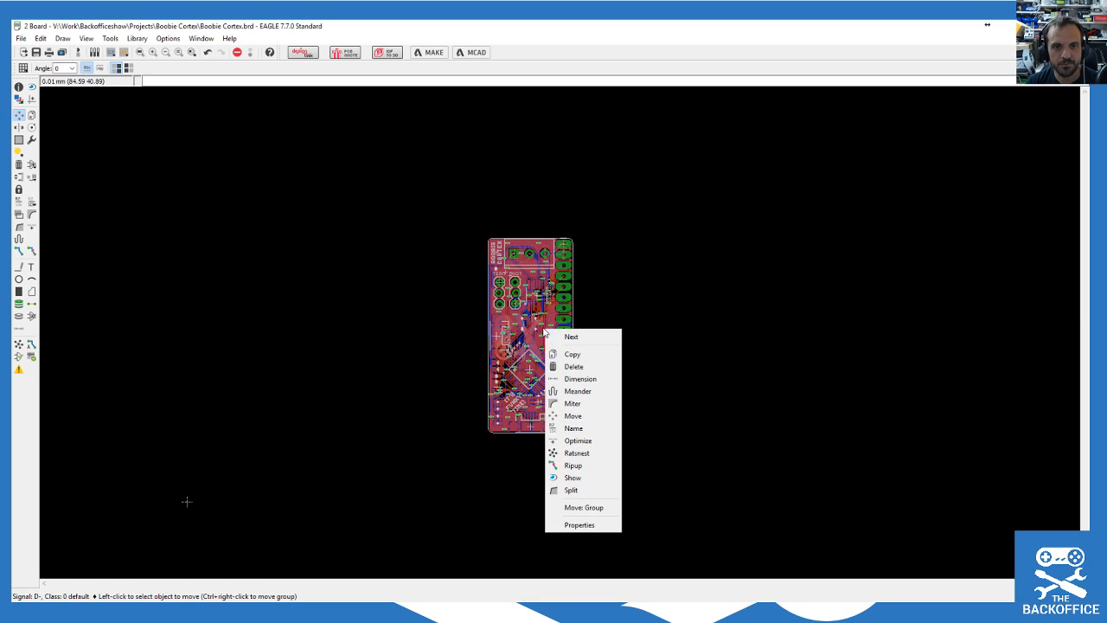
click(584, 507)
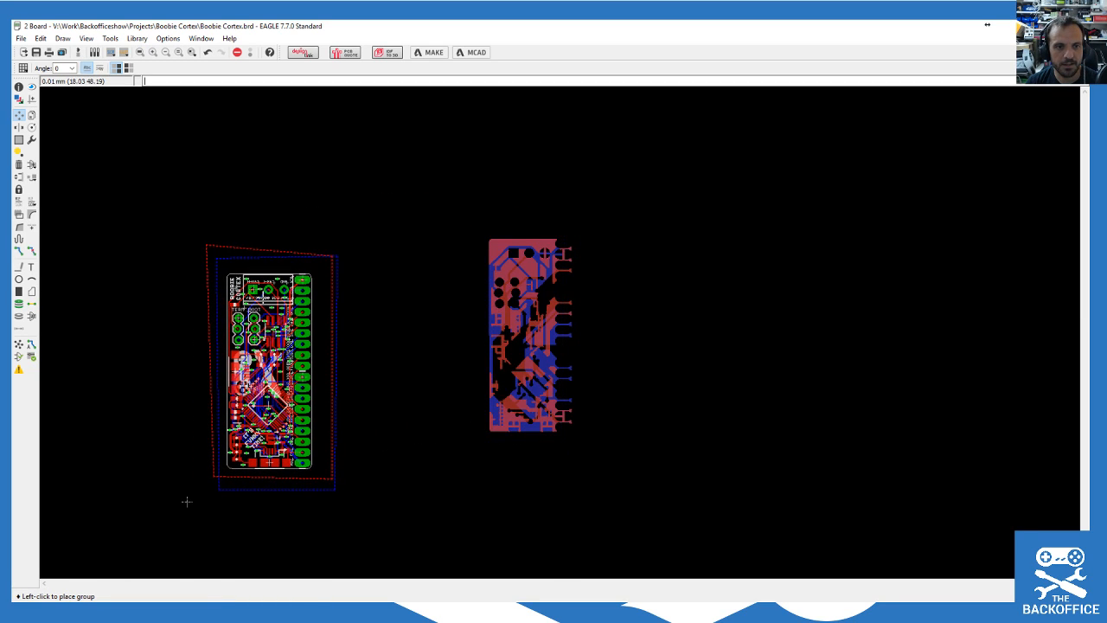
scroll(173, 505, up, 2)
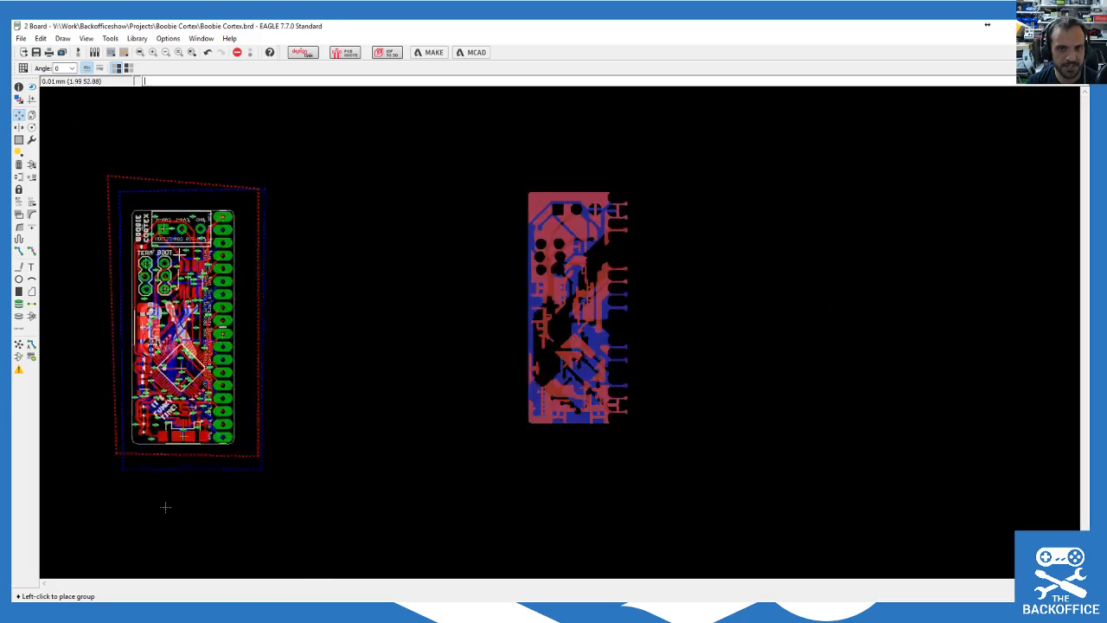
scroll(167, 503, up, 3)
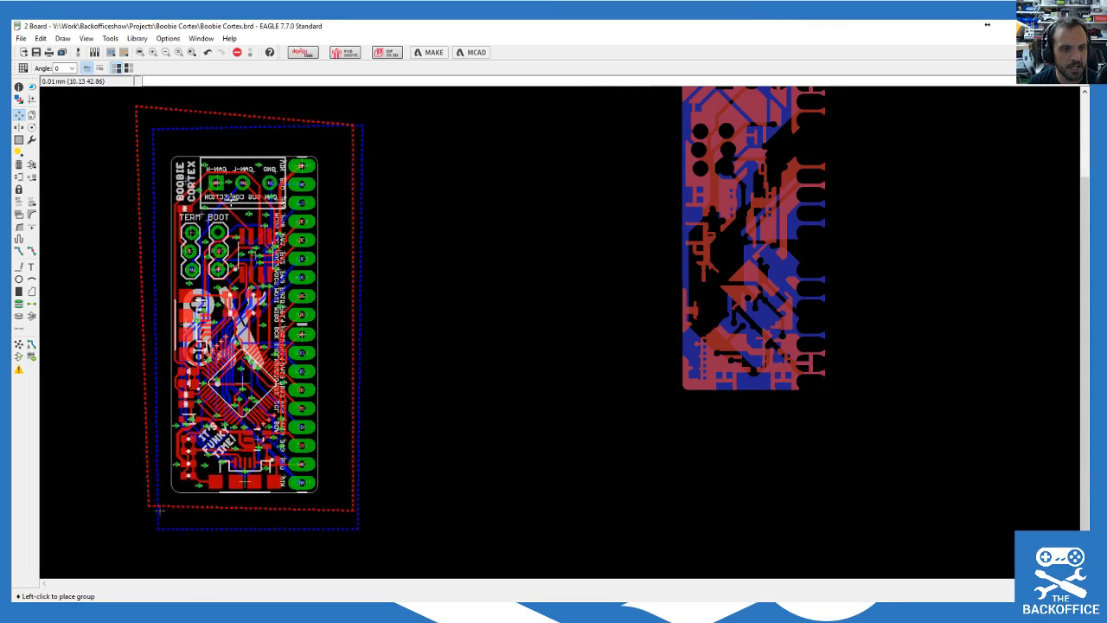
scroll(242, 420, down, 3)
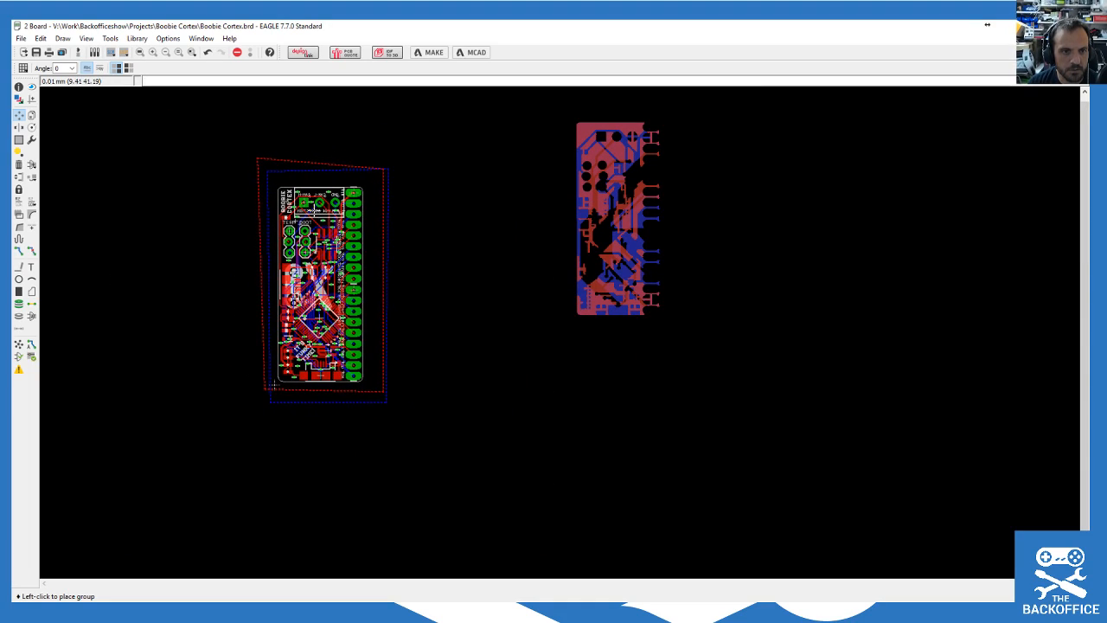
click(273, 384)
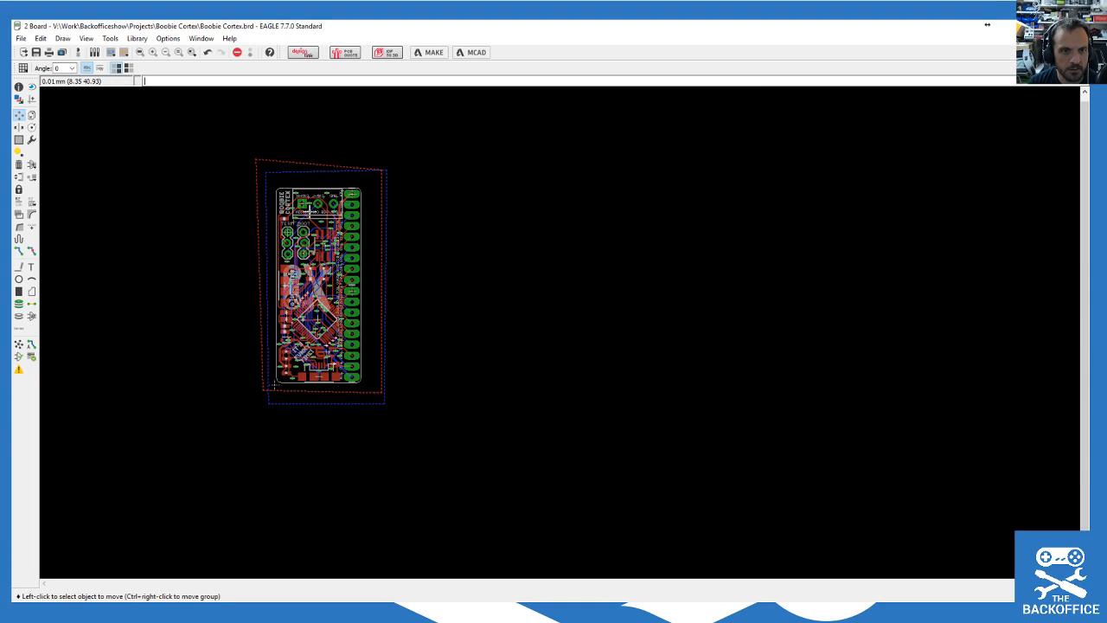
scroll(95, 346, up, 3)
scroll(177, 315, down, 2)
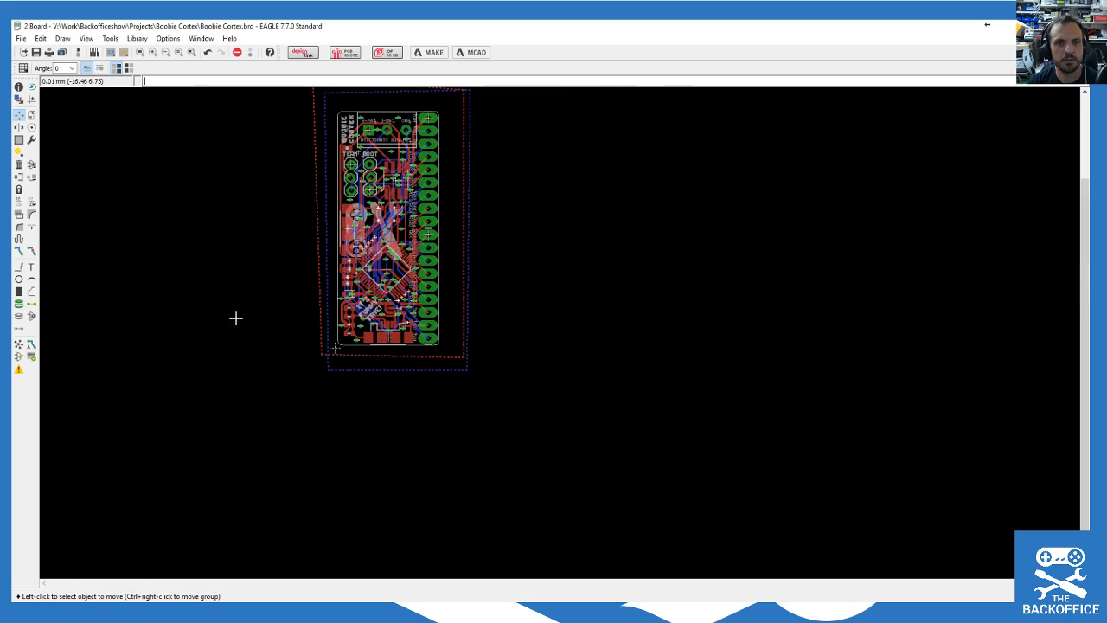
scroll(225, 130, up, 2)
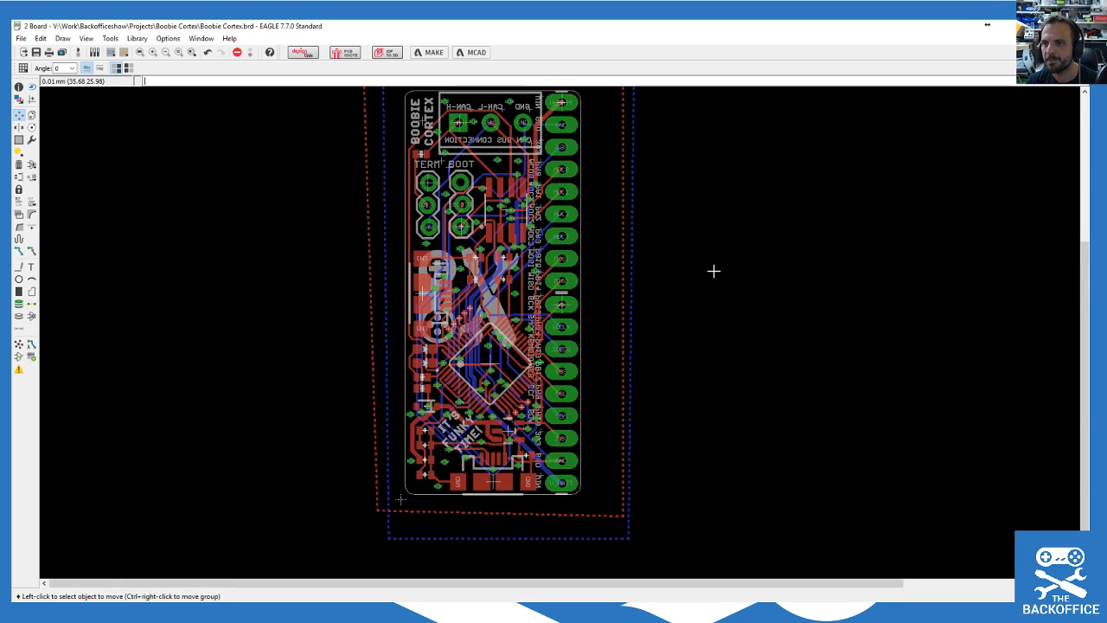
scroll(637, 371, down, 1)
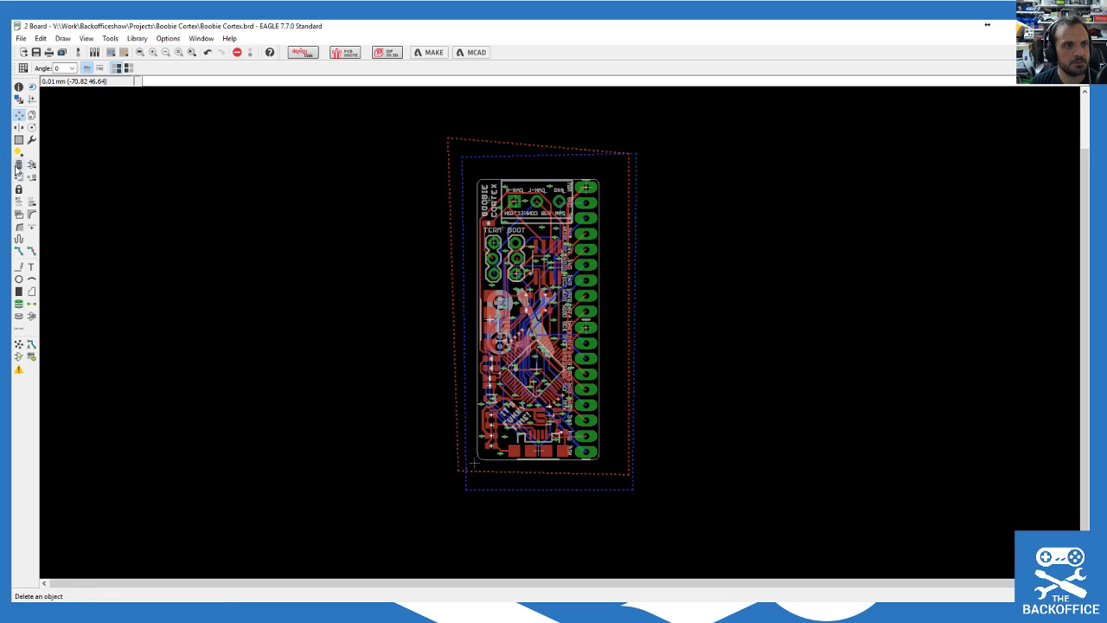
Step: Try to rotate the board by 90 degrees at the origin
click(32, 127)
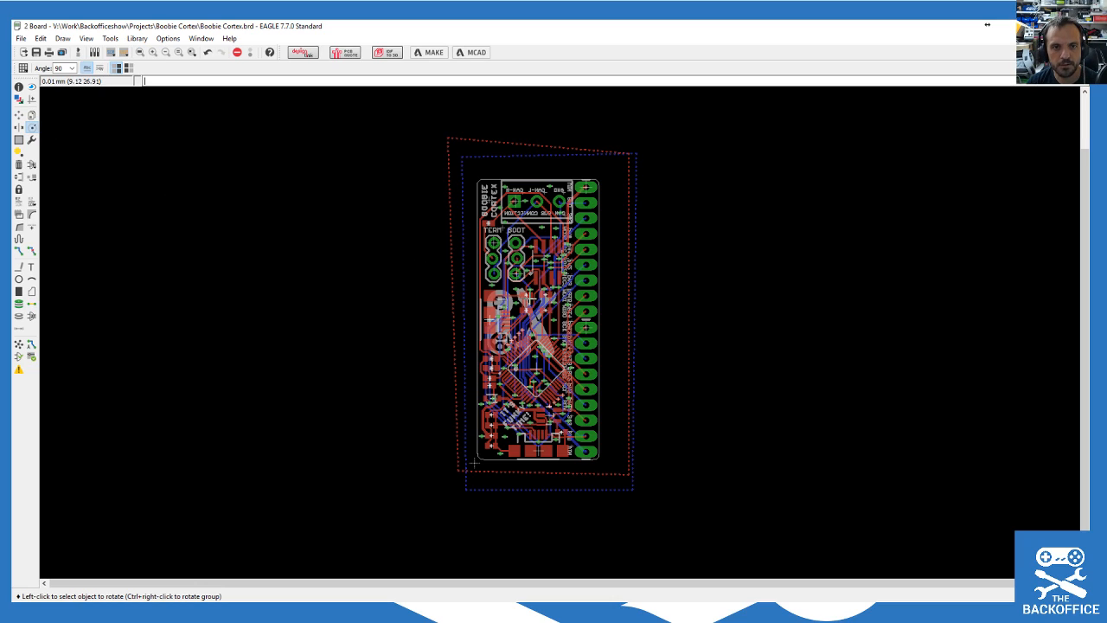
click(531, 300)
click(619, 330)
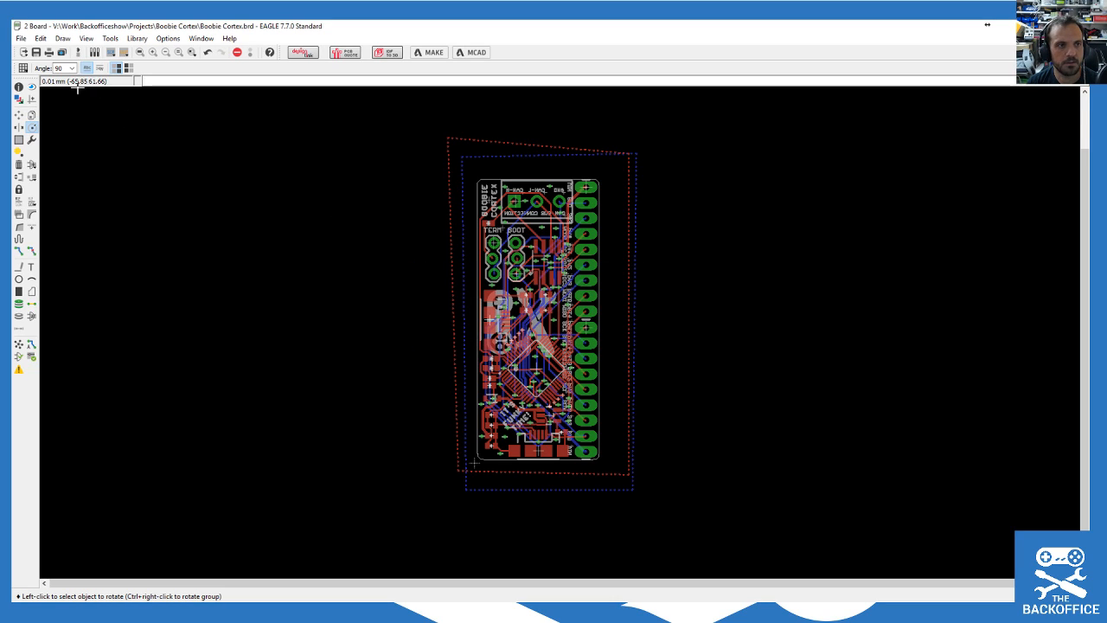
Step: Regroup the whole board with both ground polygon outlines and move it up and to the right, away from the origin
click(19, 139)
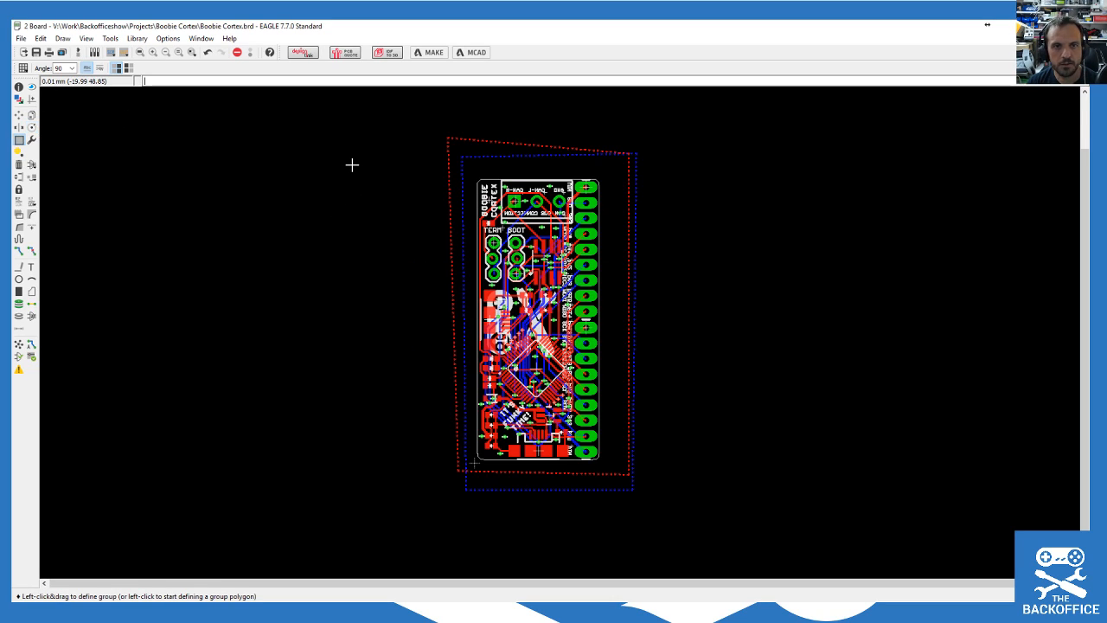
drag(364, 116, 793, 567)
click(32, 128)
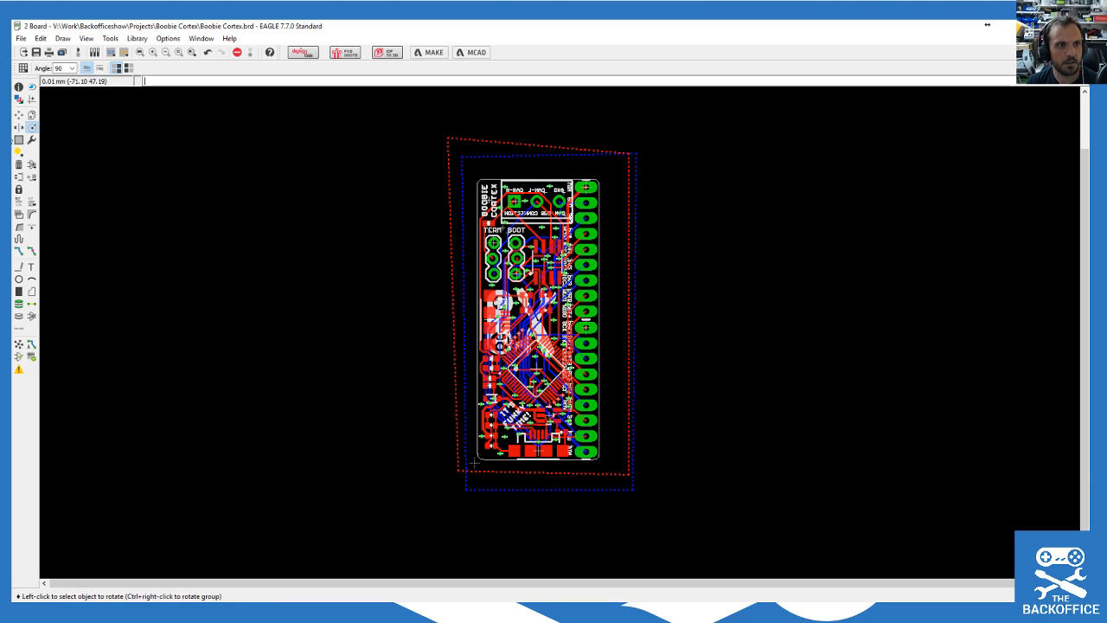
click(20, 116)
ctrl+right_click(533, 313)
click(659, 240)
scroll(893, 353, down, 2)
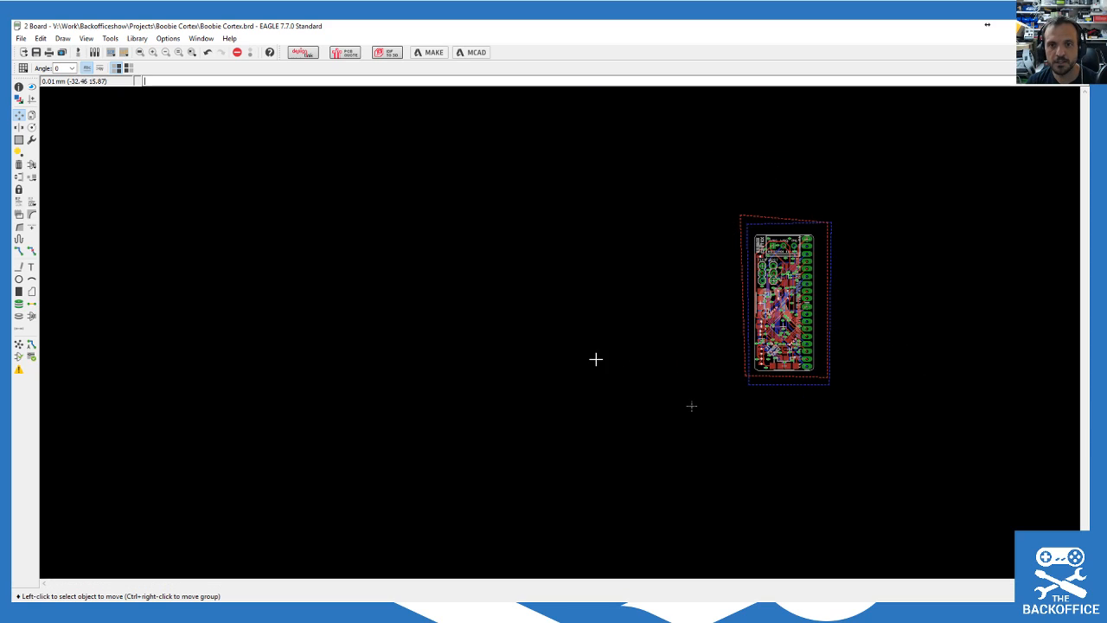
scroll(596, 358, down, 3)
scroll(783, 337, up, 6)
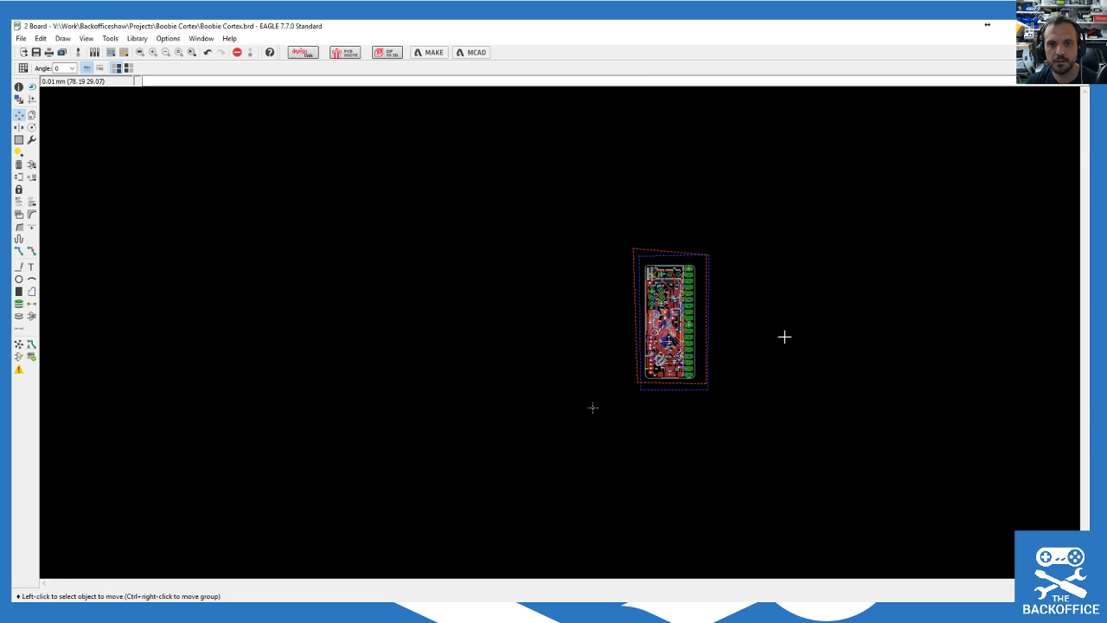
Step: Rotate the grouped board twice by 90 degrees so the pin header row ends up on its left side
click(31, 128)
ctrl+right_click(503, 292)
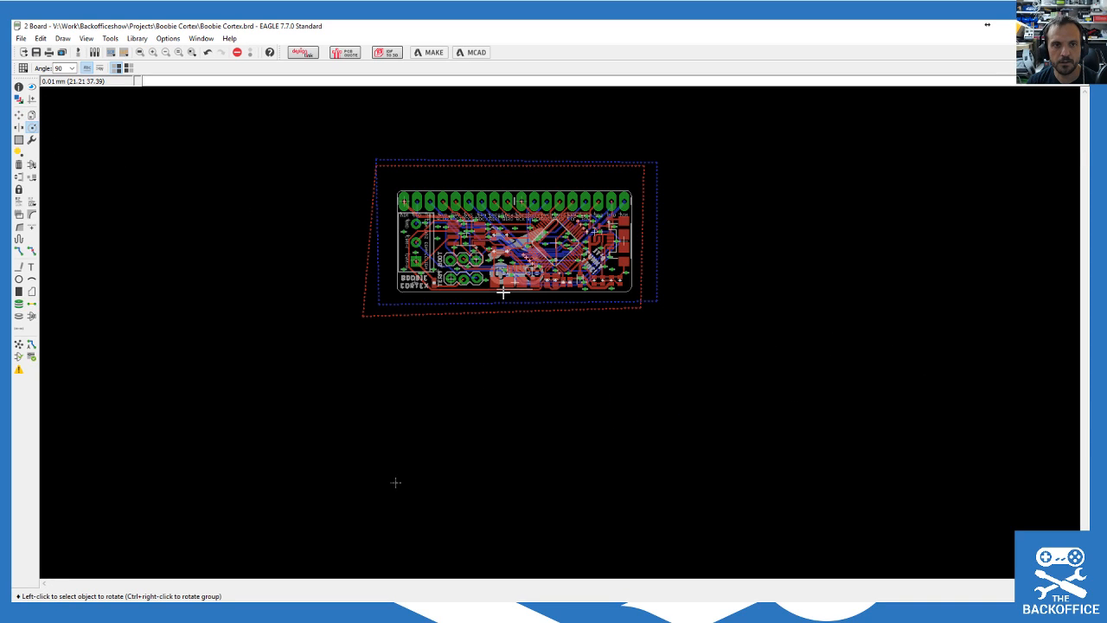
ctrl+right_click(503, 292)
click(621, 331)
click(621, 331)
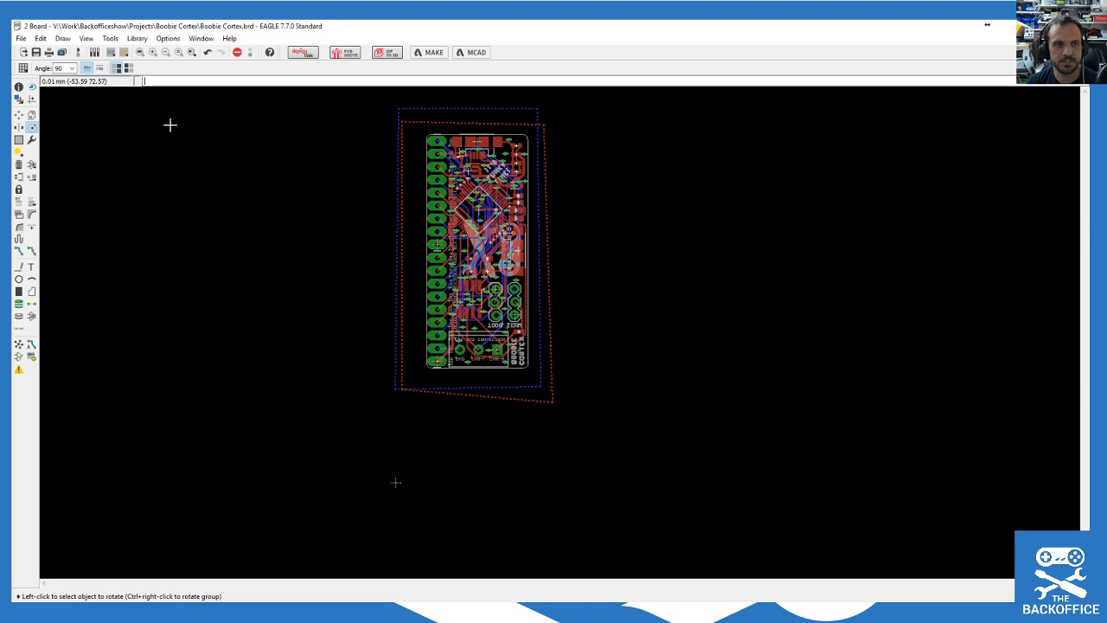
Step: Group the rotated board with its polygon outlines again and shift it down and to the right within the drawing area
click(19, 139)
drag(340, 102, 648, 411)
click(19, 115)
ctrl+right_click(482, 269)
click(577, 337)
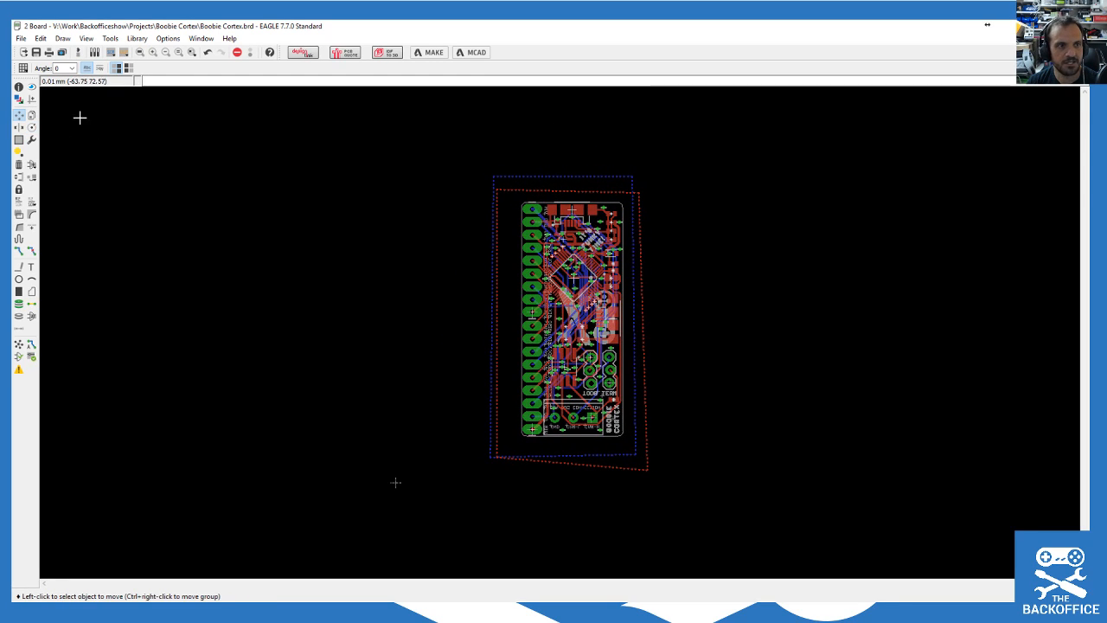
Step: Regroup the entire board and rotate it another 90 degrees so the pin header row runs along the bottom edge
click(19, 140)
drag(352, 142, 759, 530)
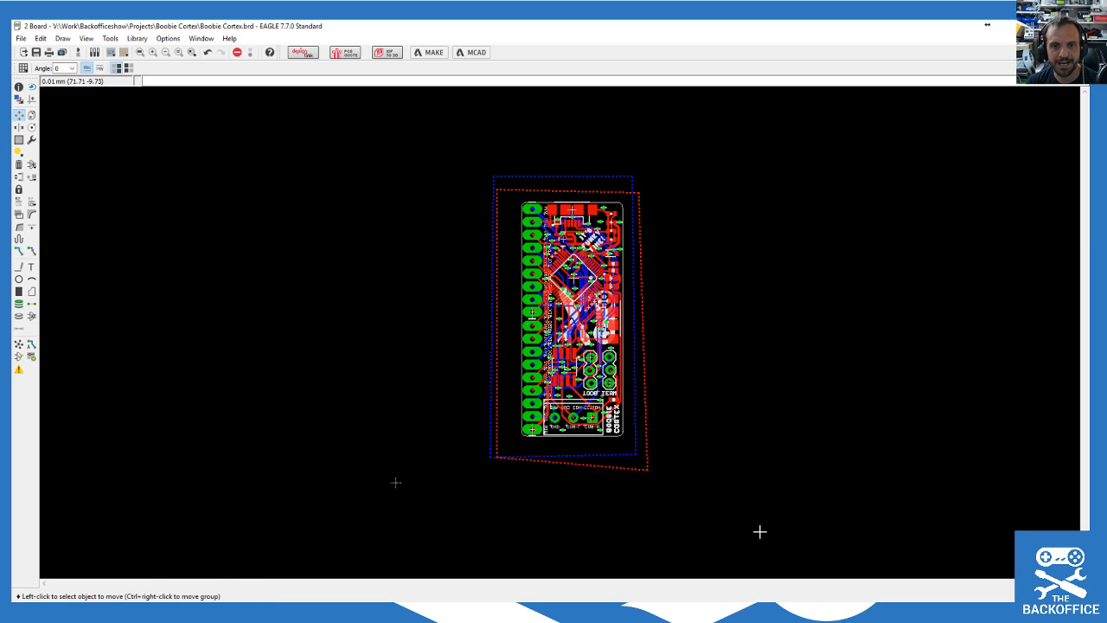
click(31, 127)
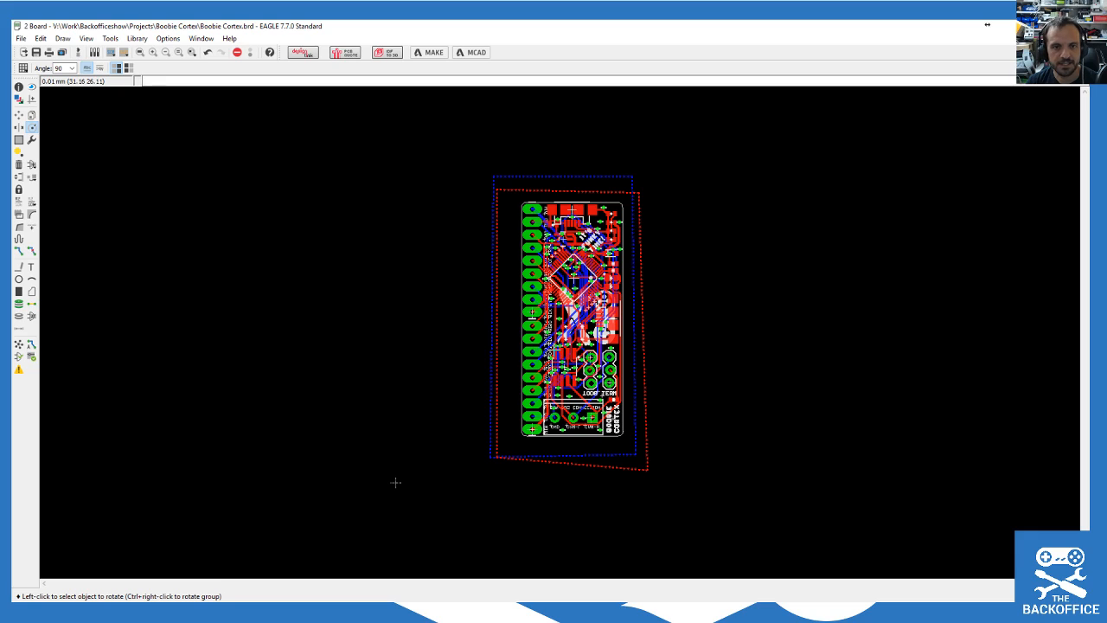
ctrl+right_click(395, 482)
Step: Move the horizontal board group so its lower-left corner sits at the drawing origin
click(18, 114)
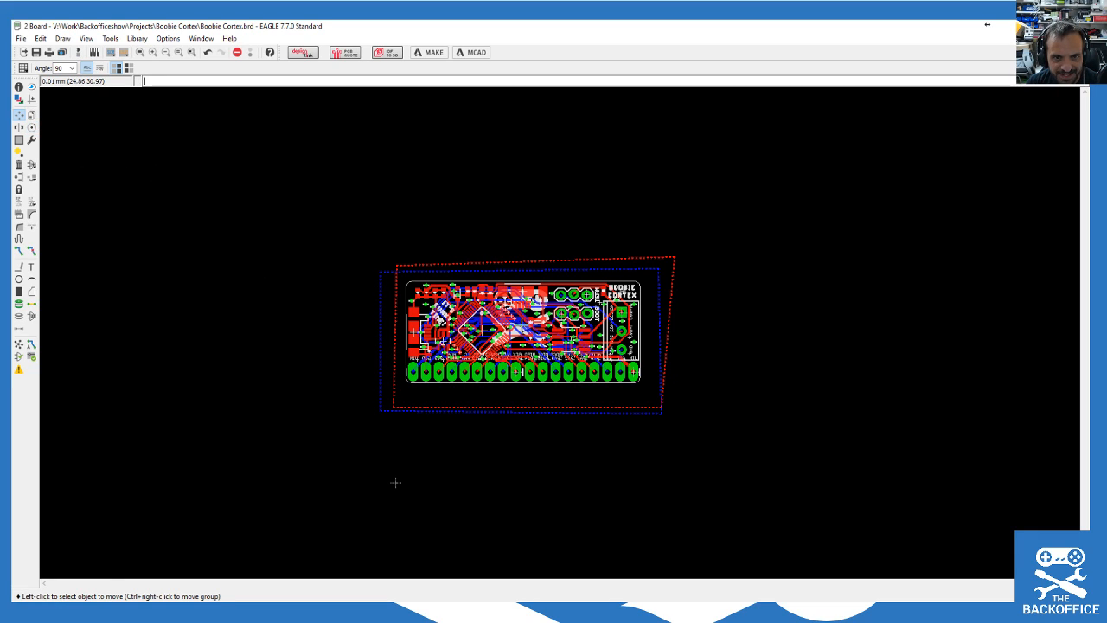
ctrl+right_click(536, 327)
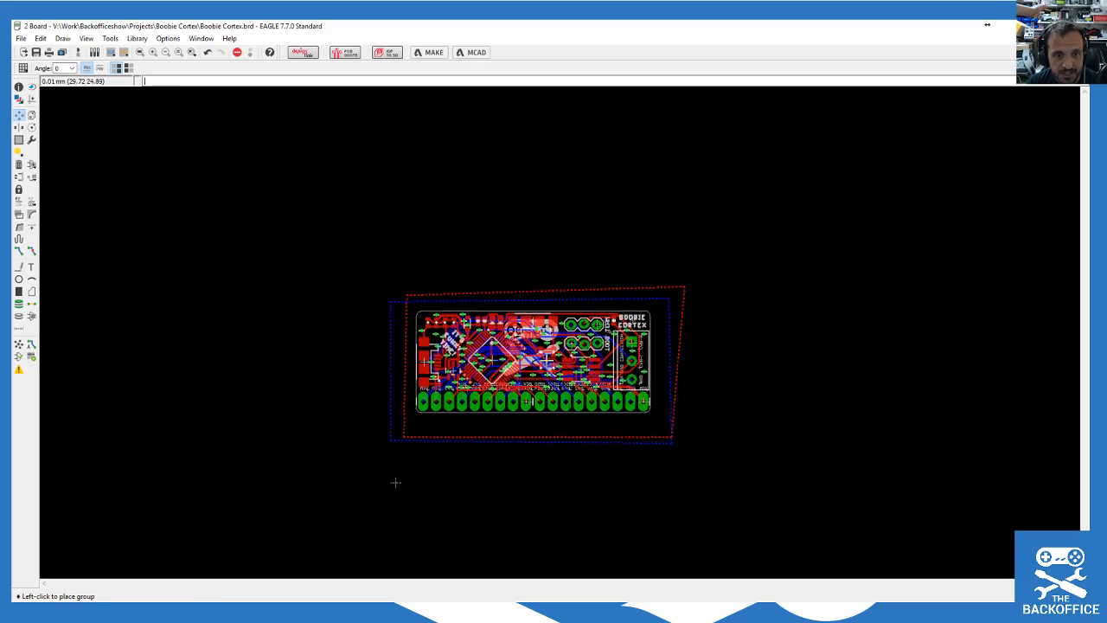
scroll(548, 424, up, 5)
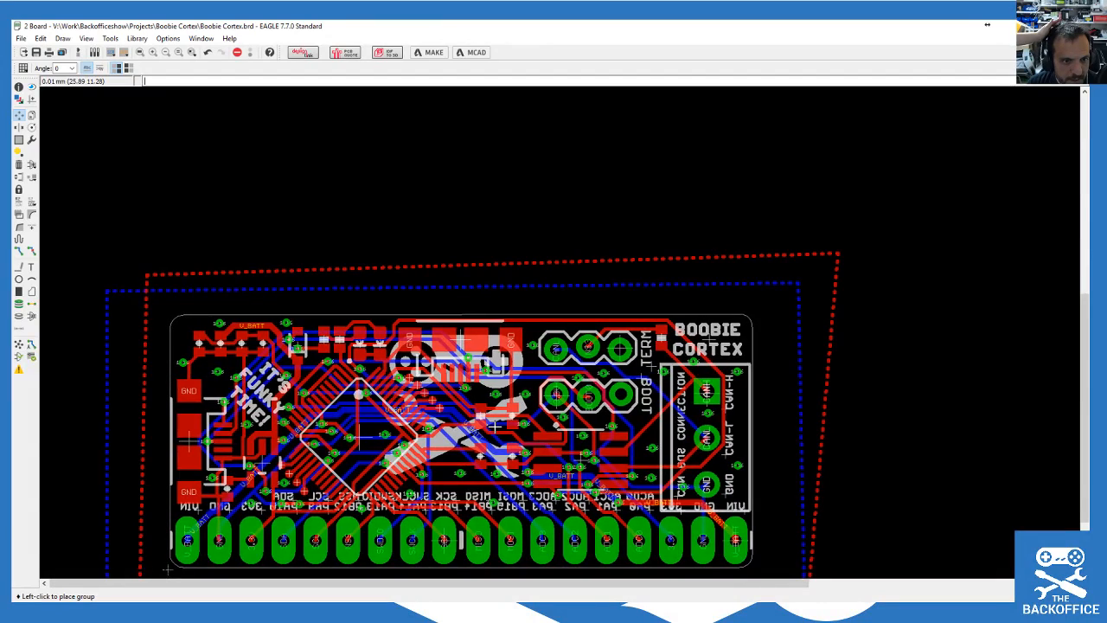
click(495, 425)
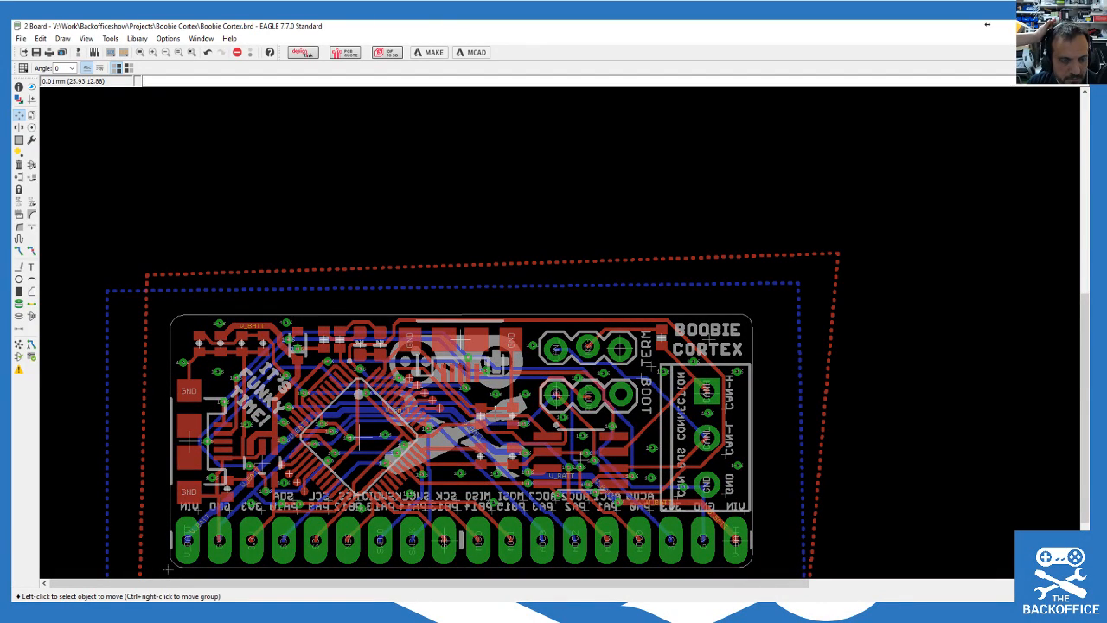
scroll(553, 213, down, 3)
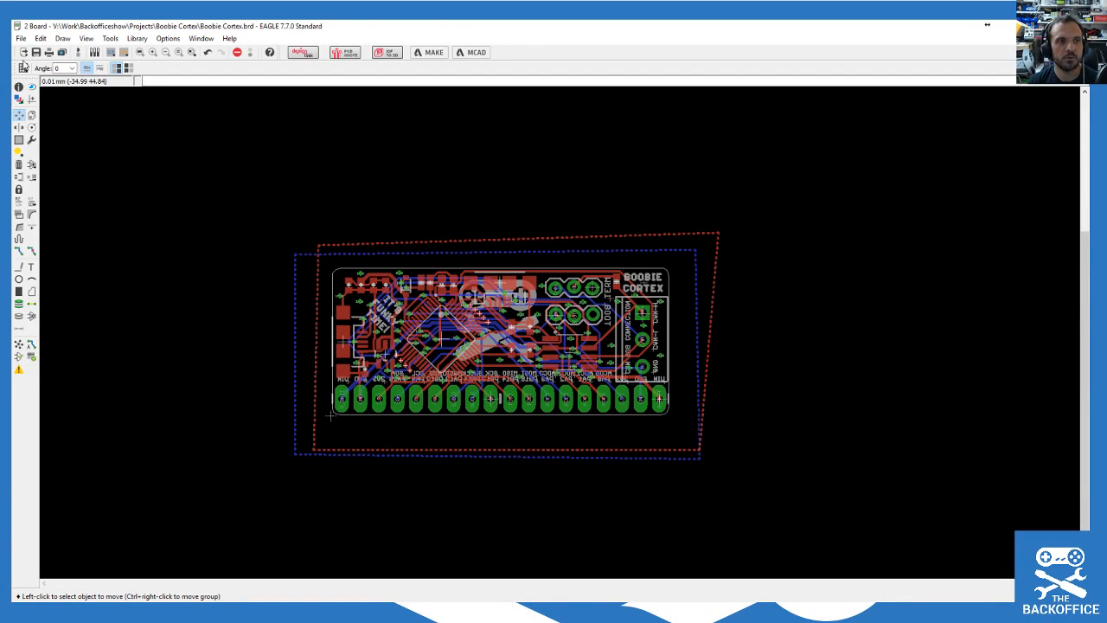
Step: Refresh the ground pours with a new autorouter job that does not continue the existing one, end the job, and save the board
click(37, 53)
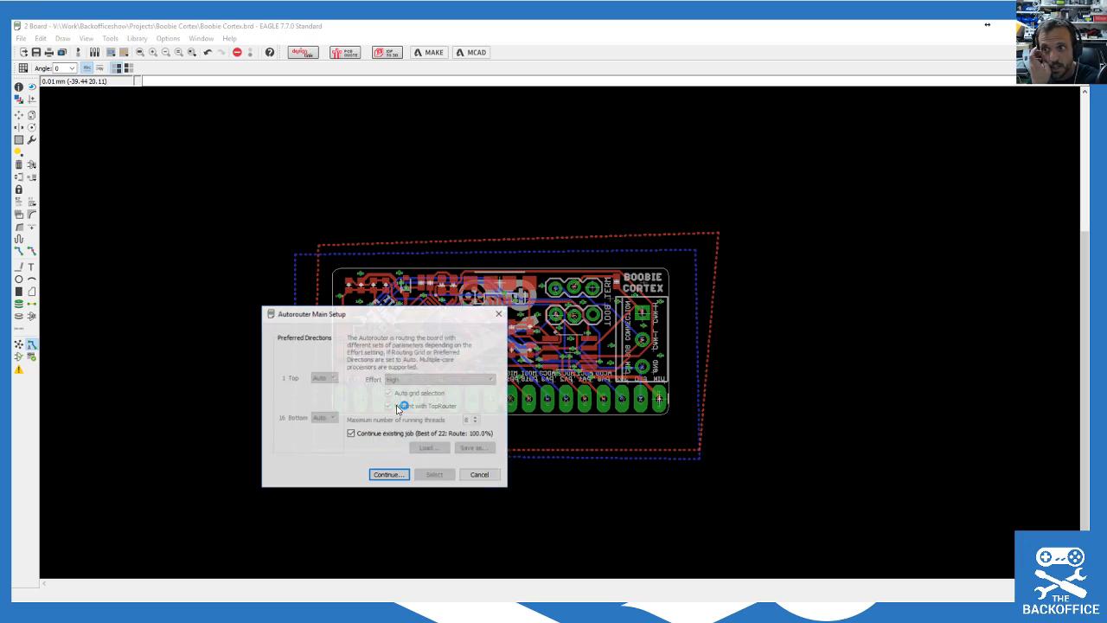
click(351, 433)
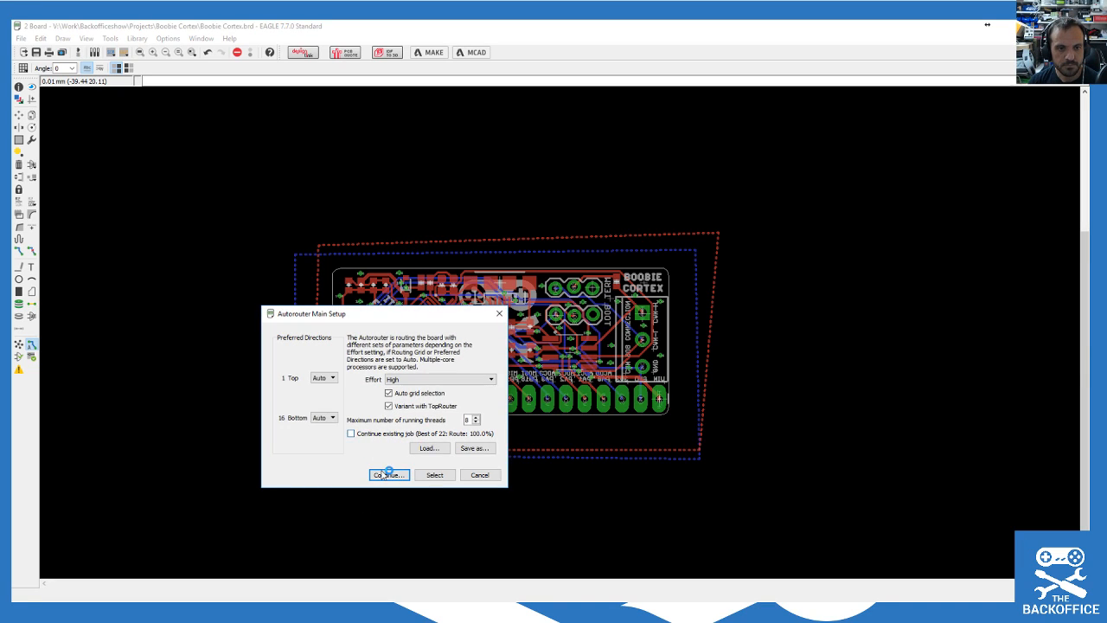
click(387, 475)
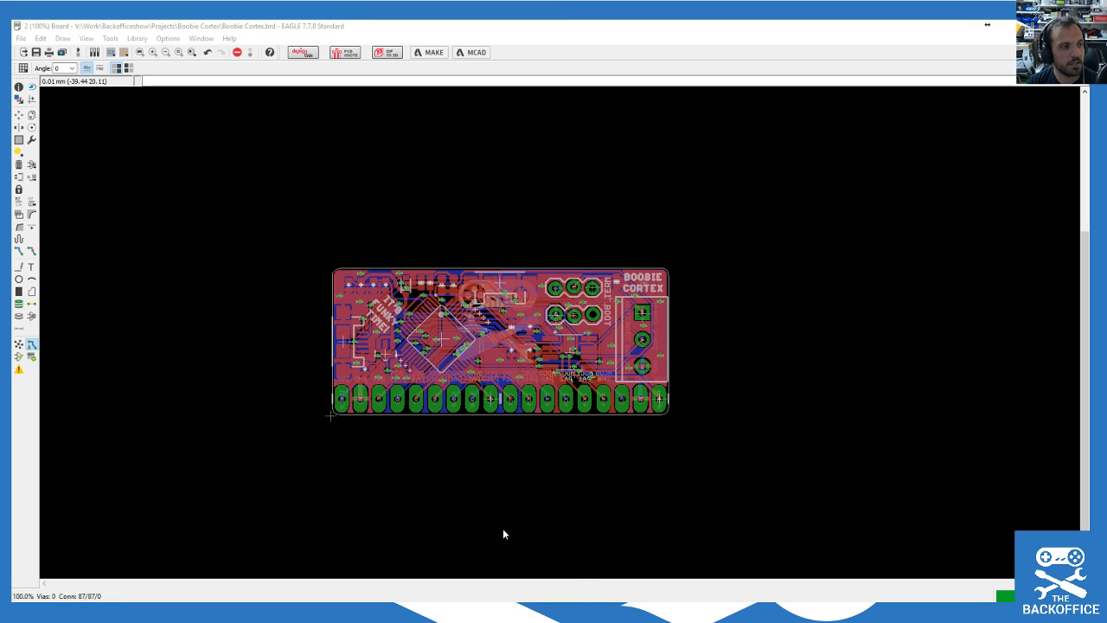
click(461, 586)
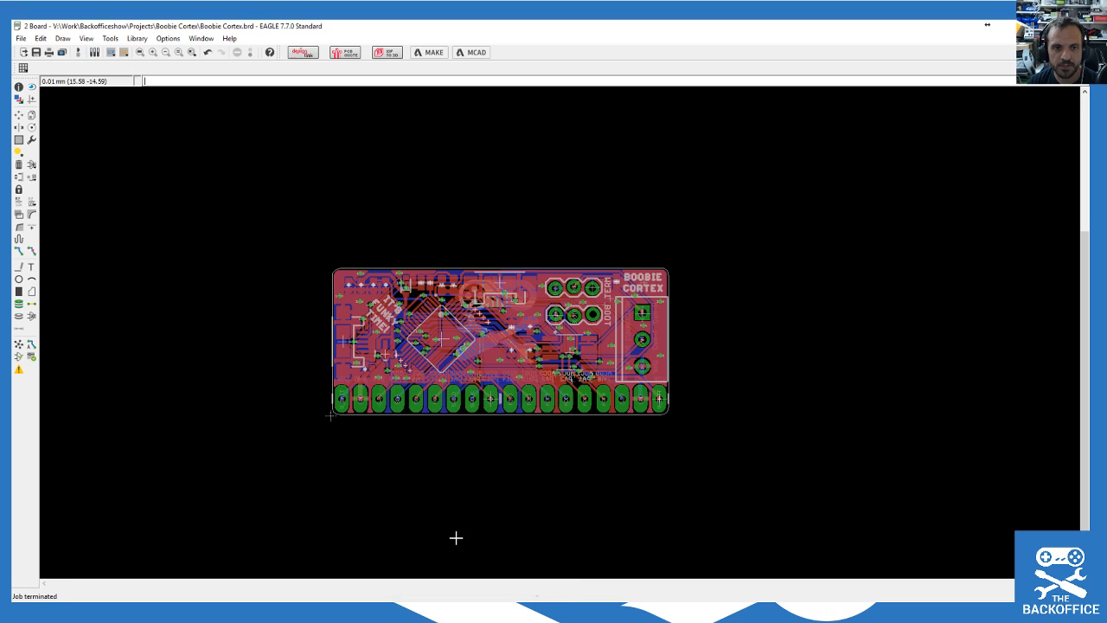
scroll(332, 420, up, 3)
key(ctrl+s)
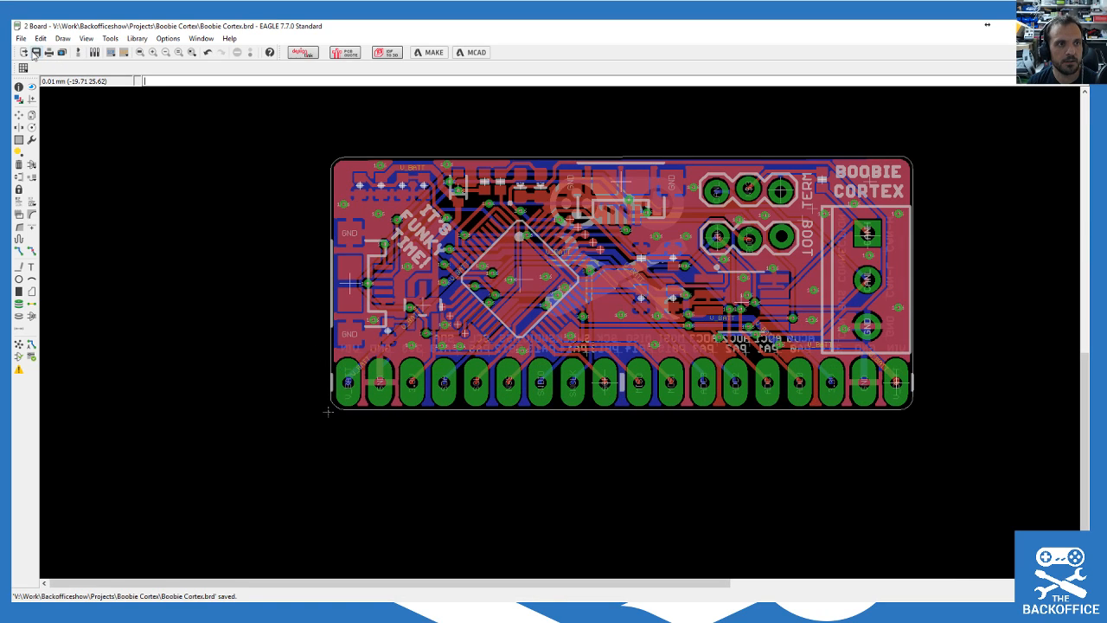
Step: Copy the GND via above the MOSI pad to spots above the ADC3/ADC2 and ADC2/ADC1 pad gaps
scroll(459, 242, up, 2)
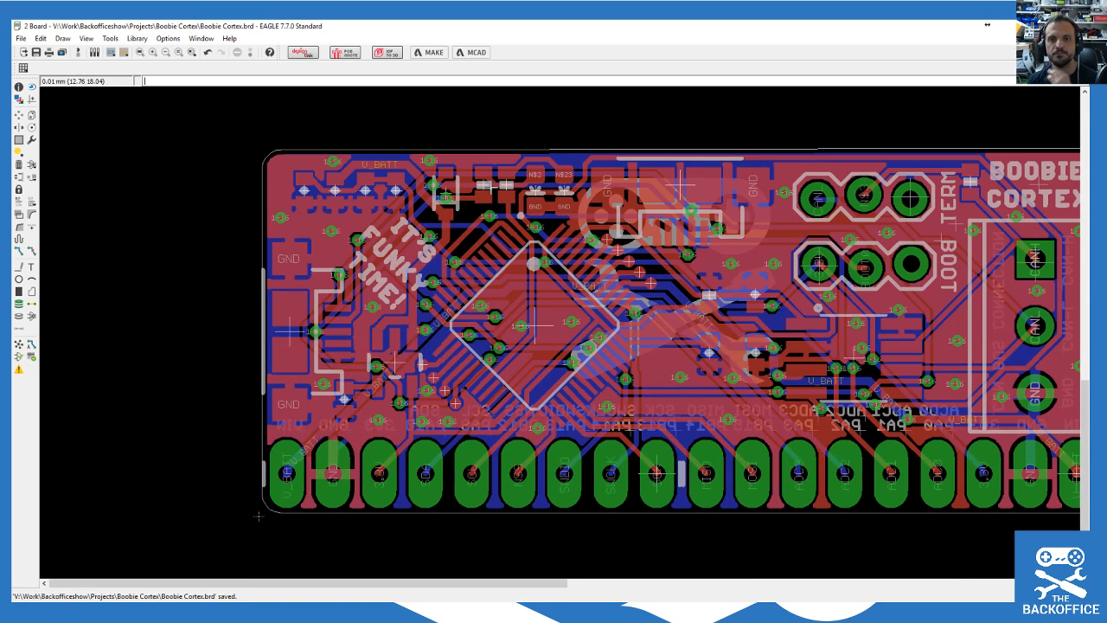
scroll(487, 185, down, 1)
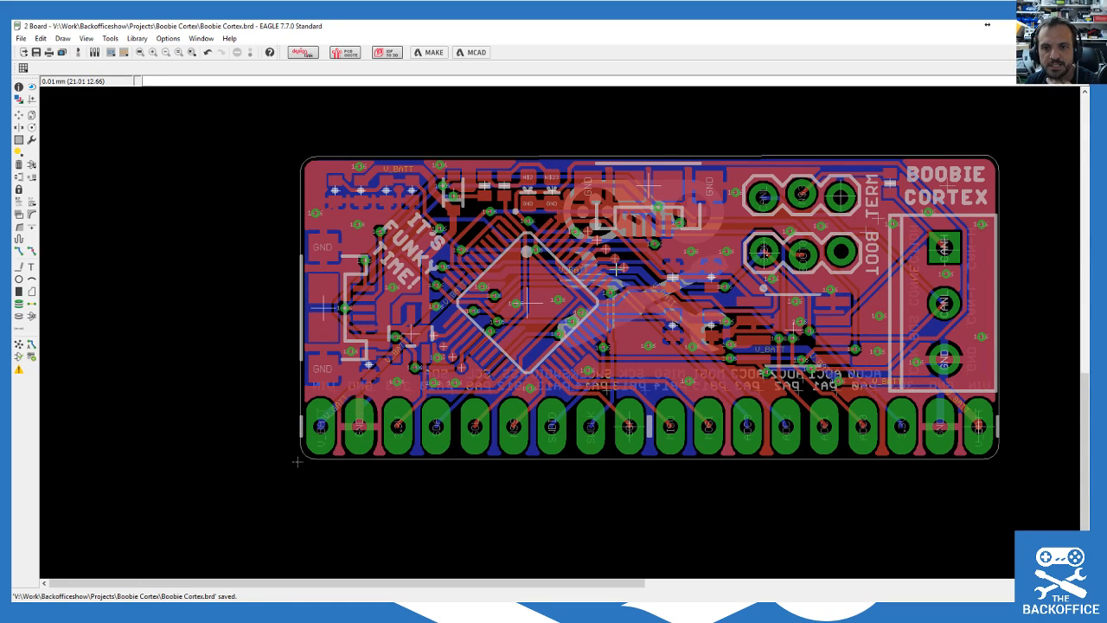
scroll(872, 403, up, 5)
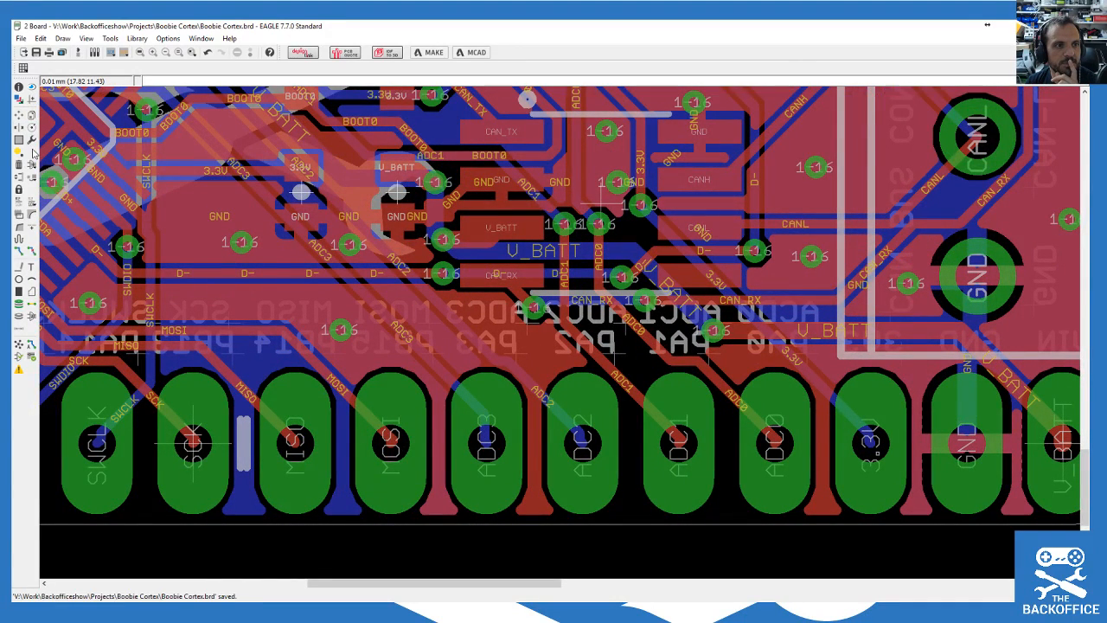
click(31, 114)
click(315, 300)
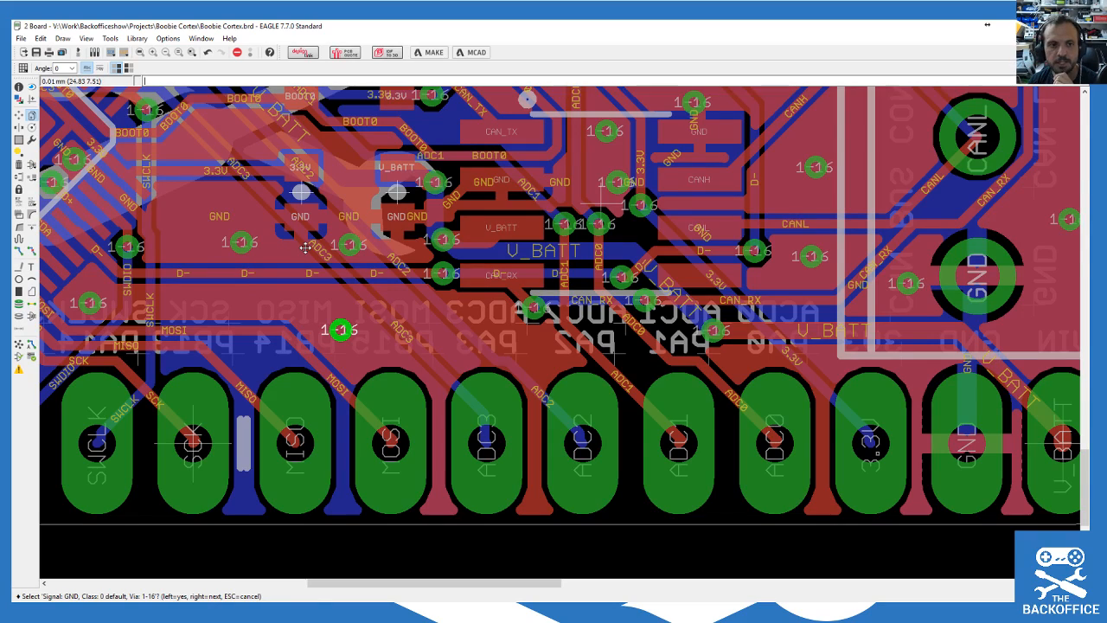
click(342, 329)
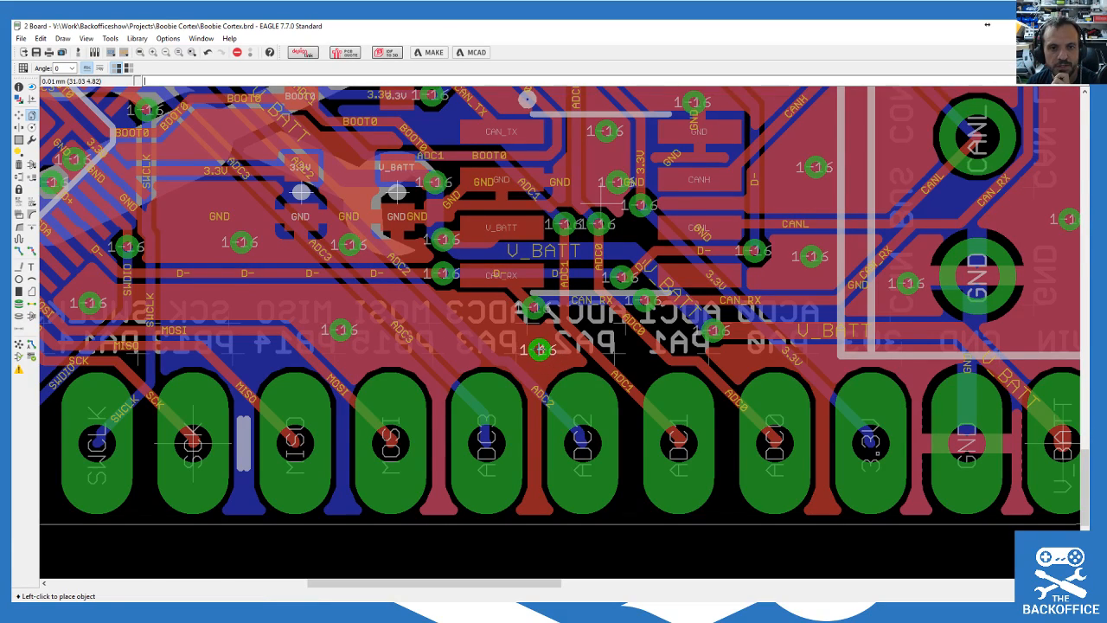
click(539, 349)
click(538, 350)
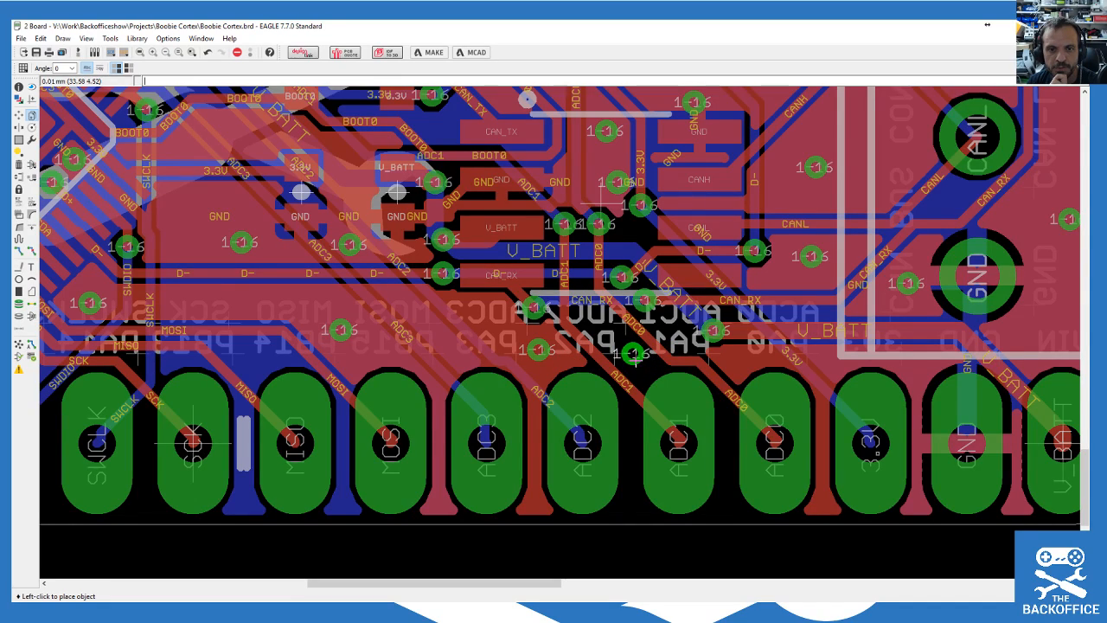
click(631, 354)
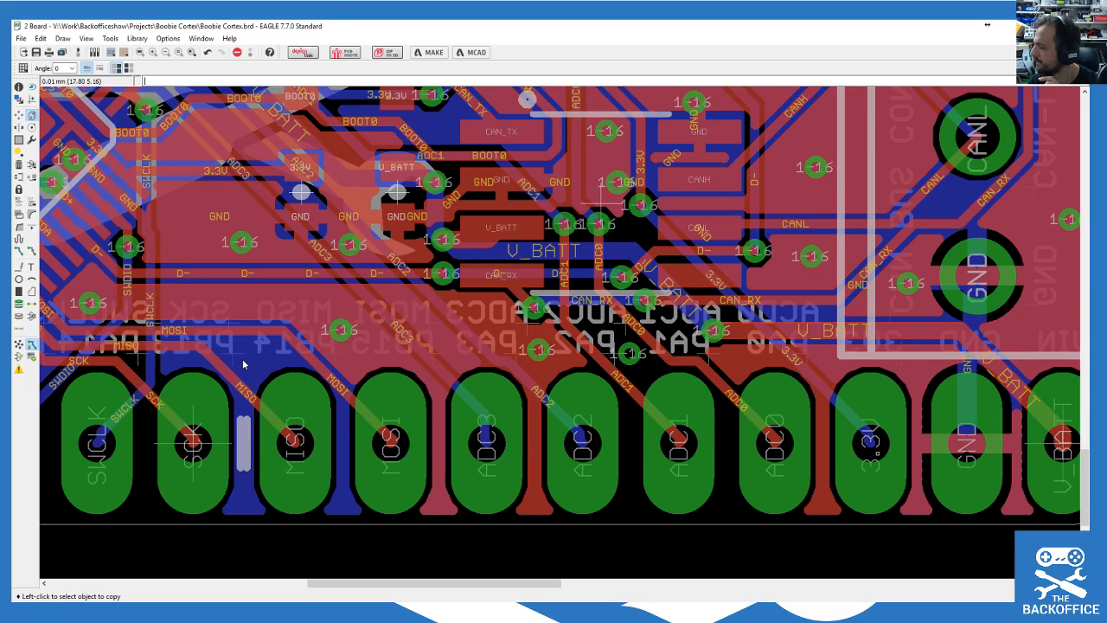
Step: Refresh the ground pours by continuing the existing autorouter job and cancelling it before routing starts
click(31, 344)
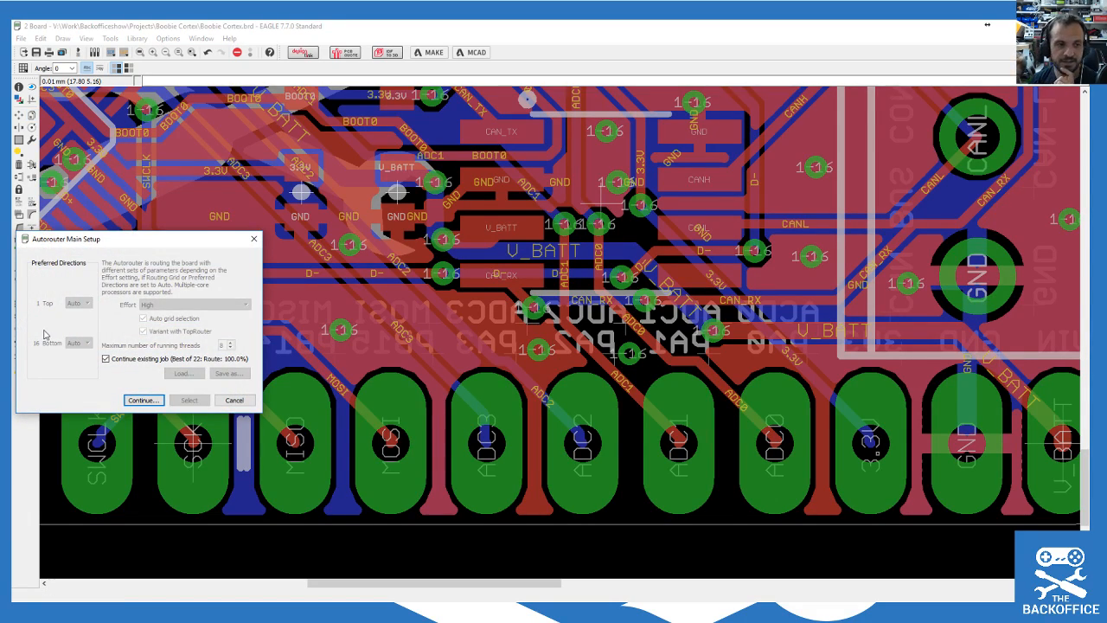
click(148, 399)
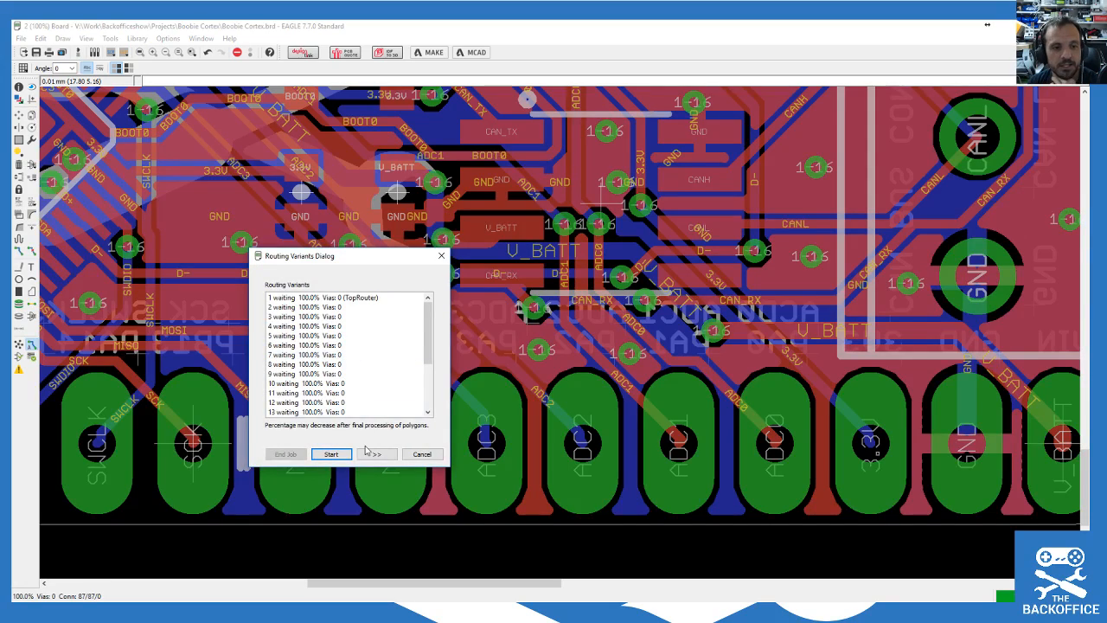
click(422, 456)
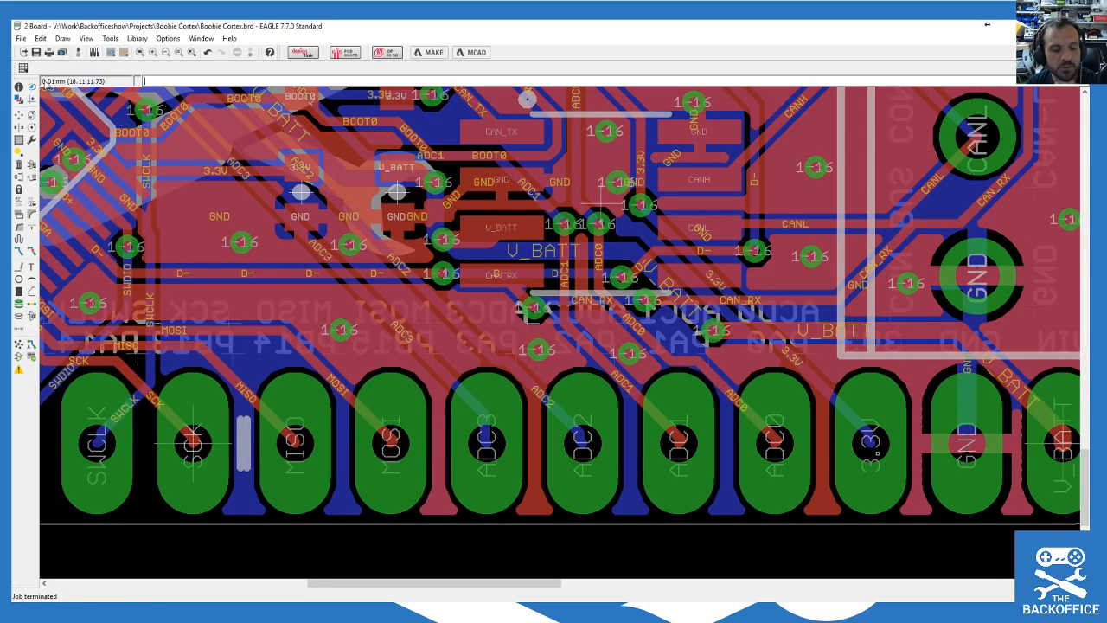
Step: Copy the new GND via to a spot above the ADC1 pad and another above the gap between ADC1 and ADC0
click(31, 115)
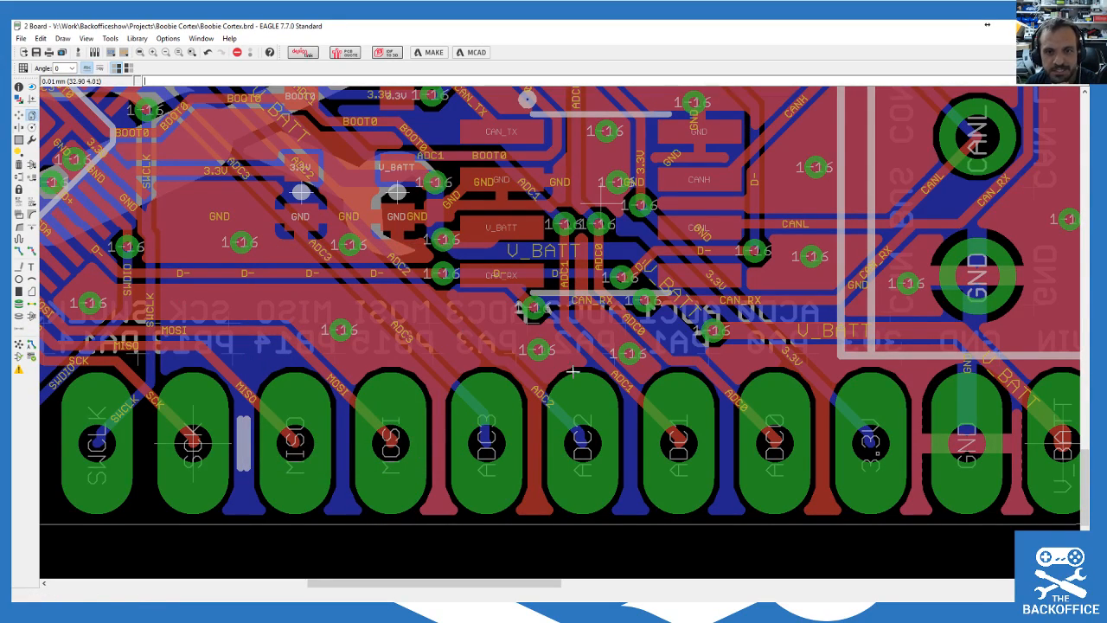
click(628, 353)
click(631, 356)
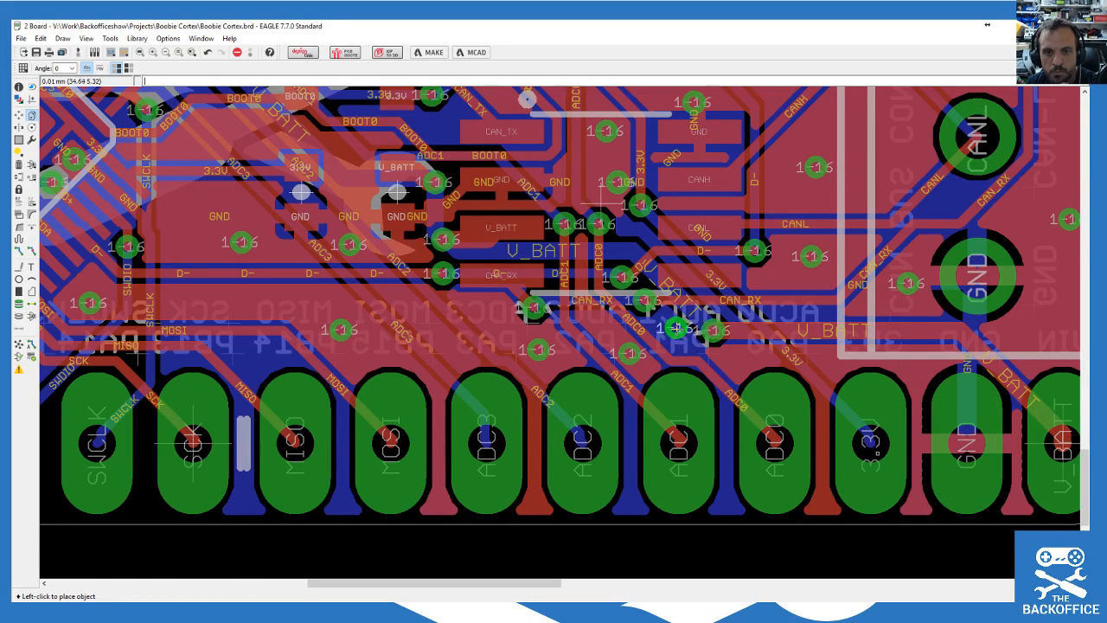
click(671, 328)
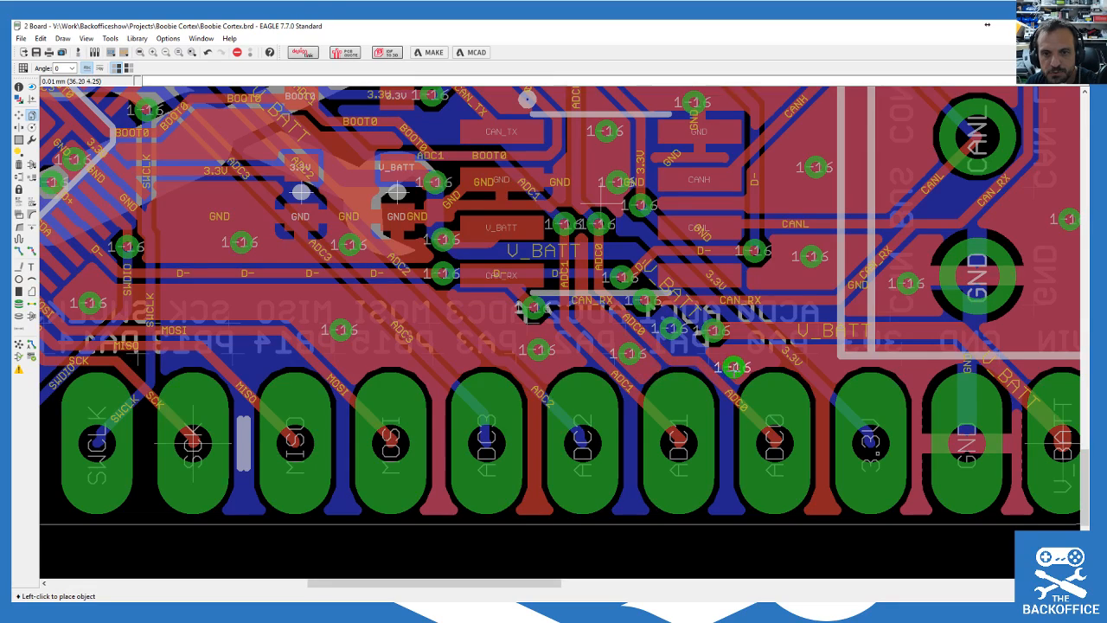
click(738, 360)
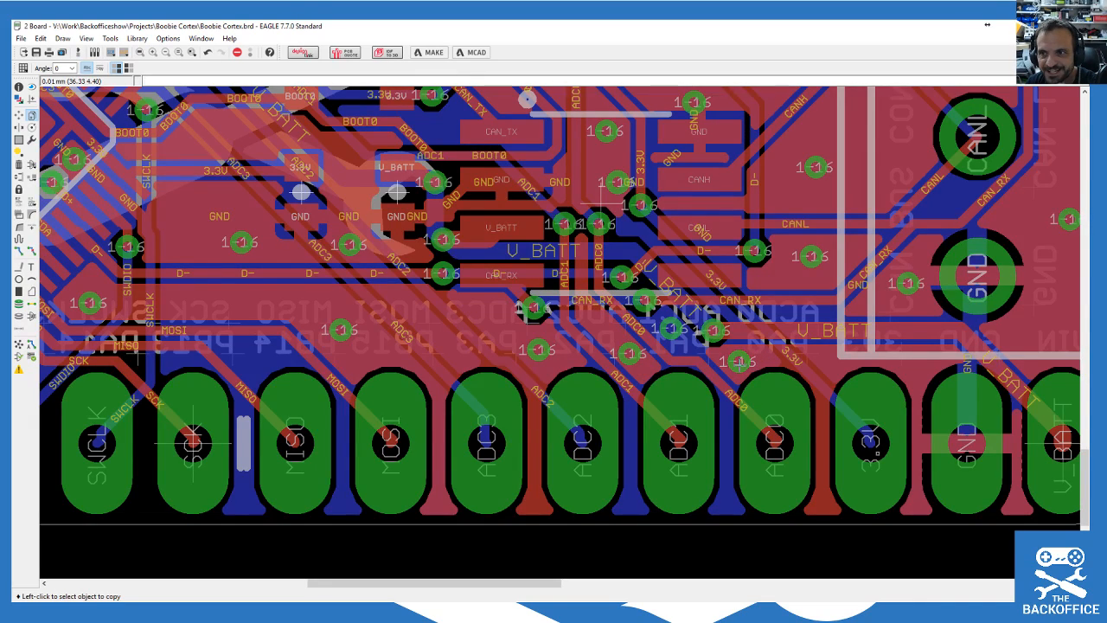
Step: Add GND via copies above the V_BATT end pad, above the 3.3V/GND pad gap, and between the CANL and GND connector holes
click(738, 361)
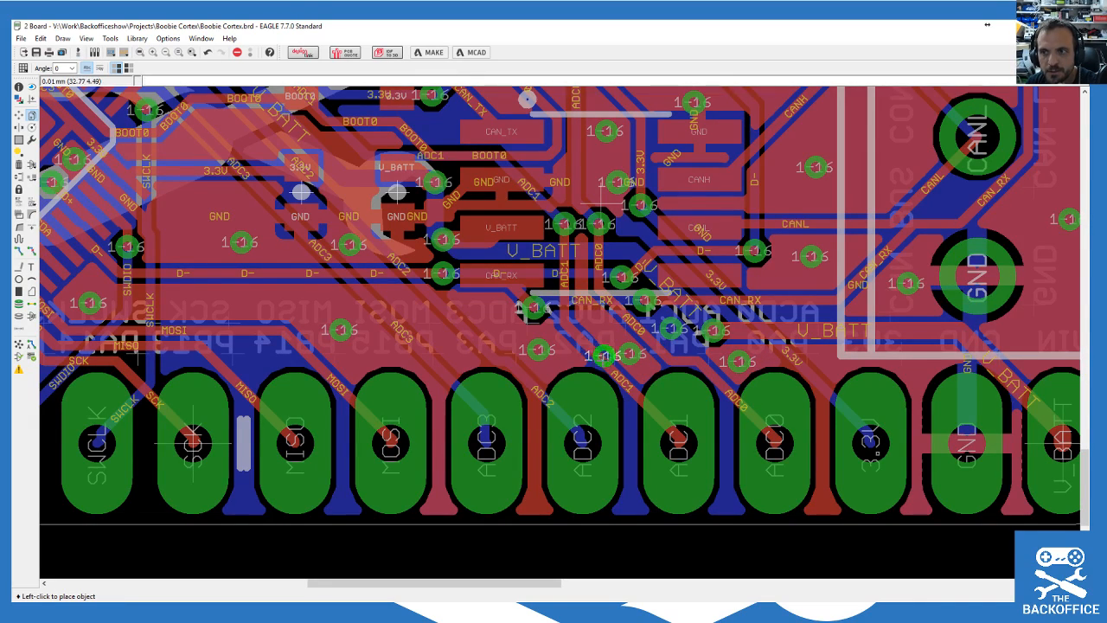
scroll(610, 358, down, 3)
scroll(849, 361, up, 2)
click(885, 336)
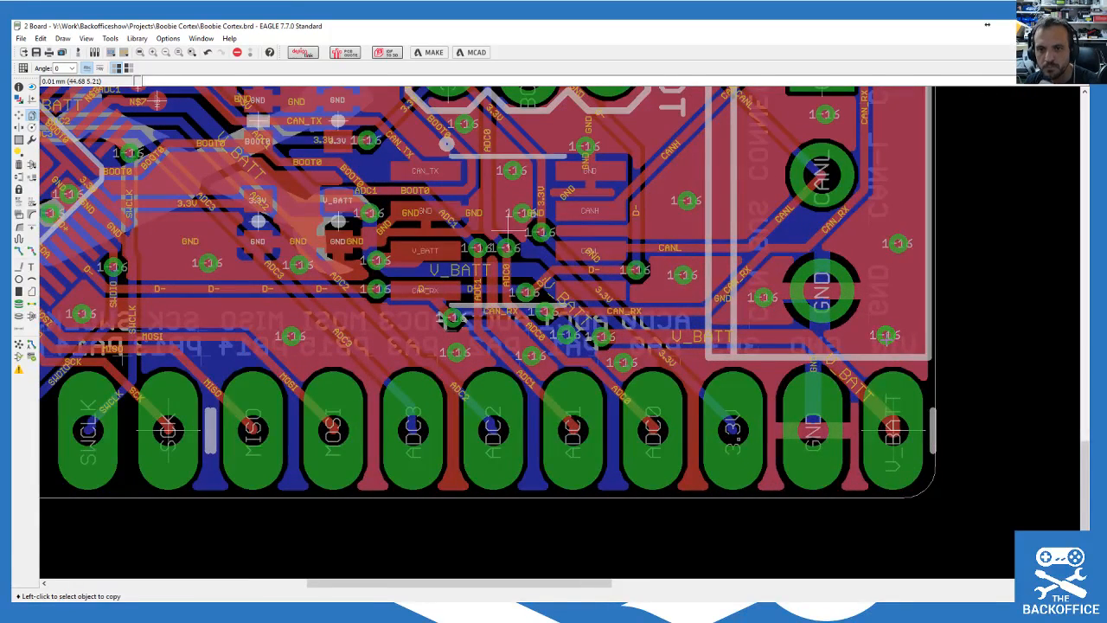
click(885, 337)
click(775, 364)
click(799, 228)
Step: Add GND via copies just below the BOOT jumper and in the pour beside the microcontroller, next to the SWCLK trace
click(799, 227)
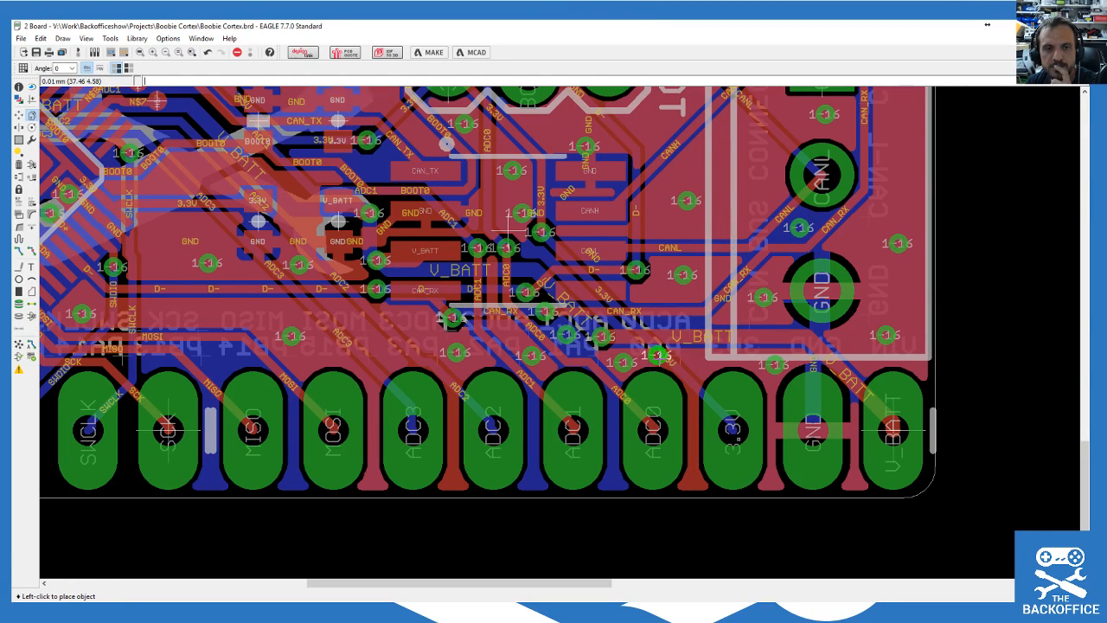
scroll(655, 348, down, 1)
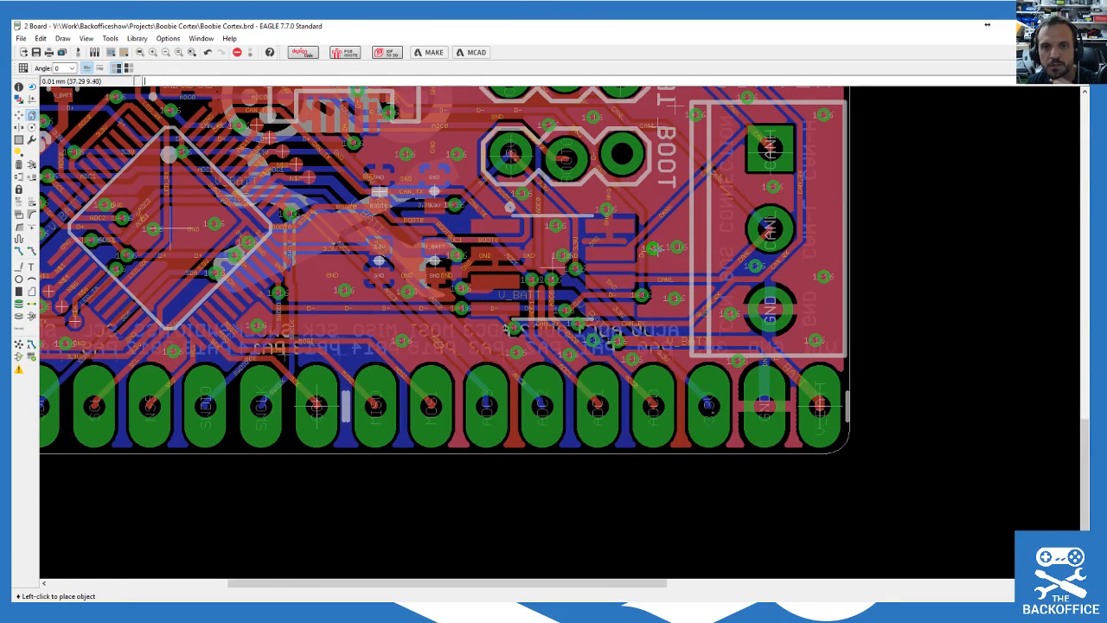
scroll(666, 173, up, 2)
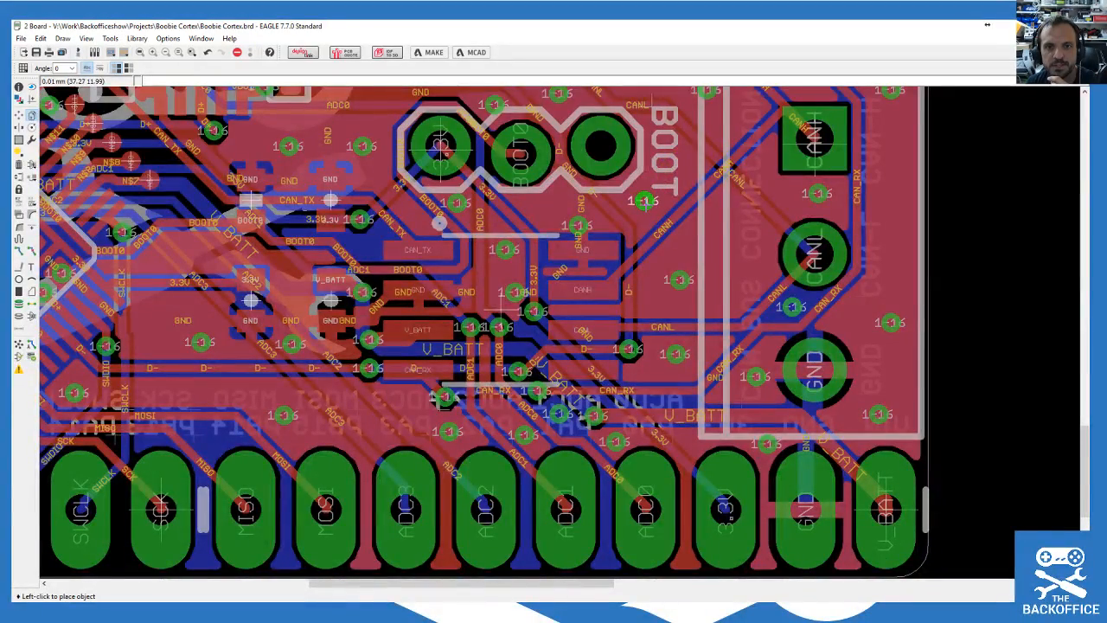
click(649, 210)
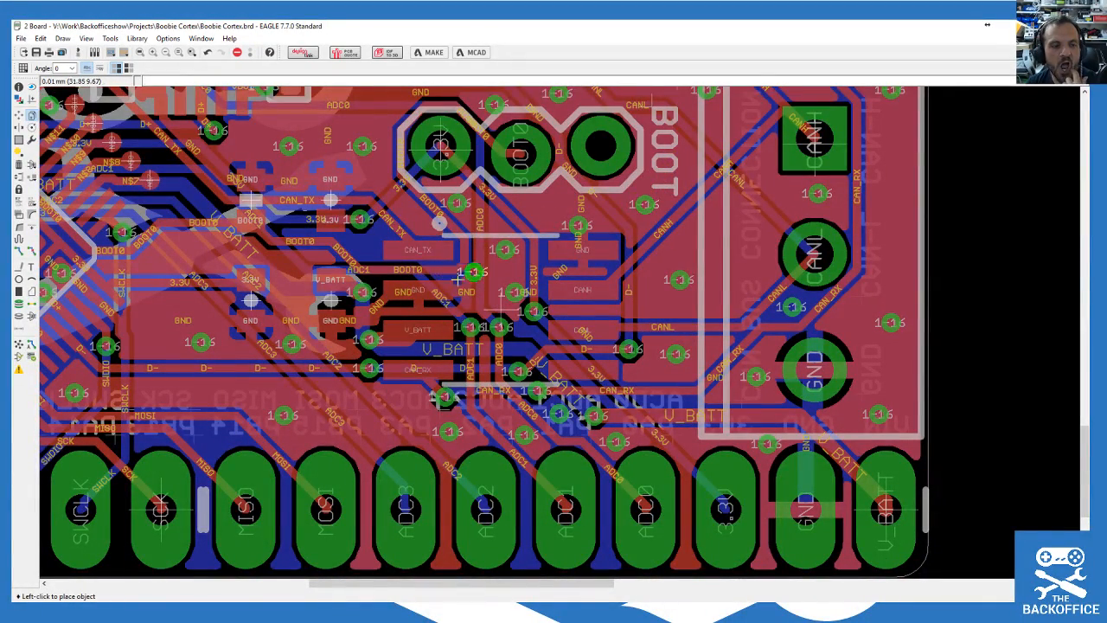
scroll(484, 276, down, 2)
scroll(478, 244, up, 5)
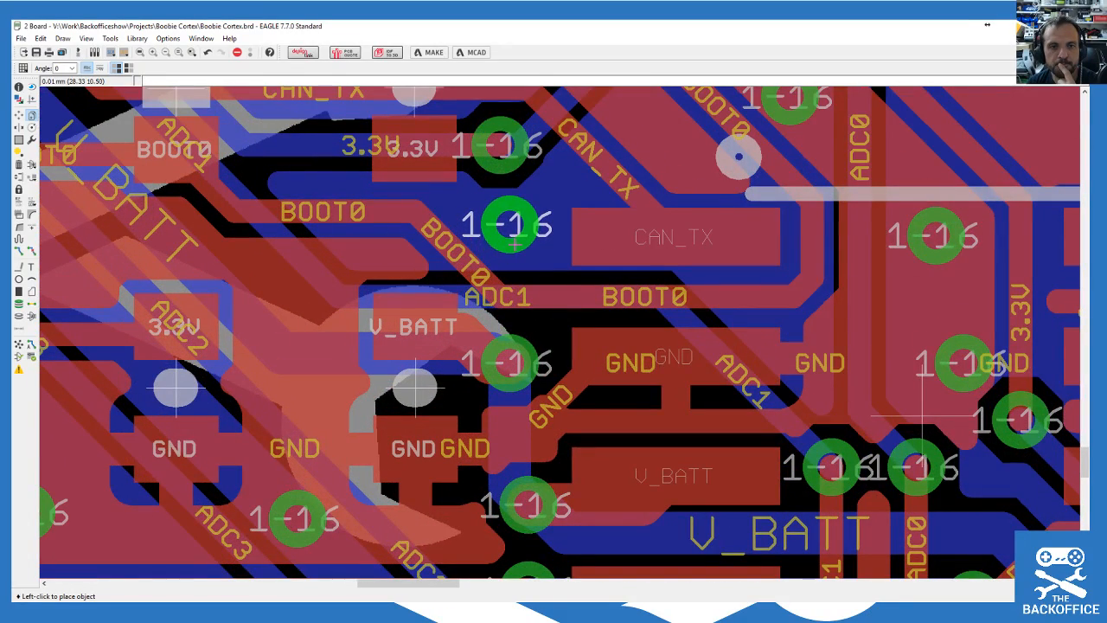
scroll(717, 259, down, 2)
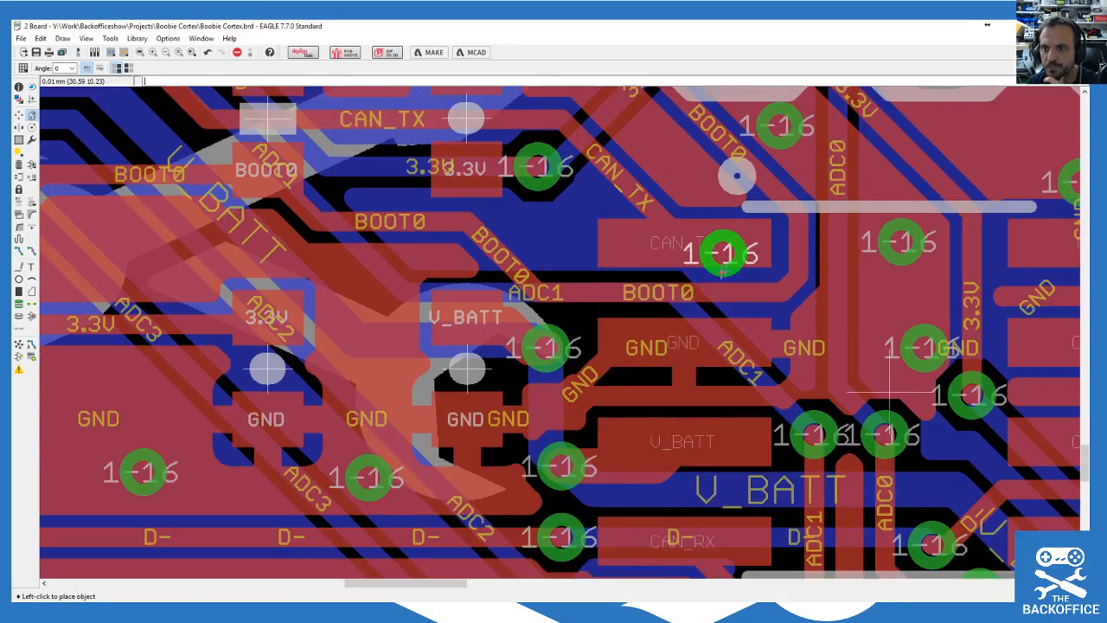
click(312, 360)
key(Escape)
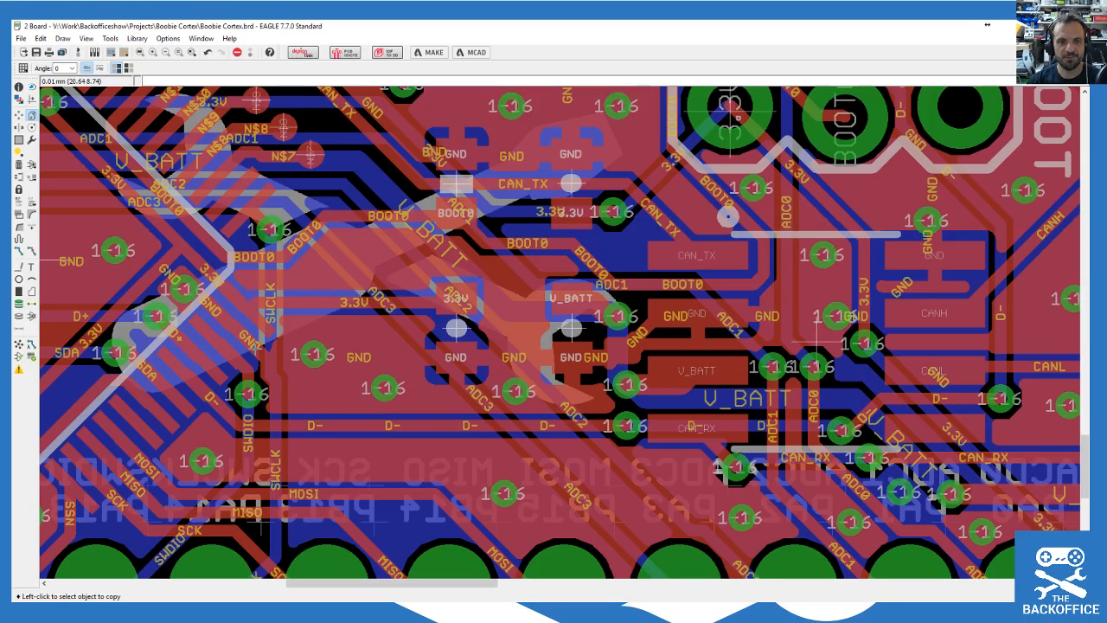
Step: Copy the GND via beside the SWCLK trace to the area inside the microcontroller outline and to a spot beside the TERM jumper
click(304, 363)
click(310, 365)
scroll(298, 380, down, 3)
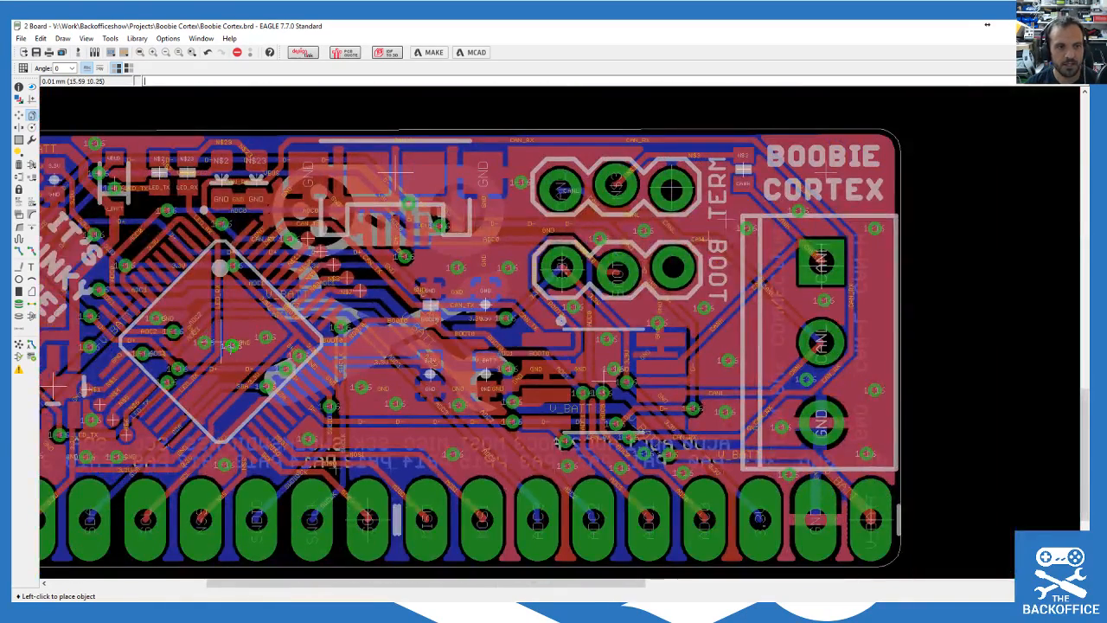
scroll(227, 346, up, 3)
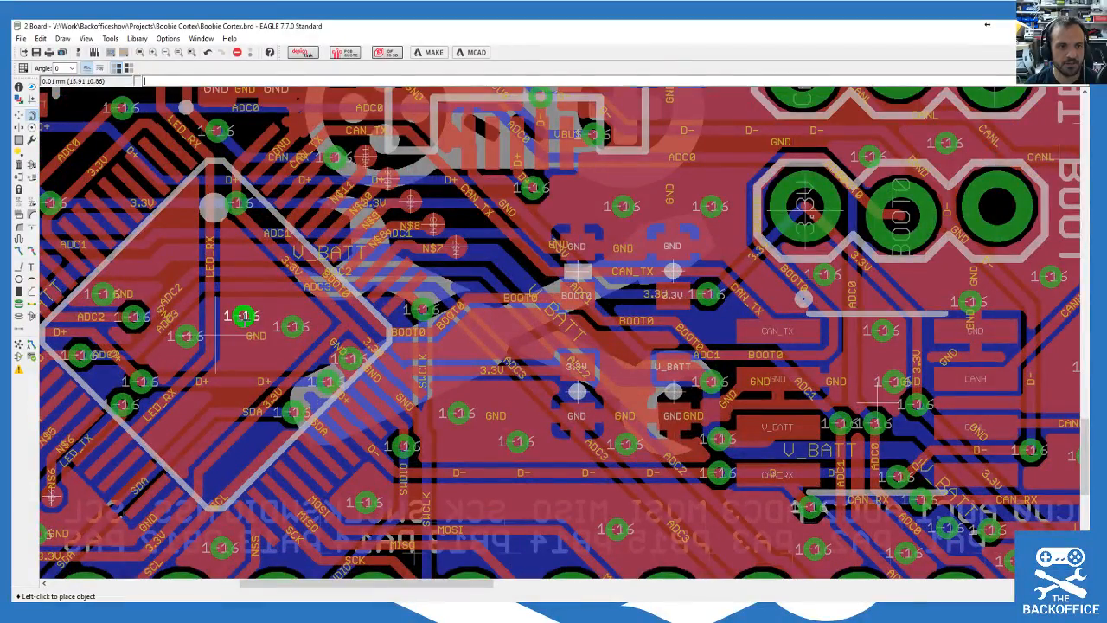
scroll(466, 352, down, 2)
scroll(271, 279, up, 3)
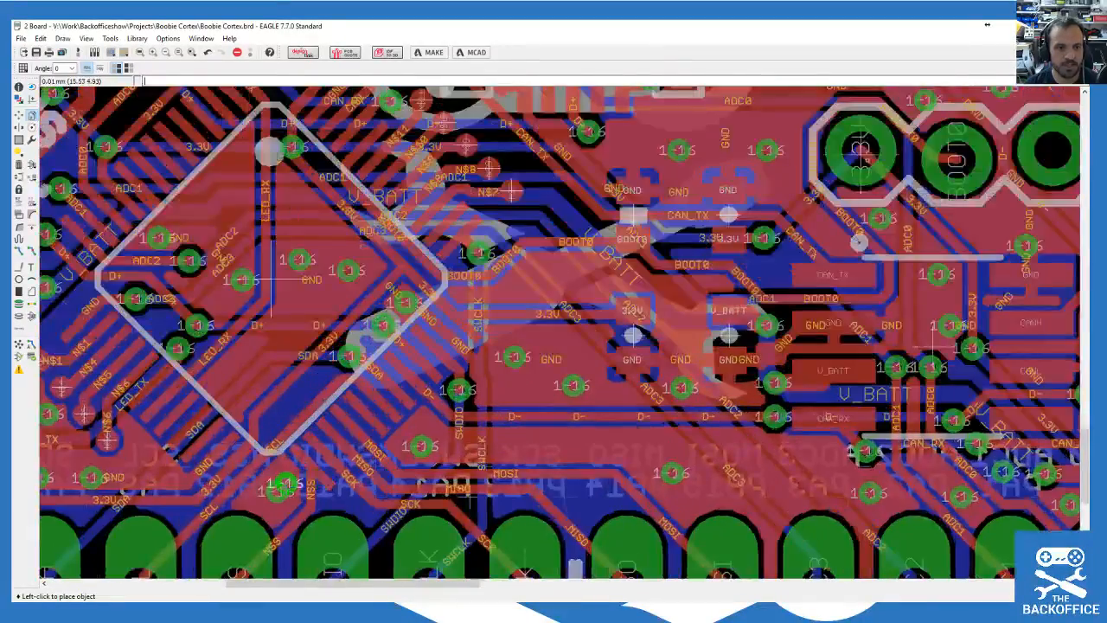
scroll(271, 280, down, 4)
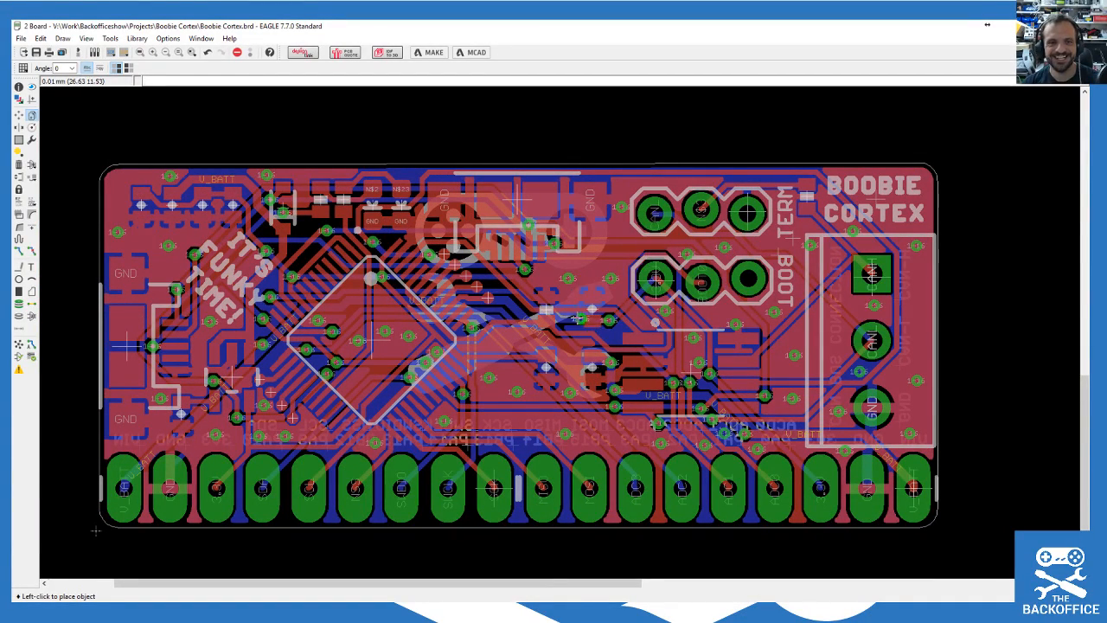
scroll(613, 270, up, 3)
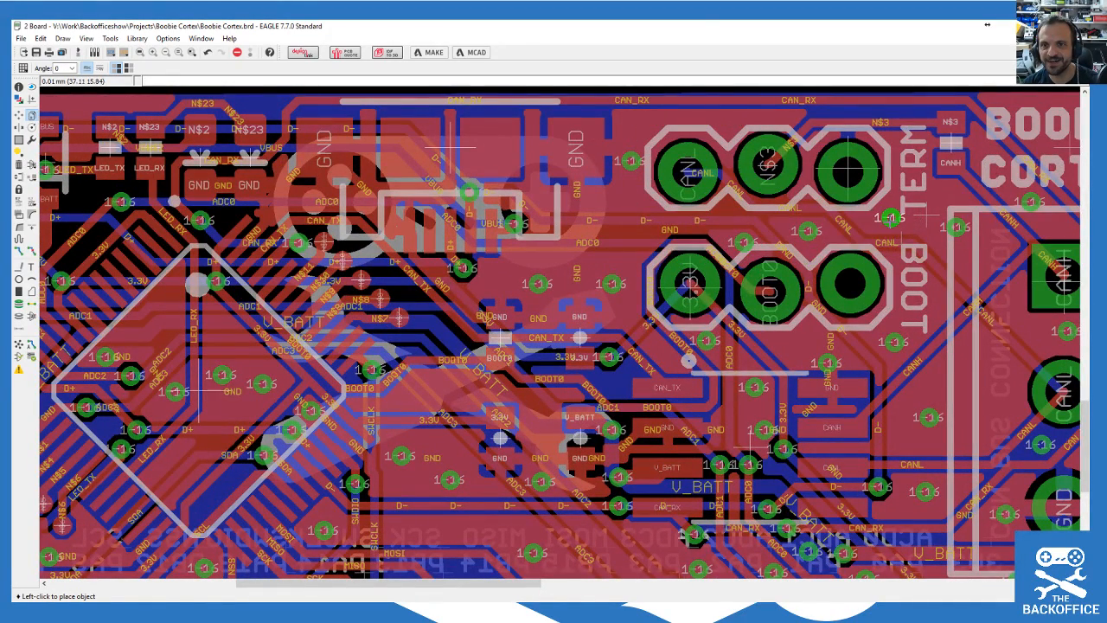
click(888, 218)
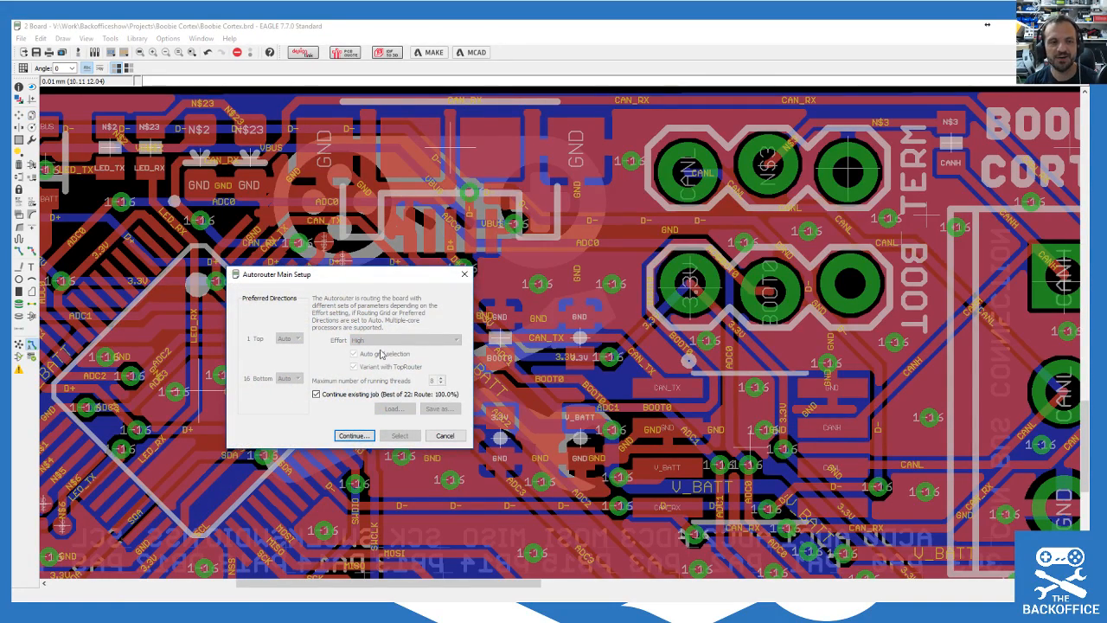
Step: Update the ground pours around the added vias by continuing the autorouter job and cancelling it without routing
click(354, 435)
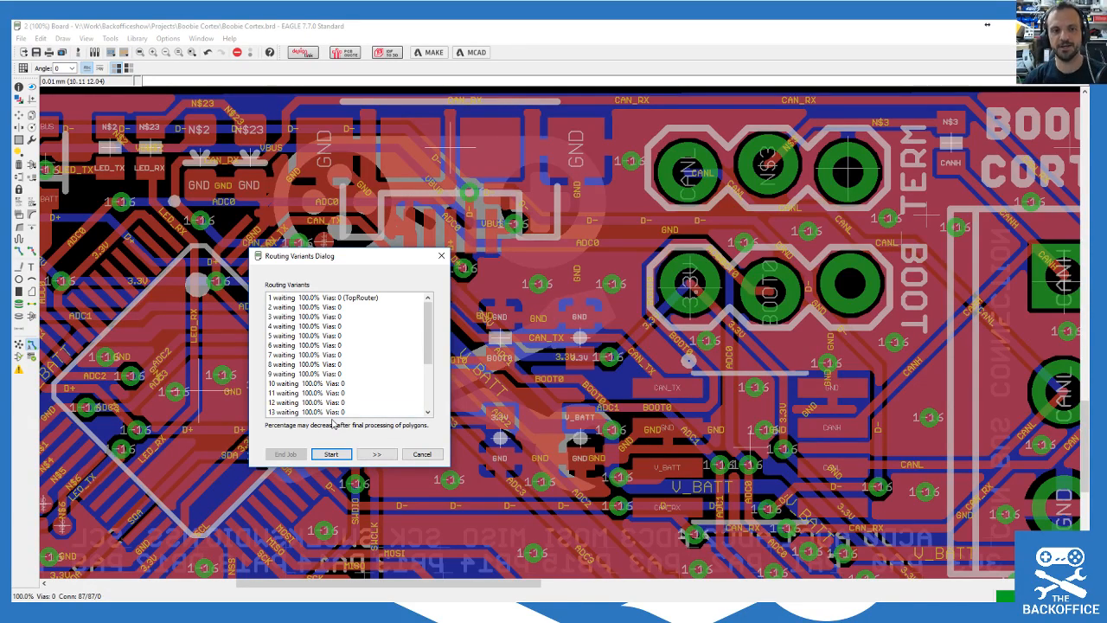
click(422, 455)
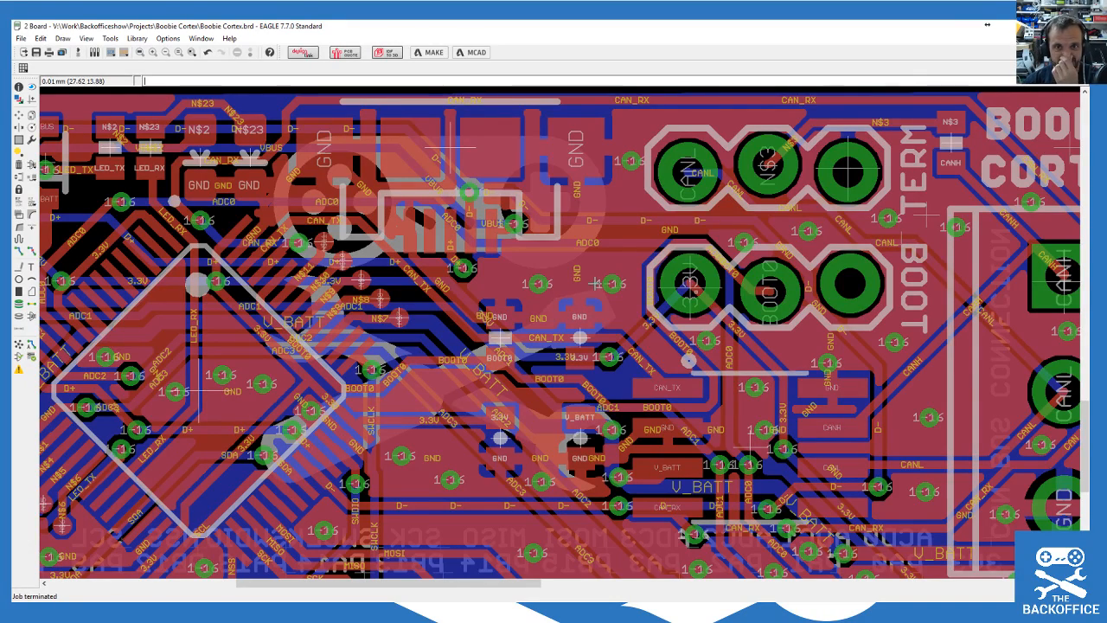
Step: Copy the GND via between the BOOT jumper and the USB connector to the board corner above the BOOBIE CORTEX text
click(31, 114)
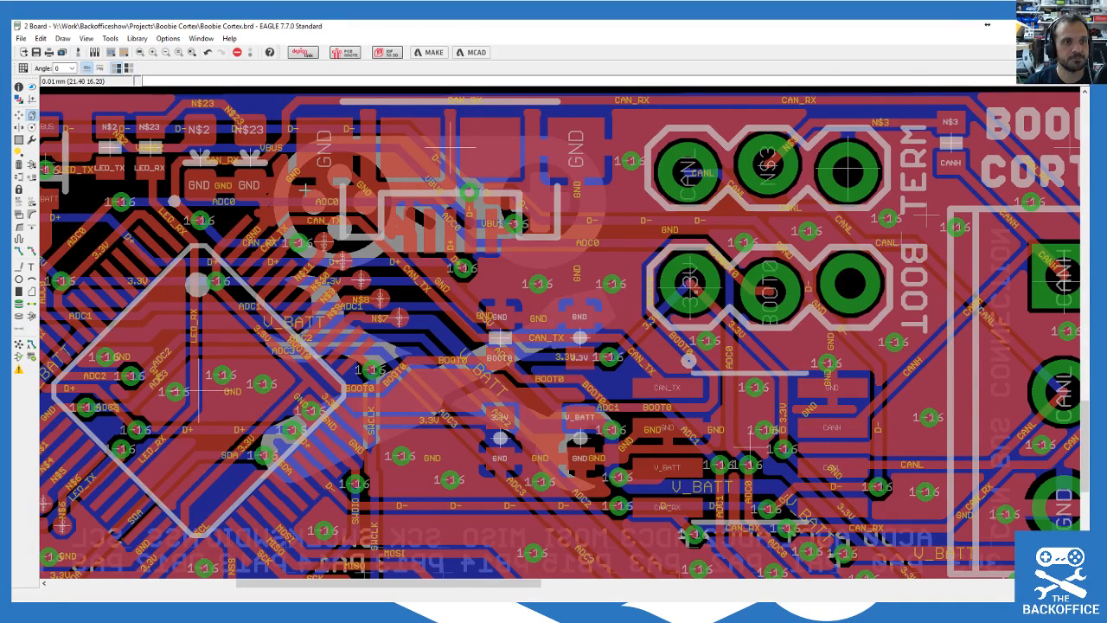
click(610, 281)
click(610, 281)
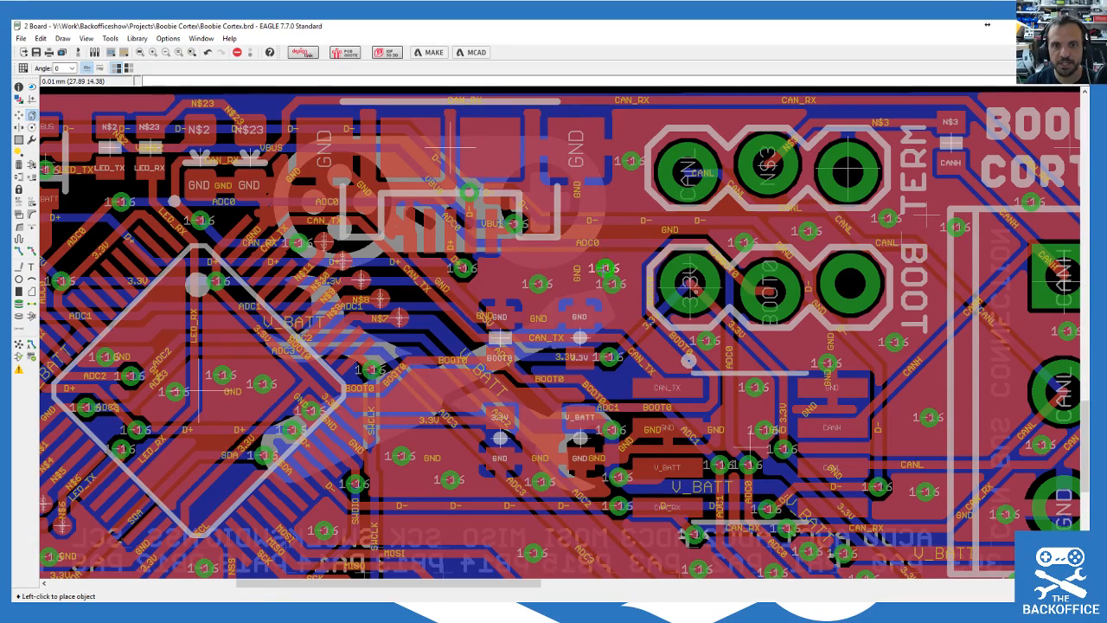
scroll(662, 291, down, 2)
scroll(660, 291, down, 3)
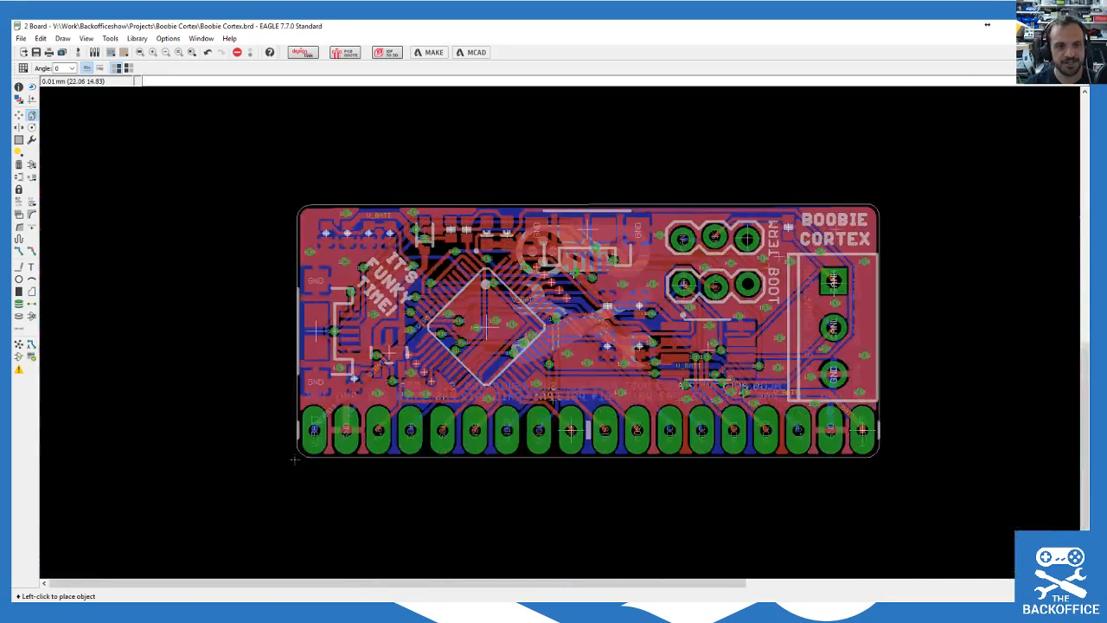
scroll(550, 280, up, 2)
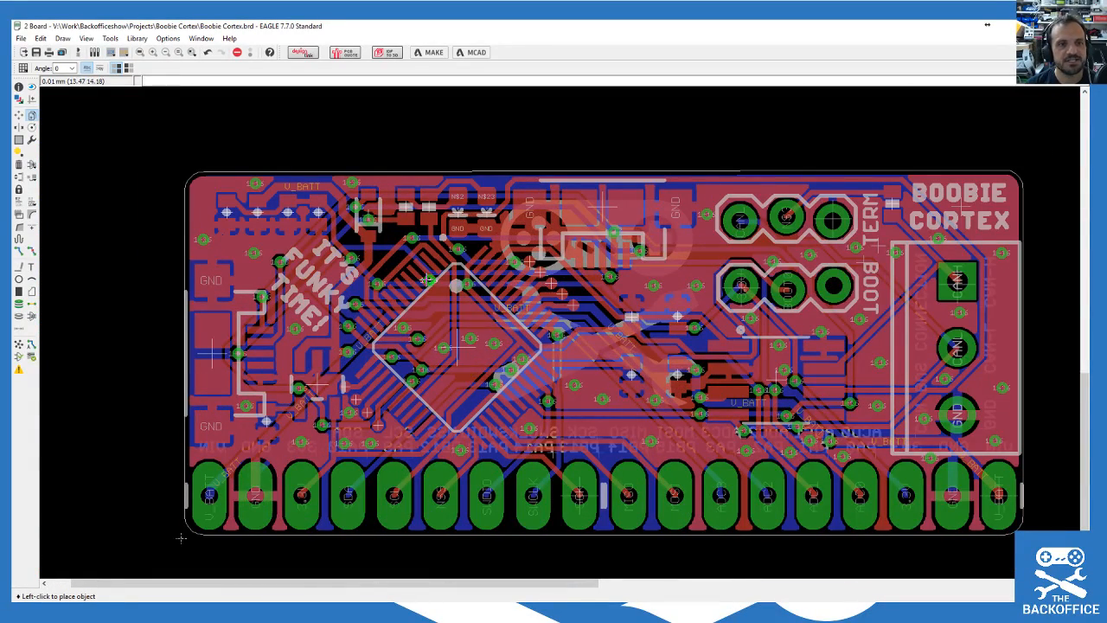
scroll(783, 195, up, 2)
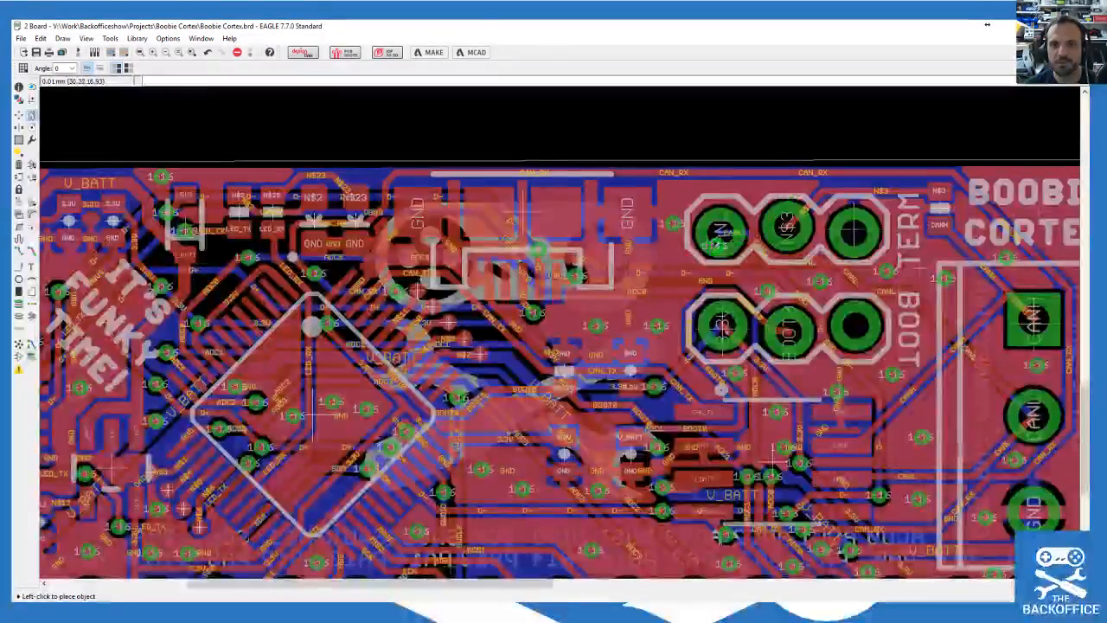
scroll(594, 255, down, 2)
scroll(847, 212, up, 3)
scroll(942, 192, up, 1)
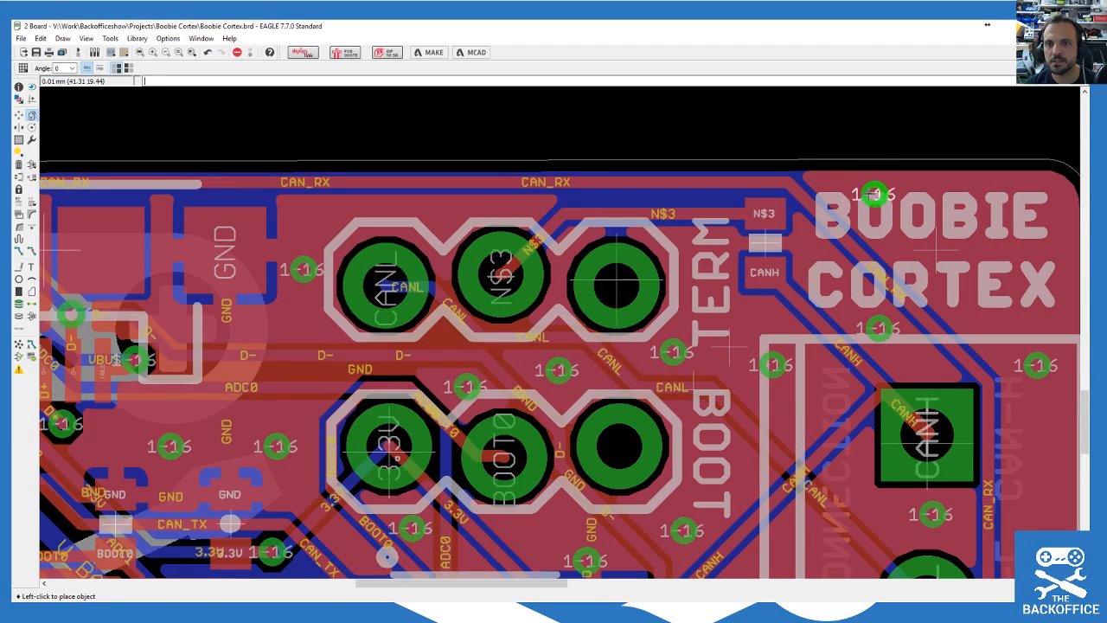
click(869, 189)
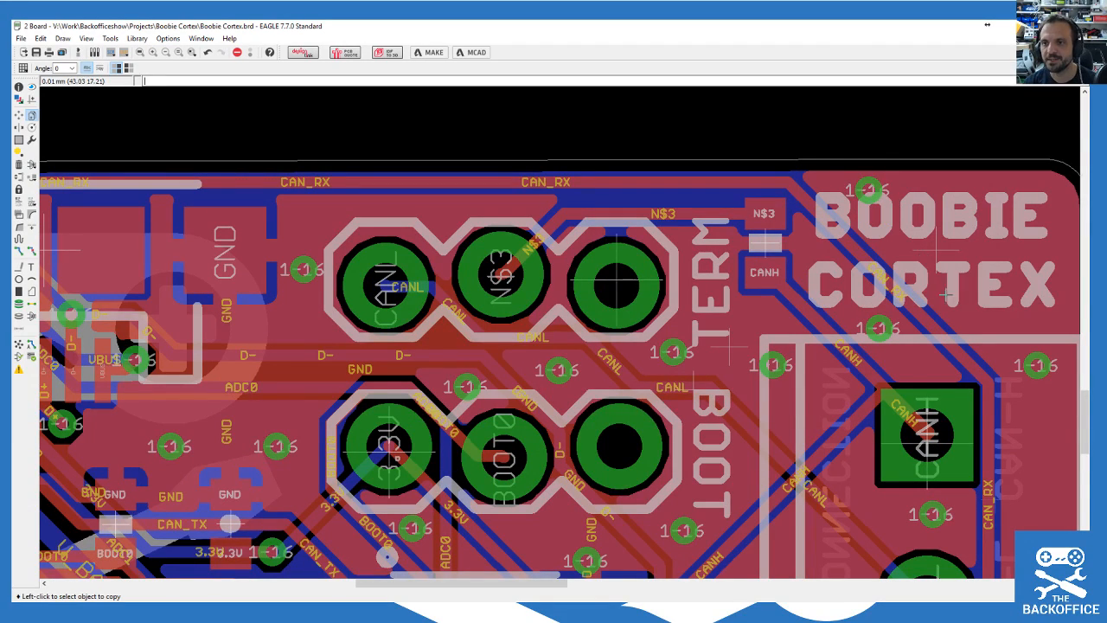
Step: Bring the YouTube live chat window over the board, enlarge it, and read the viewers' comments on tented vias and the layout
scroll(513, 364, down, 4)
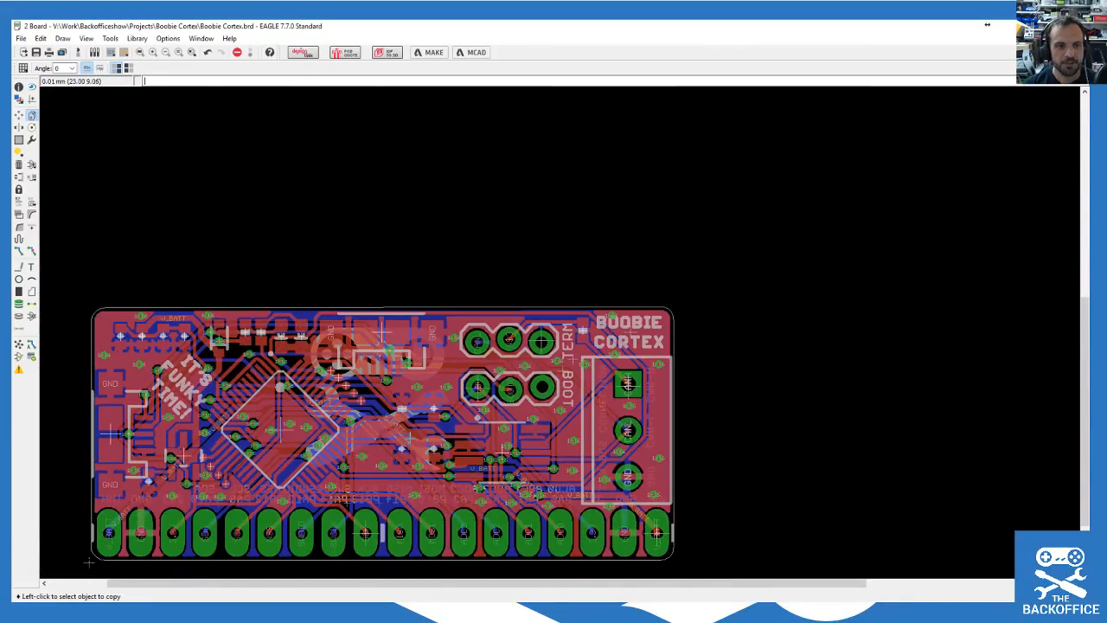
scroll(259, 516, up, 1)
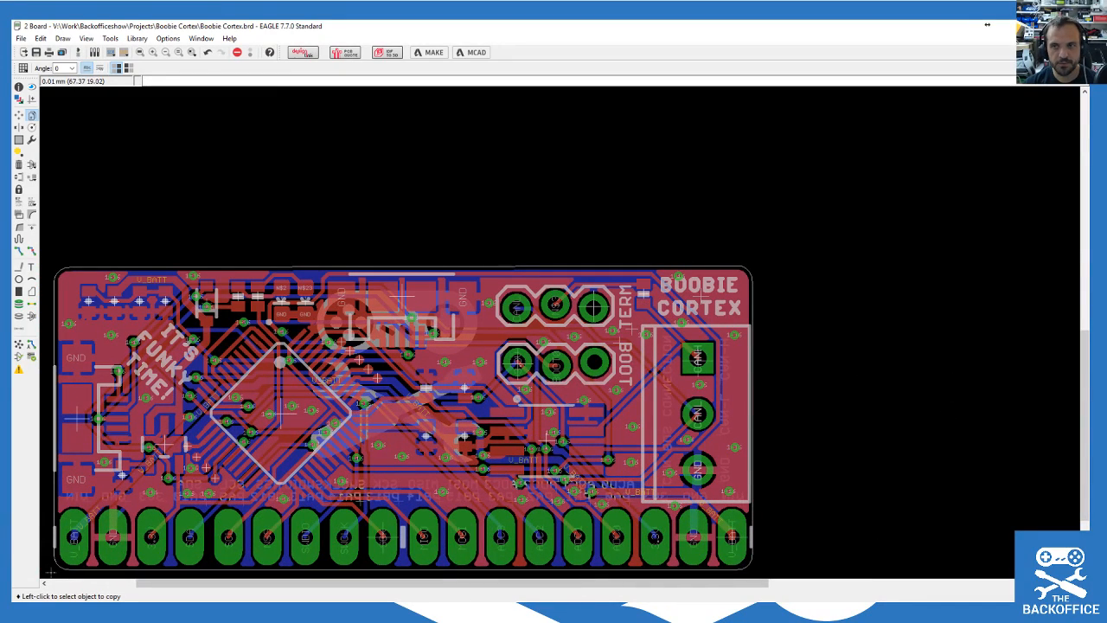
drag(1088, 71, 902, 45)
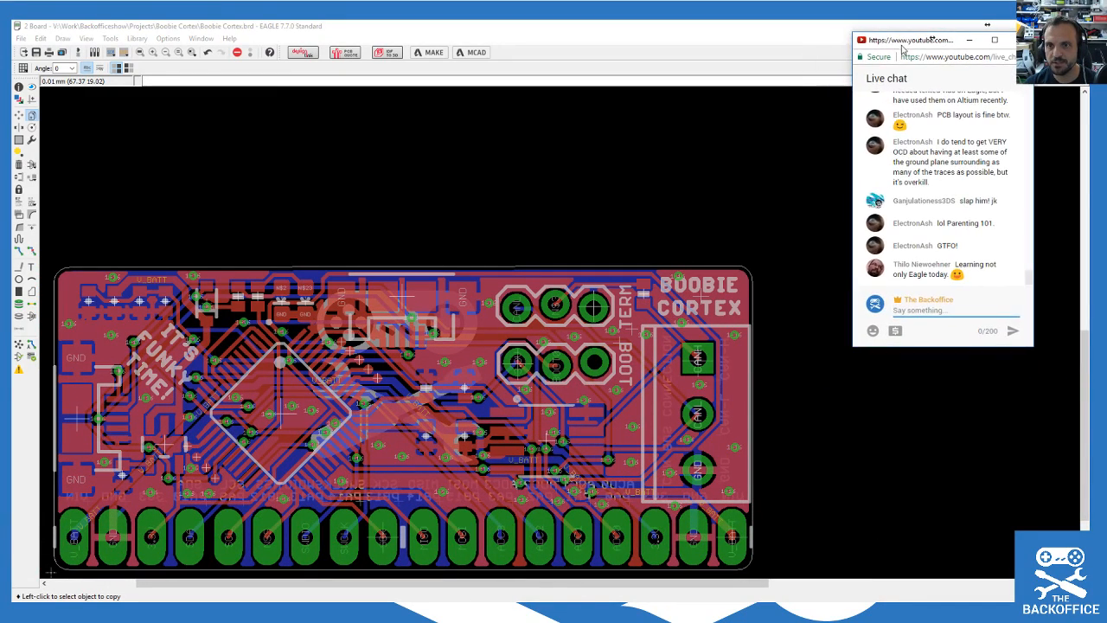
drag(942, 346, 942, 524)
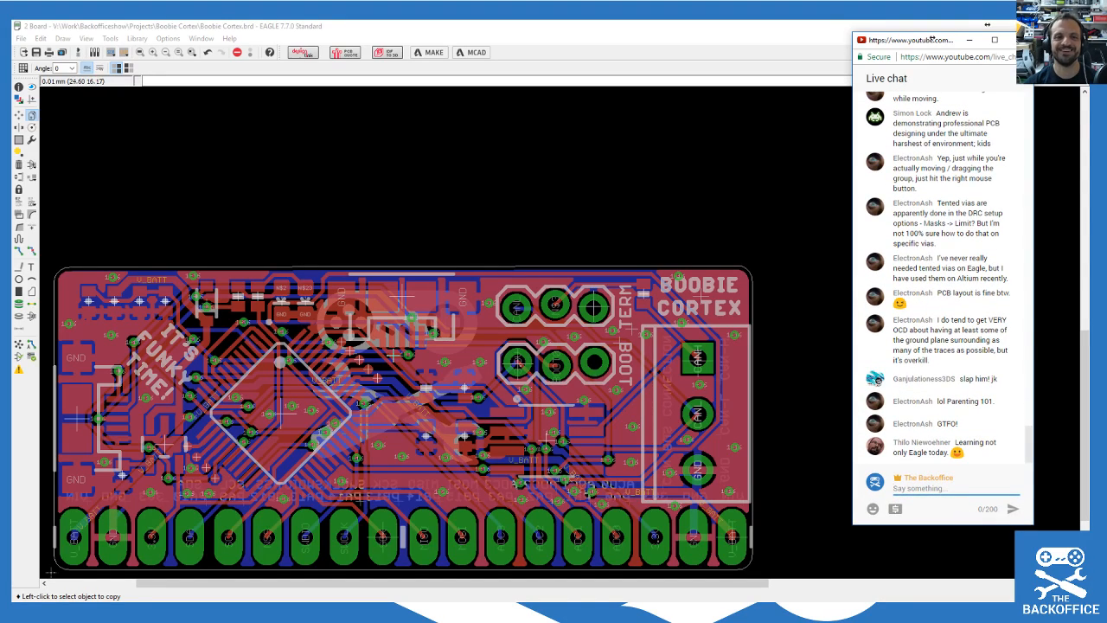
scroll(709, 280, down, 3)
scroll(548, 391, up, 3)
scroll(719, 361, down, 1)
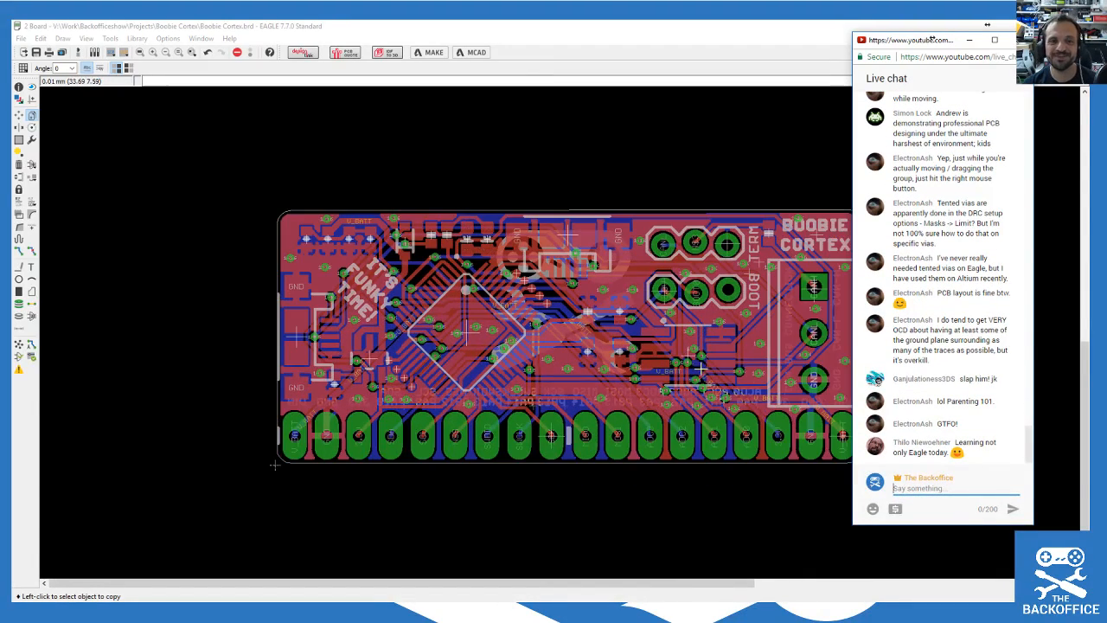
scroll(801, 379, up, 1)
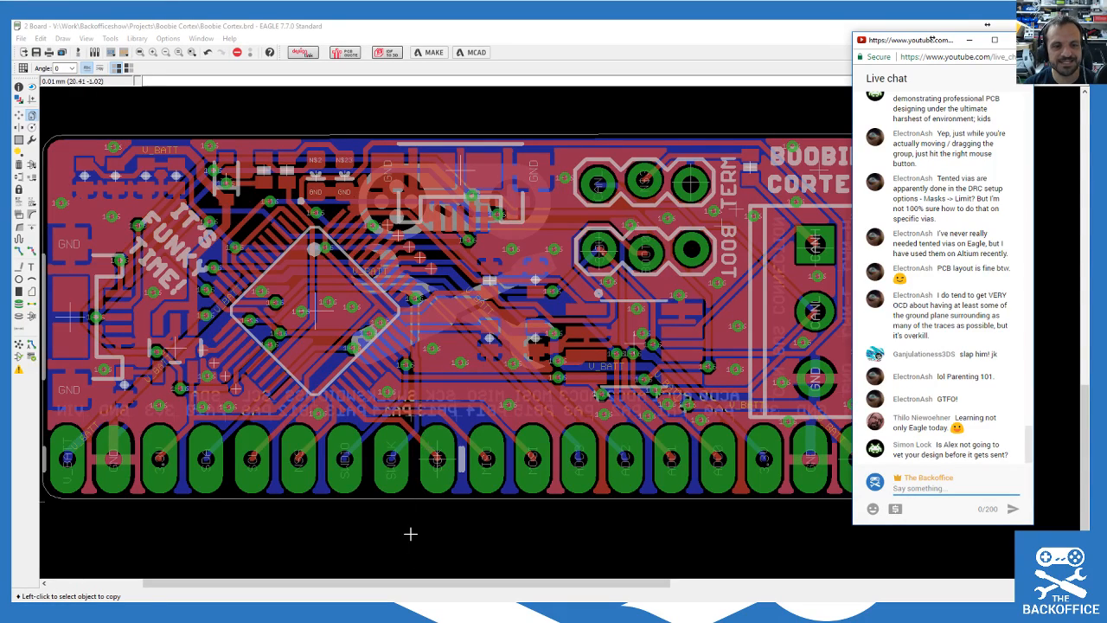
scroll(436, 478, down, 1)
scroll(944, 223, up, 5)
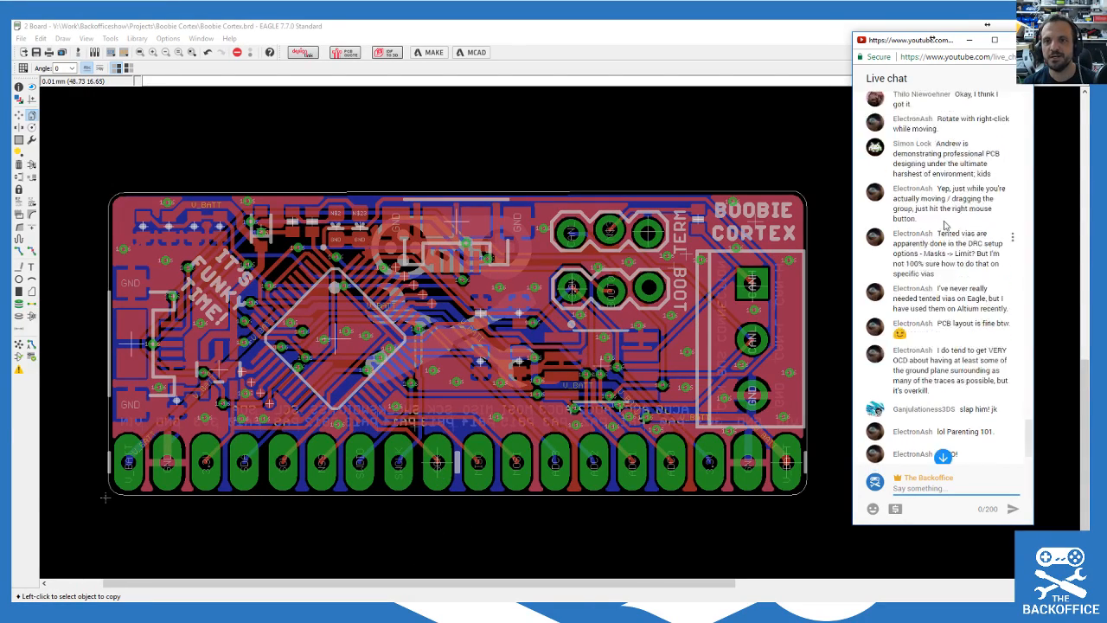
scroll(945, 226, down, 2)
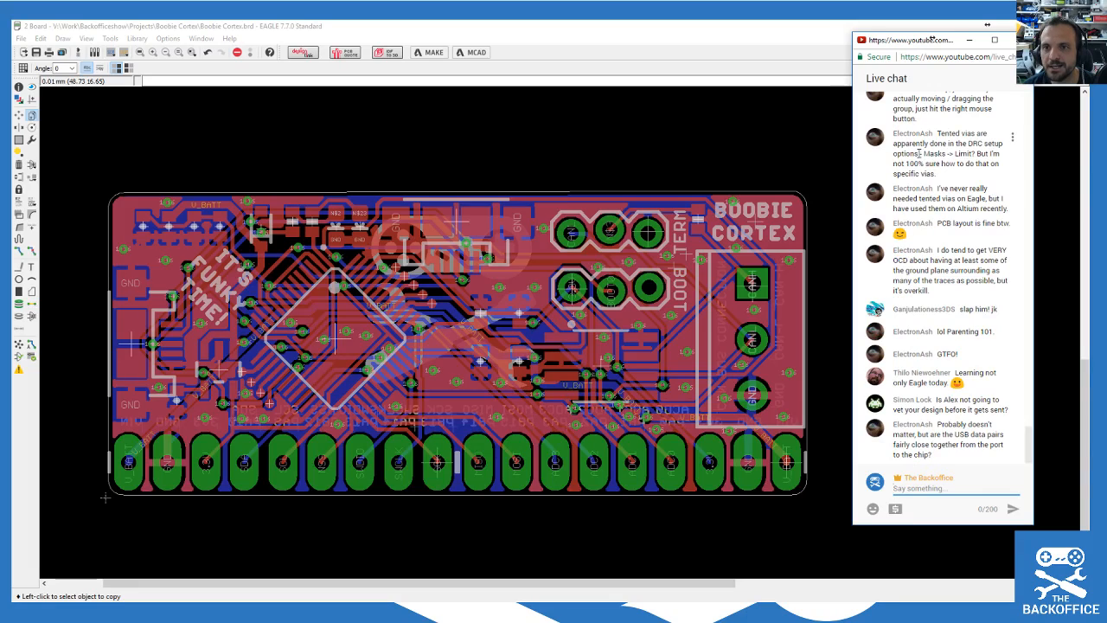
Step: Check the DRC errors list, close it, and return to the full-size board window
click(19, 370)
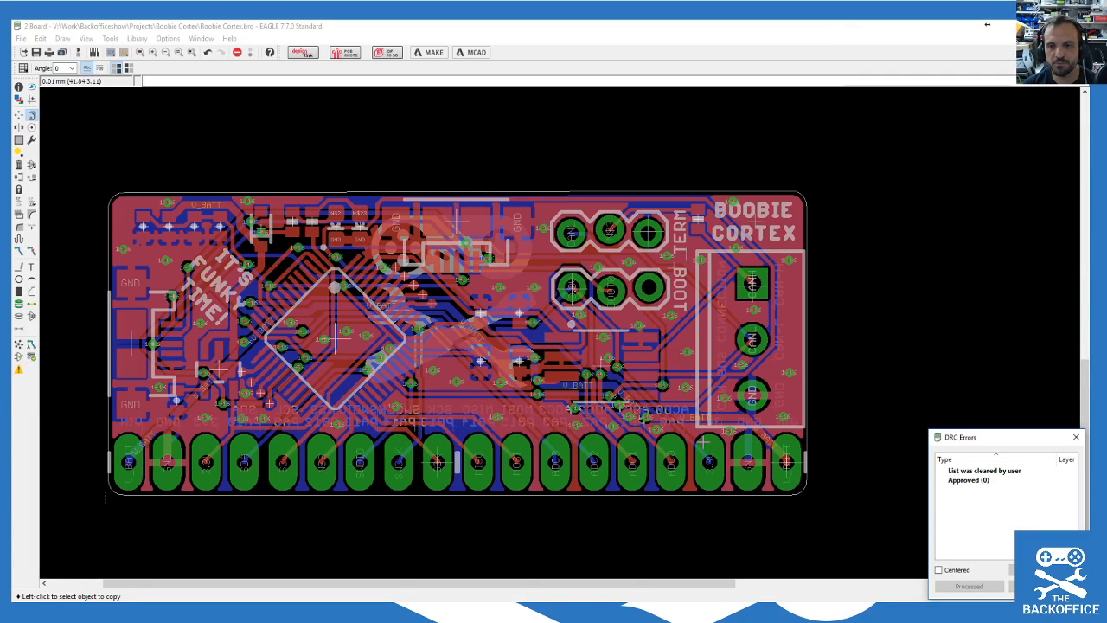
click(1075, 438)
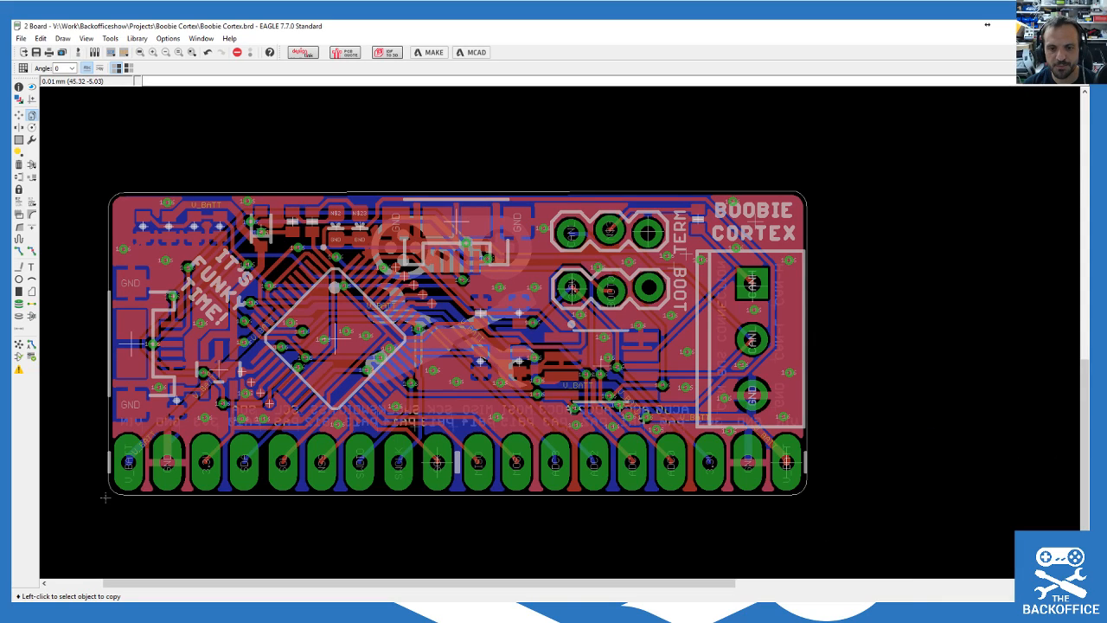
mouse_move(739, 614)
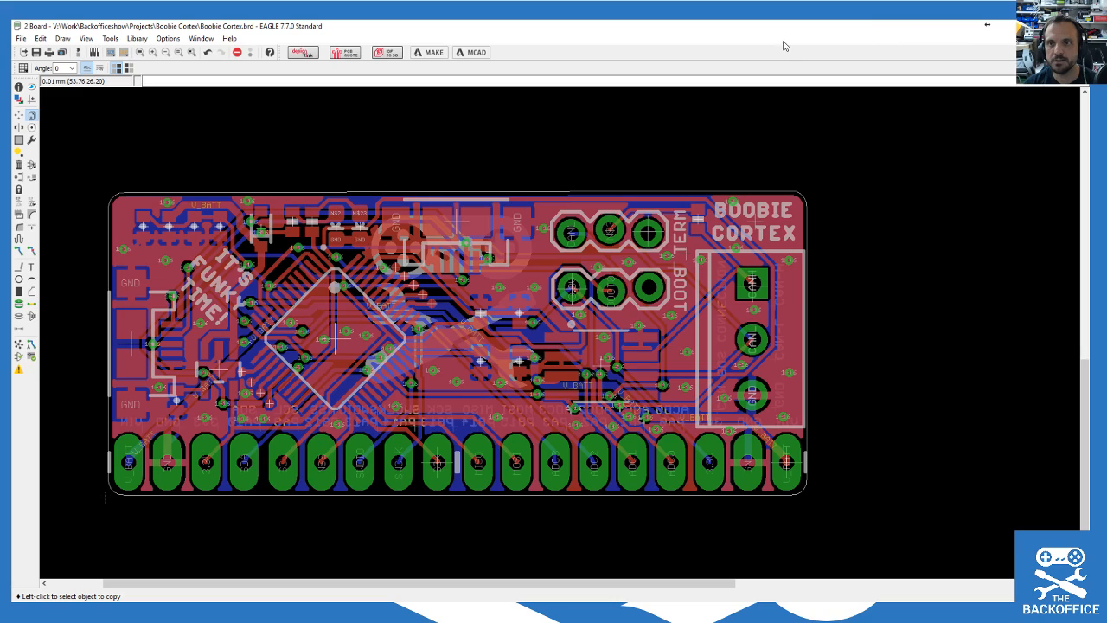
click(1048, 26)
click(933, 40)
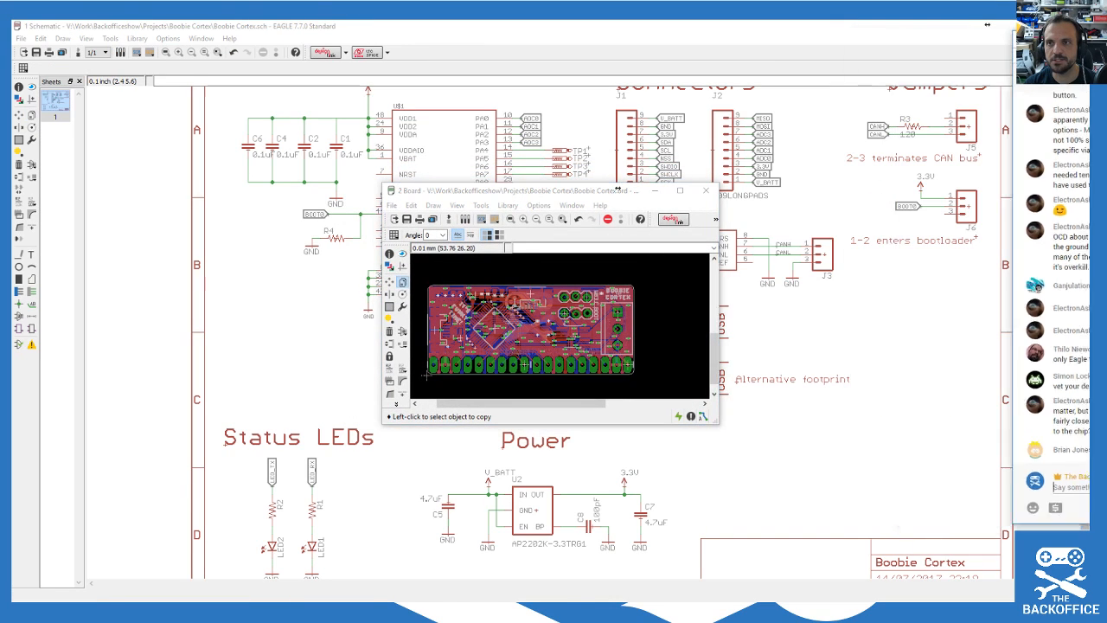
click(680, 190)
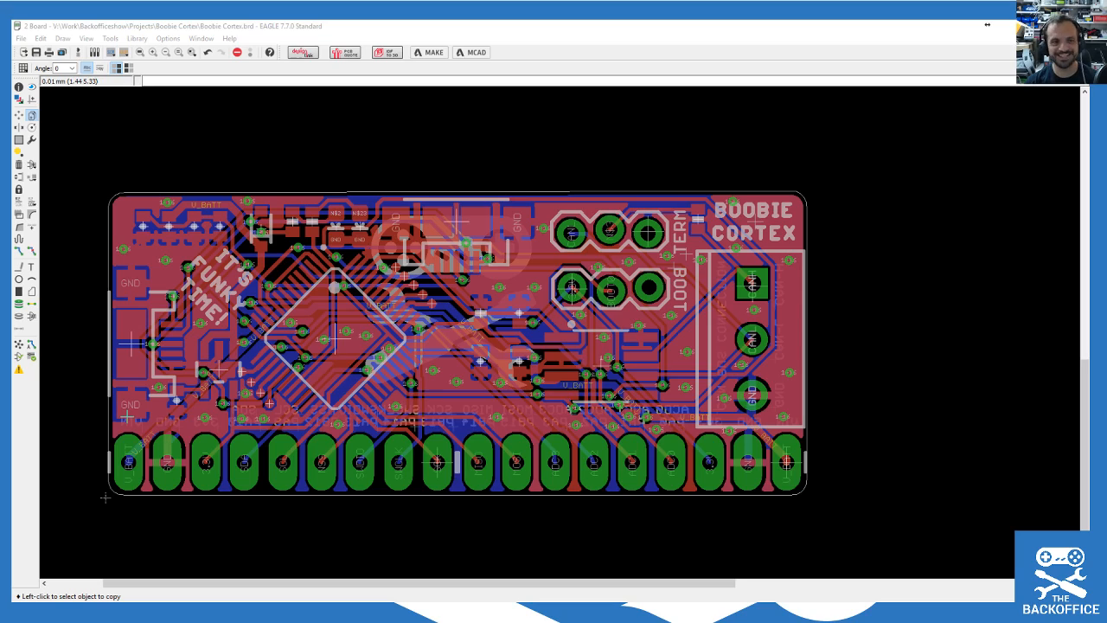
scroll(102, 508, up, 1)
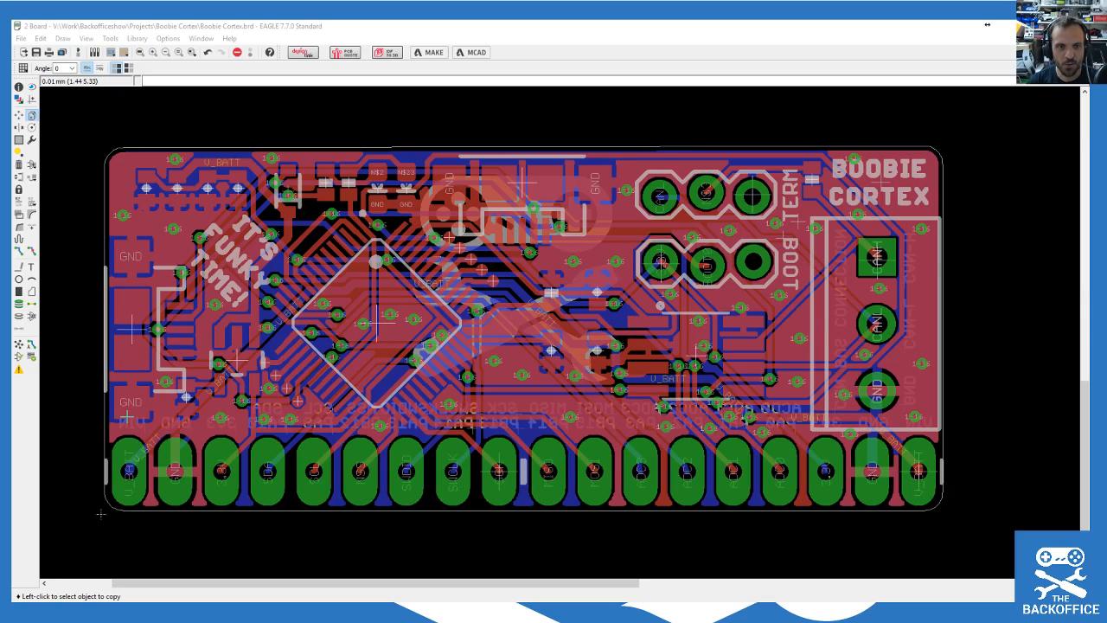
scroll(337, 445, up, 3)
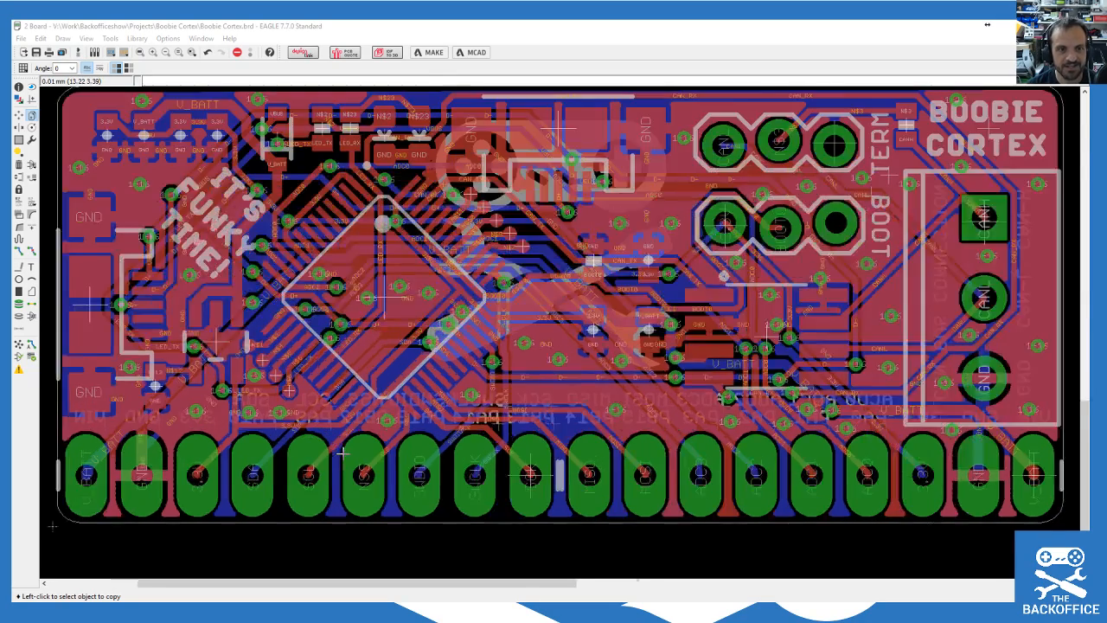
scroll(359, 233, up, 1)
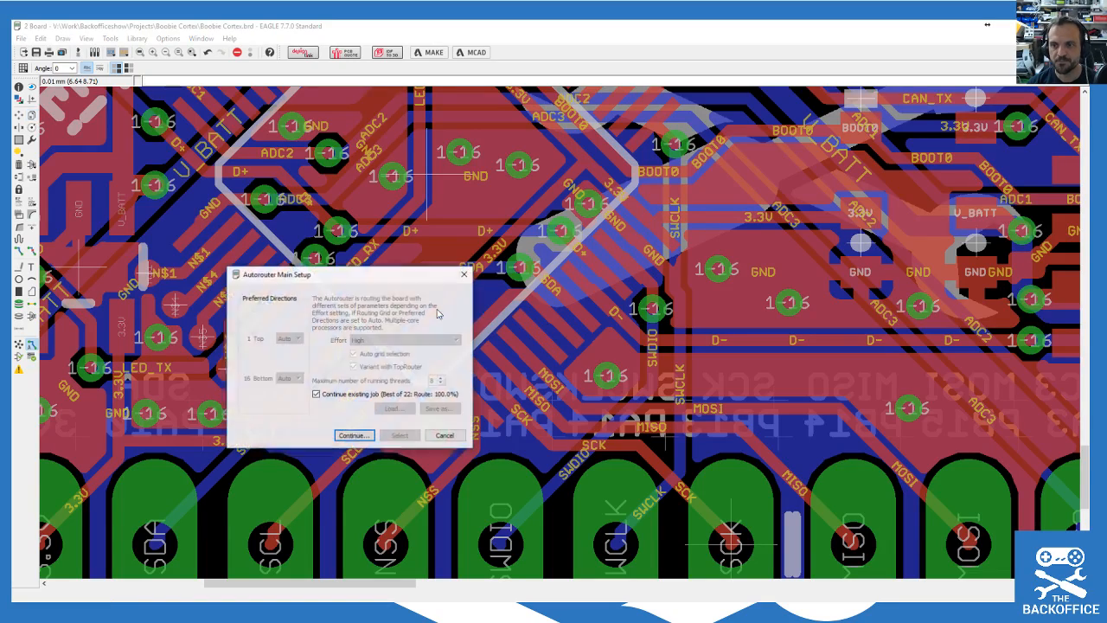
click(340, 397)
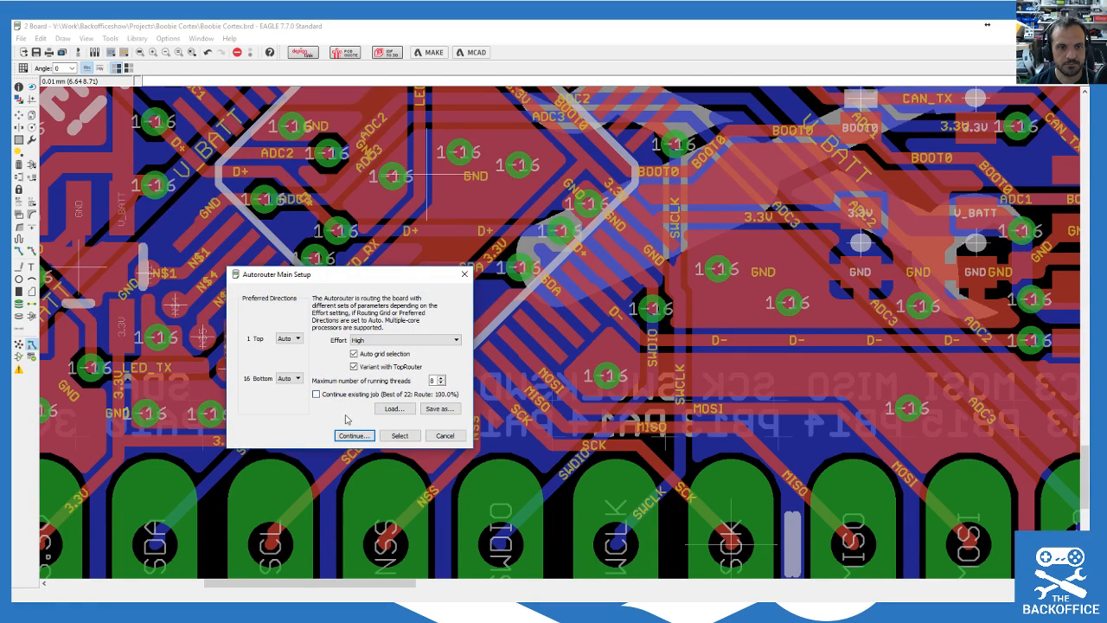
click(455, 435)
Step: Rip up the 3.3V trace segment crossing the lower part of the microcontroller outline
click(31, 249)
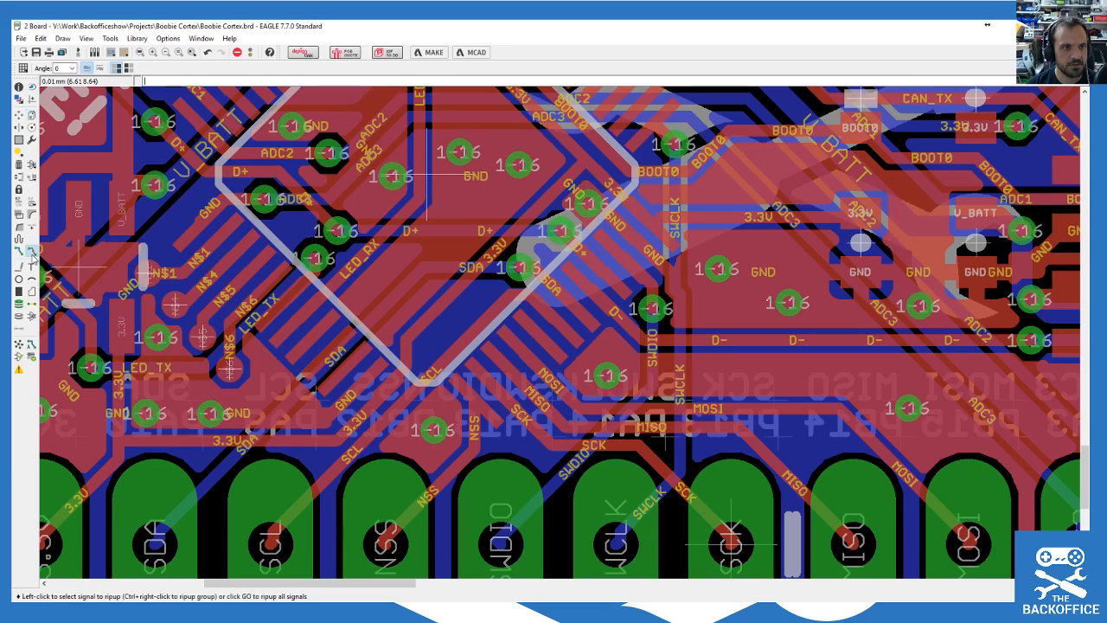
click(422, 318)
scroll(504, 317, up, 3)
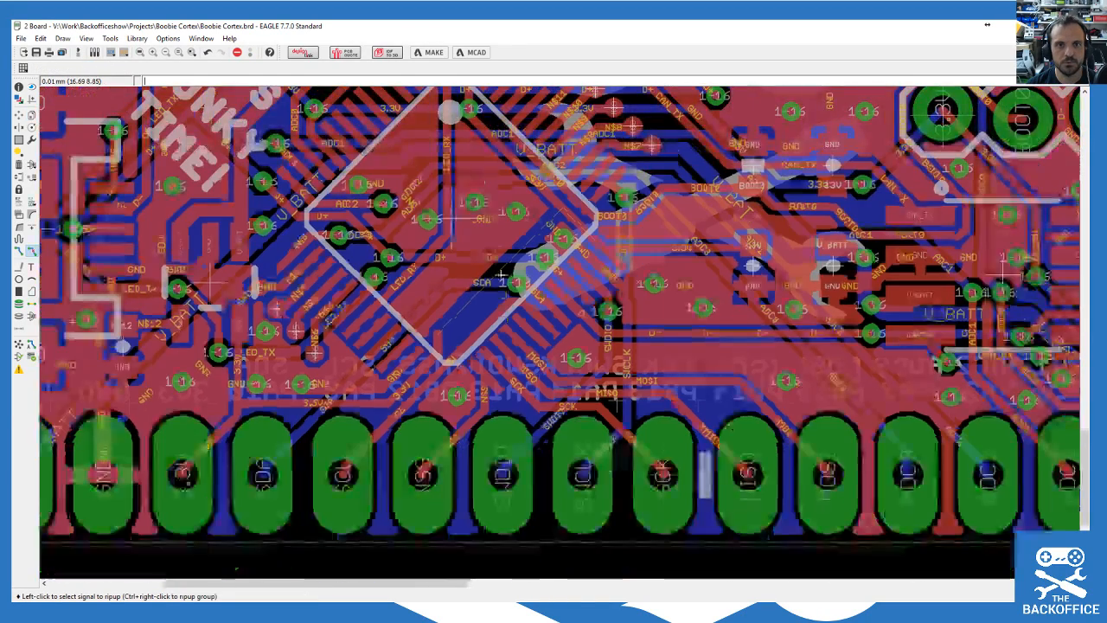
scroll(504, 318, down, 3)
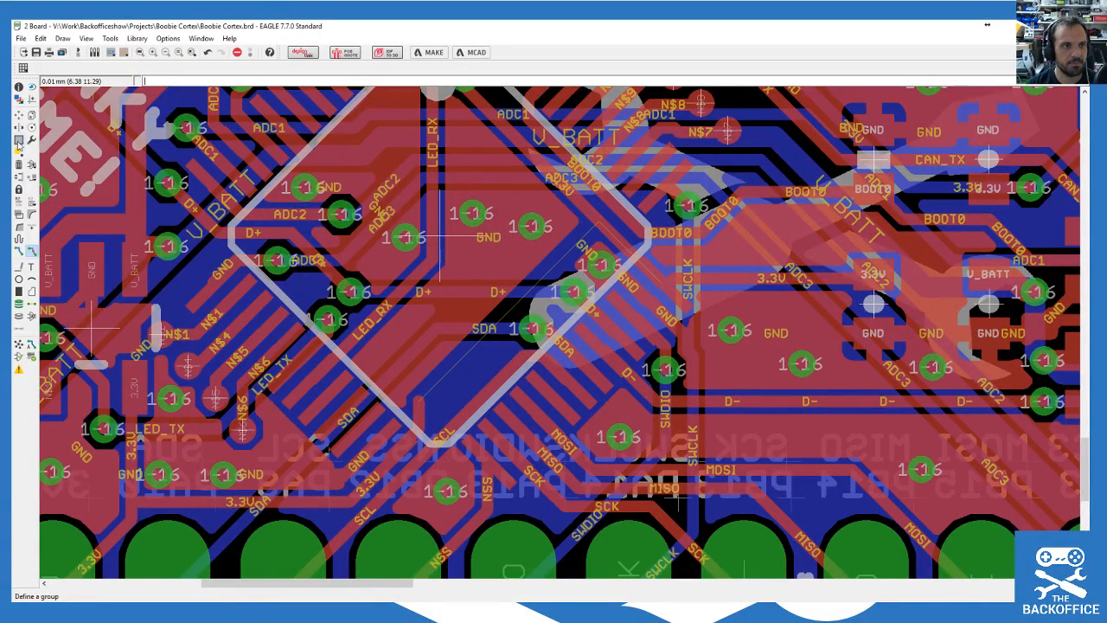
Step: Reroute the 3.3V connection inside the microcontroller outline on the top layer with a 0.254 wide trace and 45-degree bends
click(19, 250)
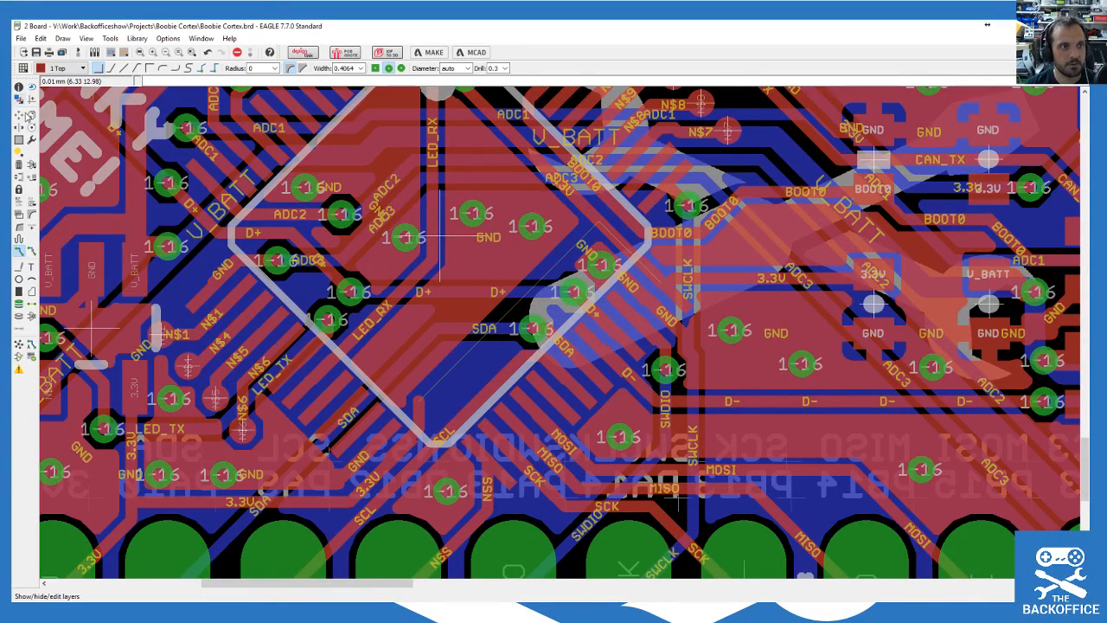
click(436, 389)
click(360, 69)
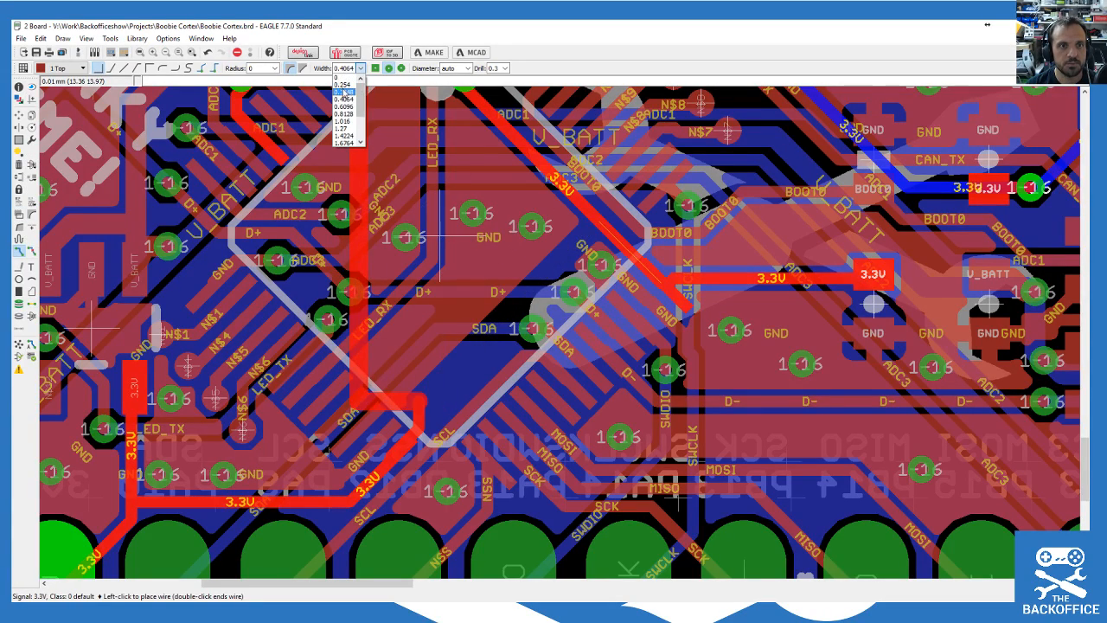
click(346, 85)
right_click(462, 240)
right_click(477, 276)
right_click(444, 328)
right_click(444, 329)
right_click(445, 328)
right_click(444, 329)
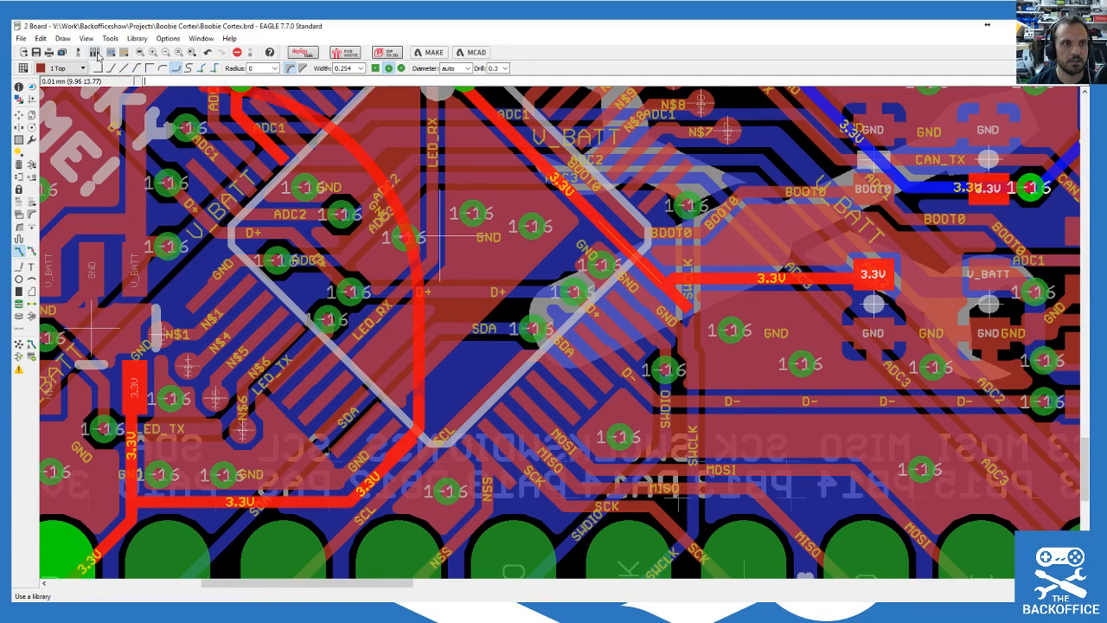
click(110, 68)
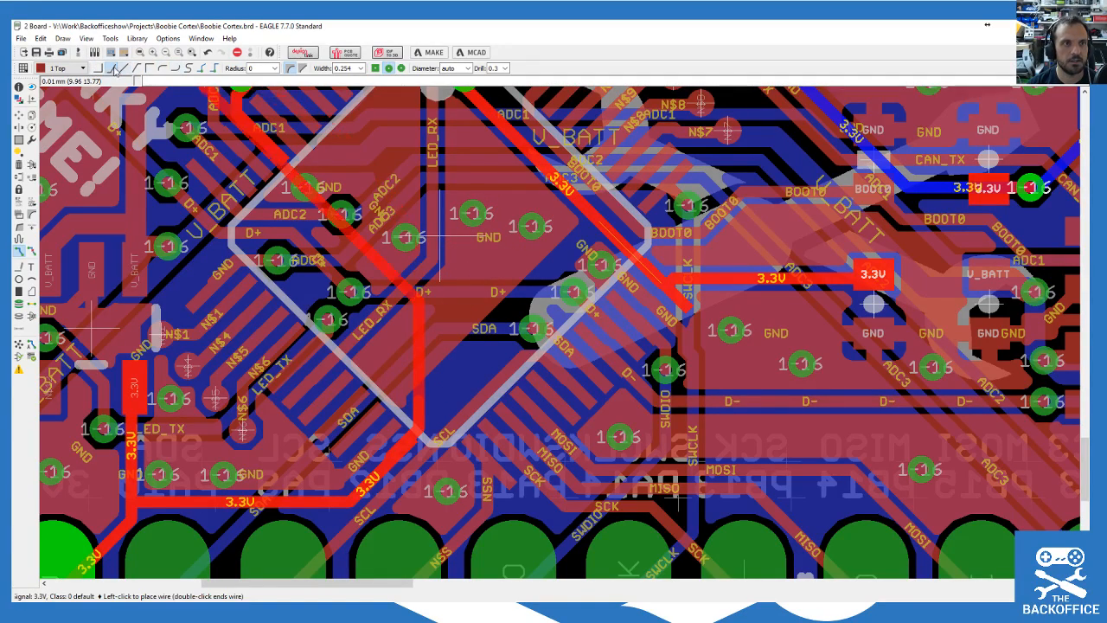
click(449, 316)
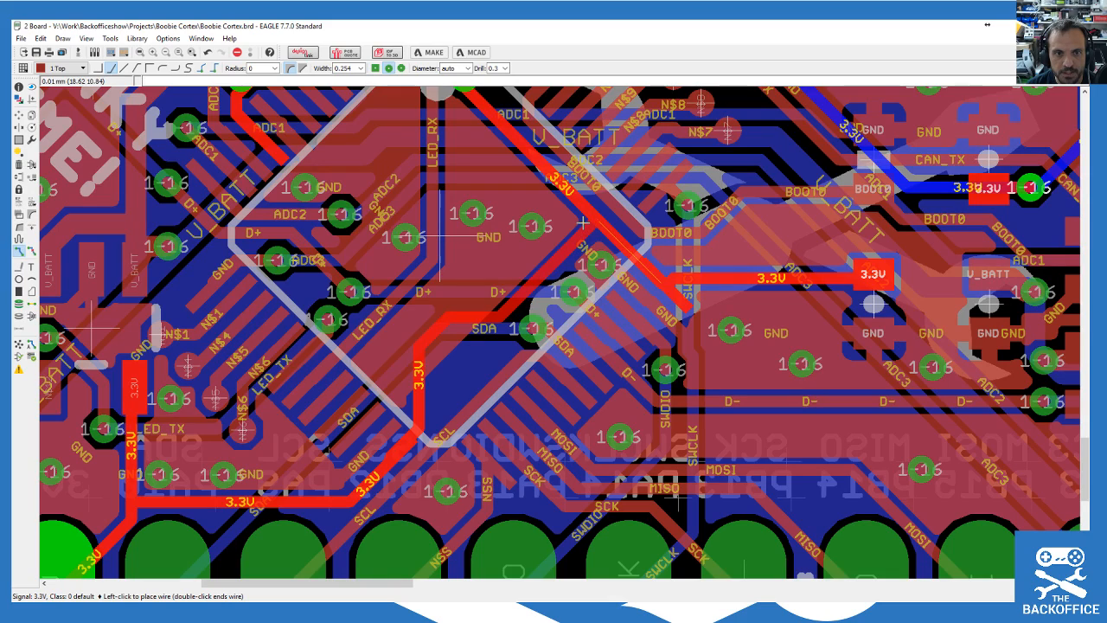
key(Escape)
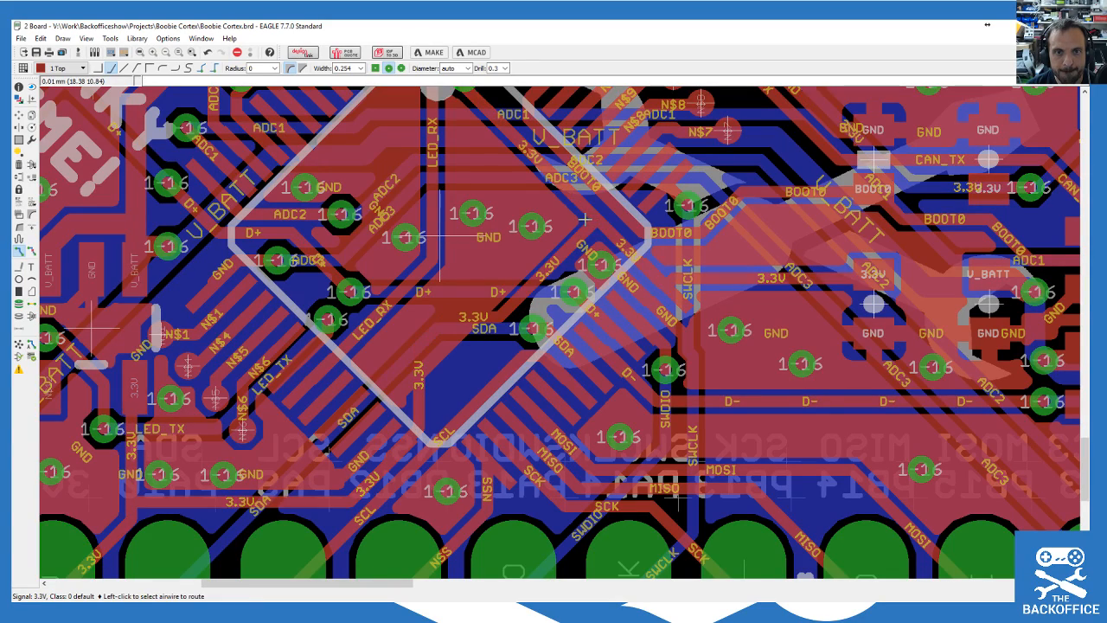
Step: Copy the GND via near the microcontroller's centre to the pour inside the outline's lower corner, beside the rerouted 3.3V trace
click(32, 115)
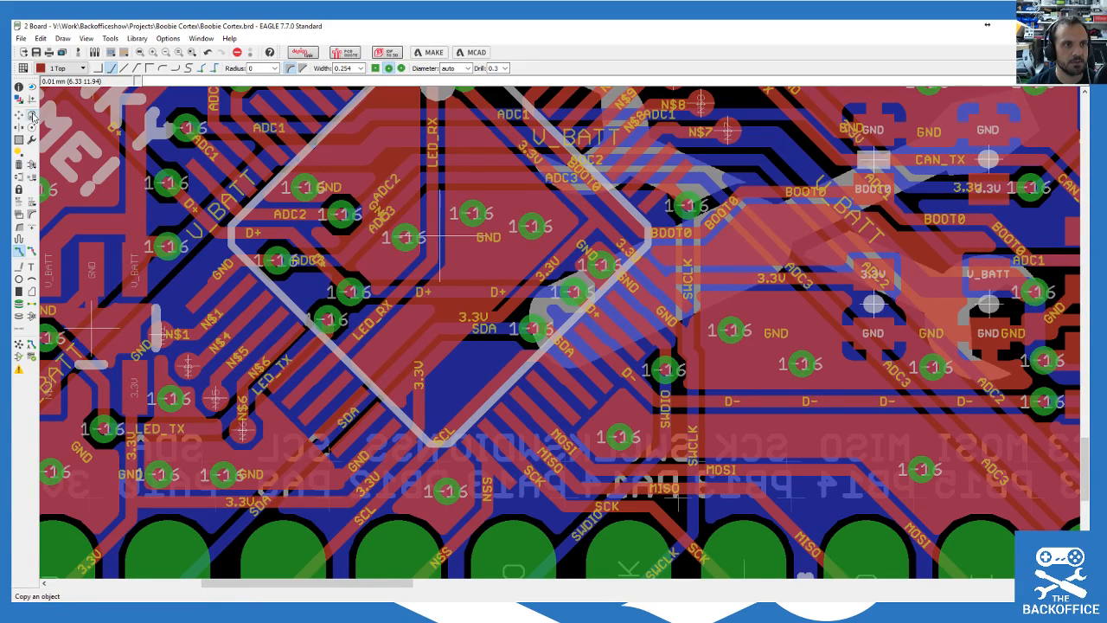
click(404, 236)
click(466, 391)
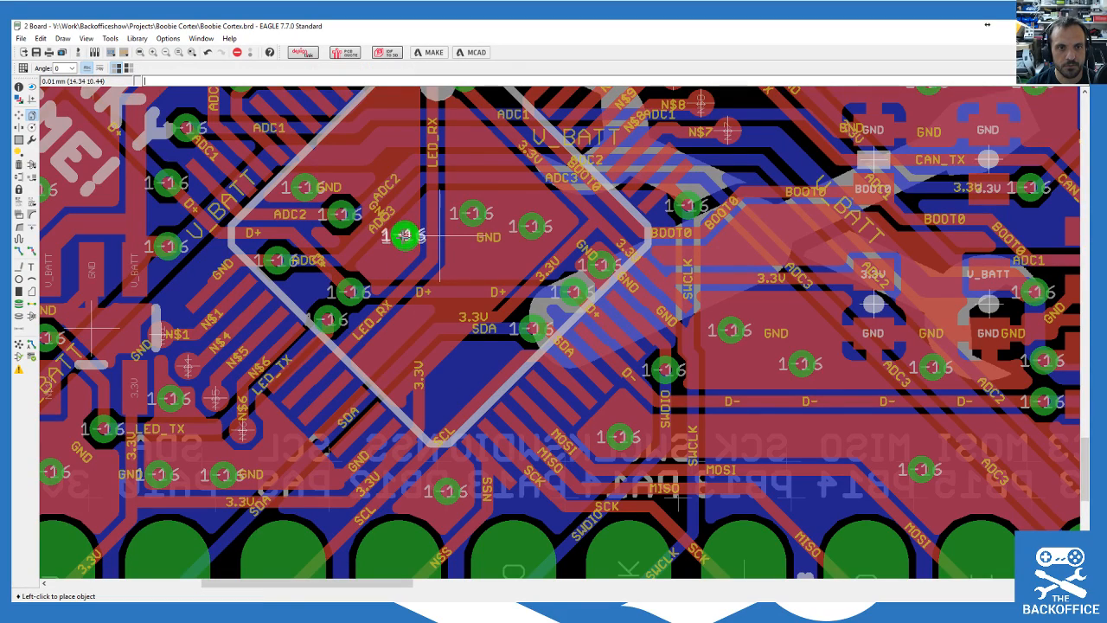
Step: Place the copied GND via inside the microcontroller outline's lower corner and refresh the pours by starting the Autorouter and cancelling before routing
click(464, 373)
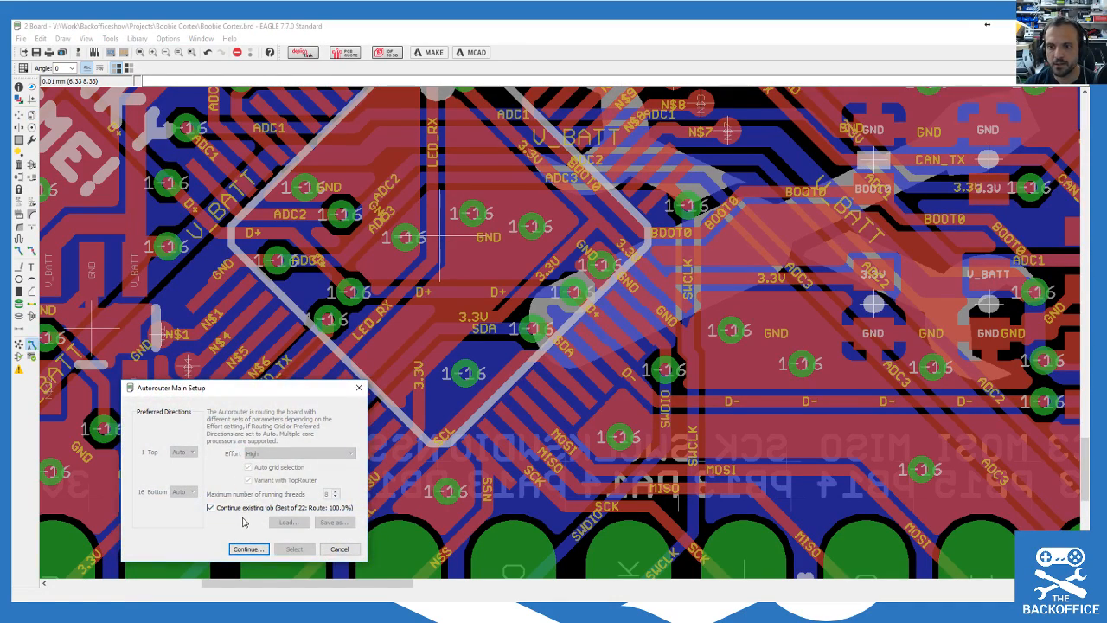
click(249, 548)
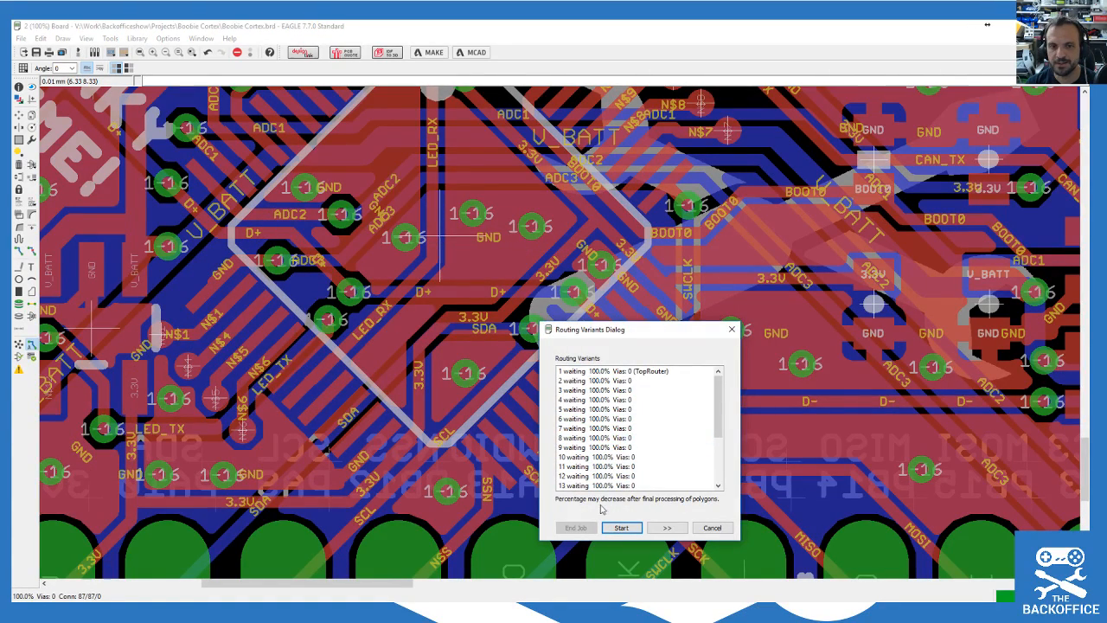
click(711, 527)
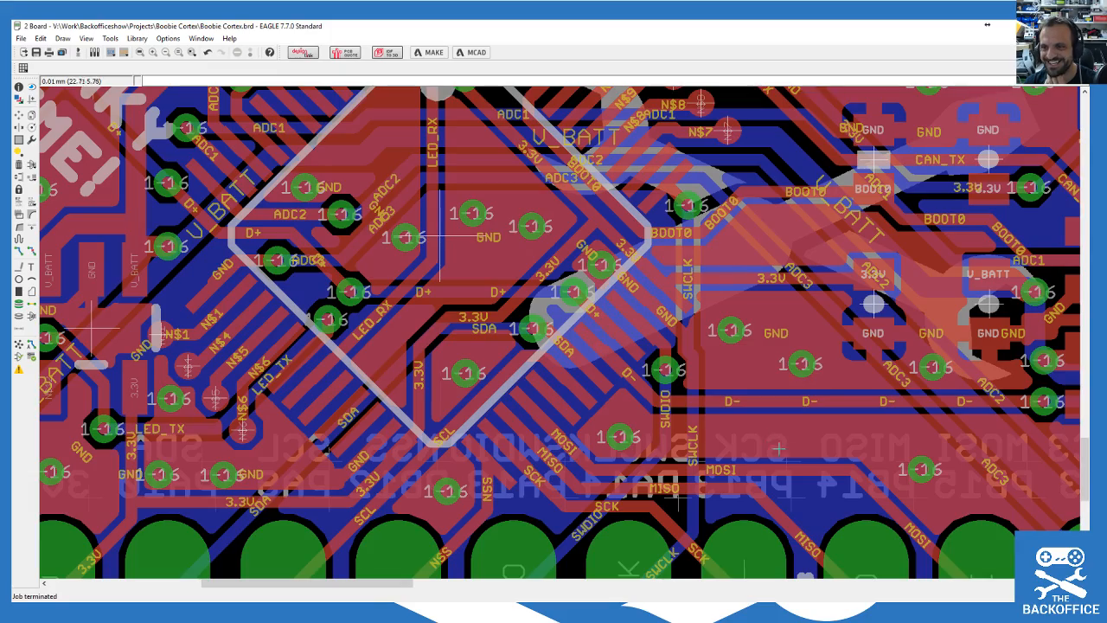
Step: Copy two GND vias to either side of the MOSI trace right of the microcontroller, and refresh the pours through a cancelled Autorouter job
scroll(440, 236, down, 4)
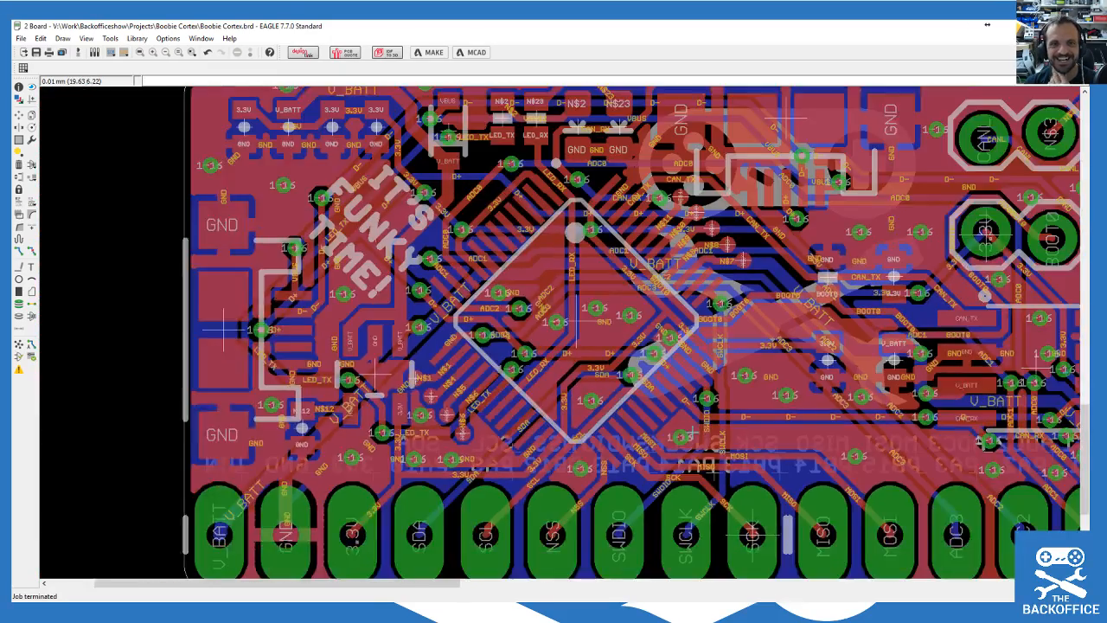
scroll(414, 326, down, 1)
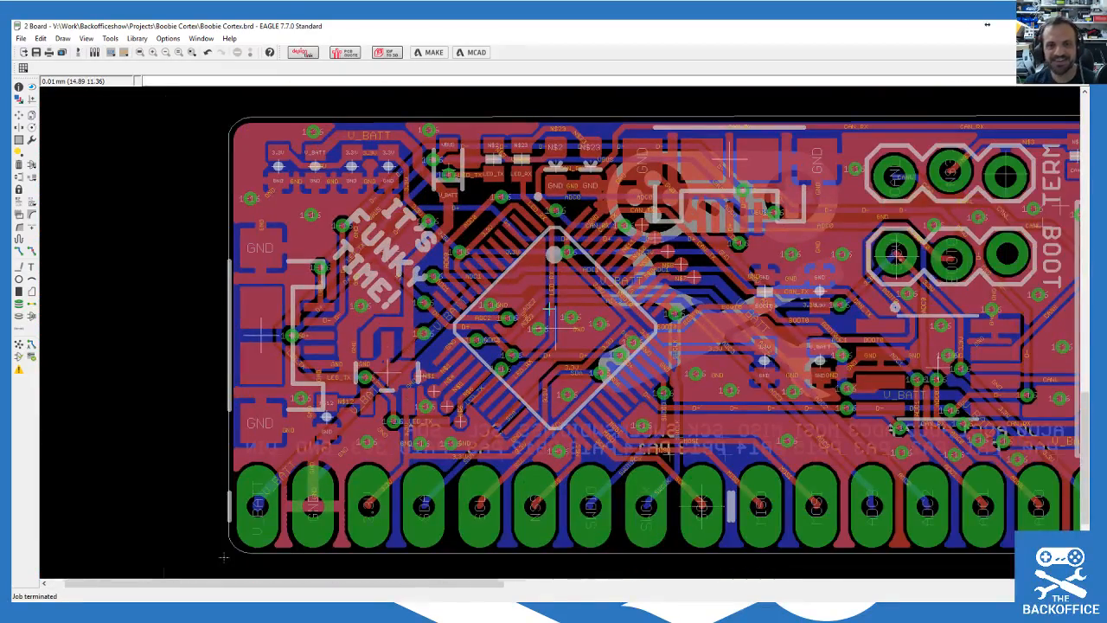
scroll(551, 320, up, 2)
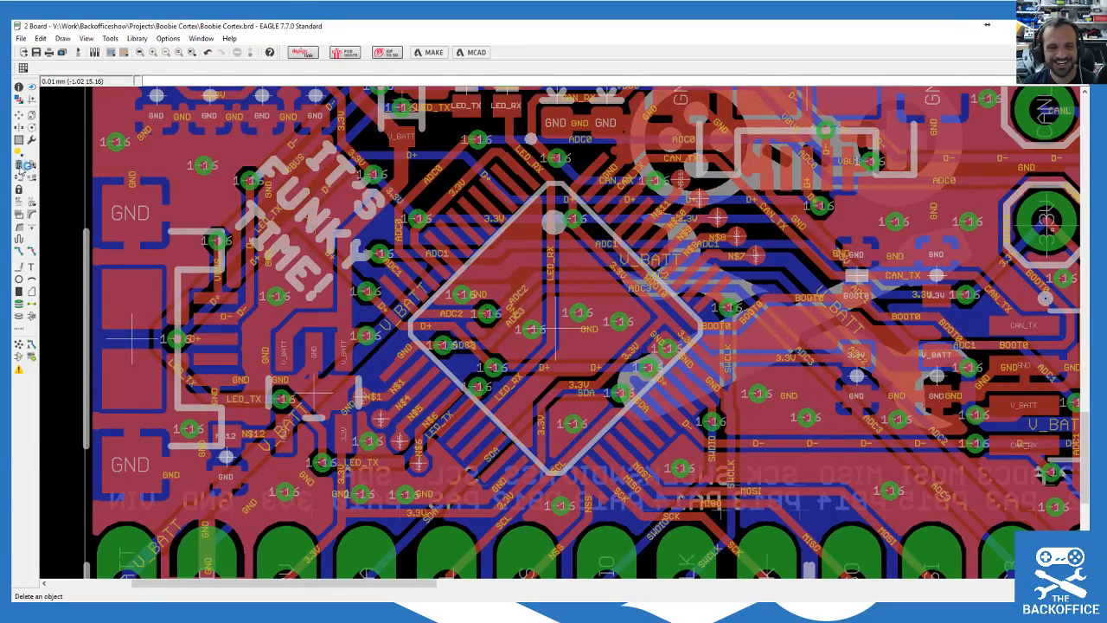
click(31, 115)
click(782, 430)
click(756, 396)
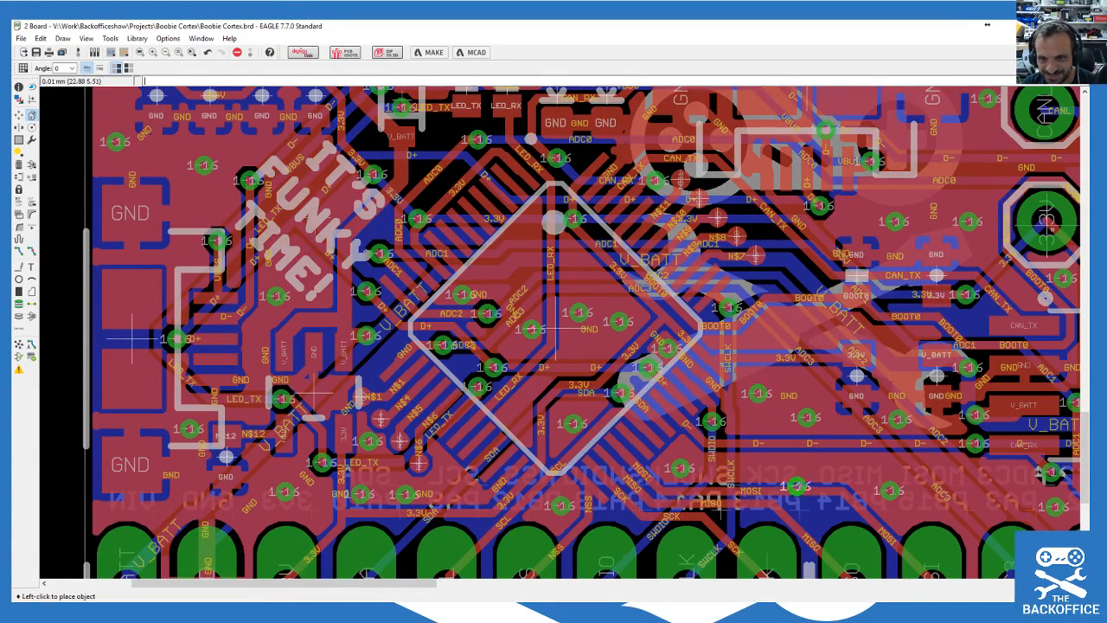
click(805, 467)
click(805, 467)
click(805, 467)
click(817, 514)
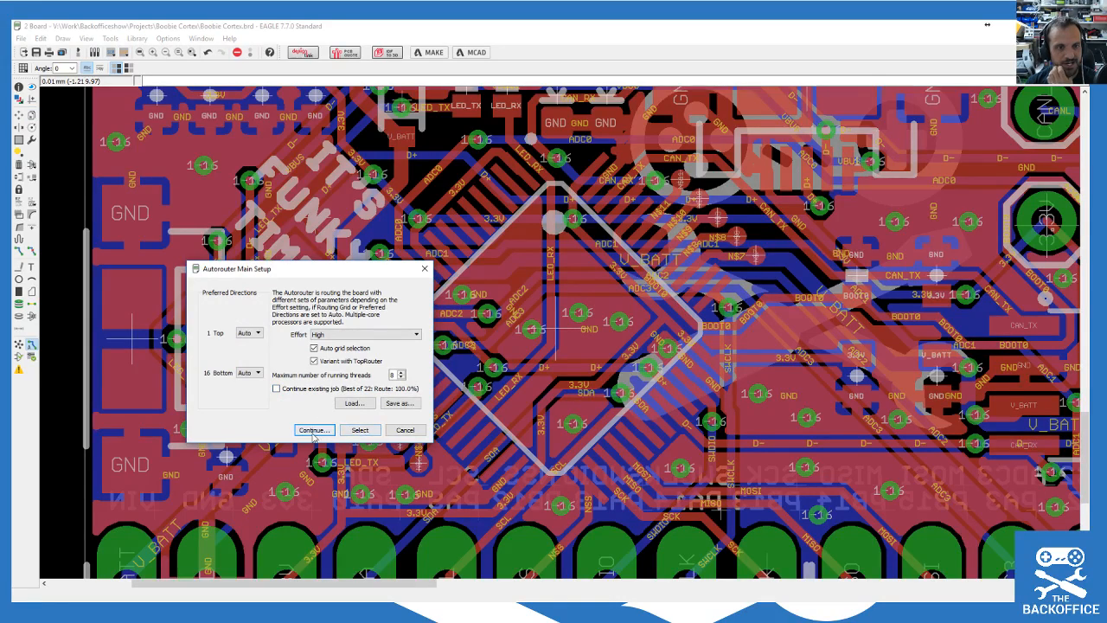
click(312, 429)
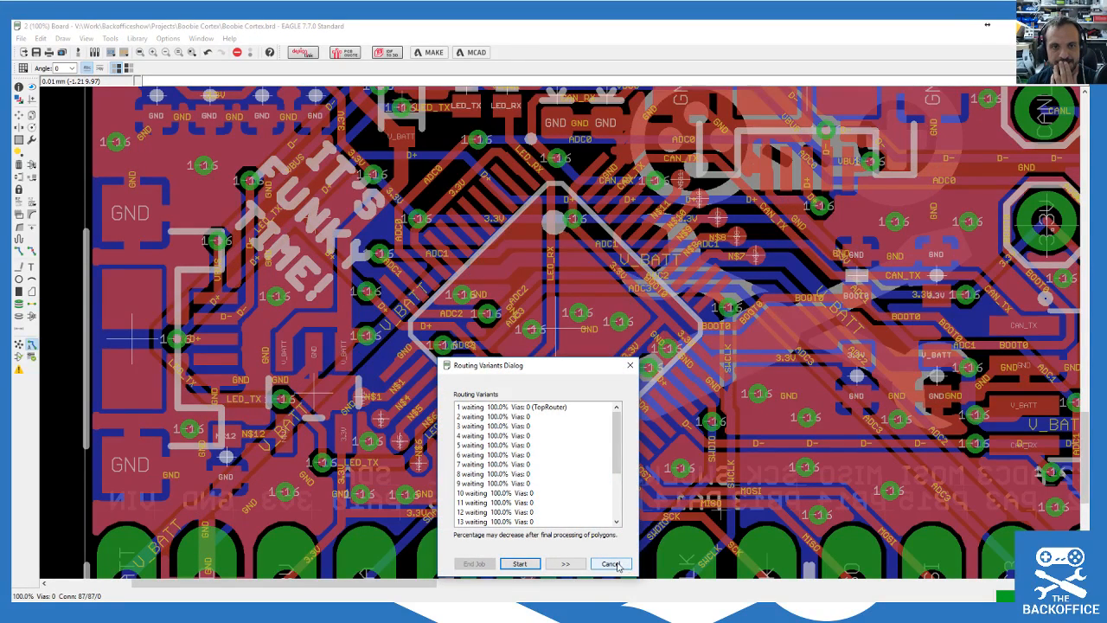
click(609, 564)
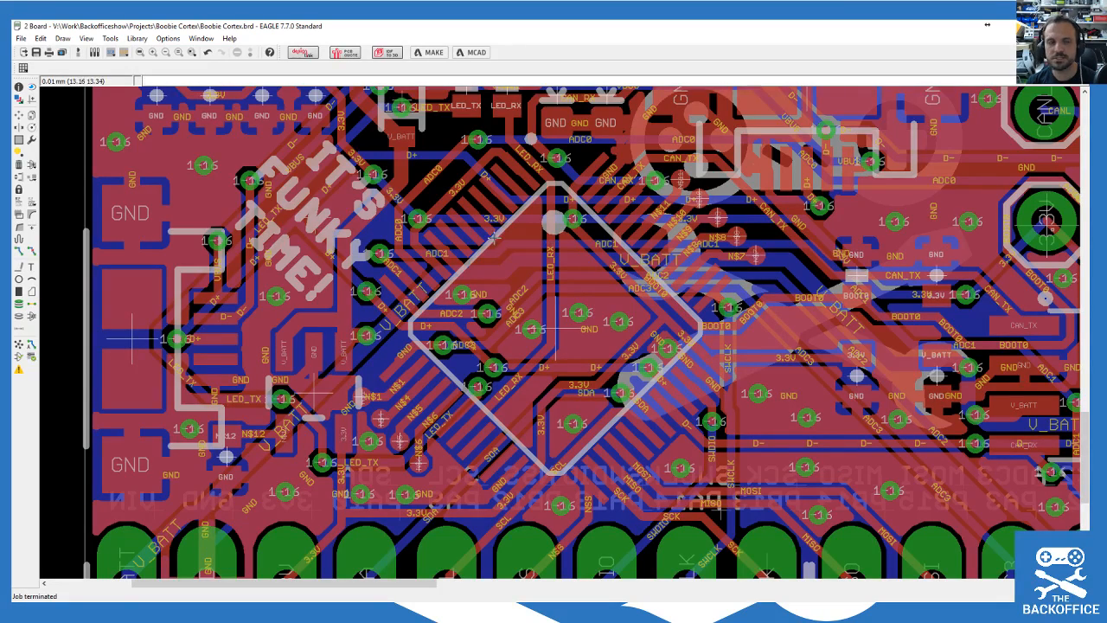
Step: Open the board's design rules at the Masks settings
click(167, 39)
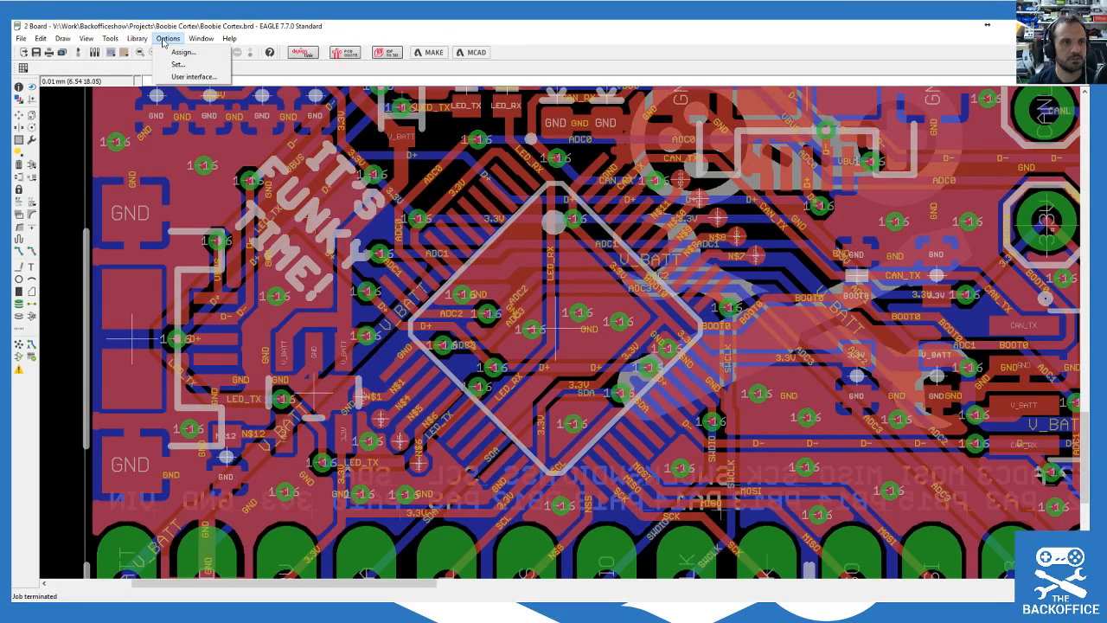
mouse_move(48, 41)
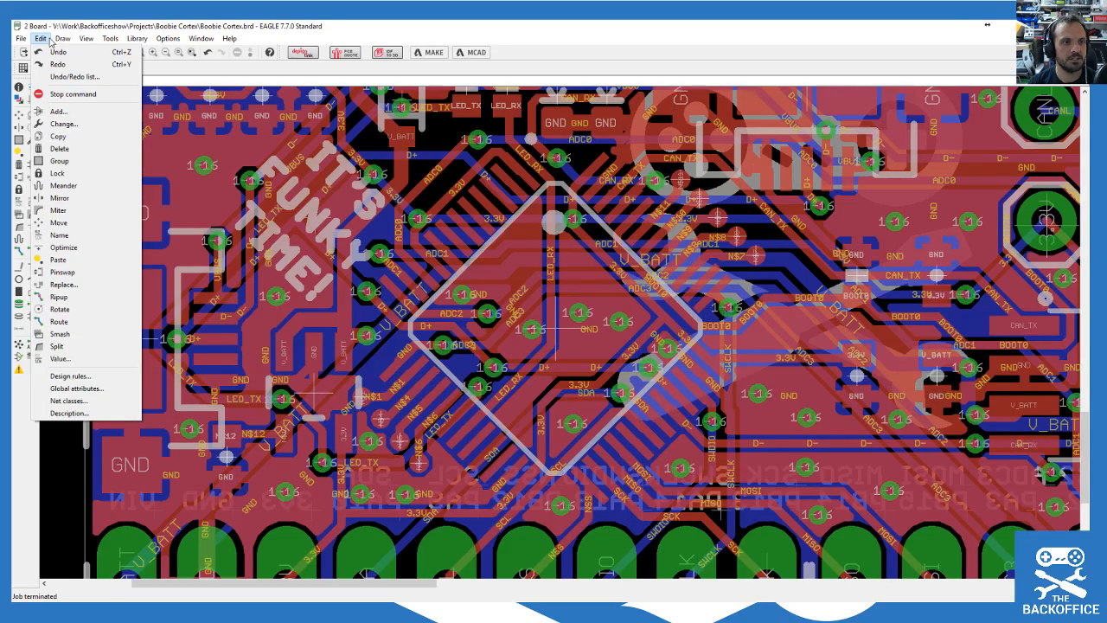
click(70, 376)
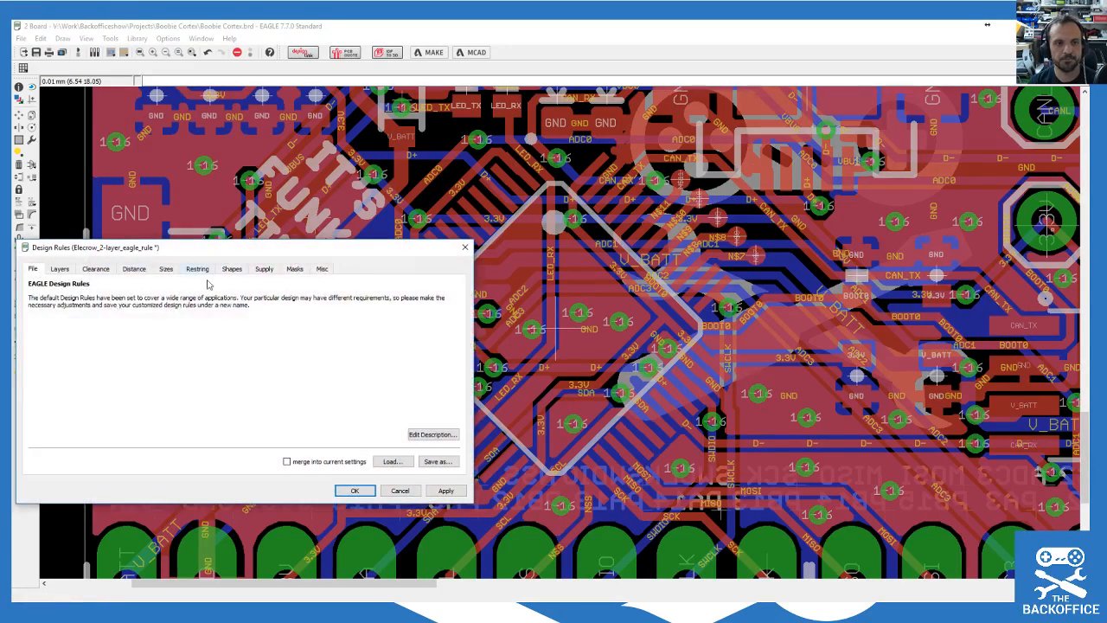
drag(191, 248, 405, 185)
click(509, 205)
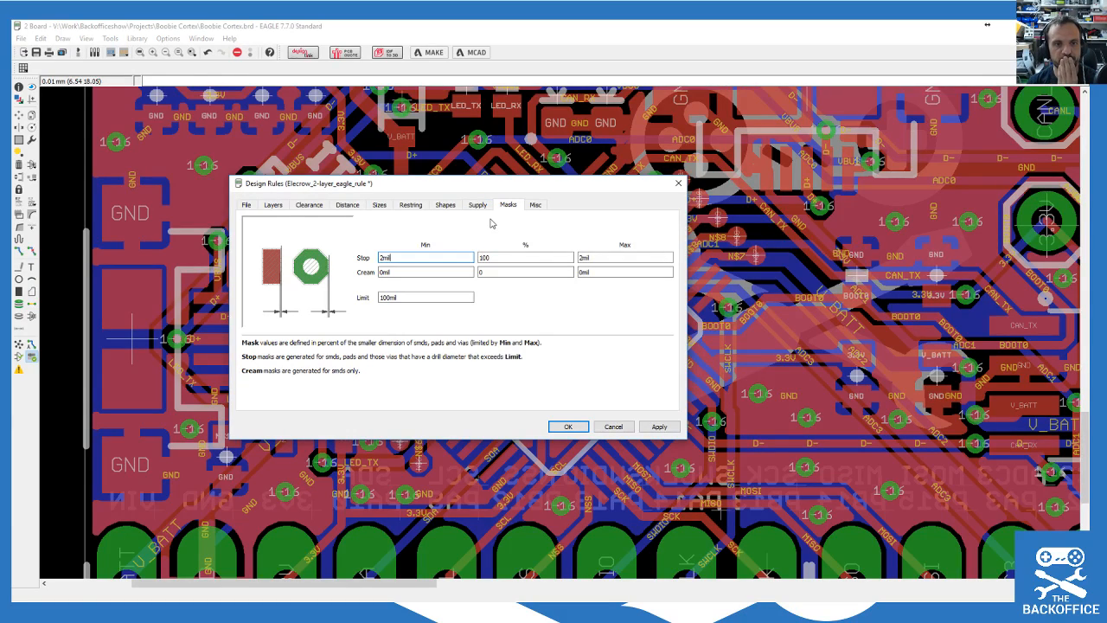
click(393, 256)
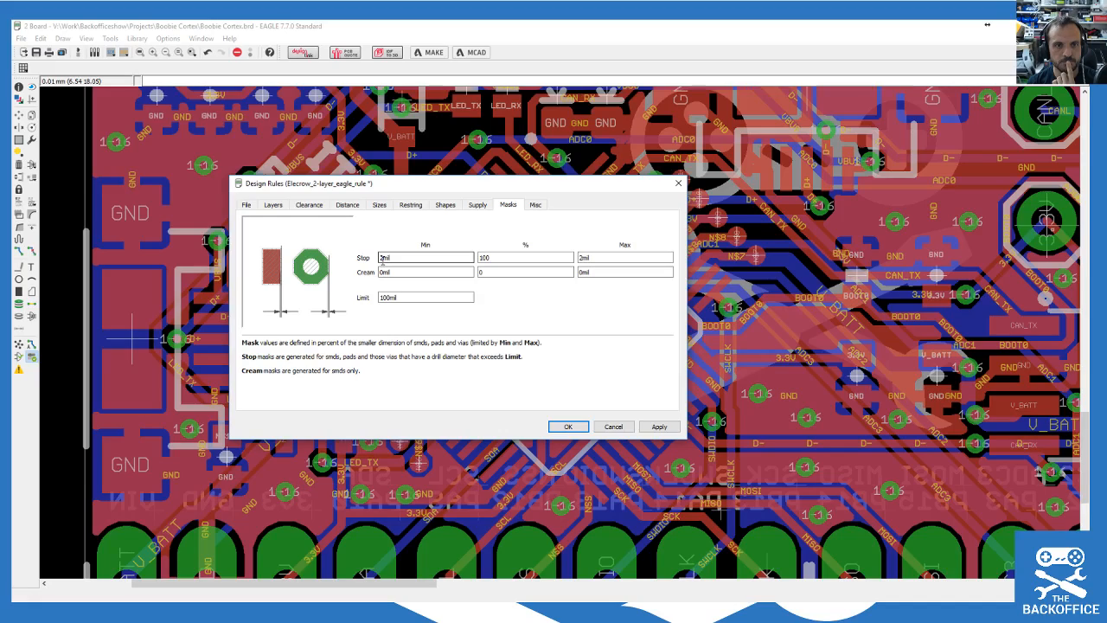
click(392, 257)
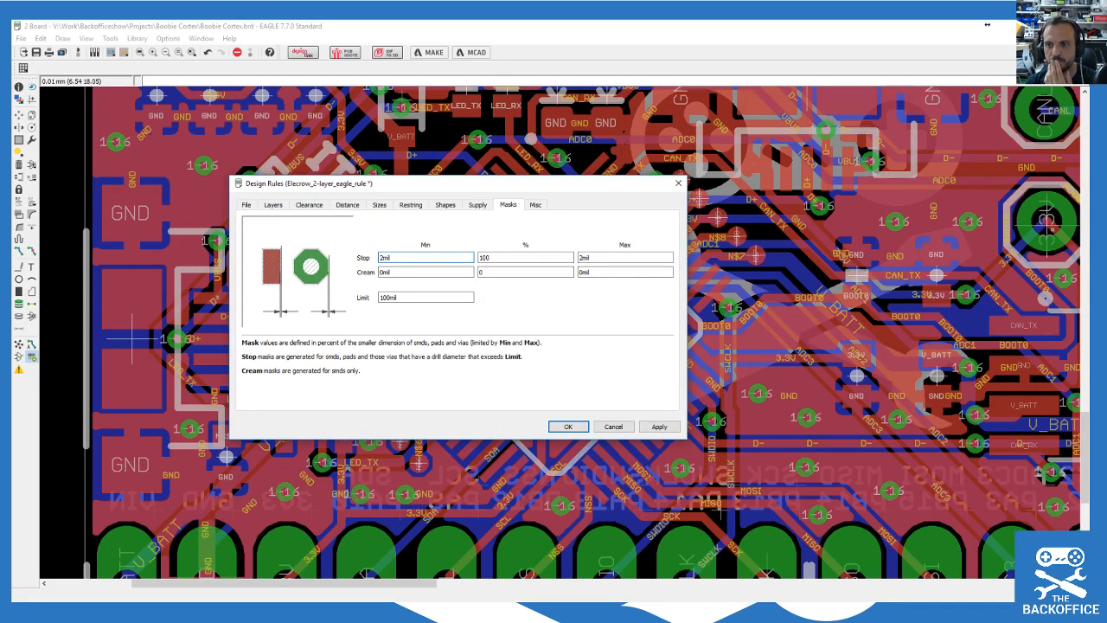
click(580, 257)
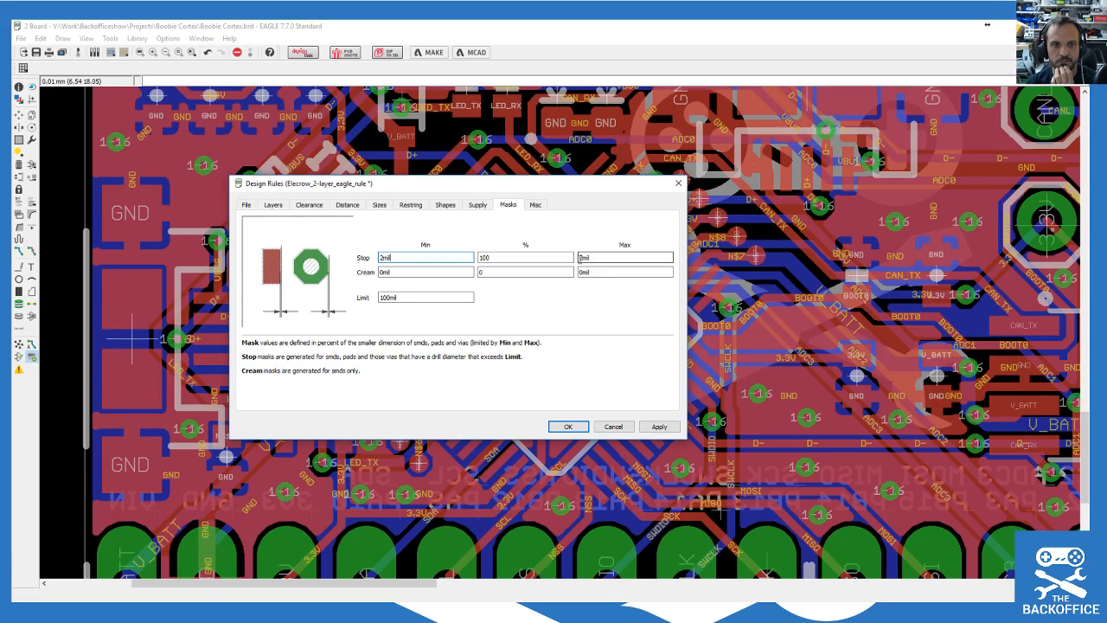
double_click(584, 258)
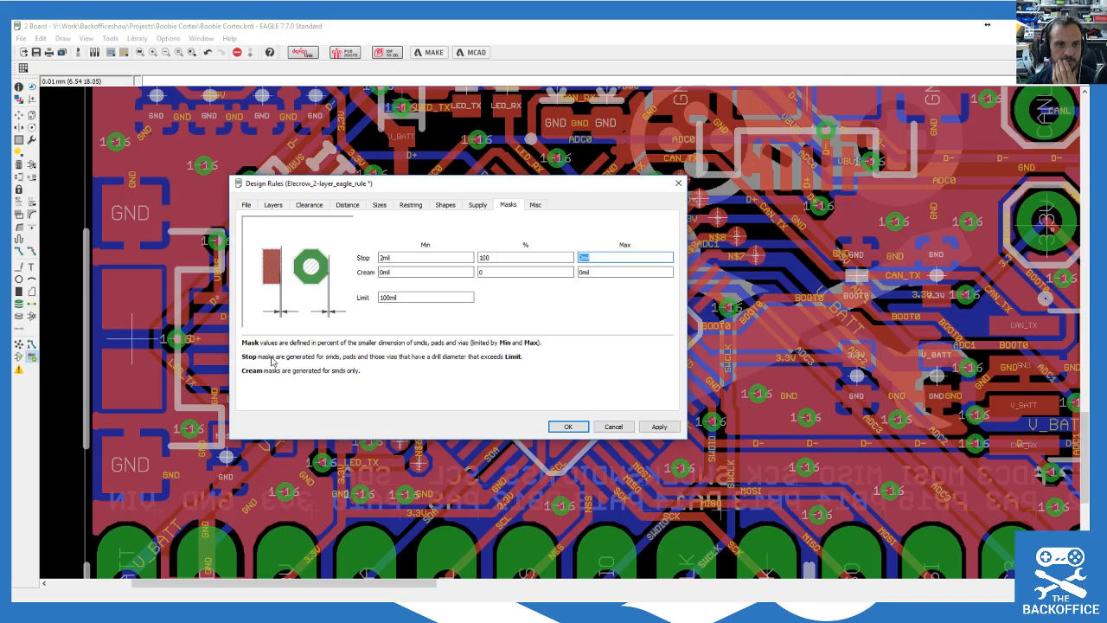
text(2mil)
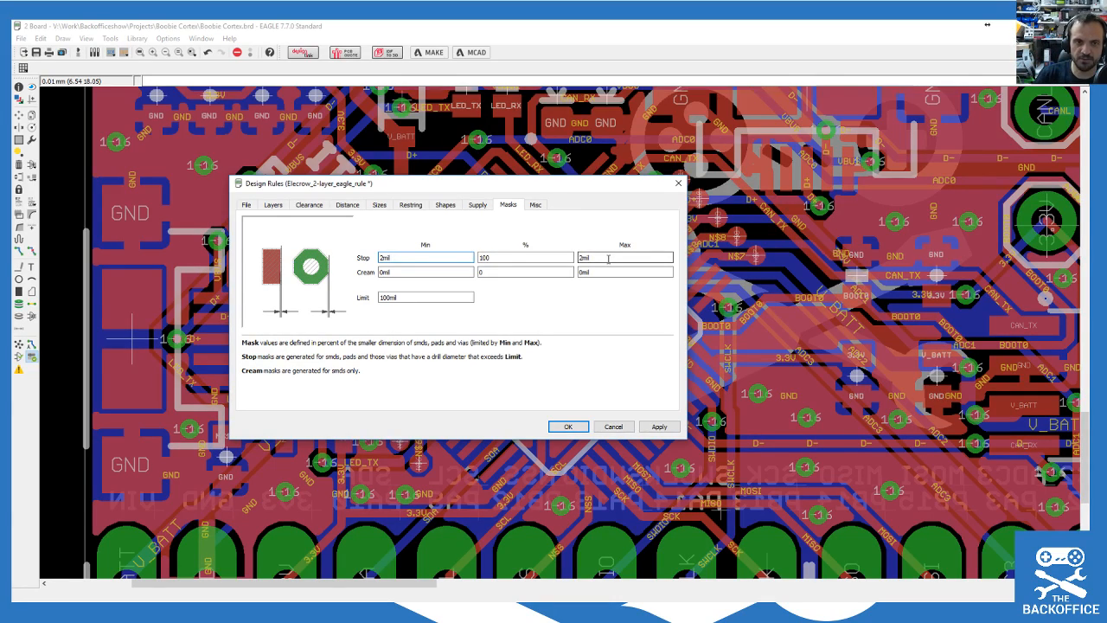
drag(583, 258, 555, 260)
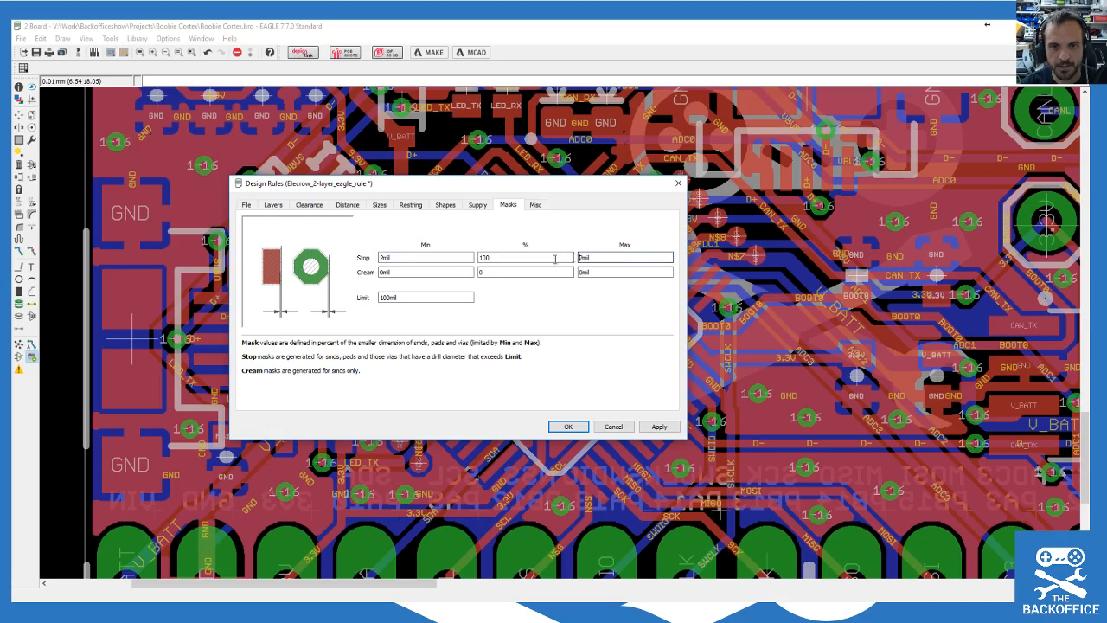
text(2)
click(382, 259)
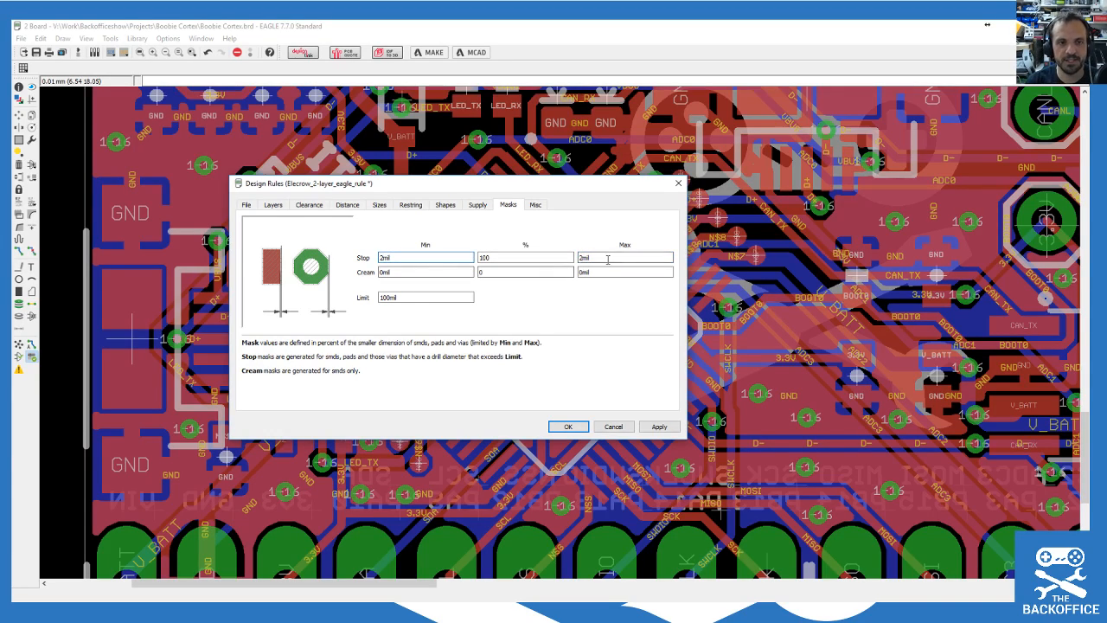
Step: Set the maximum Stop mask value to 0.25mil, apply it, and accept the design rules
click(580, 257)
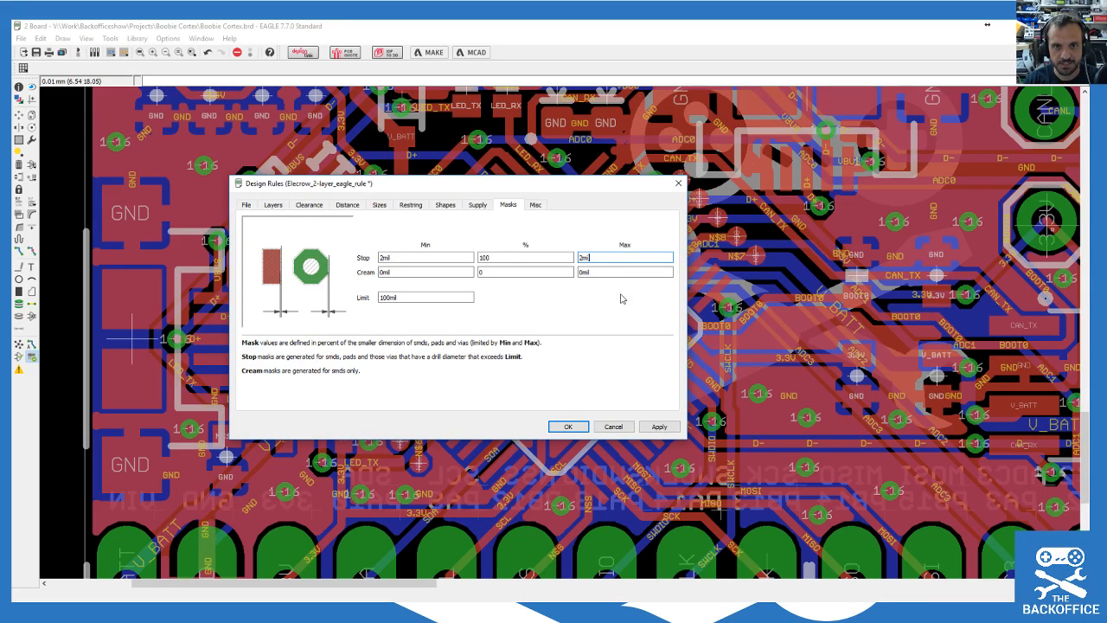
key(ctrl+a)
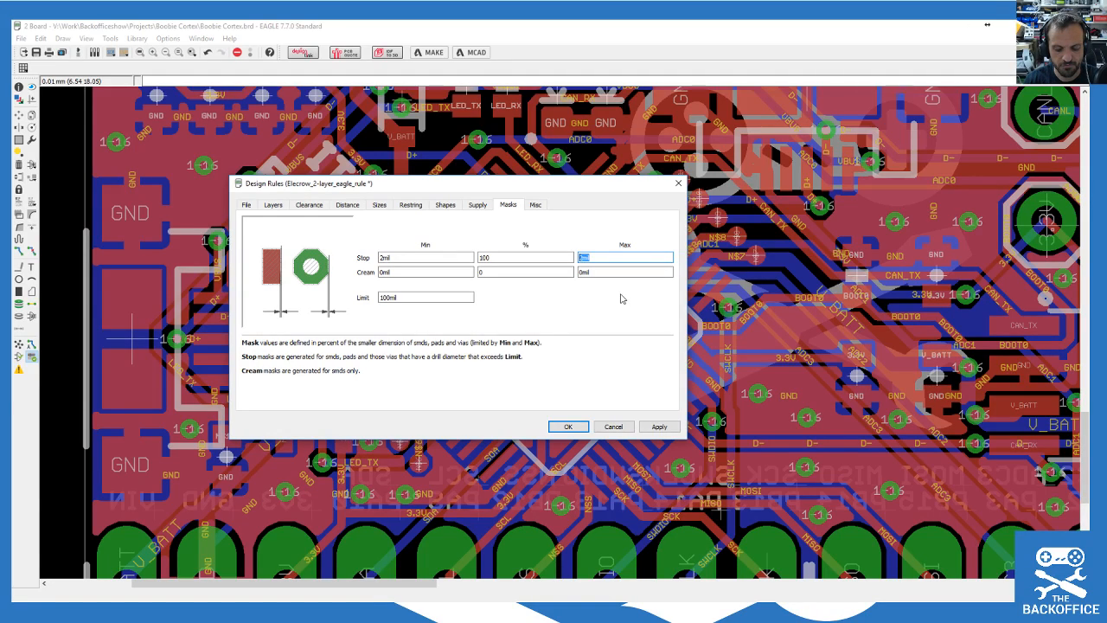
text(0.25)
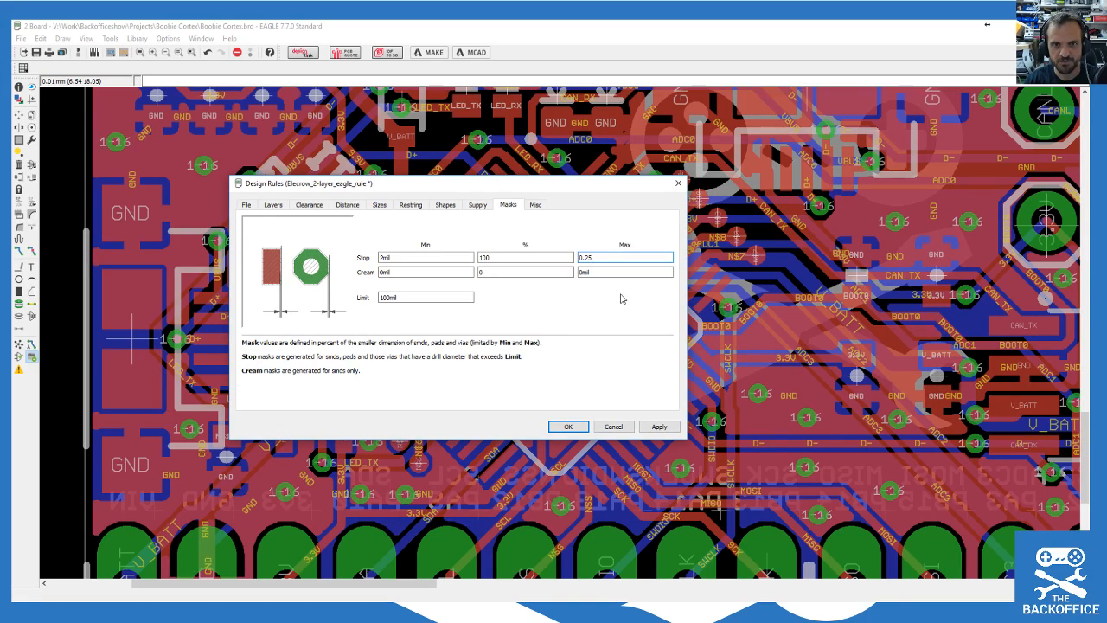
click(661, 427)
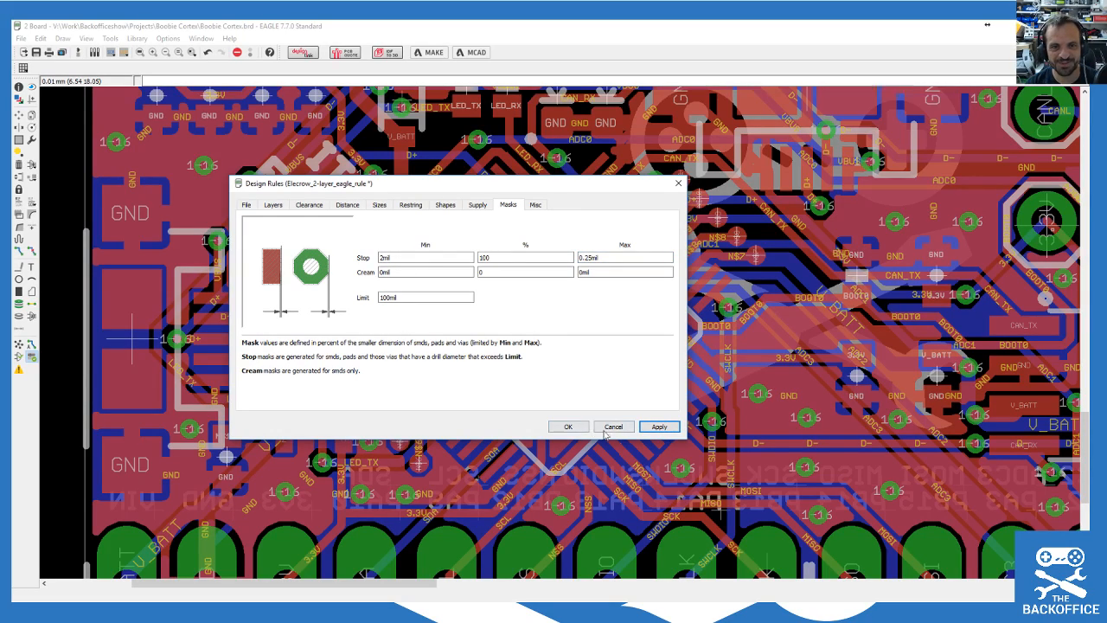
click(567, 427)
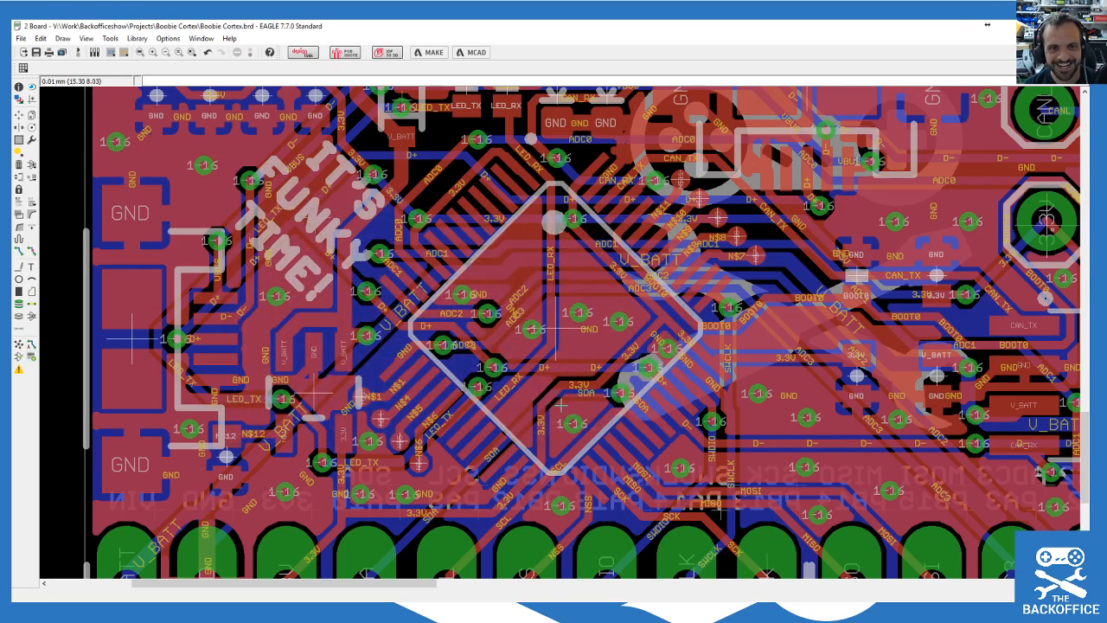
Step: Refresh the board pours again by continuing into the Autorouter's routing variants and cancelling the job
click(30, 348)
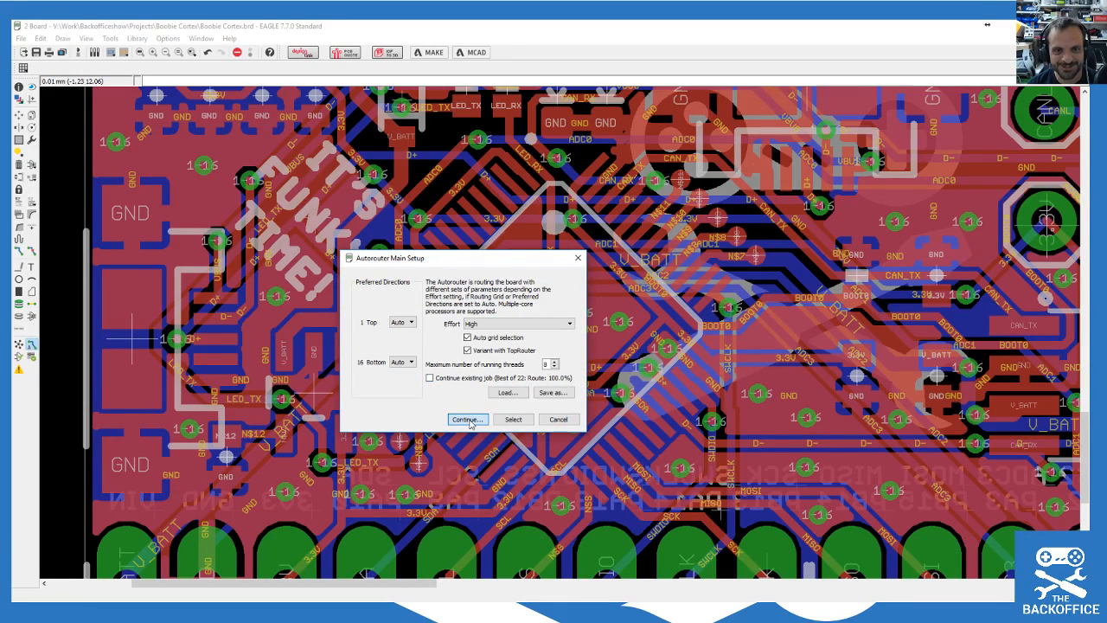
click(467, 420)
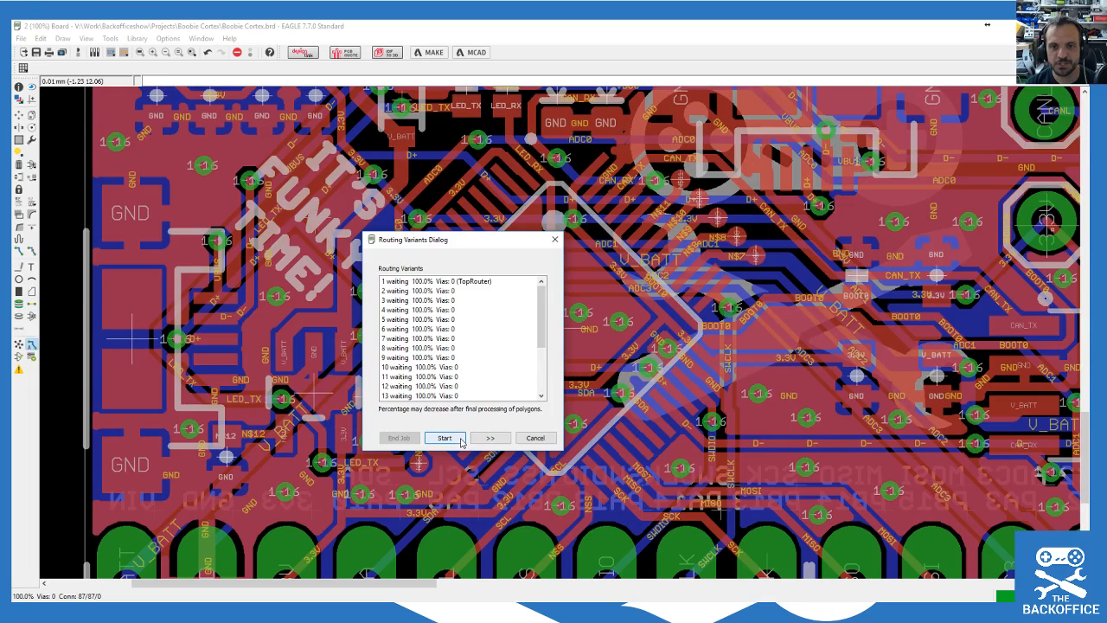
click(535, 438)
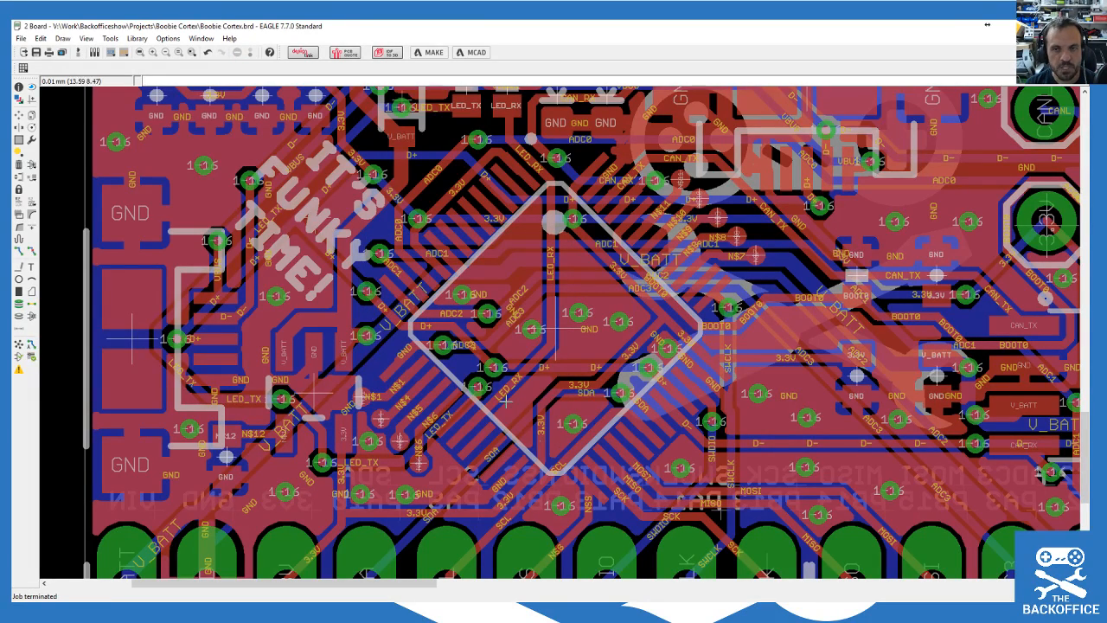
Step: Check the _tsilk and _bsilk layers in the layer display settings by showing them briefly and hiding them again
scroll(657, 333, down, 2)
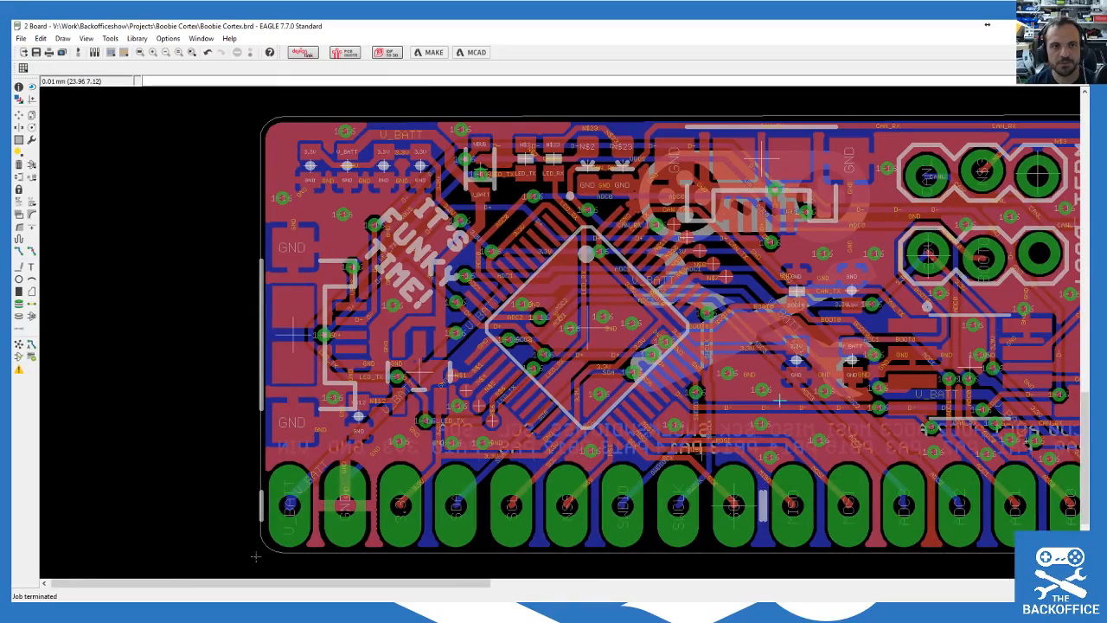
scroll(716, 398, up, 4)
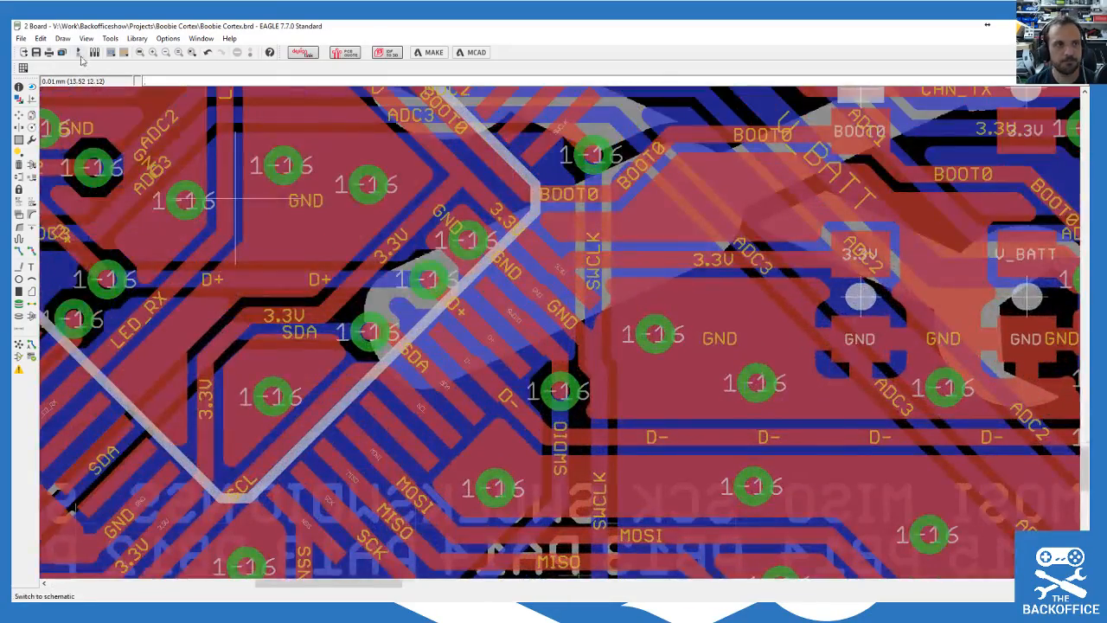
click(18, 100)
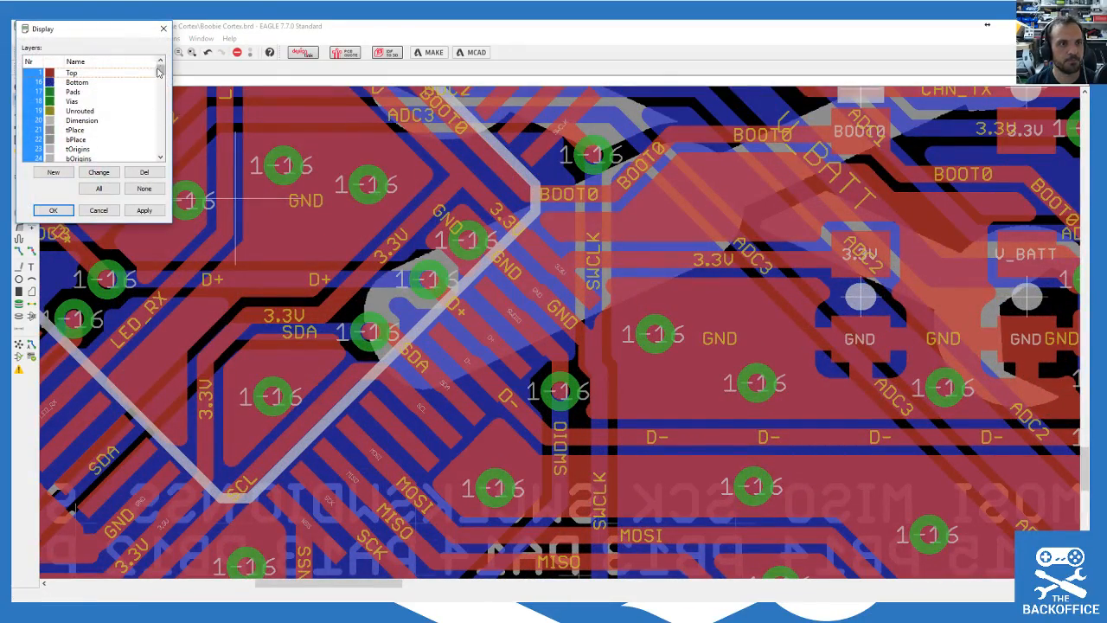
click(159, 81)
drag(159, 80, 159, 111)
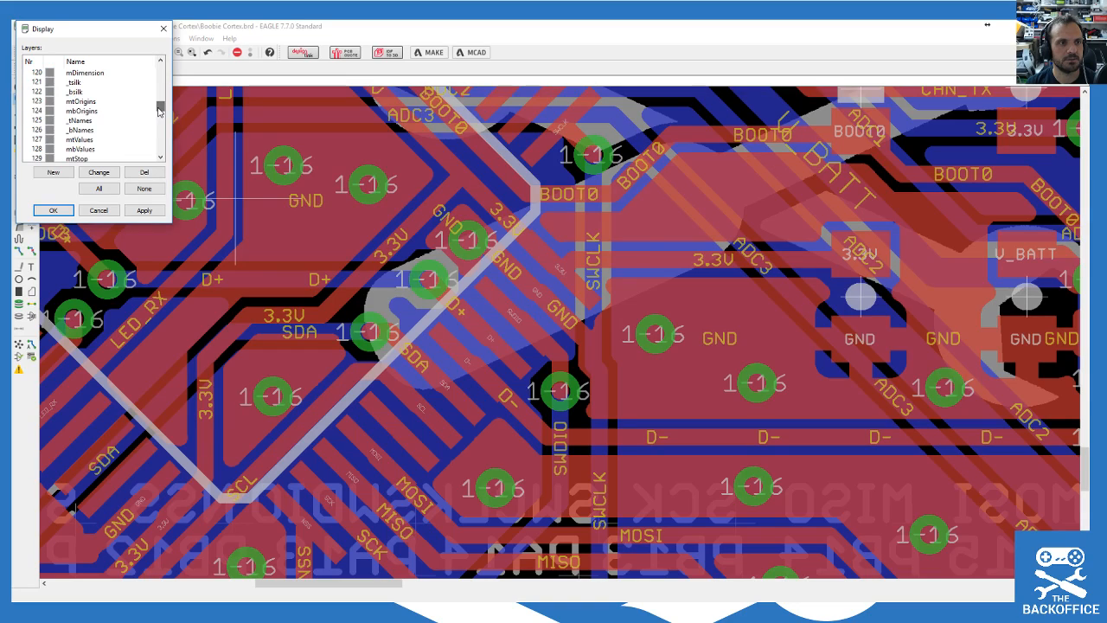
click(147, 211)
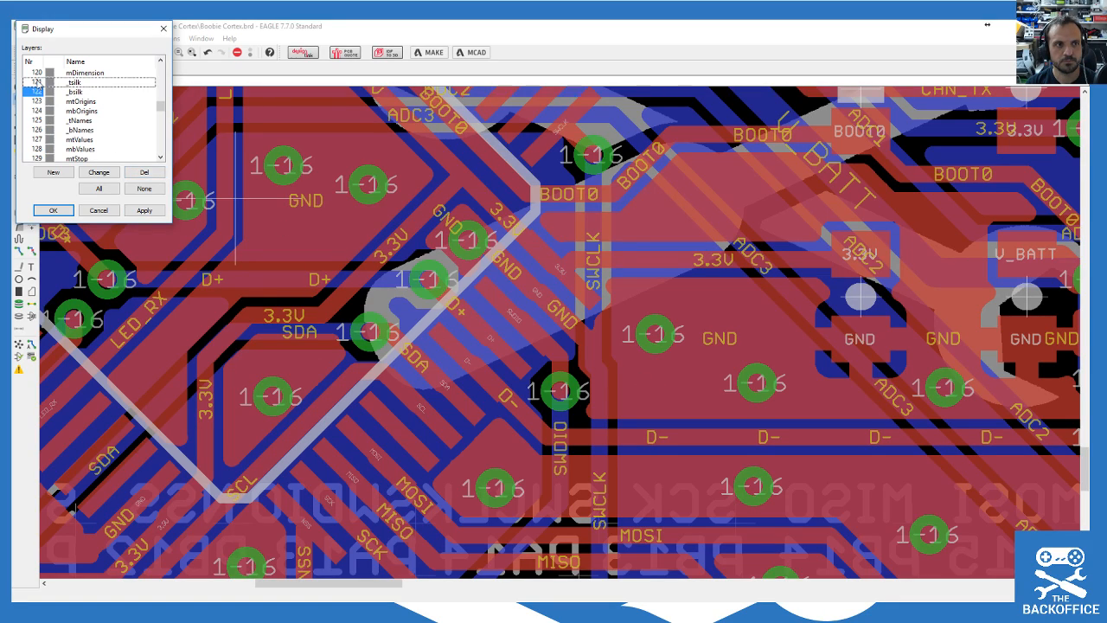
click(149, 213)
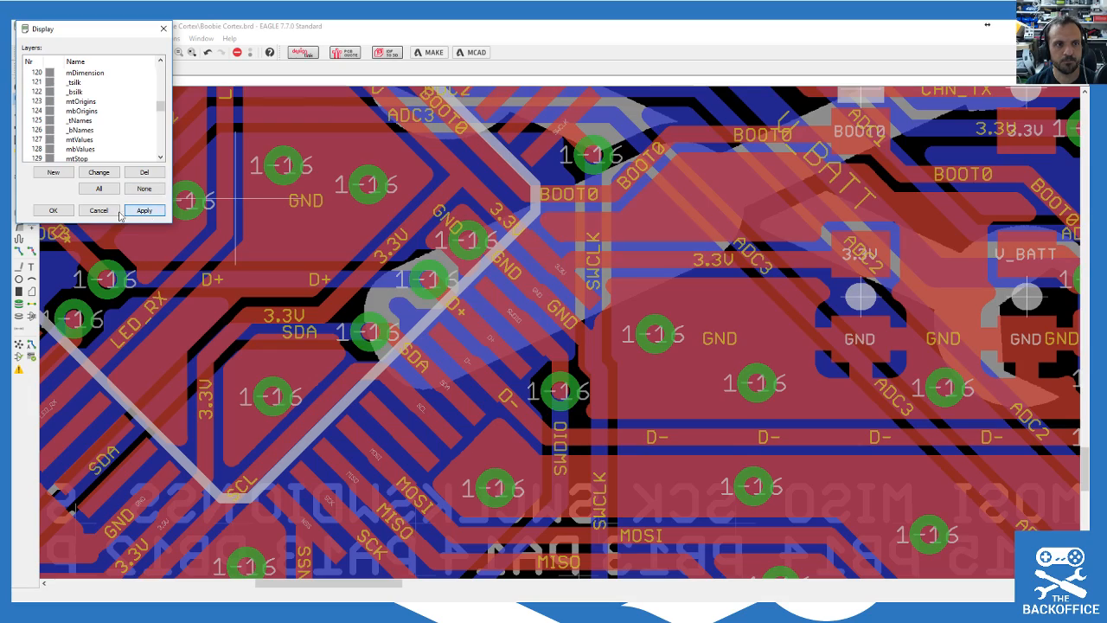
Step: Accept the layer display settings, show the tStop layer on the board, and save the board file
click(52, 210)
scroll(406, 257, down, 2)
scroll(856, 328, down, 1)
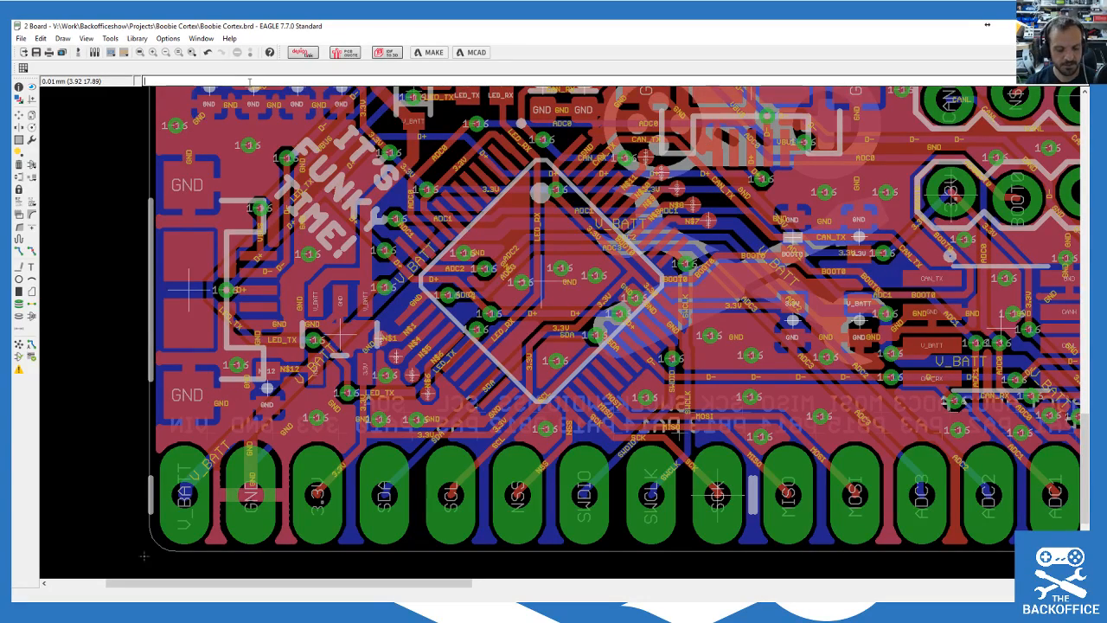
text(s tstop)
key(Return)
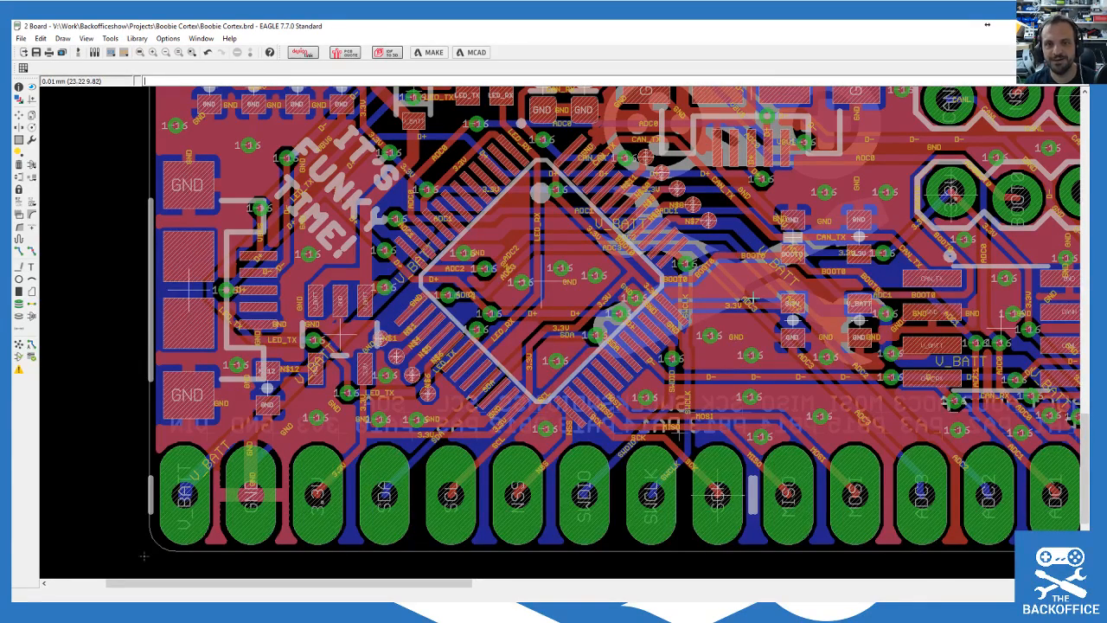
scroll(785, 334, down, 2)
scroll(785, 334, up, 1)
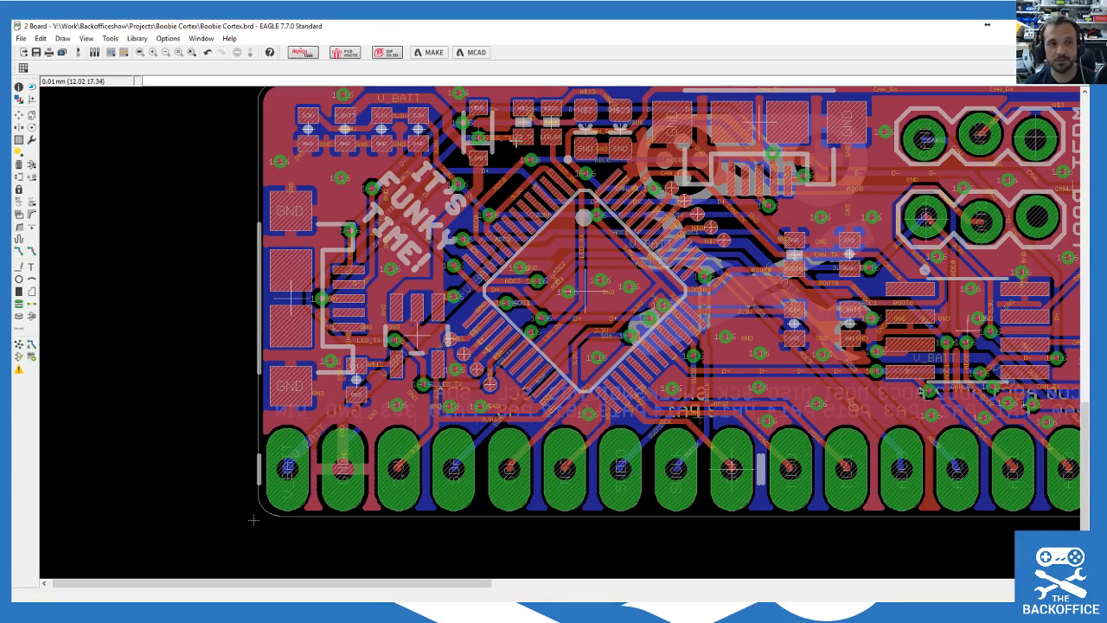
click(36, 52)
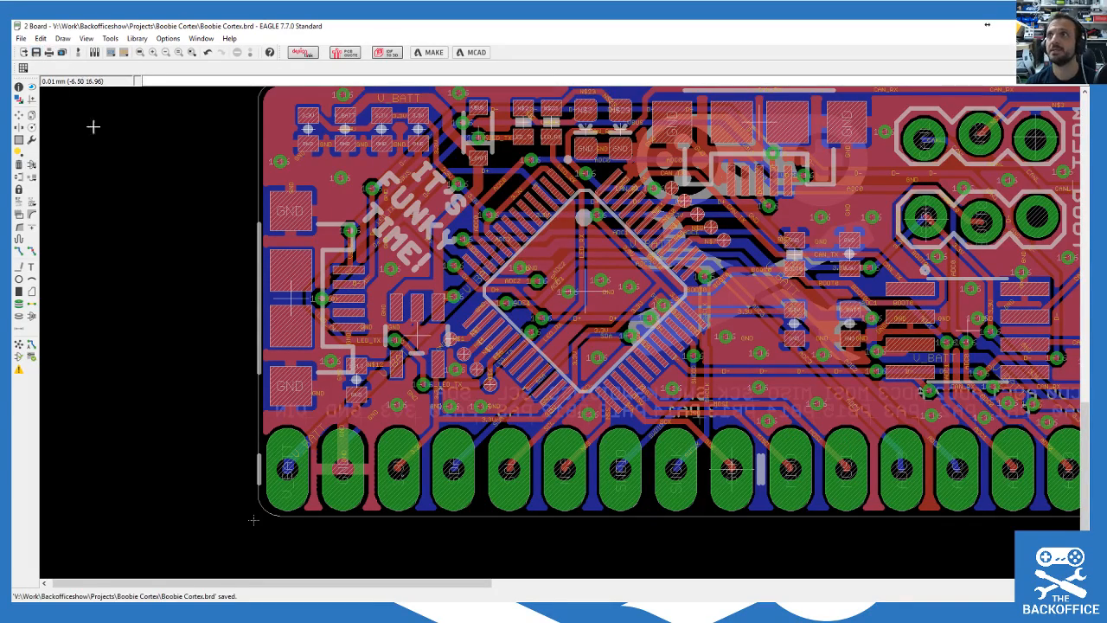
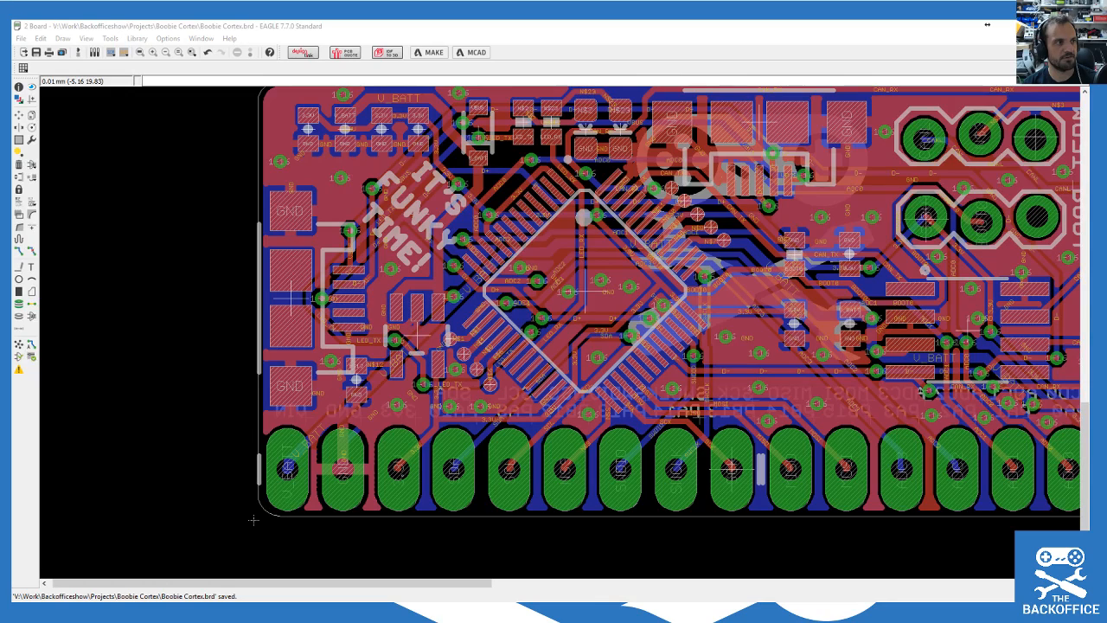
Step: Switch to the browser with the PCB-POOL website, choose its English version, and open the PCBs order configuration
drag(12, 95, 717, 57)
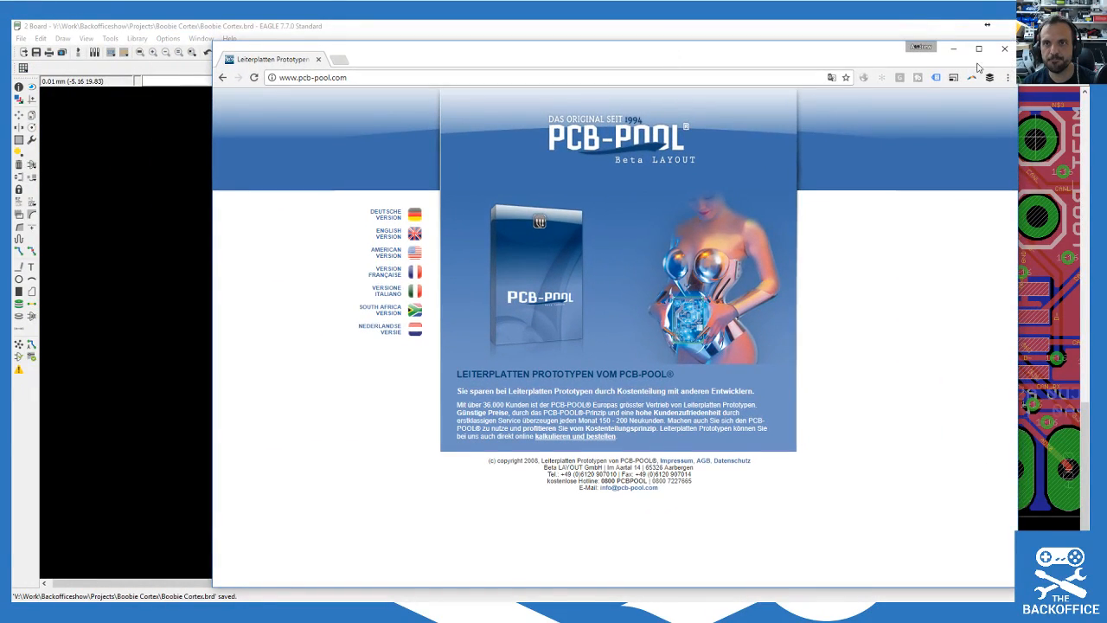
click(978, 48)
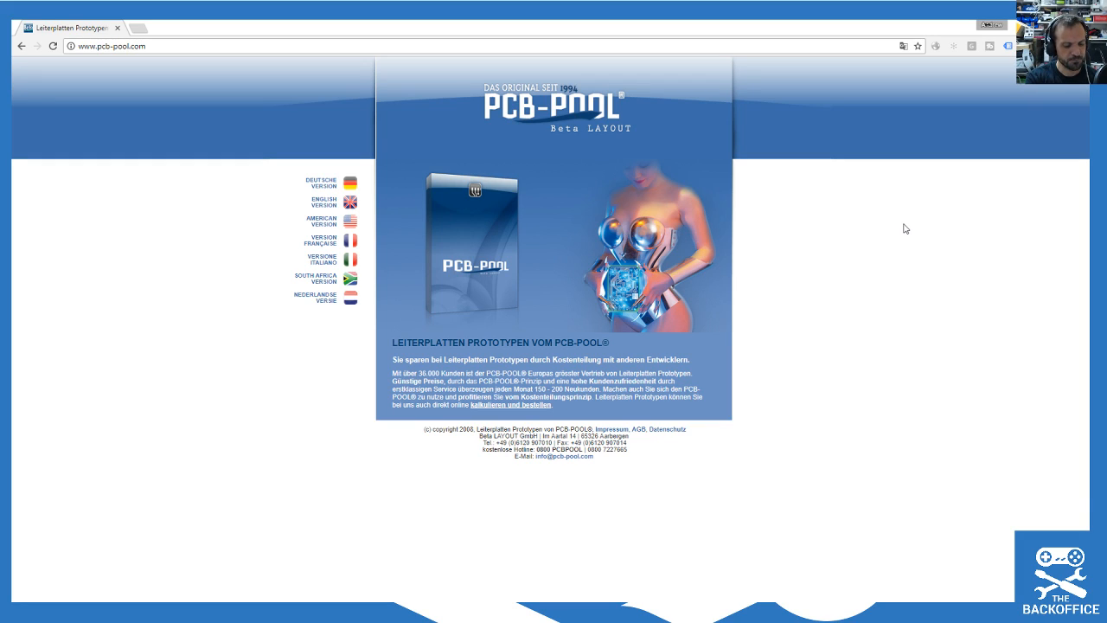
click(349, 203)
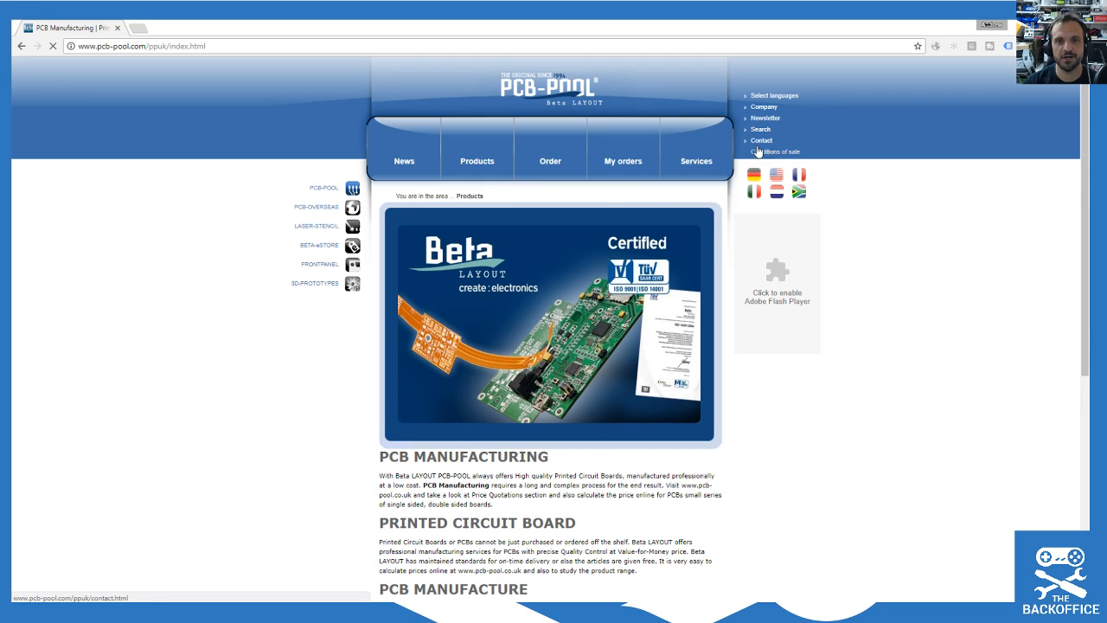
mouse_move(529, 165)
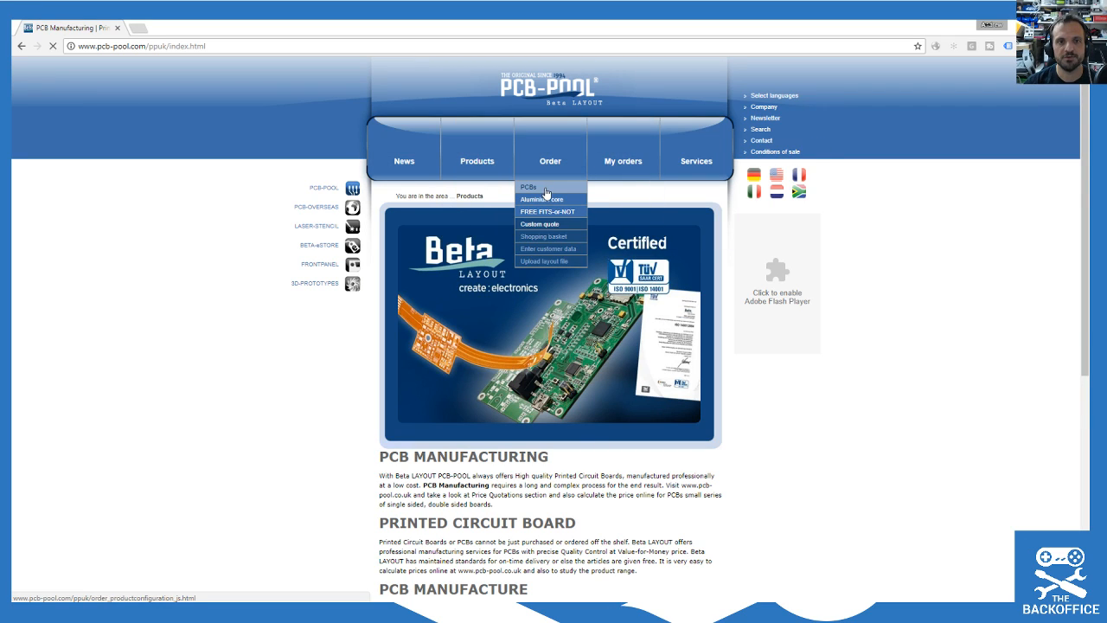
click(529, 187)
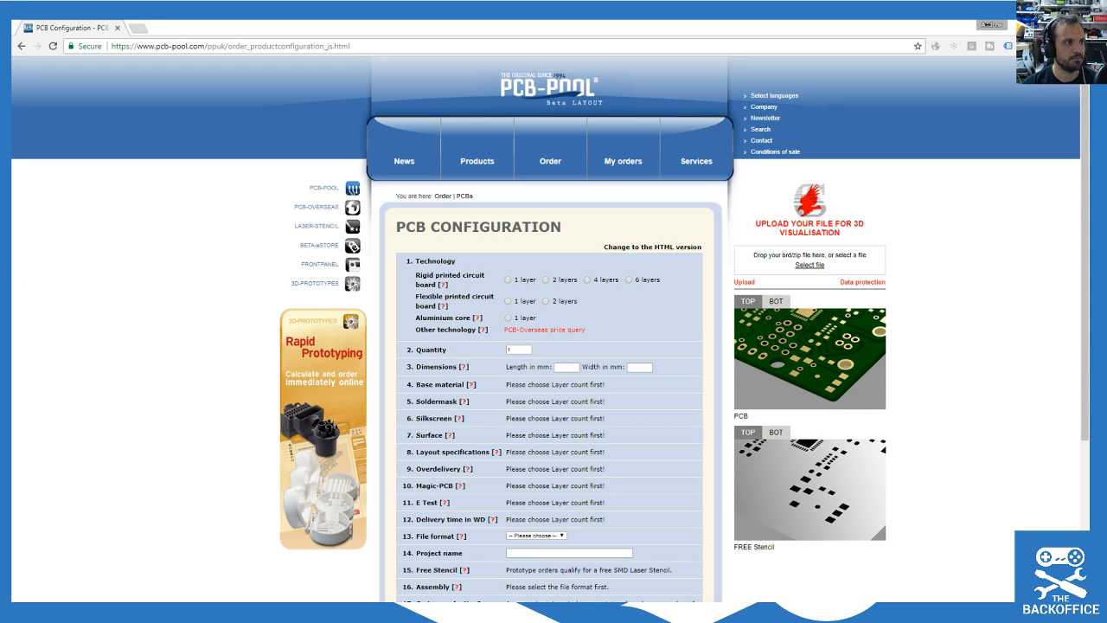
Step: Look through the Boobie Cortex project folder in File Explorer for Boobie Cortex.brd and return to the PCB-POOL page
drag(12, 82, 344, 78)
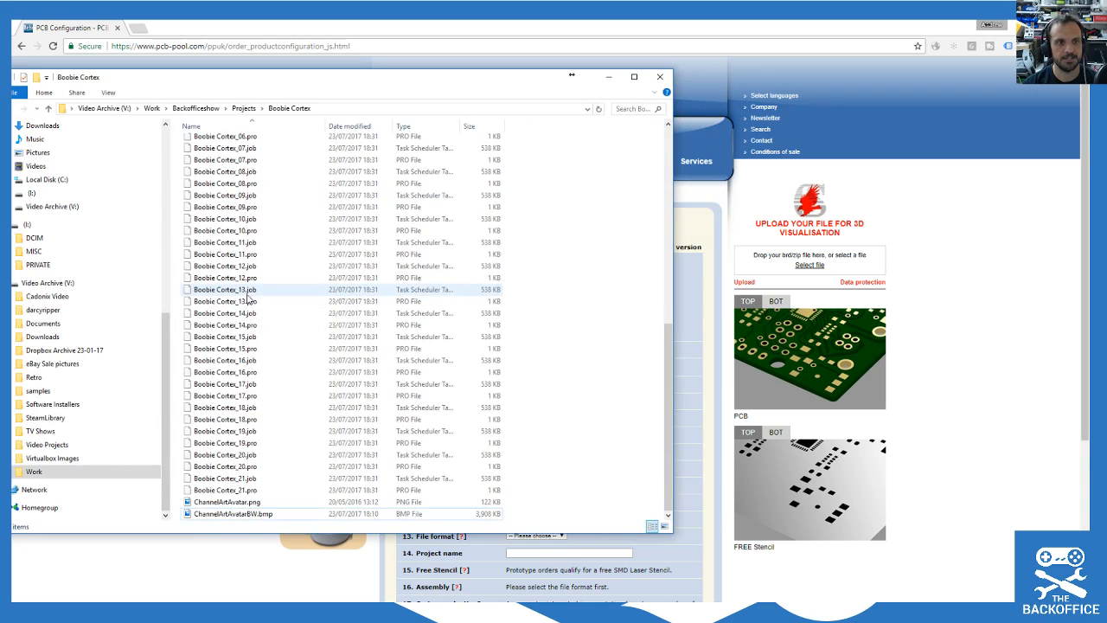
scroll(253, 303, up, 11)
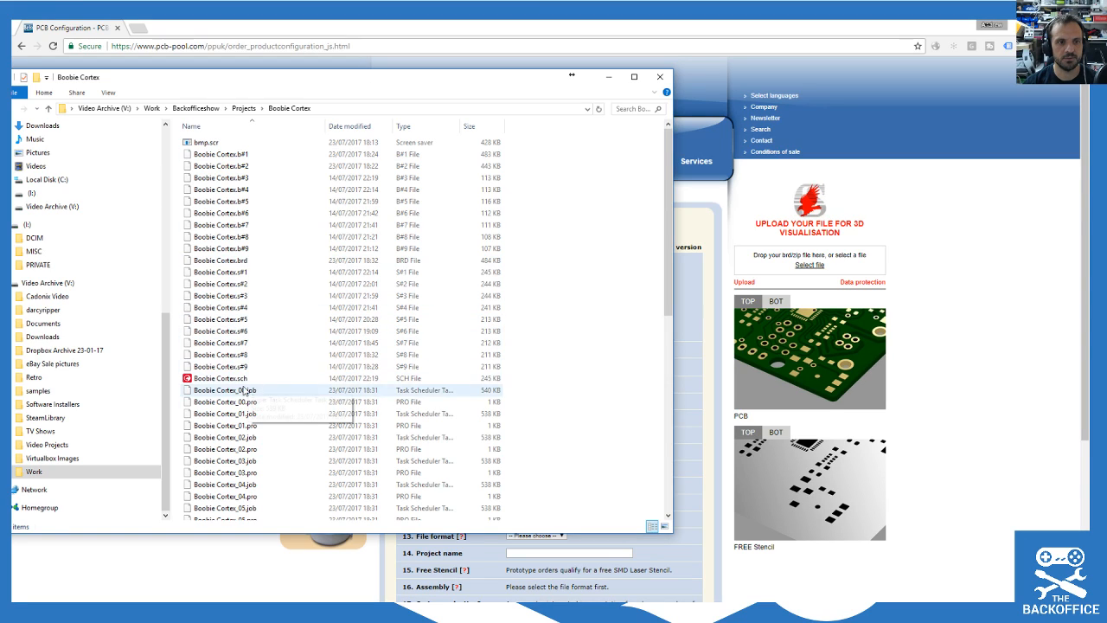
scroll(337, 385, down, 11)
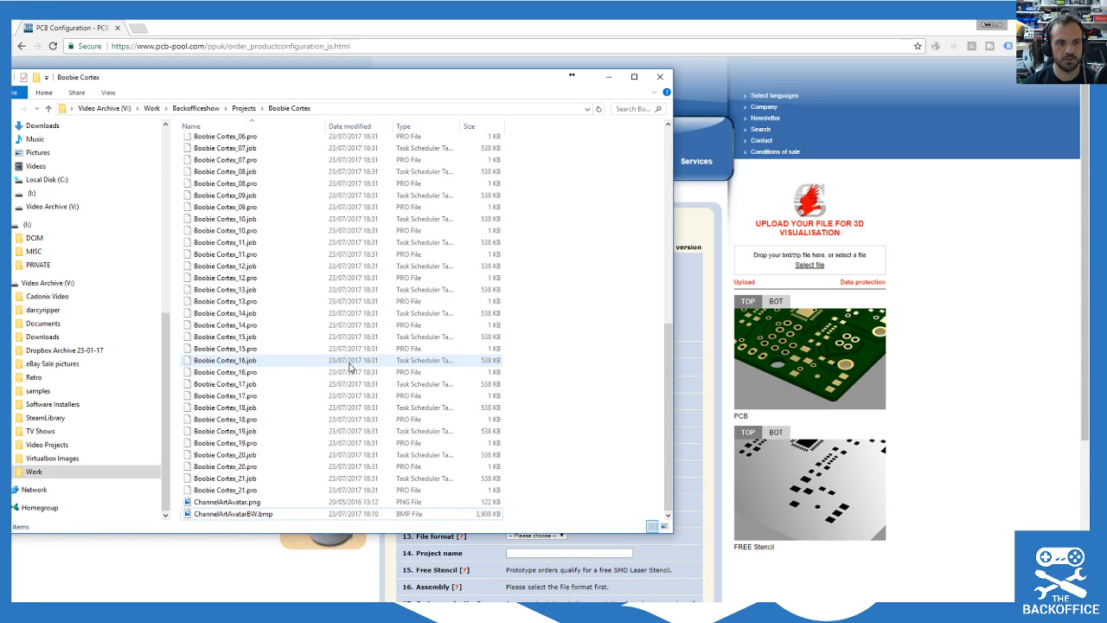
scroll(337, 385, up, 11)
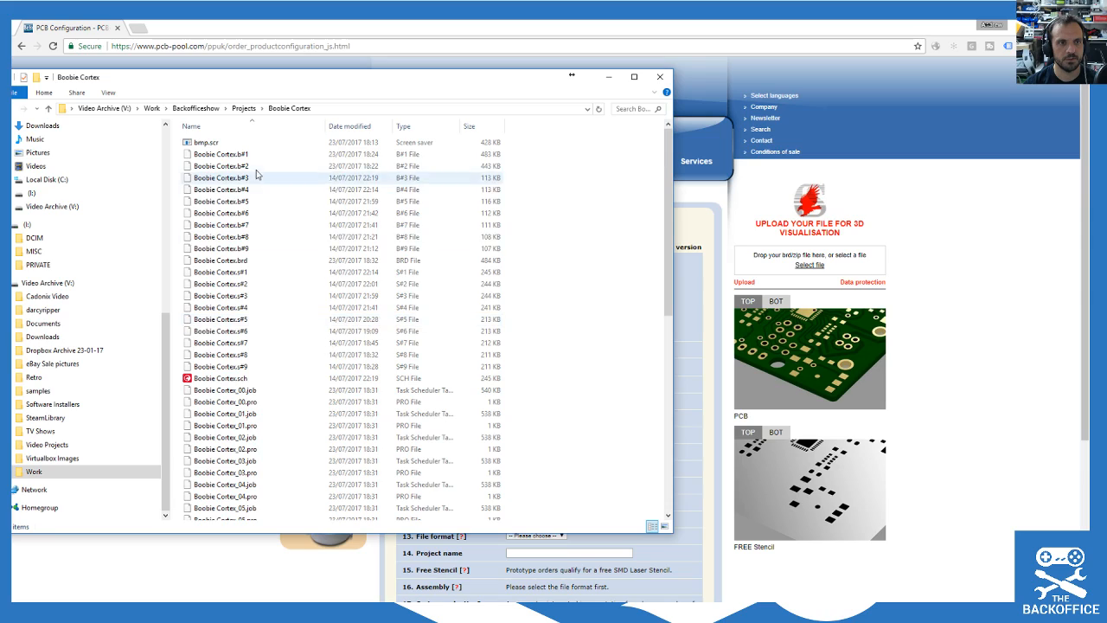
click(260, 260)
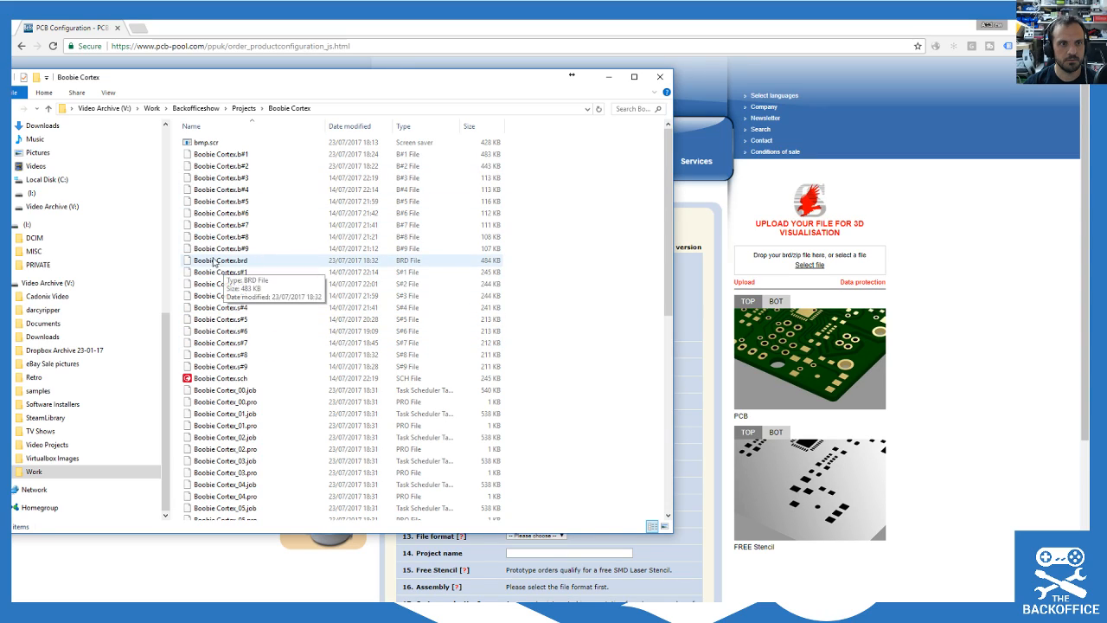
mouse_move(231, 262)
mouse_down()
mouse_move(825, 247)
mouse_move(424, 272)
mouse_move(223, 266)
mouse_up()
click(302, 27)
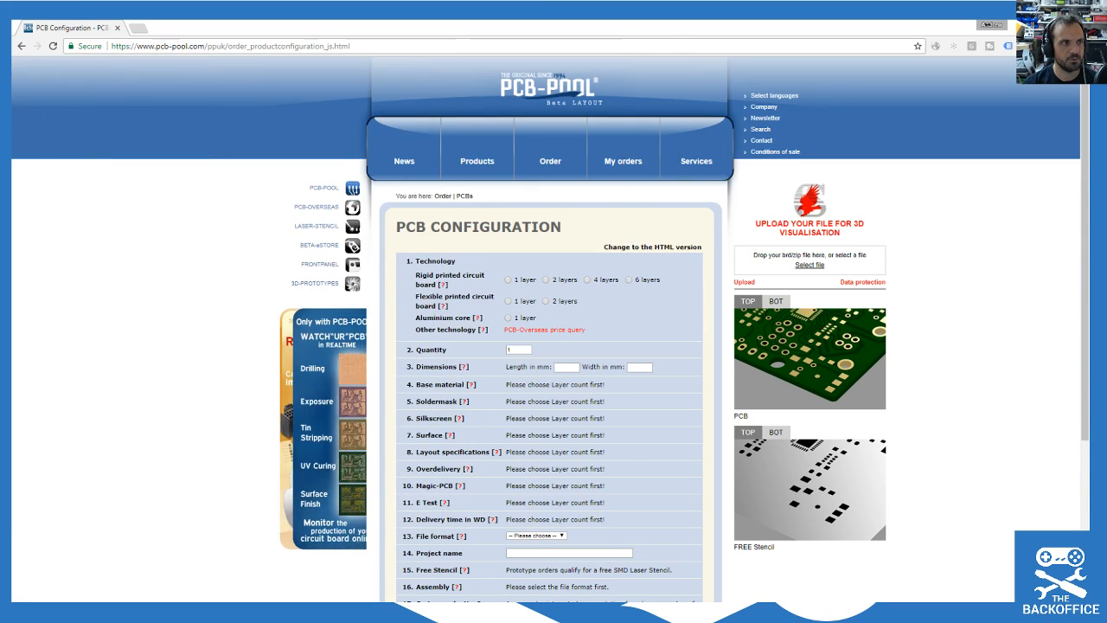
Step: Start selecting a file for the 3D visualisation and browse to V:\Work\Backofficeshow\Projects\Boobie Cortex
click(809, 264)
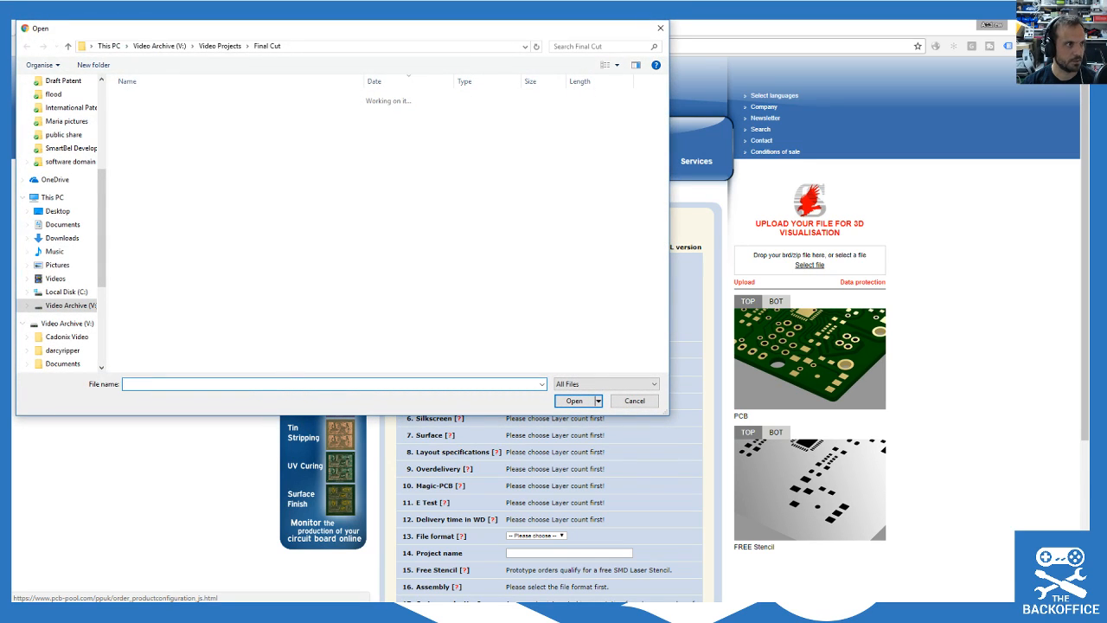
click(312, 45)
text(V:\Work\Backofficeshow\Projects\Boobie Cortex)
key(Return)
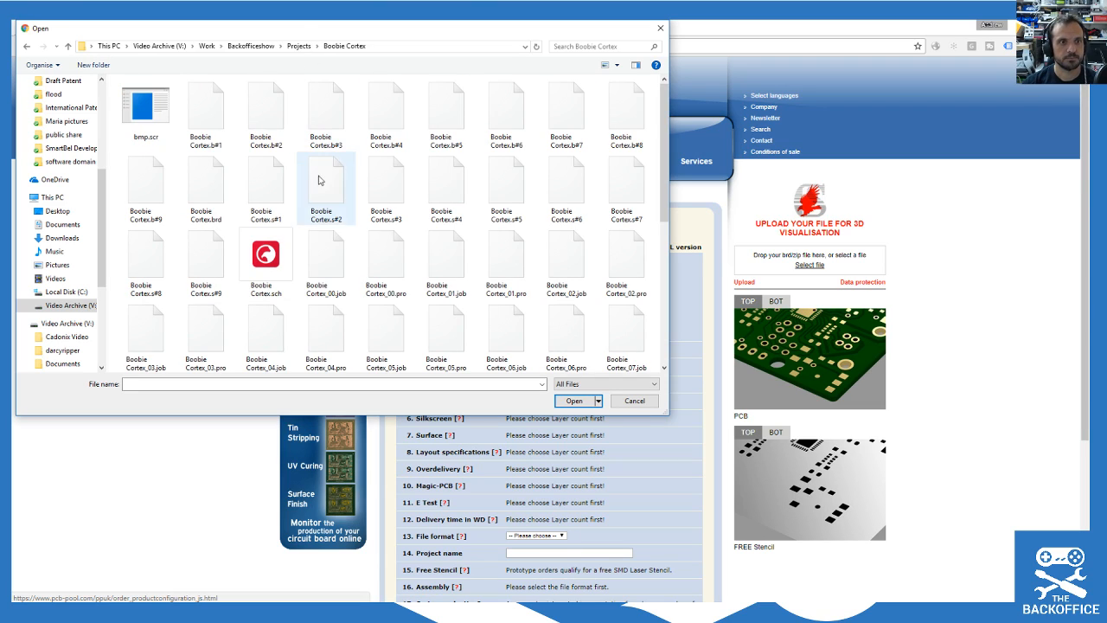
mouse_move(662, 134)
mouse_down()
mouse_move(685, 286)
mouse_move(644, 134)
mouse_up()
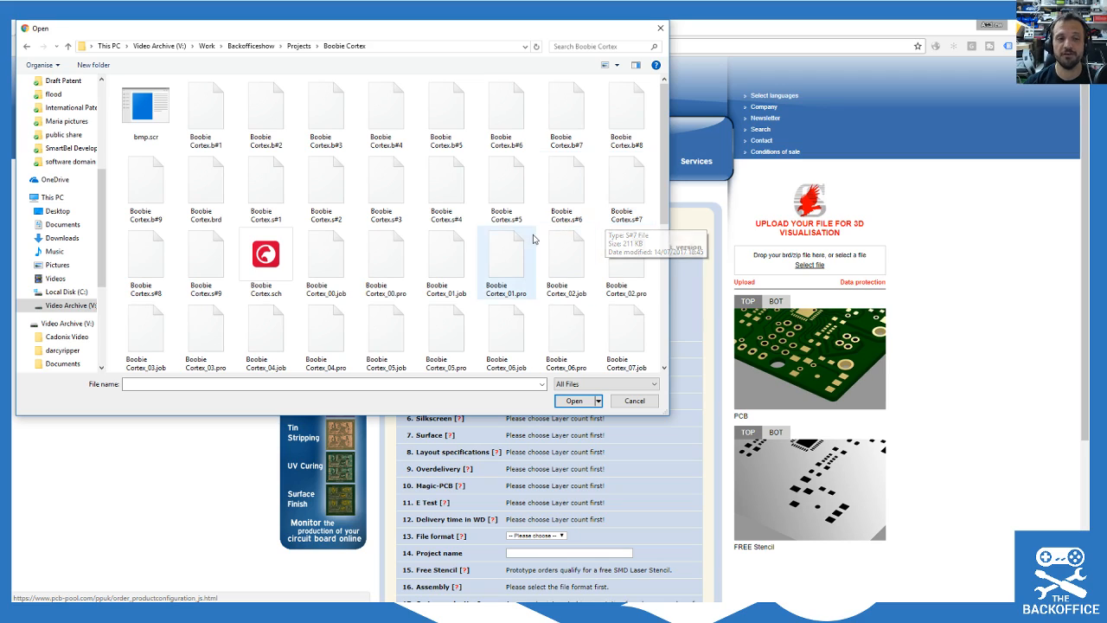
scroll(544, 233, down, 2)
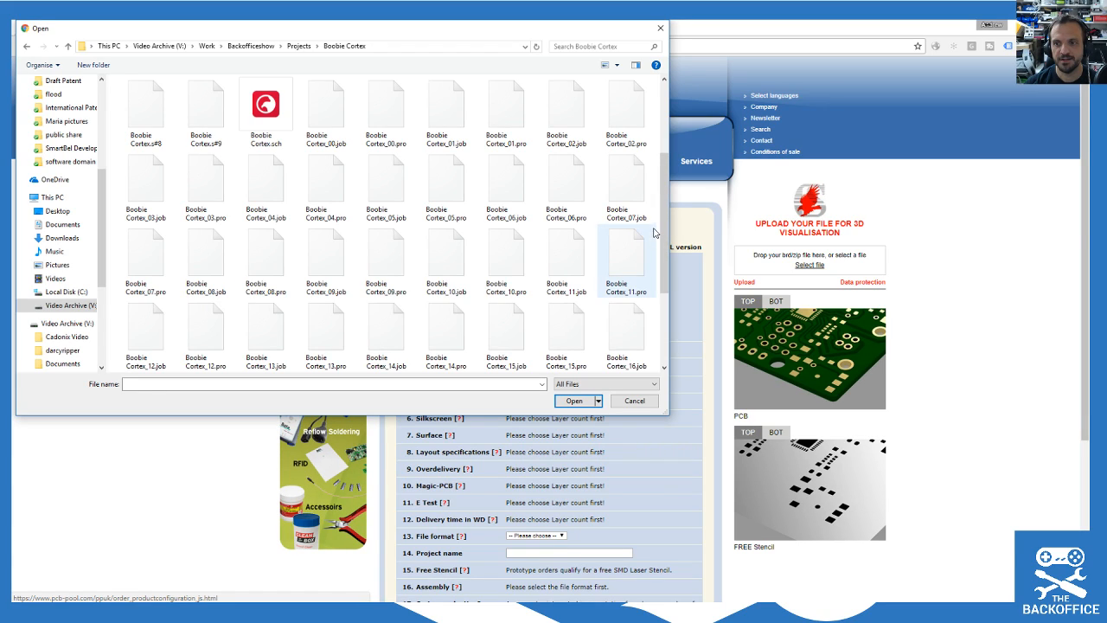
drag(662, 243, 666, 168)
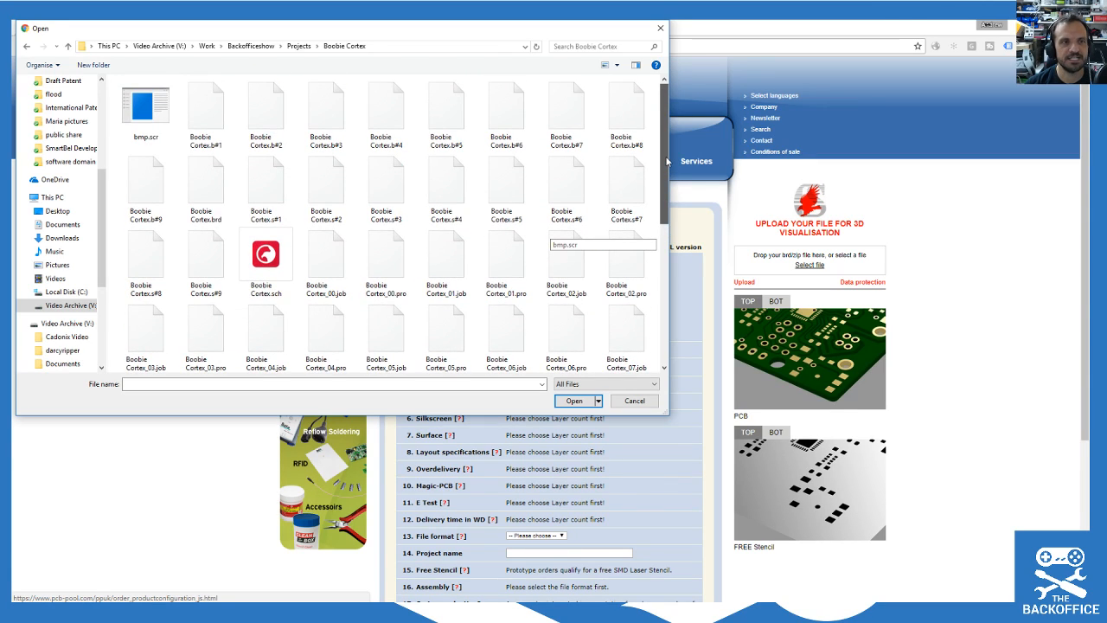
Step: Switch the project file listing to Details, sort it by type, and widen the Name column to show full file names
click(636, 66)
click(636, 66)
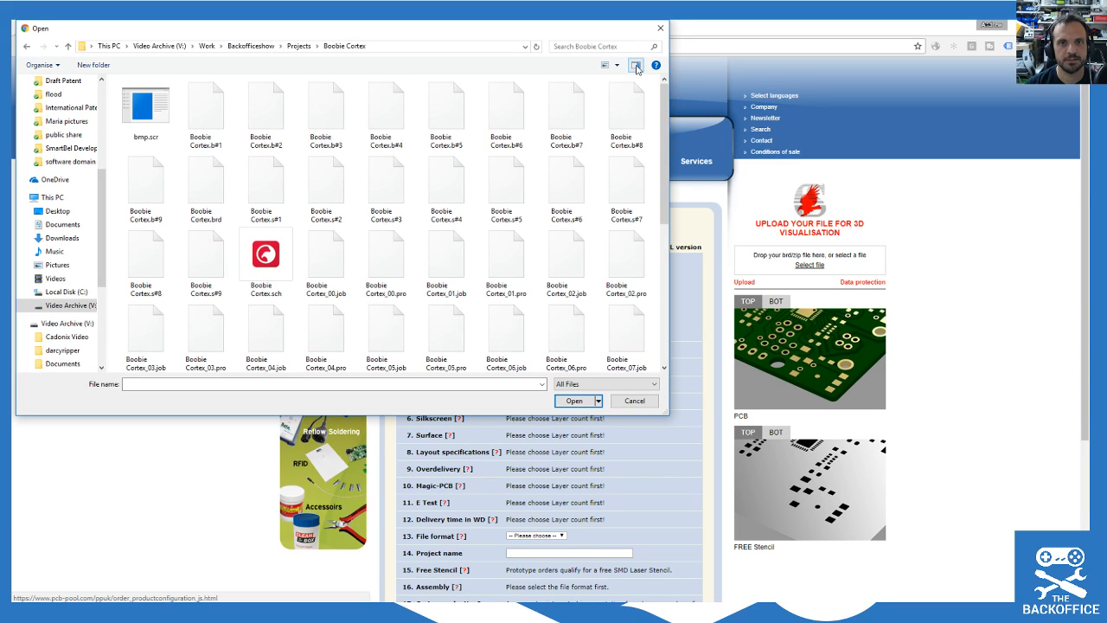
click(617, 66)
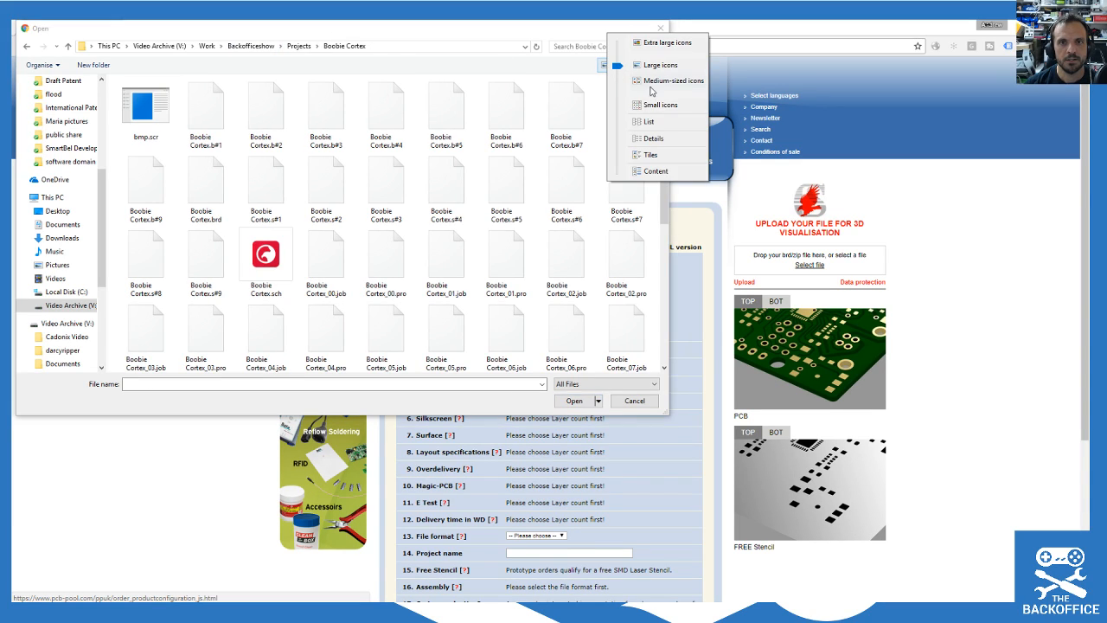
click(652, 138)
click(315, 84)
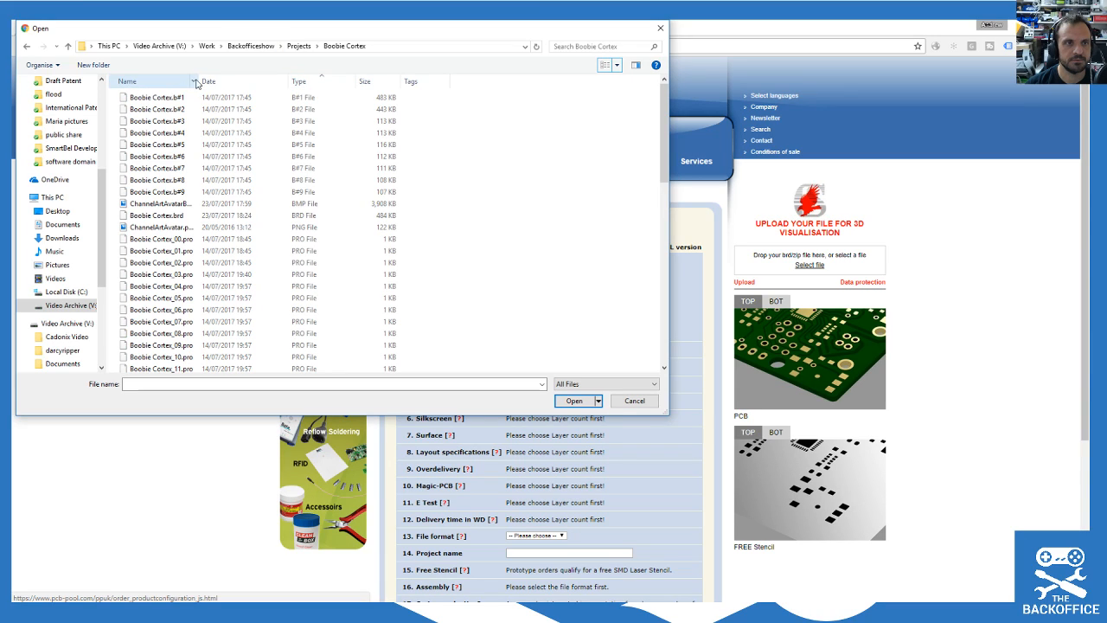
drag(200, 80, 412, 81)
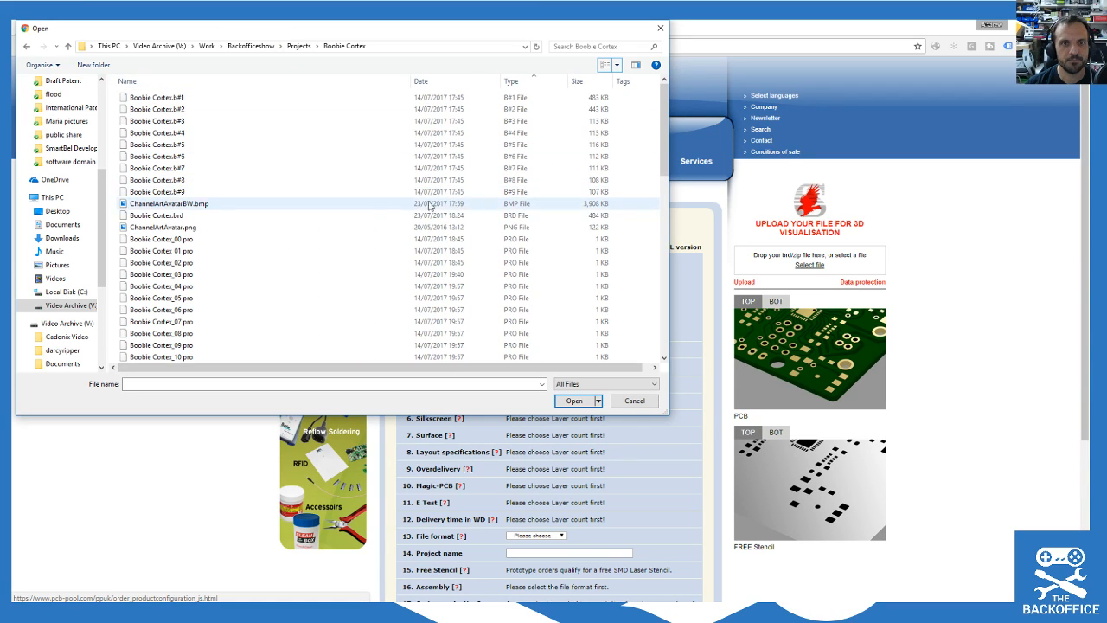
Step: Choose Boobie Cortex.brd and upload it for 3D visualisation
click(176, 215)
double_click(176, 216)
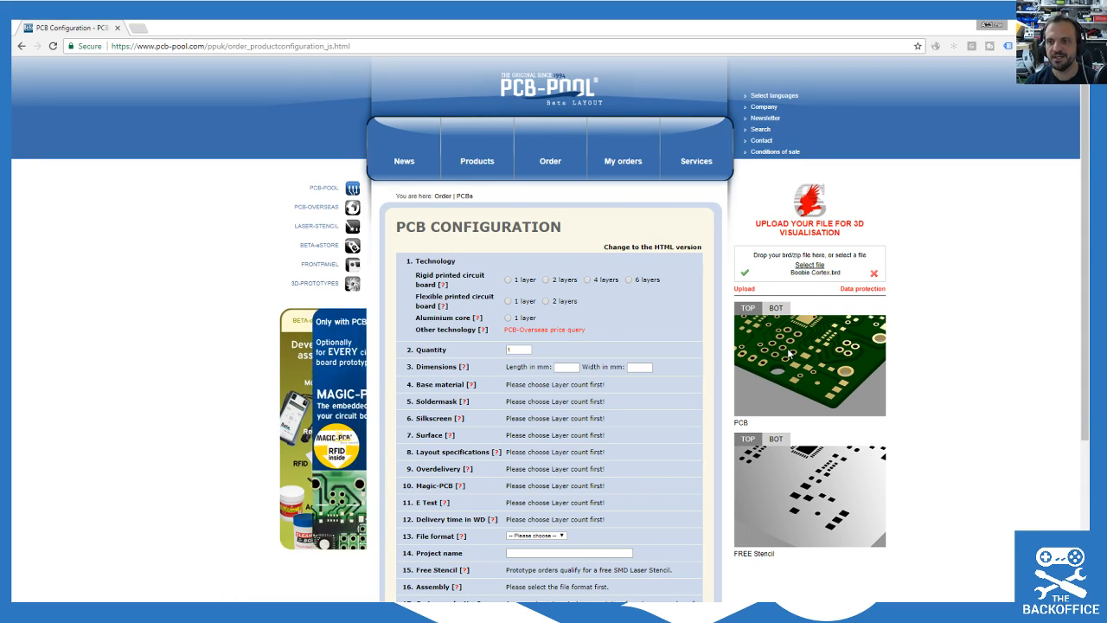
scroll(836, 356, down, 1)
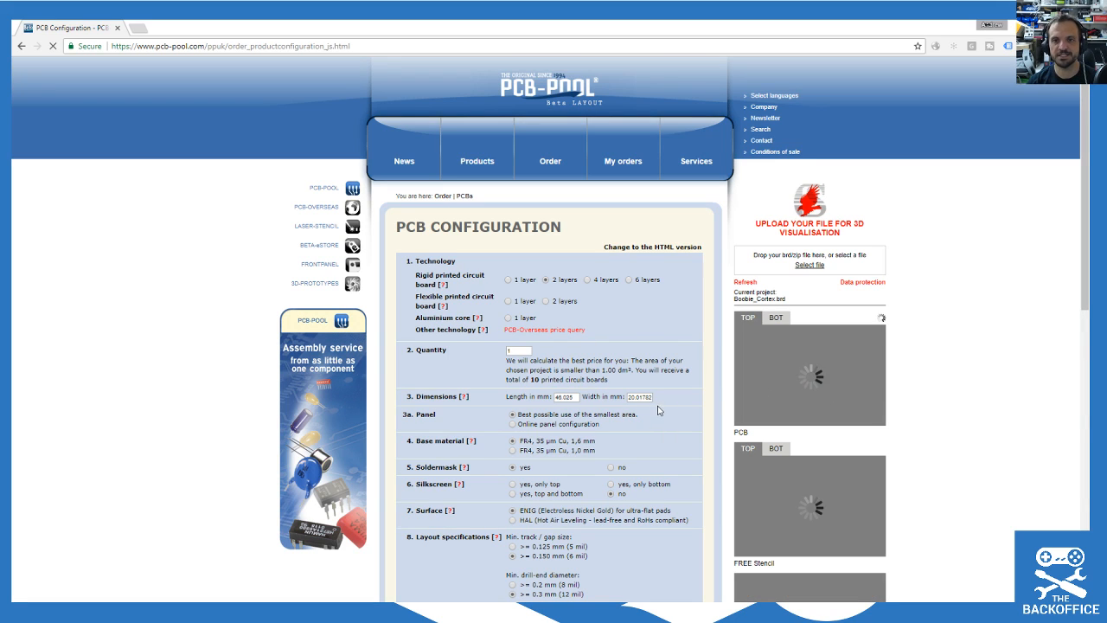
Step: Examine the generated PCB, stencil and 3D assembly previews alongside the board's configuration options
scroll(951, 294, down, 3)
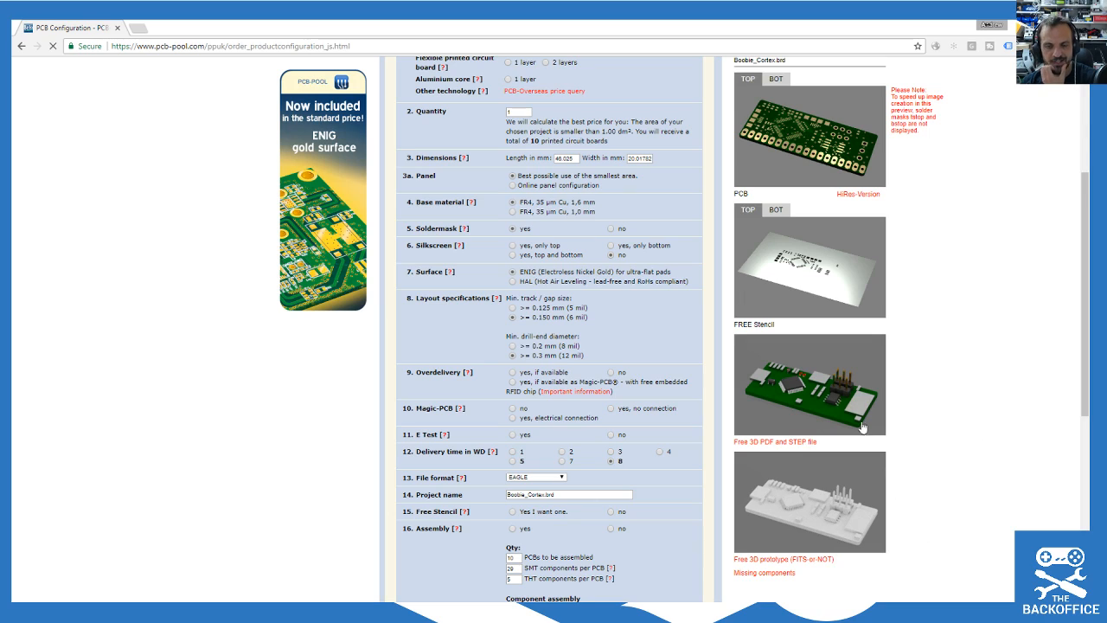
scroll(862, 426, up, 1)
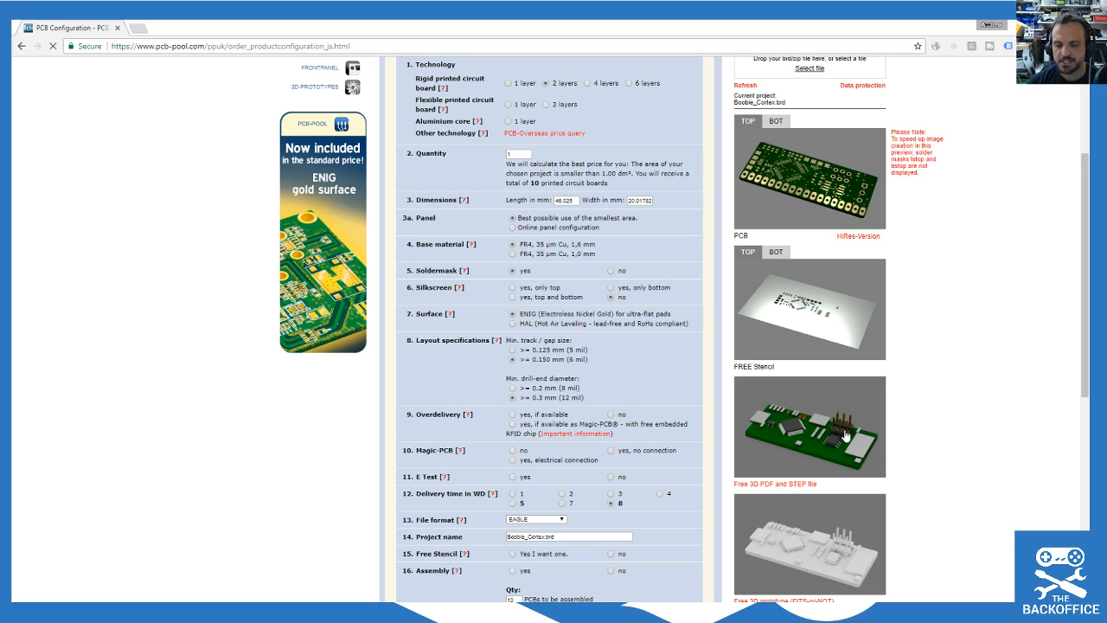
scroll(848, 441, down, 1)
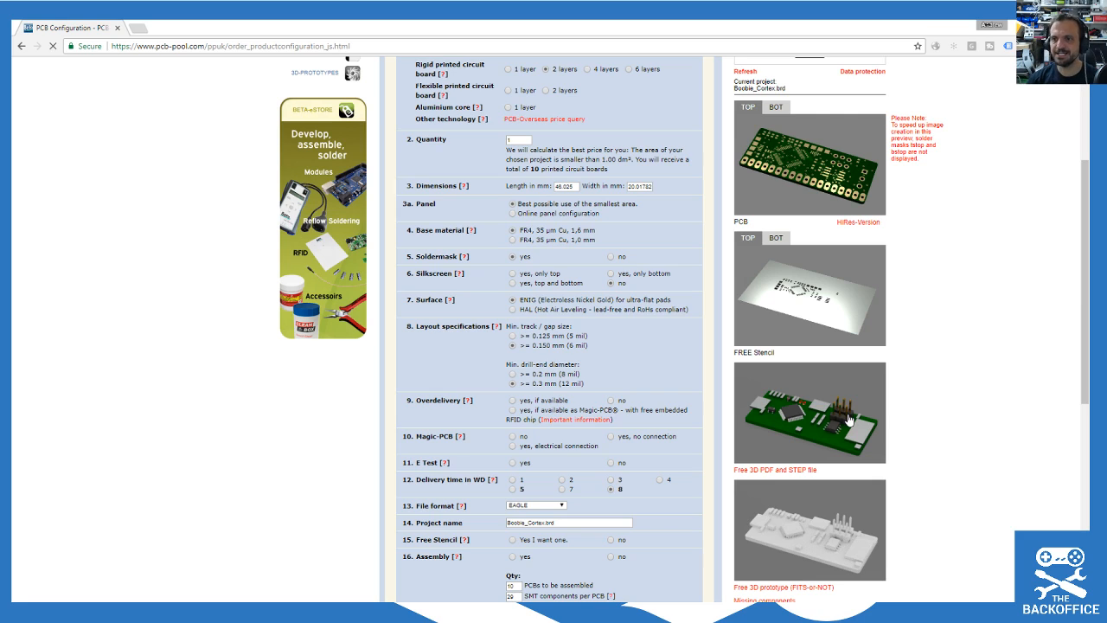
scroll(450, 312, up, 3)
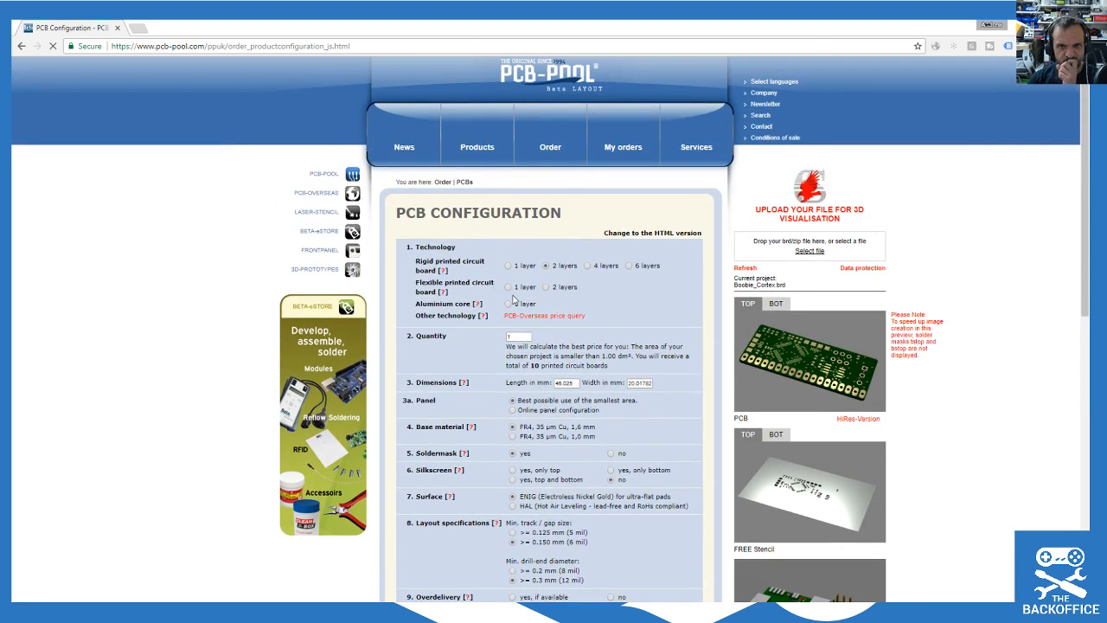
Step: Try an order quantity of 10 in the PCB configuration and return it to 1
scroll(510, 298, down, 1)
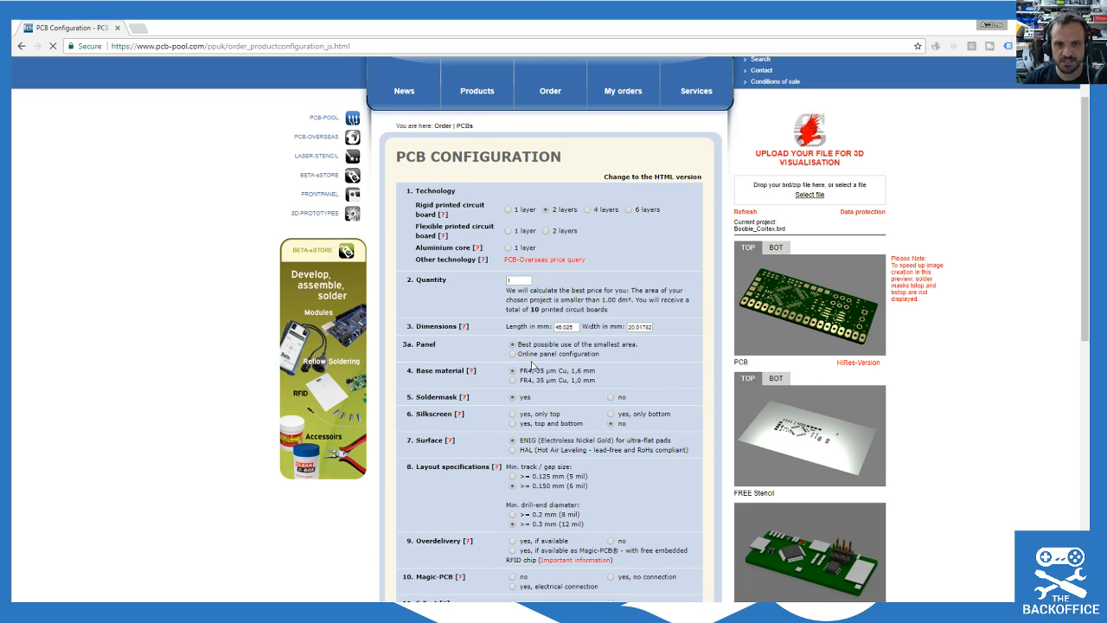
scroll(558, 259, down, 1)
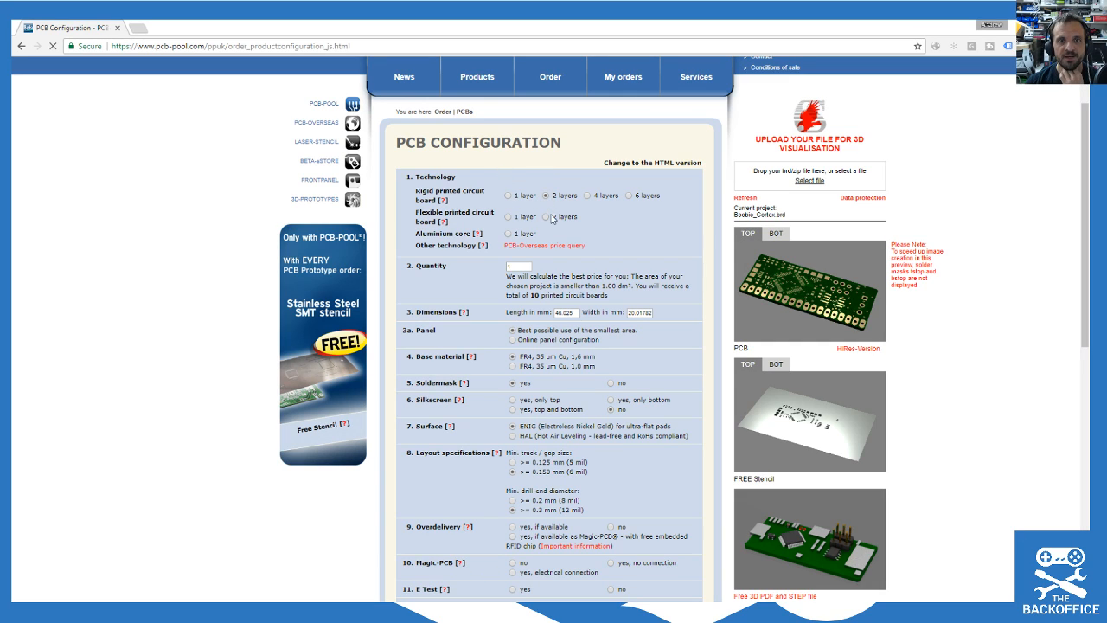
scroll(545, 222, down, 2)
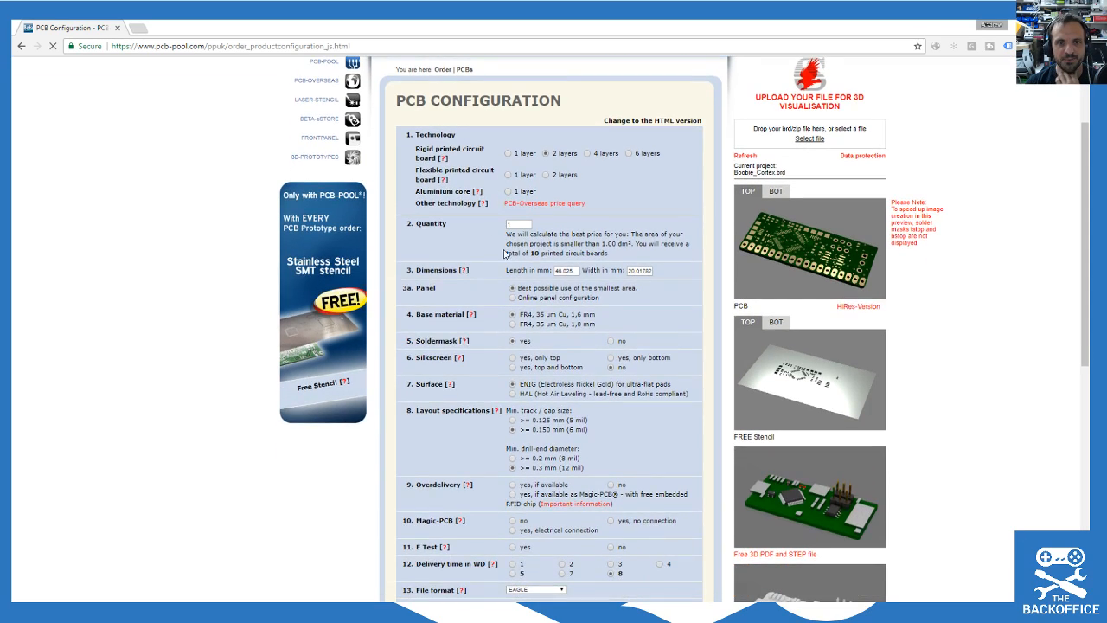
double_click(522, 184)
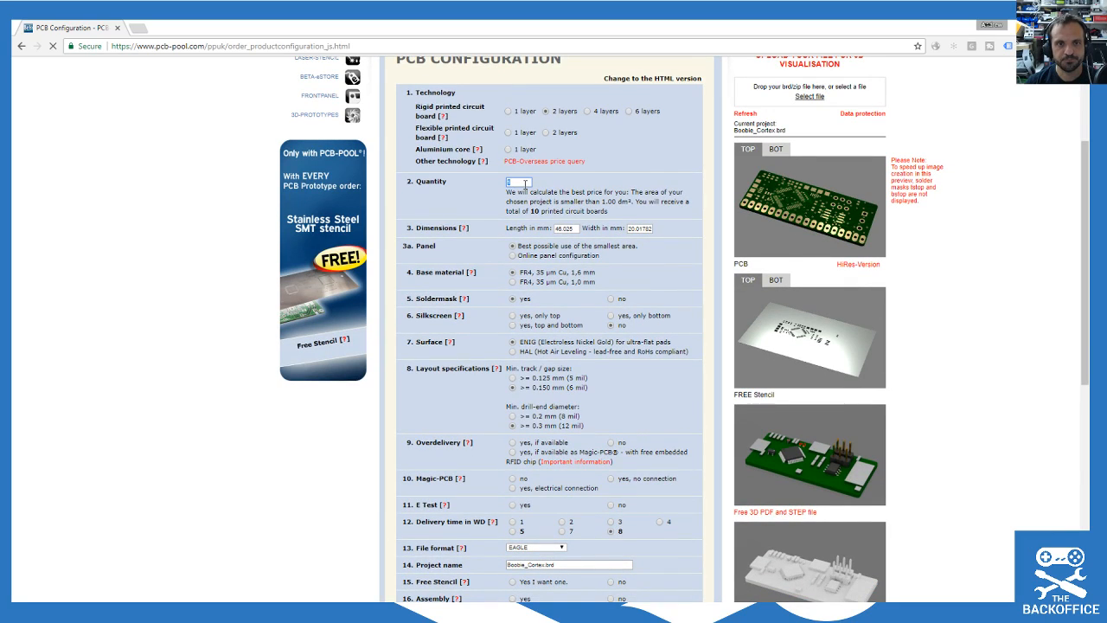
text(10)
text(1)
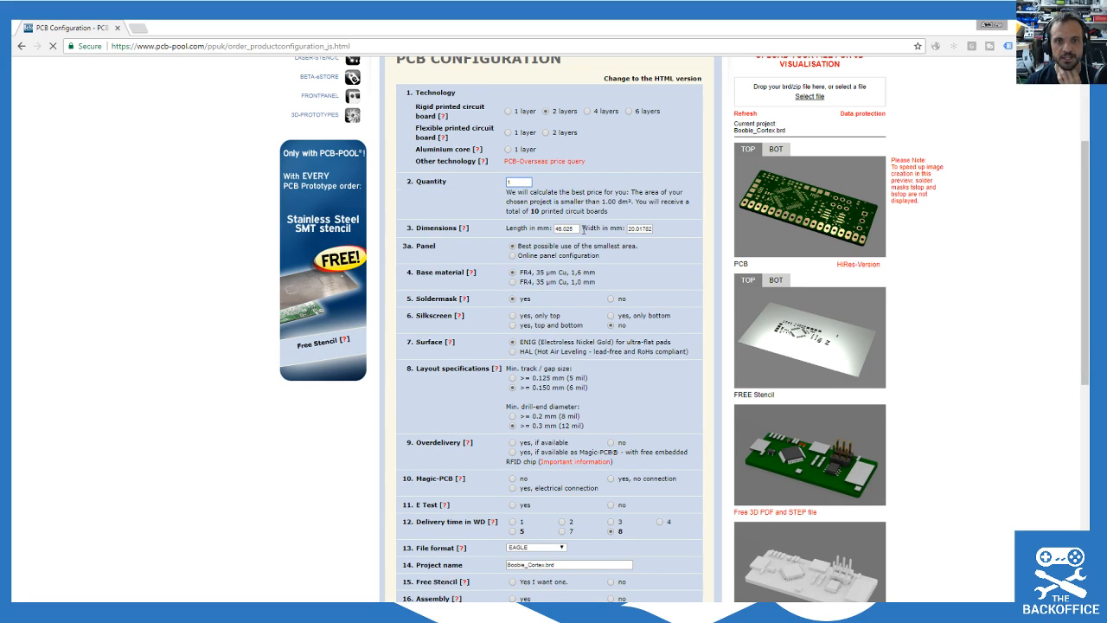
Step: Inspect the board's length and width values in the order dimensions
scroll(586, 206, down, 1)
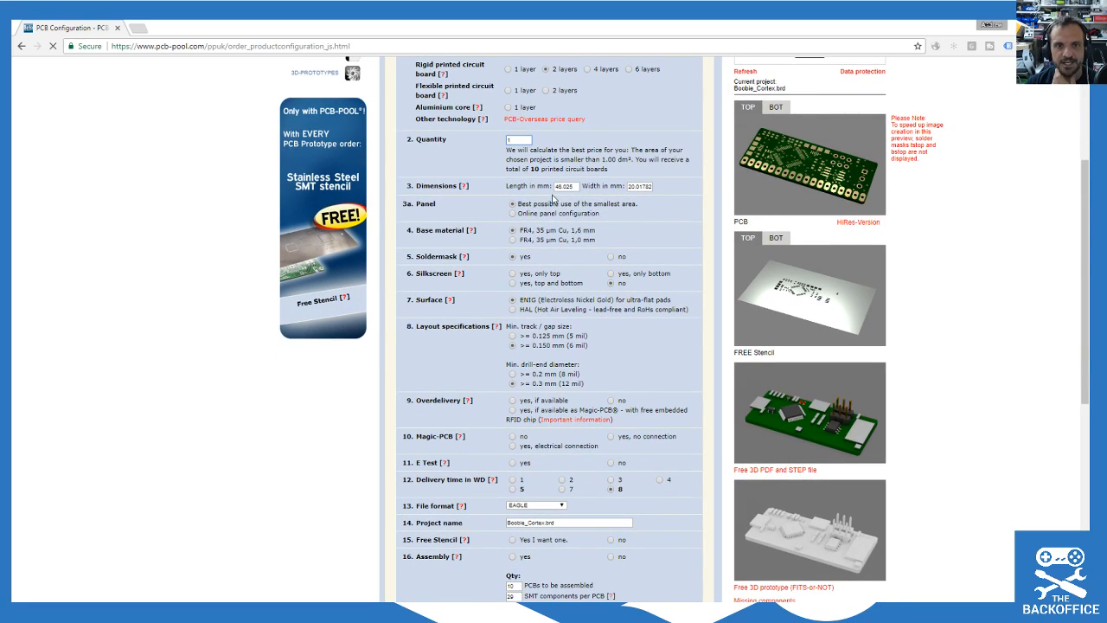
click(560, 186)
click(638, 192)
click(637, 224)
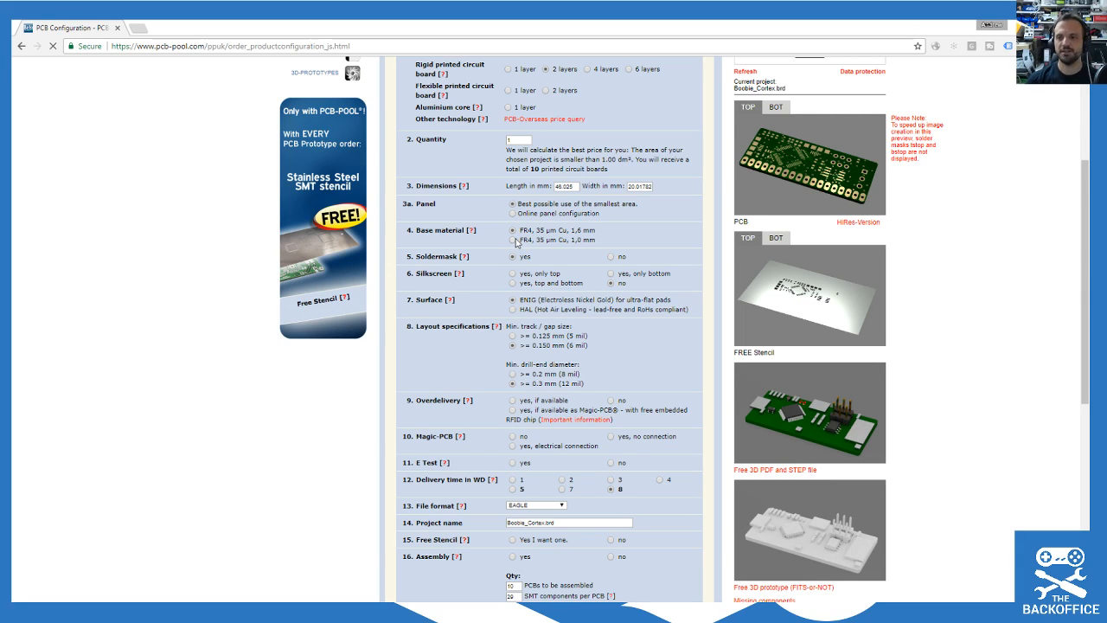
Step: Compare the order with 1,0 mm FR4 base material against 1,6 mm, checking the price and returning to 1,6 mm
click(516, 241)
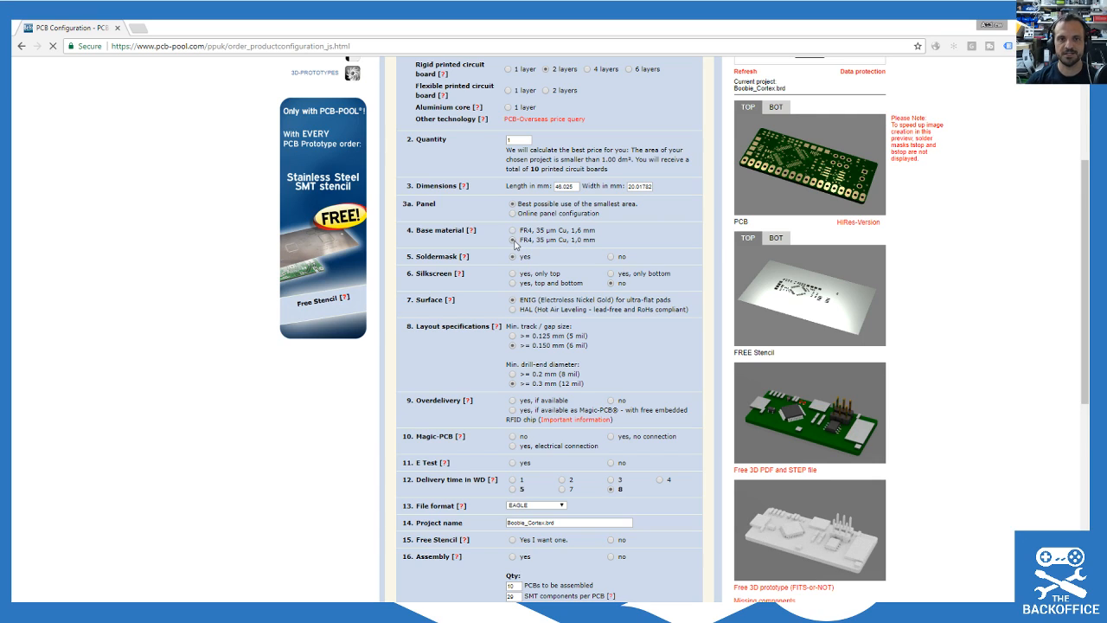
scroll(518, 260, down, 4)
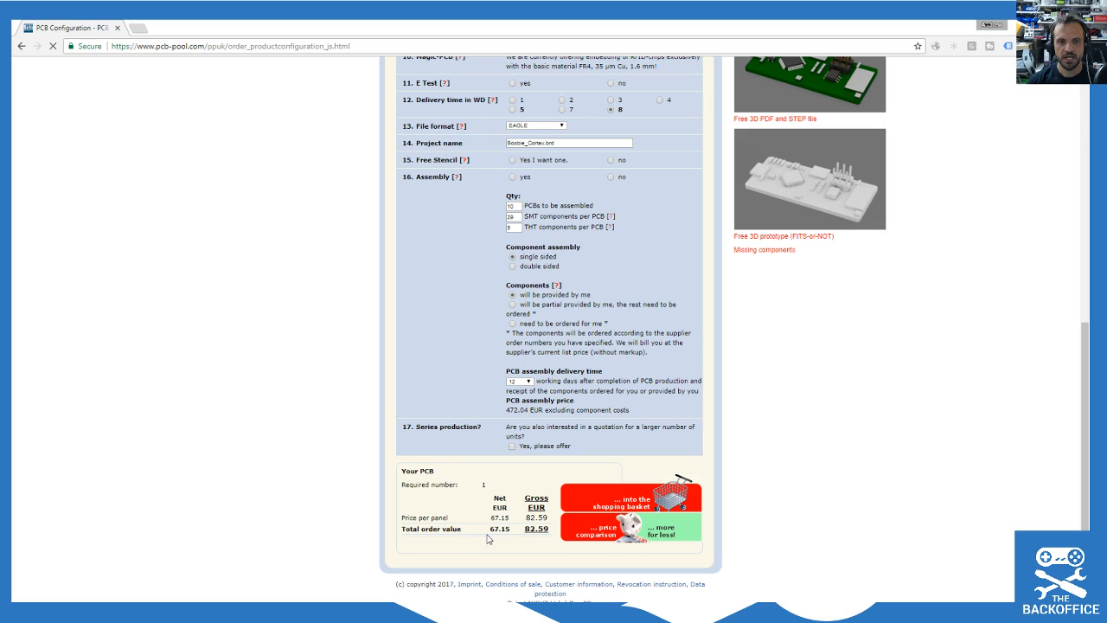
scroll(536, 346, up, 3)
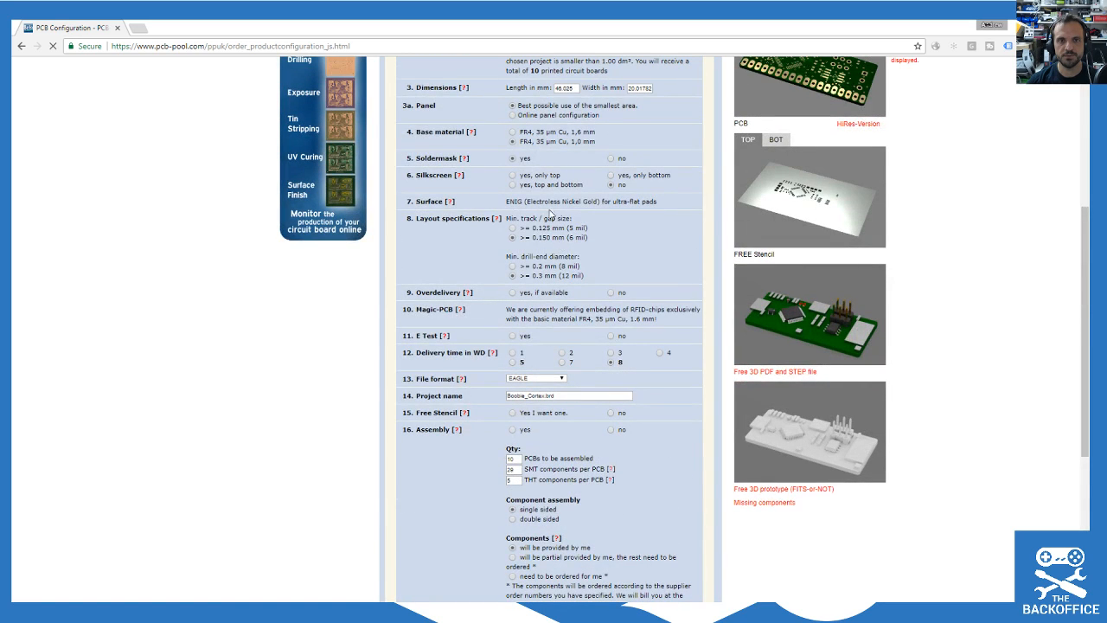
scroll(518, 169, up, 2)
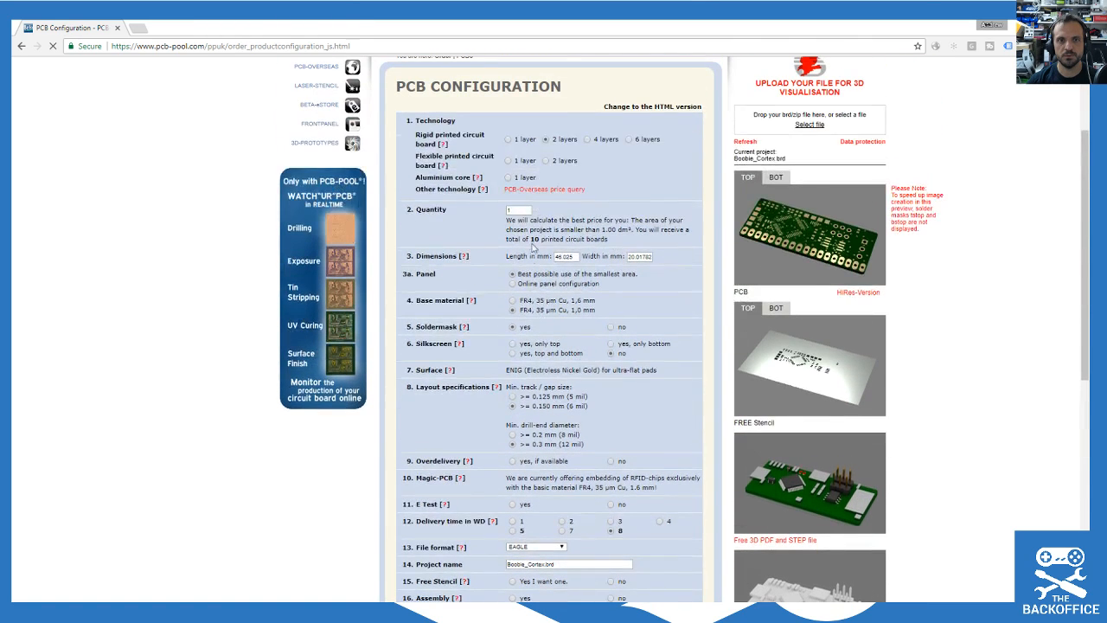
scroll(519, 302, down, 5)
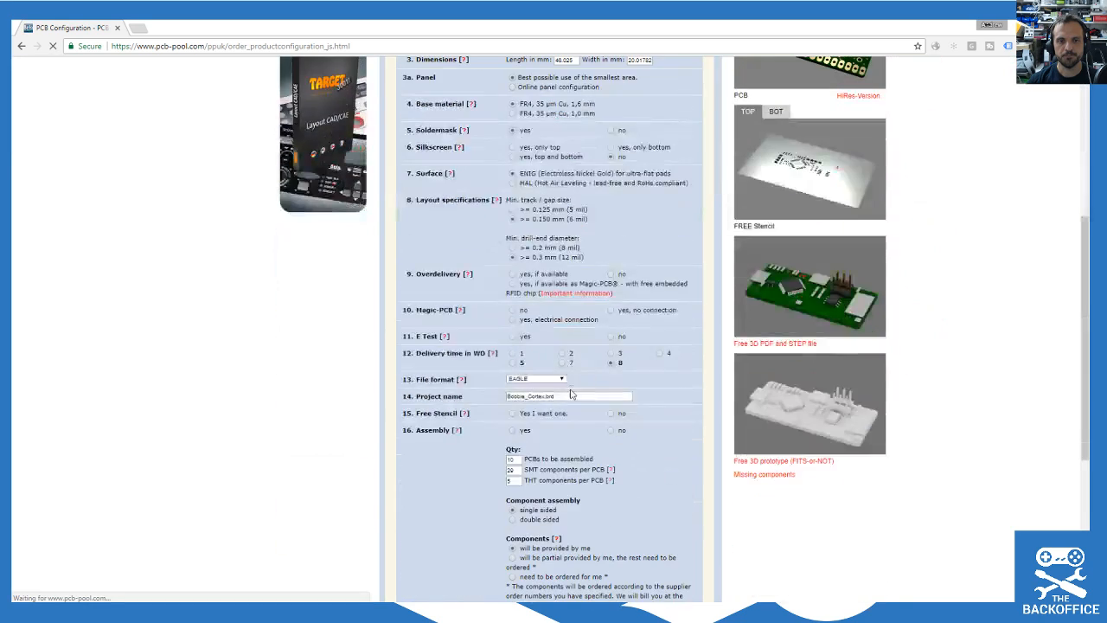
scroll(527, 462, up, 5)
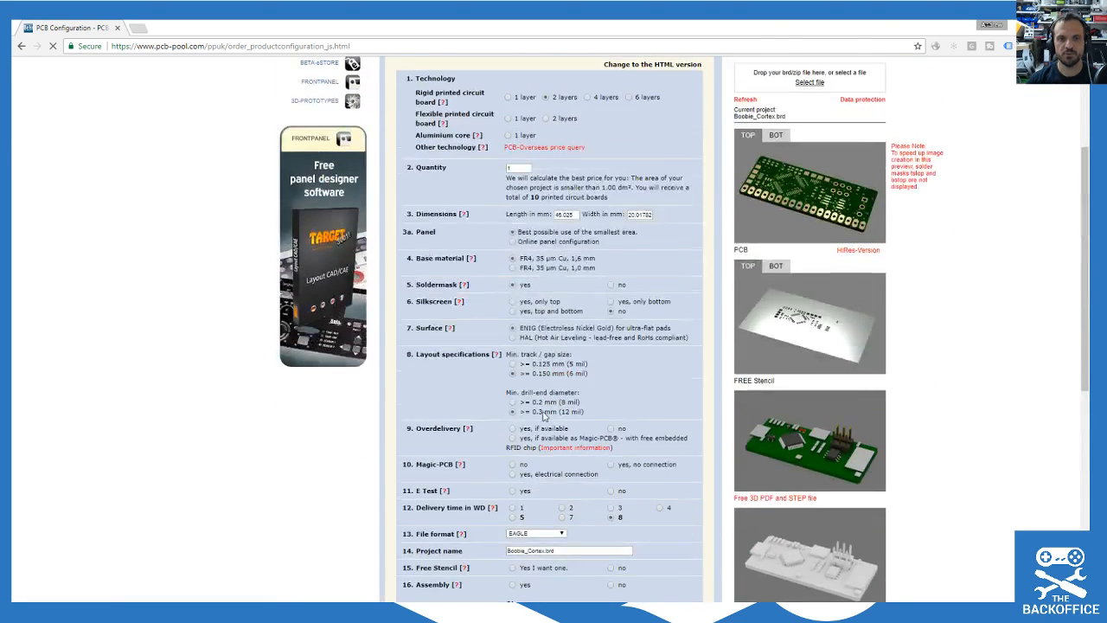
Step: Choose FR4, 35 µm Cu, 1,0 mm base material with silkscreen on top and bottom, and check the total order value
scroll(515, 322, down, 1)
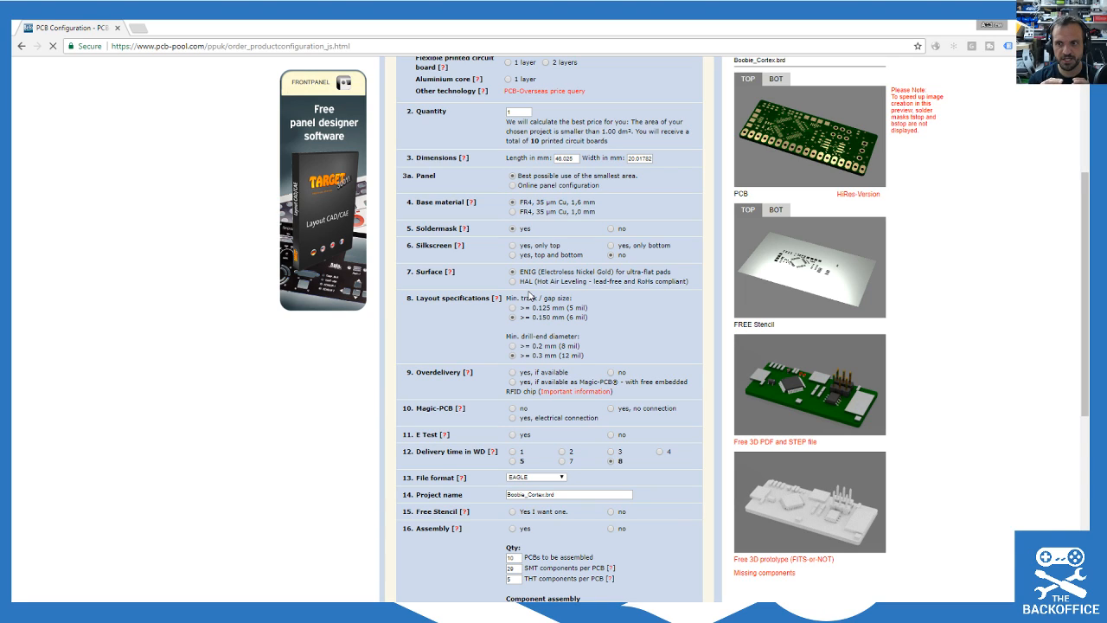
click(513, 212)
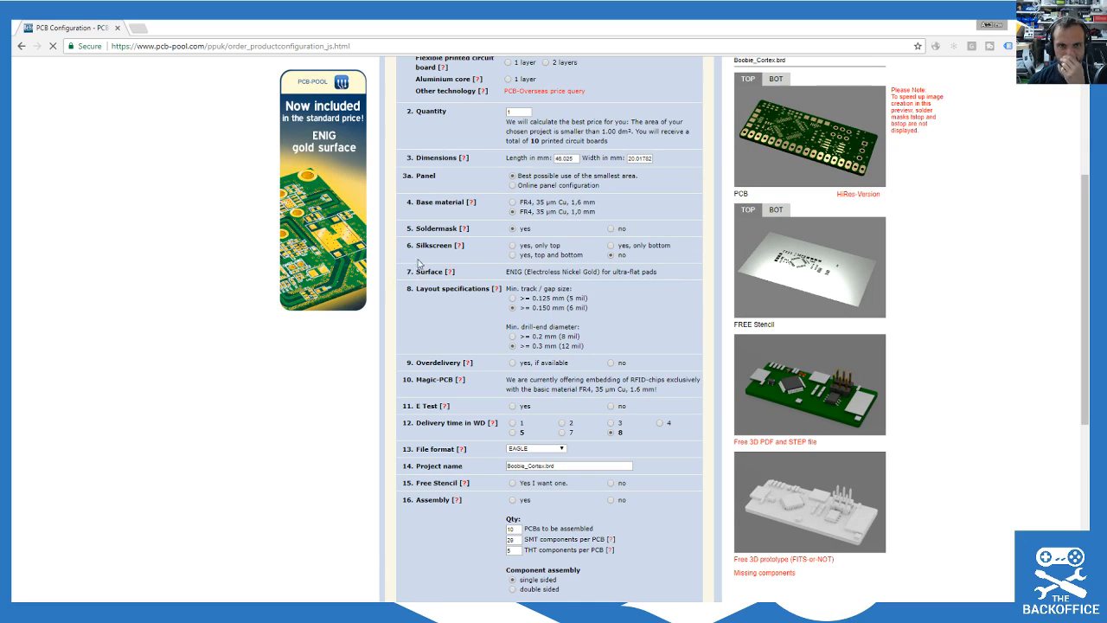
click(512, 255)
scroll(560, 317, down, 6)
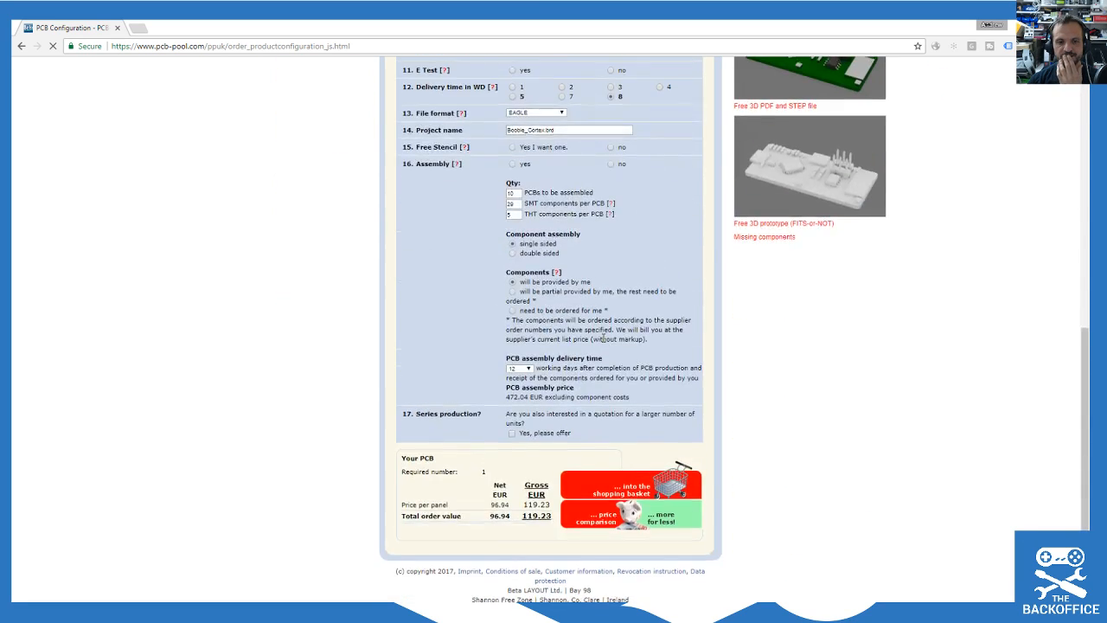
scroll(602, 339, up, 5)
scroll(580, 282, down, 4)
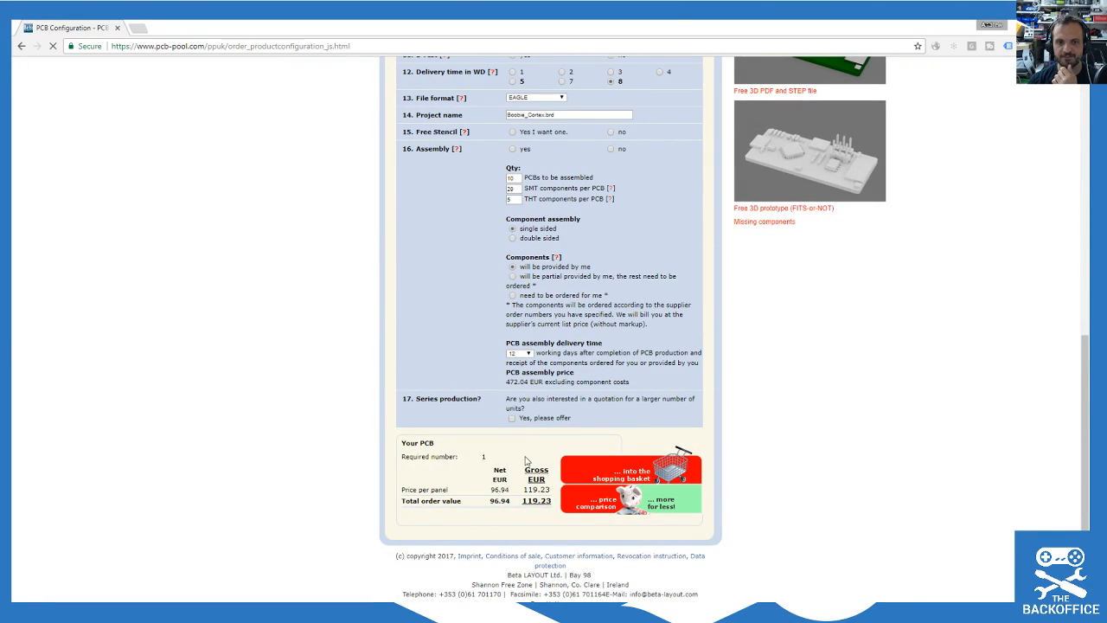
Step: Try the 1,6 mm FR4 base material again and return to the 1,0 mm option
scroll(529, 304, up, 1)
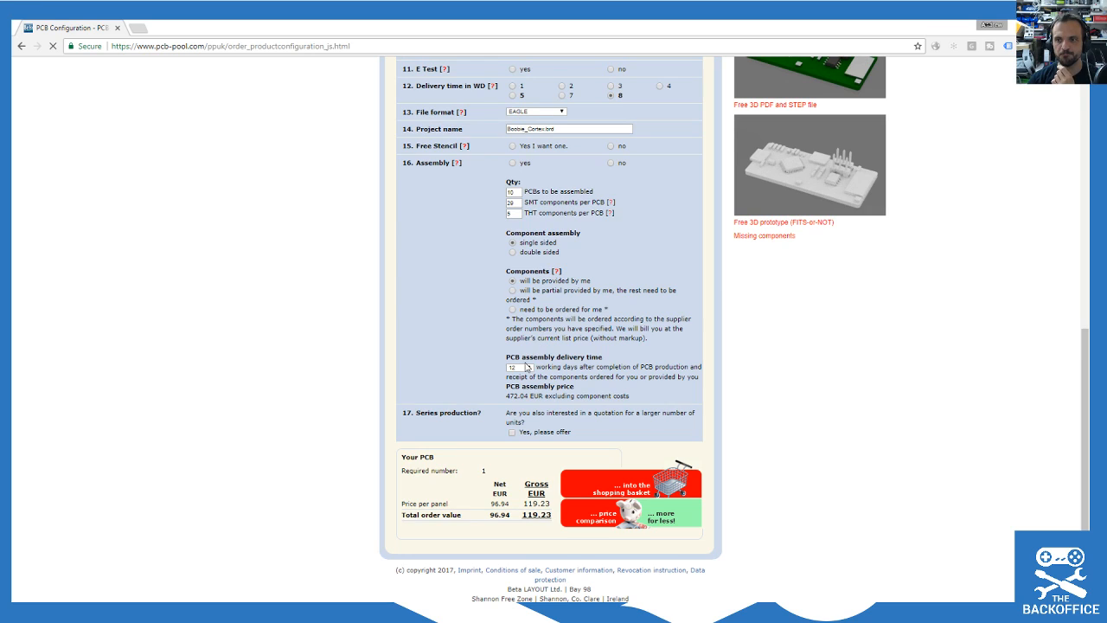
scroll(521, 361, up, 1)
scroll(519, 363, up, 2)
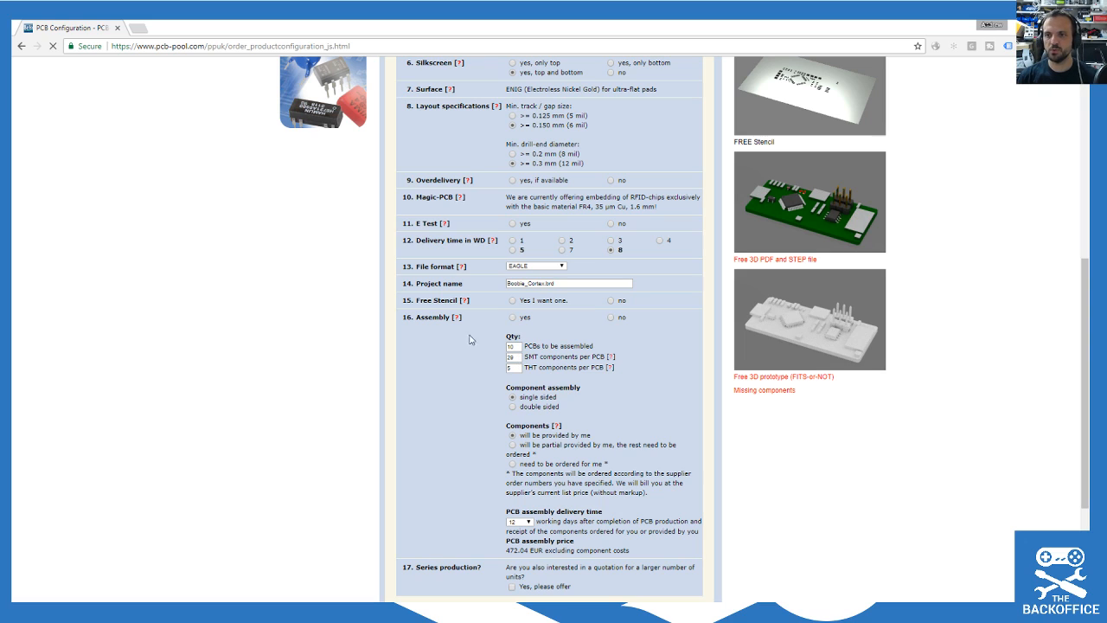
scroll(485, 311, up, 1)
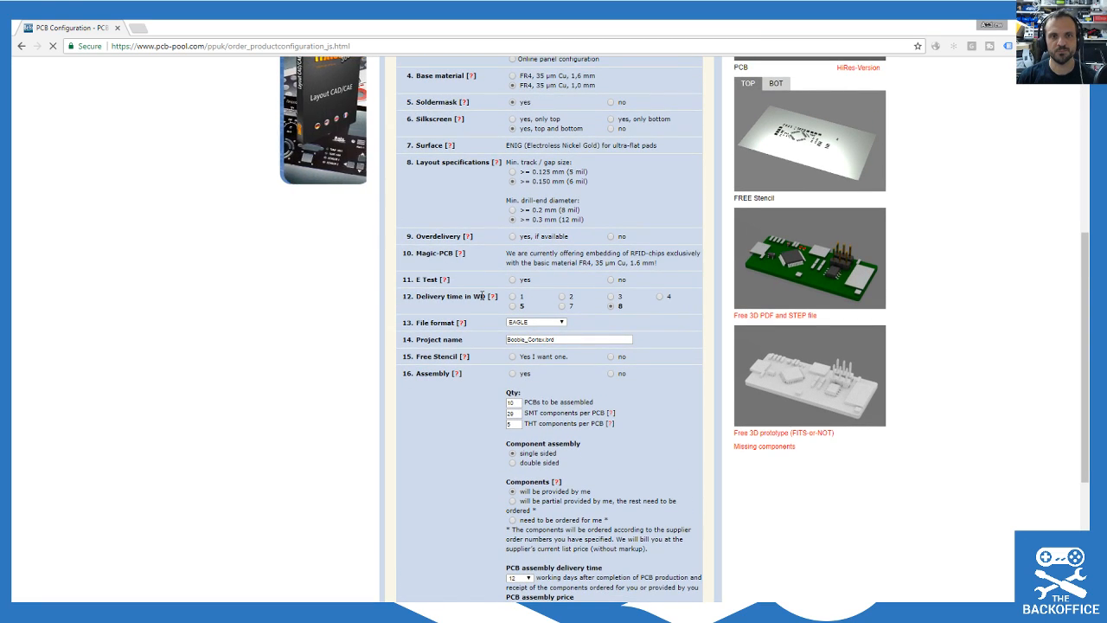
scroll(482, 295, up, 2)
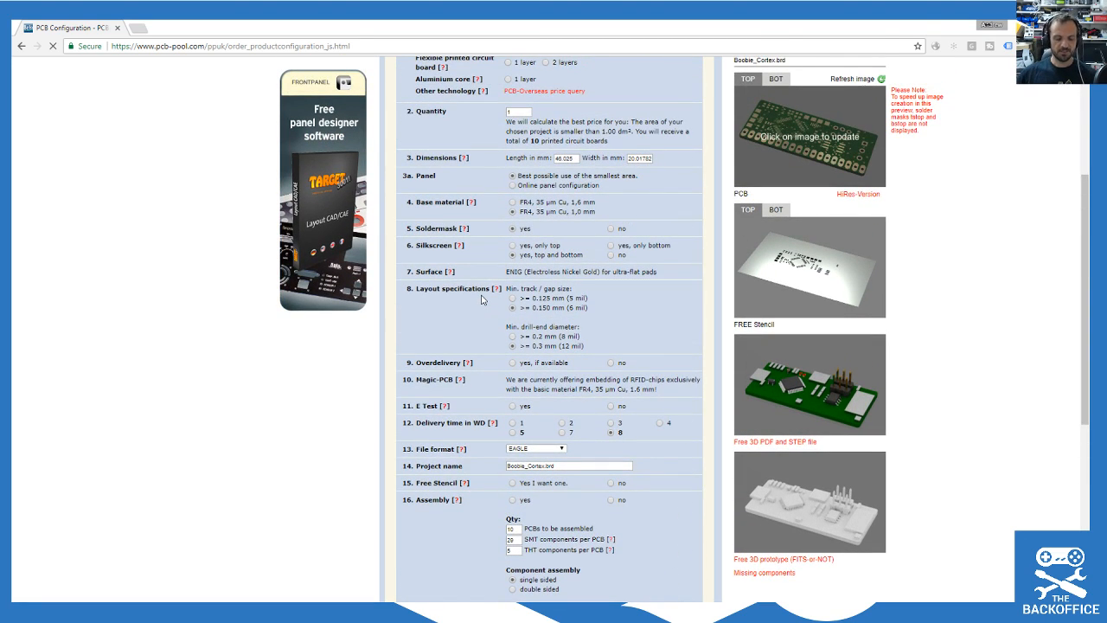
click(511, 202)
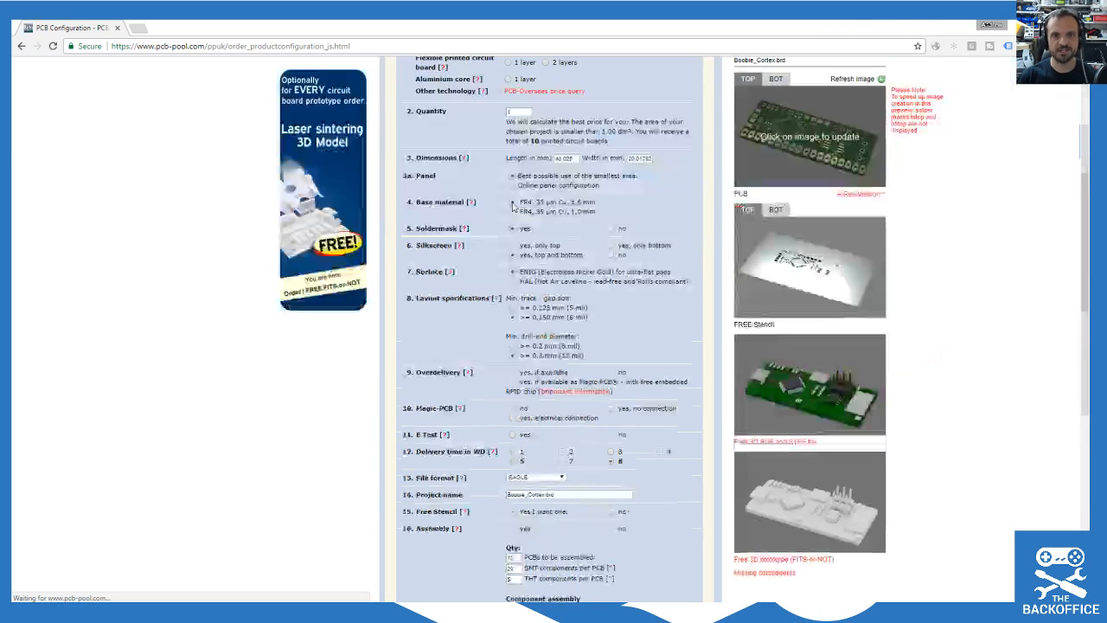
click(515, 213)
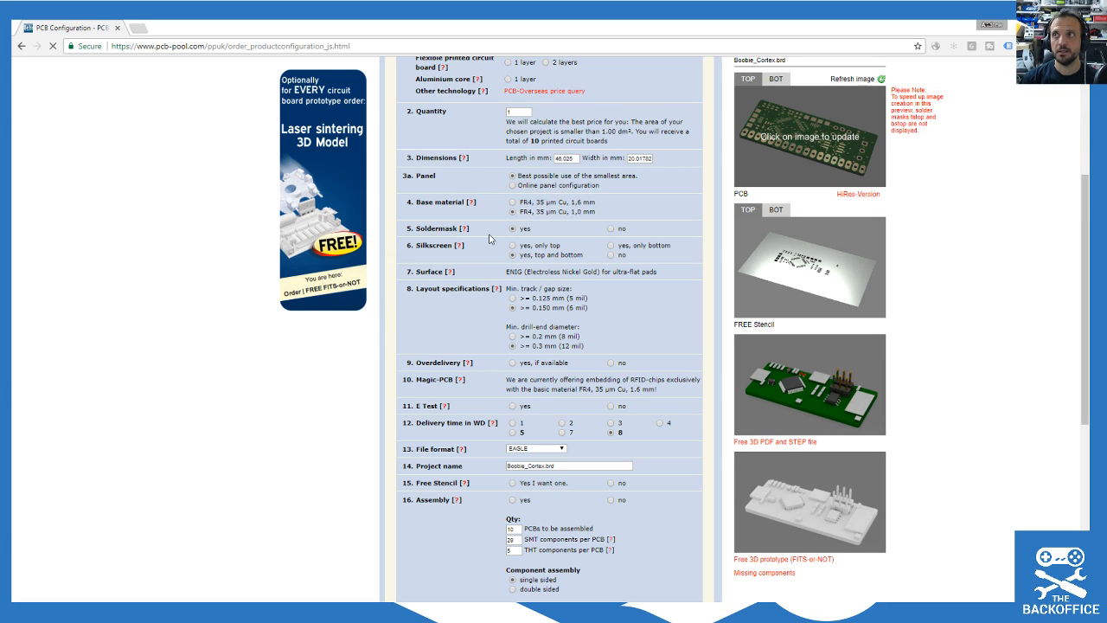
Step: Examine the layout specifications, delivery and assembly options, and the quantity note about how many boards are received
scroll(489, 238, down, 1)
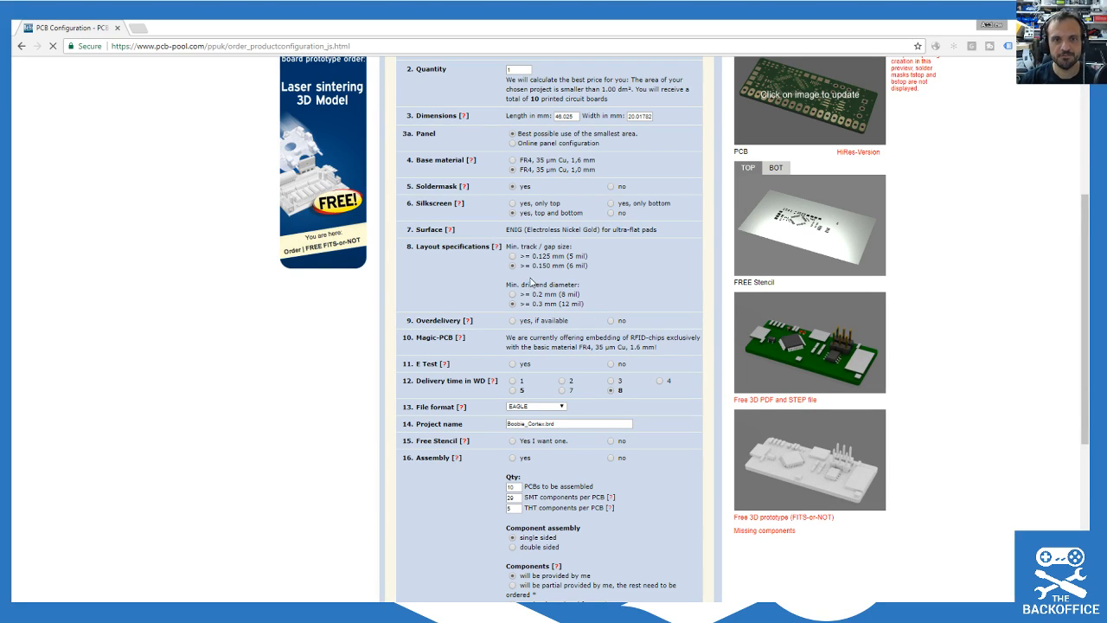
scroll(572, 300, down, 1)
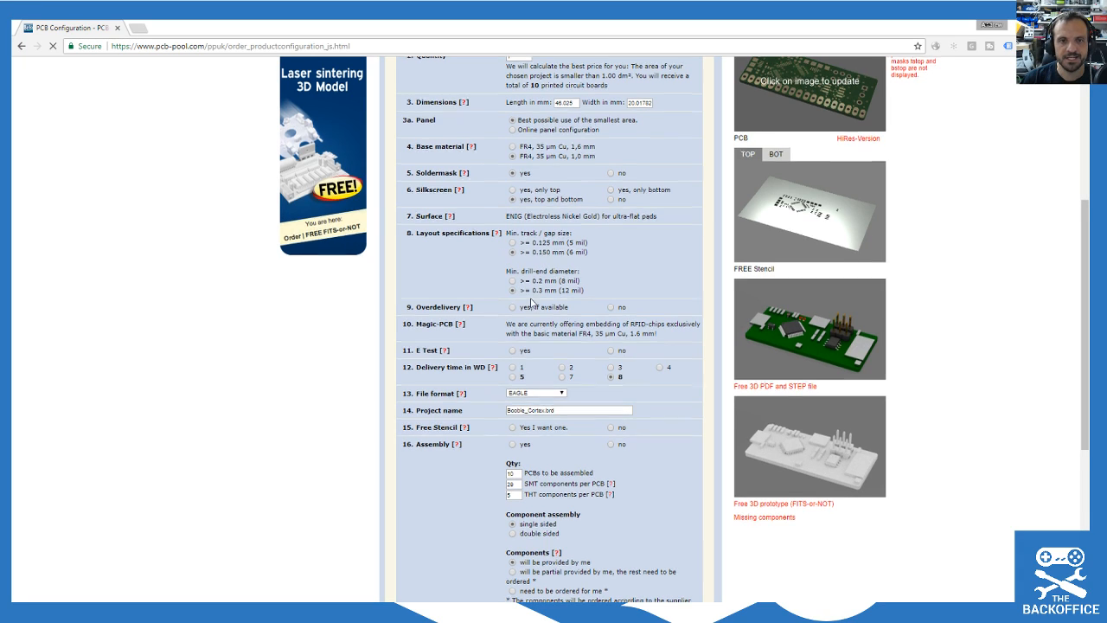
scroll(531, 303, up, 1)
scroll(532, 303, down, 3)
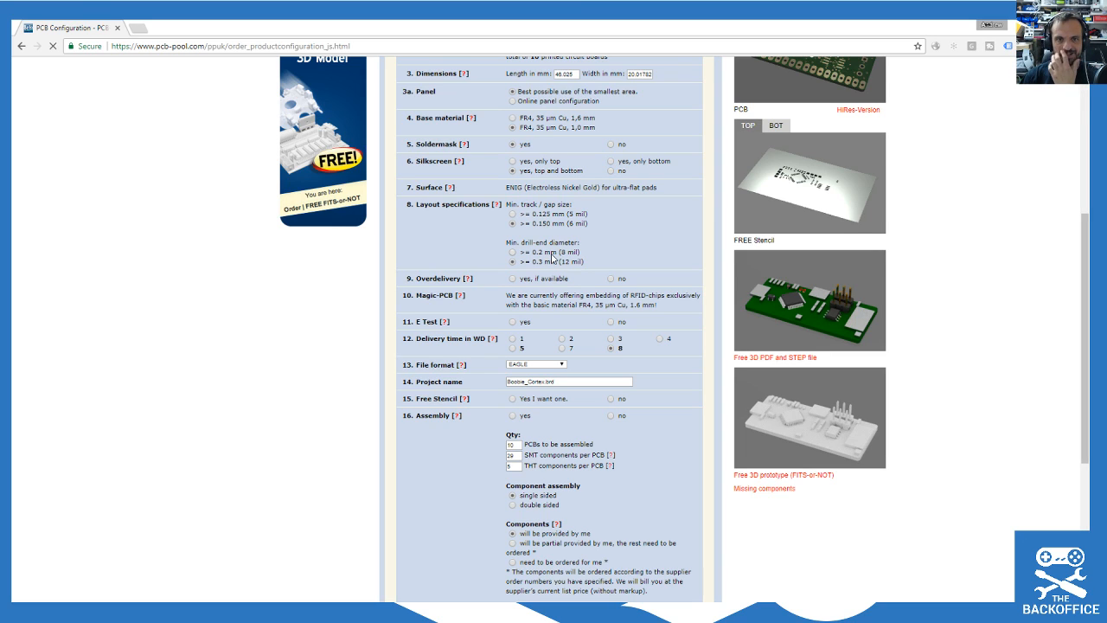
scroll(551, 257, down, 1)
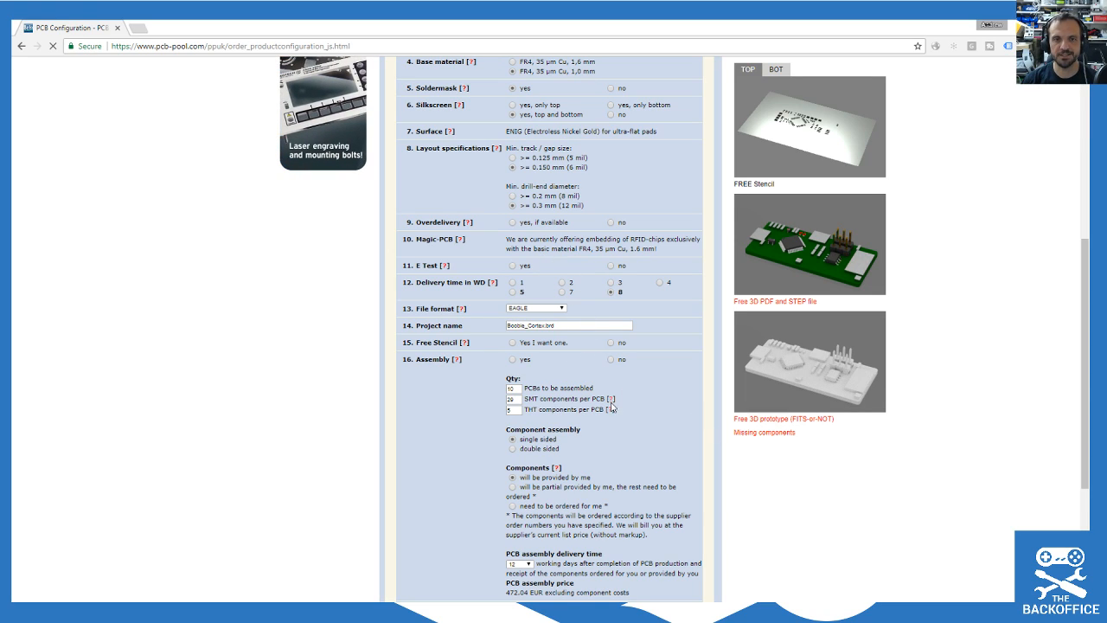
scroll(582, 418, up, 3)
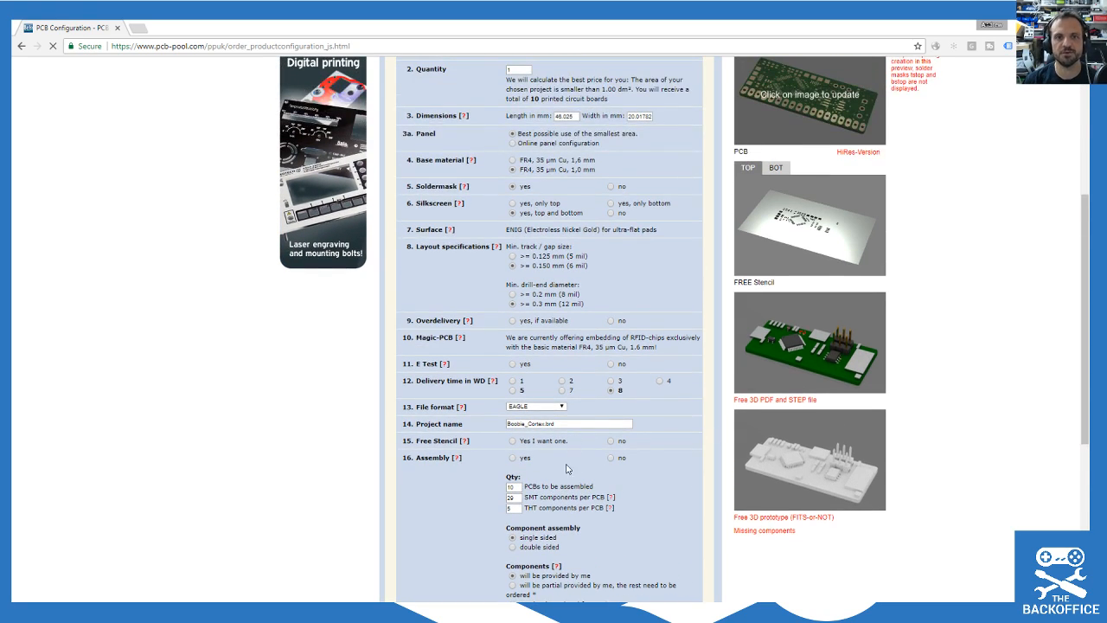
scroll(566, 478, up, 1)
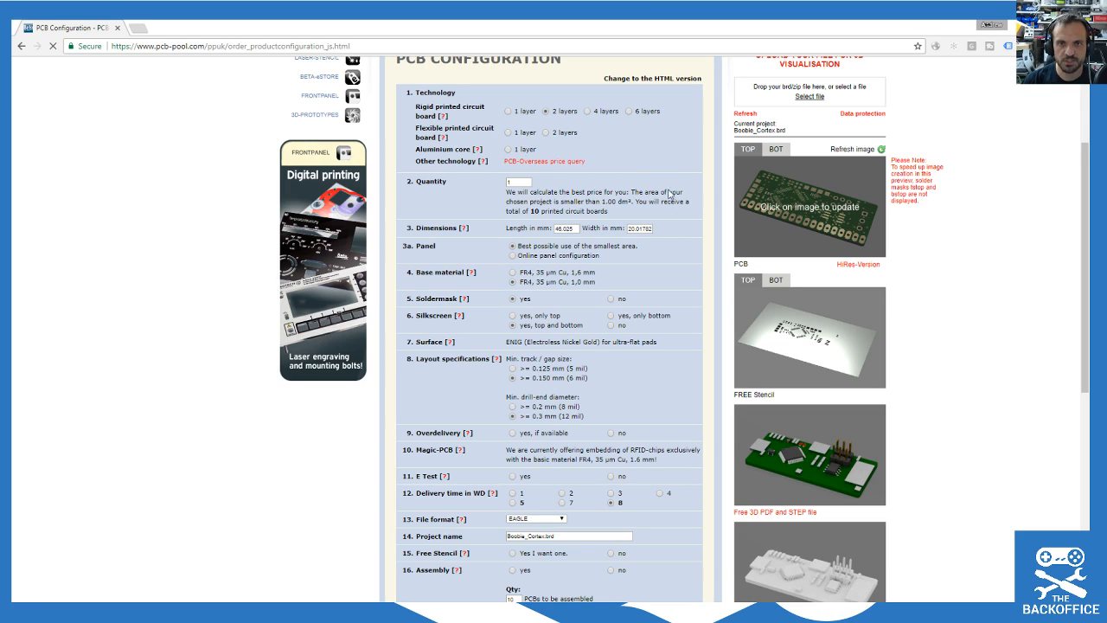
drag(643, 200, 663, 213)
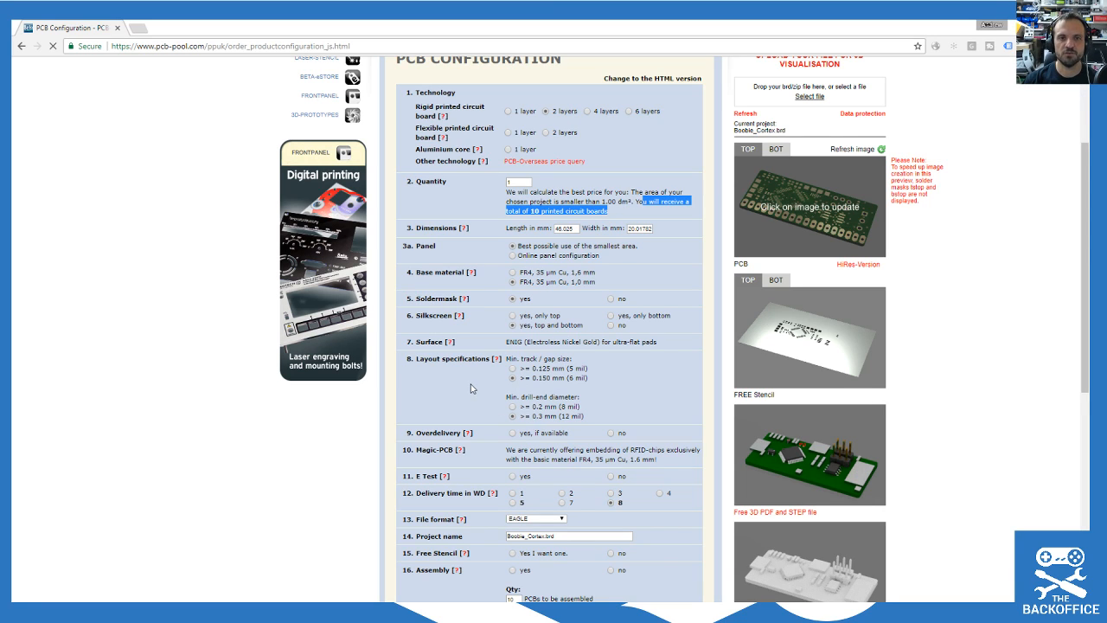
Step: Set overdelivery to "yes, if available" and E Test to "no" for the PCB order
scroll(596, 242, down, 3)
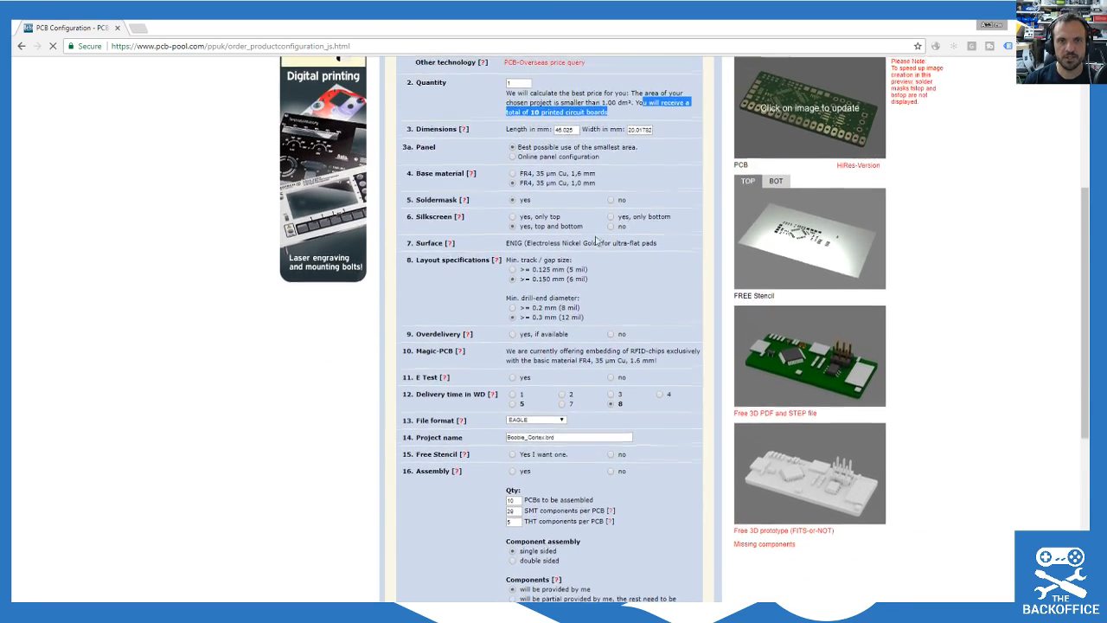
scroll(595, 242, up, 1)
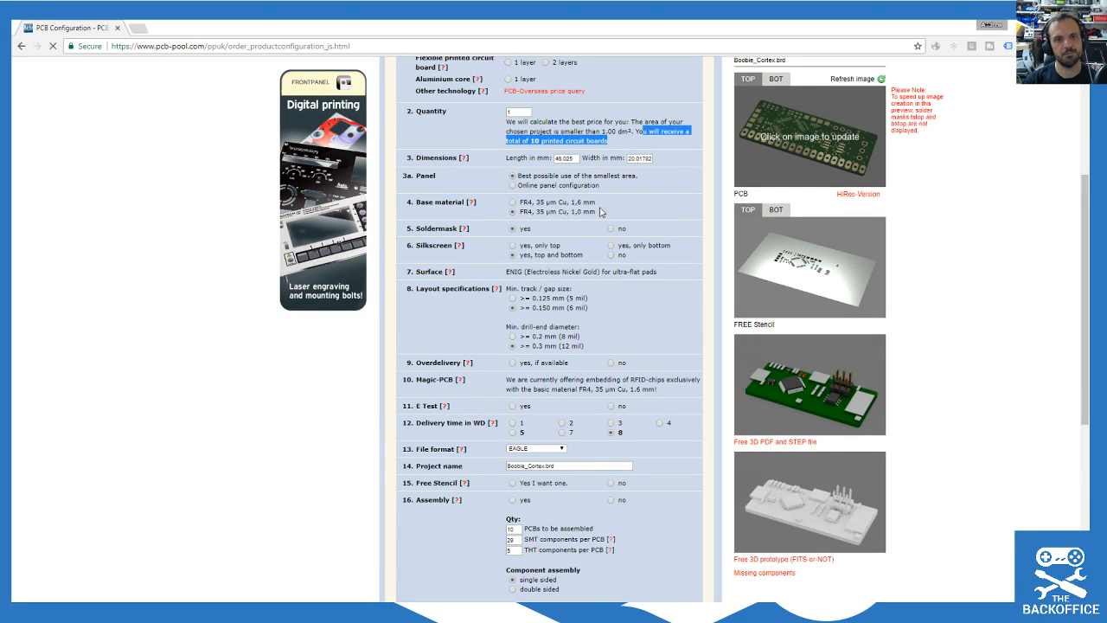
scroll(596, 299, down, 2)
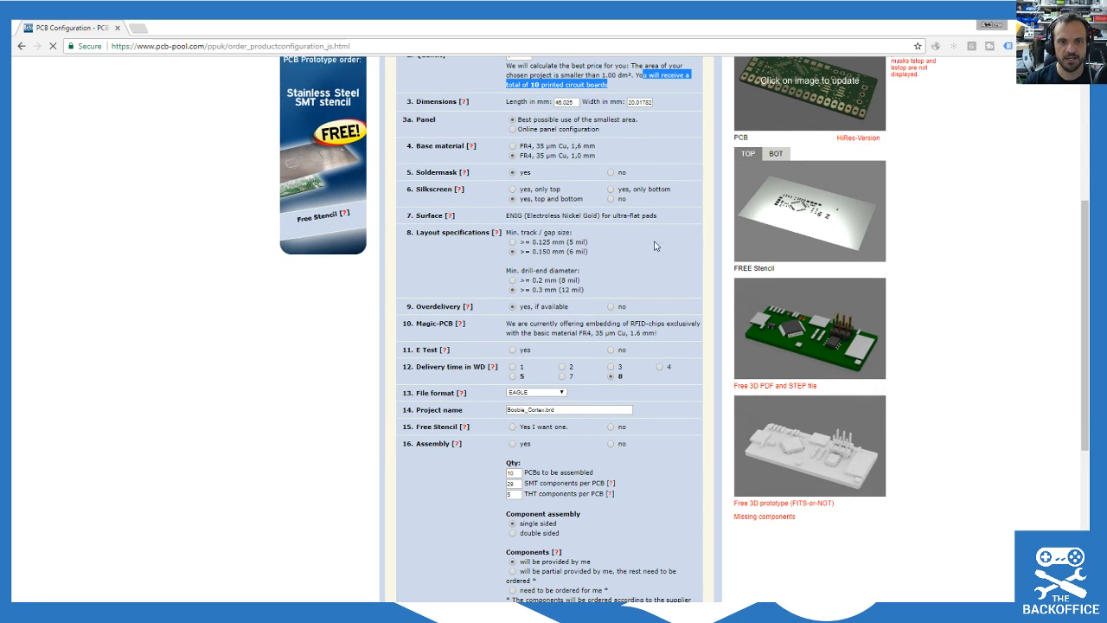
scroll(647, 238, down, 3)
scroll(507, 255, down, 3)
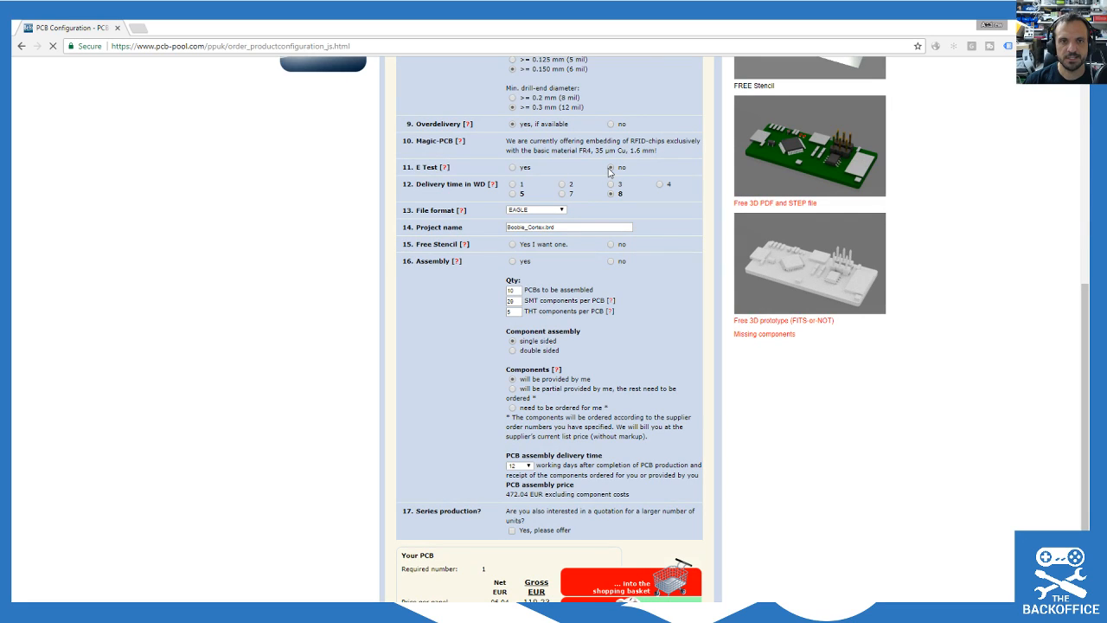
scroll(628, 198, down, 1)
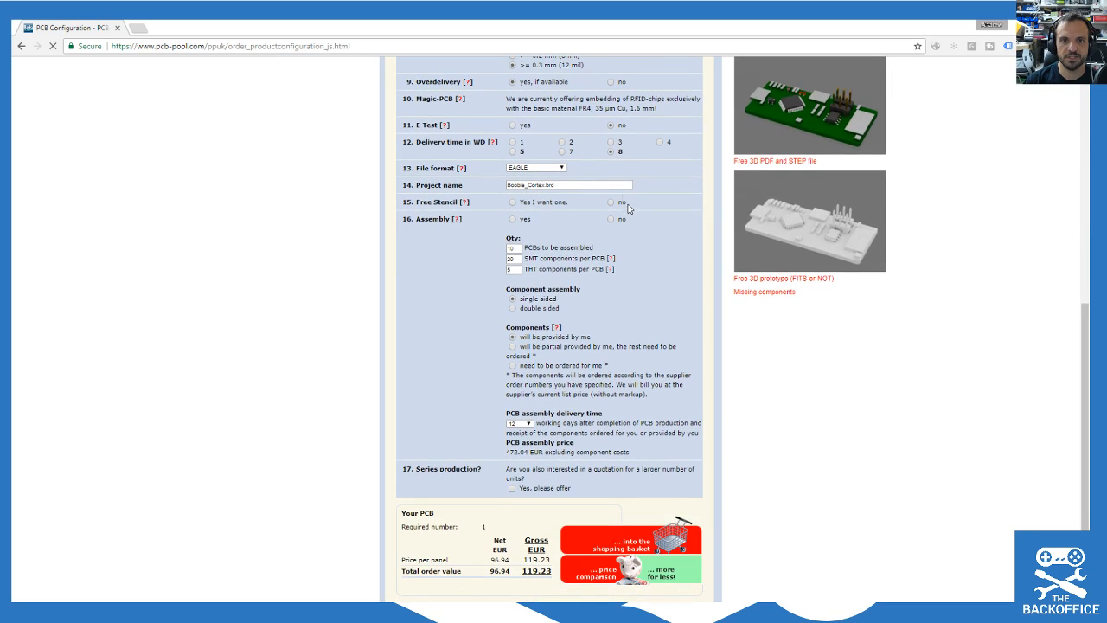
Step: Compare the prices of the 5 and 8 working-day delivery times and choose delivery in 5 working days
click(512, 153)
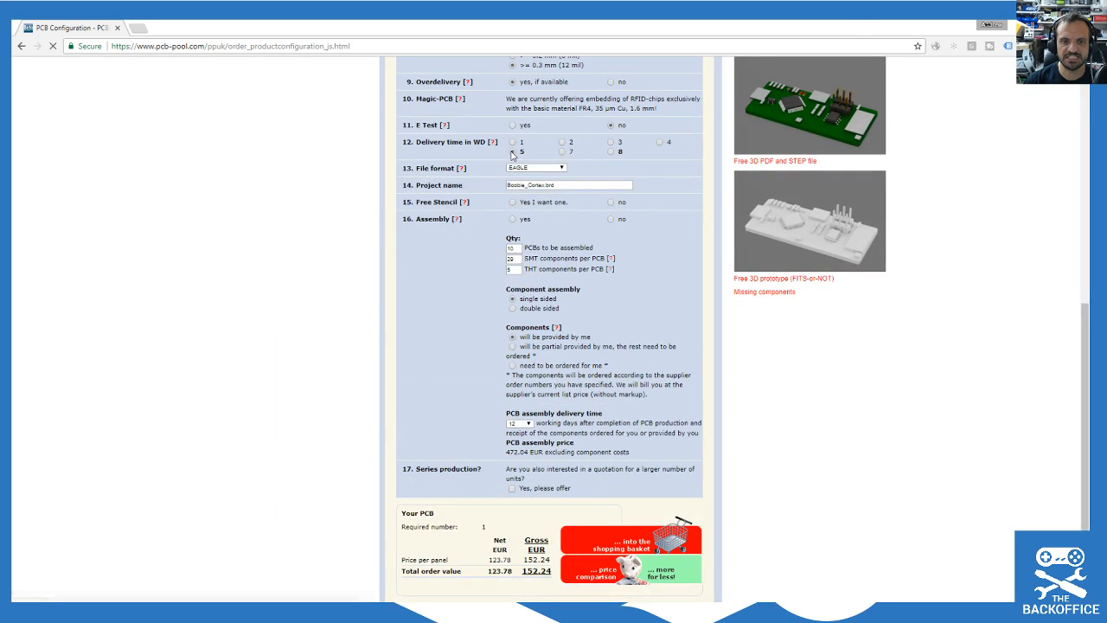
click(611, 152)
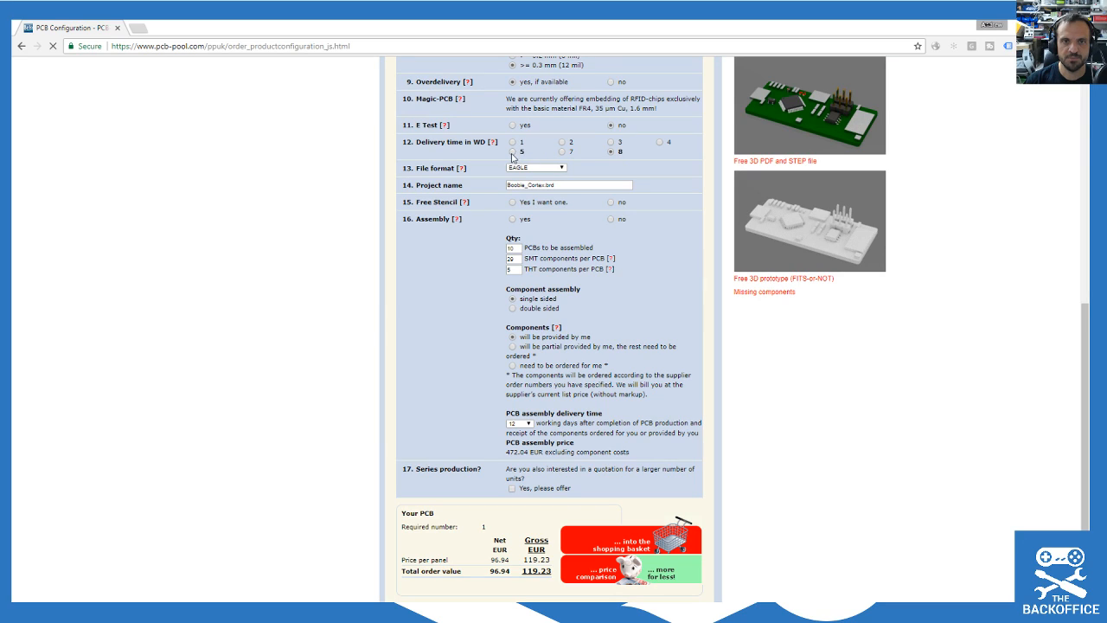
click(611, 152)
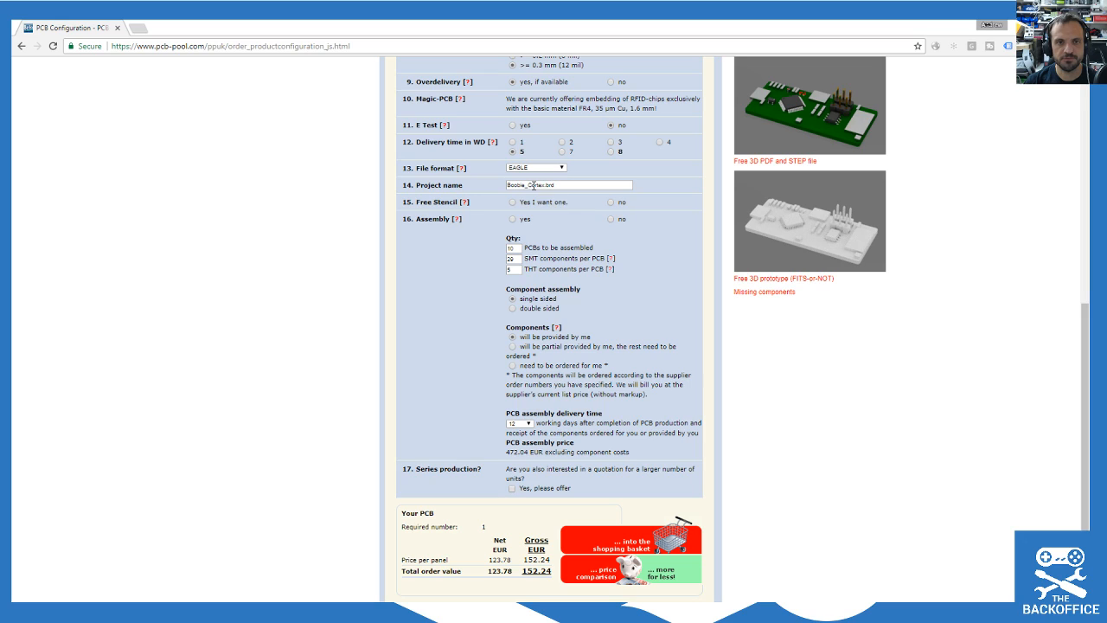
Step: Request the free stencil and set assembly to "no" for the PCB order
click(512, 202)
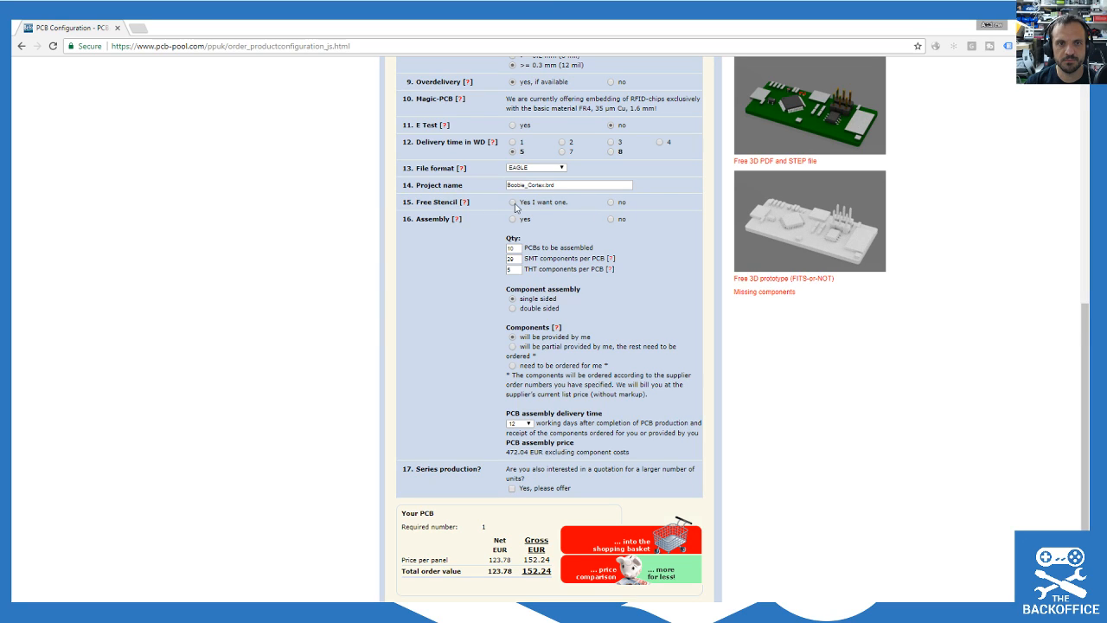
click(611, 220)
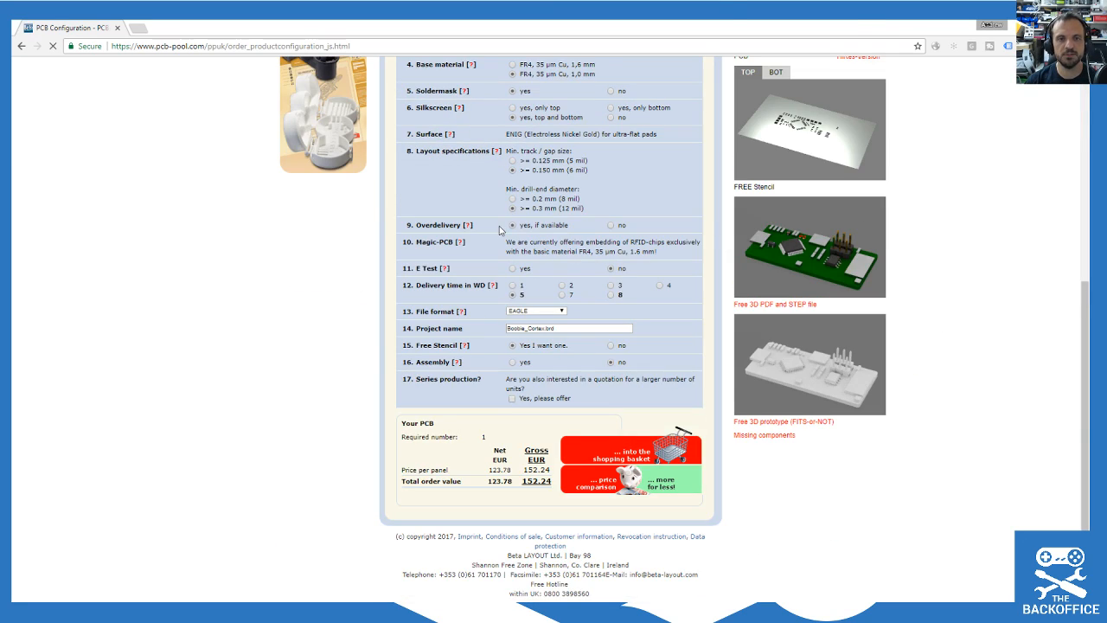
scroll(605, 207, up, 1)
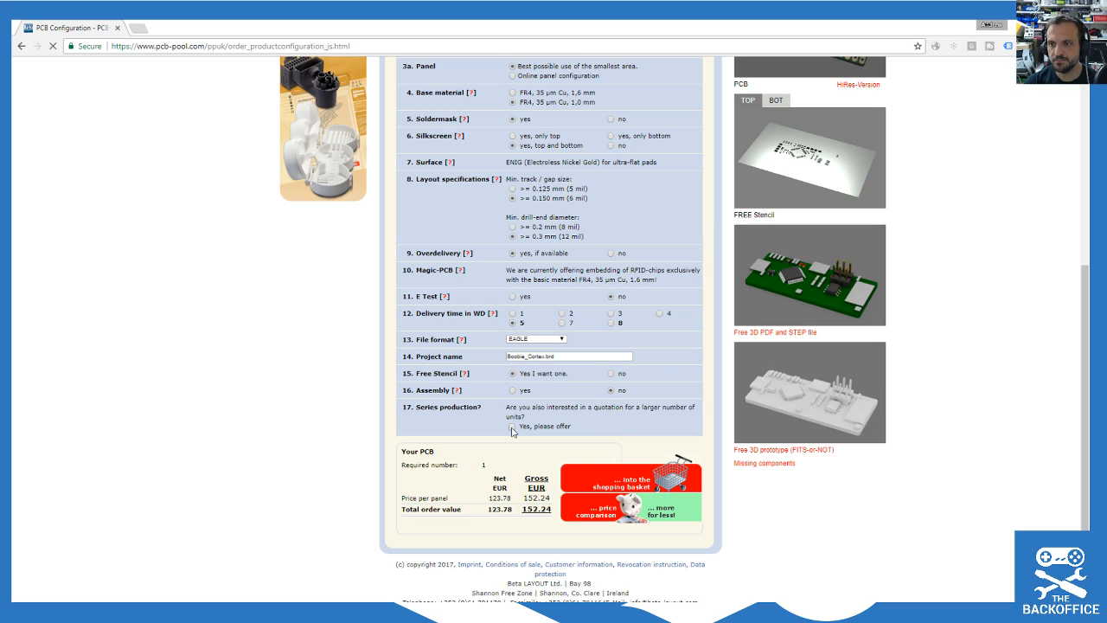
Step: Search the web for pcbway in a new browser tab and open the official PCBWay website
click(138, 28)
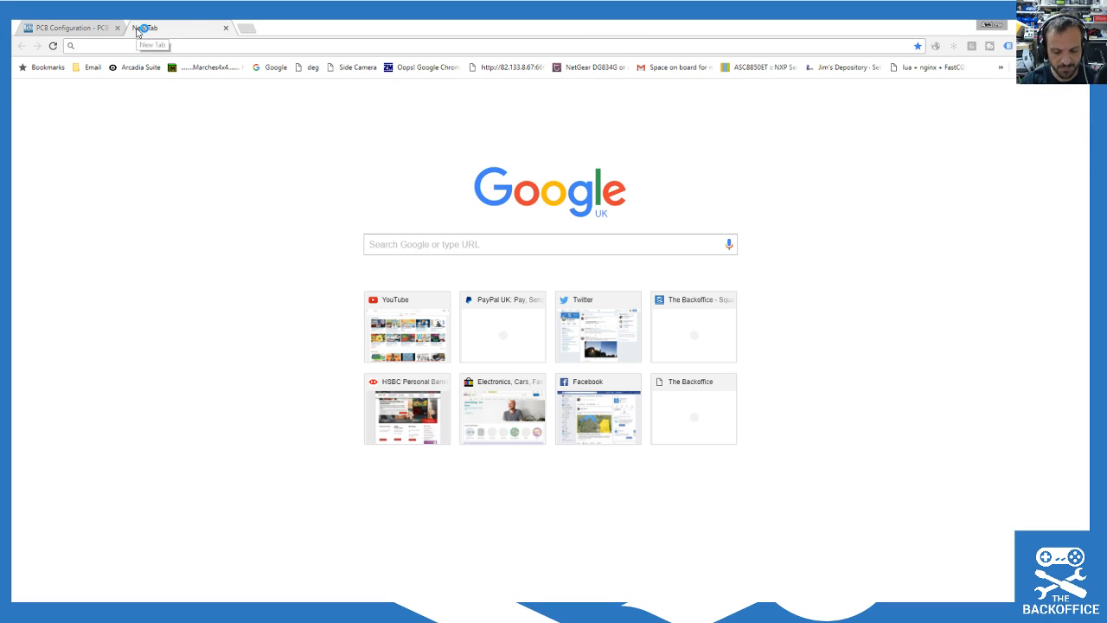
text(pcbway)
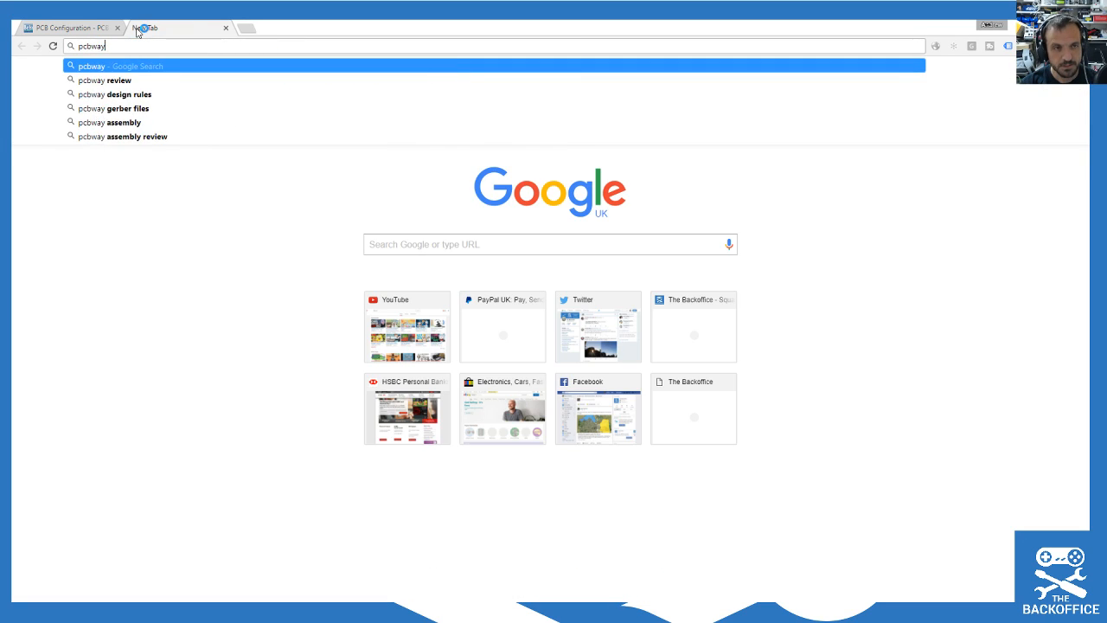
key(Return)
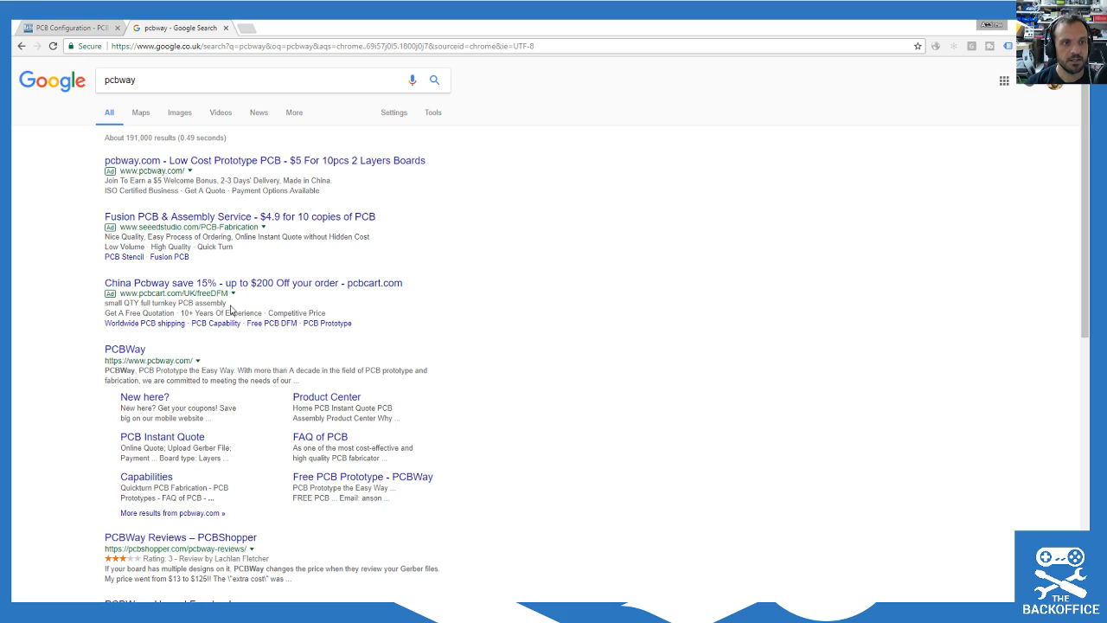
click(130, 350)
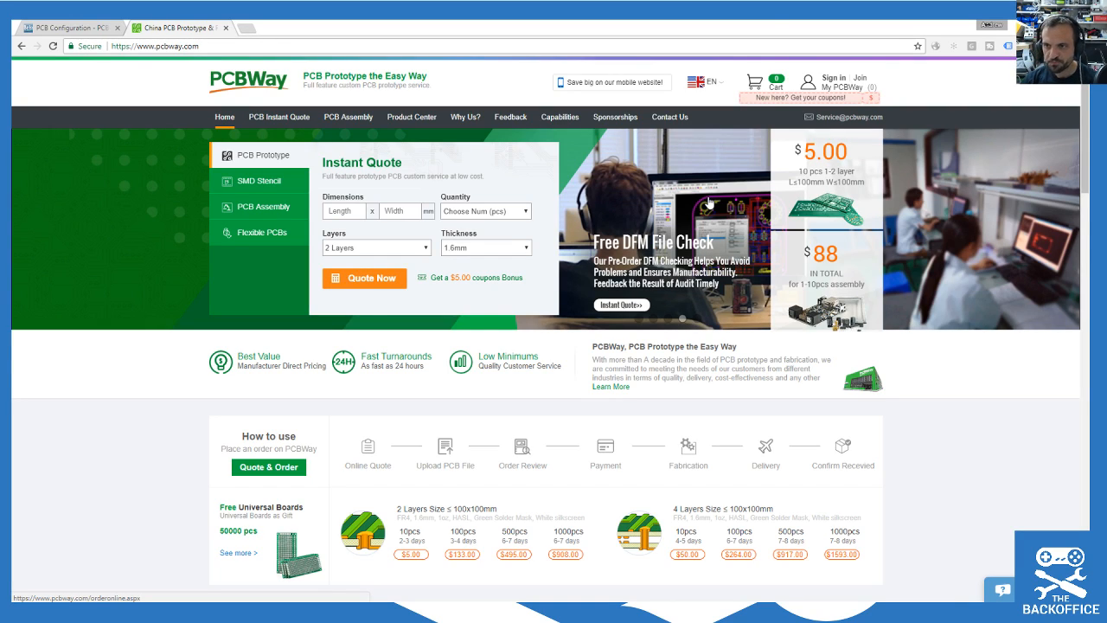
Step: Search for easyEDA in another browser tab, open its website and return to the PCBWay page
click(246, 29)
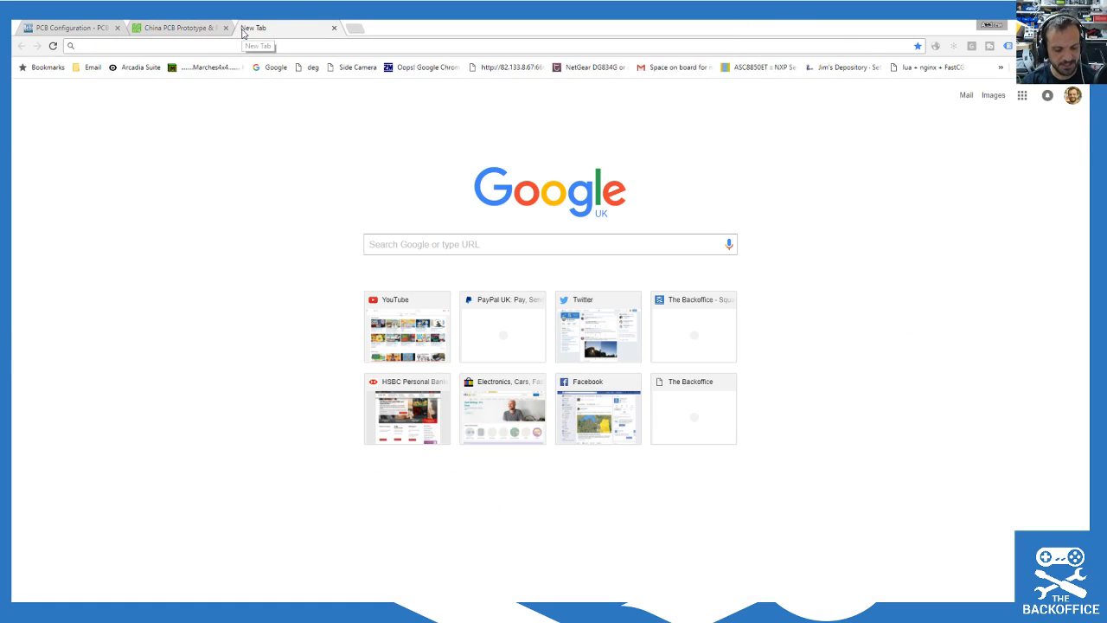
text(easyEDA)
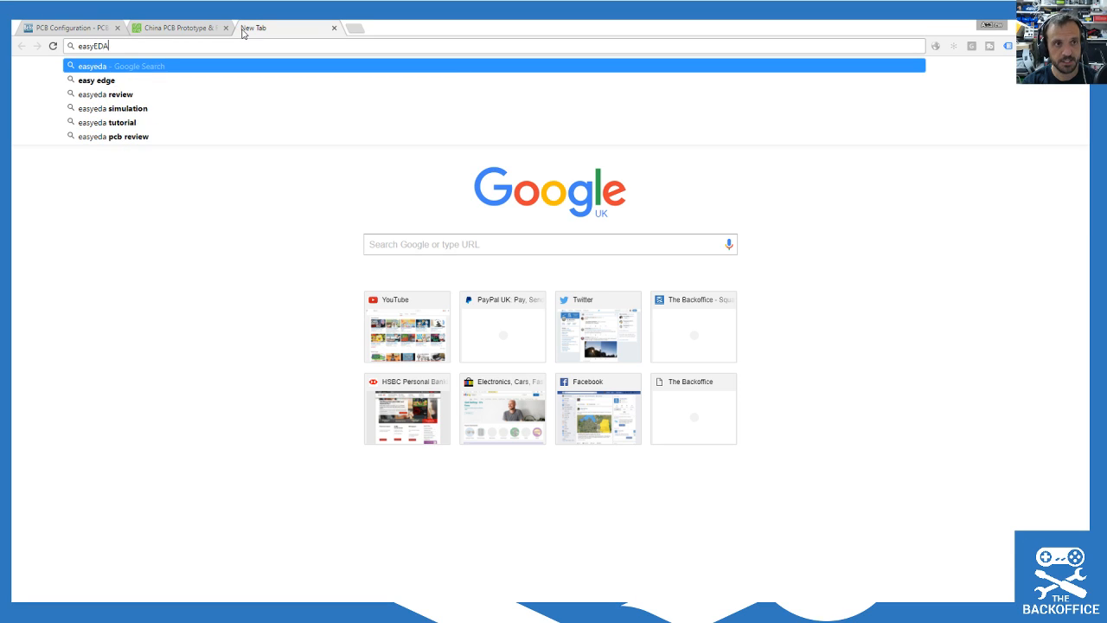
key(Return)
click(185, 26)
click(288, 27)
click(192, 219)
click(184, 27)
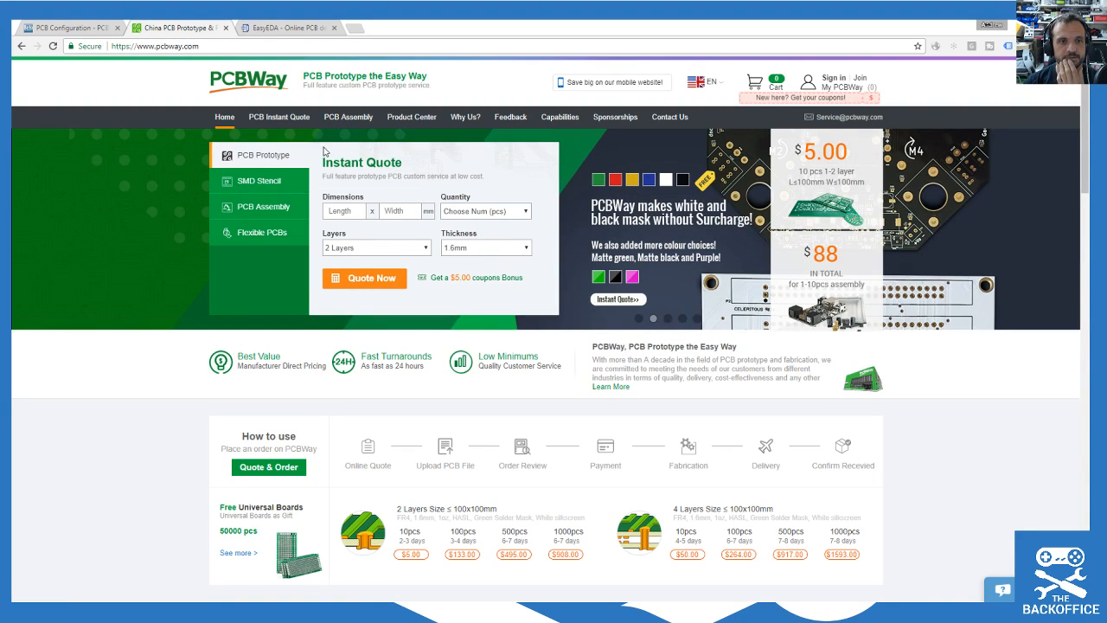
Step: Copy the board's length and width from the PCB-POOL configuration into the dimensions of the PCBWay instant quote
click(75, 30)
scroll(258, 104, up, 3)
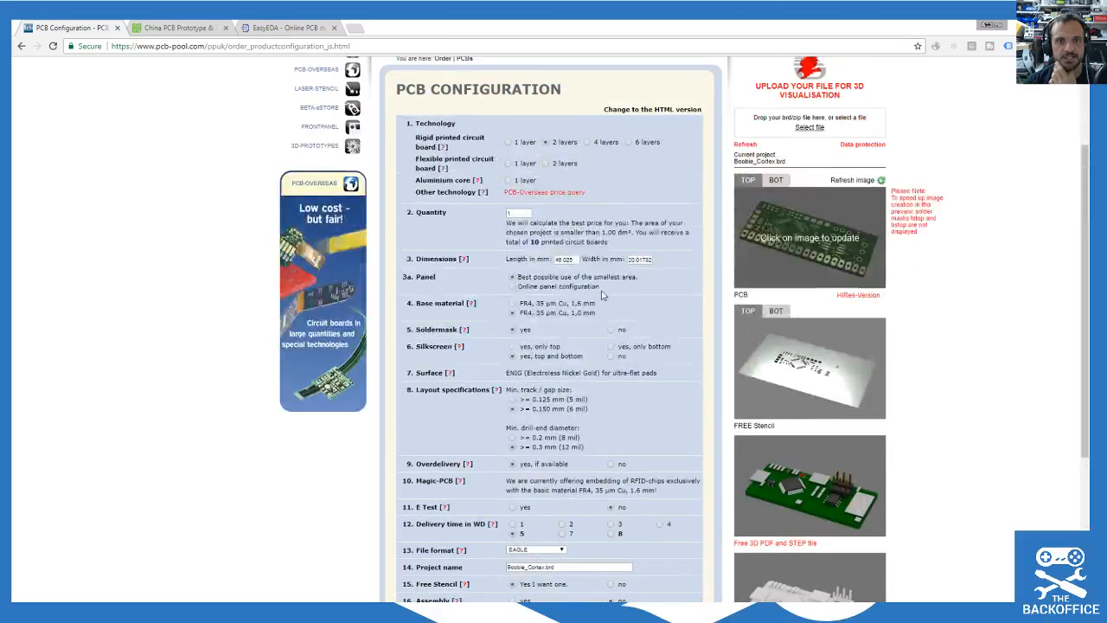
double_click(569, 259)
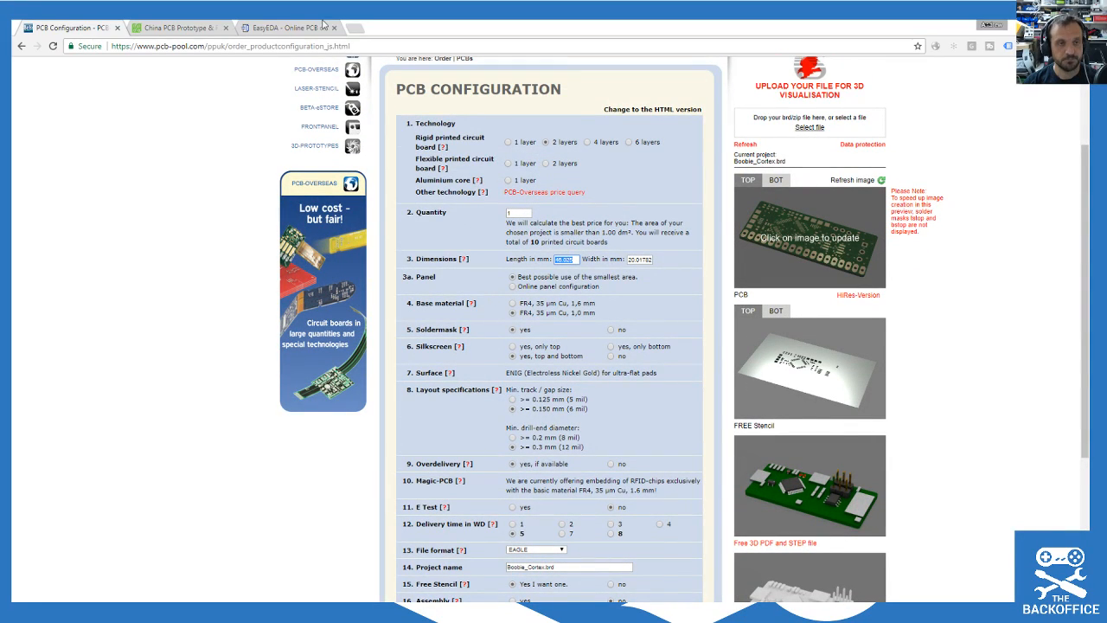
click(177, 28)
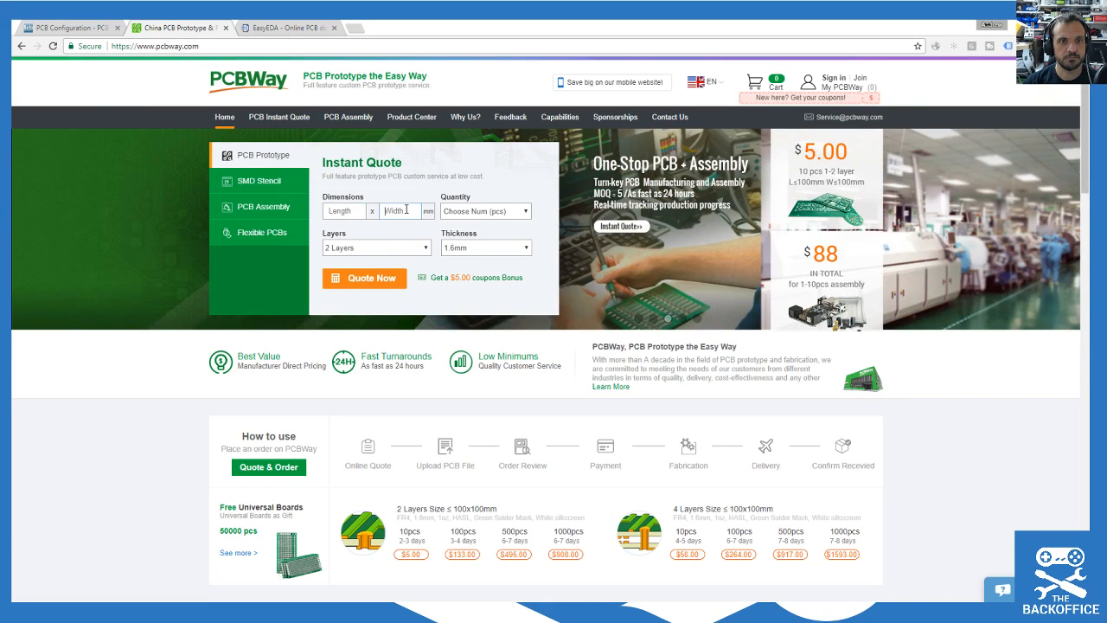
click(69, 28)
double_click(628, 260)
key(ctrl+c)
click(179, 26)
double_click(346, 211)
key(ctrl+v)
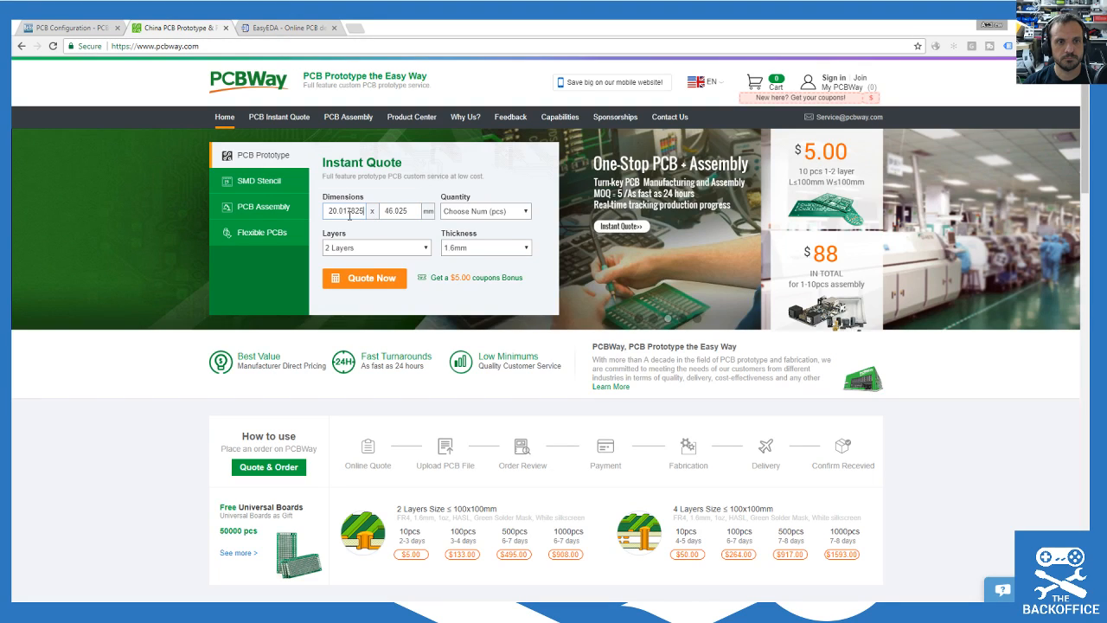
Step: Trim the PCBWay quote dimensions to whole millimetres, 20 x 46 mm
drag(336, 211, 463, 220)
key(BackSpace)
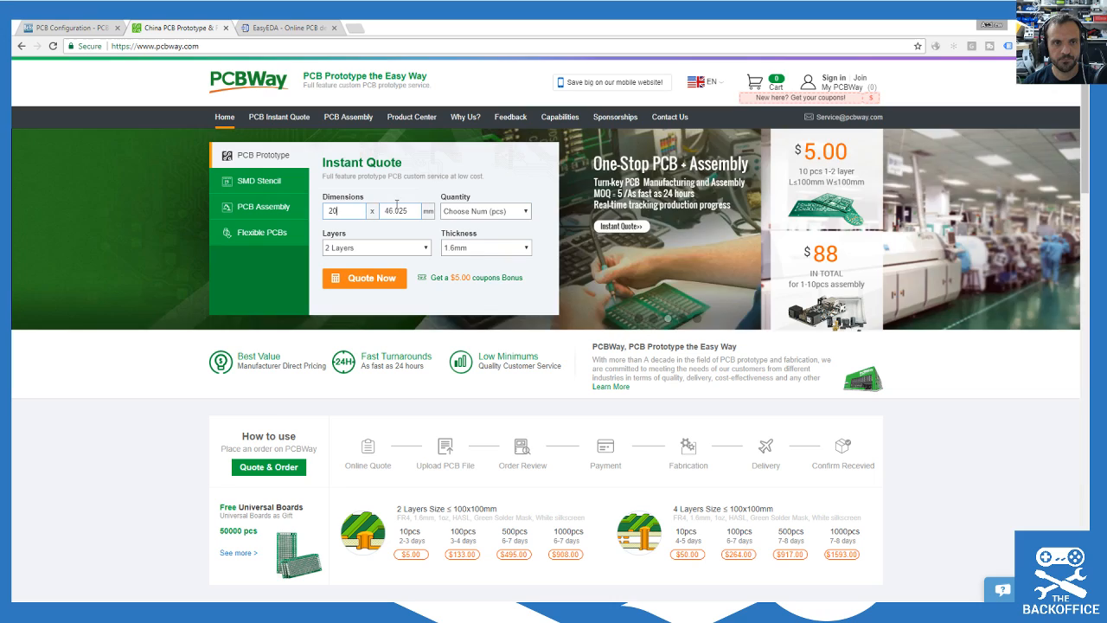
drag(393, 211, 475, 217)
key(BackSpace)
Step: Set the PCBWay quote to 10 pieces, 2 layers and 1.0mm thickness, and look over the listed prototype prices
click(476, 215)
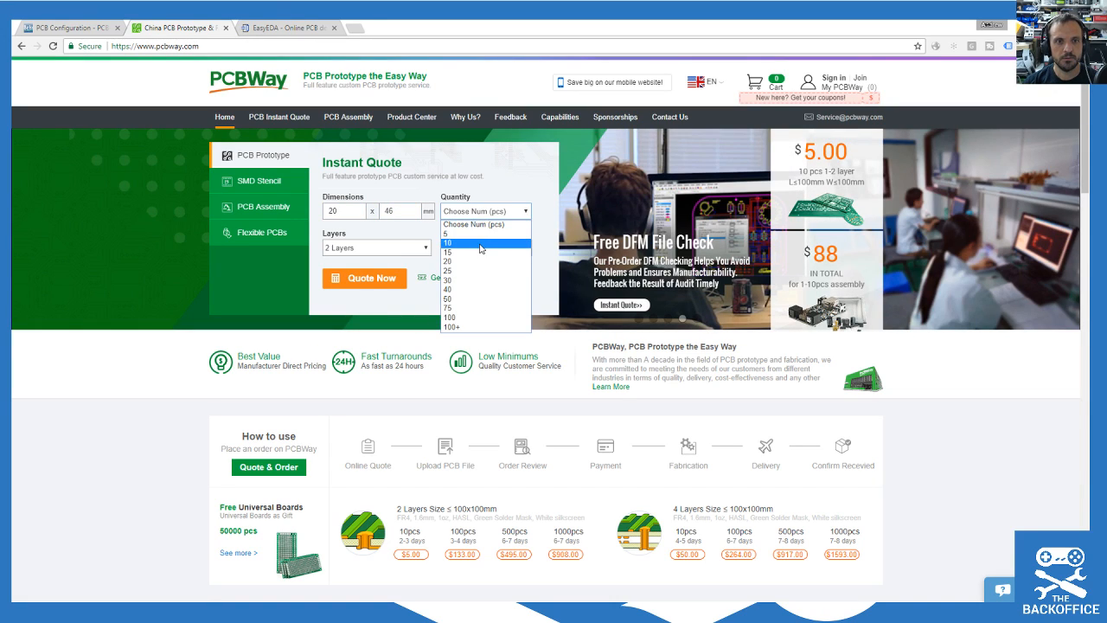
click(480, 243)
click(481, 247)
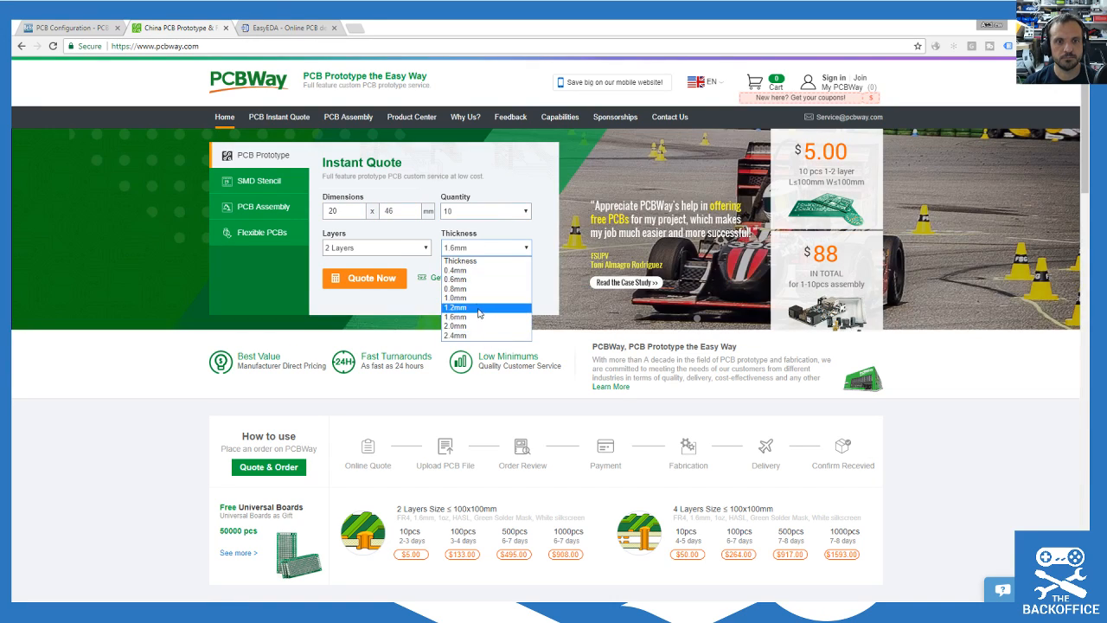
click(478, 299)
click(361, 252)
click(355, 265)
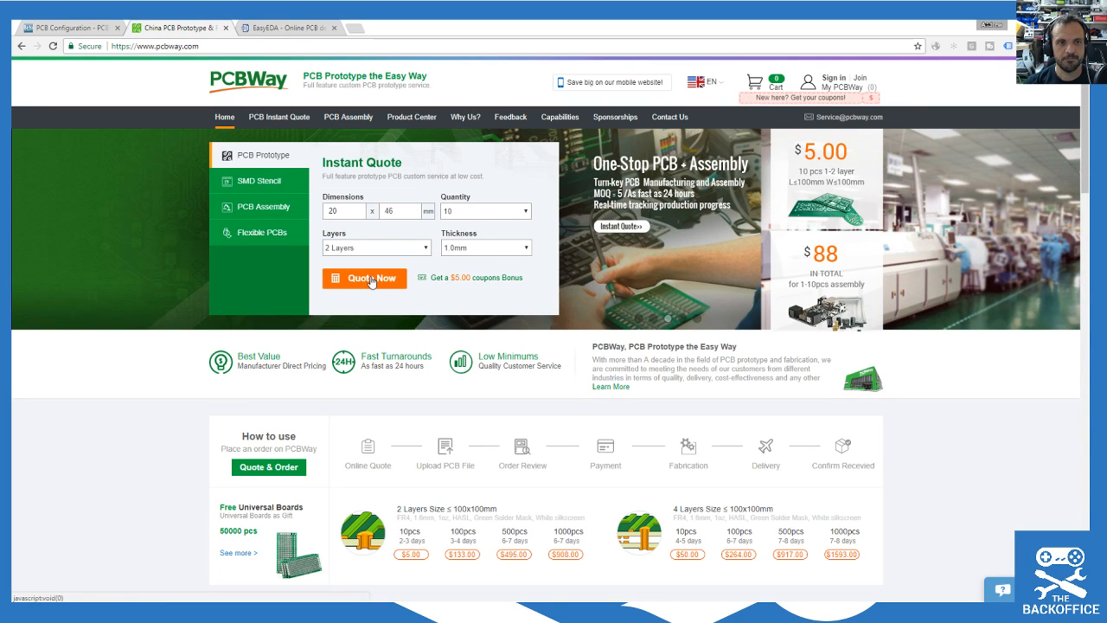
scroll(370, 277, down, 2)
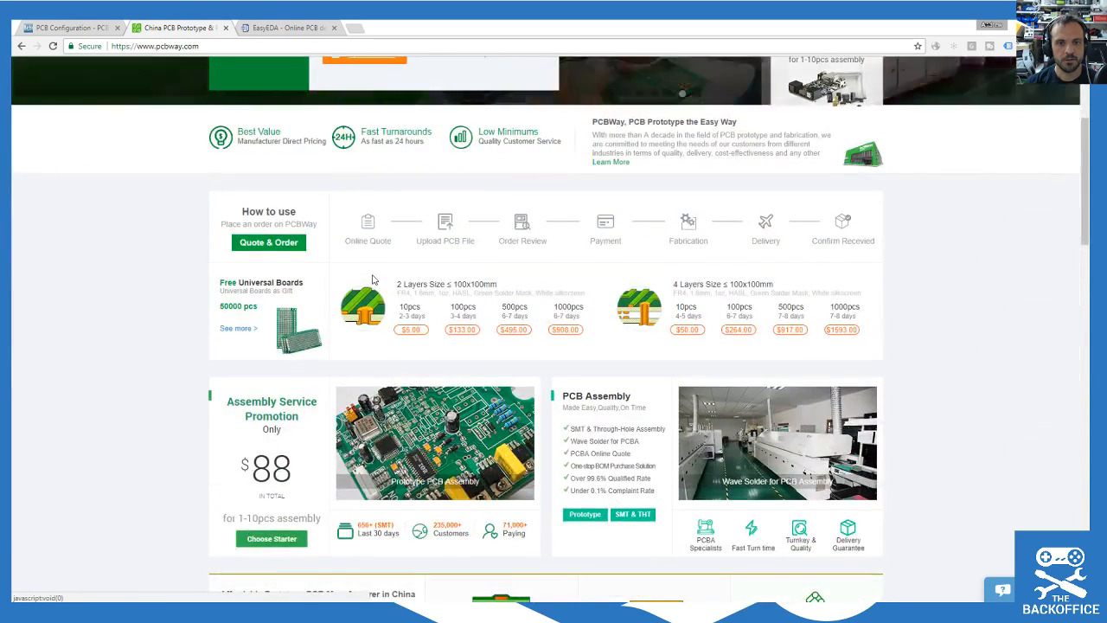
scroll(397, 284, up, 2)
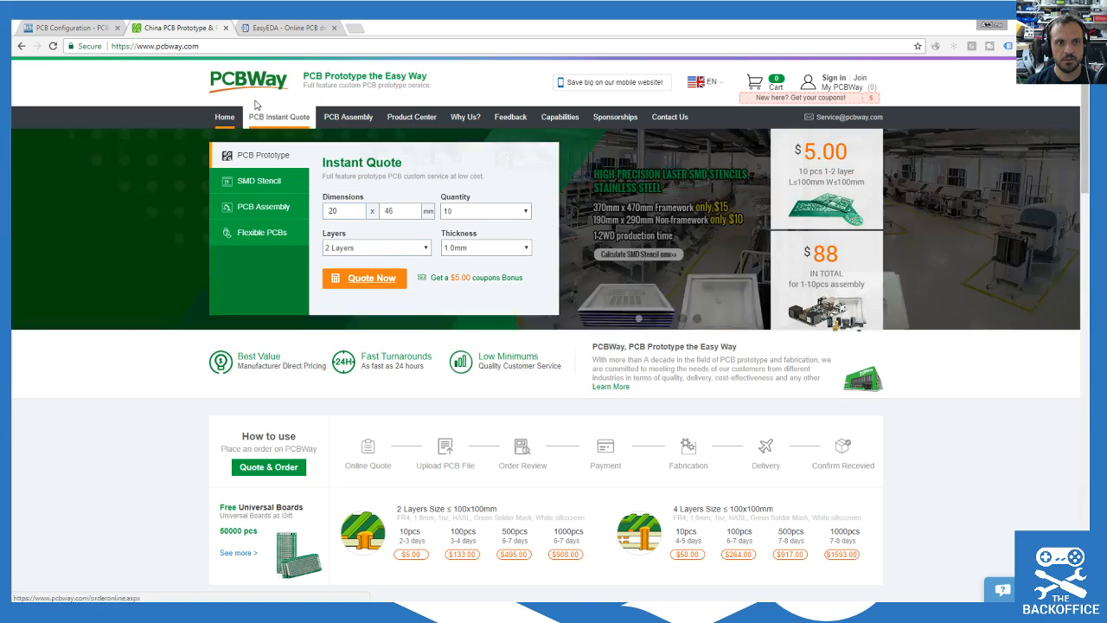
Step: Search for PCB Shopper in a new browser tab and open the PCBShopper price comparison form
click(275, 28)
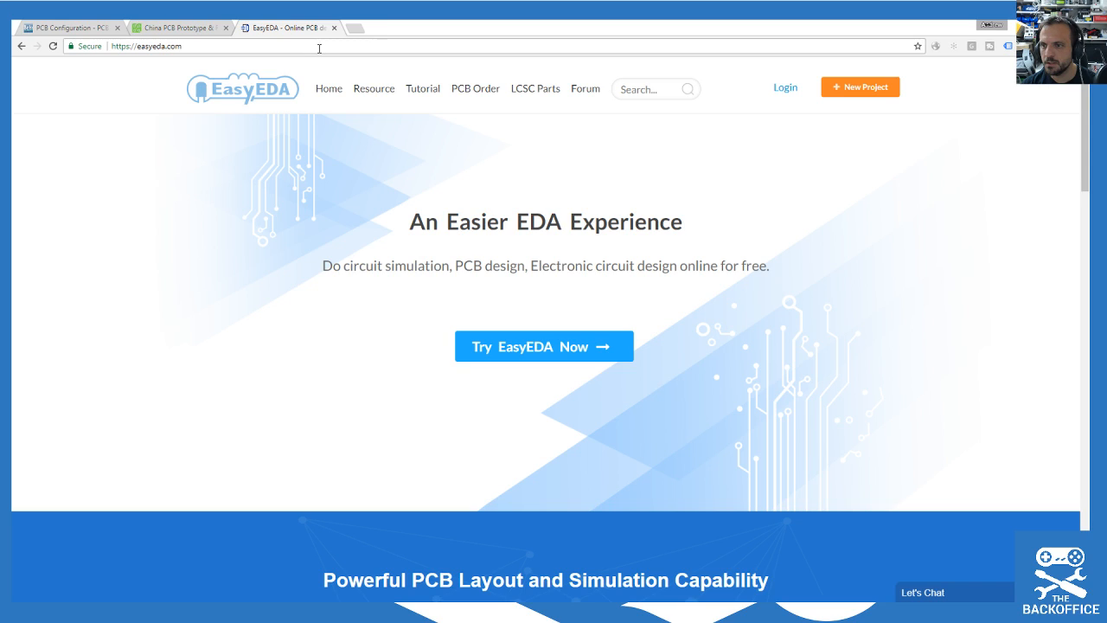
click(356, 29)
text(P)
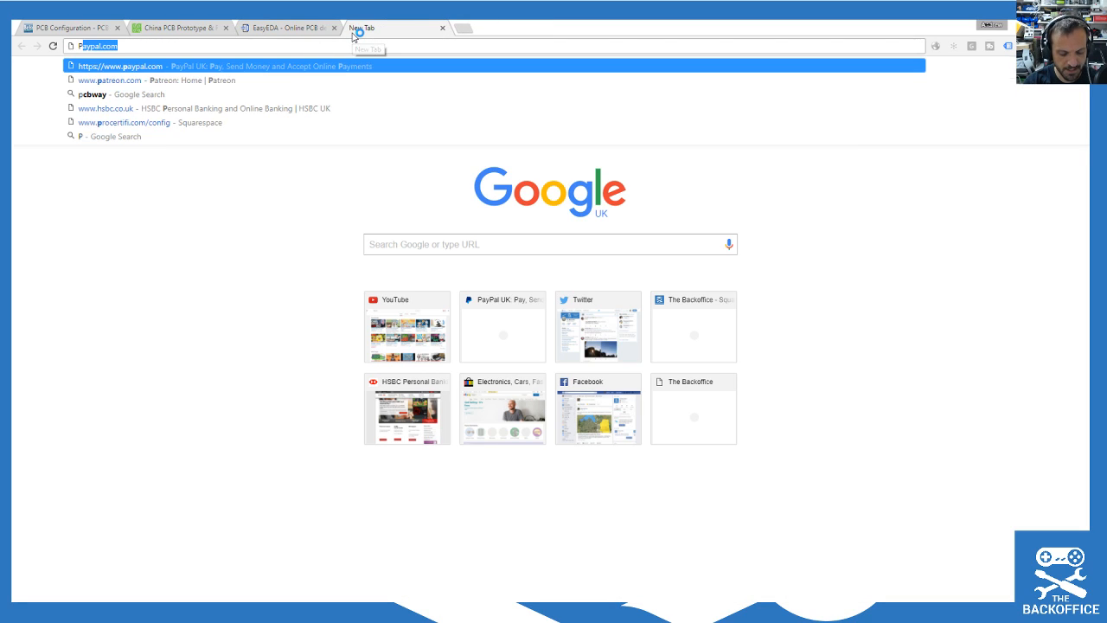
text(CB Shopper)
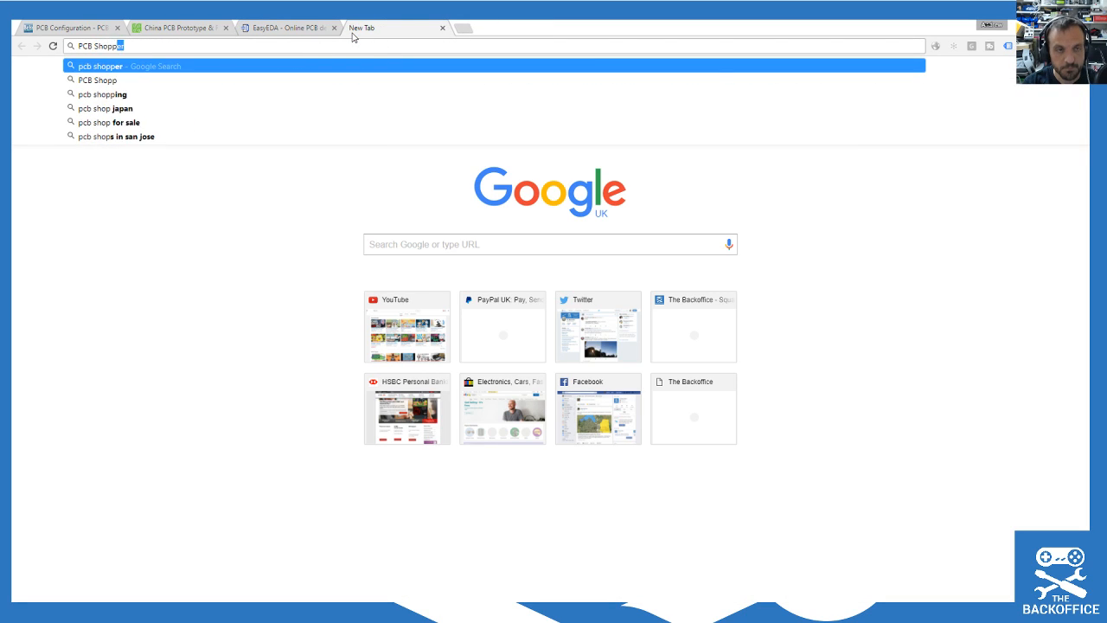
key(Return)
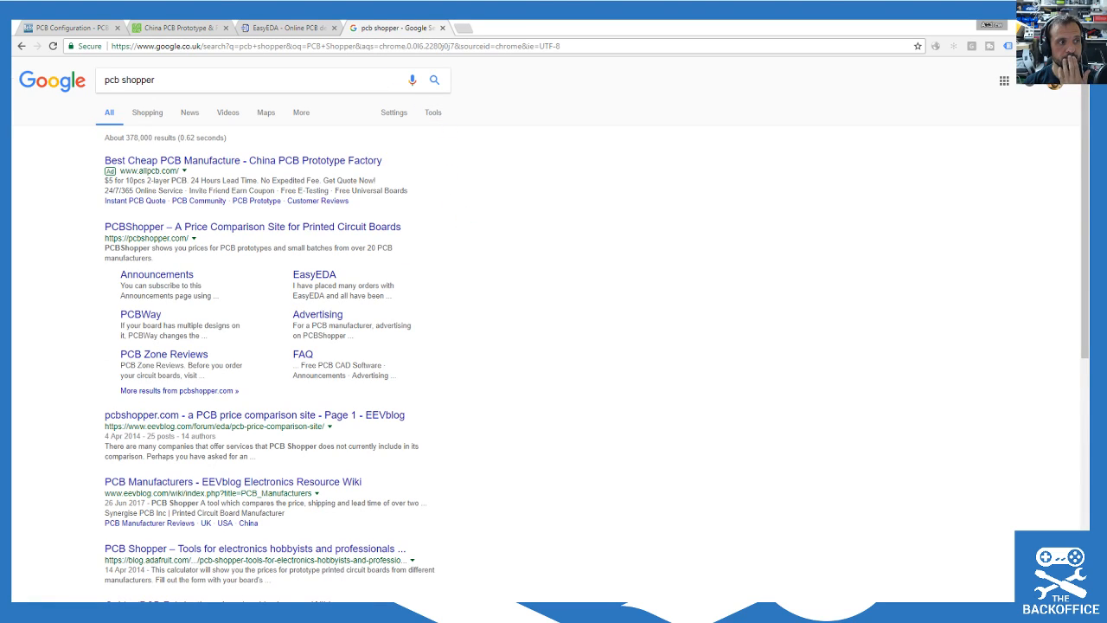
click(245, 227)
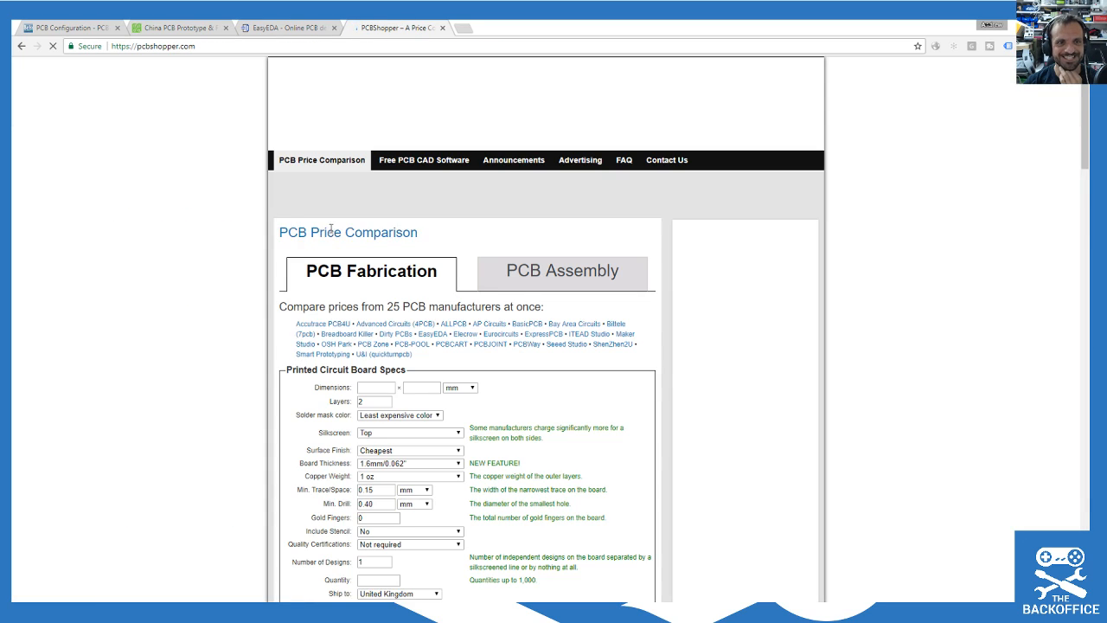
scroll(171, 340, down, 3)
scroll(170, 341, up, 1)
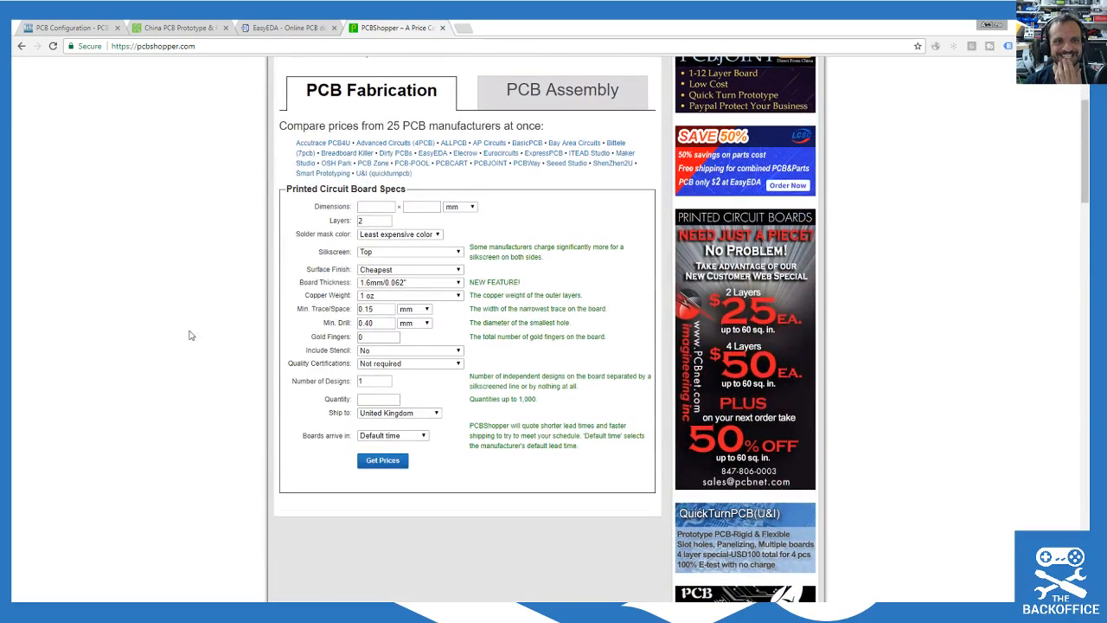
Step: Enter board dimensions of 46 x 20 mm in the PCBShopper specs, taking the length from the PCB-POOL configuration
click(378, 205)
click(423, 206)
key(ctrl+v)
drag(410, 205, 519, 221)
key(BackSpace)
click(69, 27)
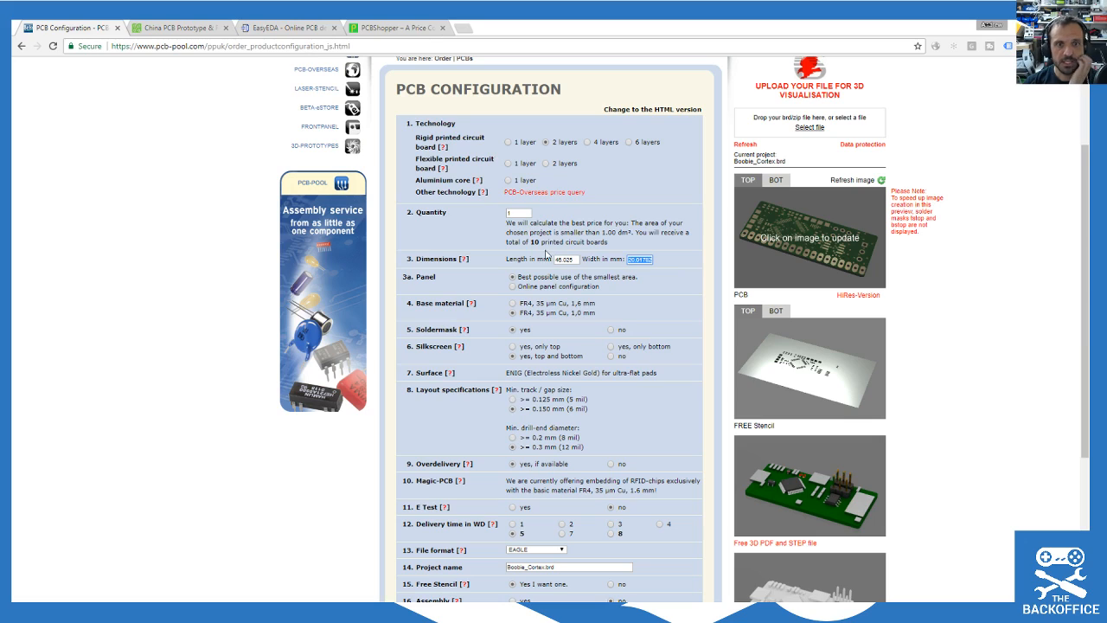
drag(563, 260, 540, 260)
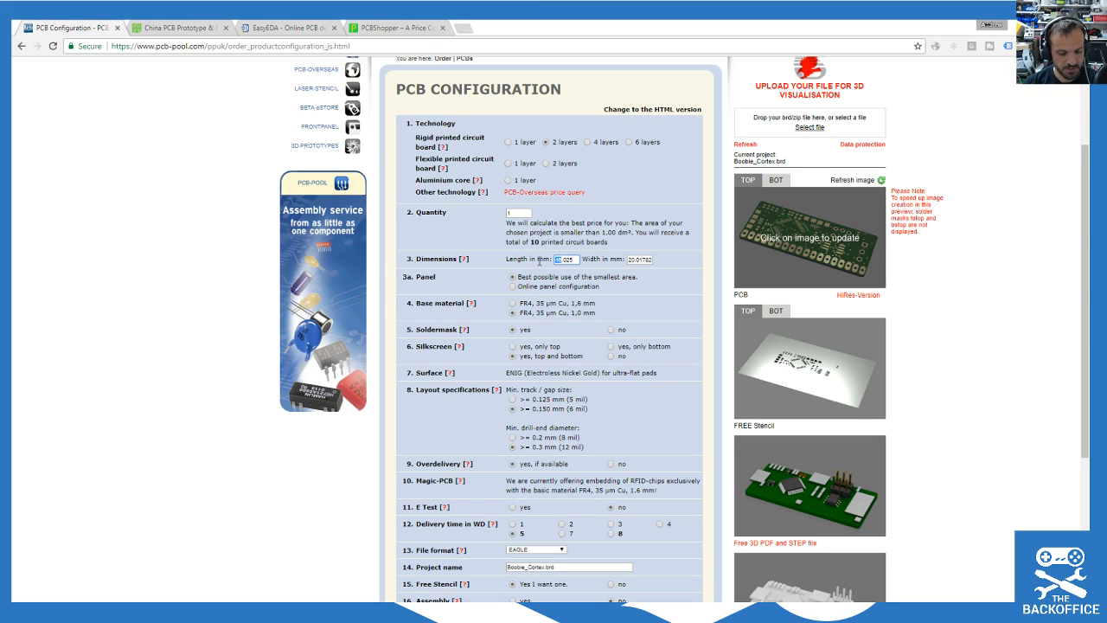
click(427, 26)
click(373, 207)
Step: Keep the least expensive solder mask color and cheapest surface finish, and set the board thickness to 1.0mm/0.040"
click(399, 234)
click(403, 251)
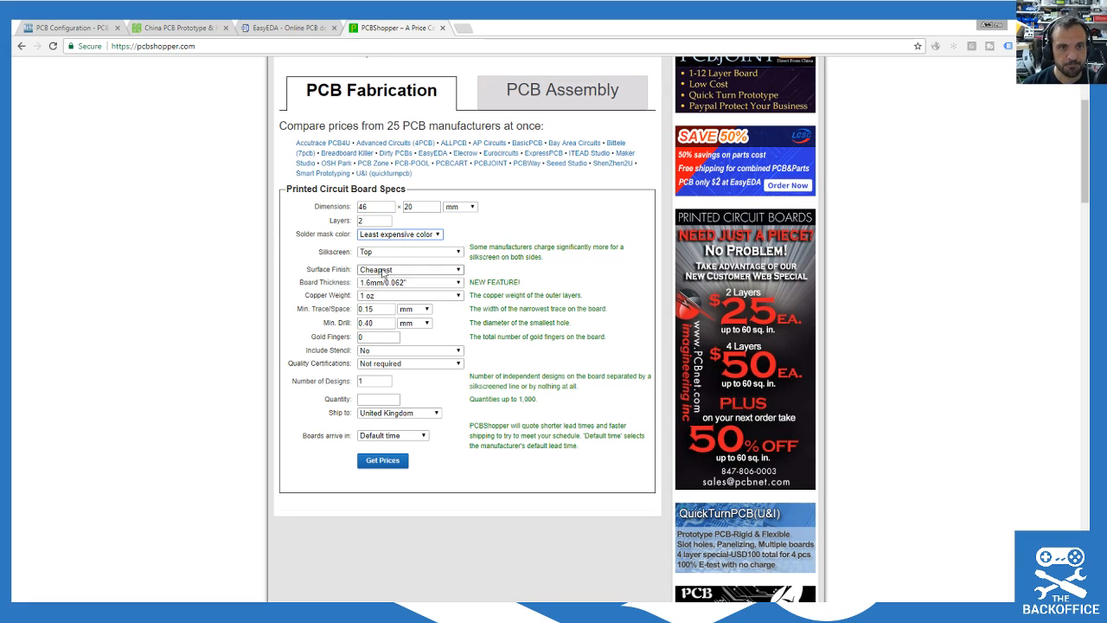
click(389, 270)
click(388, 273)
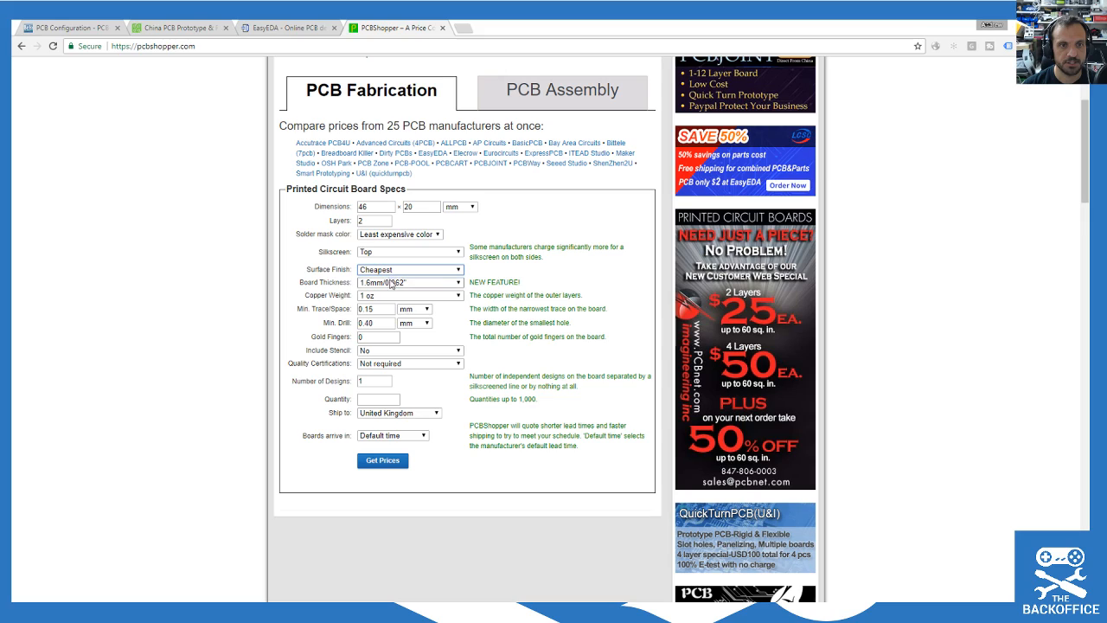
click(406, 284)
click(409, 312)
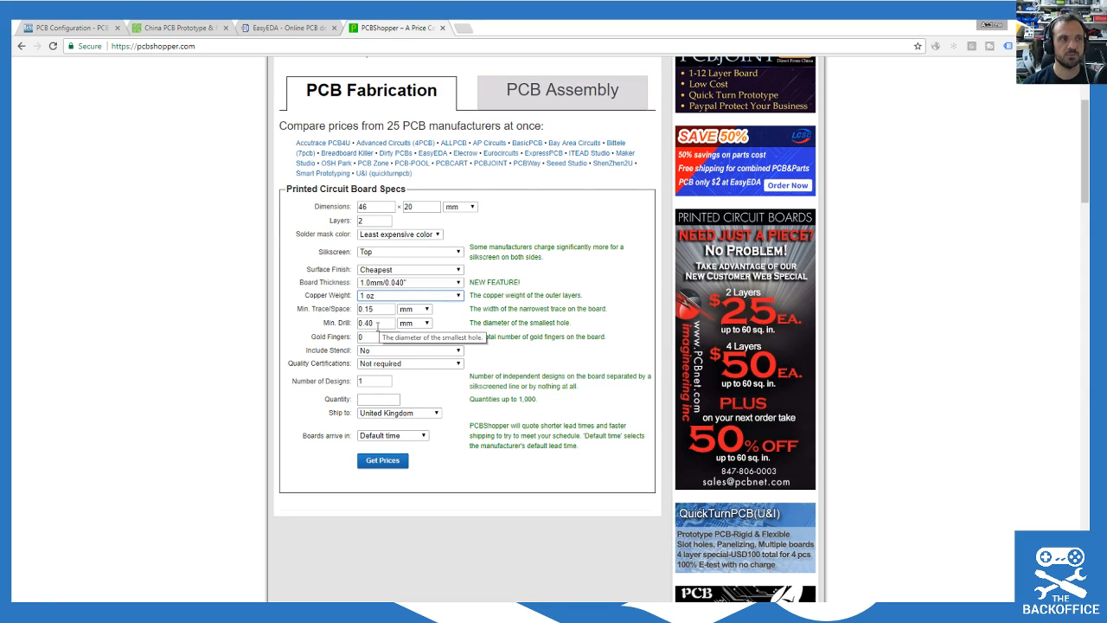
mouse_move(744, 612)
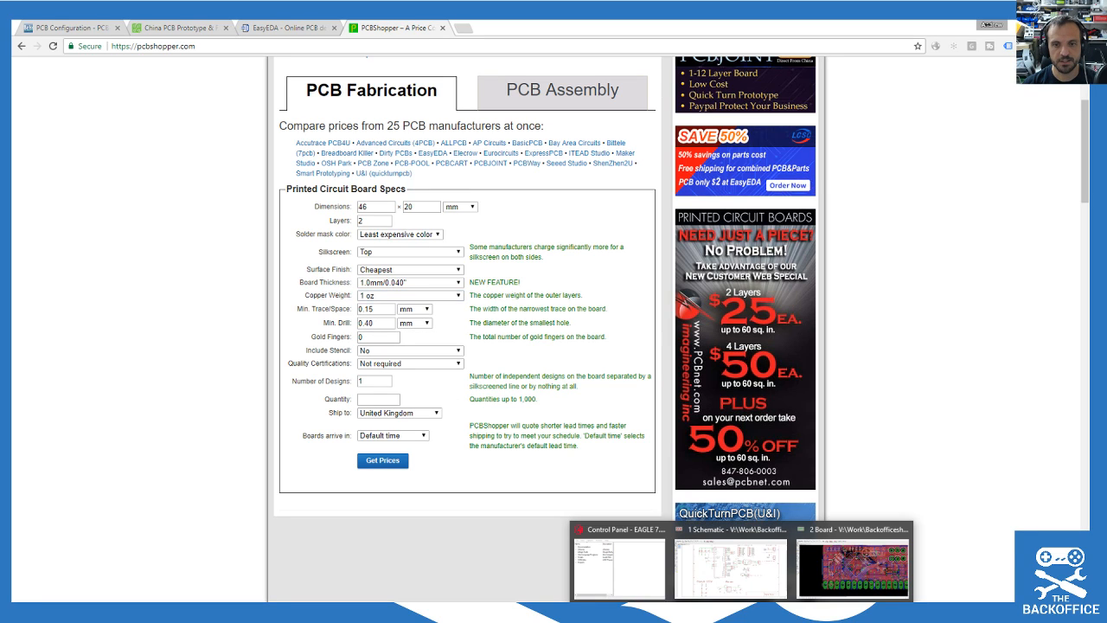
Step: Inspect the Boobie Cortex board layout in EAGLE and return to the PCBShopper board specs
click(836, 589)
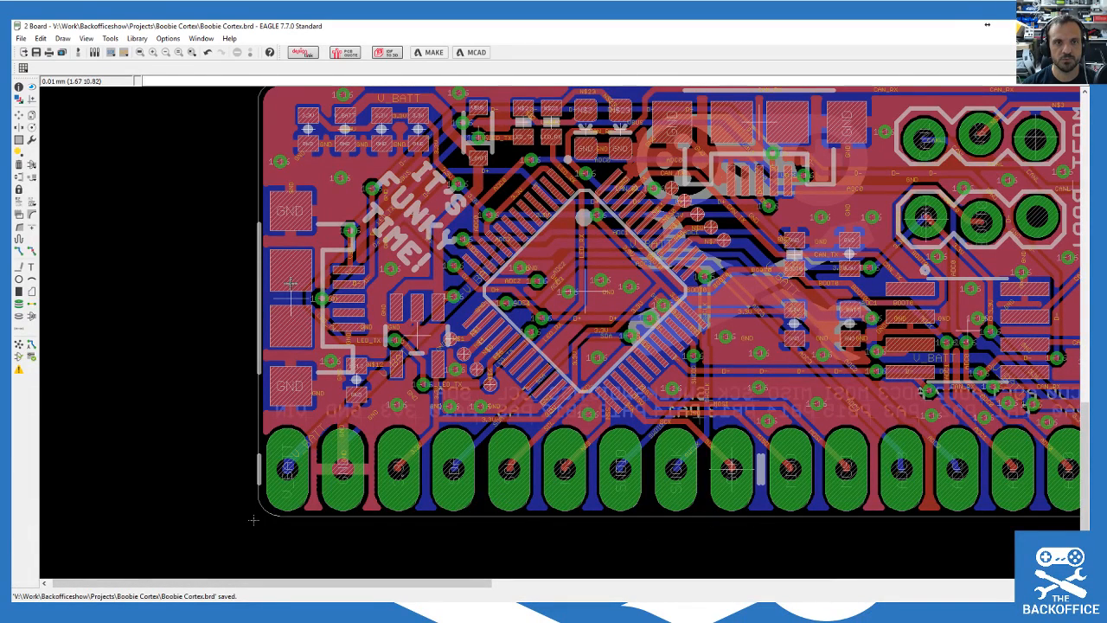
scroll(257, 484, down, 1)
scroll(259, 452, down, 1)
scroll(588, 487, up, 4)
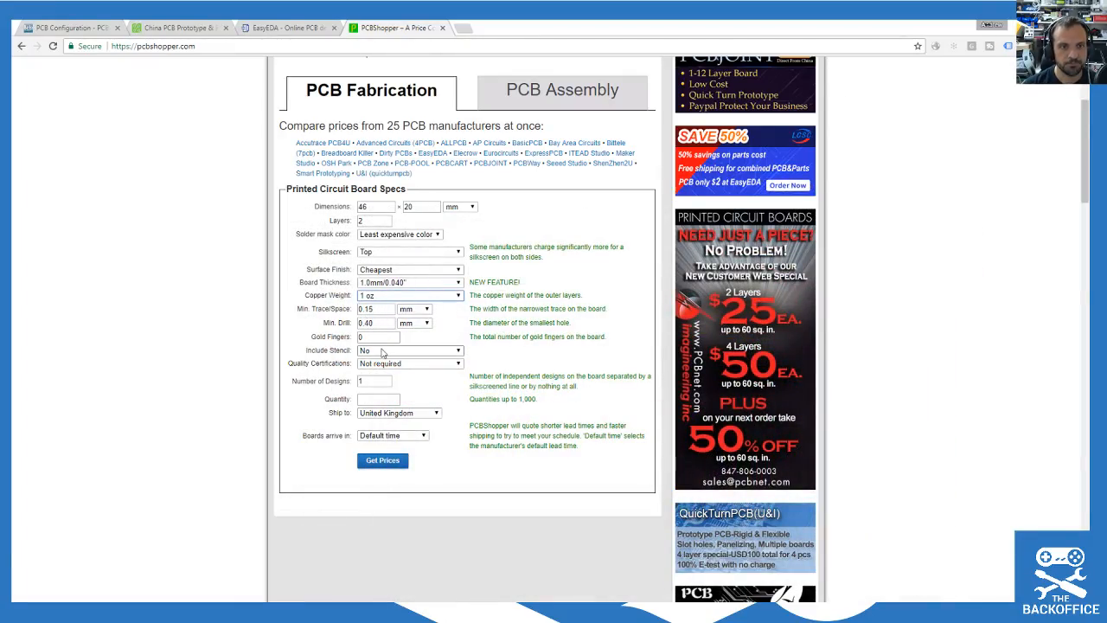
scroll(377, 375, up, 1)
scroll(377, 375, down, 1)
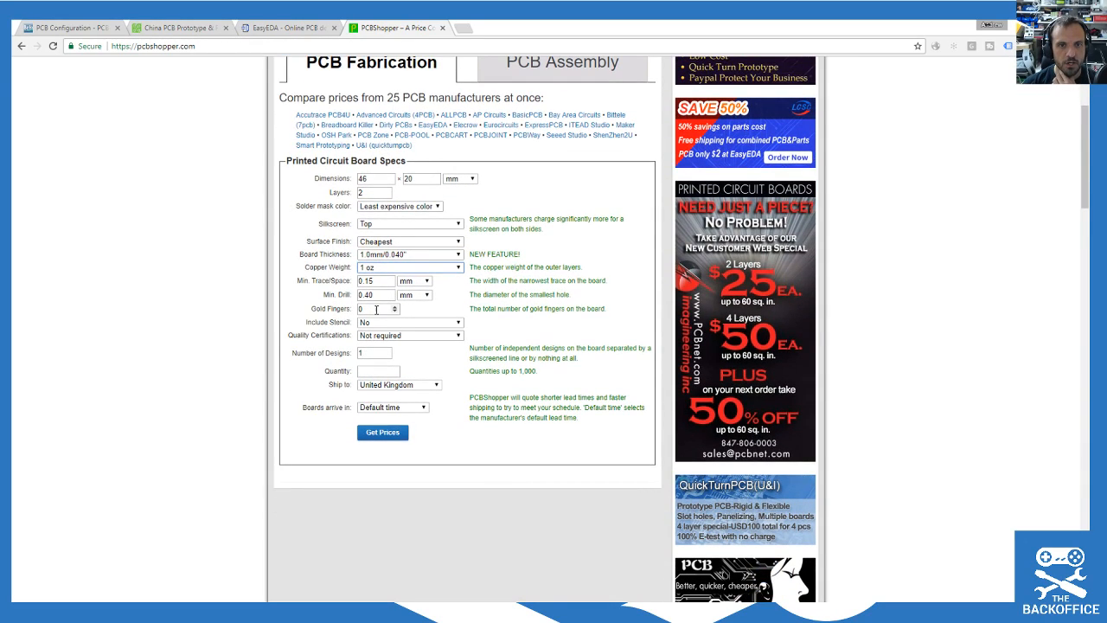
Step: Keep 0 gold fingers, no stencil, quality certifications not required and 1 design in the PCBShopper specs
click(377, 309)
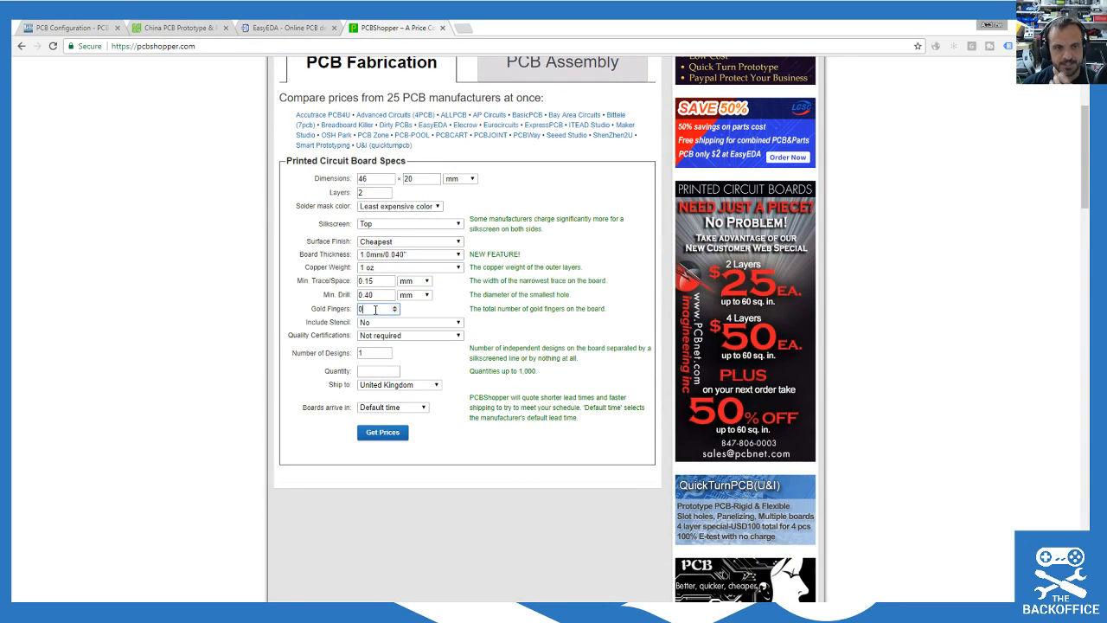
click(387, 323)
click(388, 326)
click(382, 339)
click(382, 341)
click(376, 357)
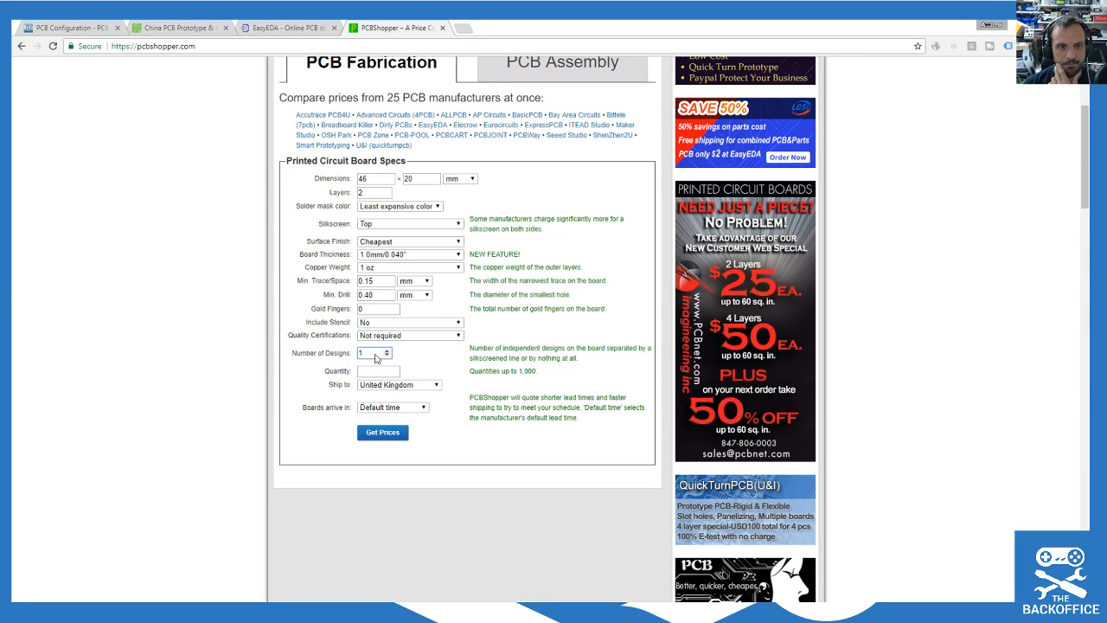
Step: Set the quantity to 10, keep United Kingdom as the shipping destination, and request arrival in 5 business days
click(377, 371)
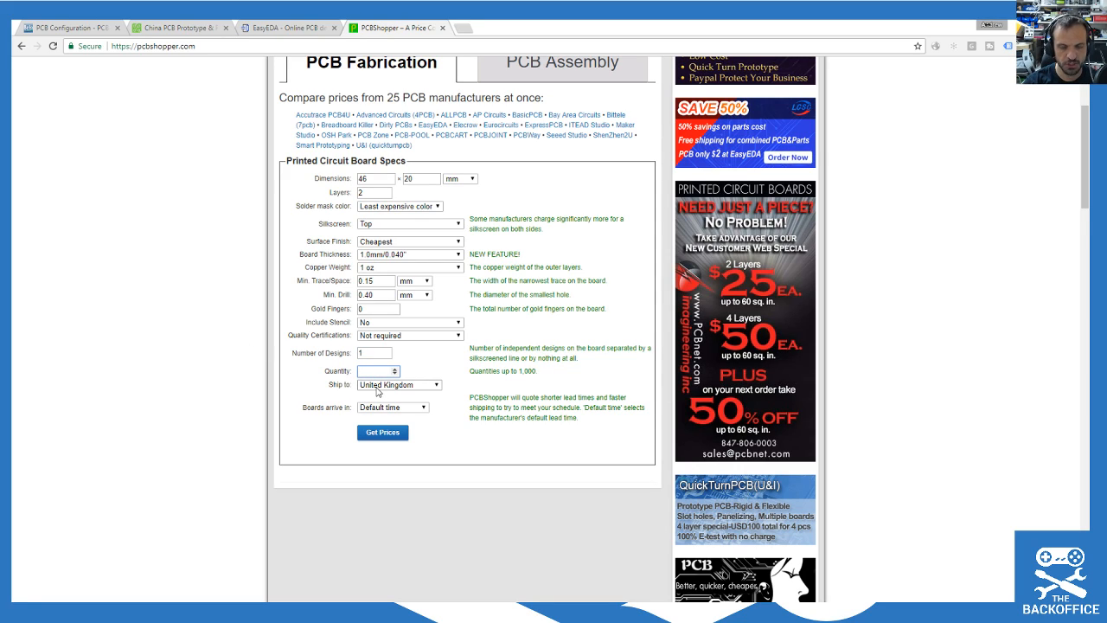
click(377, 387)
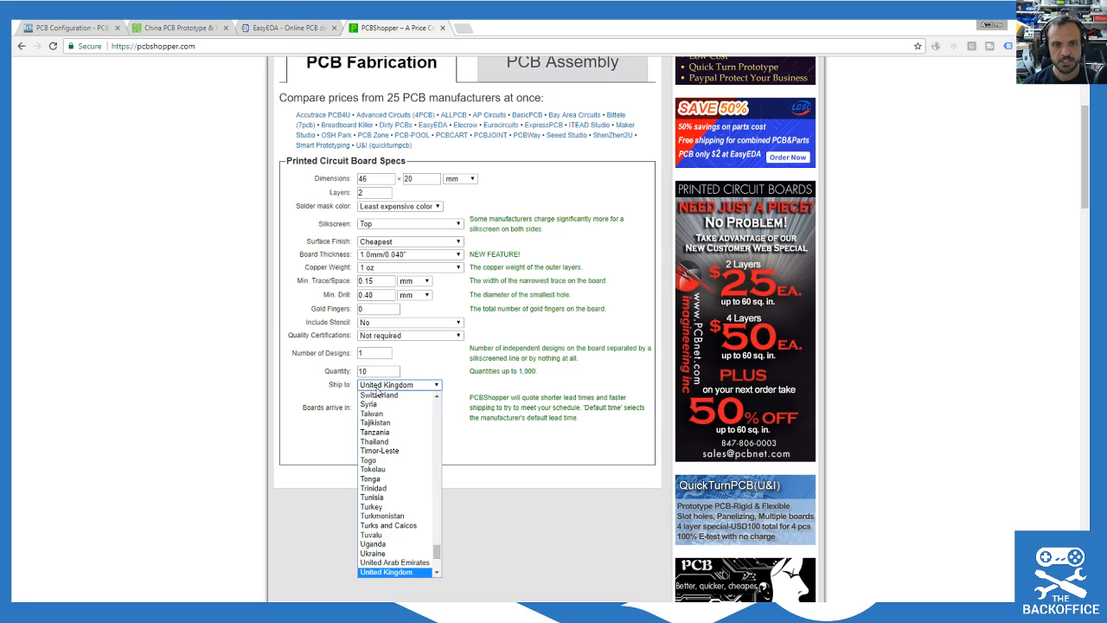
click(375, 388)
click(381, 408)
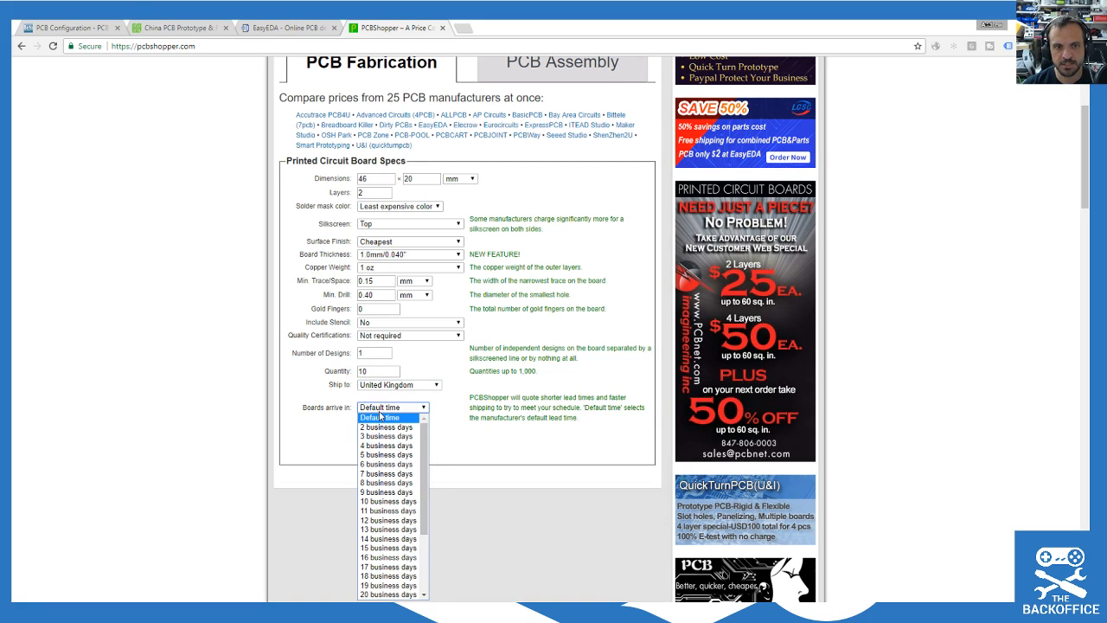
click(391, 455)
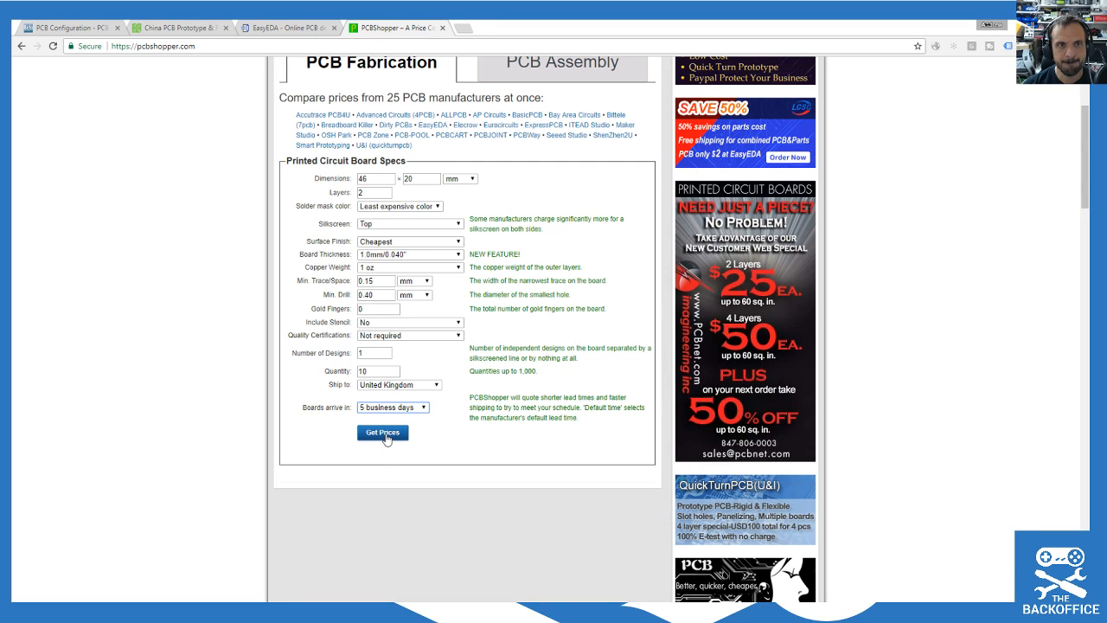
Step: Get the manufacturer prices for these board specs and look over the listed quotes
click(386, 439)
scroll(387, 439, down, 4)
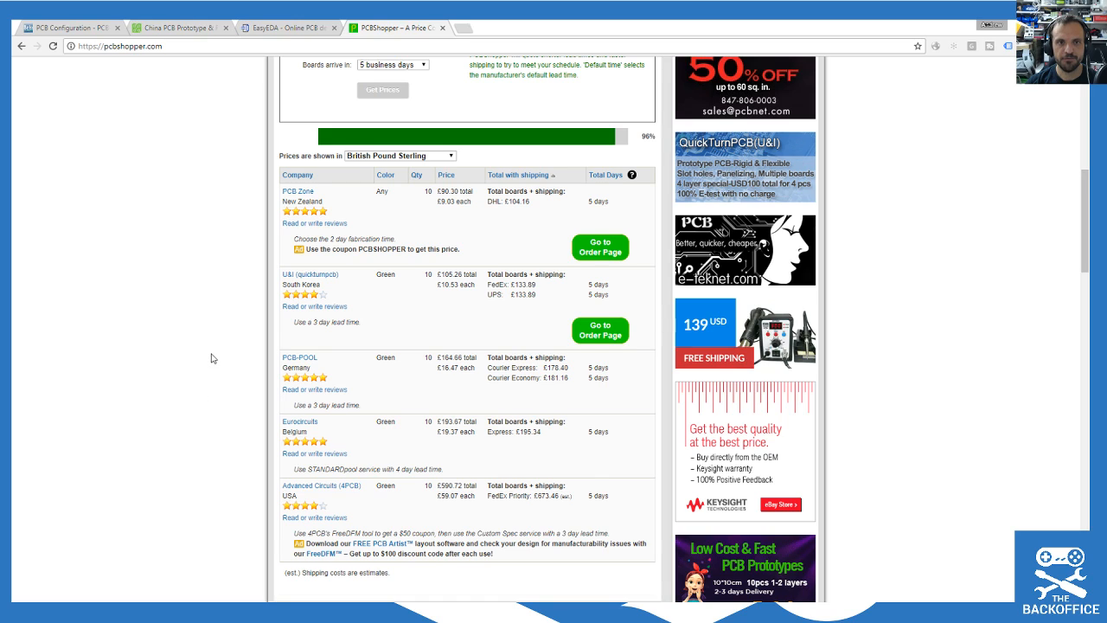
scroll(211, 358, down, 2)
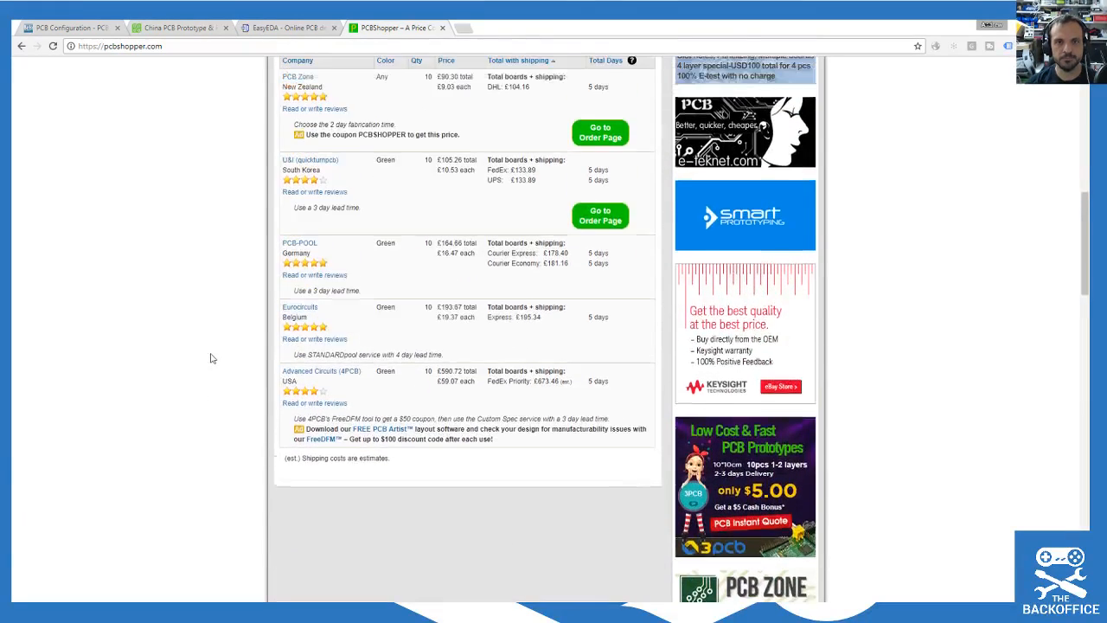
scroll(210, 360, up, 1)
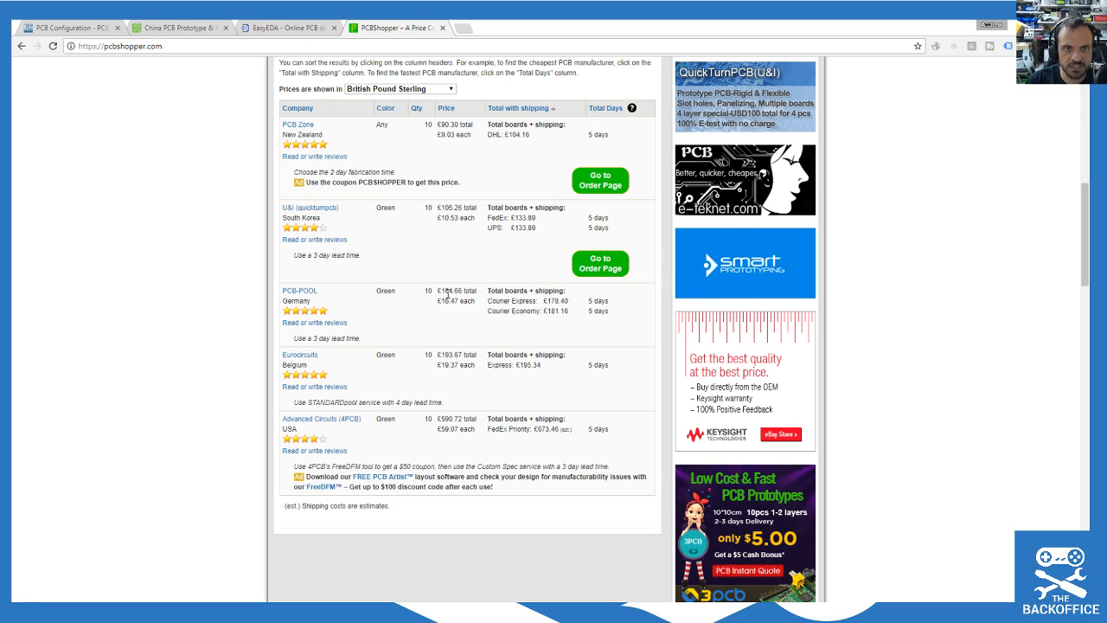
Step: Check the order total in the PCB-POOL configuration against the PCBShopper quotes
click(46, 24)
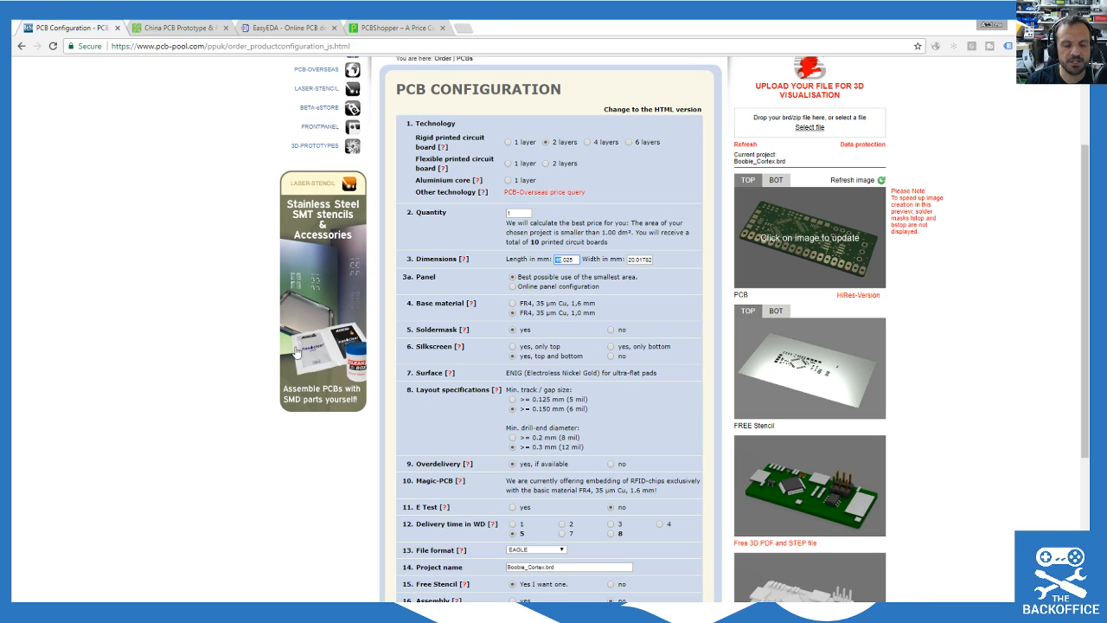
scroll(294, 380, down, 3)
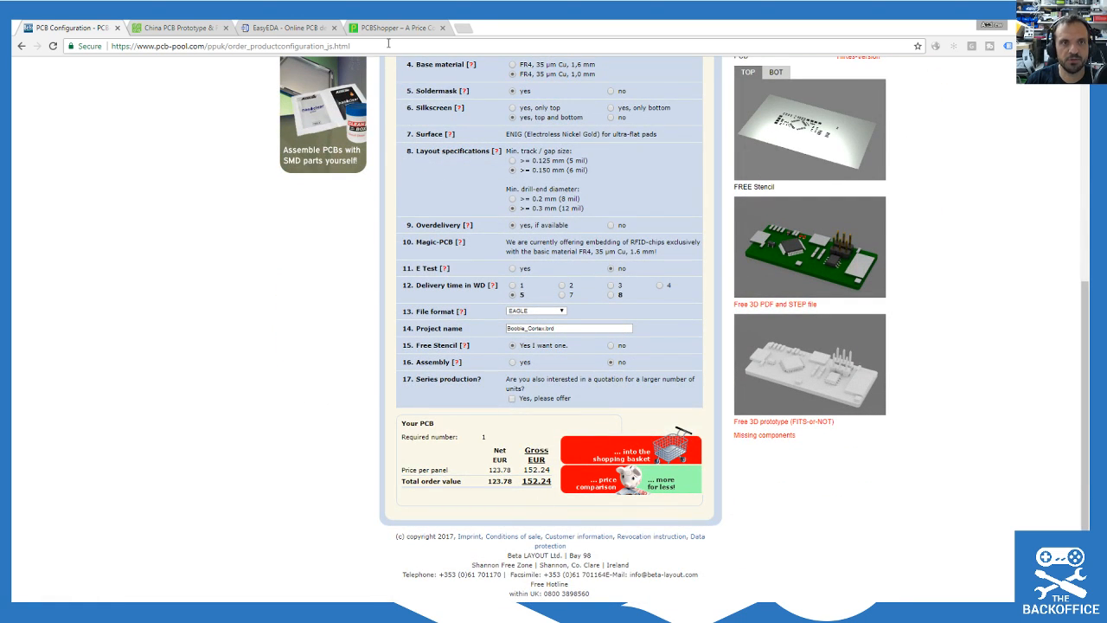
click(382, 28)
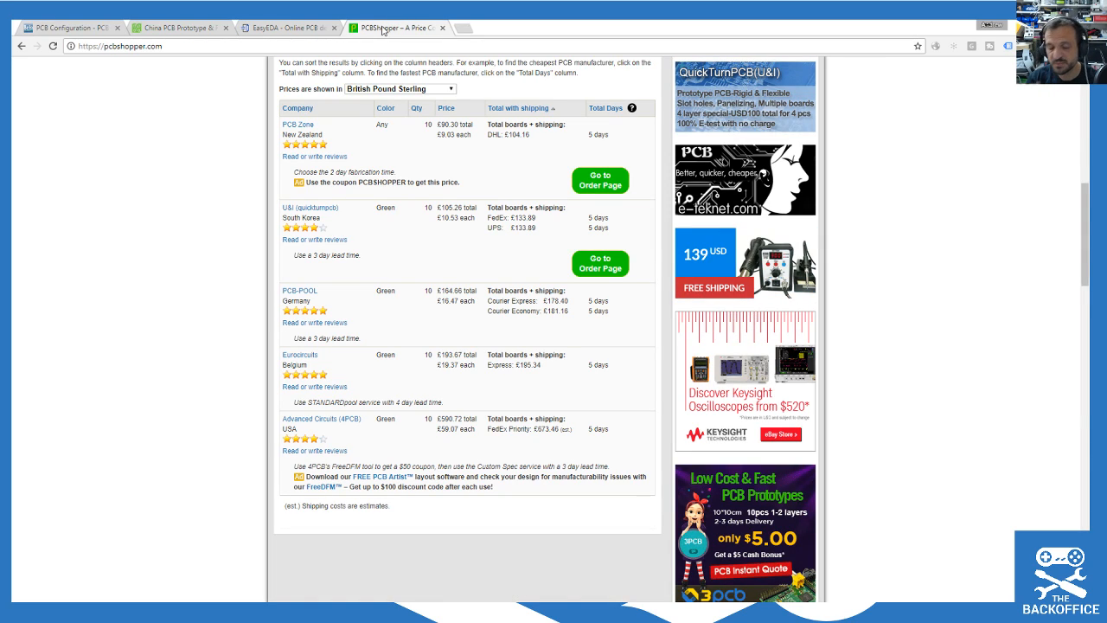
Step: Set the PCBShopper board thickness to 1.6mm/0.062", get prices again and compare the updated quotes
scroll(385, 218, up, 4)
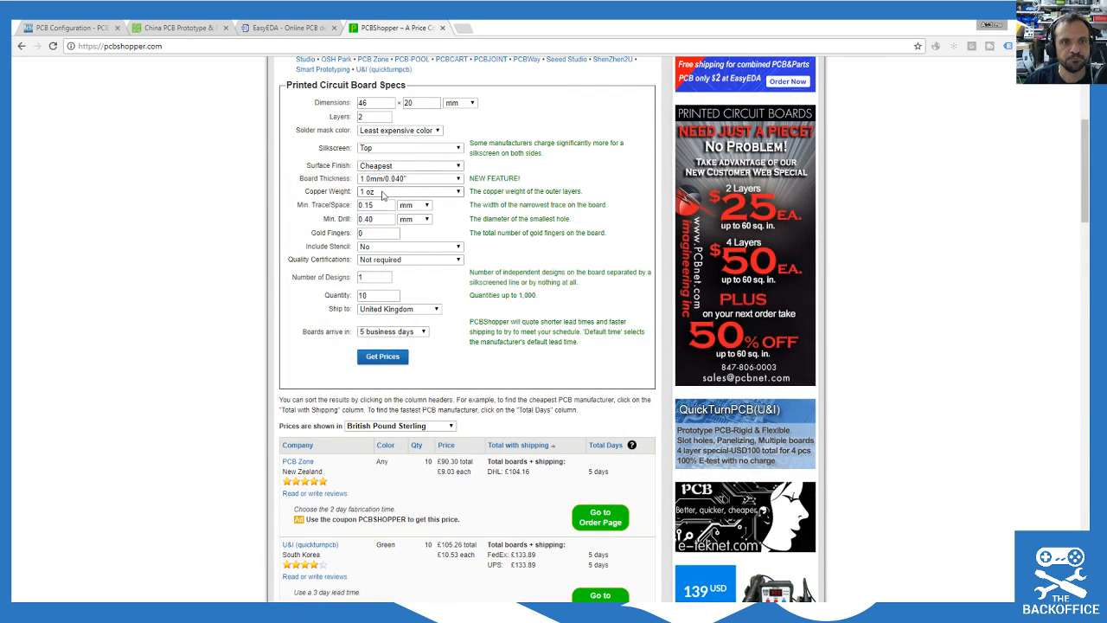
click(385, 178)
click(393, 229)
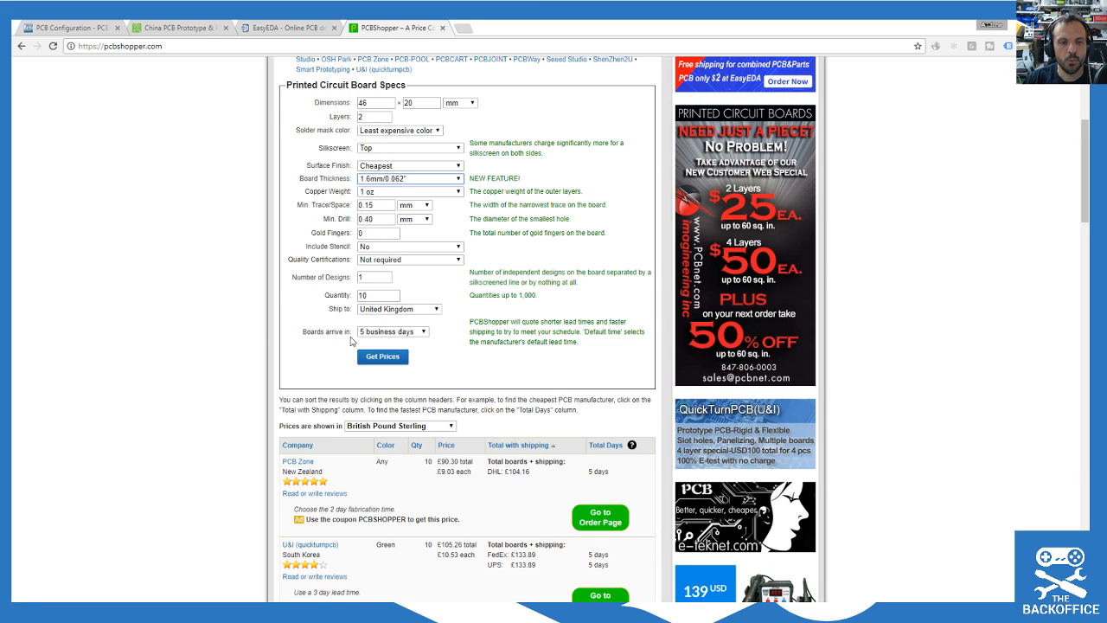
click(382, 356)
scroll(145, 299, down, 3)
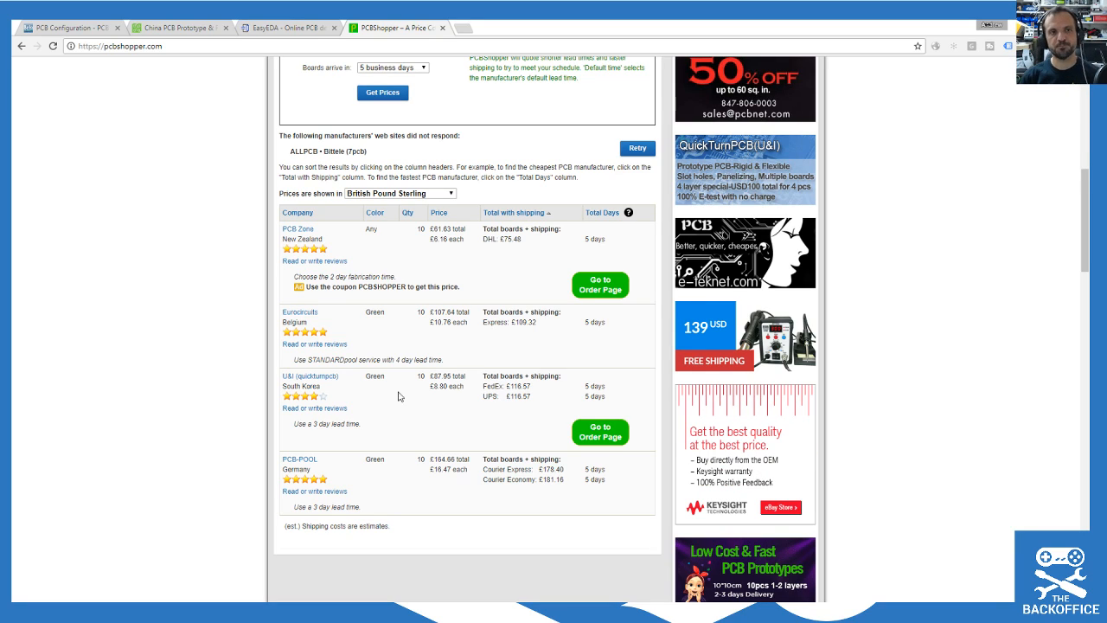
scroll(243, 358, up, 1)
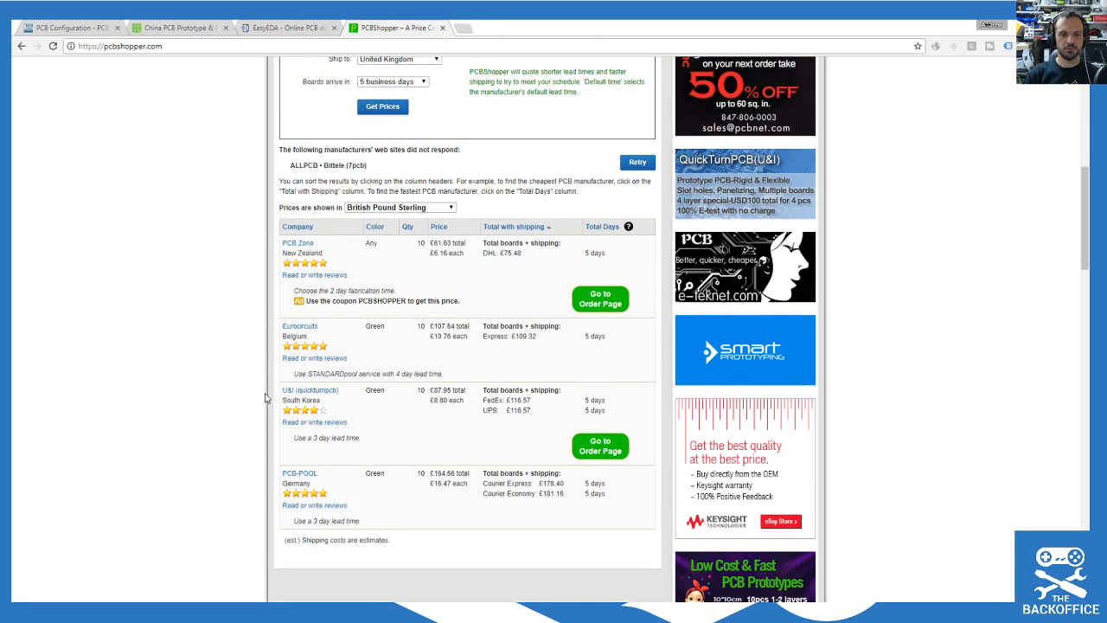
scroll(266, 398, up, 1)
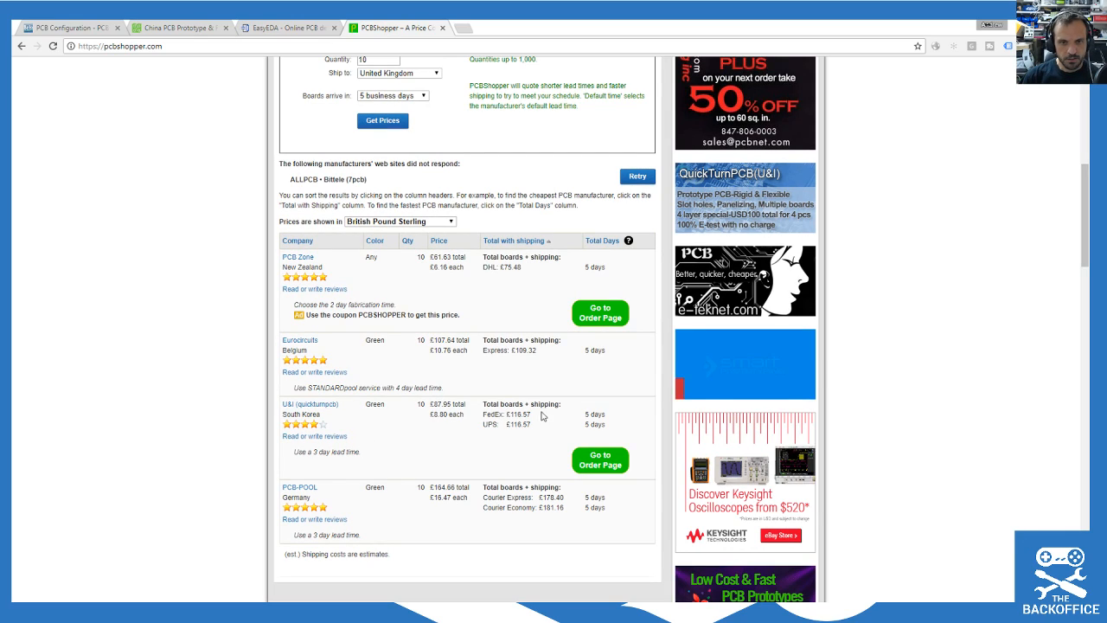
scroll(451, 399, down, 2)
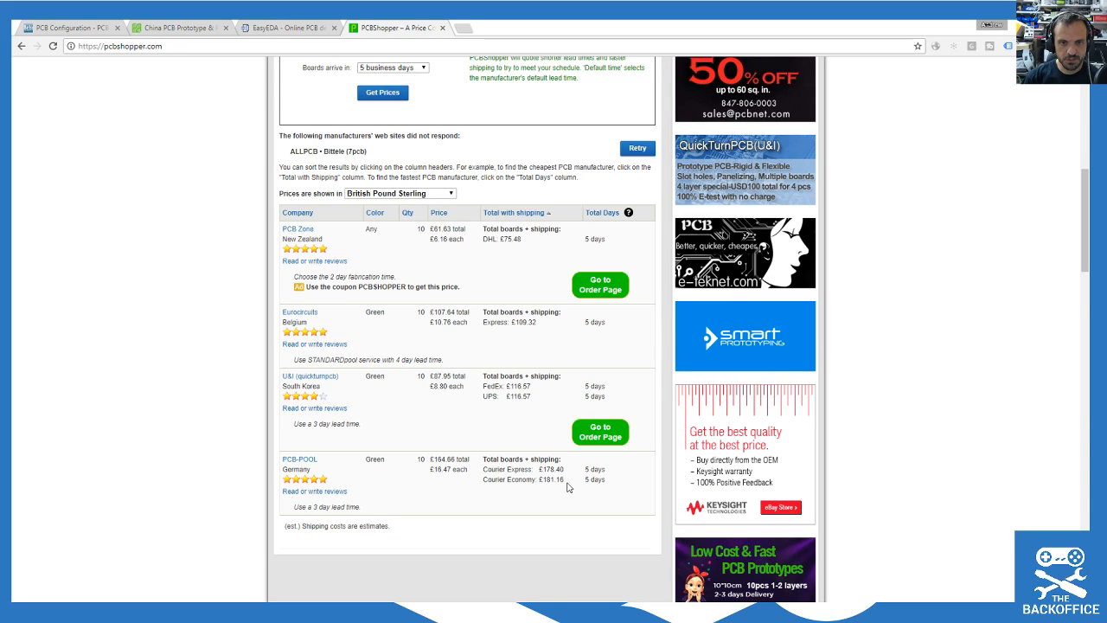
Step: Open PCB-POOL's price comparison for the configured board, examine prices by quantity and delivery time, and close it
click(62, 28)
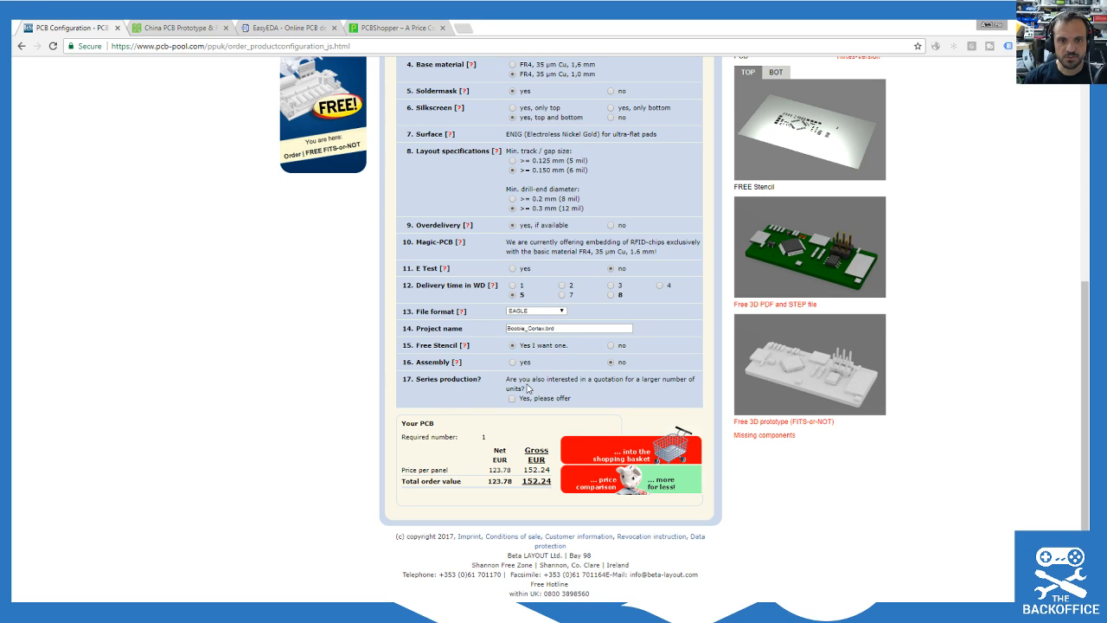
scroll(644, 499, up, 5)
scroll(607, 281, down, 1)
scroll(605, 279, down, 3)
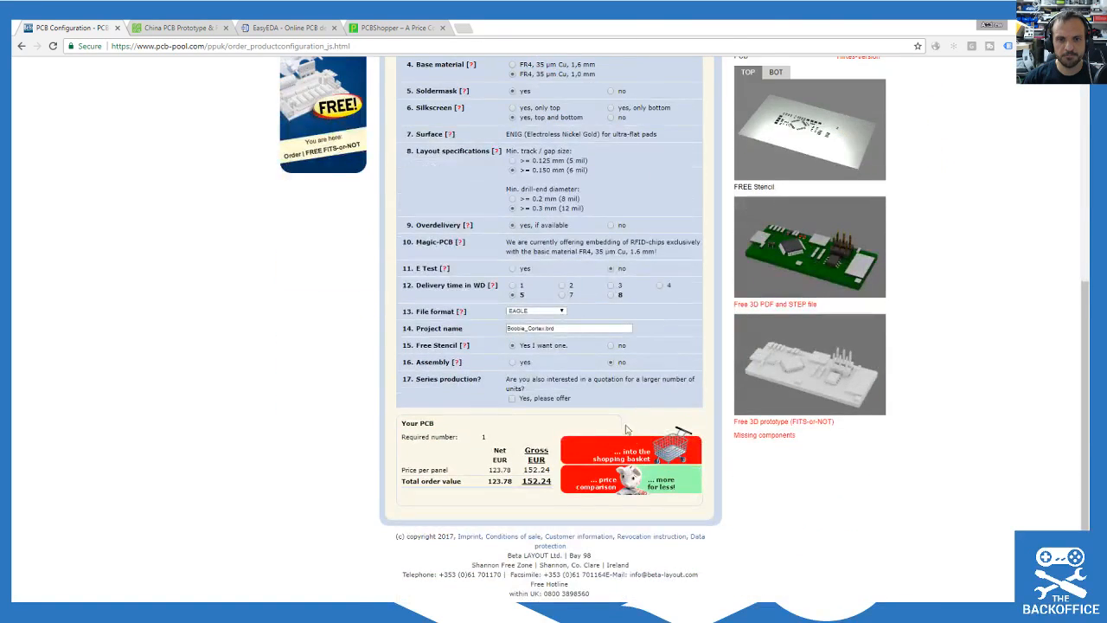
click(591, 482)
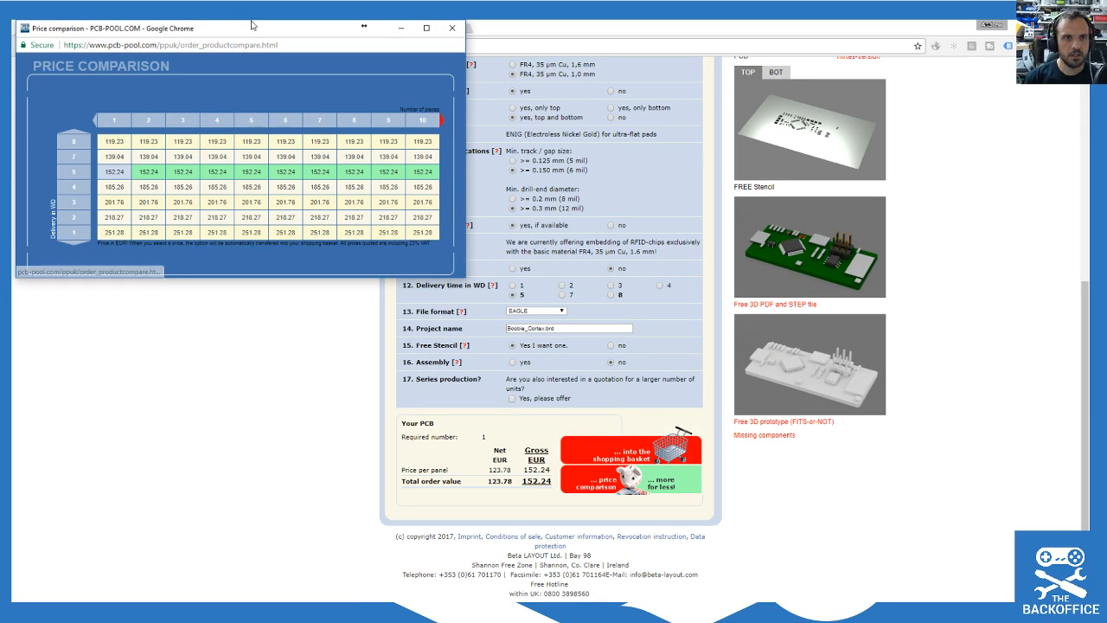
drag(239, 35, 427, 96)
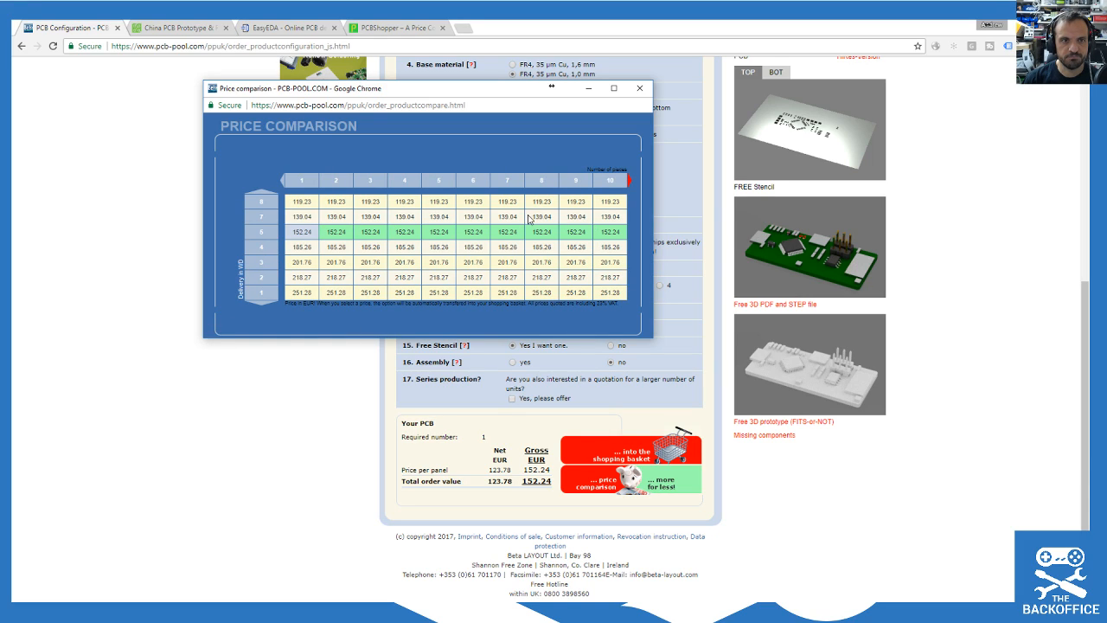
click(639, 87)
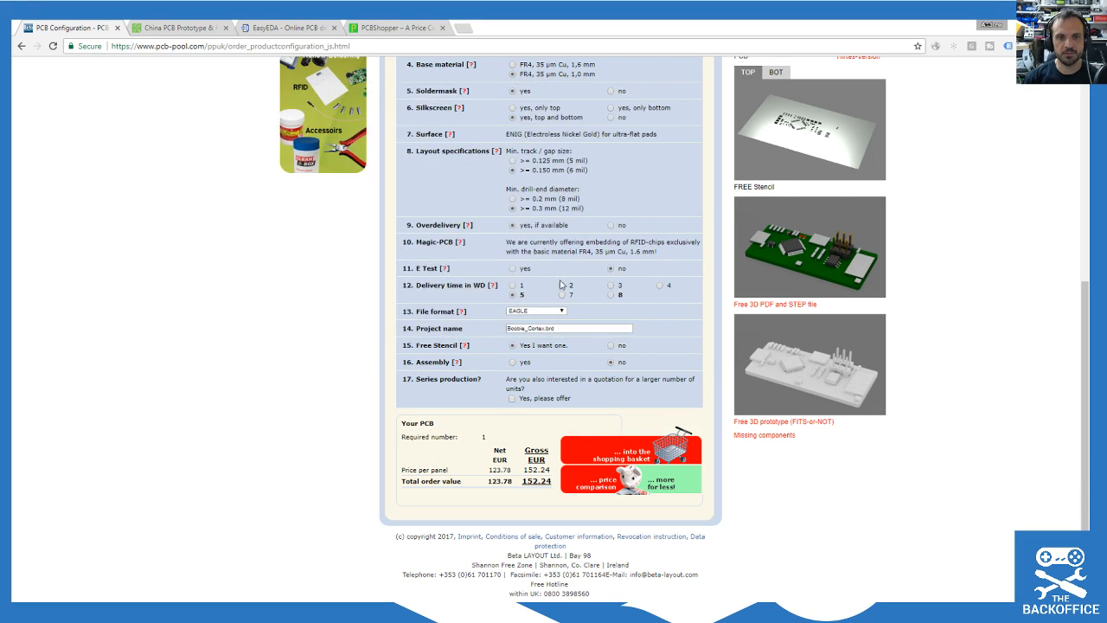
Step: Add the configured board to the PCB-POOL shopping basket and review the total with shipping
scroll(568, 372, up, 3)
click(639, 451)
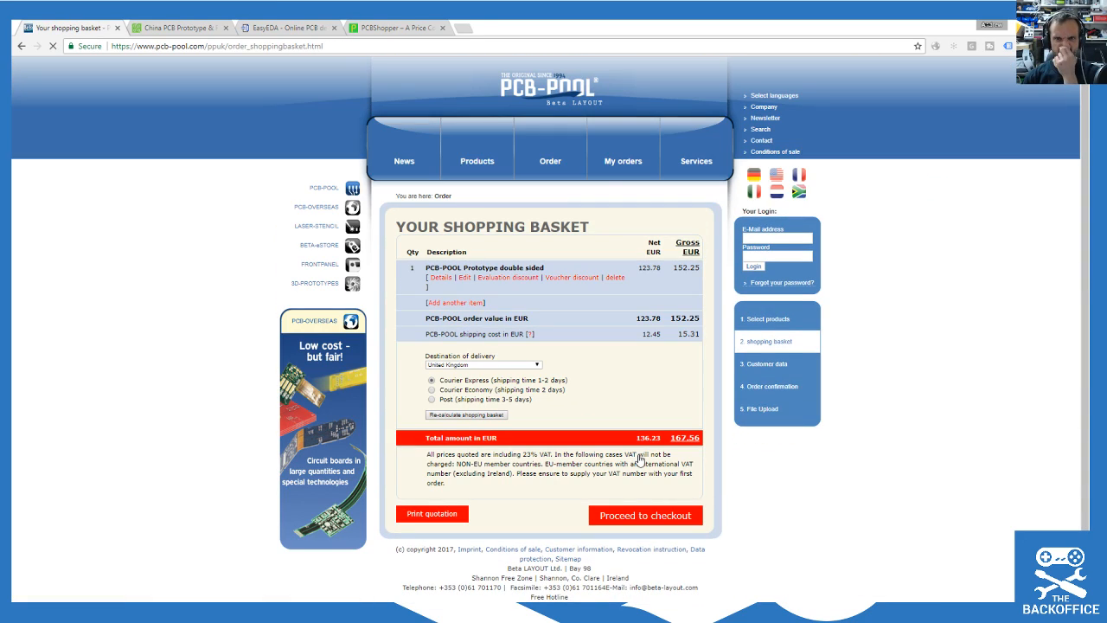
scroll(516, 309, down, 1)
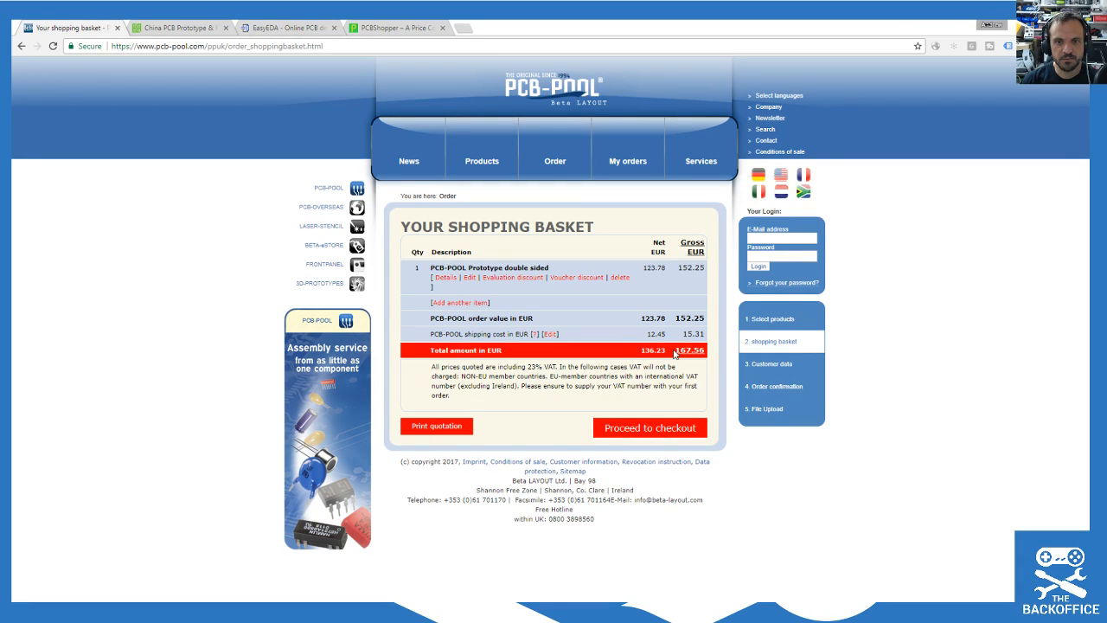
Step: Search Google for "167 euros in gbp" in a new tab and return to the PCBShopper quotes and specs
click(462, 27)
text(167euros in gbp)
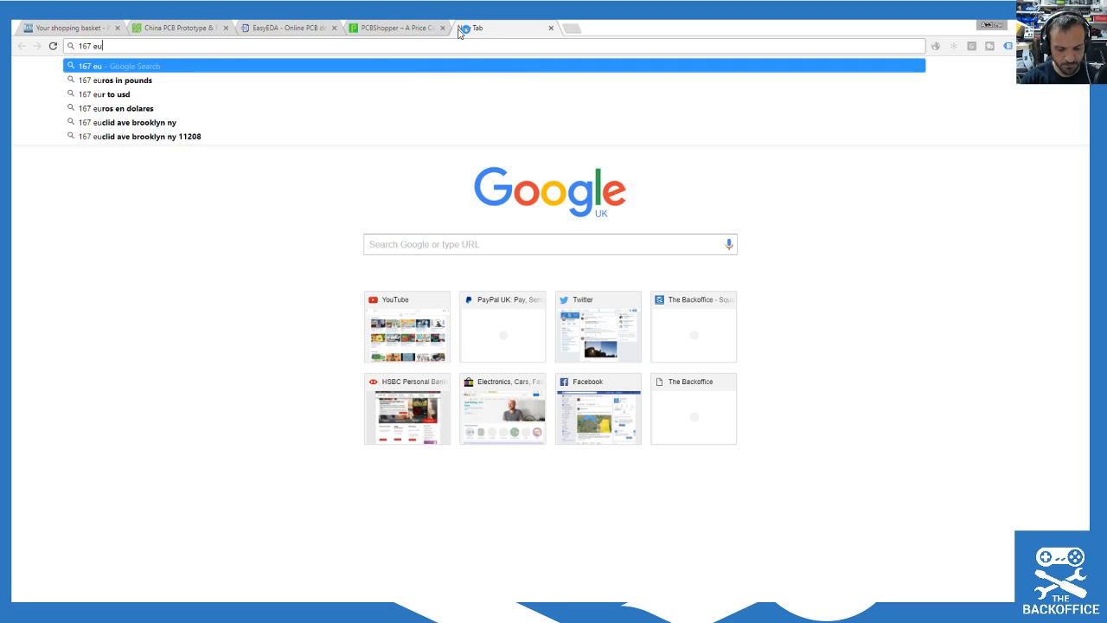
key(Return)
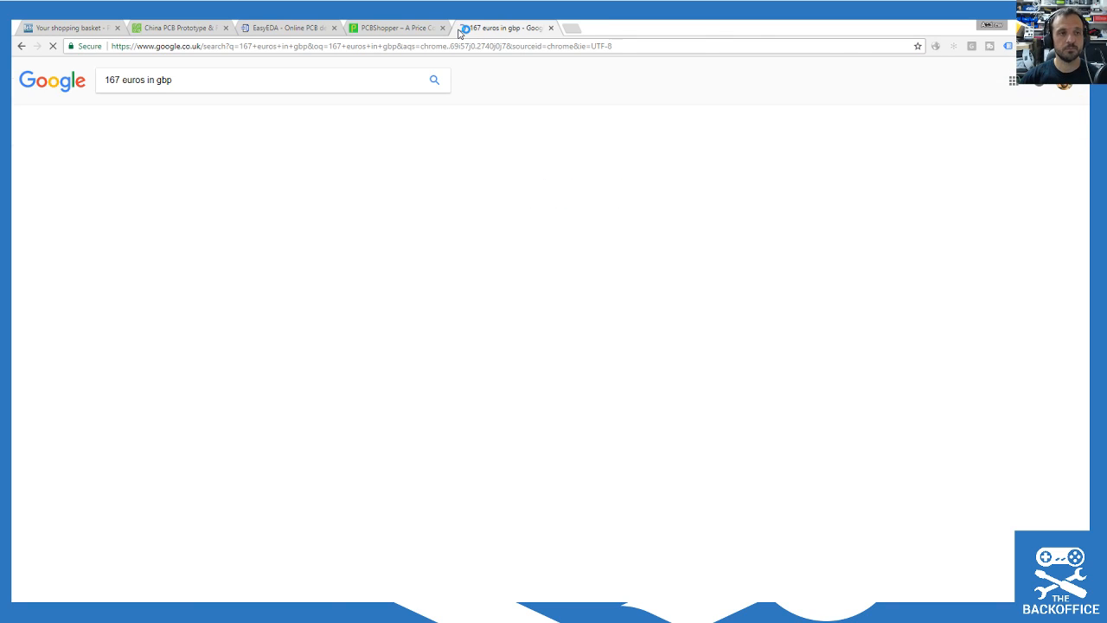
click(401, 29)
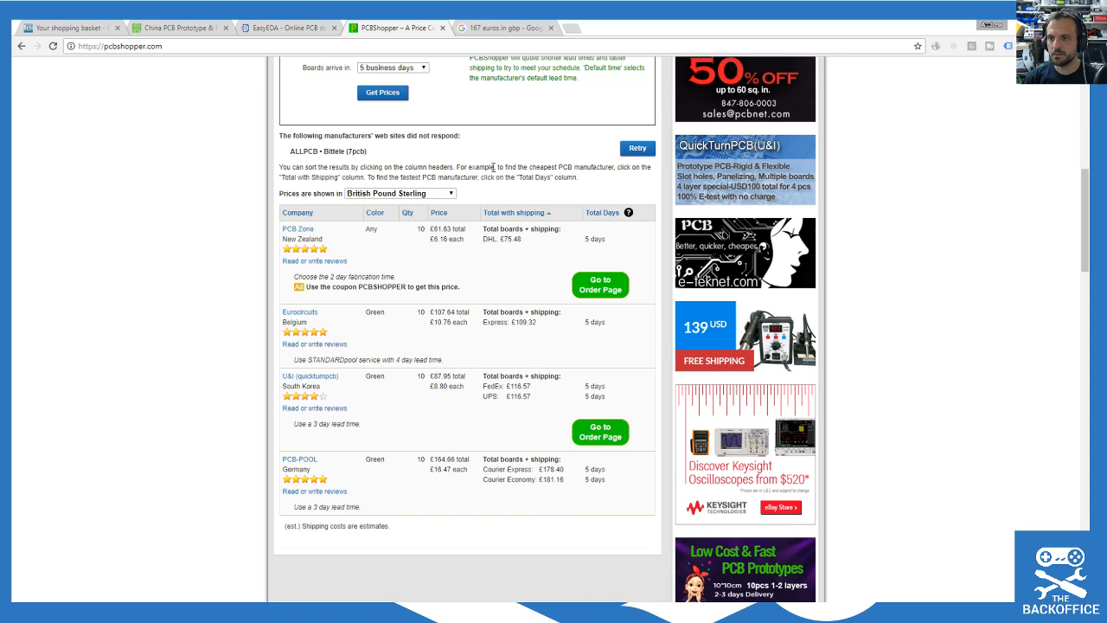
scroll(452, 195, up, 4)
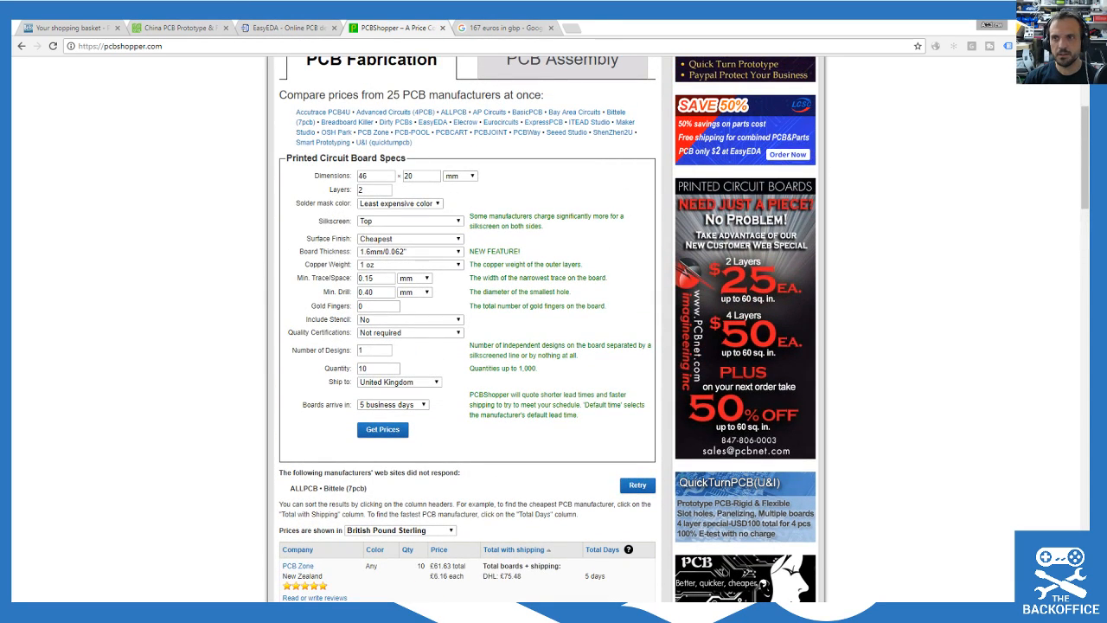
Step: Bring the YouTube live chat into view to read the messages, and switch to the EasyEDA website
drag(12, 121, 901, 42)
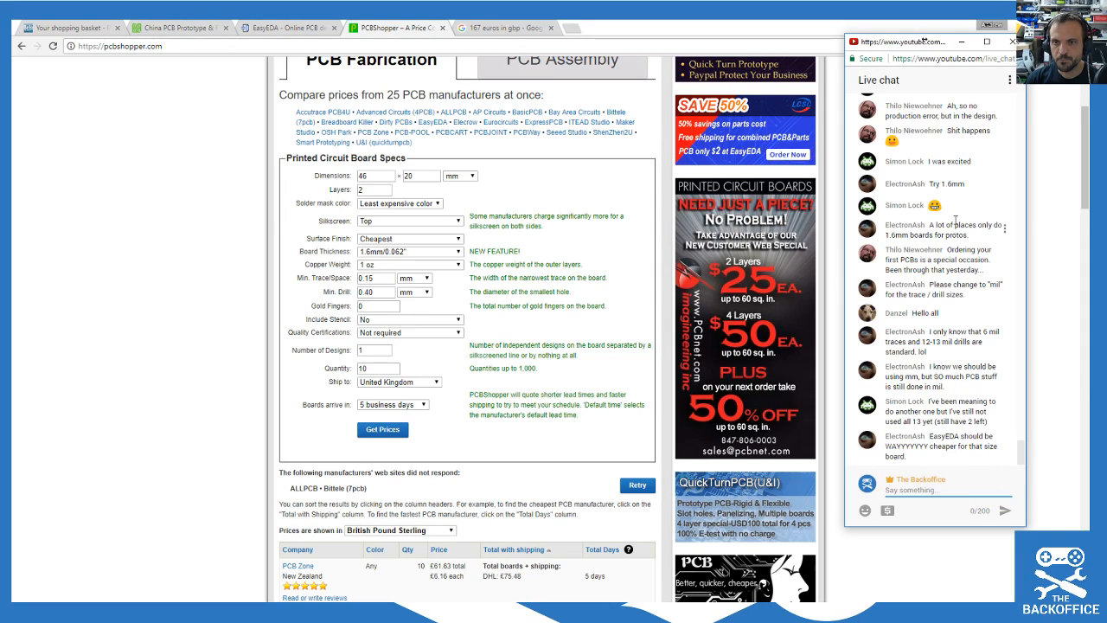
click(828, 65)
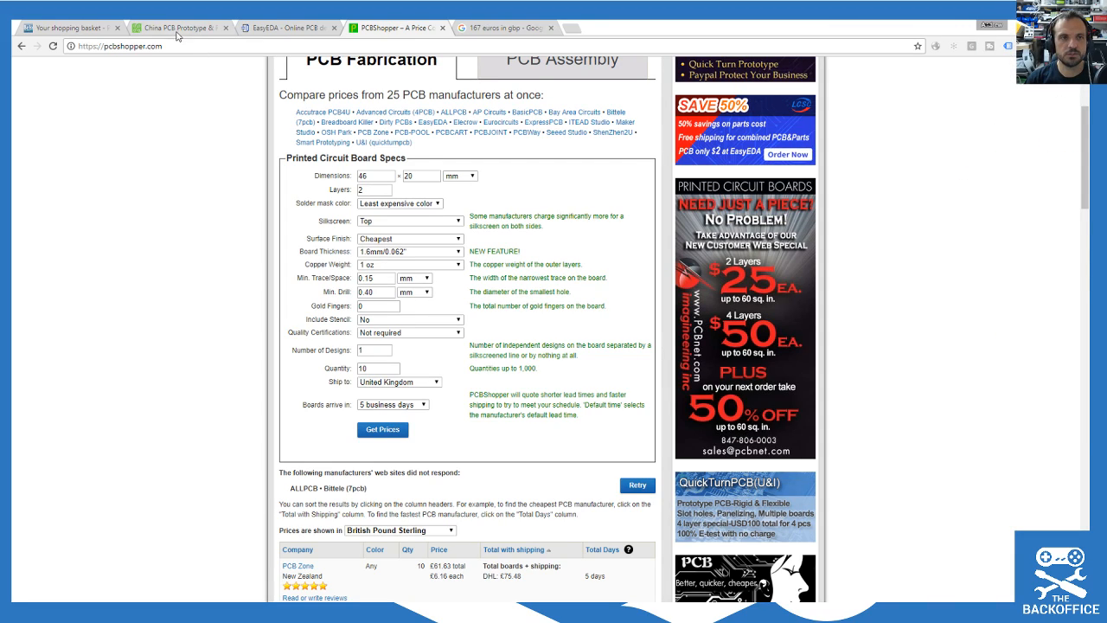
click(257, 25)
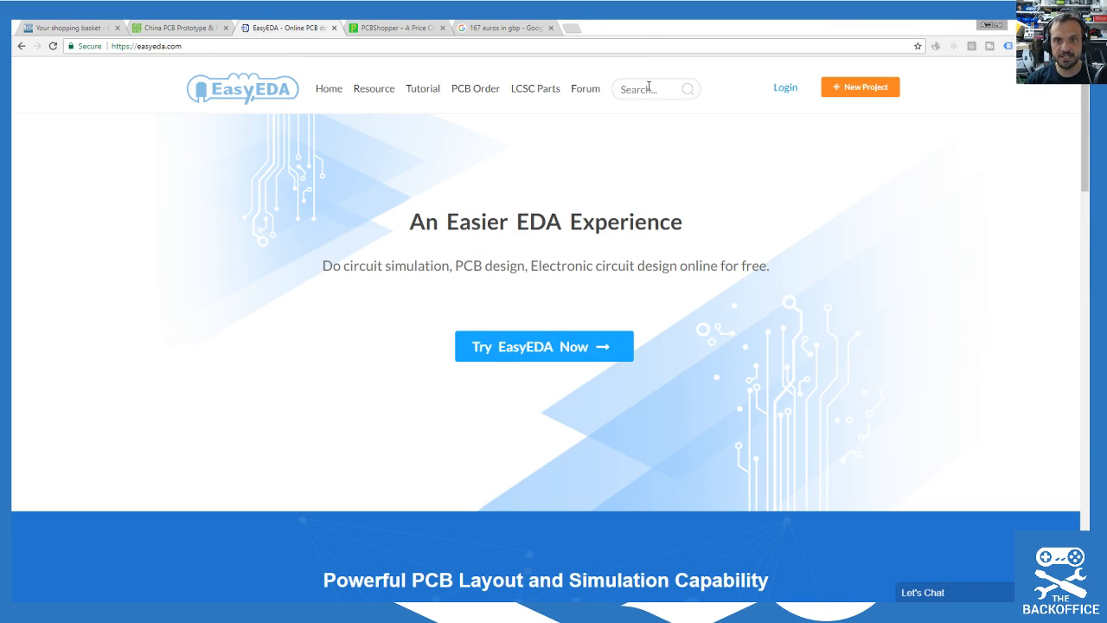
Step: Open EasyEDA's PCB order page and bring its board specification form into view
click(470, 89)
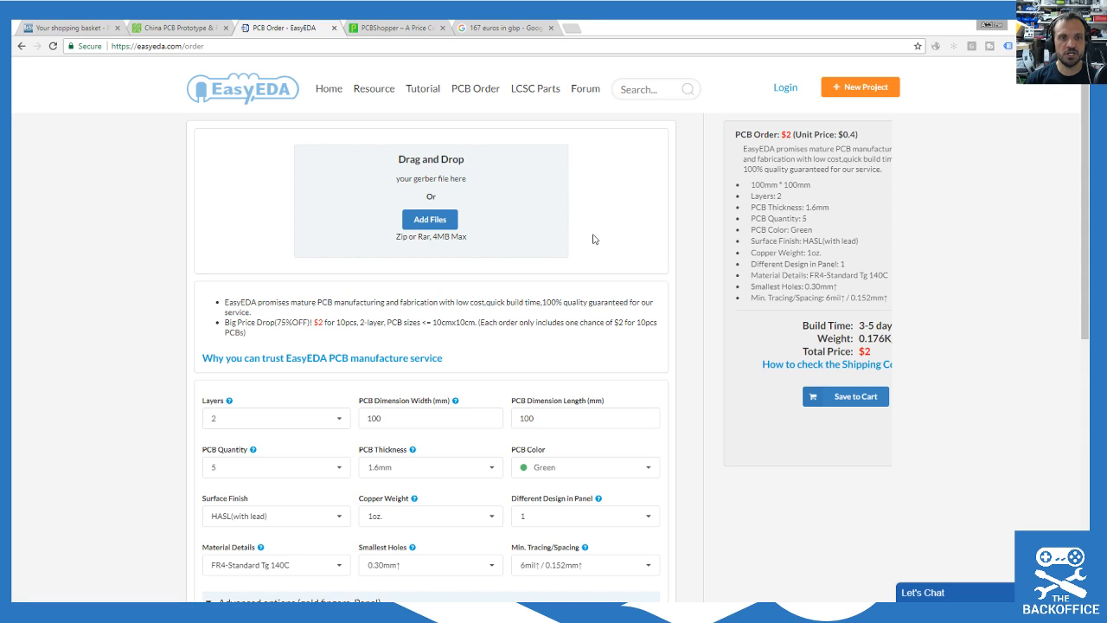
scroll(594, 238, down, 3)
click(593, 235)
click(259, 139)
click(381, 135)
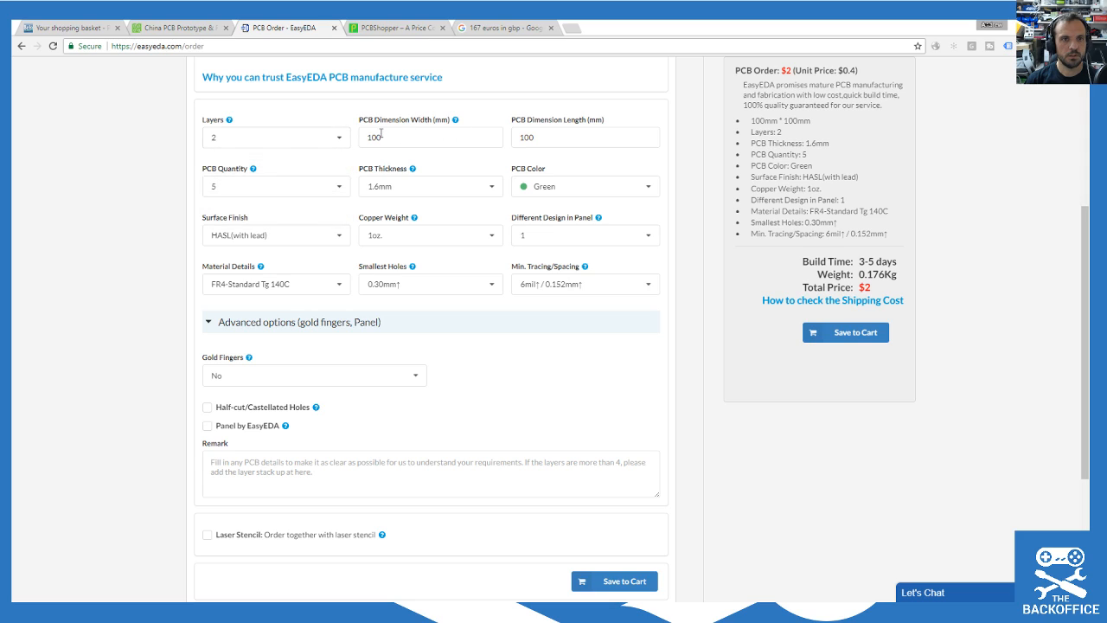
Step: Open the basket's board for editing on PCB-POOL to check its dimensions, and return to the EasyEDA order form
click(124, 25)
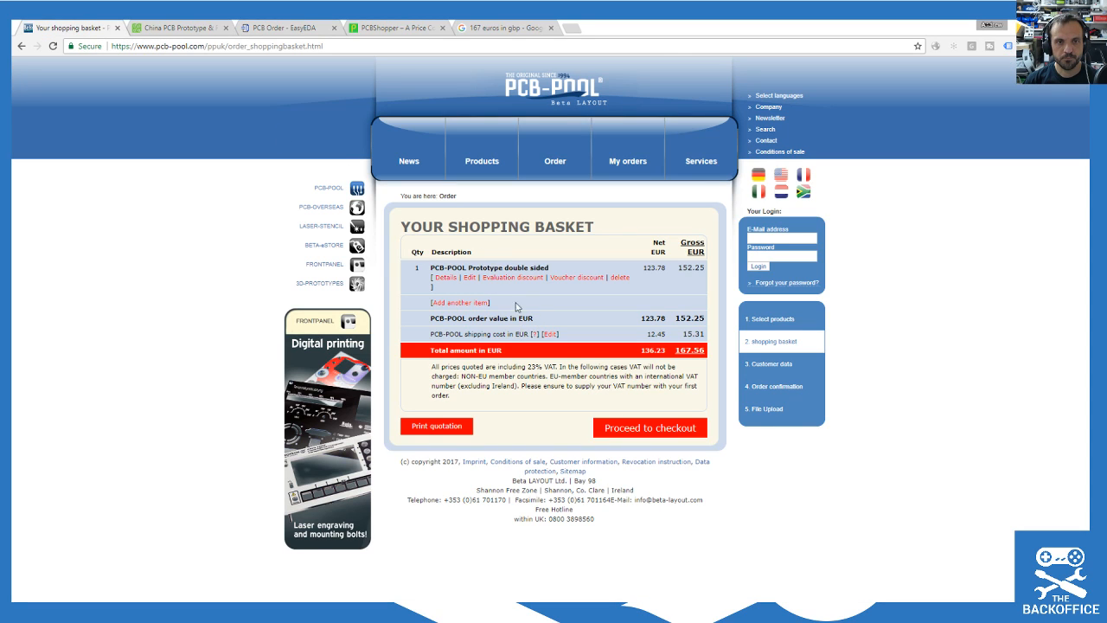
click(470, 277)
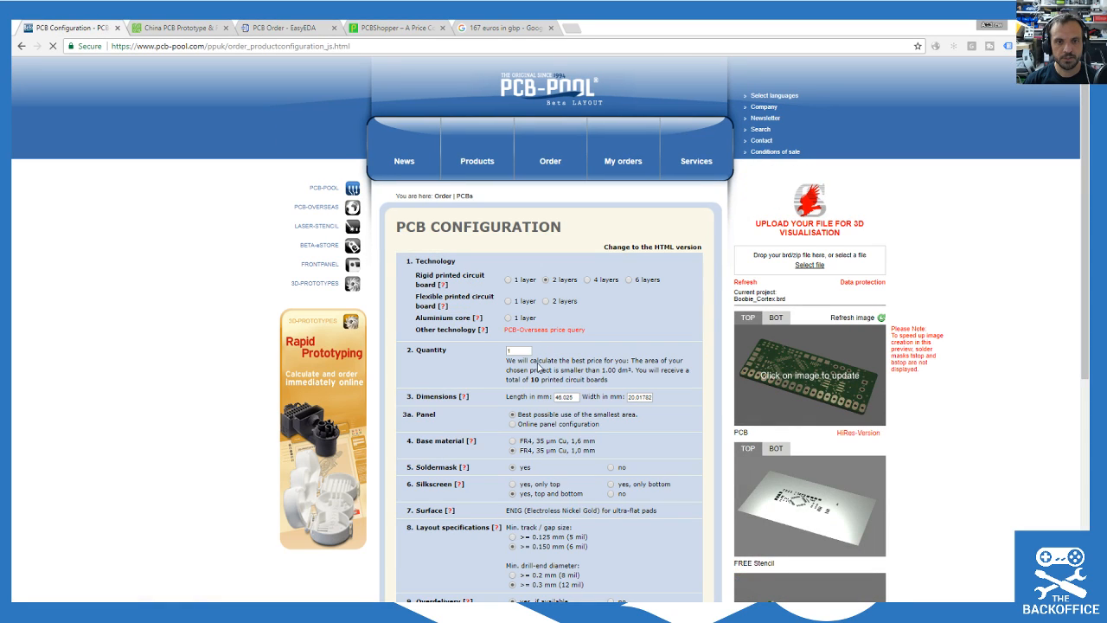
scroll(554, 303, down, 1)
click(230, 26)
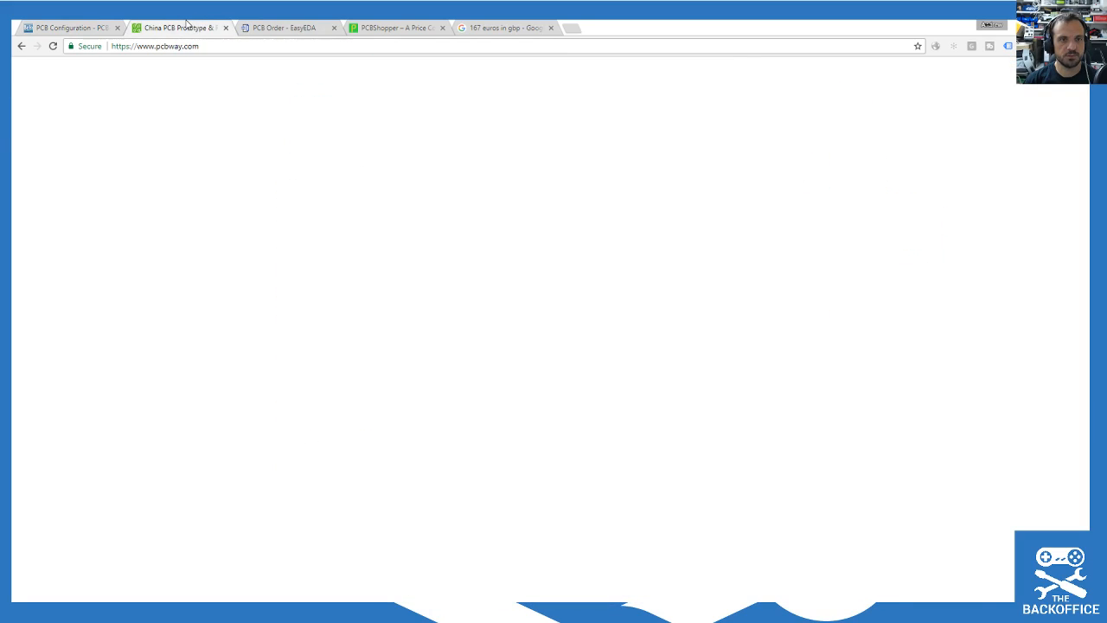
click(290, 26)
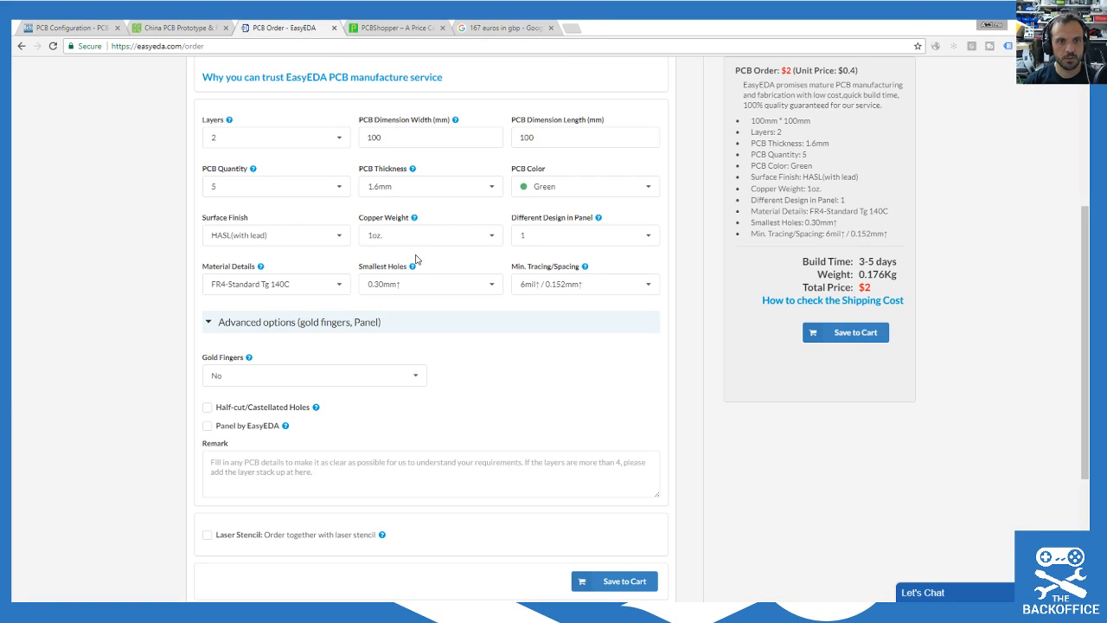
Step: Set the board dimensions on the EasyEDA order form to 46 mm wide and 20 mm long
click(259, 139)
double_click(411, 138)
text(45)
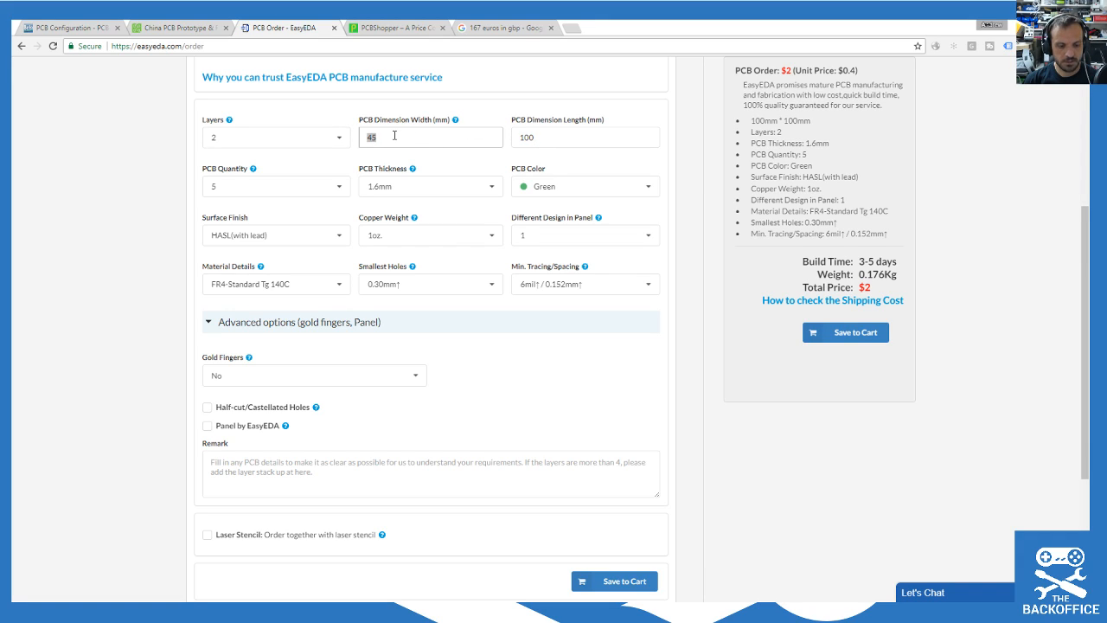
double_click(545, 138)
text(20)
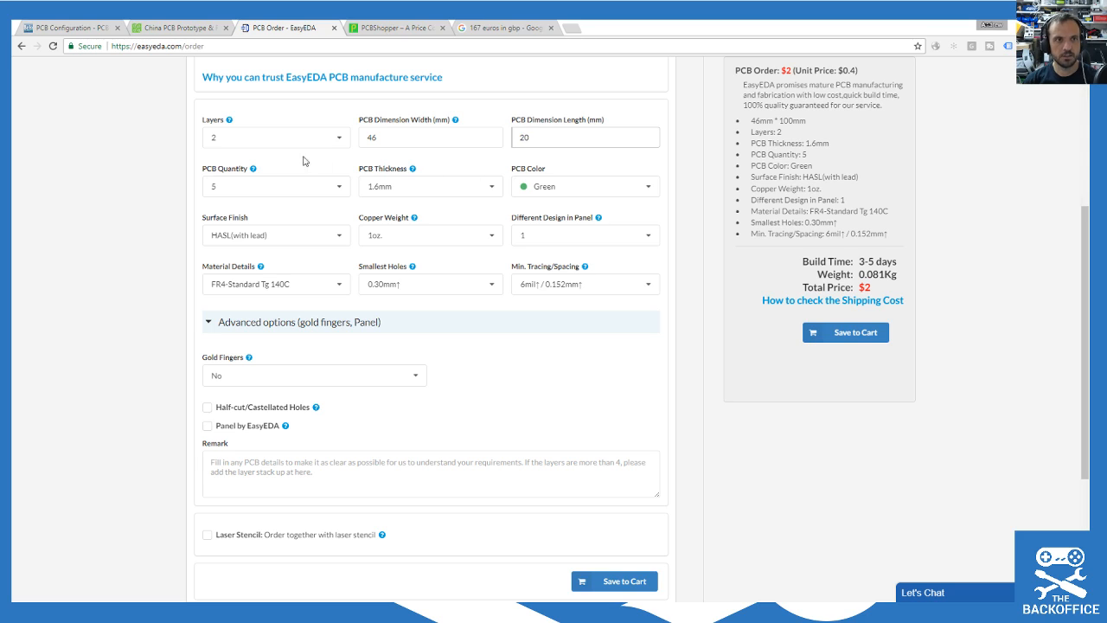
click(285, 140)
click(110, 198)
click(345, 188)
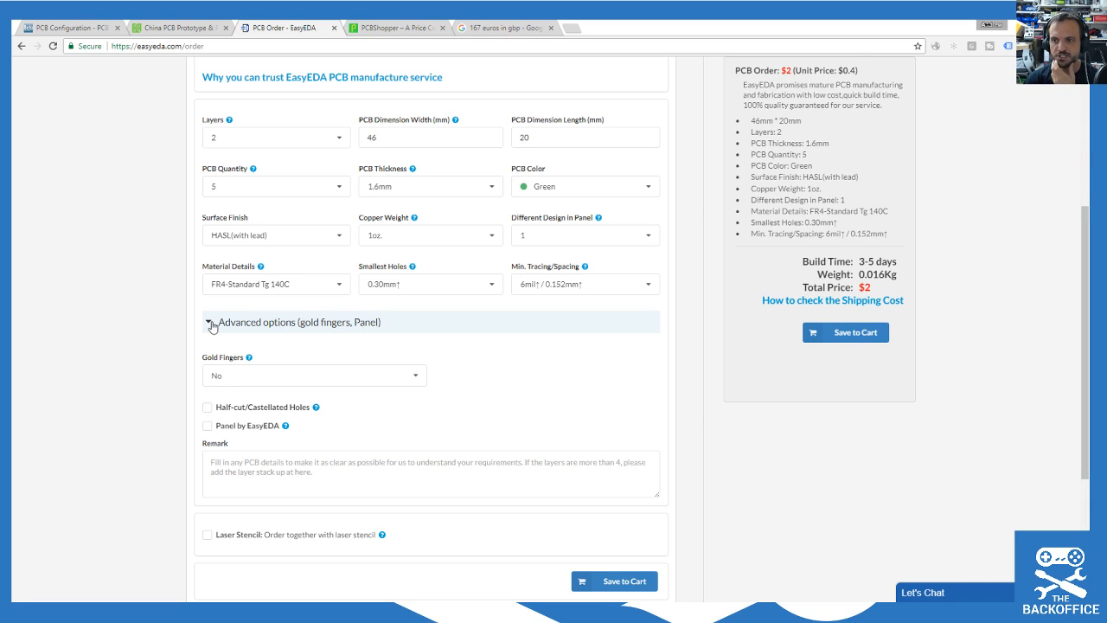
Step: Collapse the advanced options section and look through the rest of the EasyEDA order form
click(213, 326)
click(211, 326)
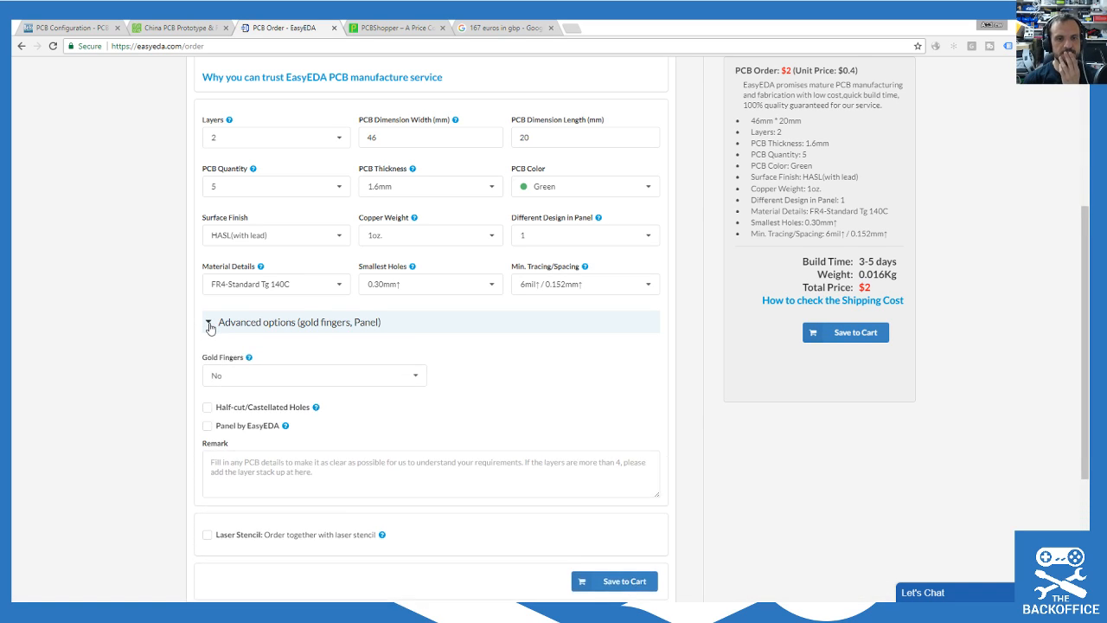
click(211, 326)
scroll(648, 519, up, 3)
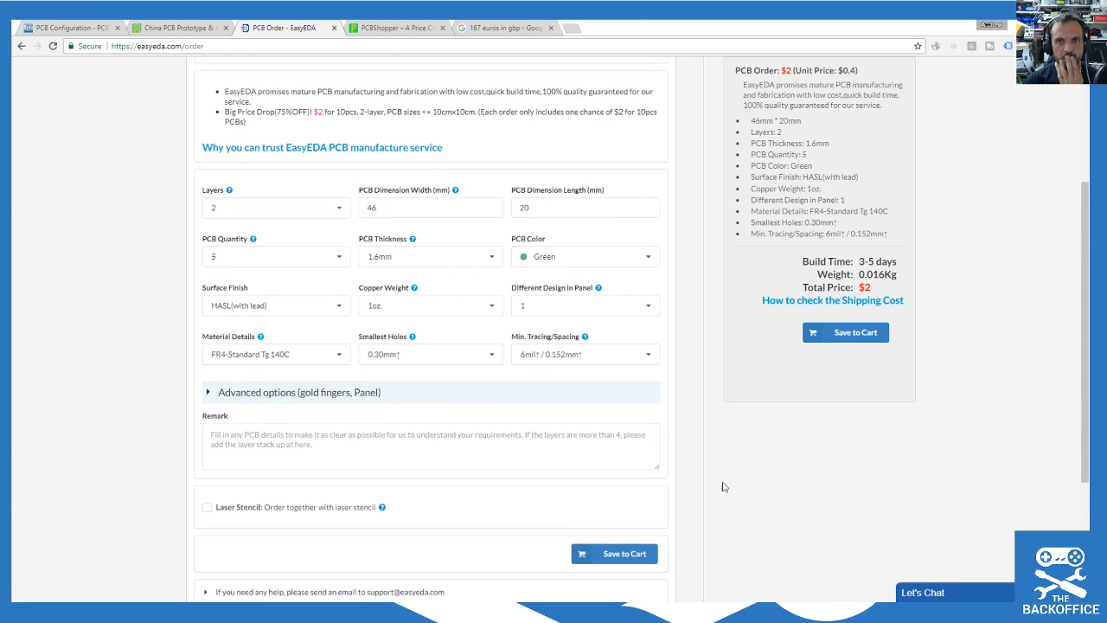
scroll(867, 402, down, 3)
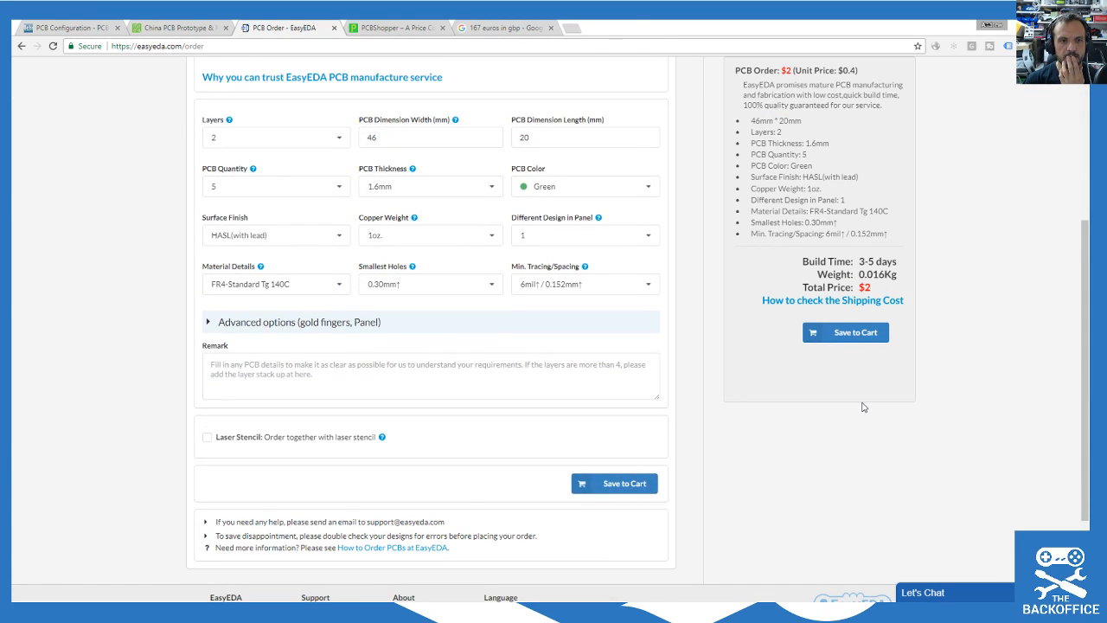
scroll(863, 406, up, 3)
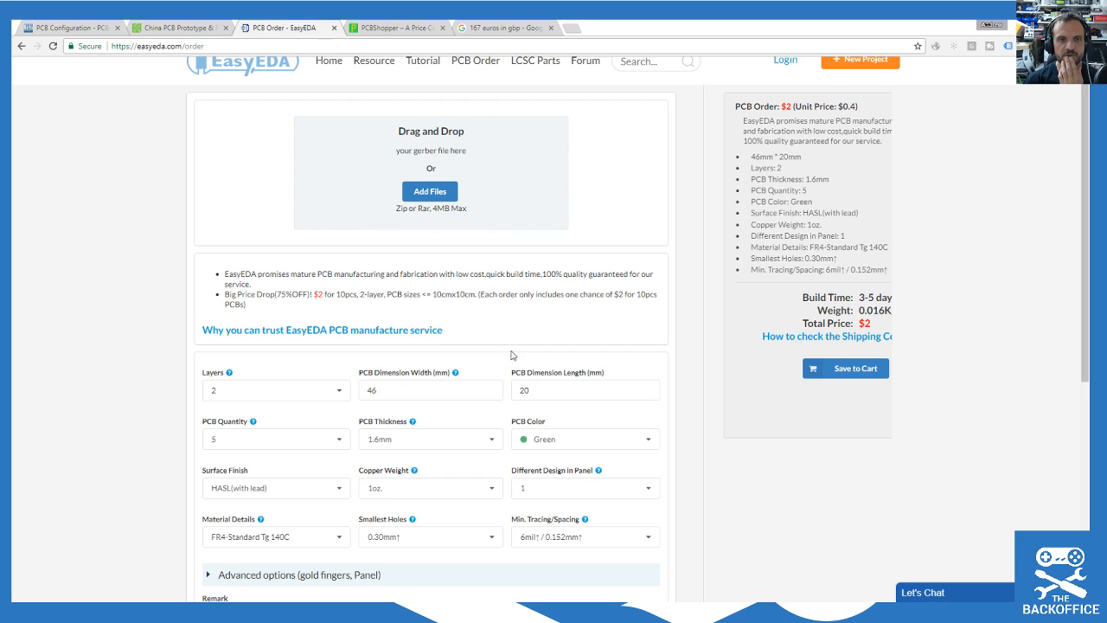
scroll(513, 356, down, 2)
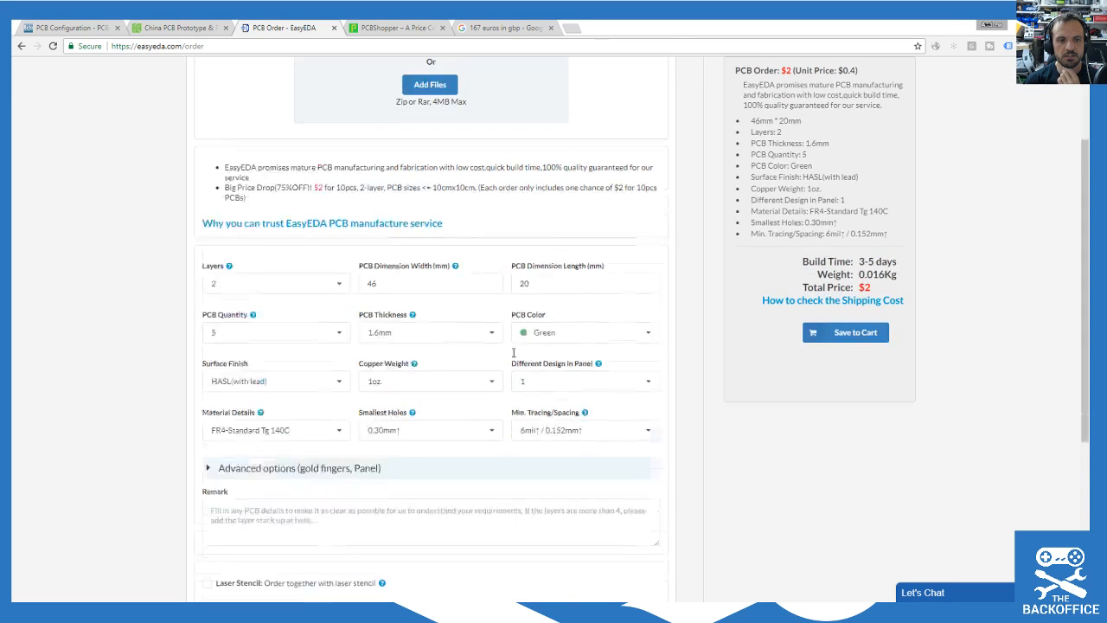
Step: Examine the minimum tracing/spacing and surface finish choices, leaving both selections as they are
click(514, 356)
scroll(514, 357, down, 1)
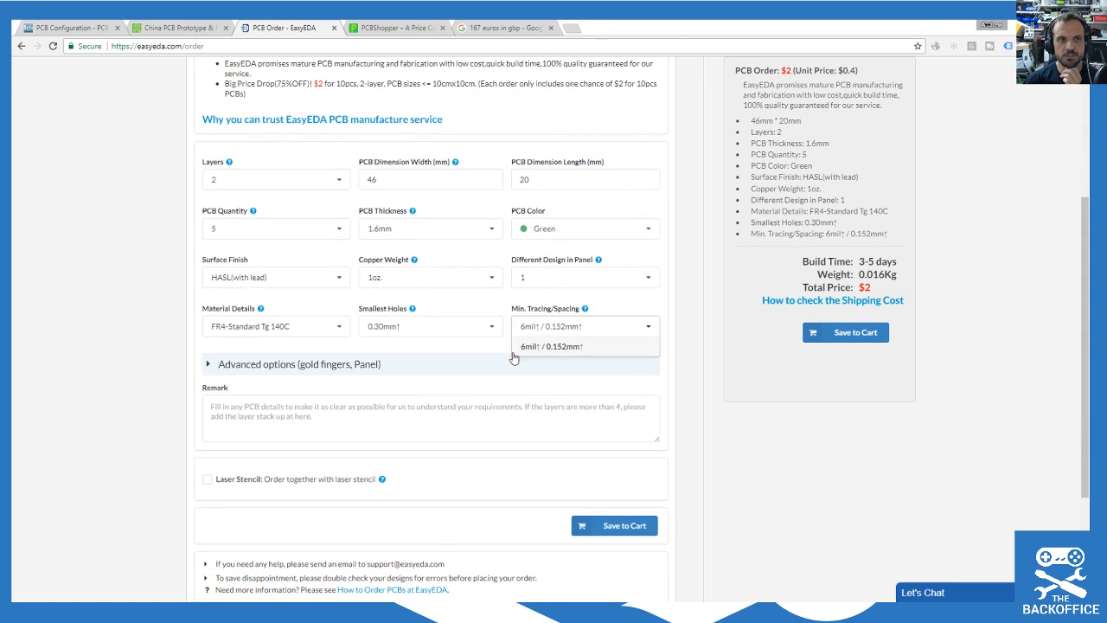
scroll(513, 356, down, 2)
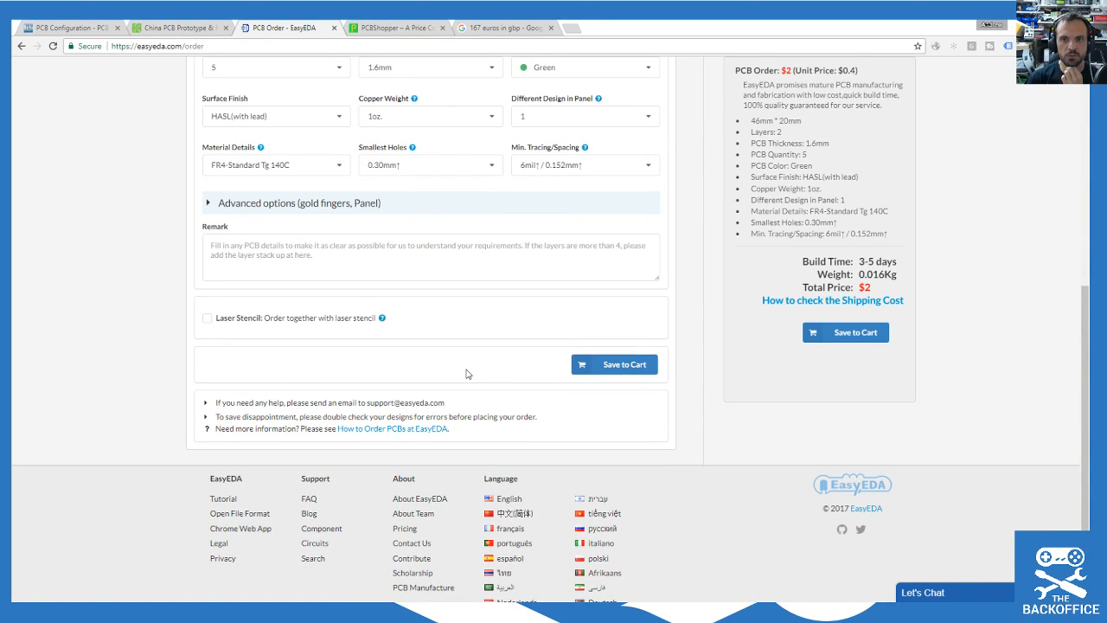
scroll(801, 371, up, 1)
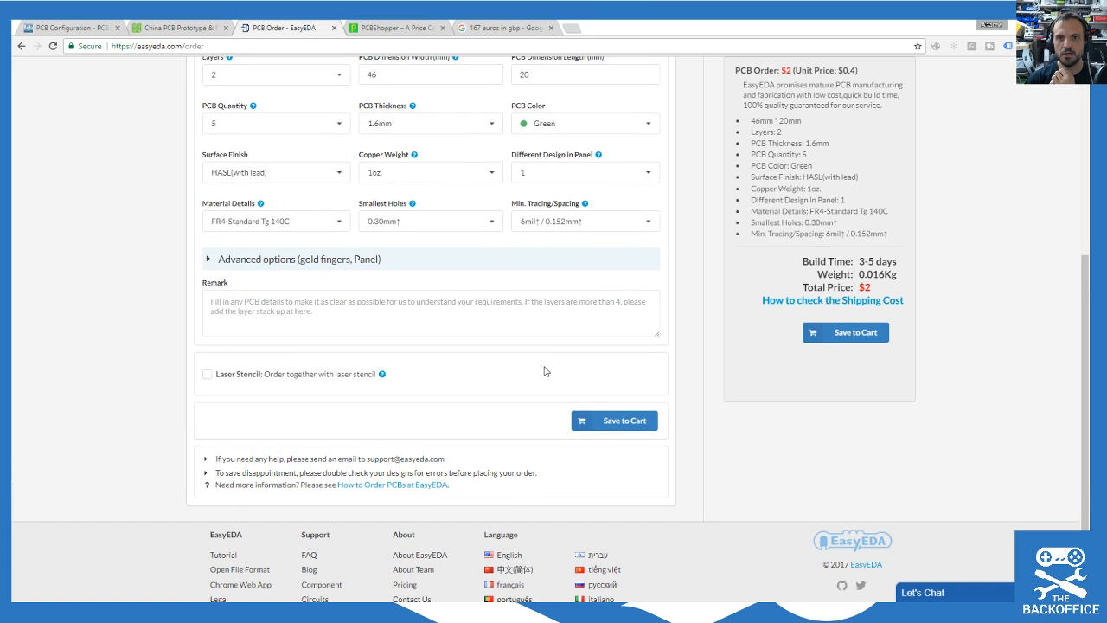
scroll(545, 371, up, 3)
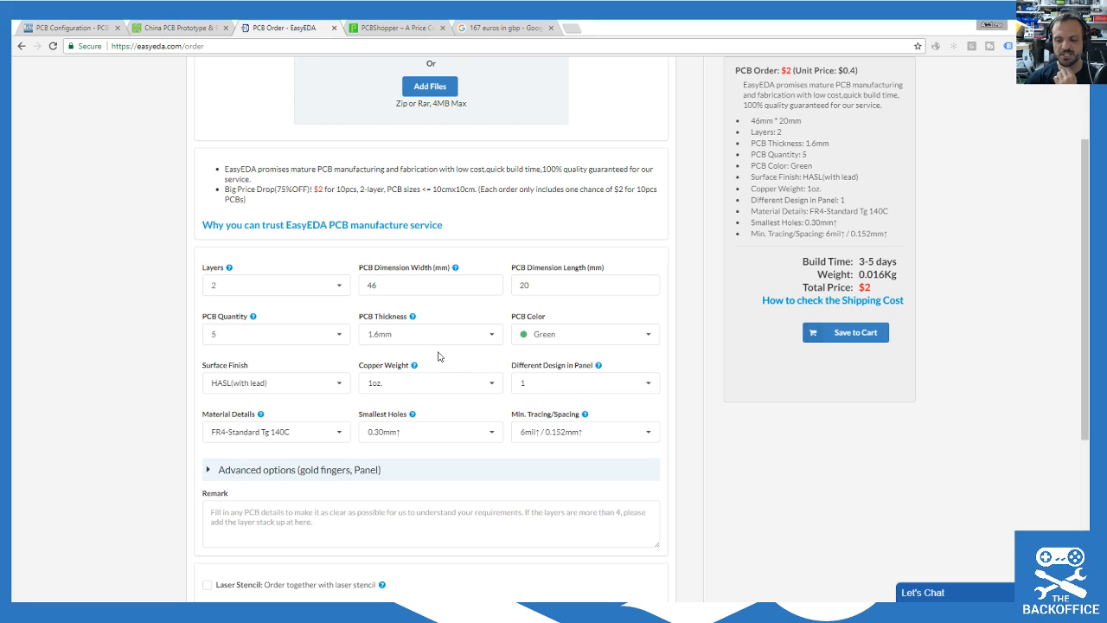
click(341, 381)
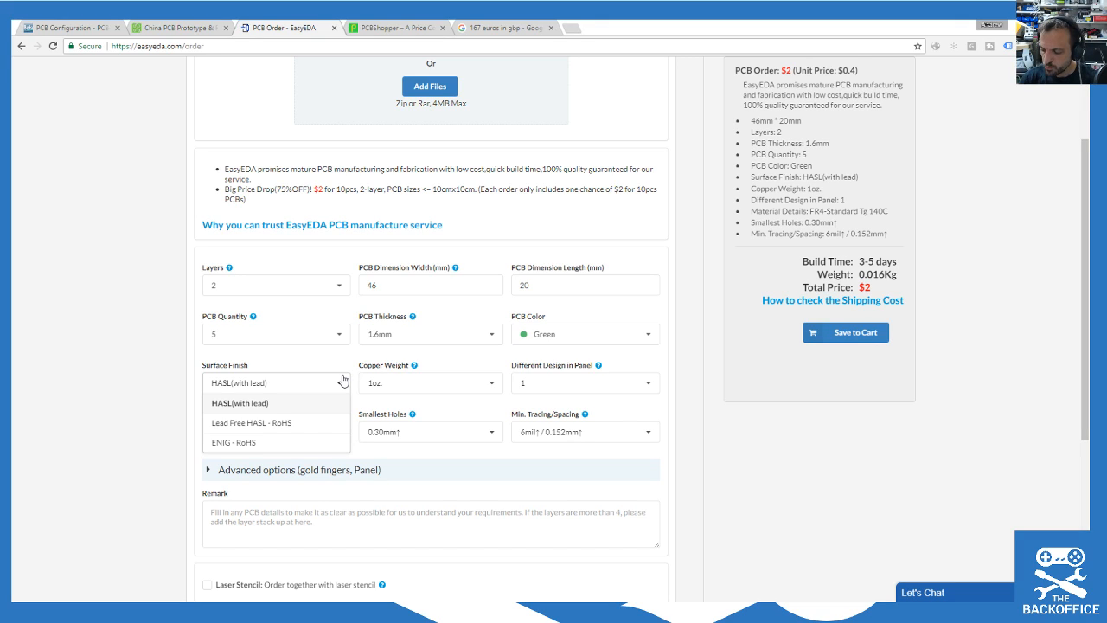
click(399, 369)
scroll(138, 358, up, 1)
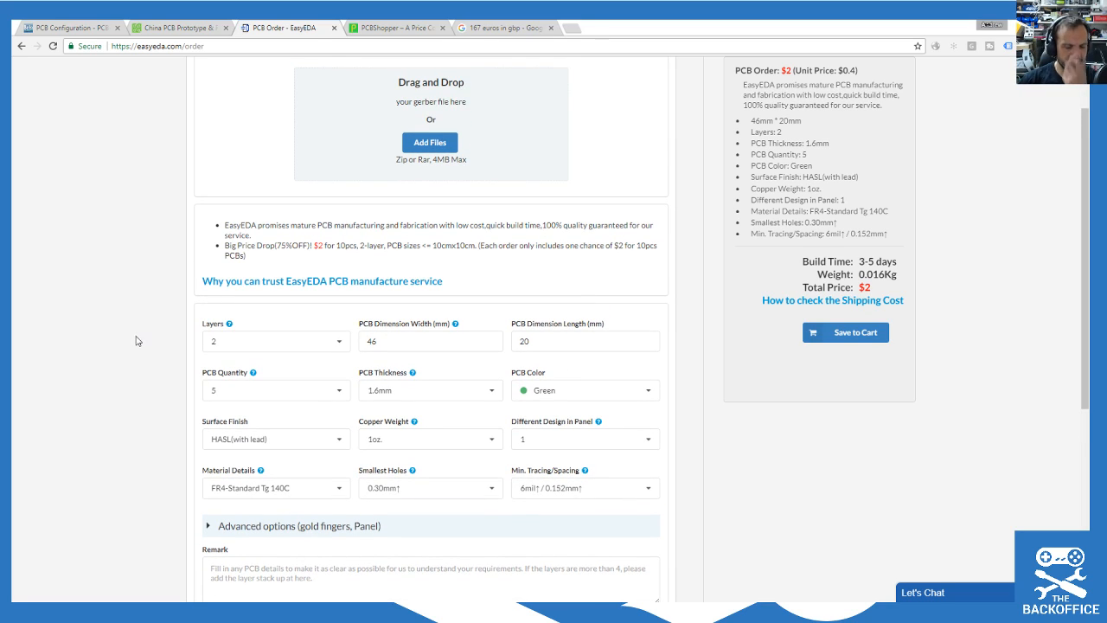
scroll(149, 346, up, 1)
scroll(183, 292, up, 1)
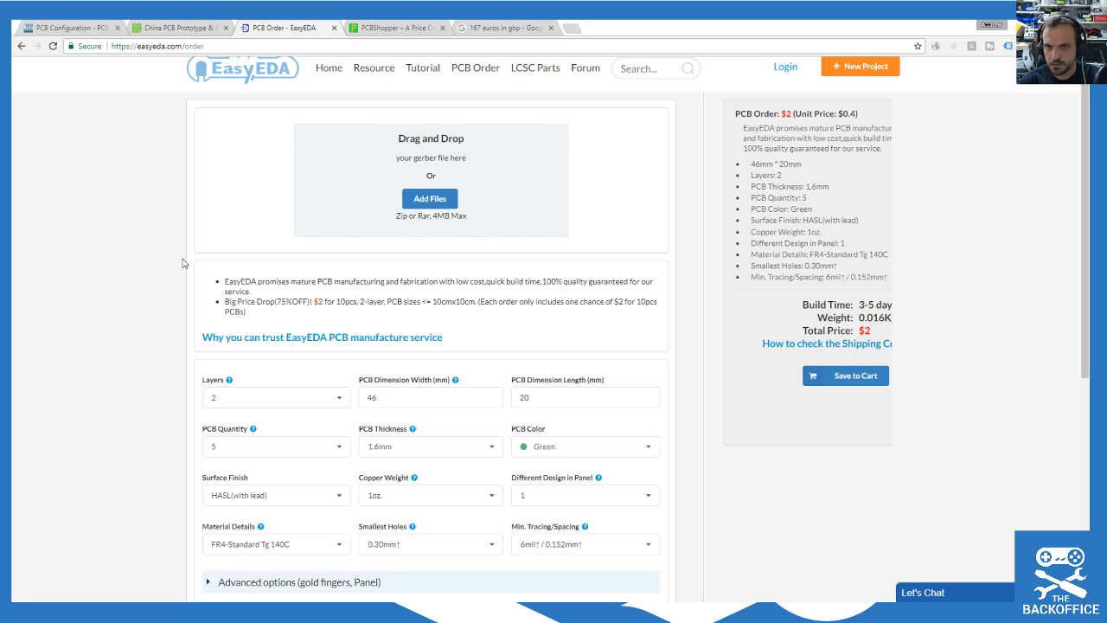
Step: Set the PCB quantity to 10 and check the resulting total and unit price in the order summary
scroll(121, 268, down, 3)
click(260, 291)
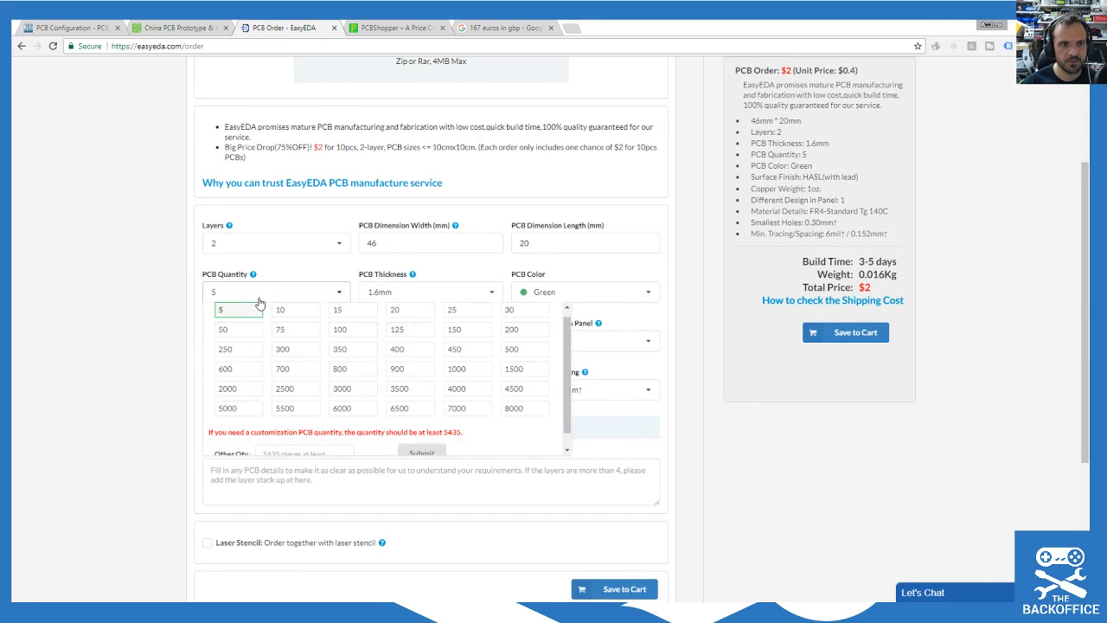
click(281, 310)
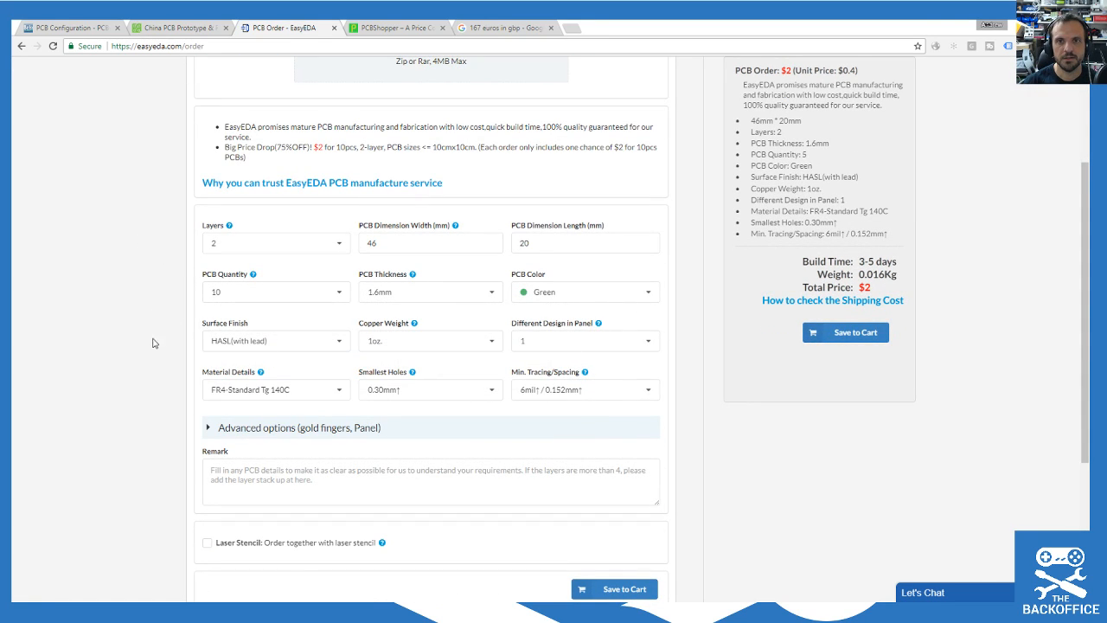
scroll(639, 363, up, 3)
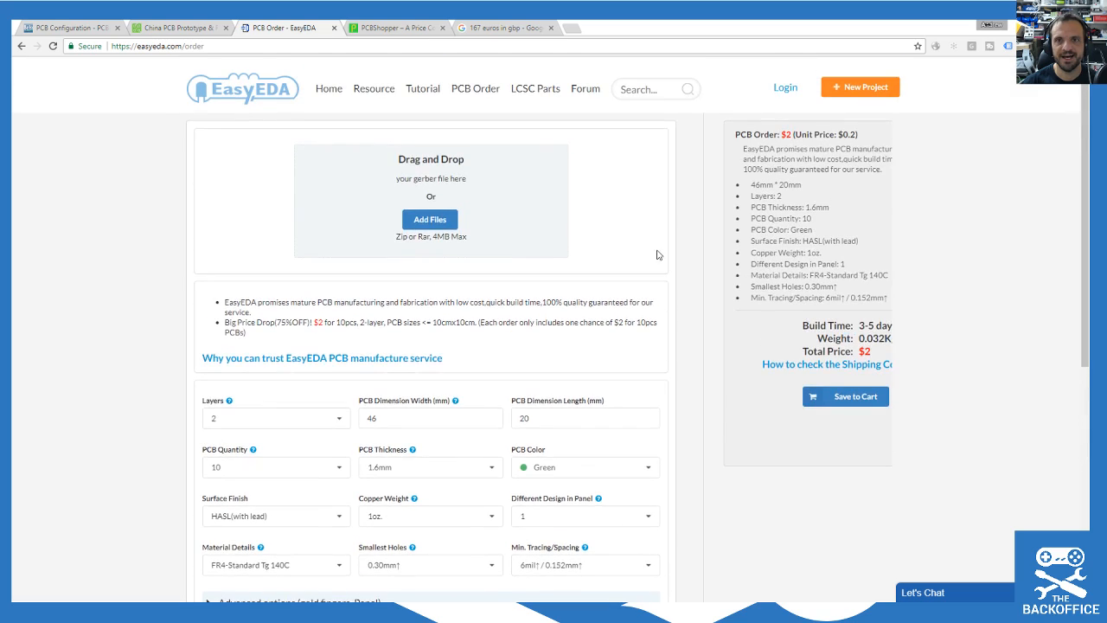
drag(839, 134, 860, 135)
click(852, 139)
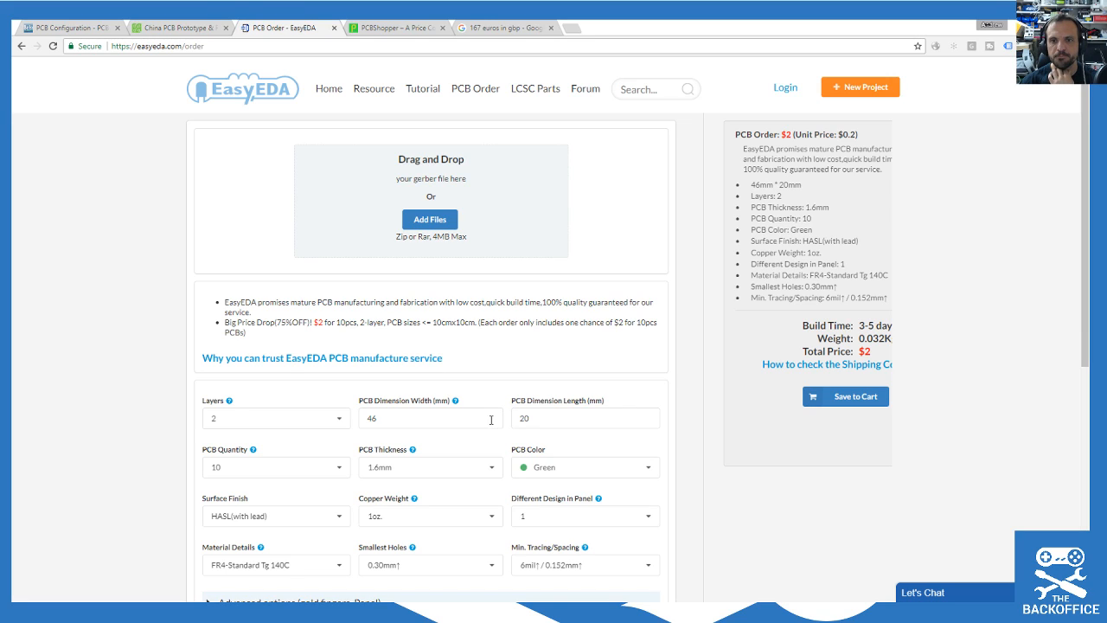
Step: Compare the order price at quantities of 450 and 100 boards, and set the PCB quantity to 30
click(276, 469)
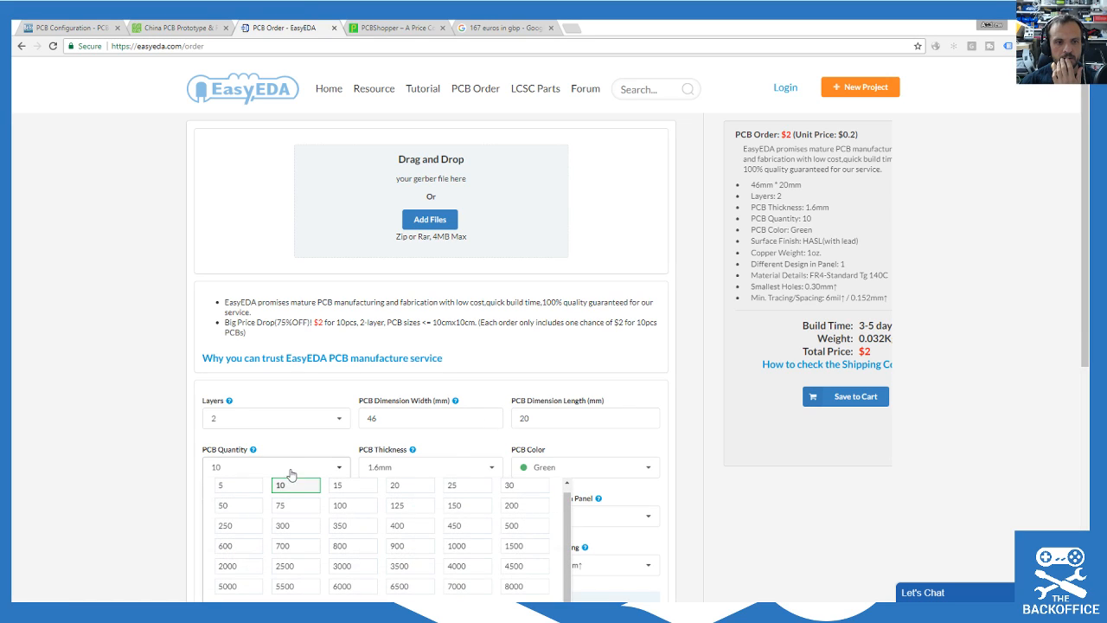
click(462, 534)
click(291, 466)
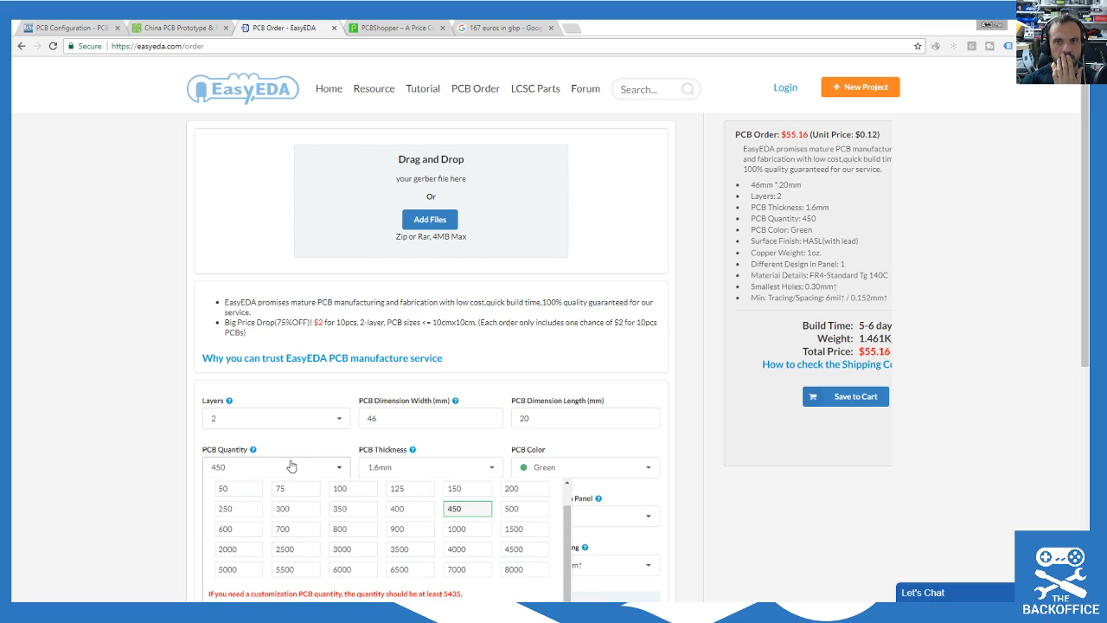
click(349, 490)
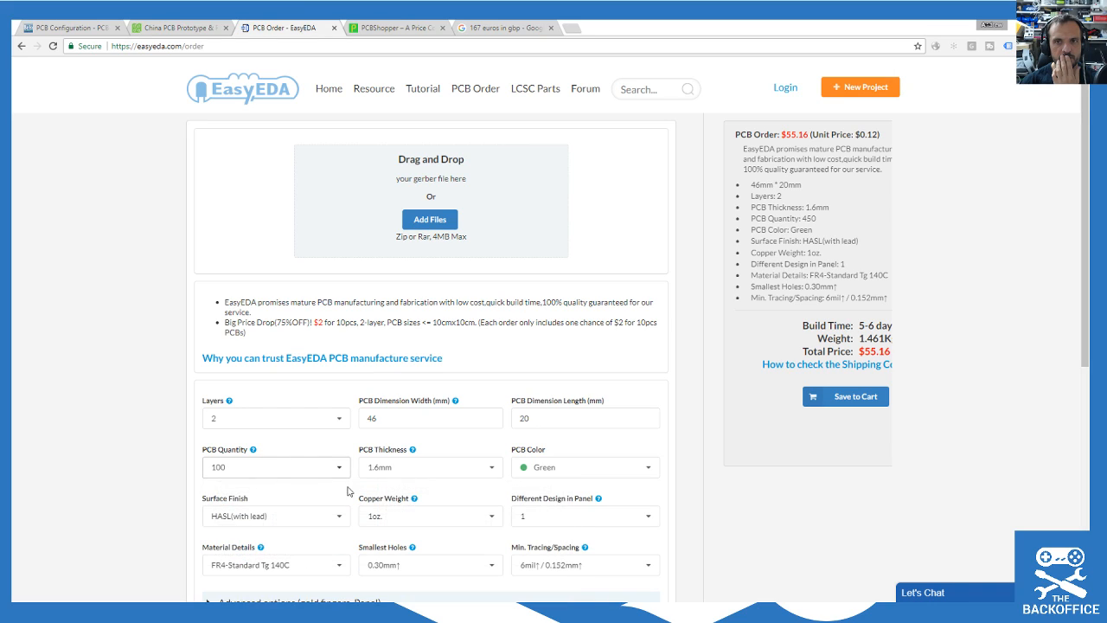
click(274, 472)
scroll(389, 523, up, 1)
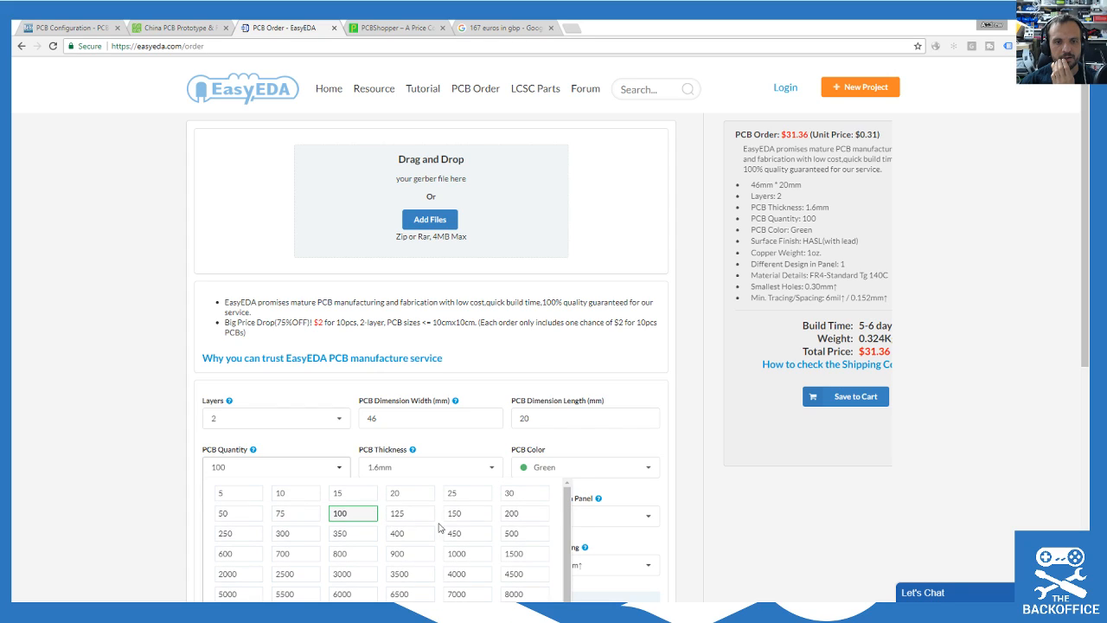
click(508, 499)
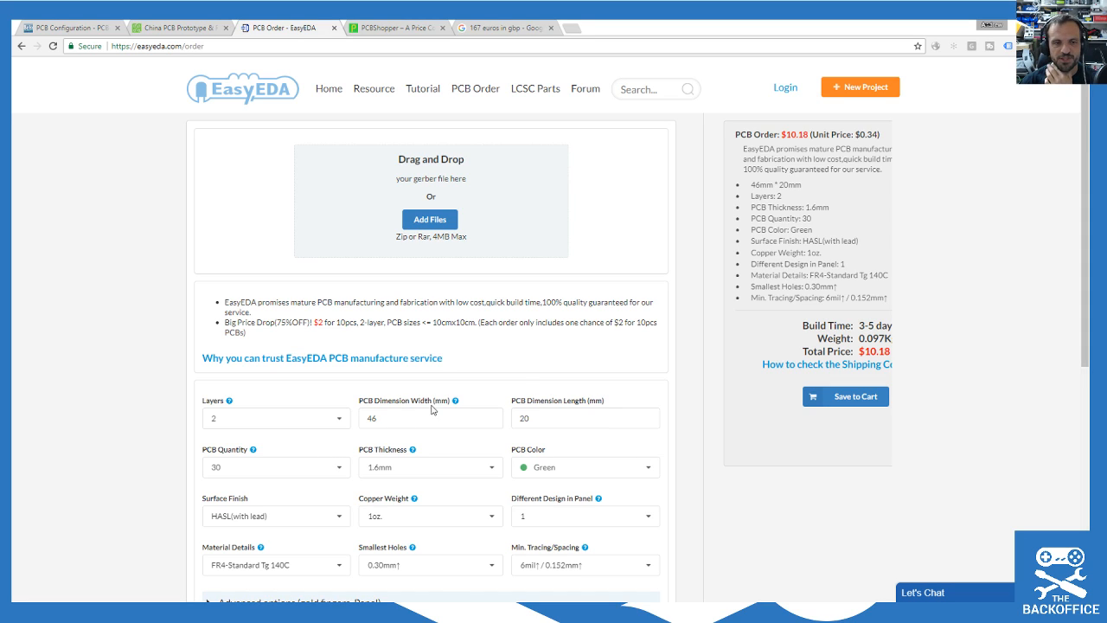
Step: Set the PCB color to Blue
scroll(651, 422, down, 2)
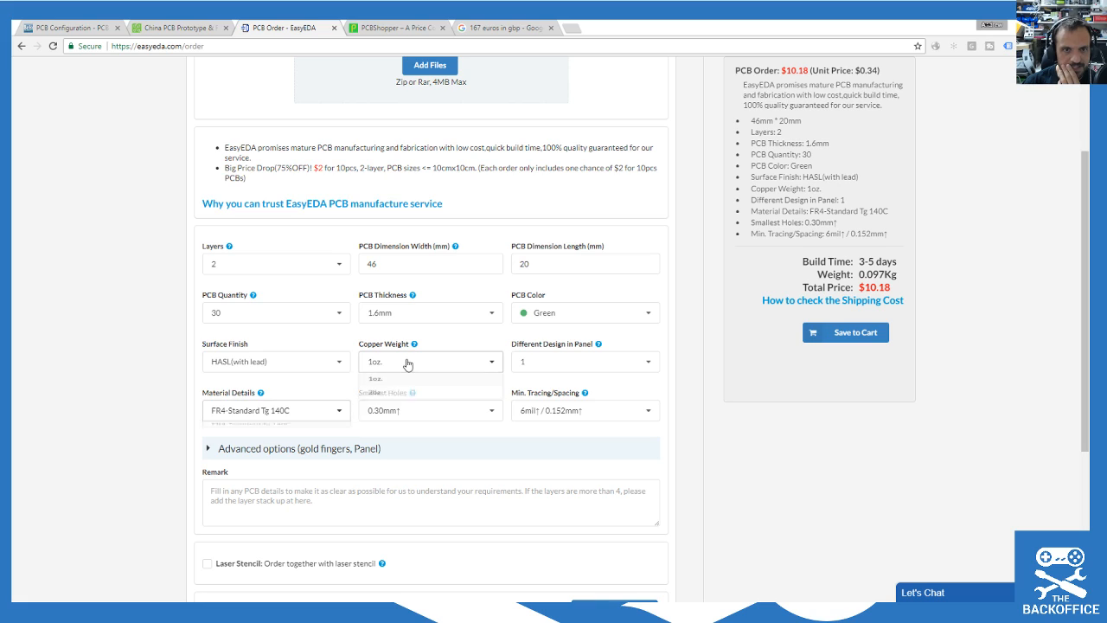
click(551, 312)
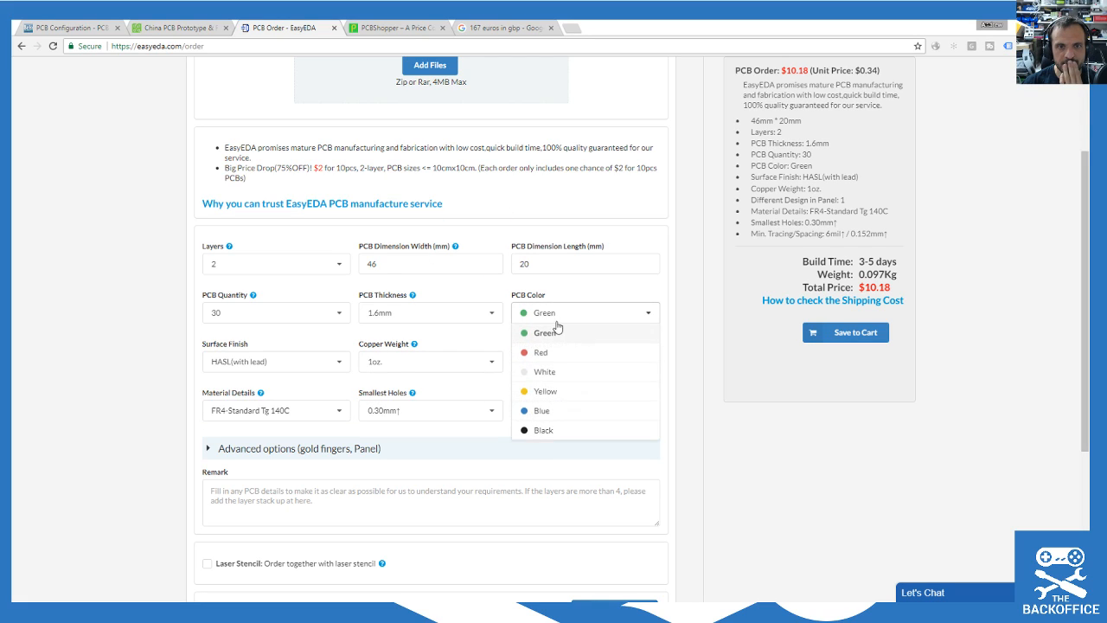
click(536, 411)
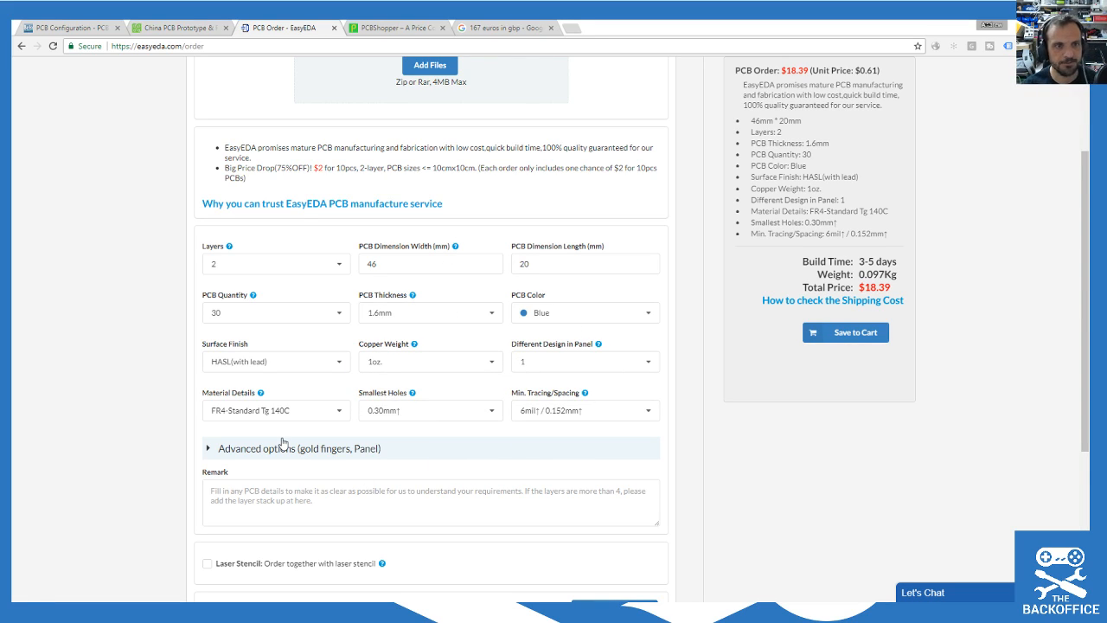
Step: Set the PCB thickness to 1.0mm
scroll(506, 381, up, 3)
scroll(511, 383, down, 3)
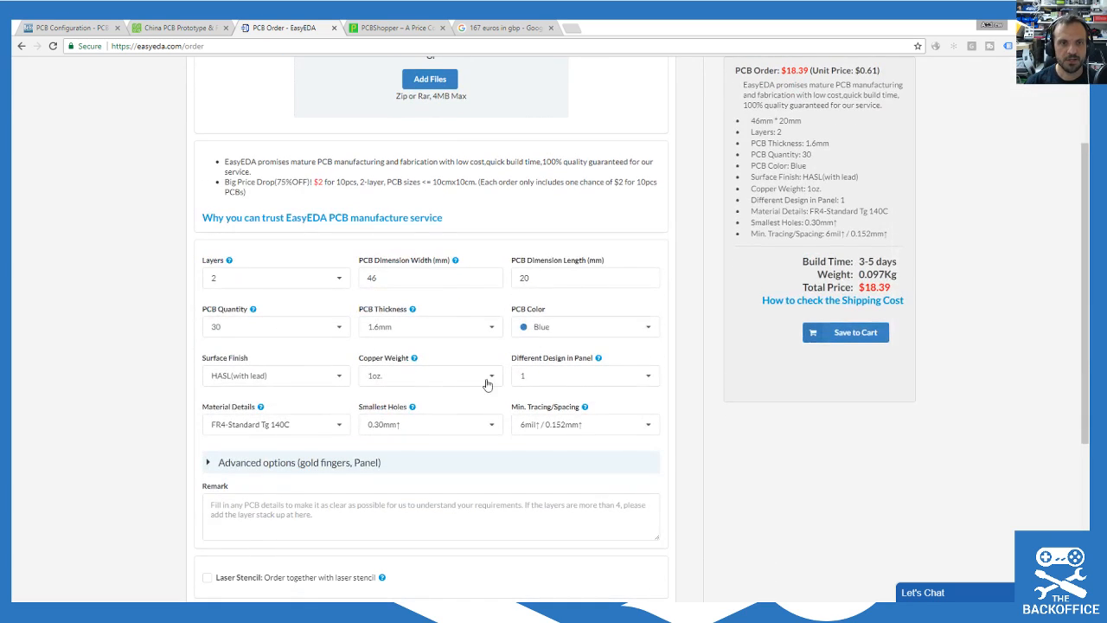
mouse_move(444, 337)
click(388, 325)
click(388, 405)
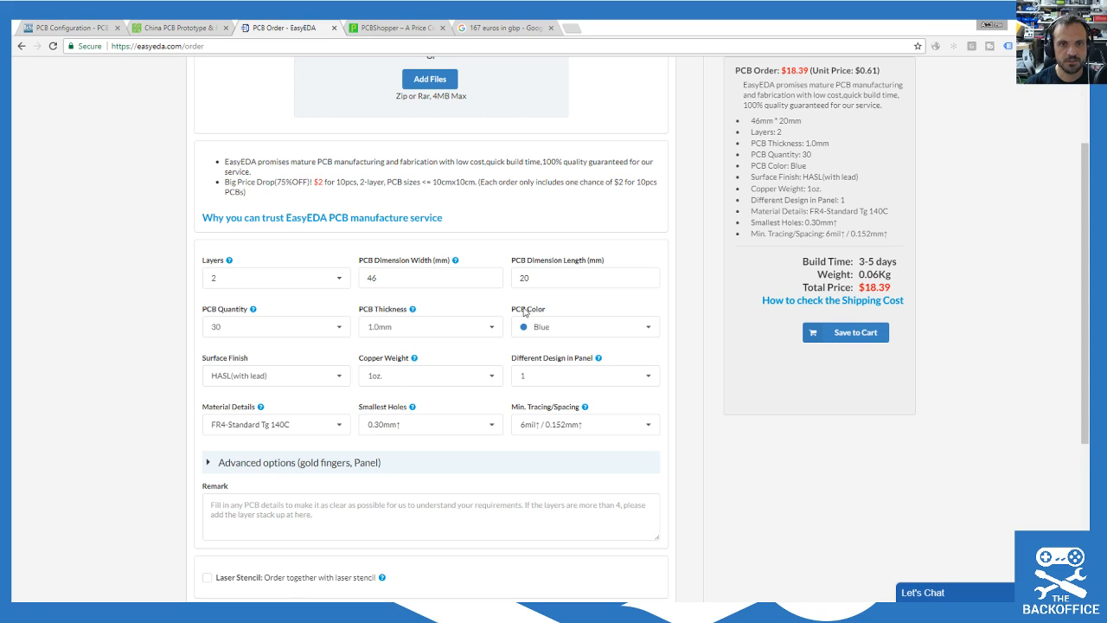
Step: Check the Surface Finish, Material Details and Smallest Holes choices, selecting HASL(with lead) as the surface finish
click(230, 374)
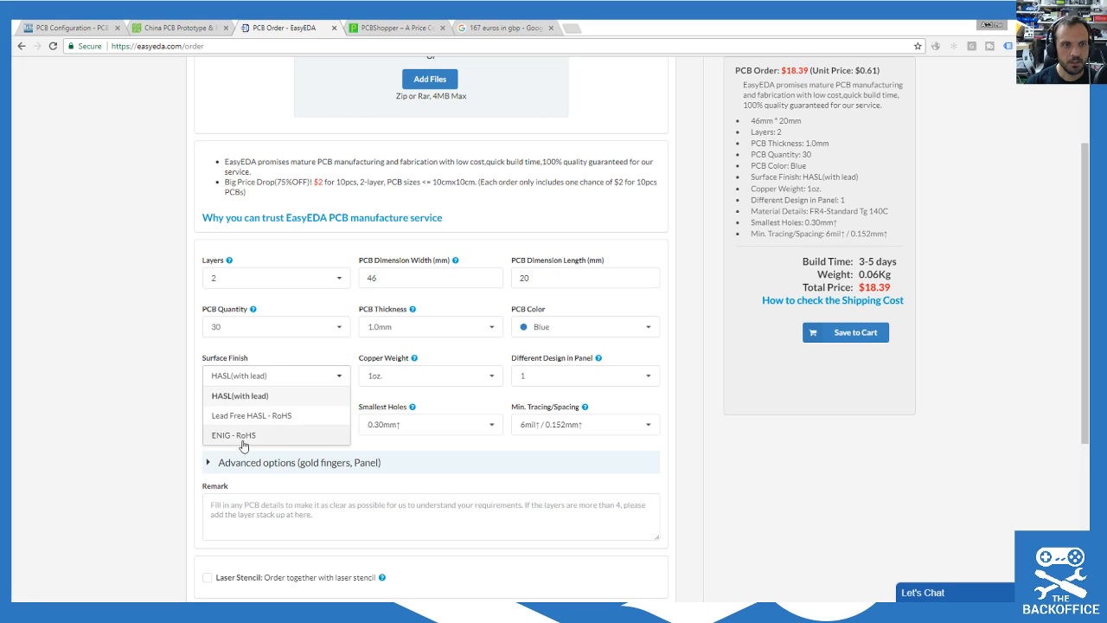
click(250, 398)
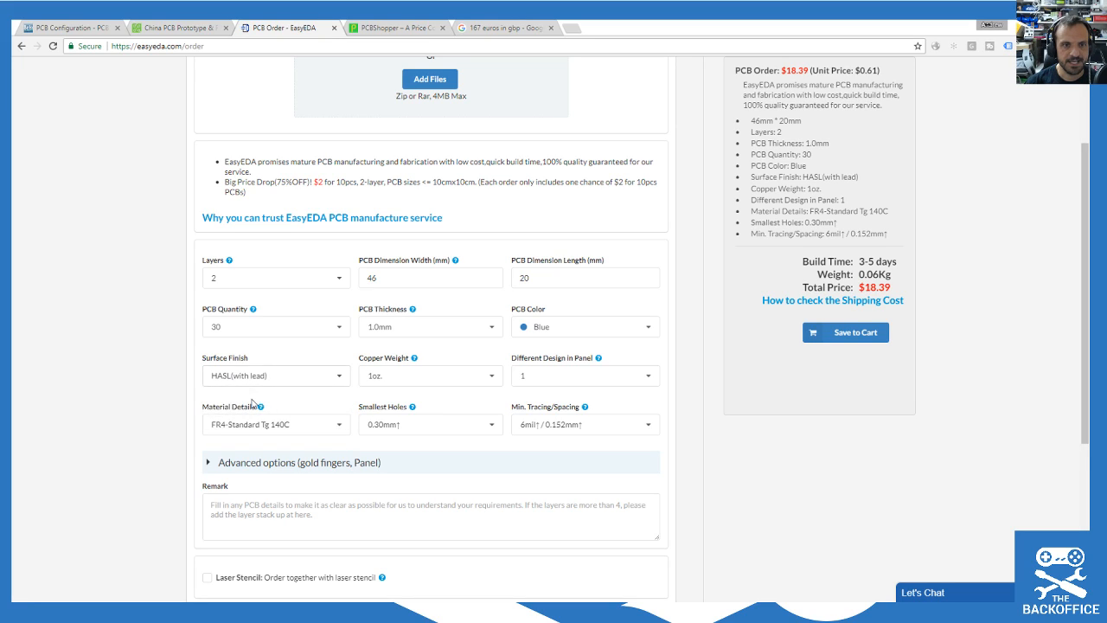
click(291, 431)
click(420, 432)
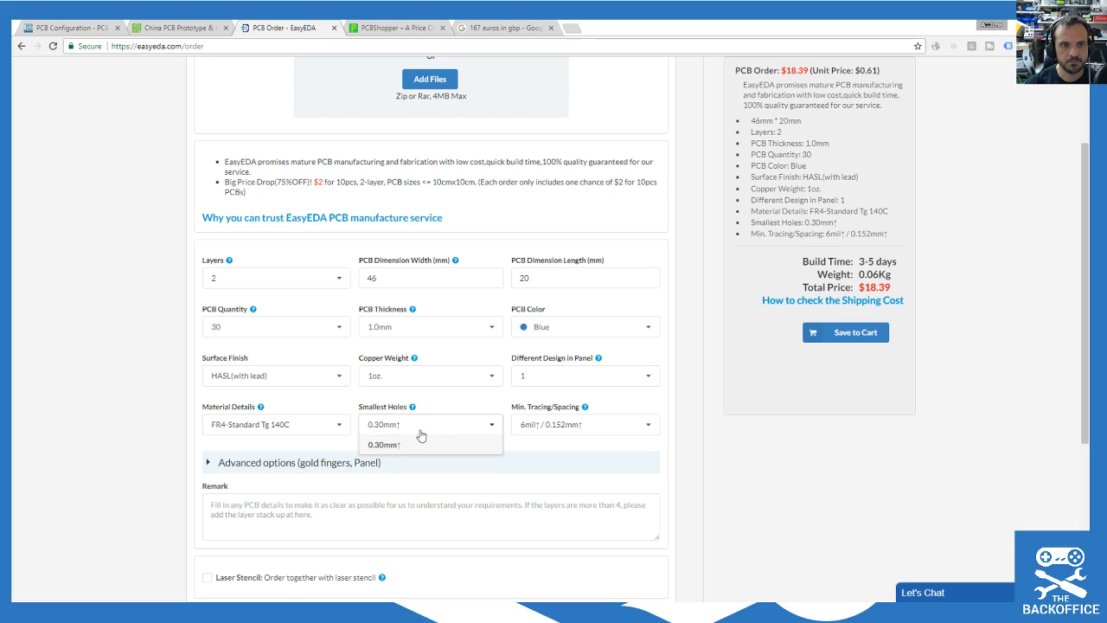
Step: Expand the advanced options, try Gold Fingers without a chamfered border, and set it to Yes (45° chamfered border)
click(208, 461)
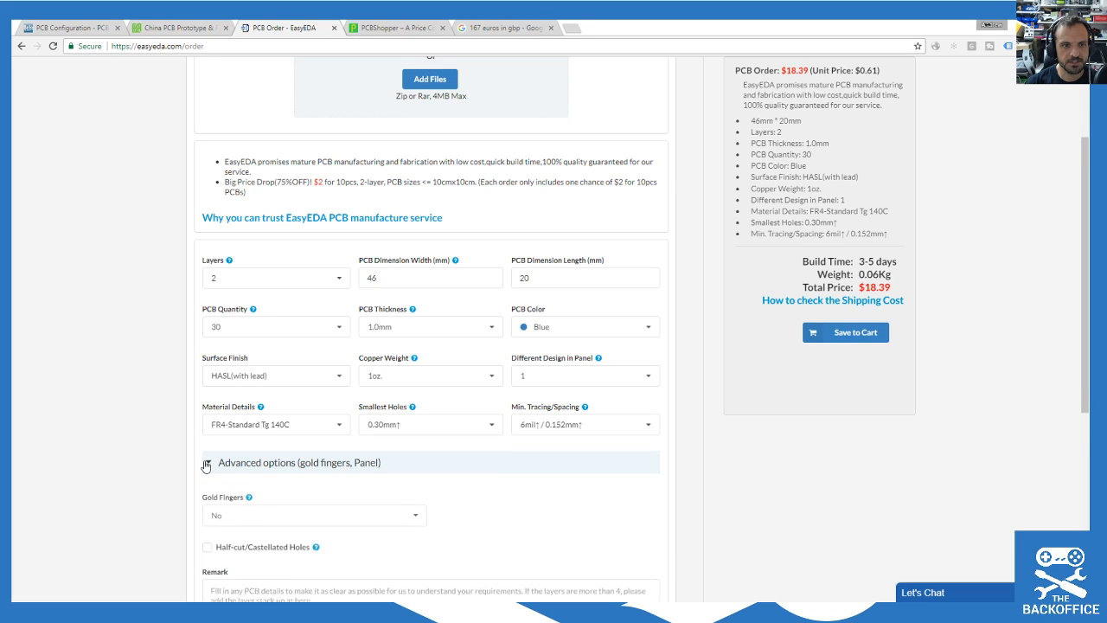
click(233, 523)
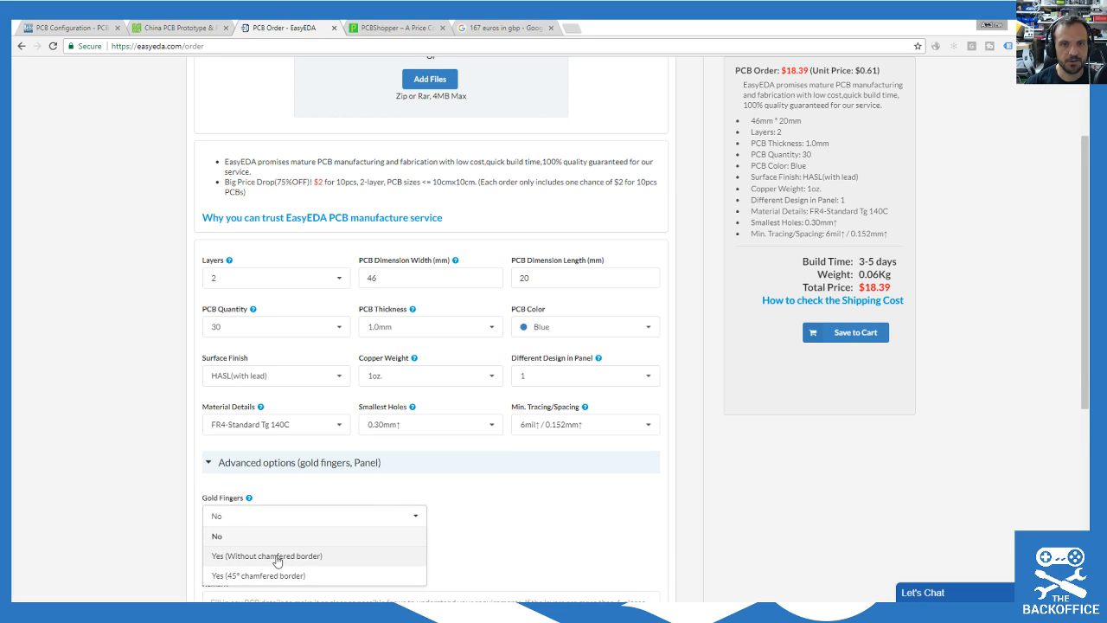
click(277, 556)
scroll(201, 522, down, 1)
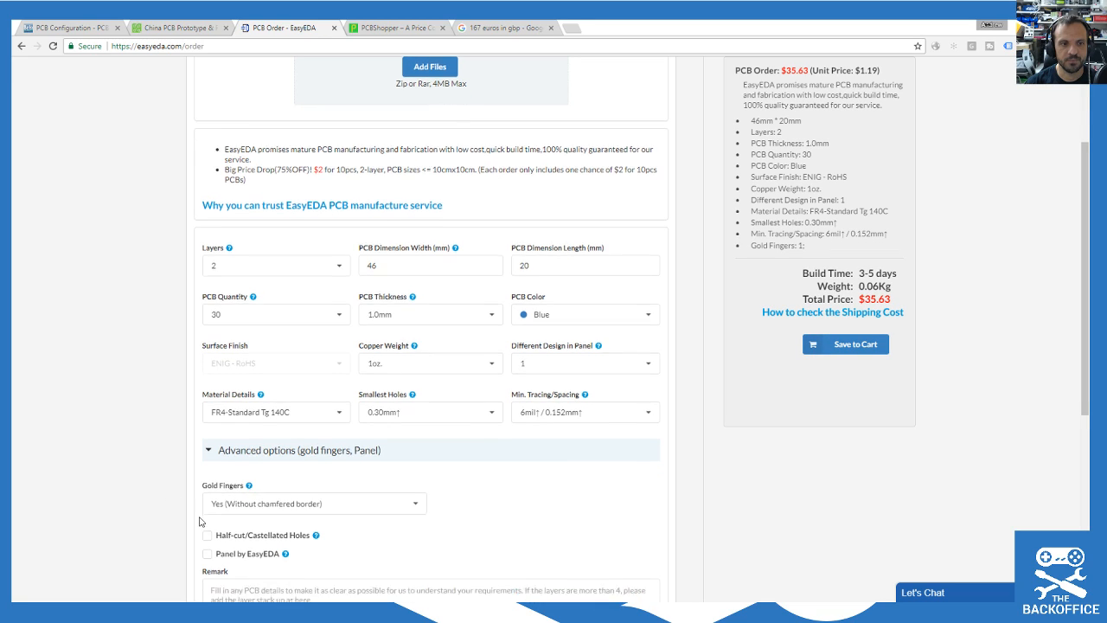
click(242, 487)
click(237, 540)
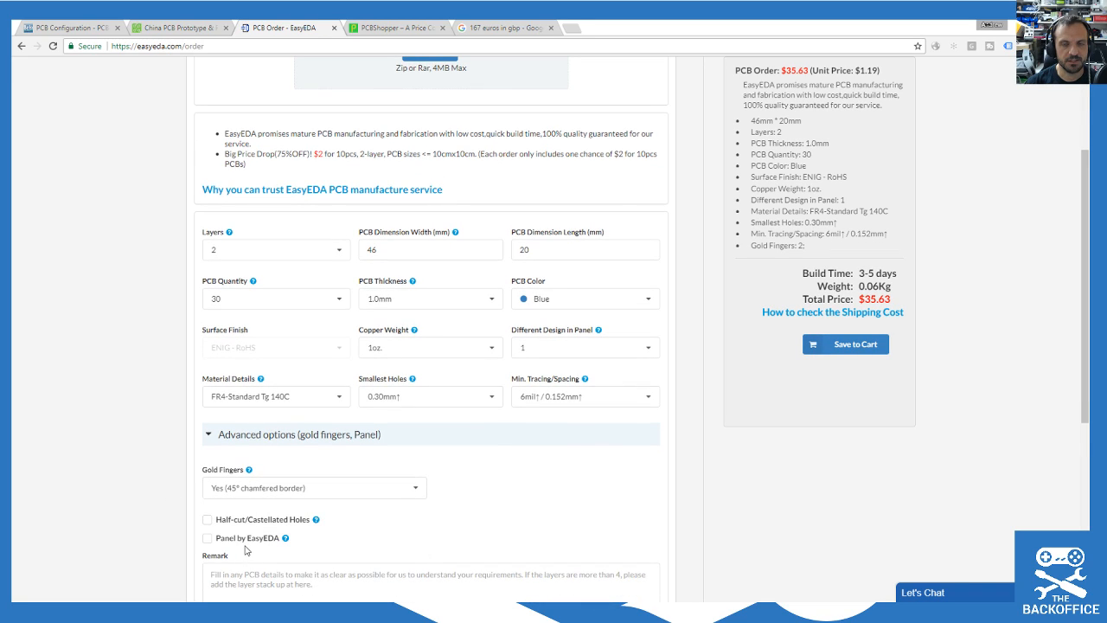
click(235, 492)
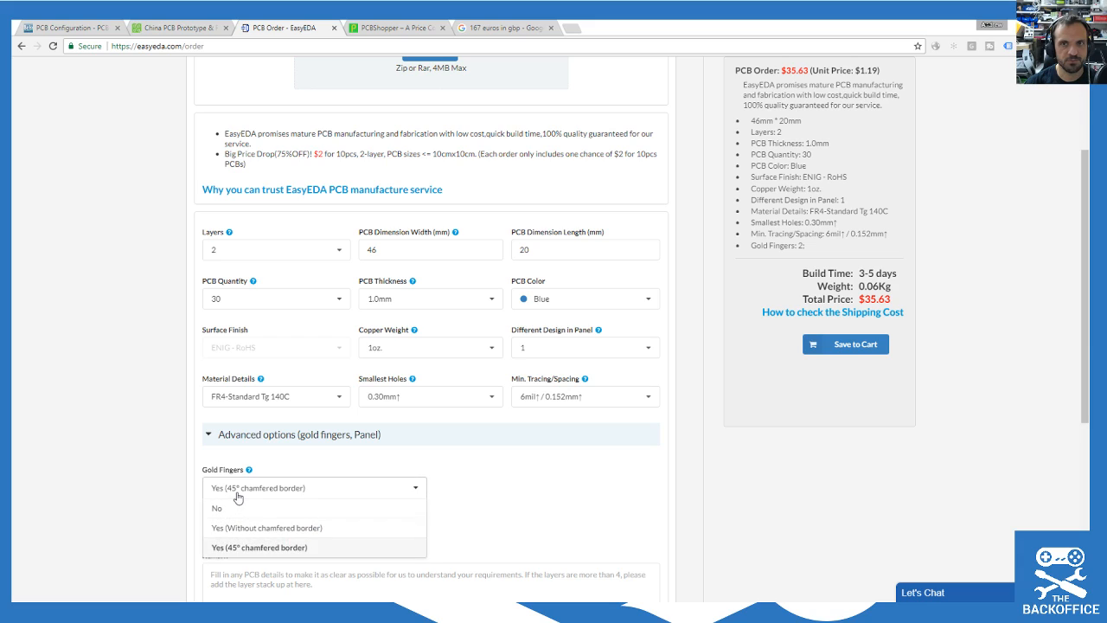
click(235, 493)
click(221, 492)
click(221, 493)
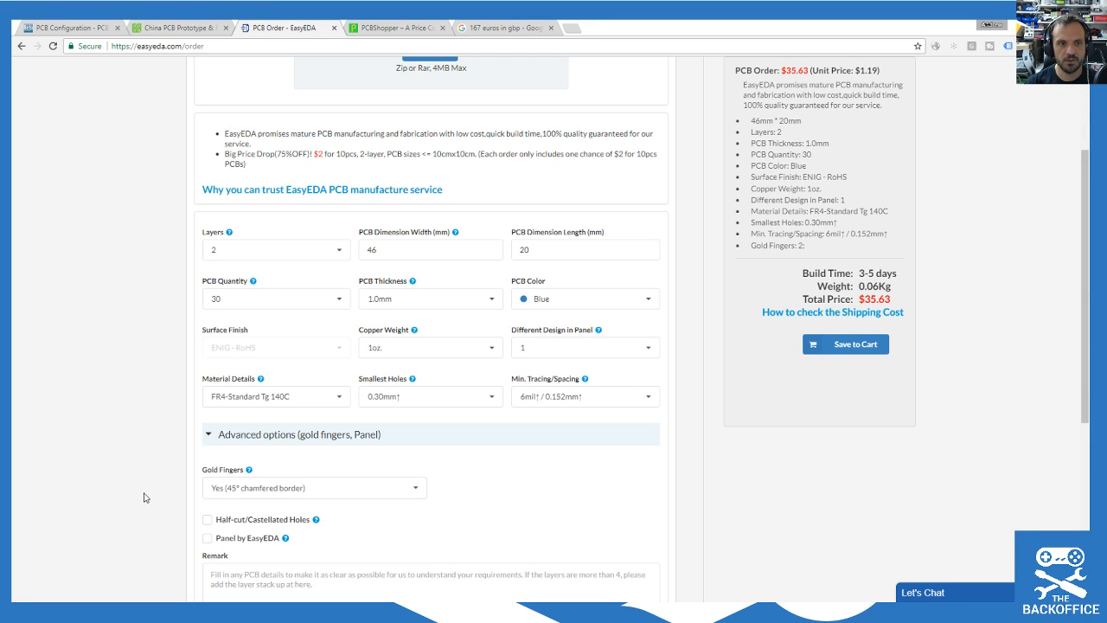
Step: Read the help on Half-cut/Castellated Holes and Panel by EasyEDA, leaving both options unselected
click(317, 520)
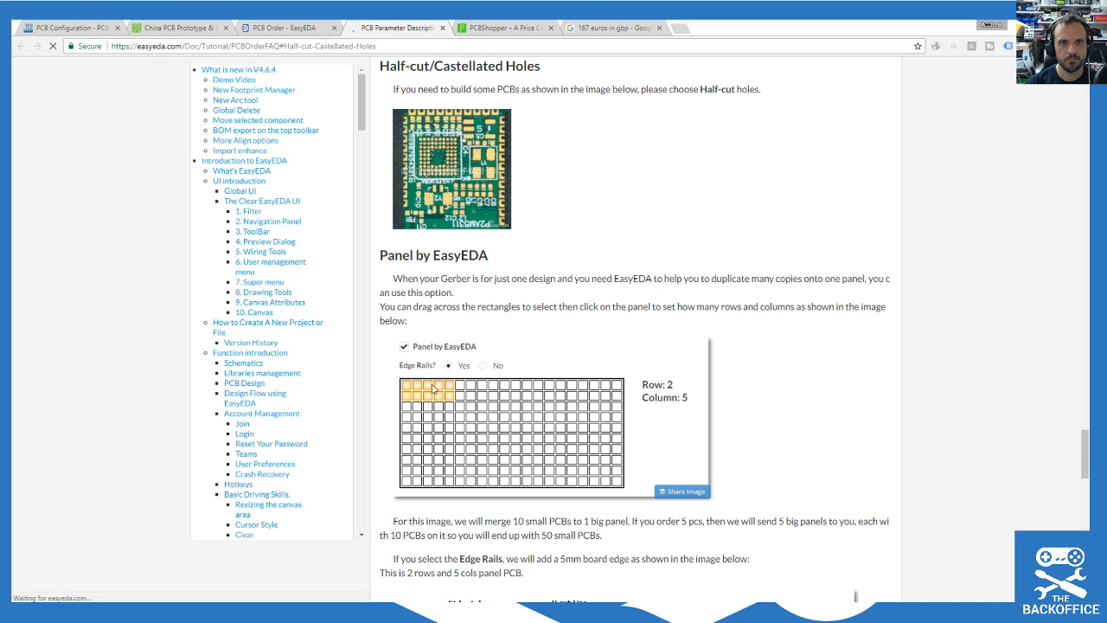
click(442, 27)
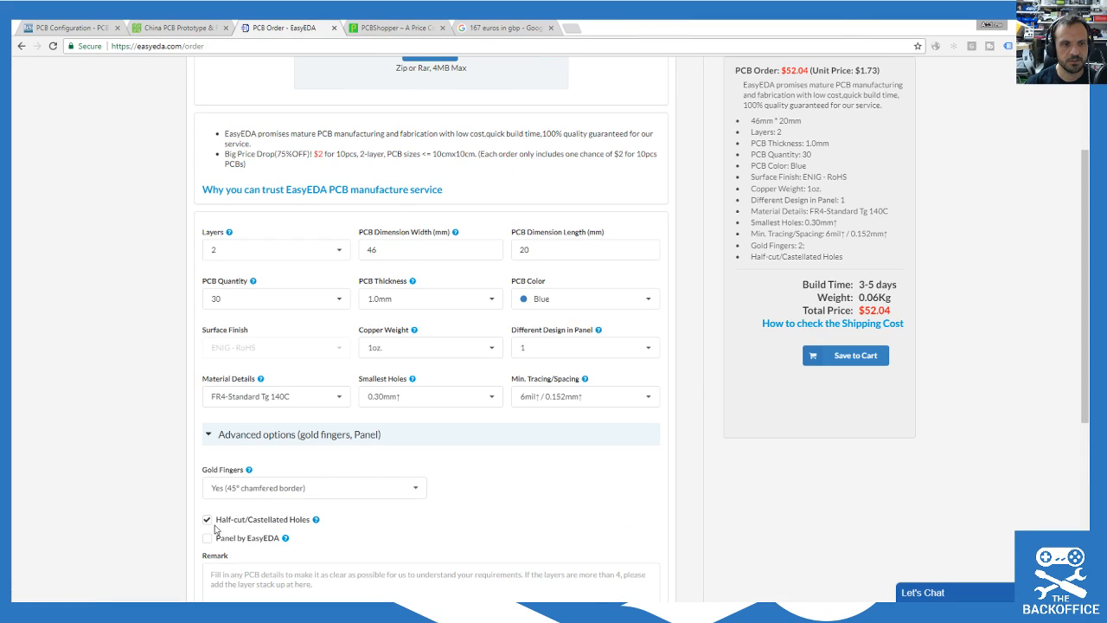
click(286, 537)
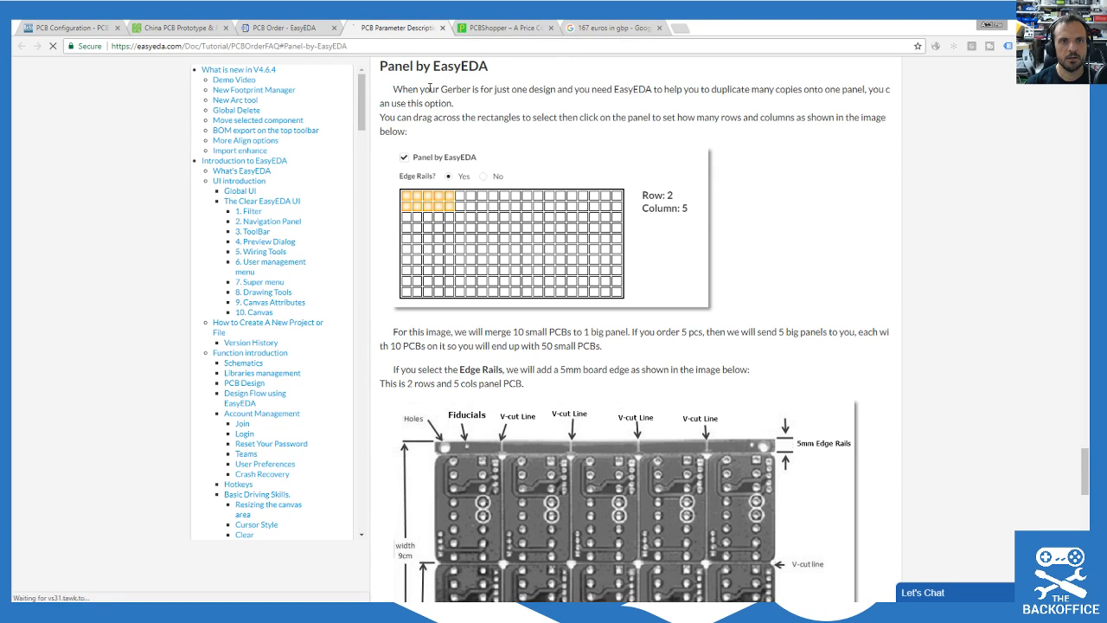
drag(390, 93, 886, 129)
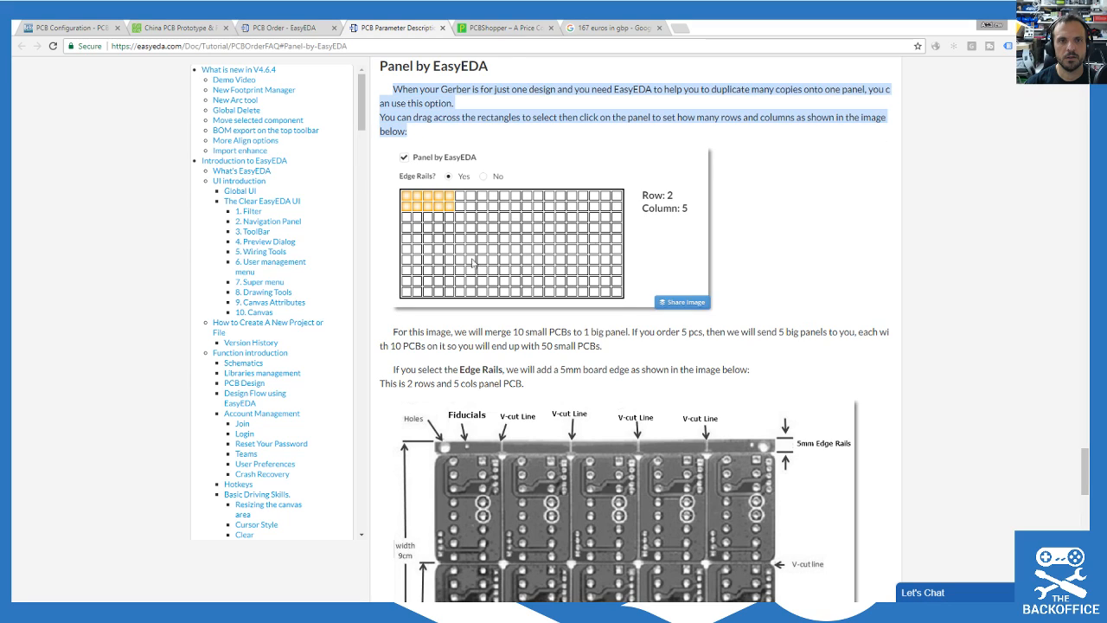
click(441, 28)
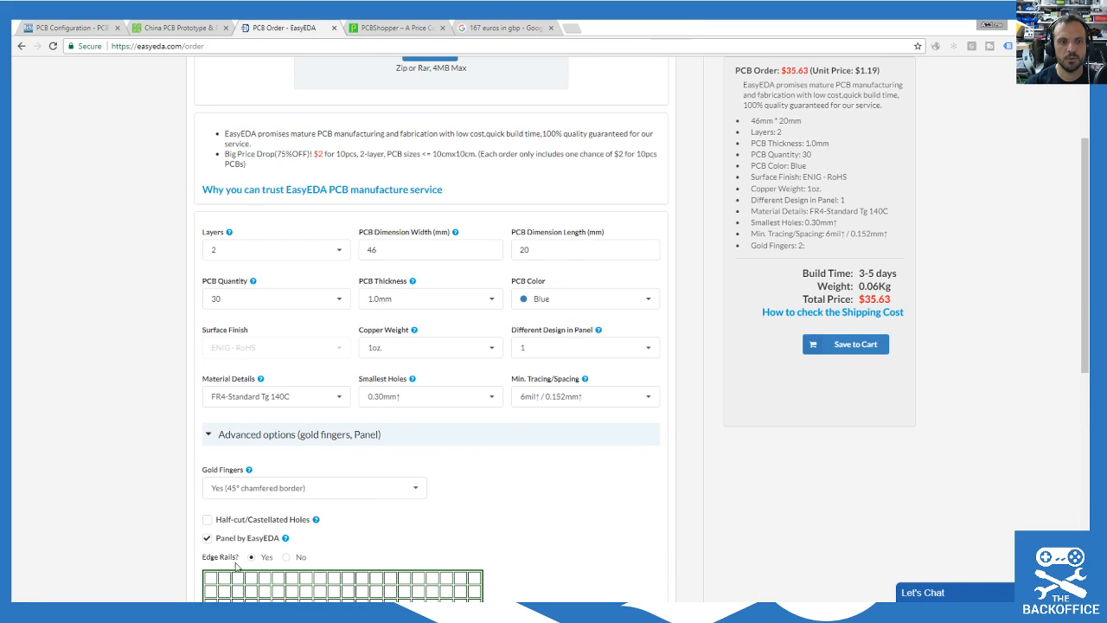
scroll(306, 407, down, 2)
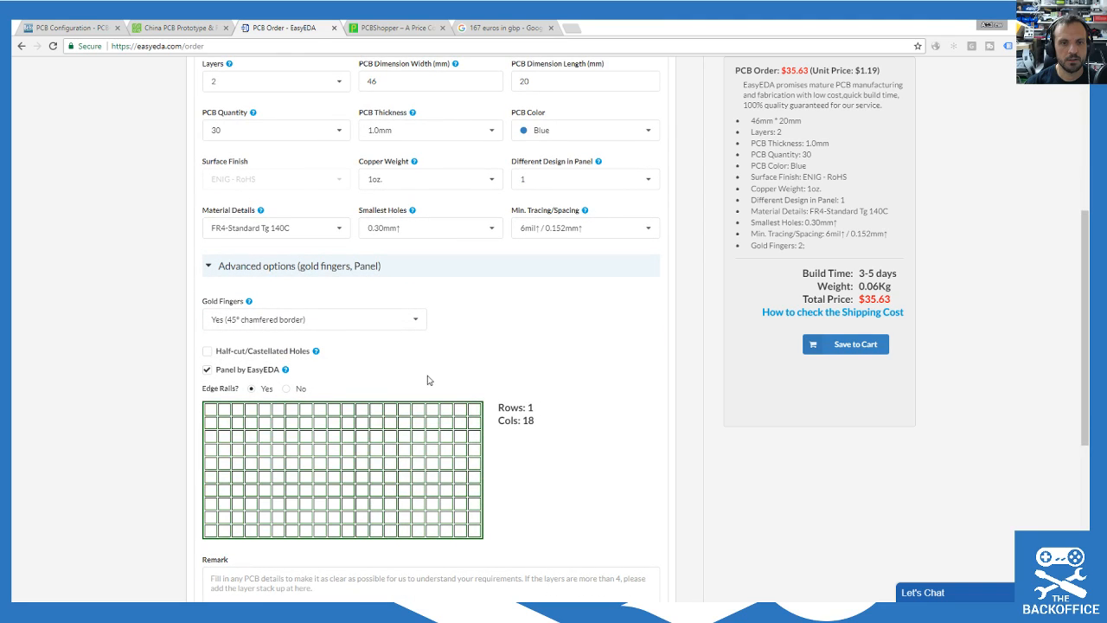
click(206, 369)
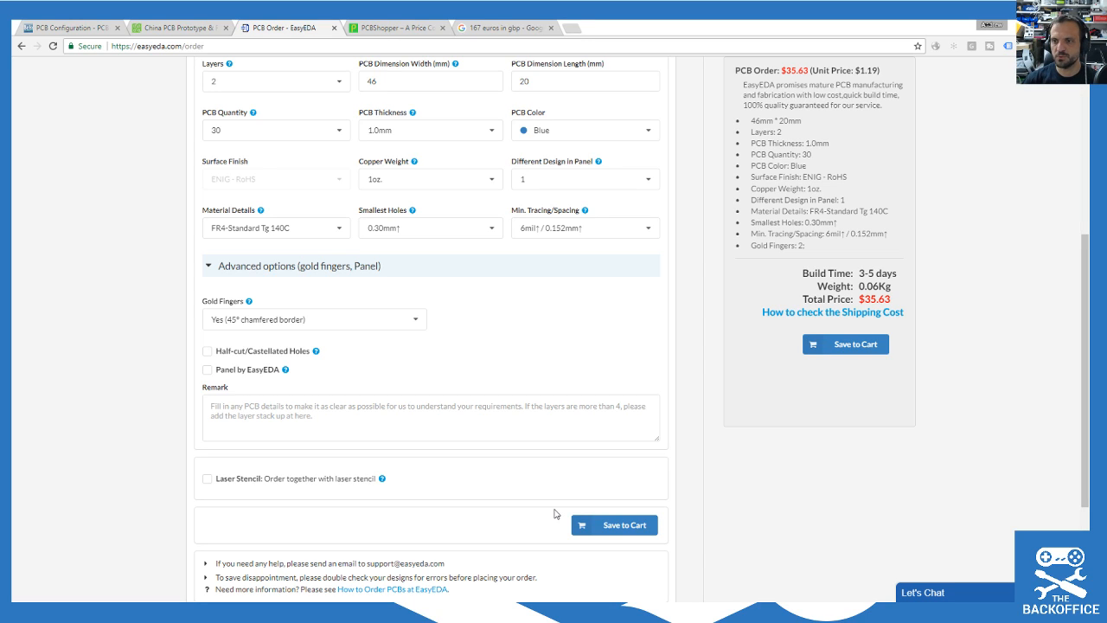
Step: Review the configured board options against the total and unit price in the order summary
scroll(631, 430, up, 4)
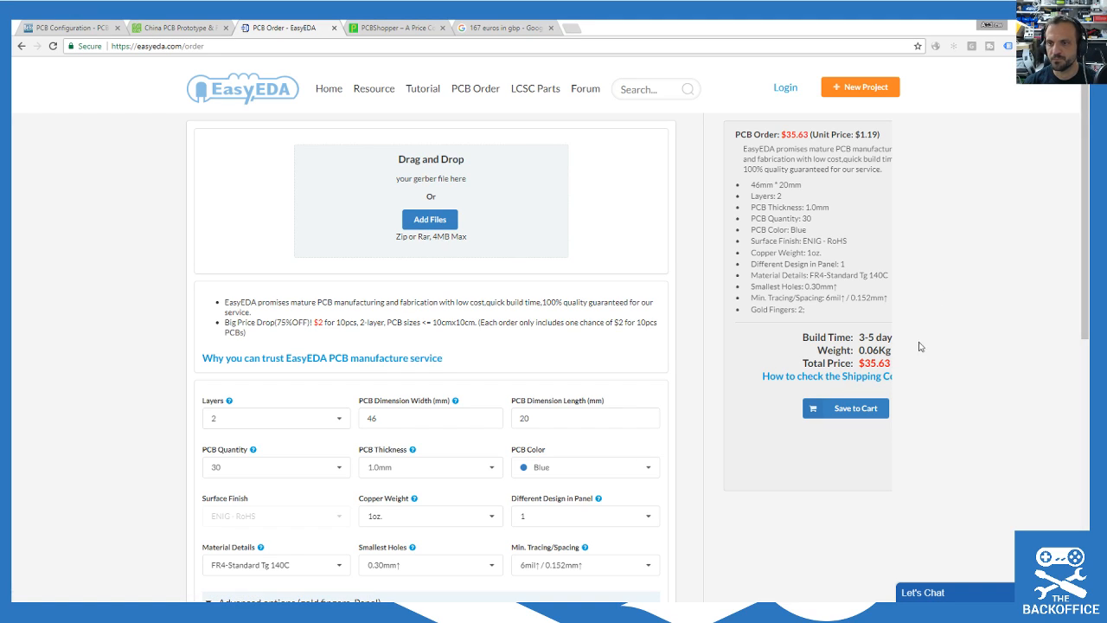
scroll(896, 384, down, 1)
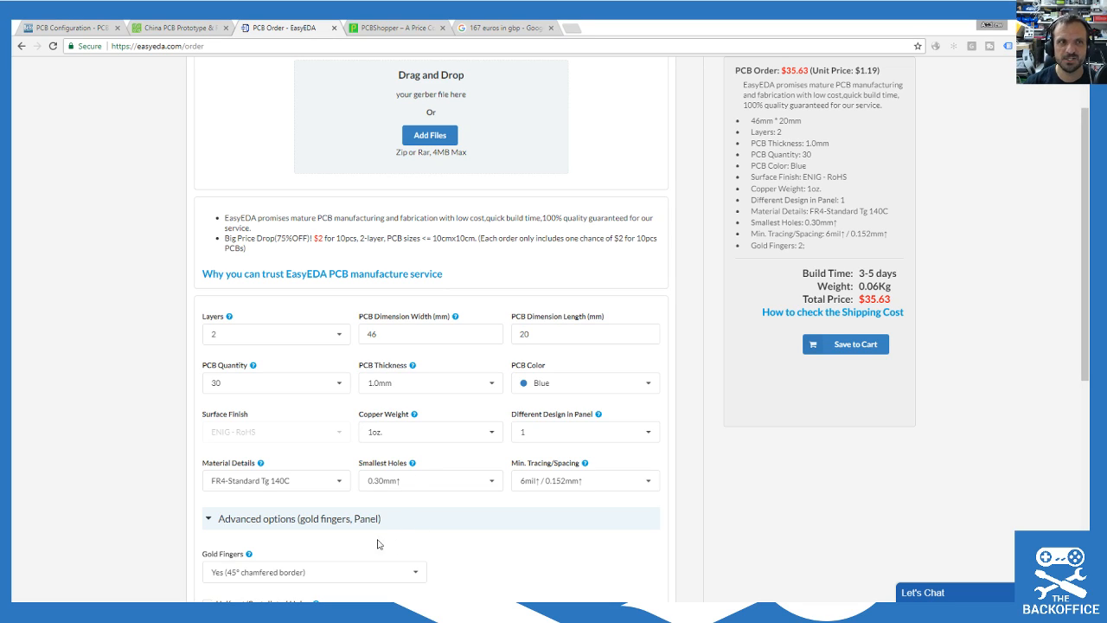
scroll(46, 484, down, 3)
scroll(649, 267, up, 1)
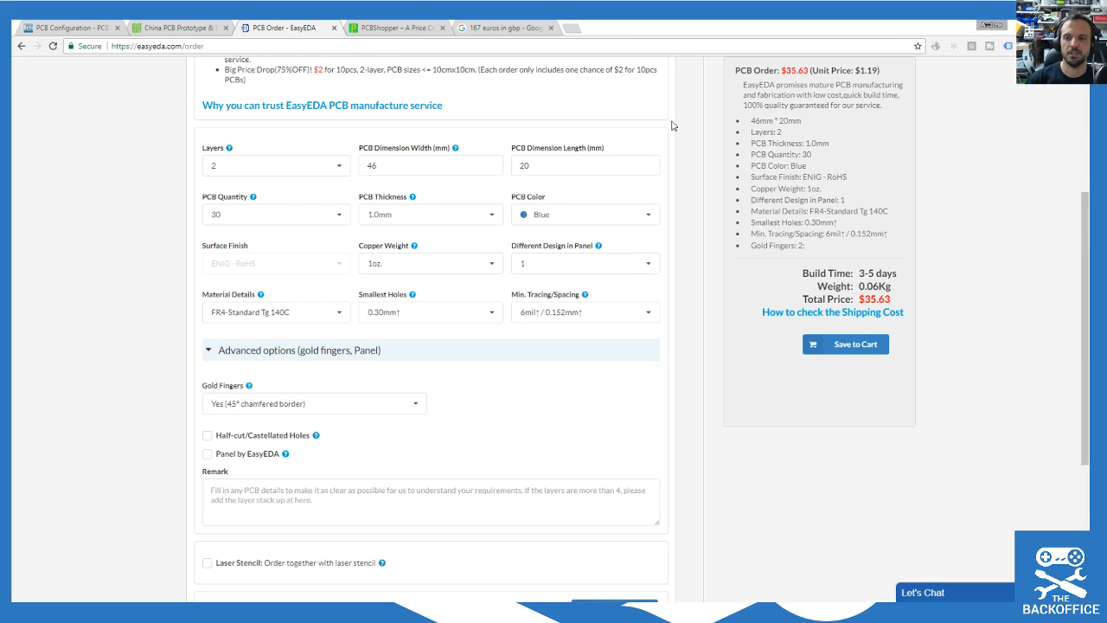
click(545, 262)
click(132, 313)
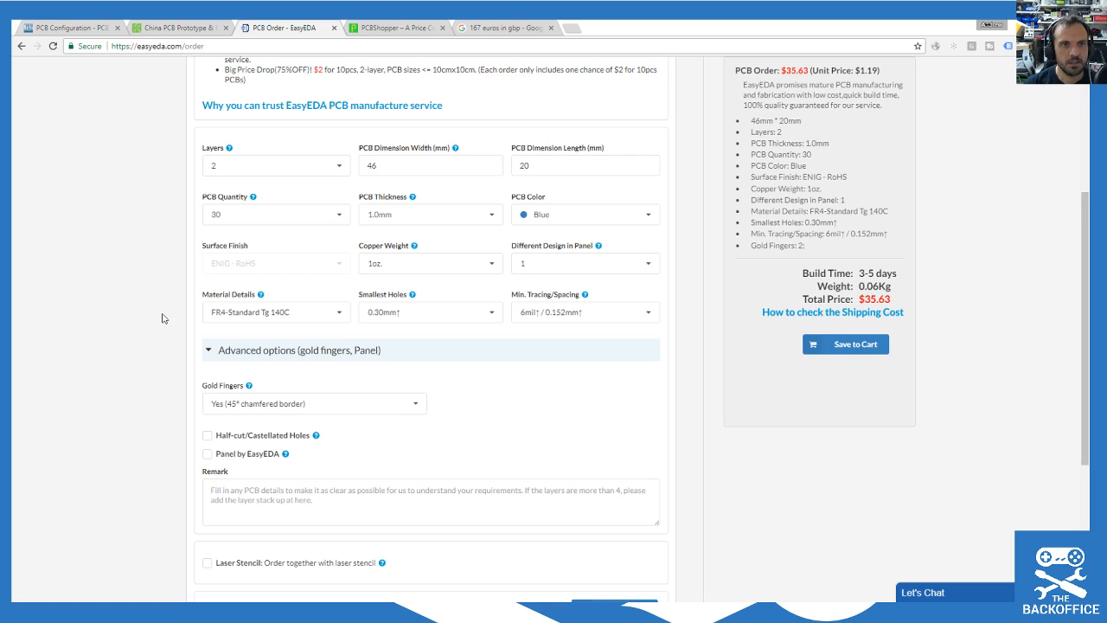
scroll(162, 318, up, 1)
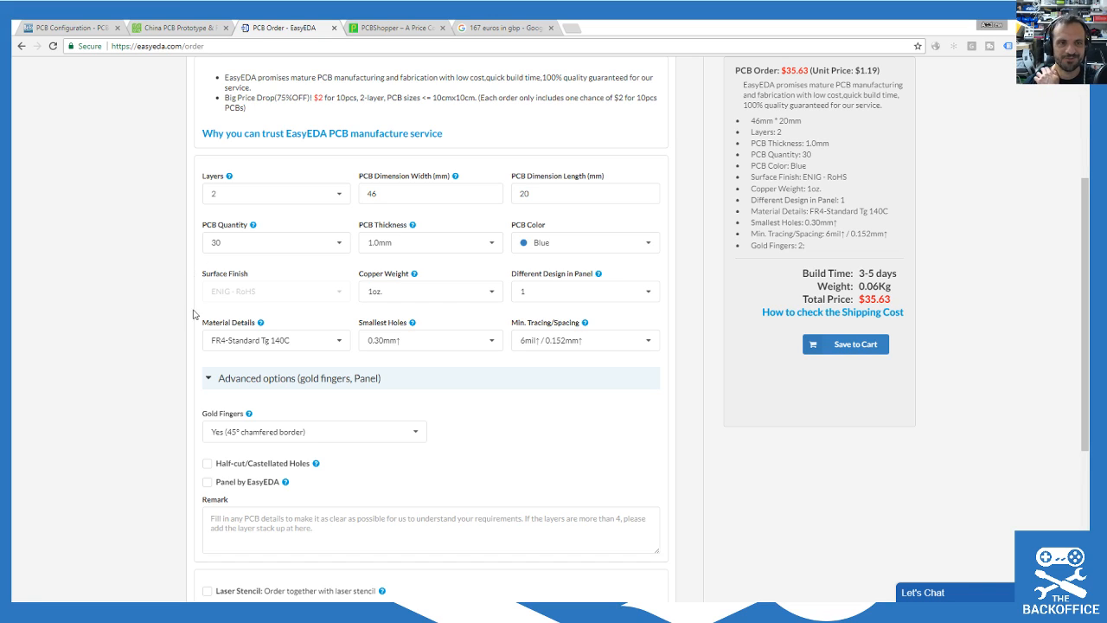
scroll(170, 412, up, 1)
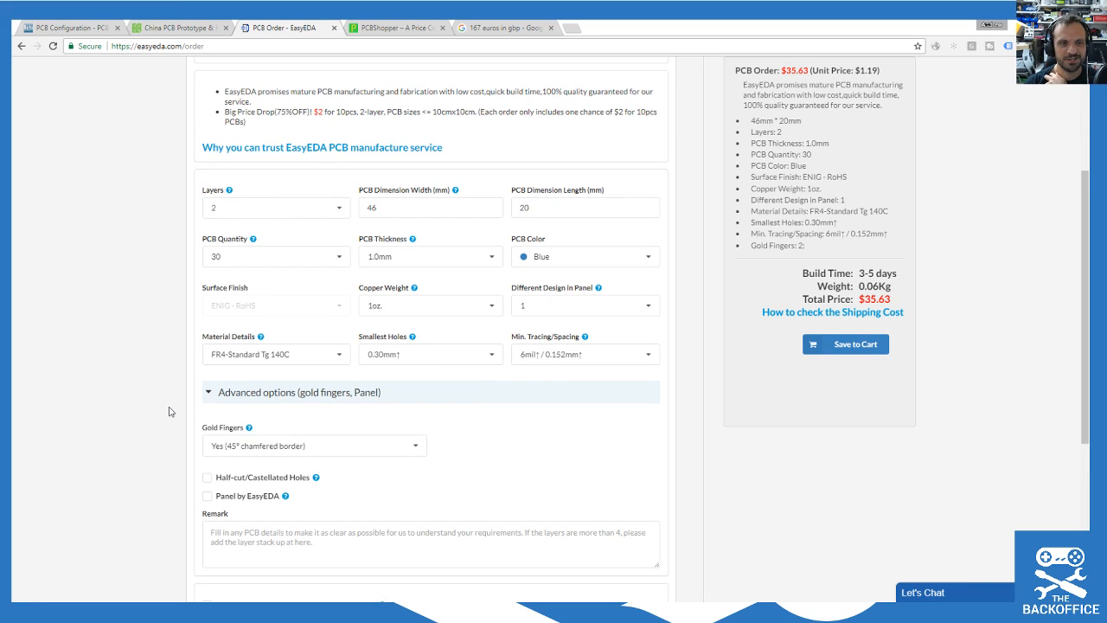
Step: Open the Gold Fingers choices in the advanced options
click(271, 443)
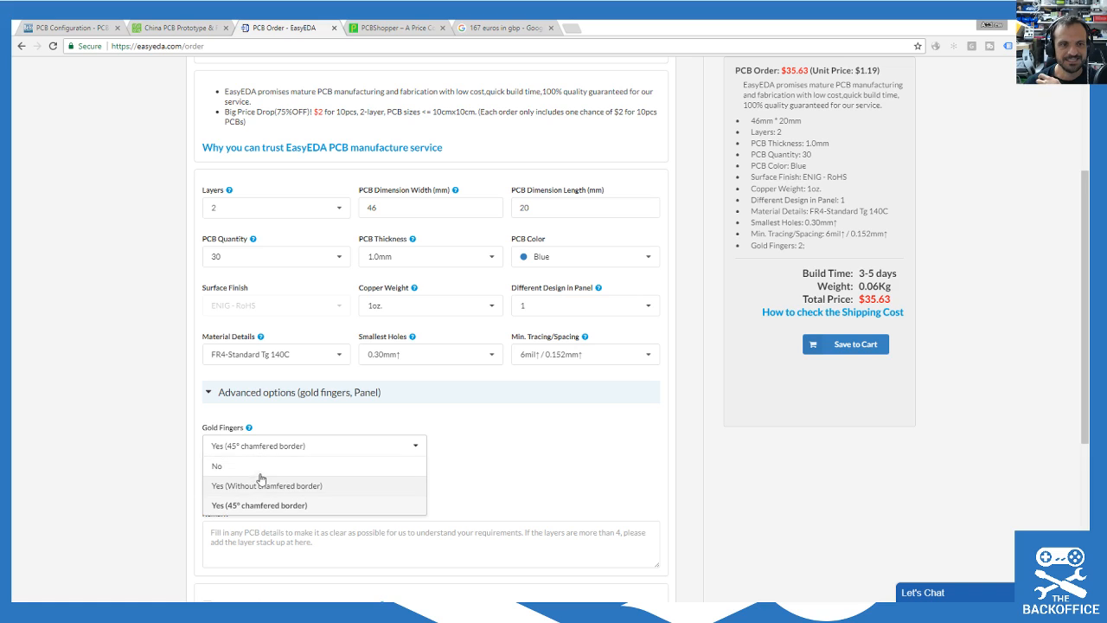
Step: Open the help page for the Gold Fingers option and read its description
drag(262, 488, 250, 447)
click(249, 429)
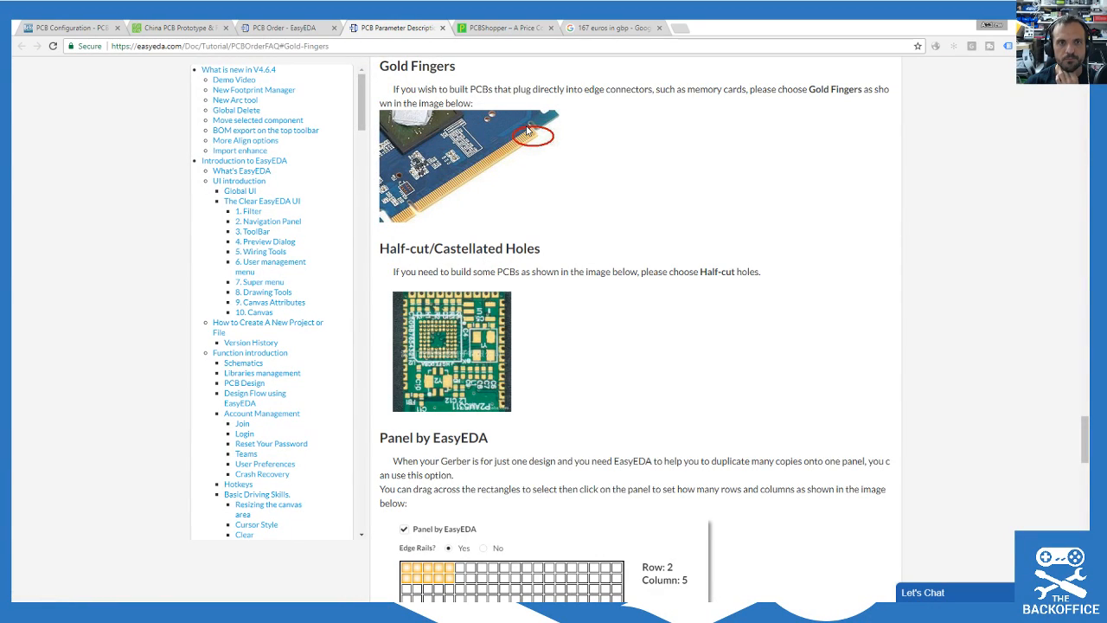
scroll(530, 133, up, 1)
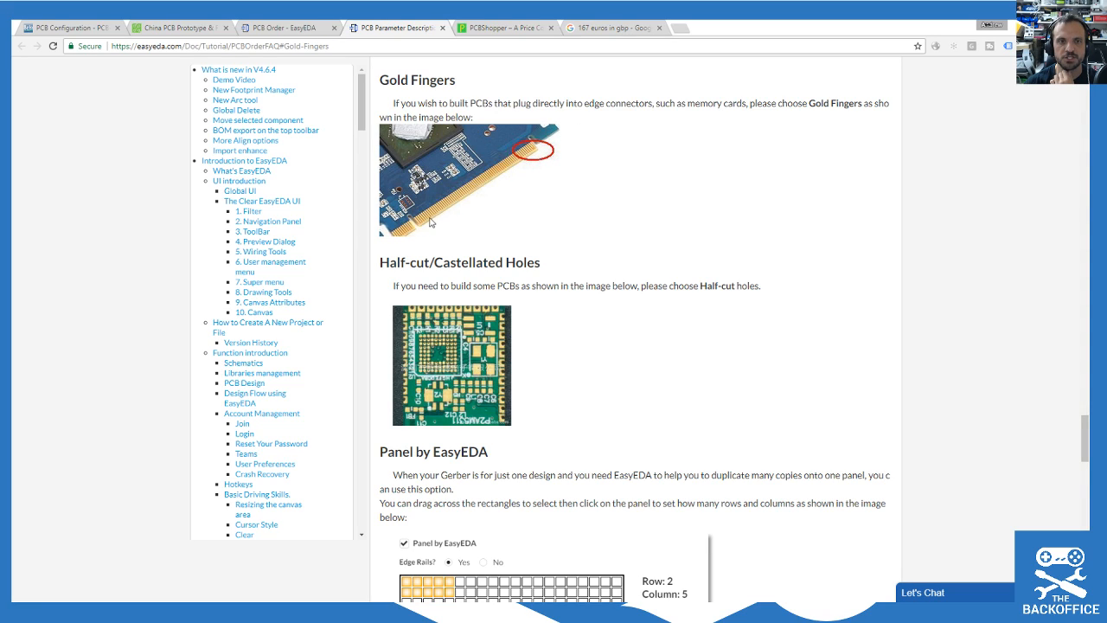
Step: Check the PCB-POOL configuration, return to the EasyEDA order and set Gold Fingers to No
click(69, 27)
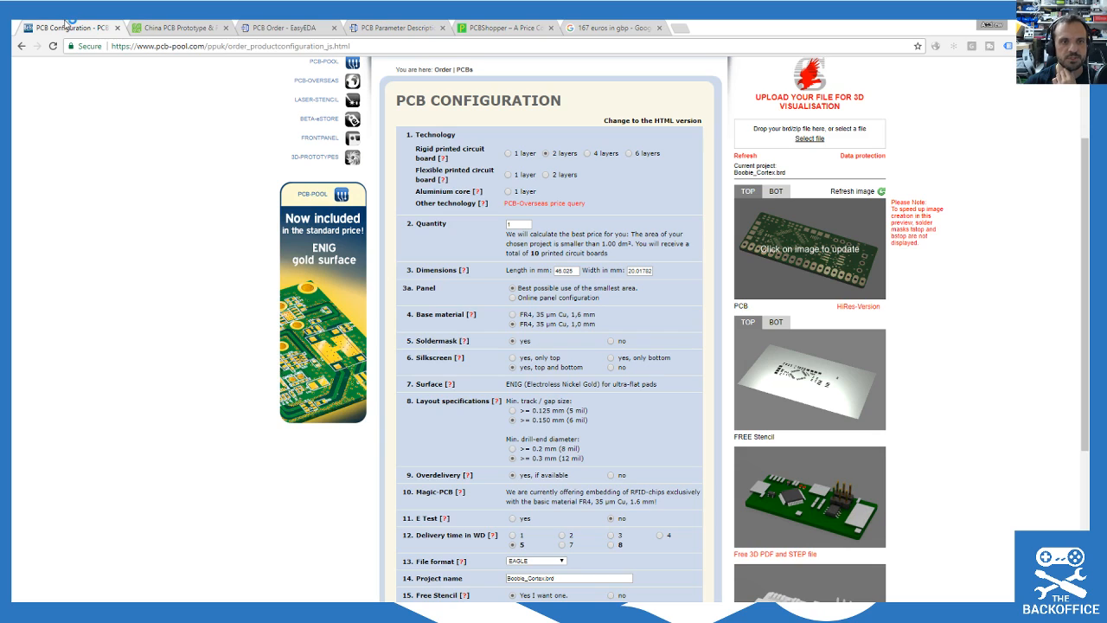
click(385, 24)
click(291, 27)
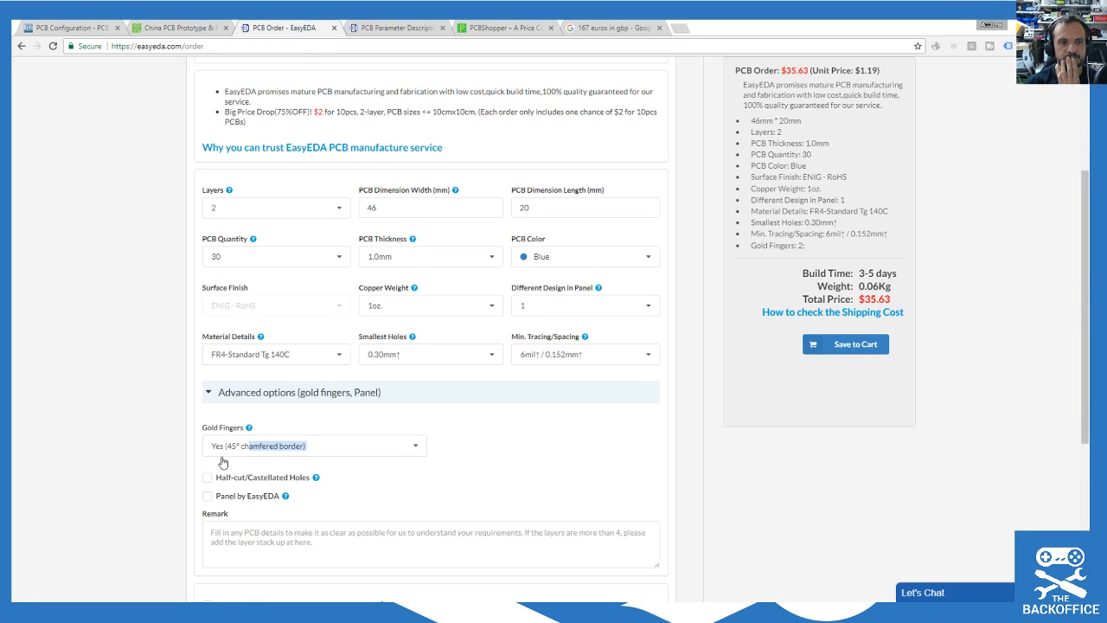
click(322, 450)
click(219, 467)
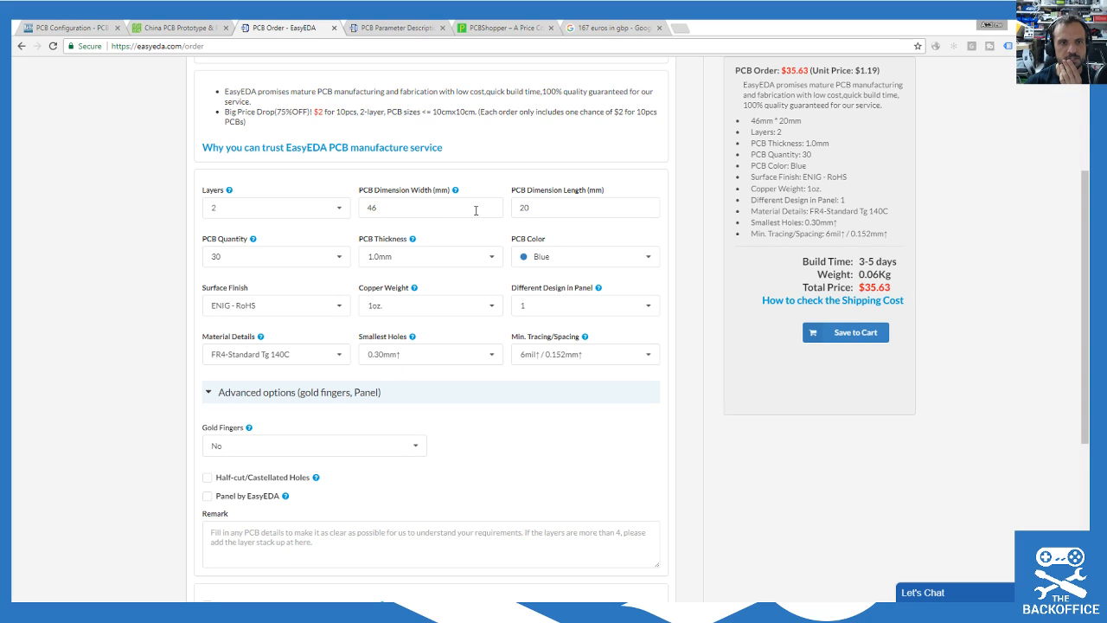
Step: Check the available copper weights without changing the choice, and review the order form up to the Gerber upload area
click(484, 310)
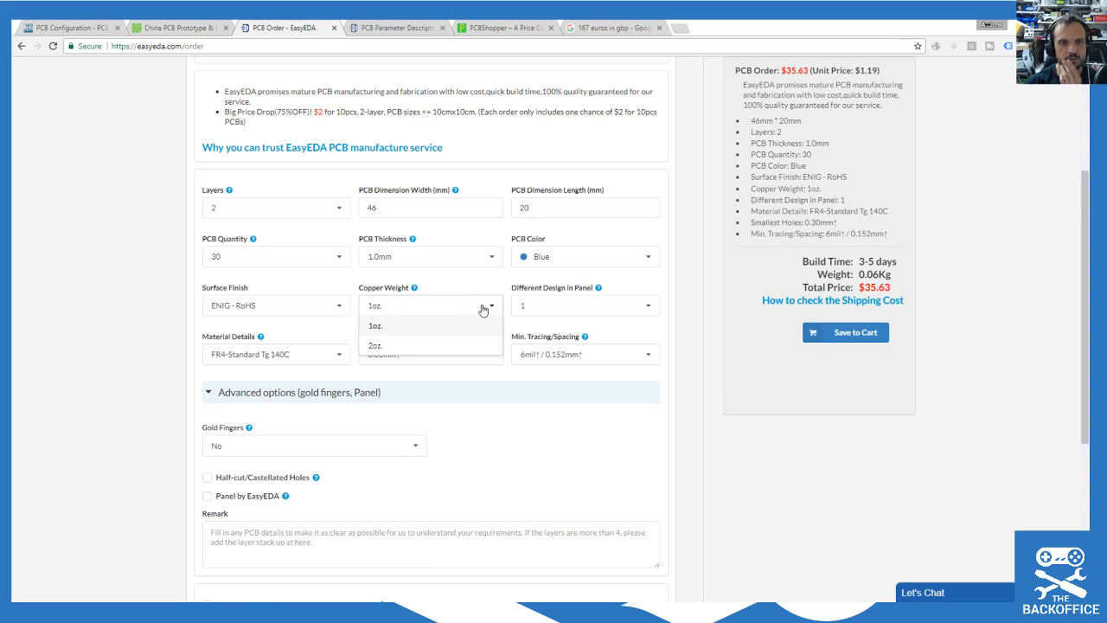
click(641, 238)
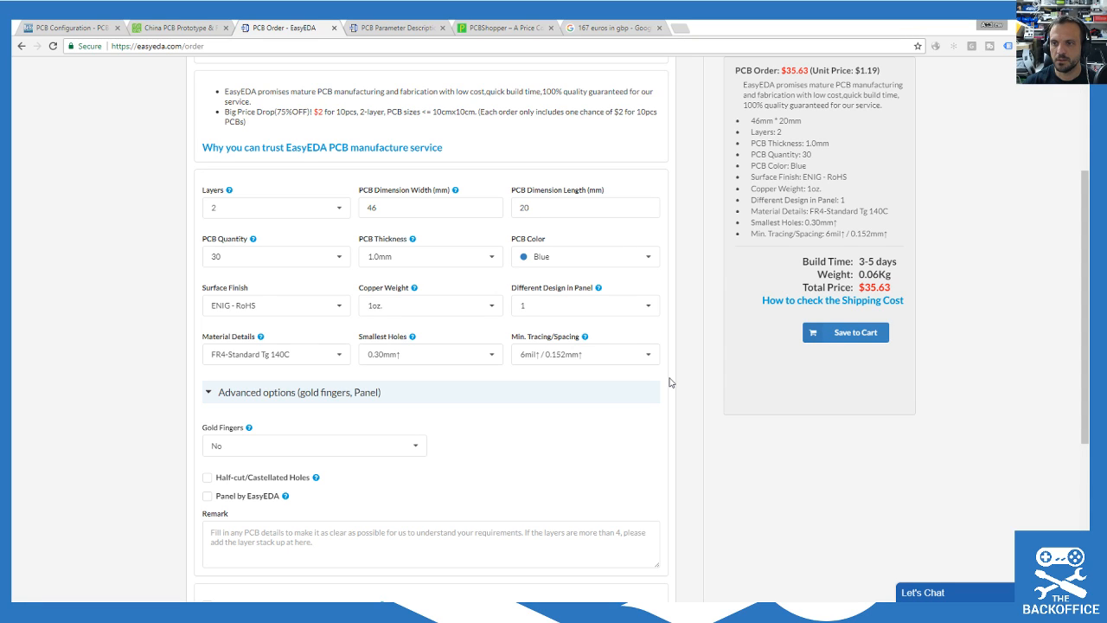
scroll(190, 275, up, 3)
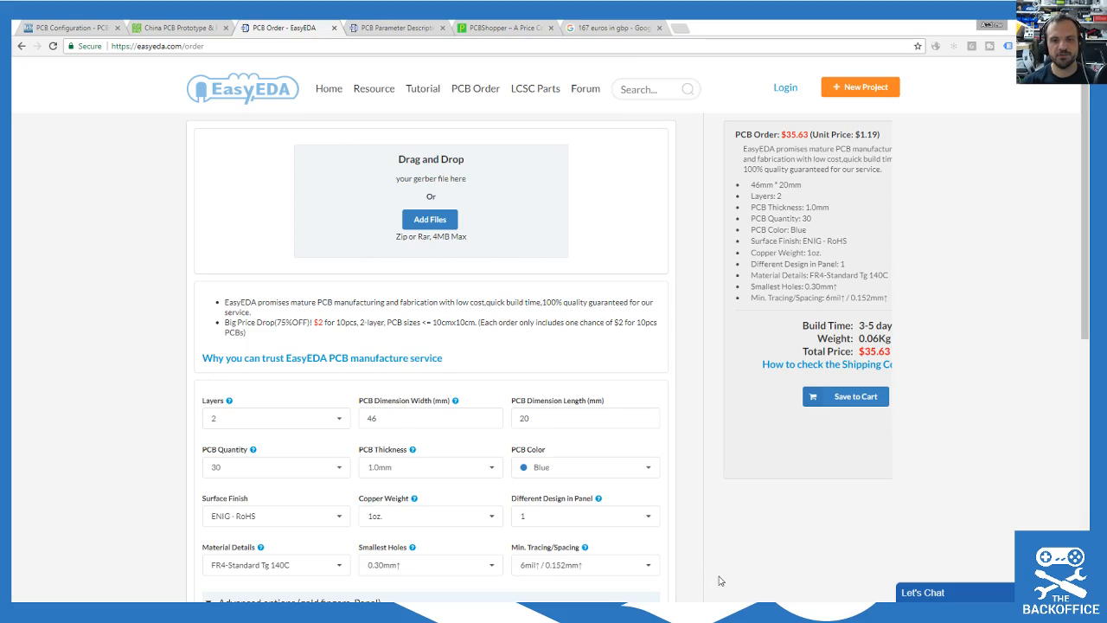
Step: Switch to the Boobie Cortex board in EAGLE, look over its layout and save it
click(855, 560)
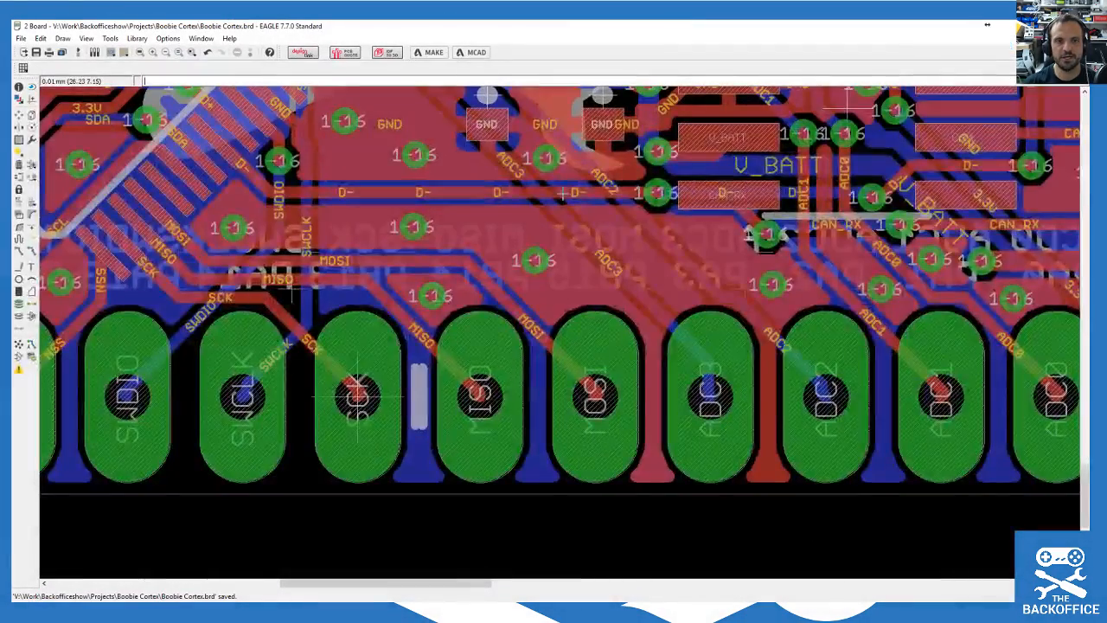
scroll(524, 249, down, 10)
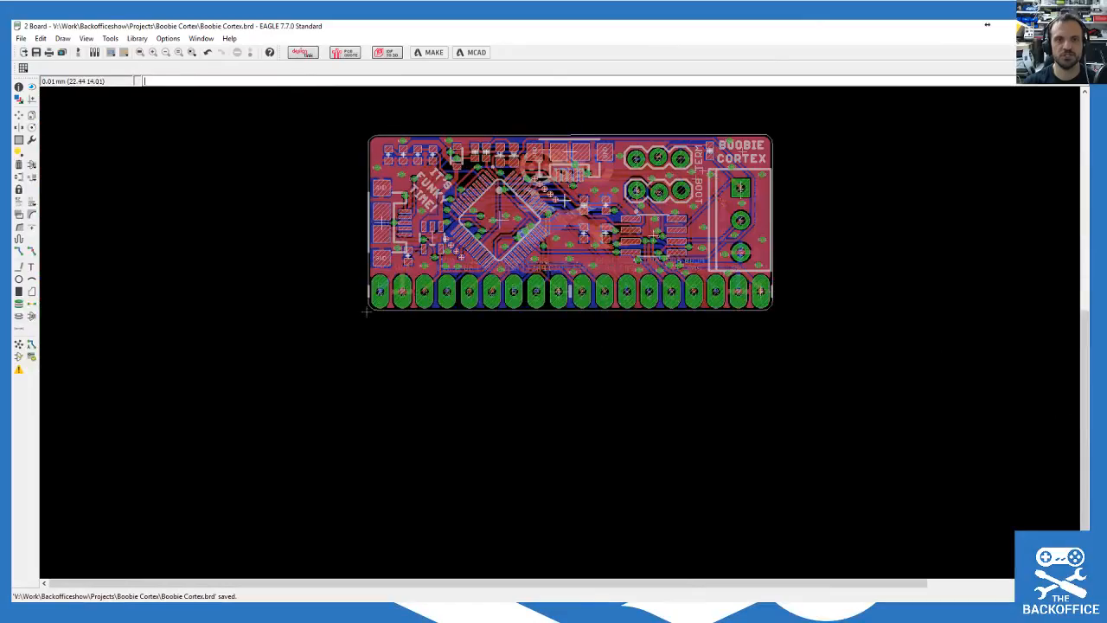
scroll(542, 201, down, 2)
scroll(523, 118, up, 4)
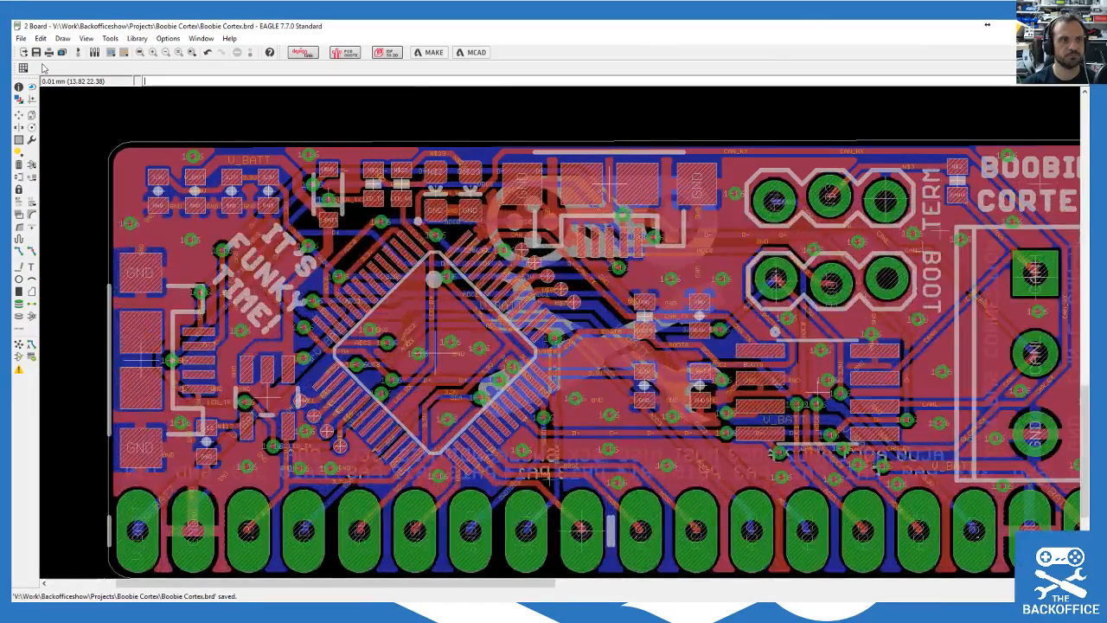
click(35, 54)
Step: Open the CAM Processor for the board and move its window clear of the centre
click(20, 38)
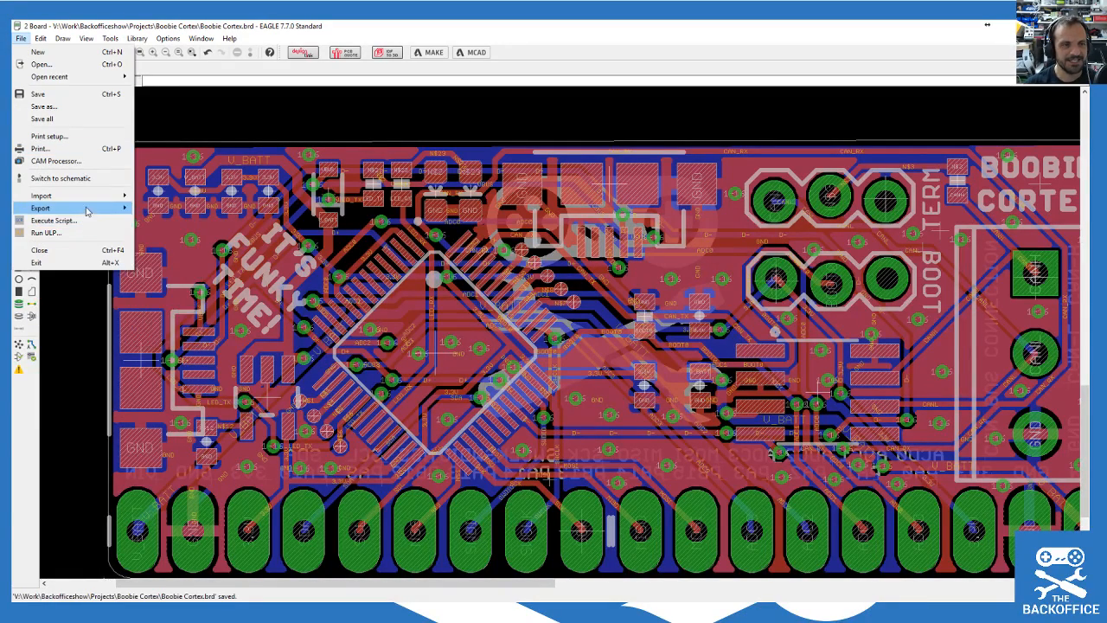
mouse_move(88, 210)
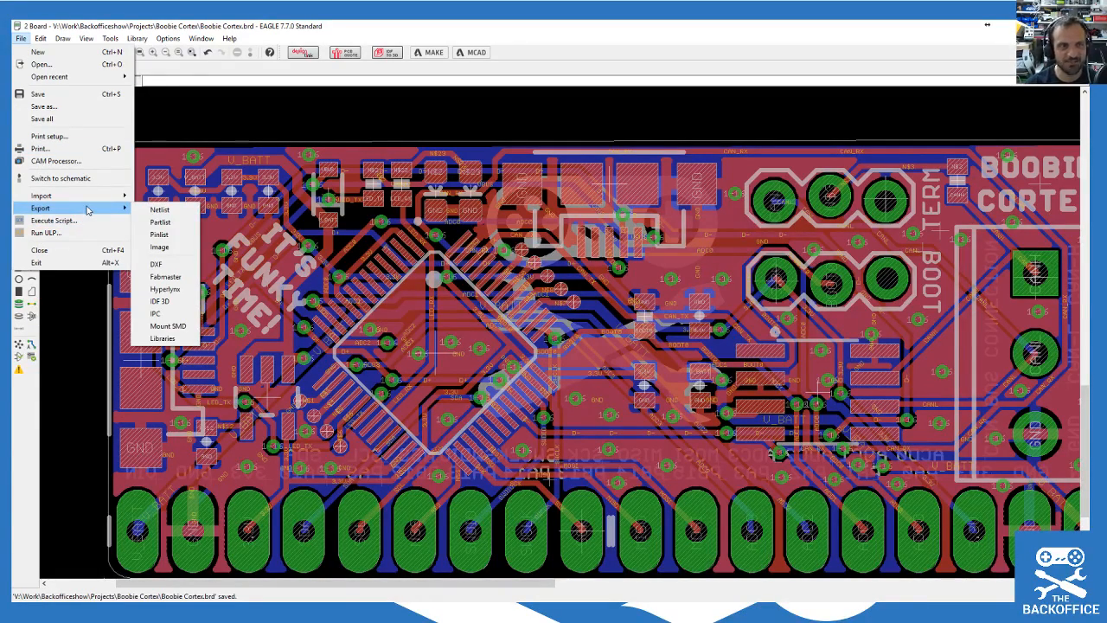
click(68, 159)
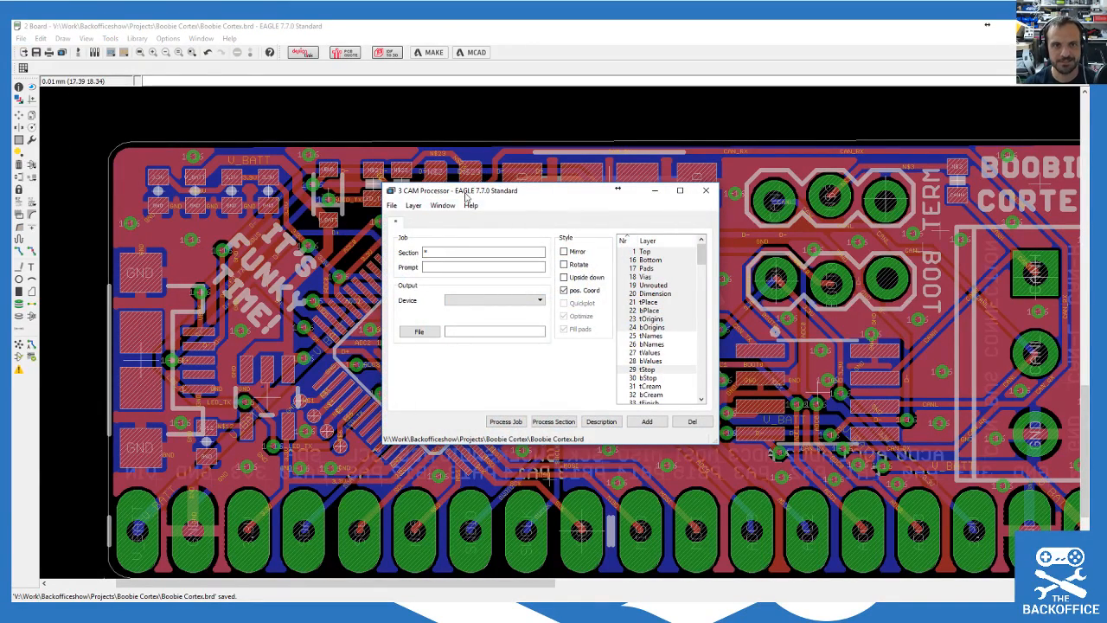
drag(468, 195, 504, 155)
click(428, 166)
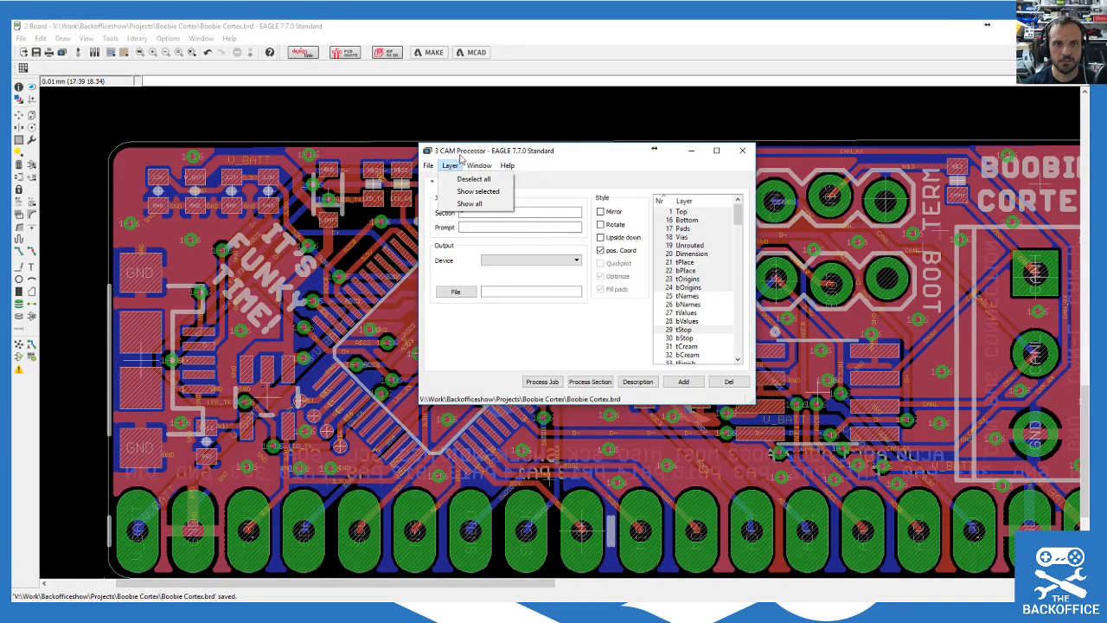
click(462, 155)
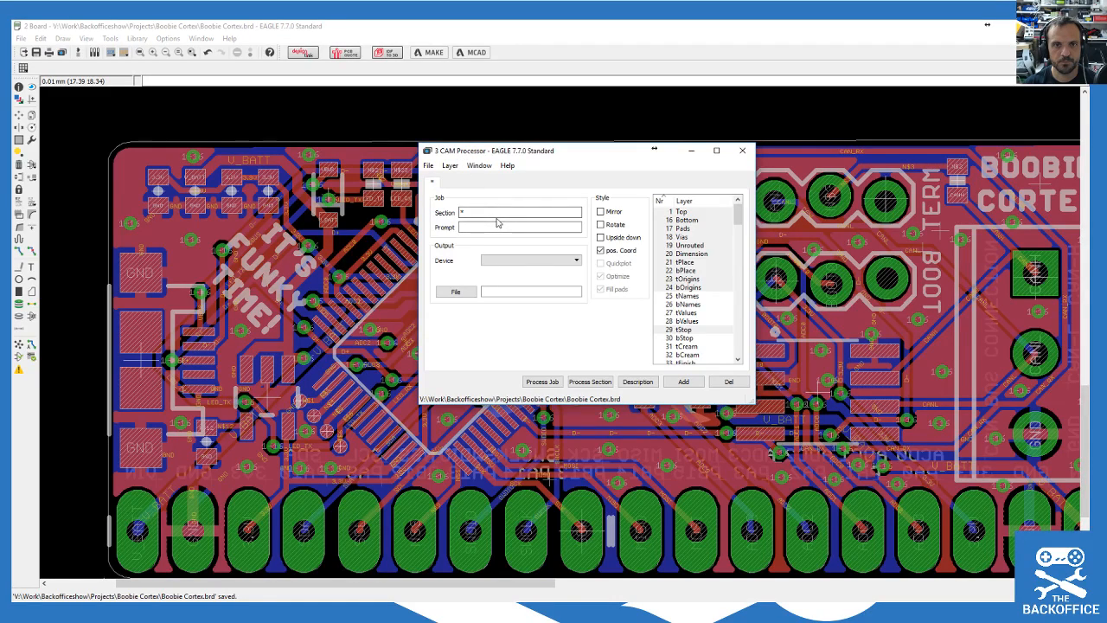
mouse_move(737, 215)
mouse_down()
mouse_move(756, 282)
mouse_move(740, 212)
mouse_up()
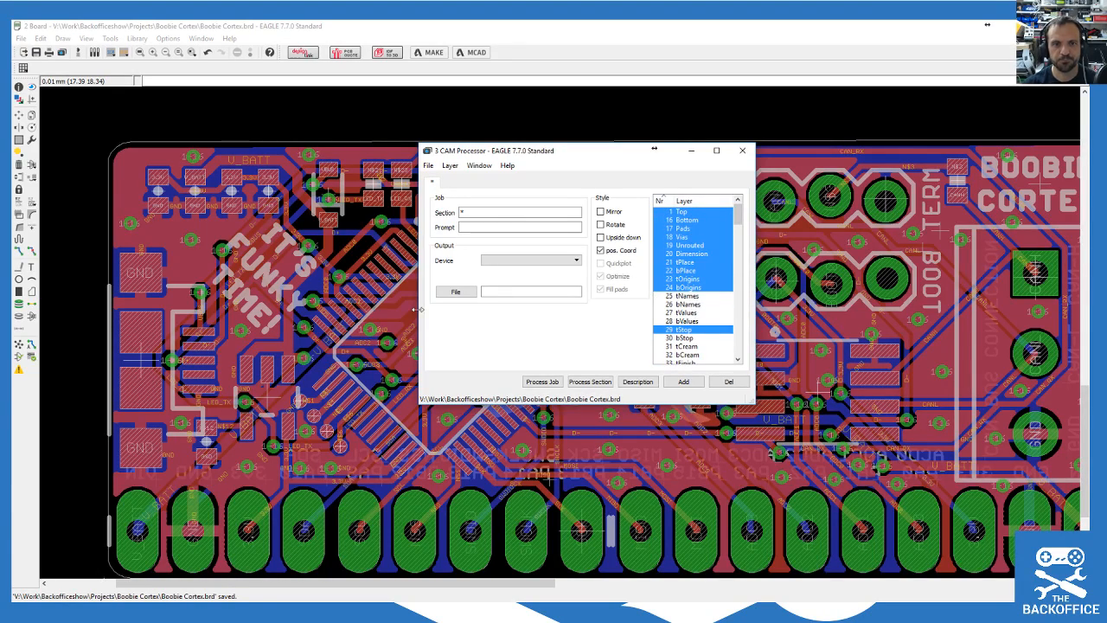
Step: Set the CAM output device to GERBER and try to process the job
click(525, 260)
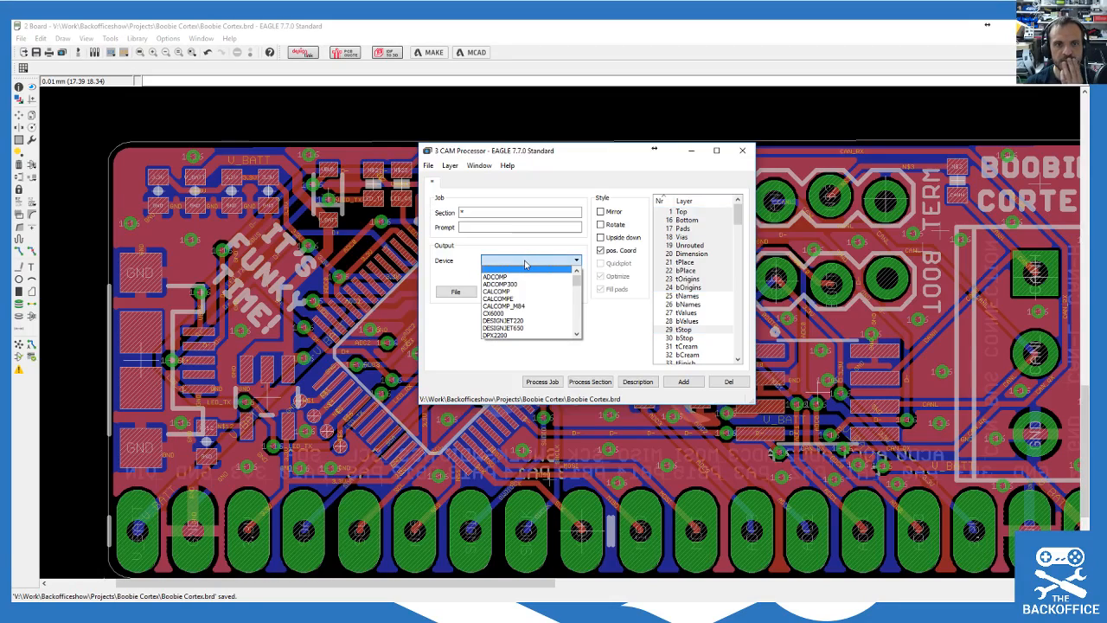
drag(576, 280, 576, 295)
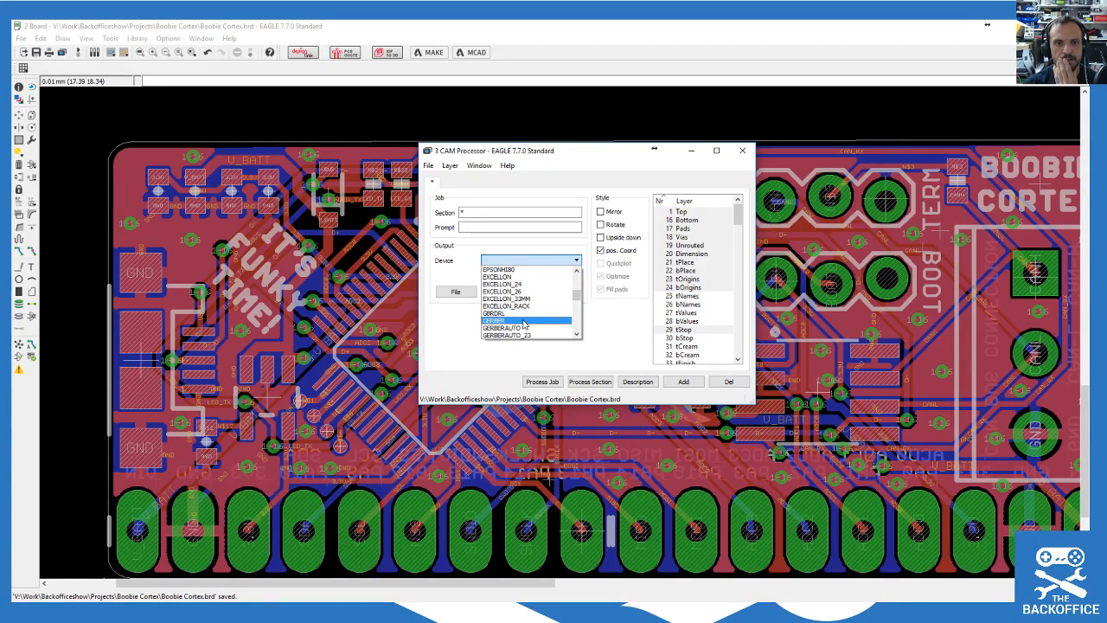
drag(575, 296, 576, 300)
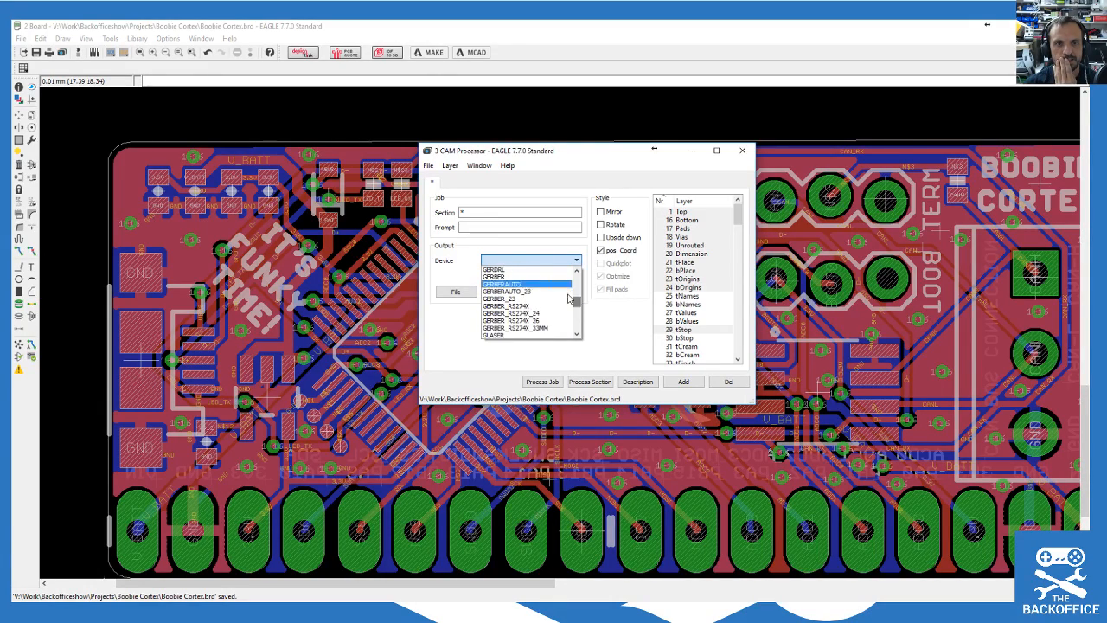
click(510, 276)
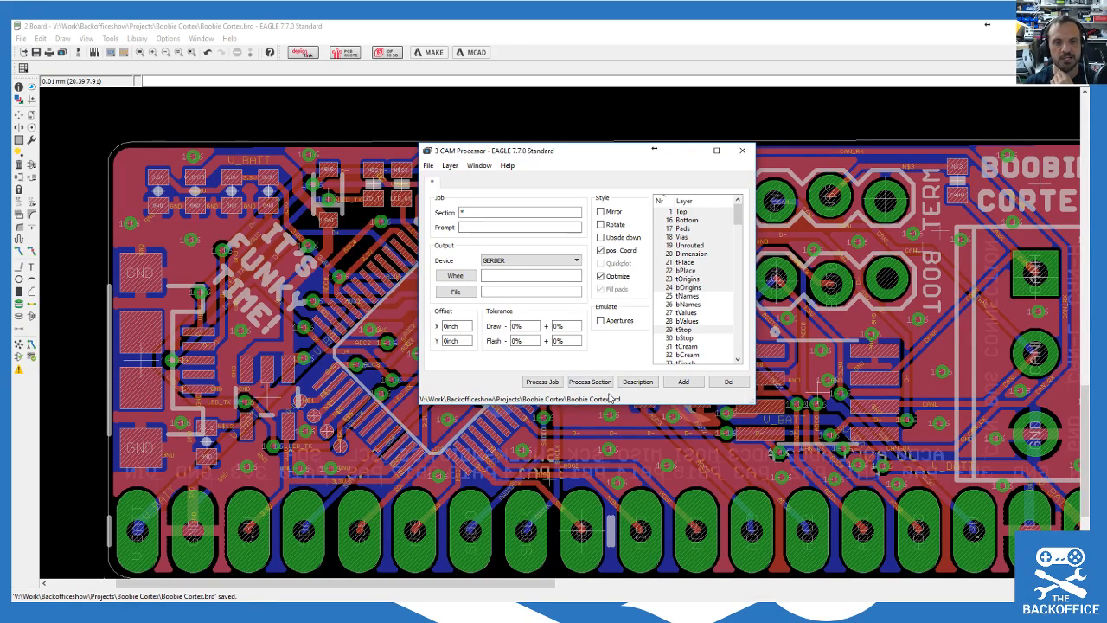
click(542, 381)
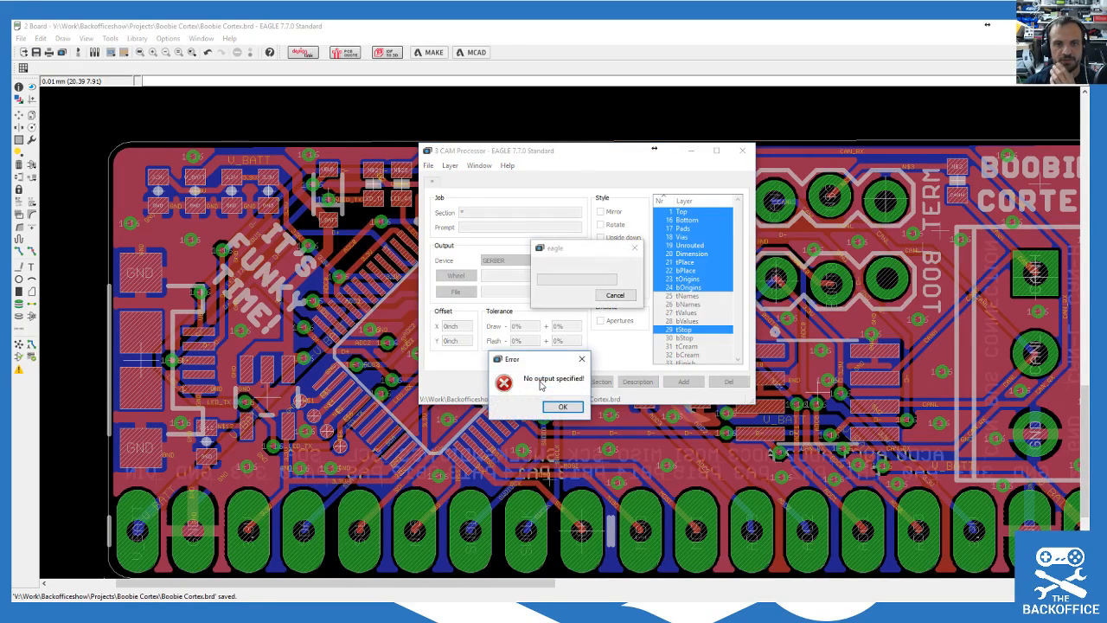
click(561, 405)
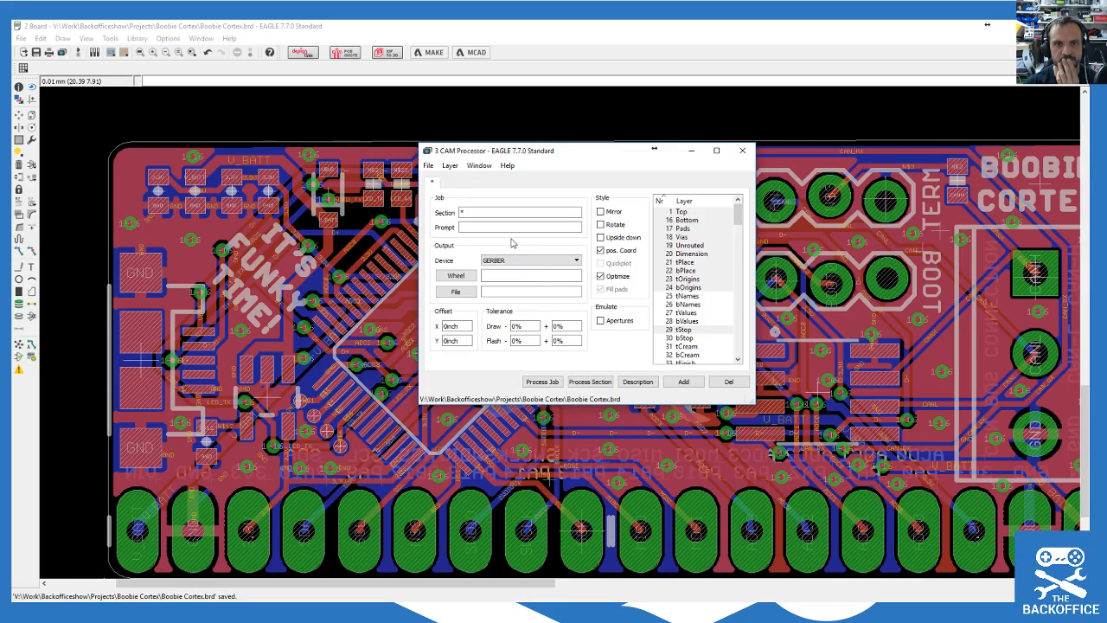
Step: Set the CAM output file to TEST.GBR in the Boobie Cortex project folder
click(489, 295)
click(456, 292)
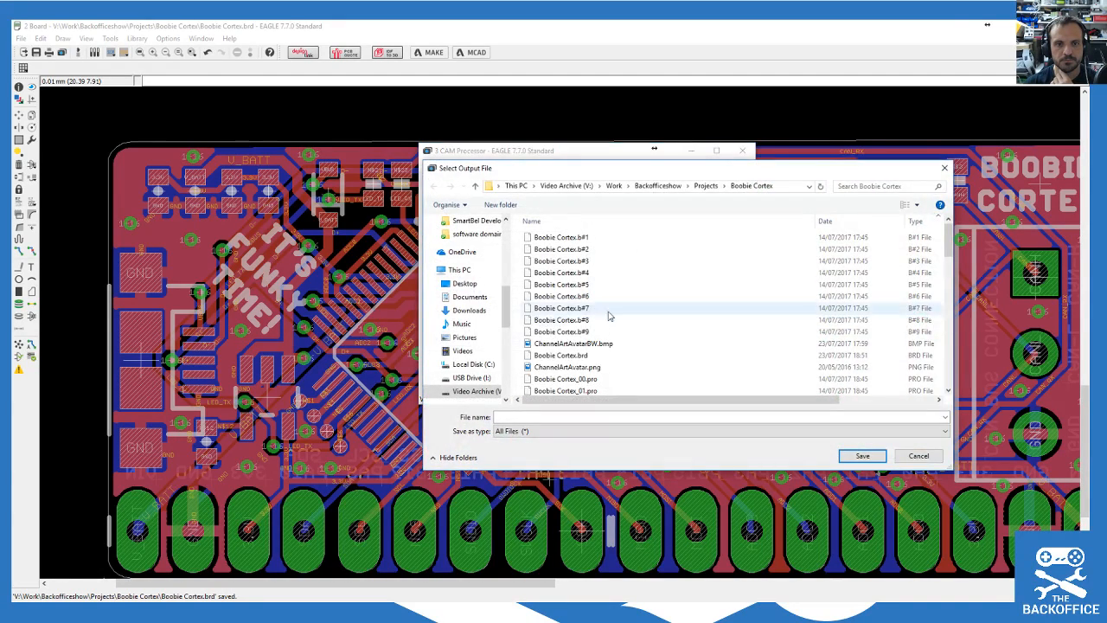
click(536, 418)
text(TEST>)
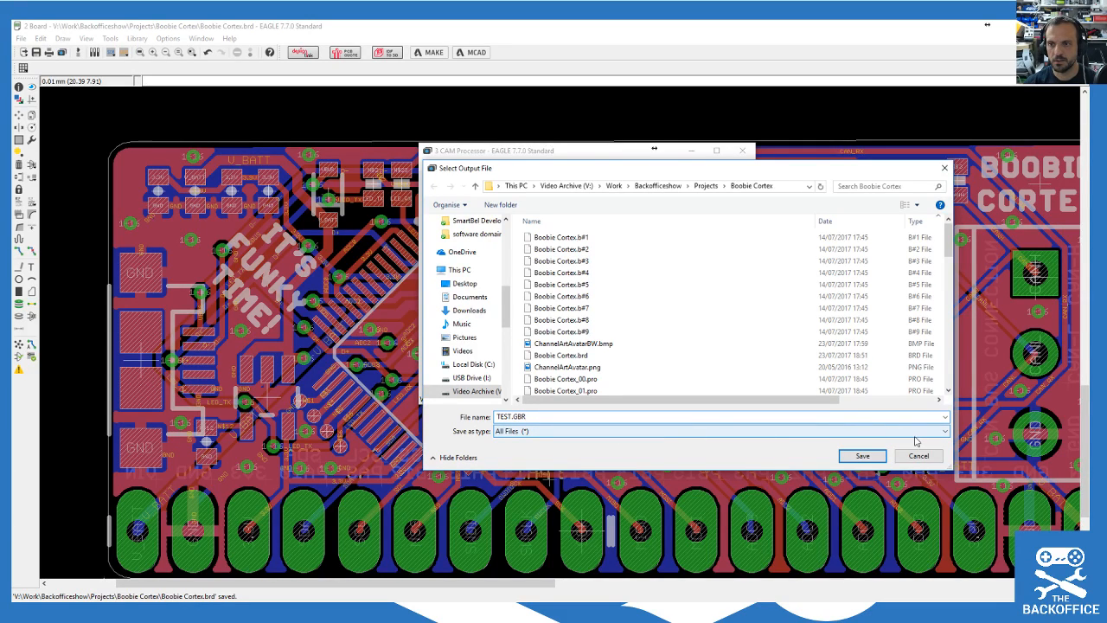
click(862, 456)
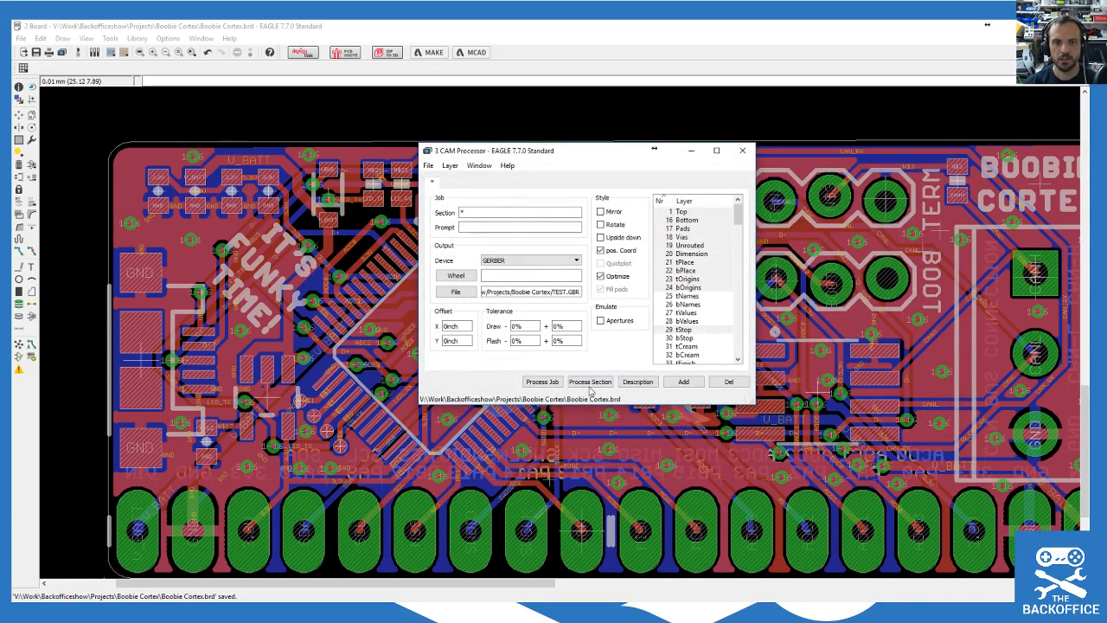
Step: Try to process the job with the GERBER device, then open the aperture wheel file selection and cancel it
click(550, 383)
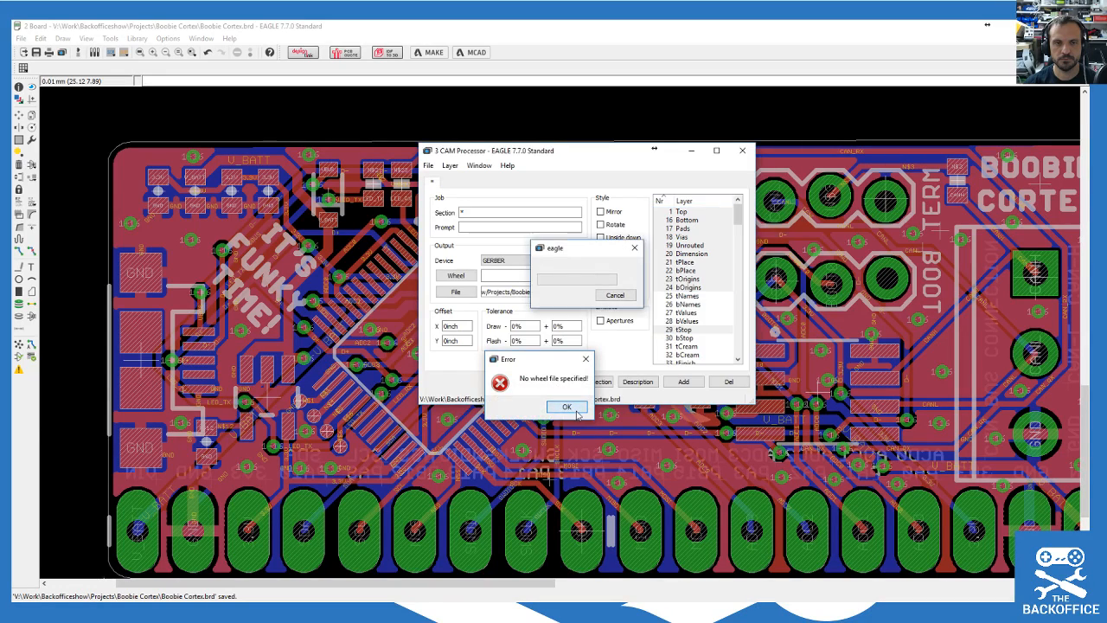
click(566, 407)
click(456, 276)
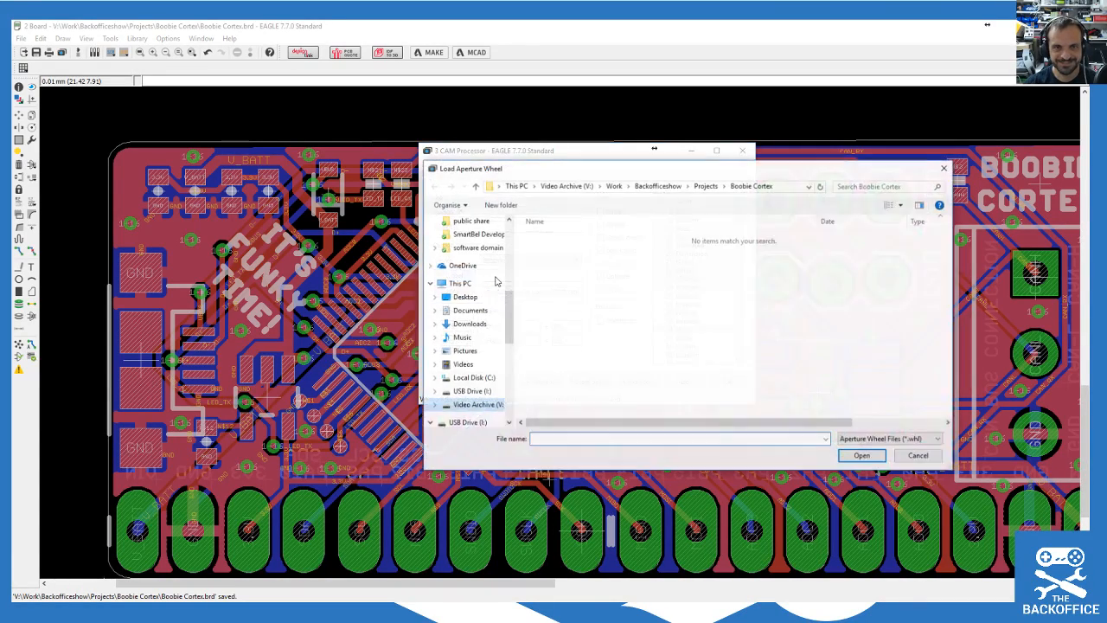
click(918, 456)
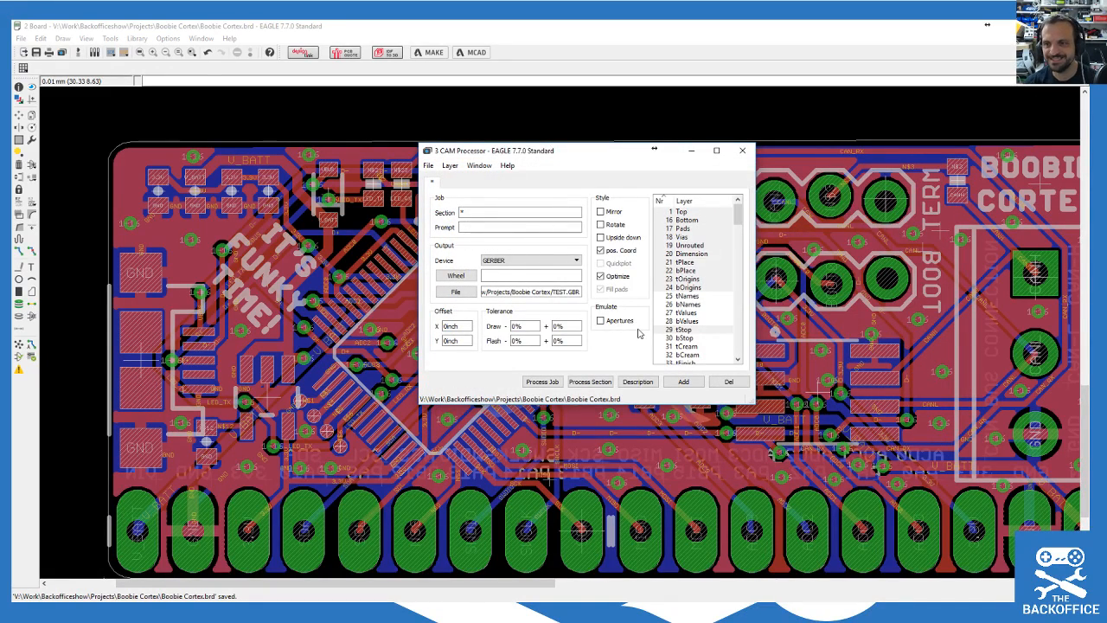
Step: Set the output device to GERBER_RS274X and try to process the job, accepting several signal layers but declining Holes without Drills
click(548, 261)
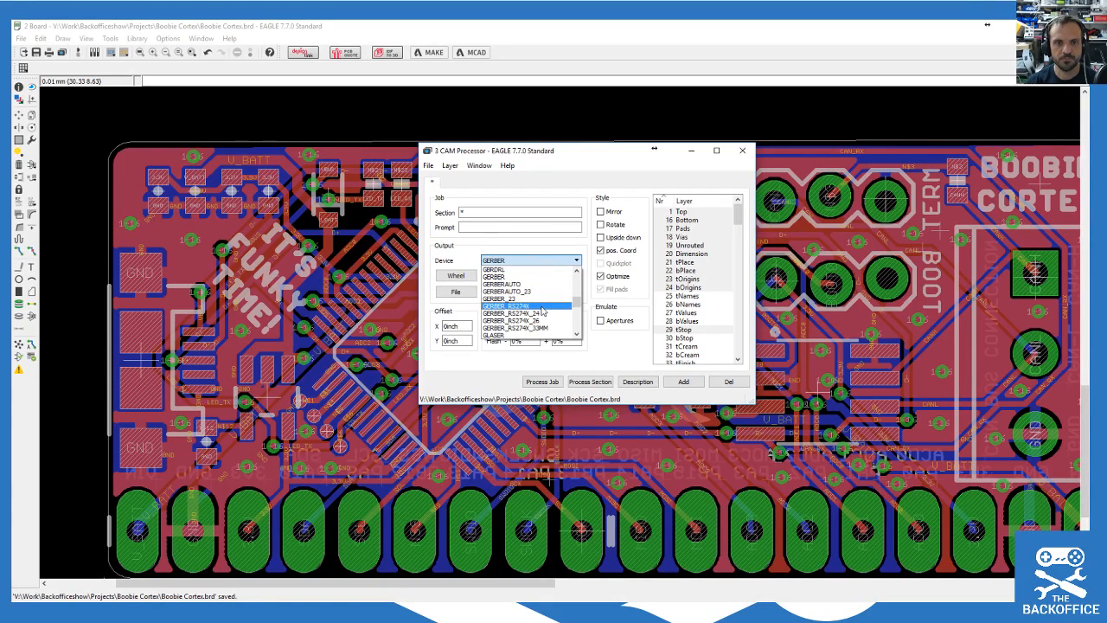
click(538, 307)
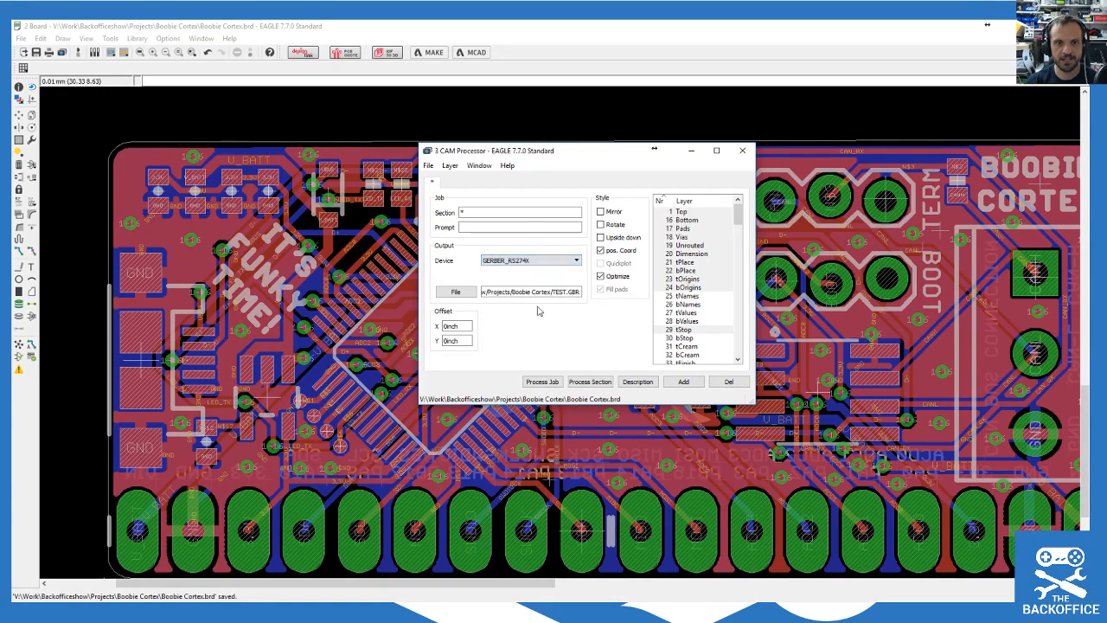
click(540, 381)
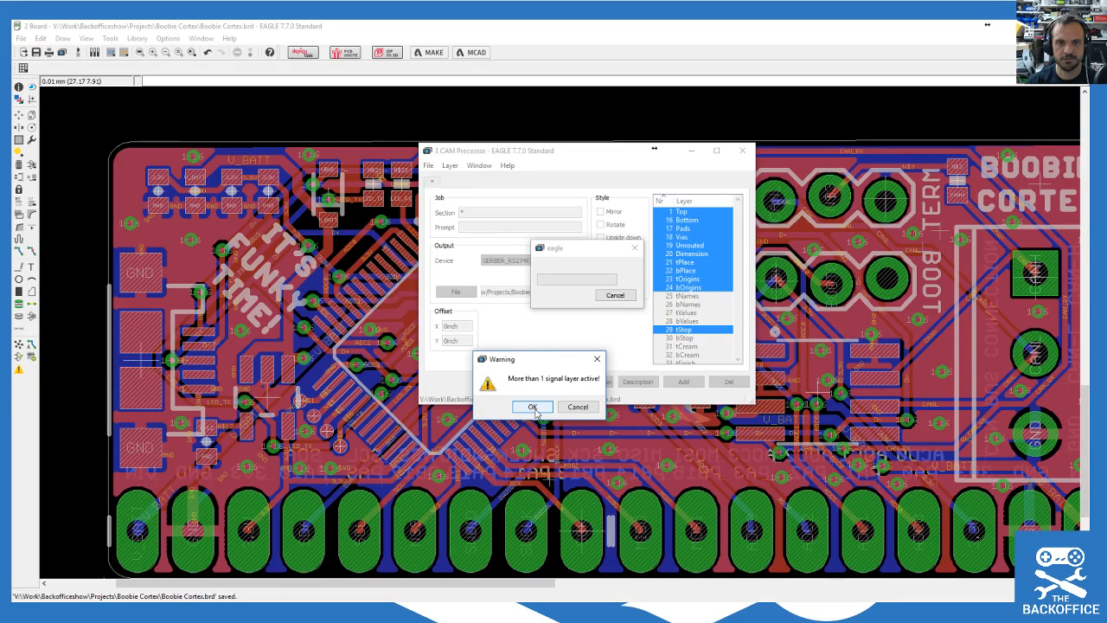
click(532, 407)
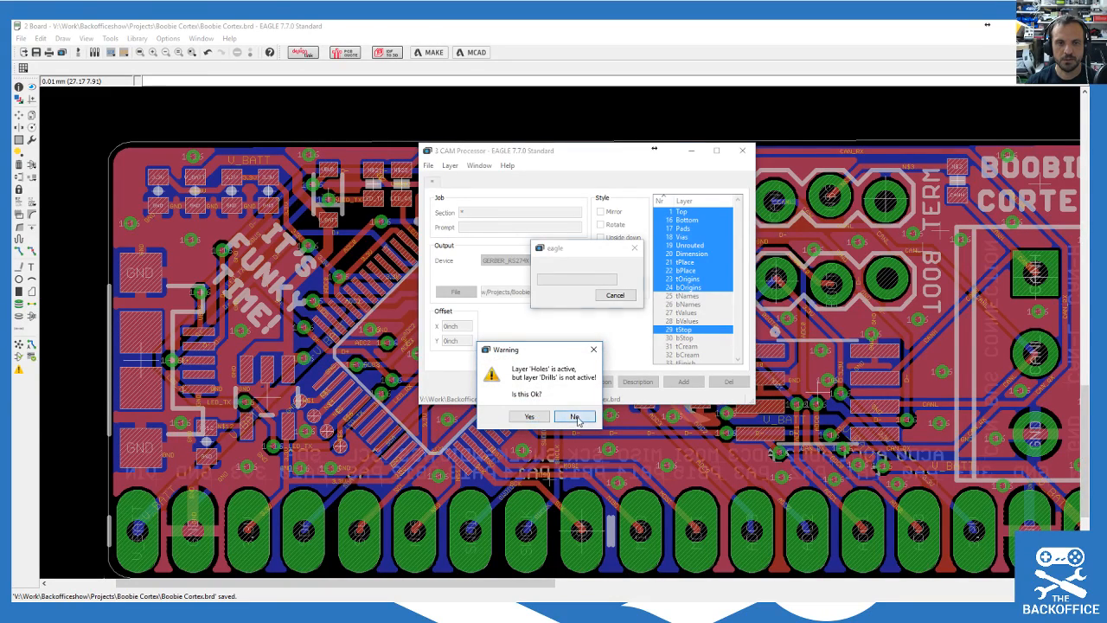
click(575, 416)
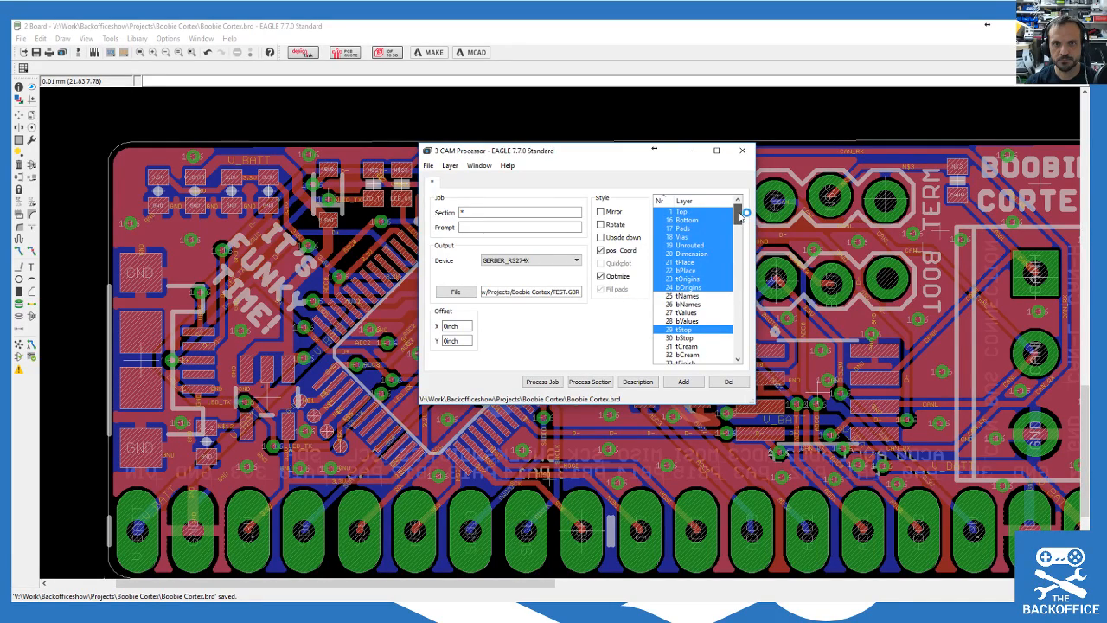
Step: Check the available output devices and add the bStop layer to the layers included in the CAM job
drag(739, 216, 740, 228)
click(516, 261)
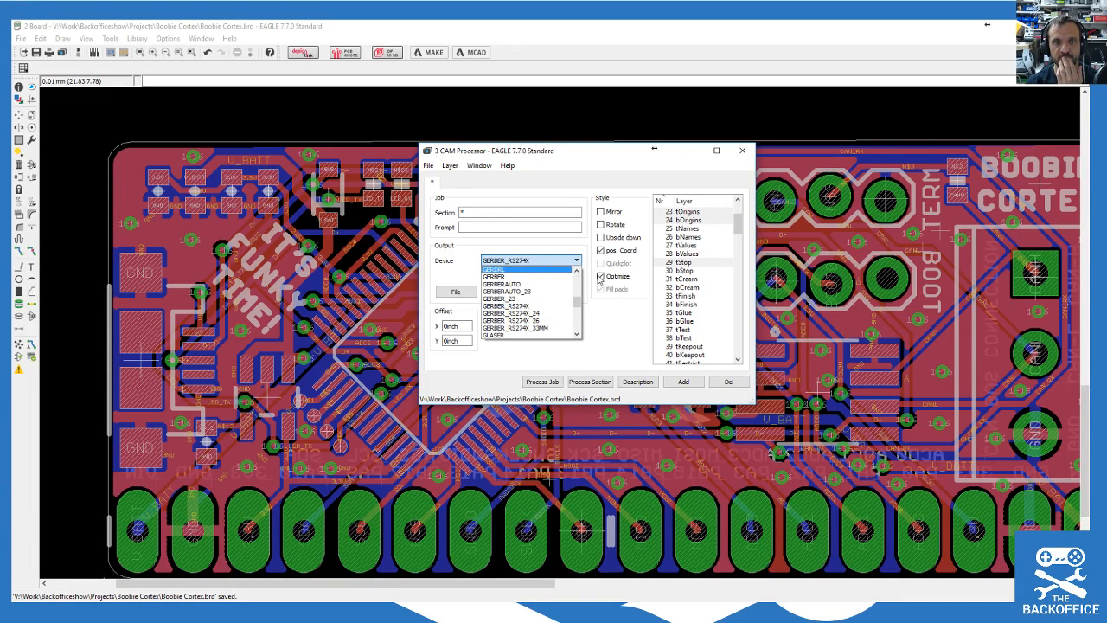
click(591, 160)
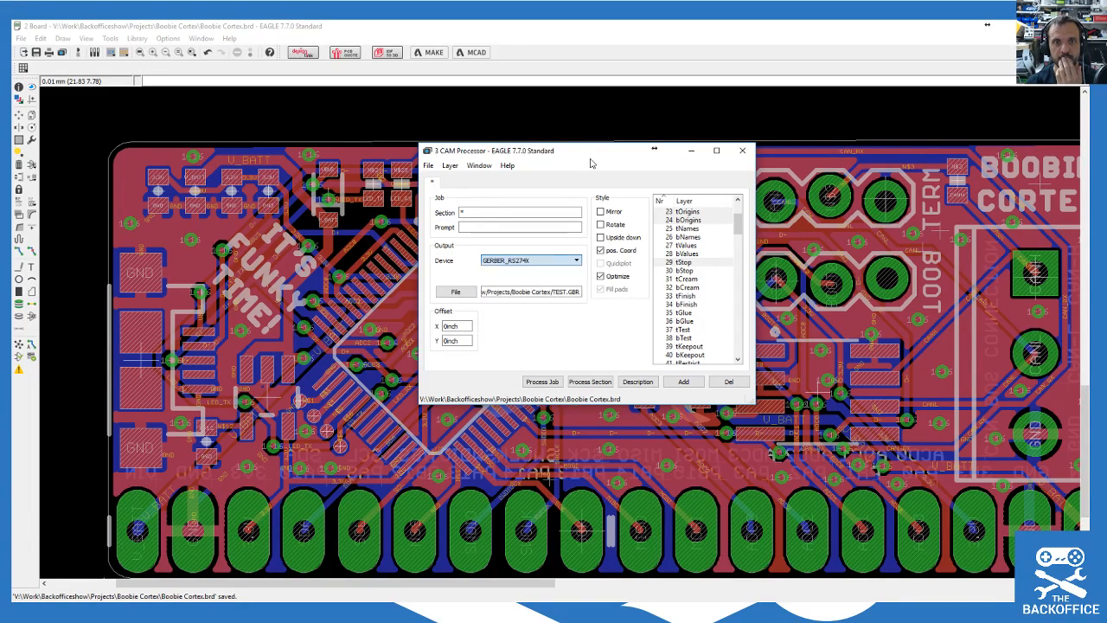
click(667, 274)
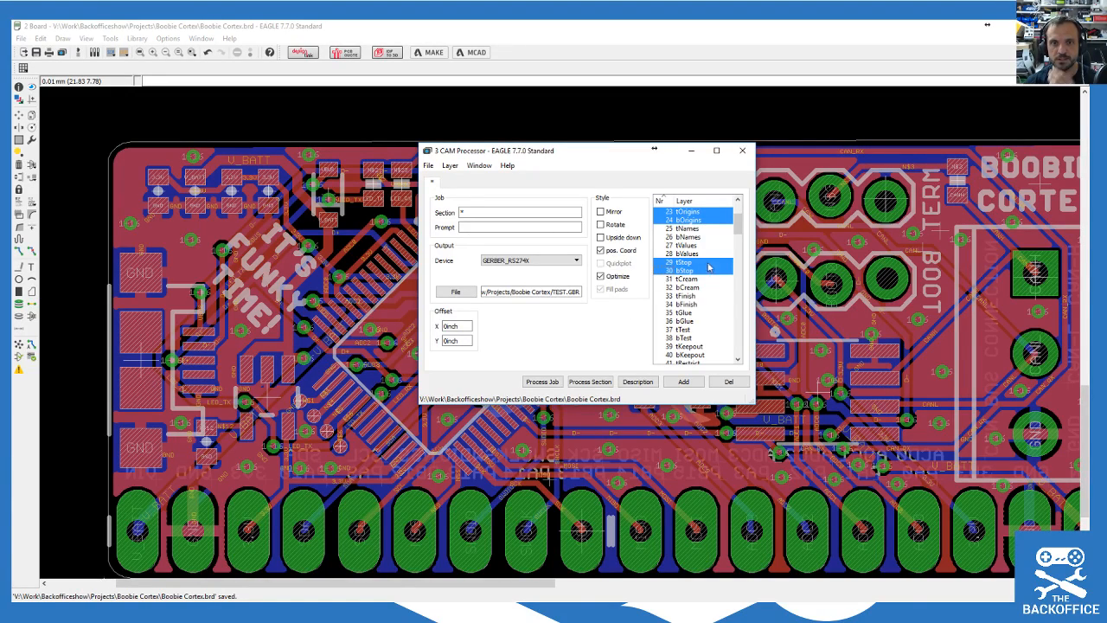
mouse_move(739, 220)
mouse_down()
mouse_move(740, 232)
mouse_move(740, 222)
mouse_up()
click(576, 260)
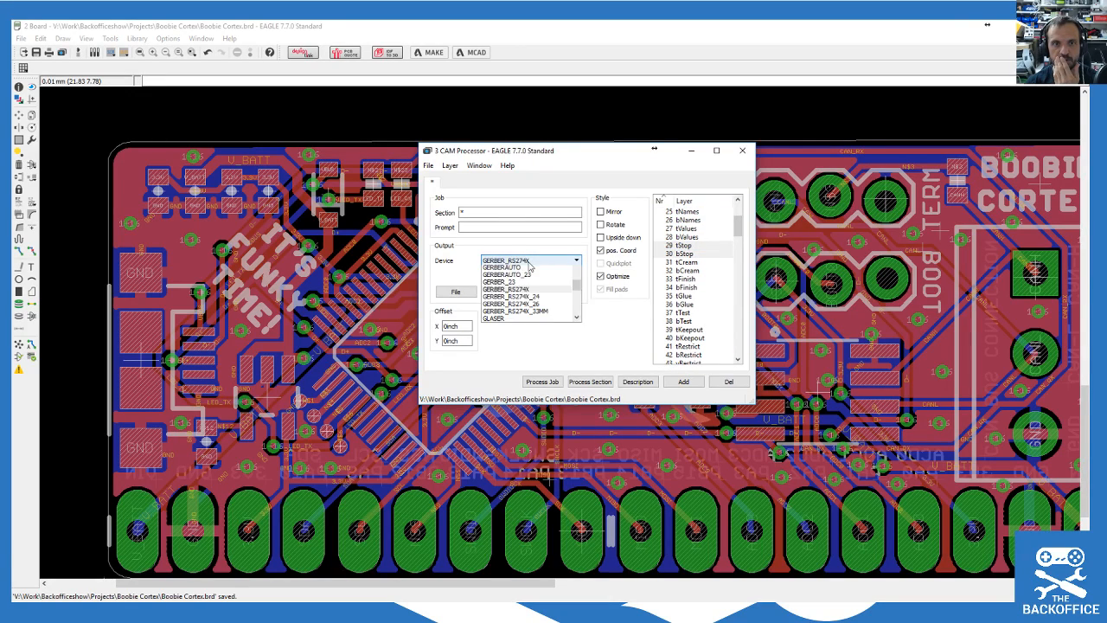
mouse_move(577, 300)
mouse_down()
mouse_move(577, 279)
mouse_move(581, 308)
mouse_up()
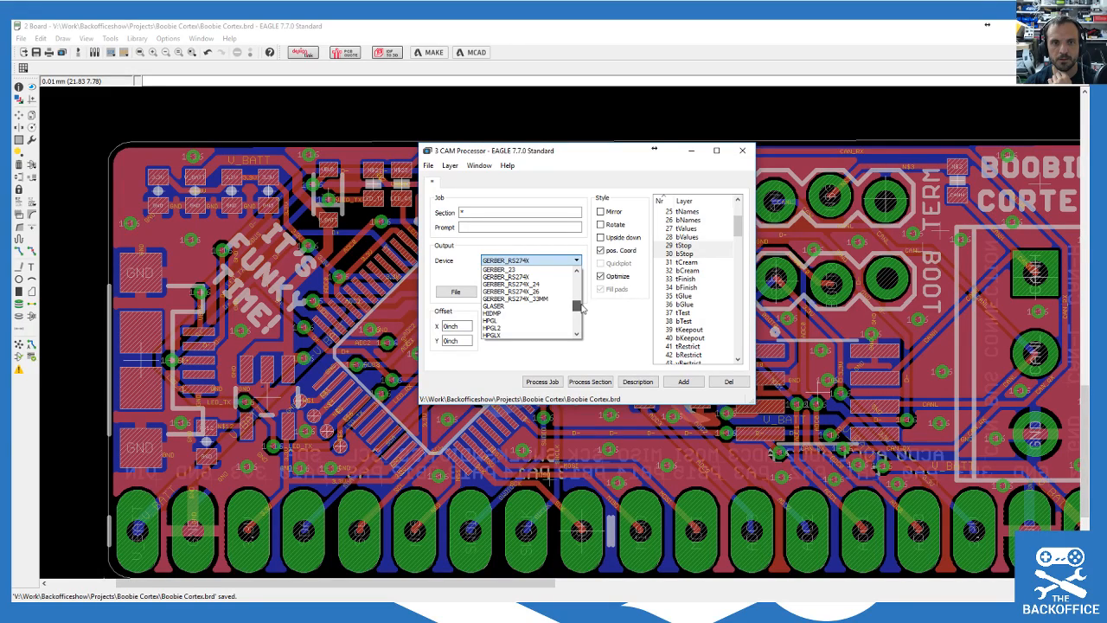
drag(582, 309, 576, 304)
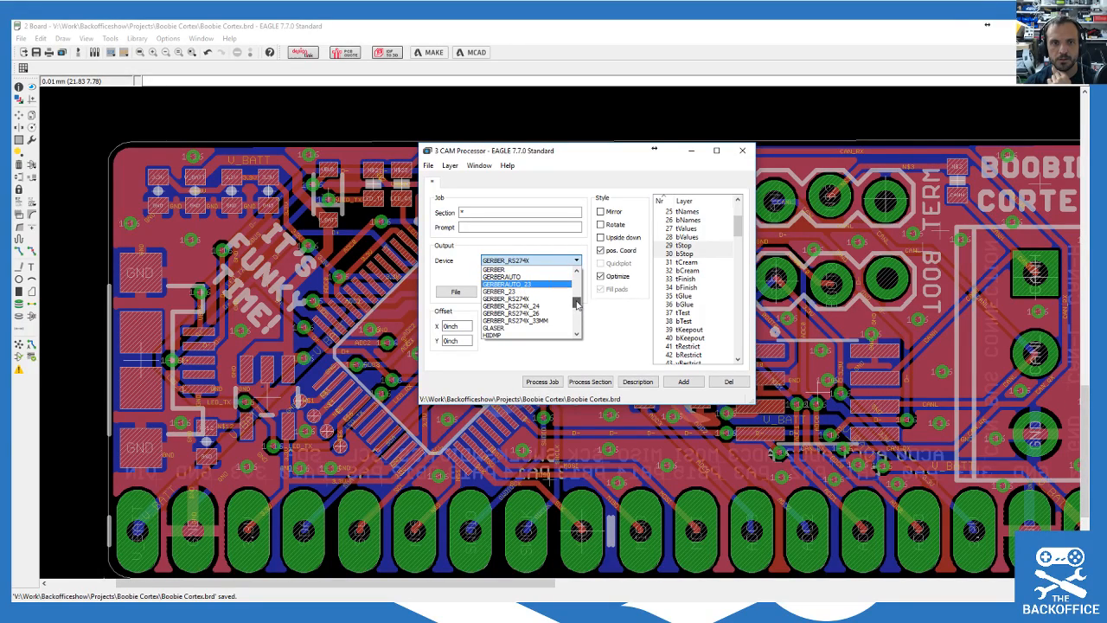
click(538, 299)
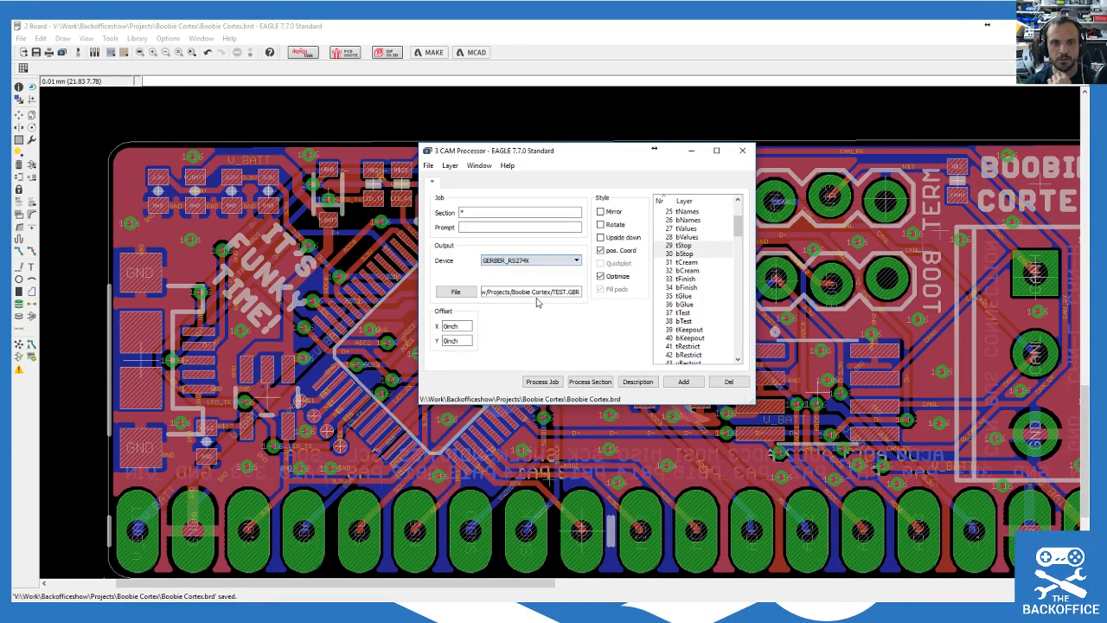
click(560, 381)
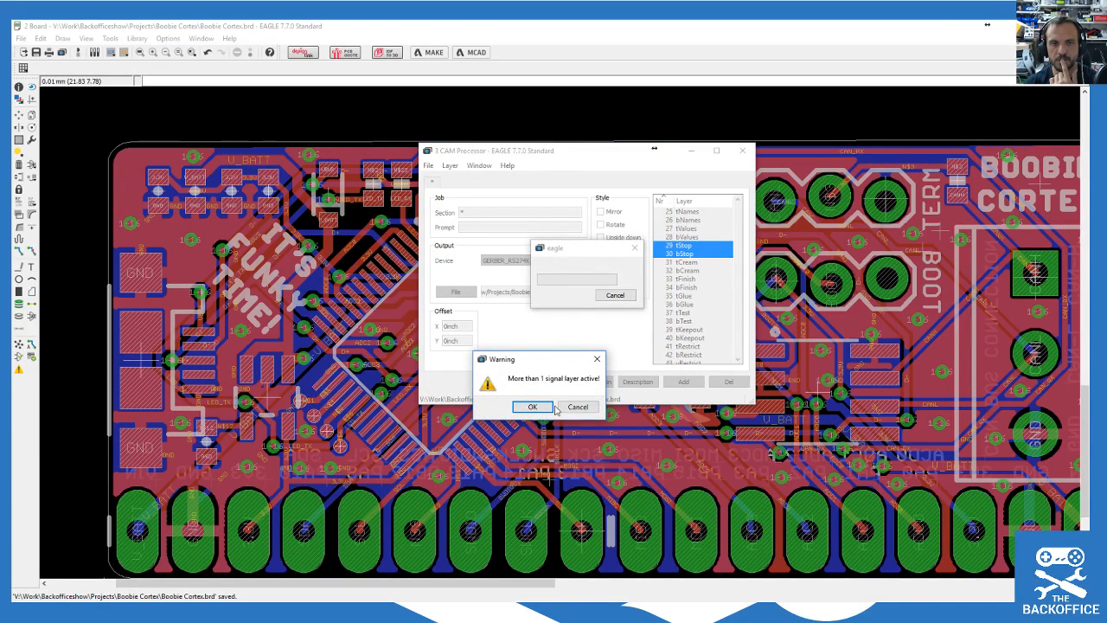
click(573, 407)
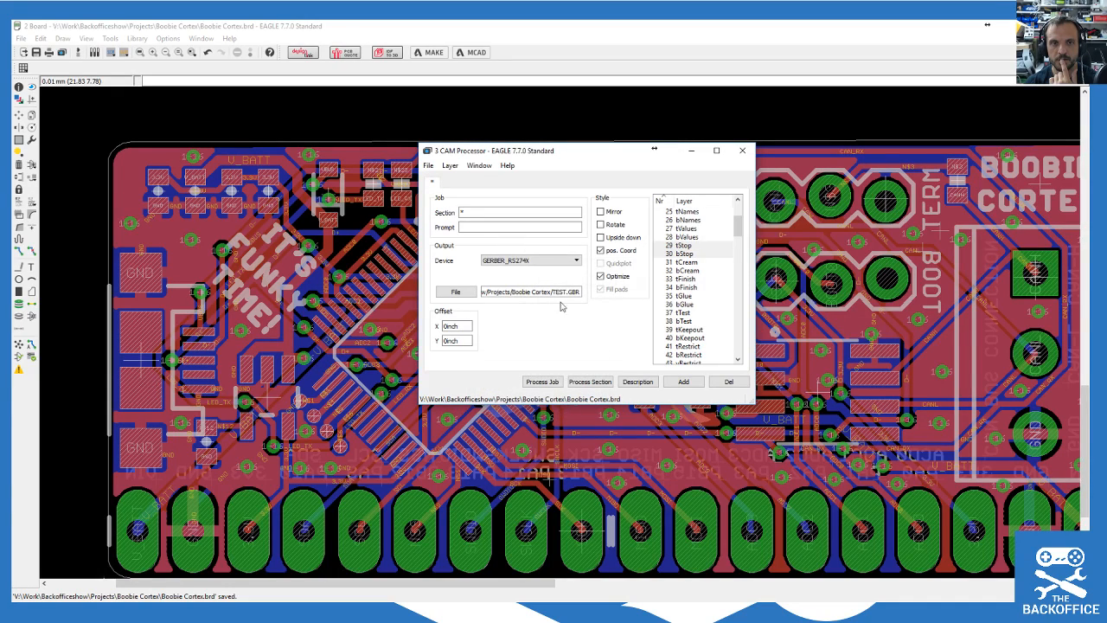
Step: Reopen the Boobie Cortex board in the CAM Processor
click(428, 165)
mouse_move(451, 182)
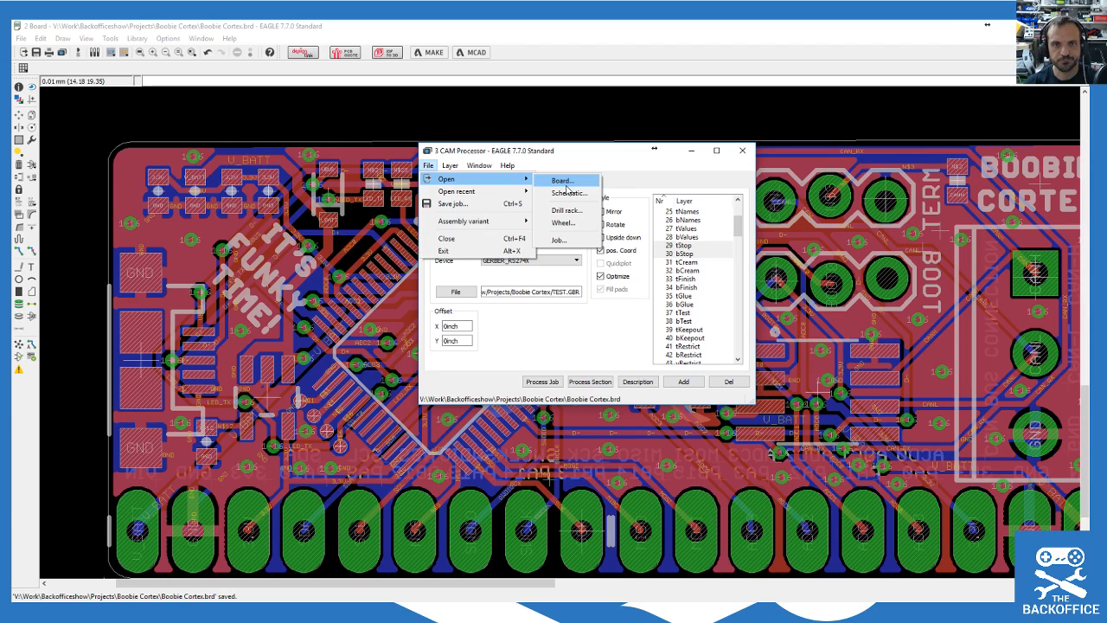
click(562, 181)
double_click(563, 237)
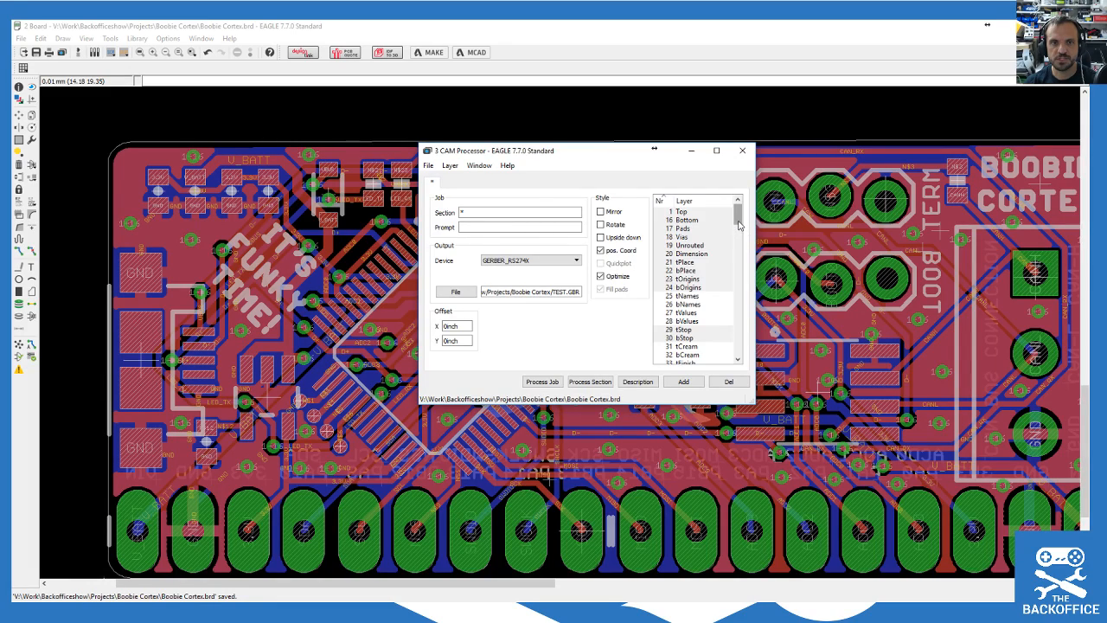
Step: Process the CAM job to TEST.GBR with the GERBER_RS274X device, accepting the warnings
mouse_move(741, 227)
mouse_down()
mouse_move(741, 240)
mouse_move(742, 222)
mouse_up()
click(543, 383)
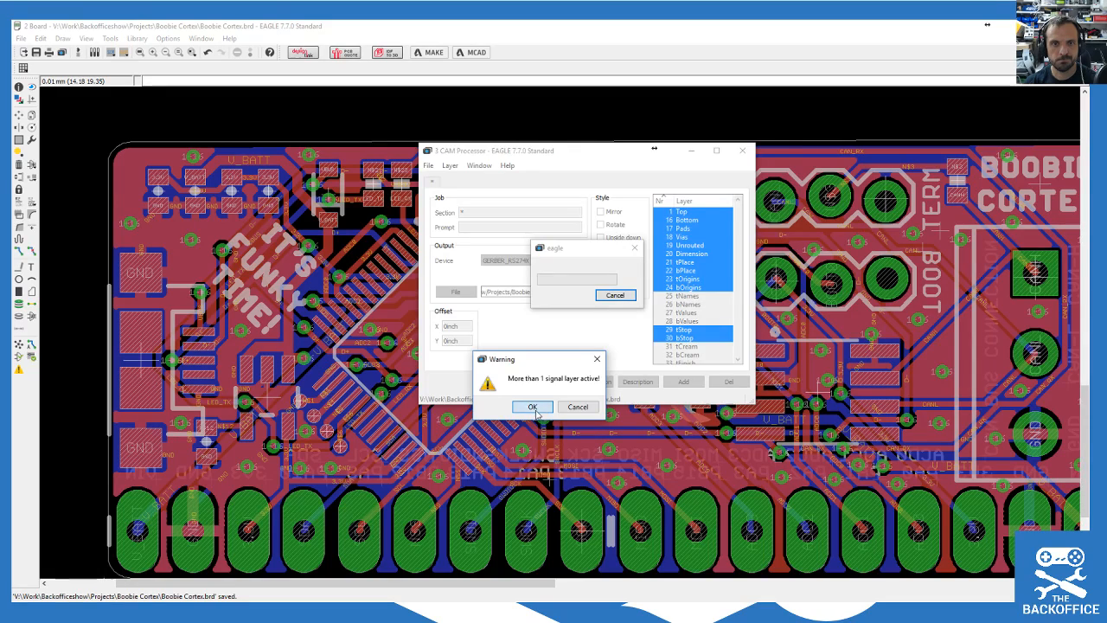
click(534, 406)
click(529, 417)
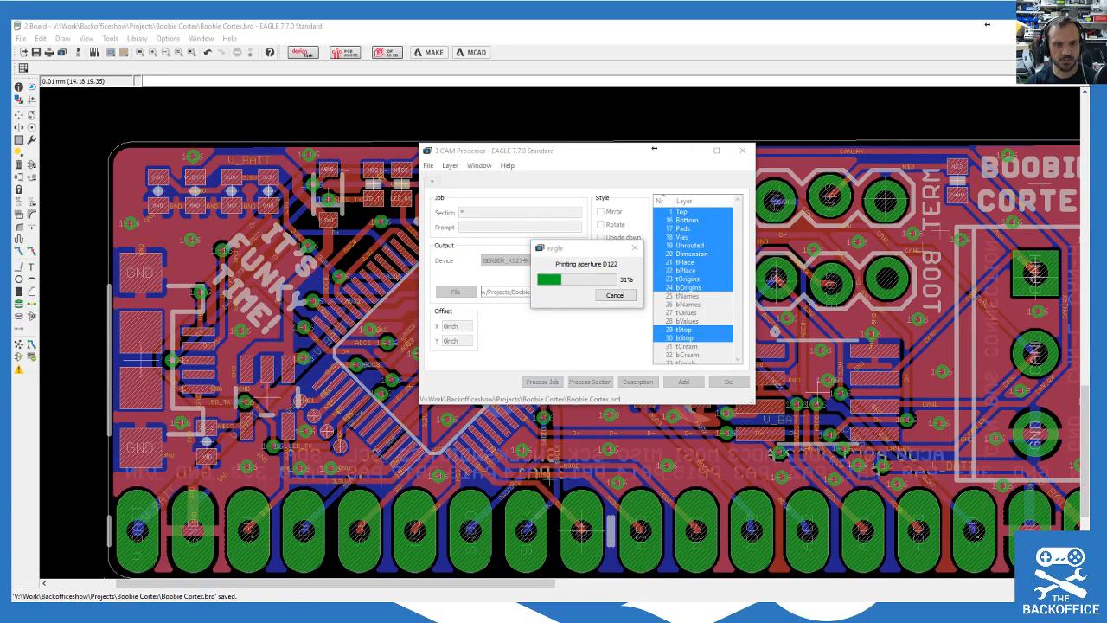
Step: Switch to File Explorer and check the Boobie Cortex project folder for the exported files
mouse_move(273, 612)
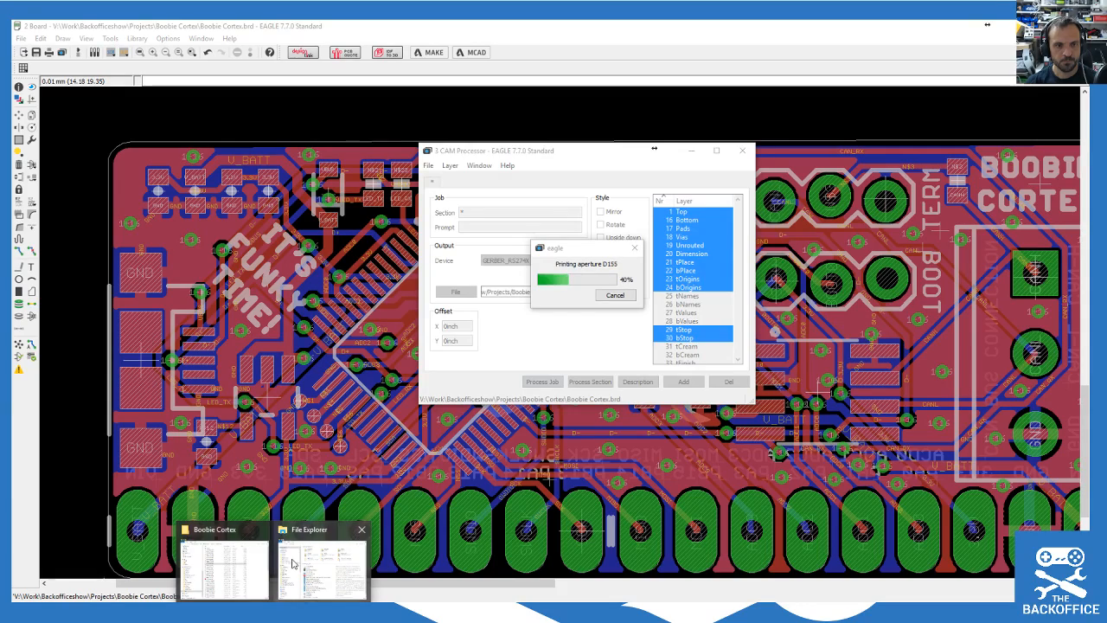
click(225, 562)
drag(553, 82, 943, 102)
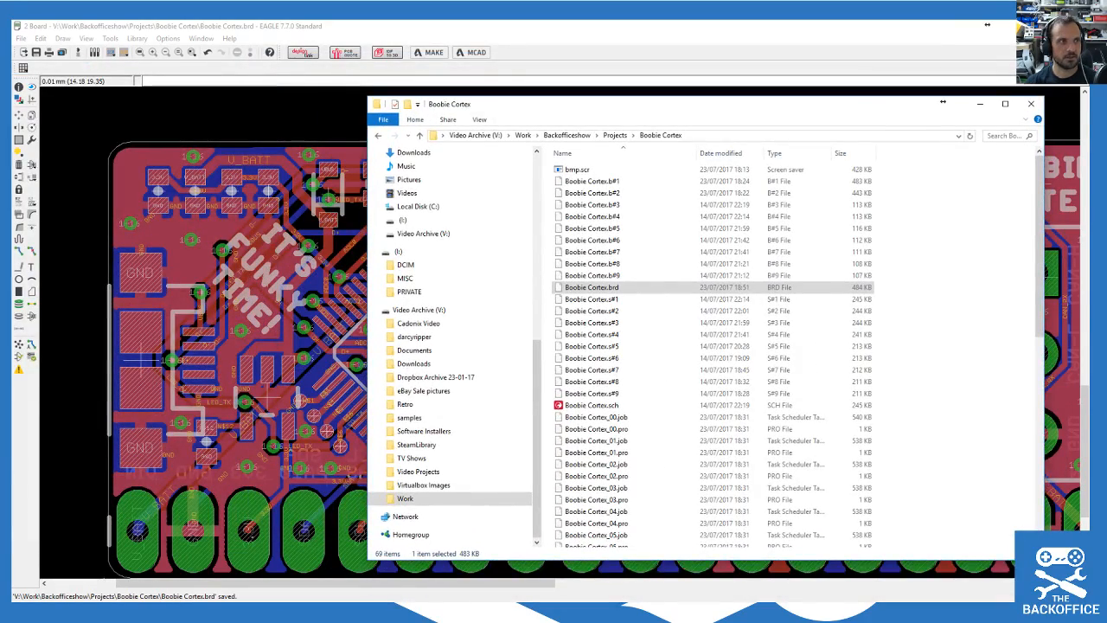
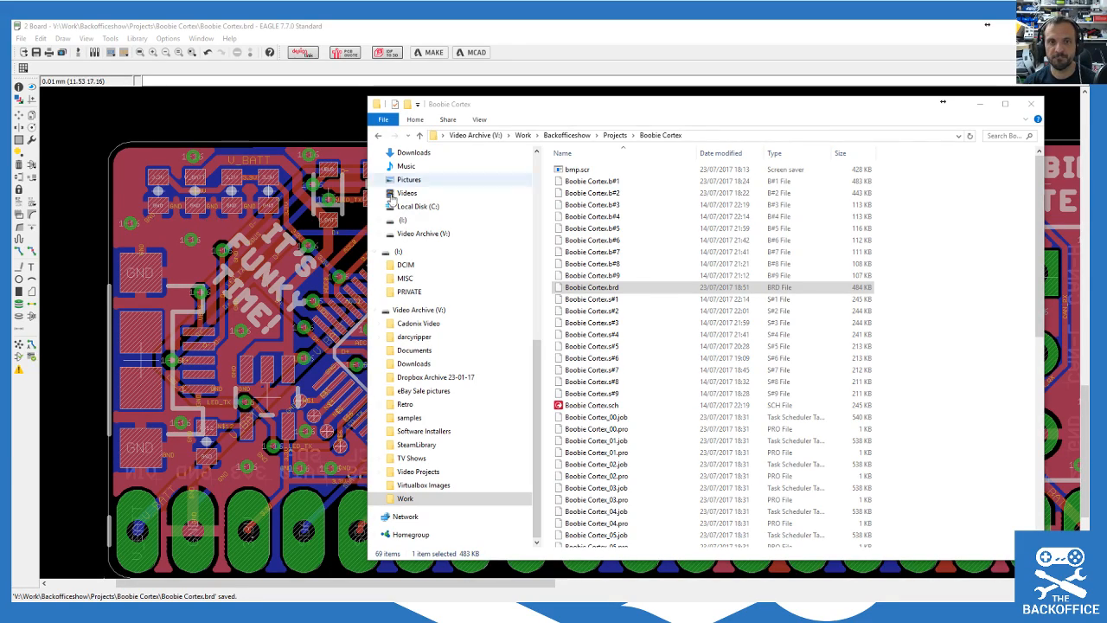
drag(496, 105, 0, 104)
Step: Load the predefined CAM job gerb274x.cam in EAGLE's CAM Processor and process the whole job
click(428, 165)
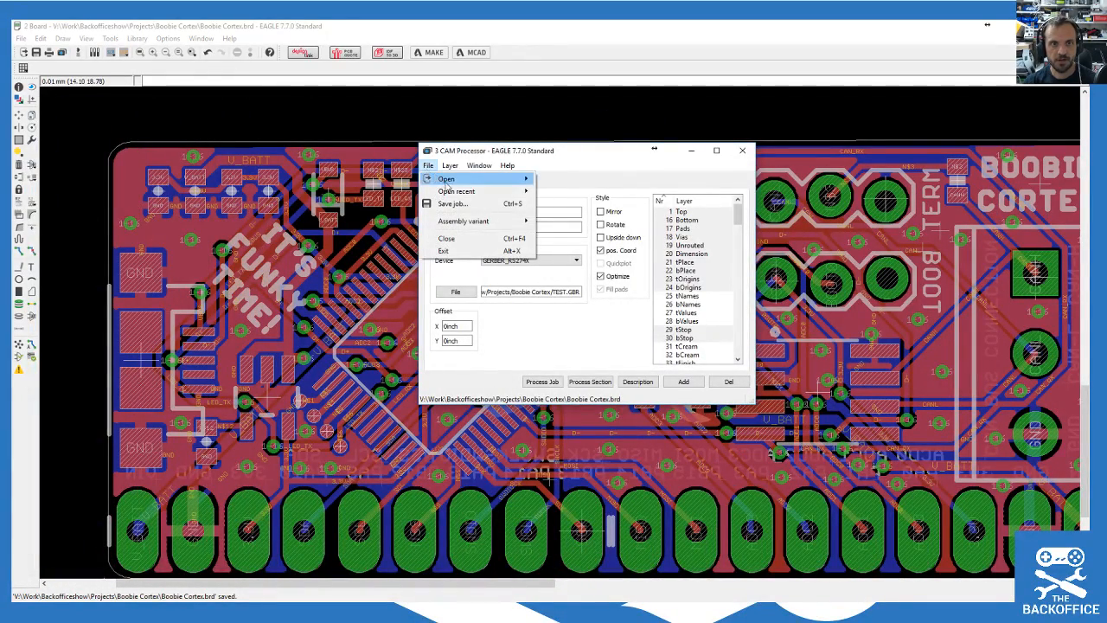
mouse_move(471, 179)
click(559, 239)
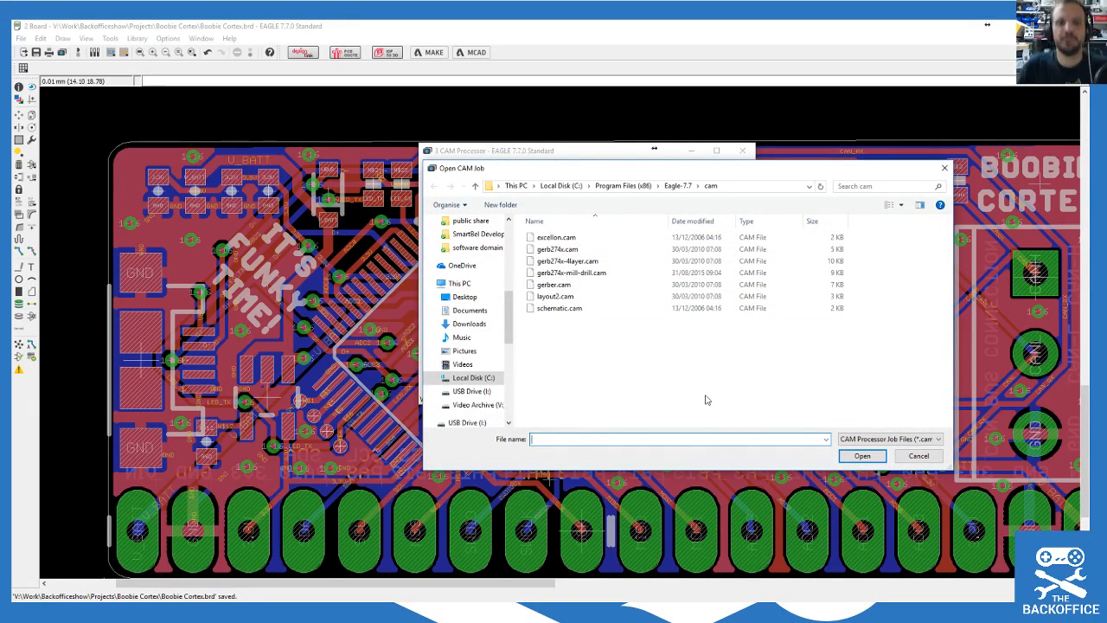
double_click(558, 249)
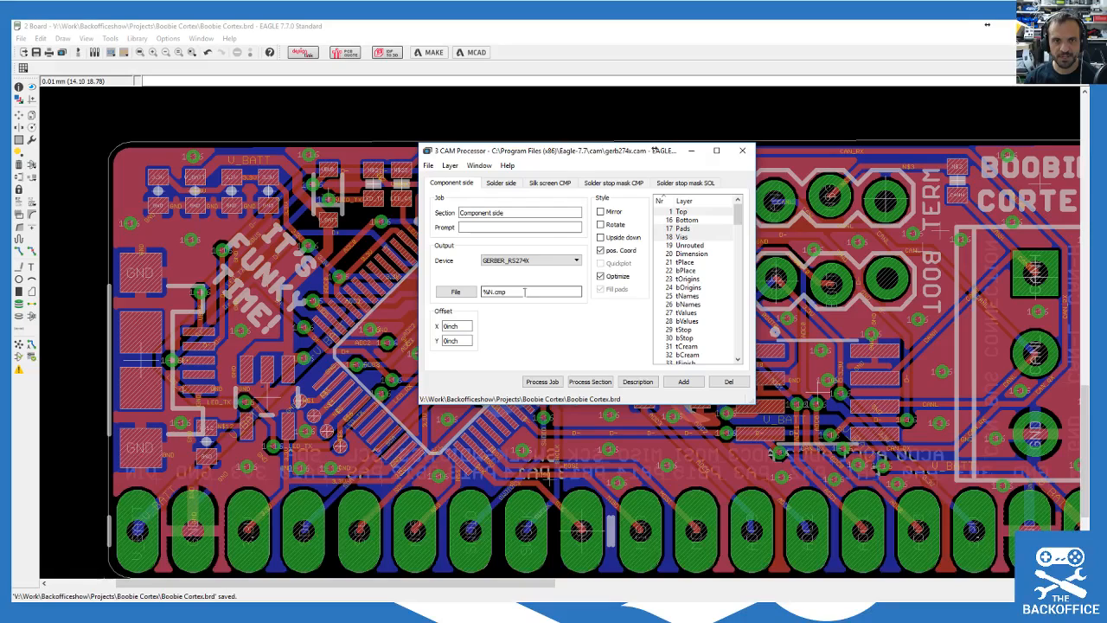
click(540, 384)
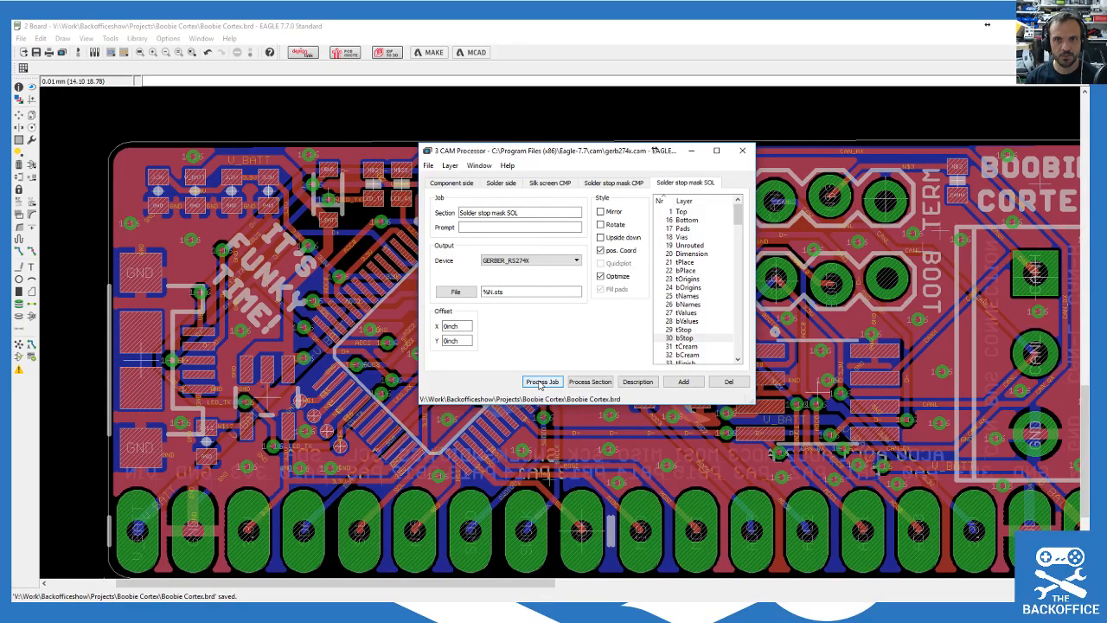
Step: Review the job's mask, silk screen, solder side and component side sections, including the Component side output device
click(609, 184)
click(538, 184)
click(504, 184)
click(465, 185)
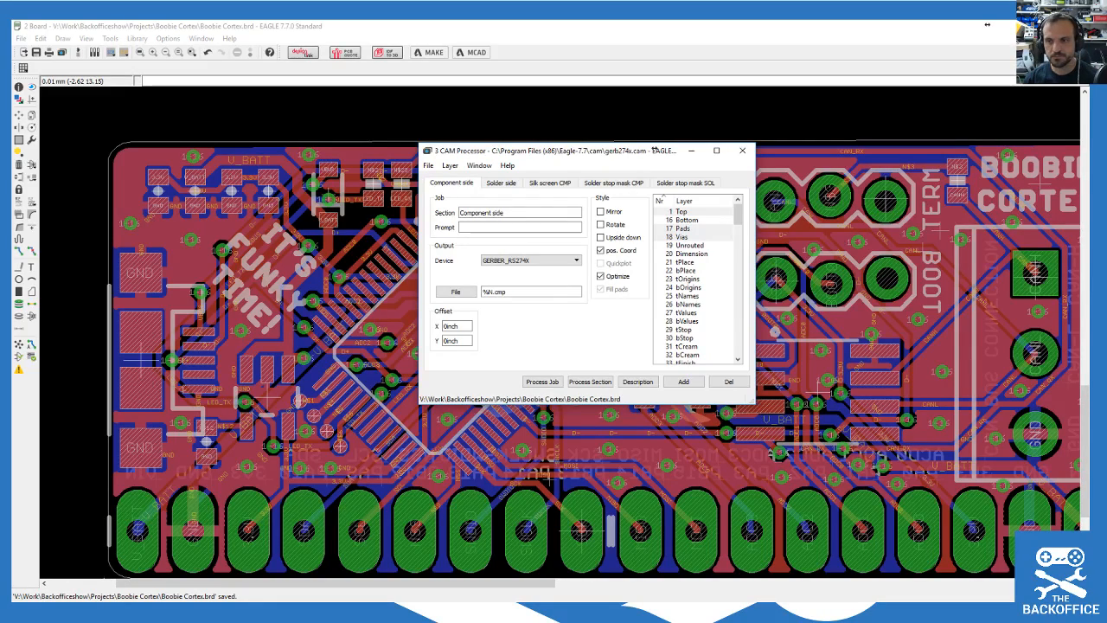
click(544, 260)
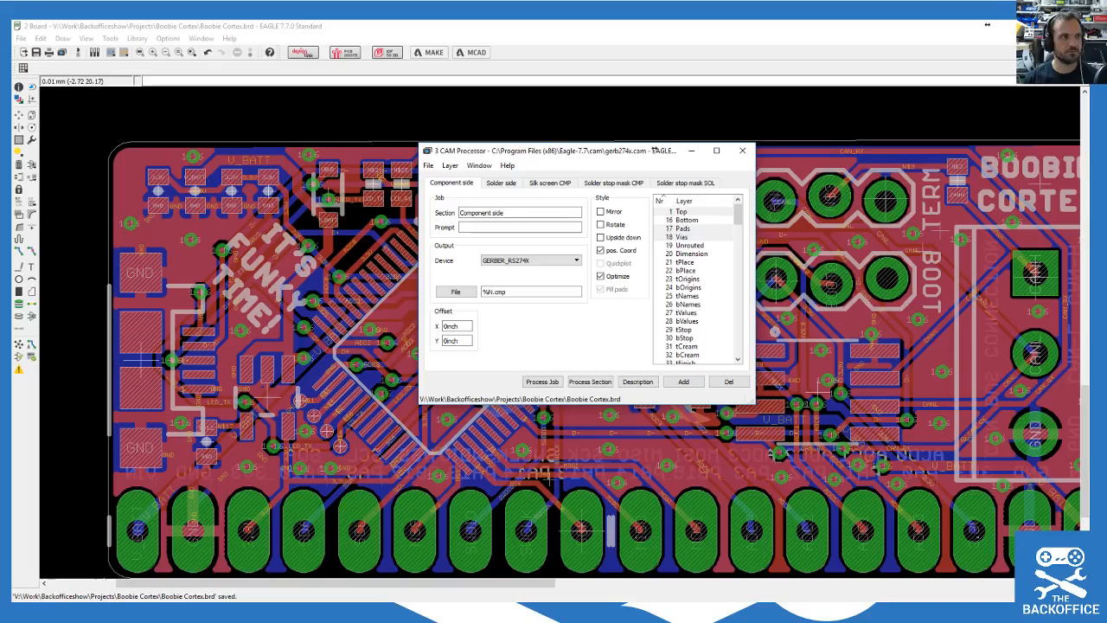
drag(13, 123, 0, 90)
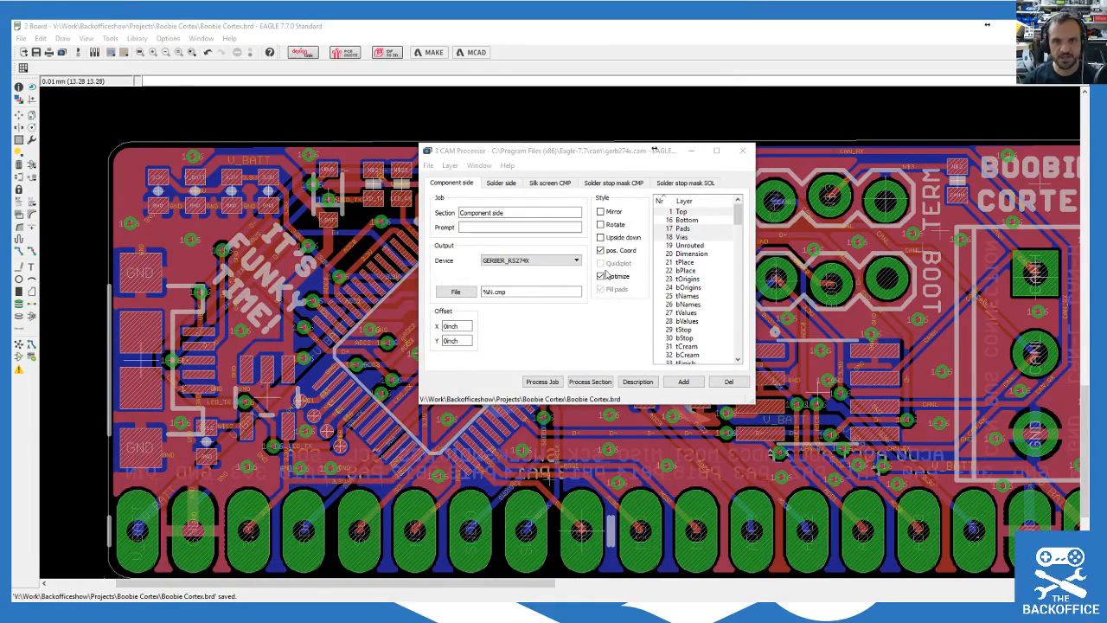
click(452, 188)
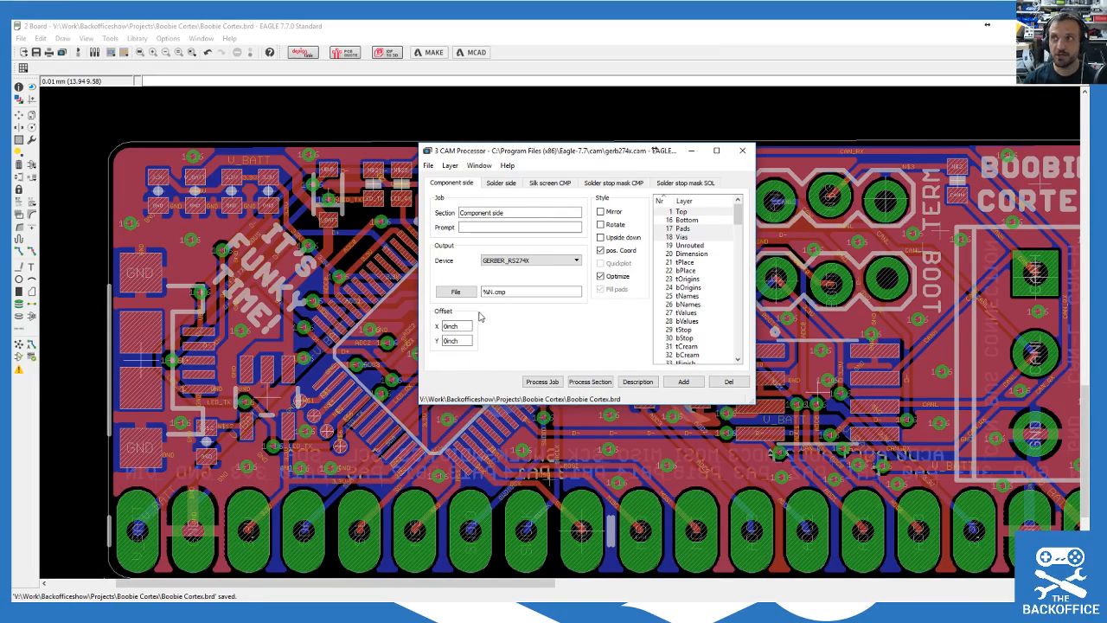
Step: Process the gerb274x.cam job several more times, starting from the Component side and Solder stop mask CMP sections
click(543, 384)
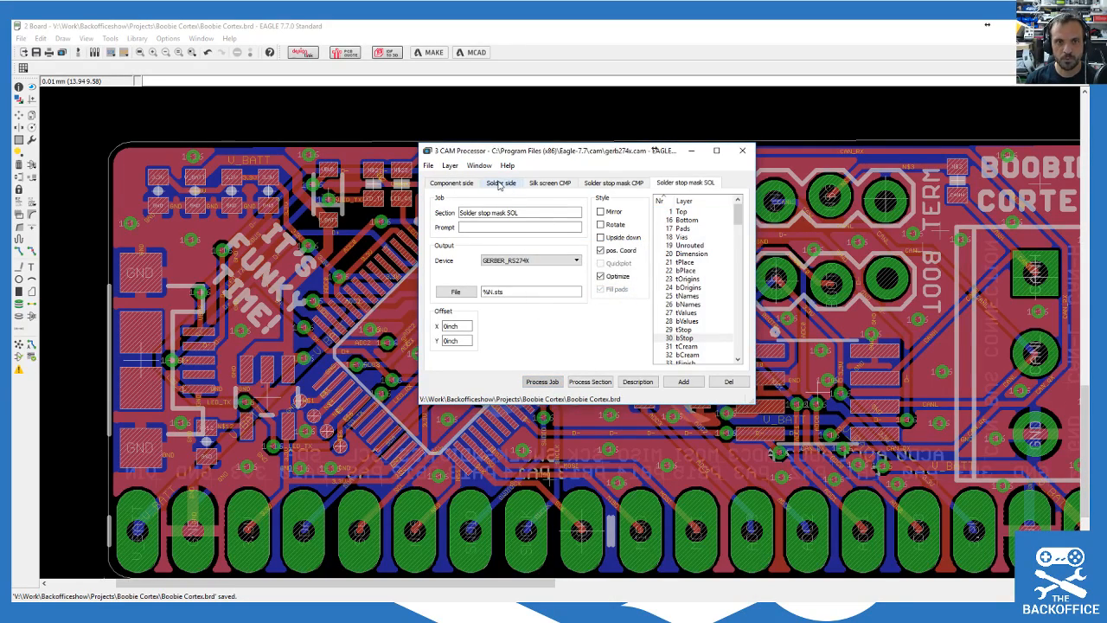
click(615, 185)
click(542, 381)
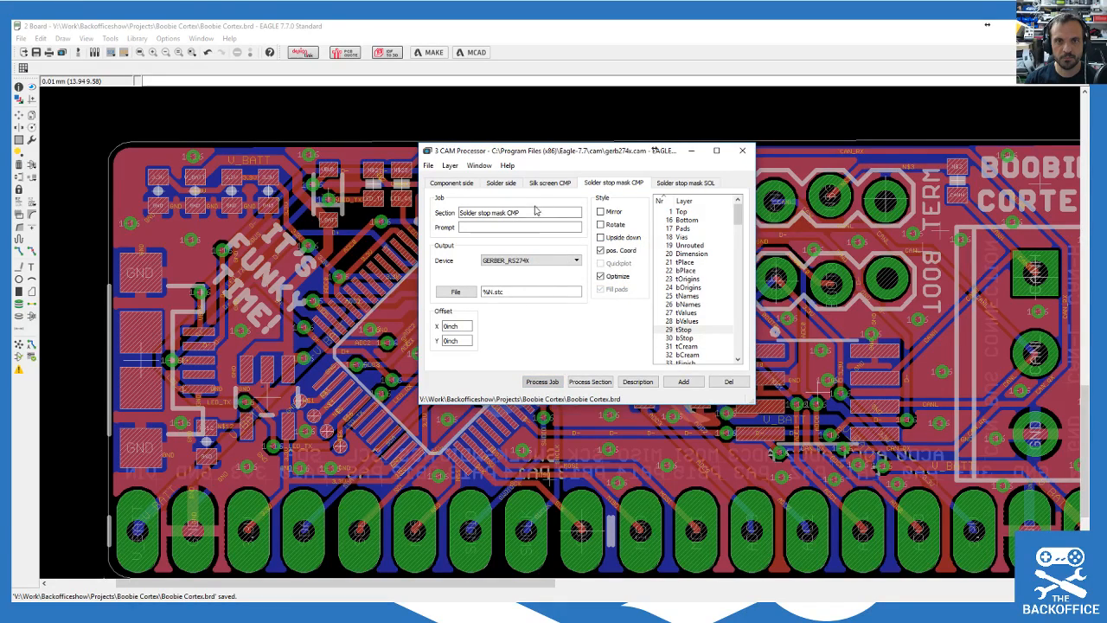
click(458, 183)
click(554, 384)
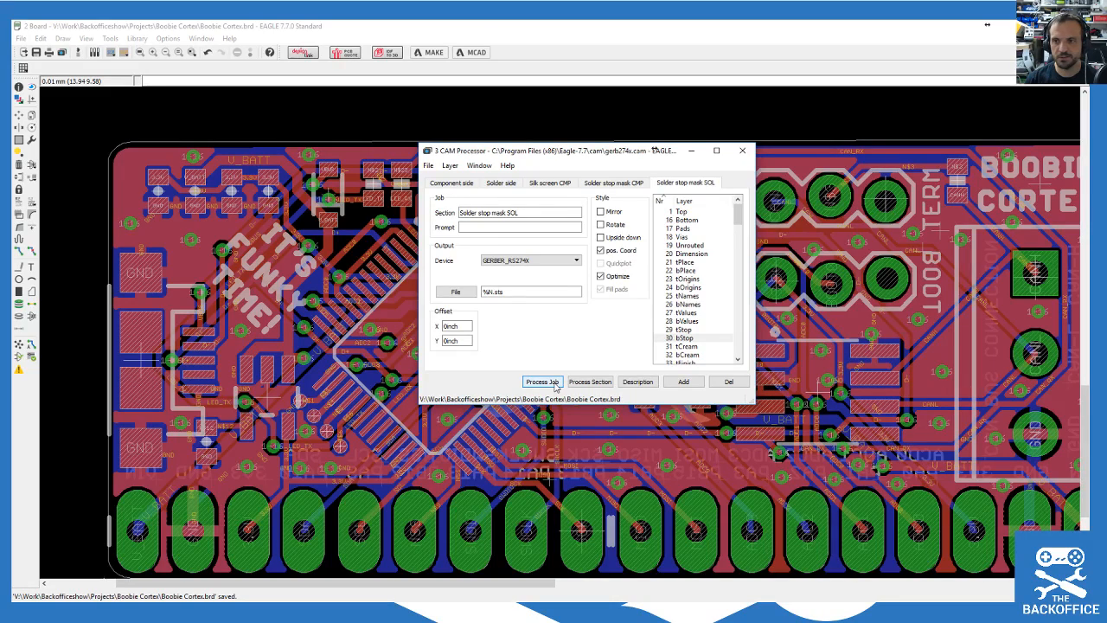
click(608, 182)
click(540, 382)
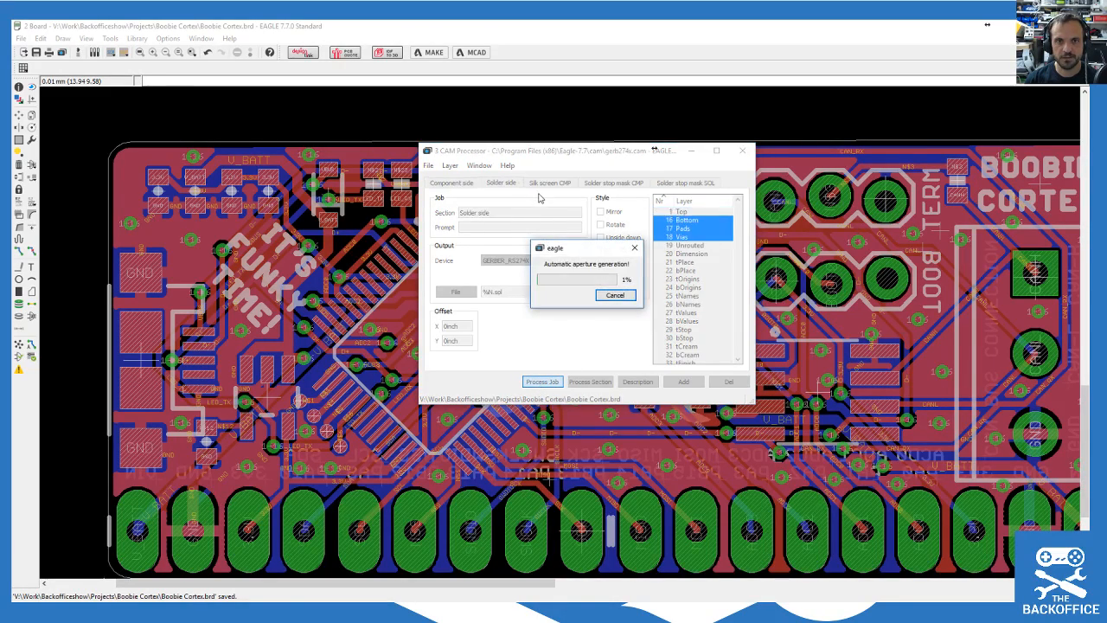
click(547, 381)
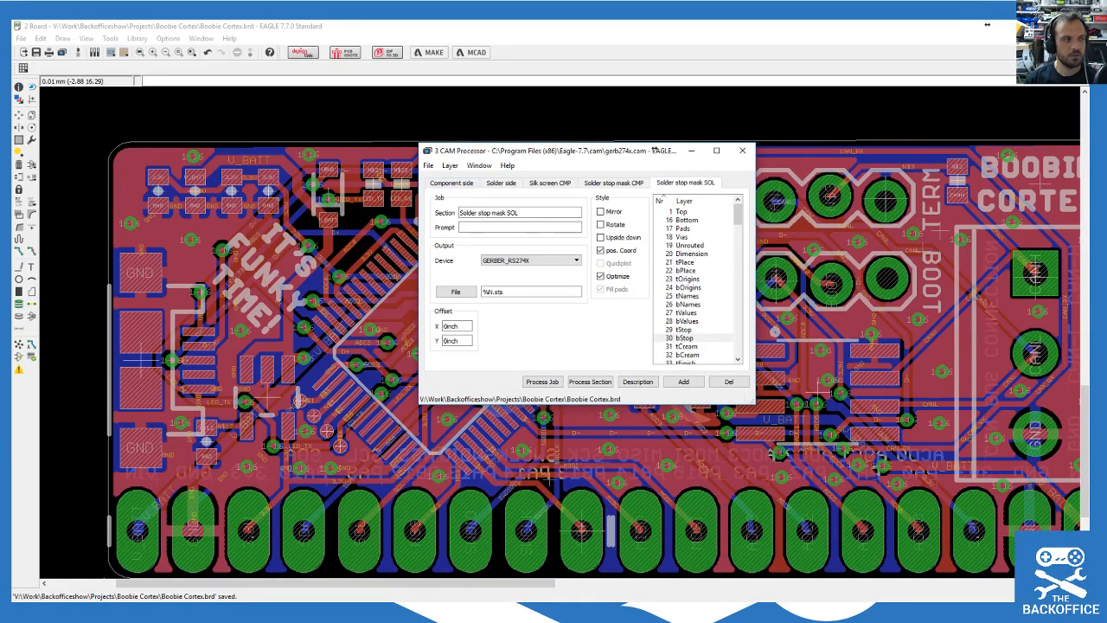
Step: Switch to File Explorer and look through the Boobie Cortex project folder for the generated Gerber files
drag(13, 121, 419, 102)
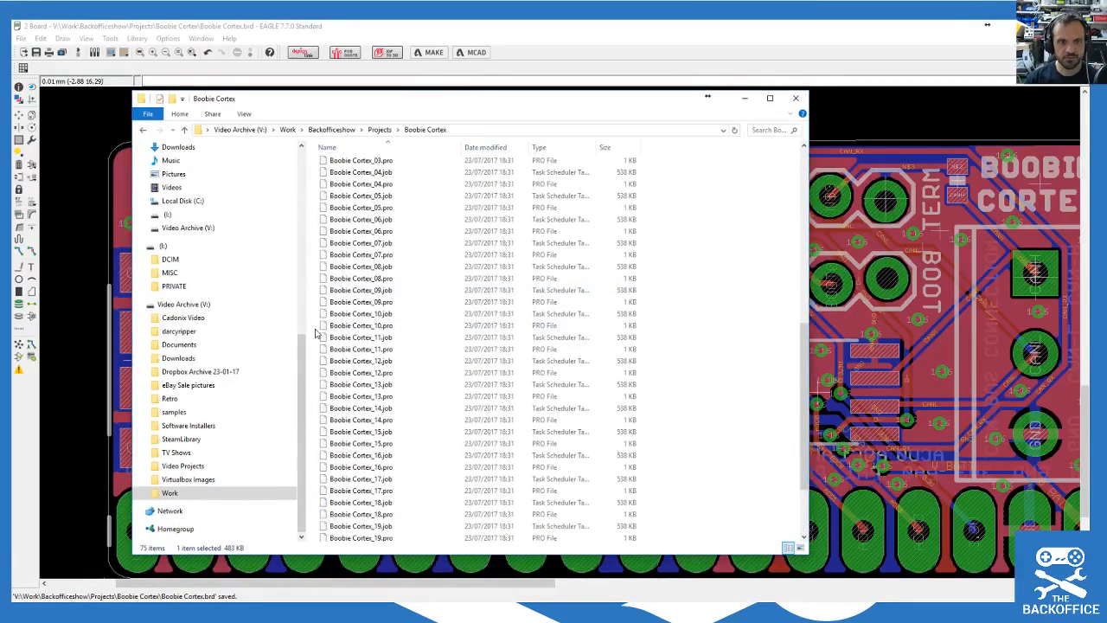
scroll(492, 299, up, 14)
scroll(524, 286, down, 14)
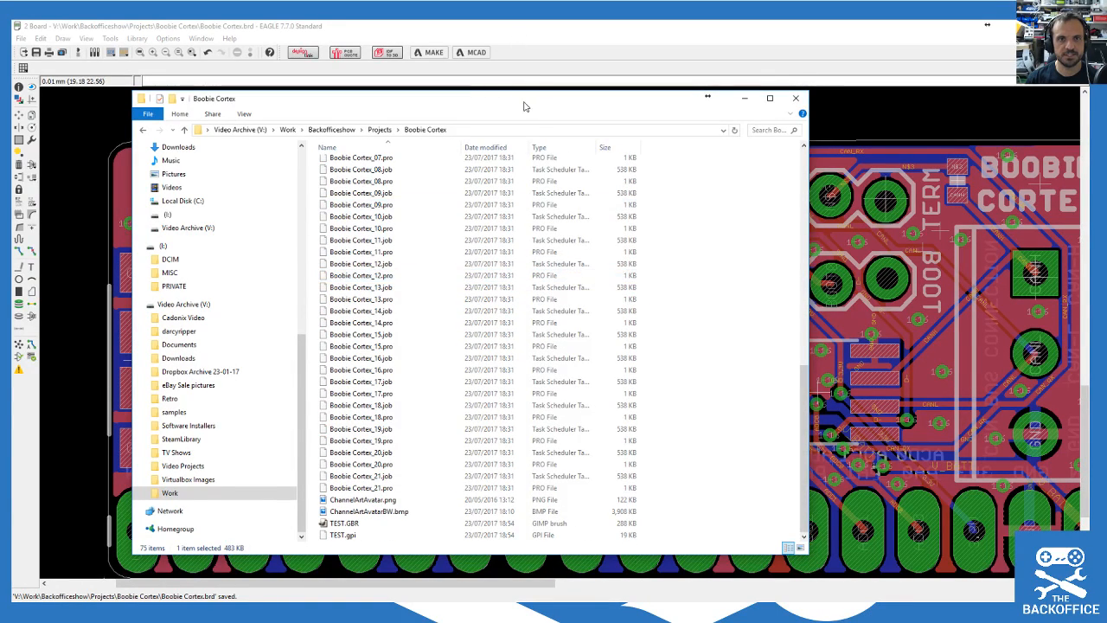
drag(526, 102, 12, 92)
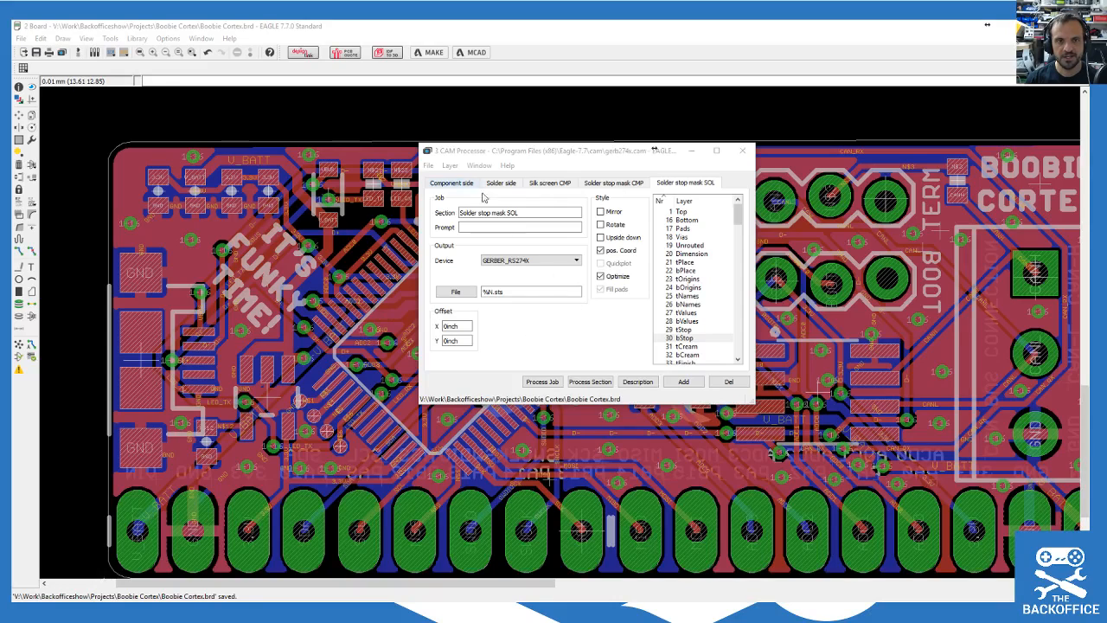
click(428, 165)
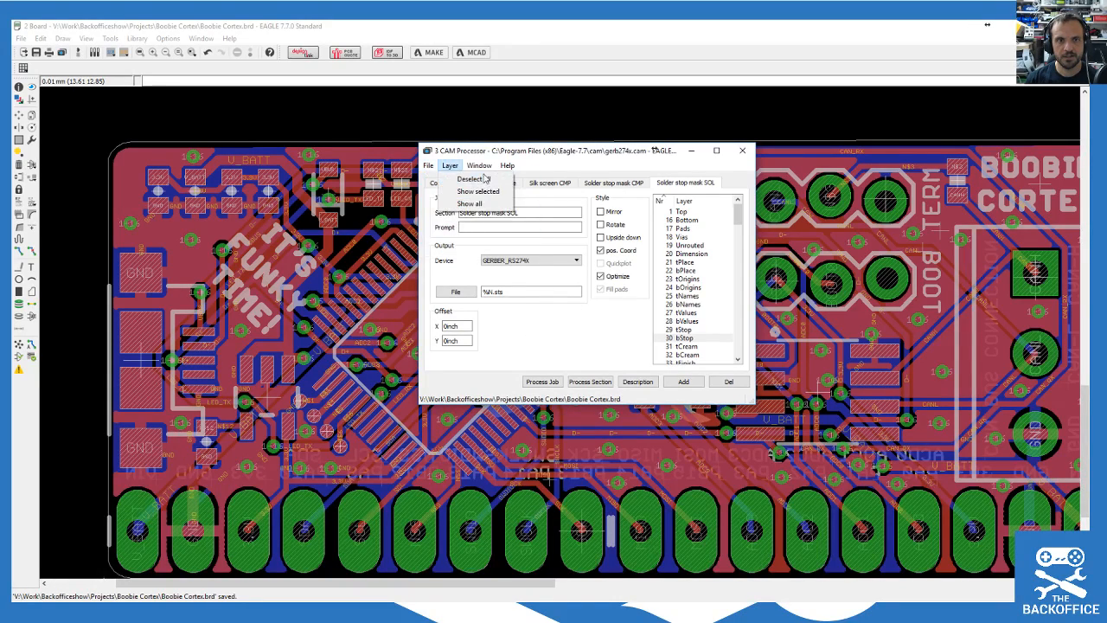
mouse_move(477, 179)
mouse_move(524, 172)
click(564, 149)
Step: Look through the Boobie Cortex project folder from the output file selection of the Solder stop mask SOL section, leaving the output file as is
drag(575, 155, 595, 136)
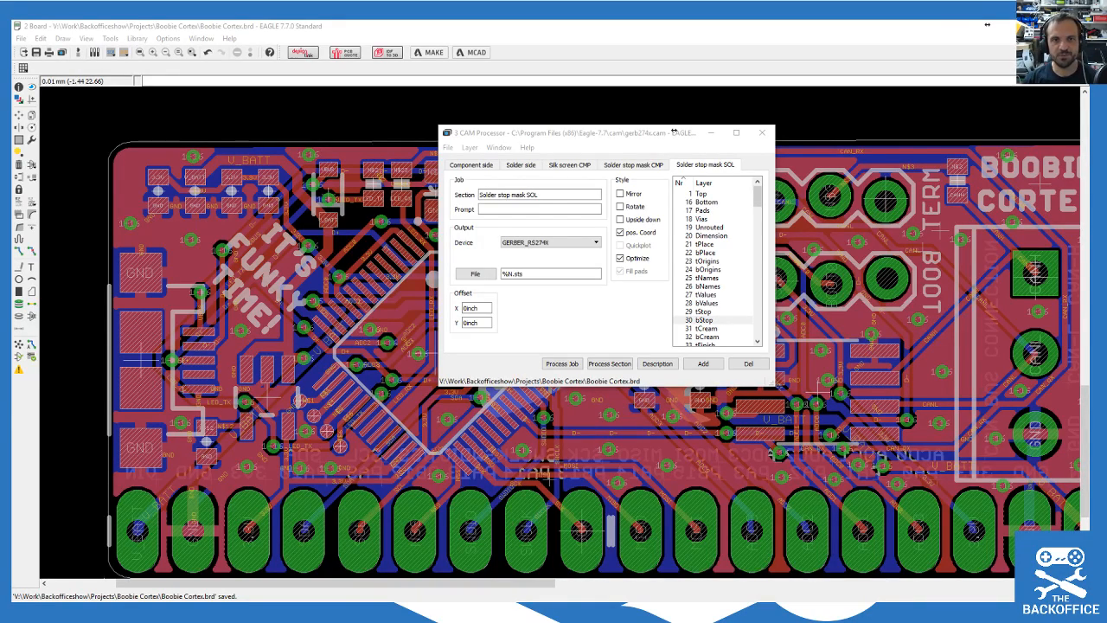
click(473, 274)
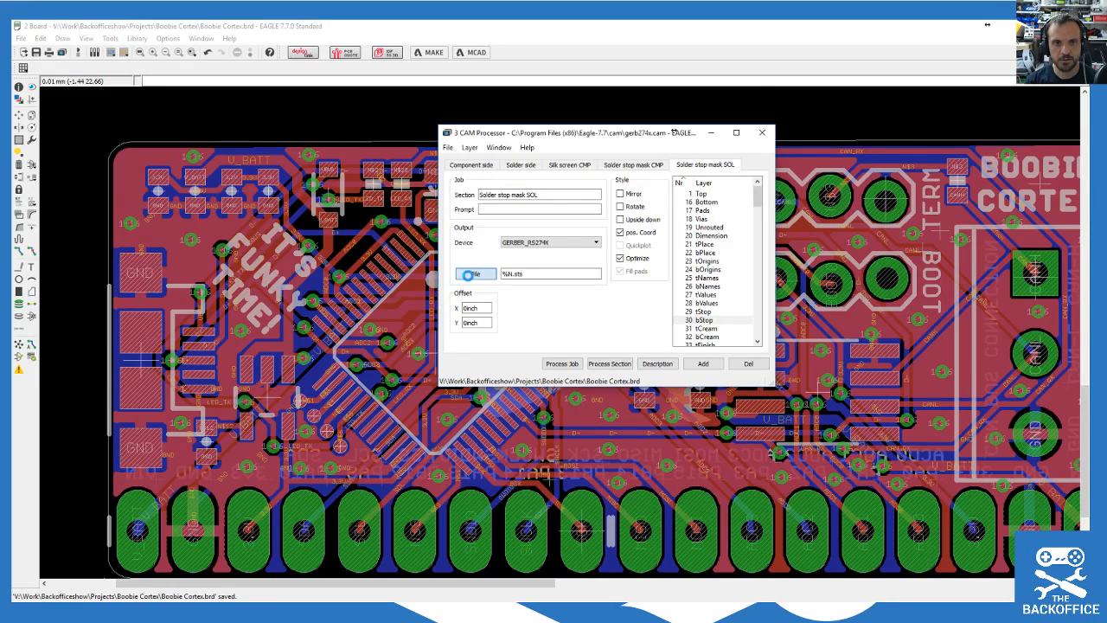
scroll(689, 345, down, 5)
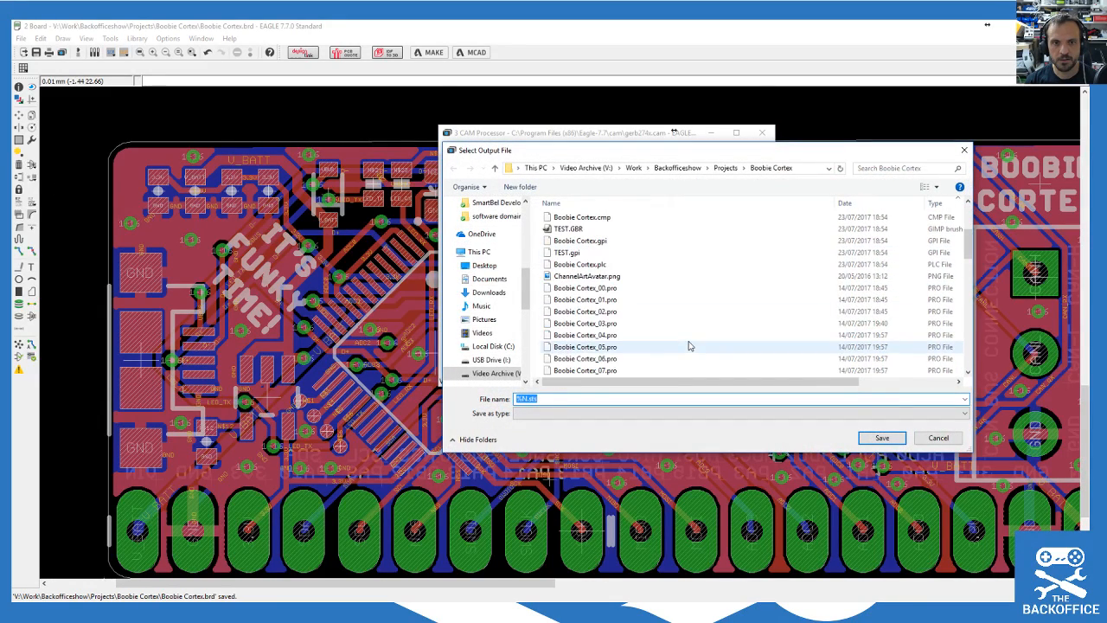
scroll(776, 358, down, 4)
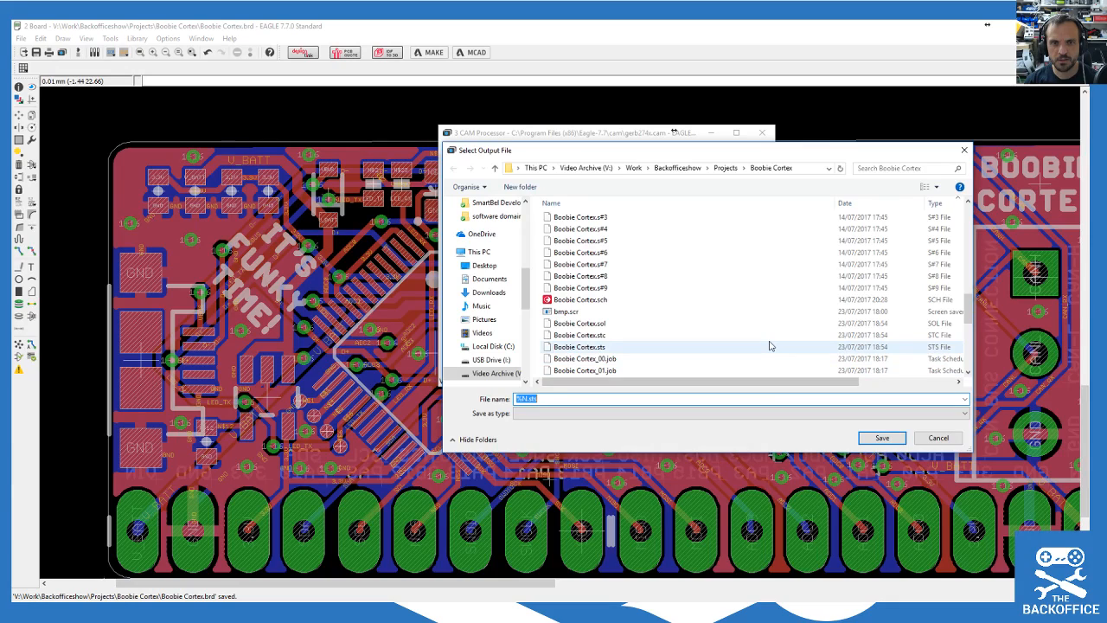
click(938, 439)
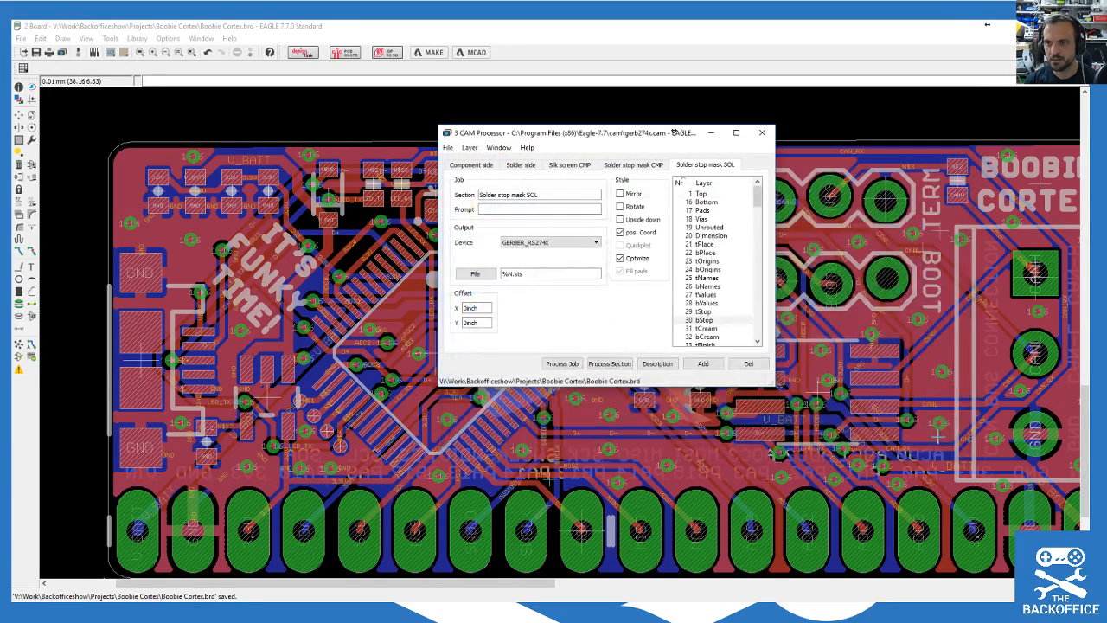
Step: Load the predefined drill job excellon.cam in the CAM Processor and process the job
click(448, 147)
mouse_move(466, 162)
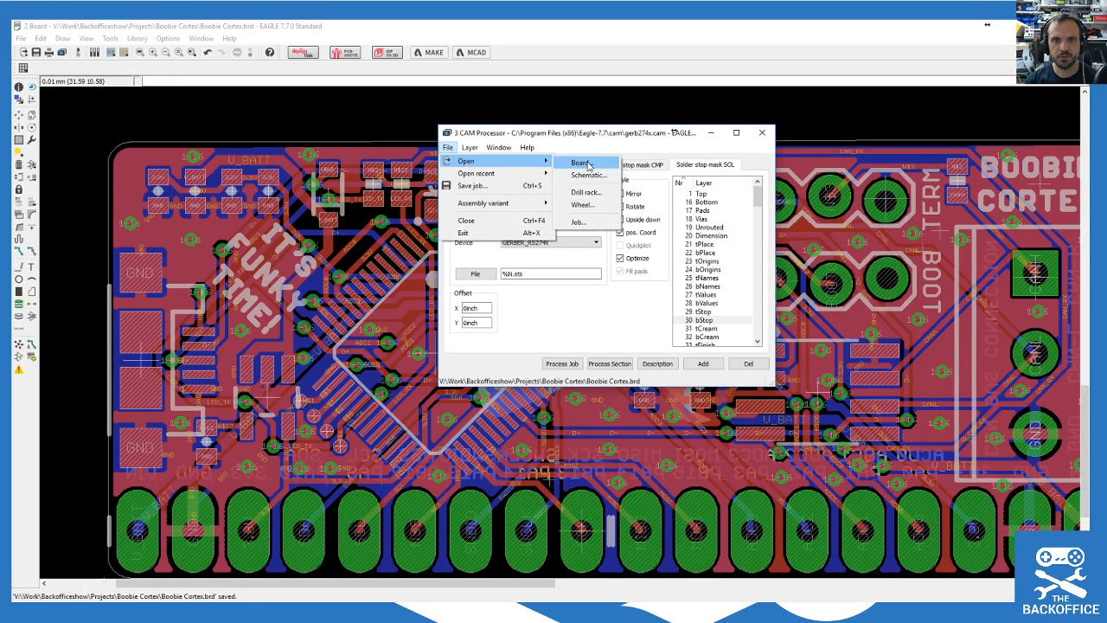
click(577, 222)
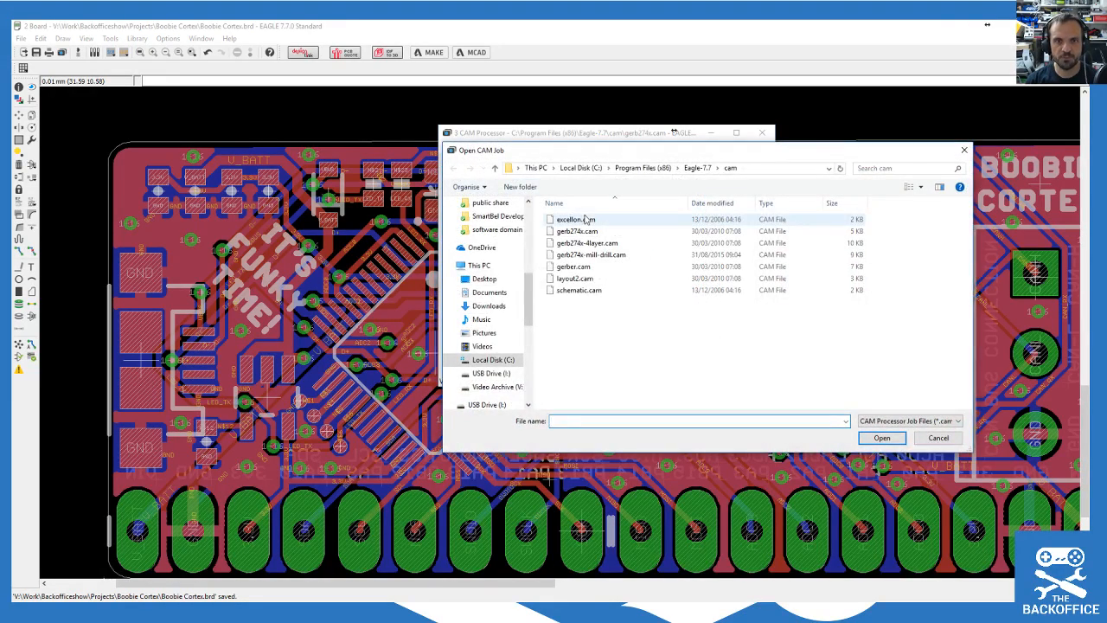
double_click(578, 220)
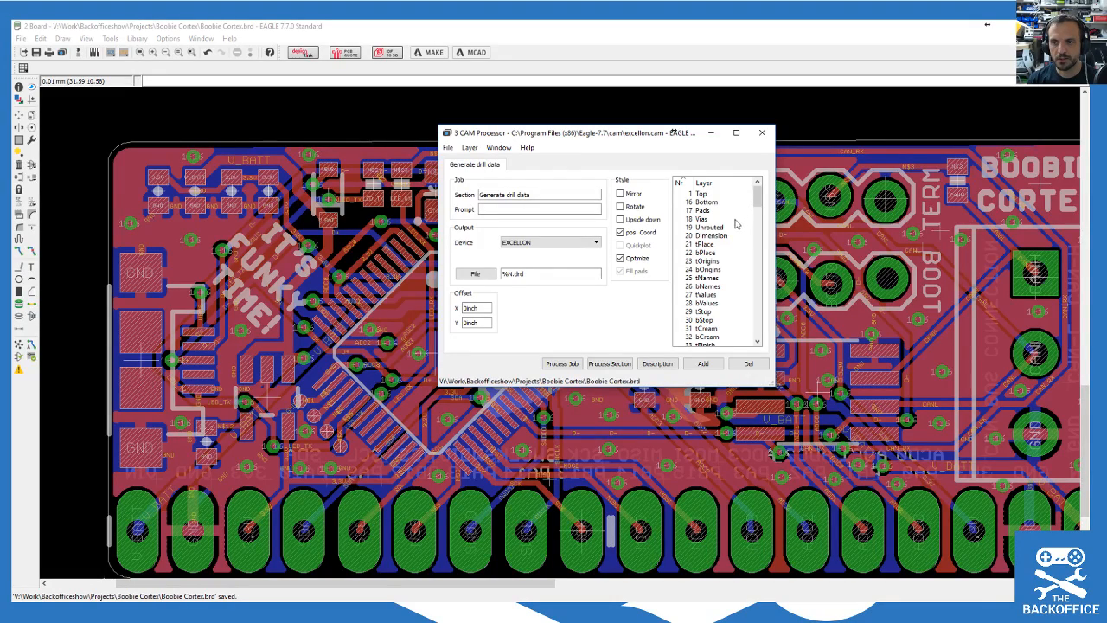
click(560, 363)
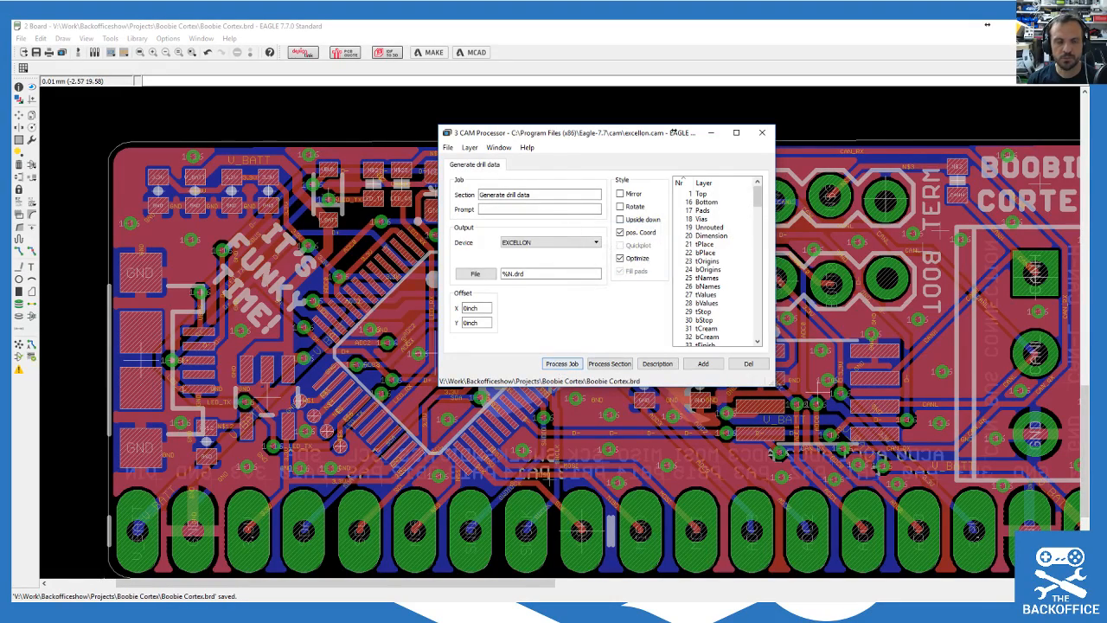
Step: Switch to the browser, open the SourceForge page of the gerbv Gerber viewer from the search results and download it
drag(12, 108, 736, 82)
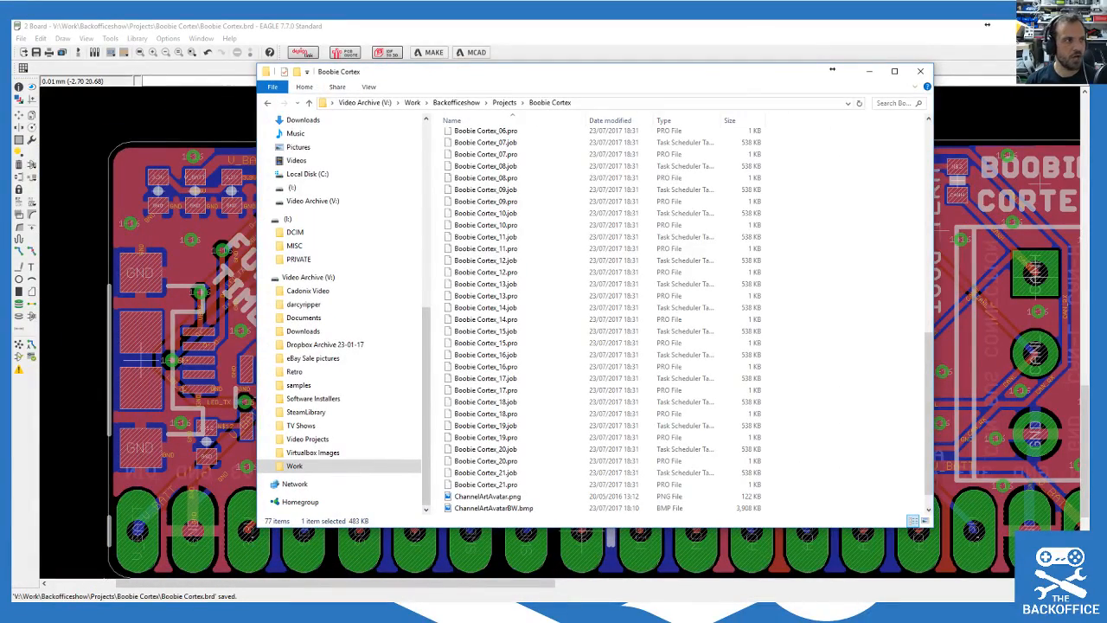
drag(12, 69, 689, 48)
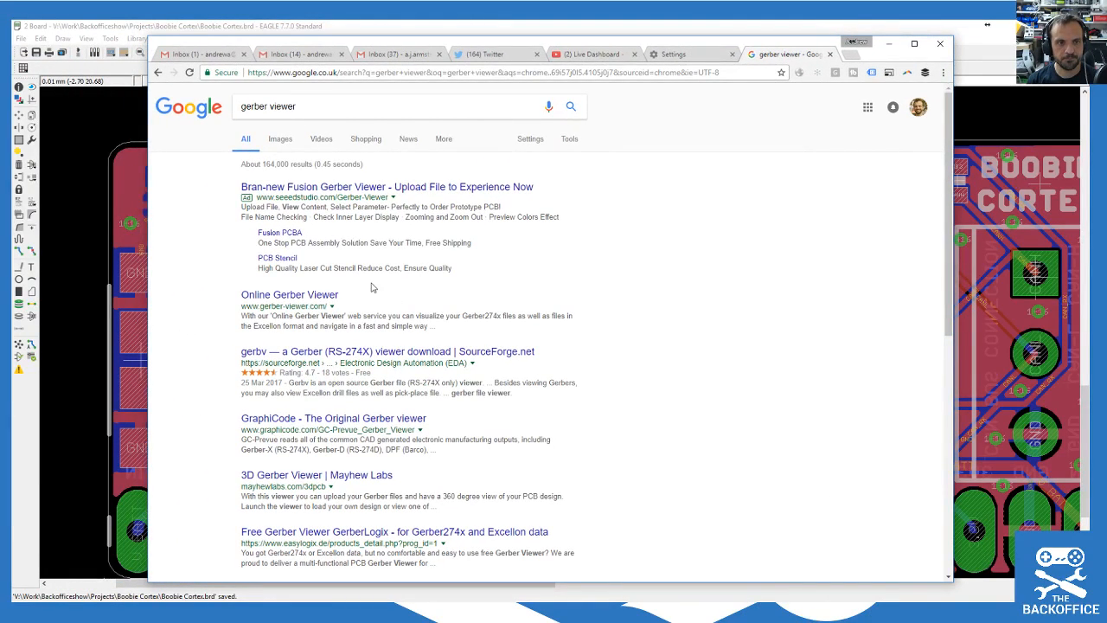
click(331, 354)
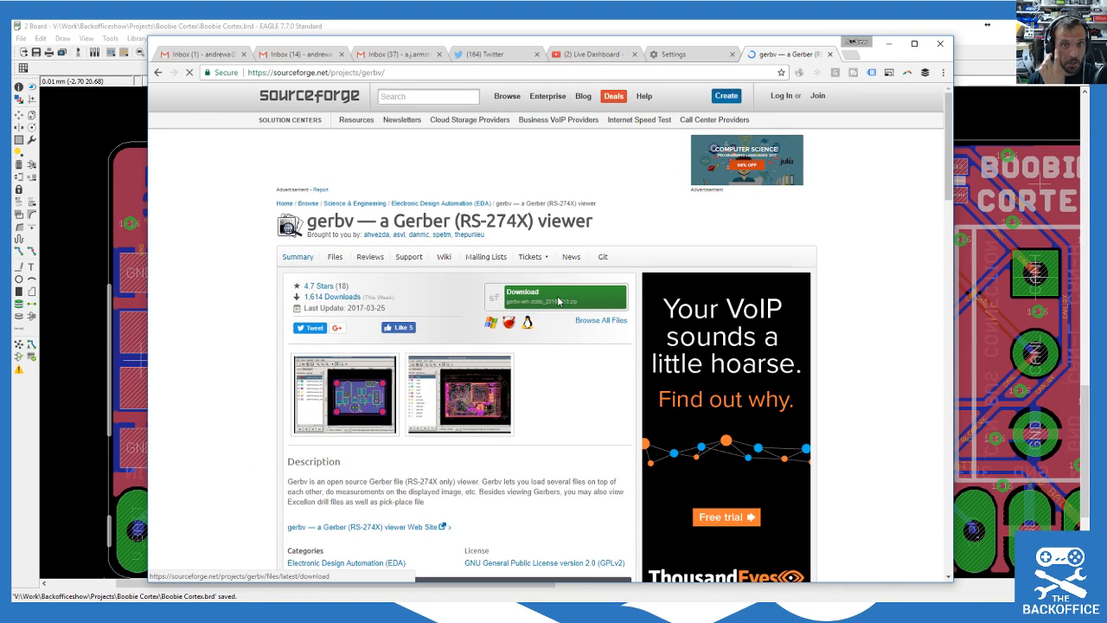
click(605, 299)
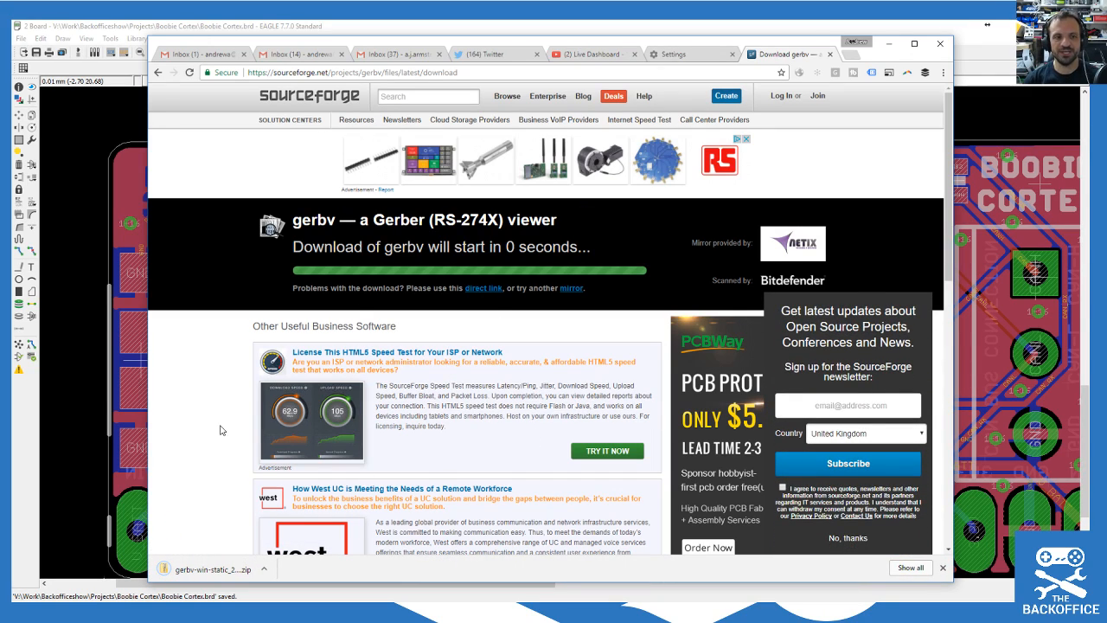
Step: Show the downloaded gerbv-win-static_20160713.zip in its folder and run gerbv.exe straight from the archive, accepting the security warning
click(264, 568)
click(295, 533)
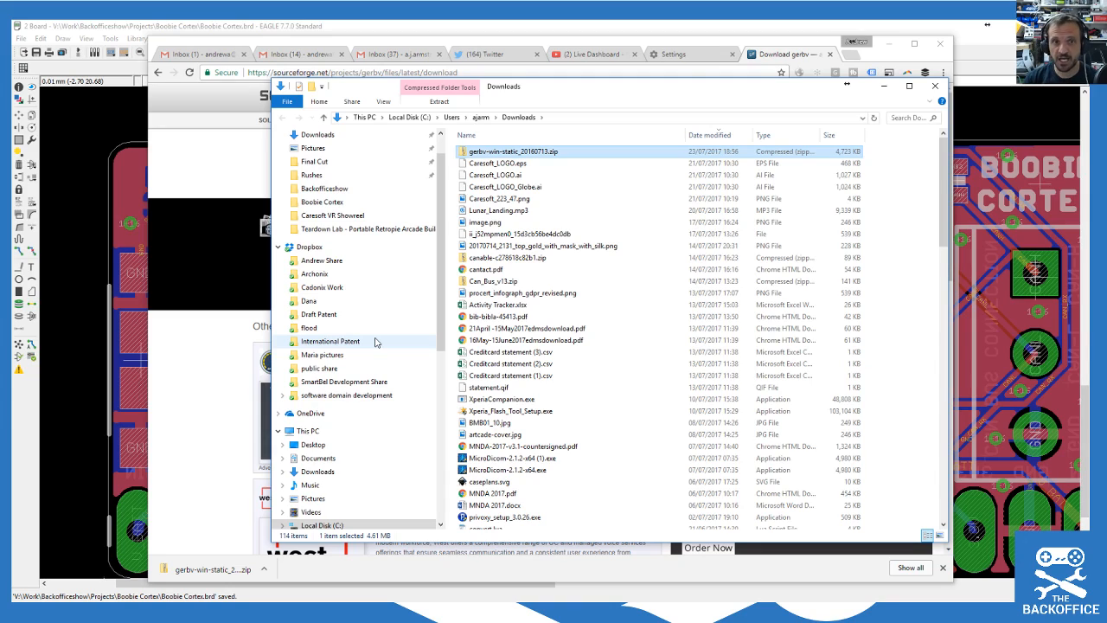
double_click(561, 152)
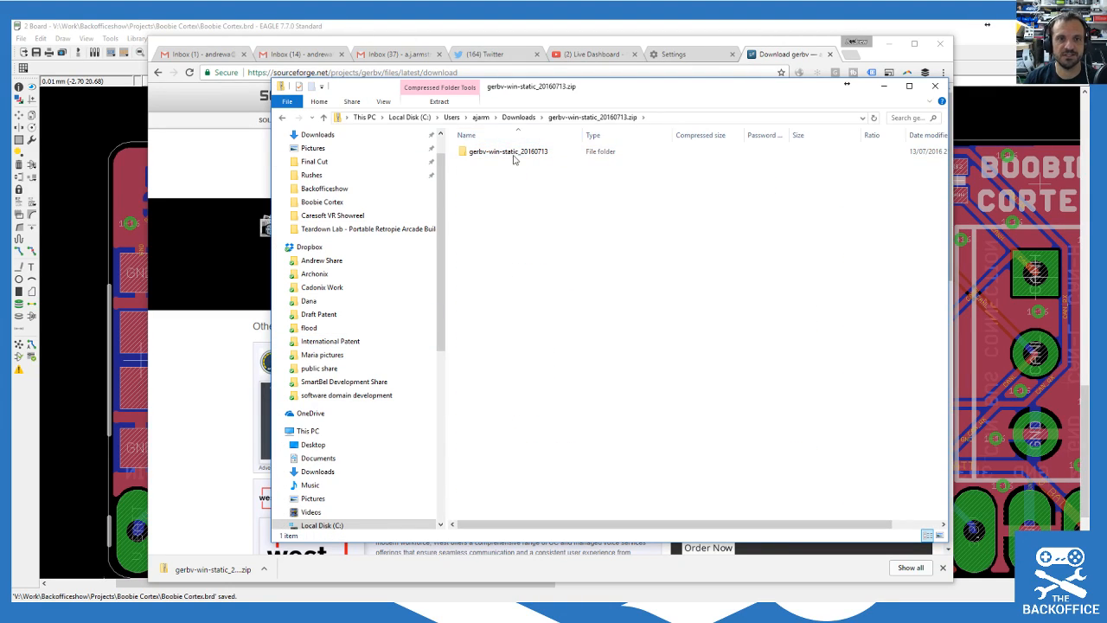
double_click(507, 156)
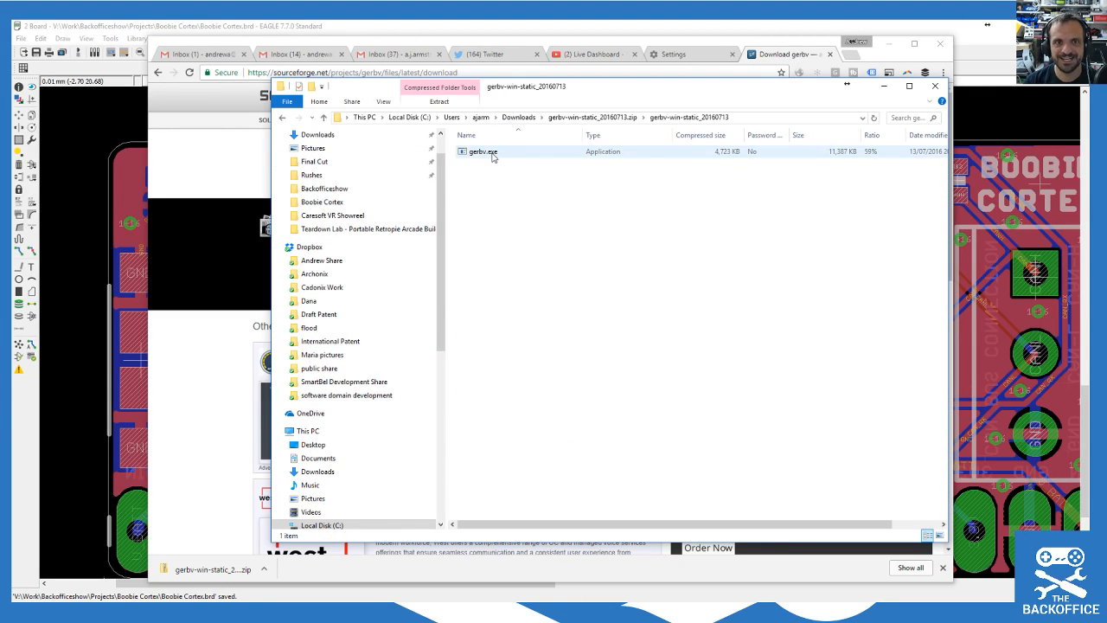
double_click(491, 153)
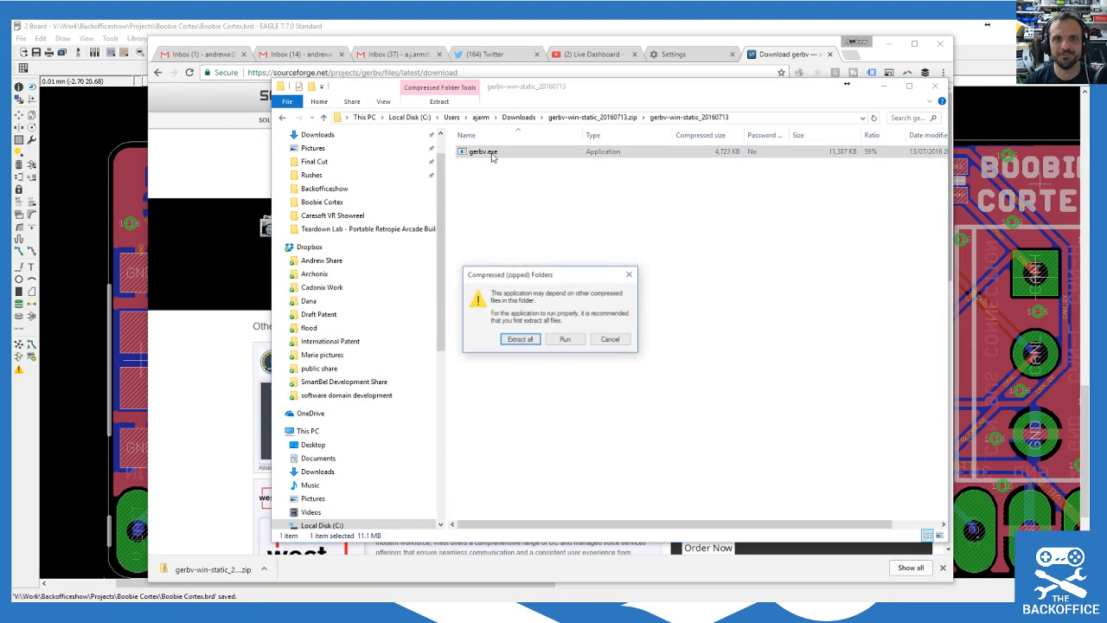
click(566, 339)
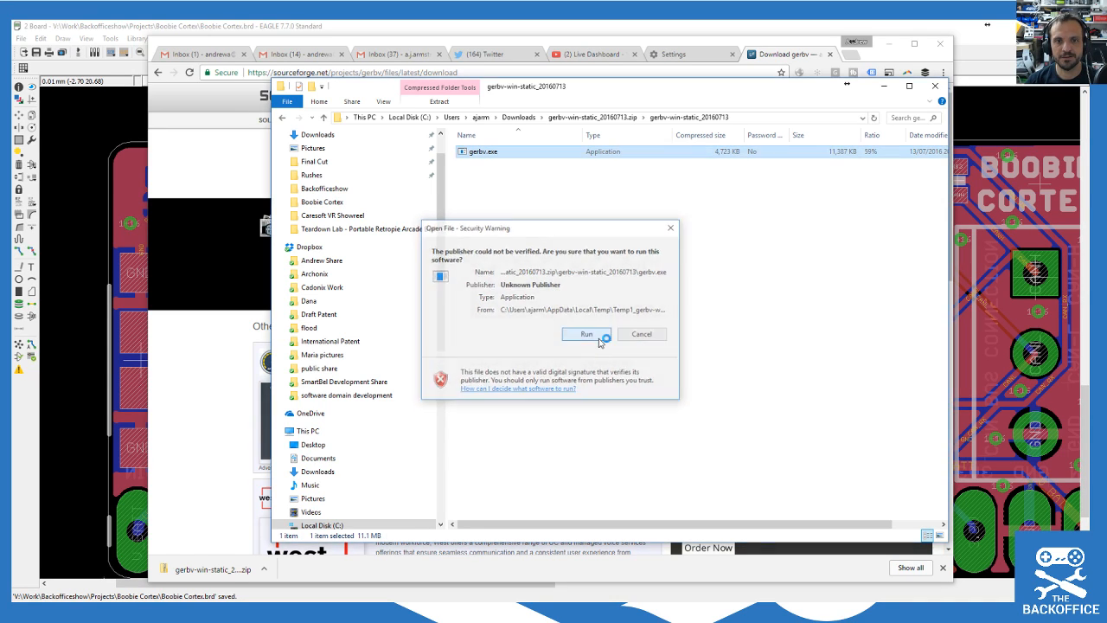
click(598, 338)
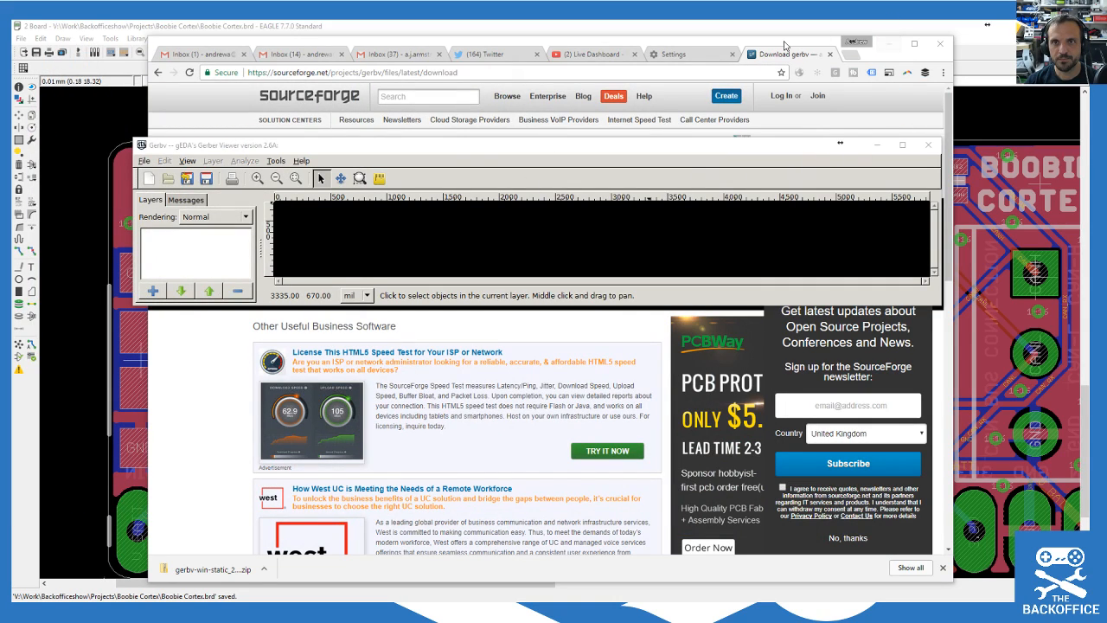
Step: Arrange the enlarged Gerbv window beside the Boobie Cortex project folder and sort the folder by date modified, newest first
drag(786, 45, 1106, 41)
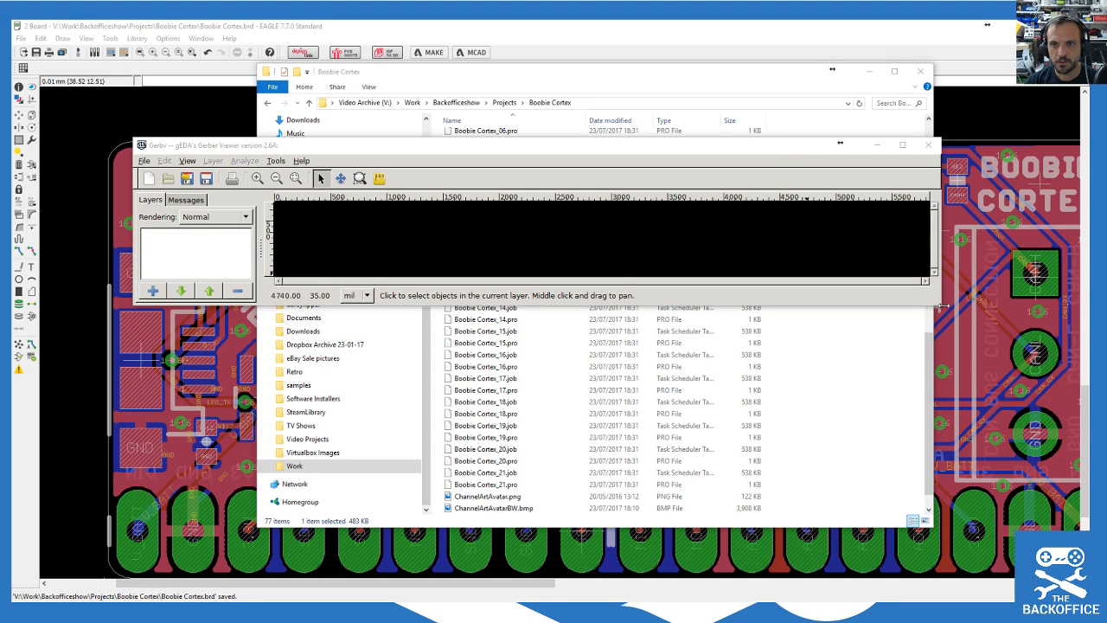
drag(940, 307, 693, 554)
drag(680, 76, 796, 46)
scroll(733, 327, up, 10)
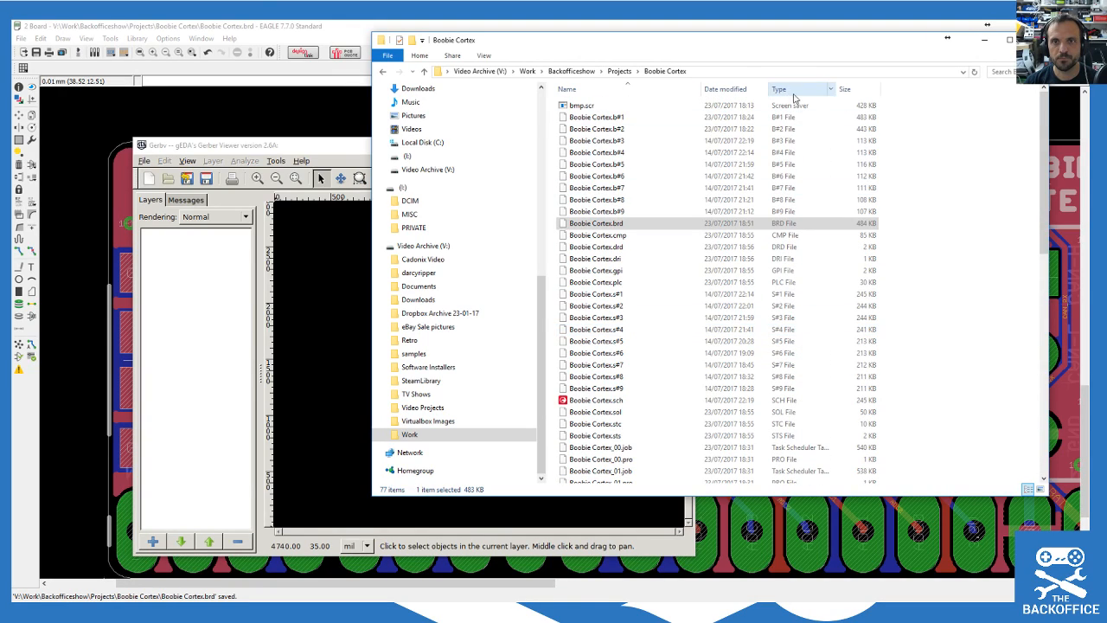
click(741, 89)
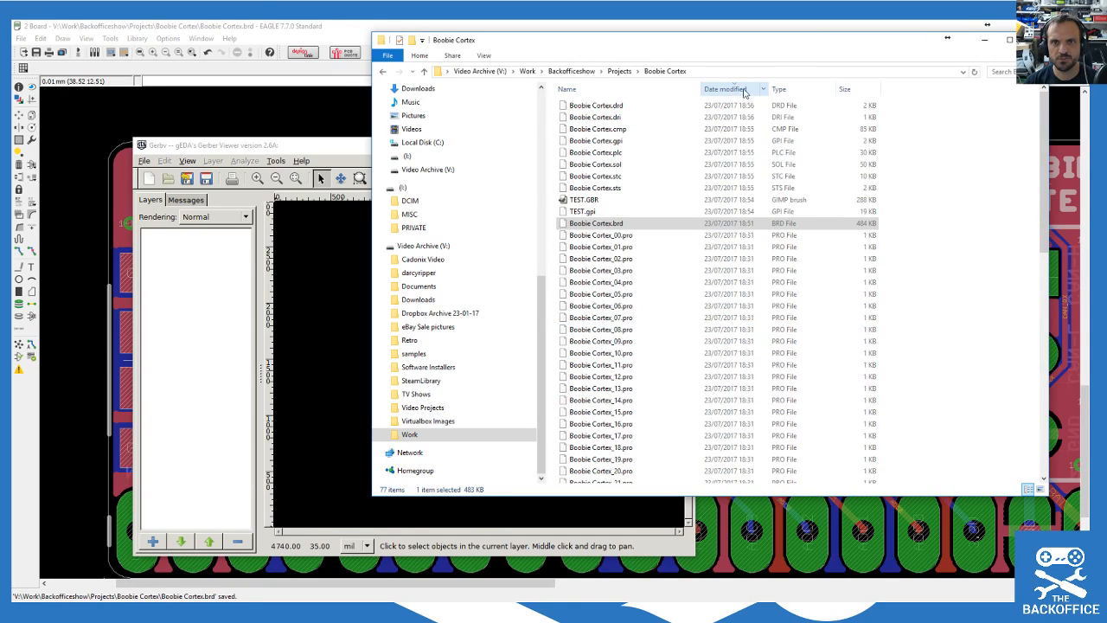
Step: Try to drop the newest Boobie Cortex output files from the project folder into Gerbv's layer list, first all together and then one alone
click(612, 106)
shift+click(614, 187)
drag(614, 187, 200, 323)
drag(257, 148, 259, 107)
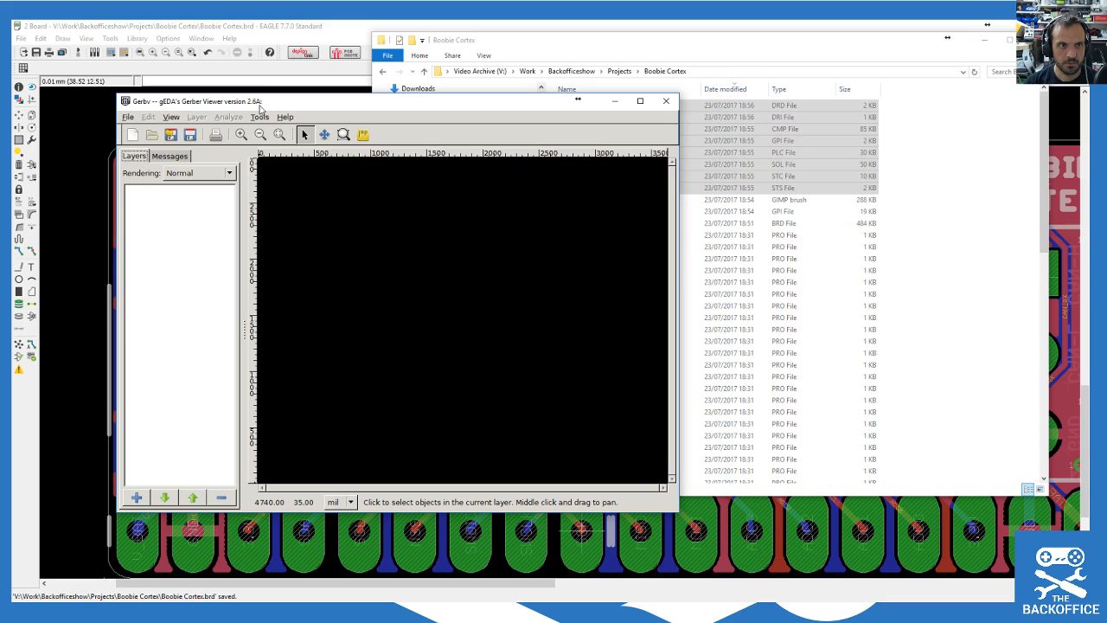
click(653, 34)
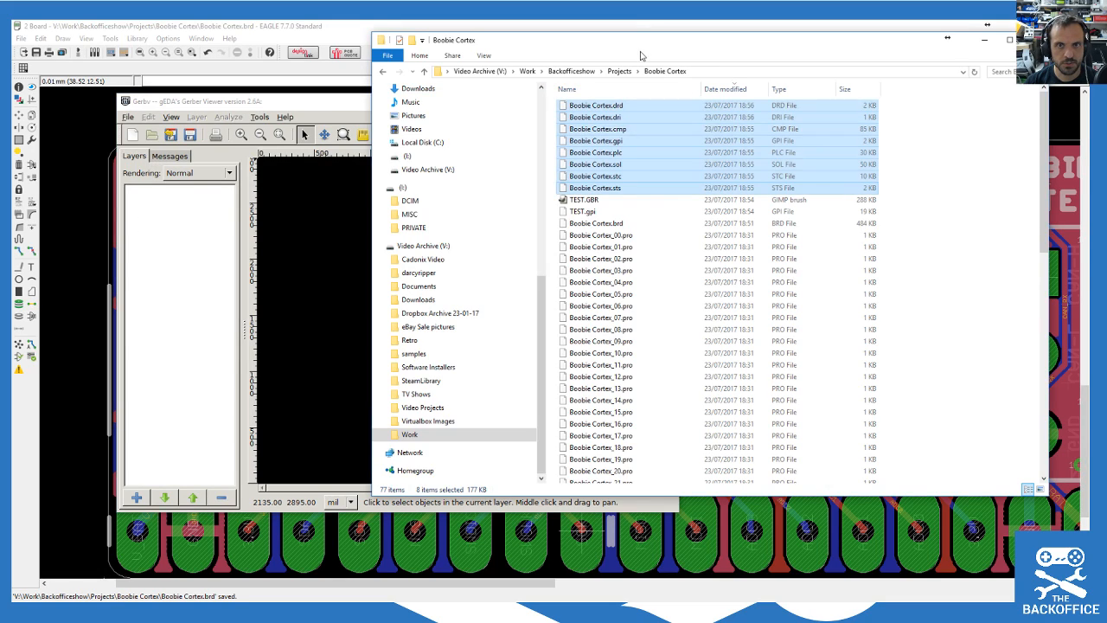
click(621, 141)
click(620, 106)
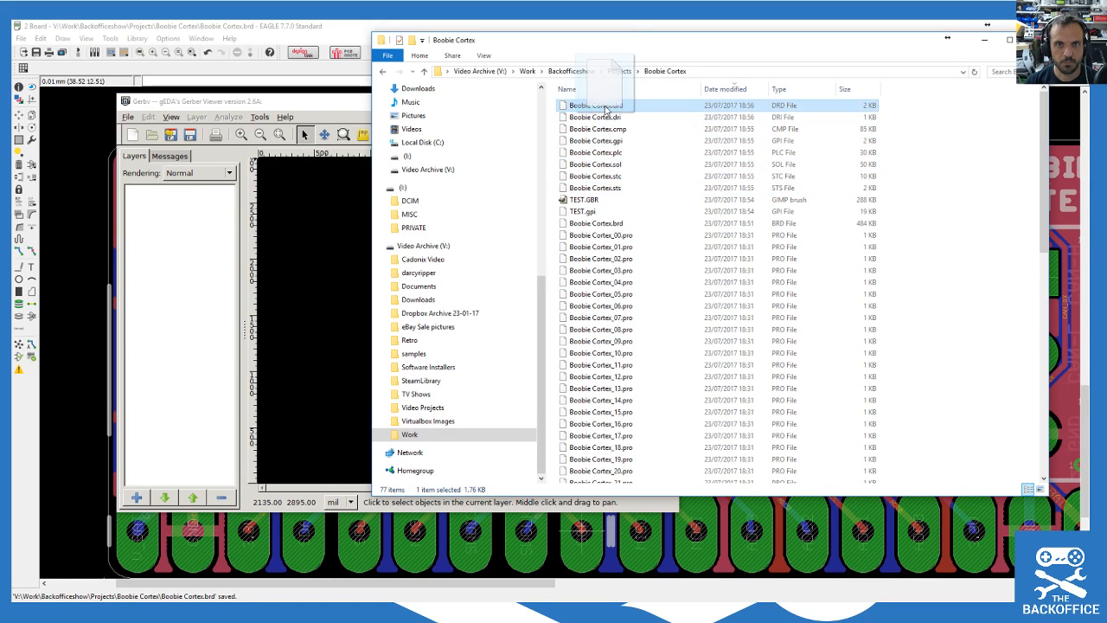
drag(621, 177, 172, 262)
Step: Start opening layers in Gerbv and point the file dialog to V:\Work\Backofficeshow\Projects\Boobie Cortex, using the path copied from File Explorer
click(125, 116)
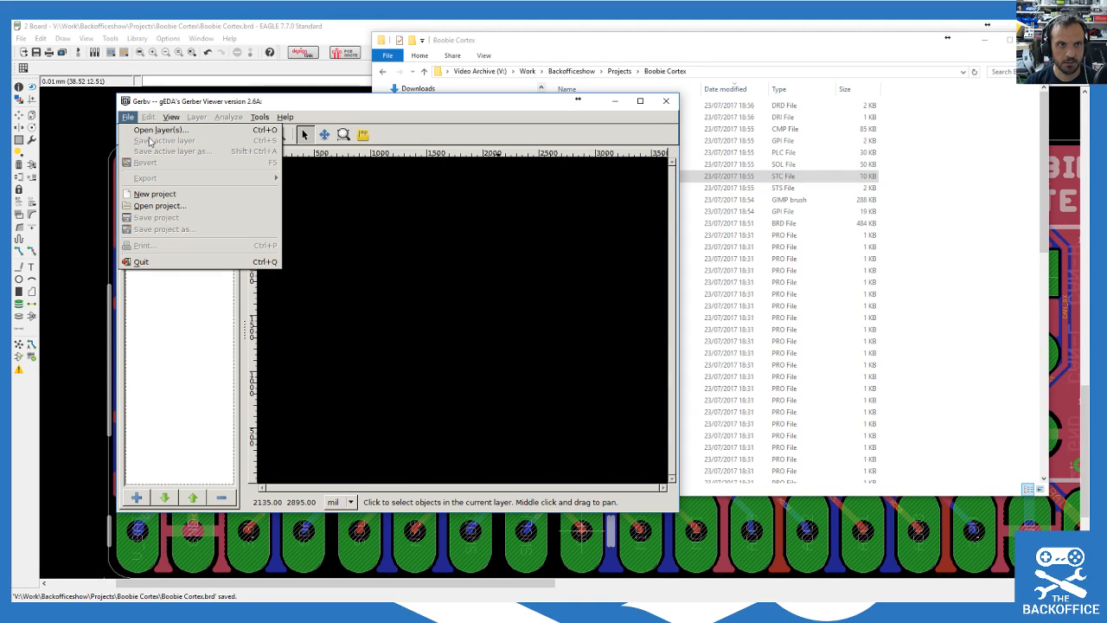
click(149, 140)
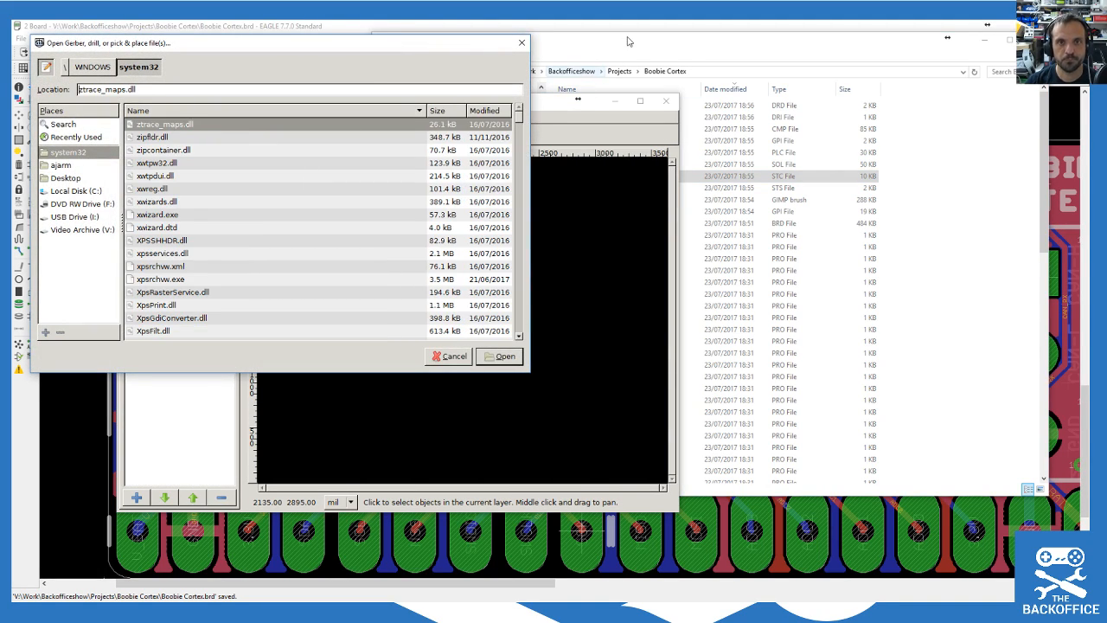
click(711, 72)
key(ctrl+c)
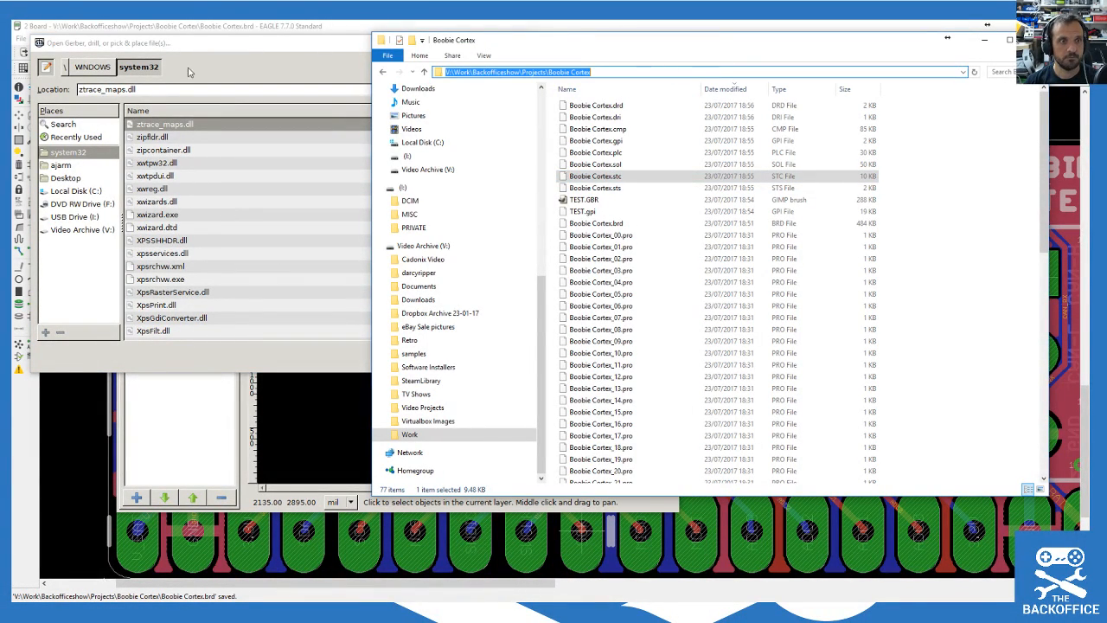
click(174, 88)
key(ctrl+a)
key(ctrl+v)
key(Return)
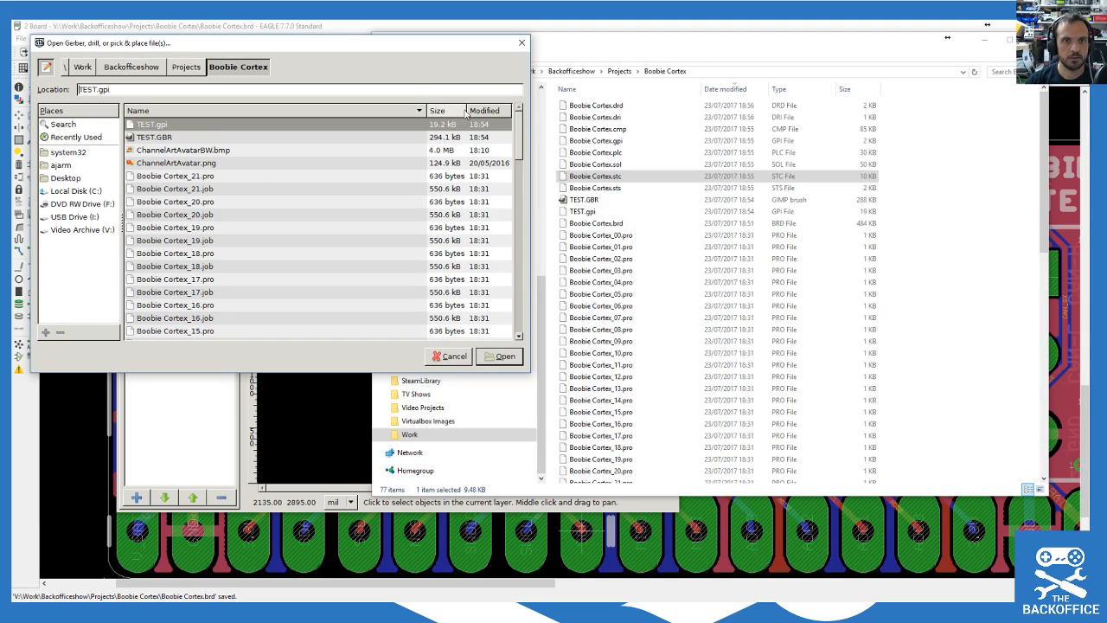
Step: Sort the files by modification time, newest first, and open Boobie Cortex.dri through Boobie Cortex.cmp as layers
click(493, 112)
click(501, 115)
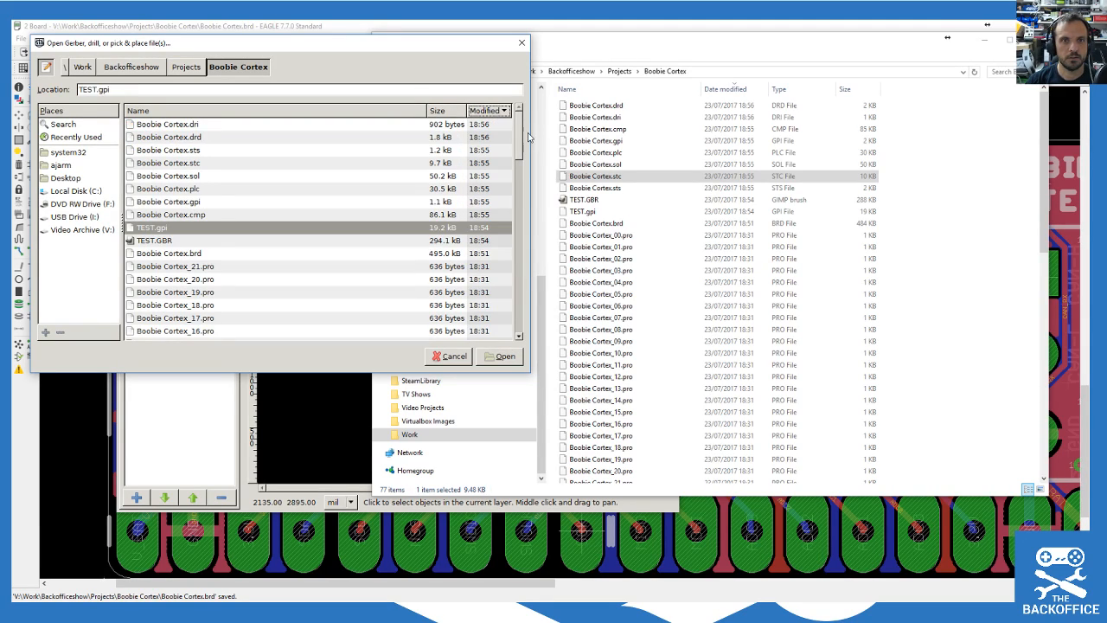
click(222, 124)
shift+click(213, 214)
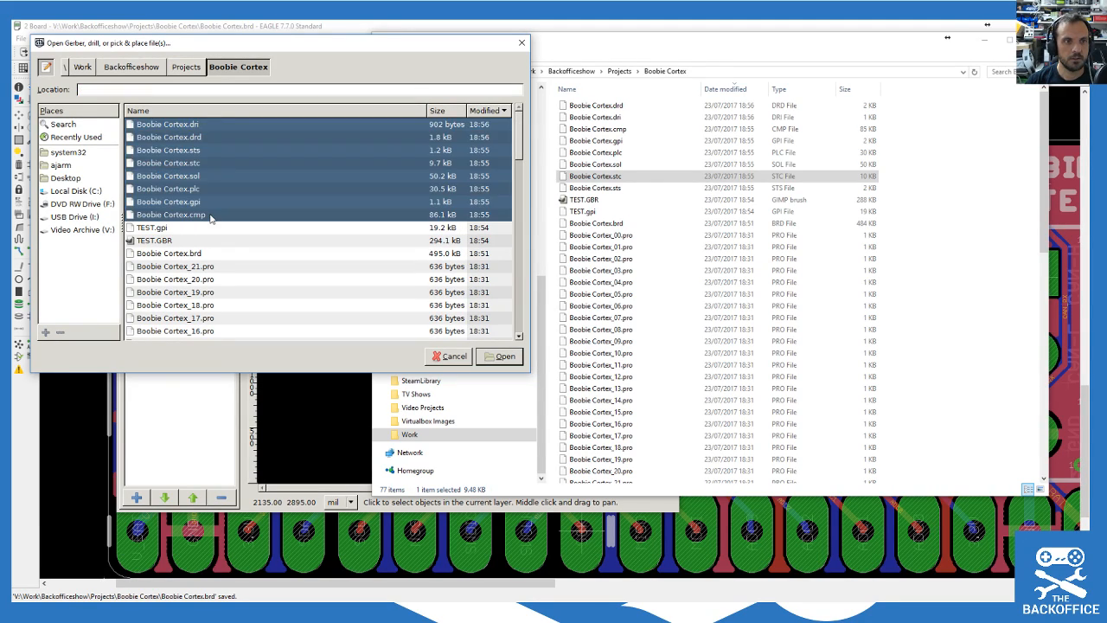
click(501, 355)
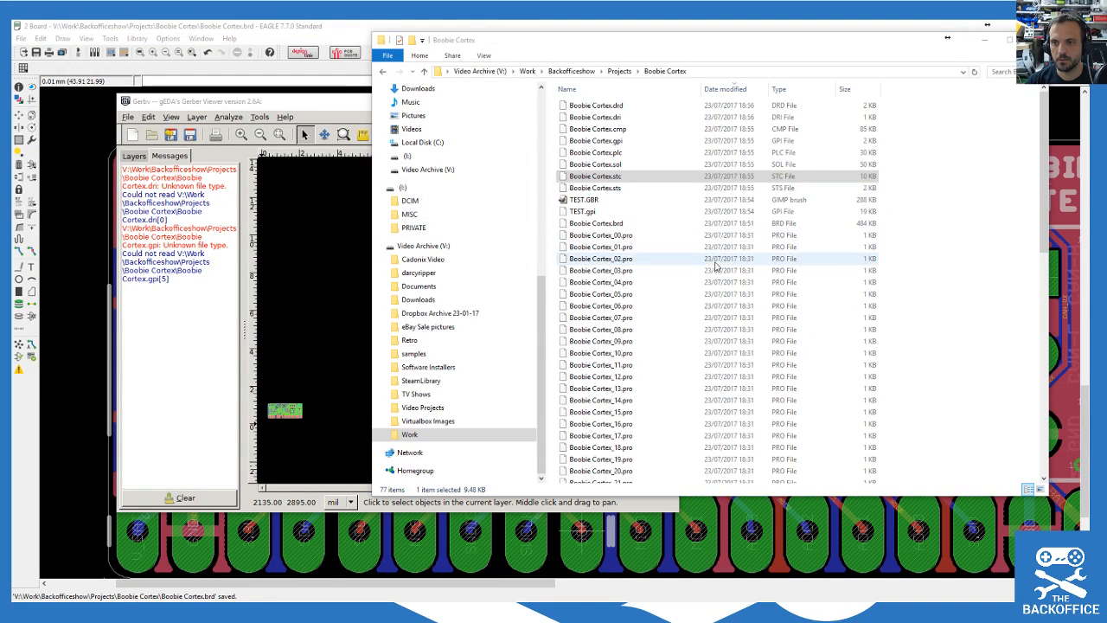
Step: Bring Gerbv to the front, show its list of loaded layers and maximize the viewer window
click(242, 105)
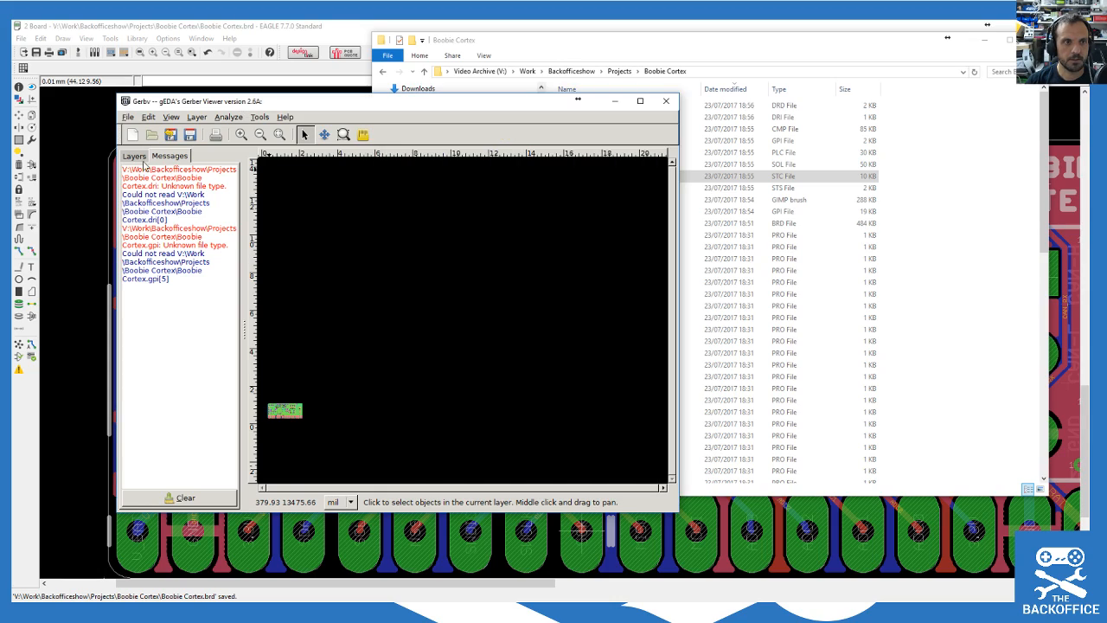
click(136, 157)
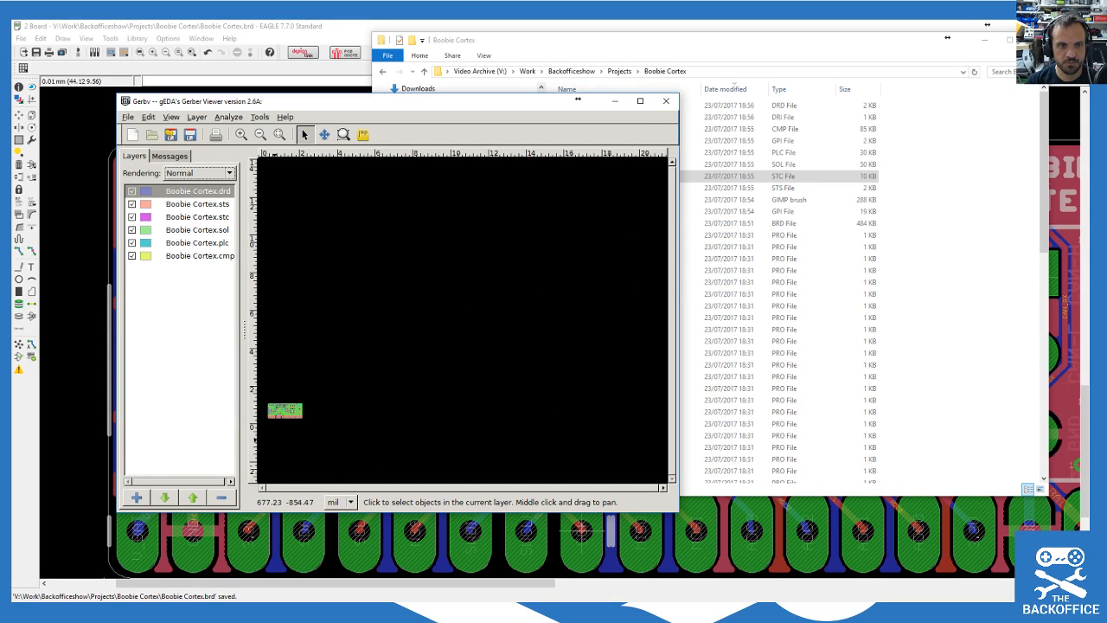
scroll(278, 432, up, 3)
scroll(510, 384, up, 4)
scroll(502, 394, down, 4)
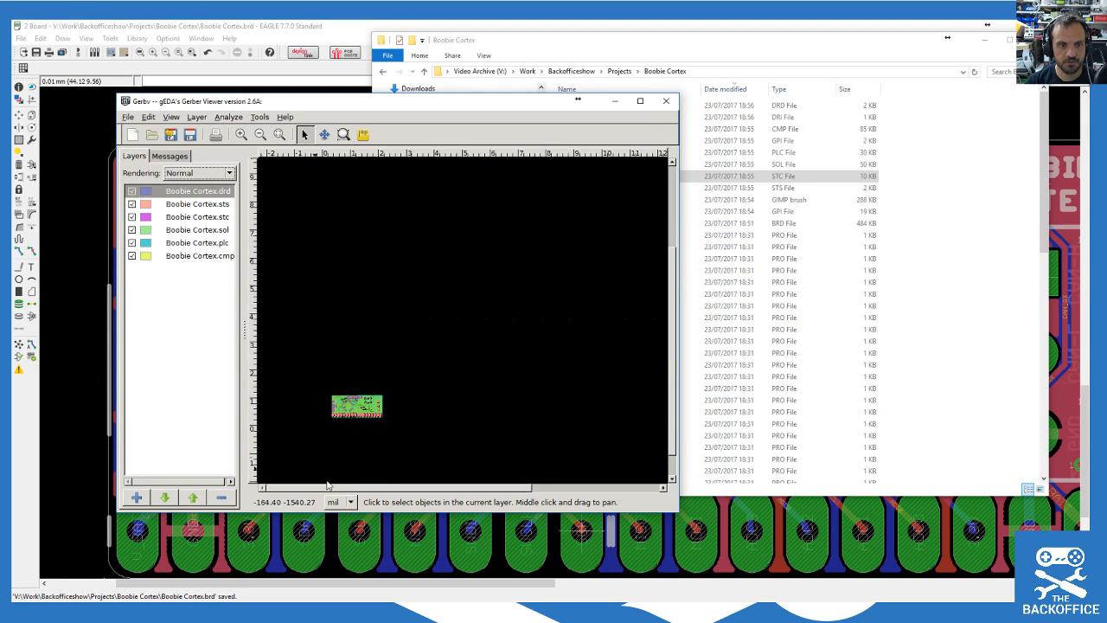
scroll(284, 424, up, 1)
scroll(312, 428, up, 2)
scroll(498, 430, up, 2)
scroll(497, 430, up, 1)
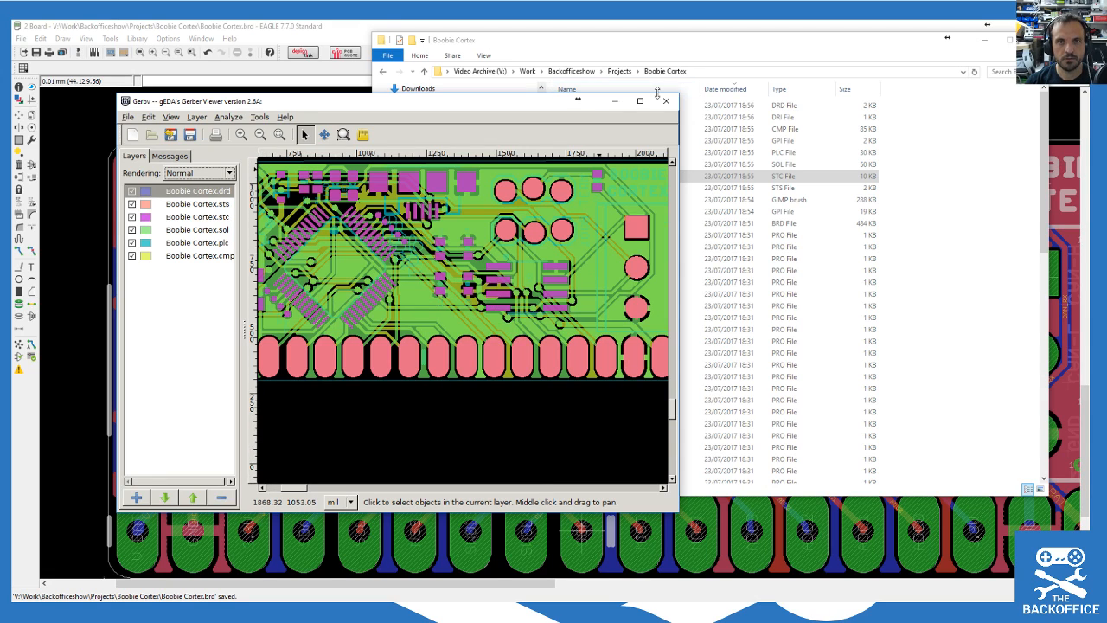
click(640, 100)
drag(283, 580, 245, 579)
Step: Examine the stacked Boobie Cortex layers, both the whole board and the area around the processor and test pads
scroll(468, 530, up, 2)
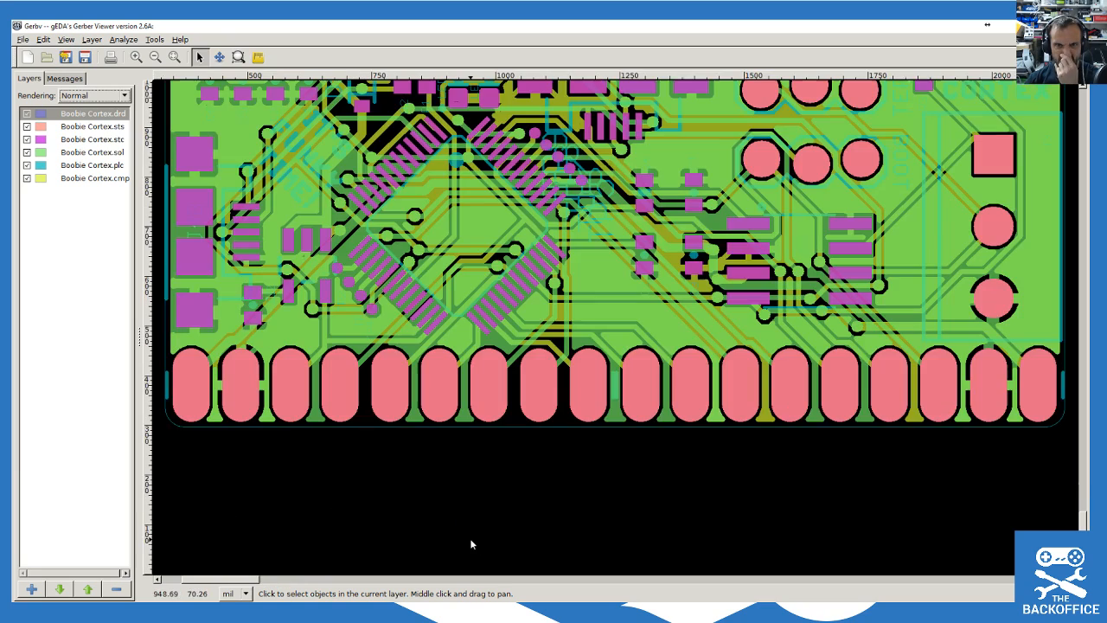
scroll(571, 260, down, 2)
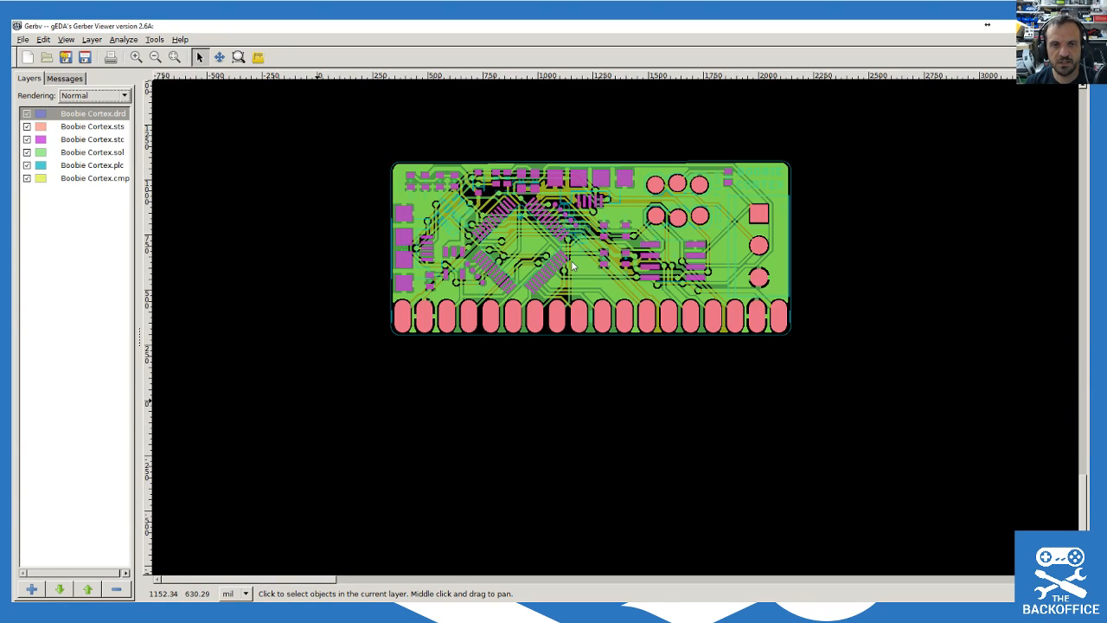
scroll(592, 197, up, 2)
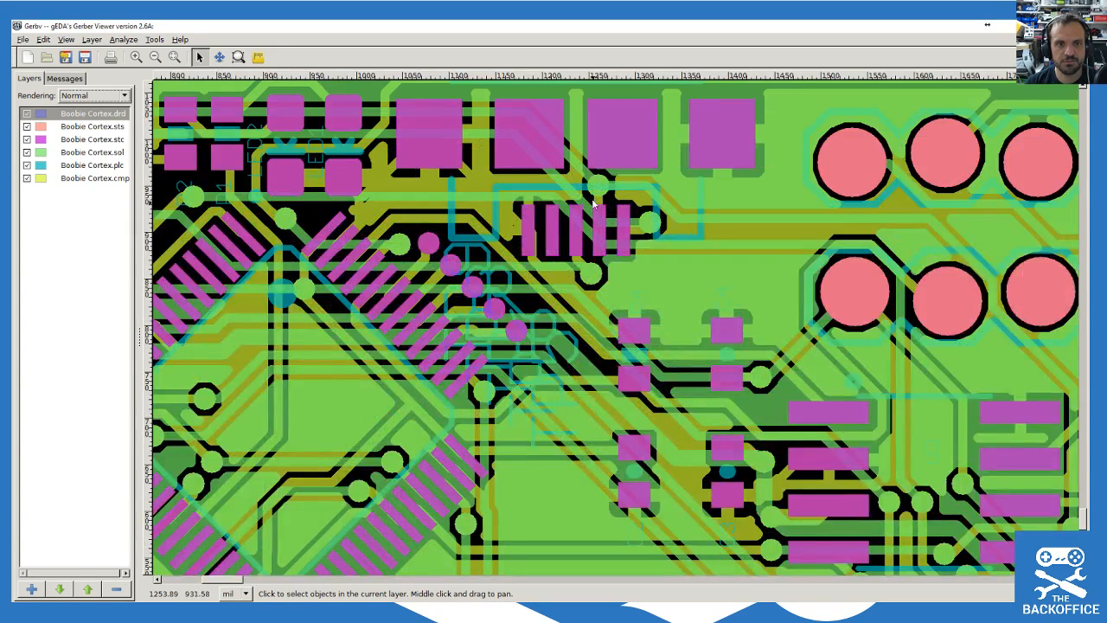
scroll(594, 207, up, 1)
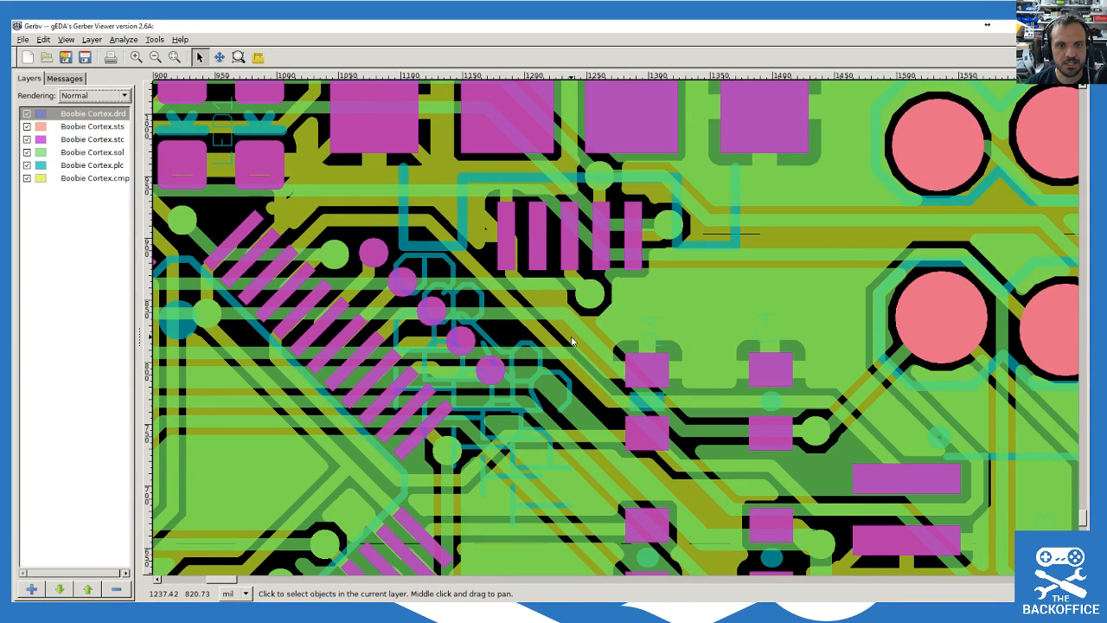
scroll(571, 341, down, 1)
scroll(571, 342, down, 2)
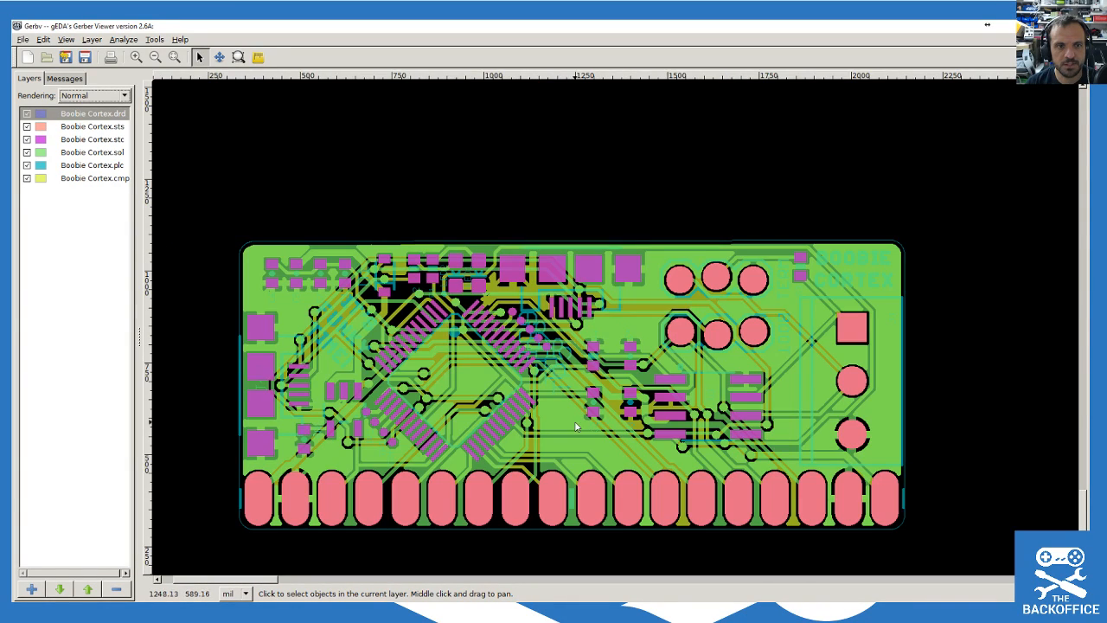
scroll(549, 341, up, 3)
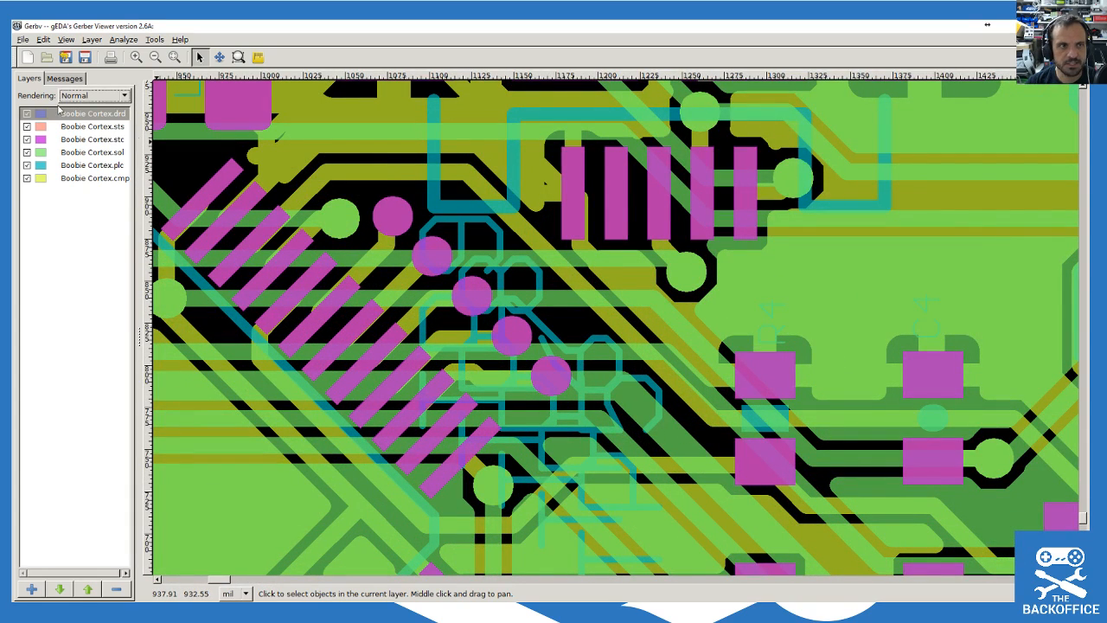
Step: Hide every layer except Boobie Cortex.plc and examine the silkscreen labels across the board
click(27, 165)
click(26, 178)
click(26, 165)
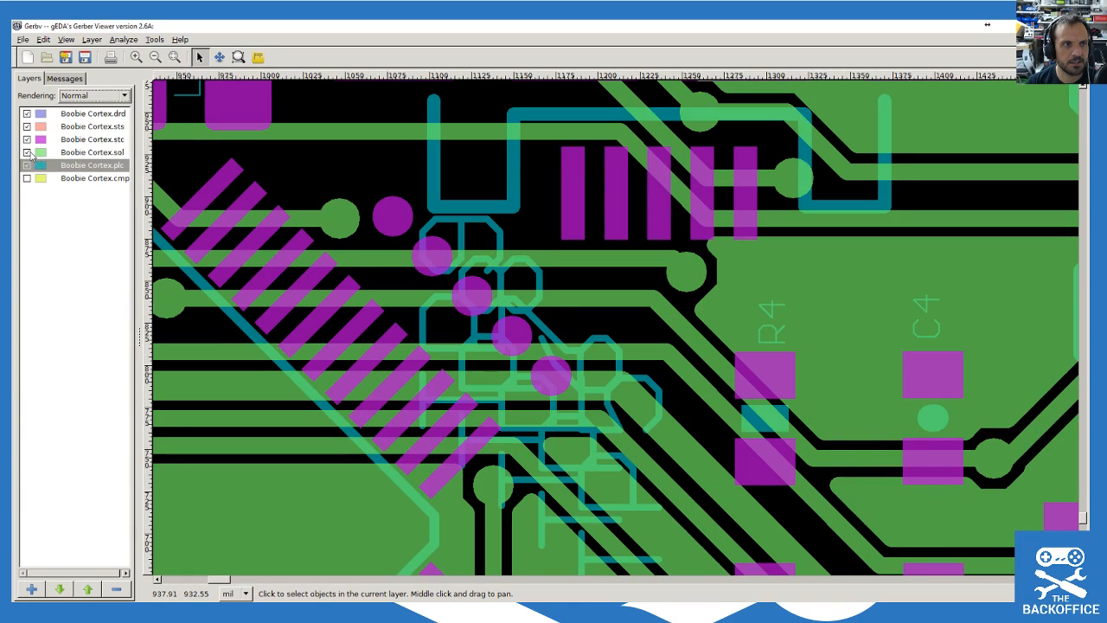
click(27, 152)
click(27, 139)
click(27, 126)
click(27, 114)
click(25, 127)
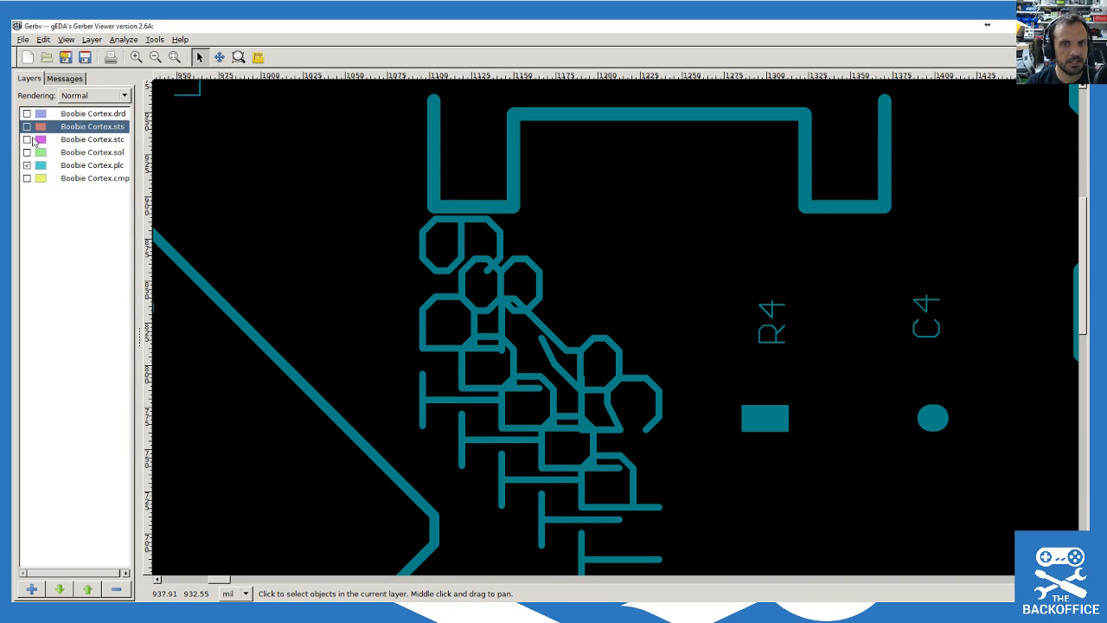
scroll(513, 291, down, 1)
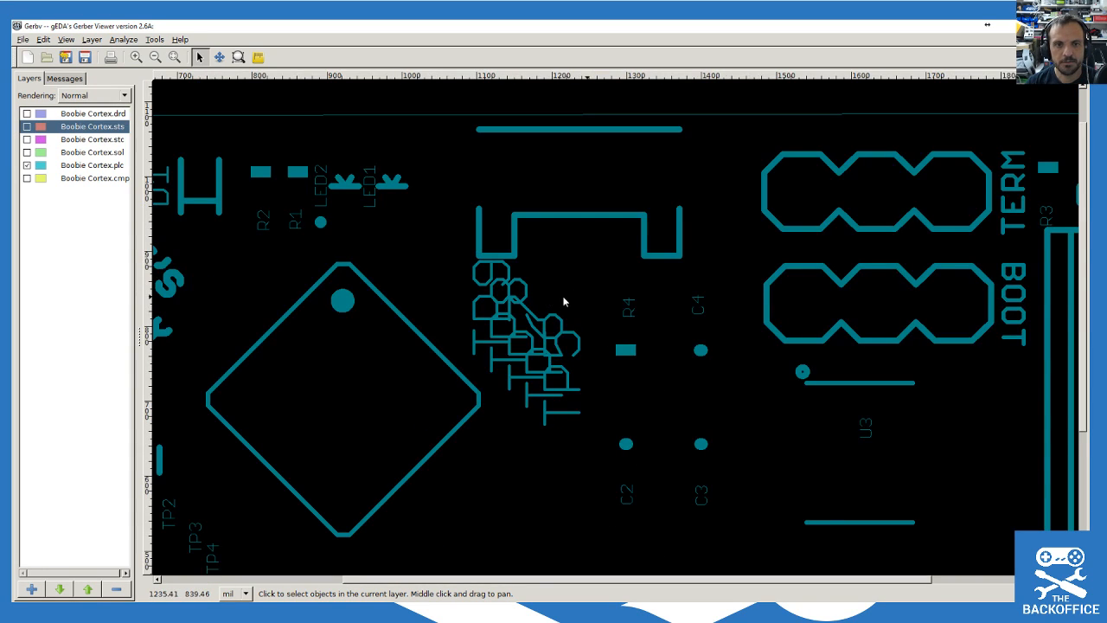
scroll(563, 302, down, 1)
scroll(821, 346, down, 1)
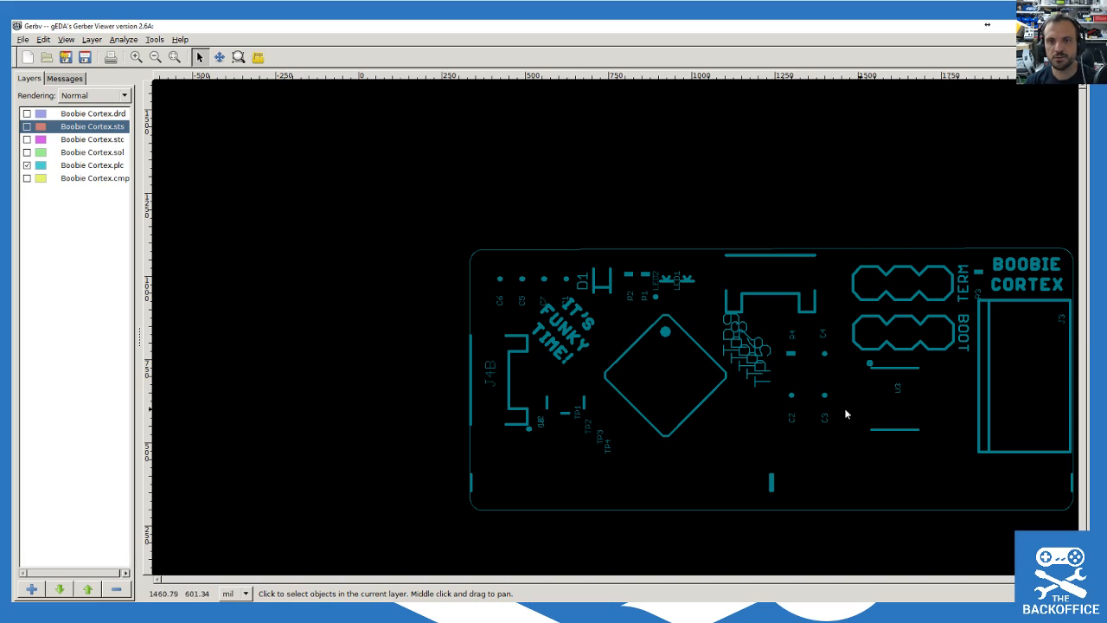
scroll(907, 407, up, 1)
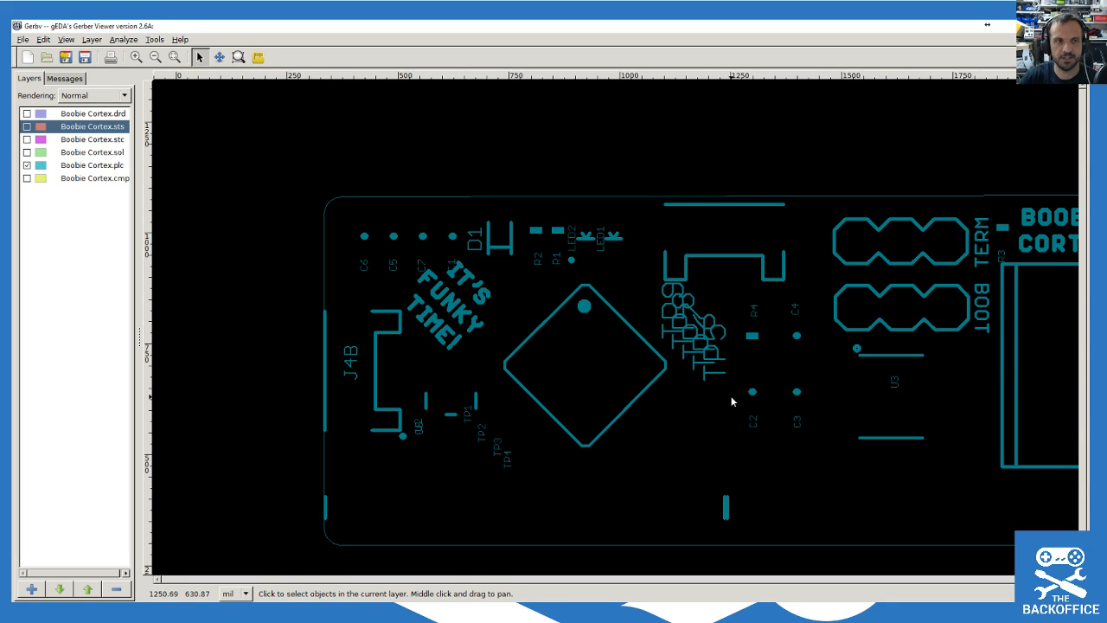
scroll(709, 317, down, 3)
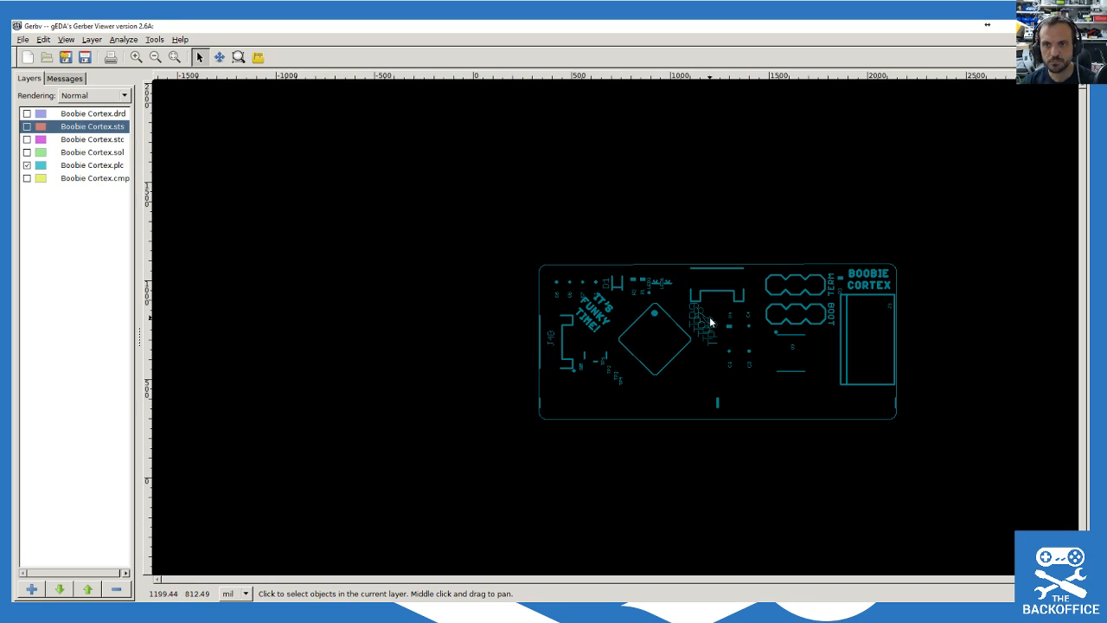
scroll(739, 311, up, 2)
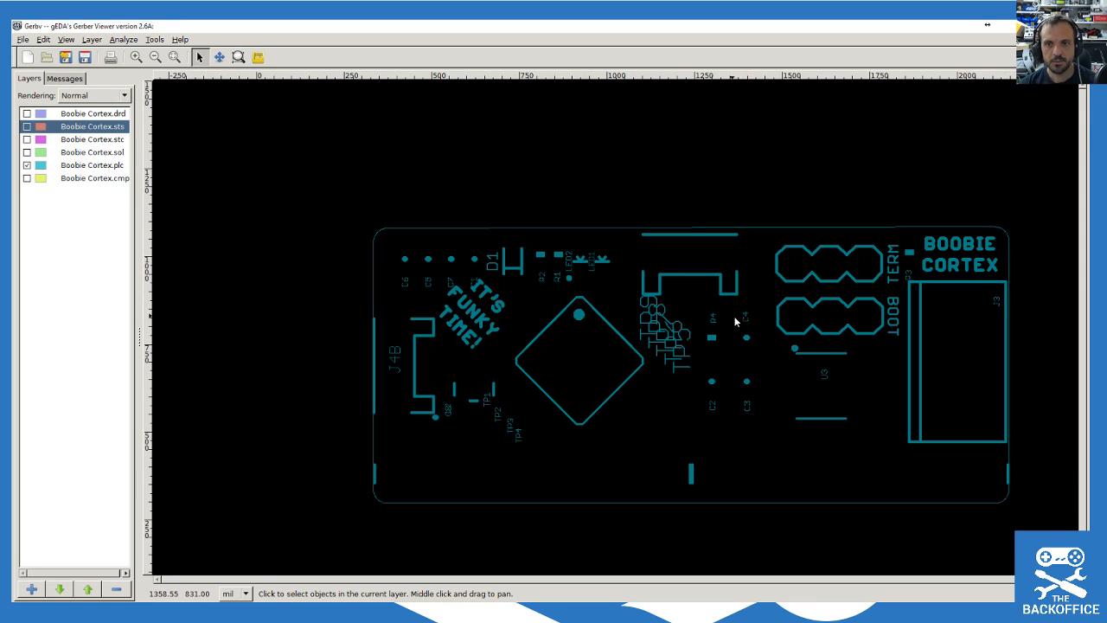
Step: Hide the plc layer and show the cmp, sol, stc, drd and sts layers together
click(27, 178)
click(27, 165)
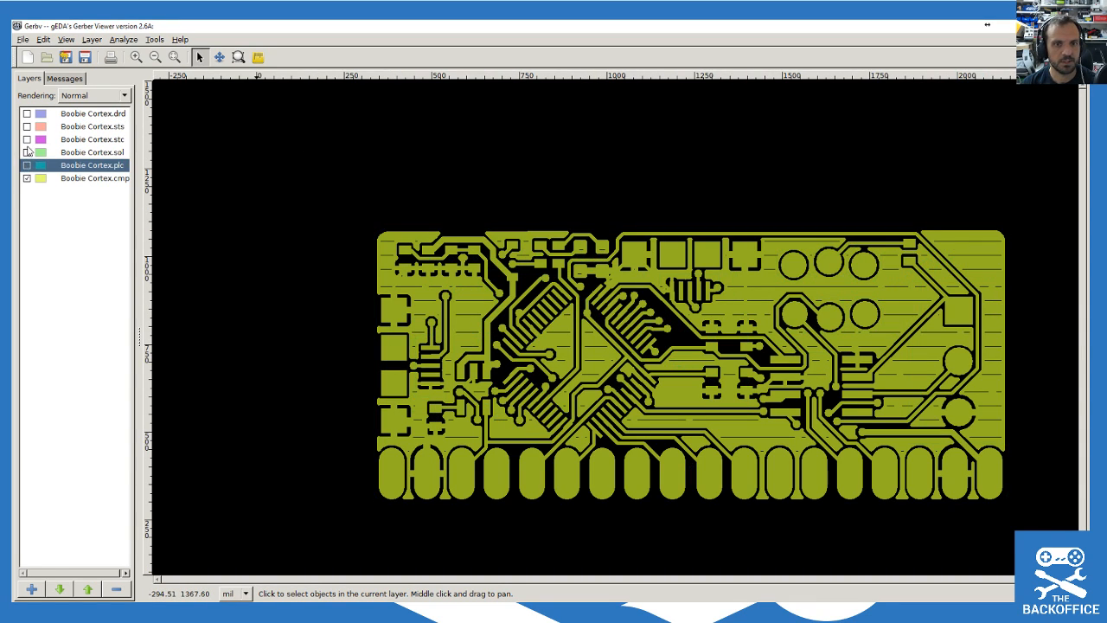
click(26, 152)
click(27, 139)
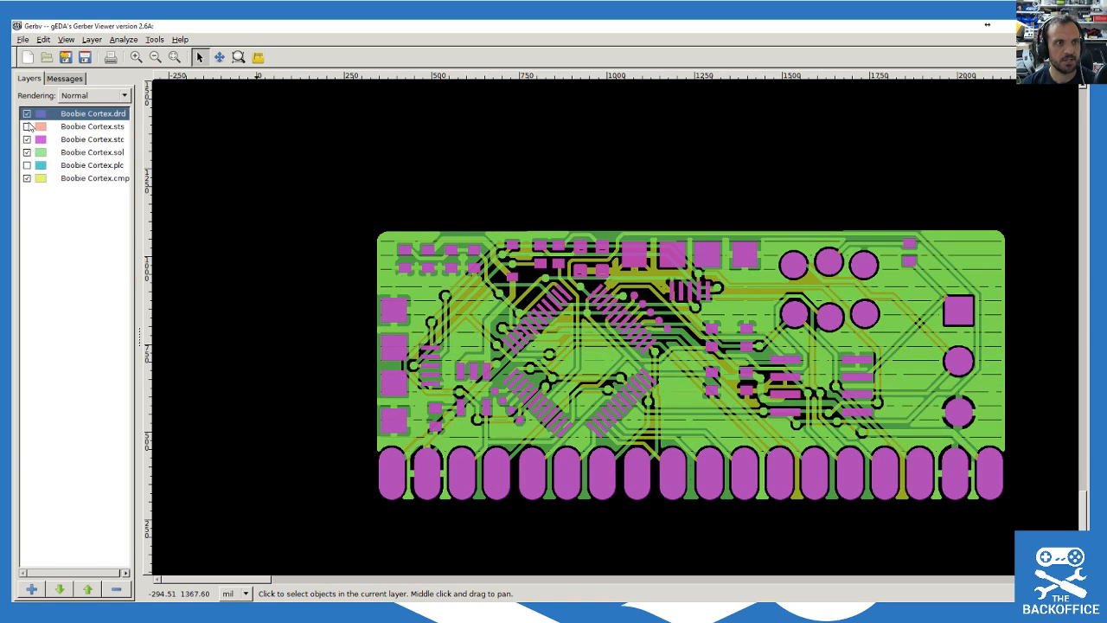
click(27, 127)
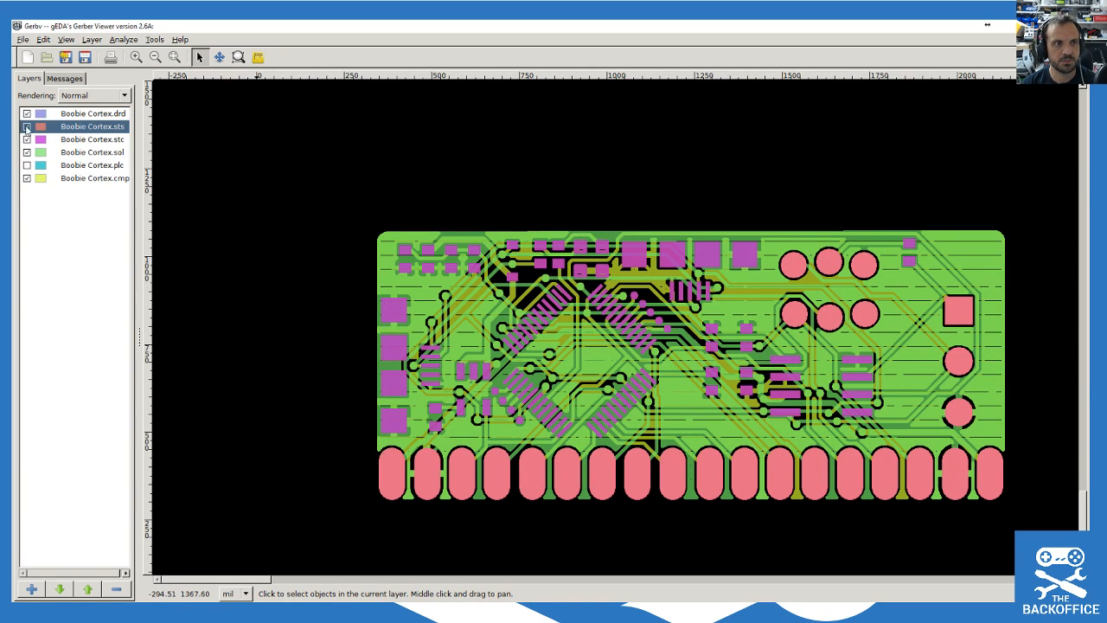
Step: Hide all layers and check the sts, stc, sol, plc and cmp layers individually
click(27, 126)
click(27, 139)
click(27, 152)
click(26, 178)
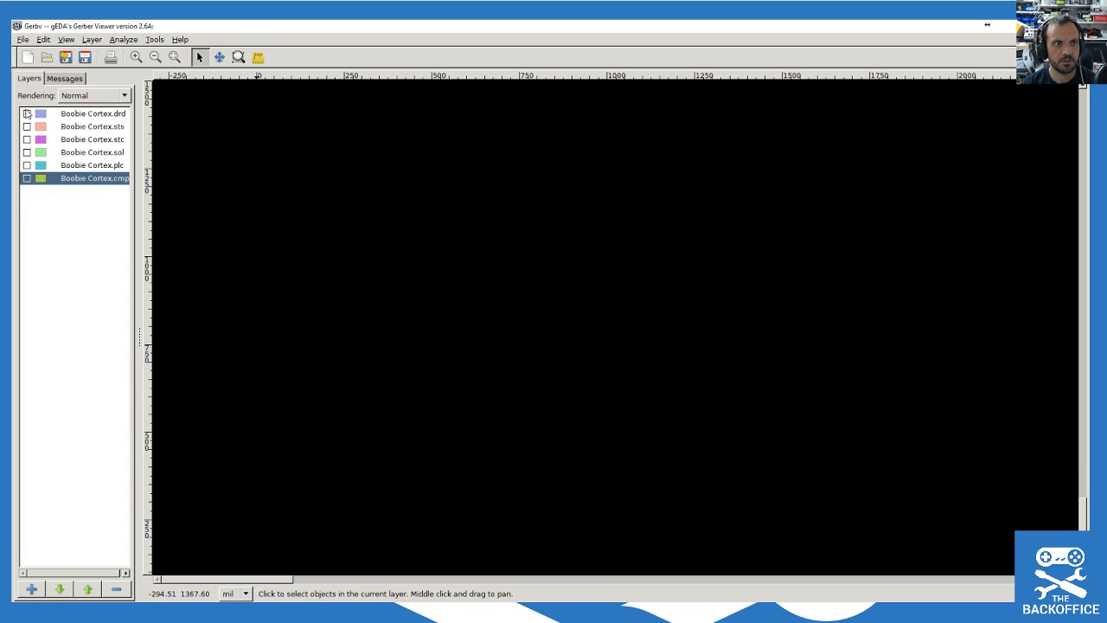
click(27, 113)
click(27, 127)
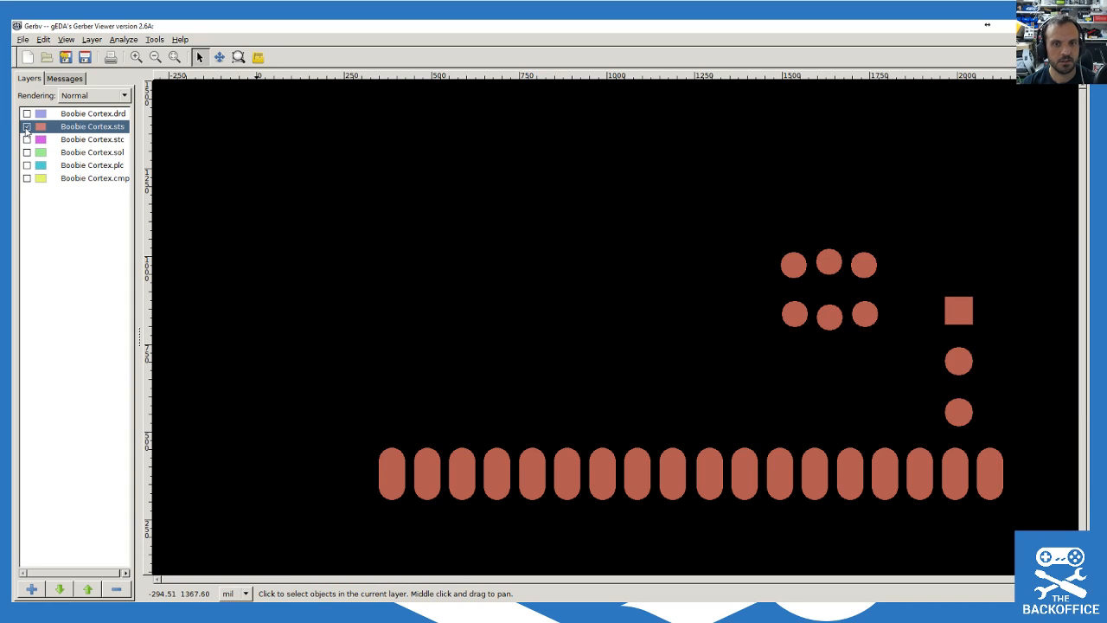
click(27, 126)
click(27, 139)
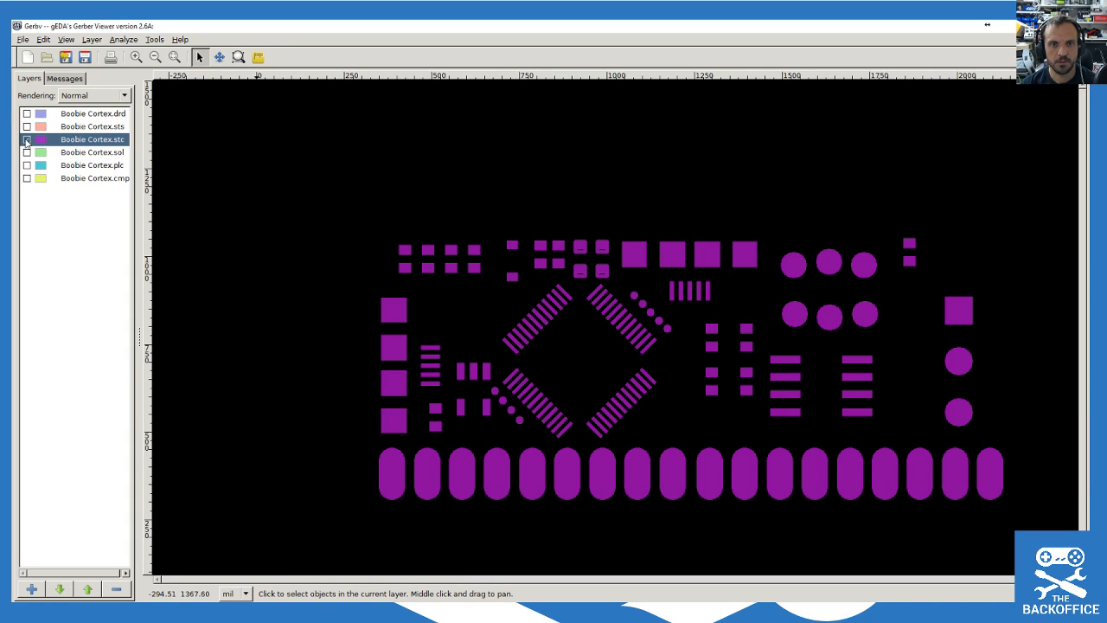
click(27, 139)
click(27, 152)
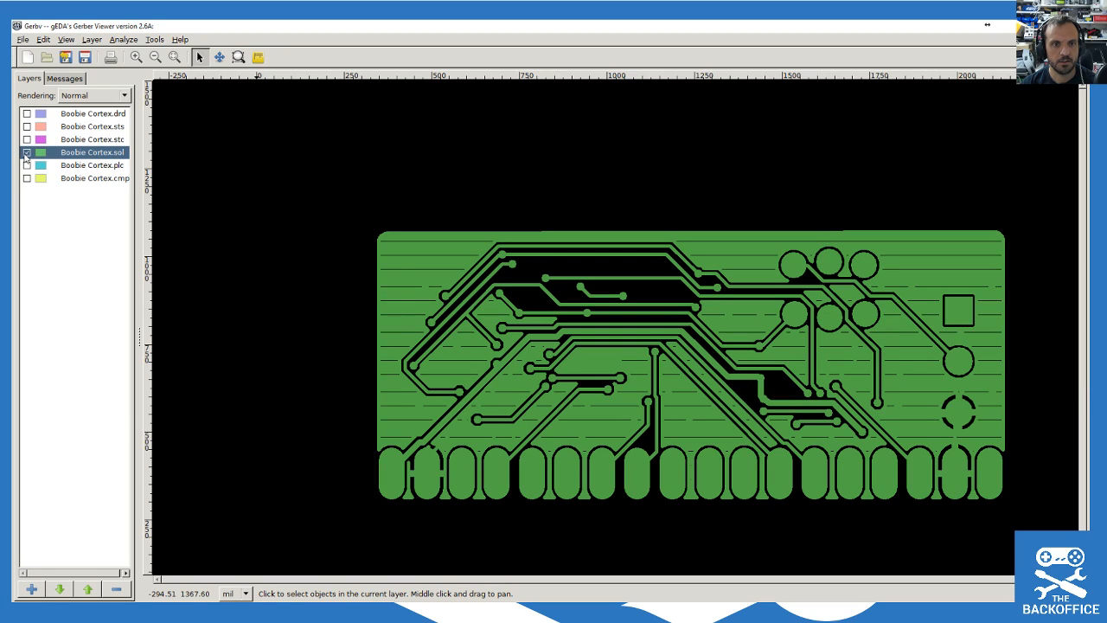
click(26, 152)
click(27, 165)
click(27, 165)
click(27, 178)
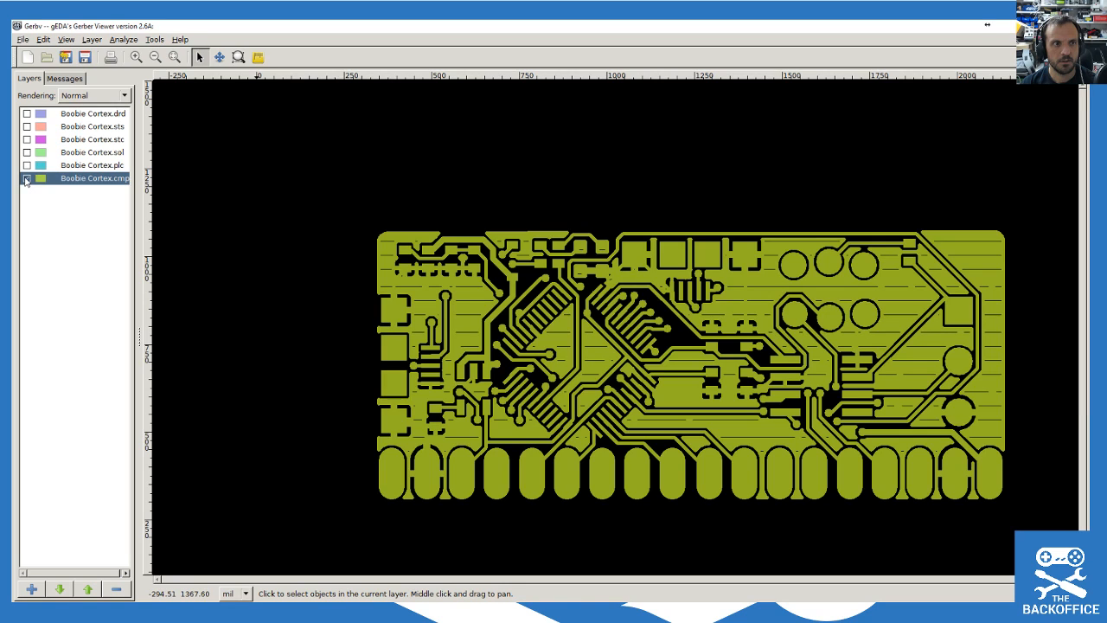
Step: Hide the cmp layer and view the plc silkscreen together with the sol copper layer
click(27, 179)
click(27, 165)
click(27, 152)
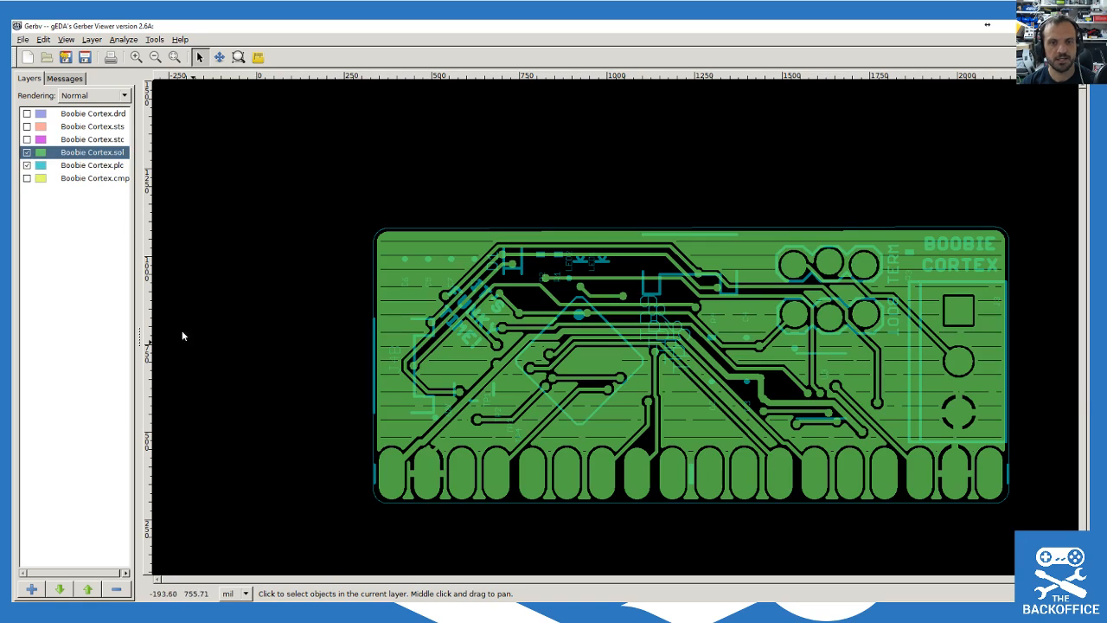
Step: Switch to the EAGLE board window and turn on the tNames layer in the displayed layers
click(741, 612)
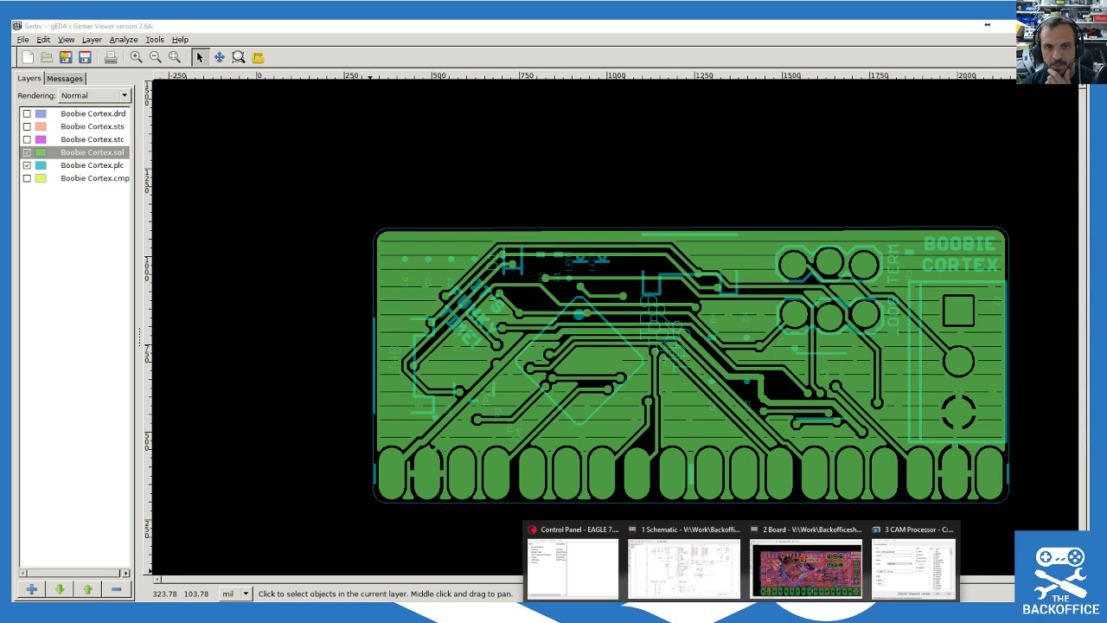
click(803, 560)
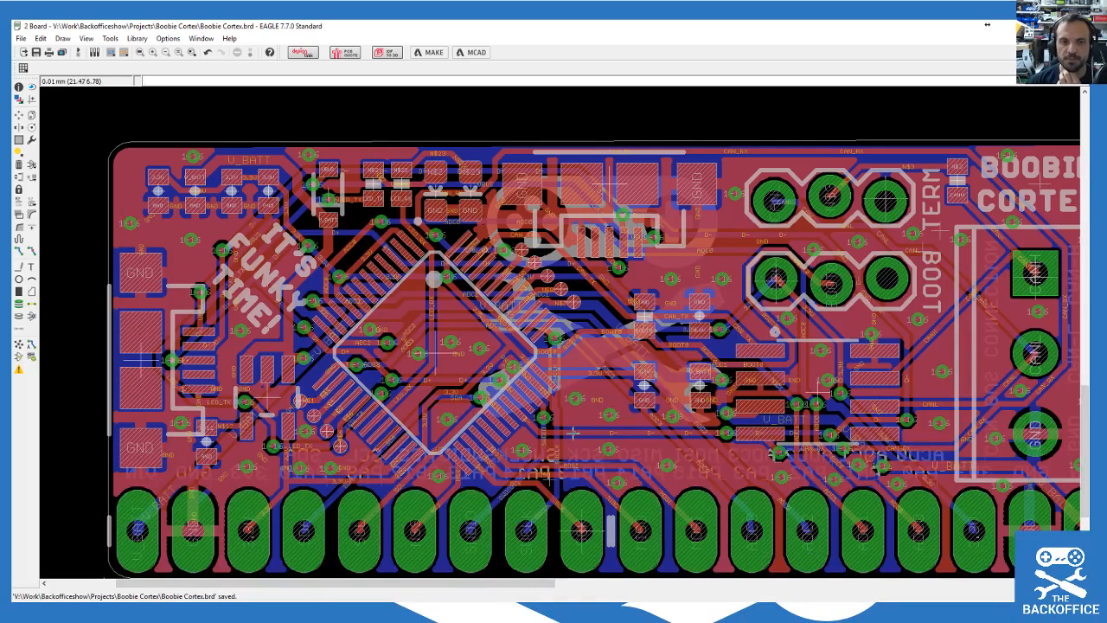
click(95, 52)
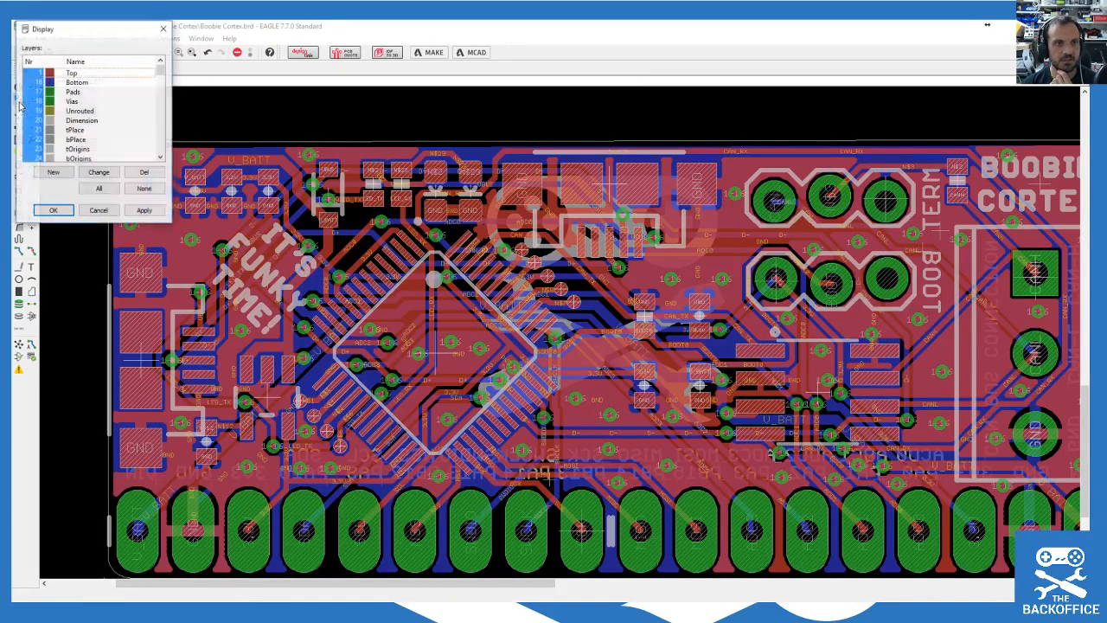
drag(161, 70, 163, 78)
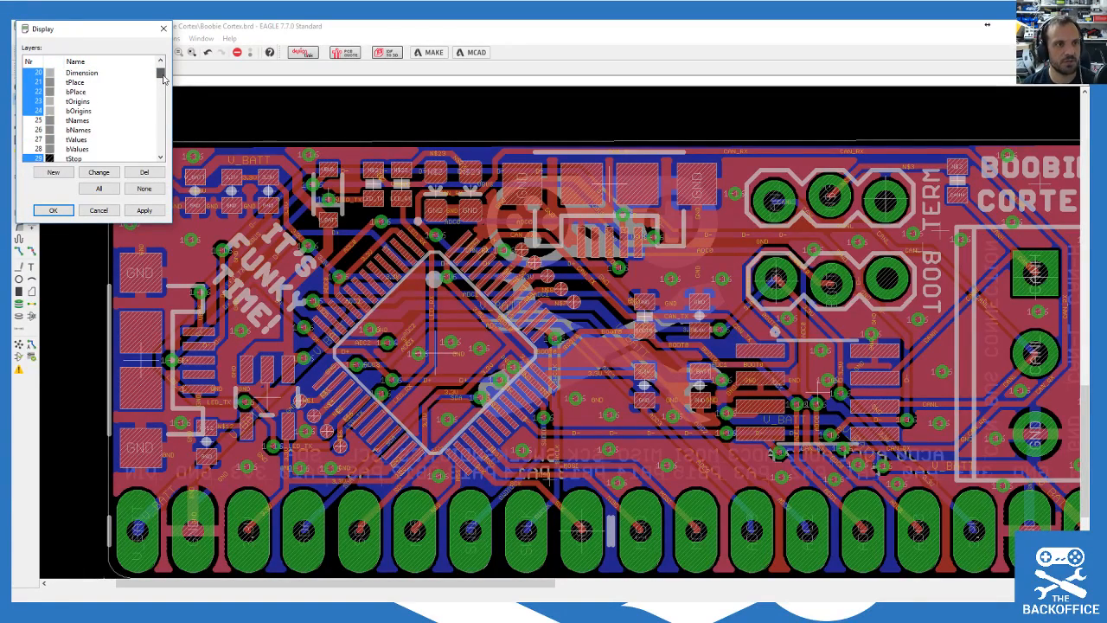
click(144, 210)
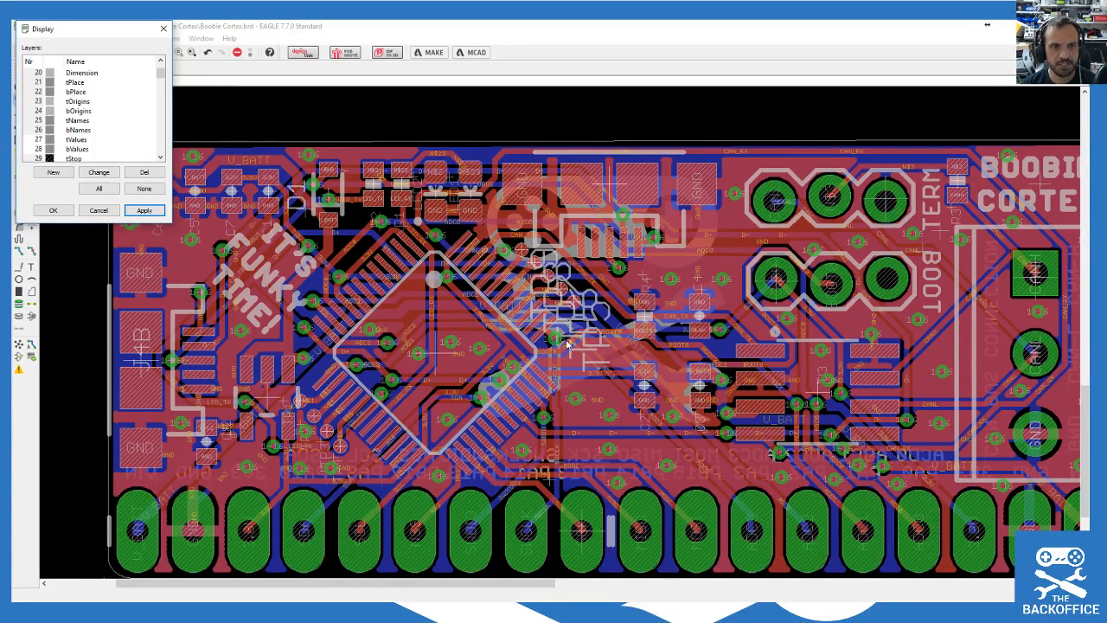
click(98, 210)
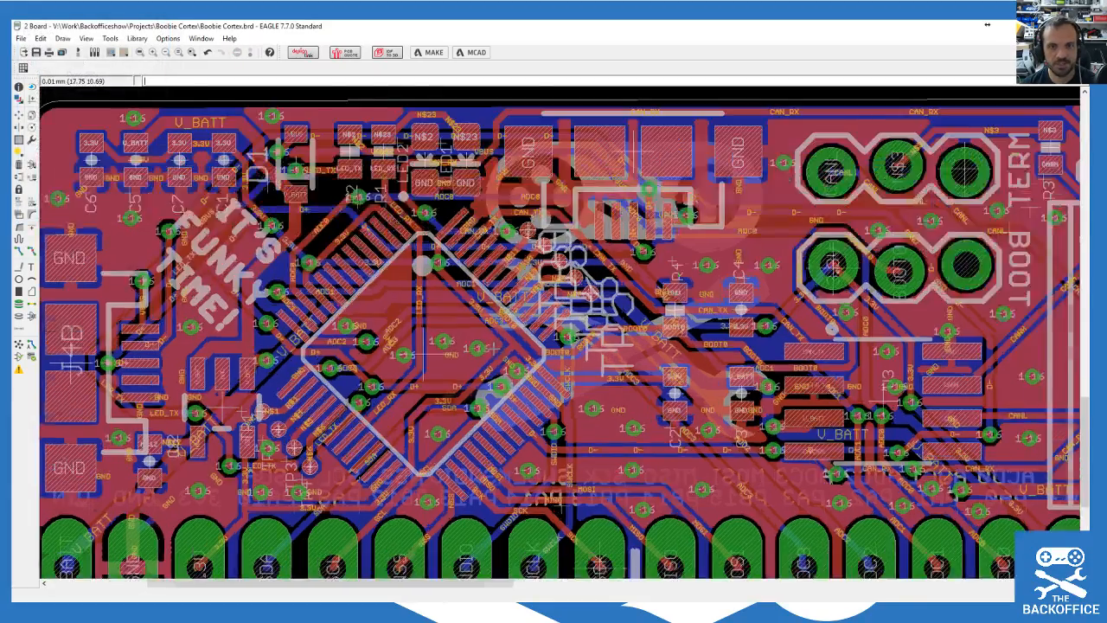
Step: Use the Info tool to identify which test pad the overlapping name labels beside the processor belong to
scroll(548, 318, up, 6)
scroll(648, 268, down, 3)
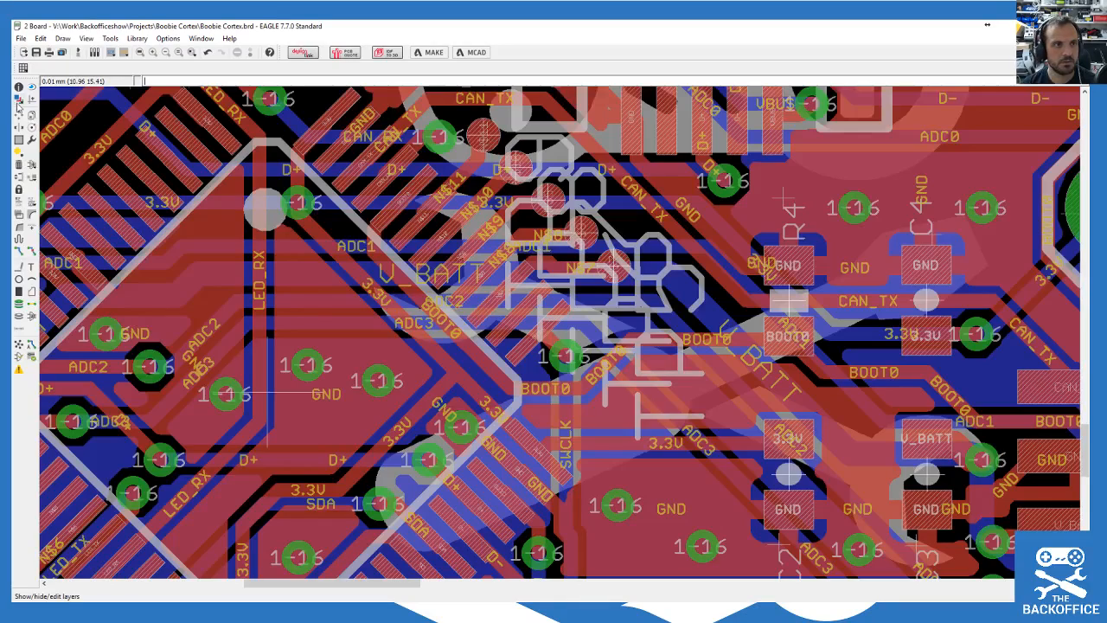
click(18, 88)
click(644, 412)
key(Escape)
click(680, 424)
key(Escape)
click(562, 354)
key(Escape)
click(613, 262)
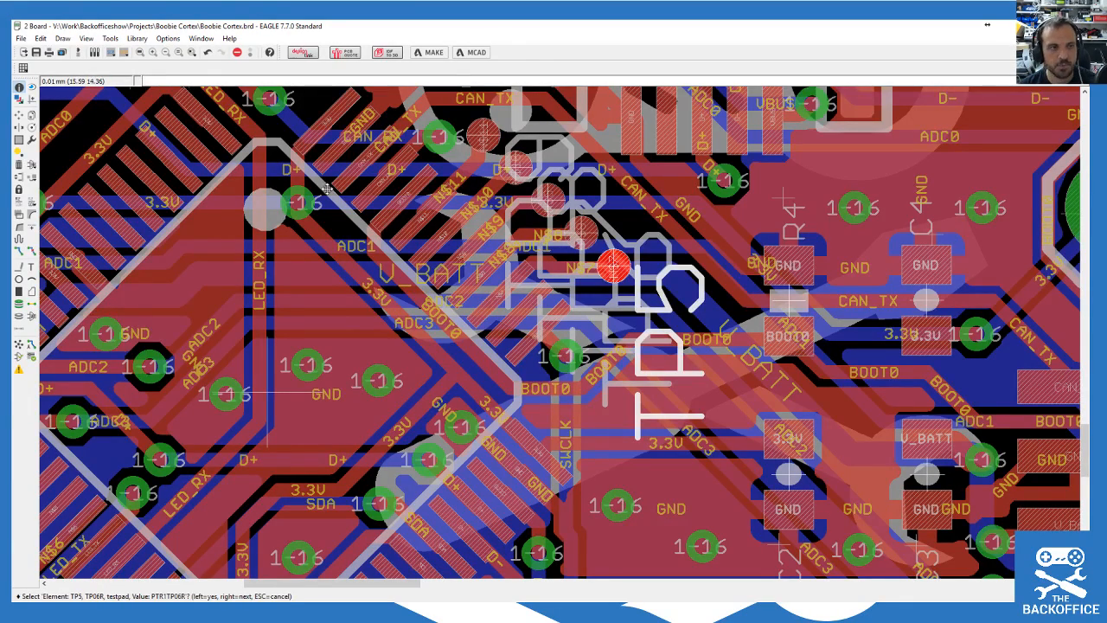
Step: Smash test pads TP5, TP6 and their neighbours beside the processor so their name labels can be edited separately
click(20, 218)
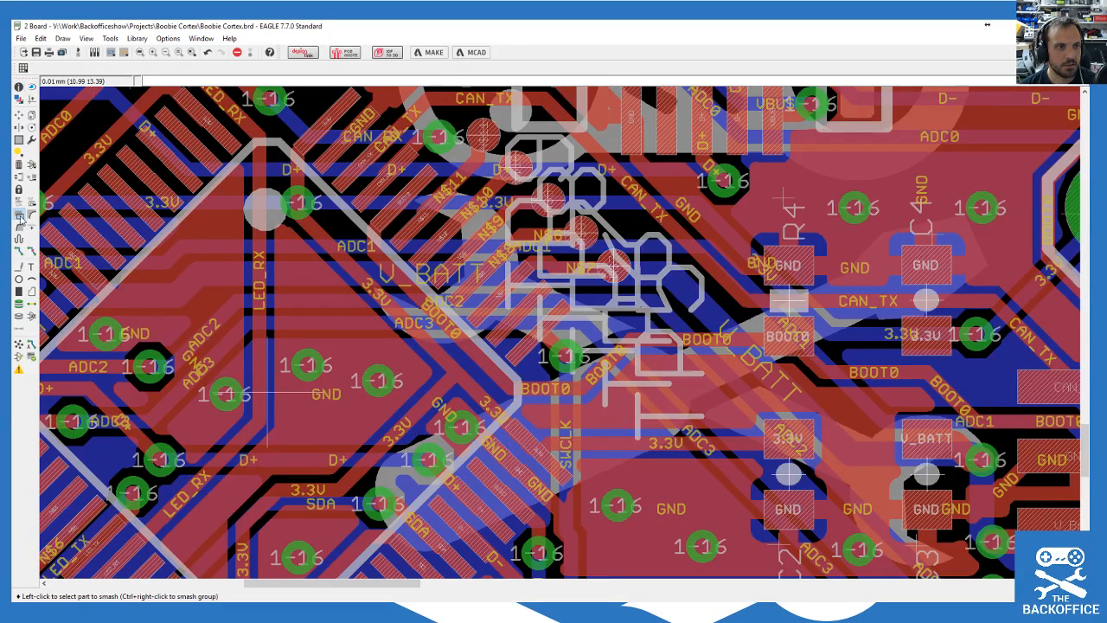
click(613, 262)
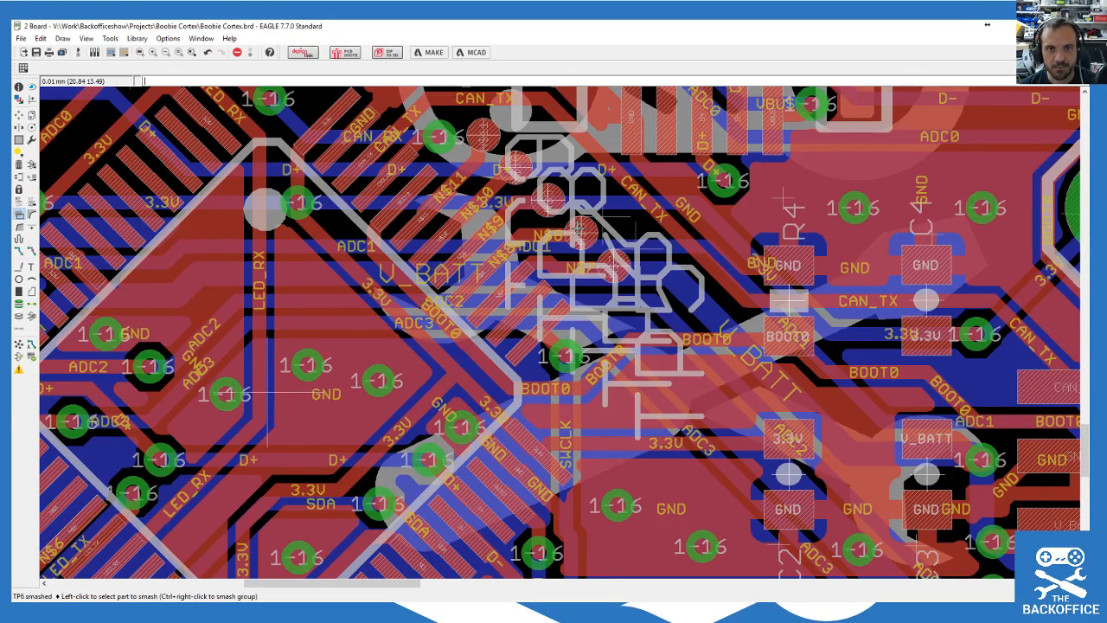
click(516, 166)
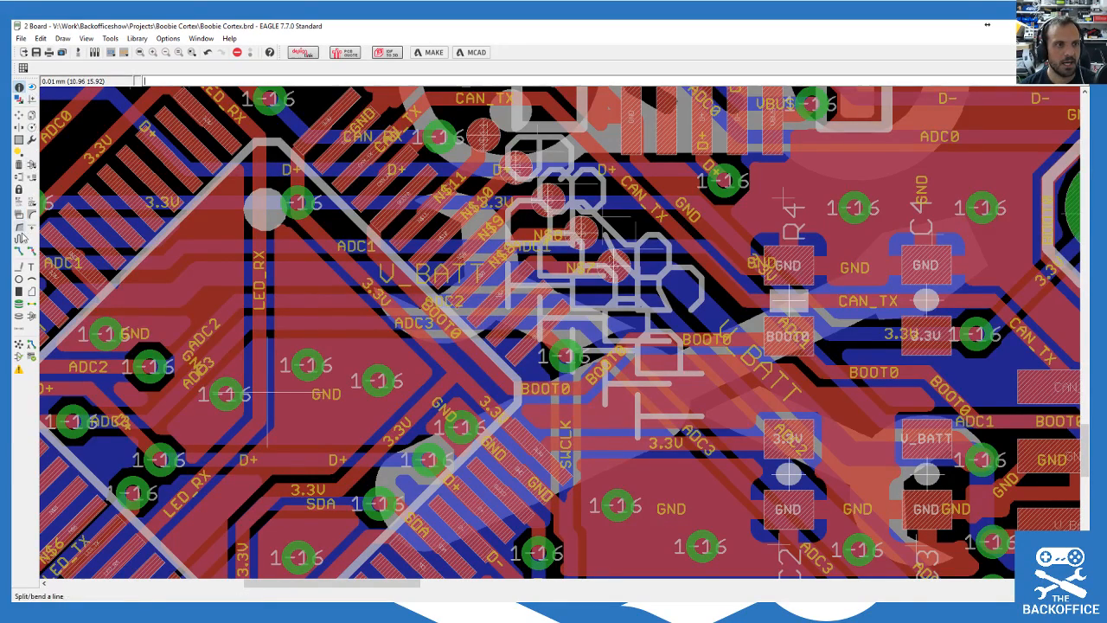
Step: Set the text size of the TP5 name label to 0.6096
click(19, 87)
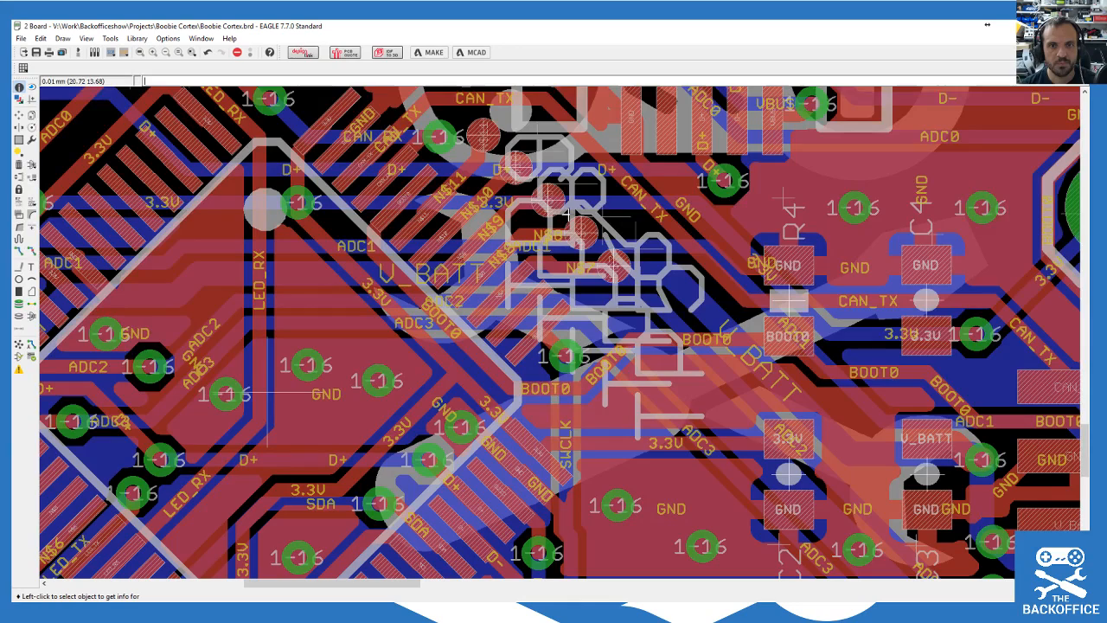
click(636, 234)
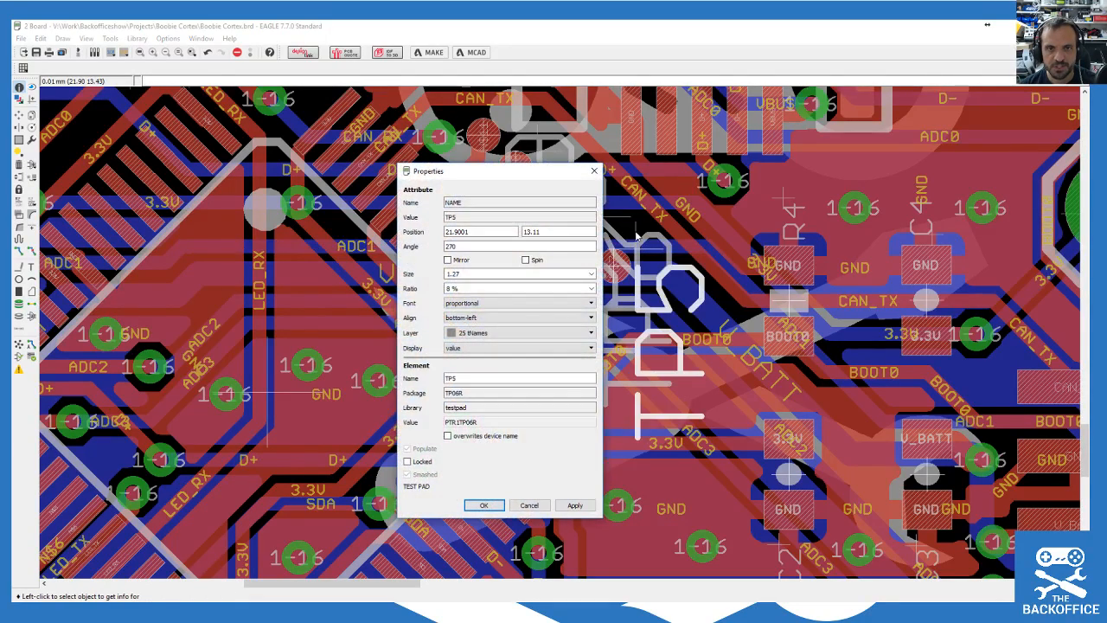
click(592, 274)
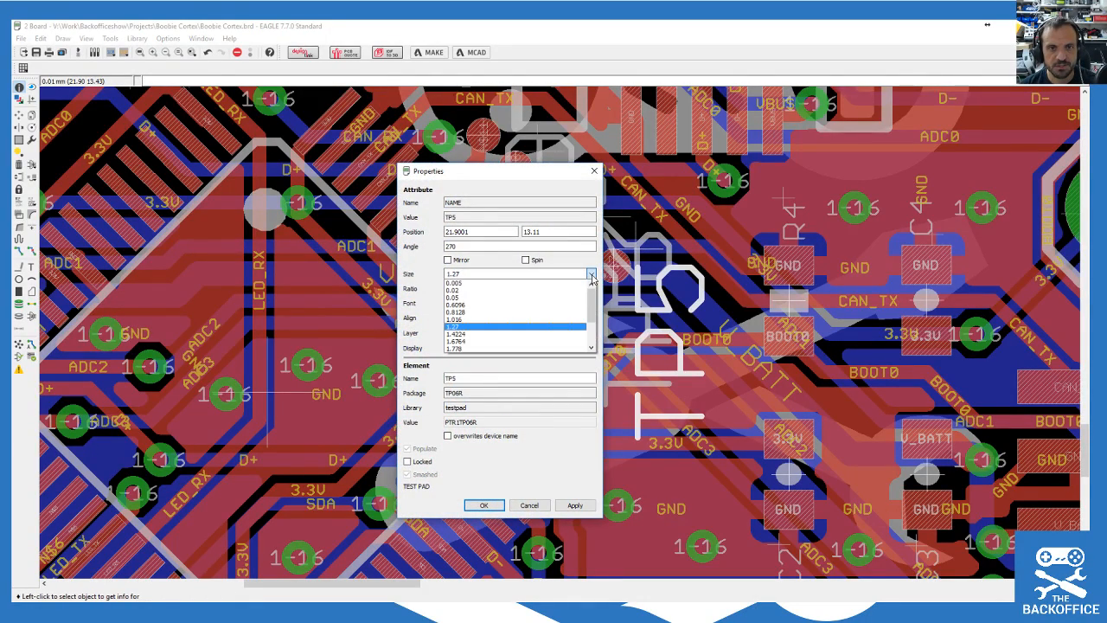
click(556, 306)
click(575, 505)
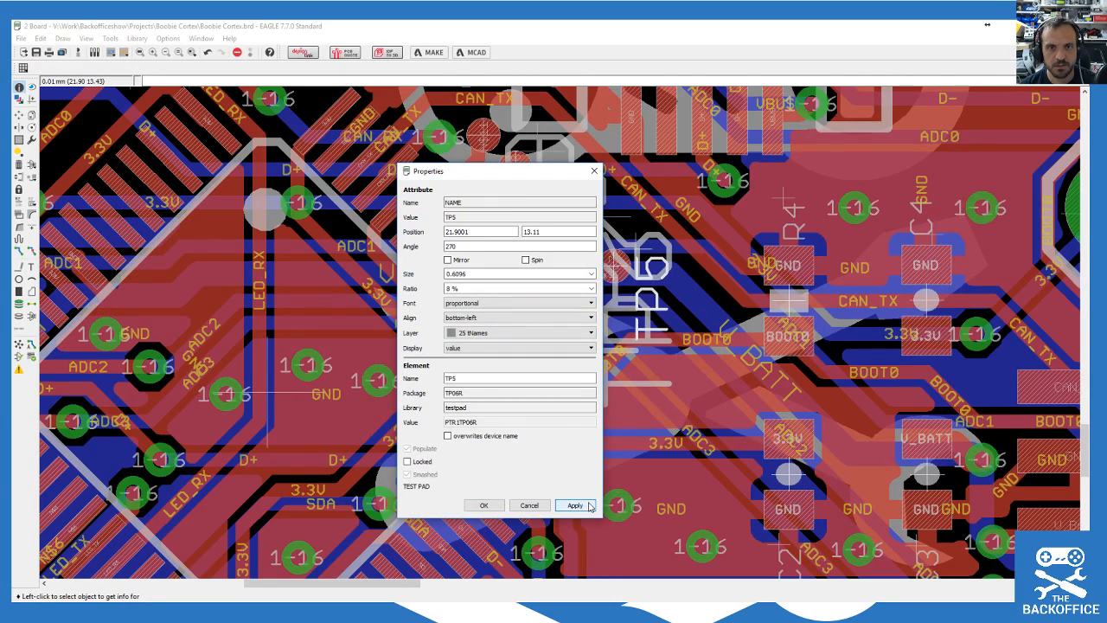
click(479, 503)
Step: Check the text size of the TP3 name label in its properties, leaving them unchanged
scroll(540, 441, down, 3)
scroll(224, 542, up, 3)
scroll(233, 434, down, 2)
scroll(224, 526, up, 3)
click(209, 498)
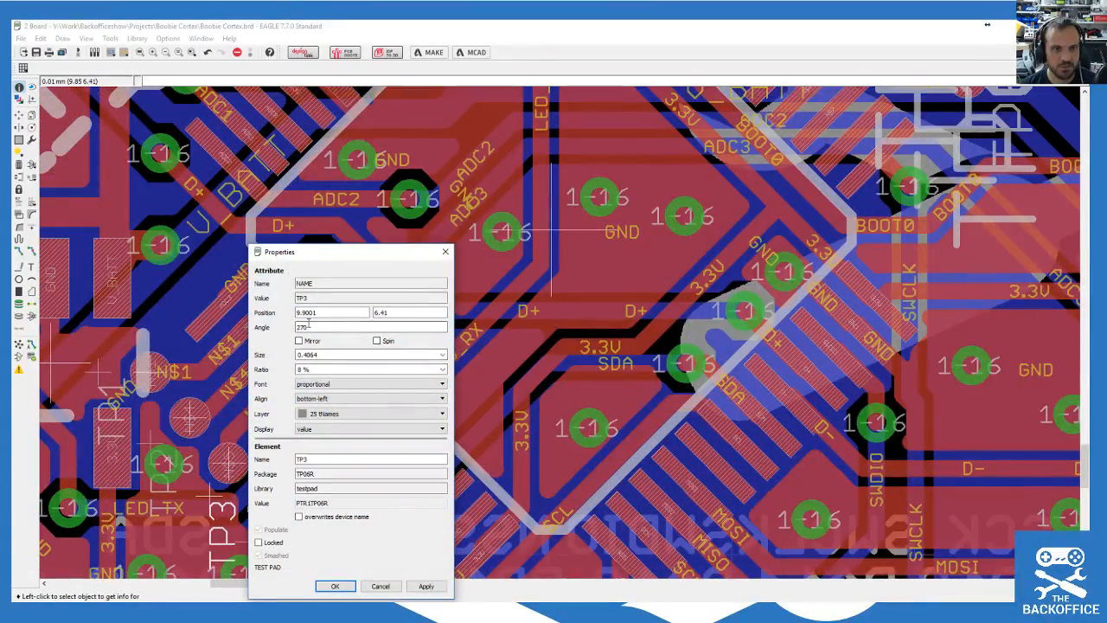
click(380, 587)
Step: Set the text size of the TP5 name label to 0.4
scroll(397, 362, down, 3)
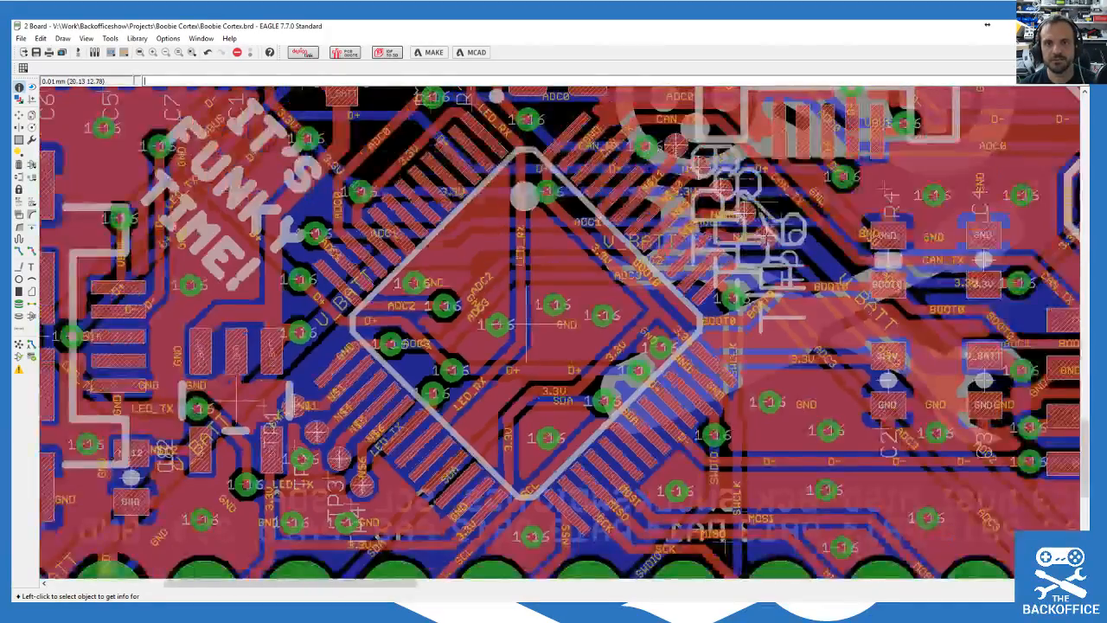
scroll(397, 361, up, 3)
scroll(761, 173, up, 3)
click(777, 251)
click(776, 251)
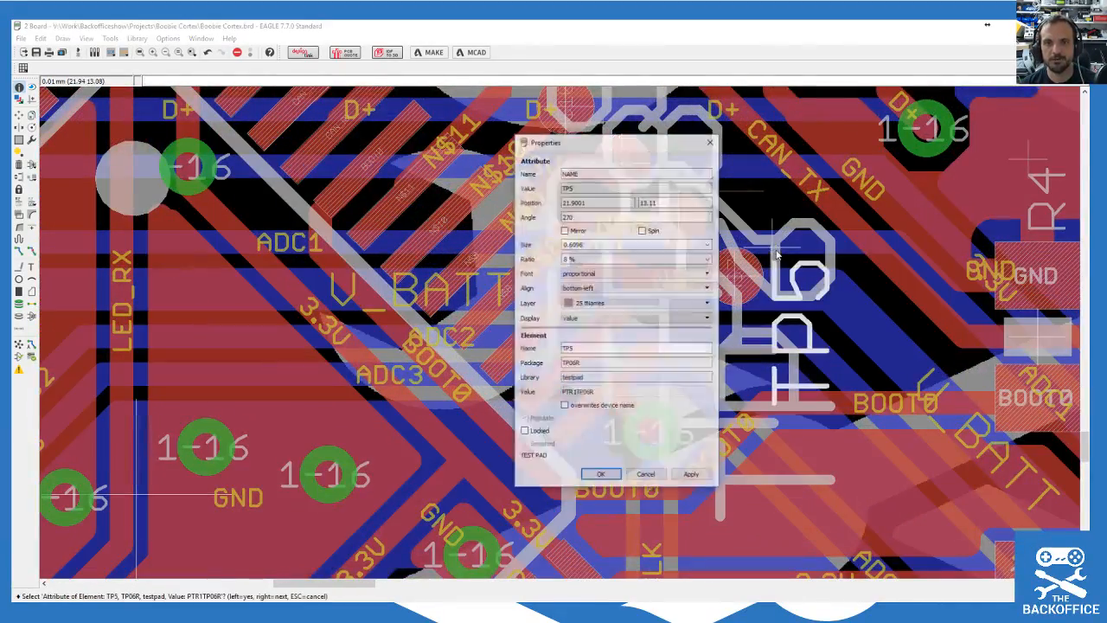
click(707, 245)
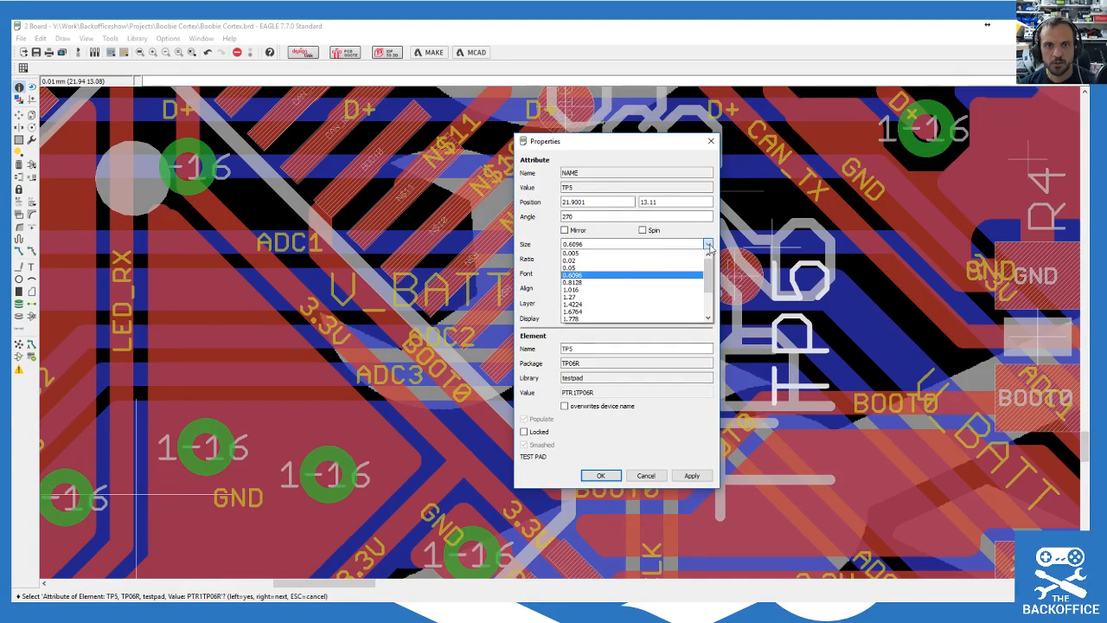
click(571, 245)
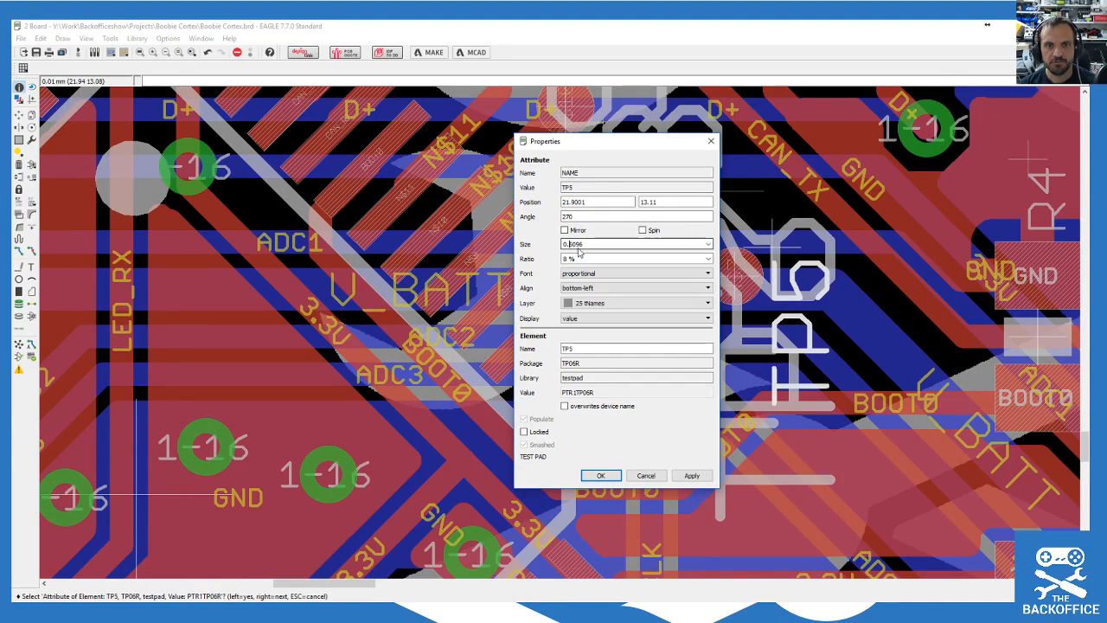
text(4)
click(691, 475)
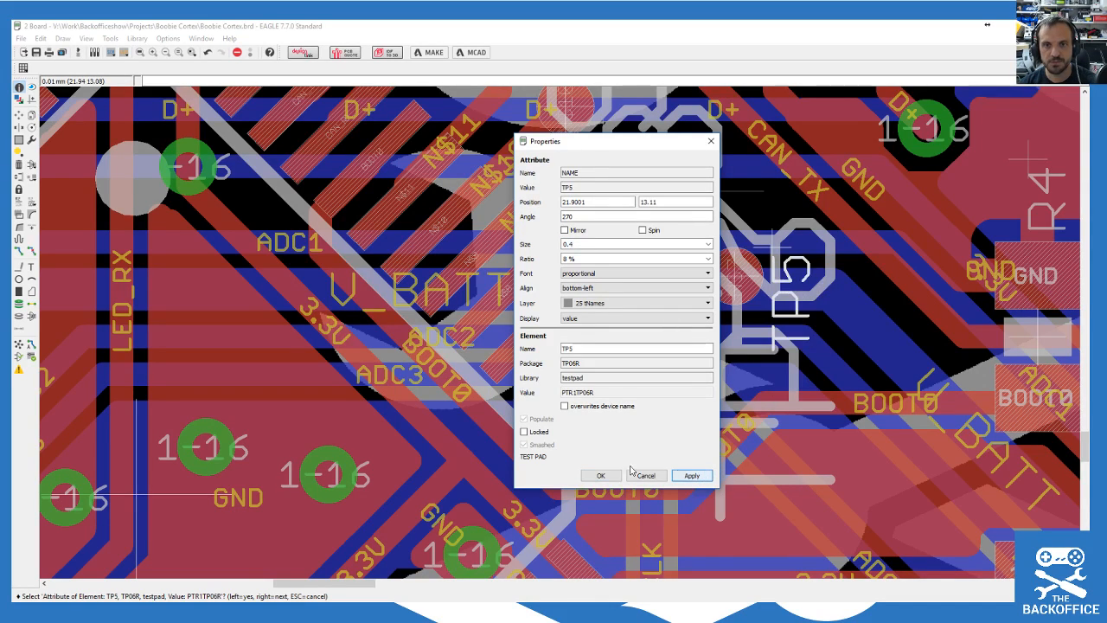
click(600, 475)
click(681, 221)
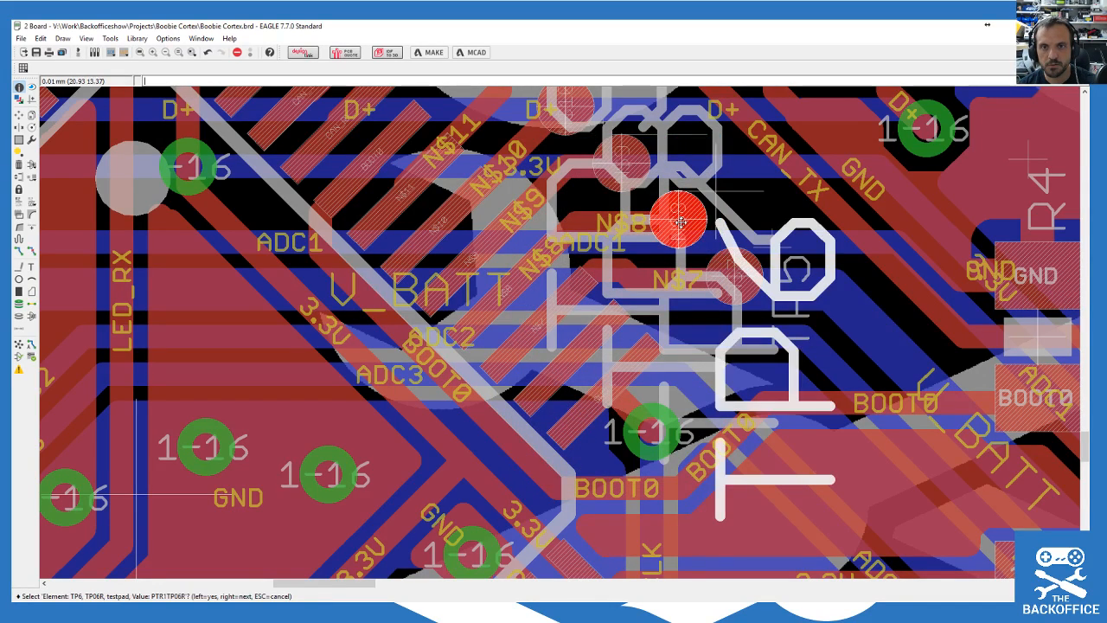
click(772, 248)
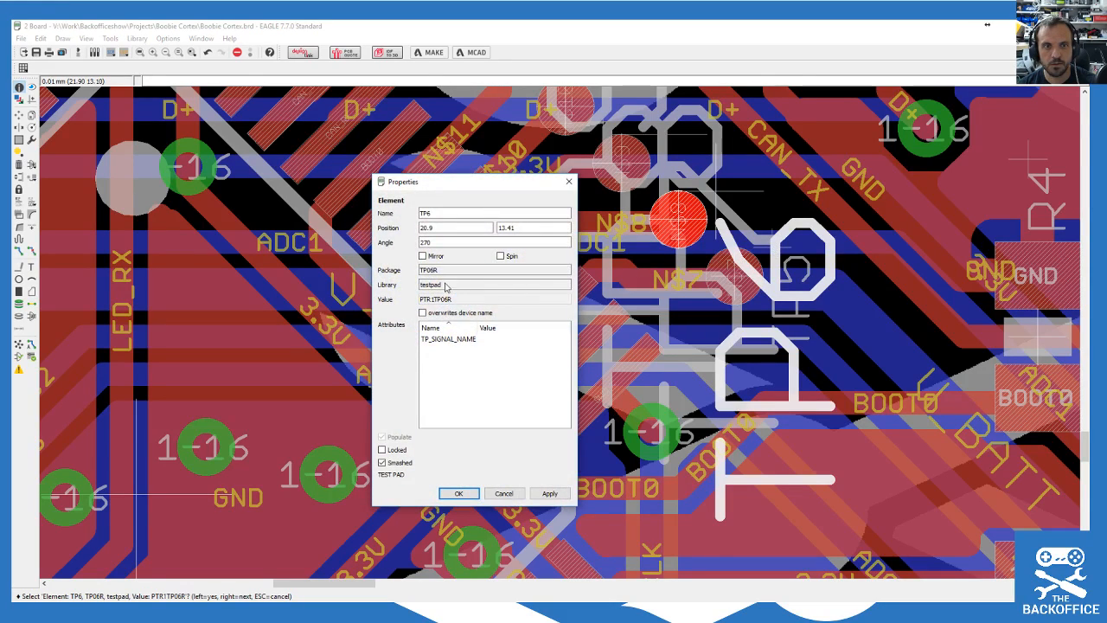
click(504, 493)
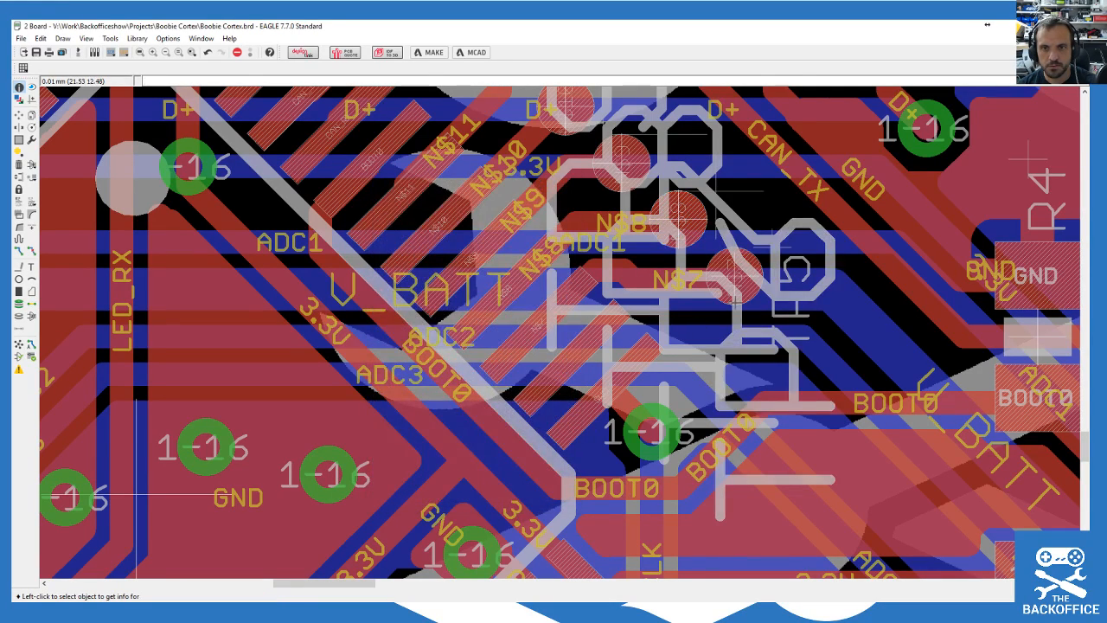
click(730, 337)
key(Escape)
Step: Move the TP5 name label away from the test pads into the free area before resistor R4
click(31, 115)
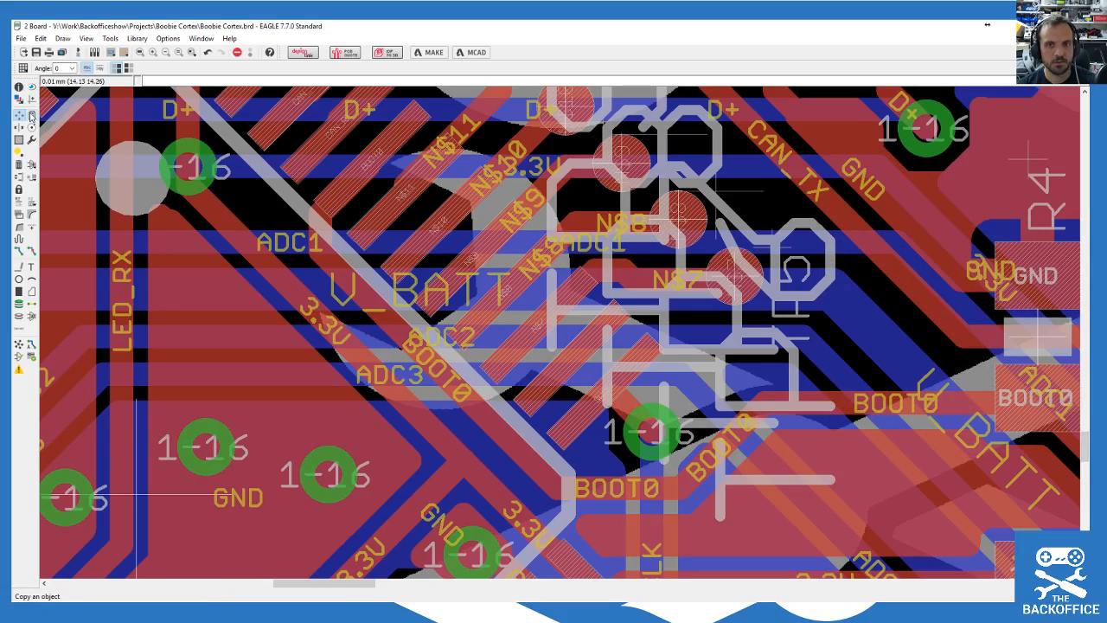
click(778, 255)
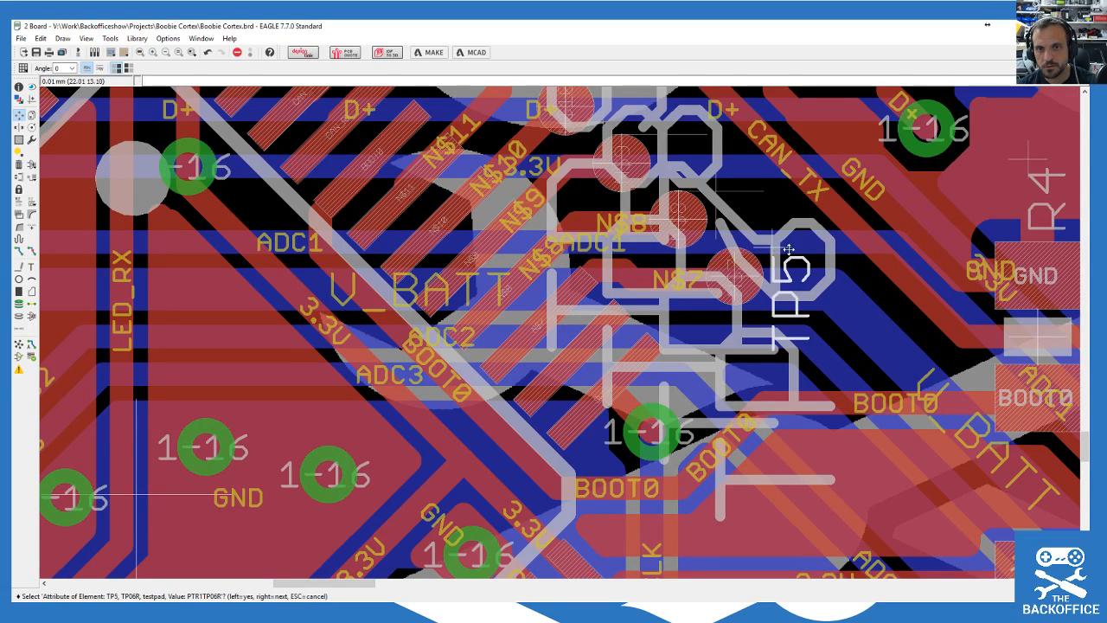
click(870, 267)
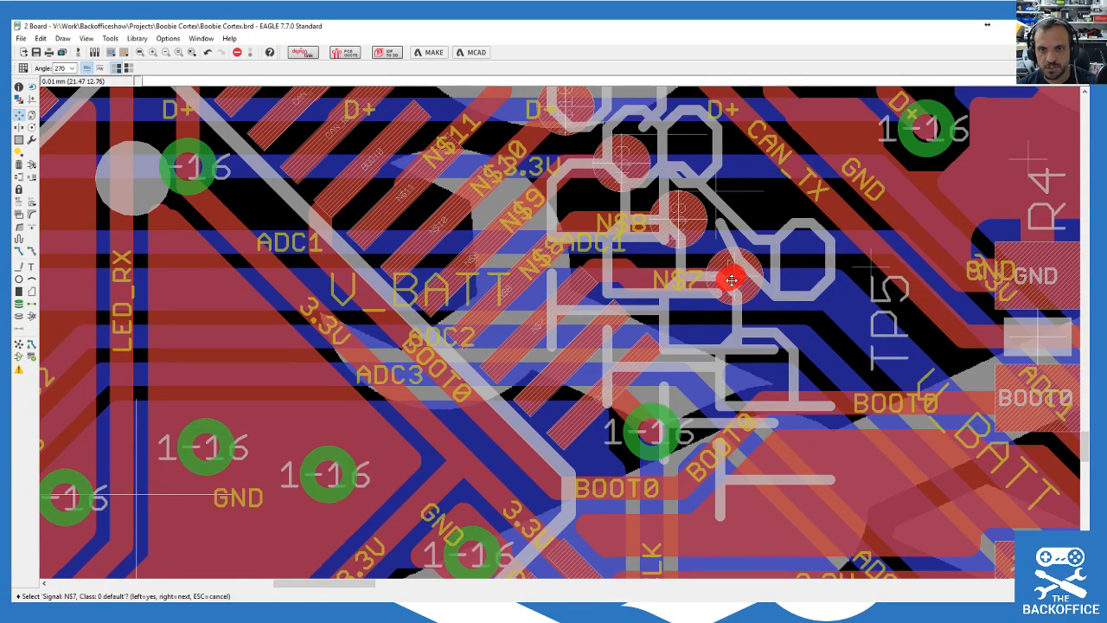
Step: Move the TP6 name label off the test pads to the area above the TP5 label, near the CAN_TX trace
click(678, 210)
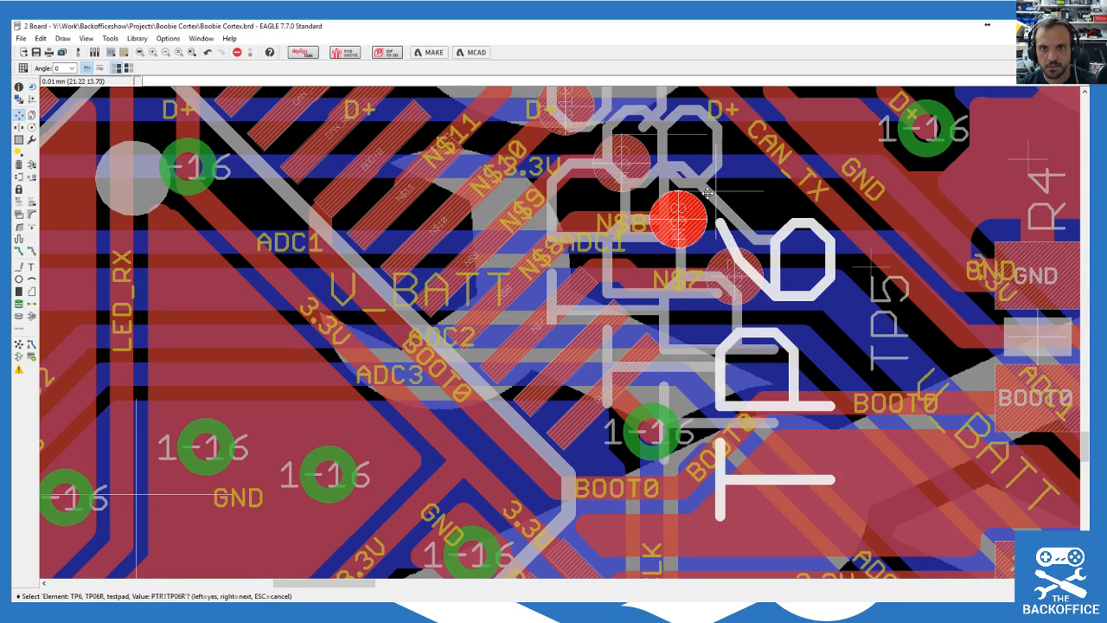
click(716, 188)
key(Escape)
click(744, 195)
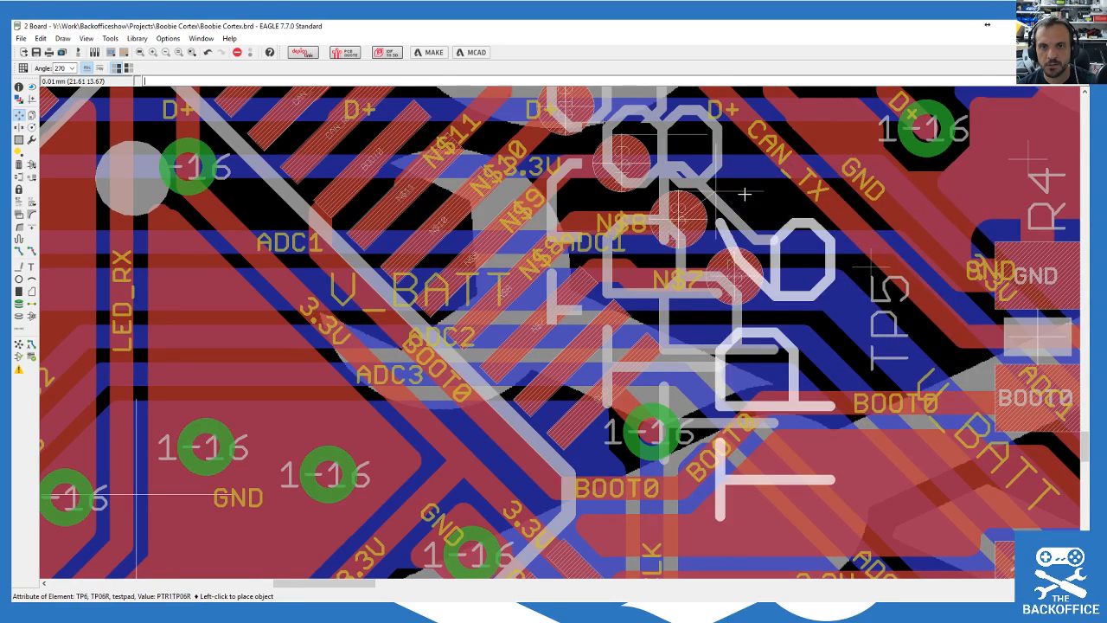
click(828, 149)
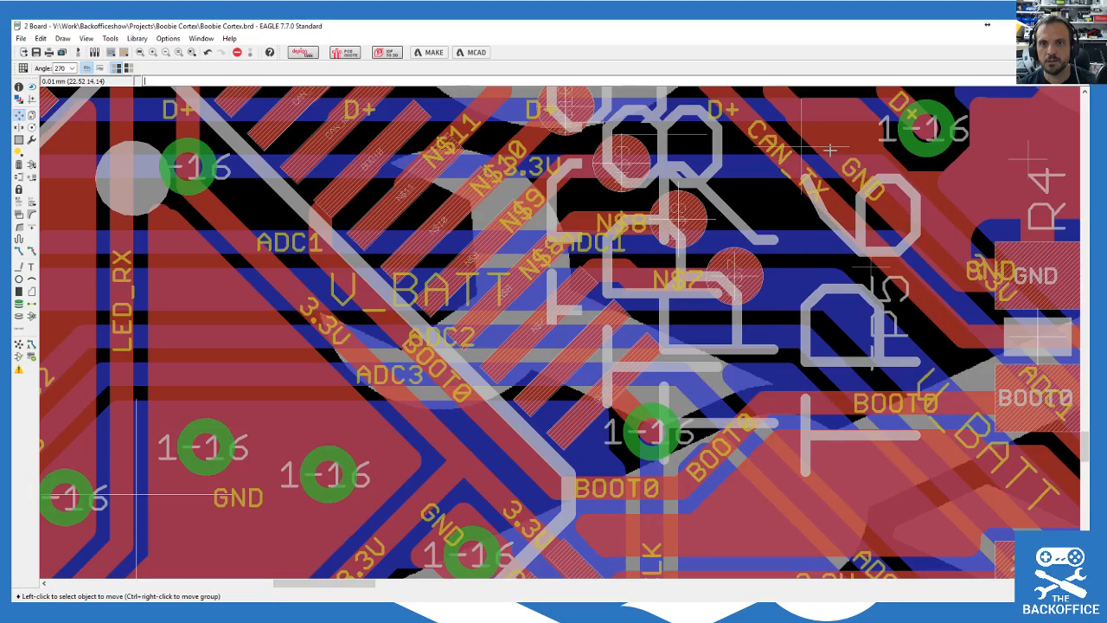
Step: Set the text size of the TP6 name label to 0.4
click(19, 88)
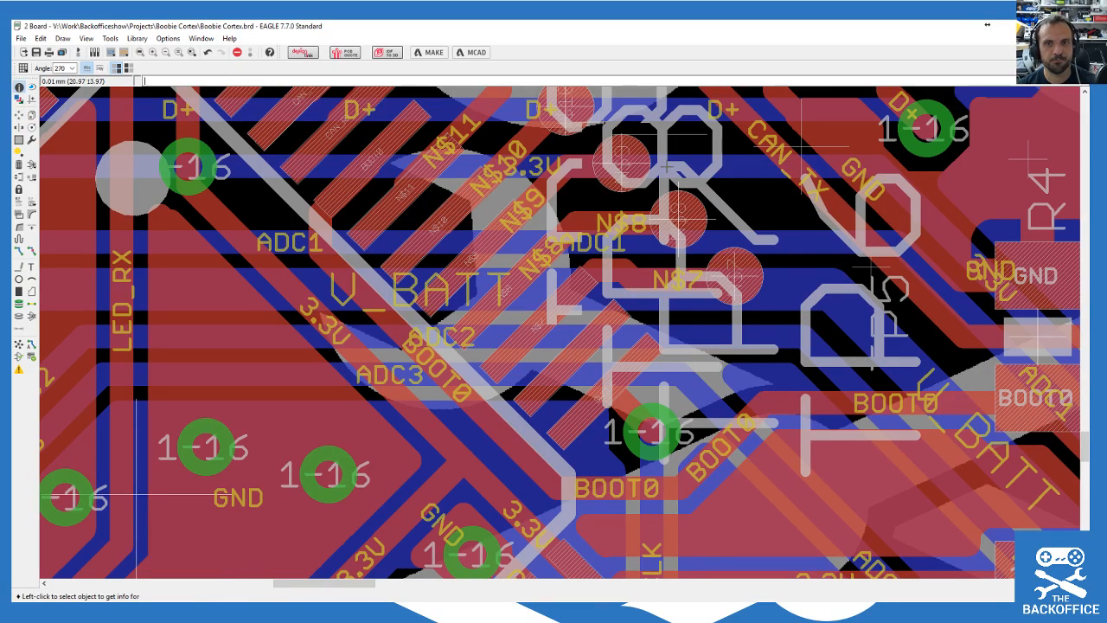
click(804, 147)
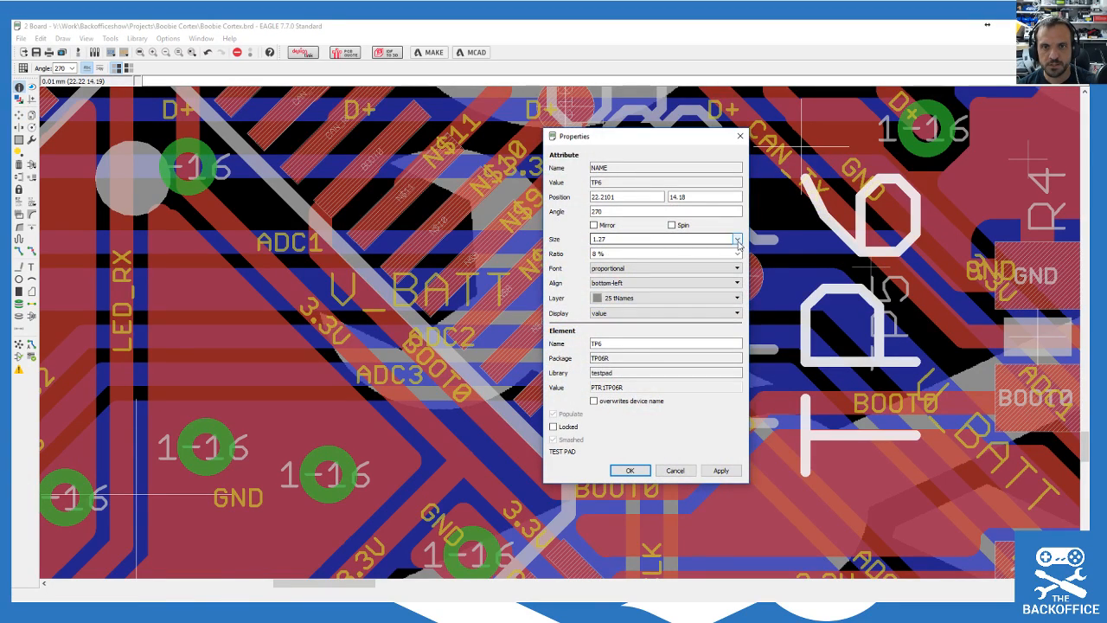
click(736, 238)
click(606, 238)
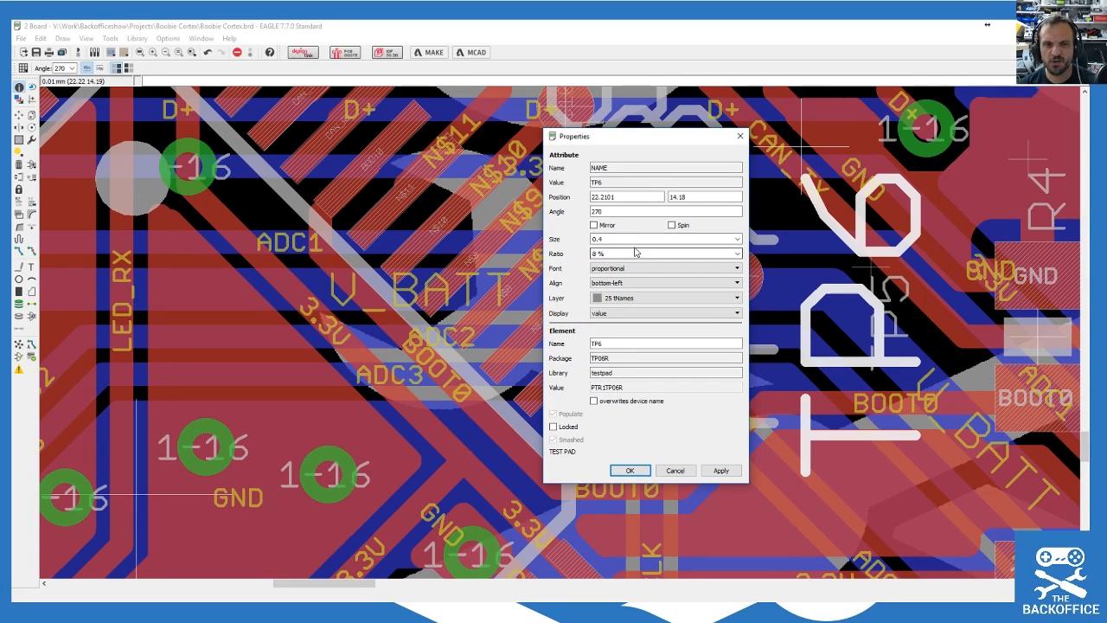
click(720, 469)
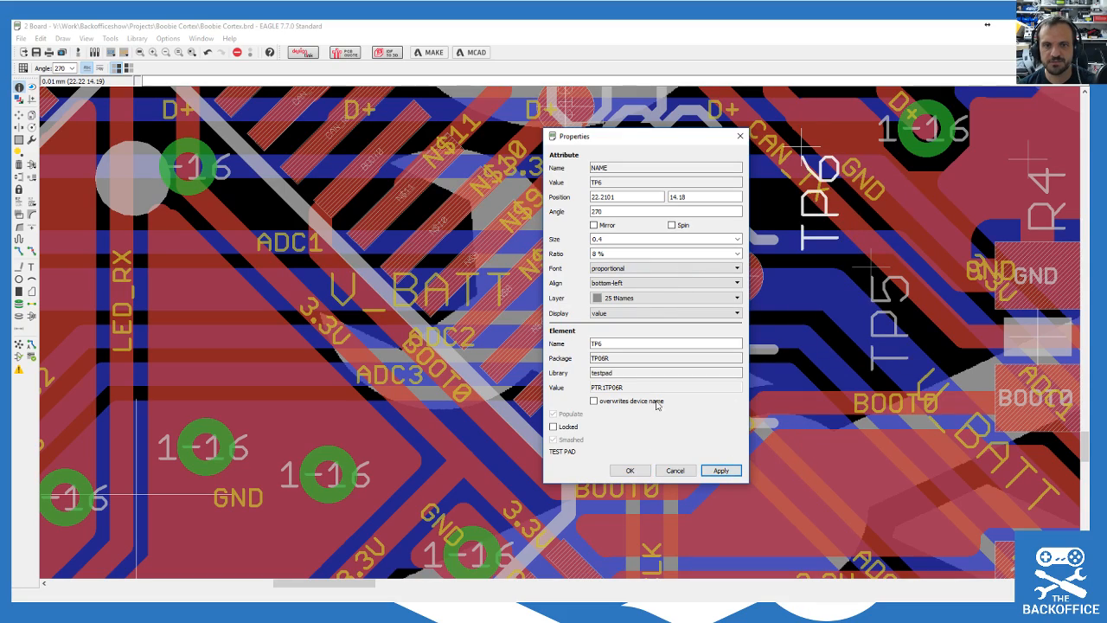
click(631, 470)
Step: Set the text size of the TP7 name label to 0.4
scroll(839, 285, down, 2)
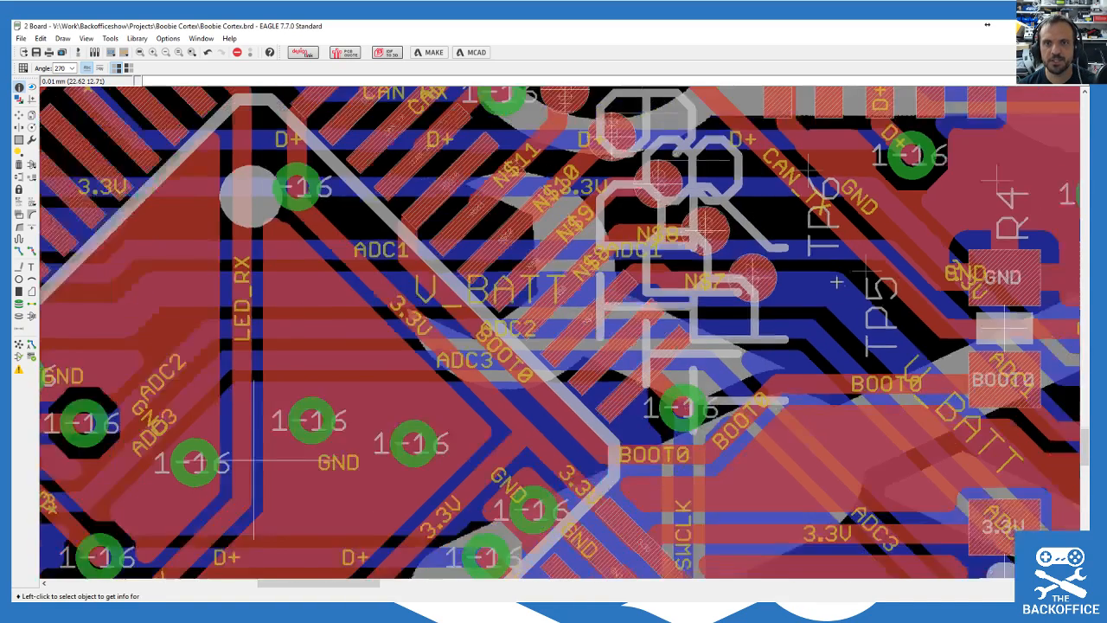
scroll(790, 120, up, 2)
scroll(789, 120, up, 2)
click(645, 245)
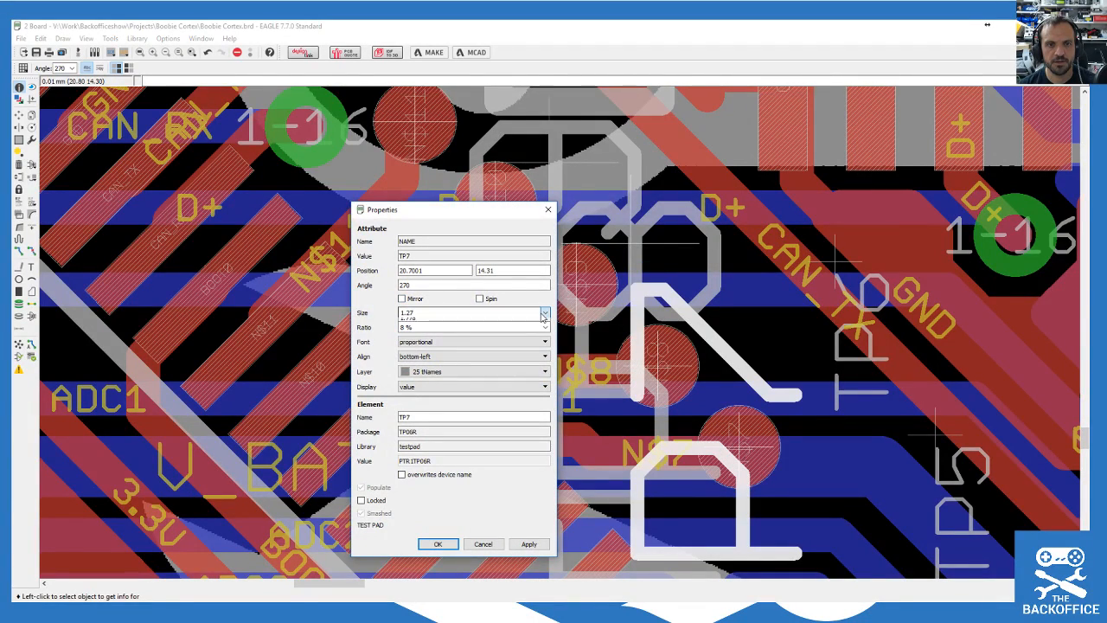
click(443, 313)
click(430, 311)
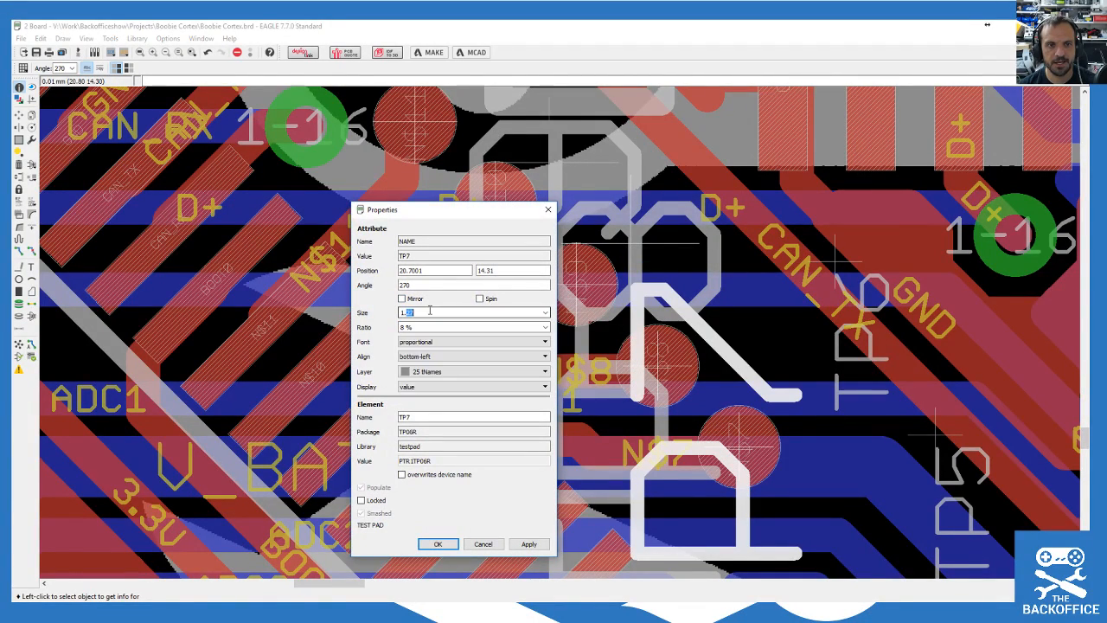
text(0.4)
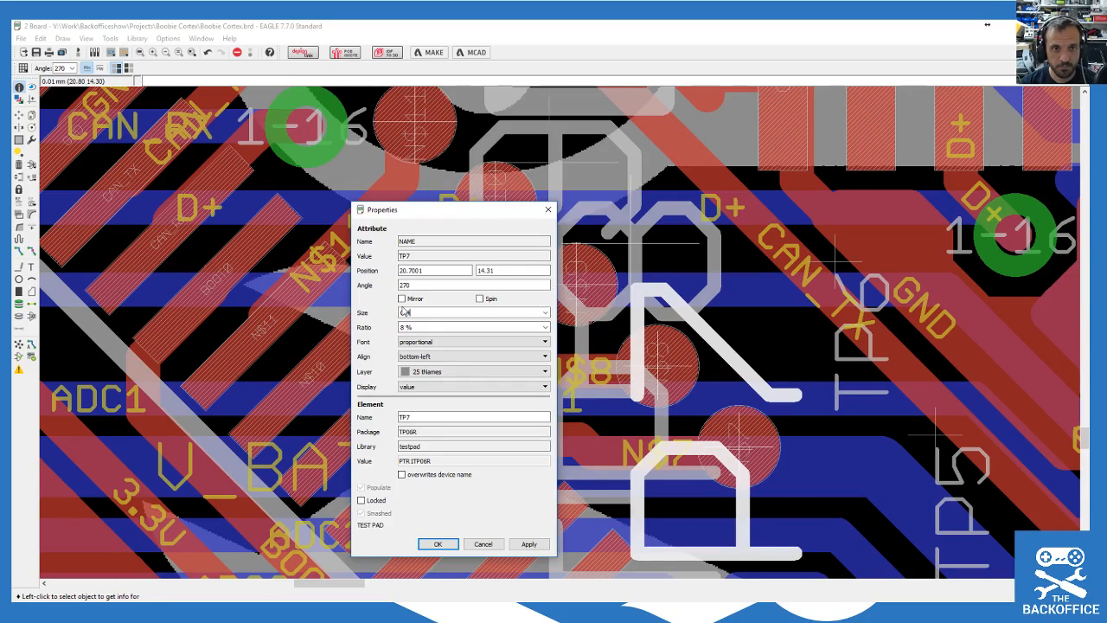
click(527, 543)
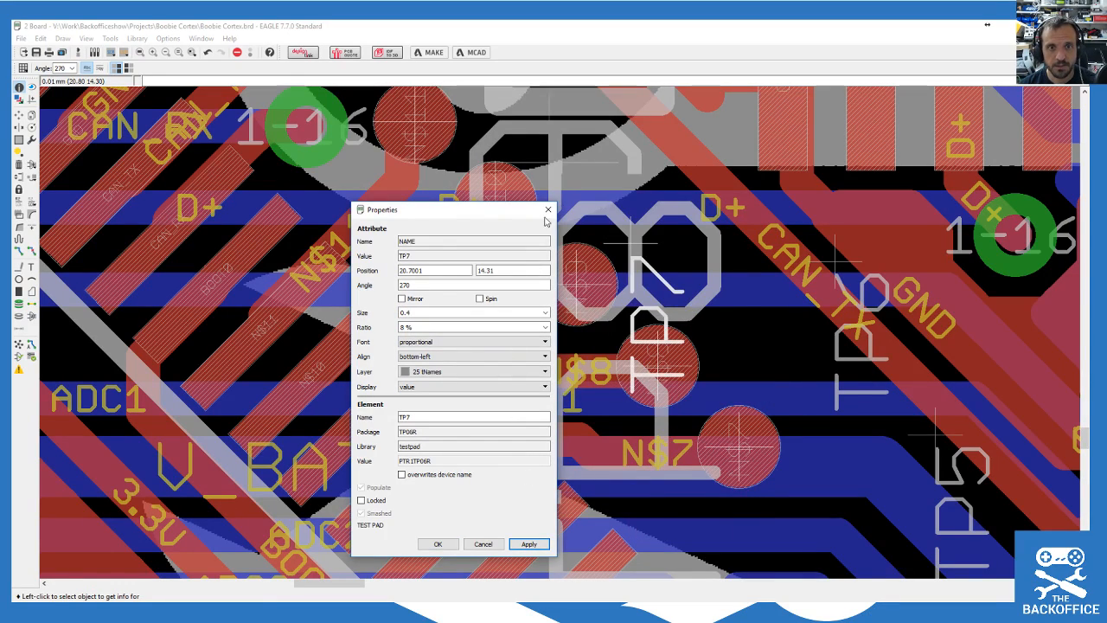
click(547, 210)
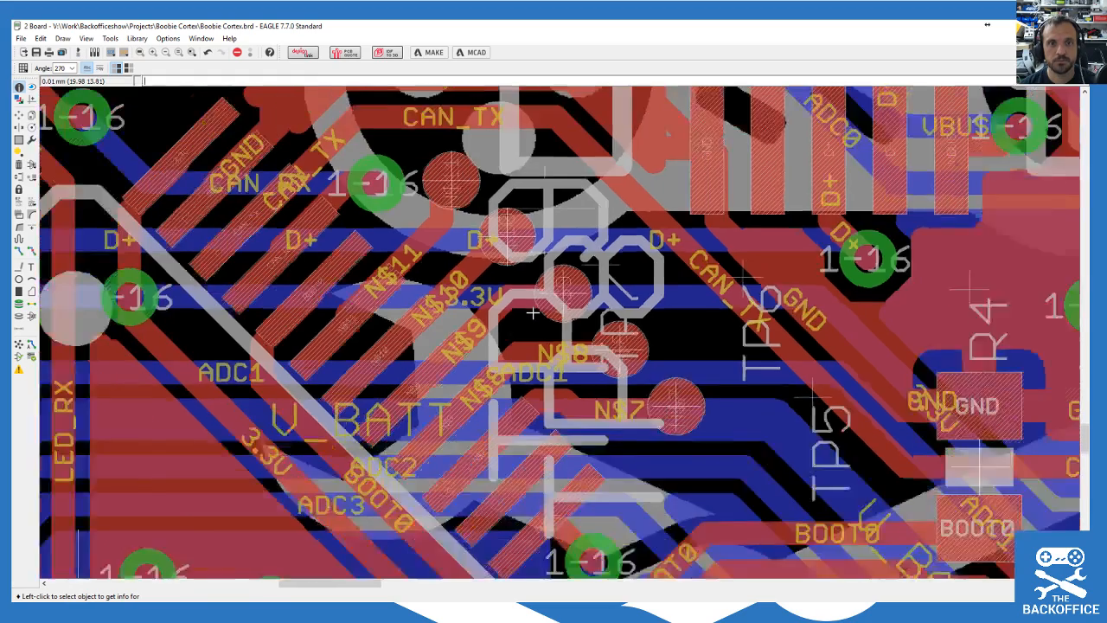
scroll(519, 239, down, 2)
scroll(511, 260, up, 1)
click(511, 259)
click(562, 231)
click(558, 224)
click(504, 259)
click(509, 239)
click(440, 194)
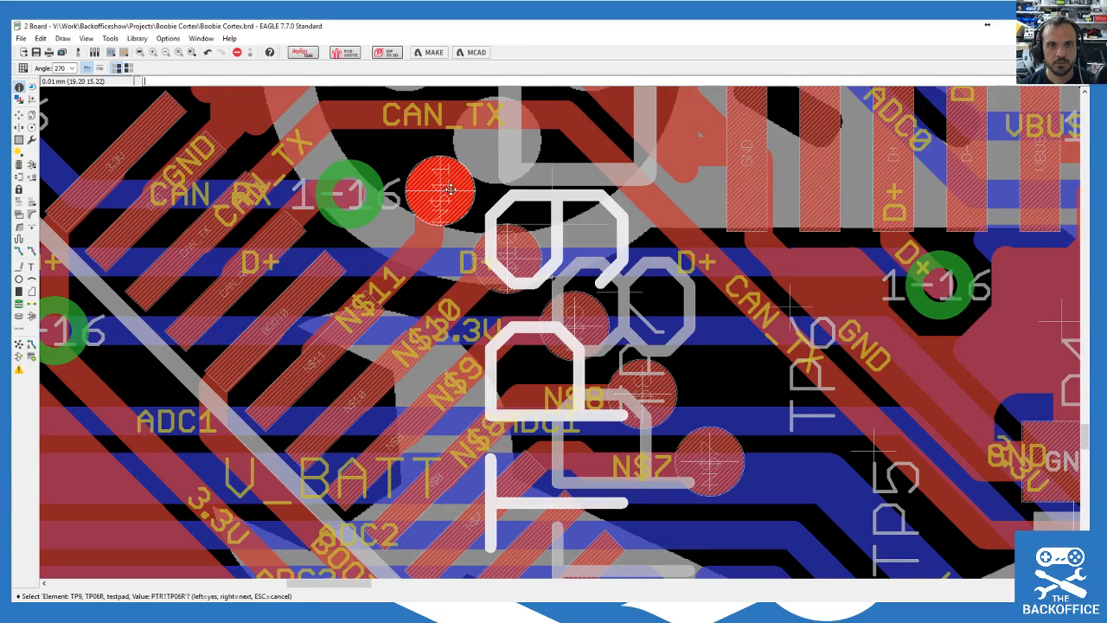
click(545, 218)
key(Escape)
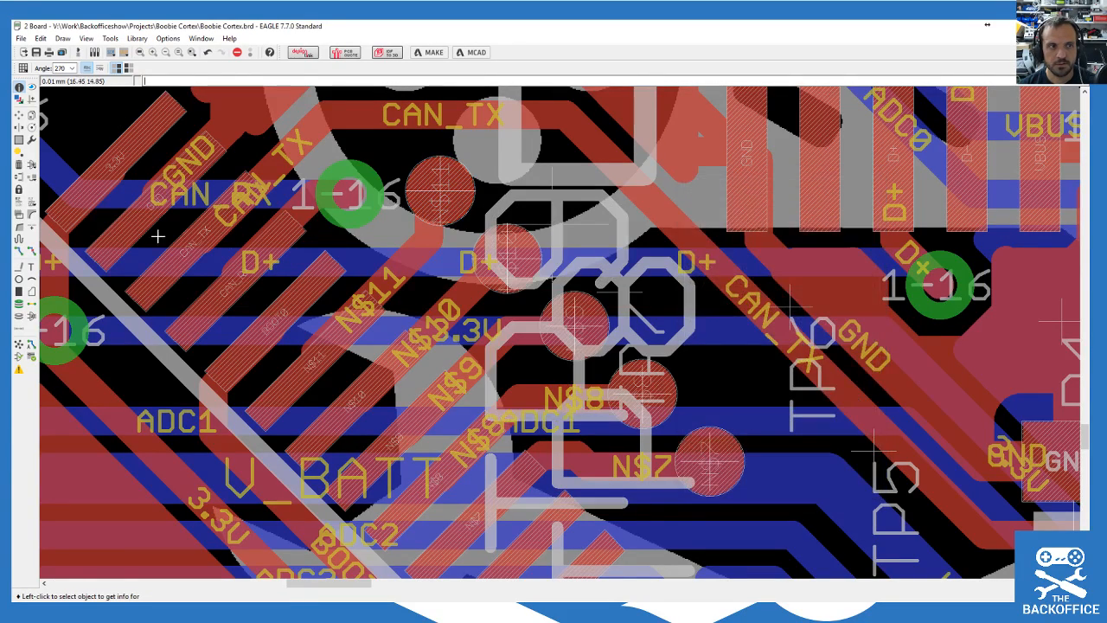
Step: Smash test pads TP9 and TP8 so their name labels are detached from the pads
click(19, 214)
click(440, 186)
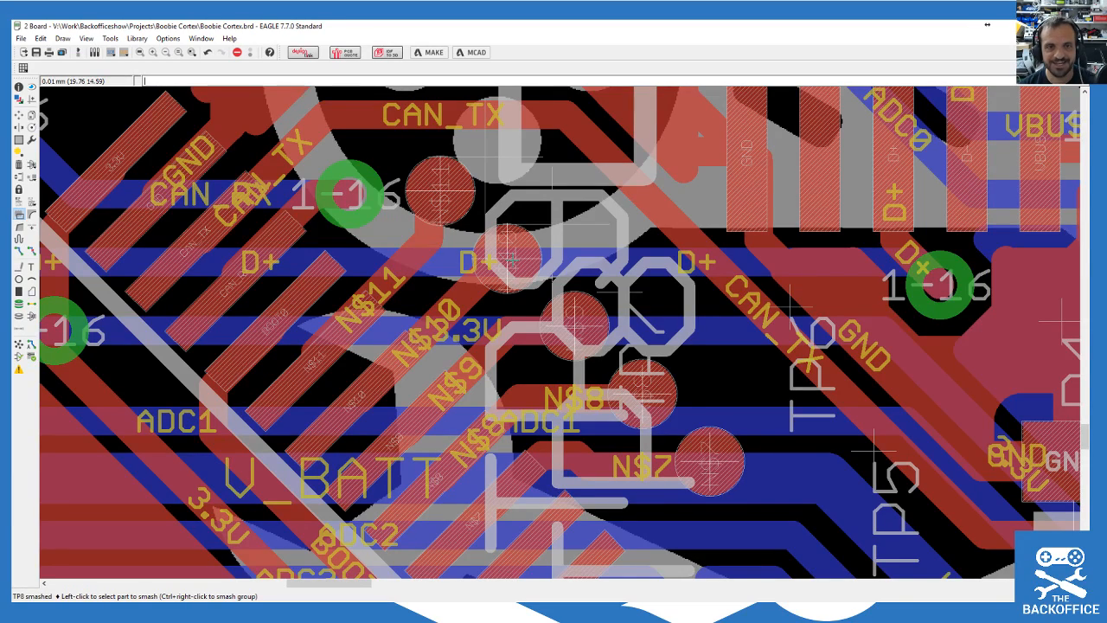
click(19, 87)
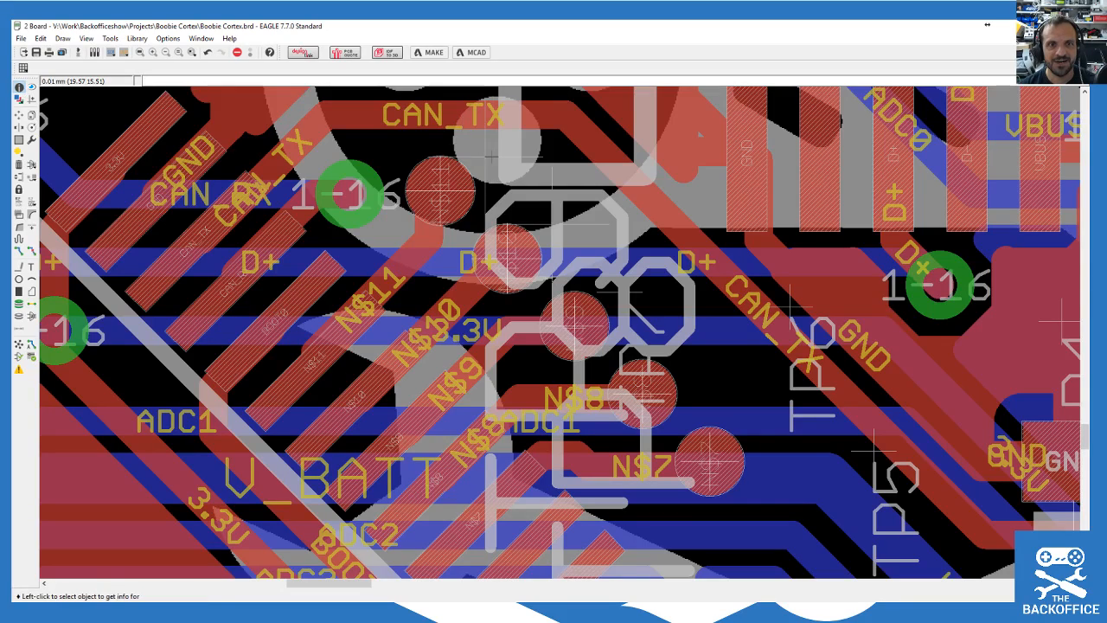
click(426, 208)
key(Escape)
click(440, 187)
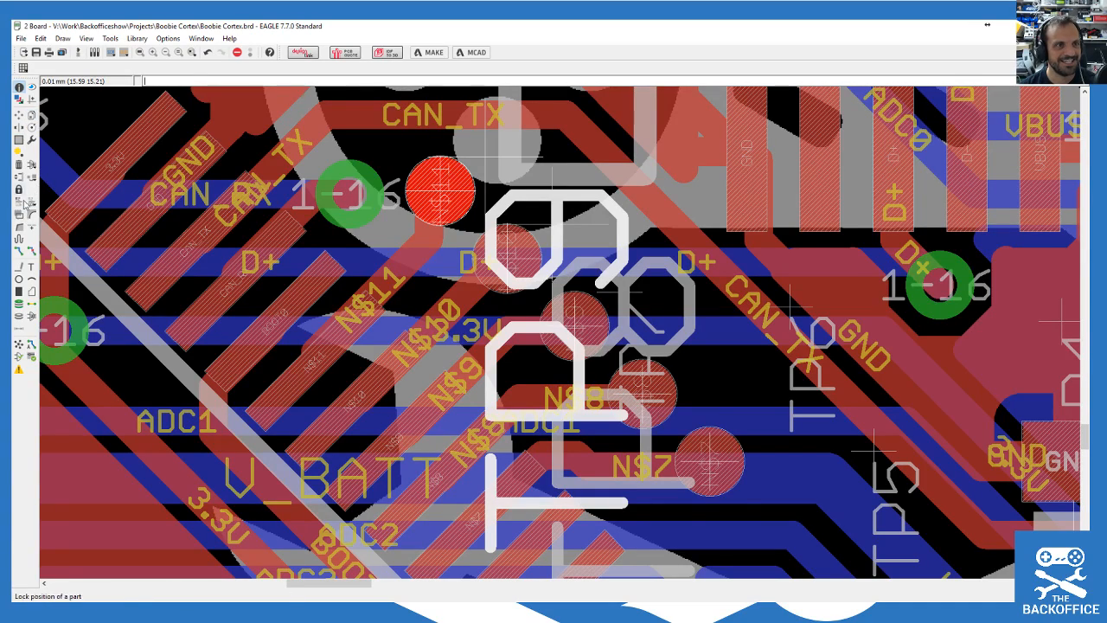
key(Escape)
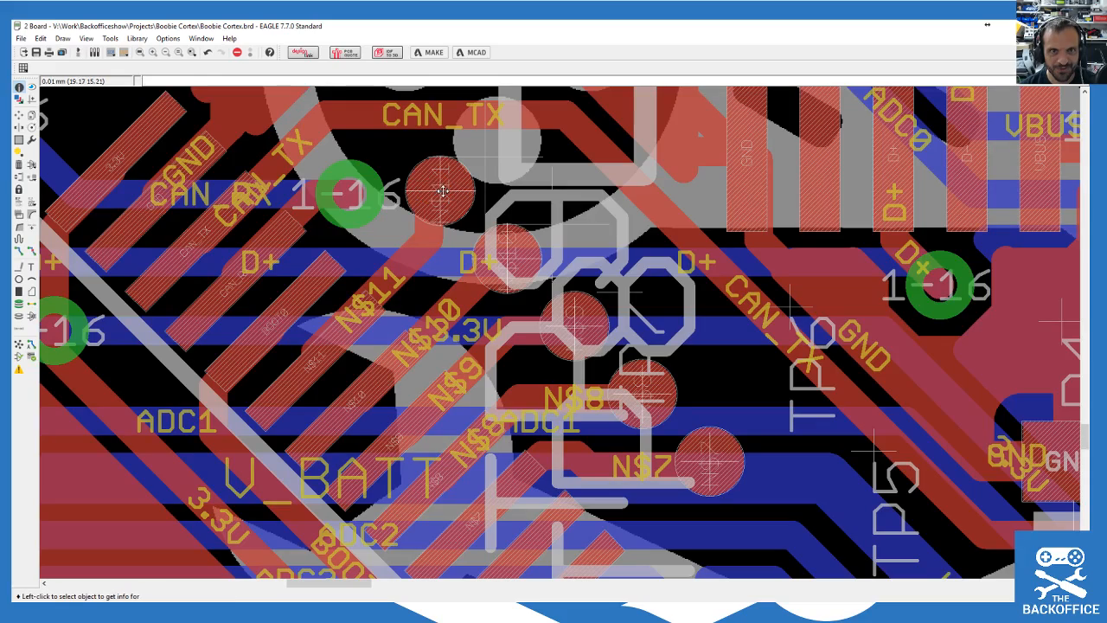
scroll(479, 225, down, 3)
scroll(466, 237, up, 3)
click(461, 243)
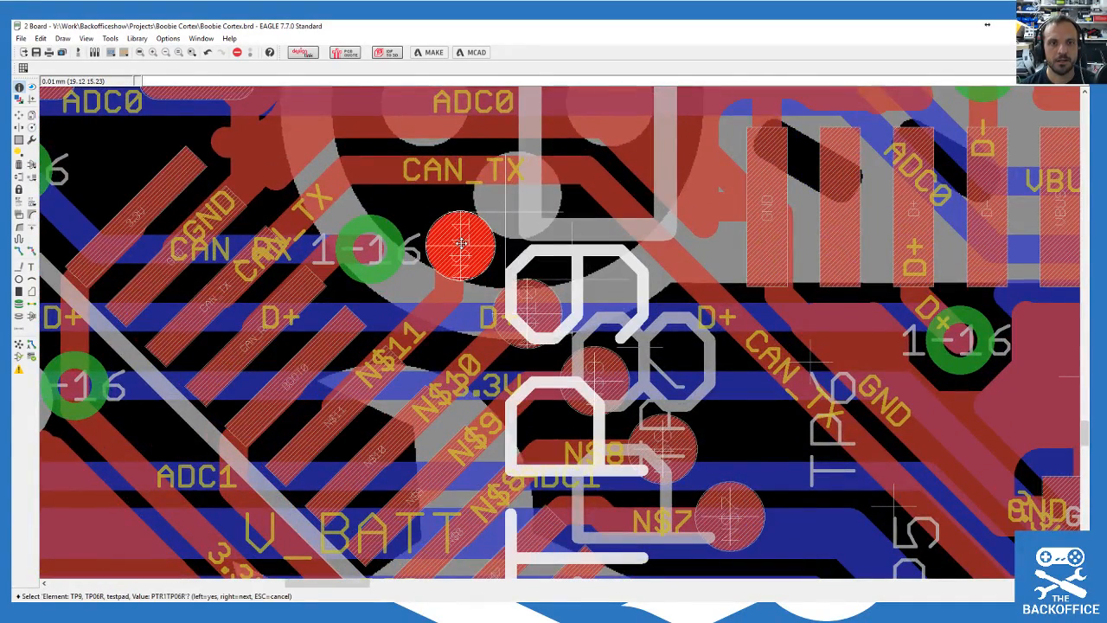
click(462, 243)
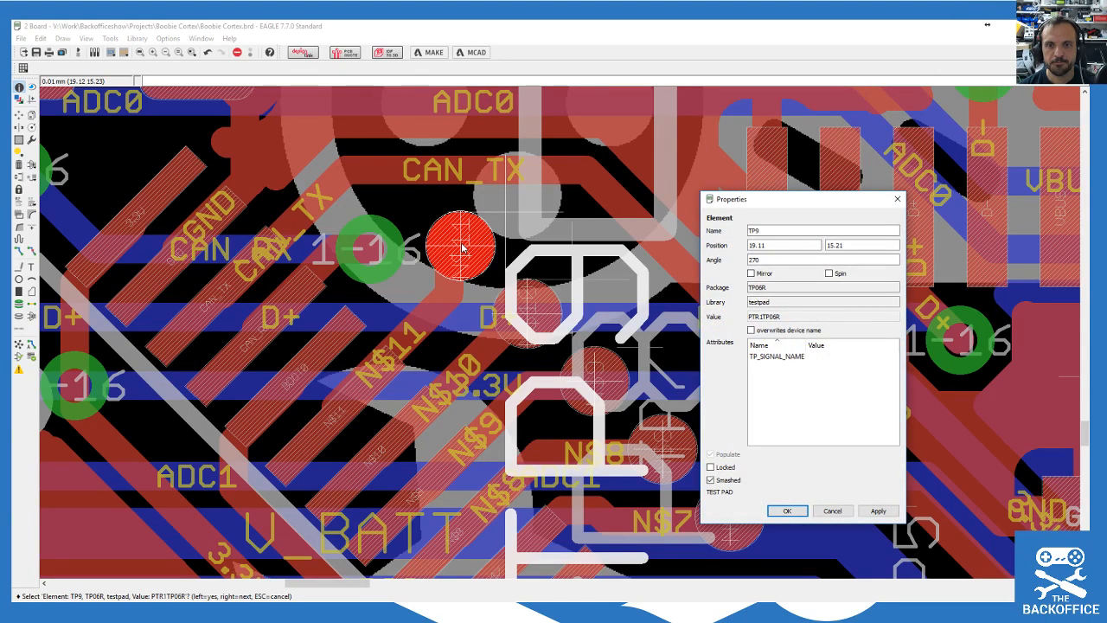
key(Escape)
click(467, 250)
click(510, 210)
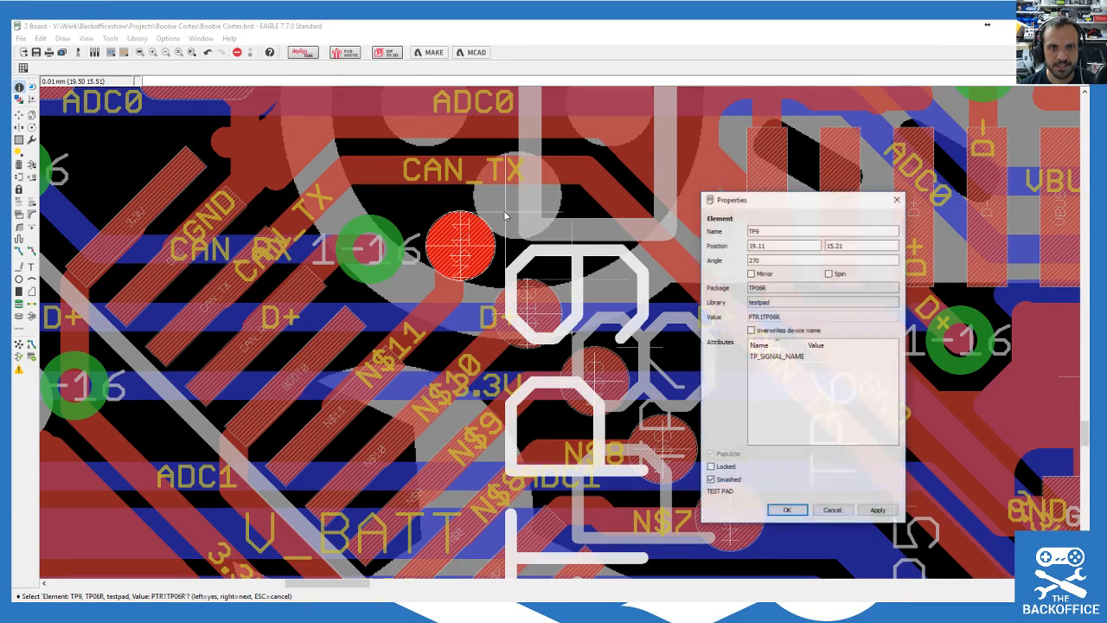
key(Escape)
click(505, 210)
click(504, 210)
key(Escape)
click(513, 213)
click(512, 212)
key(Escape)
scroll(513, 212, up, 5)
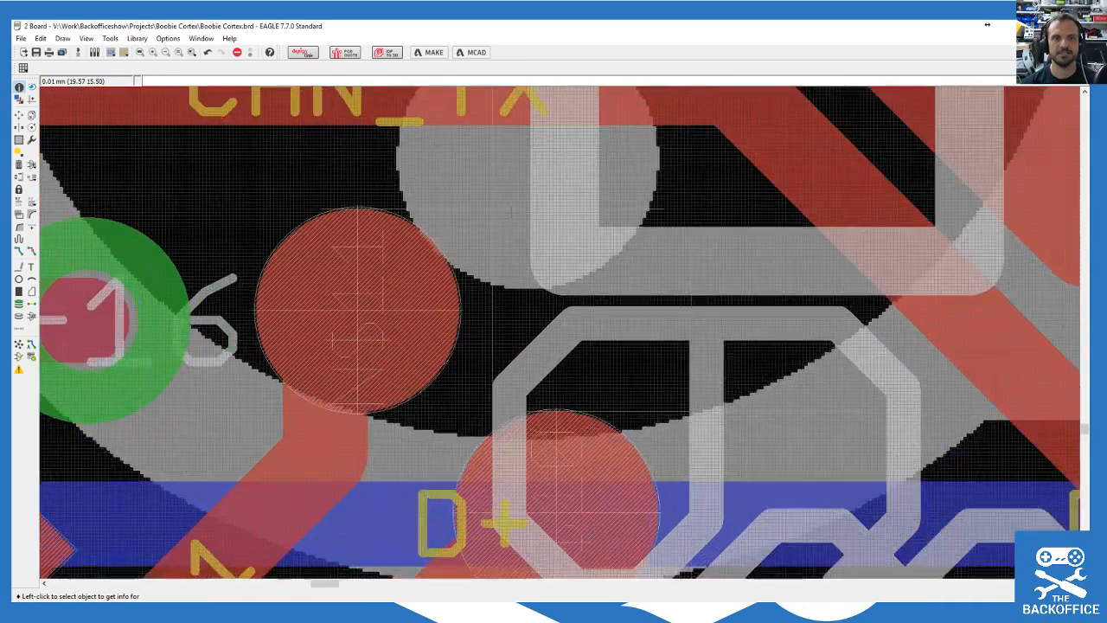
click(484, 327)
key(Escape)
click(490, 331)
key(Escape)
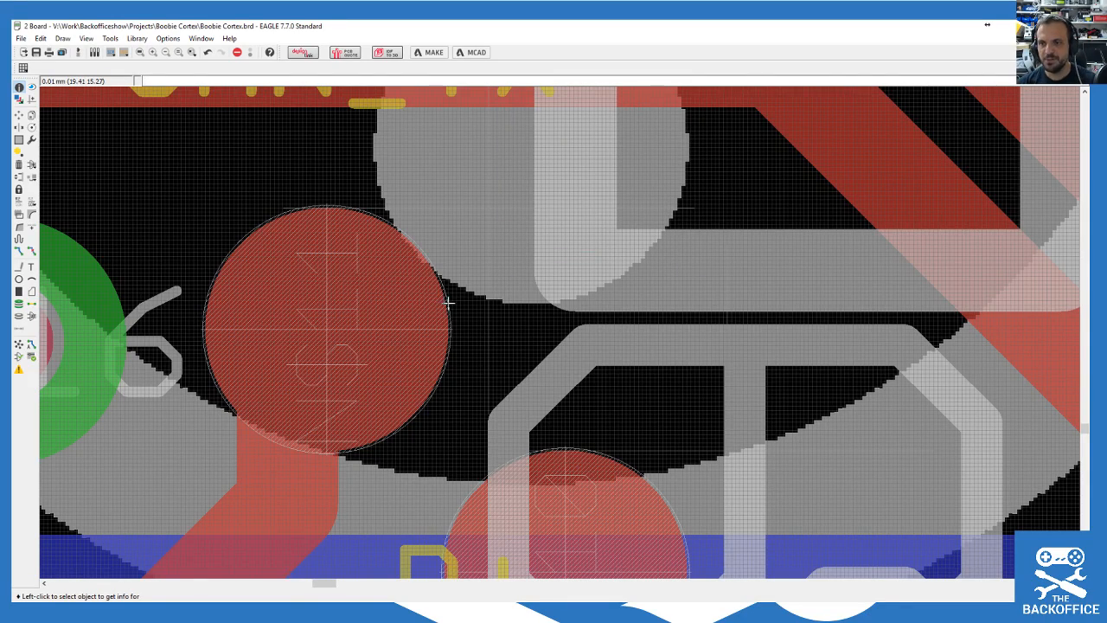
Step: Set the text size of the TP8 name label to 0.4
scroll(448, 303, down, 5)
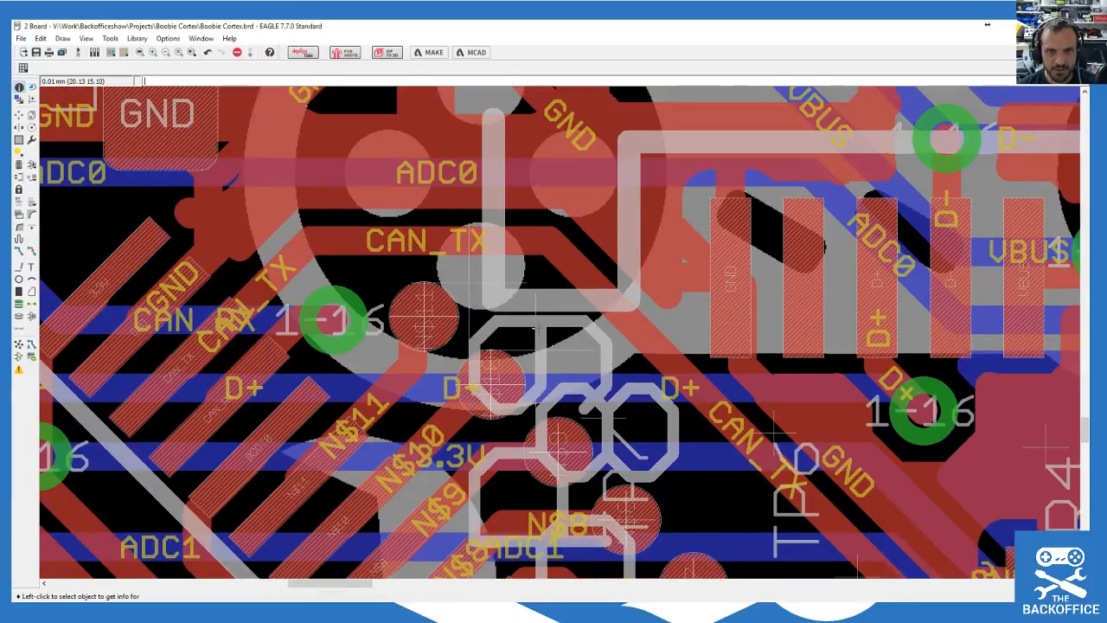
scroll(537, 329, down, 3)
scroll(534, 322, up, 2)
click(534, 316)
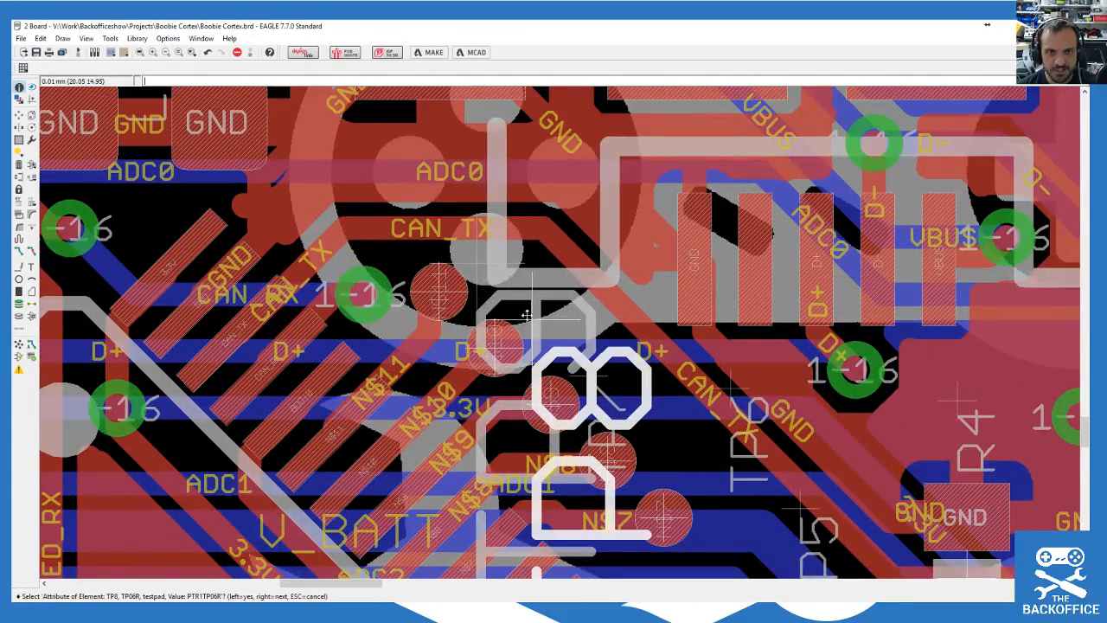
click(531, 319)
key(Escape)
click(534, 322)
key(Escape)
click(534, 316)
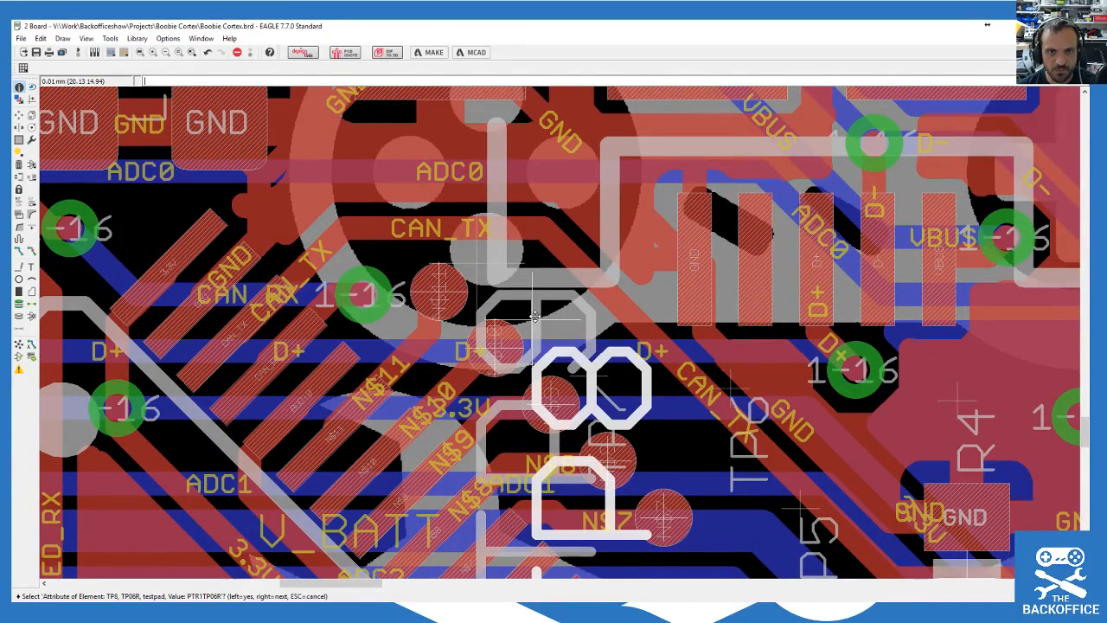
click(534, 317)
drag(329, 355, 423, 357)
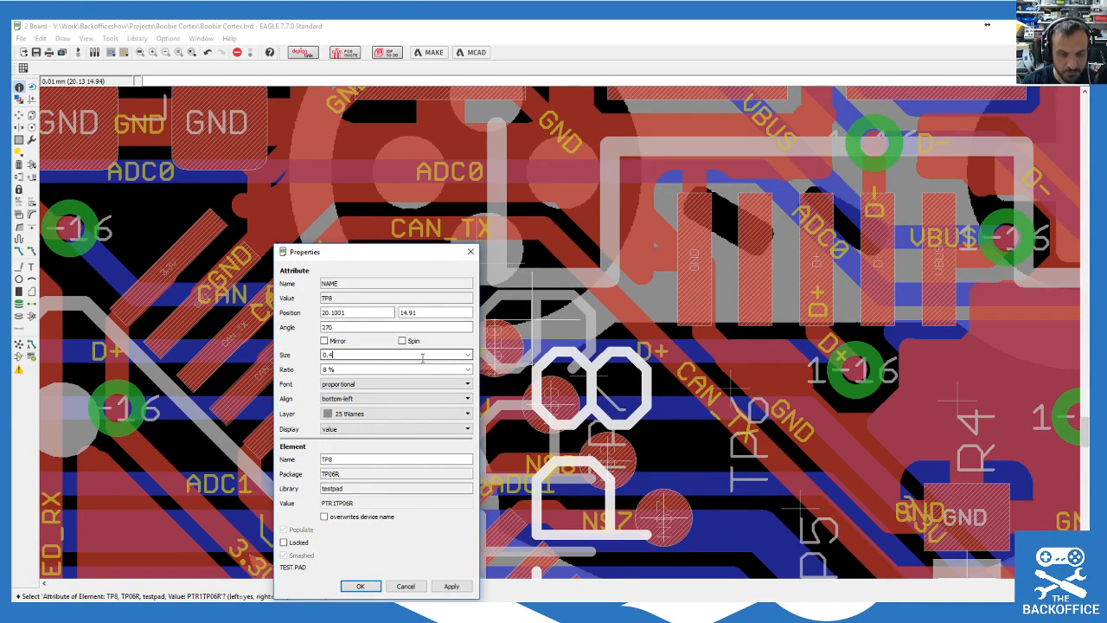
key(Return)
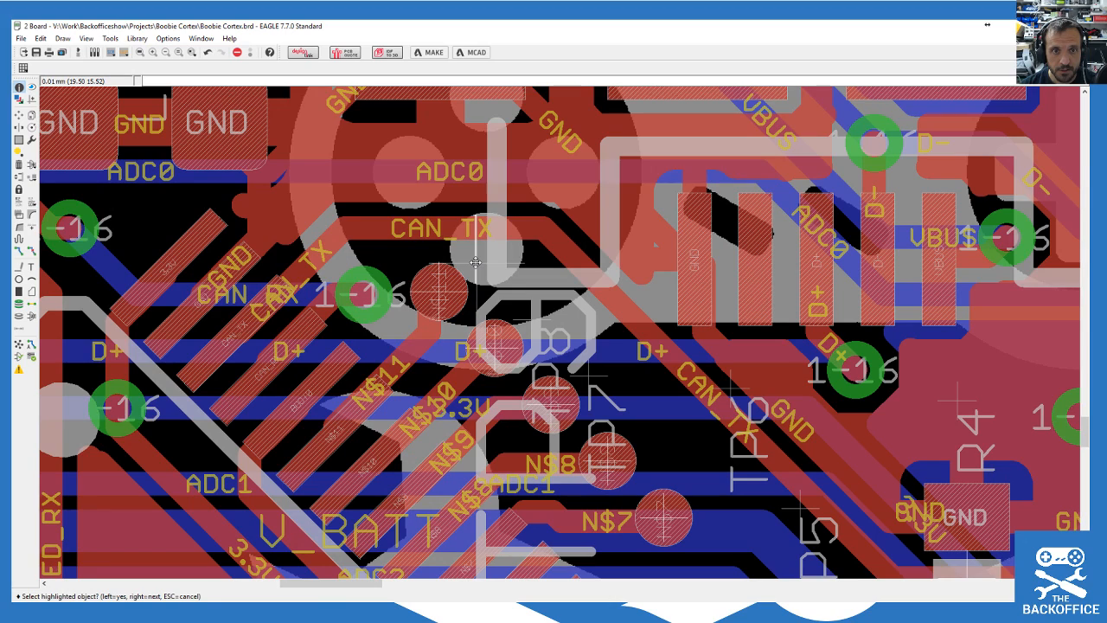
Step: Rotate the TP8 name label to an angle of 0 and place it just beside its test pad
click(510, 297)
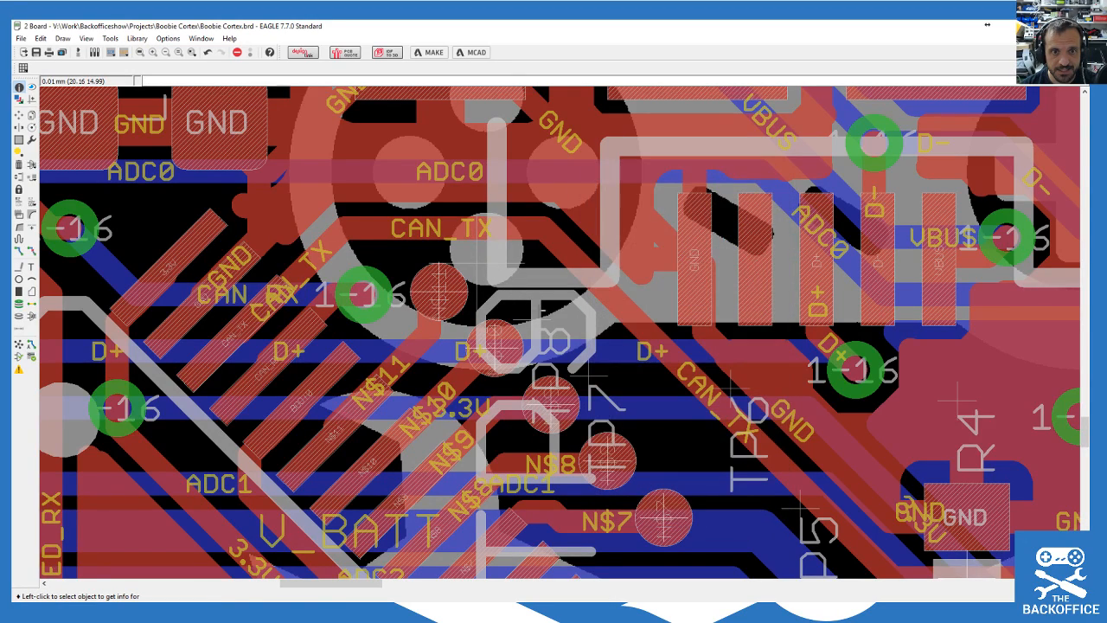
click(540, 316)
click(540, 315)
click(718, 517)
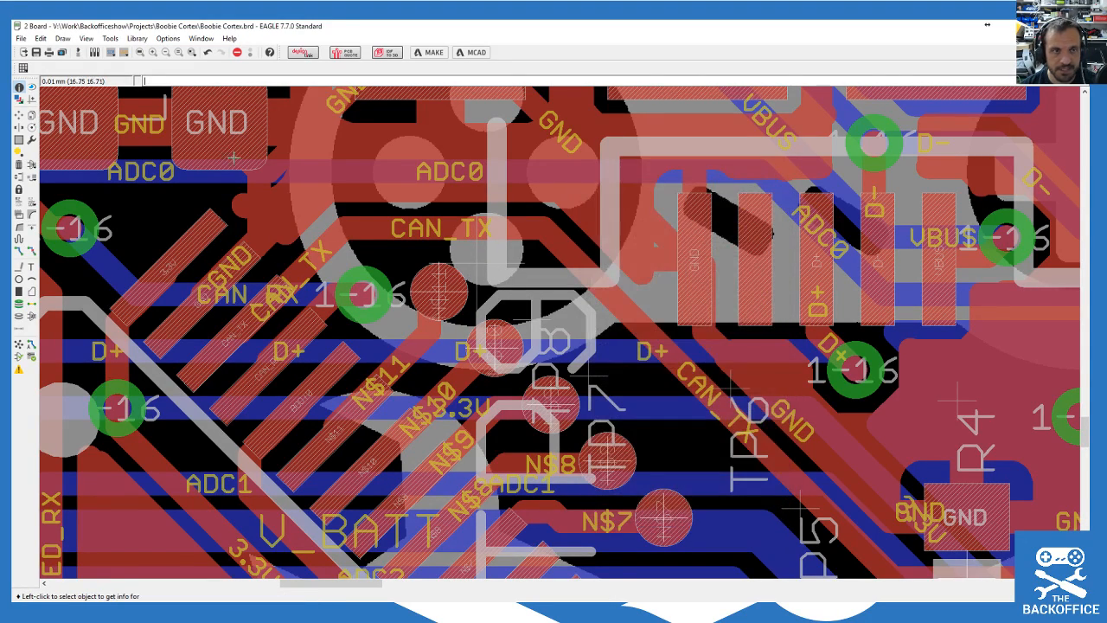
click(19, 114)
click(540, 318)
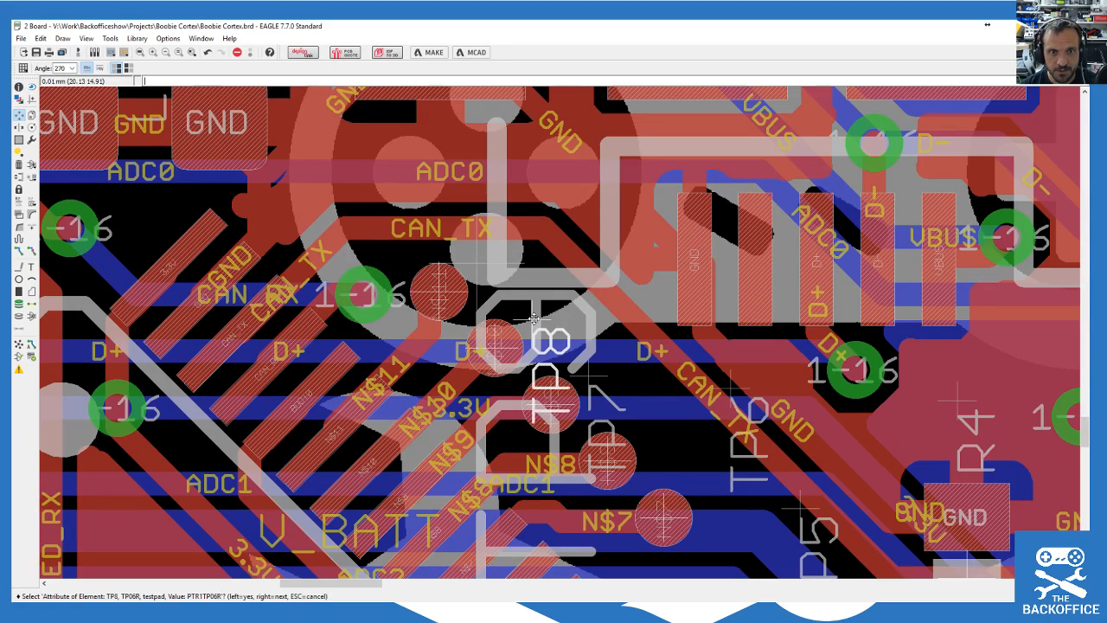
scroll(570, 259, down, 2)
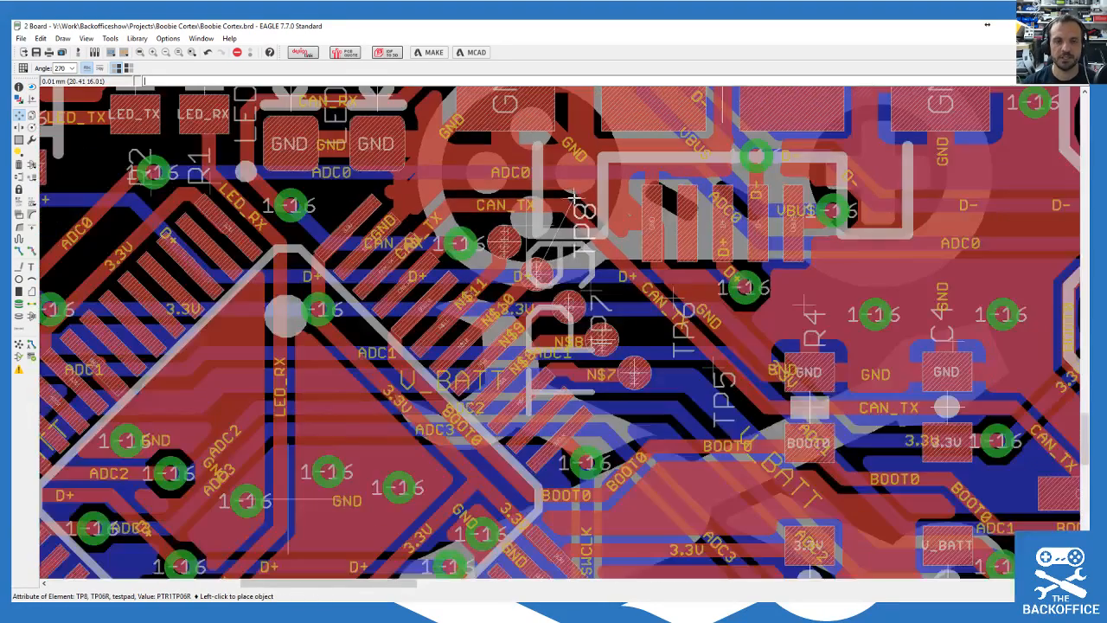
scroll(593, 204, up, 1)
right_click(562, 299)
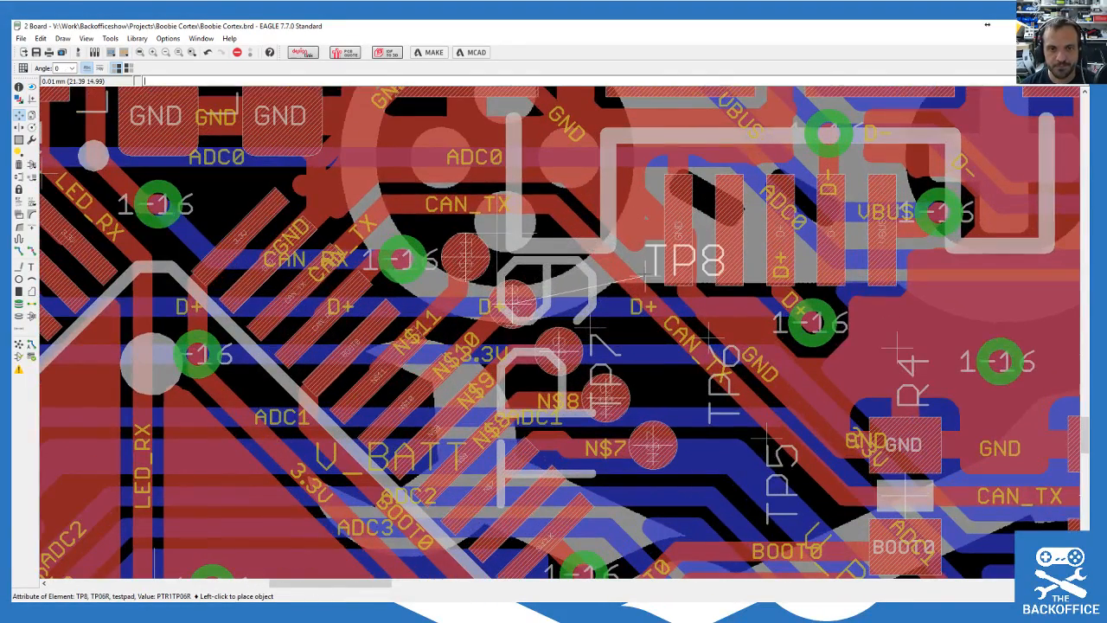
click(571, 313)
Step: Rotate the TP7 and TP6 name labels to an angle of 0 and place each one beside its own test pad
click(596, 380)
right_click(597, 381)
click(608, 358)
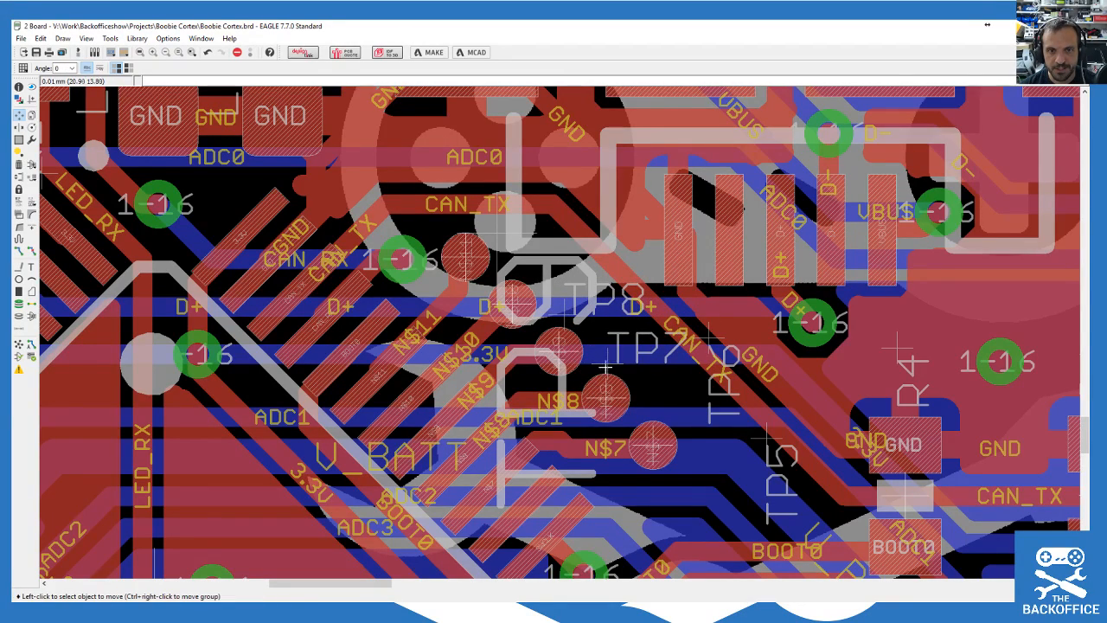
click(714, 367)
right_click(716, 376)
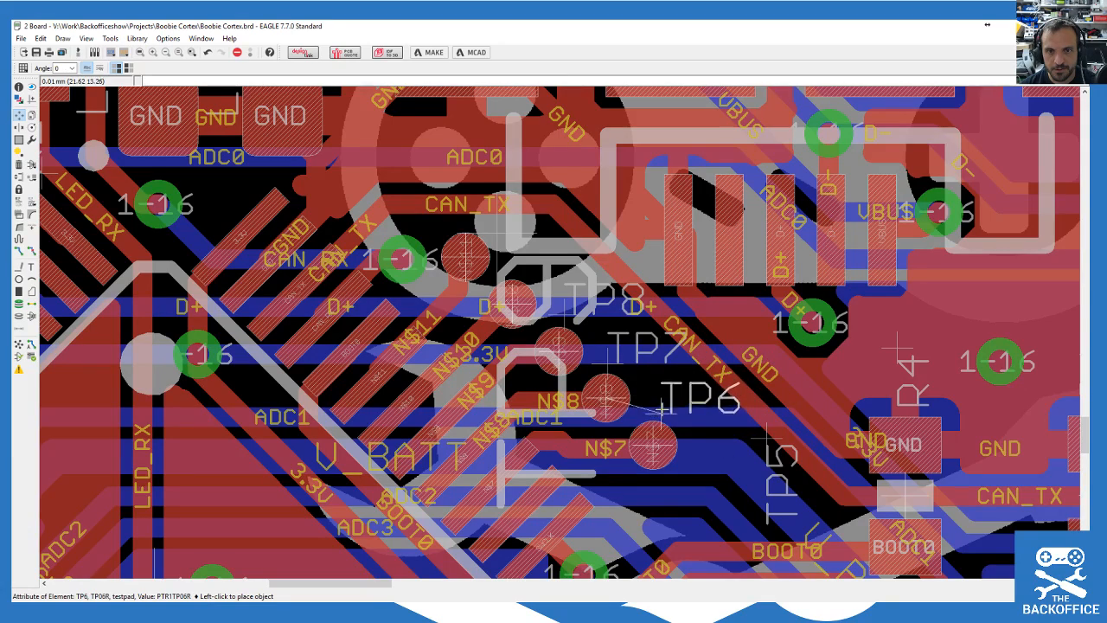
click(655, 405)
Step: Rotate the TP5 name label to an angle of 0 and place it beside the lowest test pad of the row
click(783, 480)
right_click(705, 458)
click(700, 463)
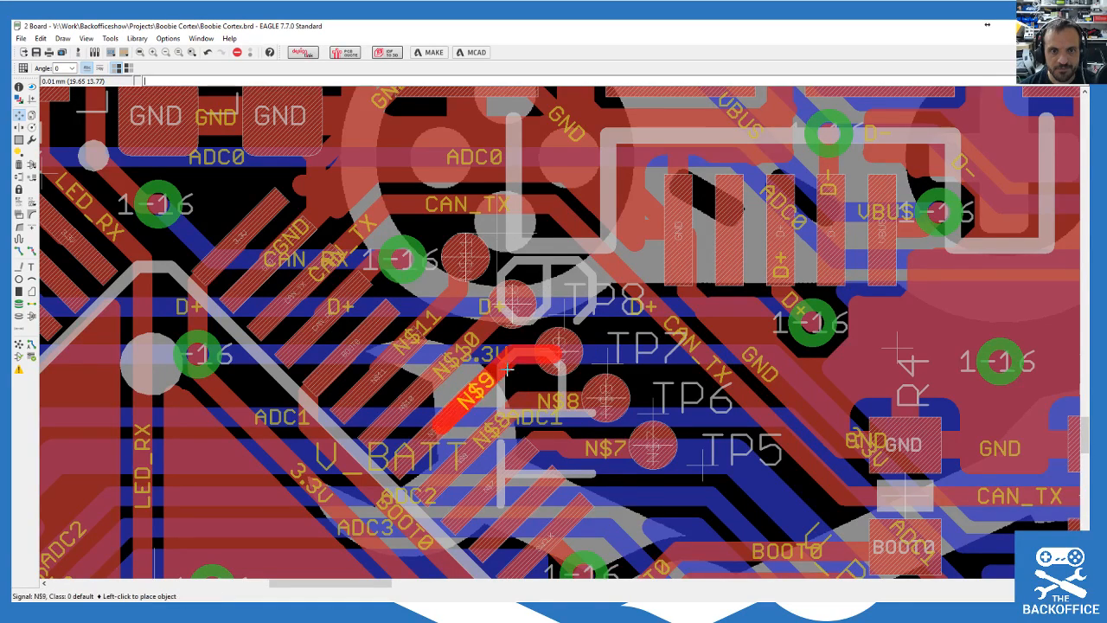
scroll(476, 250, up, 5)
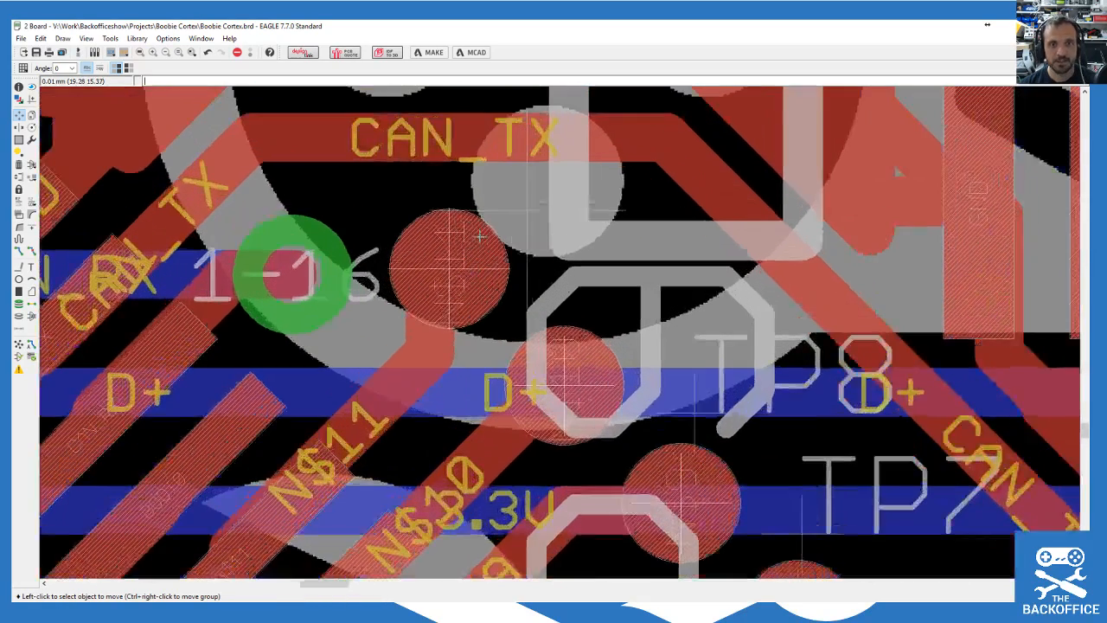
click(524, 211)
click(452, 210)
click(452, 210)
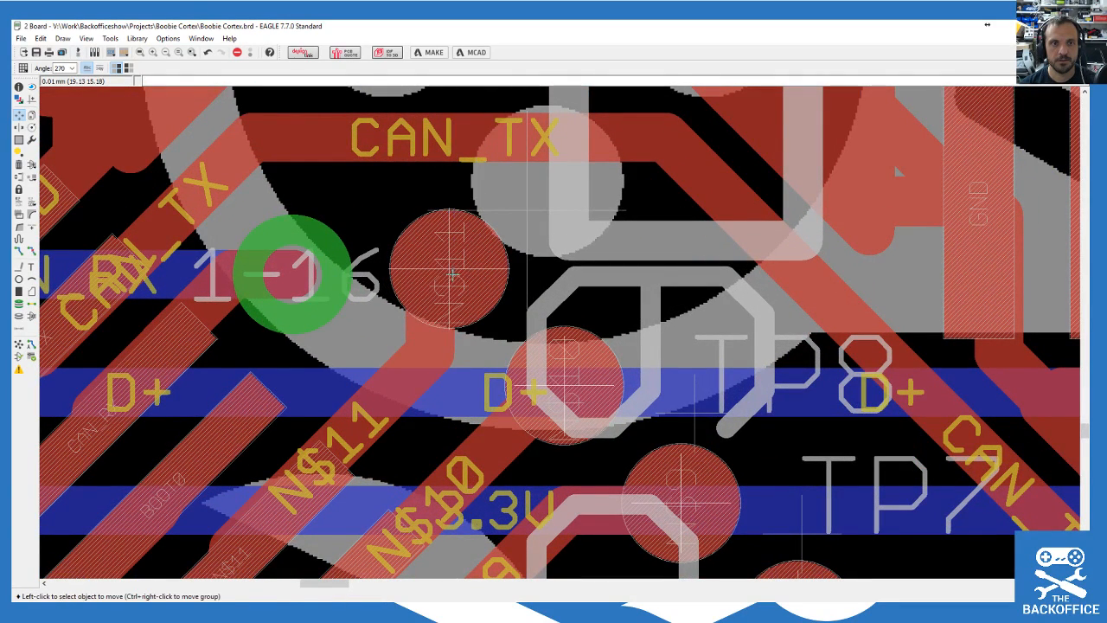
click(19, 214)
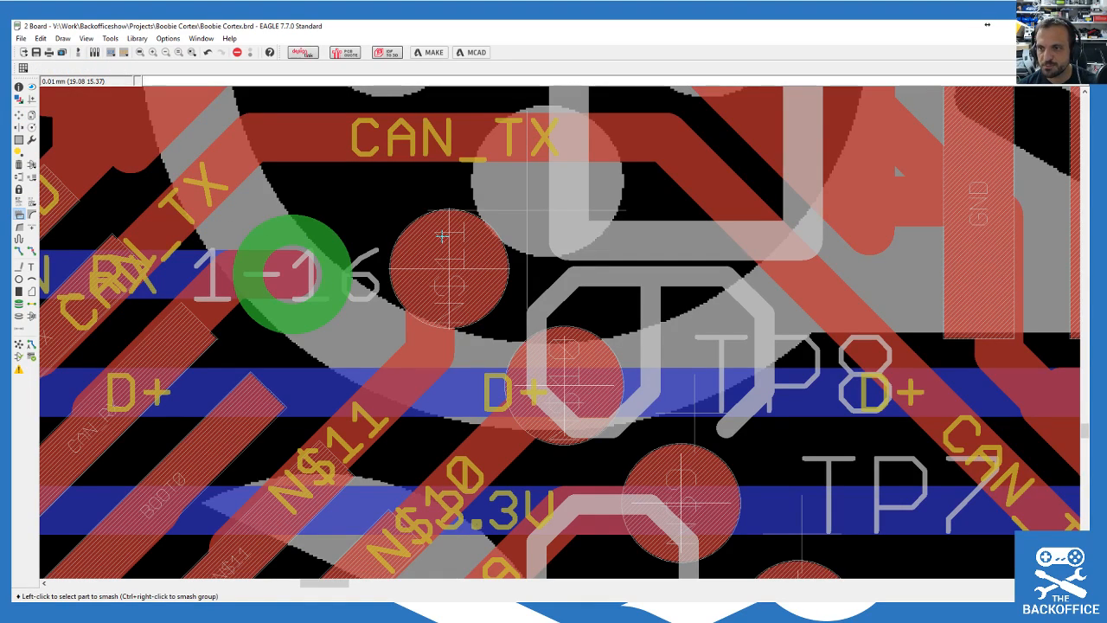
click(444, 268)
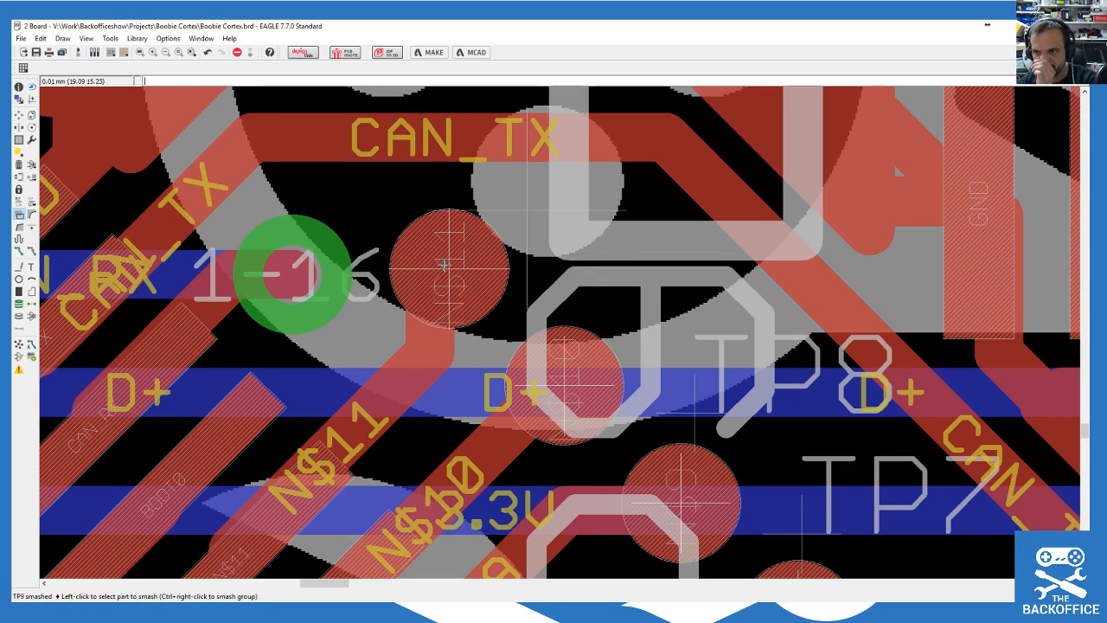
scroll(437, 291, down, 1)
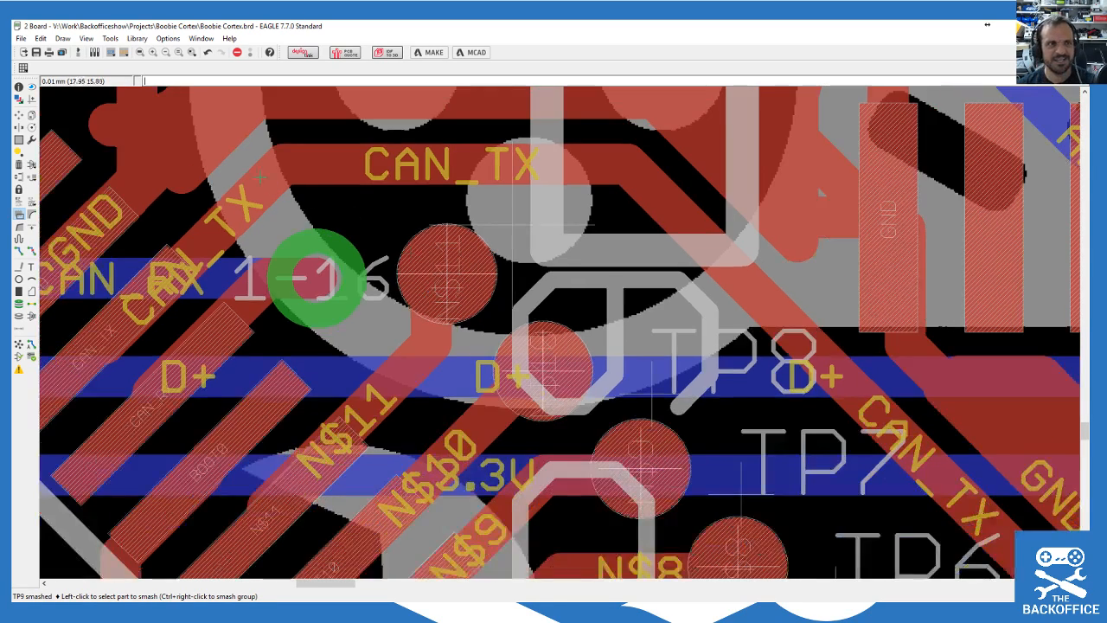
click(18, 99)
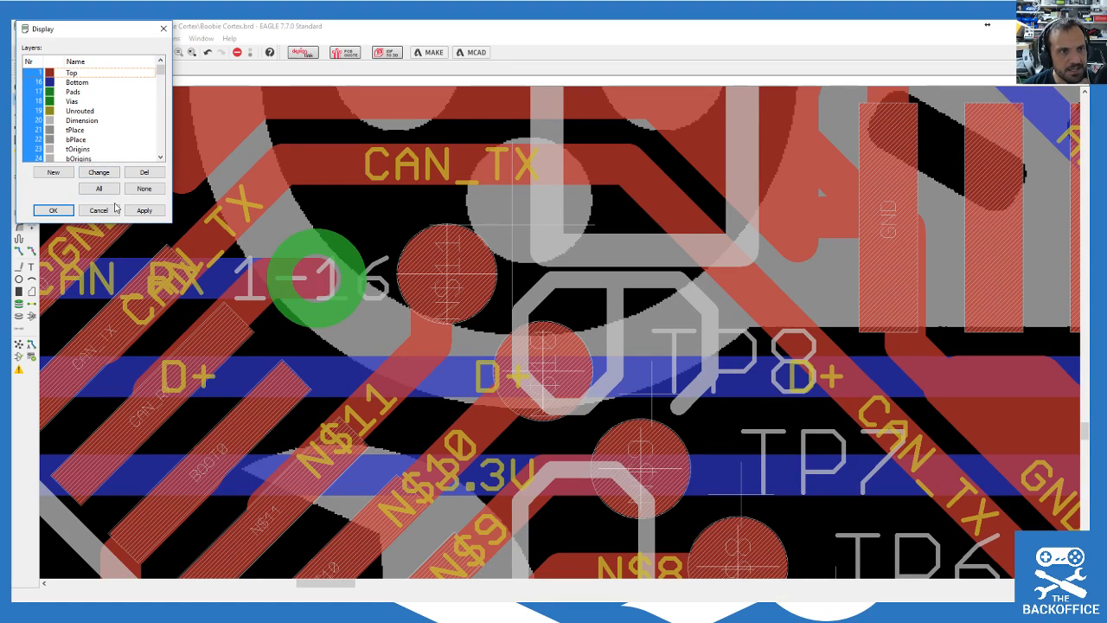
click(100, 210)
Step: Move the large TP9 name label to the empty area above the board edge, rotated to an angle of 0
click(19, 115)
click(513, 225)
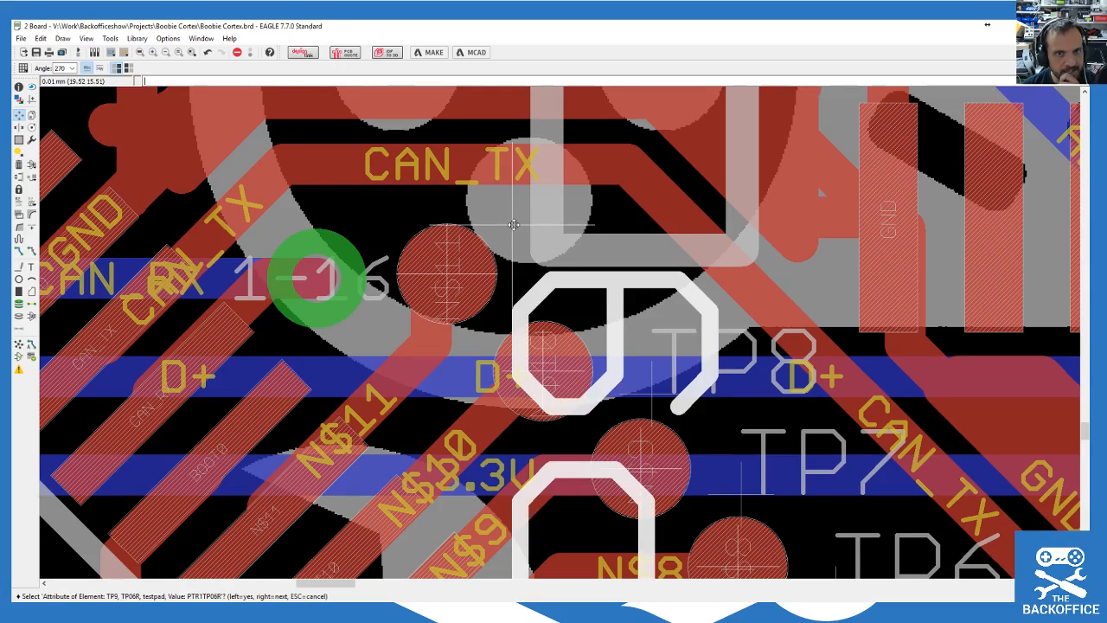
click(513, 225)
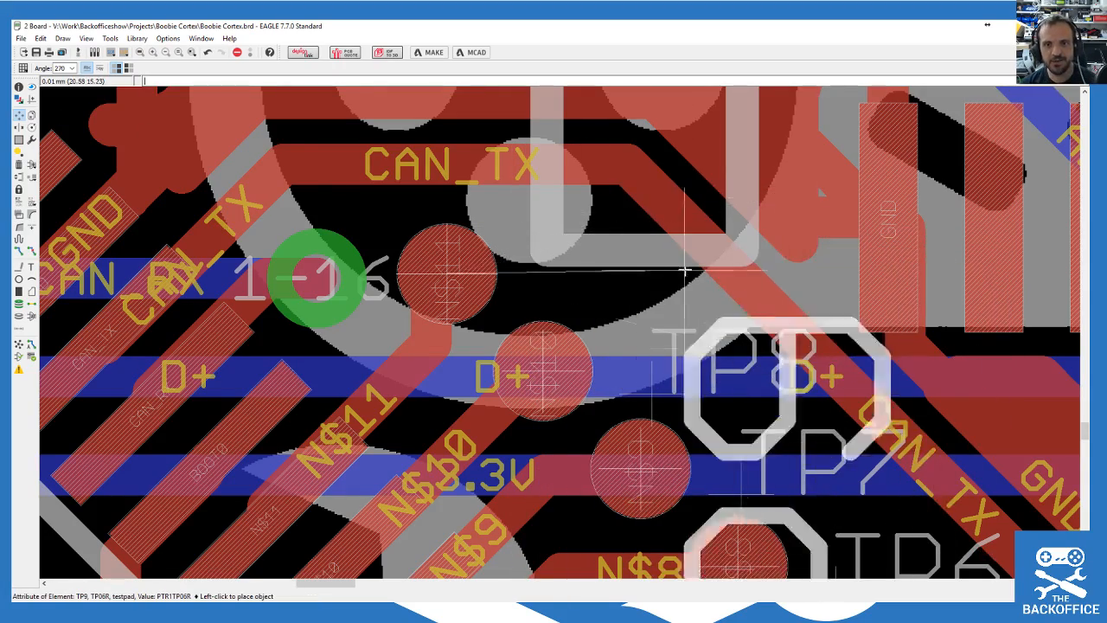
scroll(683, 271, down, 5)
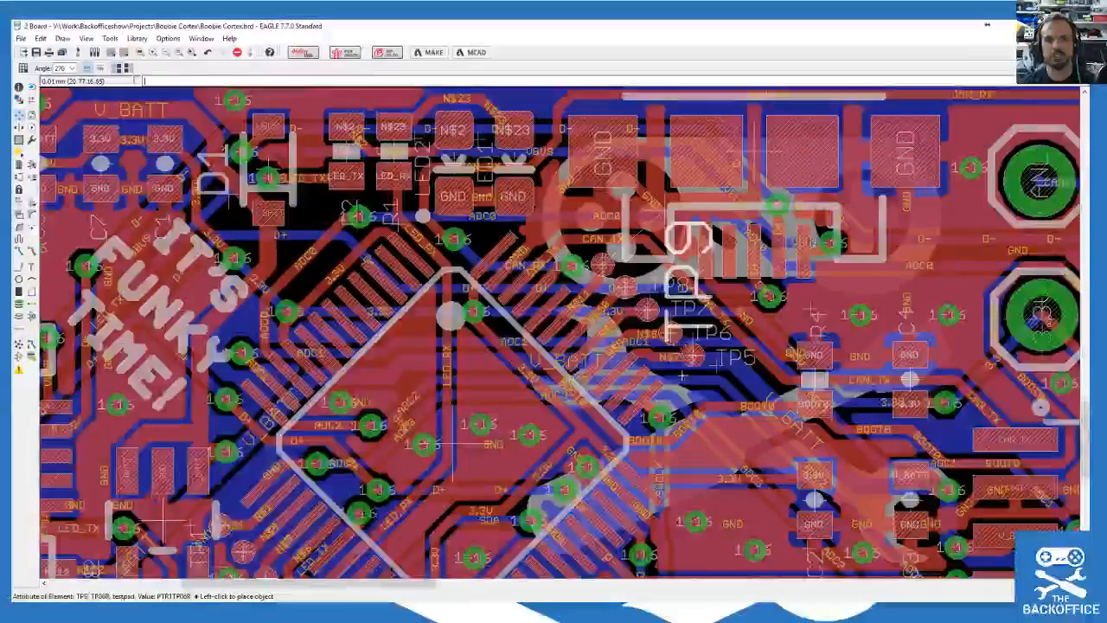
scroll(674, 339, down, 2)
right_click(662, 138)
click(661, 139)
Step: Set the text size of the TP9 name label to 0.4
scroll(661, 138, up, 3)
click(18, 87)
click(628, 177)
double_click(460, 131)
text(4)
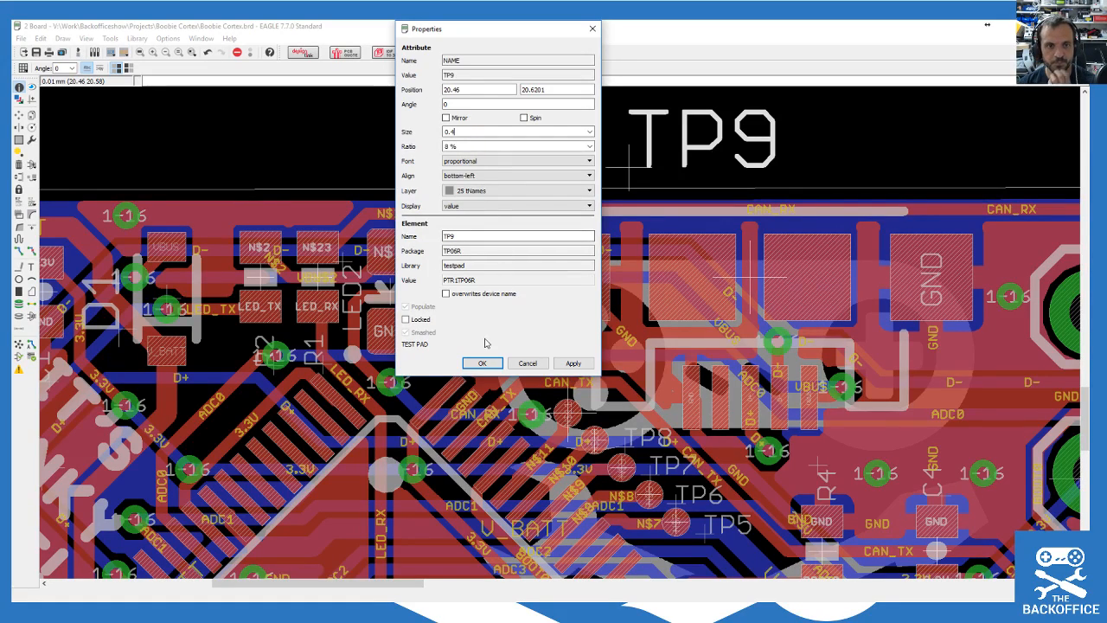
click(492, 364)
Step: Move the TP9 name label back beside its test pad, diagonally above the TP8 label
click(19, 114)
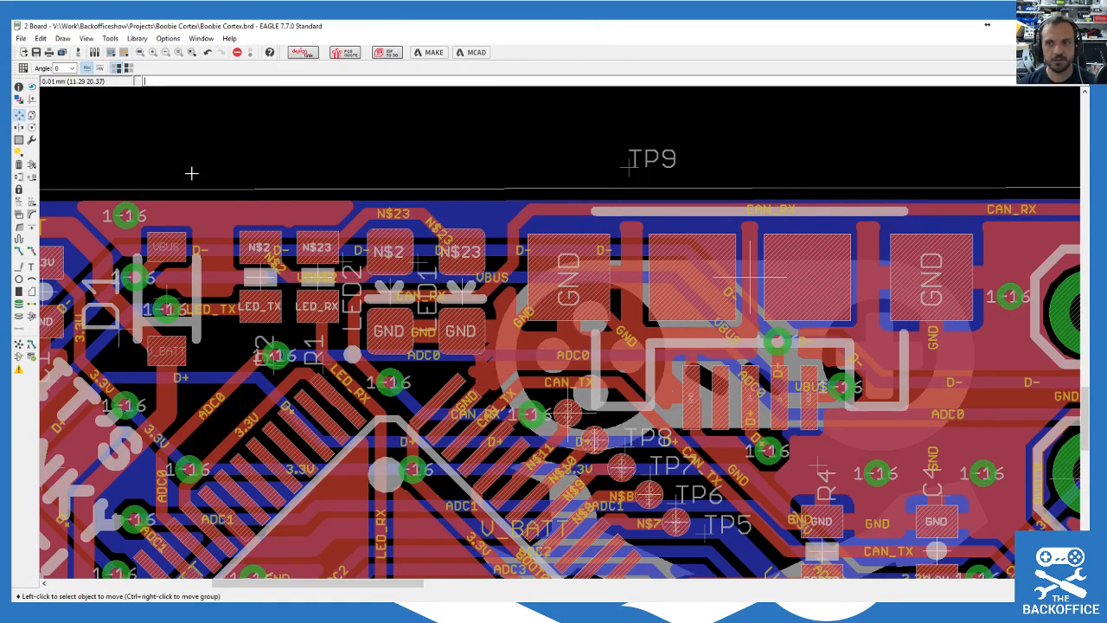
click(637, 173)
scroll(429, 211, down, 3)
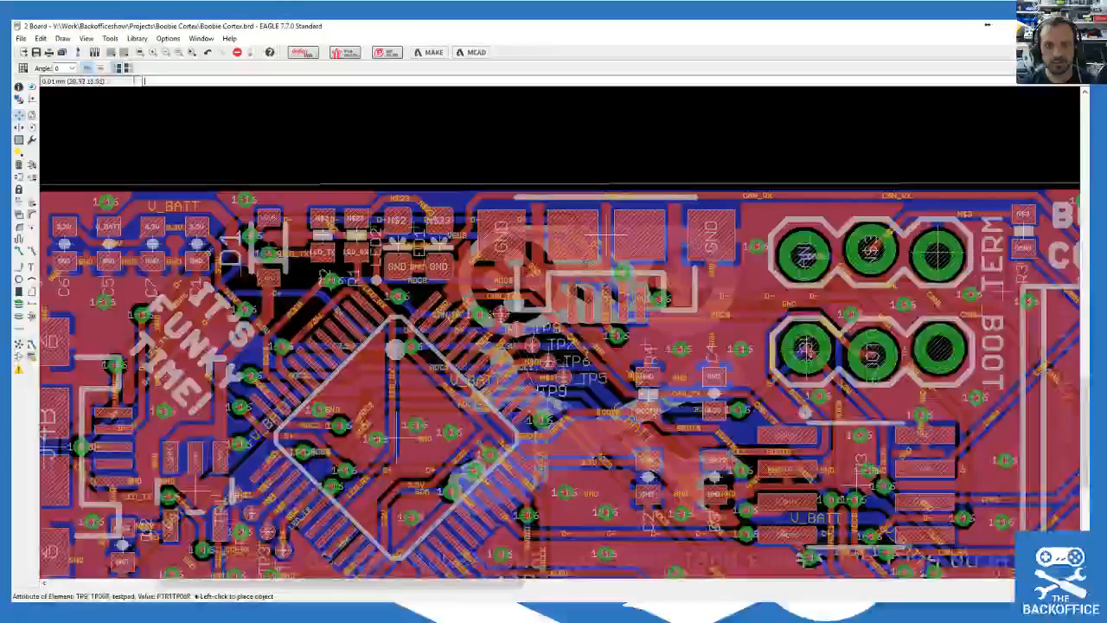
scroll(547, 381, up, 3)
scroll(520, 240, up, 3)
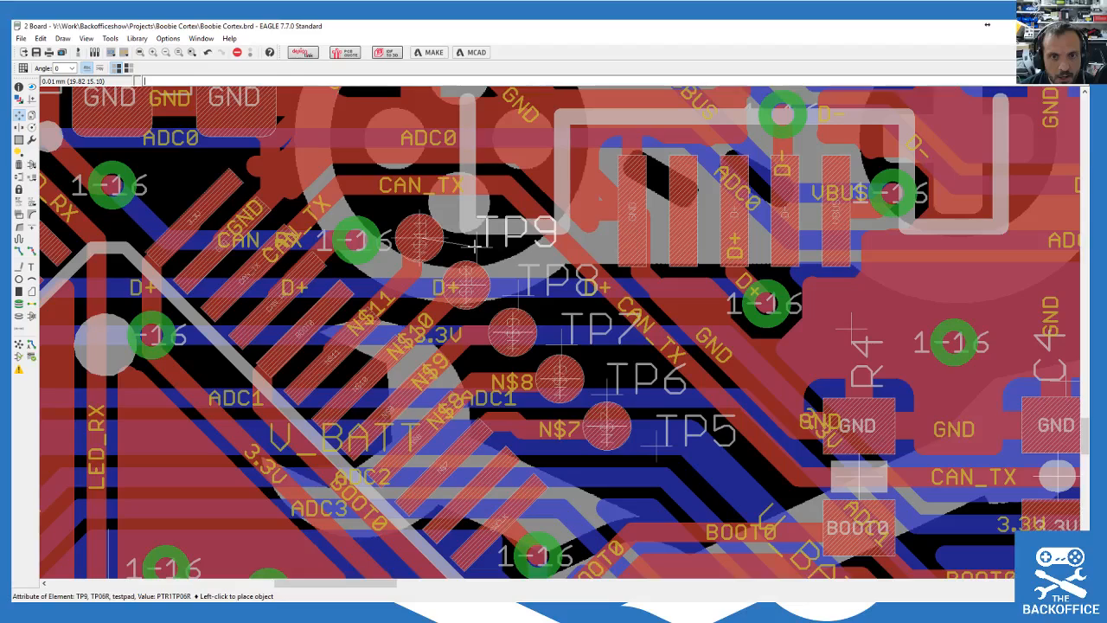
click(474, 246)
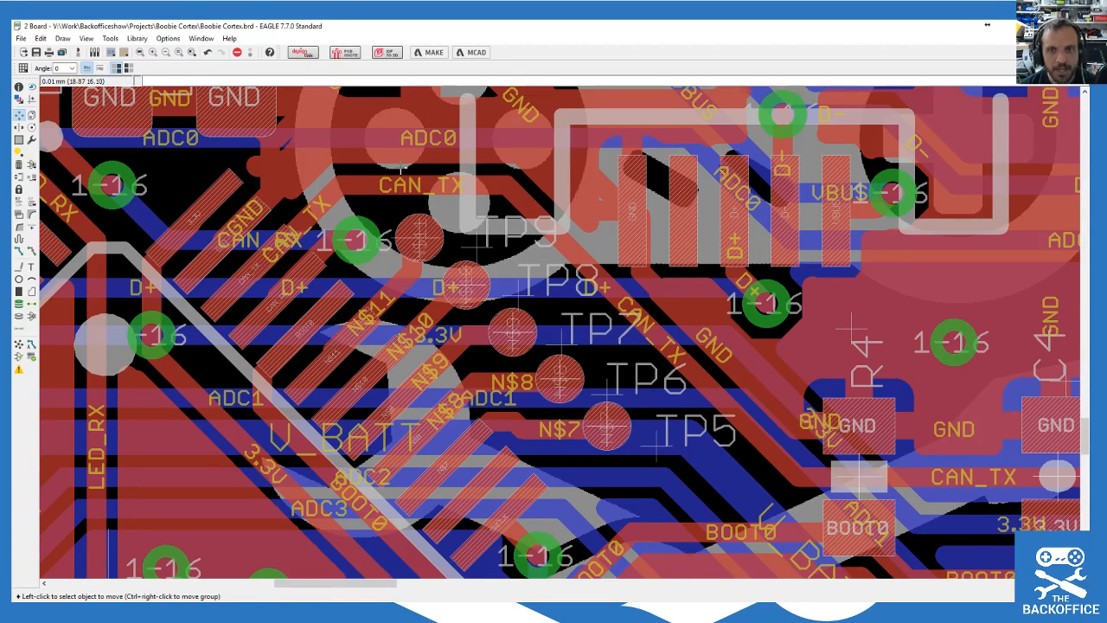
Step: Save the Boobie Cortex board and open the CAM Processor for it
click(35, 52)
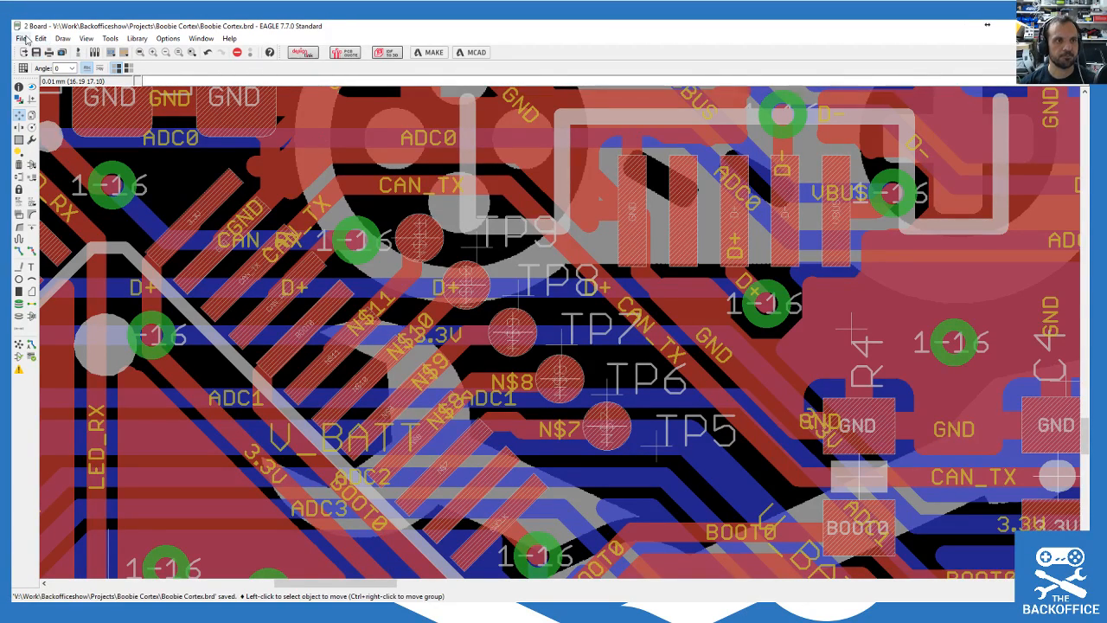
click(20, 38)
click(56, 161)
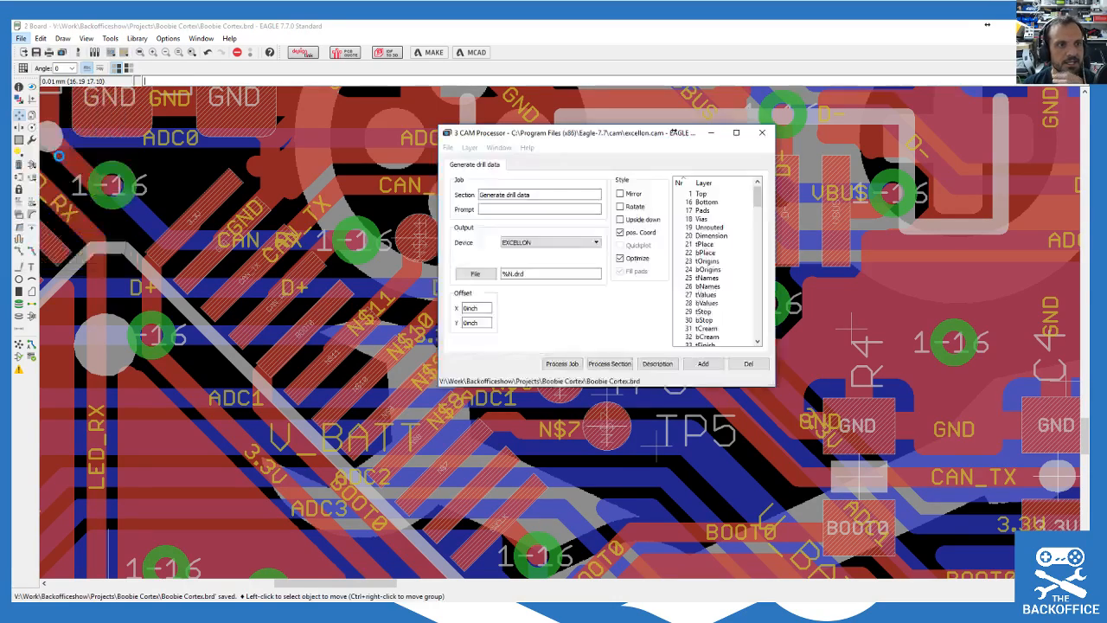
Step: Load the recently used excellon.cam drill job into the CAM Processor
click(448, 148)
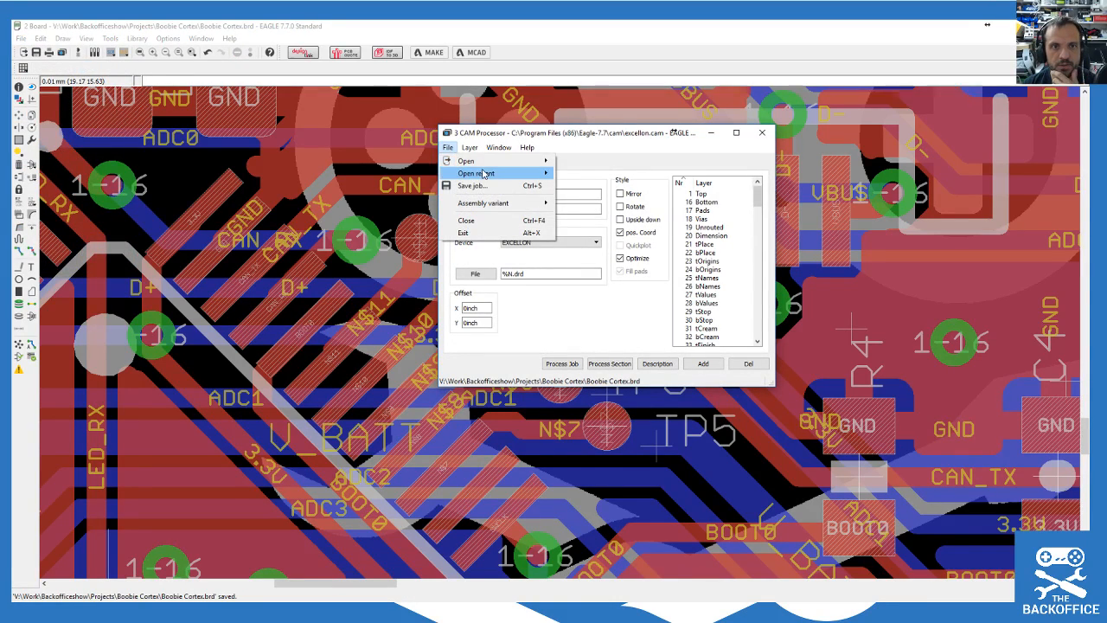
mouse_move(486, 173)
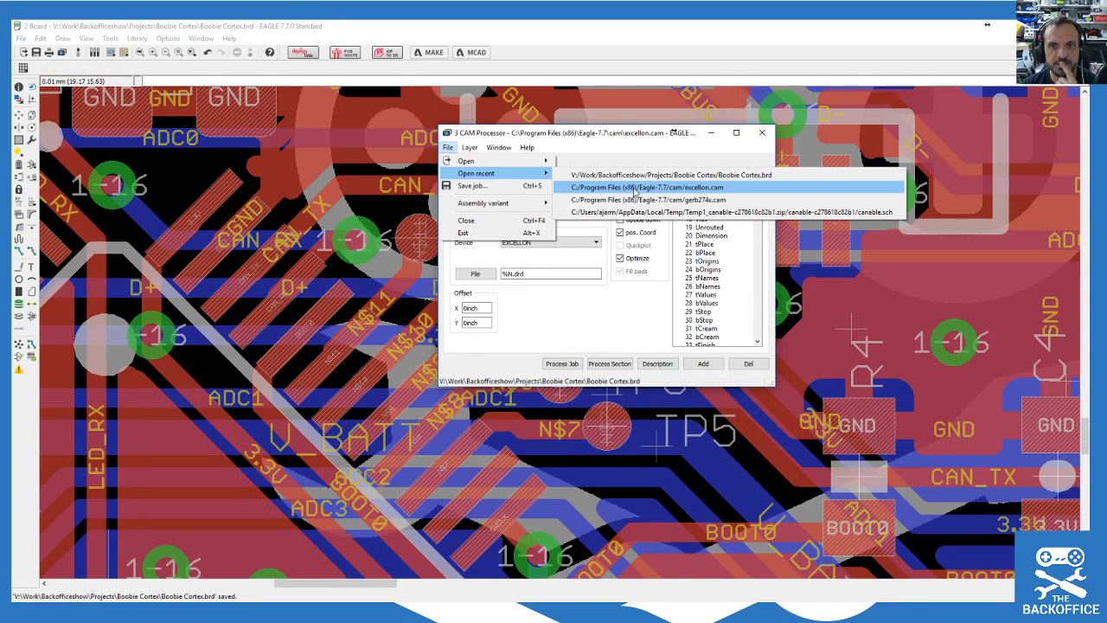
click(637, 187)
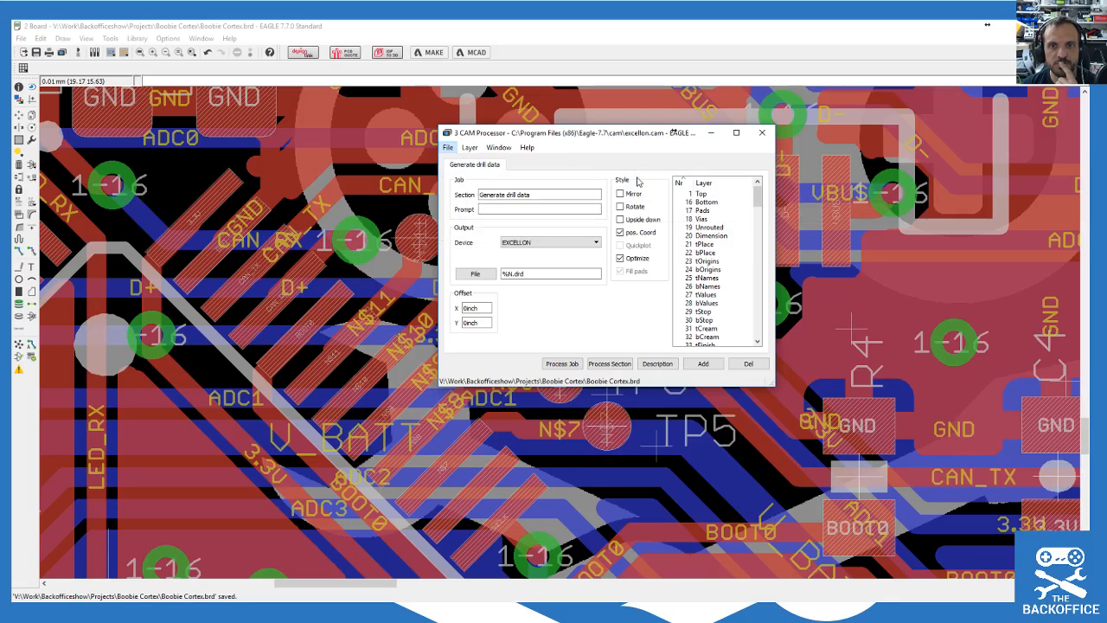
Step: Load the gerb274x.cam job file into the CAM Processor
click(448, 147)
mouse_move(484, 161)
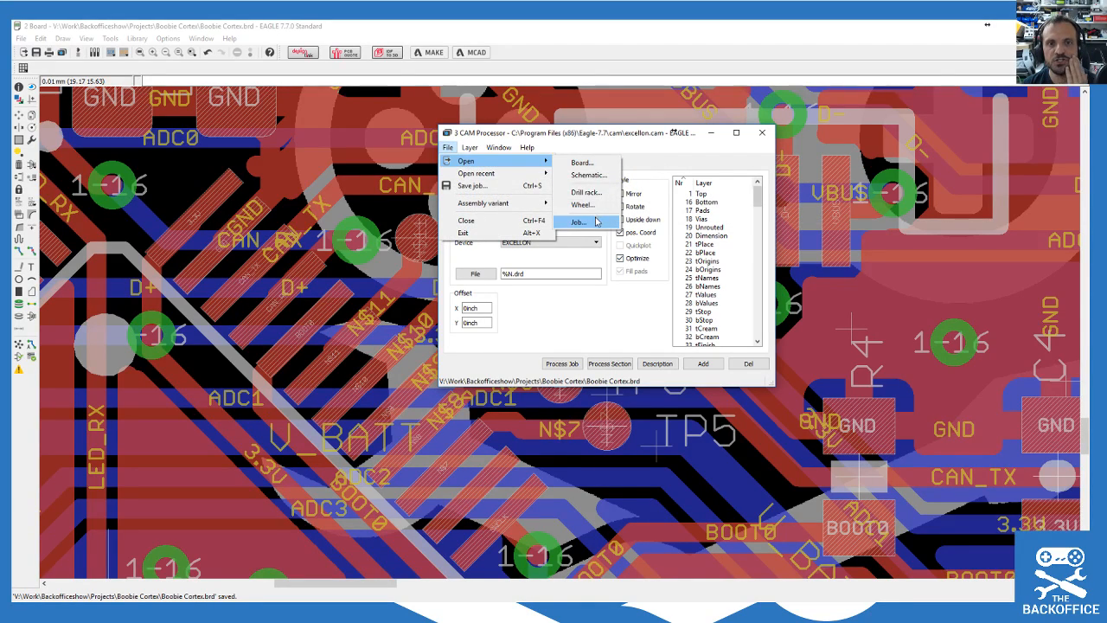
click(584, 222)
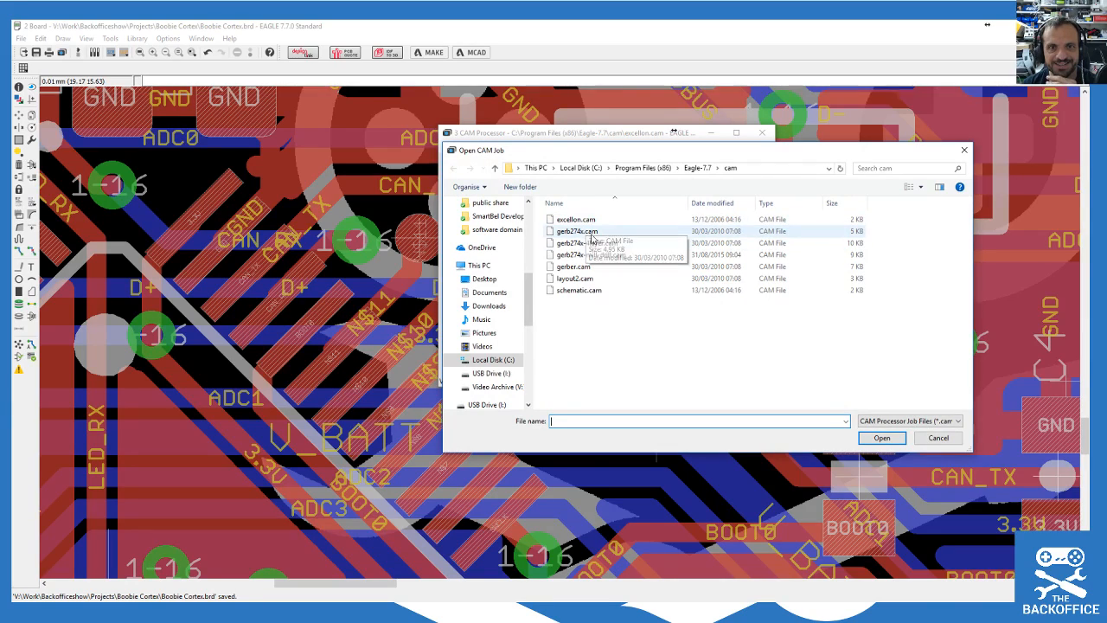
double_click(585, 231)
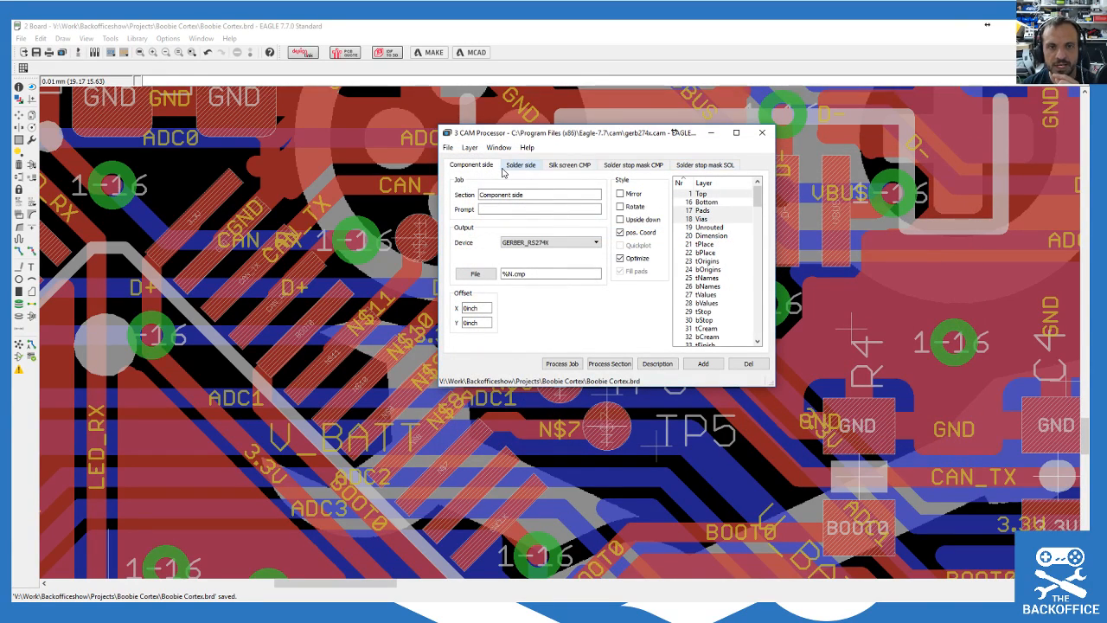
Step: Check the layers of the Silk screen CMP section and process the whole gerb274x job
click(563, 167)
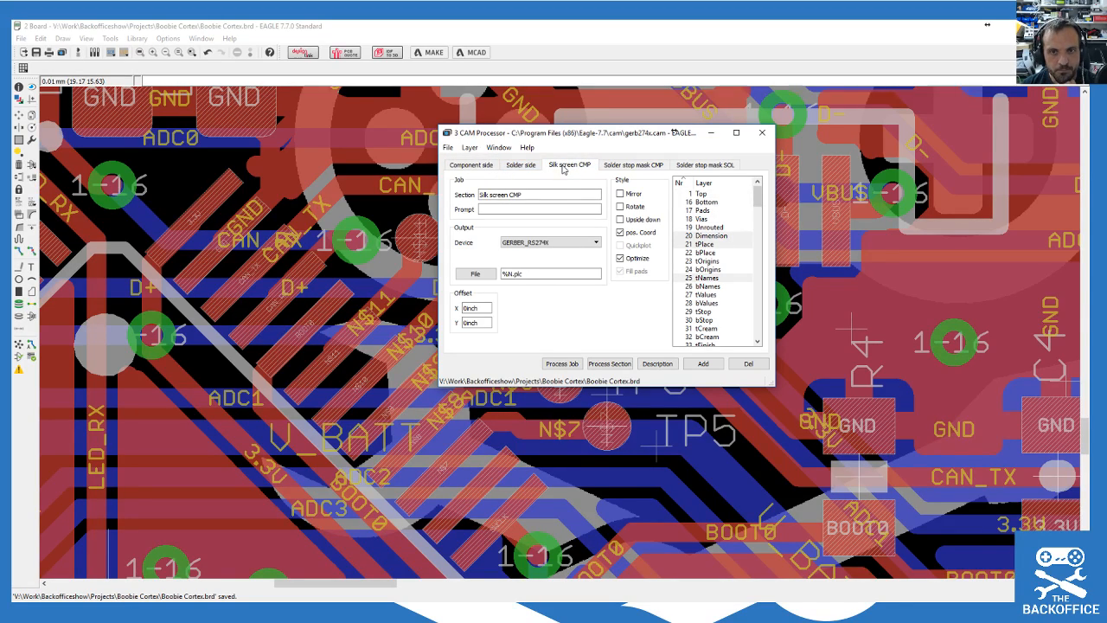
click(471, 164)
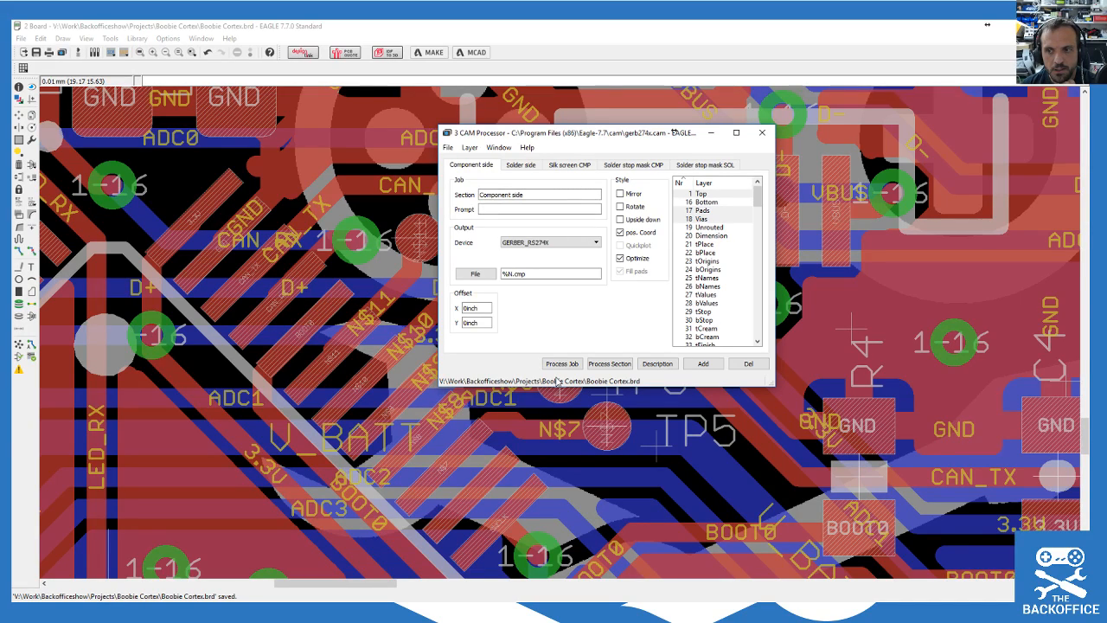
click(560, 362)
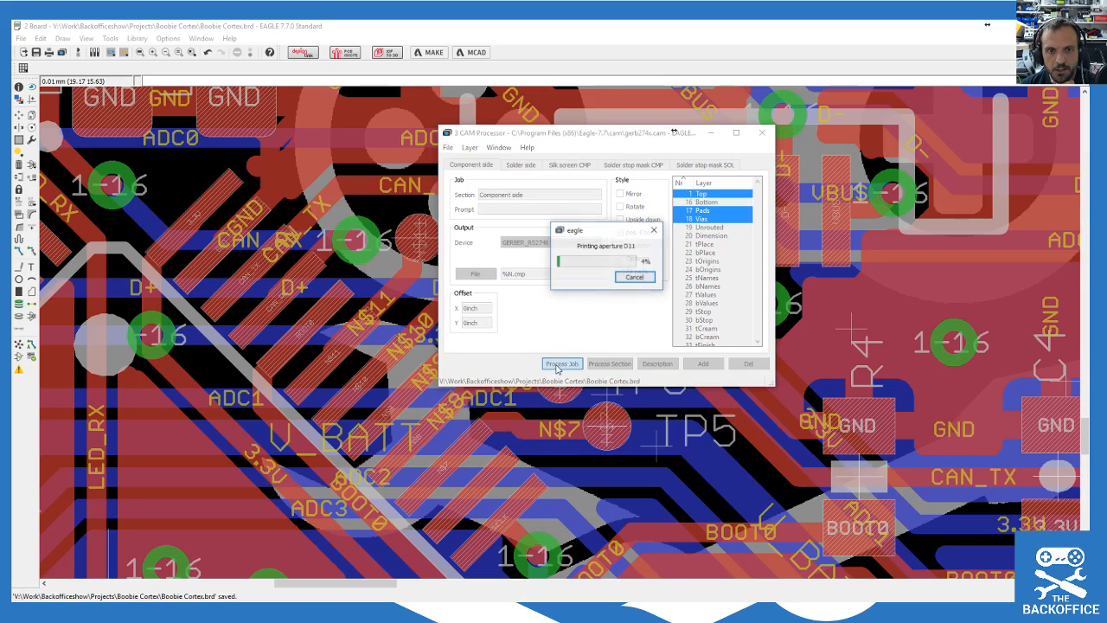
Step: Examine which layers each section of the Gerber job outputs, from Component side through Silk screen CMP to Solder stop mask SOL
click(468, 164)
click(520, 165)
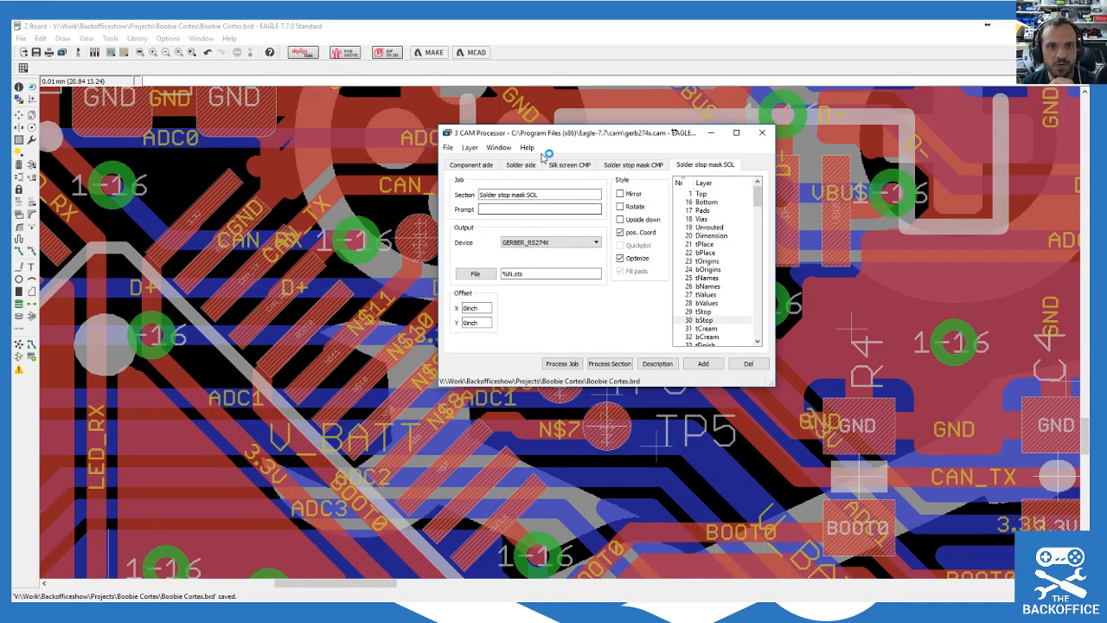
click(477, 166)
click(520, 165)
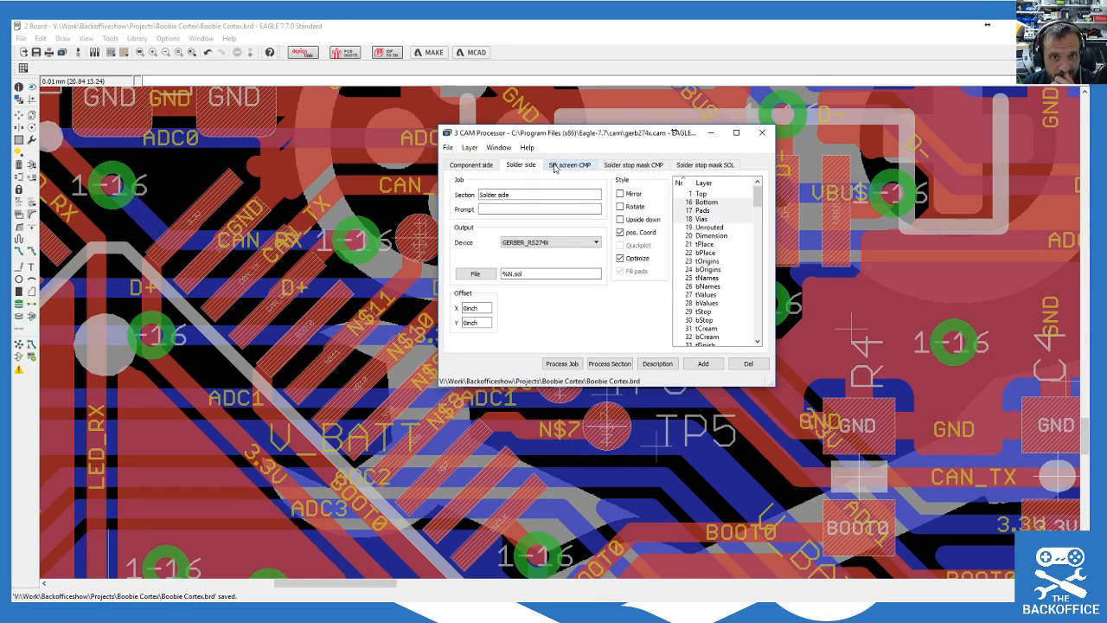
click(556, 168)
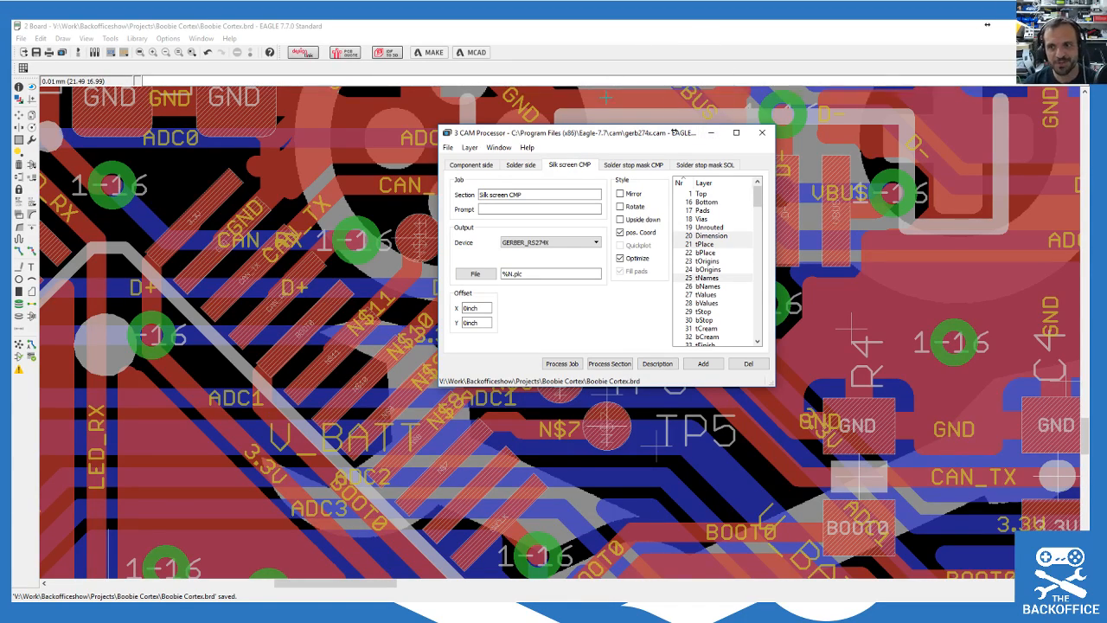
click(513, 170)
click(467, 168)
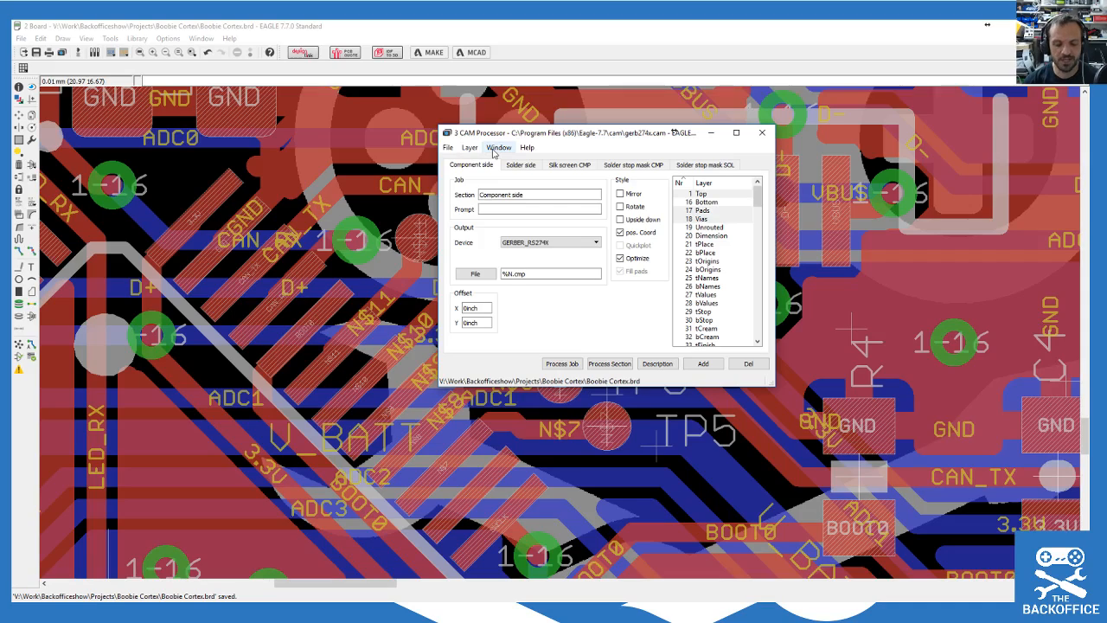
click(524, 165)
click(569, 167)
click(627, 164)
click(683, 165)
click(644, 164)
click(558, 166)
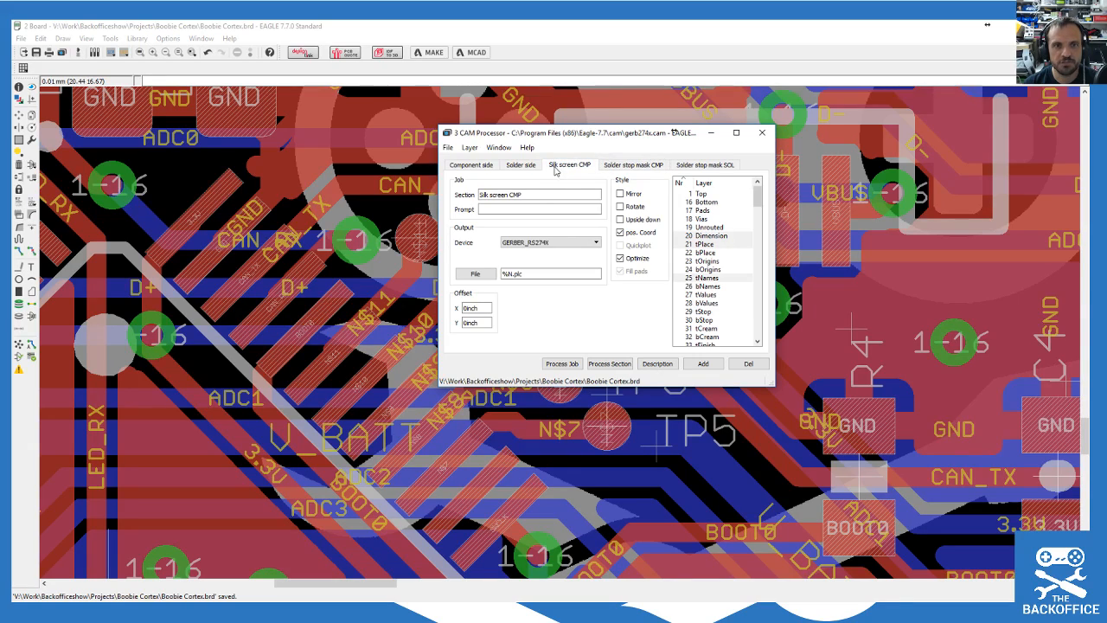
click(627, 166)
click(703, 166)
click(629, 167)
click(588, 163)
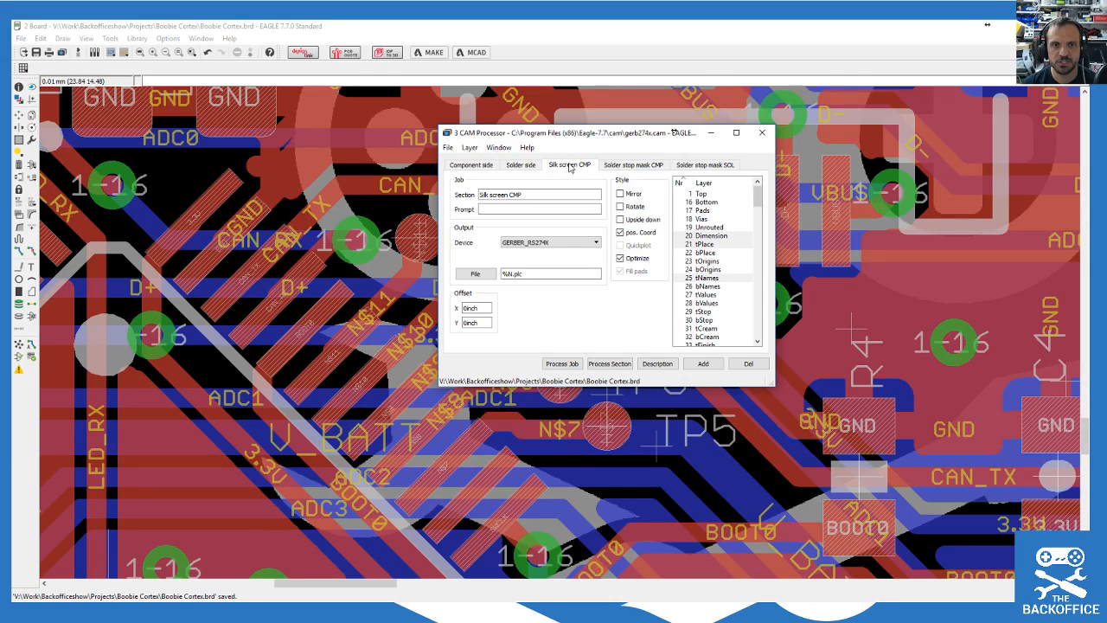
click(465, 148)
mouse_move(504, 153)
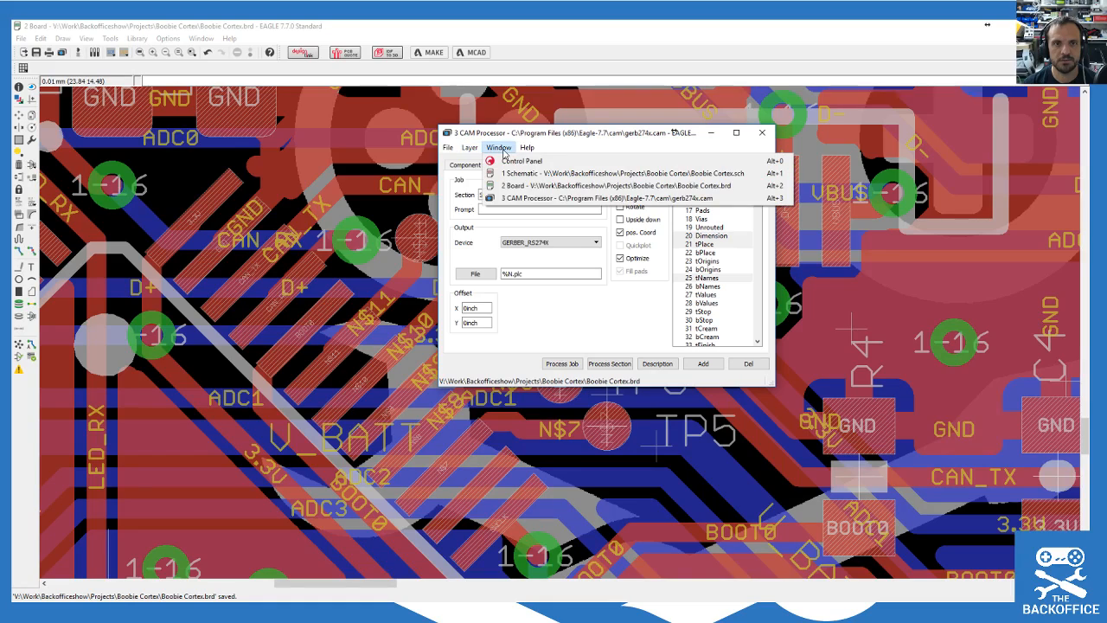
mouse_move(445, 154)
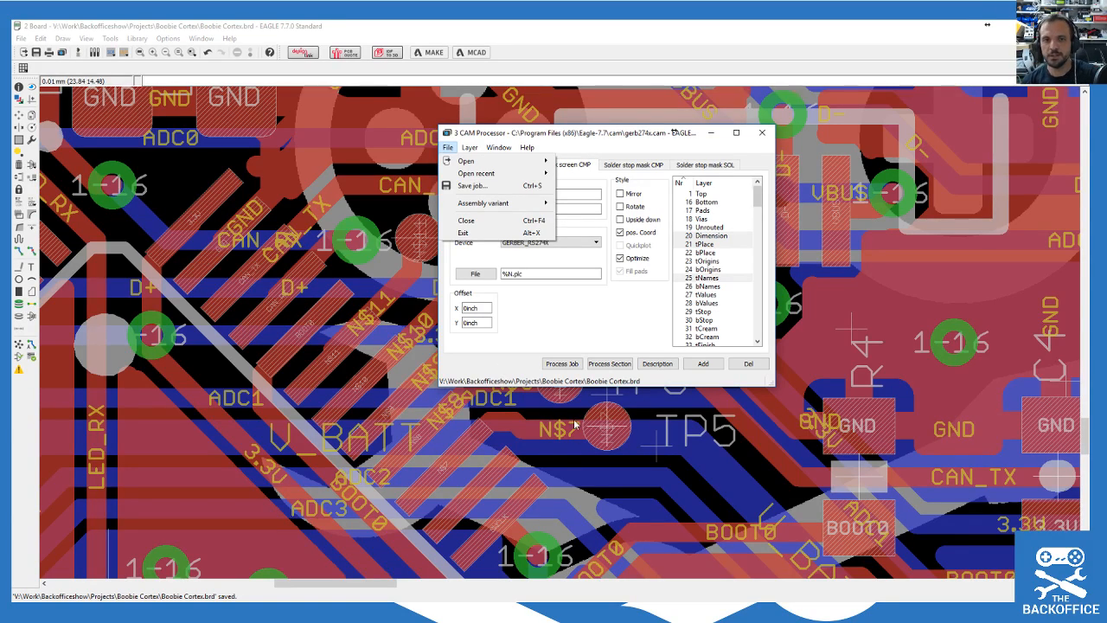
click(601, 136)
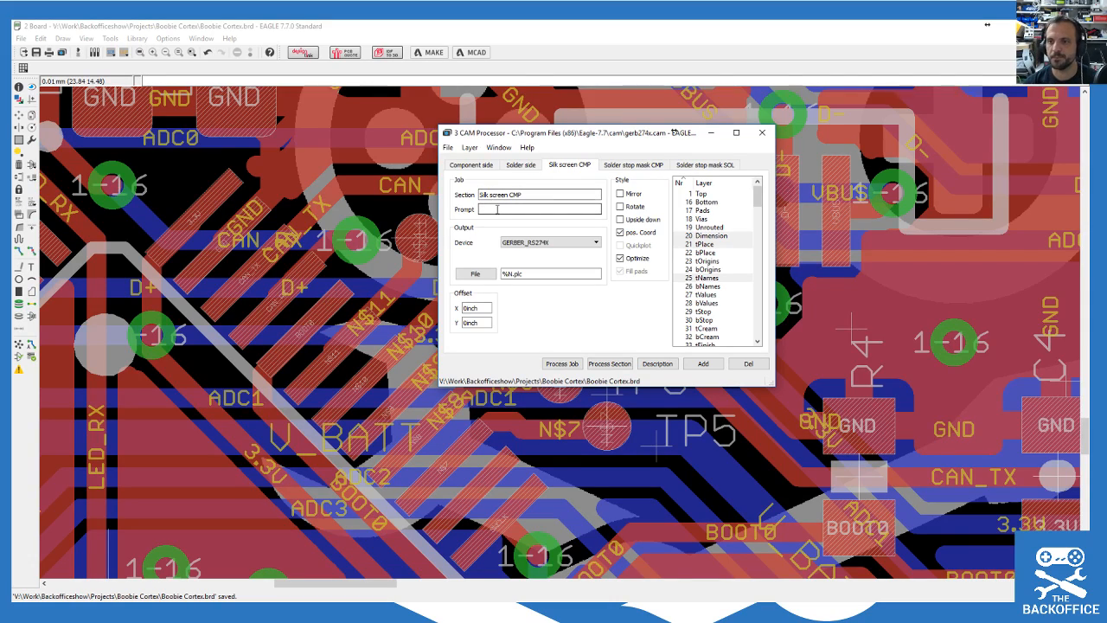
Step: Add the bPlace and bNames layers to the Silk screen CMP section and process the whole Gerber job
click(691, 252)
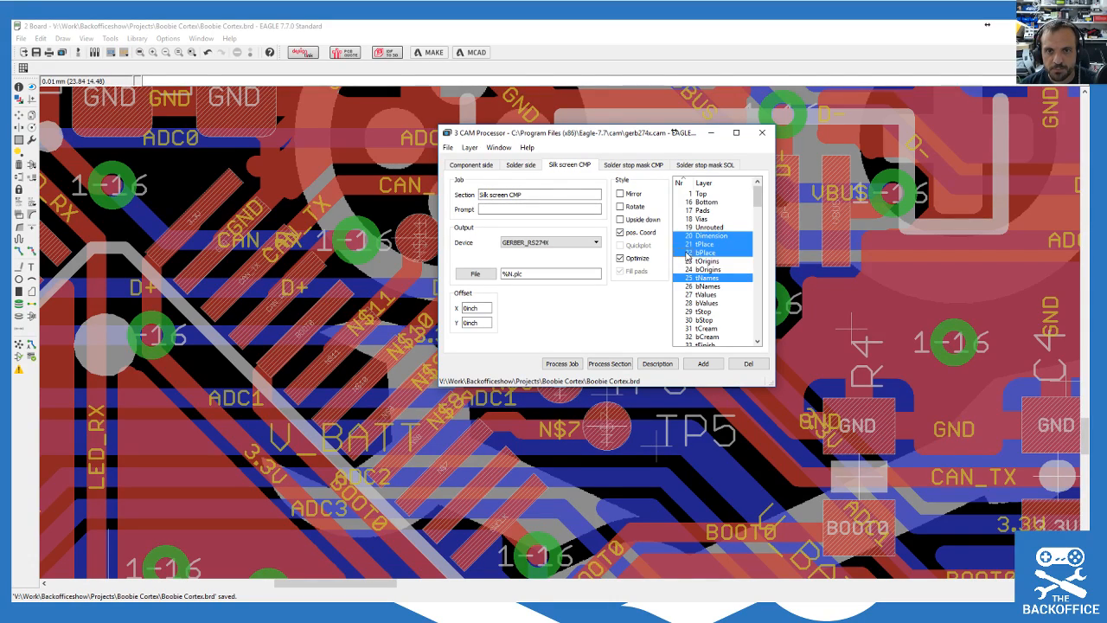
click(696, 286)
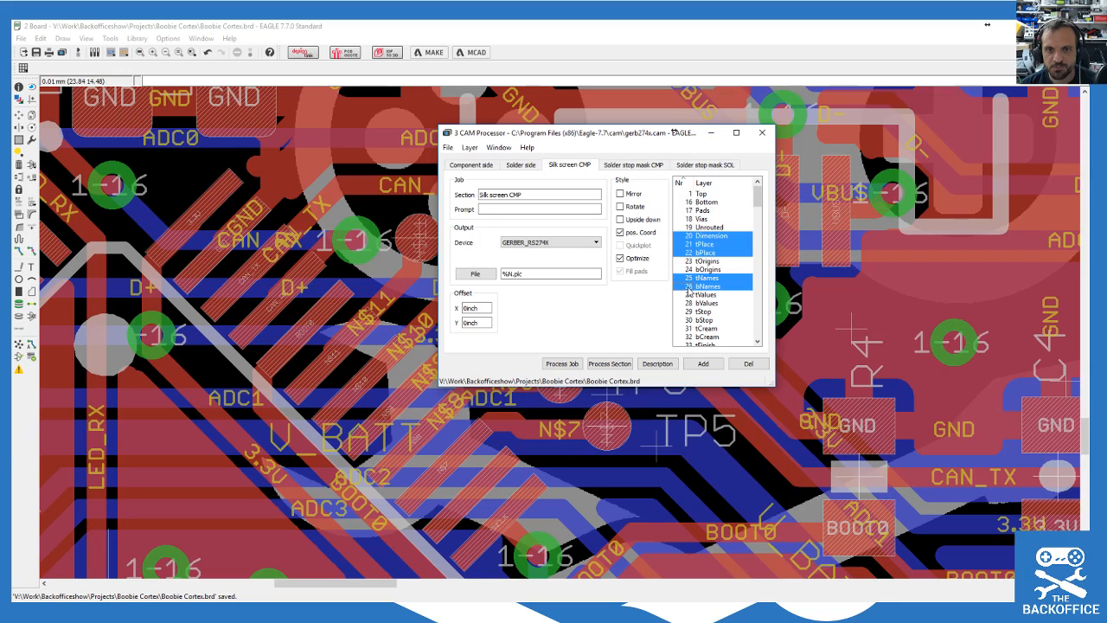
click(561, 363)
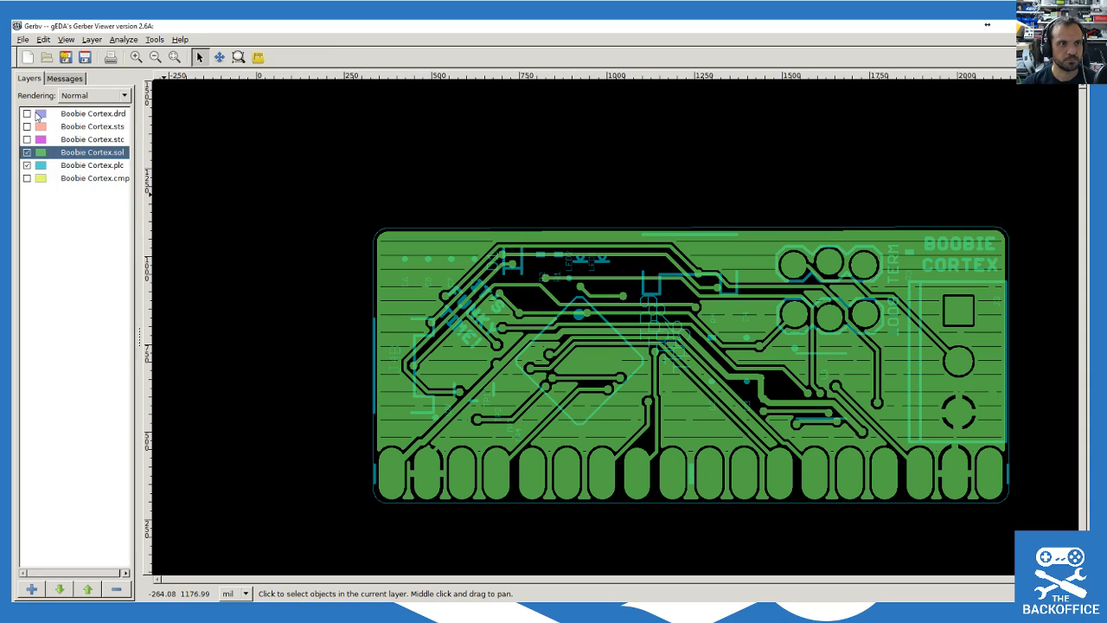
Step: Switch to the Gerbv viewer and try to delete the Boobie Cortex.cmp layer
click(36, 115)
click(304, 207)
click(72, 179)
key(Delete)
key(Return)
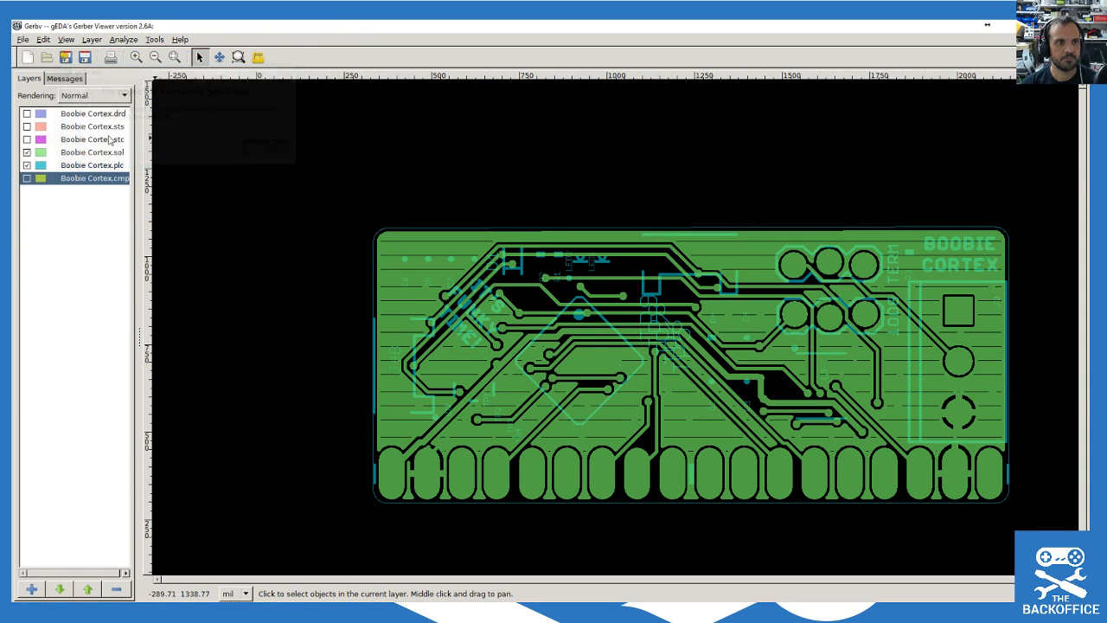
Step: Make the Boobie Cortex .drd, .sts, .stc and .cmp layers visible
click(27, 114)
click(27, 139)
click(27, 139)
click(27, 127)
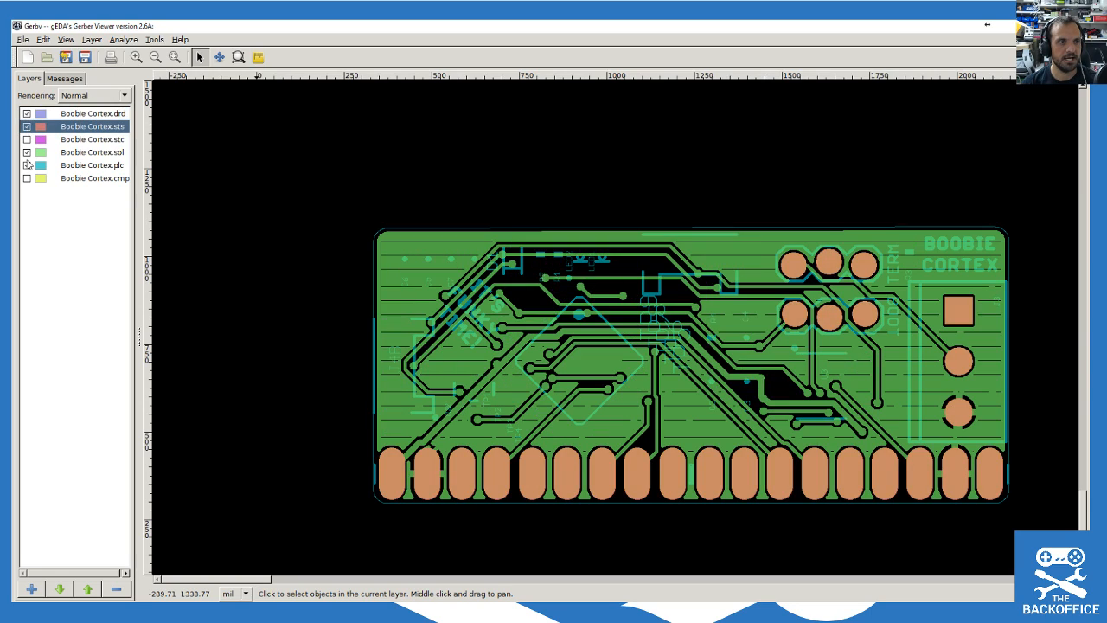
click(27, 139)
click(27, 178)
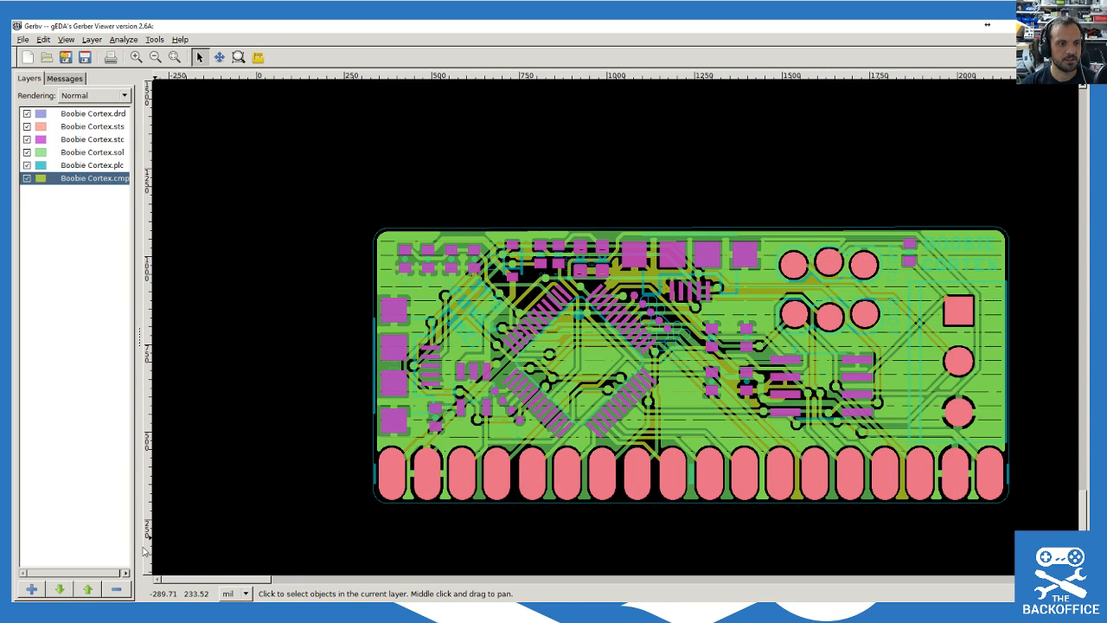
Step: Remove all six loaded Boobie Cortex layers from the viewer
click(112, 589)
click(113, 589)
click(112, 589)
click(112, 588)
click(112, 589)
click(112, 589)
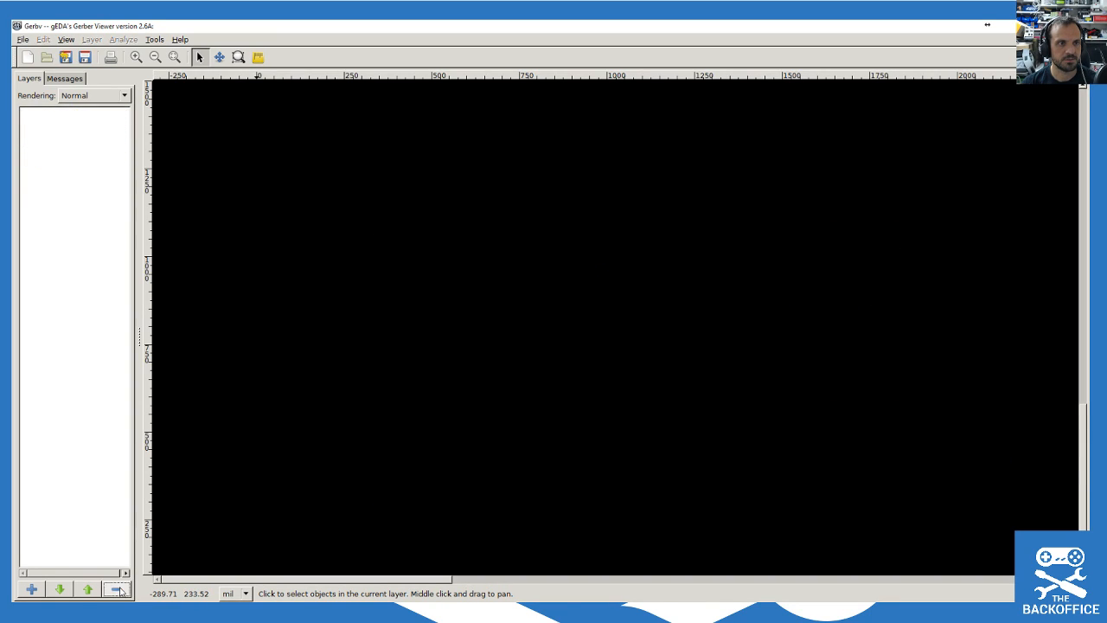
Step: Load the regenerated solder mask files Boobie Cortex.sts and Boobie Cortex.stc as layers
click(30, 588)
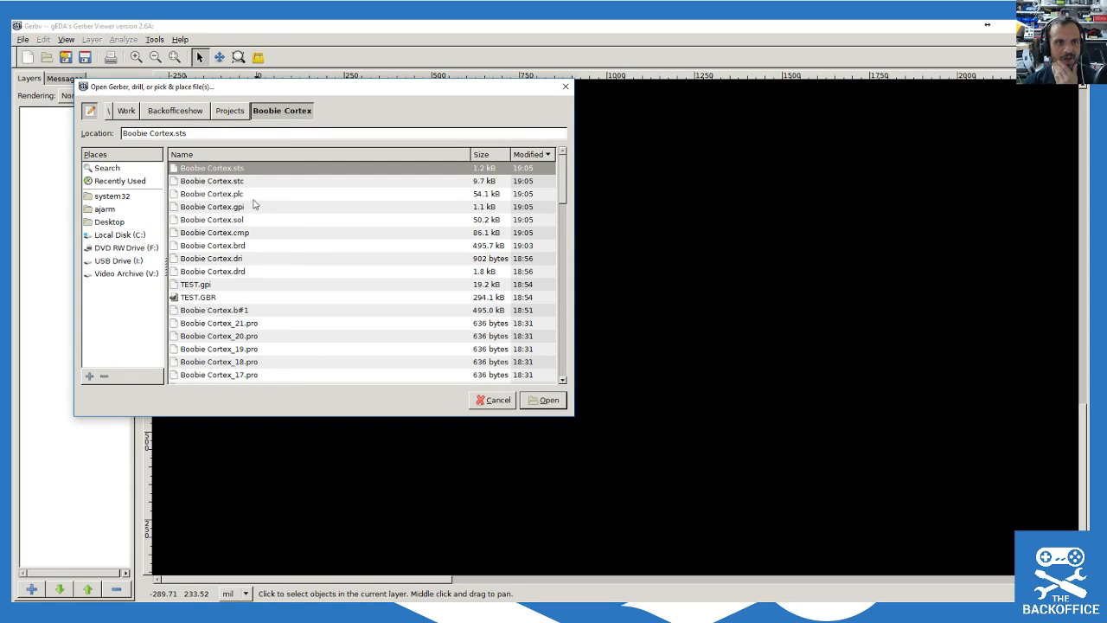
click(239, 271)
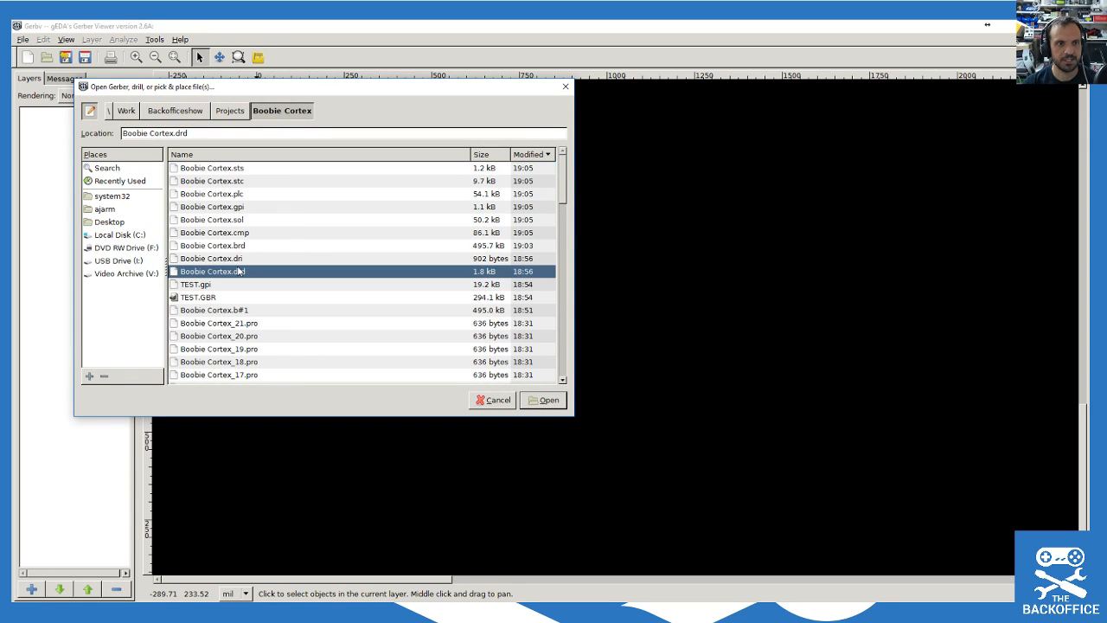
click(226, 169)
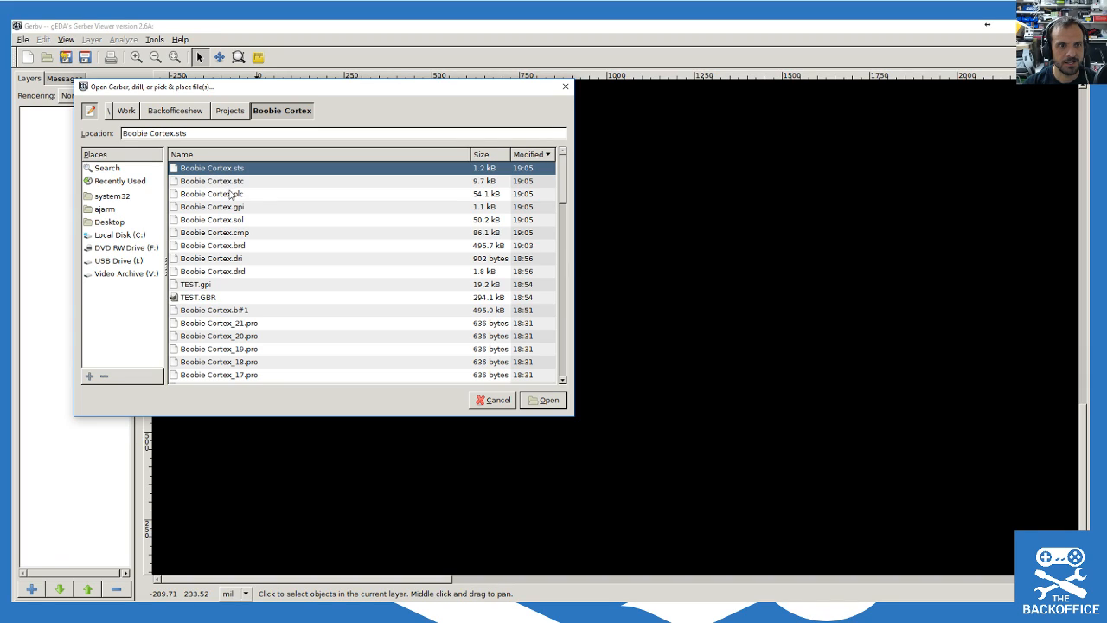
double_click(219, 167)
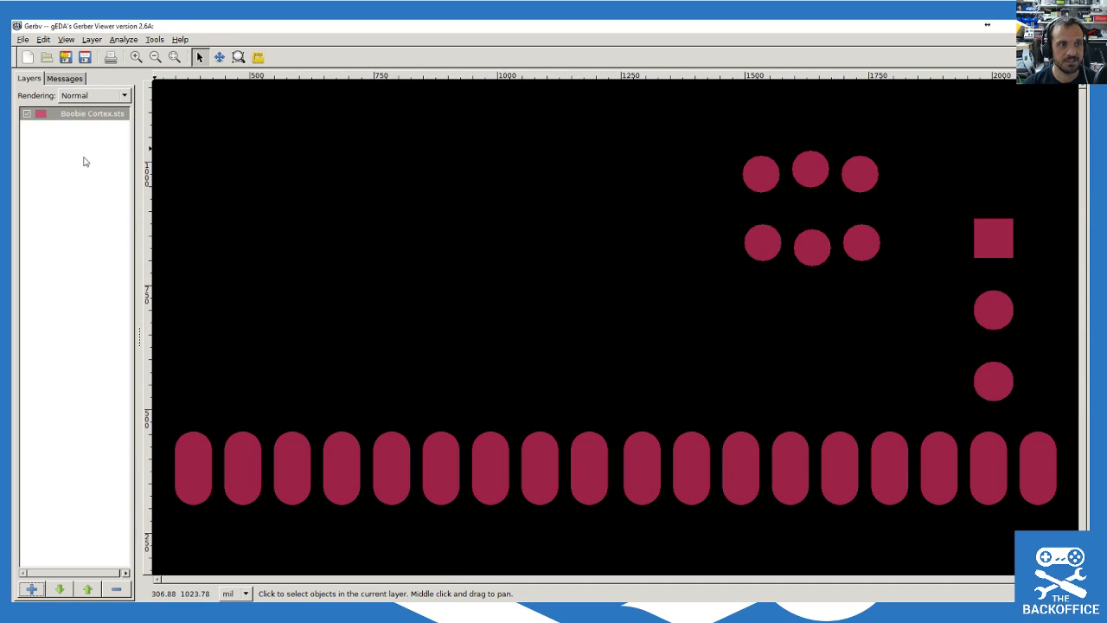
click(31, 589)
click(243, 195)
double_click(243, 196)
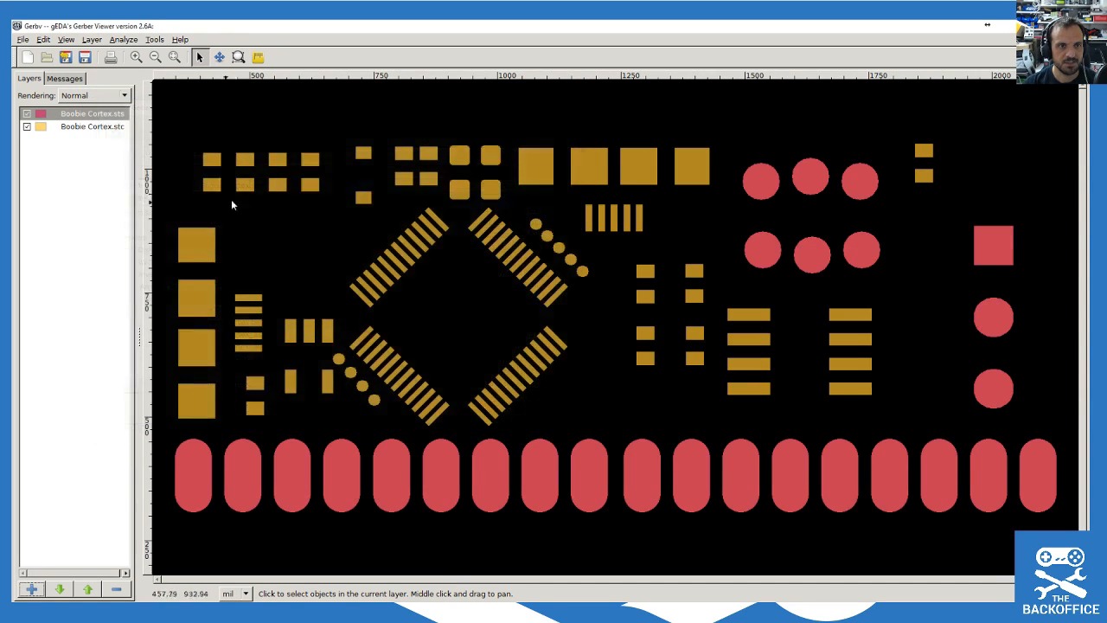
Step: Load the regenerated silkscreen file Boobie Cortex.plc as a layer
click(31, 588)
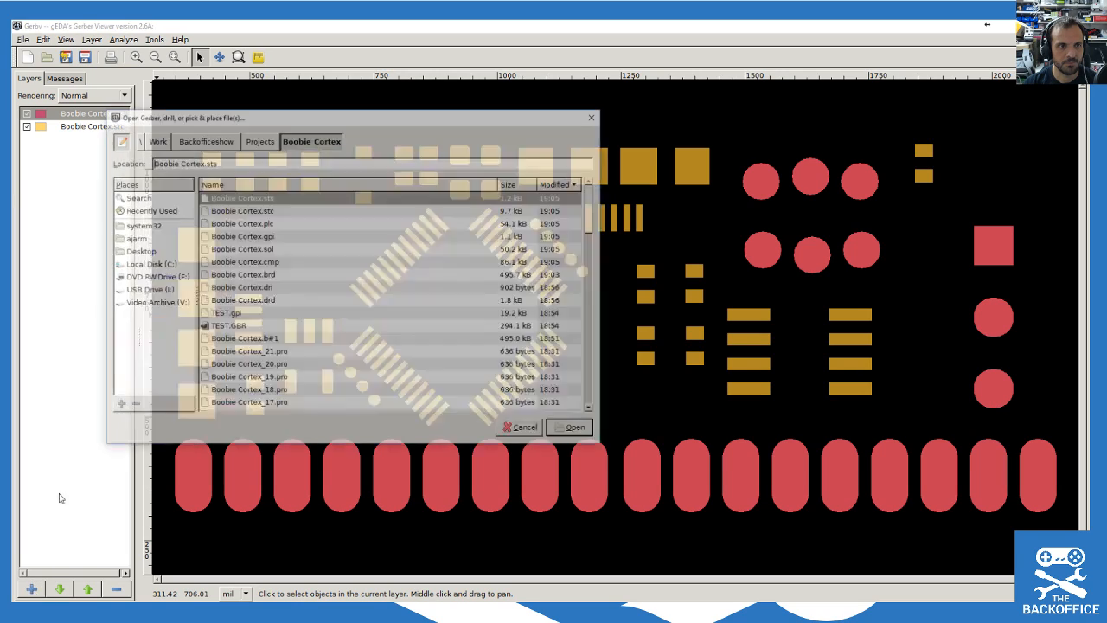
click(252, 224)
double_click(252, 224)
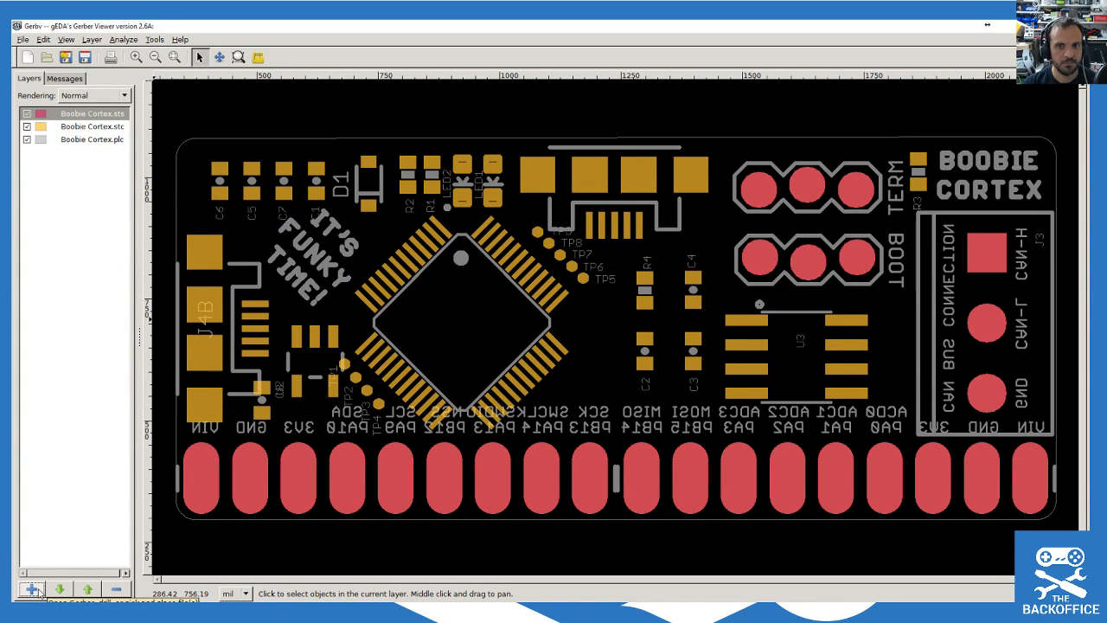
Step: Try to load Boobie Cortex.gpi as a layer
click(31, 589)
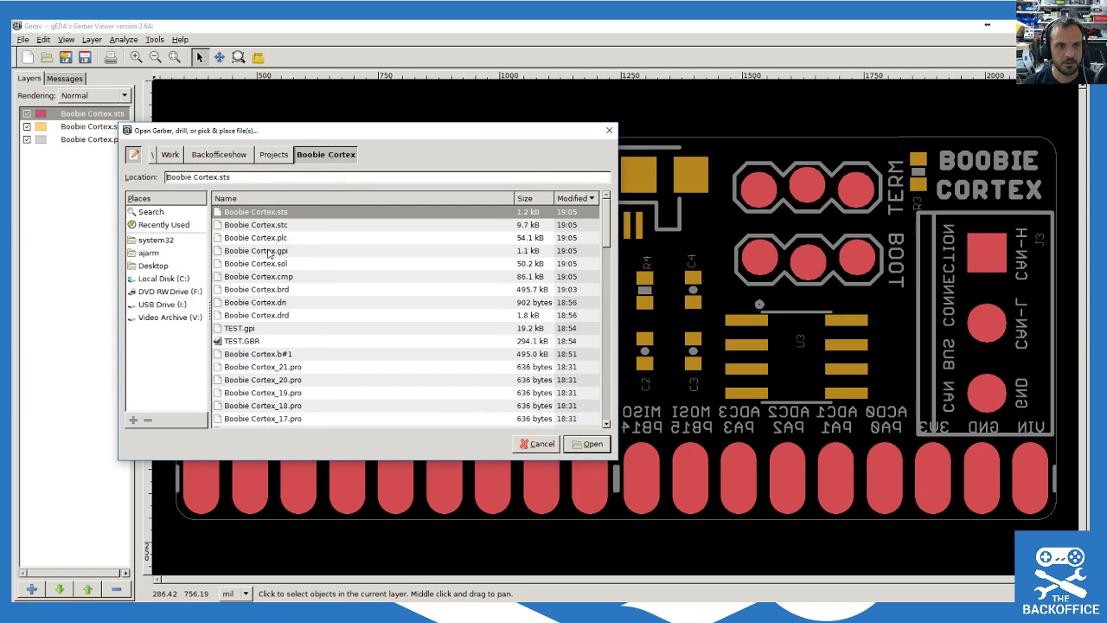
double_click(268, 252)
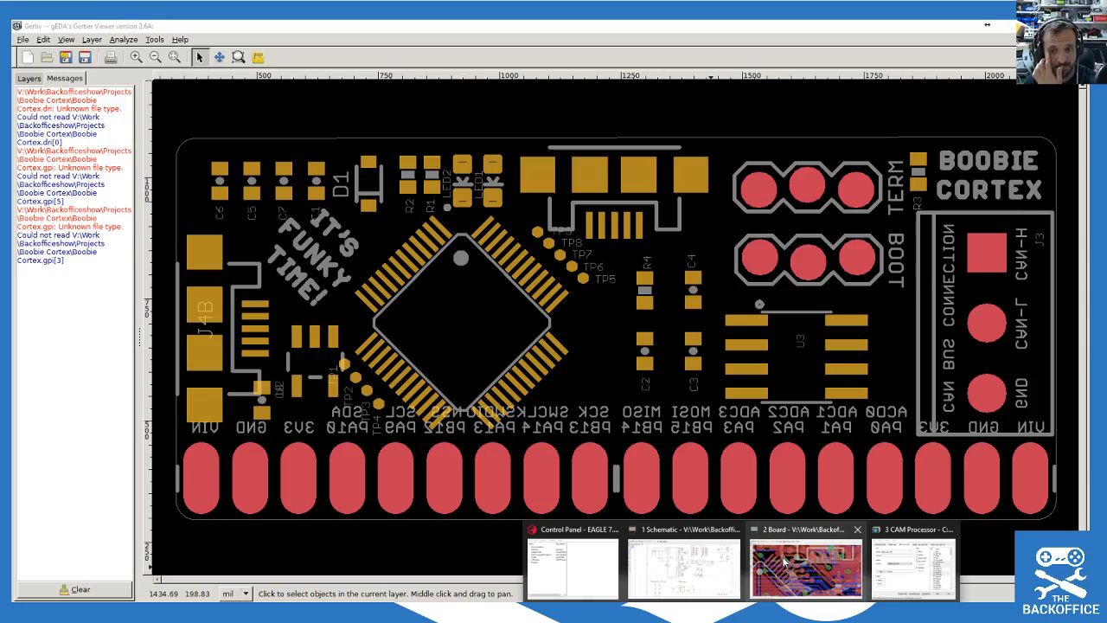
Step: Switch to the EAGLE board and display only the bDocu layer, hiding all other layers
click(787, 558)
scroll(587, 378, down, 10)
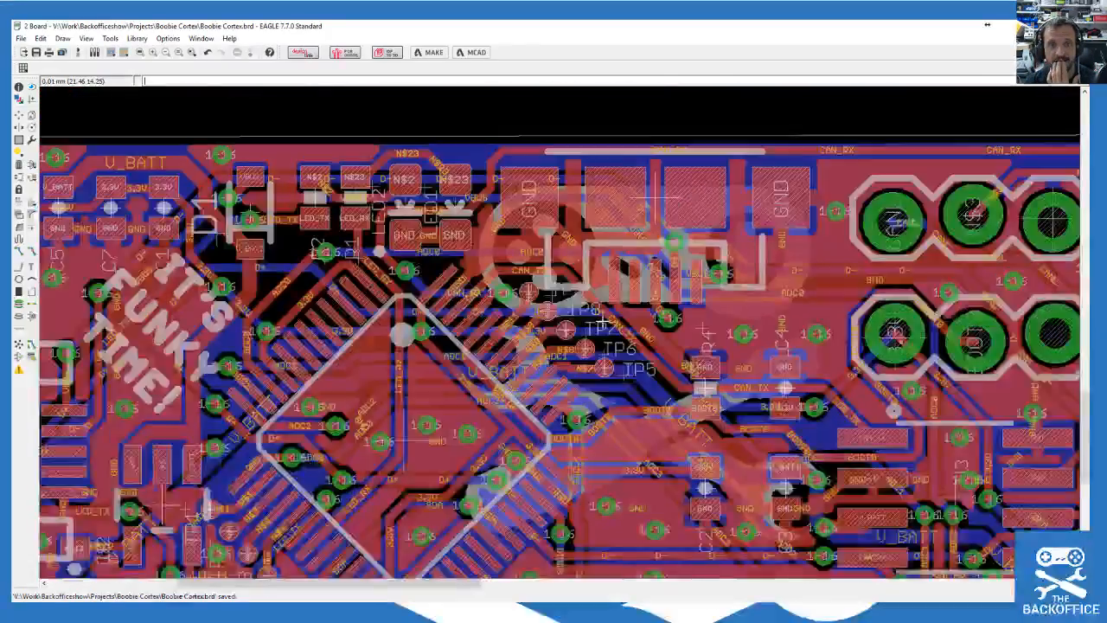
scroll(602, 321, up, 2)
scroll(601, 321, down, 2)
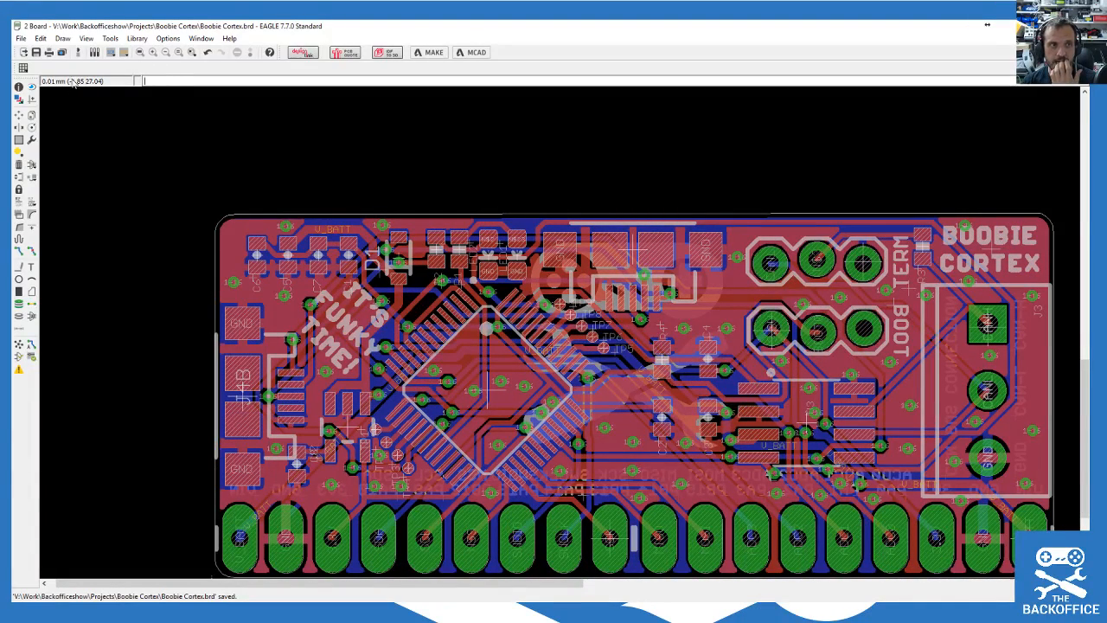
click(20, 100)
scroll(151, 149, down, 4)
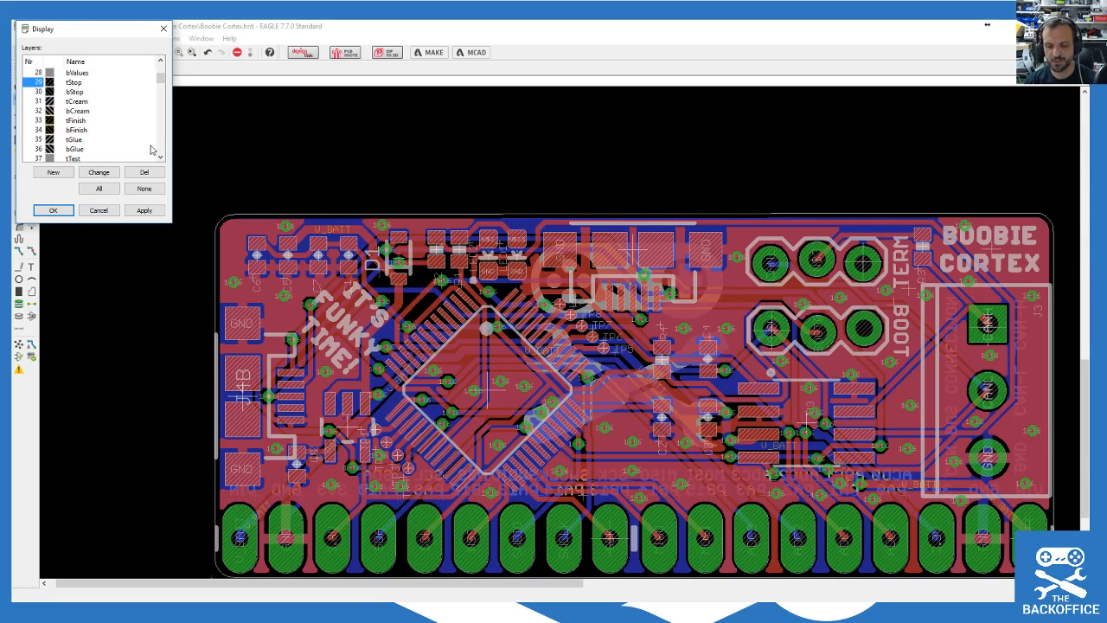
scroll(146, 143, down, 2)
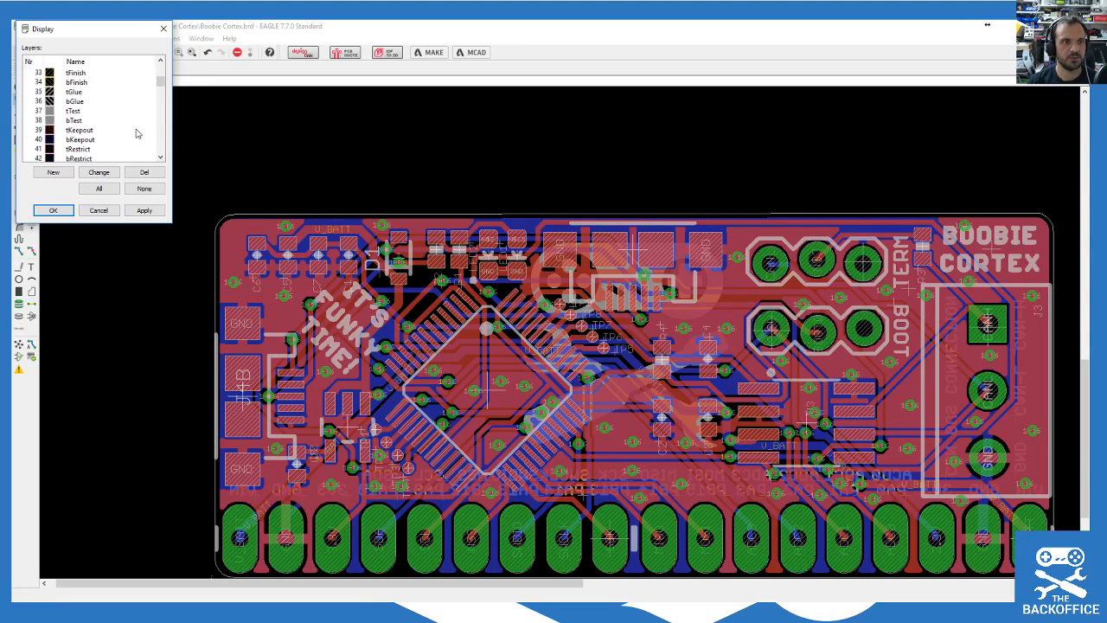
scroll(105, 172, up, 1)
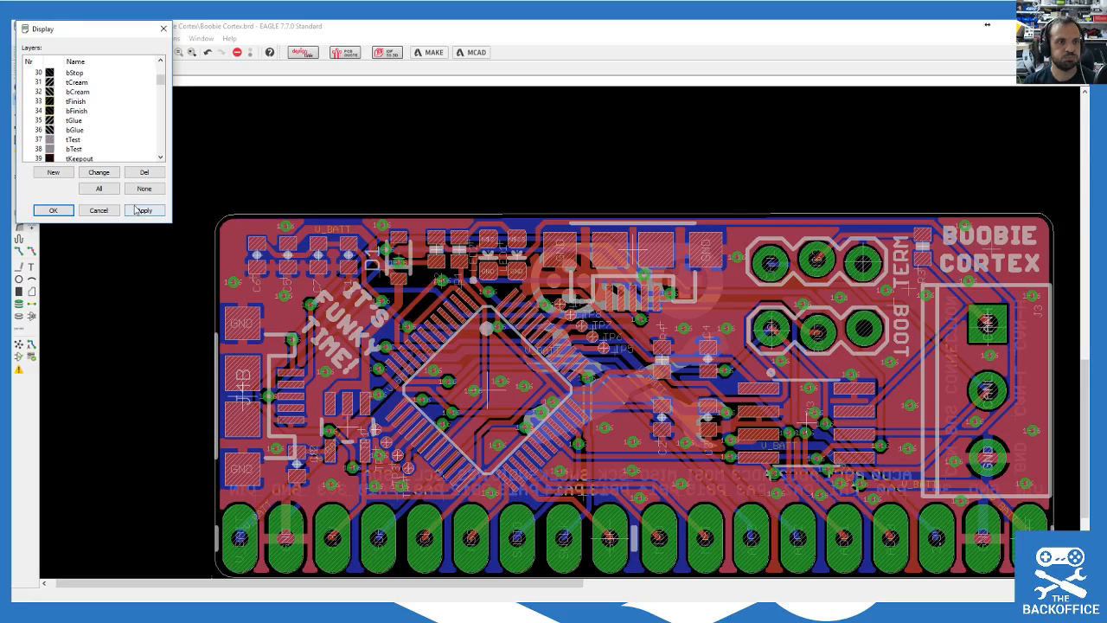
click(143, 189)
scroll(54, 149, down, 4)
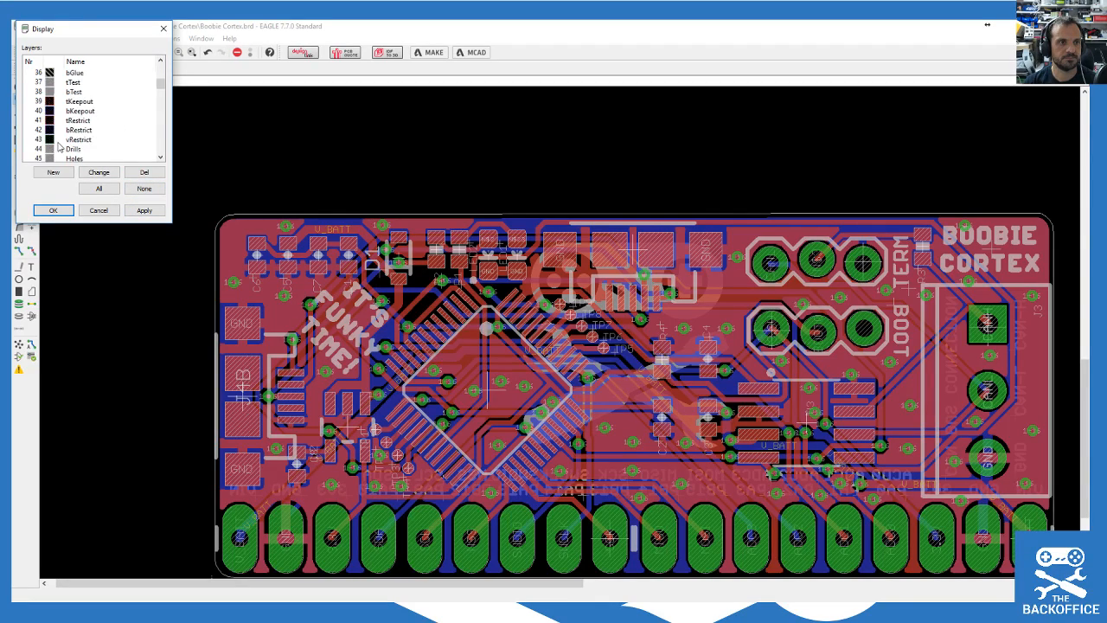
click(144, 211)
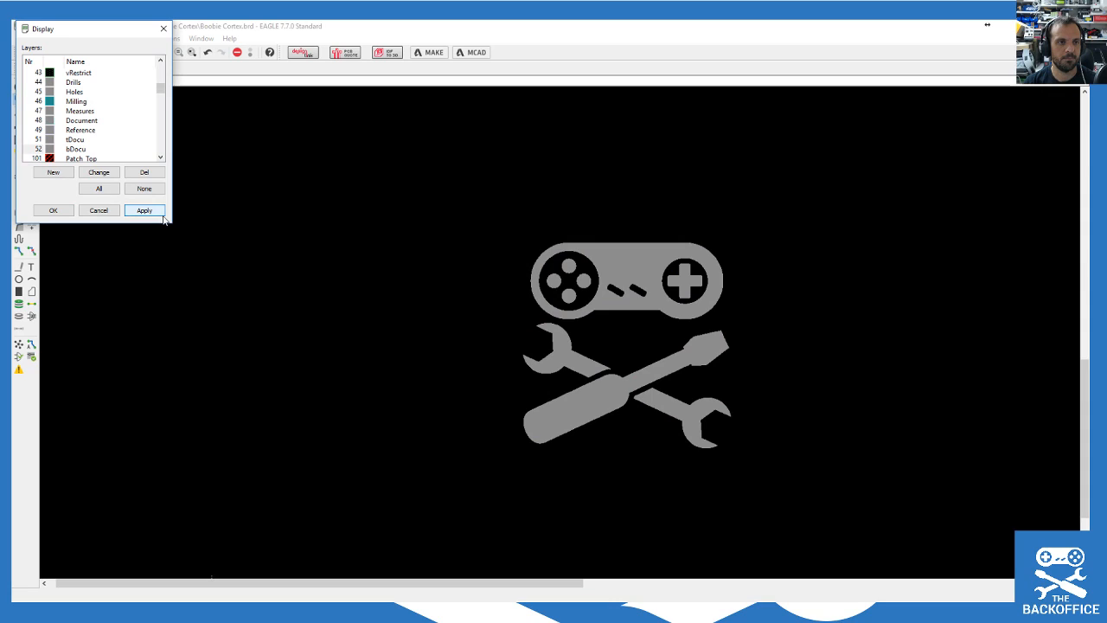
click(54, 211)
Step: Group the gamepad-and-tools logo and move it up, clear of the board outline
scroll(366, 173, down, 3)
scroll(291, 178, up, 1)
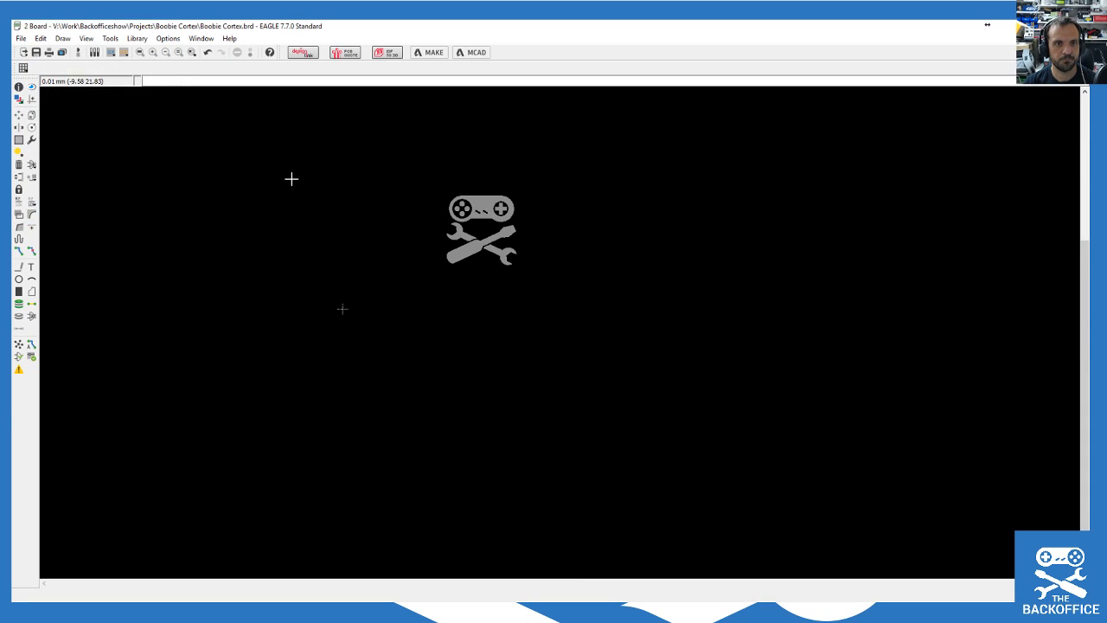
click(19, 140)
drag(395, 159, 558, 311)
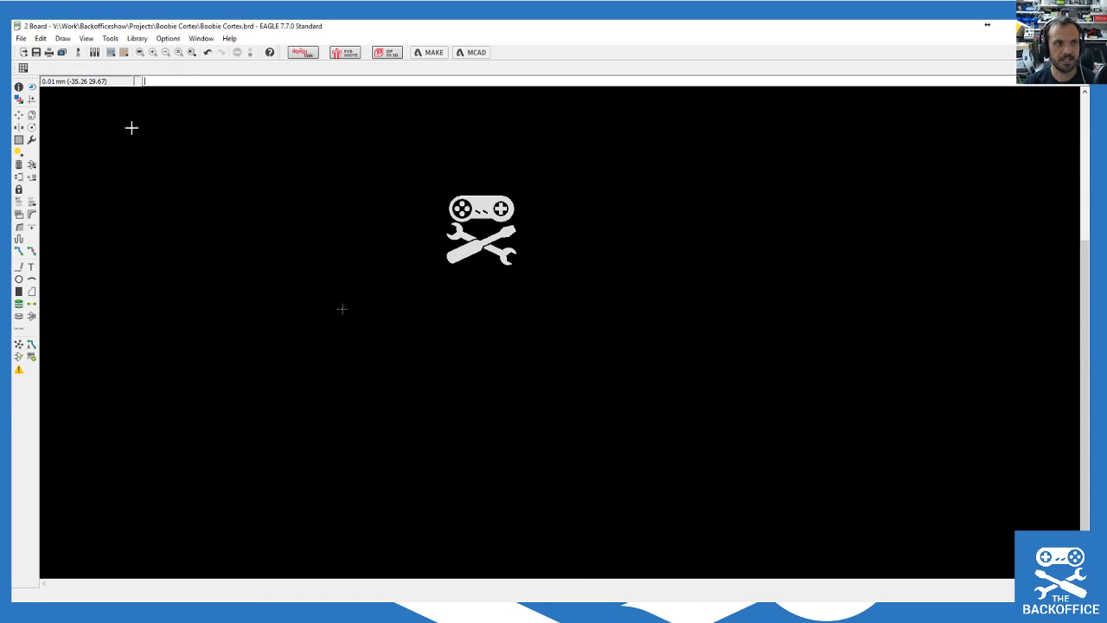
click(18, 114)
ctrl+right_click(467, 212)
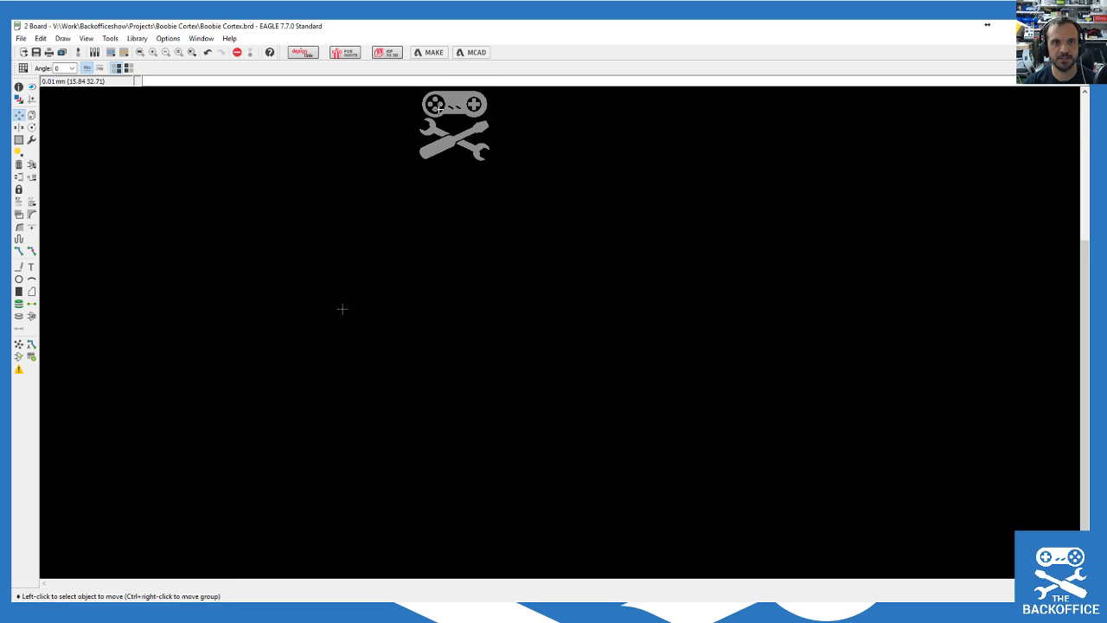
Step: Display all board layers and delete the horizontal 0.60 dimension below the board
click(15, 101)
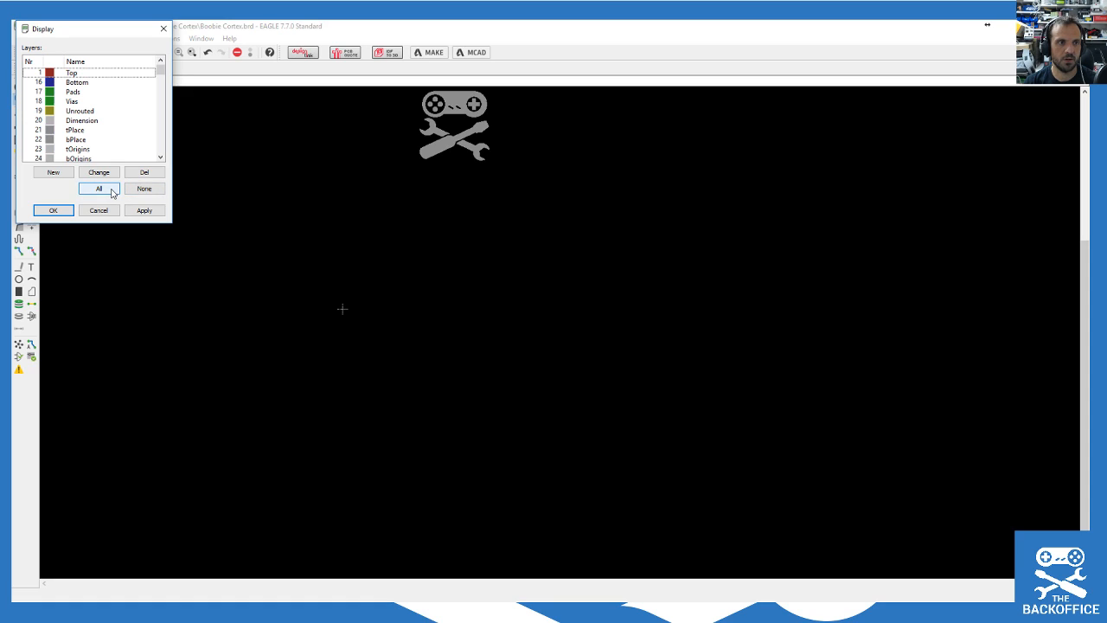
click(111, 192)
click(143, 210)
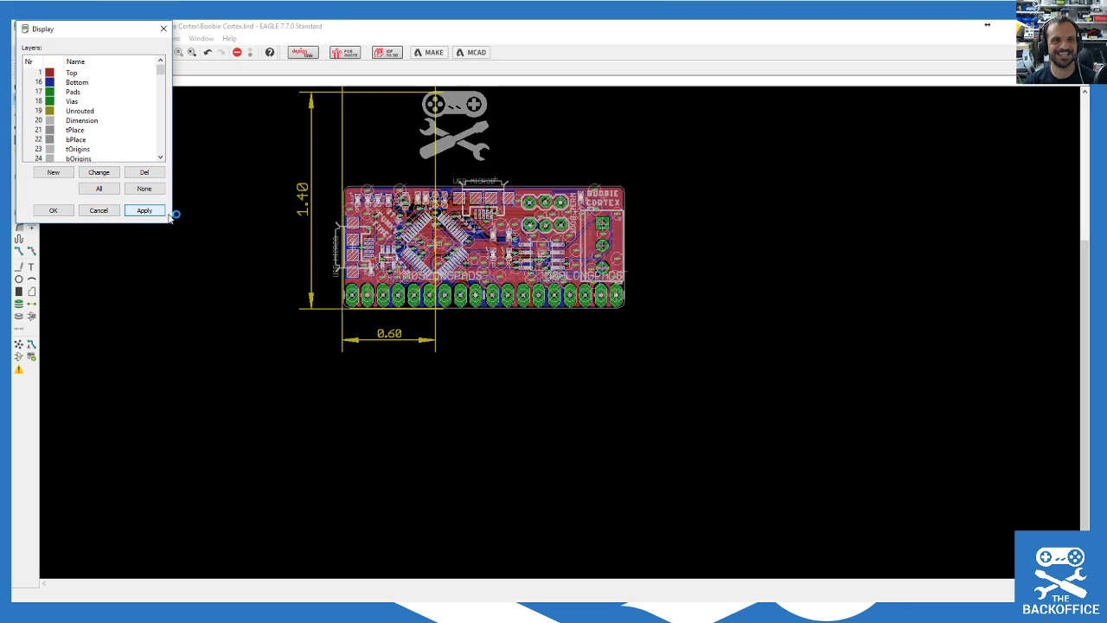
click(113, 209)
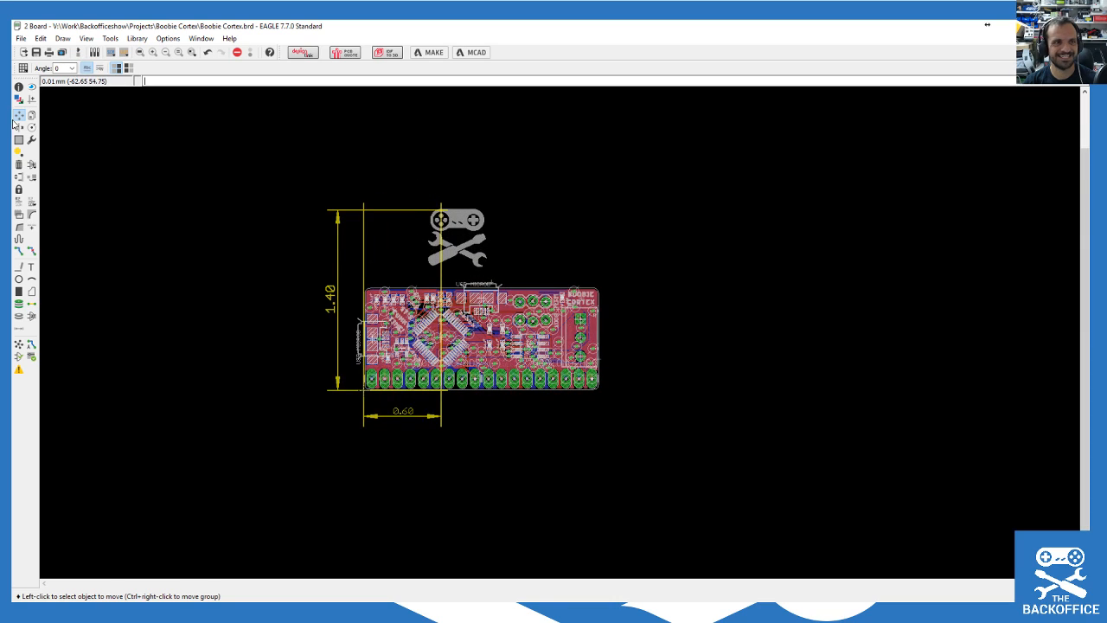
click(19, 164)
click(363, 228)
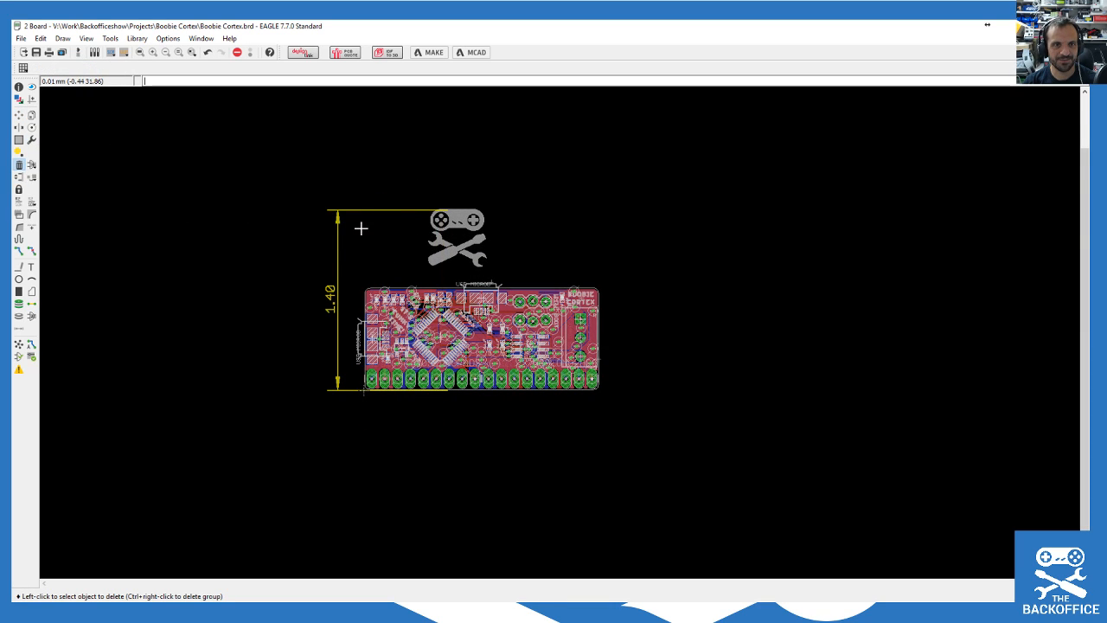
Step: Group the logo above the board and look through the Change options for a property to alter
scroll(330, 366, up, 2)
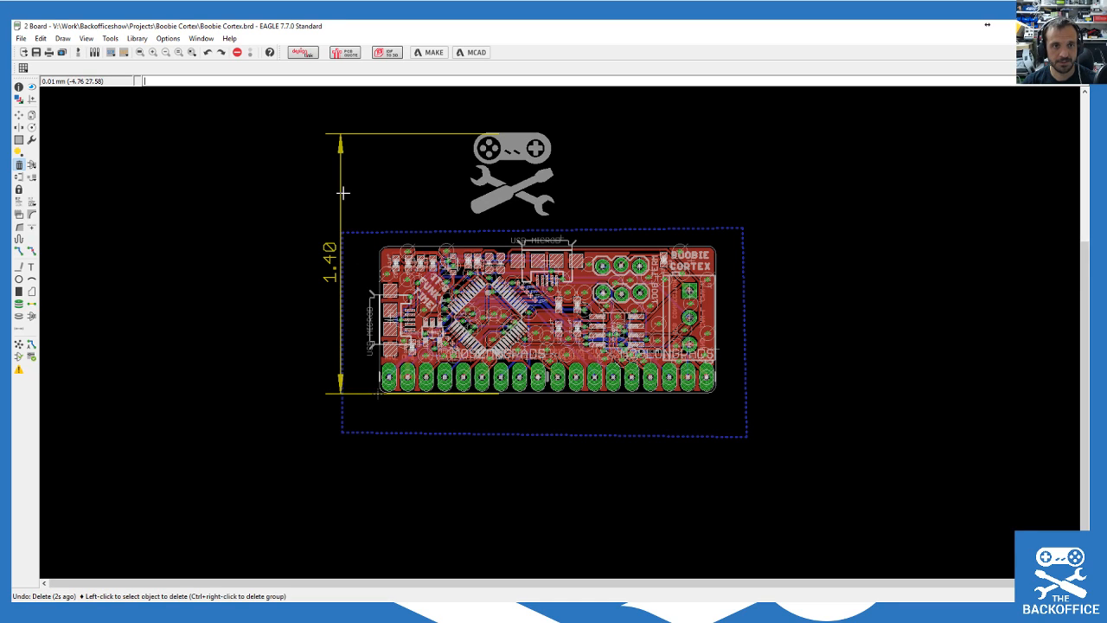
scroll(380, 216, up, 1)
scroll(381, 216, down, 1)
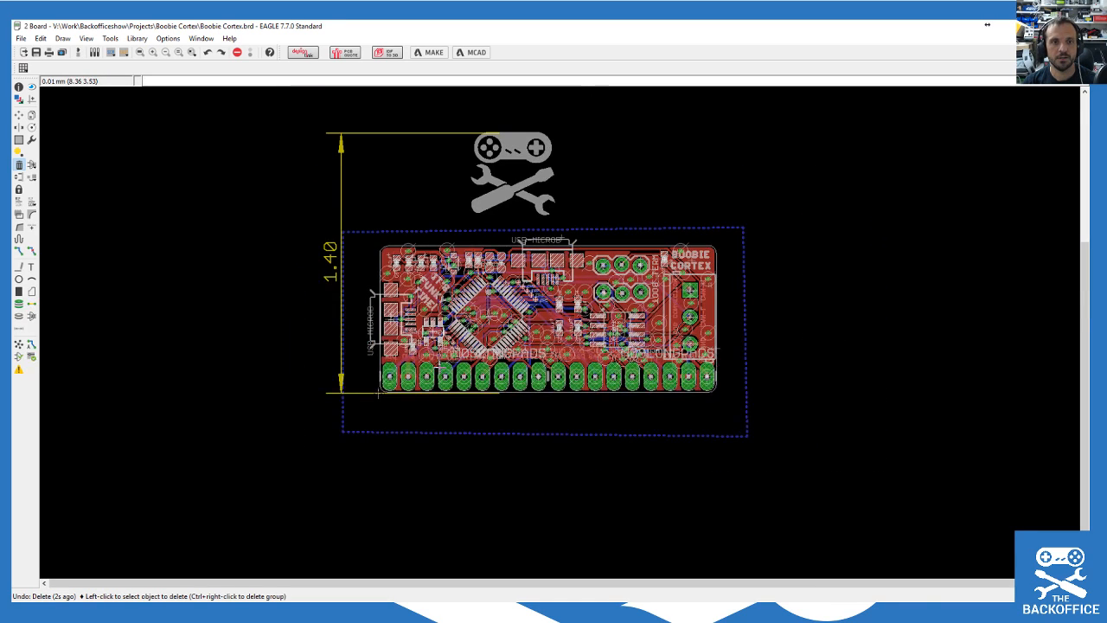
click(19, 140)
drag(431, 108, 592, 218)
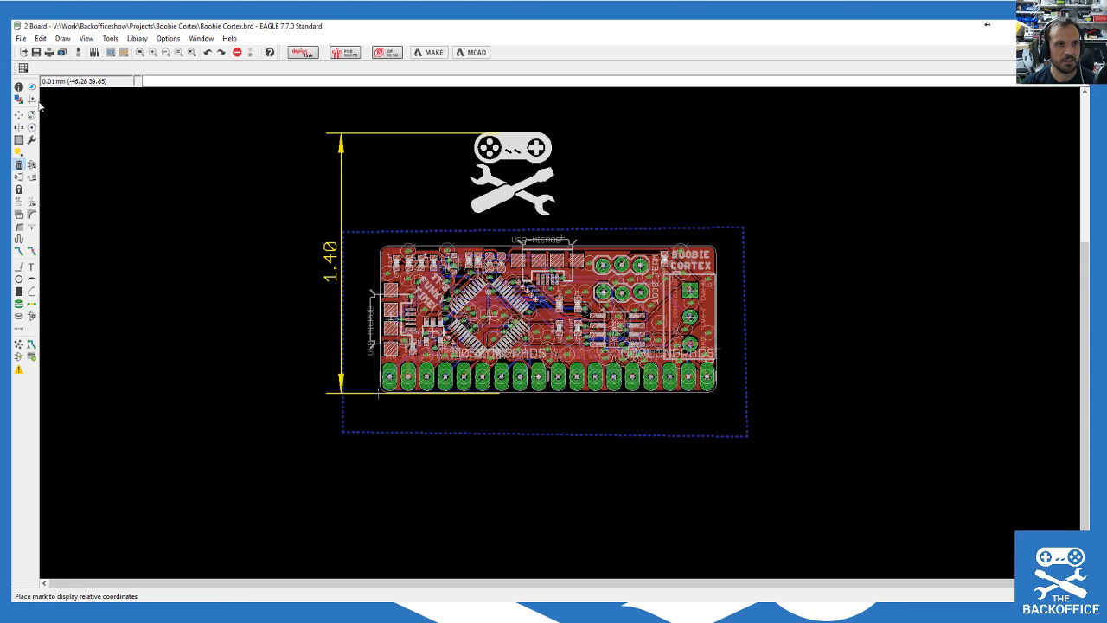
click(31, 140)
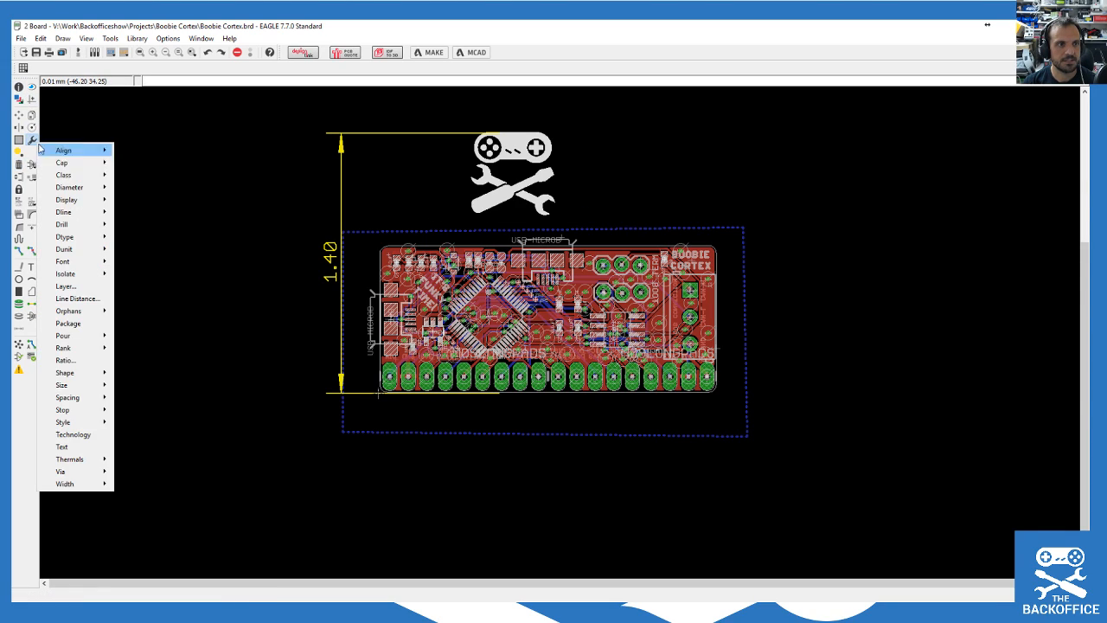
mouse_move(96, 177)
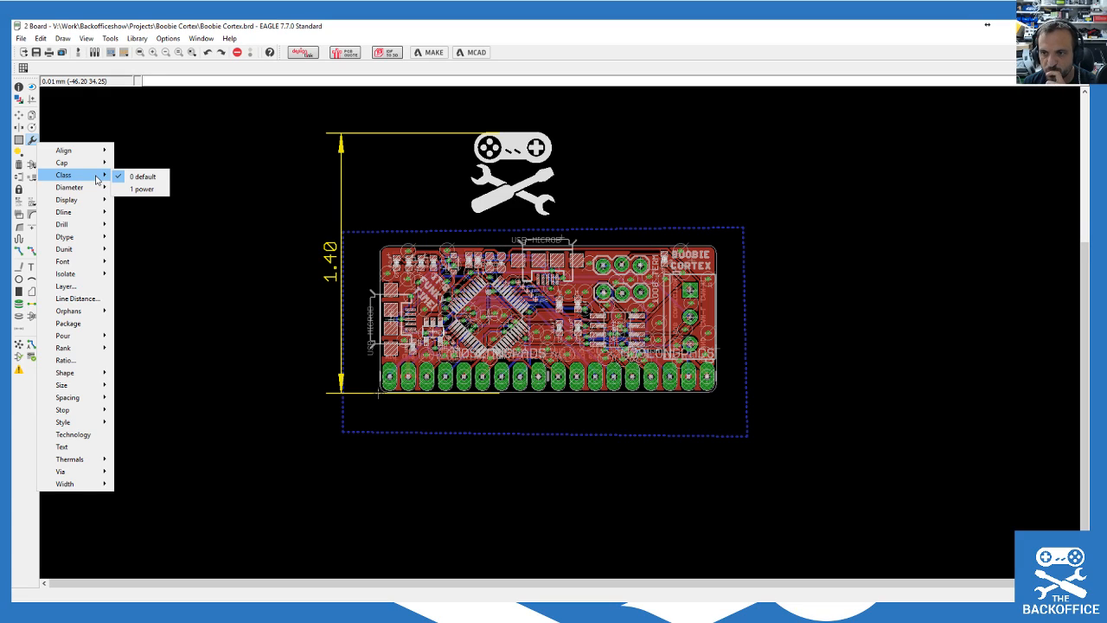
click(363, 29)
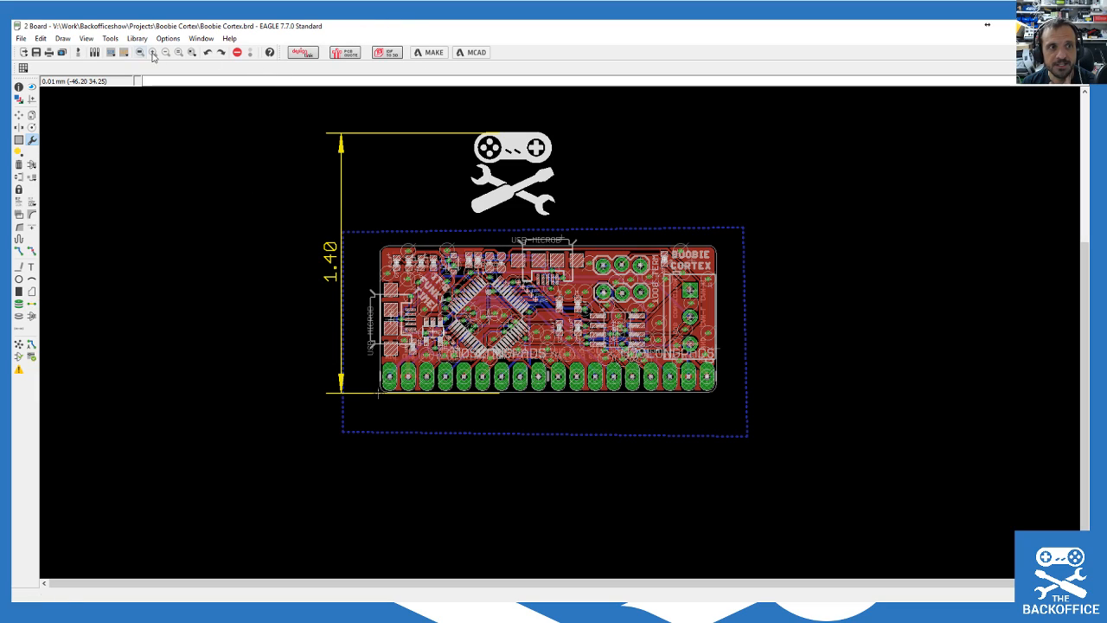
Step: Close the board without saving its changes and reopen Boobie Cortex.brd from the schematic in a maximized window
double_click(19, 27)
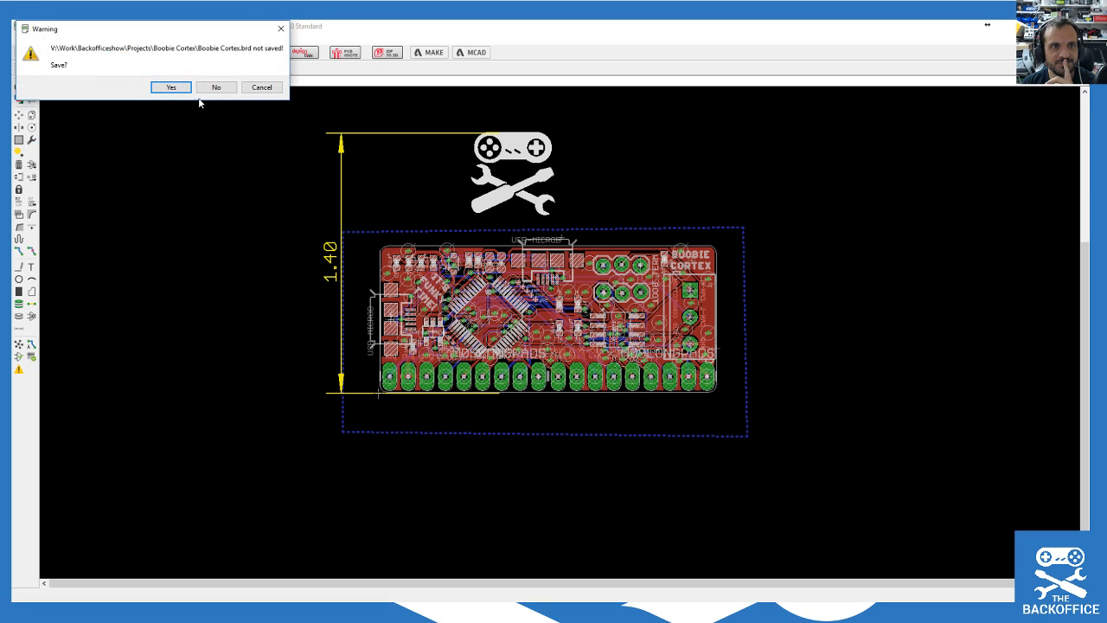
click(217, 88)
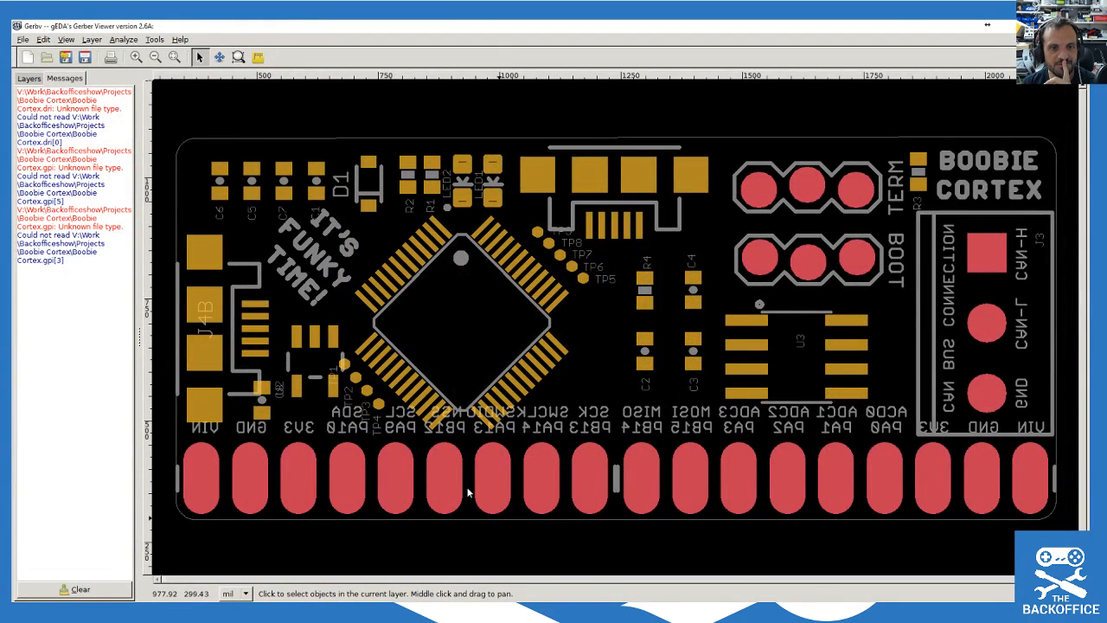
click(741, 612)
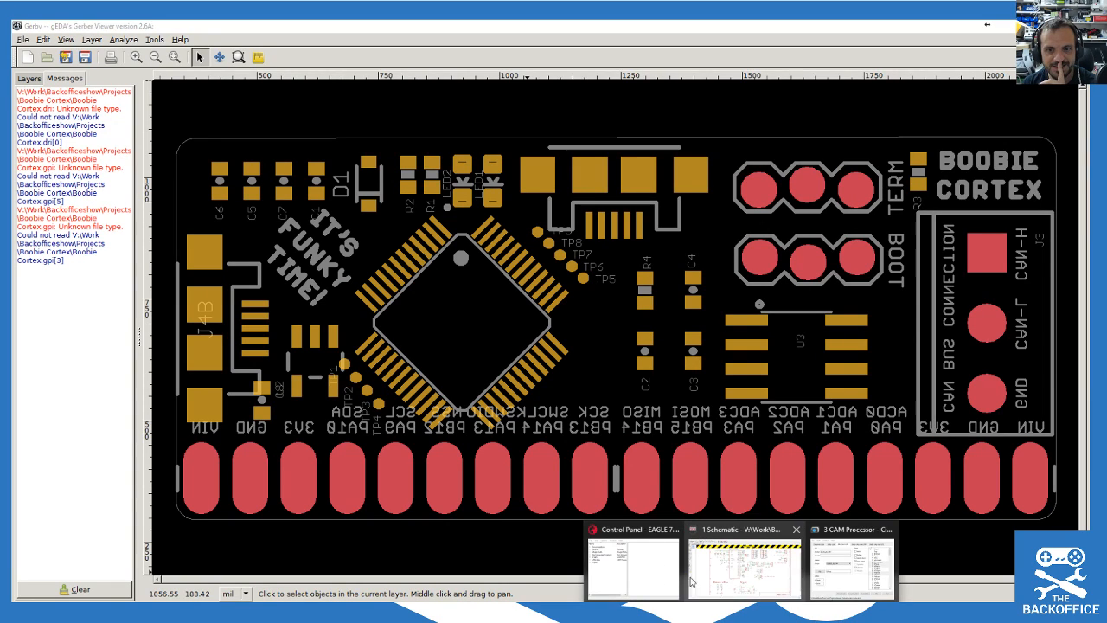
click(757, 568)
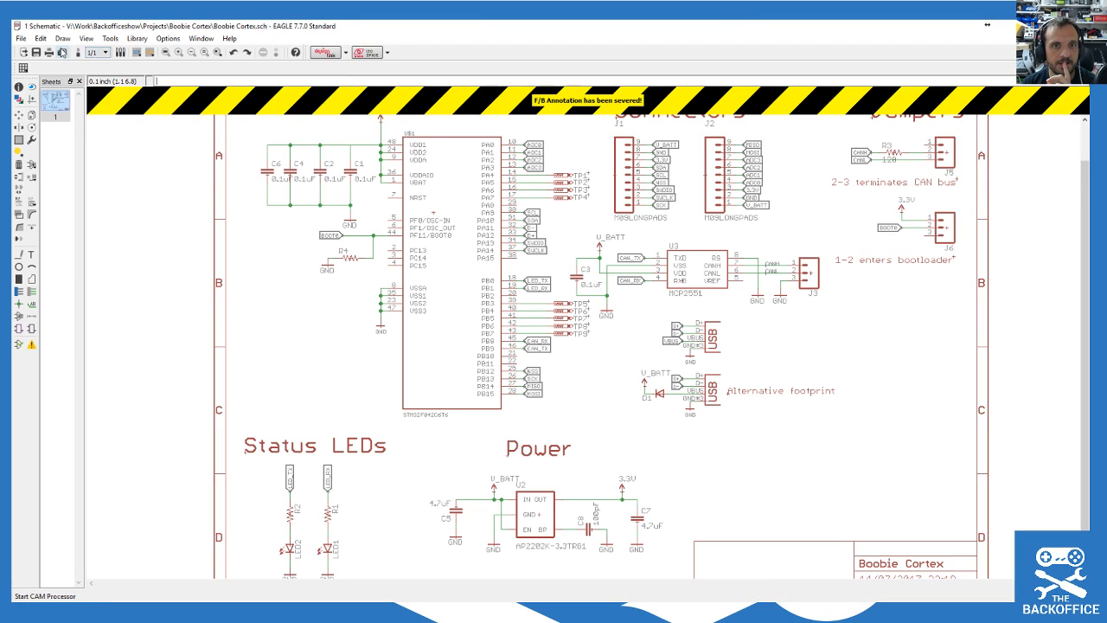
click(77, 52)
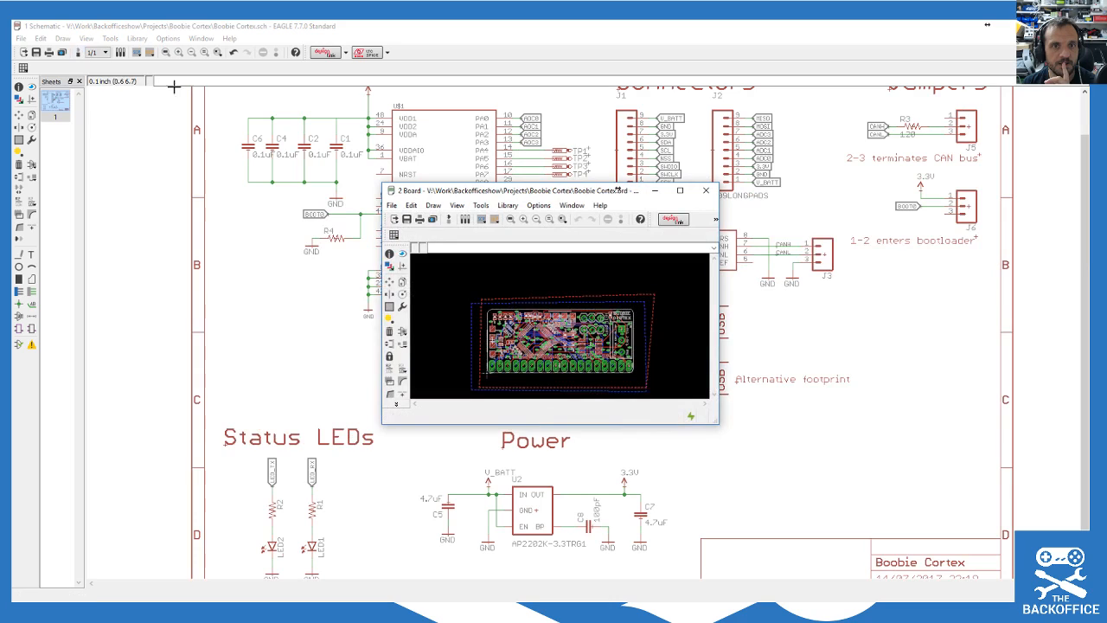
click(681, 191)
scroll(444, 444, up, 1)
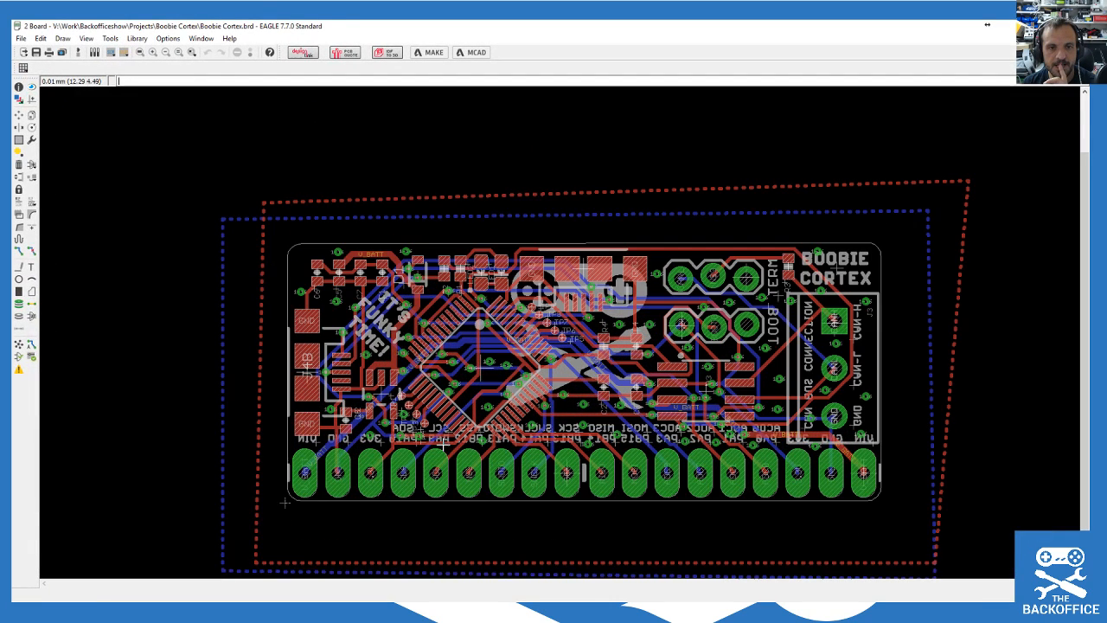
scroll(447, 439, up, 1)
Step: Reload the gerb274x.cam job in the CAM Processor, discarding the job's modifications, and show its Silk screen CMP section
click(20, 38)
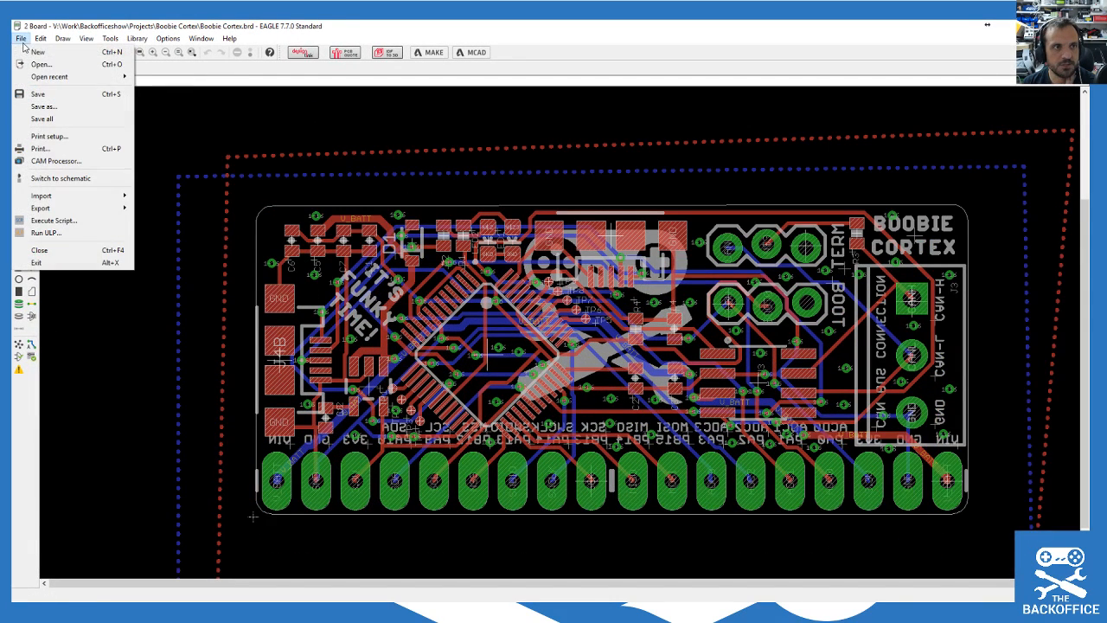
click(54, 160)
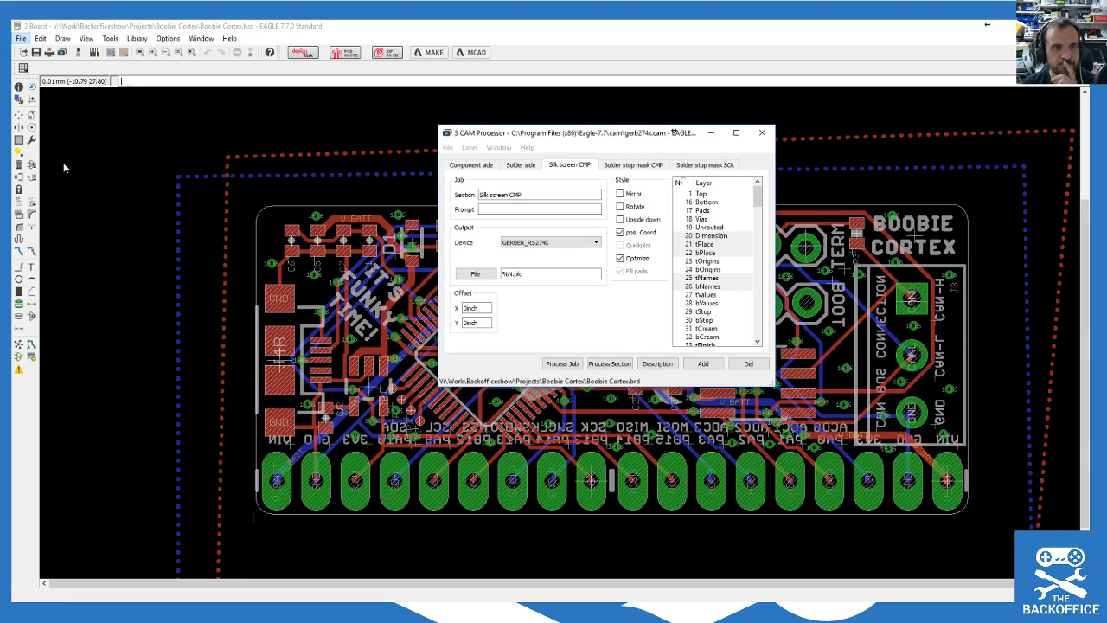
click(446, 147)
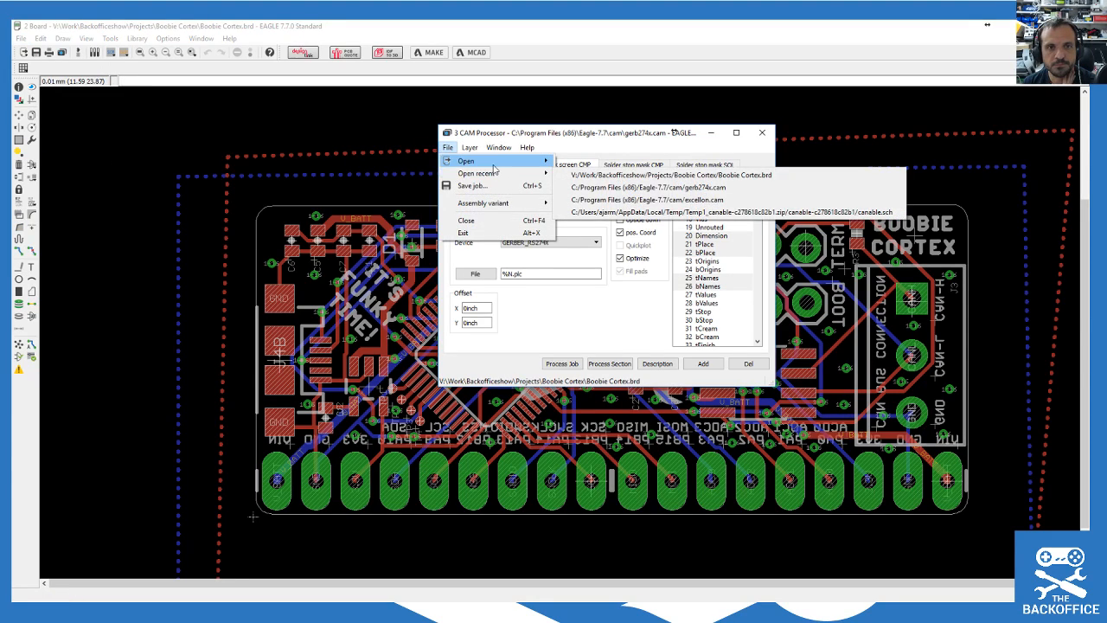
mouse_move(492, 166)
click(605, 226)
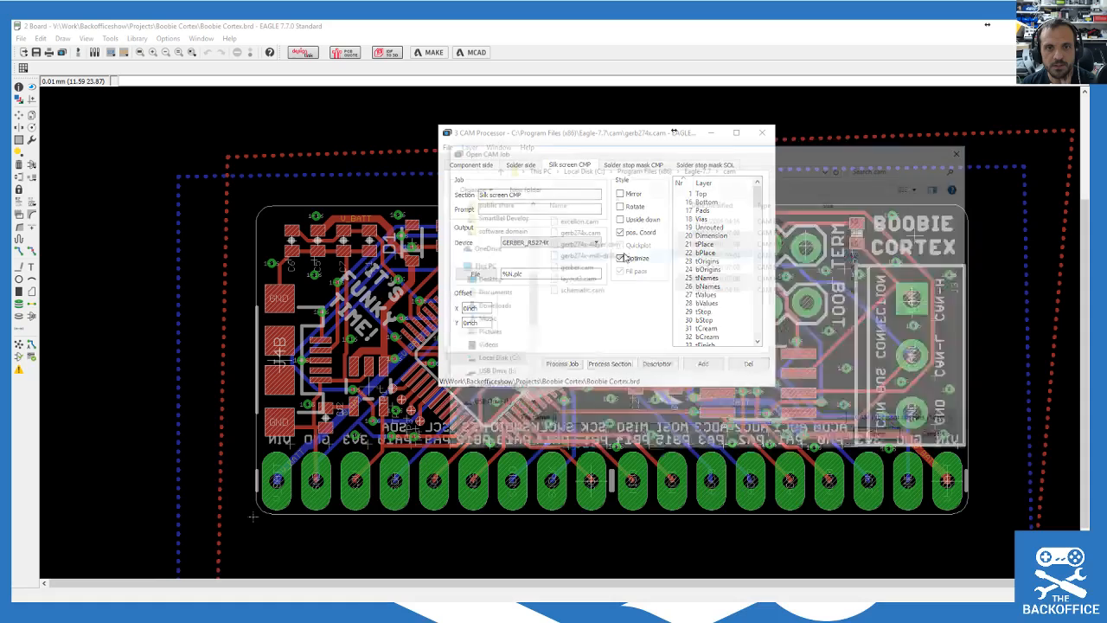
double_click(588, 231)
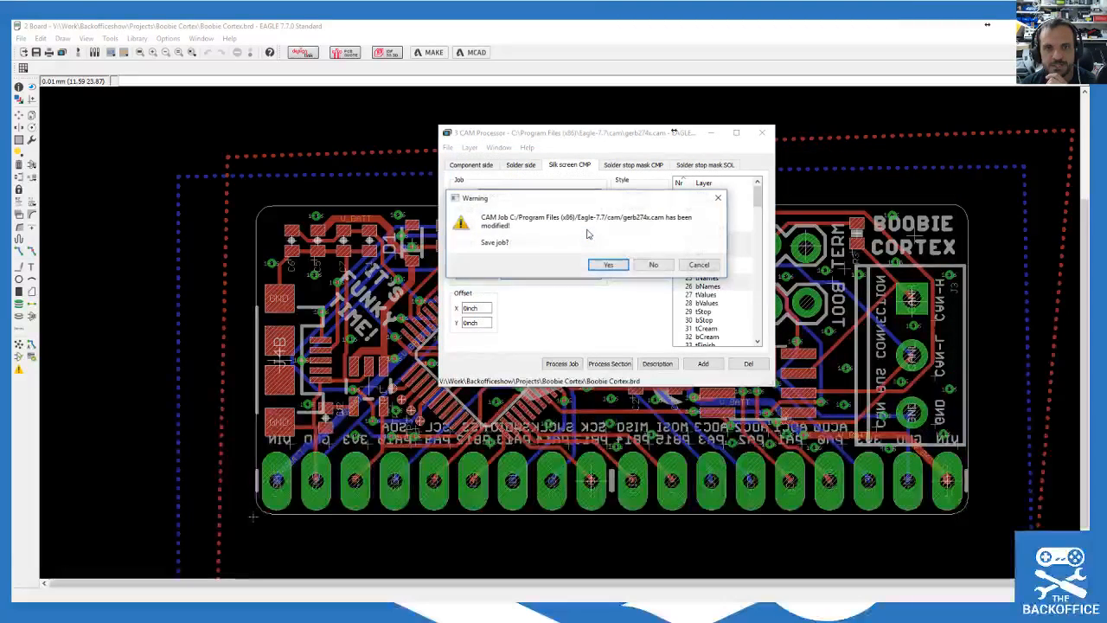
click(654, 265)
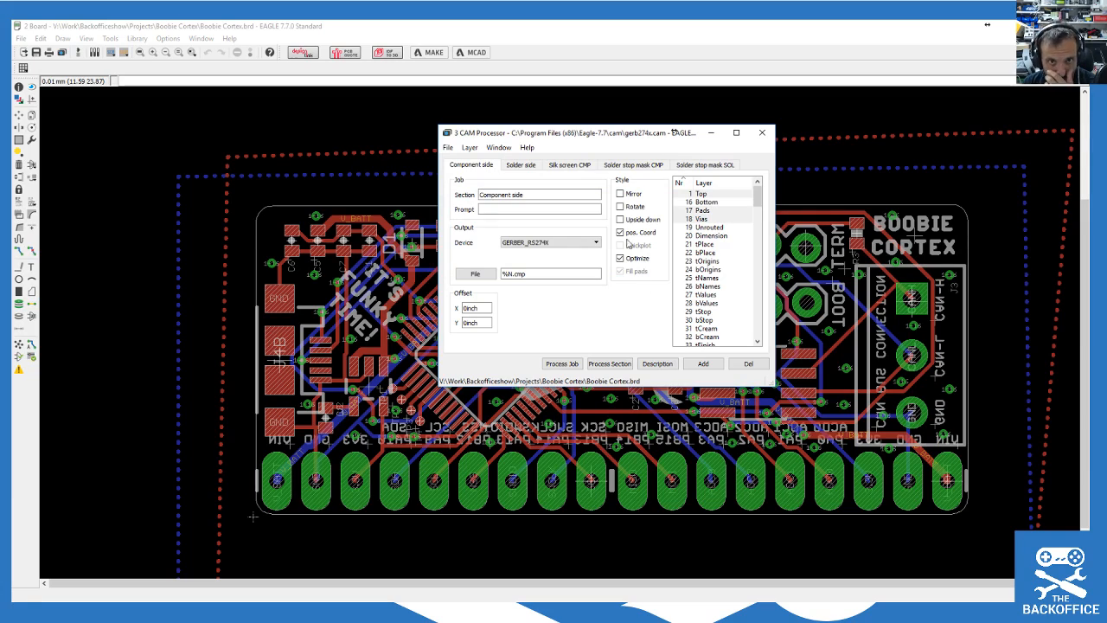
click(571, 165)
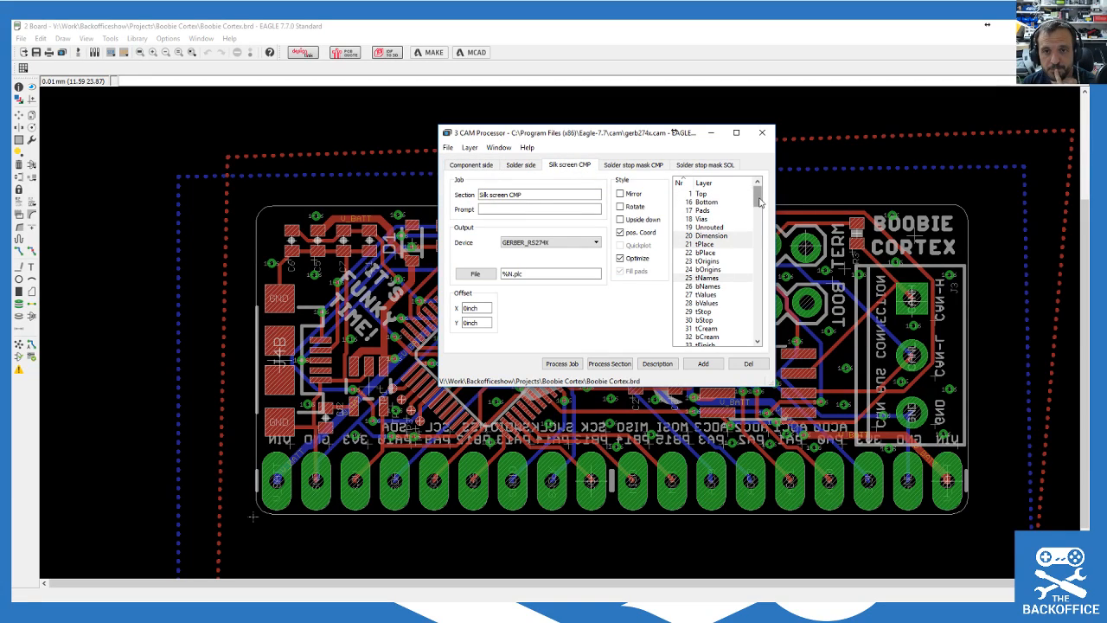
Step: Add the bDocu layer to the Silk screen CMP section, process the whole job and return to that section
drag(758, 202, 761, 228)
click(710, 278)
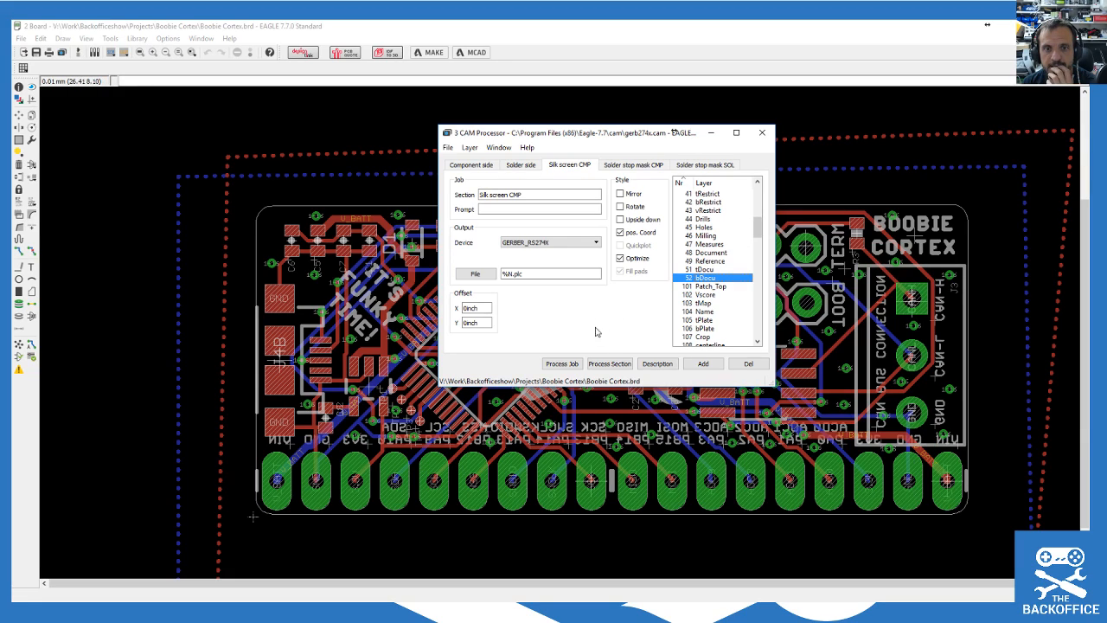
click(562, 363)
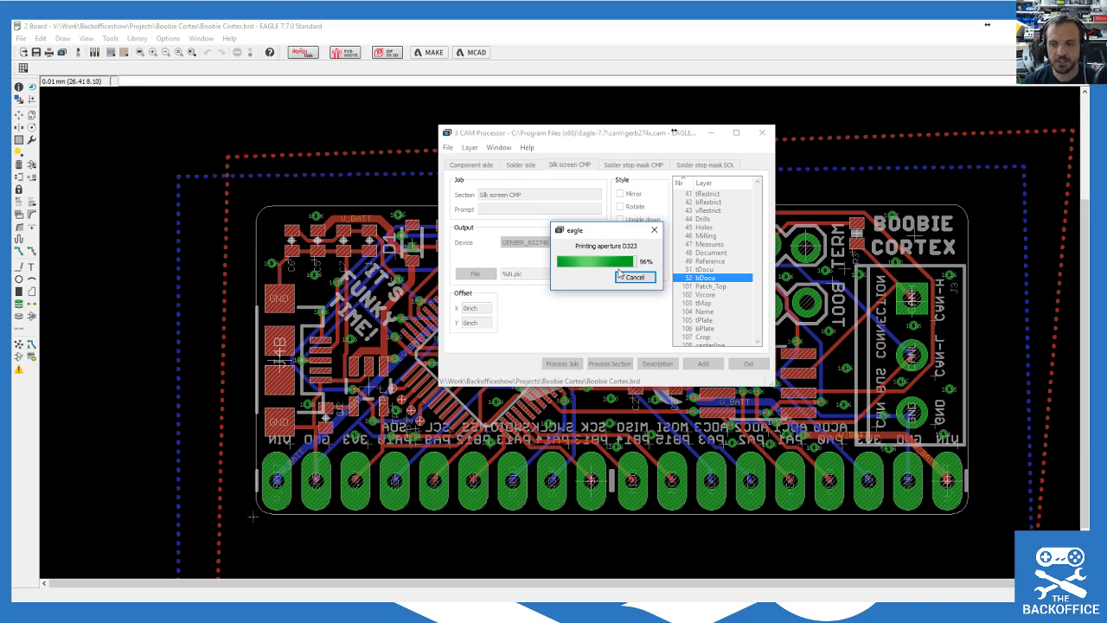
click(568, 165)
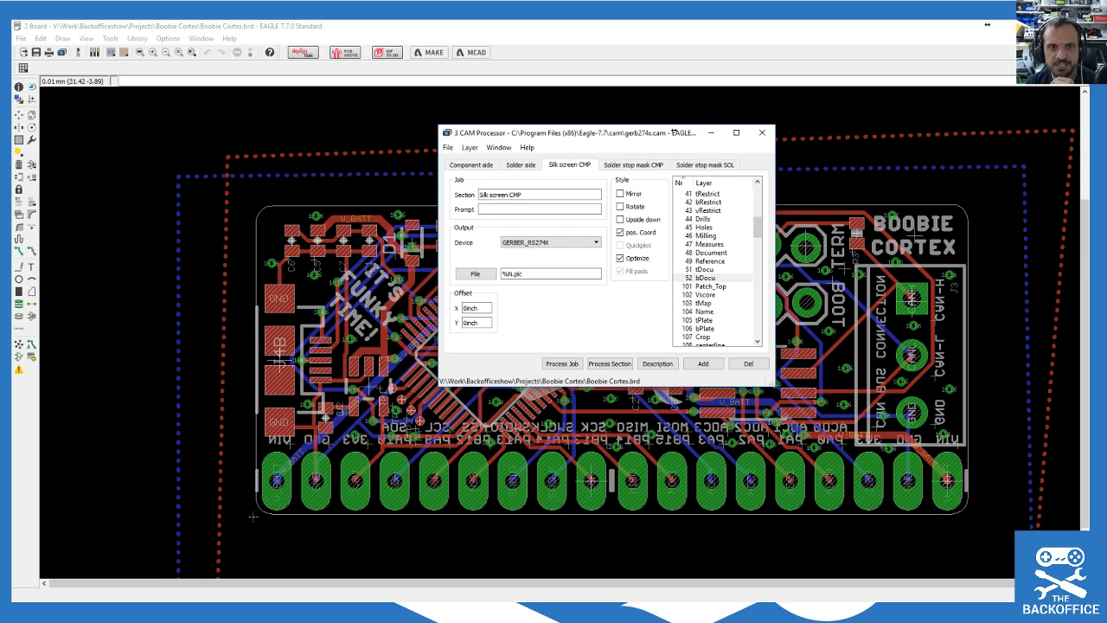
Step: Switch to Gerbv, remove all remaining layers and load the regenerated Boobie Cortex.plc to inspect the silkscreen
mouse_move(741, 613)
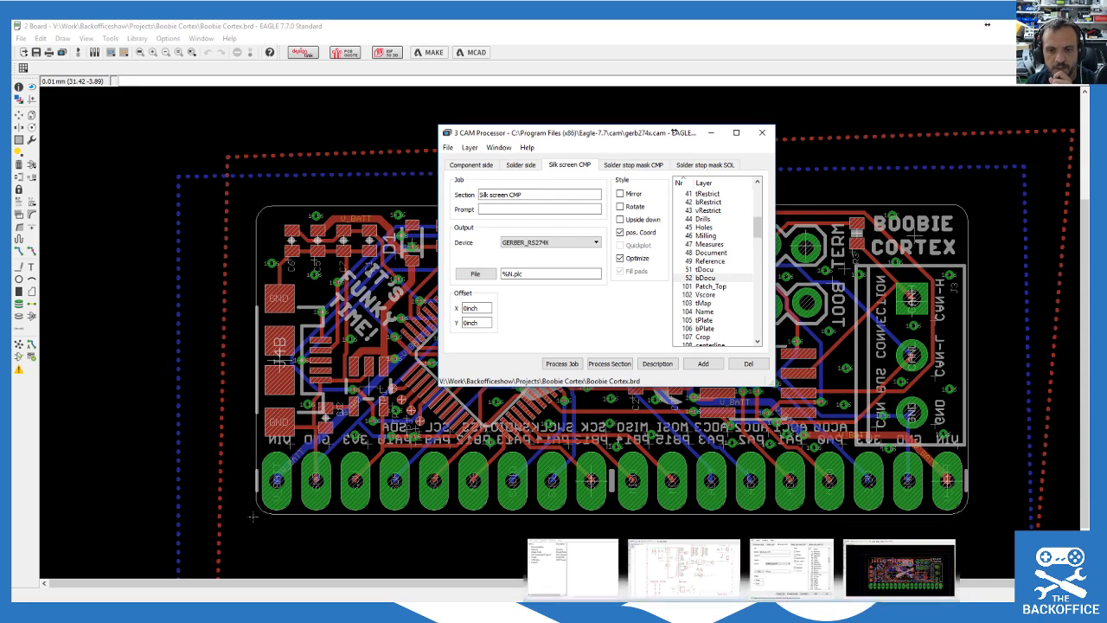
click(768, 613)
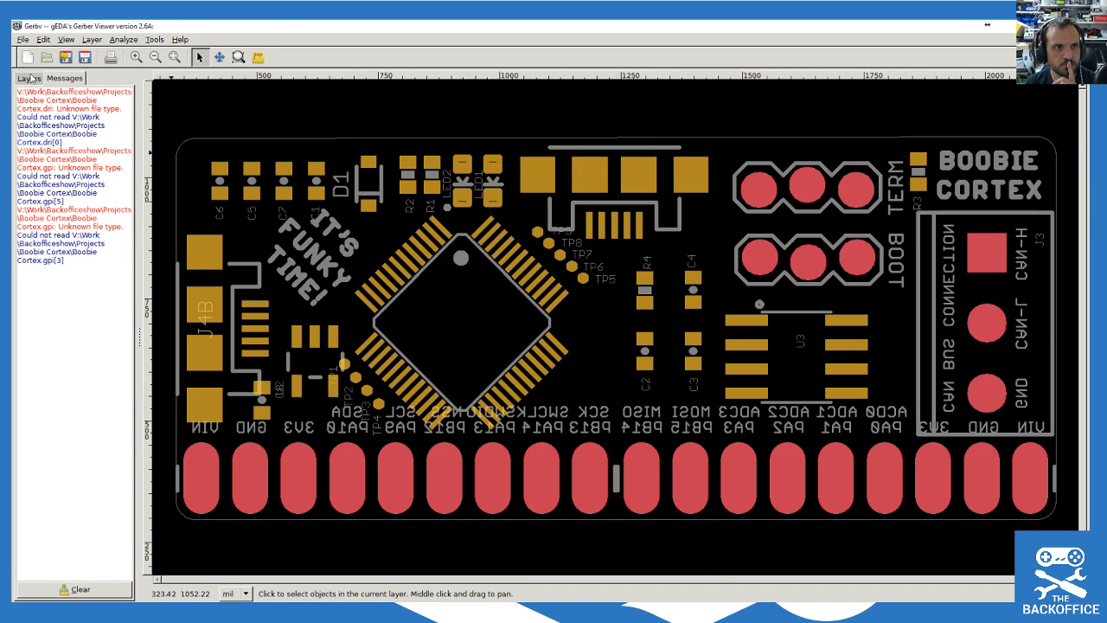
click(29, 77)
click(117, 589)
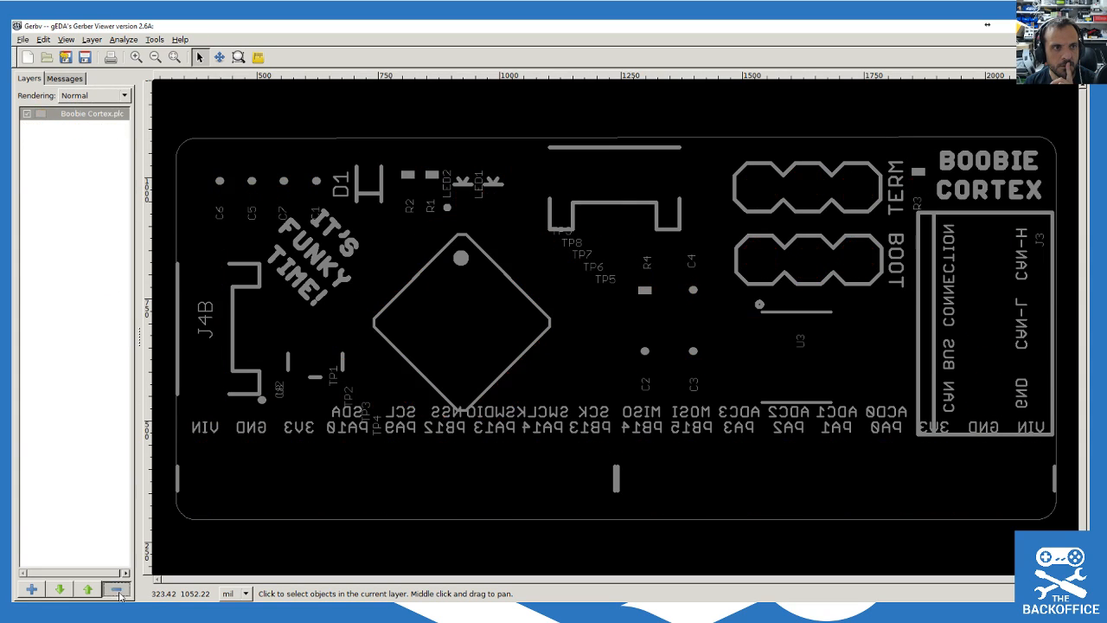
click(117, 588)
click(31, 589)
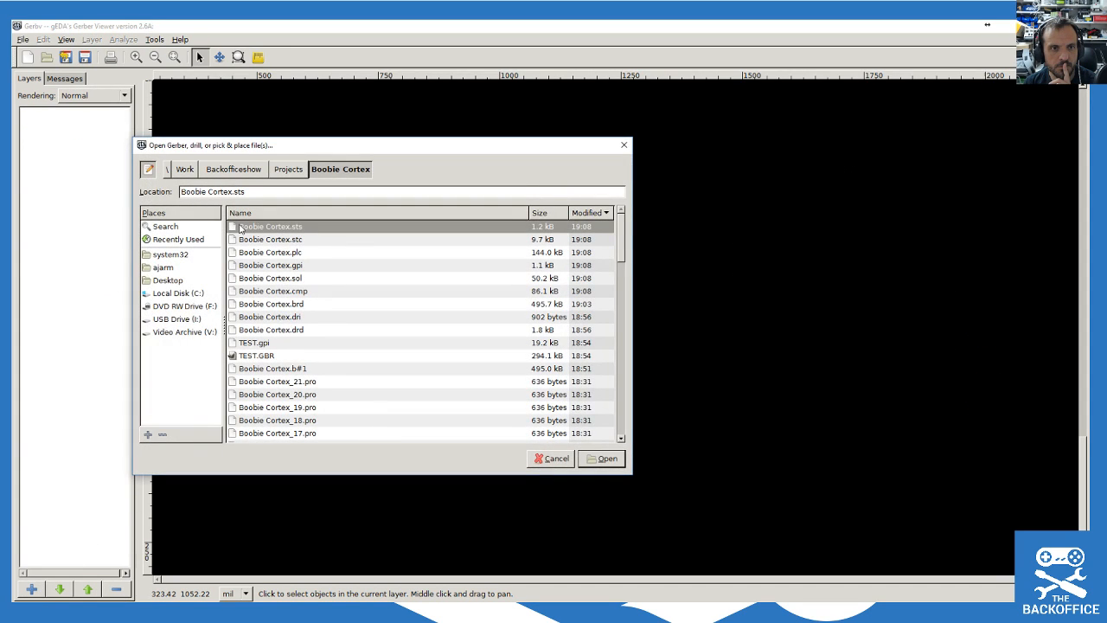
double_click(276, 253)
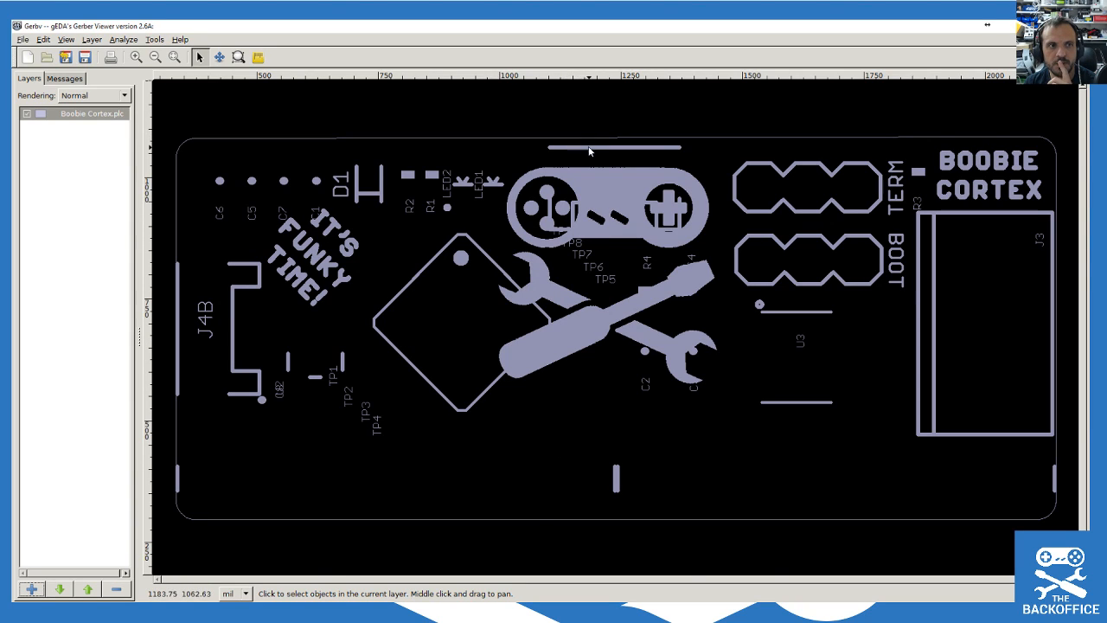
scroll(592, 155, up, 2)
scroll(593, 155, down, 2)
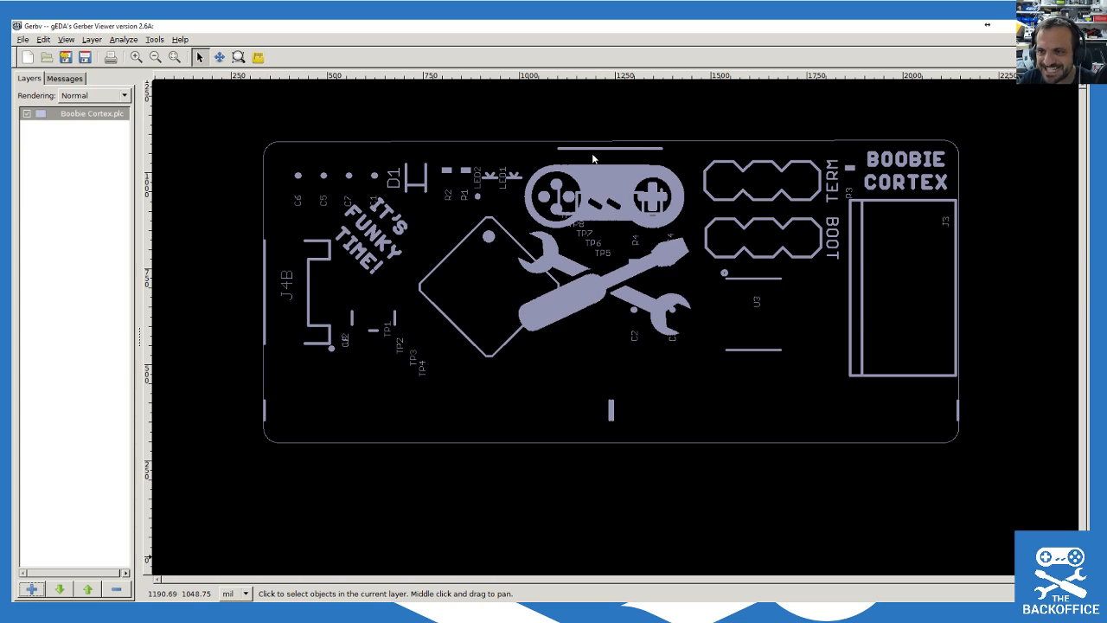
Step: Switch back to EAGLE and bring the CAM Processor to the front over the board
click(741, 613)
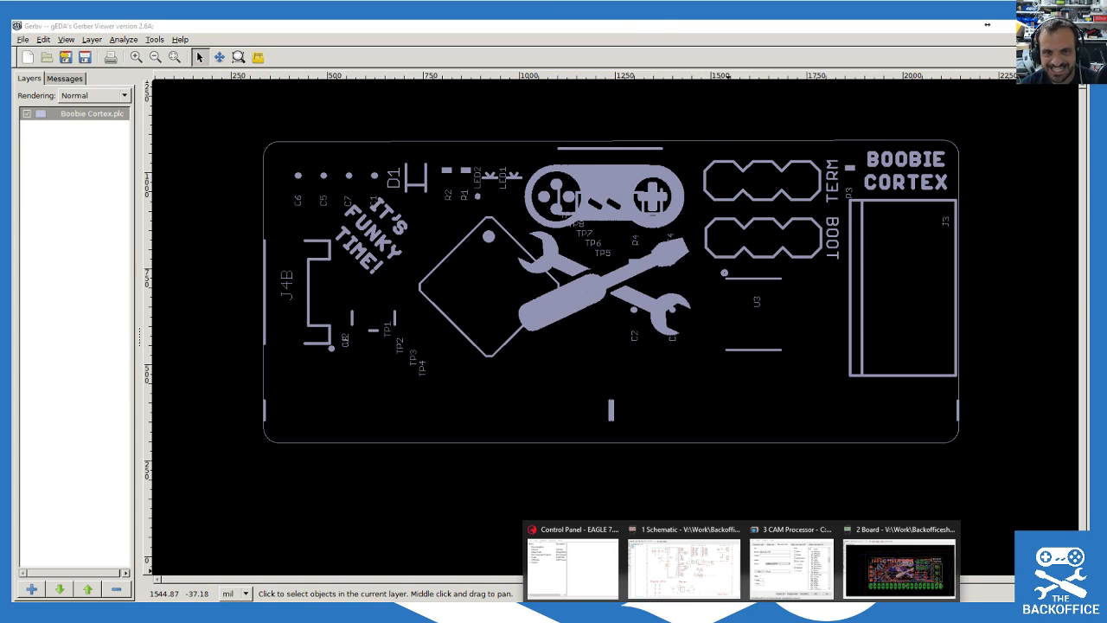
click(792, 553)
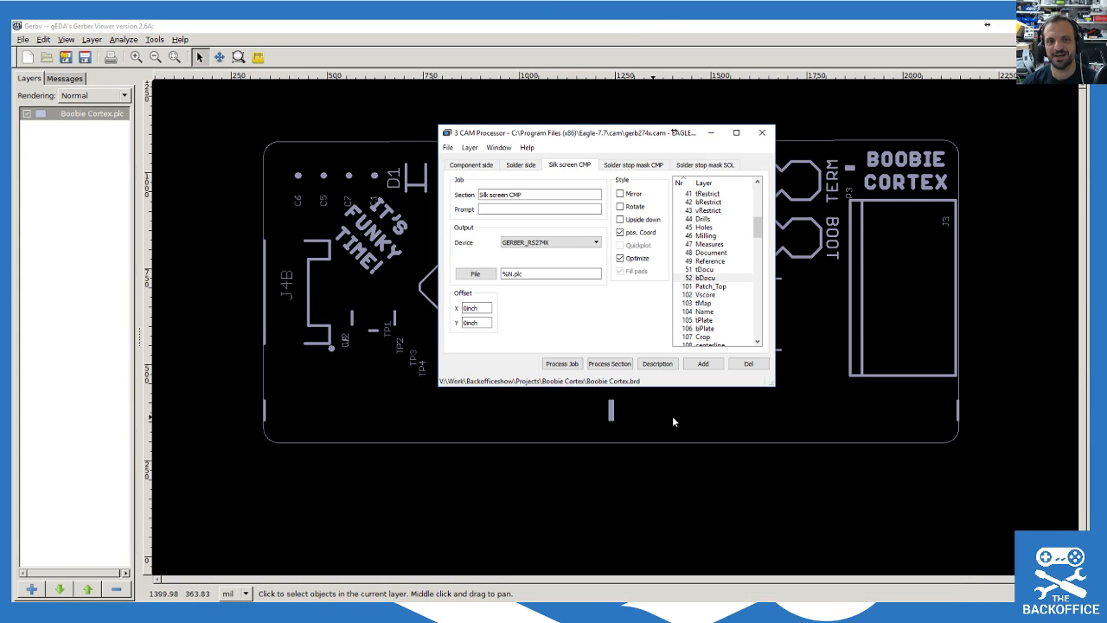
click(741, 613)
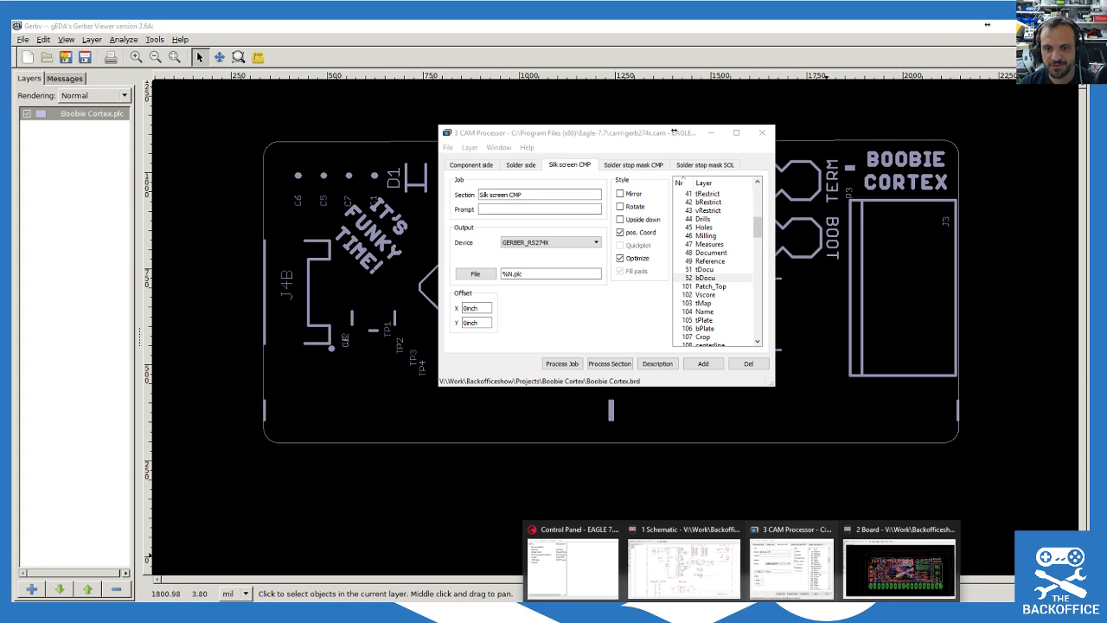
click(904, 567)
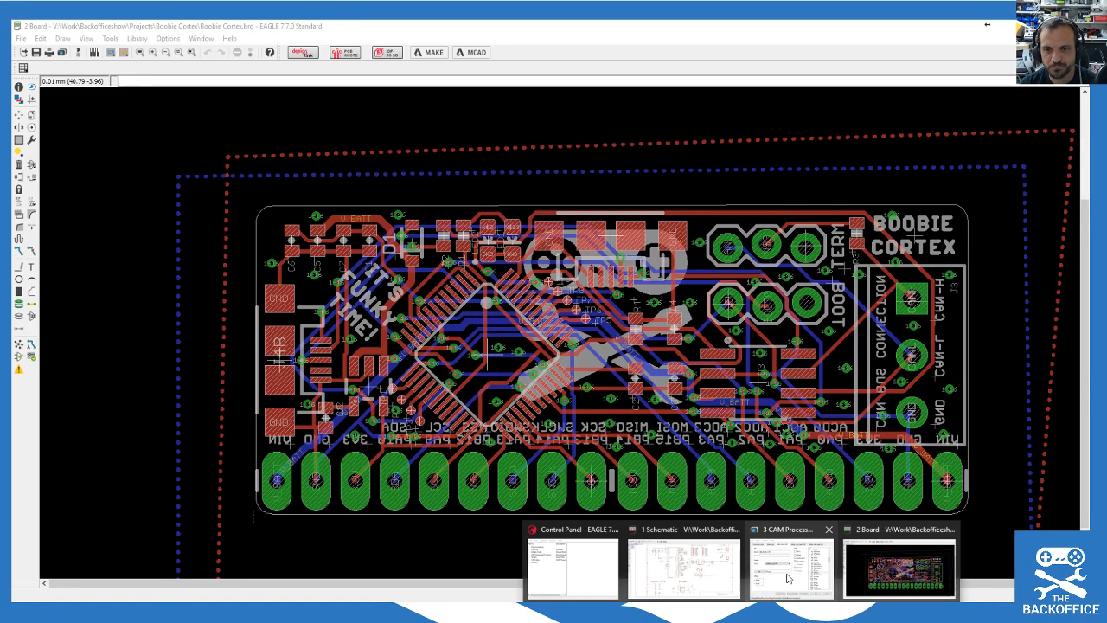
click(787, 571)
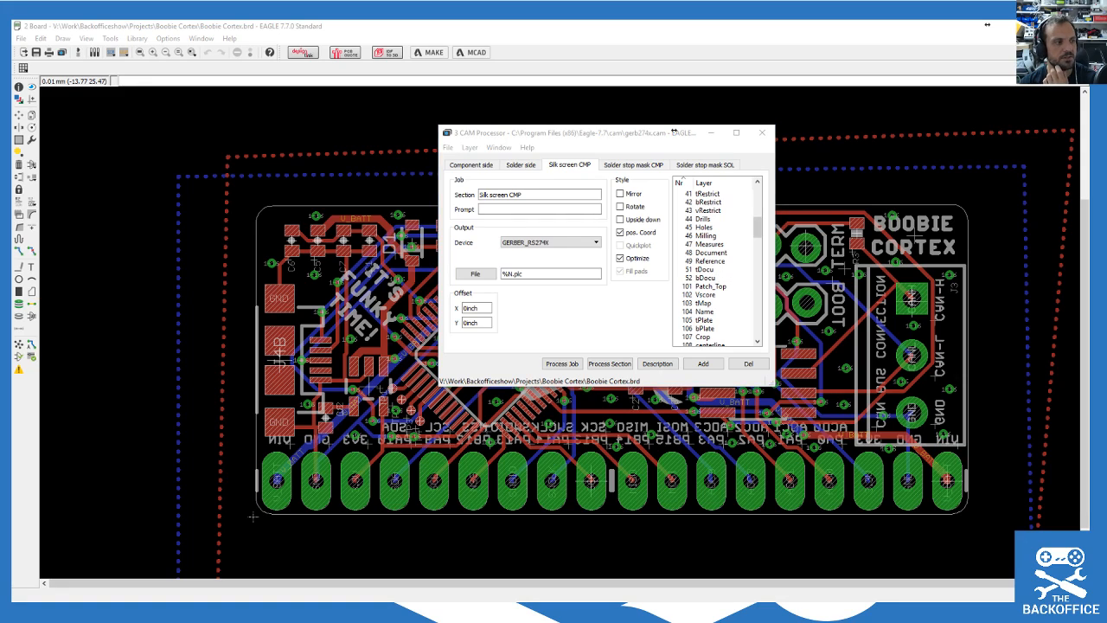
Step: Remove the bDocu layer from the Silk screen CMP section and add a duplicate of that section to the job
key(alt+Tab)
drag(772, 29, 11, 108)
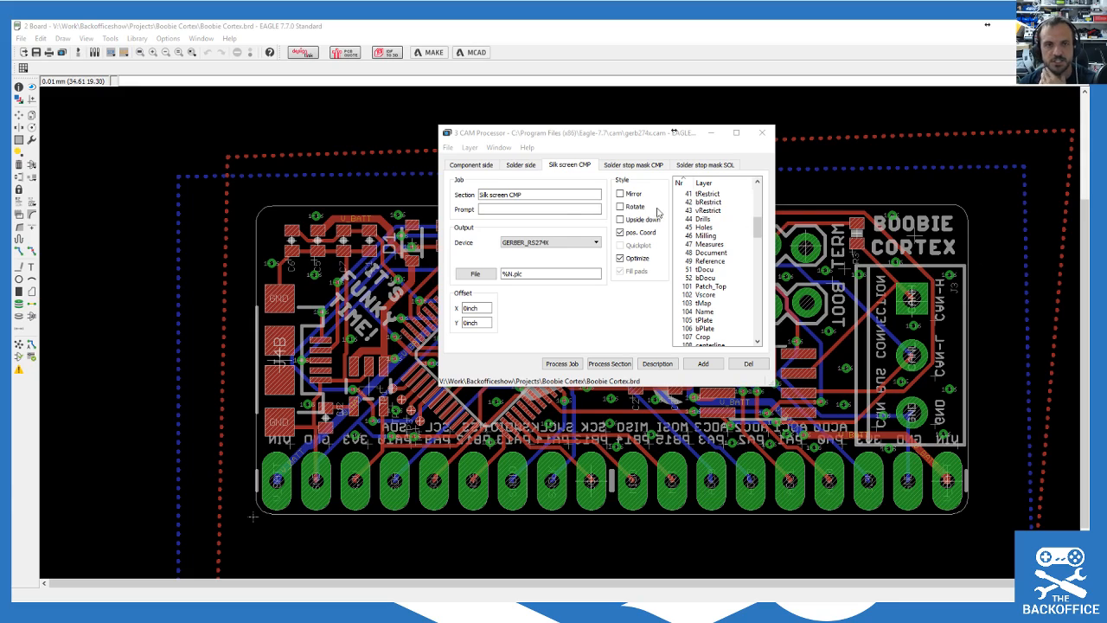
click(448, 147)
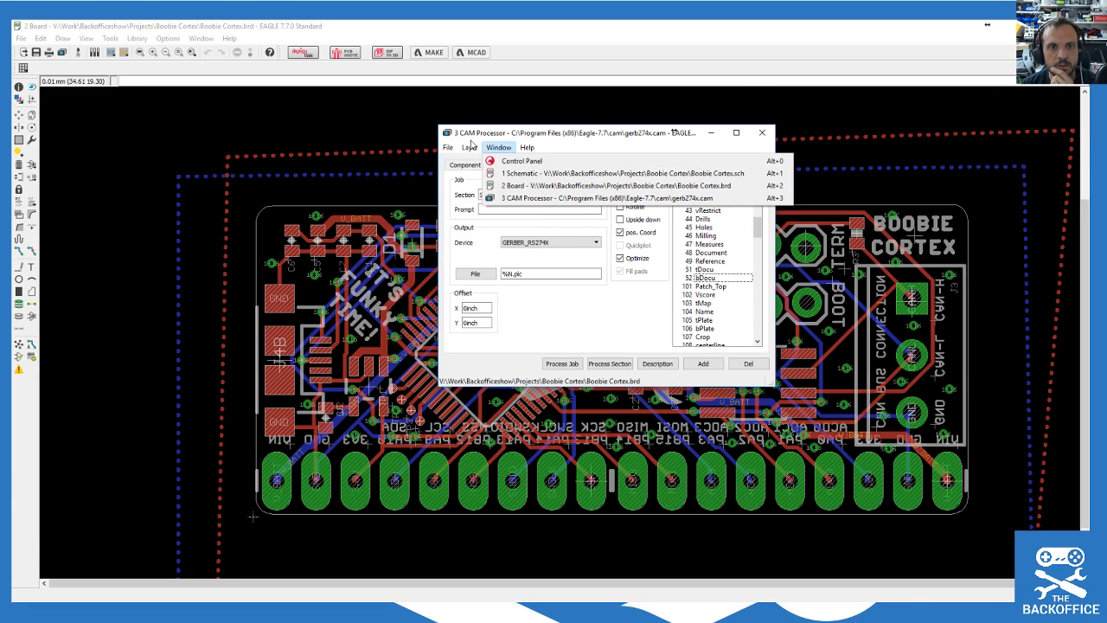
mouse_move(469, 148)
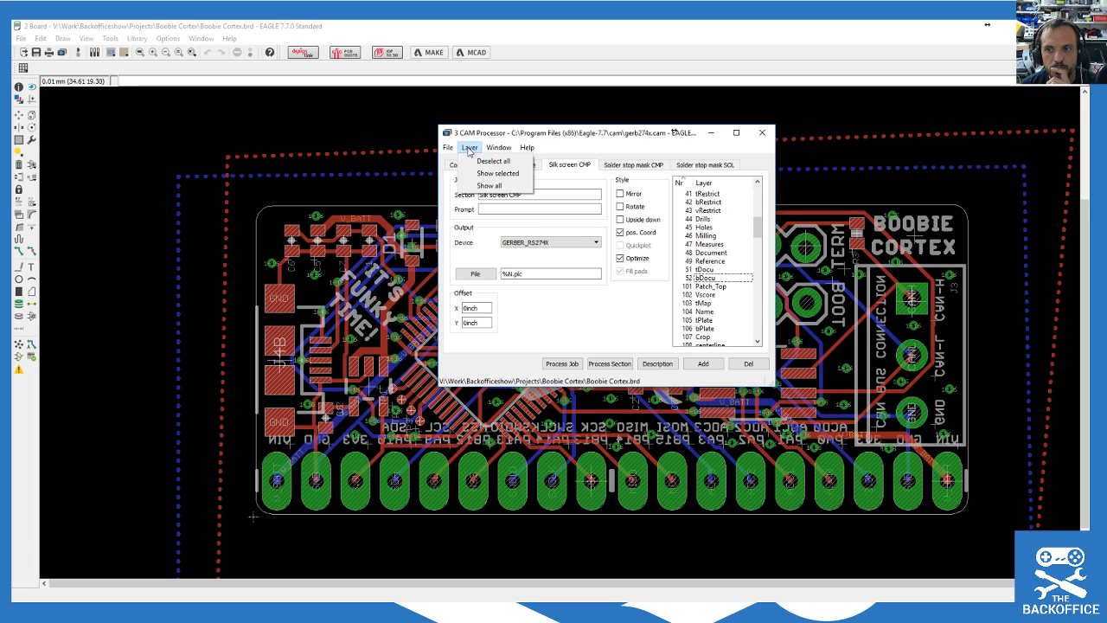
click(510, 134)
click(707, 365)
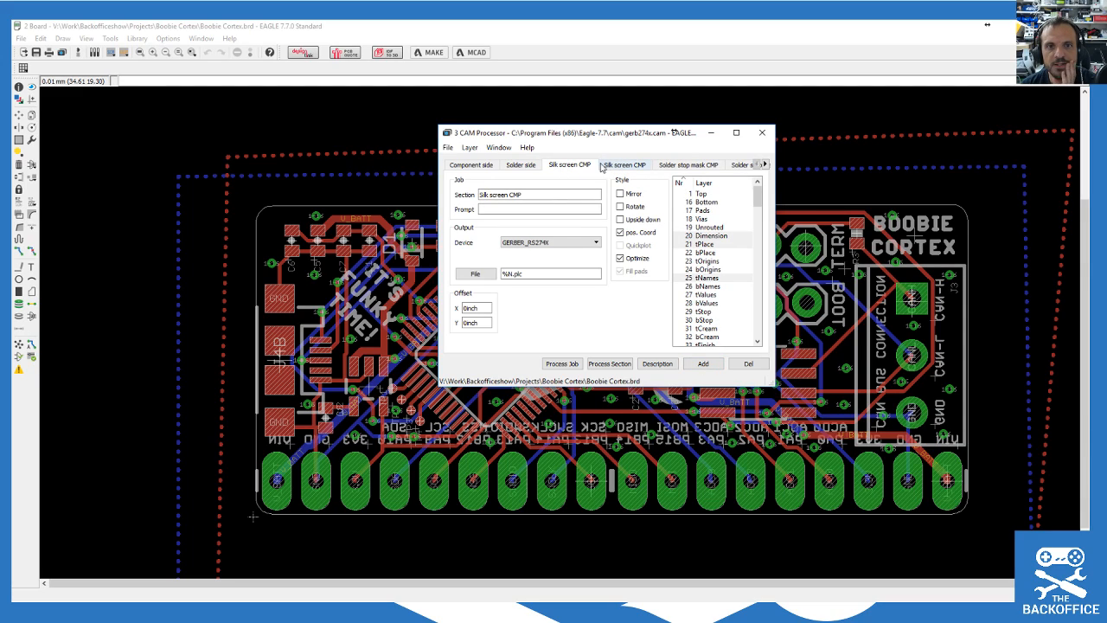
Step: Select the duplicated Silk screen CMP section and name it Silk screen BOT
click(627, 166)
click(510, 194)
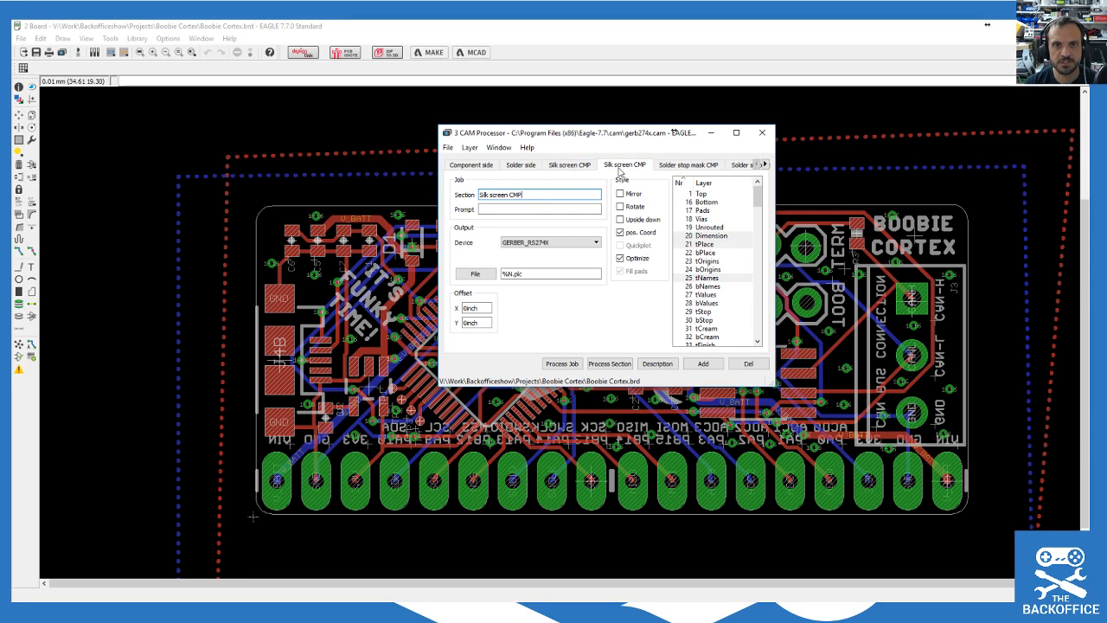
double_click(516, 194)
click(536, 197)
double_click(514, 195)
text(BOT)
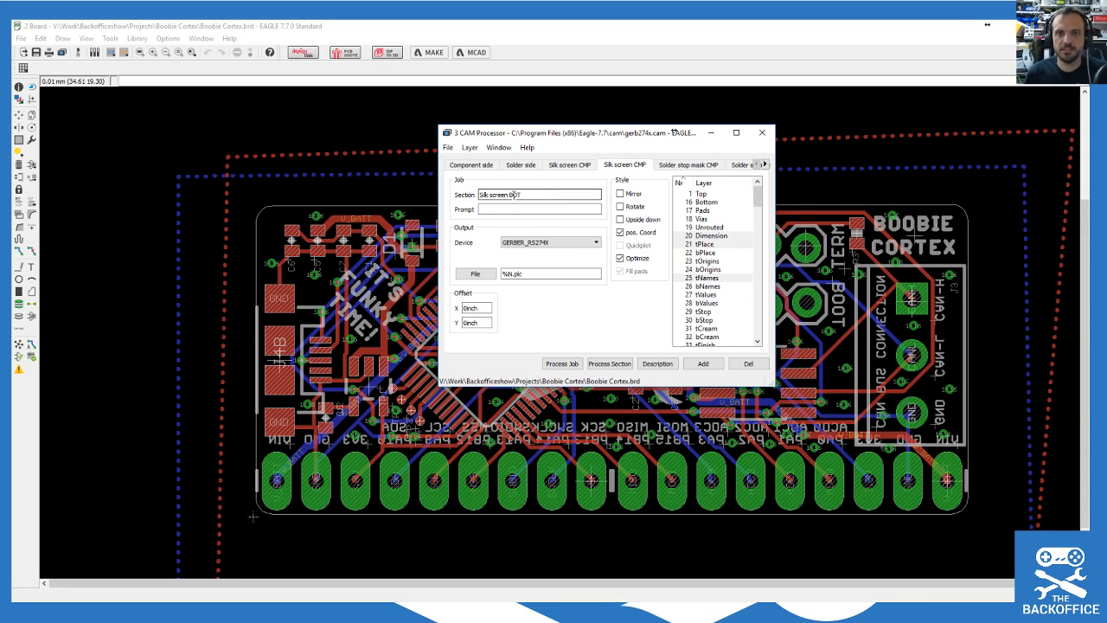
Step: Check the naming of the other job sections and rename the duplicated section Silk screen SOL
click(764, 164)
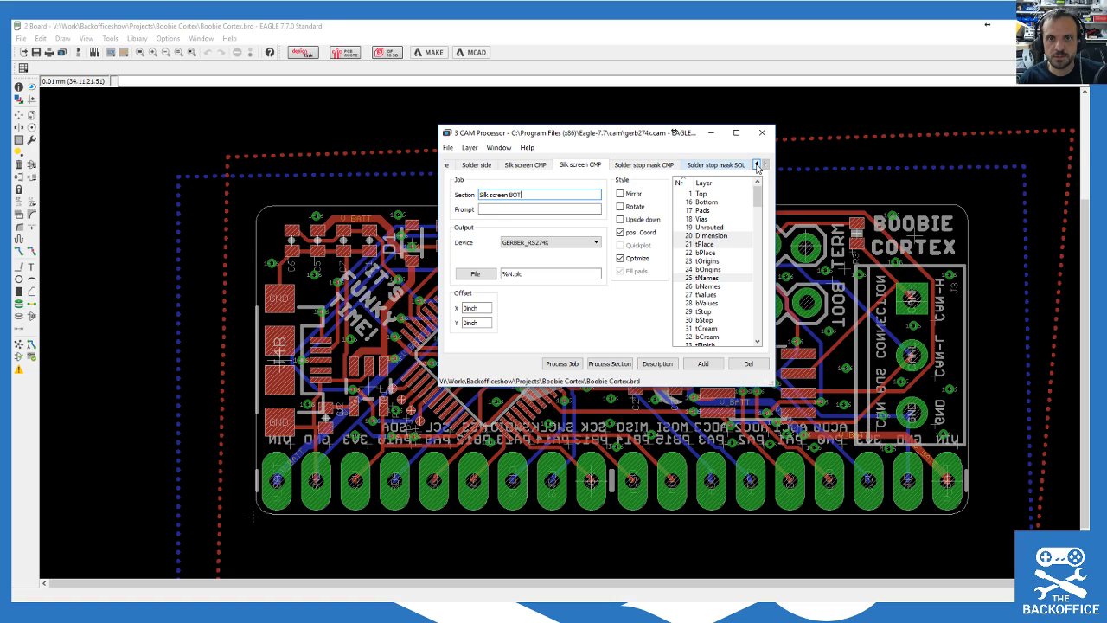
click(756, 165)
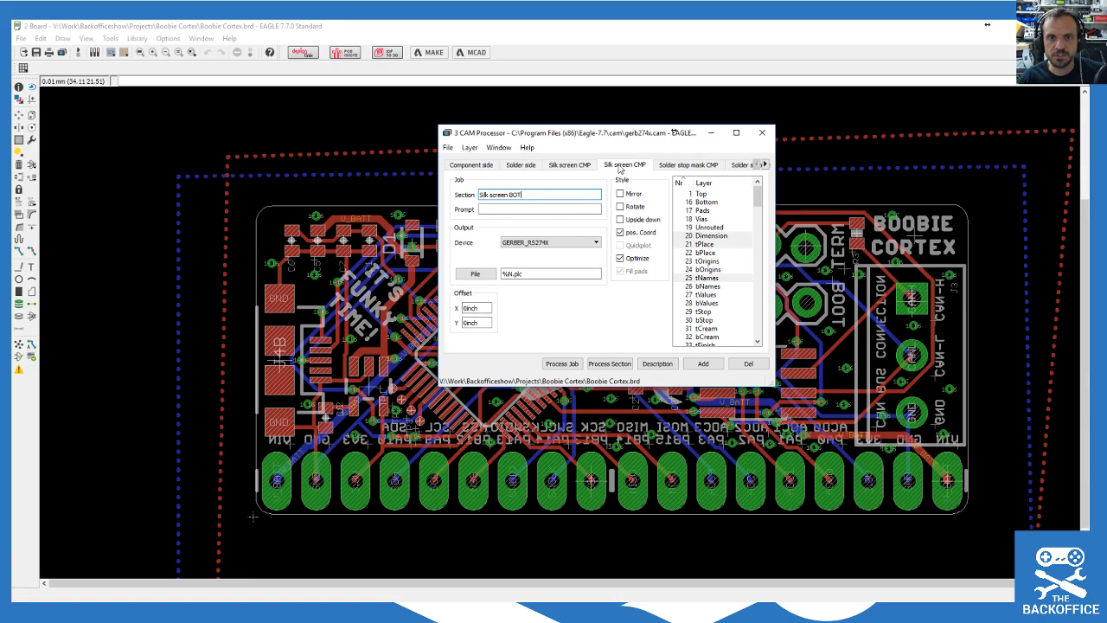
drag(509, 195, 515, 195)
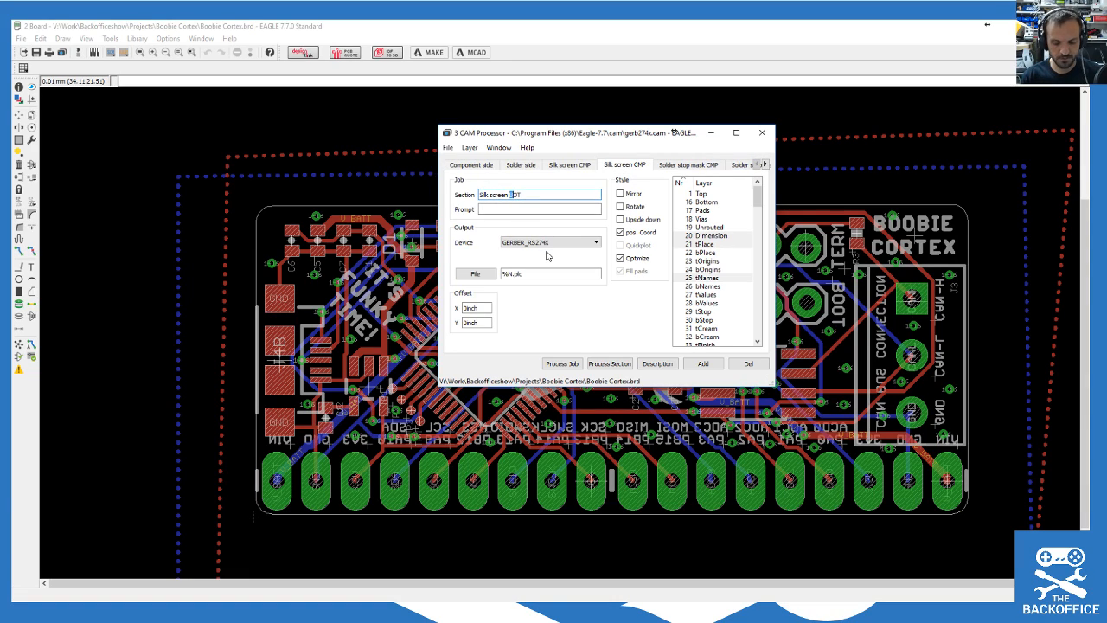
key(shift+End)
text(S)
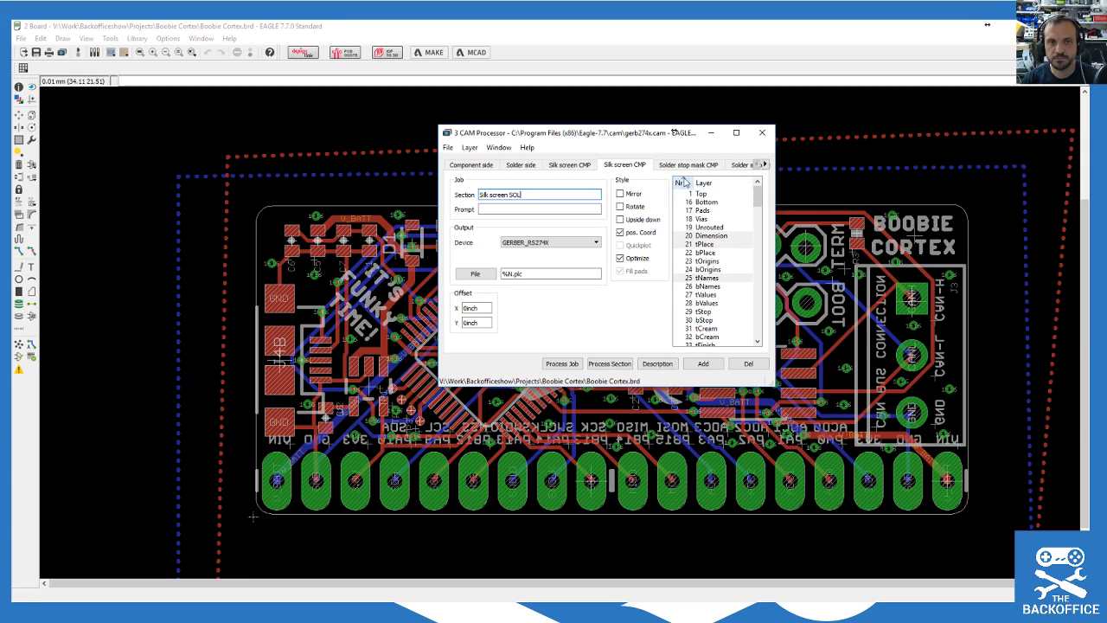
Step: Select only the bPlace, bNames and bDocu layers for the Silk screen SOL section and process the whole job
click(683, 253)
click(684, 245)
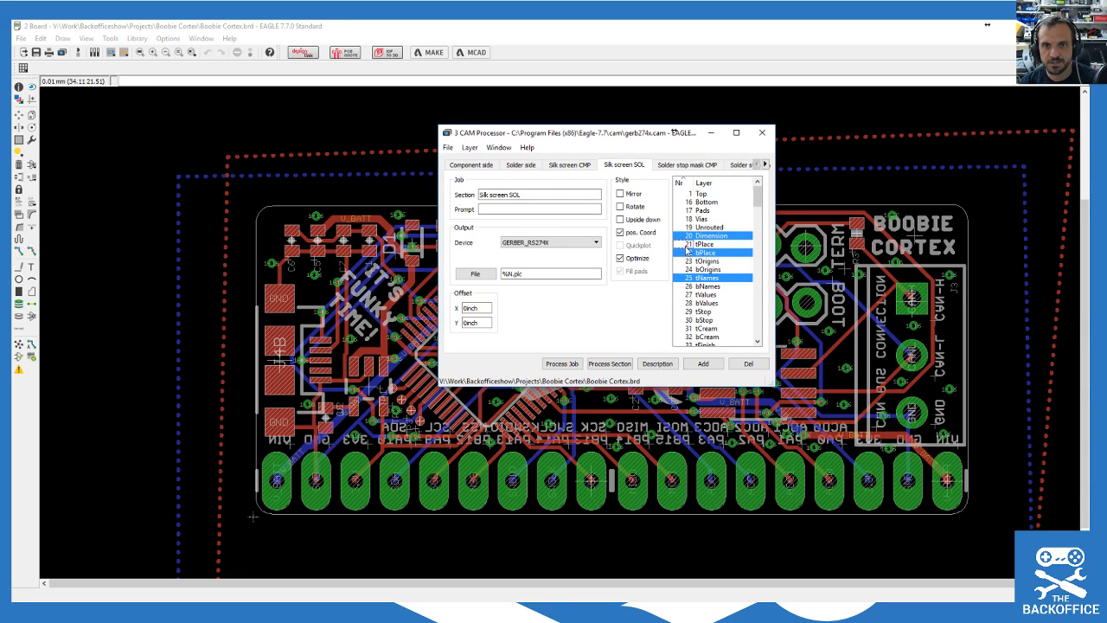
click(682, 286)
click(682, 278)
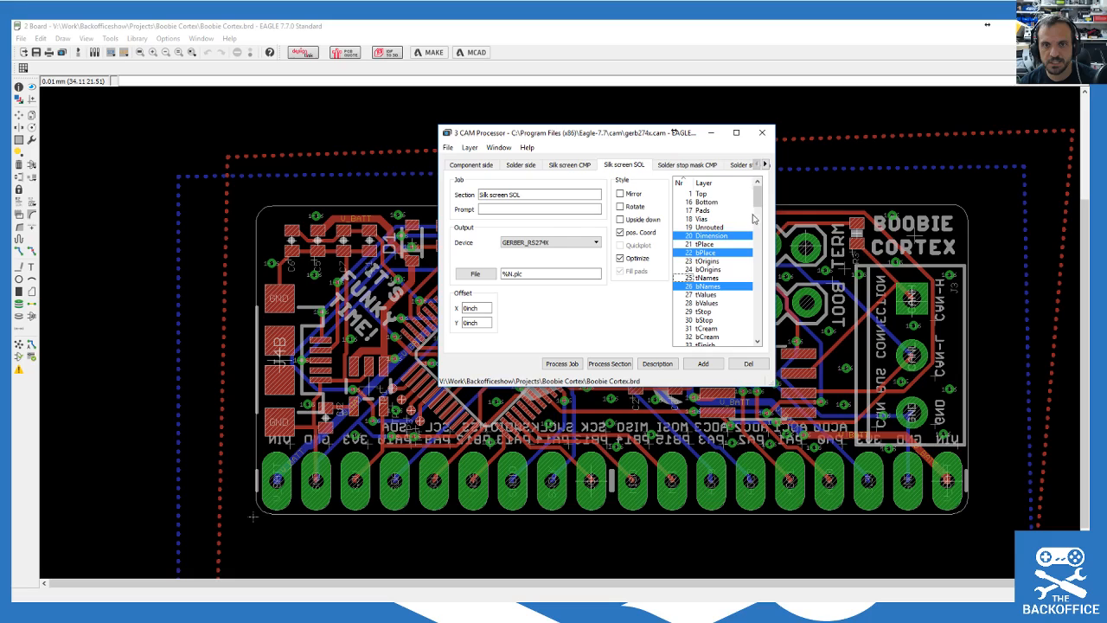
click(675, 236)
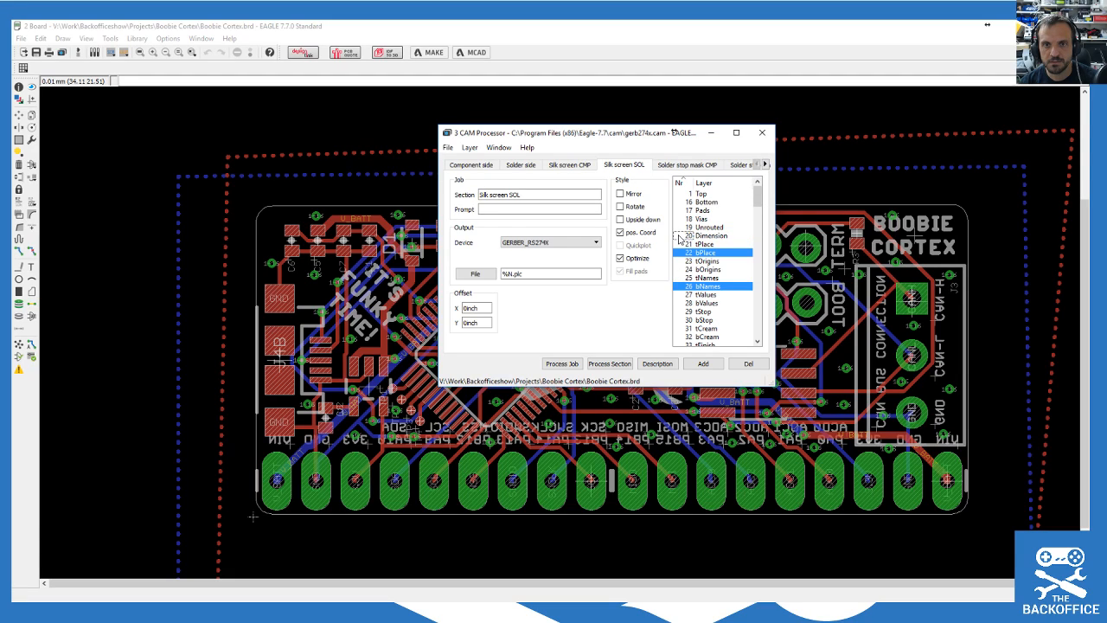
drag(761, 204, 758, 237)
click(704, 235)
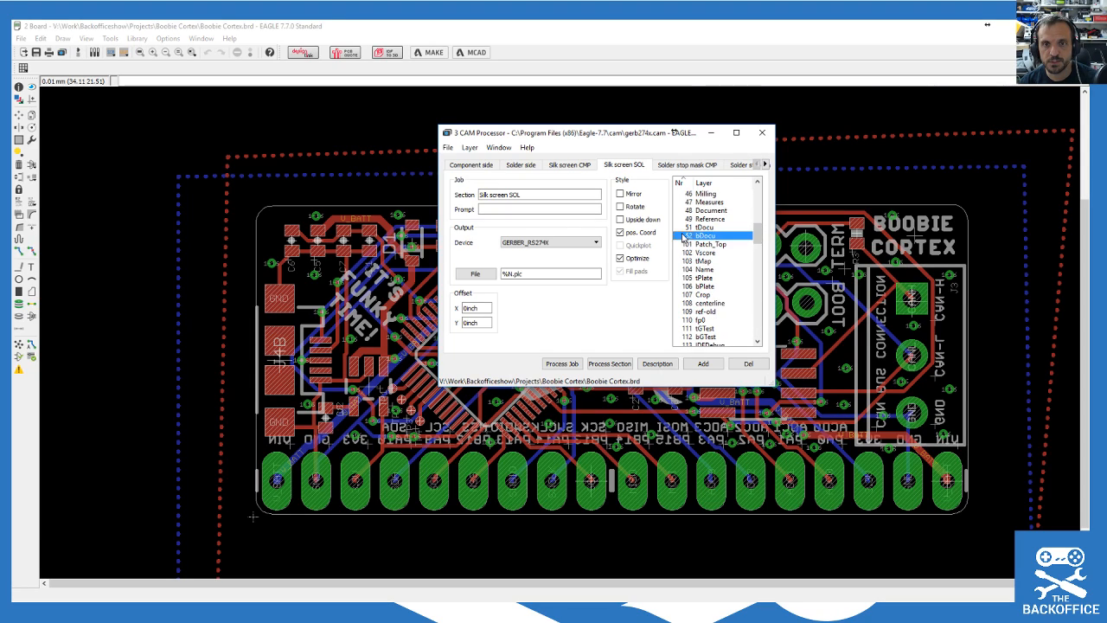
click(560, 363)
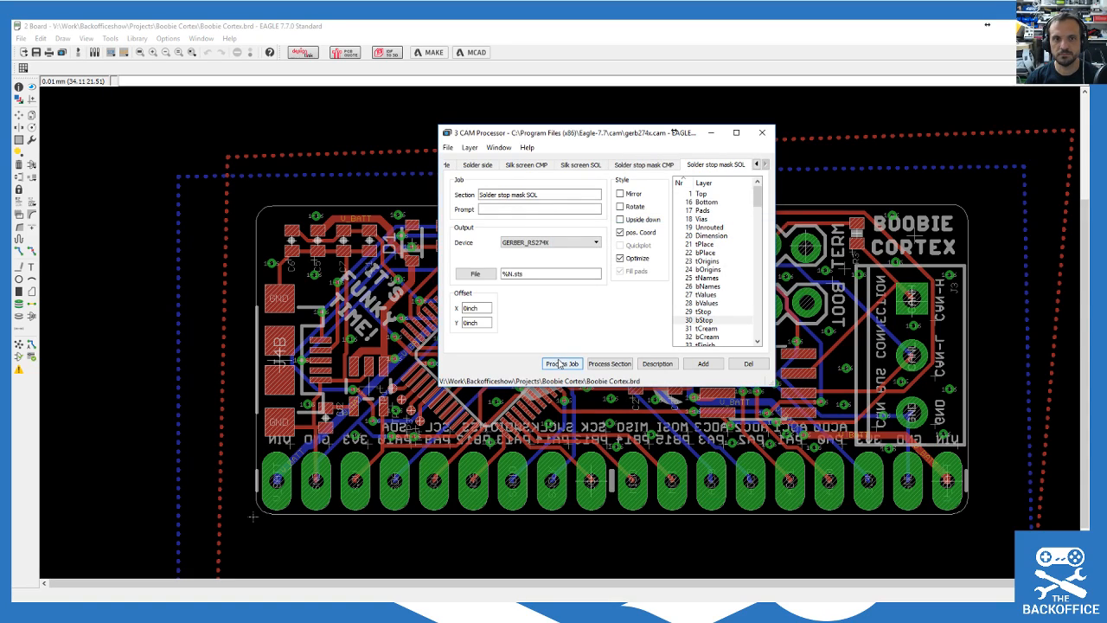
Step: Compare the silk screen sections and set the Silk screen SOL output file to %N.plb
click(529, 165)
click(580, 165)
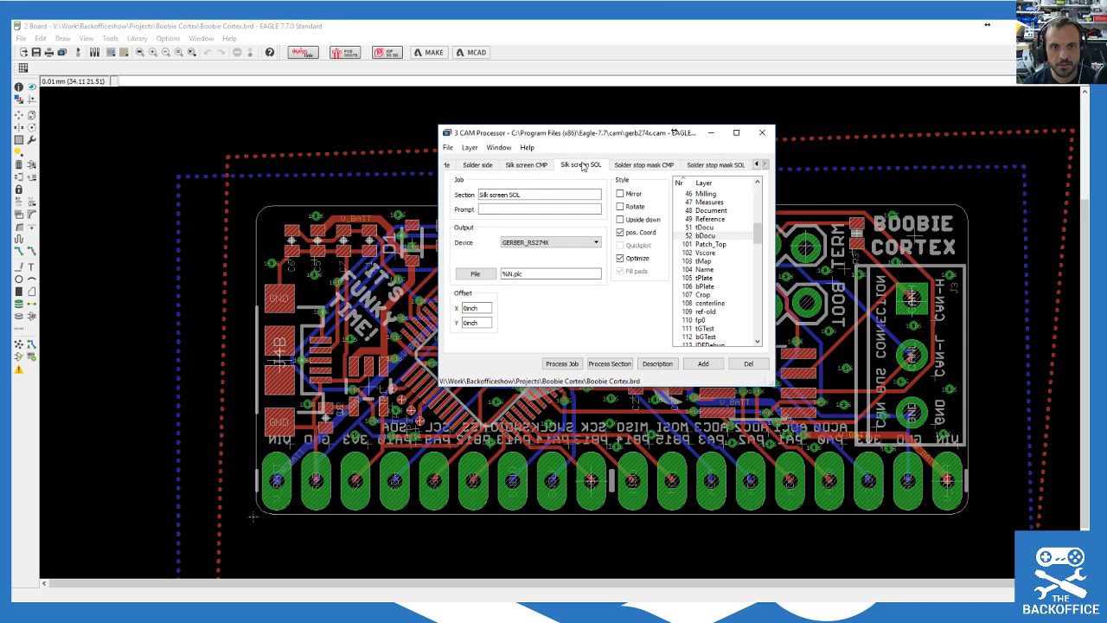
click(526, 167)
click(487, 167)
click(523, 168)
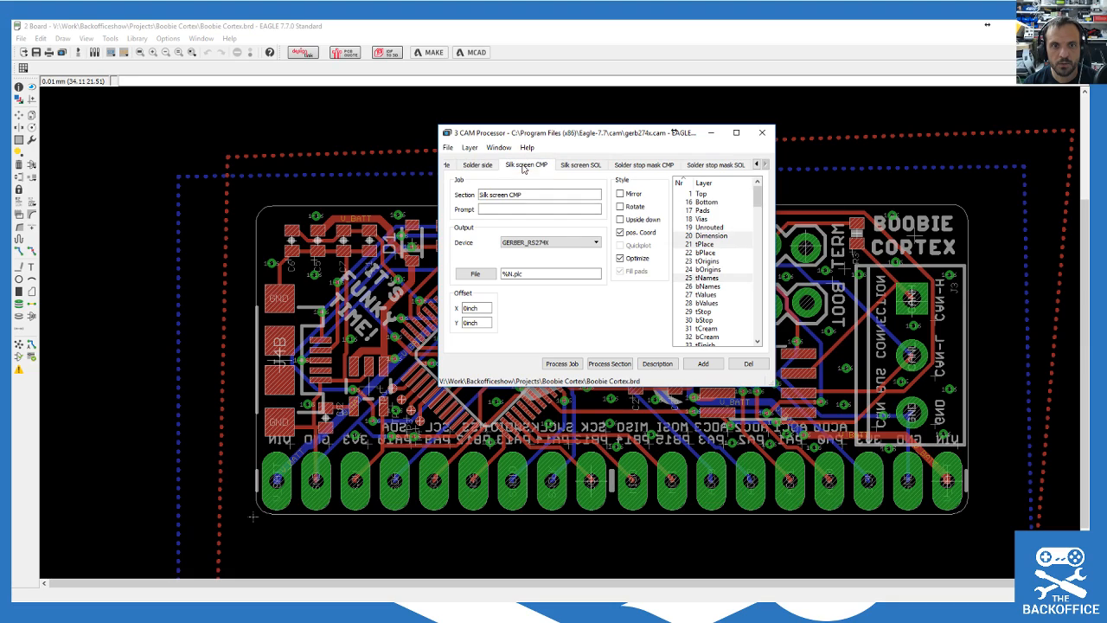
click(576, 168)
drag(519, 275, 545, 299)
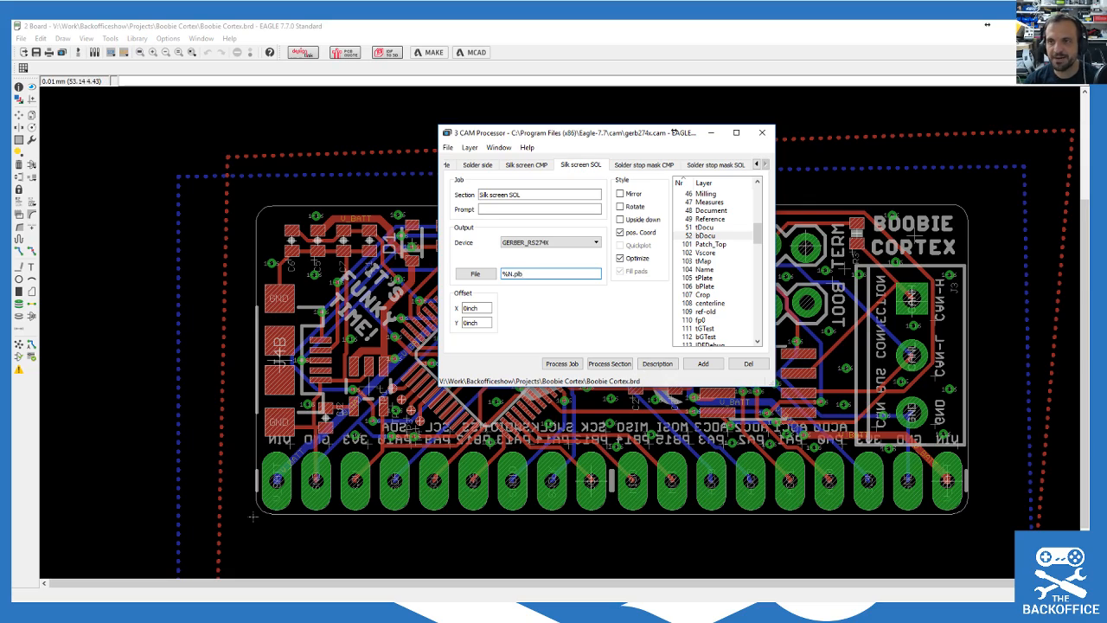
Step: Try to save the CAM job as gerb274x The Backoffice.cam
click(674, 131)
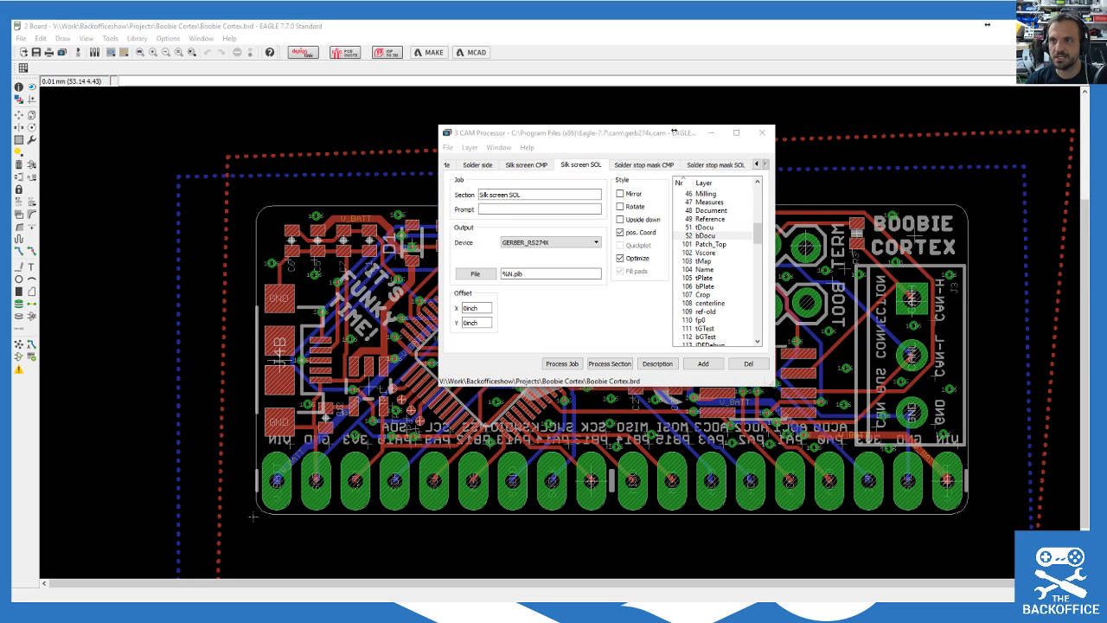
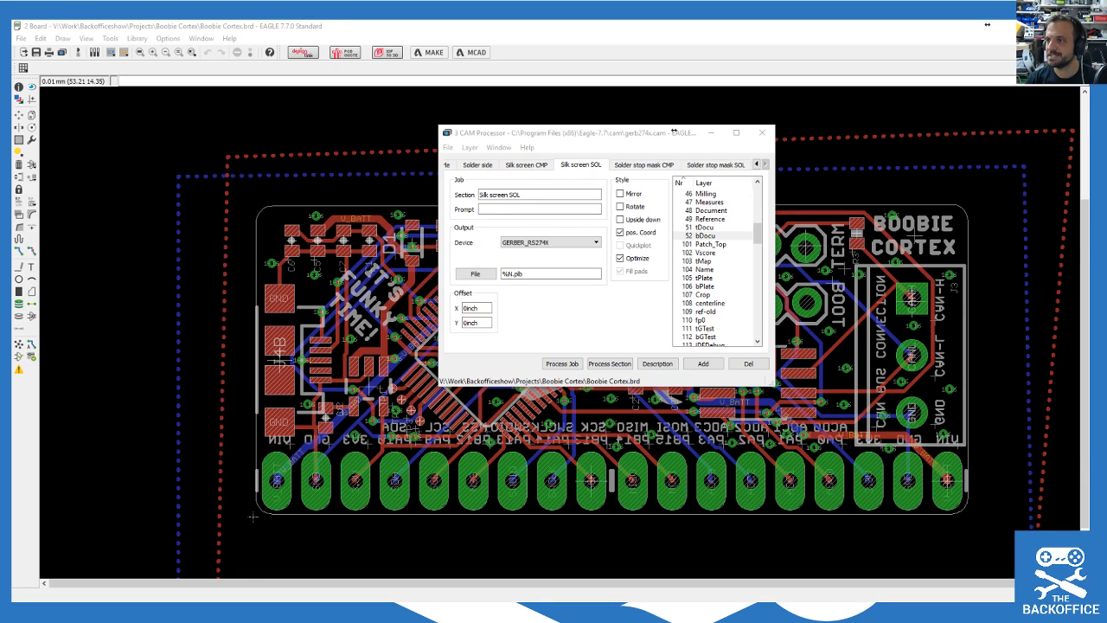
click(622, 136)
click(448, 147)
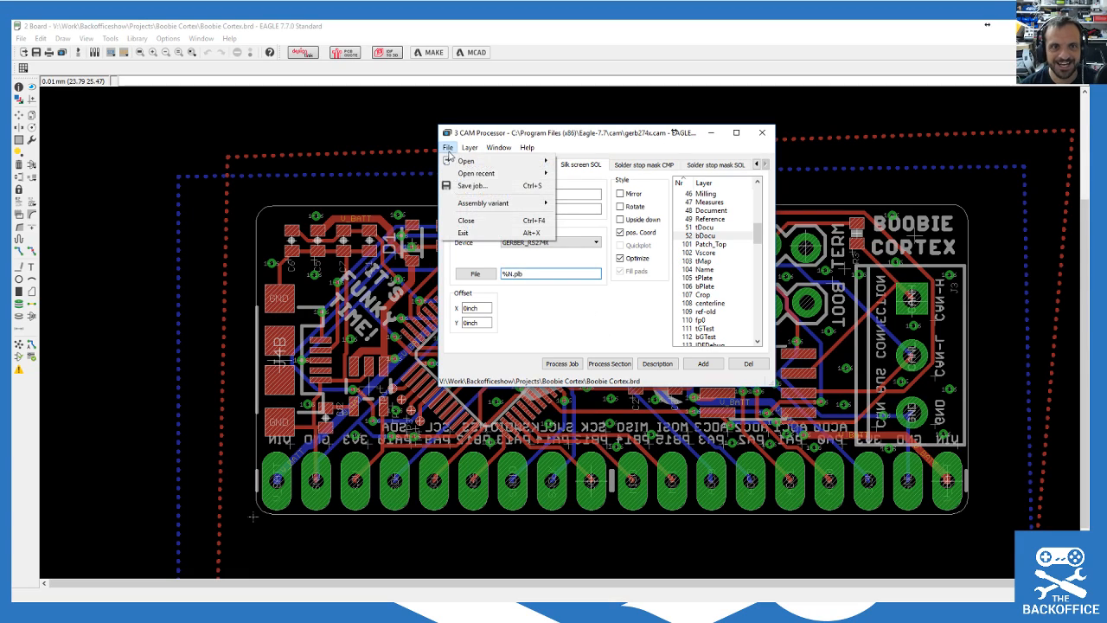
click(484, 186)
click(545, 399)
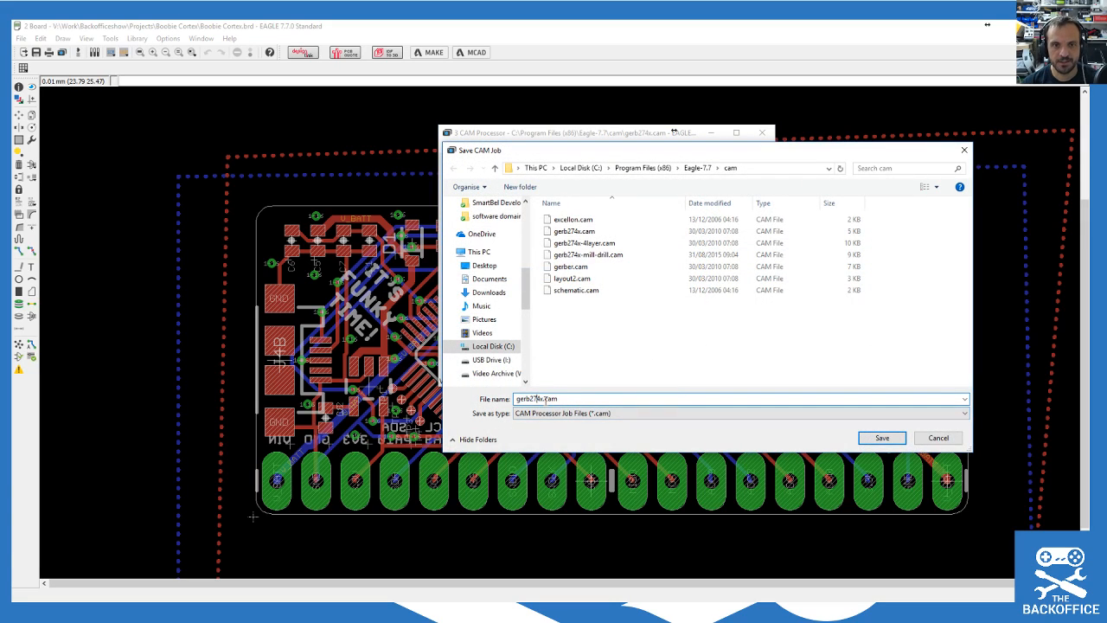
text(The Backoffice)
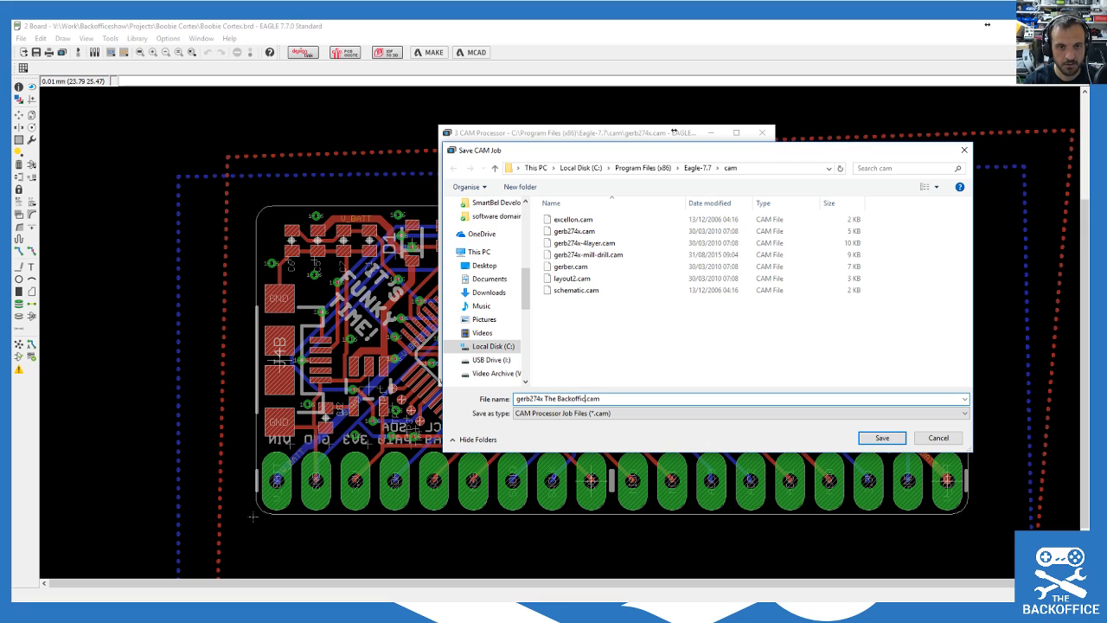
key(Return)
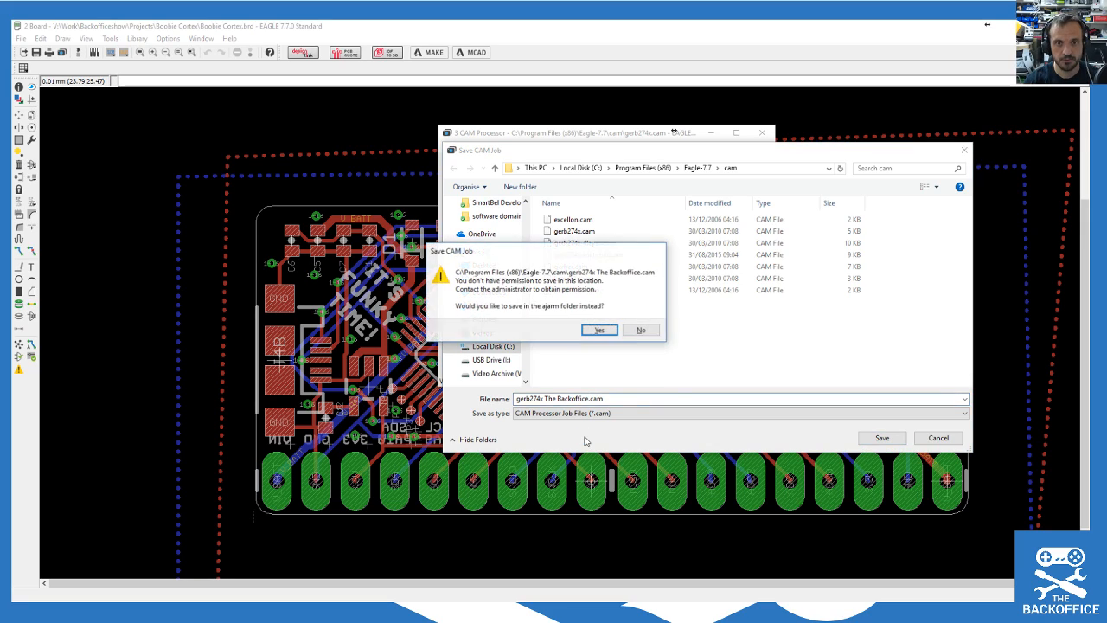
click(600, 329)
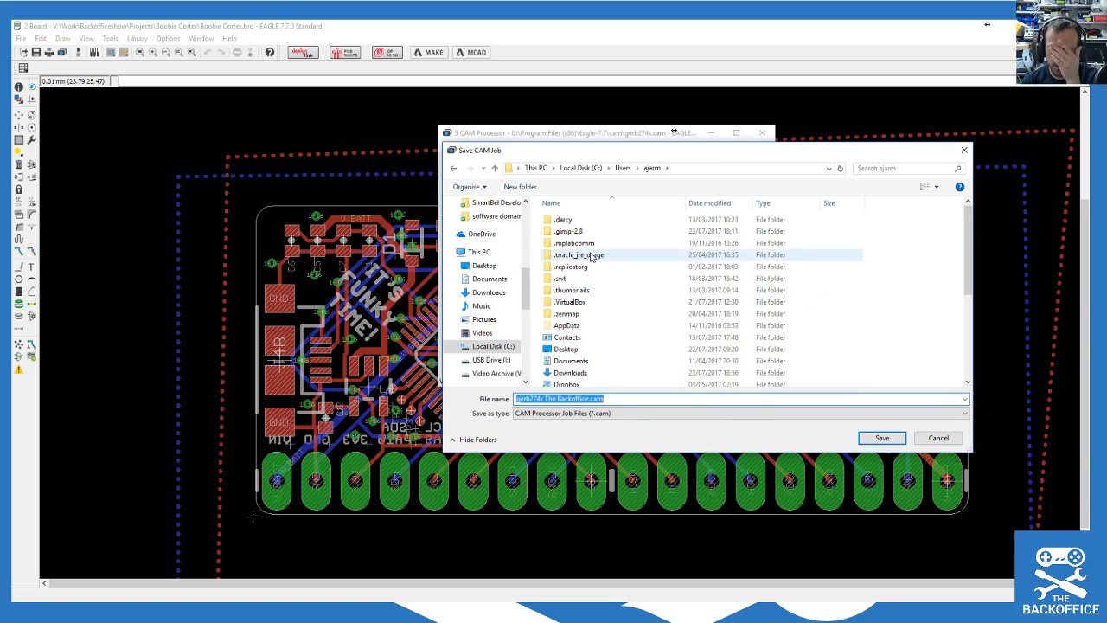
click(938, 438)
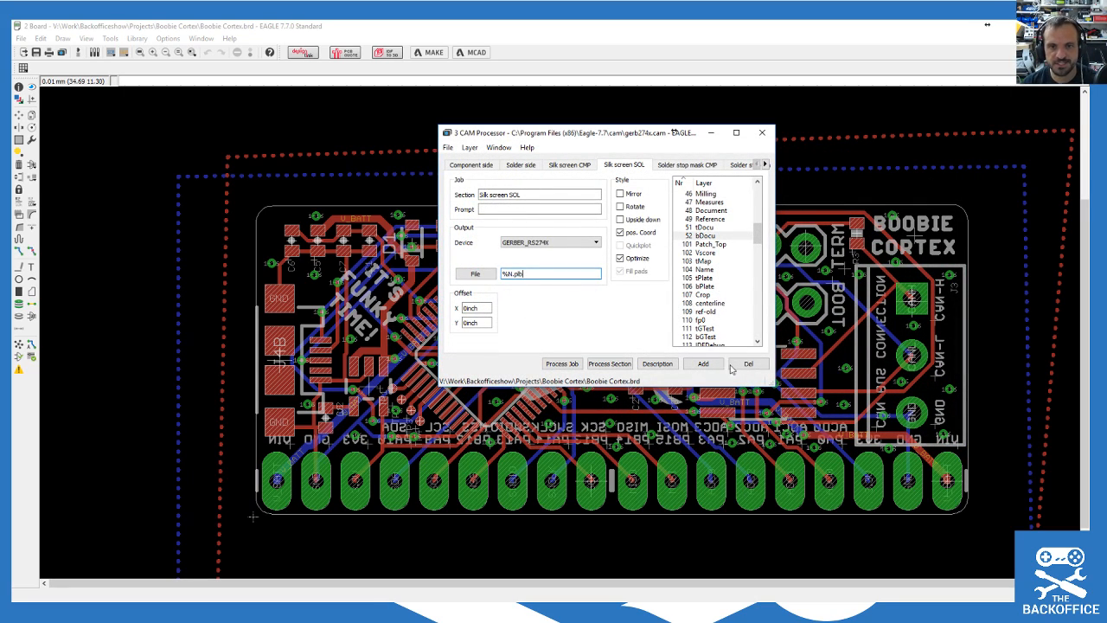
Step: Process the whole CAM job to regenerate the Gerbers and switch to the Gerbv viewer
click(574, 366)
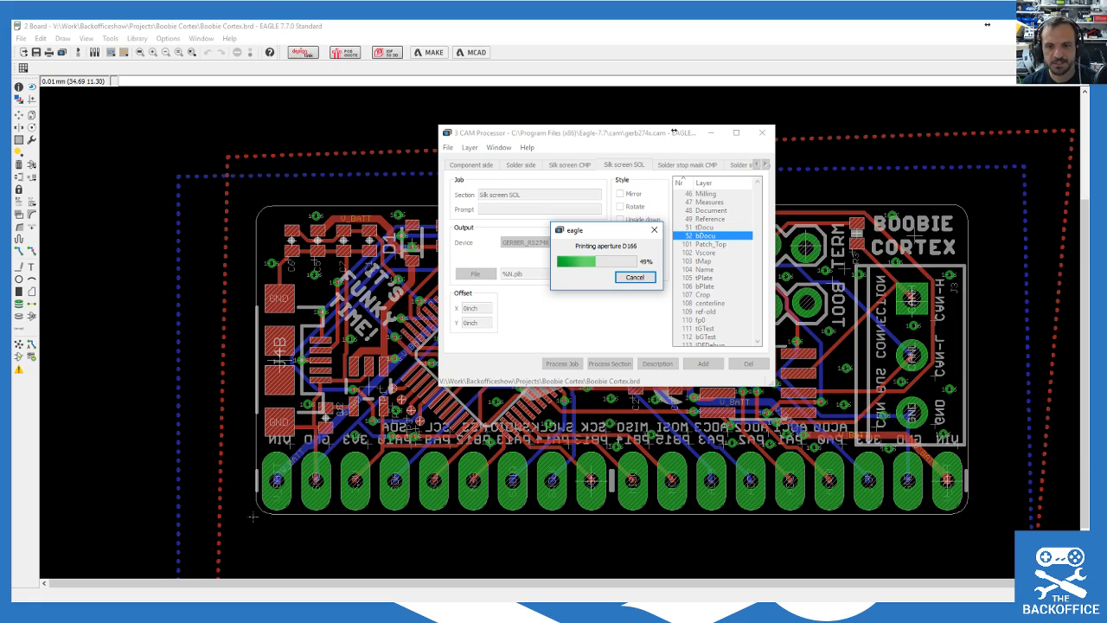
mouse_move(713, 611)
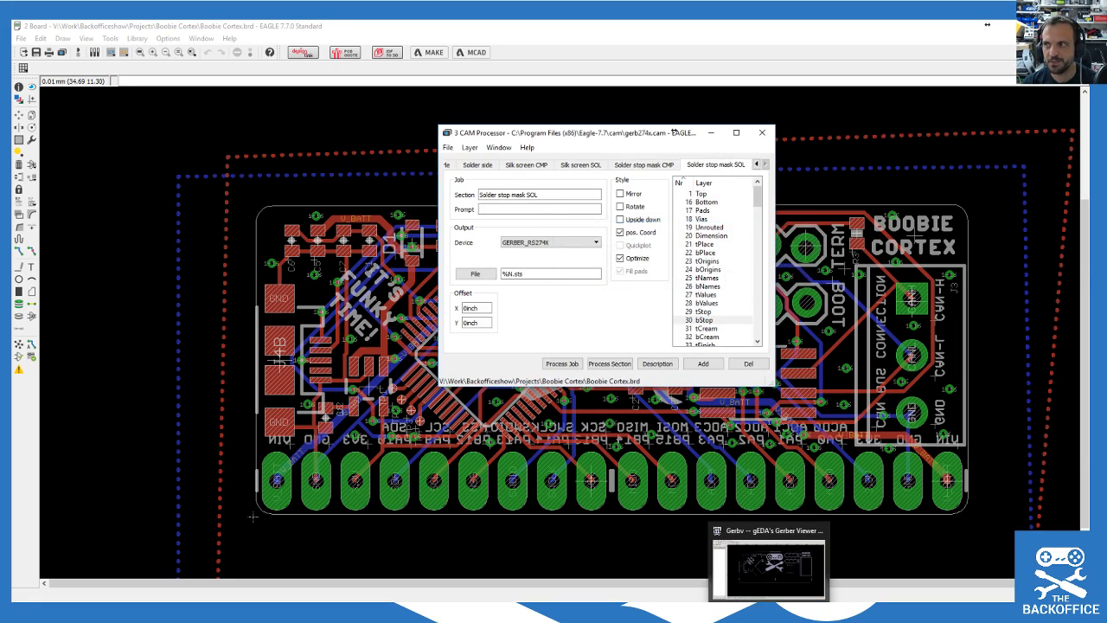
click(768, 611)
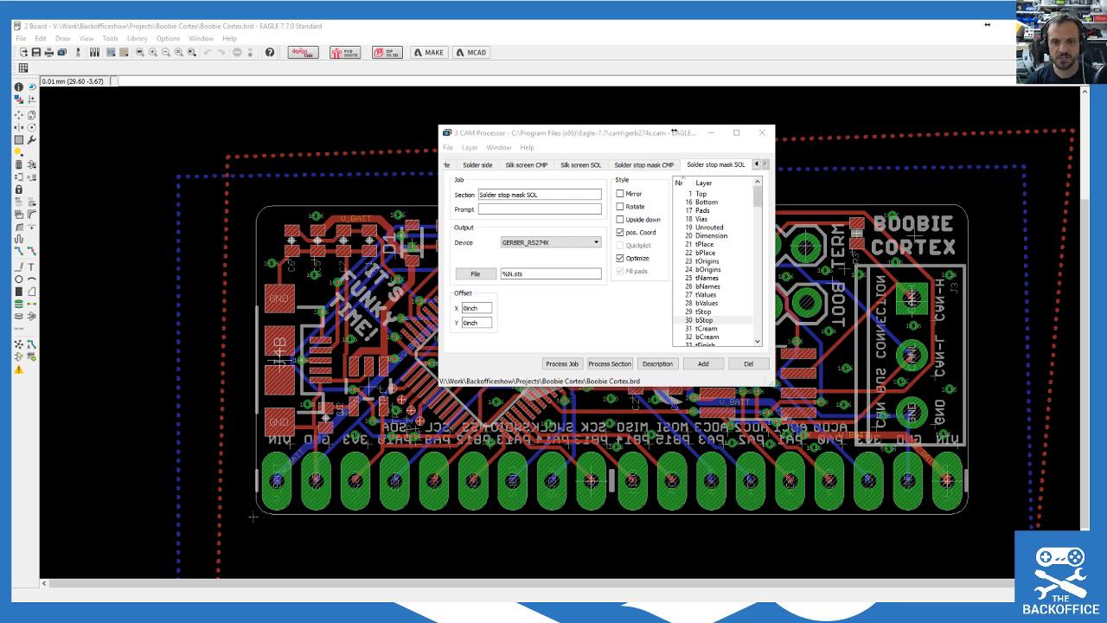
click(769, 611)
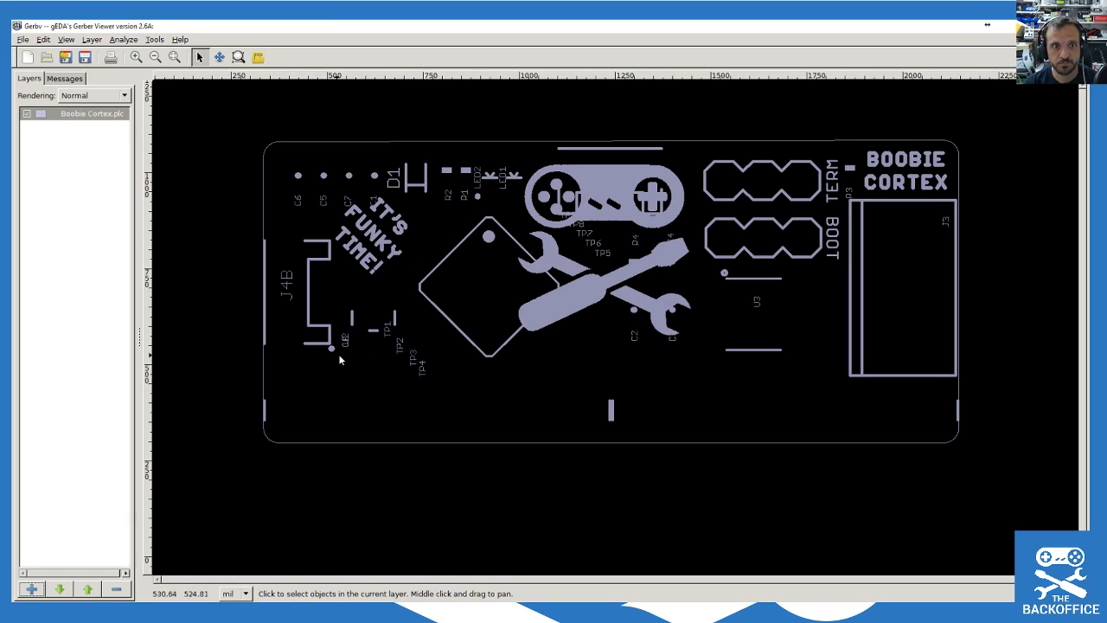
Step: Remove the Boobie Cortex.plc layer and load the bottom silkscreen file Boobie Cortex.plb
click(35, 118)
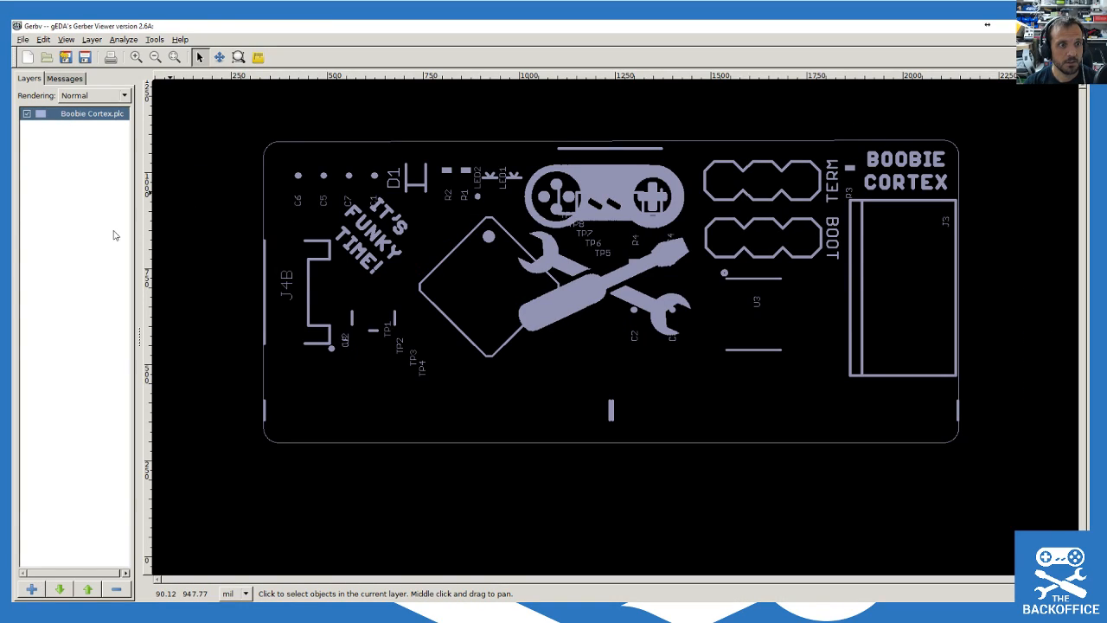
click(116, 589)
click(31, 589)
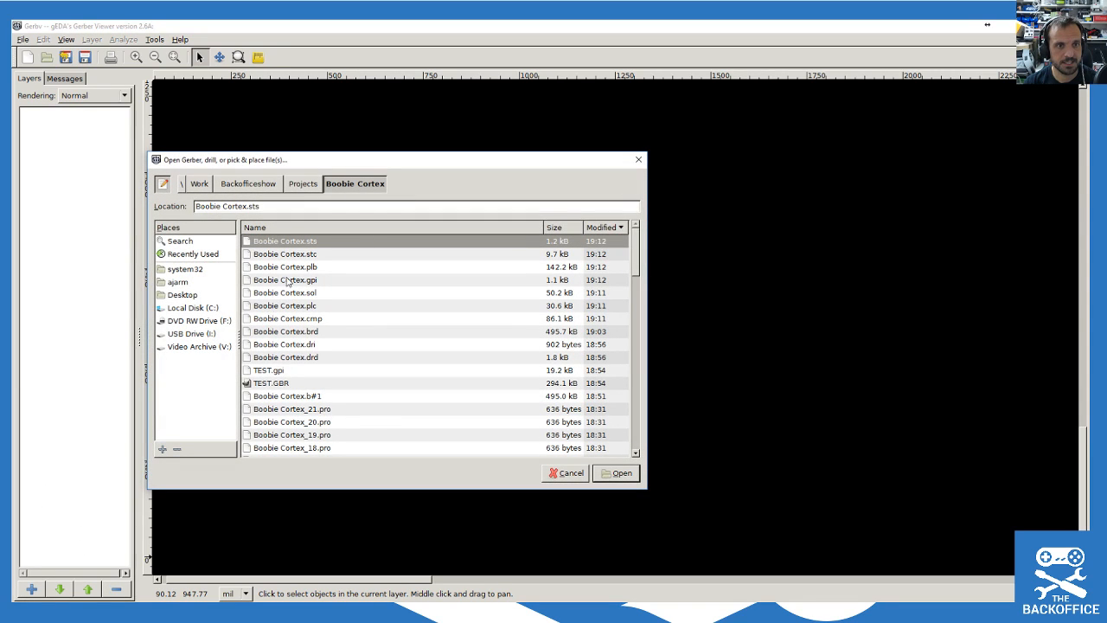
click(285, 266)
click(619, 472)
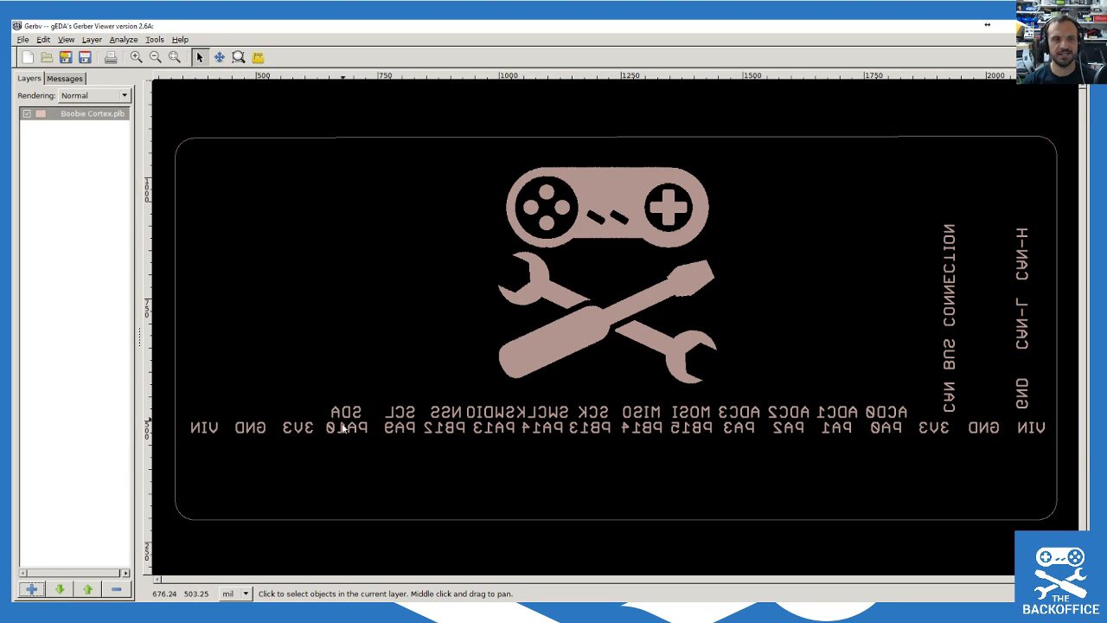
Step: Load all the Boobie Cortex files from Boobie Cortex.sts through Boobie Cortex.drd as additional layers
click(31, 590)
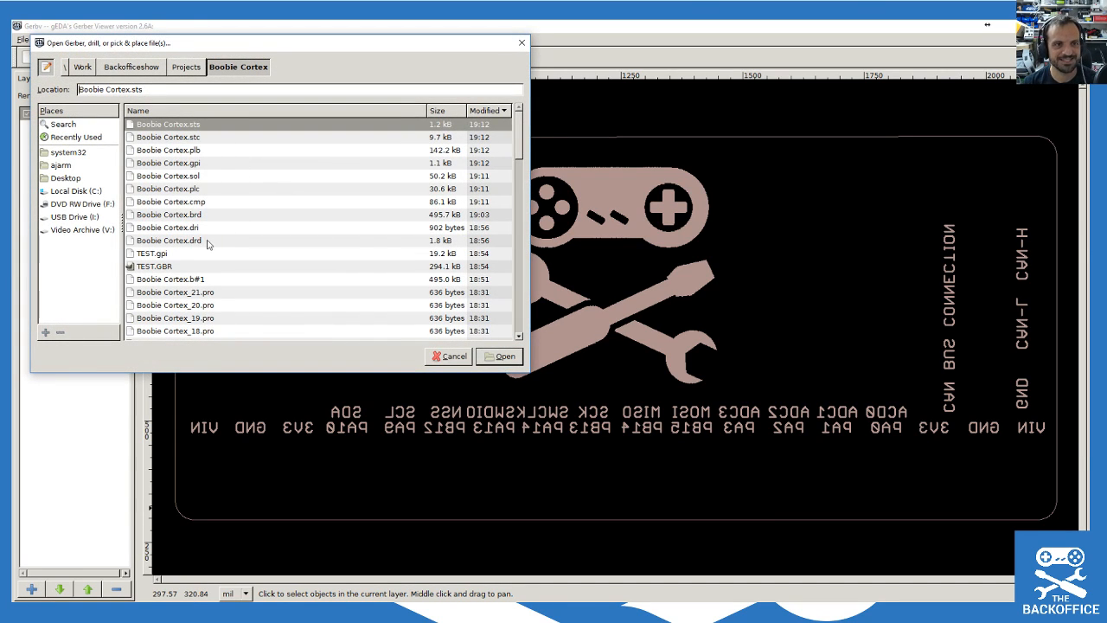
shift+click(191, 241)
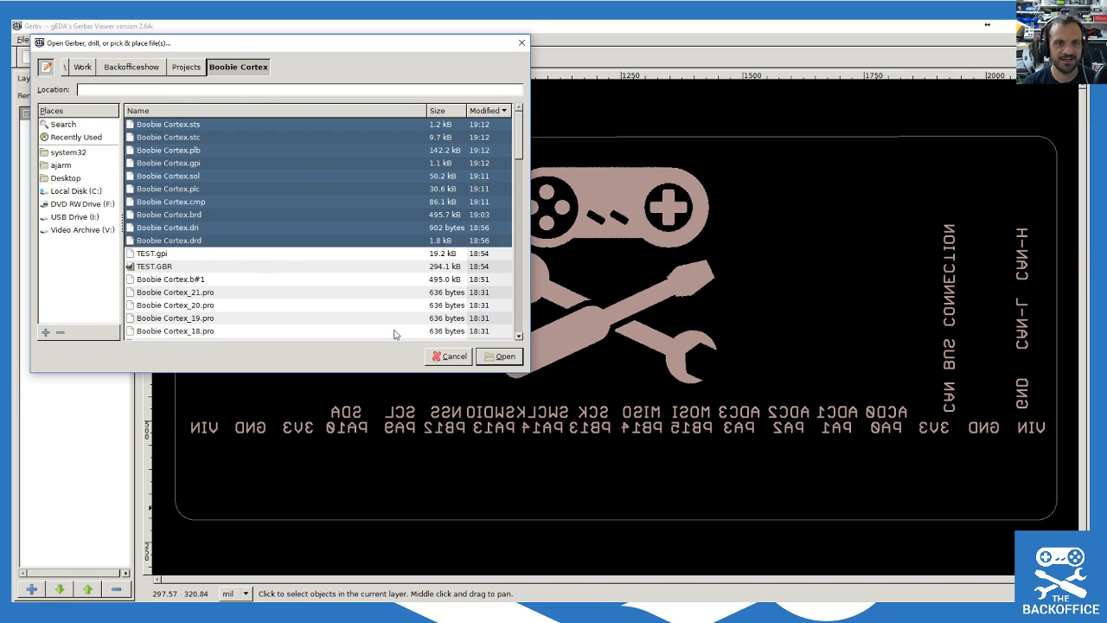
click(499, 356)
click(35, 78)
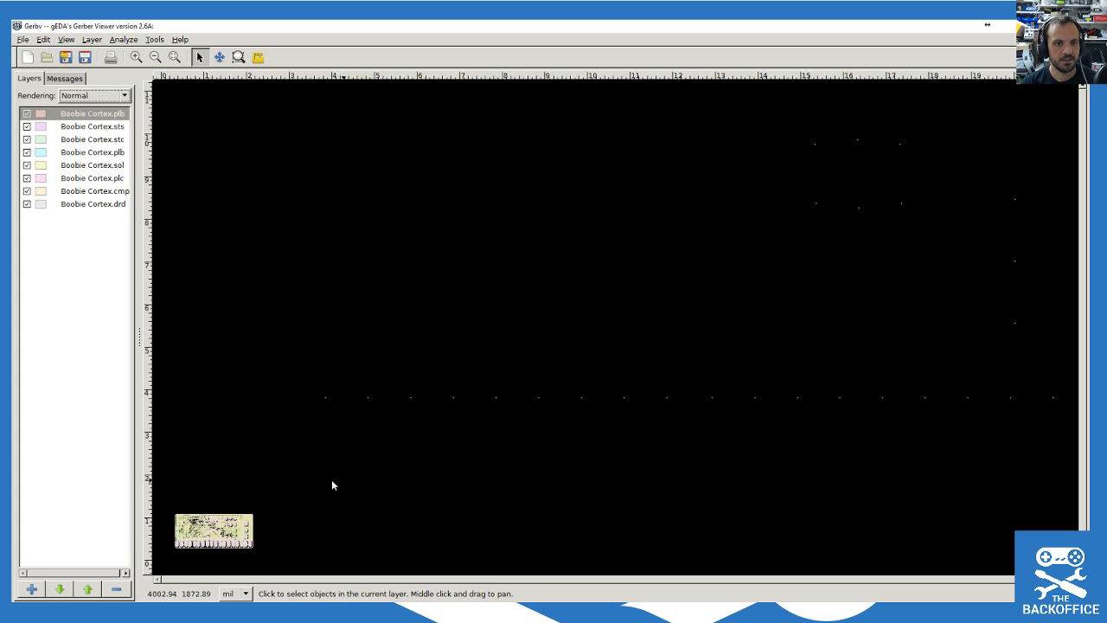
Step: Hide the stc, second plb, sol, plc and cmp layers, keeping the first plb, sts and drd layers shown
scroll(353, 378, down, 5)
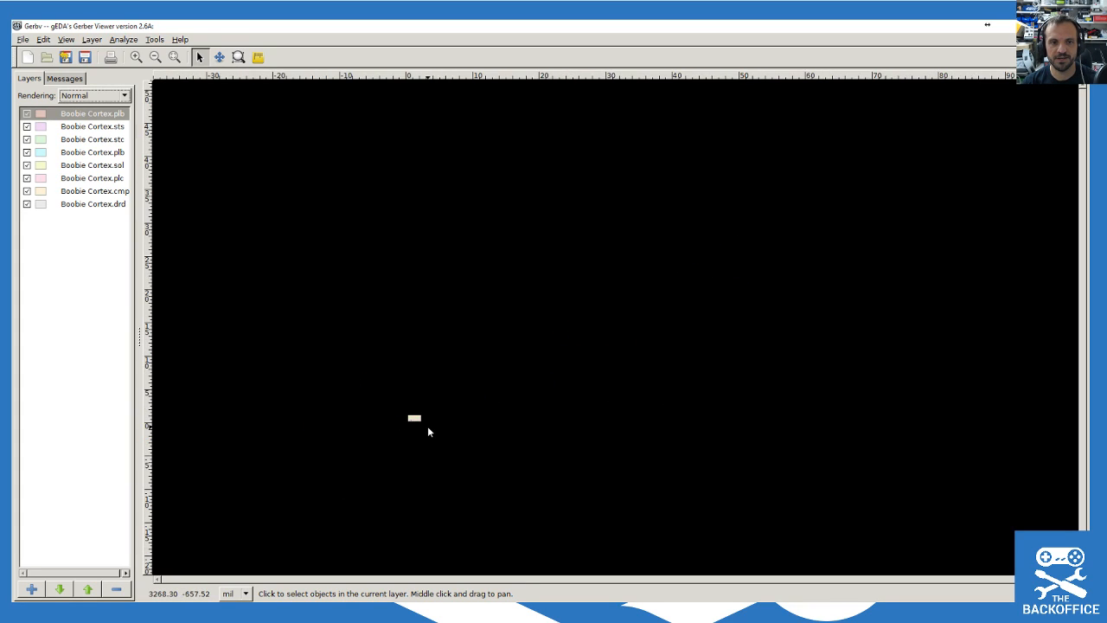
scroll(394, 430, up, 2)
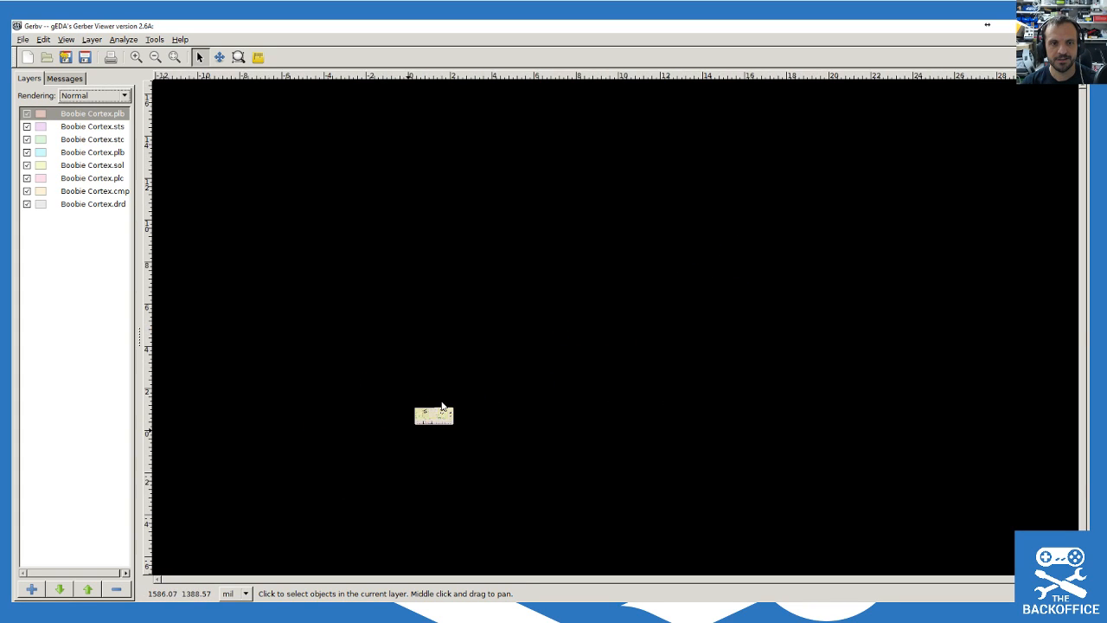
scroll(433, 402, up, 2)
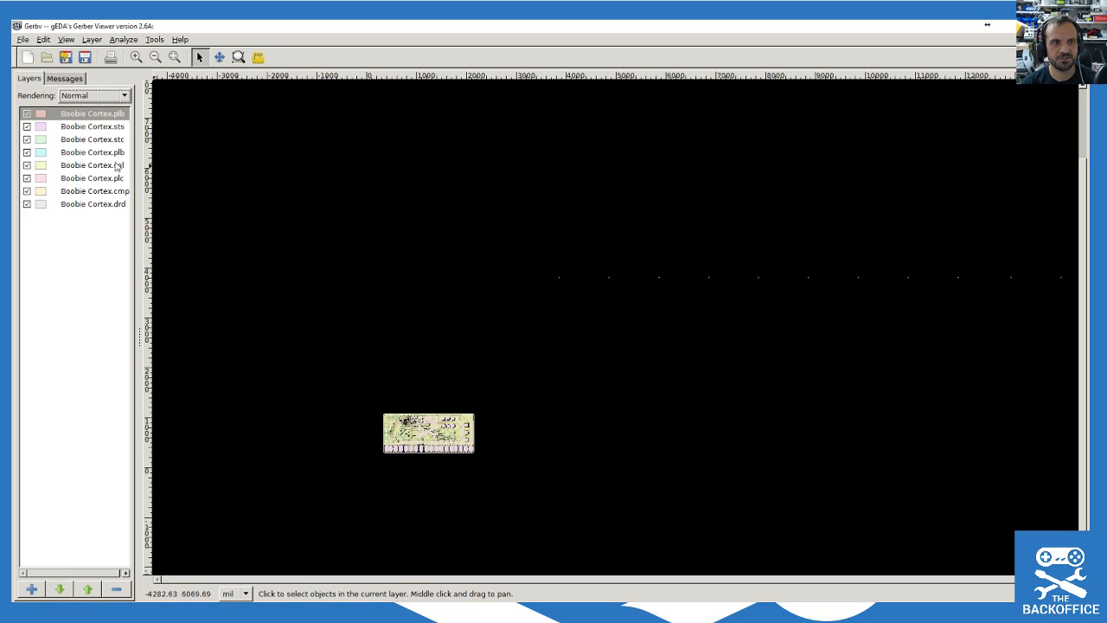
click(26, 126)
click(27, 126)
click(27, 139)
click(26, 152)
click(27, 166)
click(27, 178)
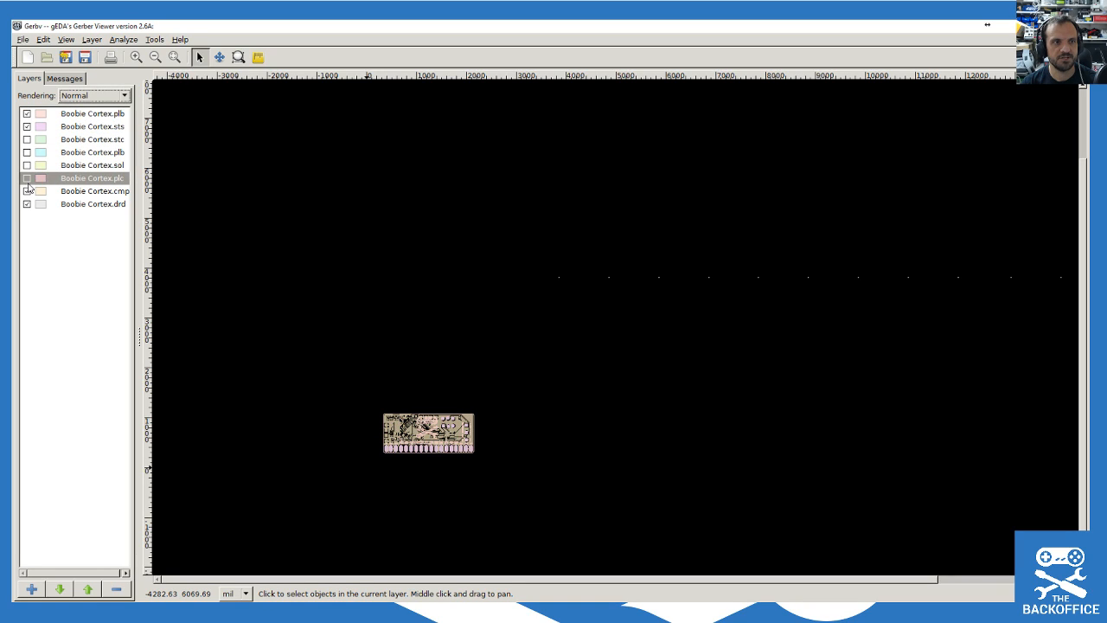
click(27, 191)
click(27, 204)
click(27, 204)
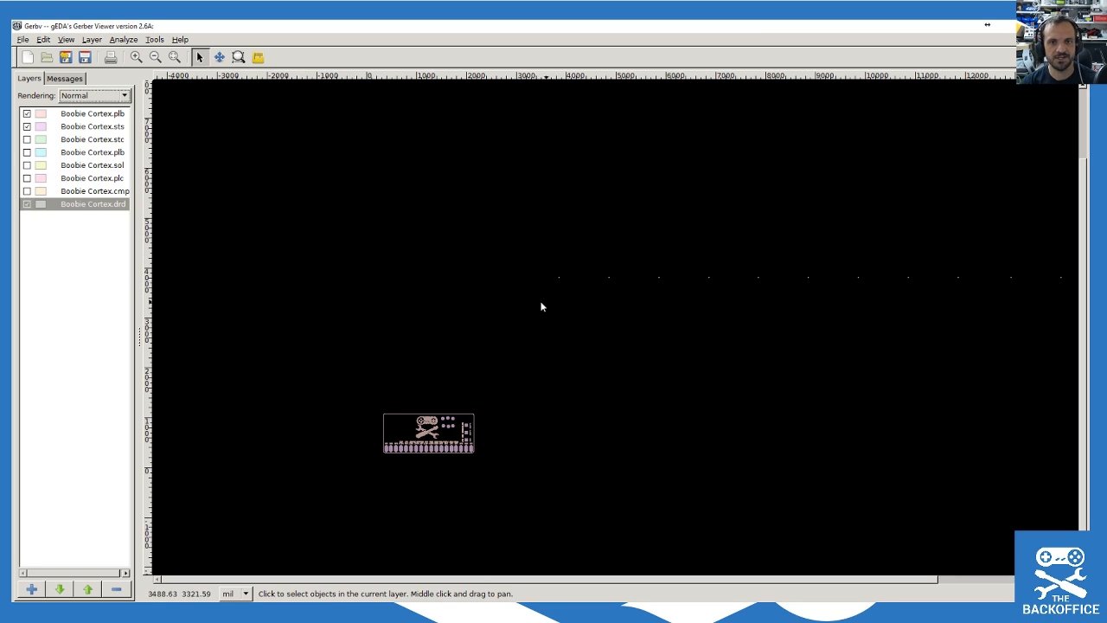
Step: Hide the Boobie Cortex.drd drill layer and examine the bottom silkscreen together with the bottom solder stop mask
scroll(557, 281, up, 2)
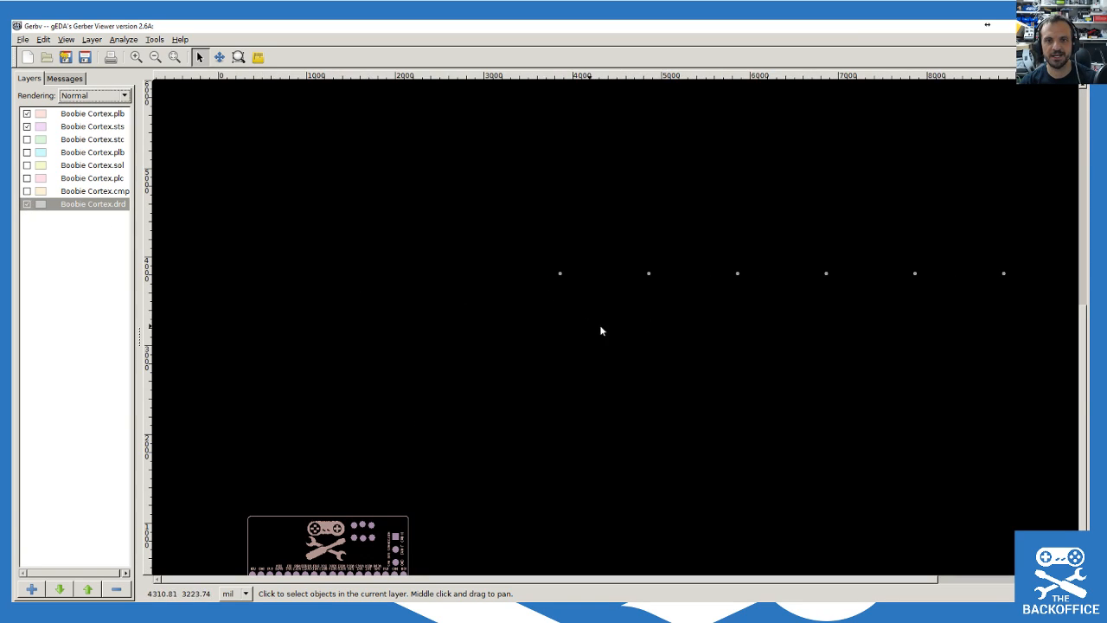
scroll(598, 331, down, 2)
click(27, 204)
scroll(403, 464, up, 2)
scroll(793, 345, up, 2)
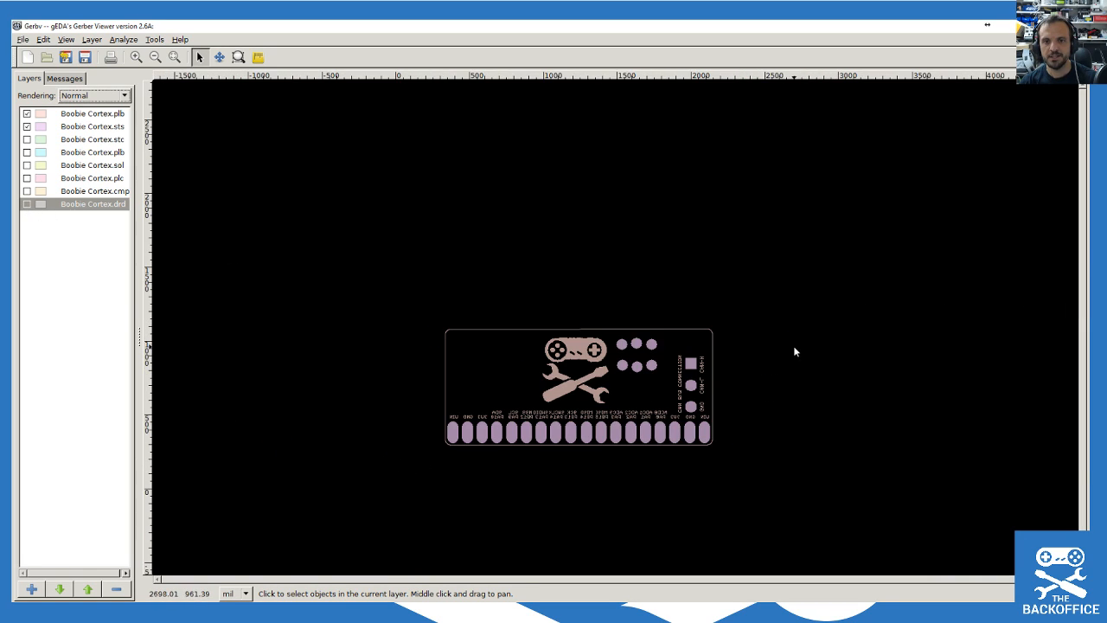
scroll(541, 445, up, 3)
scroll(560, 445, up, 1)
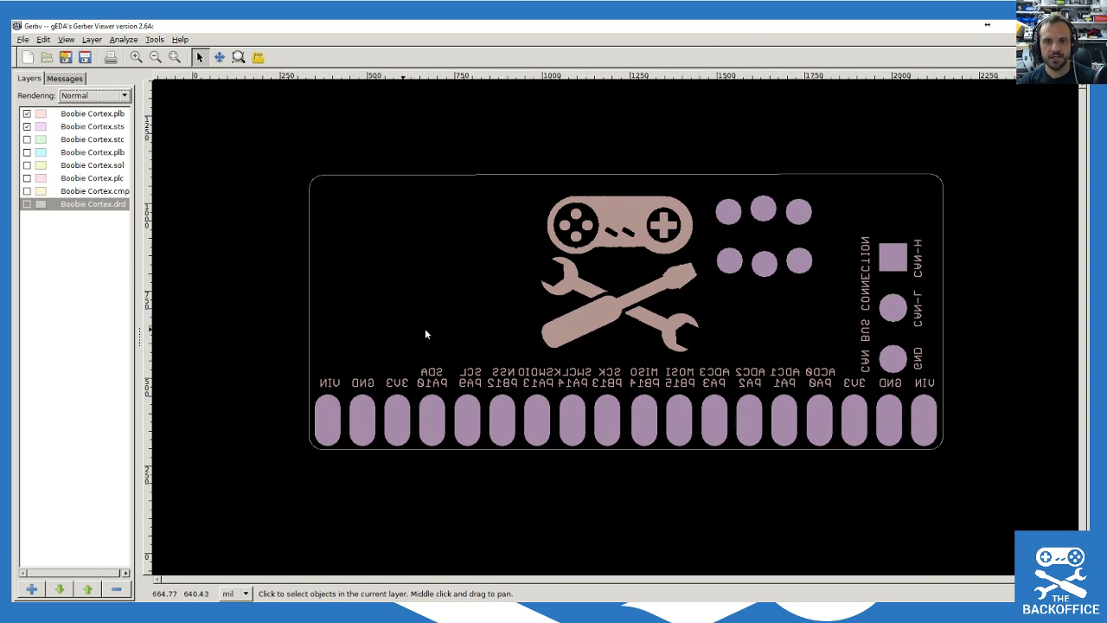
Step: Show the stc, second plb, sol, plc and cmp layers one after another to check how they line up
click(27, 139)
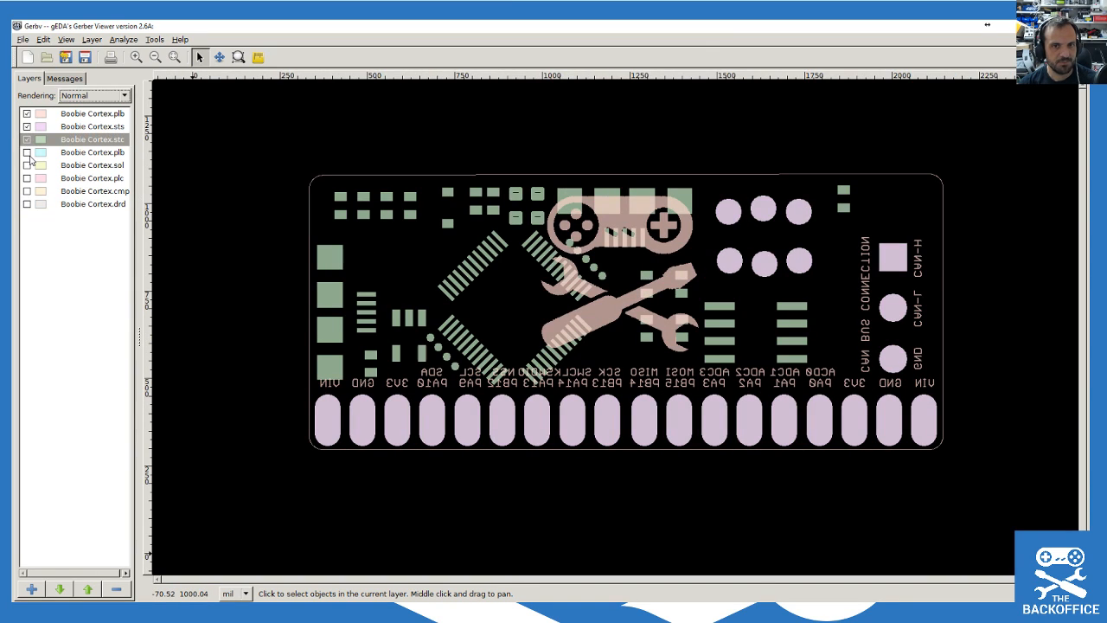
click(27, 152)
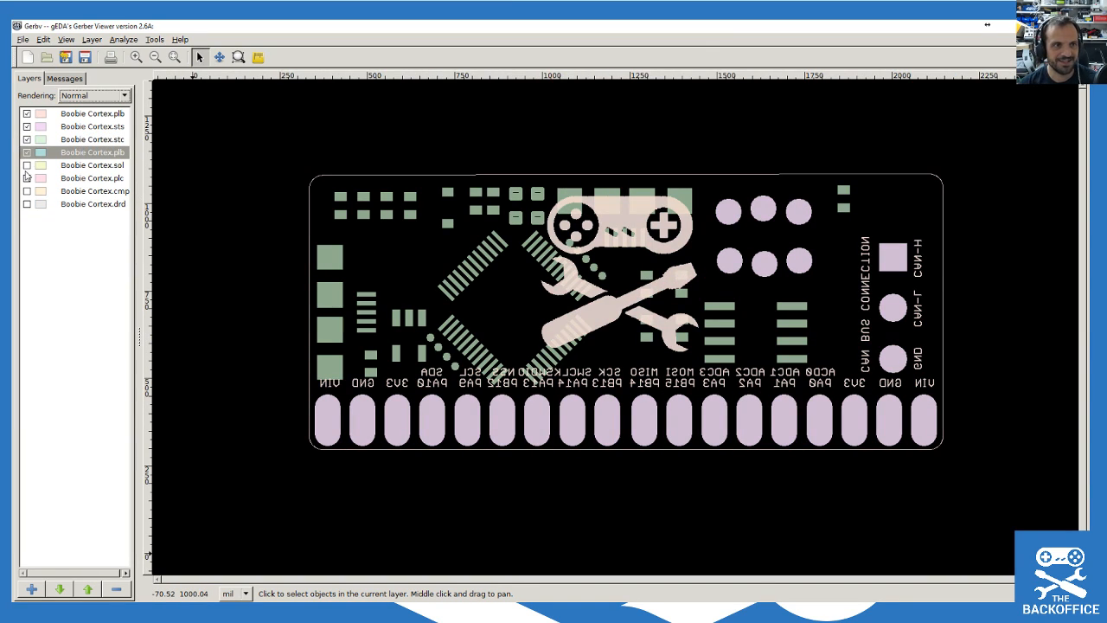
click(26, 165)
click(27, 178)
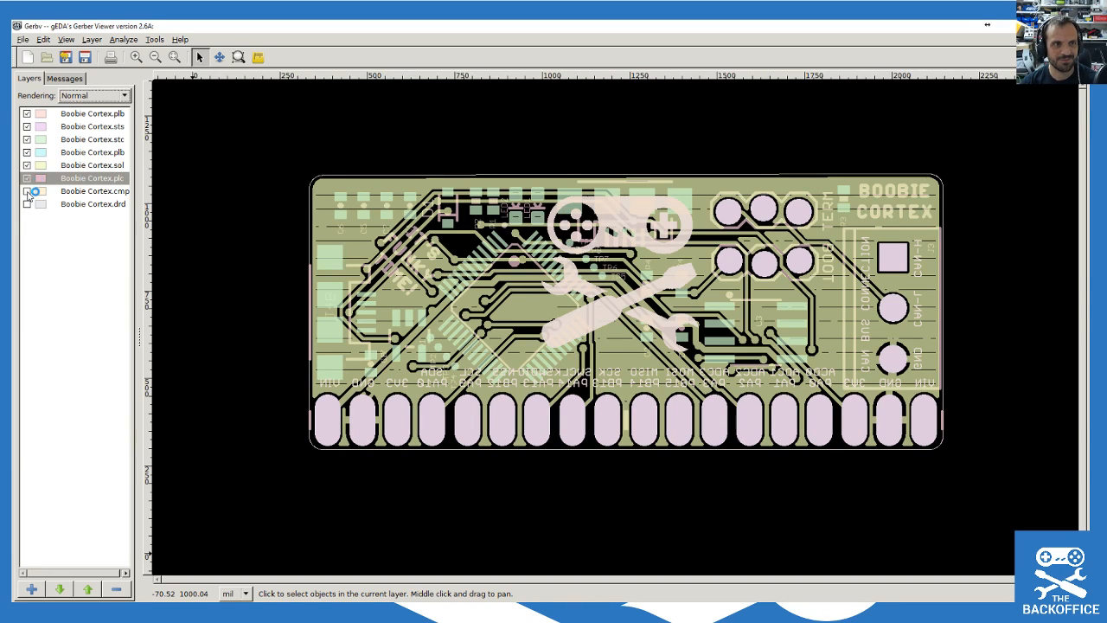
click(27, 191)
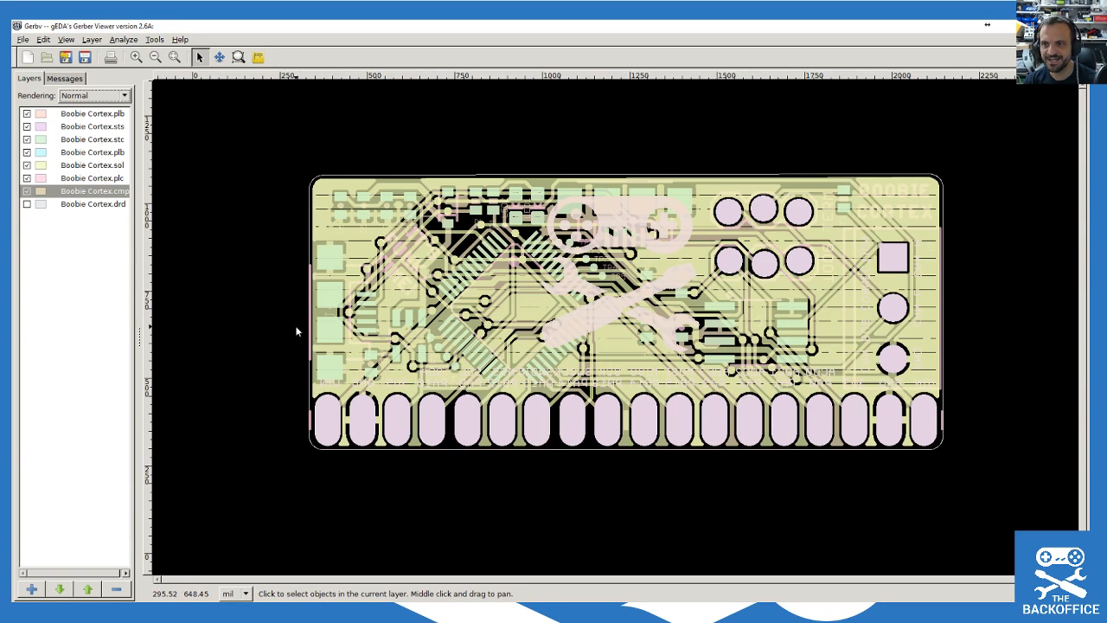
Step: Hide every layer except the first Boobie Cortex.plb and inspect the bottom silkscreen logo and pin labels up close
click(27, 191)
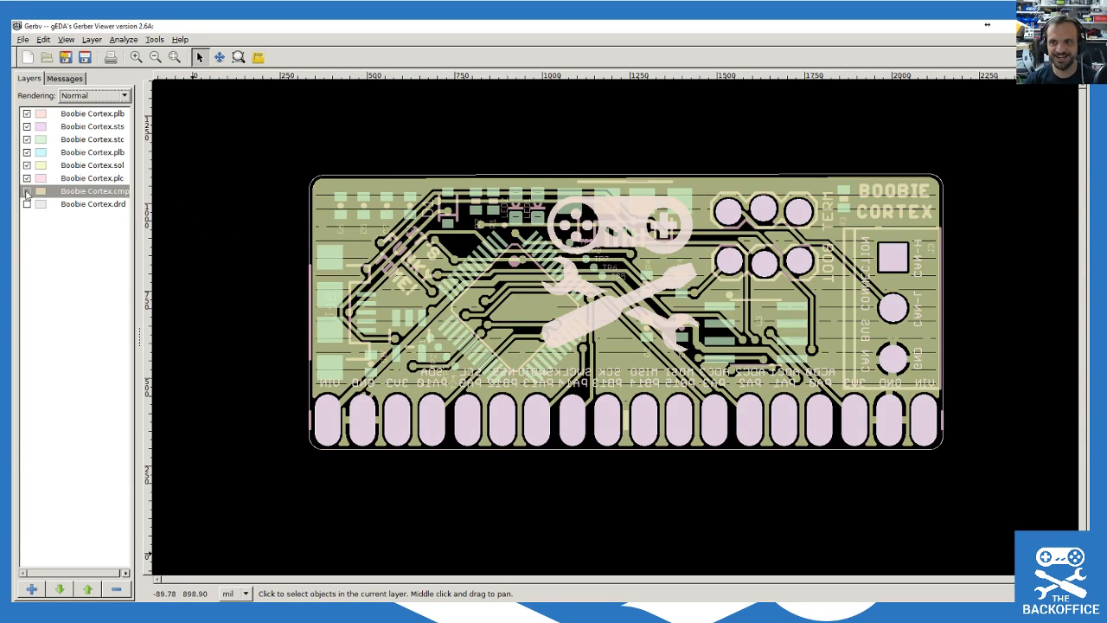
click(27, 178)
click(27, 165)
click(27, 153)
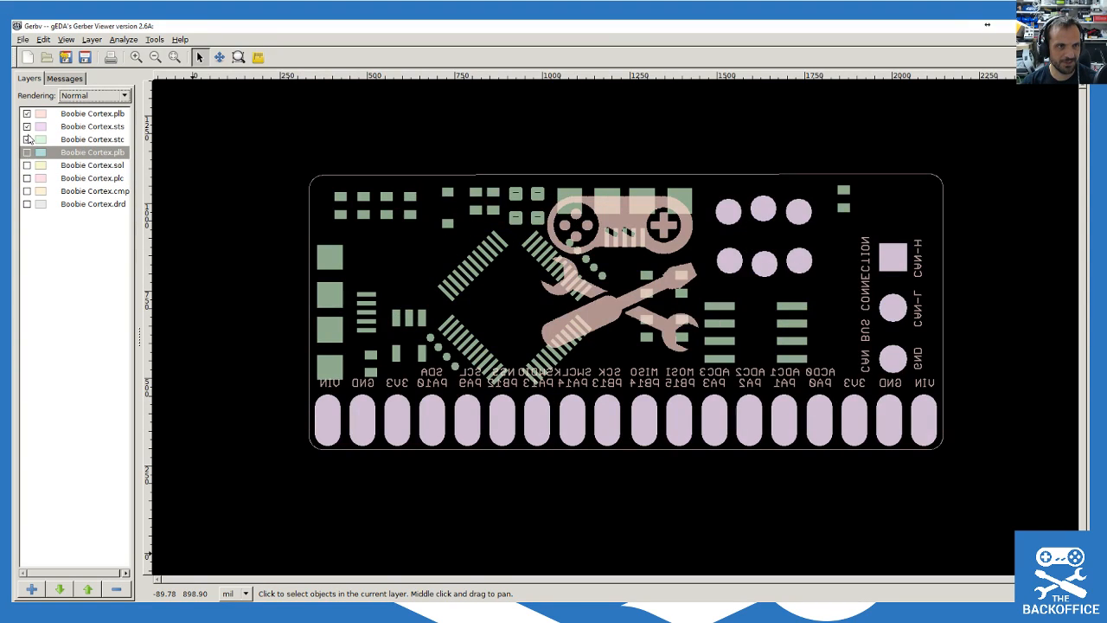
click(27, 139)
click(27, 126)
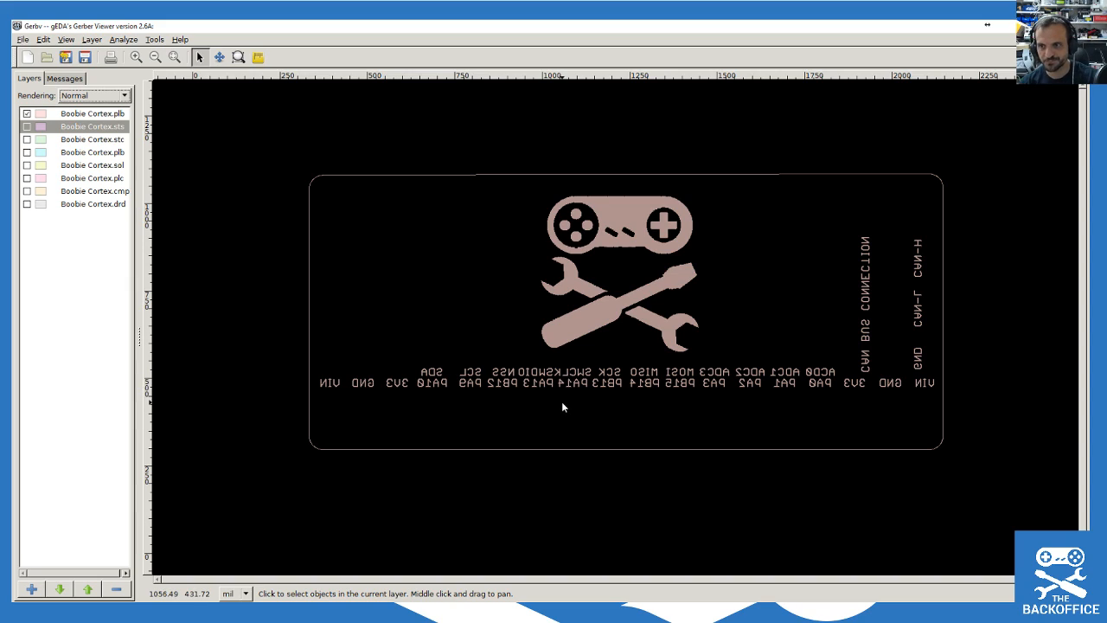
scroll(593, 324, up, 3)
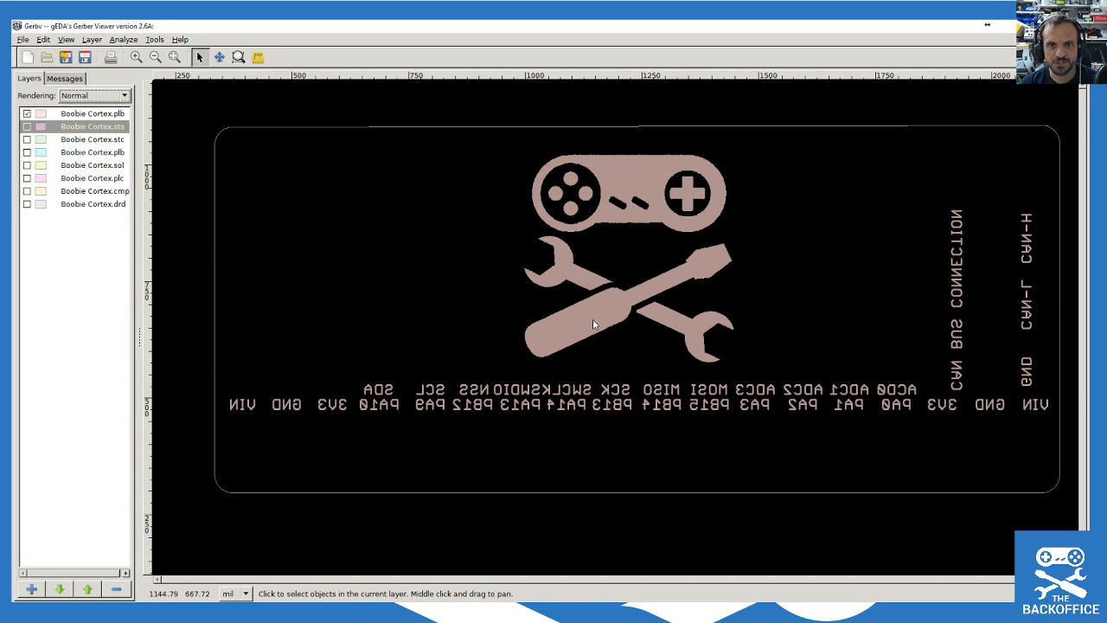
scroll(593, 324, up, 1)
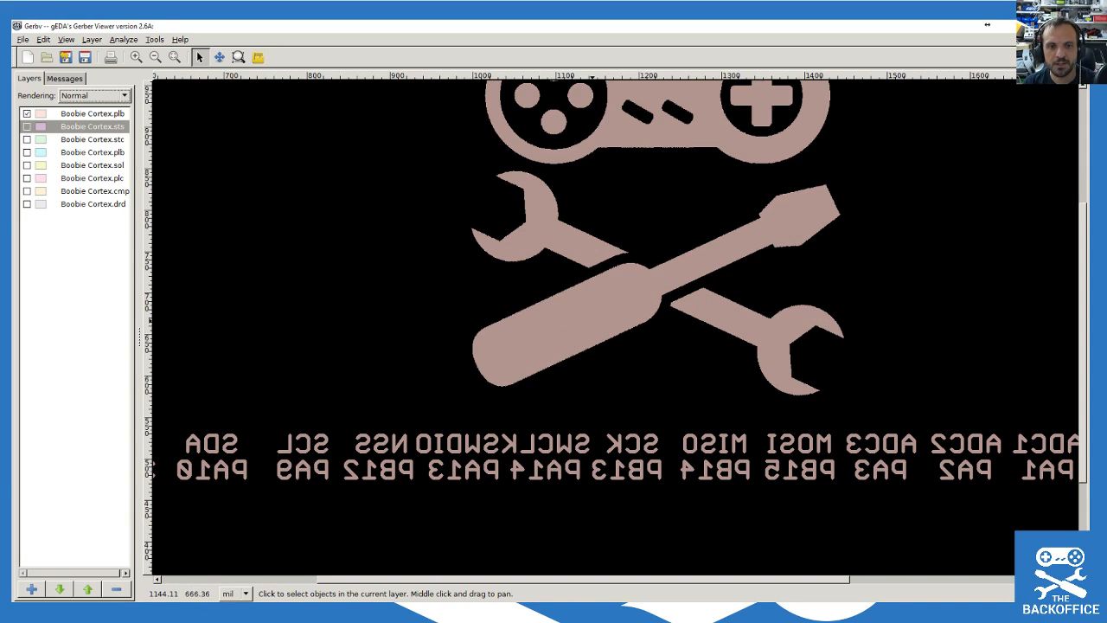
Step: Check the whole bottom silkscreen of the first Boobie Cortex.plb layer within the board outline
scroll(593, 324, down, 2)
scroll(559, 398, up, 2)
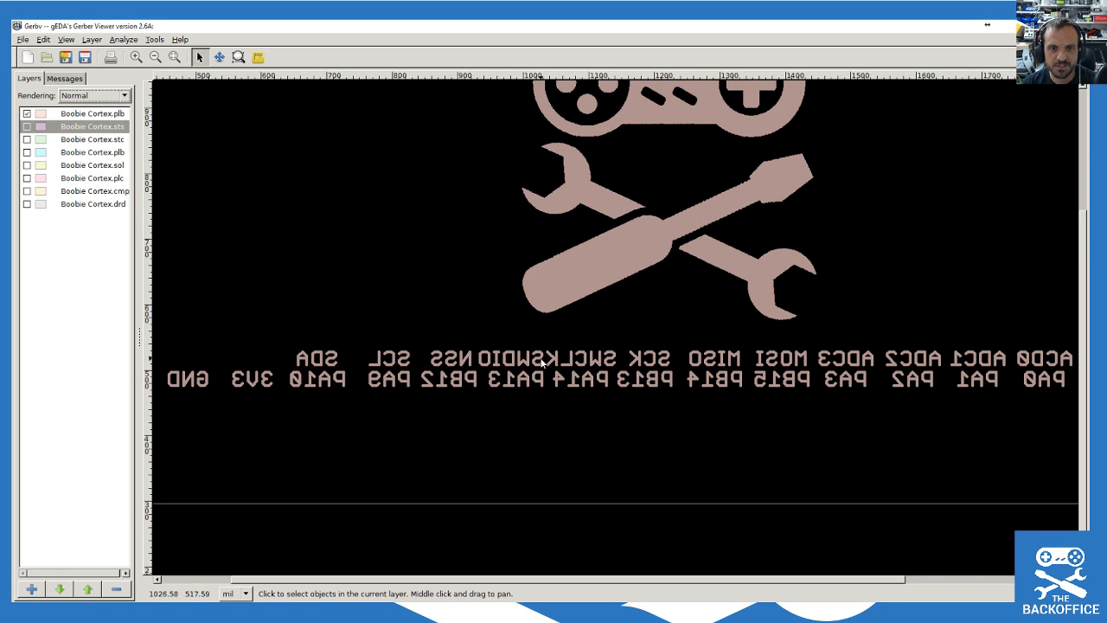
scroll(534, 363, down, 2)
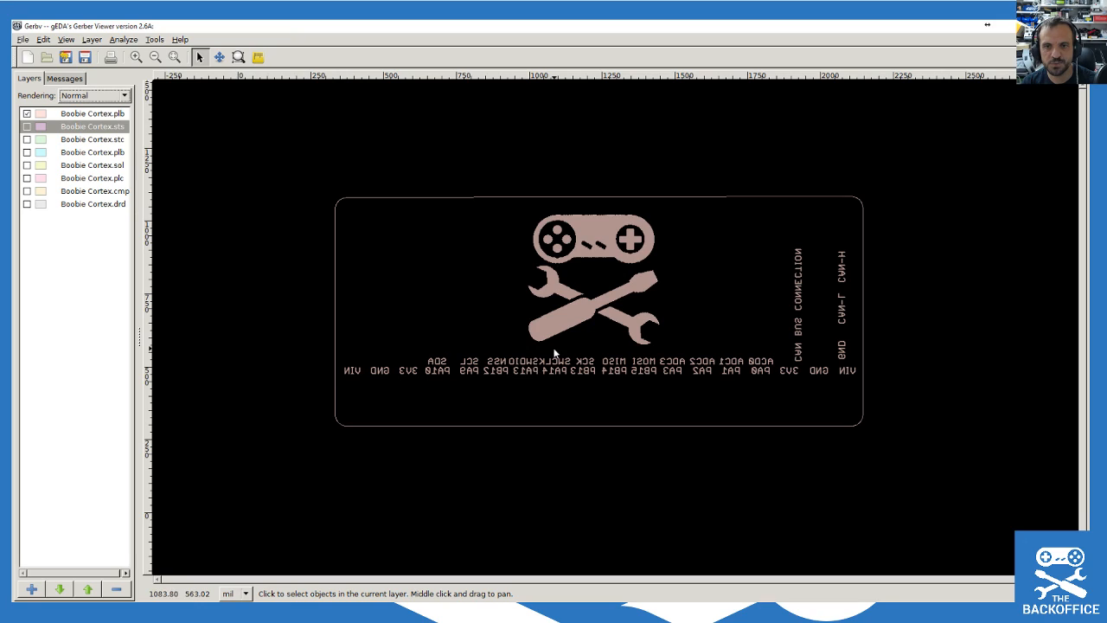
scroll(537, 348, up, 1)
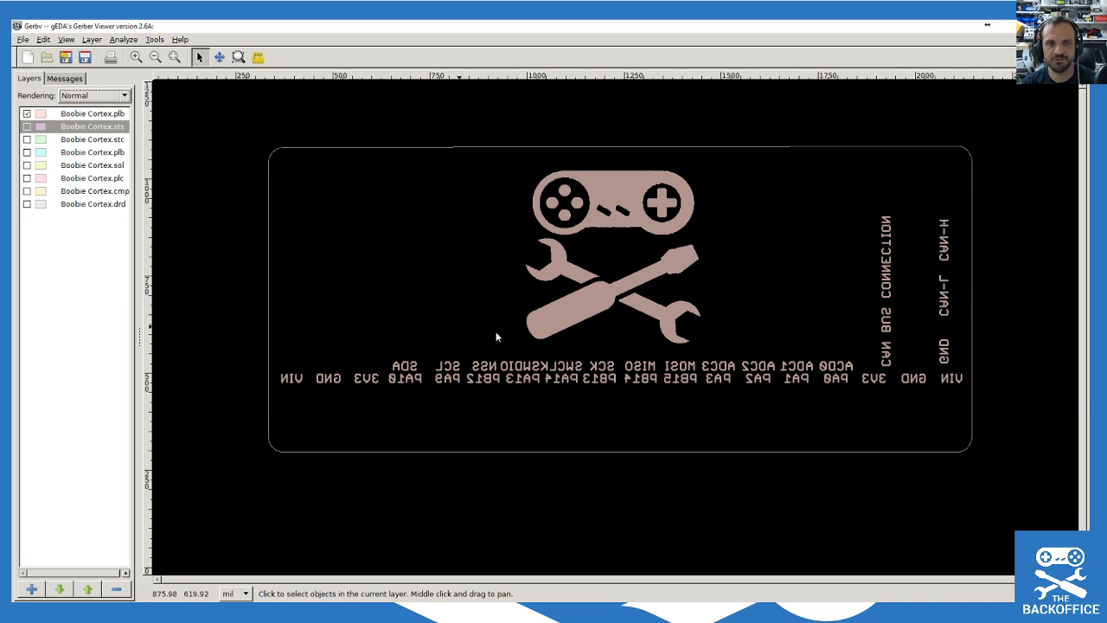
Step: Show the Boobie Cortex.sts layer in place of the first plb layer and check the bottom solder stop mask alone
click(26, 126)
click(27, 113)
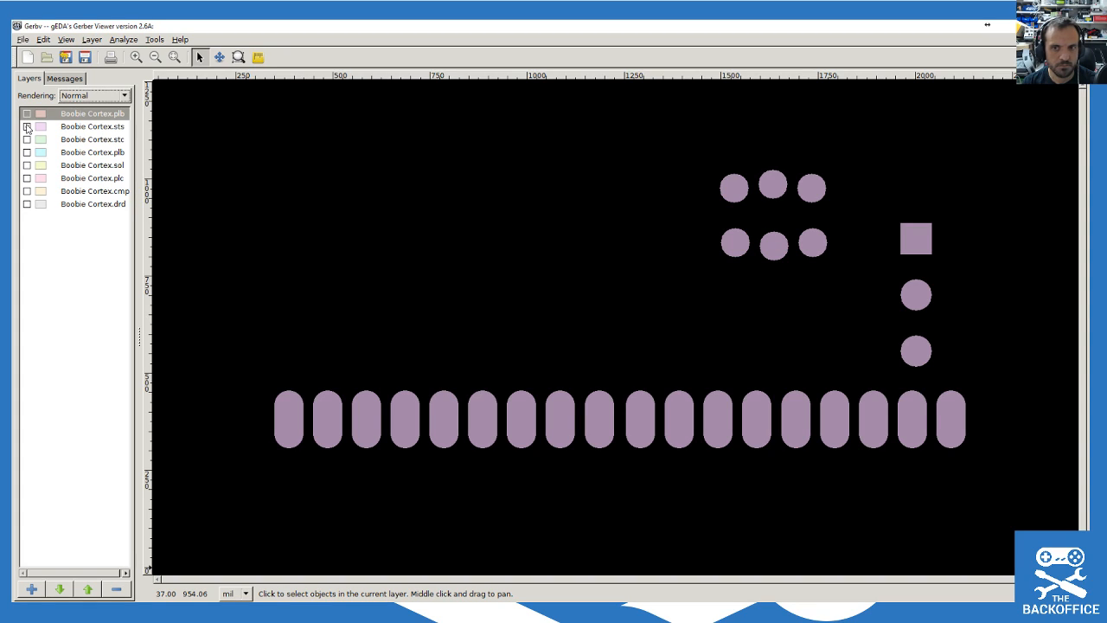
click(26, 126)
click(27, 126)
click(27, 126)
click(27, 126)
Step: Compare the sts and stc masks, leaving only the Boobie Cortex.stc top solder stop mask shown
click(27, 139)
click(26, 139)
click(26, 127)
click(27, 139)
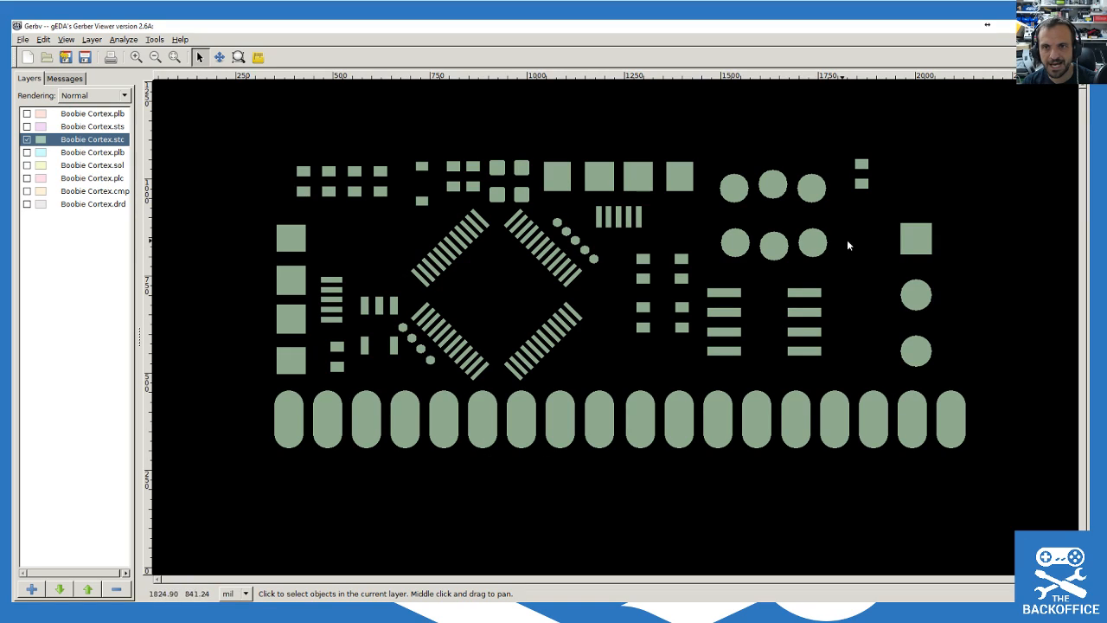
Step: Hide the stc layer and check the second Boobie Cortex.plb silkscreen and the Boobie Cortex.sol bottom copper, leaving only sol shown
click(27, 139)
click(27, 152)
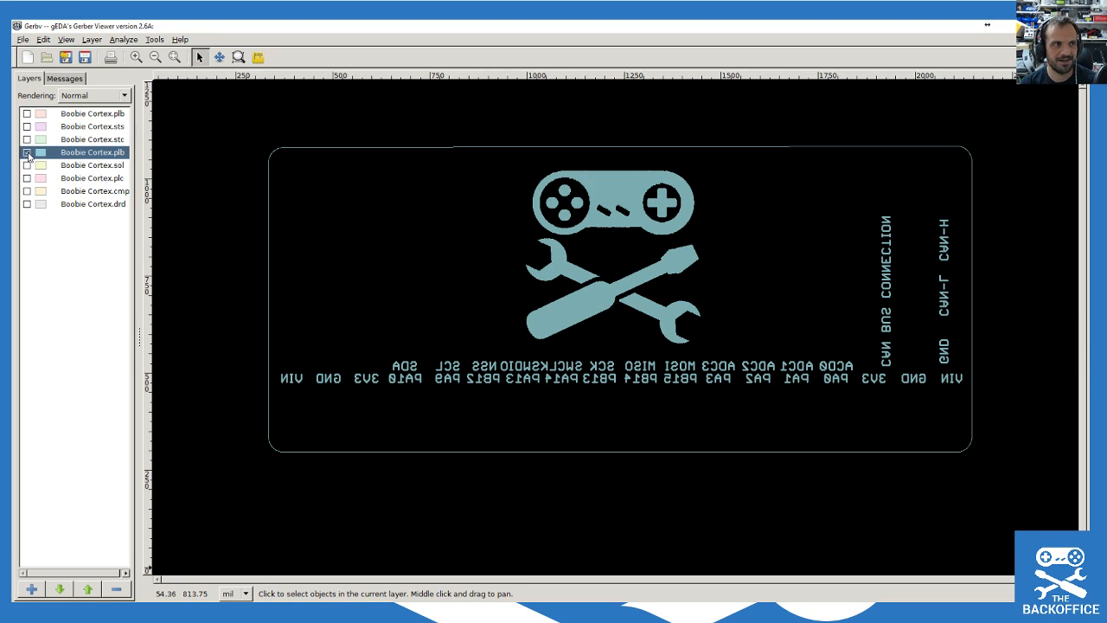
click(26, 152)
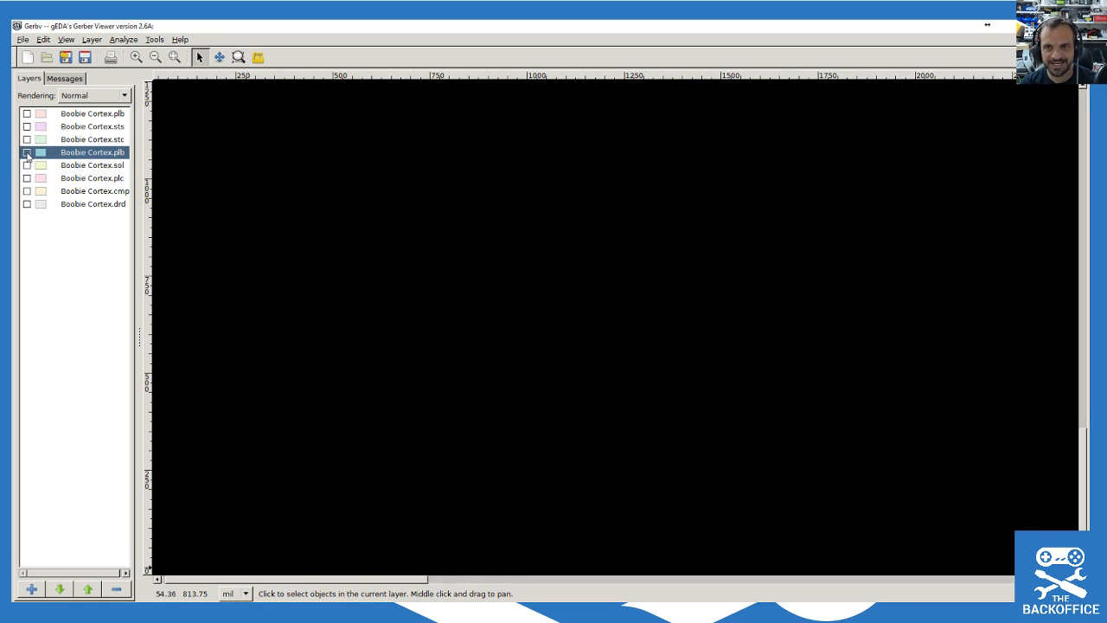
click(27, 152)
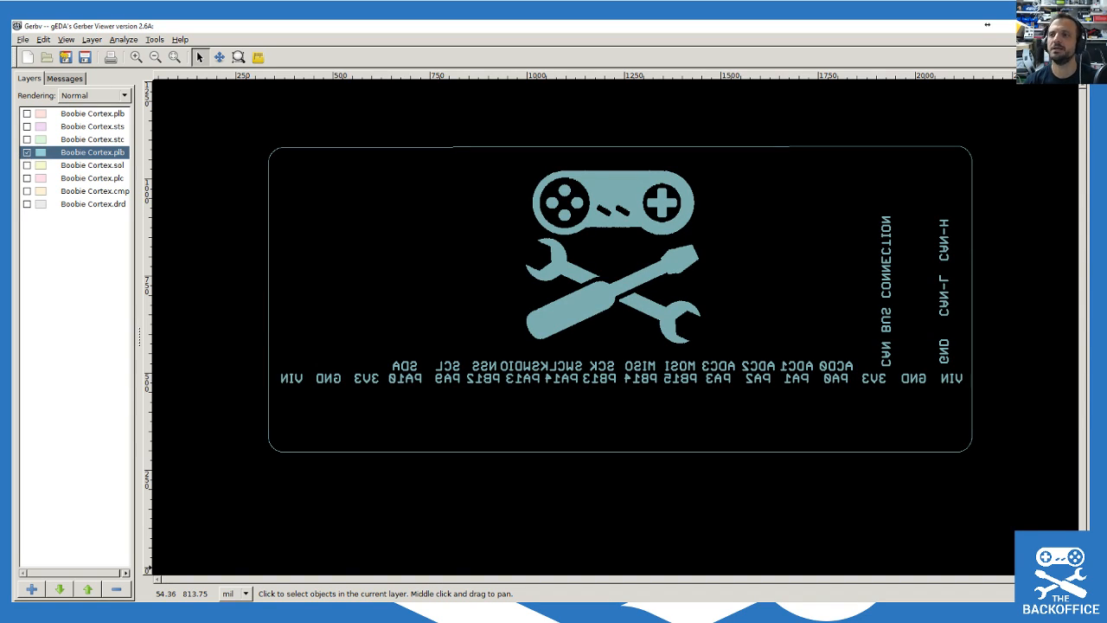
click(27, 165)
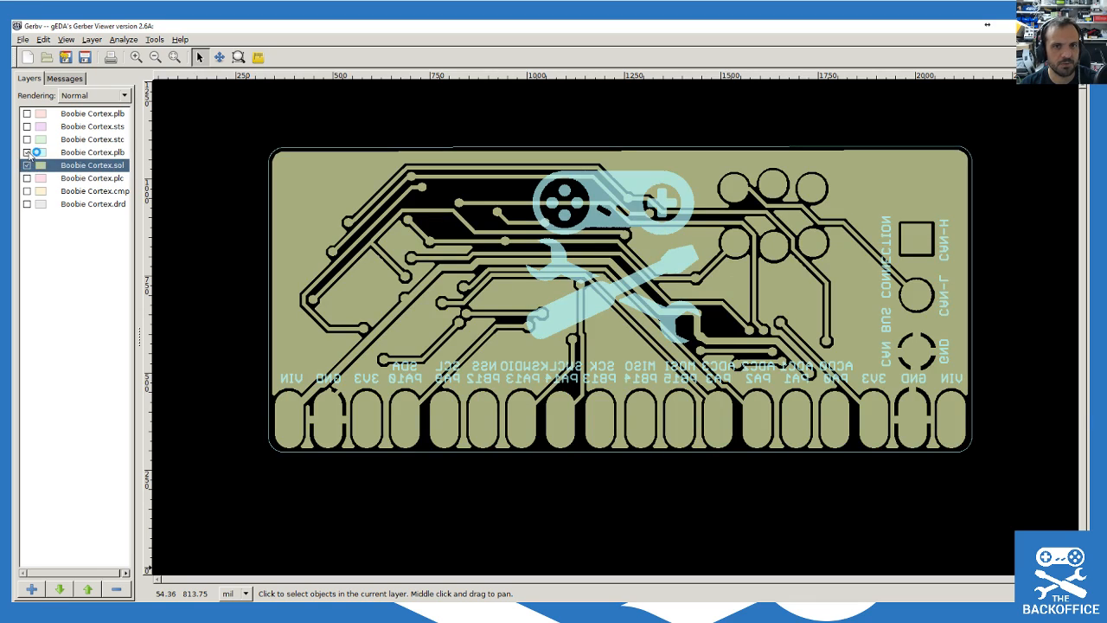
click(27, 152)
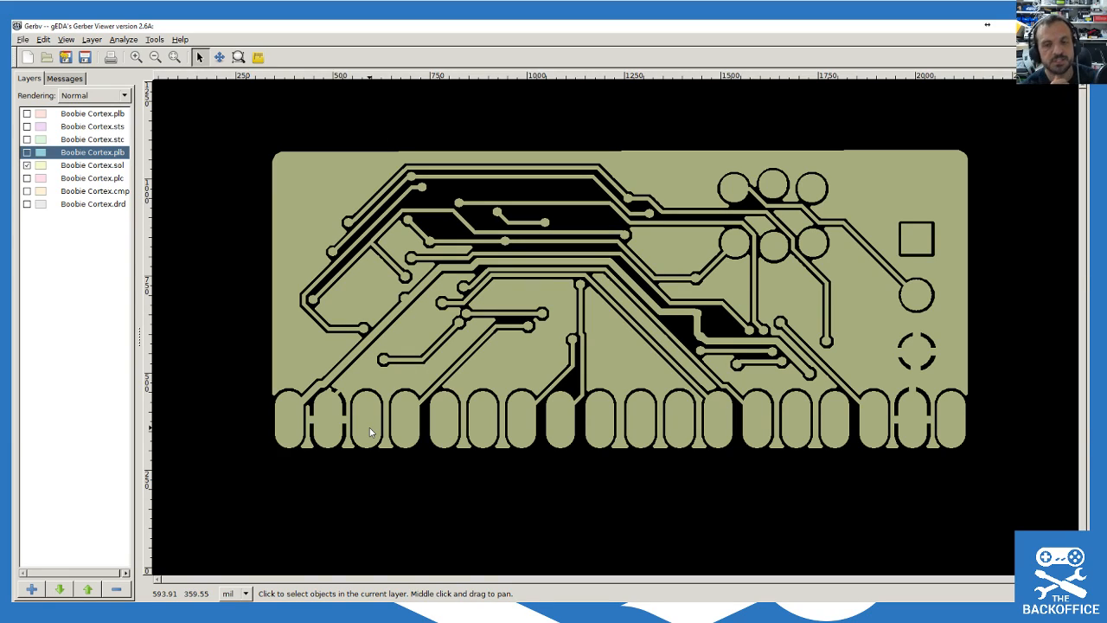
Step: Show only the Boobie Cortex.plc layer and inspect the top silkscreen's slogan text and test point labels up close
click(27, 165)
click(27, 178)
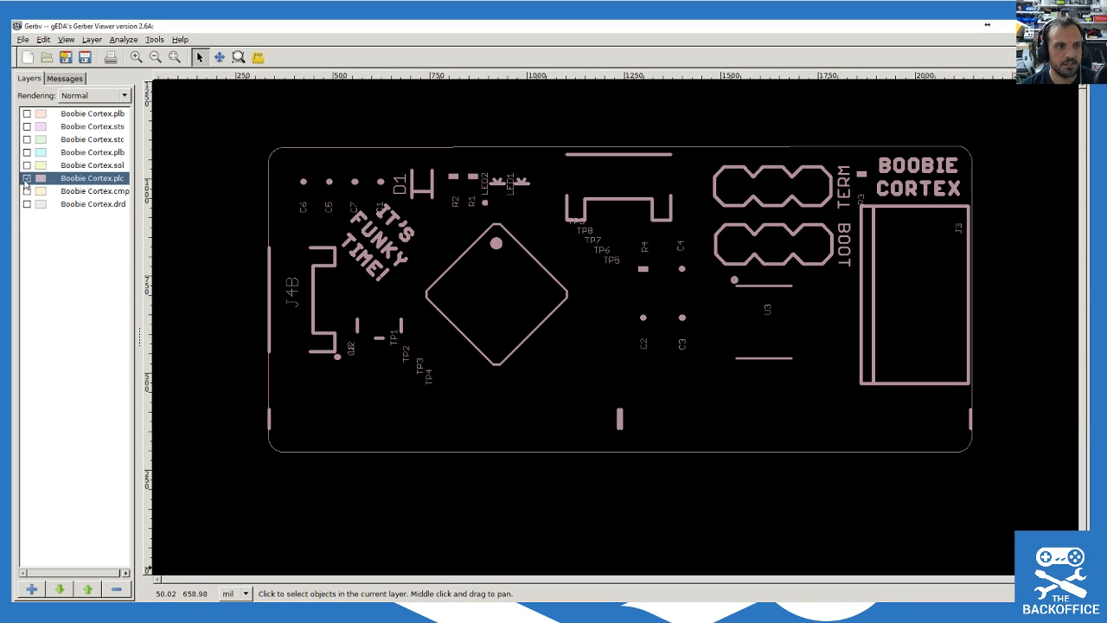
click(27, 178)
click(26, 178)
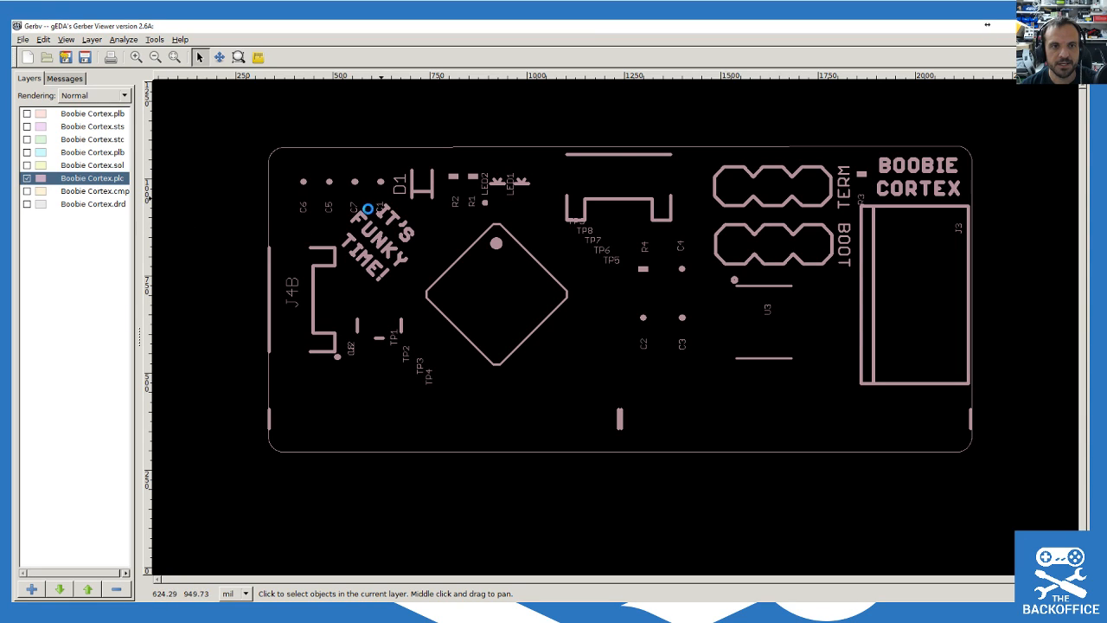
scroll(363, 215, up, 3)
scroll(355, 252, up, 1)
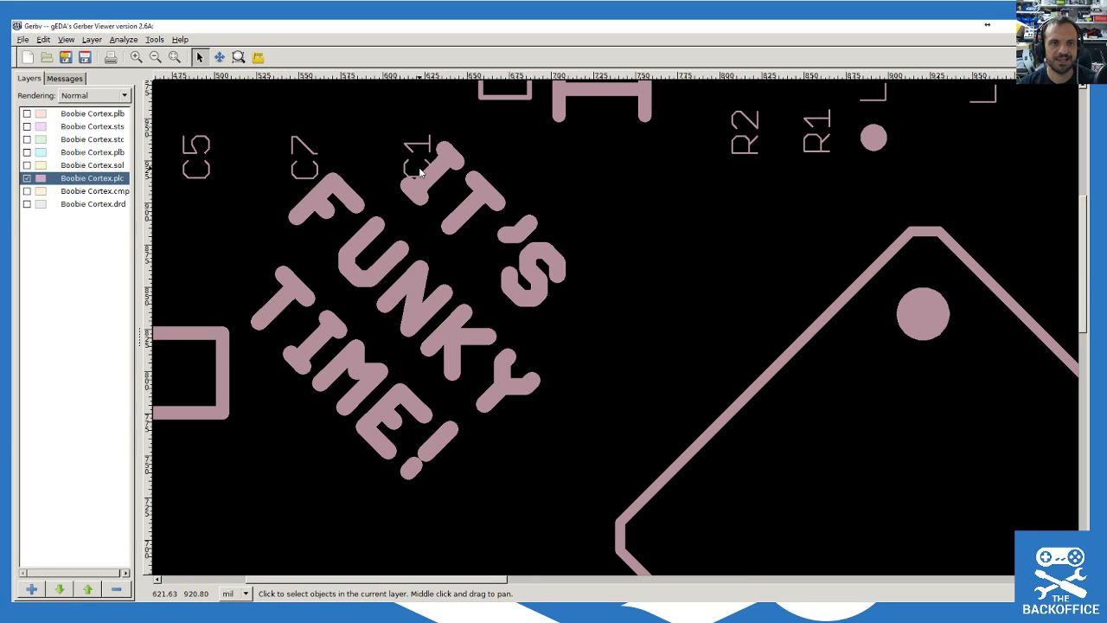
scroll(413, 166, down, 1)
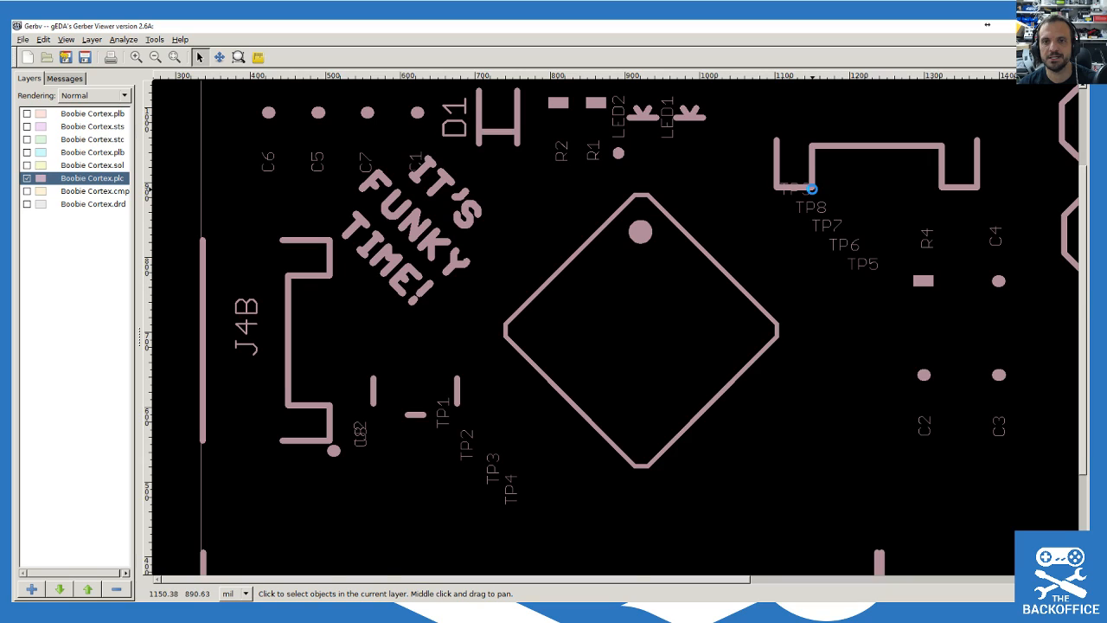
scroll(811, 188, up, 1)
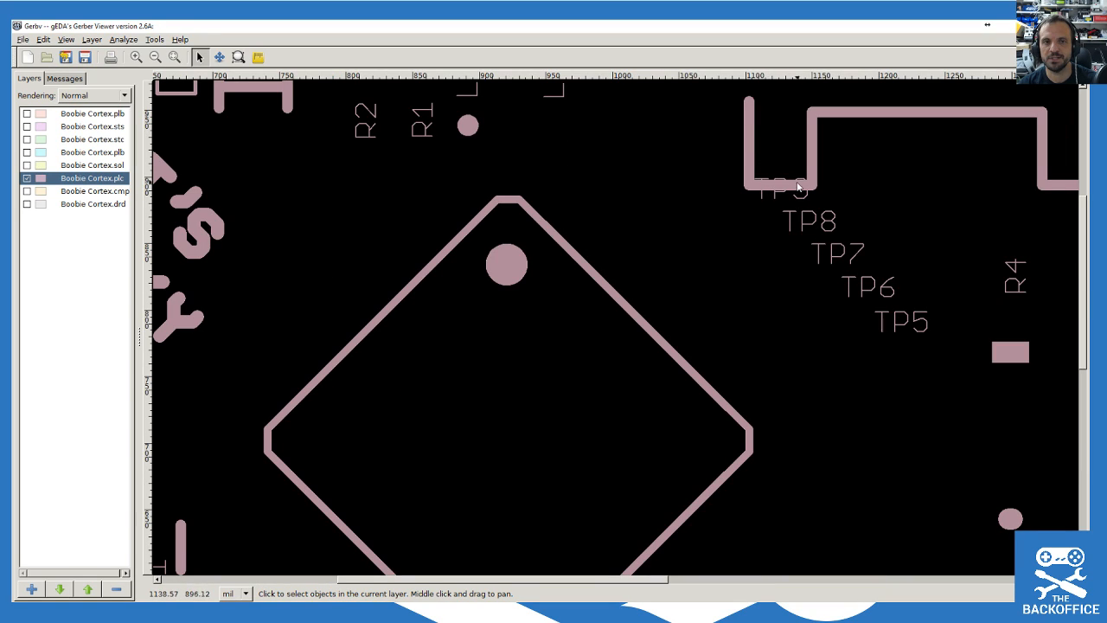
scroll(569, 235, down, 1)
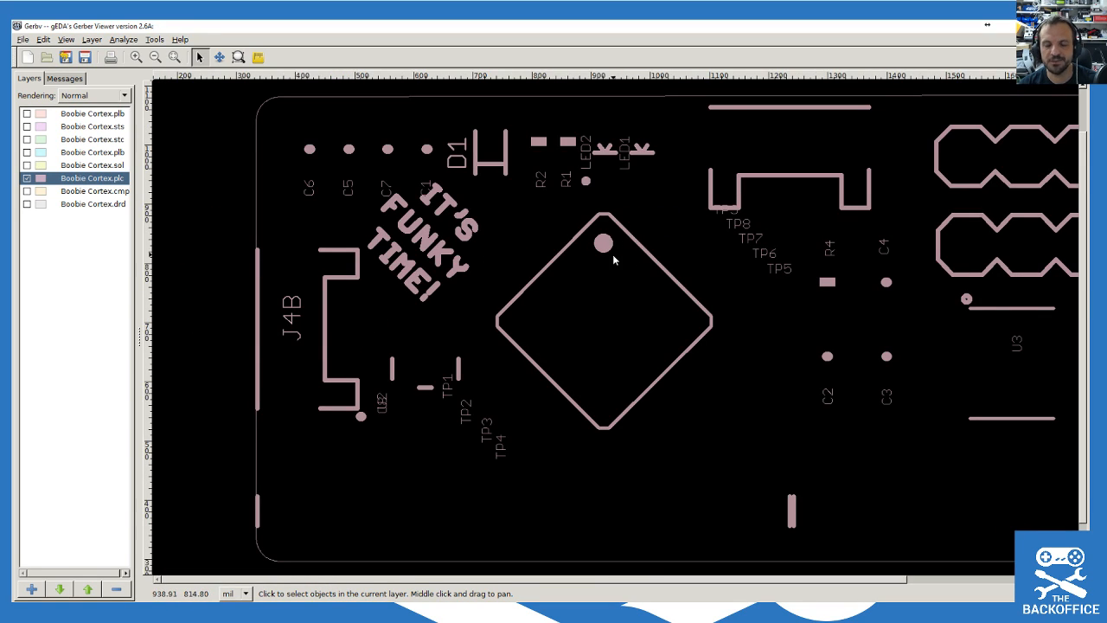
scroll(605, 247, down, 3)
scroll(600, 216, up, 3)
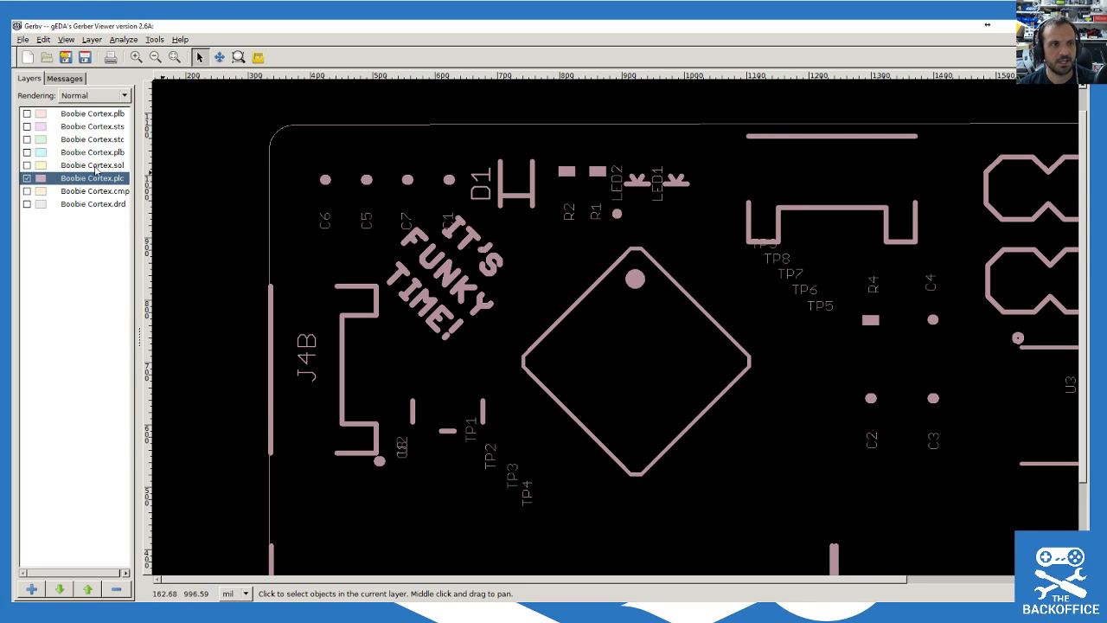
Step: Replace the plc layer with Boobie Cortex.cmp and inspect the top copper around the diagonal microcontroller footprint
click(26, 178)
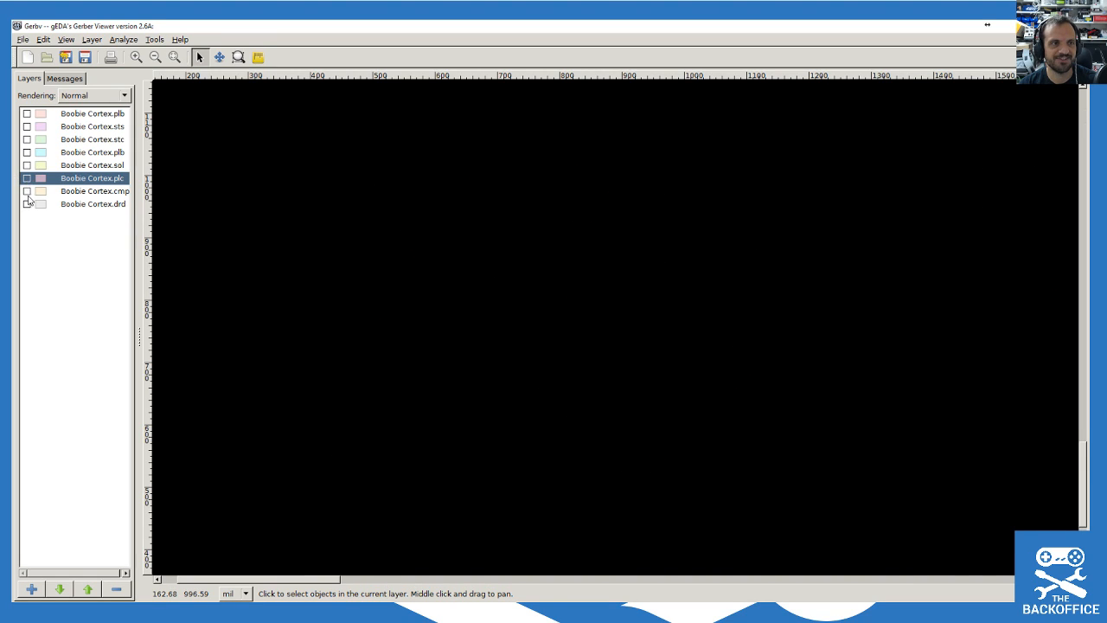
click(27, 191)
scroll(370, 206, down, 4)
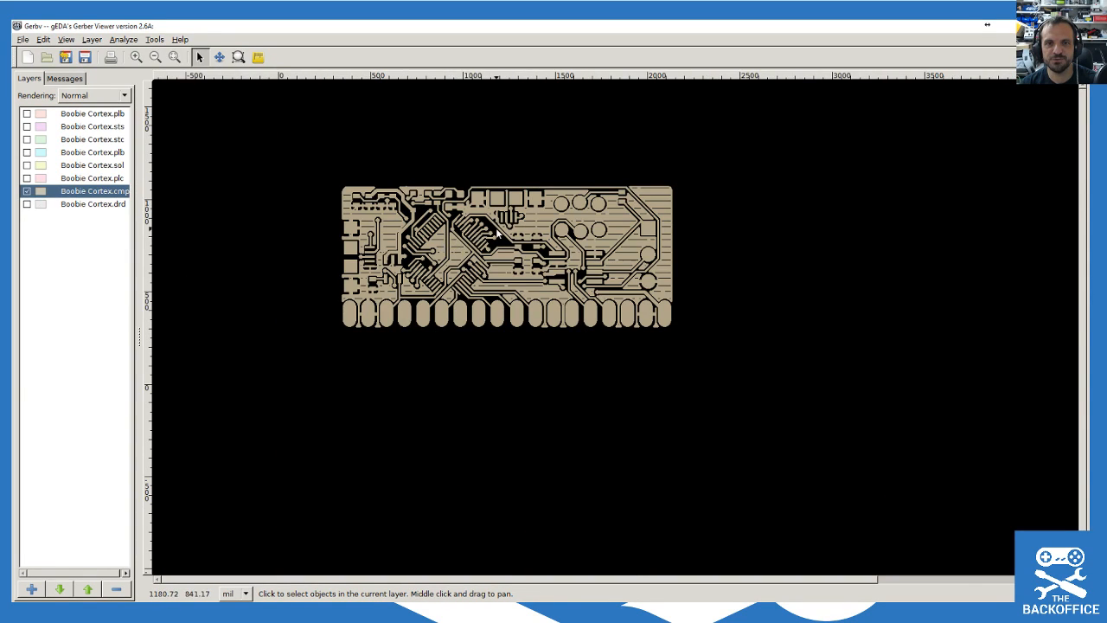
scroll(372, 241, up, 2)
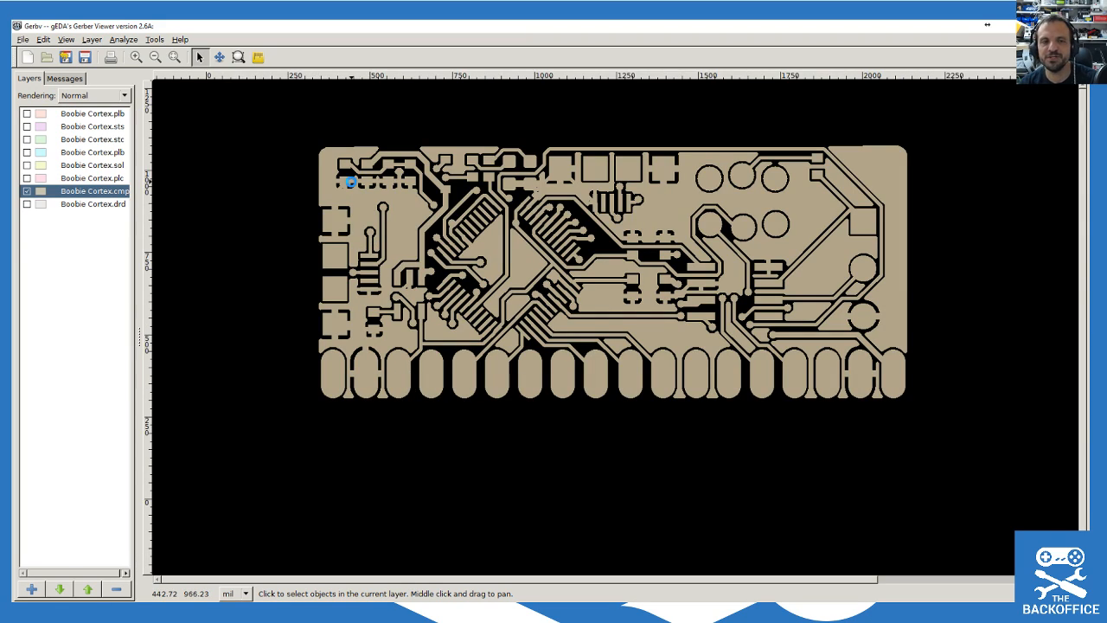
scroll(351, 183, up, 2)
scroll(581, 286, up, 1)
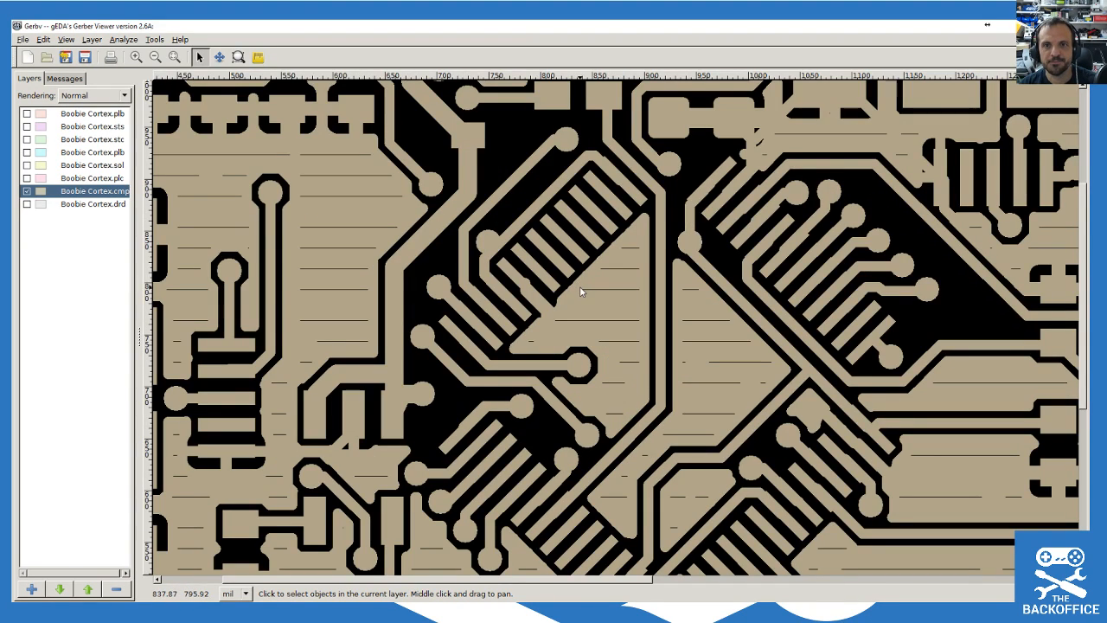
Step: Examine the top copper traces and ground pour between the microcontroller pads and the connector at the board's upper edge
scroll(701, 206, down, 2)
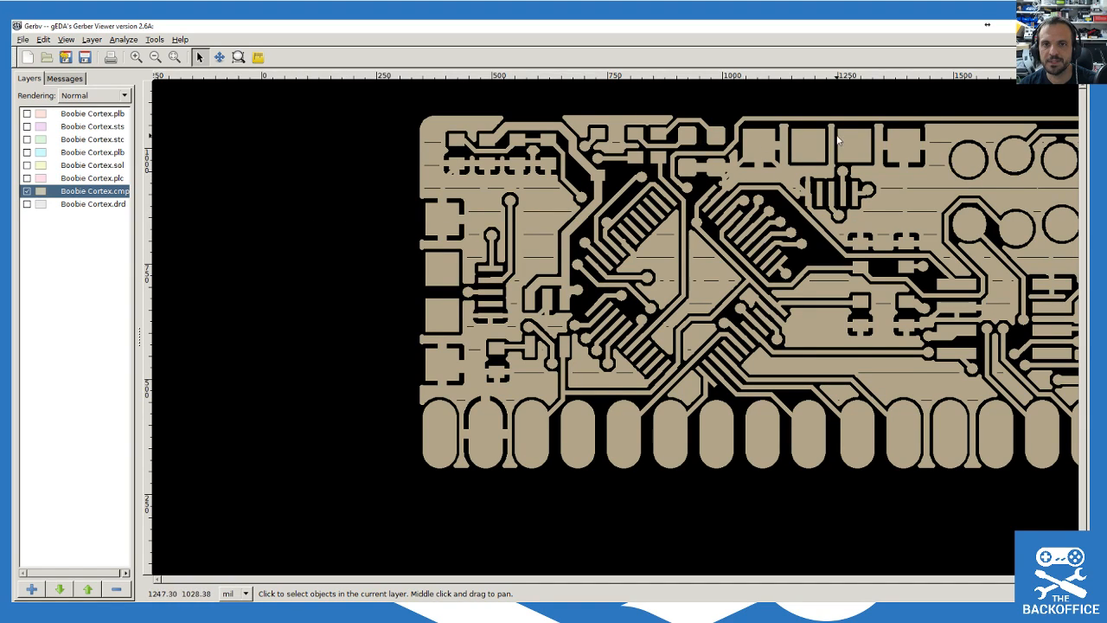
scroll(837, 141, up, 1)
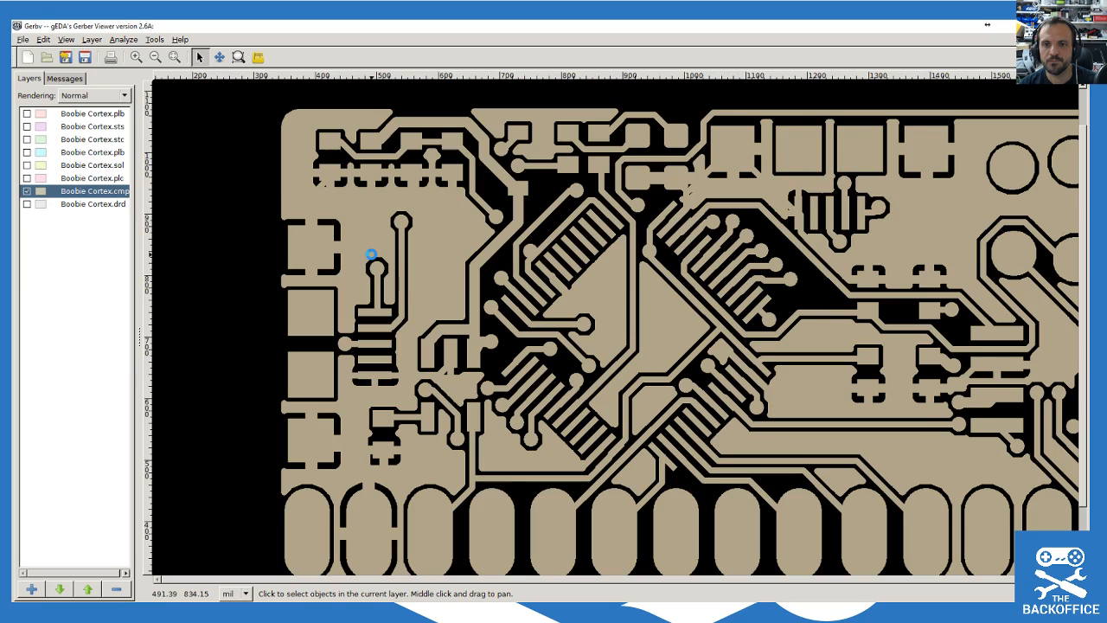
scroll(372, 254, down, 2)
scroll(511, 225, up, 1)
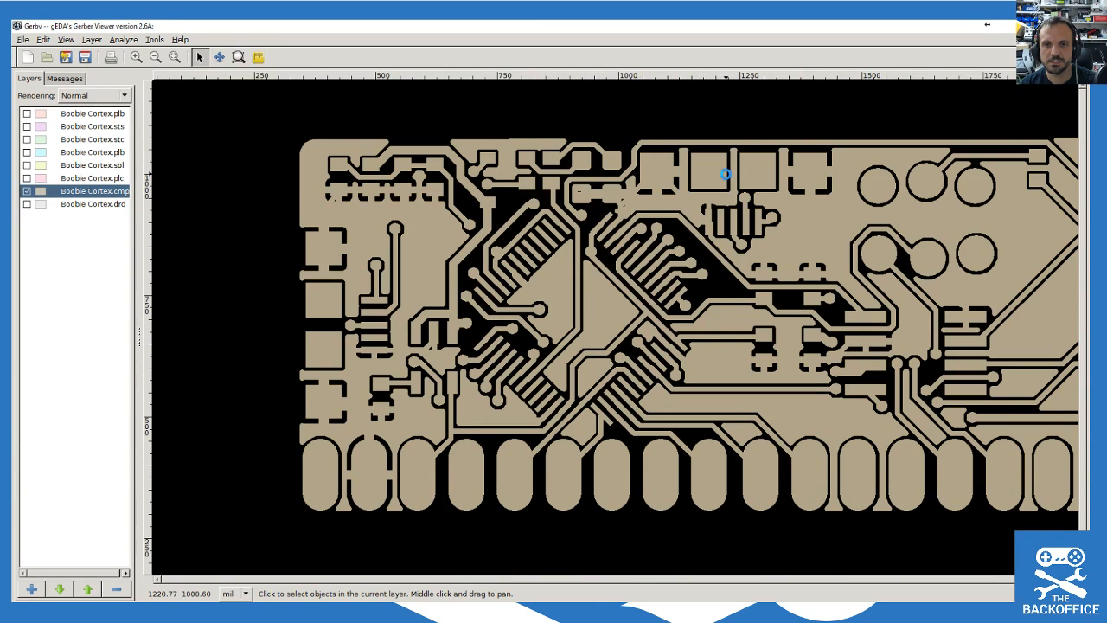
scroll(727, 194, up, 1)
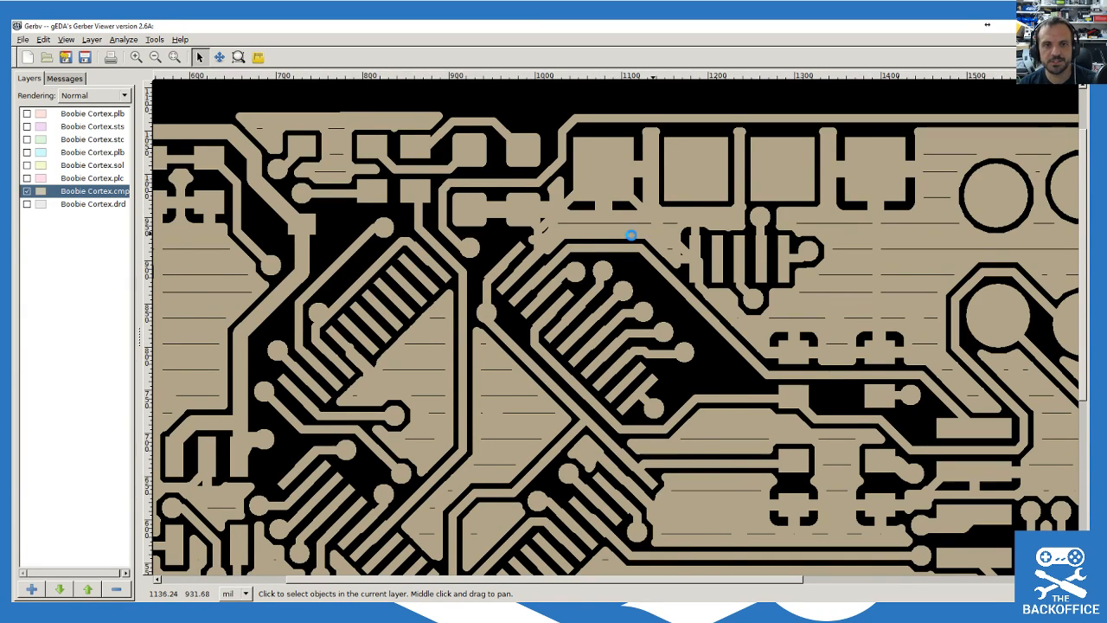
scroll(648, 194, up, 1)
scroll(376, 165, down, 2)
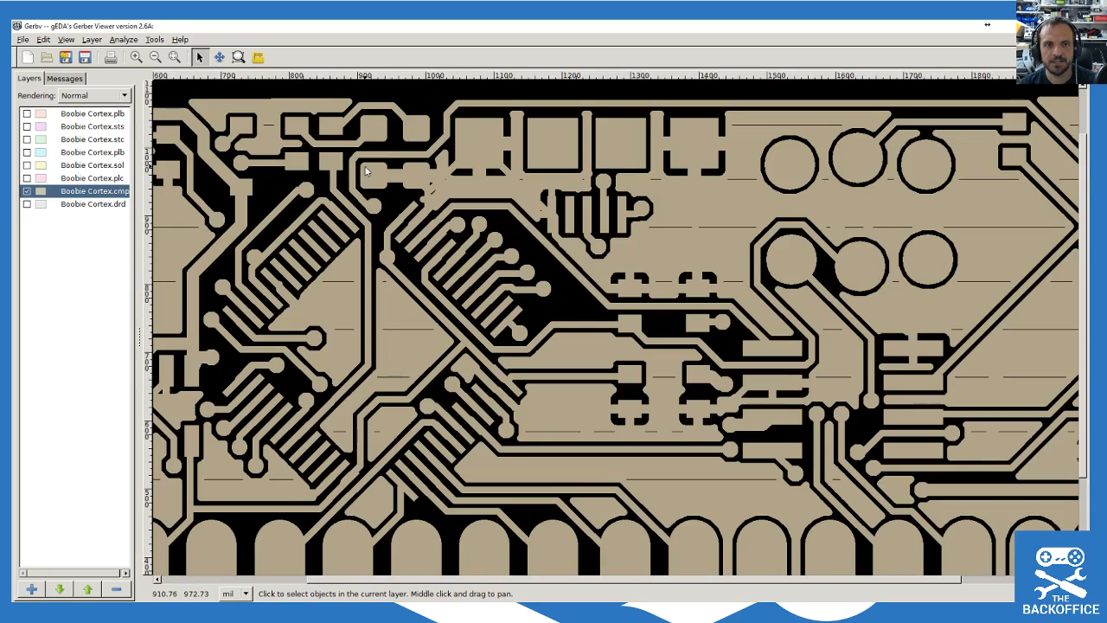
scroll(303, 165, up, 1)
scroll(623, 186, up, 1)
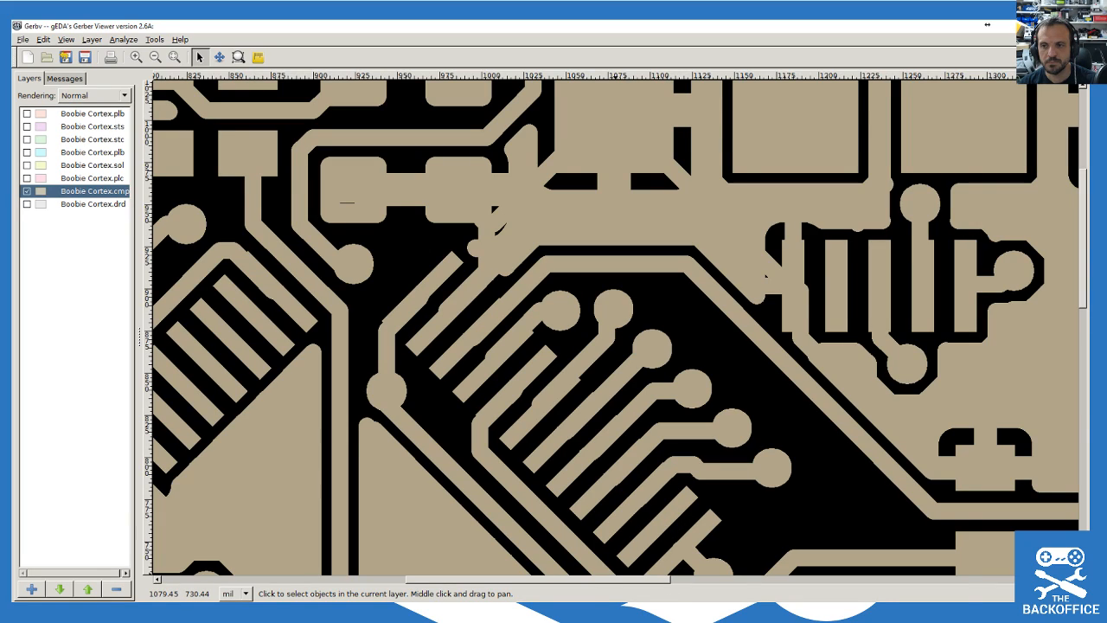
Step: Switch to the EAGLE board window and continue the existing autorouter job to fill the board's copper polygons
click(741, 612)
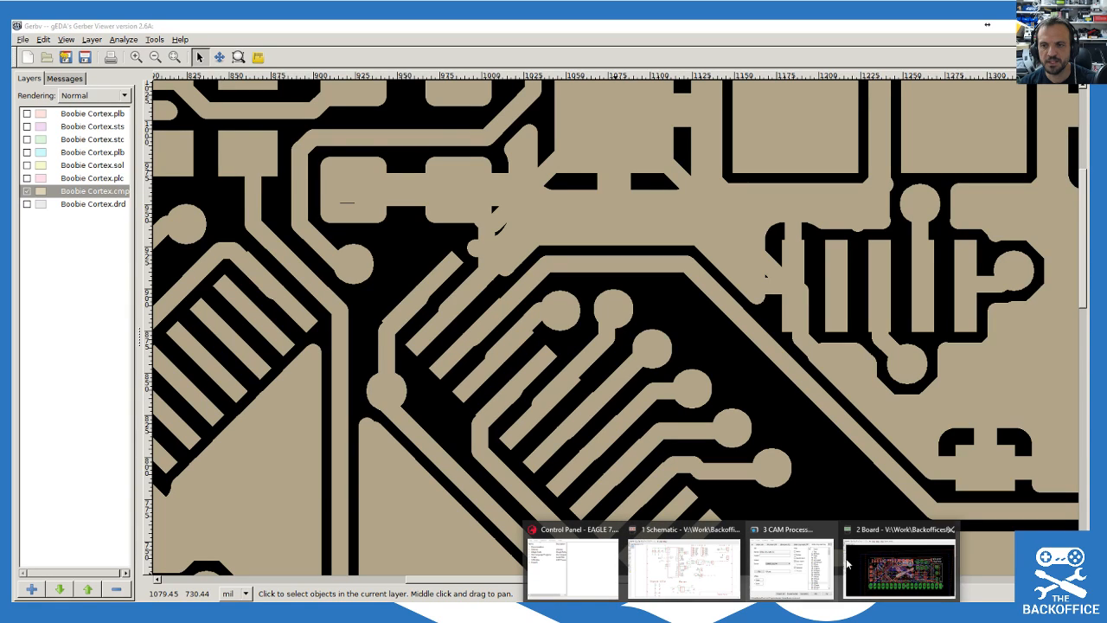
click(906, 556)
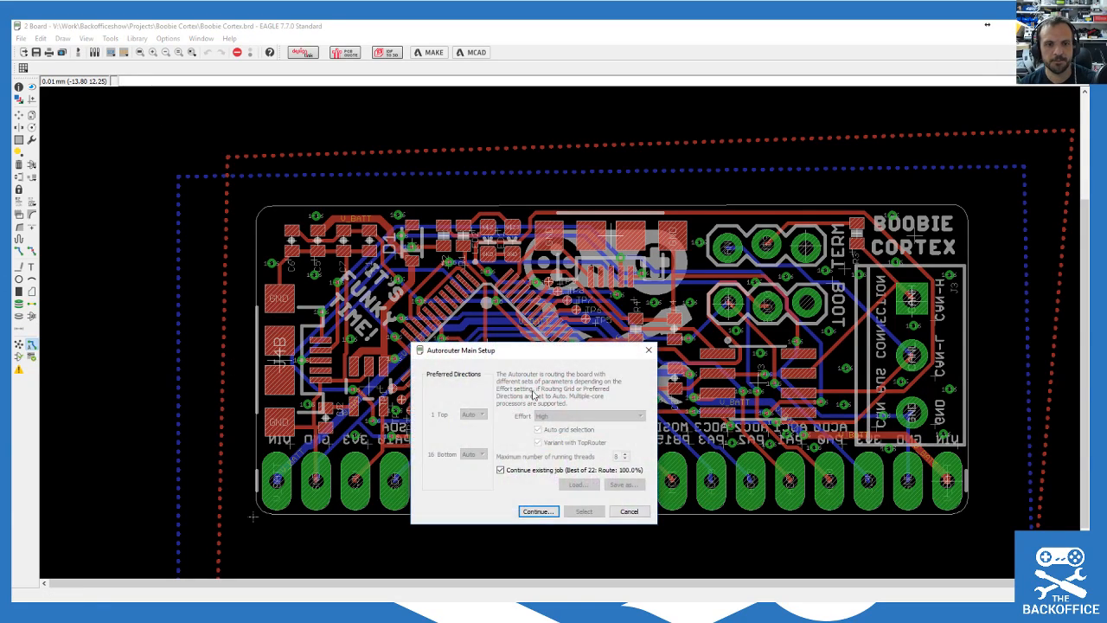
click(520, 470)
click(543, 512)
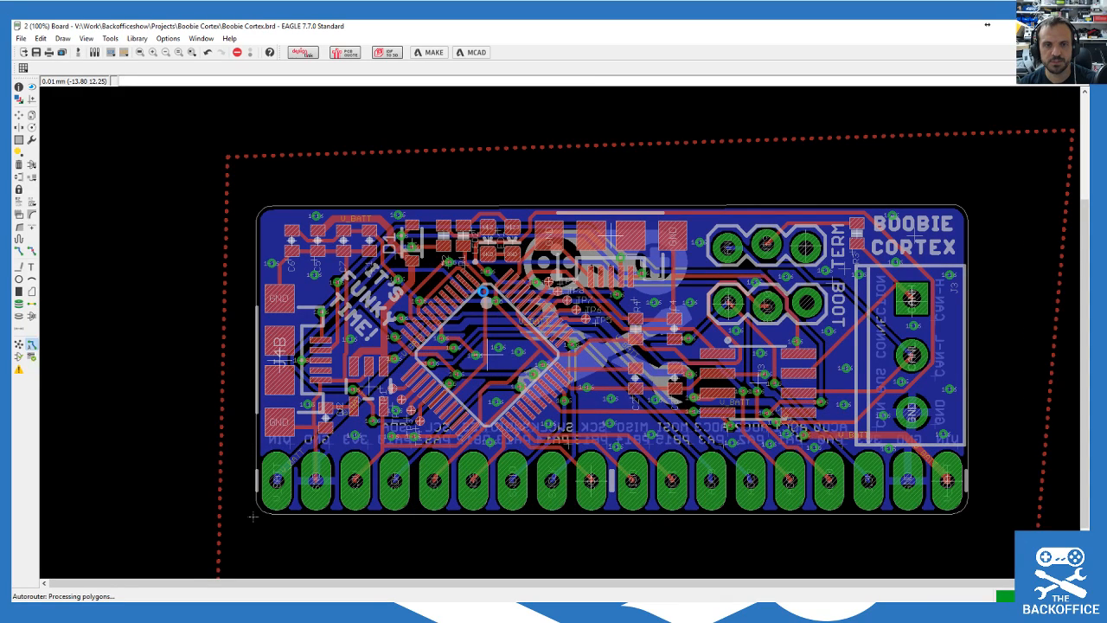
click(555, 388)
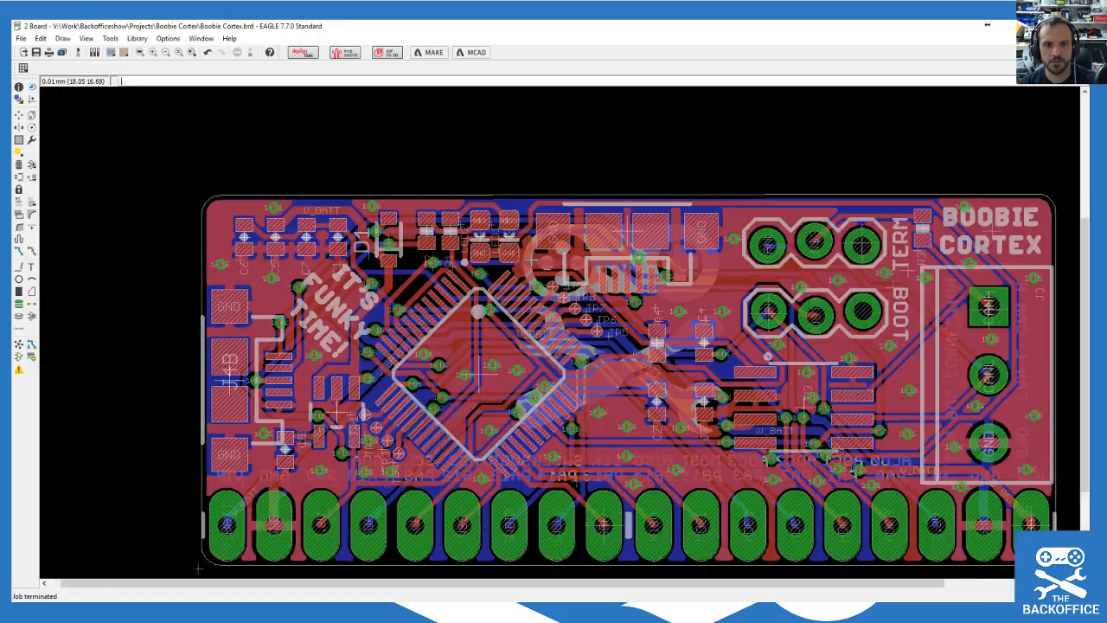
Step: Inspect the GND copper and traces around TP9 and the nearby connector pads on the board up close
scroll(532, 250, up, 8)
scroll(695, 271, up, 4)
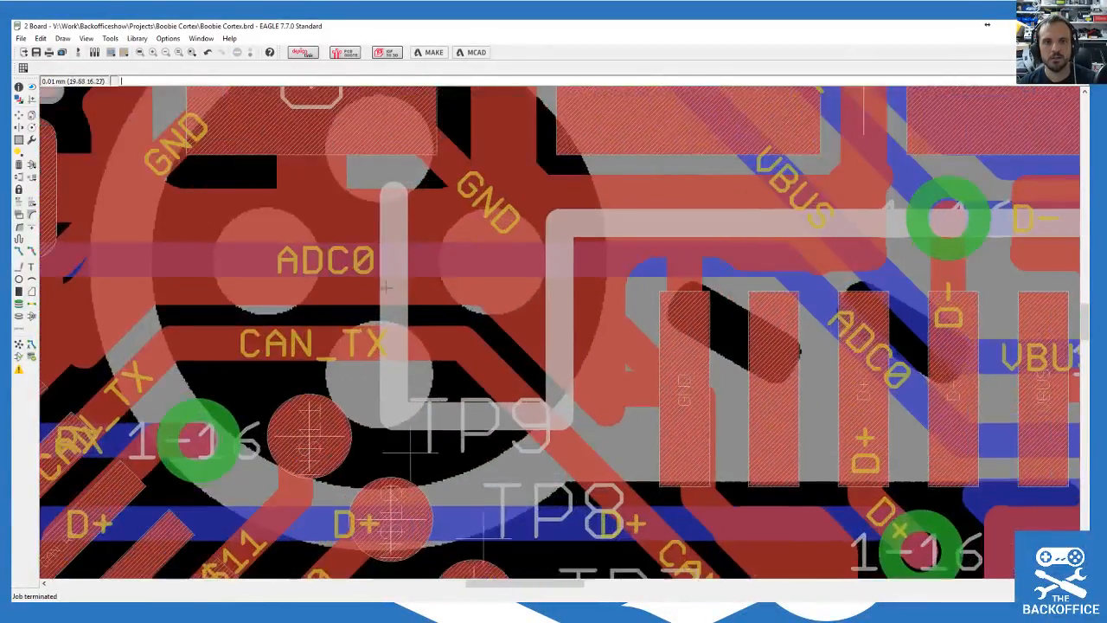
scroll(689, 301, down, 3)
scroll(304, 269, up, 4)
scroll(289, 265, down, 1)
scroll(294, 264, down, 2)
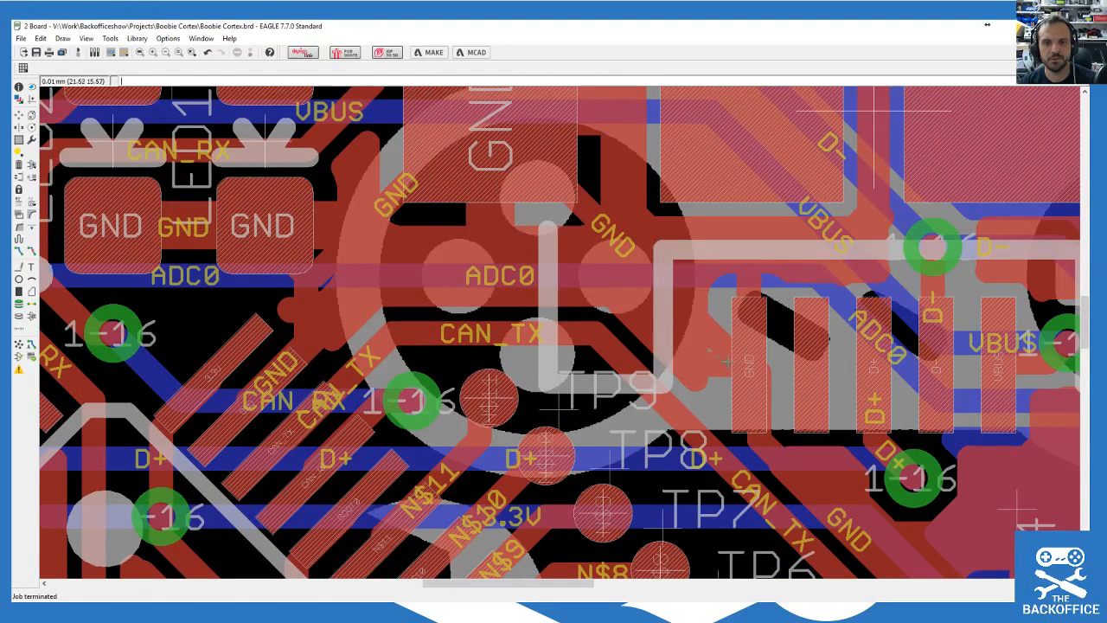
Step: Switch back to Gerbv and hide the Boobie Cortex.cmp copper layer while toggling the Boobie Cortex.drd drill layer
key(alt+Tab)
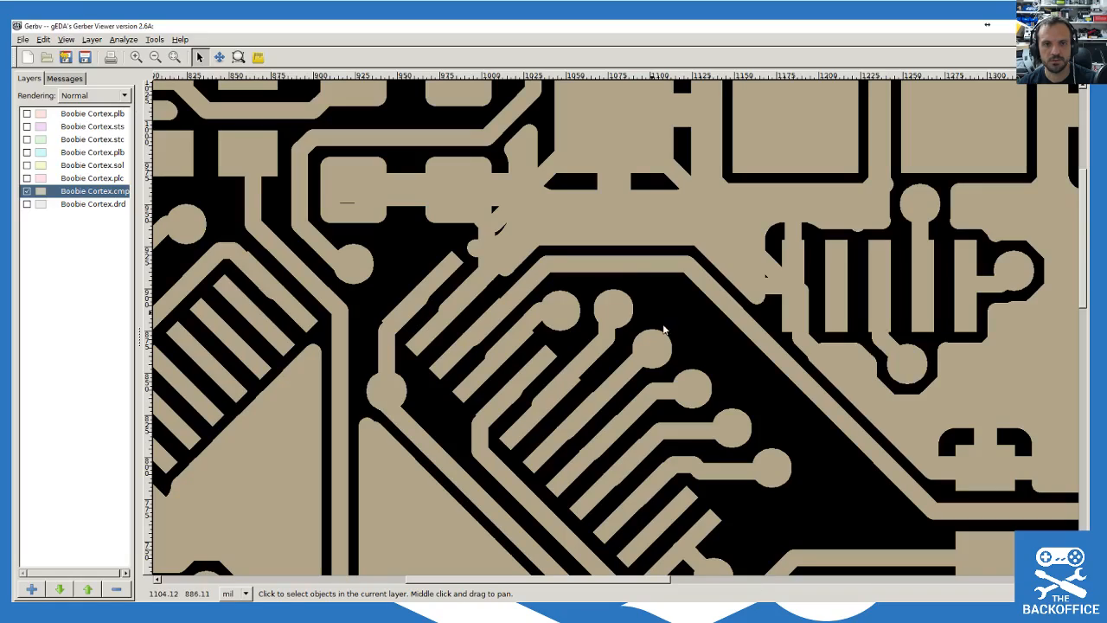
click(27, 191)
click(27, 204)
click(27, 191)
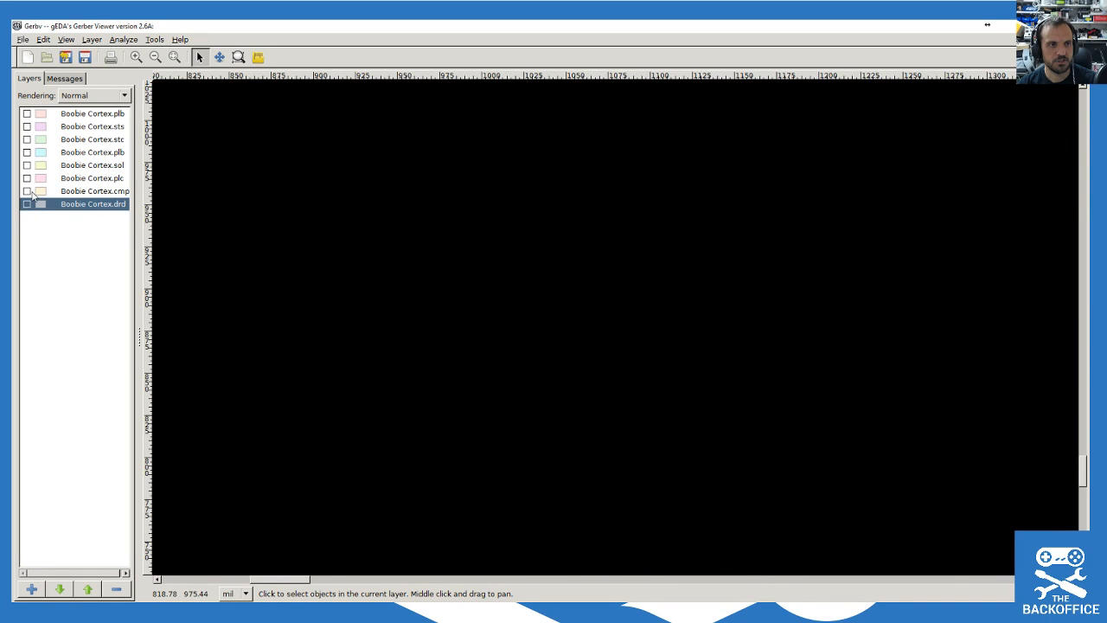
Step: Display the Boobie Cortex plc, sol, sts, stc and both plb layers together with the cmp copper layer
scroll(369, 313, down, 2)
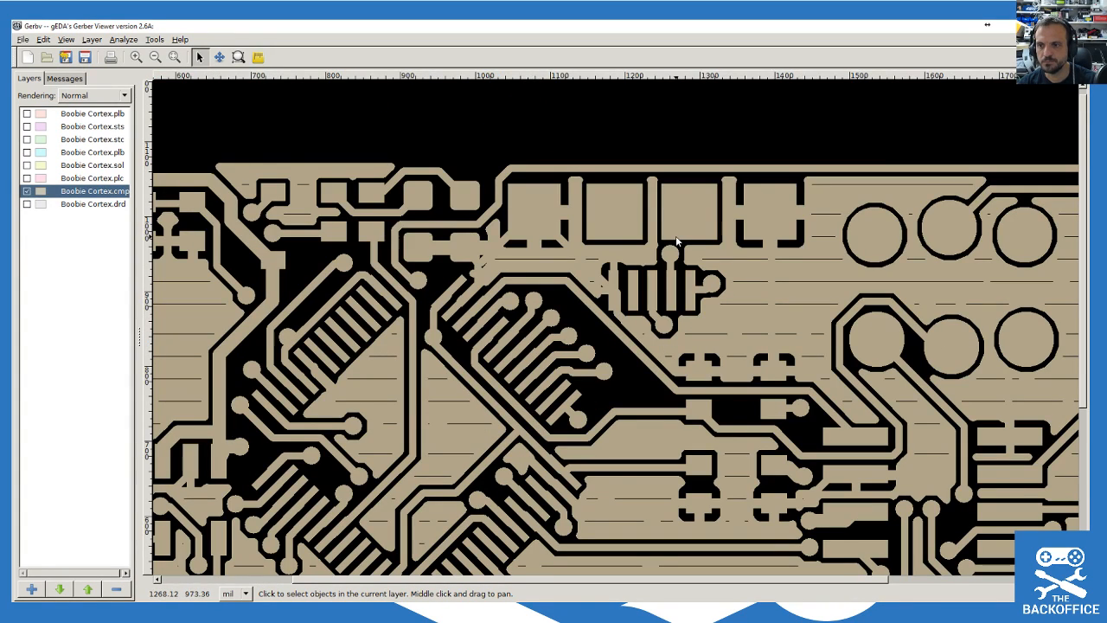
scroll(525, 143, down, 2)
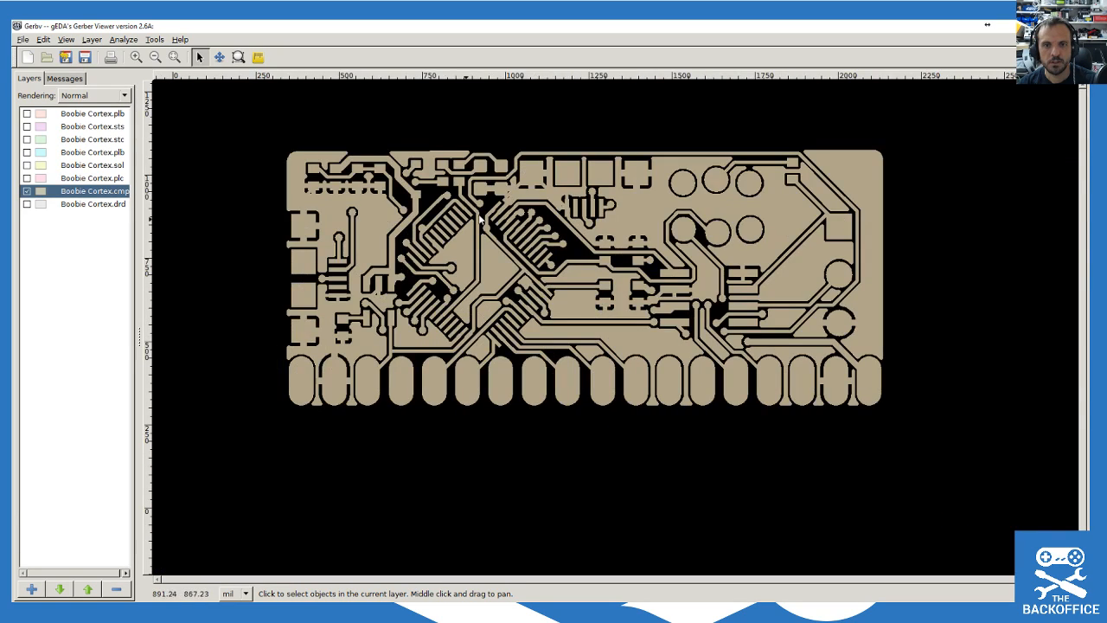
click(27, 177)
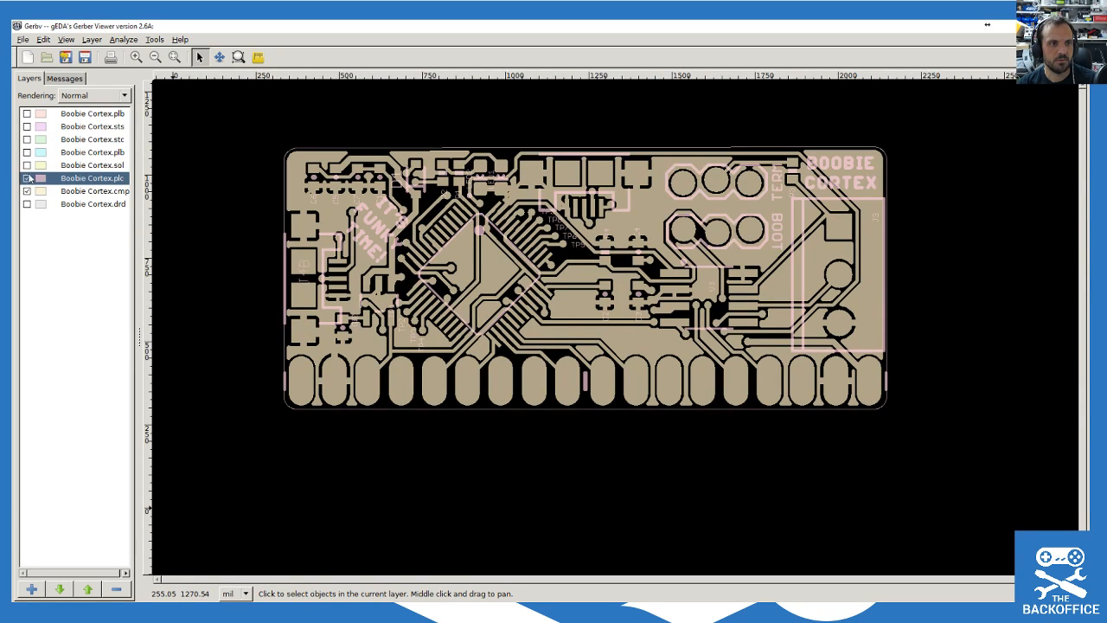
click(26, 164)
click(27, 151)
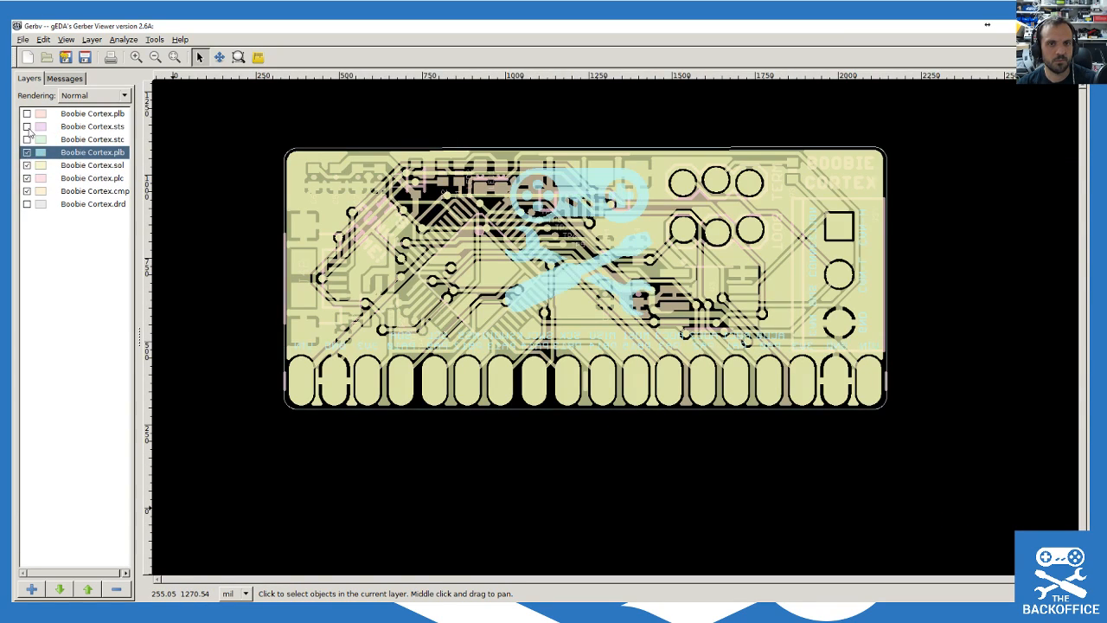
click(27, 126)
click(27, 139)
click(27, 114)
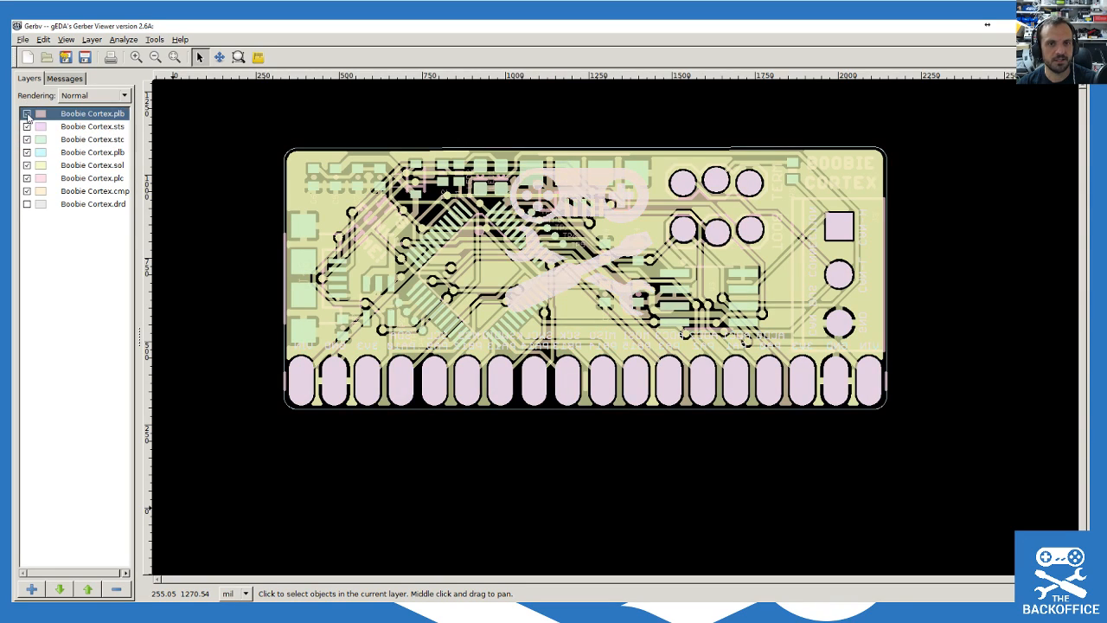
Step: Examine the stacked Gerber layers around the logo and the two rows of three round header pads
scroll(357, 199, up, 1)
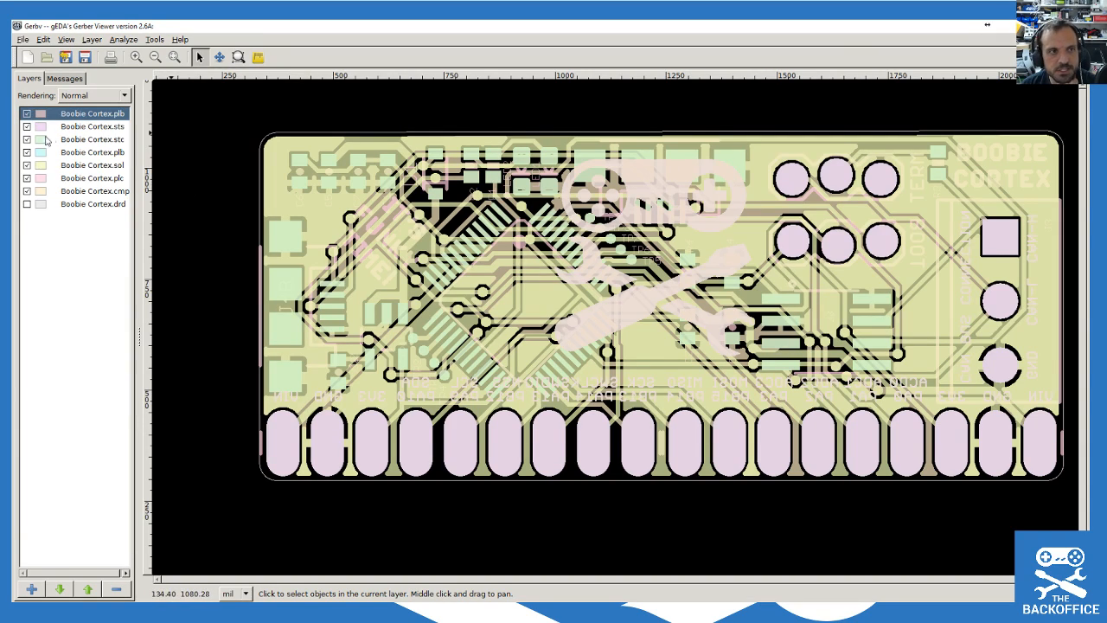
scroll(919, 164, up, 1)
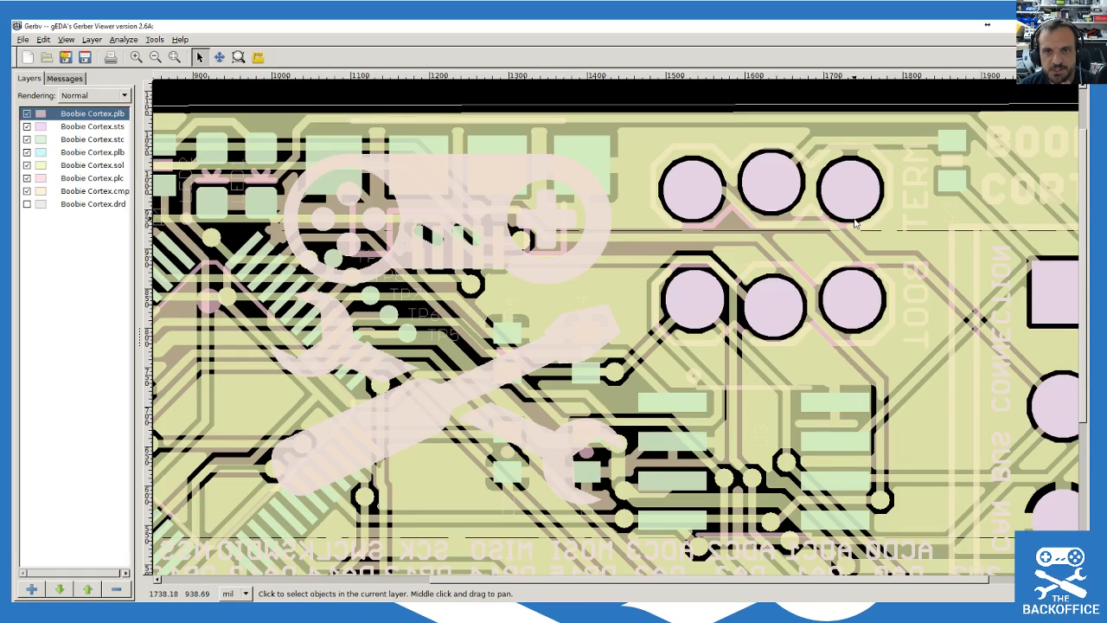
scroll(799, 365, down, 2)
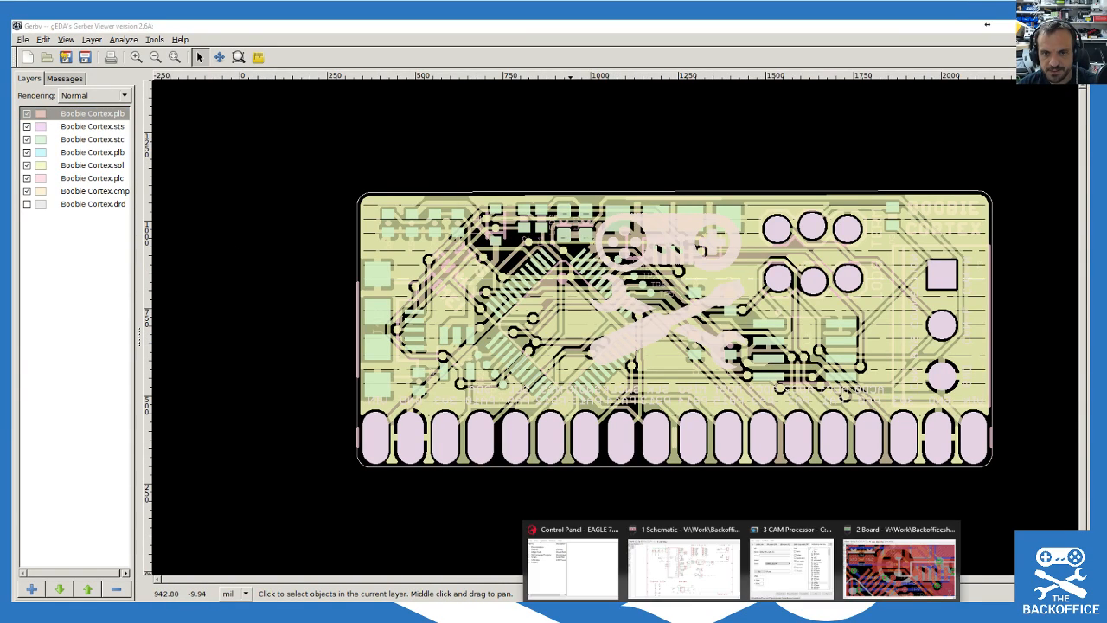
Step: Switch to the EAGLE board window and inspect the traces and ground pour above the lower row of edge pads
click(904, 588)
scroll(668, 299, down, 7)
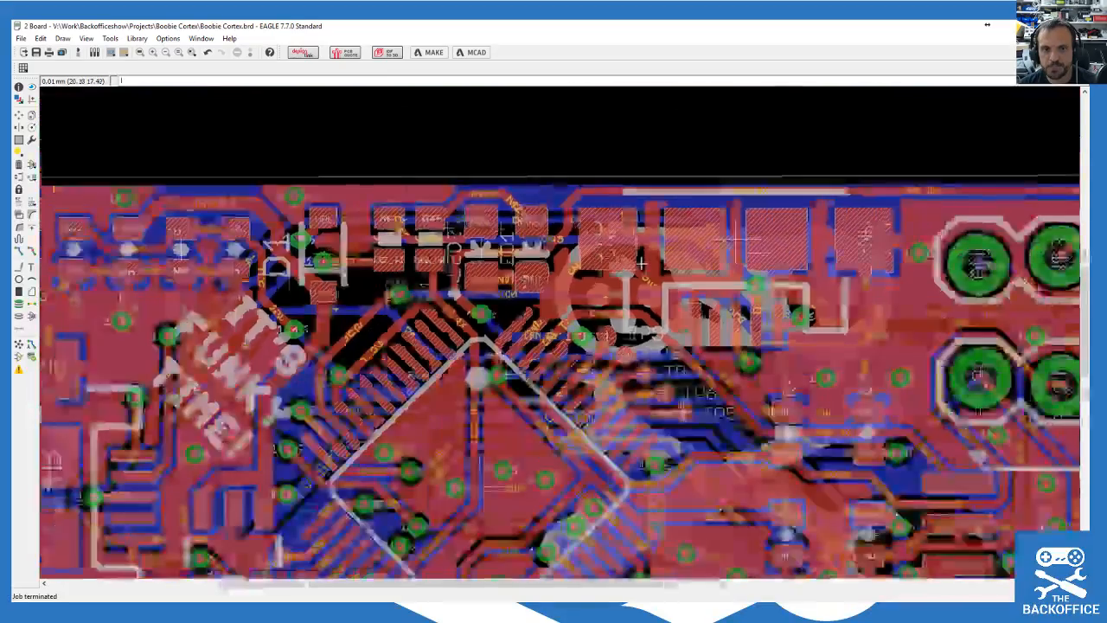
scroll(908, 495, up, 3)
scroll(912, 495, up, 4)
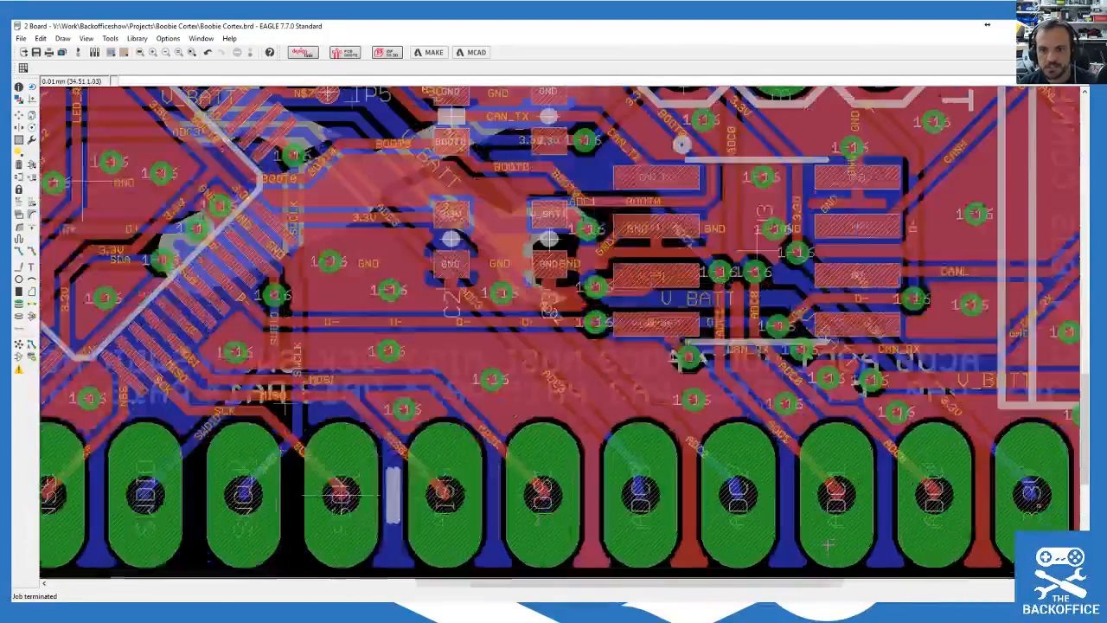
scroll(529, 453, down, 6)
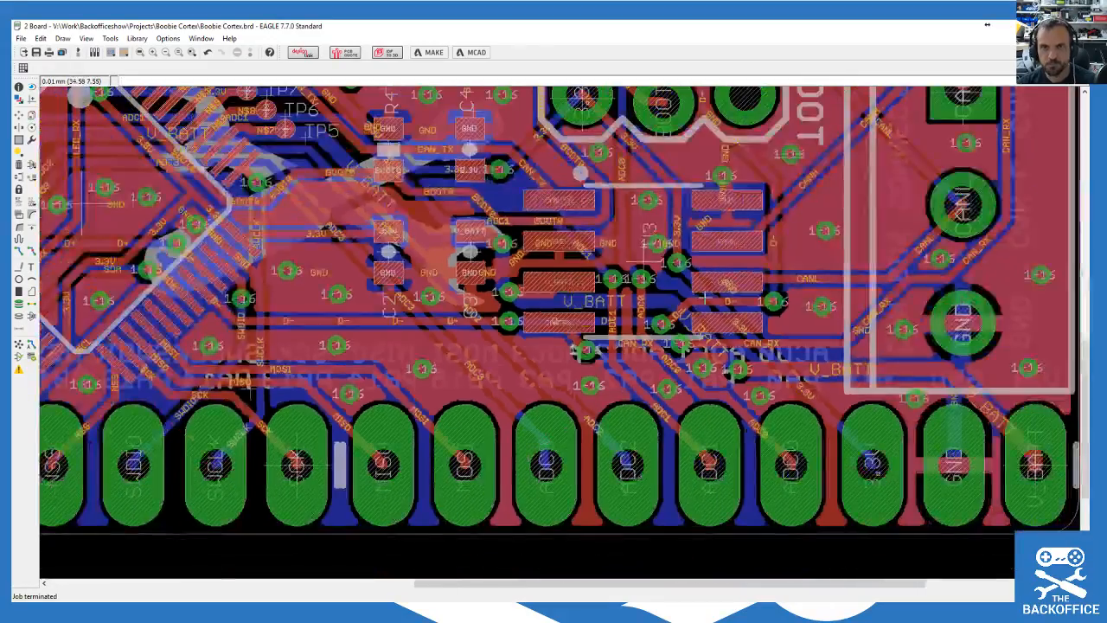
Step: Inspect the TERM and BOOT header pads up close and review the complete Boobie Cortex board
scroll(683, 141, up, 4)
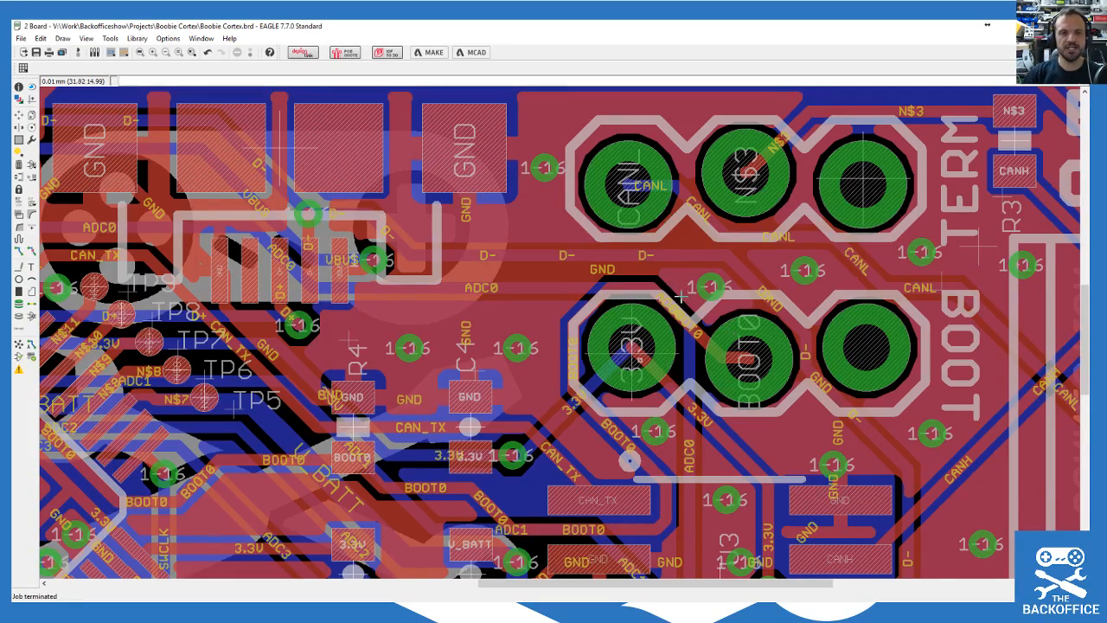
scroll(483, 207, down, 2)
scroll(458, 277, down, 3)
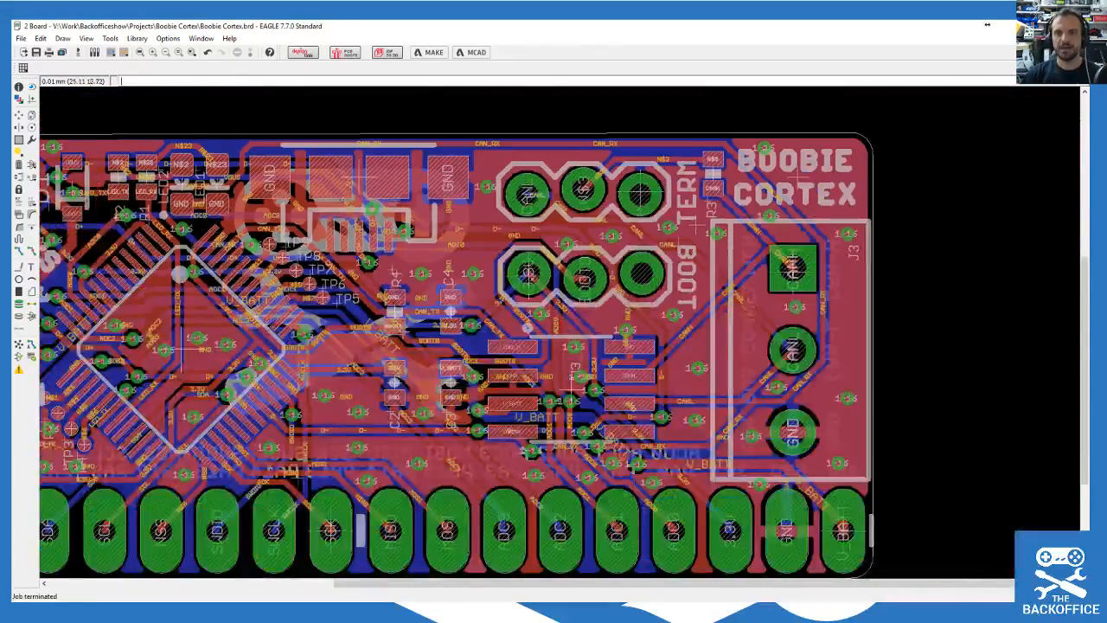
scroll(559, 504, up, 1)
scroll(607, 510, down, 1)
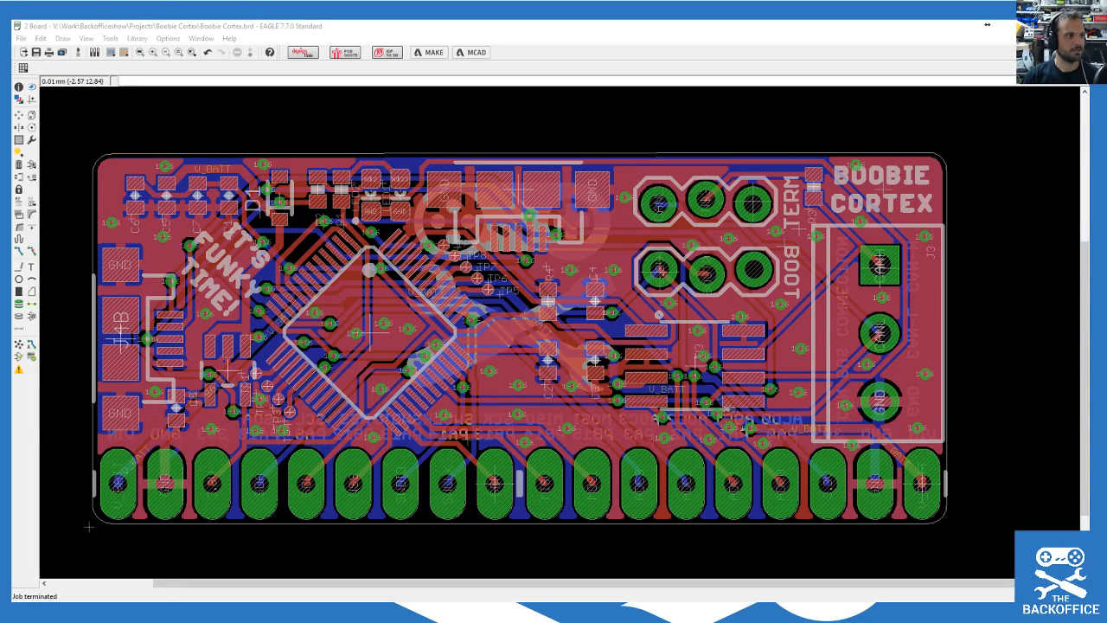
Step: Bring the YouTube live chat pop-up window over the EAGLE board and enlarge it to make the messages readable
drag(11, 95, 790, 179)
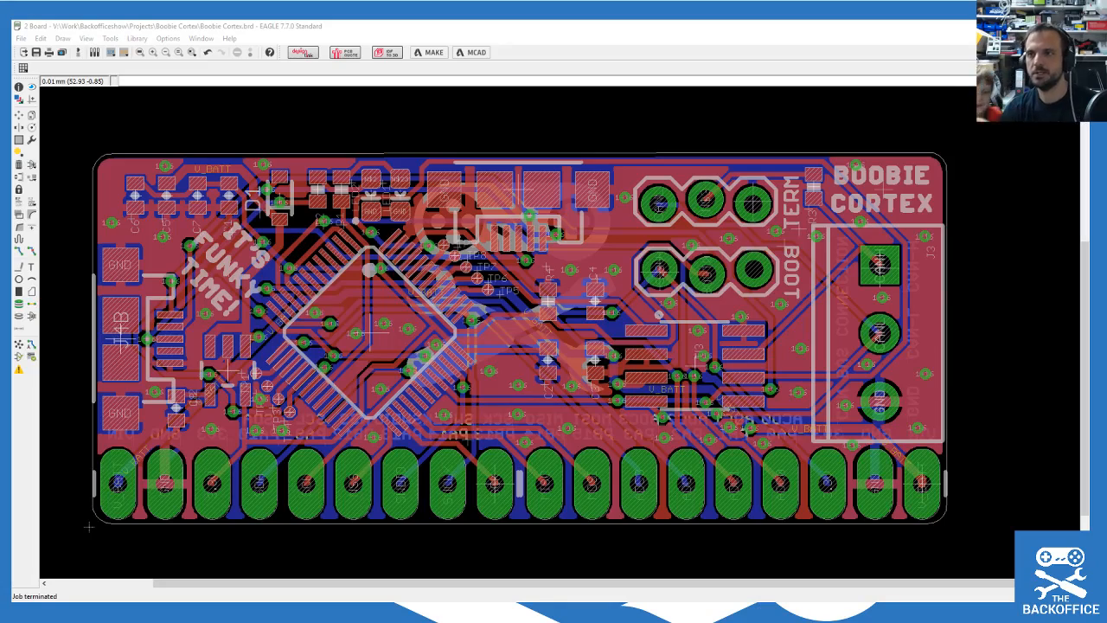
drag(931, 113, 344, 55)
drag(445, 540, 782, 556)
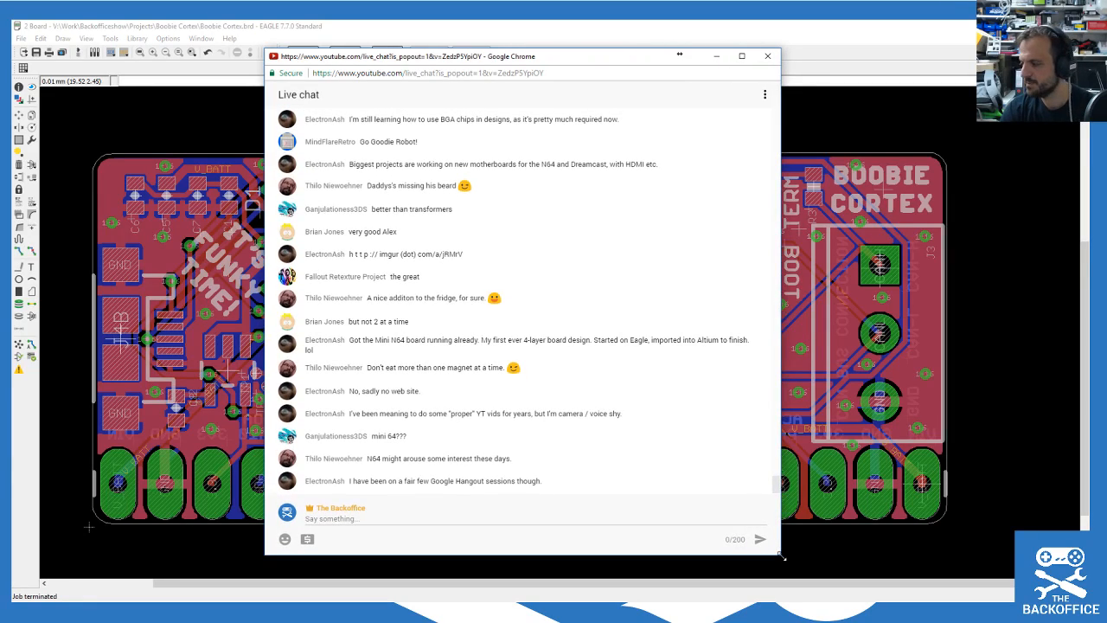